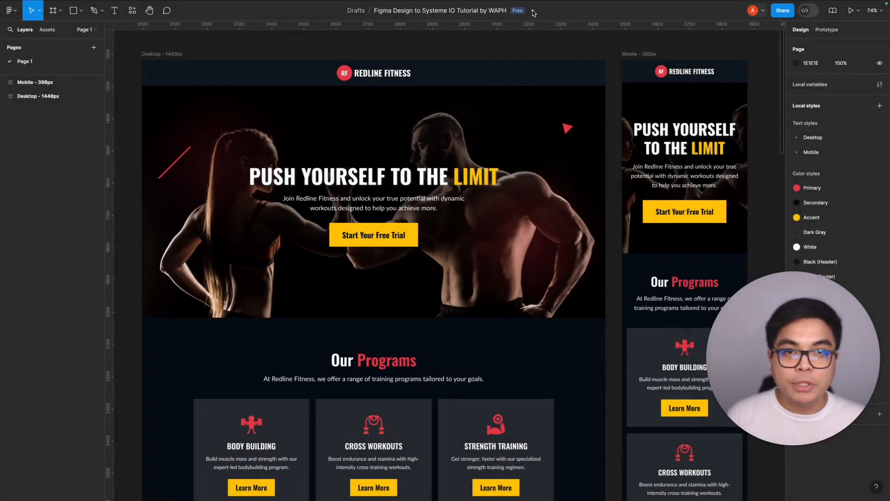
{"action": "left_click", "coordinate": [532, 11]}
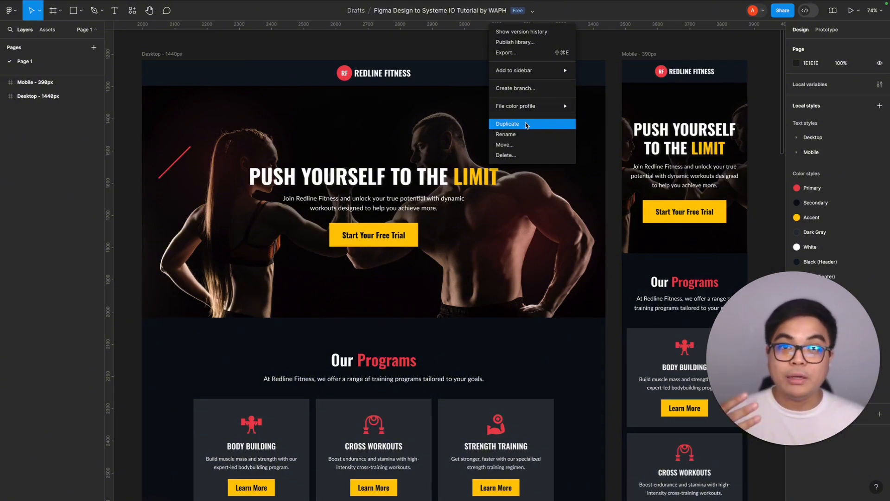
{"action": "left_click", "coordinate": [446, 53]}
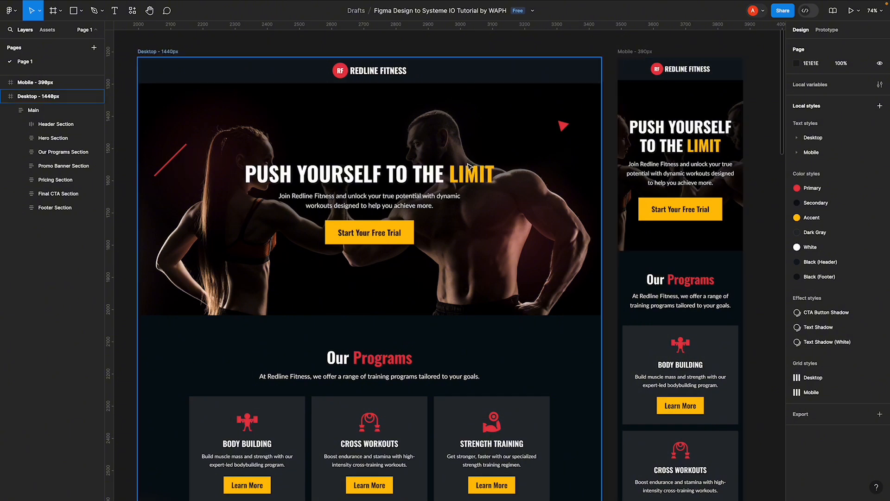
{"action": "left_click", "coordinate": [385, 71]}
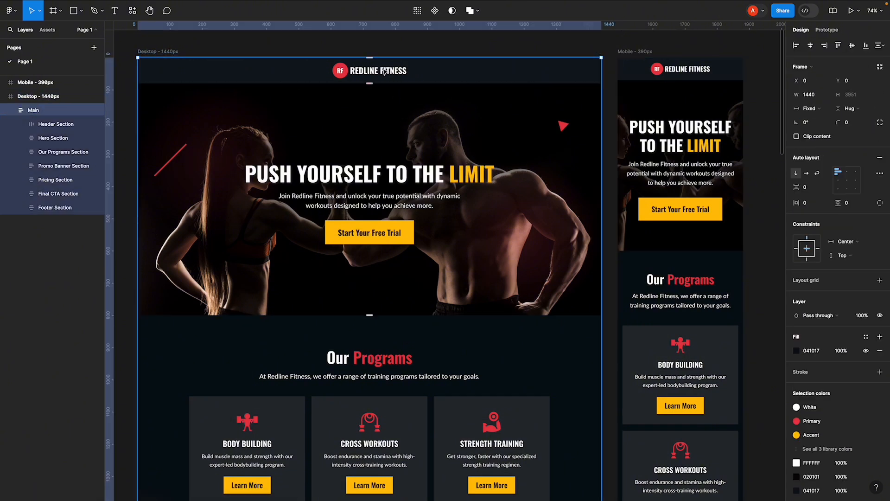
{"action": "left_click", "coordinate": [384, 71]}
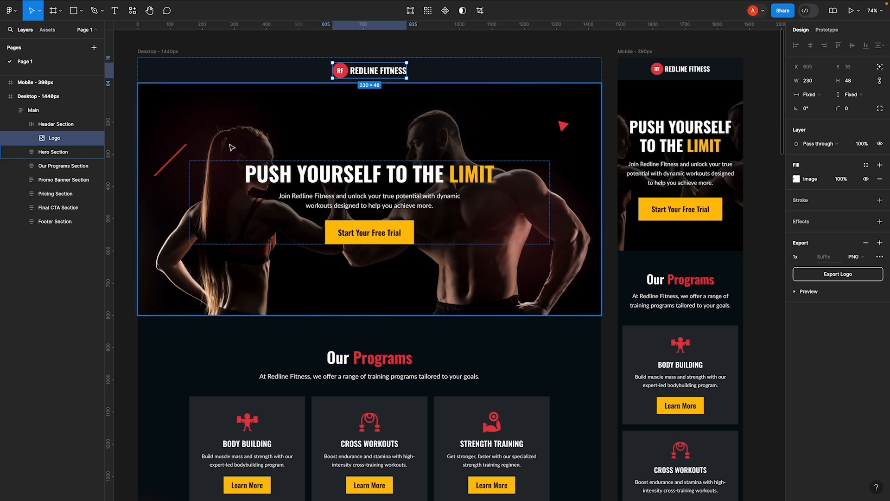
{"action": "left_click", "coordinate": [133, 13]}
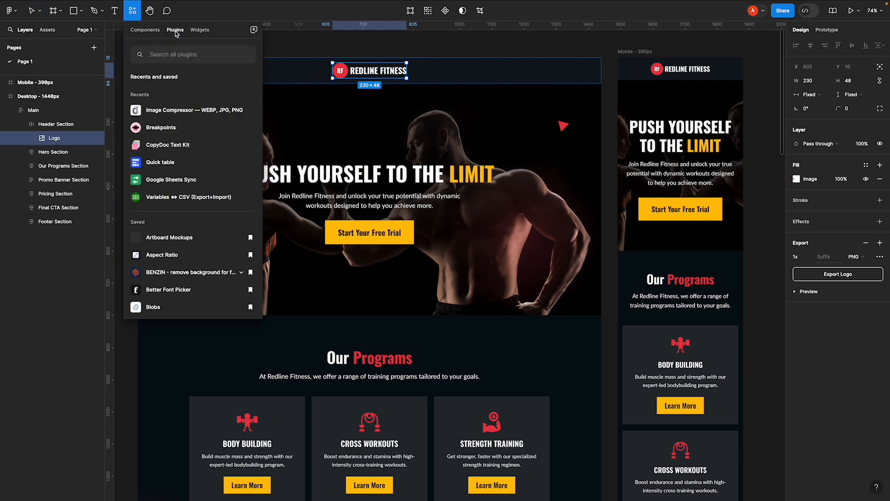
{"action": "left_click", "coordinate": [170, 112]}
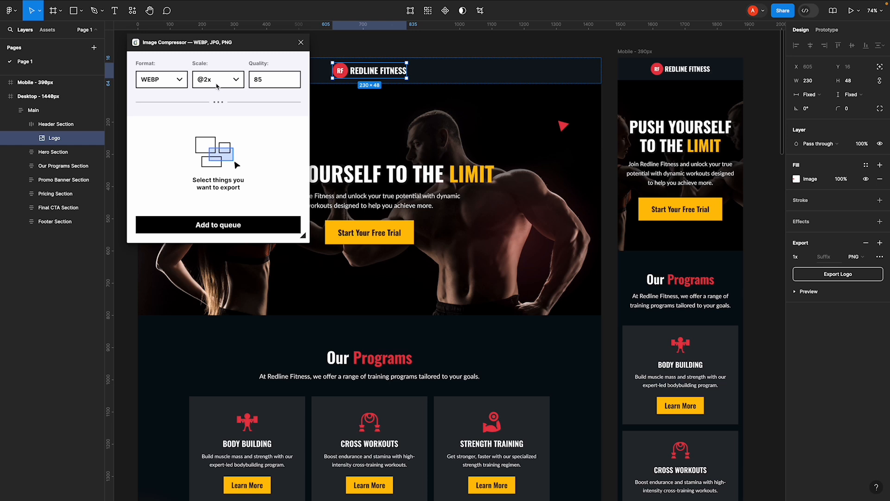
{"action": "left_click", "coordinate": [267, 79]}
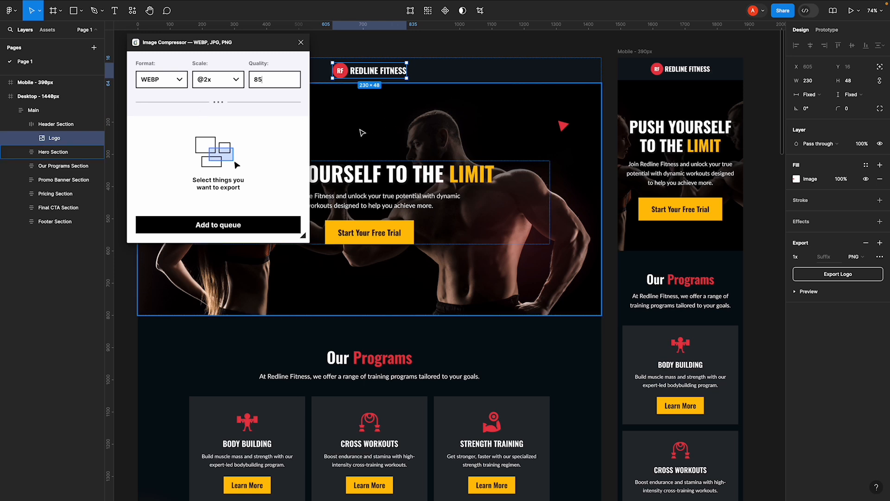
{"action": "left_click_drag", "start_coordinate": [237, 49], "coordinate": [701, 50]}
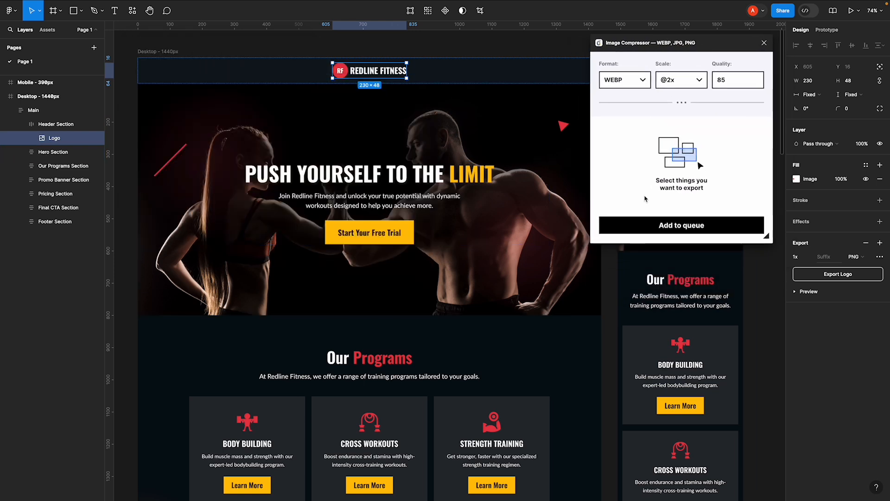
{"action": "left_click", "coordinate": [658, 227]}
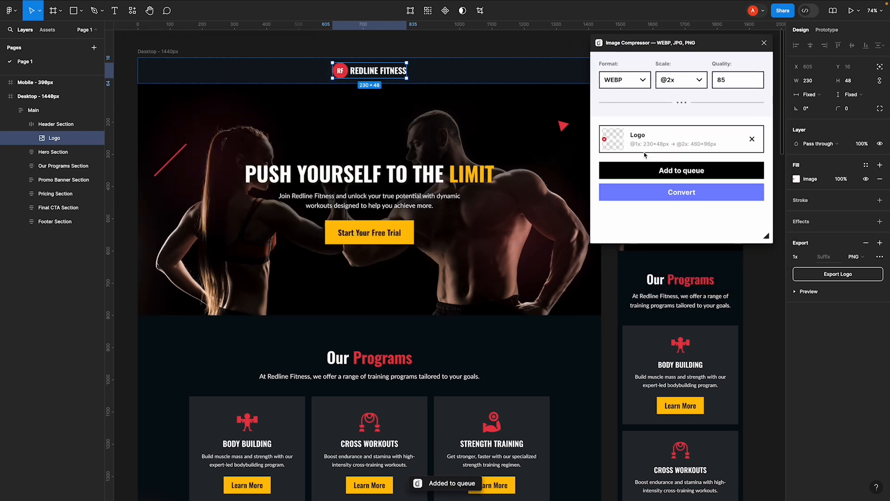
- Add the desktop Hero Section Background Image to the Image Compressor queue
{"action": "left_click", "coordinate": [374, 139]}
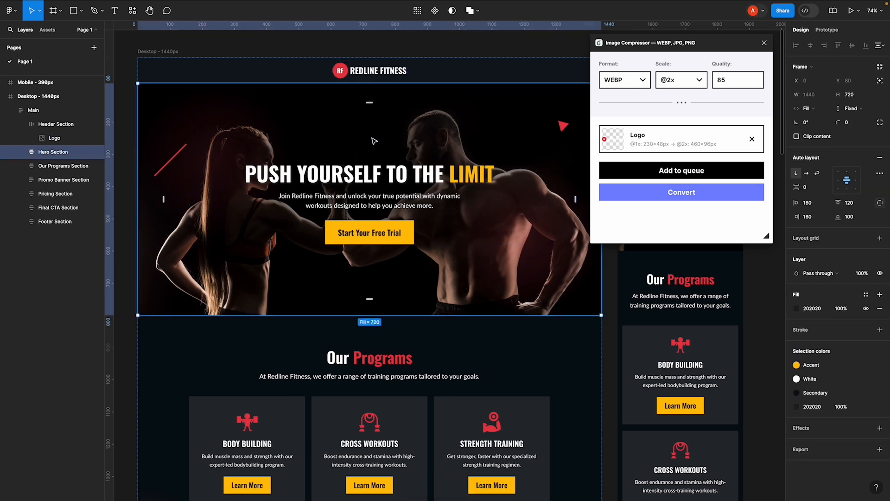
{"action": "double_click", "coordinate": [278, 134]}
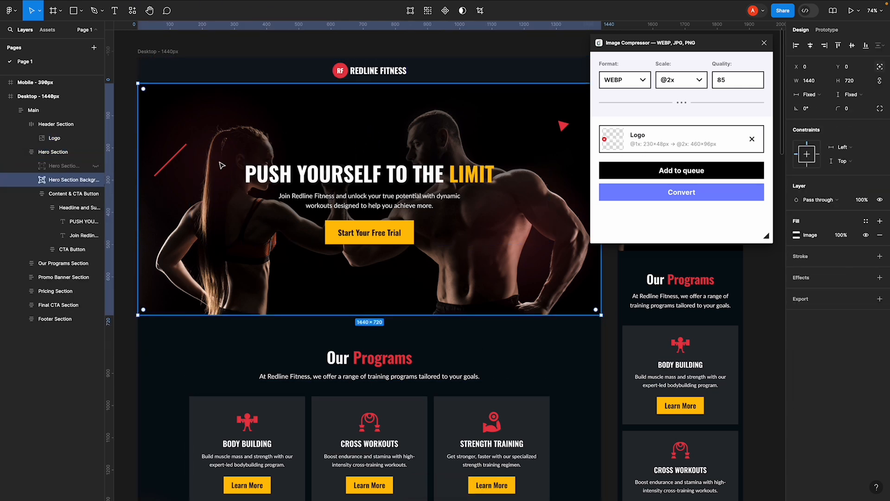
{"action": "left_click", "coordinate": [670, 171]}
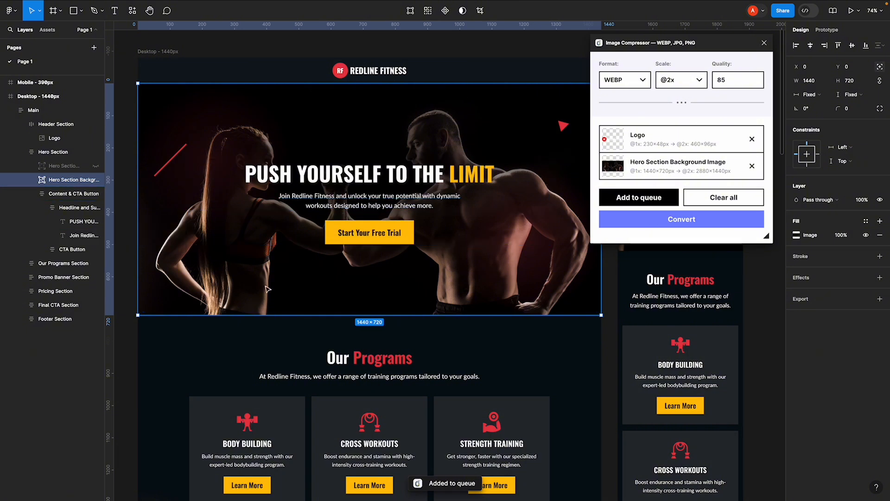
- Reveal the icon layers inside Program 1, Program 2 and Program 3 of the desktop Our Programs Section
{"action": "scroll", "coordinate": [278, 241], "scroll_direction": "down", "scroll_amount": 5}
{"action": "double_click", "coordinate": [249, 215]}
{"action": "double_click", "coordinate": [249, 215]}
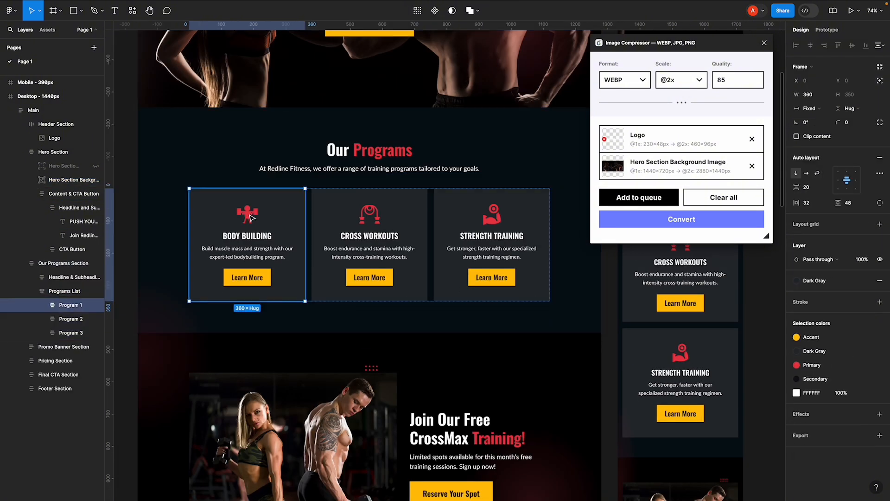
{"action": "double_click", "coordinate": [249, 215]}
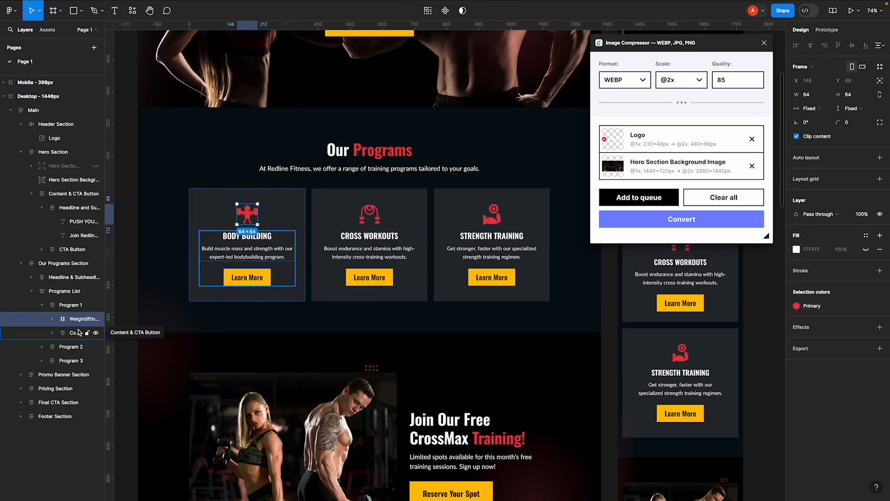
{"action": "left_click", "coordinate": [42, 346]}
{"action": "left_click", "coordinate": [42, 388]}
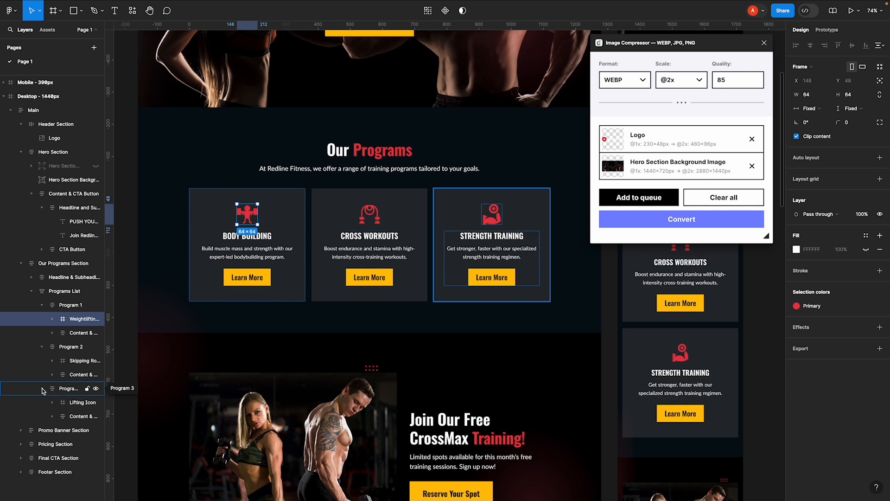
{"action": "left_click", "coordinate": [72, 362], "text": "shift"}
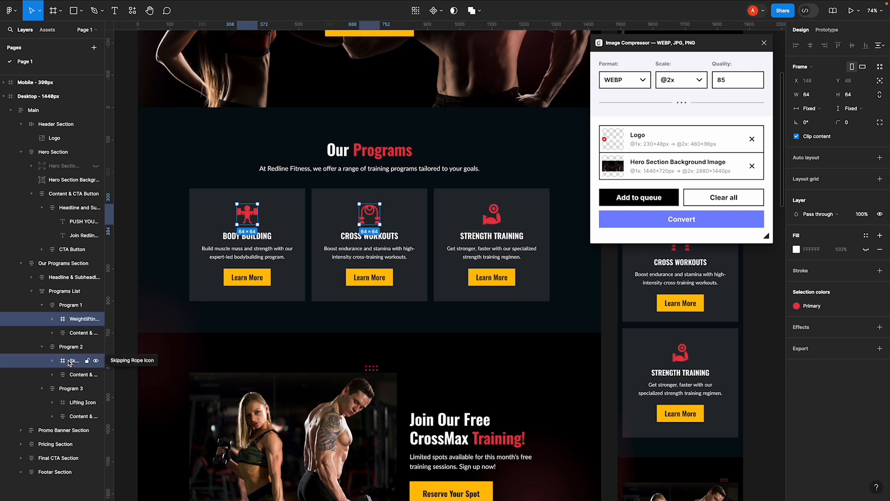
{"action": "left_click", "coordinate": [78, 402], "text": "shift"}
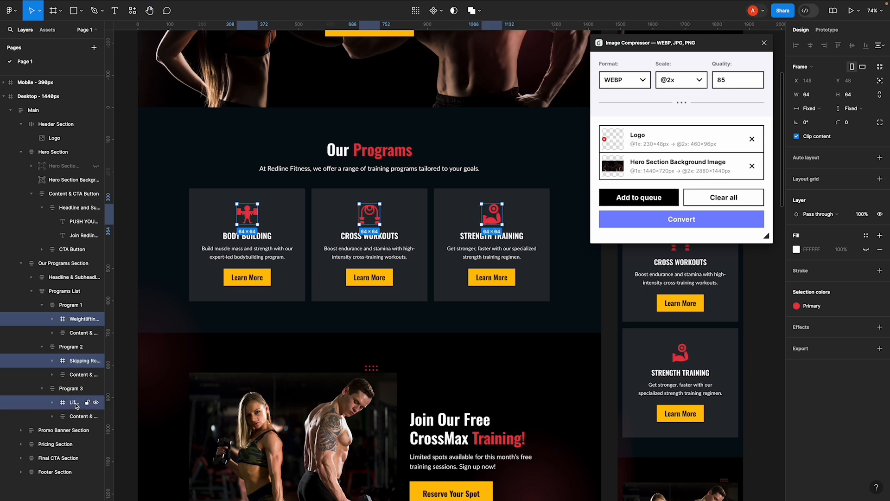
{"action": "scroll", "coordinate": [343, 259], "scroll_direction": "down", "scroll_amount": 3}
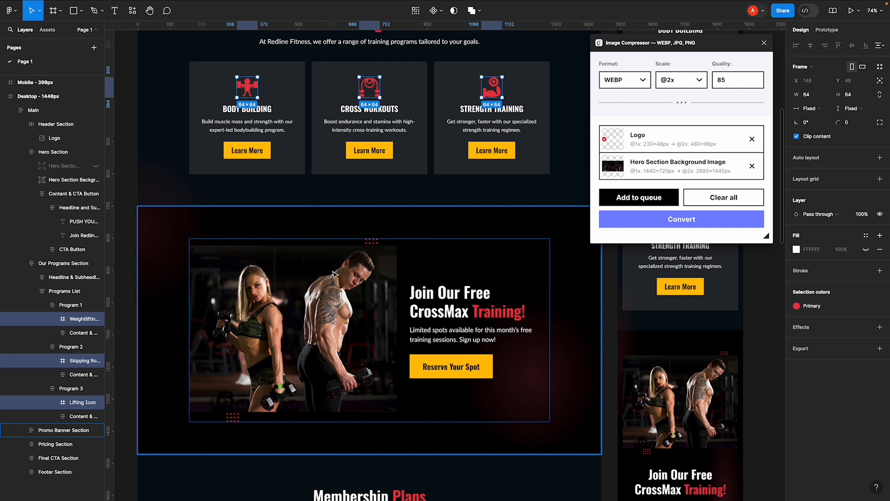
{"action": "left_click", "coordinate": [336, 273]}
{"action": "scroll", "coordinate": [441, 208], "scroll_direction": "up", "scroll_amount": 5}
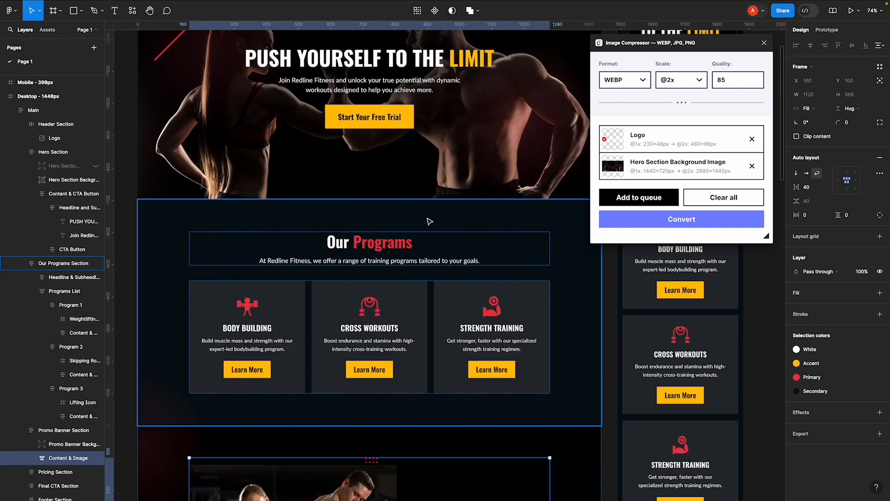
- Add the Weightlifting, Skipping Rope and Lifting icons of the three desktop program cards to the compression queue
{"action": "double_click", "coordinate": [250, 308]}
{"action": "double_click", "coordinate": [249, 308]}
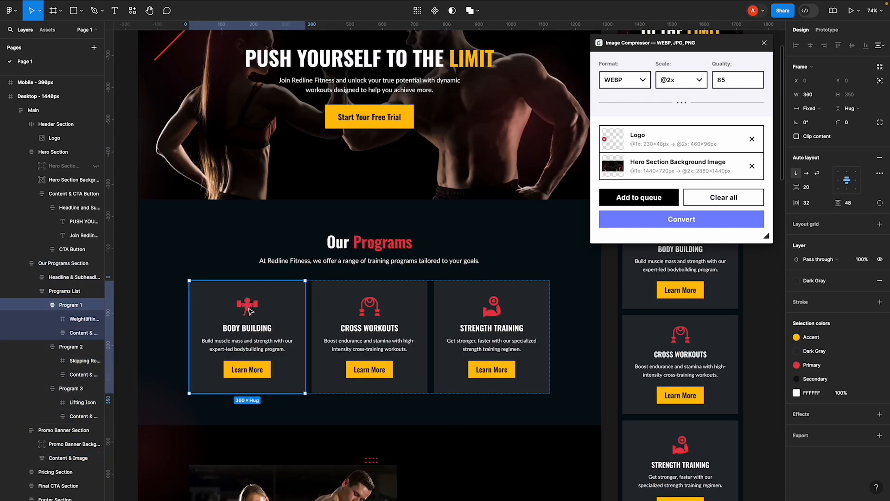
{"action": "left_click", "coordinate": [74, 319]}
{"action": "left_click", "coordinate": [69, 361], "text": "shift"}
{"action": "left_click", "coordinate": [76, 403], "text": "shift"}
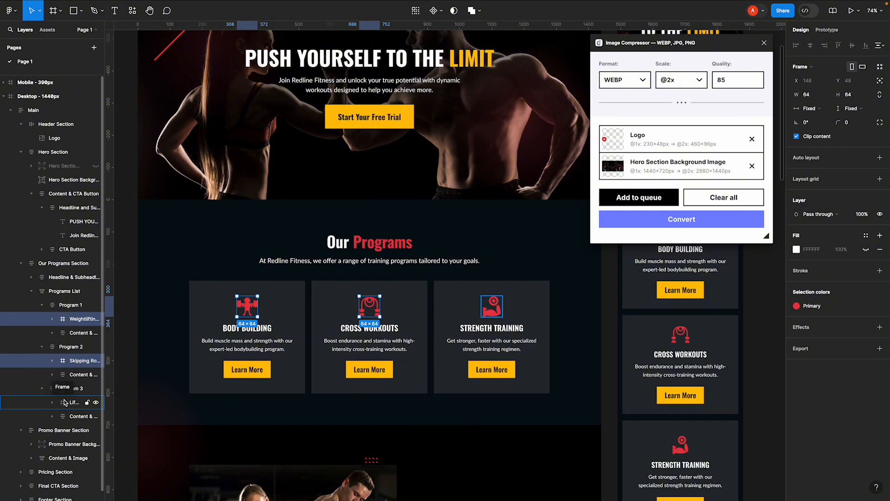
{"action": "left_click", "coordinate": [638, 197]}
- Add the Promo Banner Image of the desktop CrossMax Training section to the compression queue
{"action": "scroll", "coordinate": [289, 293], "scroll_direction": "down", "scroll_amount": 5}
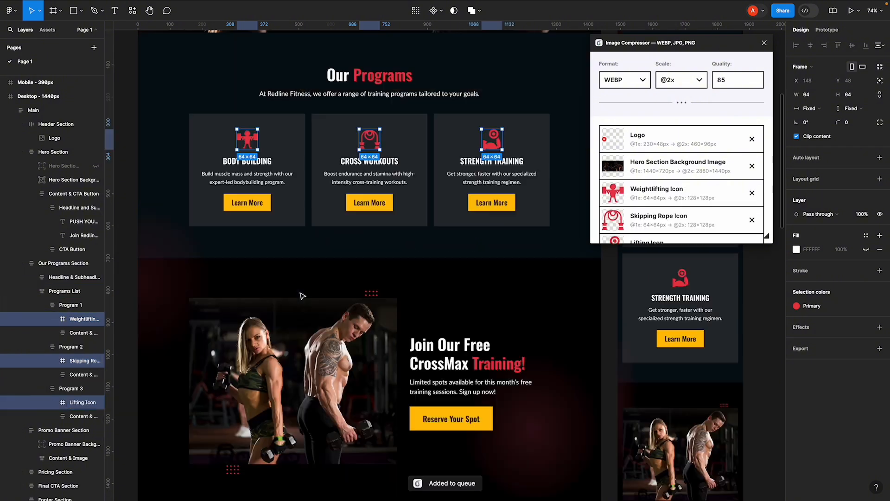
{"action": "double_click", "coordinate": [320, 256]}
{"action": "left_click", "coordinate": [321, 256]}
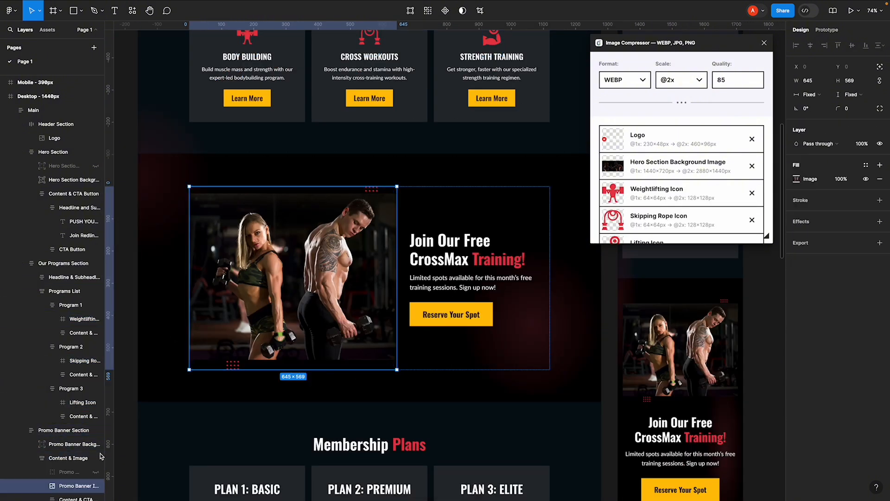
{"action": "scroll", "coordinate": [677, 194], "scroll_direction": "down", "scroll_amount": 3}
{"action": "left_click", "coordinate": [652, 204]}
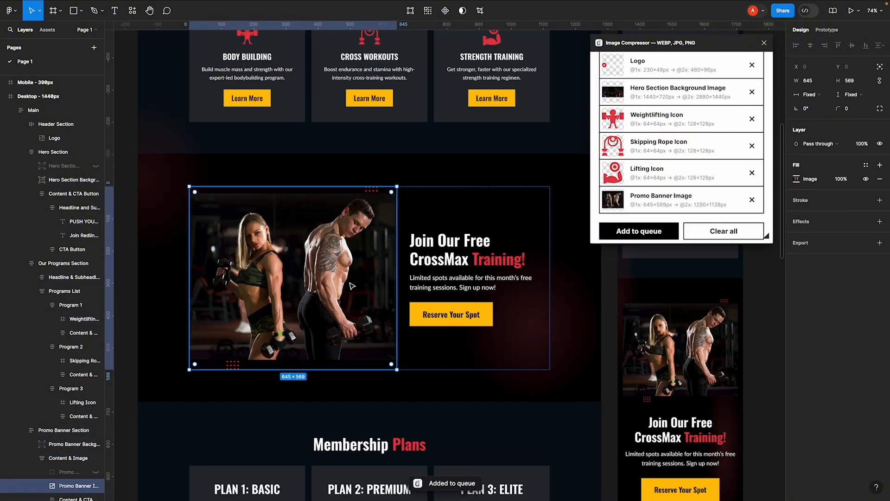
- Add the Final CTA Background Image behind the desktop Get In Touch section to the compression queue
{"action": "scroll", "coordinate": [355, 283], "scroll_direction": "down", "scroll_amount": 5}
{"action": "scroll", "coordinate": [355, 283], "scroll_direction": "down", "scroll_amount": 4}
{"action": "left_click", "coordinate": [359, 218]}
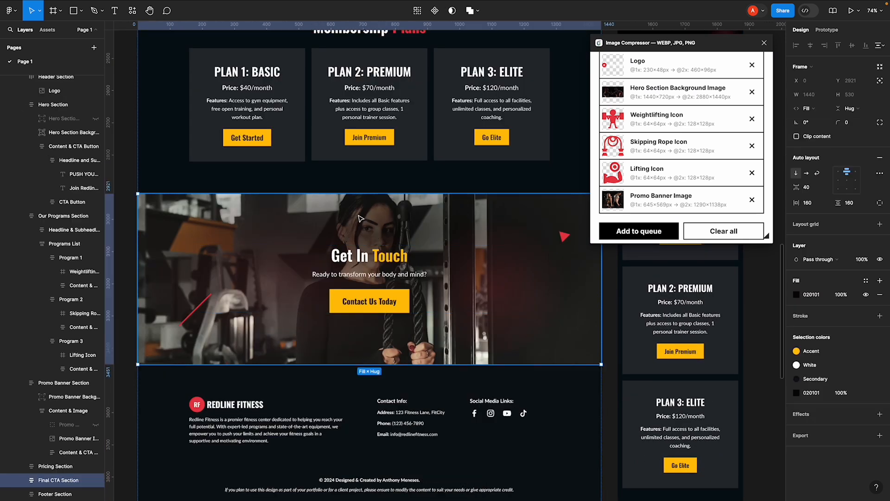
{"action": "scroll", "coordinate": [656, 194], "scroll_direction": "down", "scroll_amount": 1}
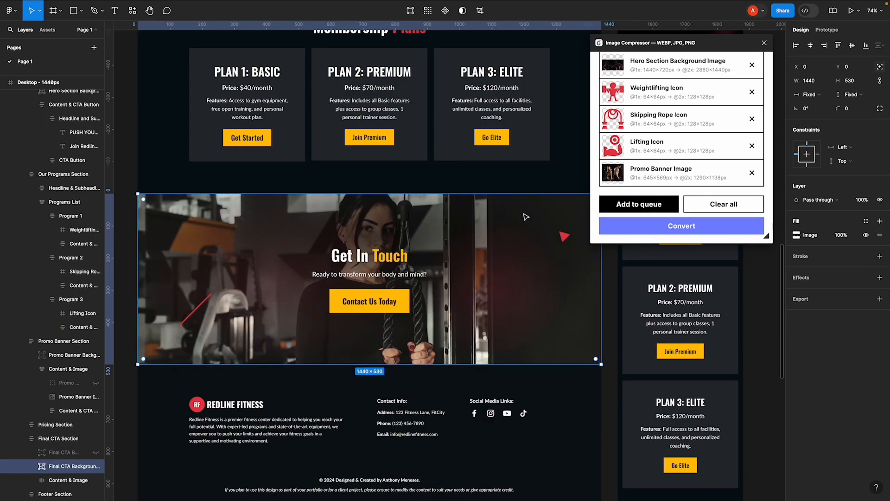
{"action": "left_click", "coordinate": [633, 205]}
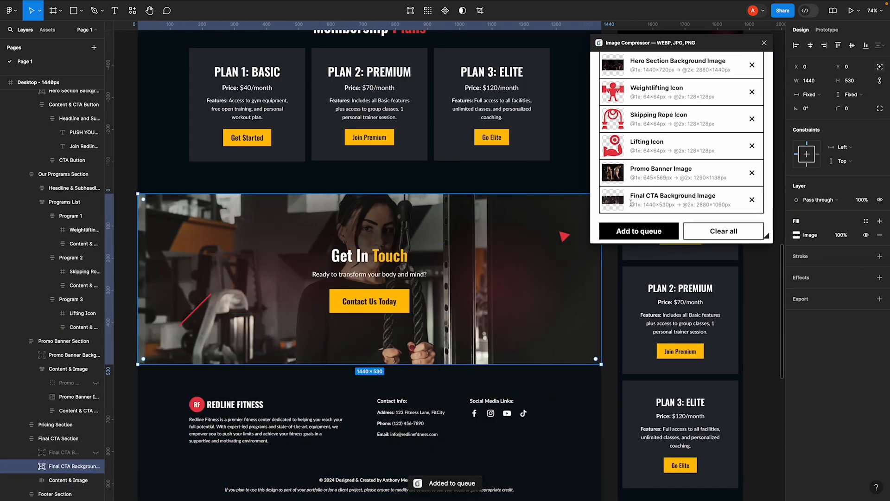
- Add the Facebook, Instagram, YouTube and TikTok icons from the desktop footer's social media links to the compression queue
{"action": "scroll", "coordinate": [431, 246], "scroll_direction": "down", "scroll_amount": 2}
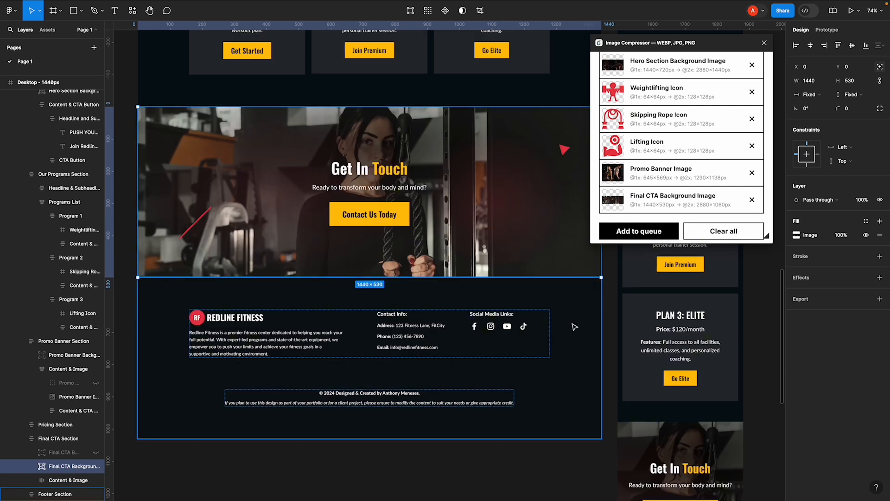
{"action": "left_click", "coordinate": [475, 328]}
{"action": "double_click", "coordinate": [478, 328]}
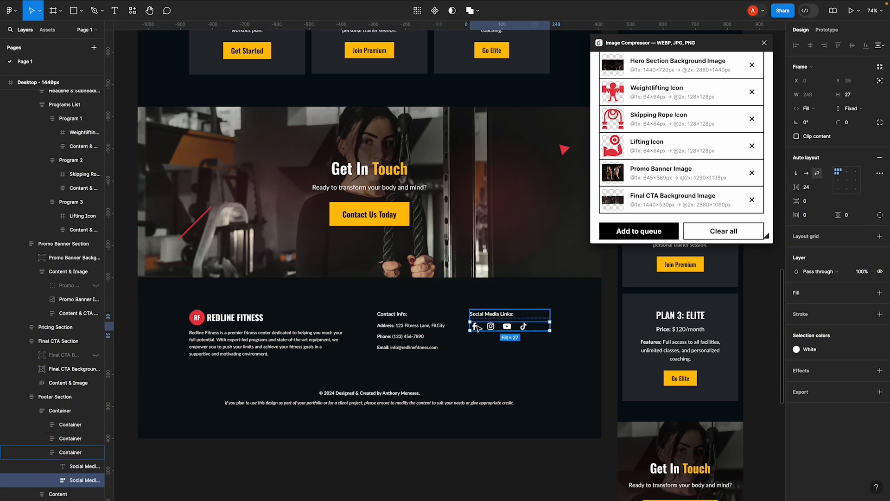
{"action": "left_click", "coordinate": [476, 328]}
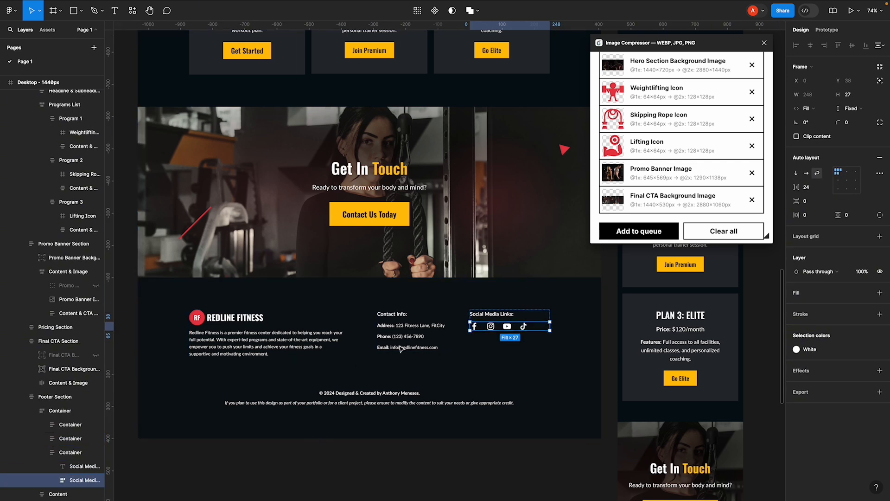
{"action": "left_click", "coordinate": [52, 480]}
{"action": "scroll", "coordinate": [53, 464], "scroll_direction": "down", "scroll_amount": 2}
{"action": "left_click", "coordinate": [83, 438]}
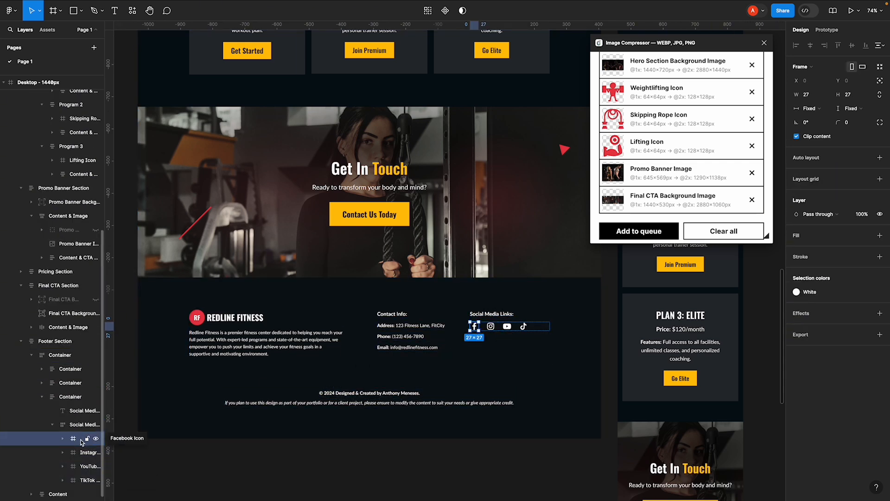
{"action": "left_click", "coordinate": [87, 480], "text": "shift"}
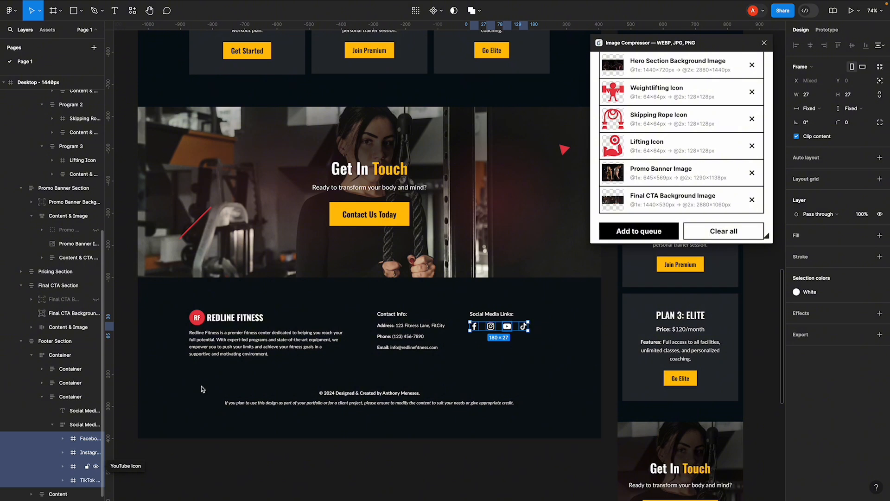
{"action": "left_click", "coordinate": [654, 232]}
{"action": "scroll", "coordinate": [676, 199], "scroll_direction": "down", "scroll_amount": 3}
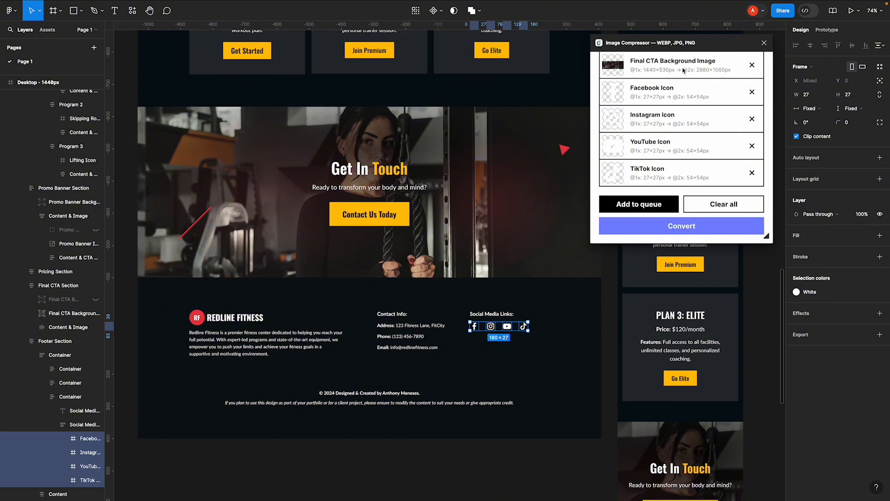
- Move the Image Compressor window off the mobile frame and return to the hero sections of both designs
{"action": "left_click_drag", "start_coordinate": [694, 47], "coordinate": [447, 85]}
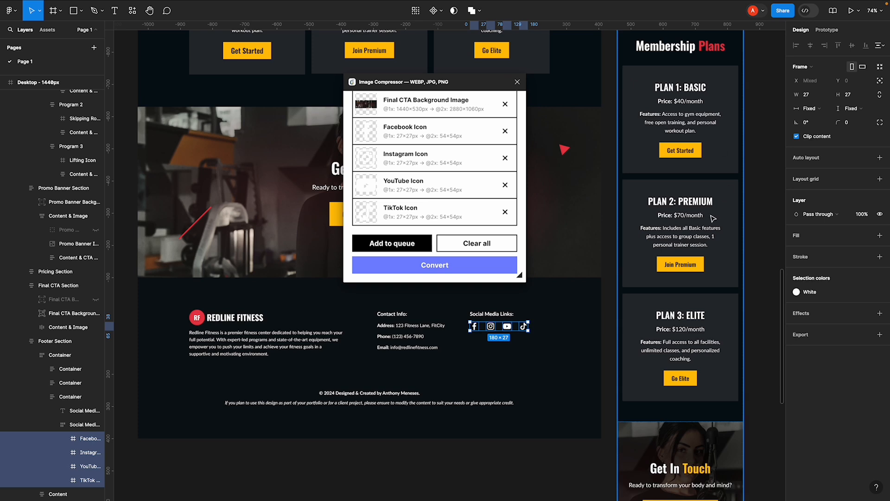
{"action": "scroll", "coordinate": [729, 236], "scroll_direction": "up", "scroll_amount": 20}
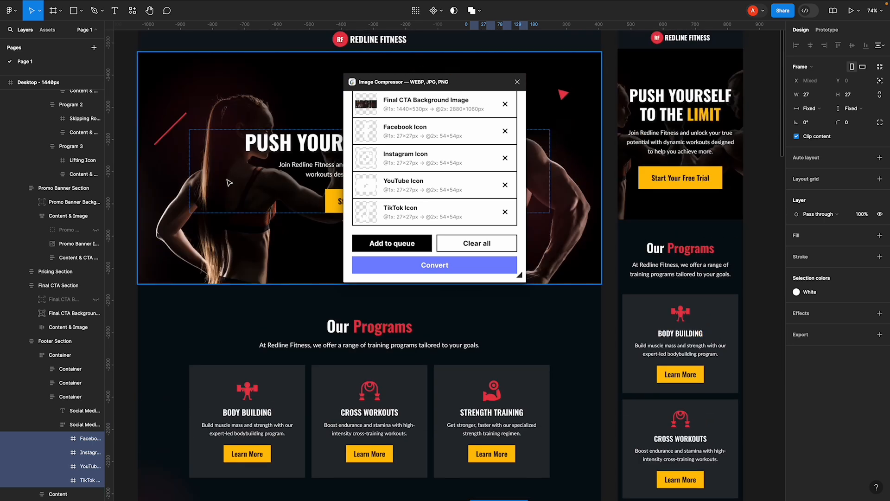
- Compare the size of the Body Building weightlifting icon in the desktop and mobile Our Programs sections
{"action": "scroll", "coordinate": [331, 429], "scroll_direction": "down", "scroll_amount": 2}
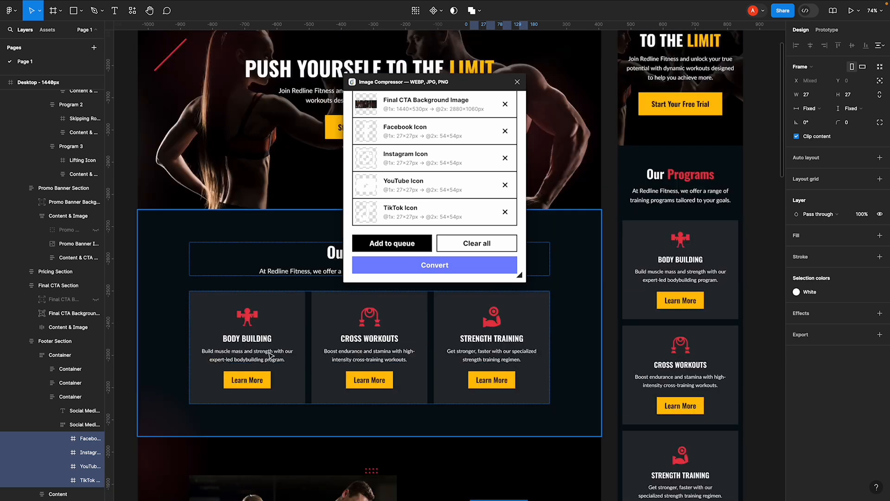
{"action": "left_click", "coordinate": [251, 320]}
{"action": "left_click", "coordinate": [251, 320]}
{"action": "left_click", "coordinate": [250, 320]}
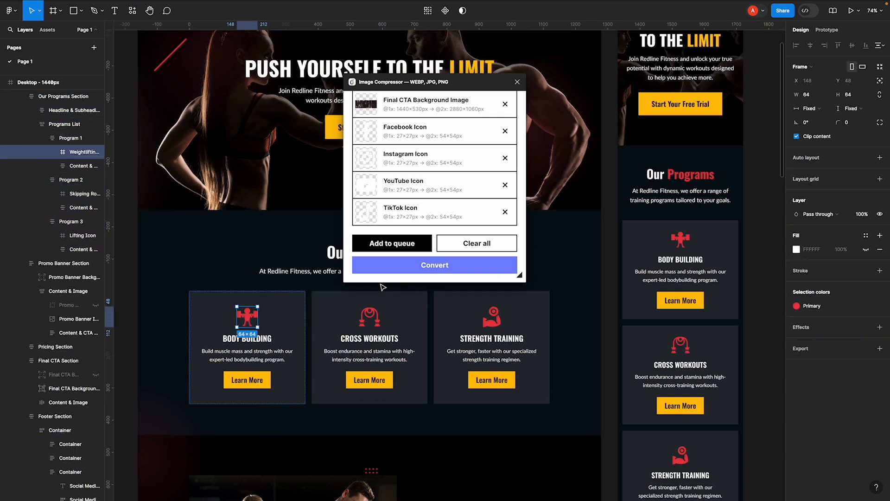
{"action": "left_click", "coordinate": [687, 240]}
{"action": "left_click", "coordinate": [688, 240]}
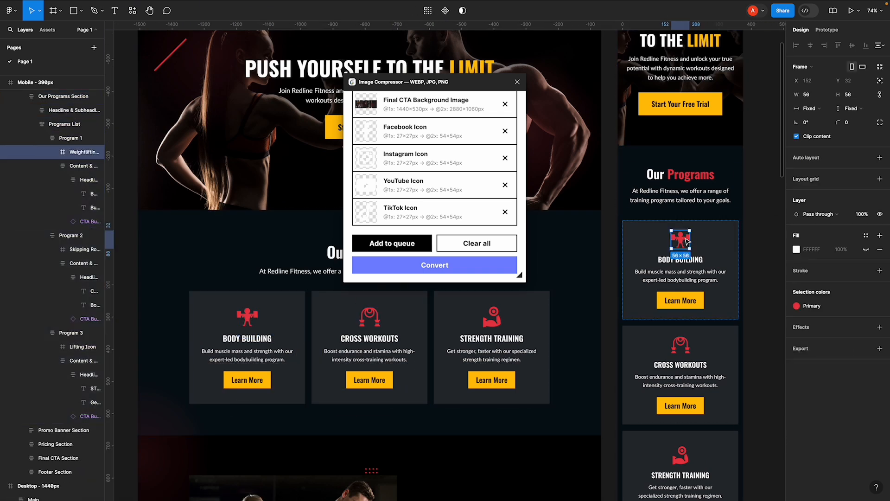
{"action": "left_click", "coordinate": [755, 159]}
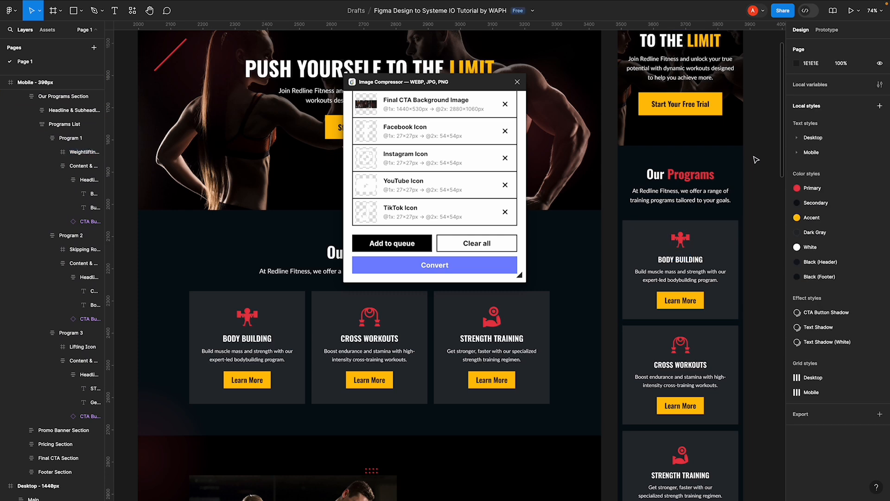
{"action": "scroll", "coordinate": [754, 176], "scroll_direction": "up", "scroll_amount": 1}
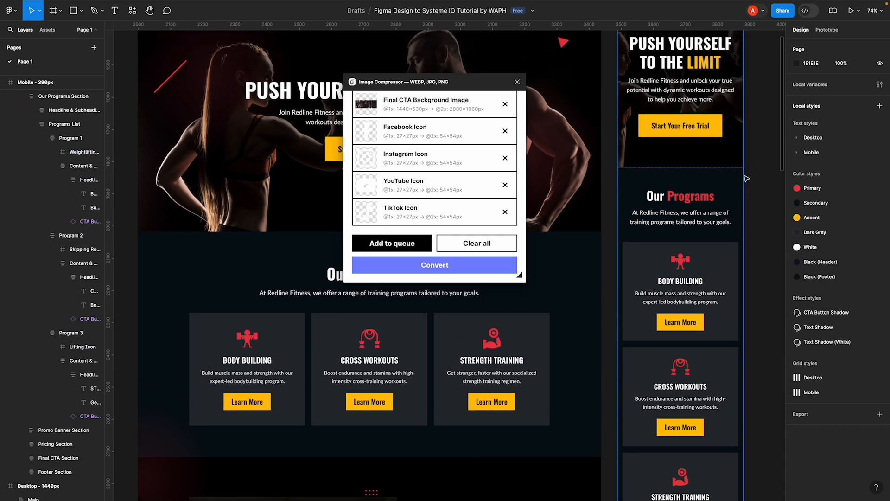
- Add the mobile hero section's background image to the compression queue
{"action": "scroll", "coordinate": [746, 178], "scroll_direction": "up", "scroll_amount": 5}
{"action": "left_click_drag", "start_coordinate": [470, 86], "coordinate": [537, 60]}
{"action": "left_click", "coordinate": [672, 119]}
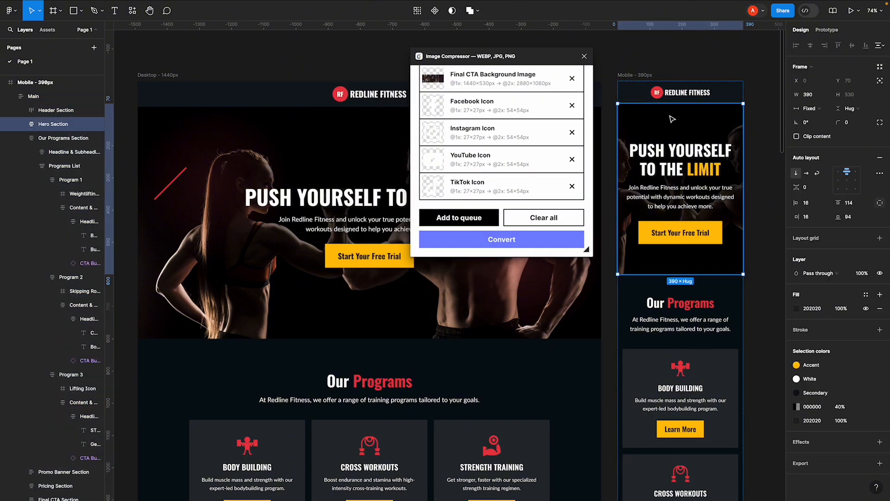
{"action": "double_click", "coordinate": [670, 120]}
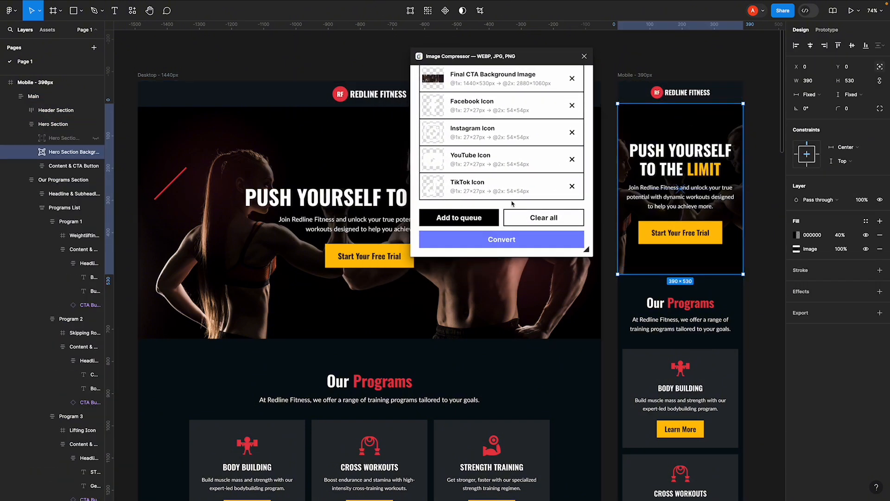
{"action": "left_click", "coordinate": [521, 241]}
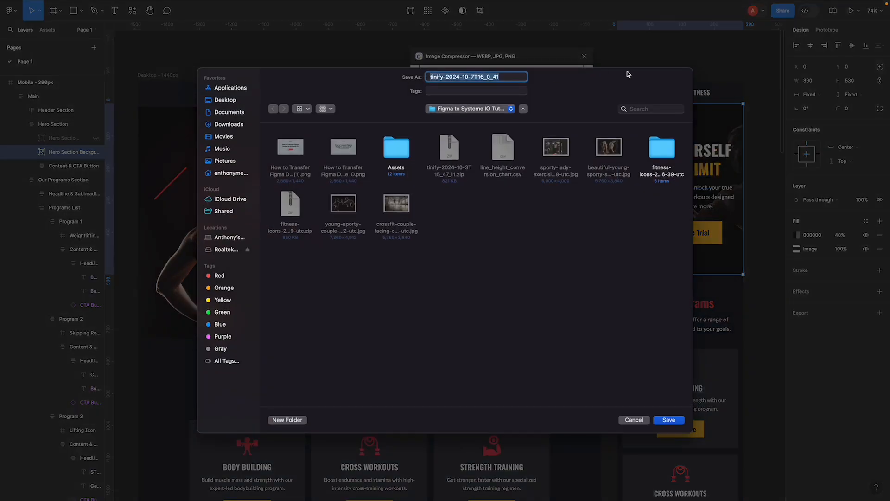
{"action": "left_click", "coordinate": [633, 420]}
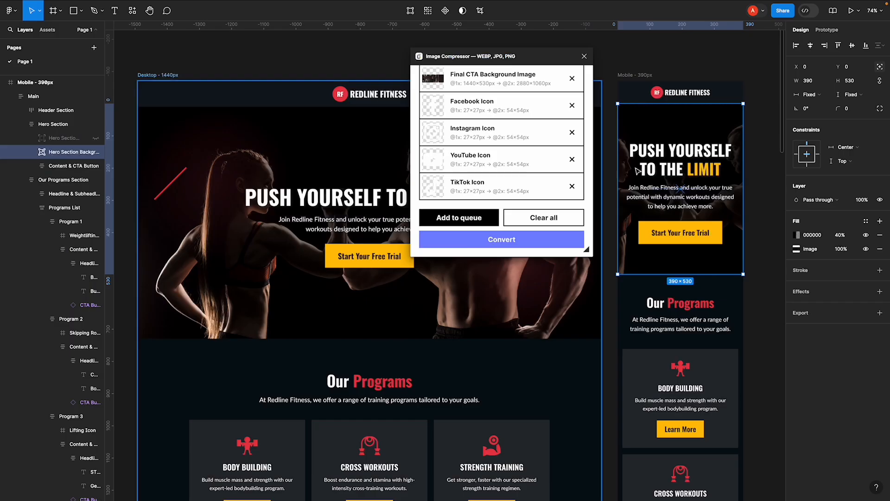
{"action": "double_click", "coordinate": [65, 155]}
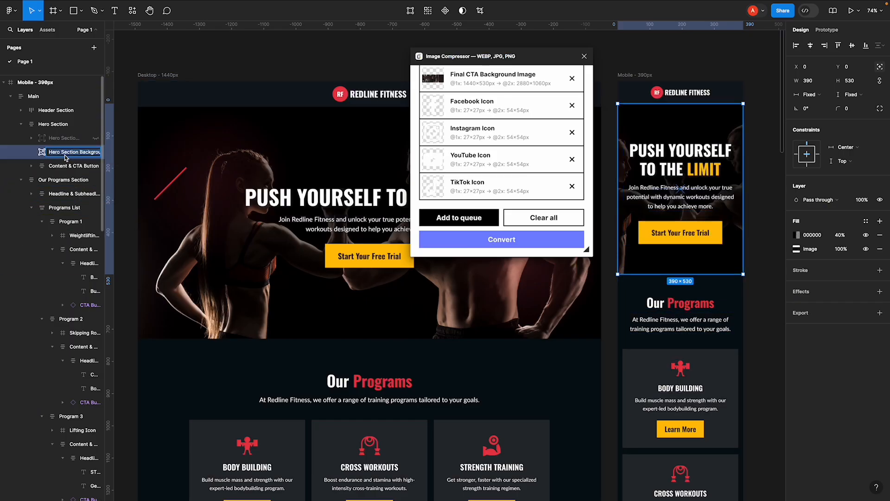
{"action": "key", "text": "Right"}
{"action": "left_click", "coordinate": [467, 221]}
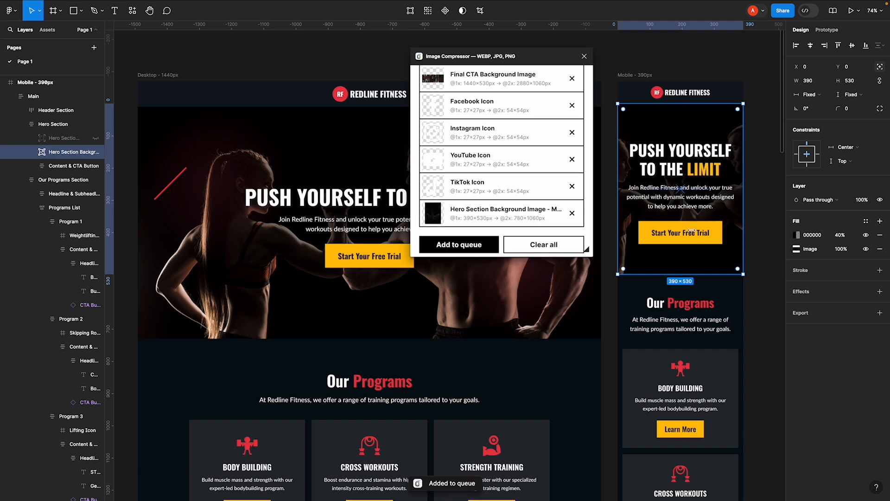
- Check the remaining sections of the mobile design against the desktop version for images that need their own export
{"action": "left_click", "coordinate": [763, 246]}
{"action": "scroll", "coordinate": [762, 251], "scroll_direction": "down", "scroll_amount": 8}
{"action": "scroll", "coordinate": [763, 252], "scroll_direction": "down", "scroll_amount": 15}
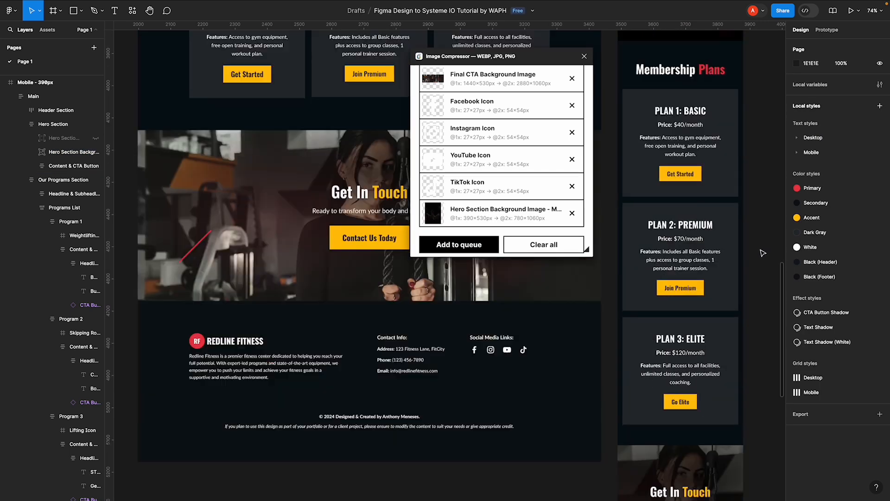
{"action": "scroll", "coordinate": [732, 252], "scroll_direction": "up", "scroll_amount": 6}
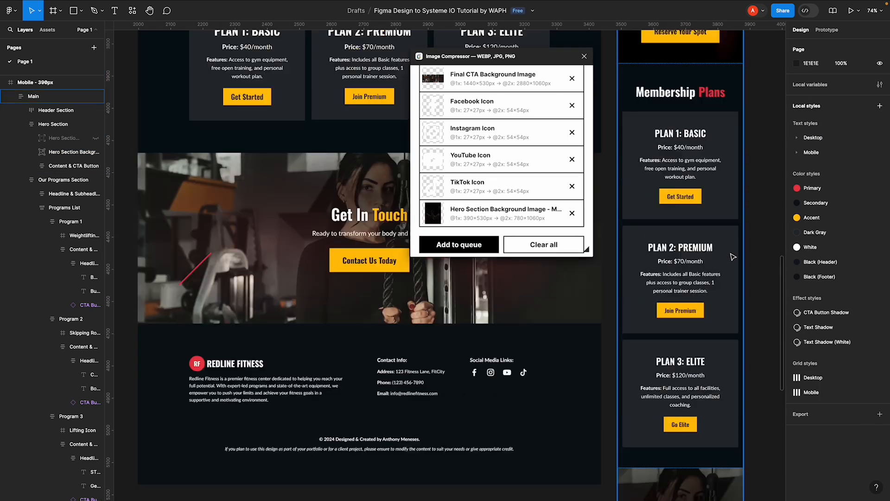
{"action": "scroll", "coordinate": [723, 287], "scroll_direction": "down", "scroll_amount": 3}
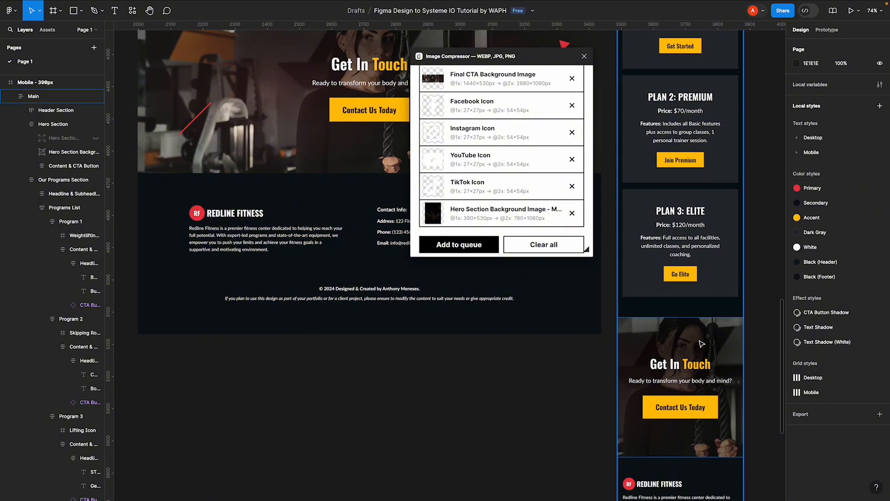
{"action": "scroll", "coordinate": [701, 345], "scroll_direction": "up", "scroll_amount": 8}
{"action": "scroll", "coordinate": [716, 317], "scroll_direction": "up", "scroll_amount": 5}
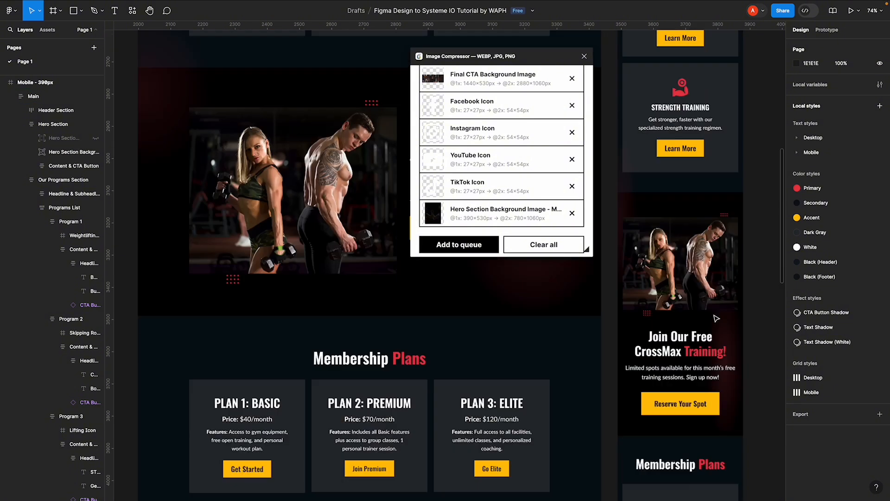
{"action": "scroll", "coordinate": [717, 318], "scroll_direction": "up", "scroll_amount": 15}
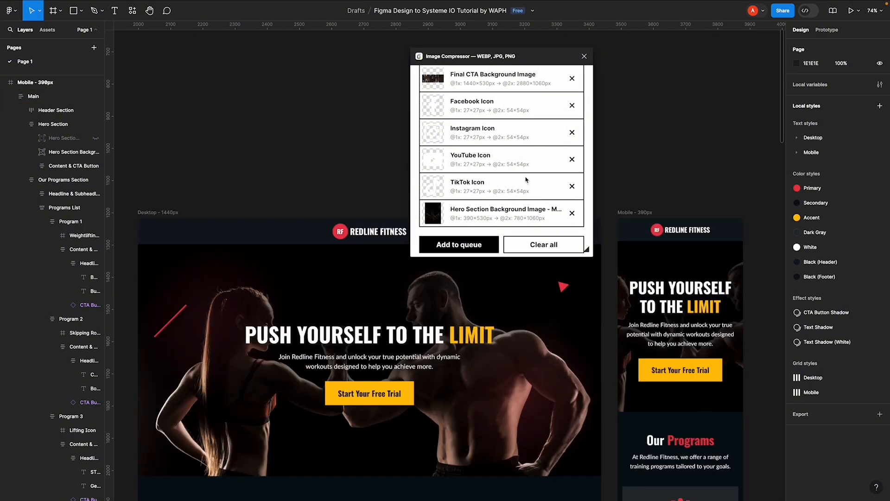
- Convert all queued images, save them as a zip file and close the Image Compressor
{"action": "left_click", "coordinate": [514, 241]}
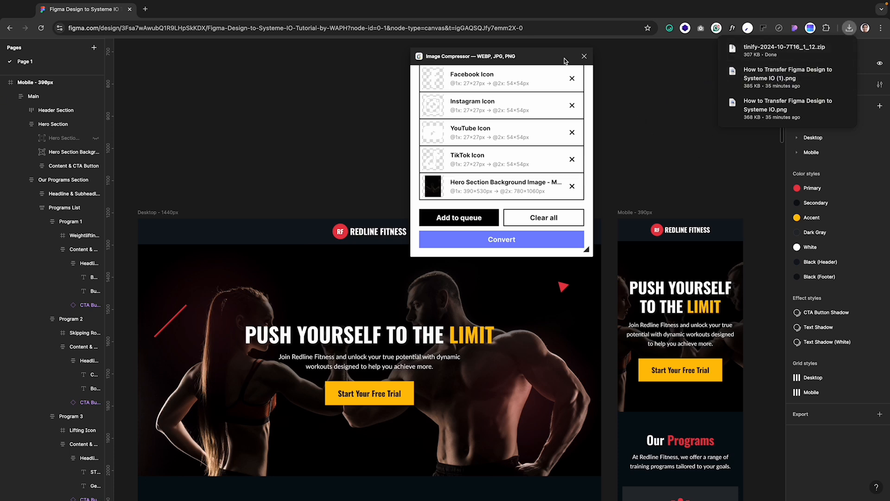
{"action": "left_click", "coordinate": [584, 56]}
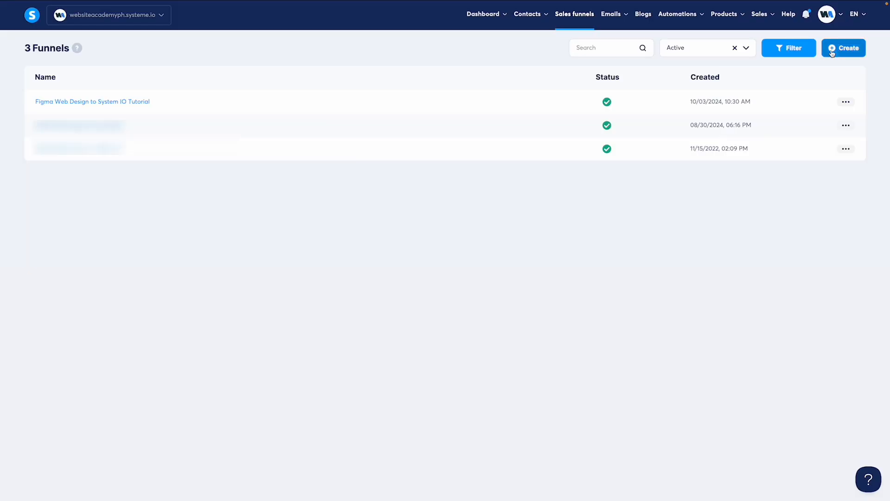
{"action": "left_click", "coordinate": [841, 48]}
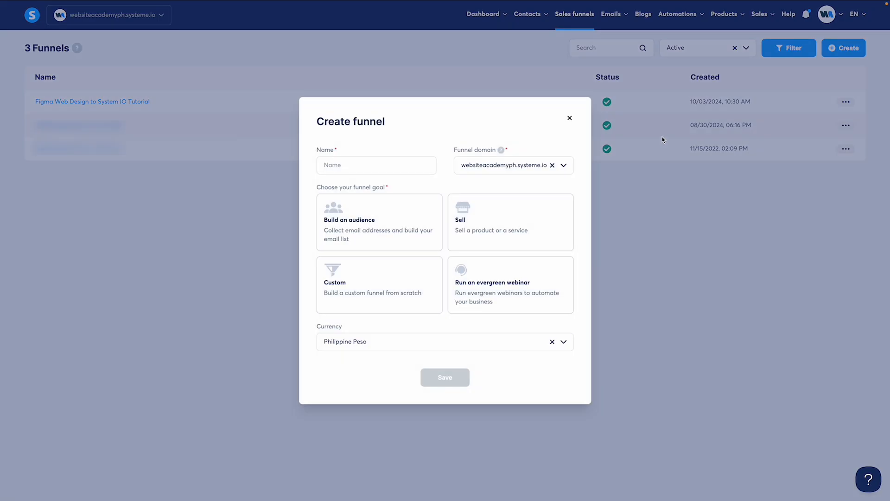
{"action": "left_click", "coordinate": [381, 168]}
{"action": "key", "text": "ctrl+v"}
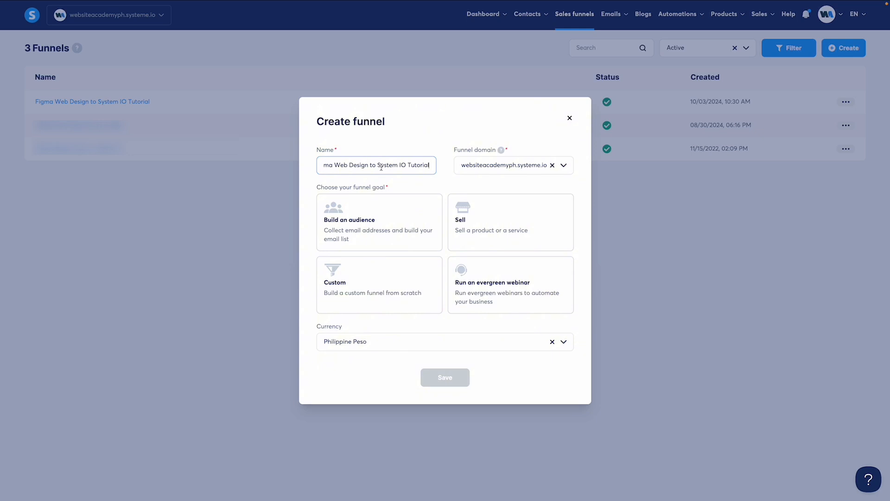
{"action": "left_click_drag", "start_coordinate": [386, 166], "coordinate": [431, 163]}
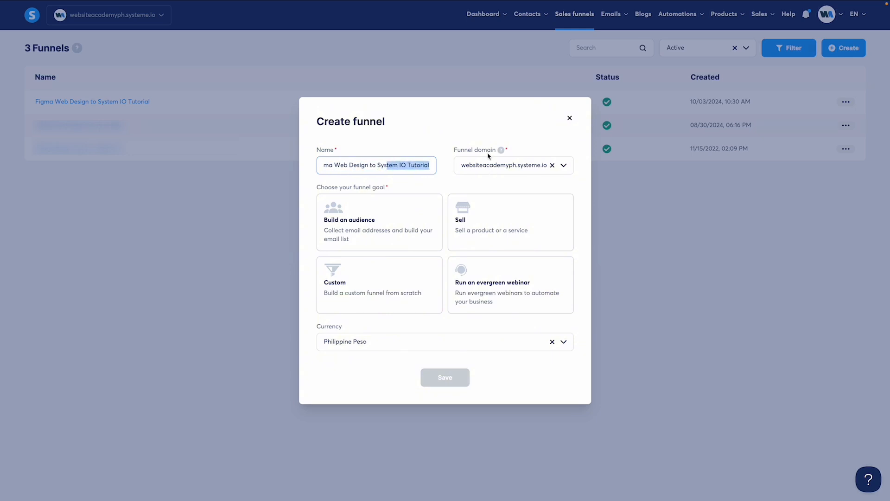
{"action": "left_click", "coordinate": [500, 166]}
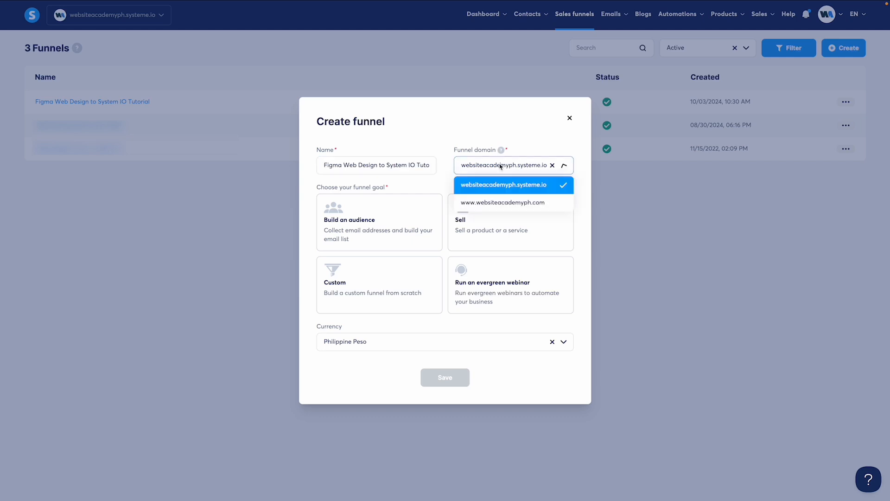
{"action": "left_click", "coordinate": [510, 202]}
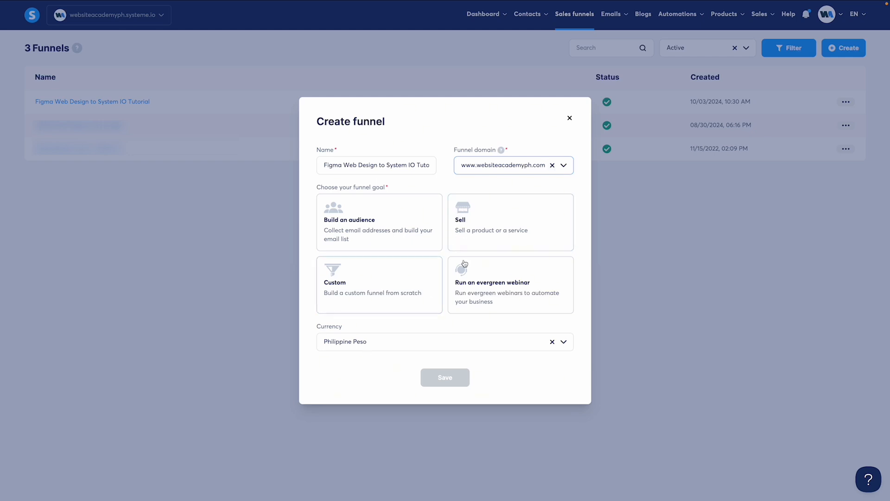
{"action": "left_click", "coordinate": [387, 287]}
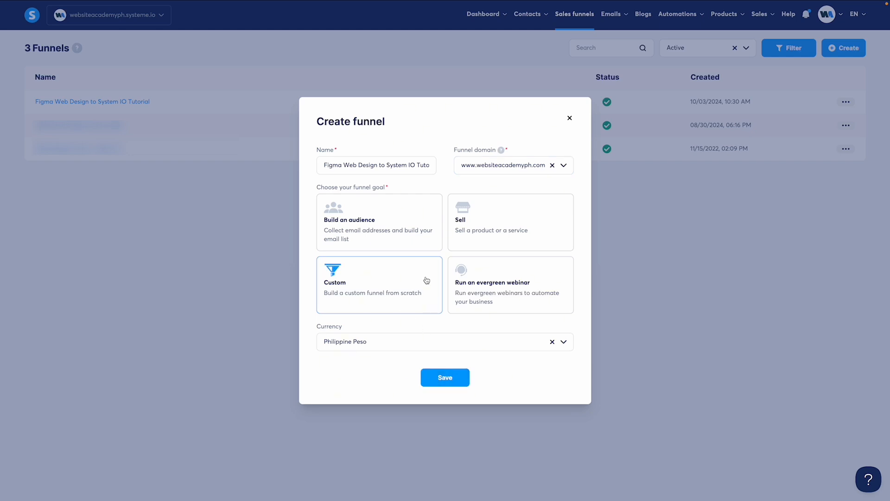
{"action": "left_click", "coordinate": [444, 379]}
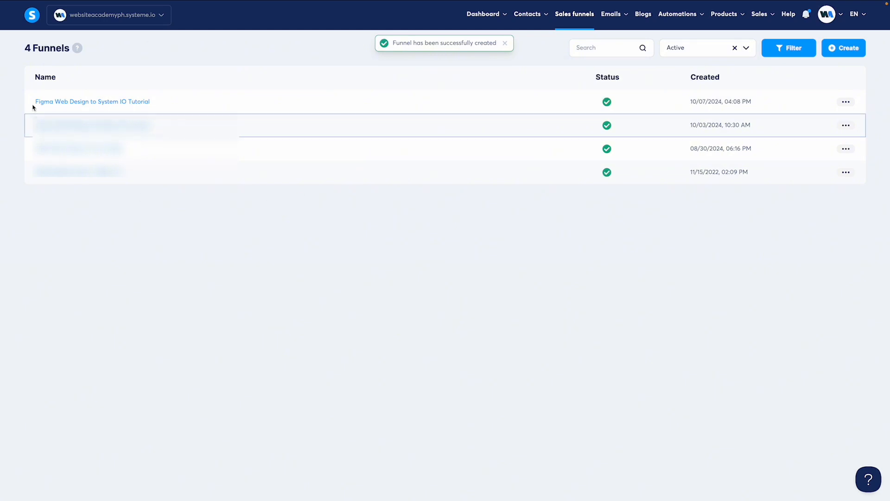
- Open the new funnel and add a Squeeze page step named "Figma Web Design to System IO Tutorial"
{"action": "left_click", "coordinate": [105, 103]}
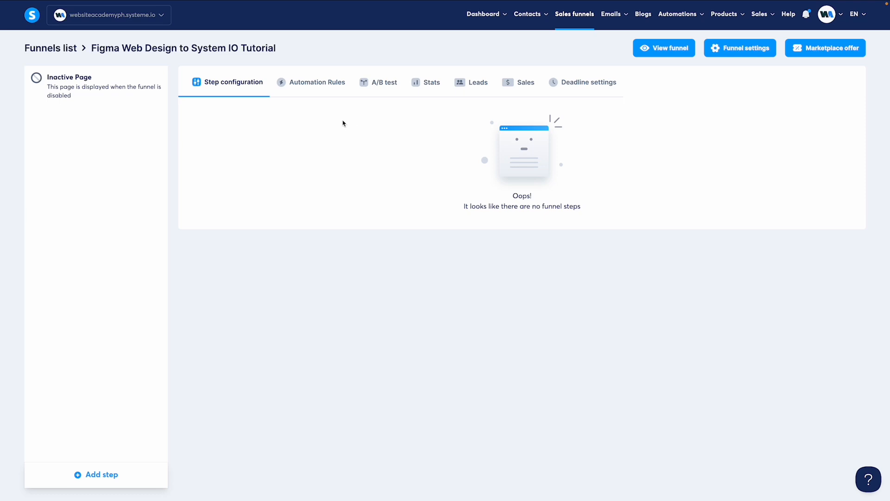
{"action": "left_click", "coordinate": [98, 478]}
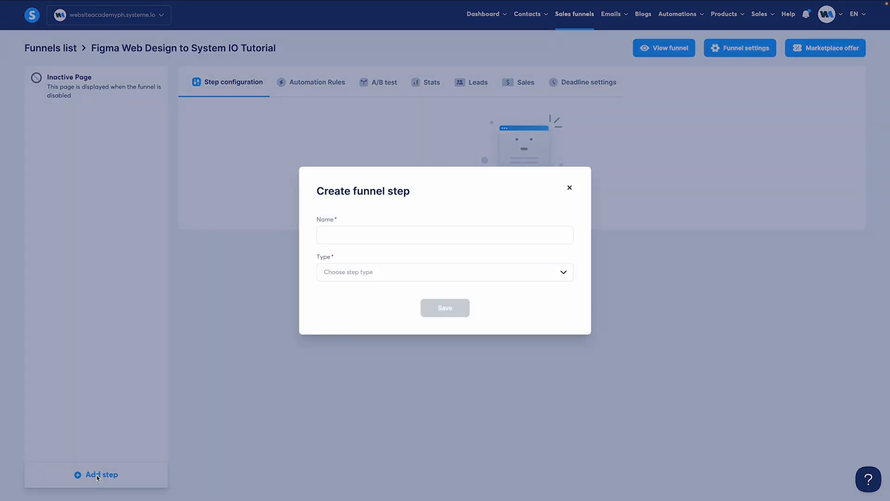
{"action": "left_click", "coordinate": [361, 236]}
{"action": "type", "text": "Figma Web Design to System IO Tutorial"}
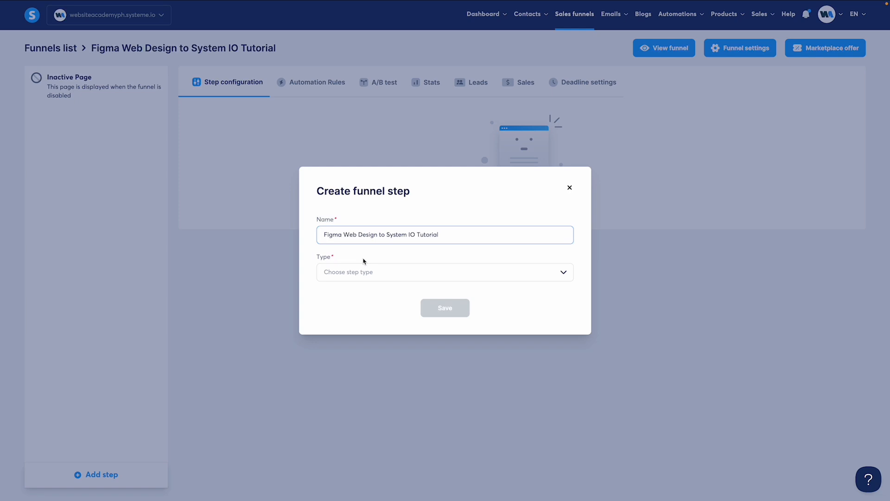
{"action": "left_click", "coordinate": [367, 276]}
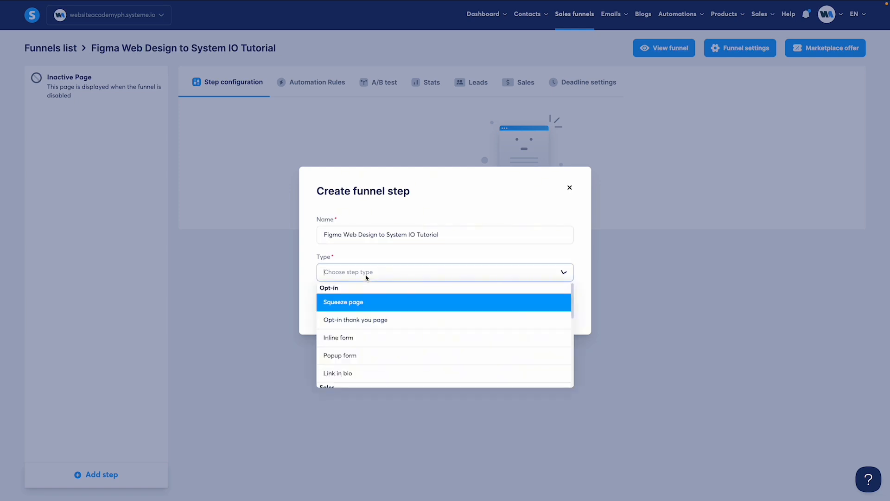
{"action": "left_click", "coordinate": [364, 302]}
{"action": "left_click", "coordinate": [438, 309]}
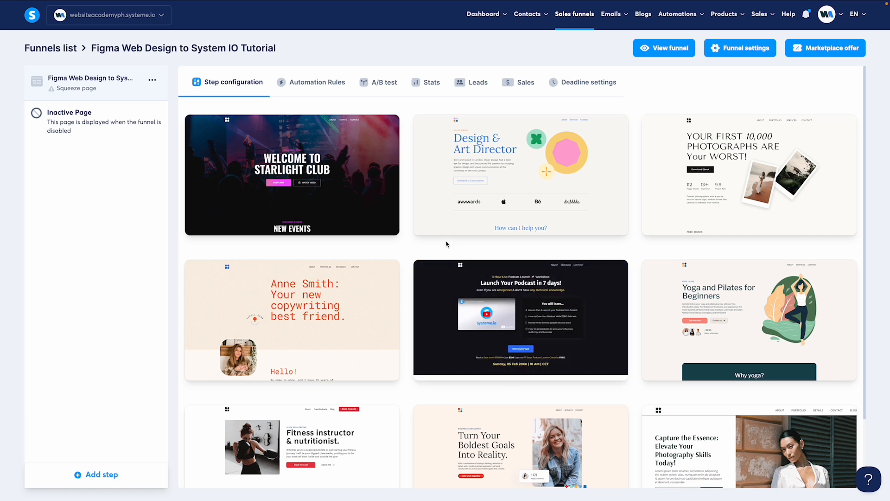
- Preview and select the "Welcome to Starlight Club" template for the squeeze page, and open the page for editing
{"action": "scroll", "coordinate": [447, 244], "scroll_direction": "down", "scroll_amount": 3}
{"action": "scroll", "coordinate": [447, 244], "scroll_direction": "up", "scroll_amount": 3}
{"action": "mouse_move", "coordinate": [301, 193]}
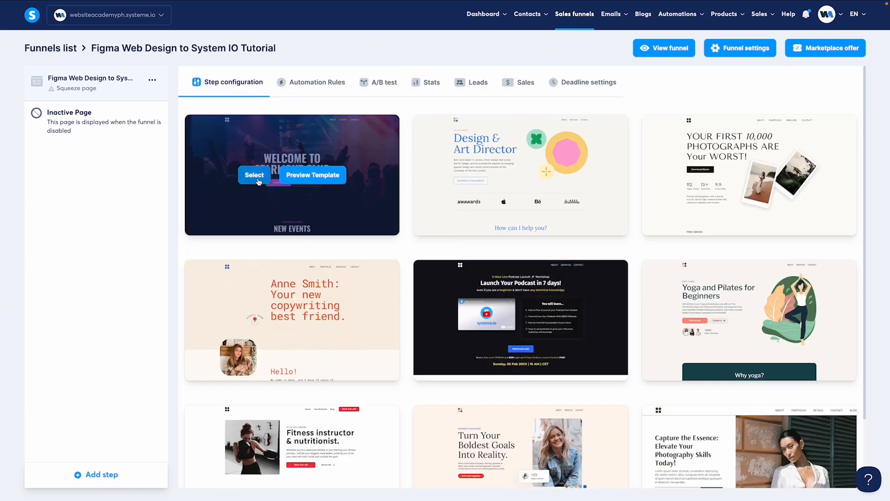
{"action": "left_click", "coordinate": [314, 177]}
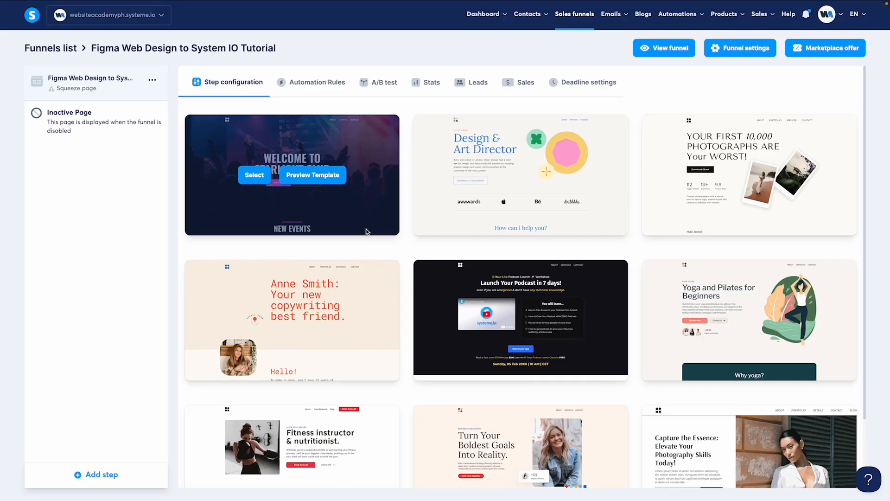
{"action": "left_click", "coordinate": [256, 176]}
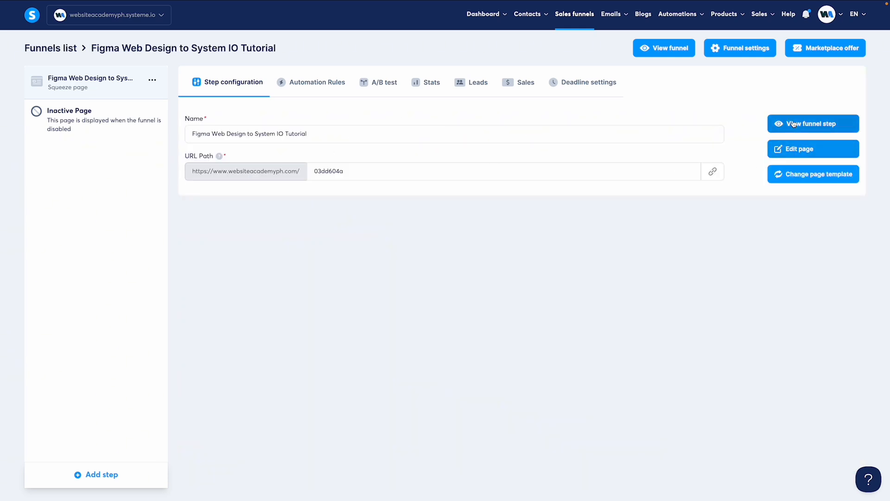
{"action": "left_click", "coordinate": [800, 148]}
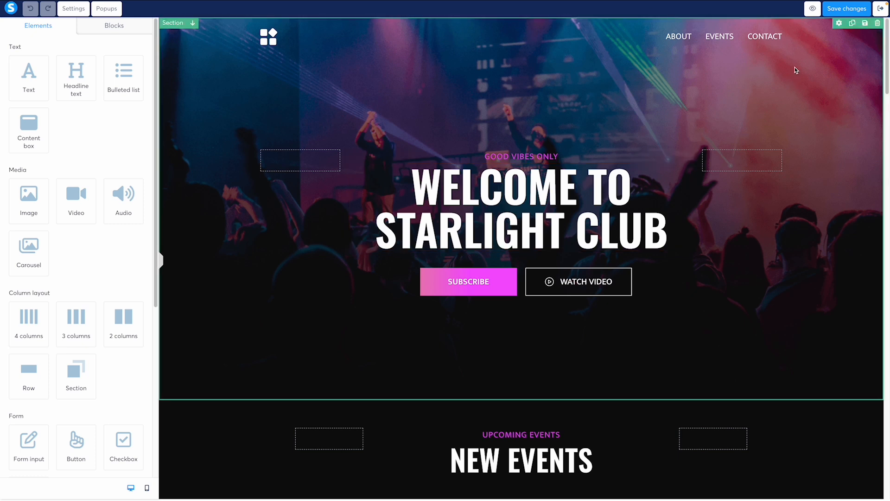
- Delete the template's first three sections: the Welcome to Starlight Club hero, New Events and About Us
{"action": "scroll", "coordinate": [650, 202], "scroll_direction": "down", "scroll_amount": 9}
{"action": "scroll", "coordinate": [667, 203], "scroll_direction": "up", "scroll_amount": 9}
{"action": "left_click", "coordinate": [877, 24]}
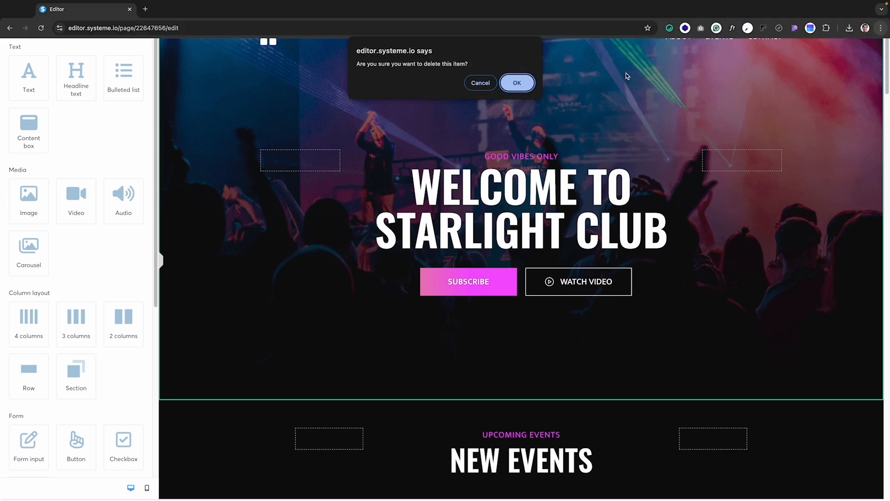
{"action": "left_click", "coordinate": [519, 86]}
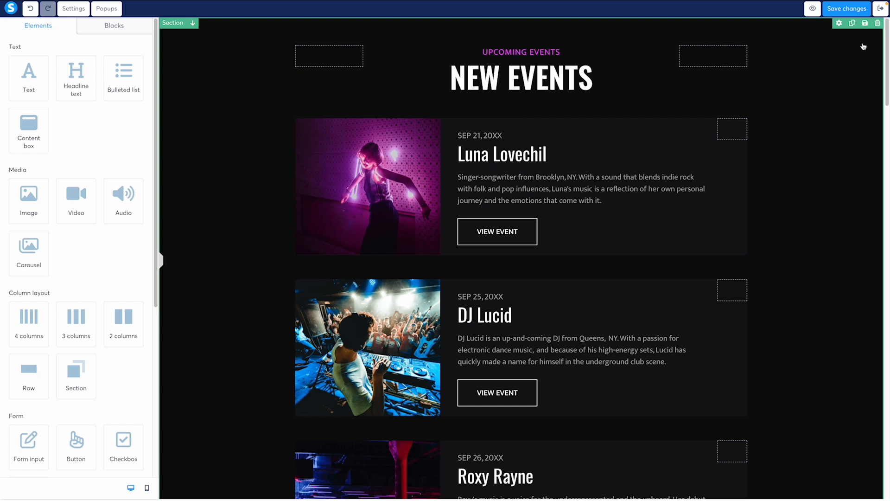
{"action": "left_click", "coordinate": [878, 24]}
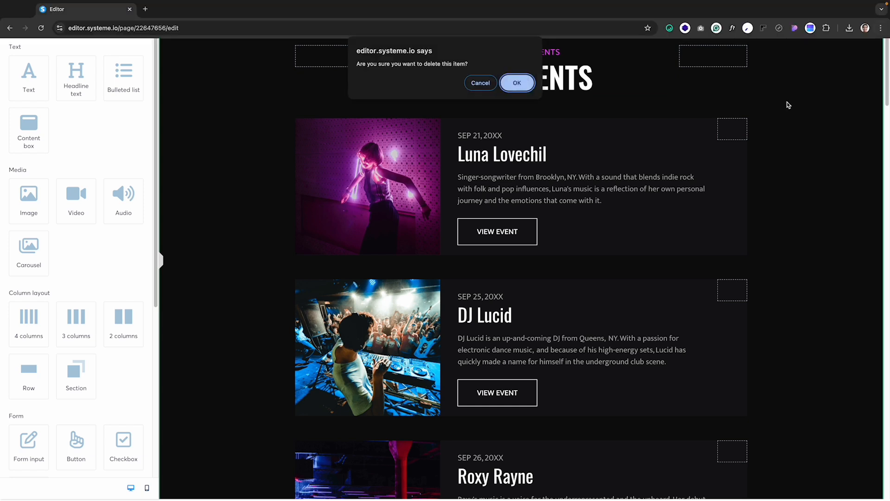
{"action": "left_click", "coordinate": [518, 84]}
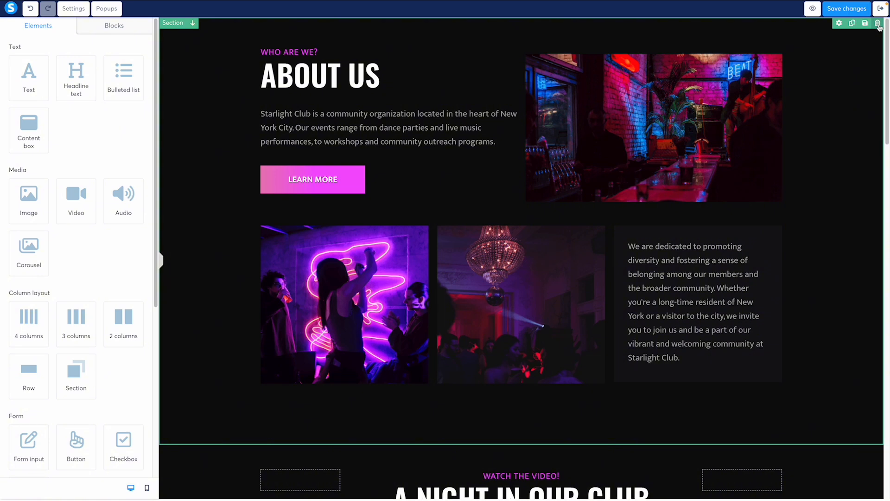
{"action": "left_click", "coordinate": [878, 23]}
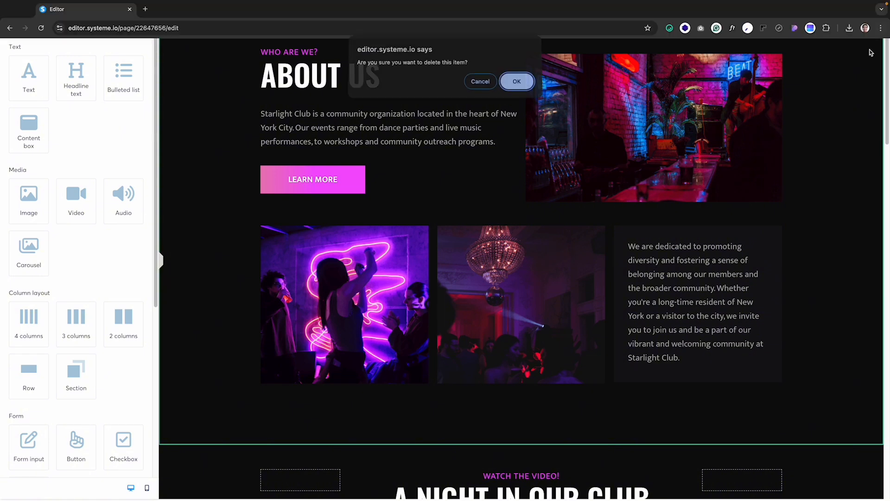
{"action": "left_click", "coordinate": [516, 83]}
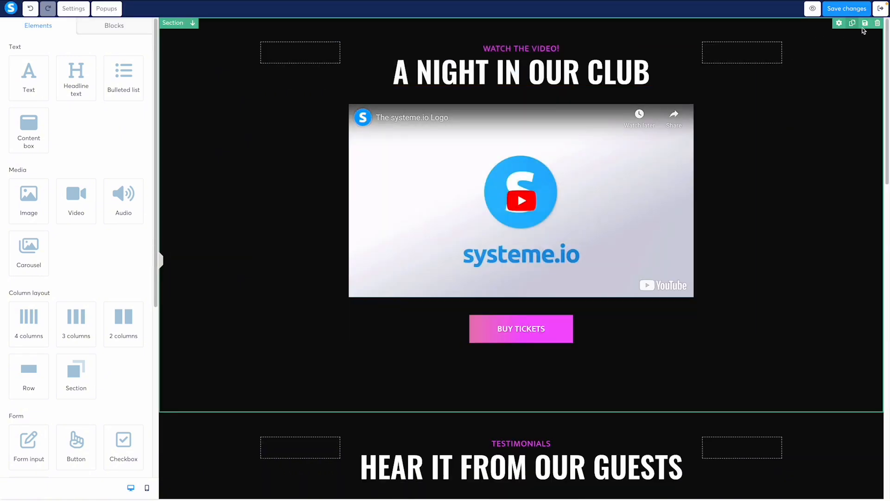
- Delete the "A Night in Our Club" video section and the "Hear It From Our Guests" testimonials section
{"action": "left_click", "coordinate": [877, 24]}
{"action": "left_click", "coordinate": [513, 79]}
{"action": "left_click", "coordinate": [878, 24]}
{"action": "left_click", "coordinate": [528, 85]}
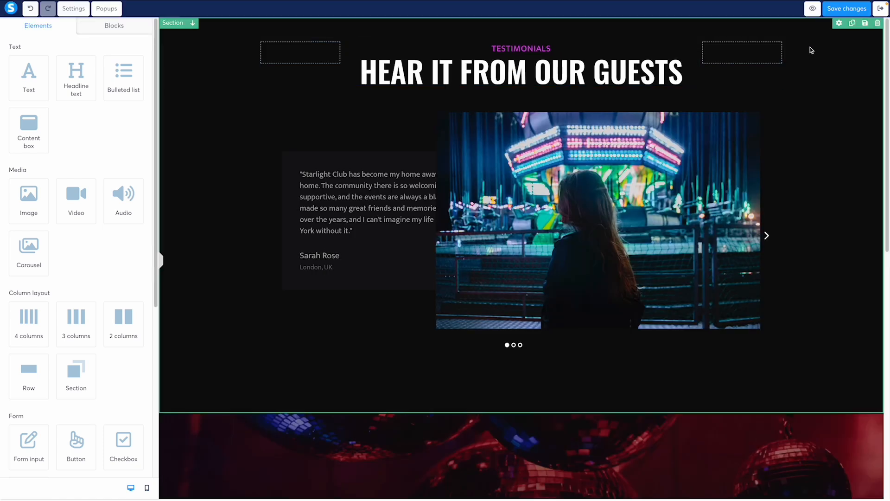
{"action": "left_click", "coordinate": [877, 24]}
{"action": "left_click", "coordinate": [523, 85]}
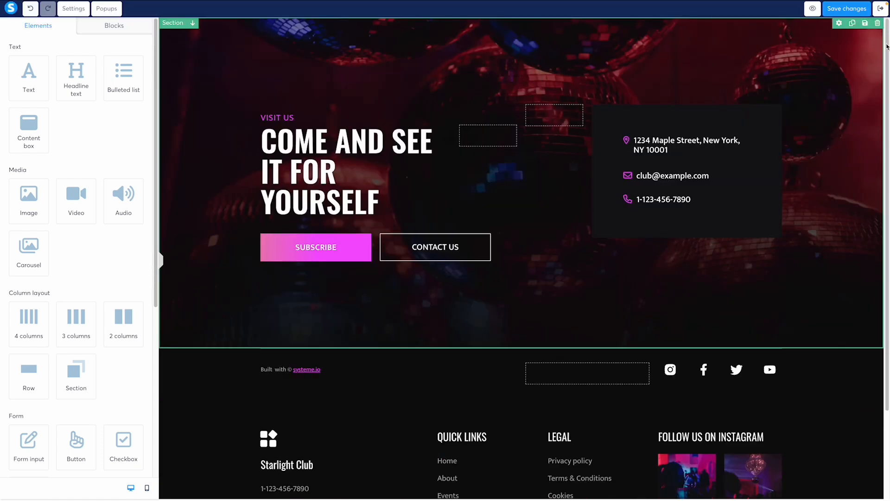
- Delete the remaining "Come and See It for Yourself", social links and footer sections to empty the page
{"action": "left_click", "coordinate": [878, 24]}
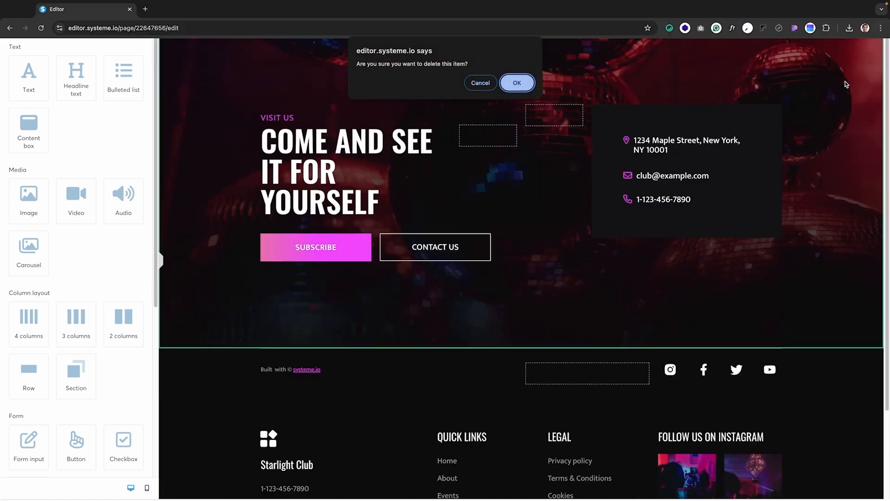
{"action": "left_click", "coordinate": [517, 83]}
{"action": "left_click", "coordinate": [878, 24]}
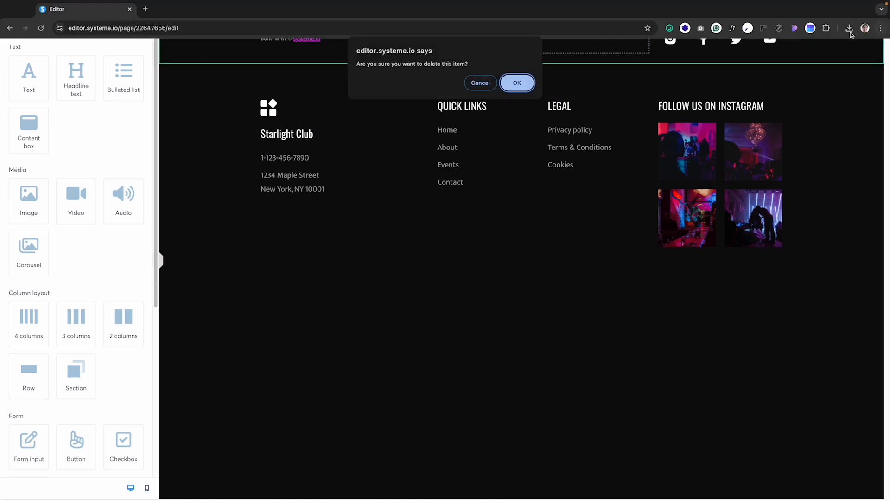
{"action": "left_click", "coordinate": [517, 82]}
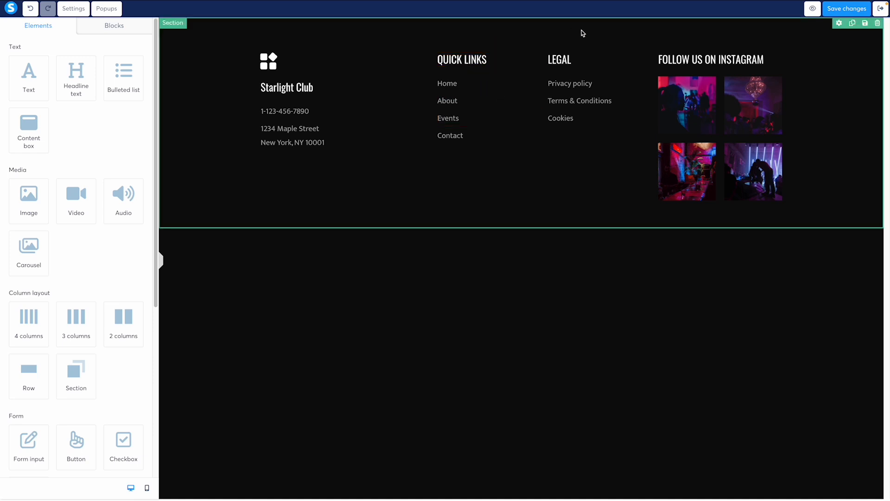
{"action": "left_click", "coordinate": [565, 88]}
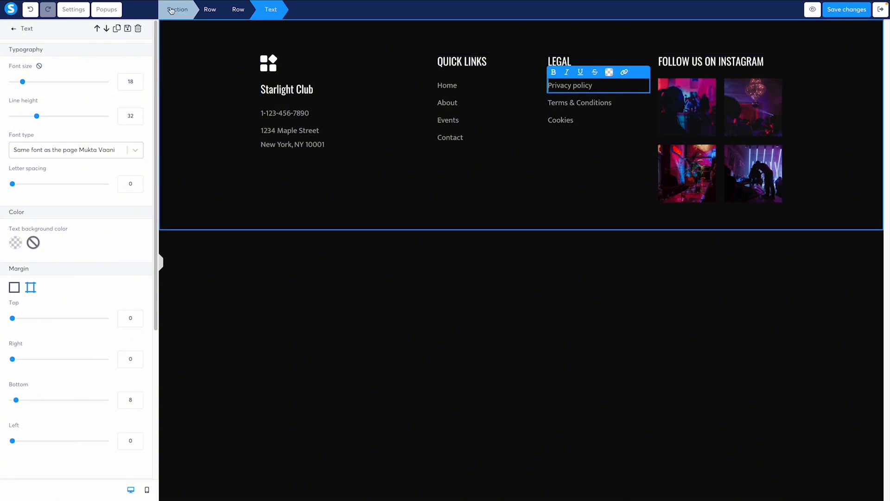
{"action": "left_click", "coordinate": [482, 273]}
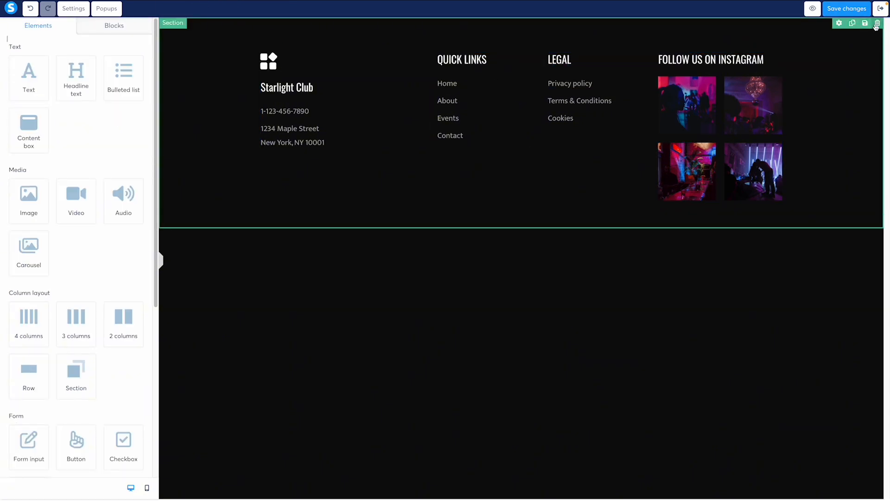
{"action": "left_click", "coordinate": [876, 23]}
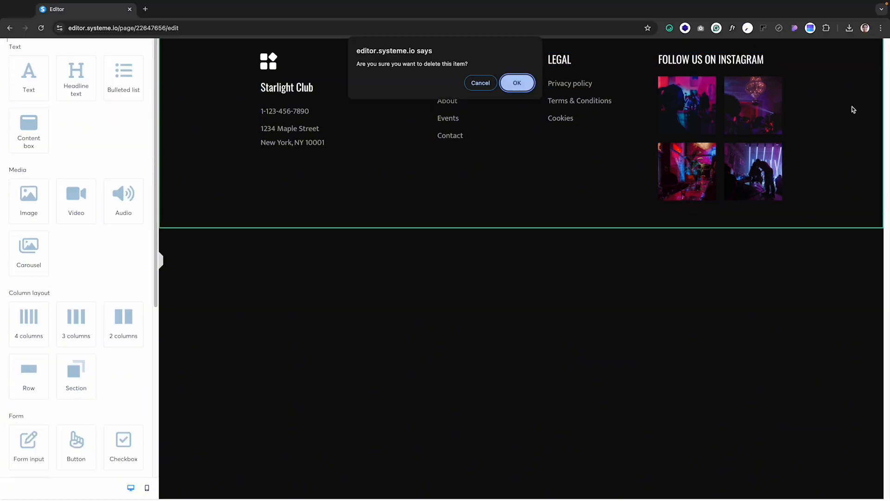
{"action": "left_click", "coordinate": [532, 87]}
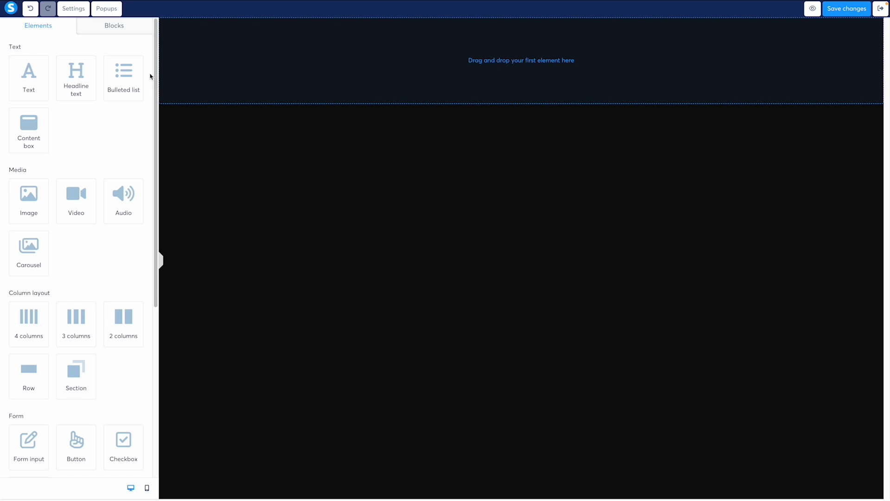
- Open the page settings and, in Figma, inspect the font properties of the desktop H1 and Body 16 (Regular) text styles
{"action": "left_click", "coordinate": [73, 8]}
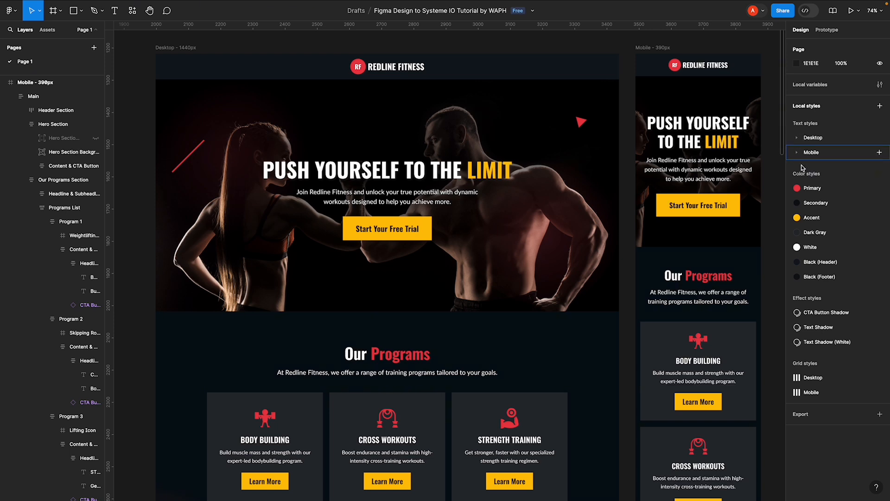
{"action": "left_click", "coordinate": [797, 139]}
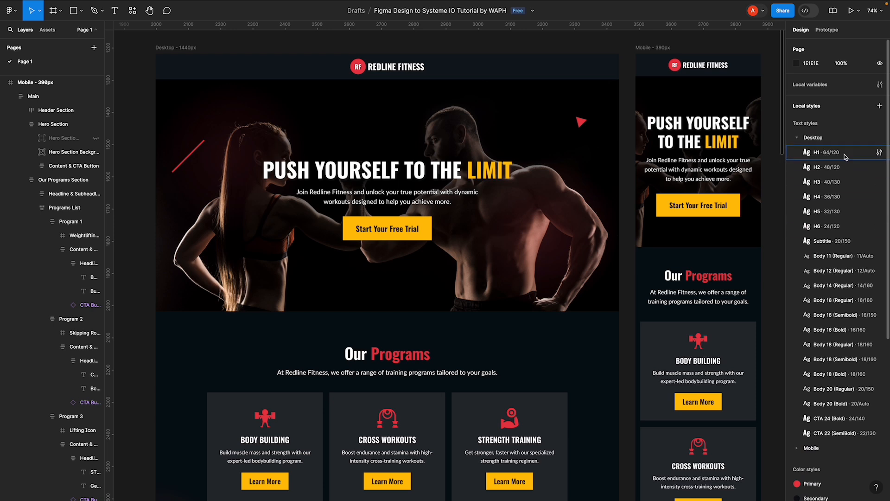
{"action": "left_click", "coordinate": [879, 153]}
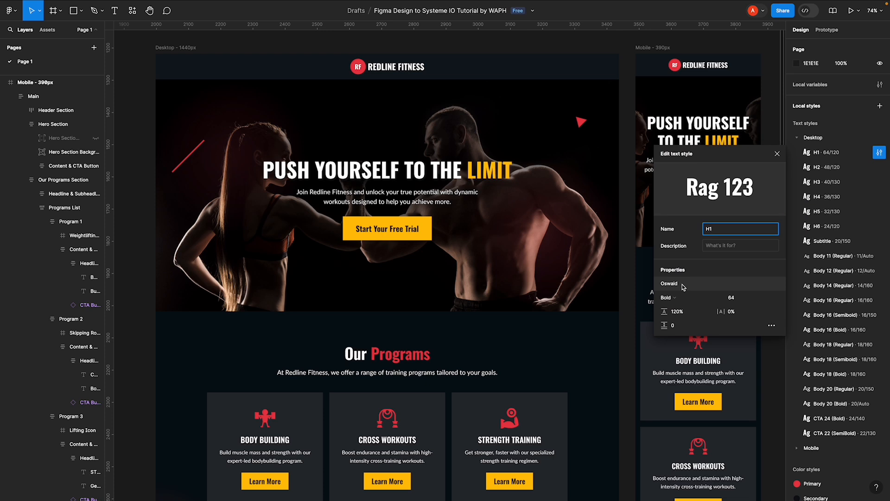
{"action": "left_click", "coordinate": [777, 154]}
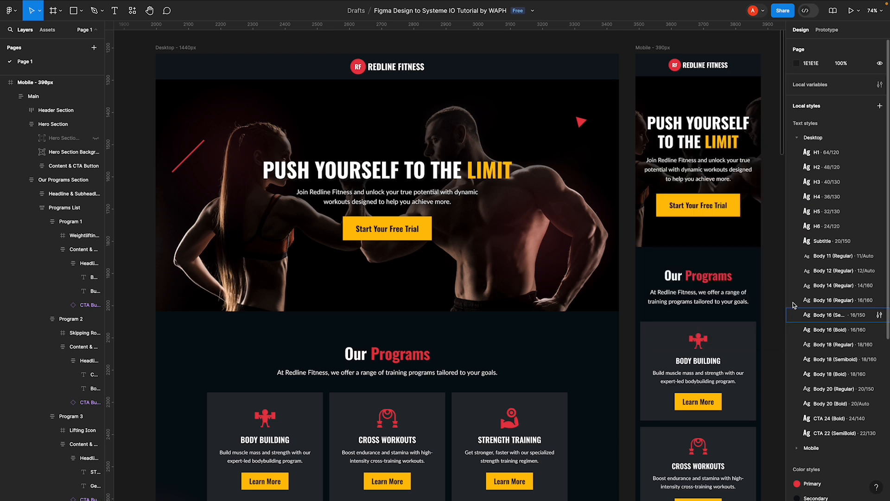
{"action": "left_click", "coordinate": [879, 300]}
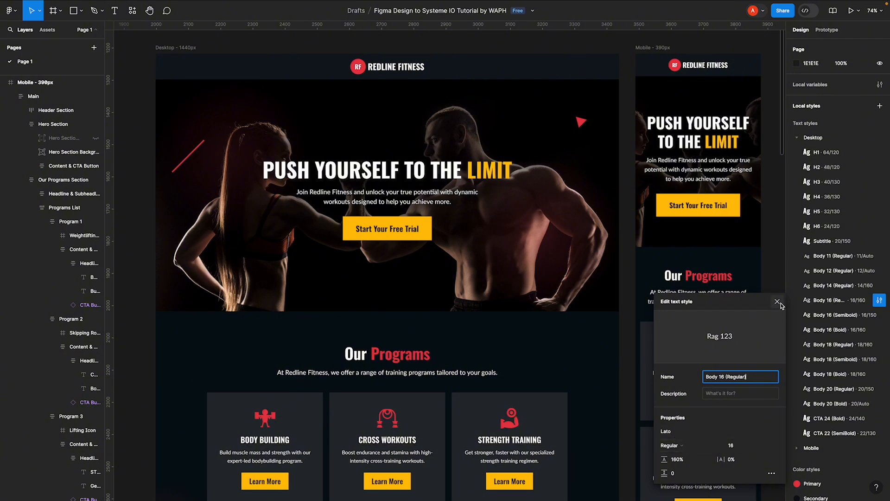
{"action": "left_click", "coordinate": [777, 302]}
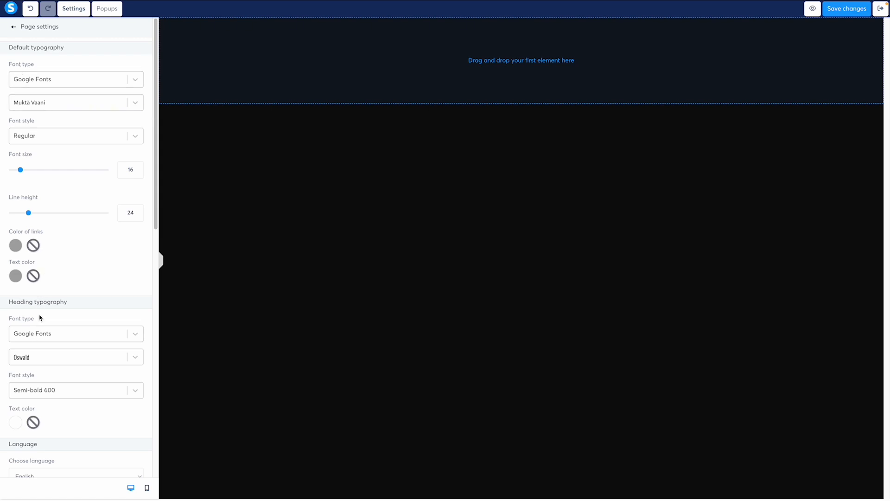
- In the Systeme.io page settings, set the default typography to the Google font Lato
{"action": "left_click", "coordinate": [79, 81]}
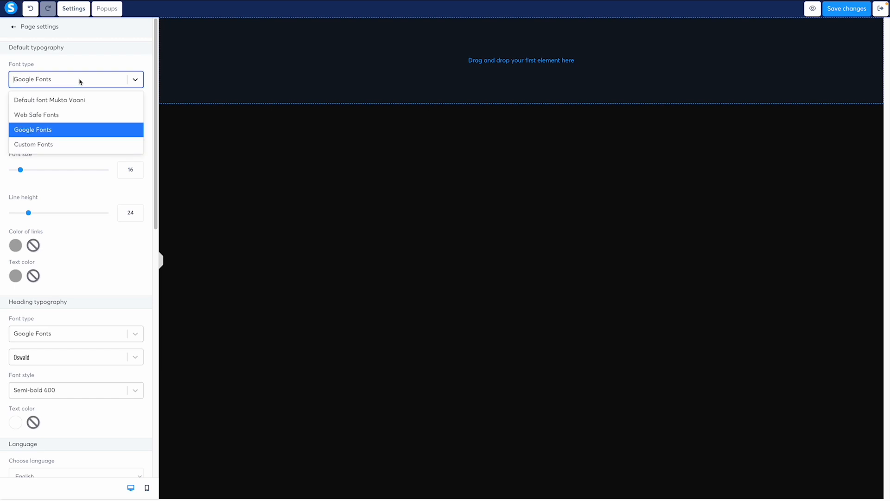
{"action": "left_click", "coordinate": [80, 81]}
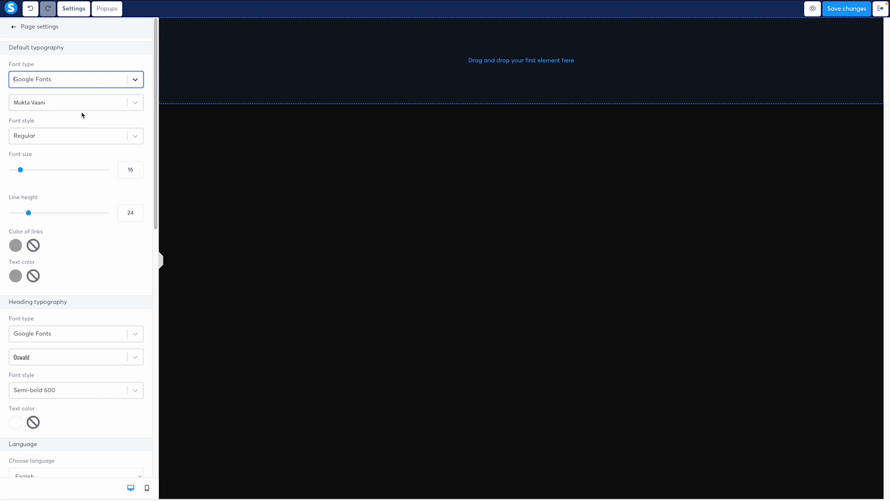
{"action": "left_click", "coordinate": [52, 107]}
{"action": "type", "text": "lat"}
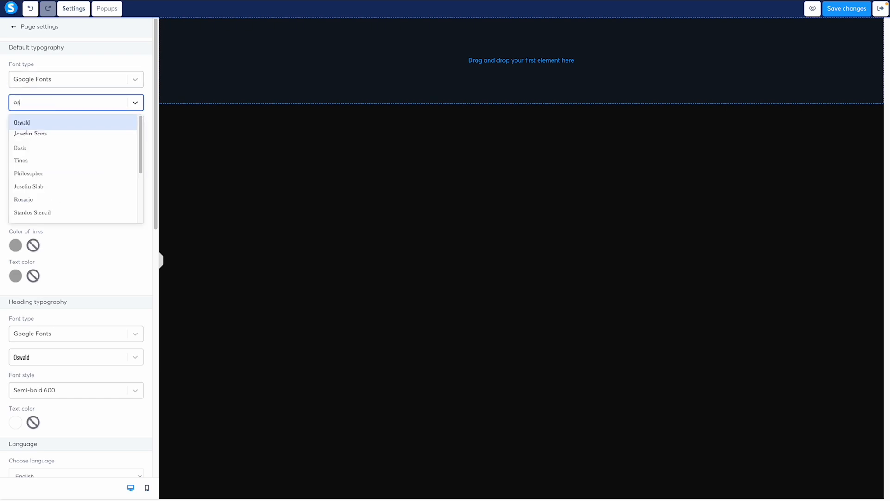
{"action": "type", "text": "o"}
{"action": "key", "text": "Return"}
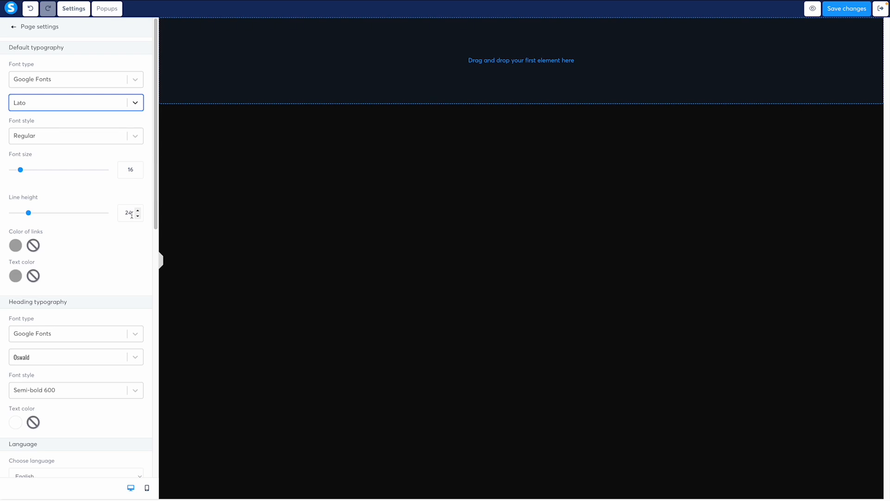
{"action": "key", "text": "super+space"}
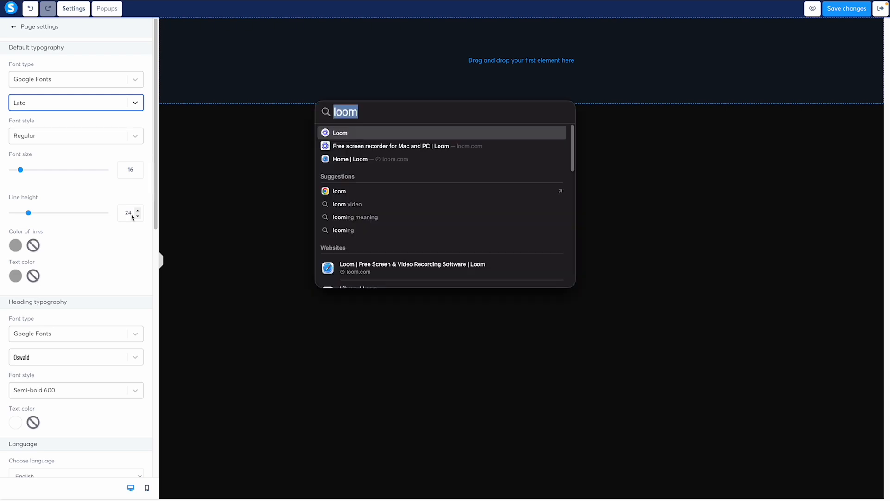
{"action": "type", "text": "calc"}
{"action": "key", "text": "Escape"}
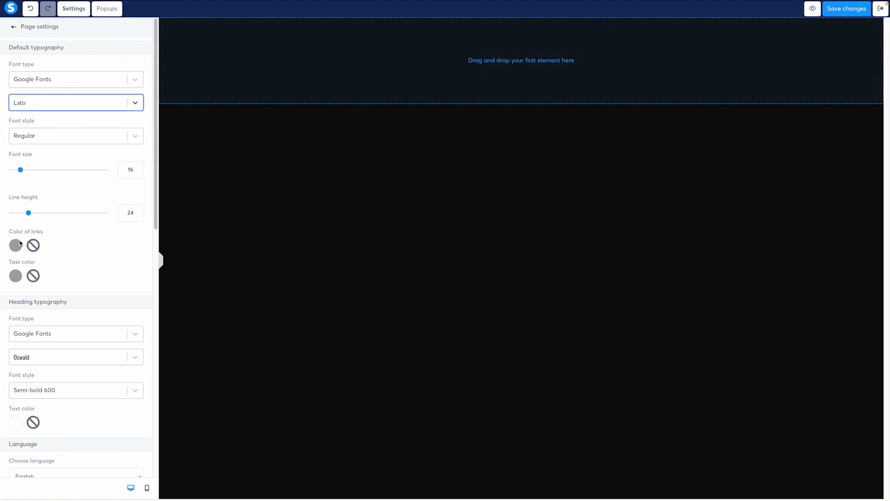
- Set the heading typography's font style to Bold 700
{"action": "scroll", "coordinate": [42, 223], "scroll_direction": "down", "scroll_amount": 3}
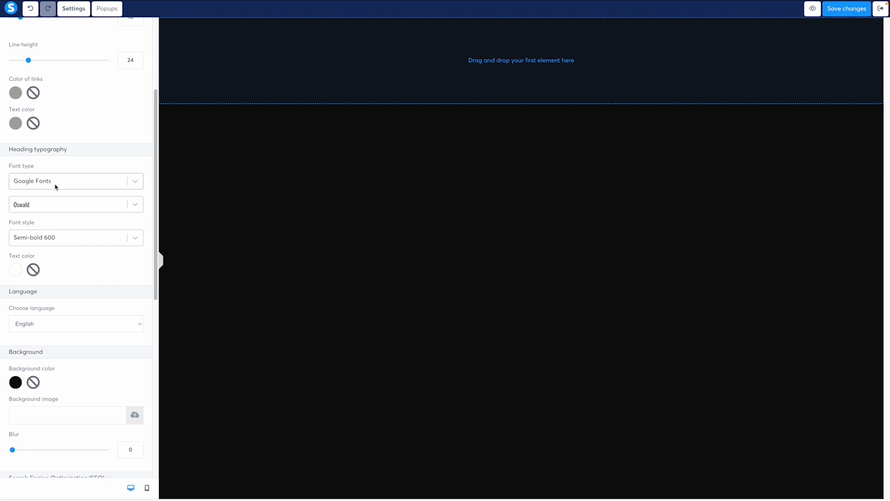
{"action": "left_click", "coordinate": [55, 243]}
{"action": "left_click", "coordinate": [53, 334]}
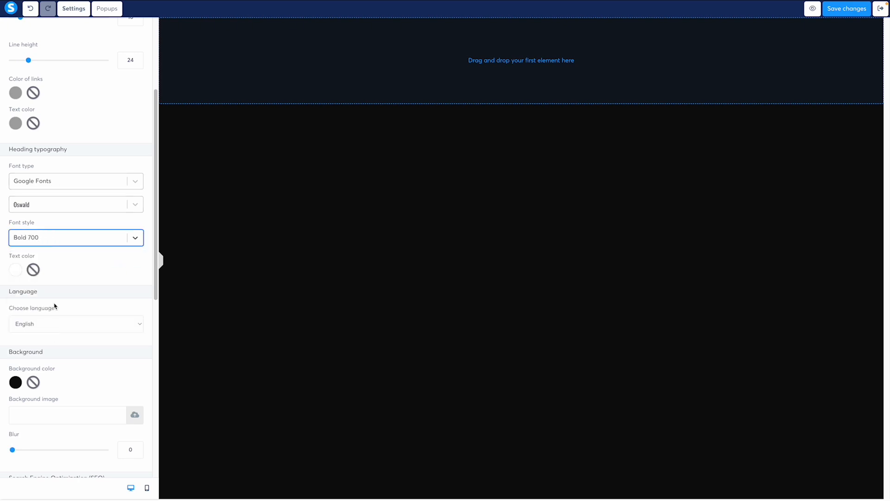
- Replace the page's SEO title with "How to Transfer Figma Design to Systeme IO"
{"action": "scroll", "coordinate": [73, 281], "scroll_direction": "down", "scroll_amount": 3}
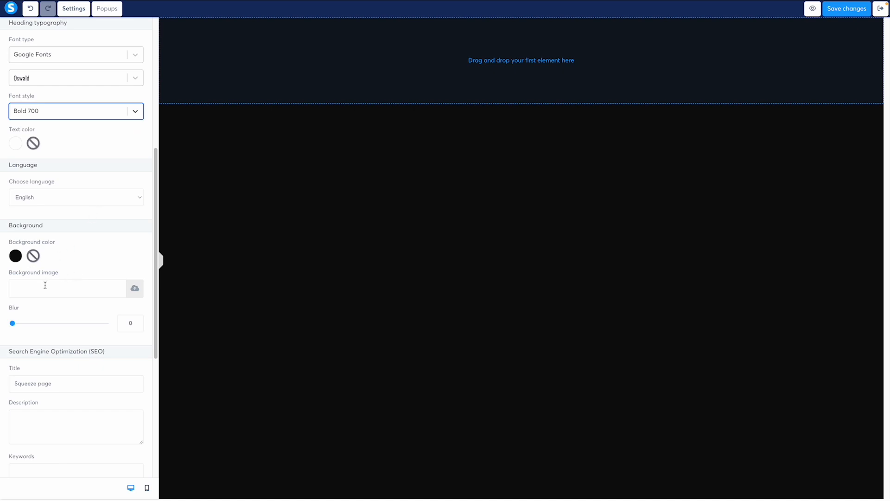
{"action": "scroll", "coordinate": [53, 289], "scroll_direction": "down", "scroll_amount": 2}
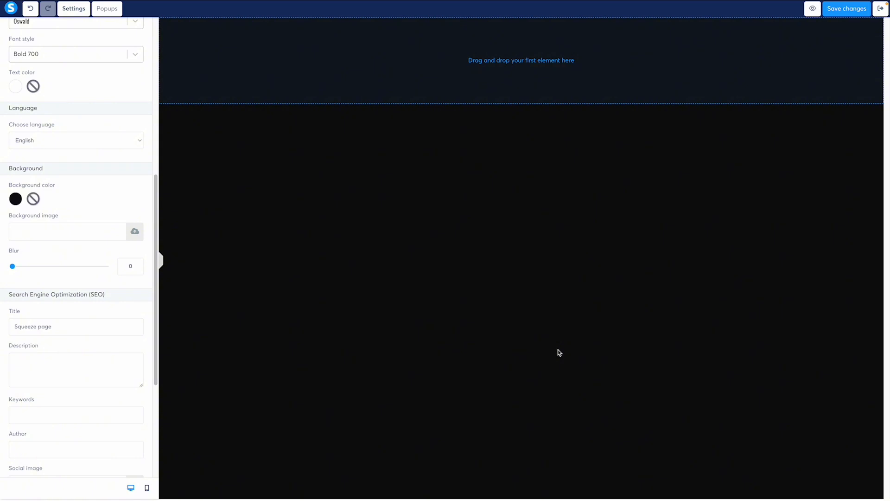
{"action": "left_click", "coordinate": [62, 326]}
{"action": "key", "text": "ctrl+a"}
{"action": "type", "text": "How to Transfer Figma Design to Systeme IO"}
- Review the background, SEO, search engine visibility and tracking options in the page settings
{"action": "scroll", "coordinate": [93, 343], "scroll_direction": "down", "scroll_amount": 4}
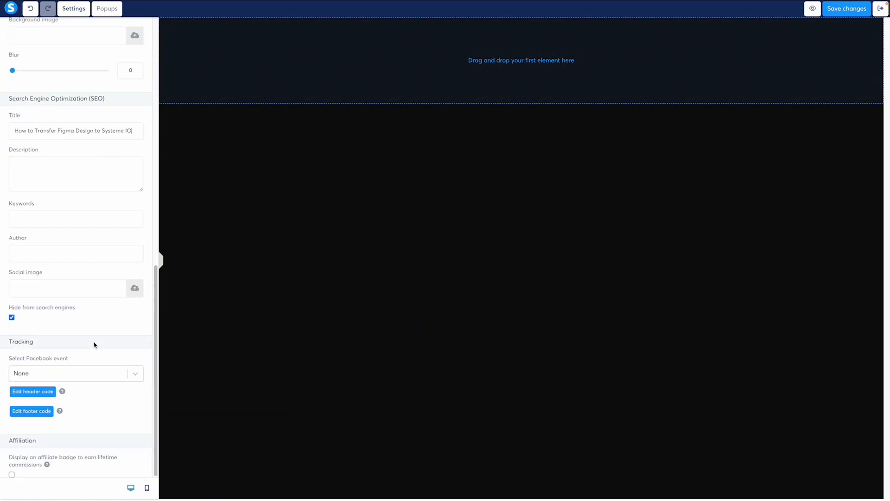
{"action": "scroll", "coordinate": [93, 343], "scroll_direction": "up", "scroll_amount": 3}
{"action": "scroll", "coordinate": [81, 260], "scroll_direction": "down", "scroll_amount": 1}
{"action": "scroll", "coordinate": [77, 257], "scroll_direction": "down", "scroll_amount": 1}
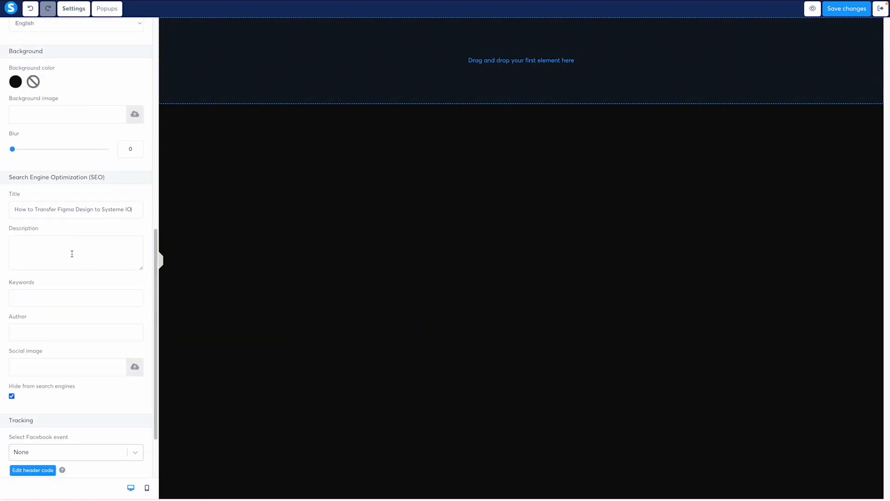
{"action": "scroll", "coordinate": [66, 280], "scroll_direction": "down", "scroll_amount": 1}
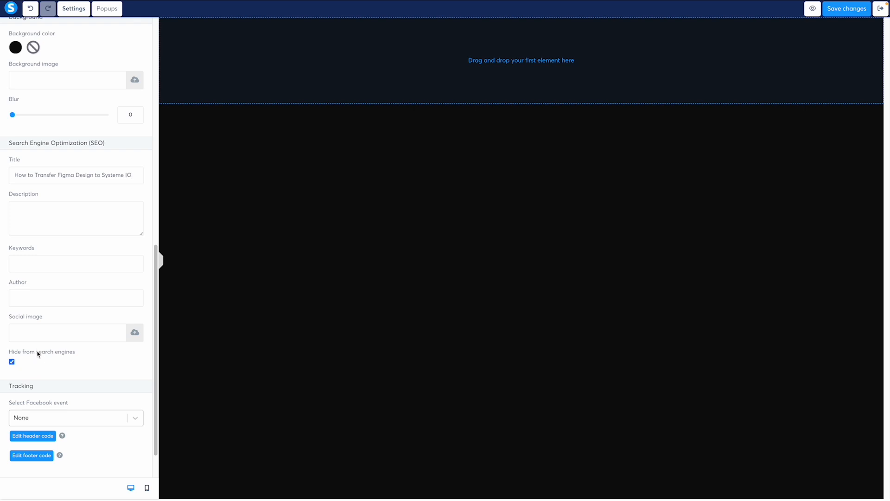
{"action": "scroll", "coordinate": [37, 353], "scroll_direction": "up", "scroll_amount": 6}
{"action": "scroll", "coordinate": [12, 388], "scroll_direction": "down", "scroll_amount": 4}
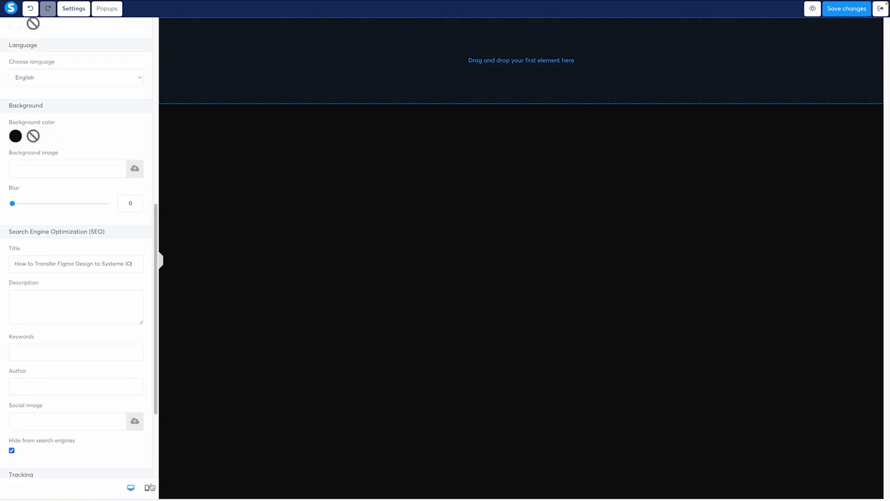
- Check the page's typography and background settings in the mobile view, and save the page changes
{"action": "left_click", "coordinate": [146, 490]}
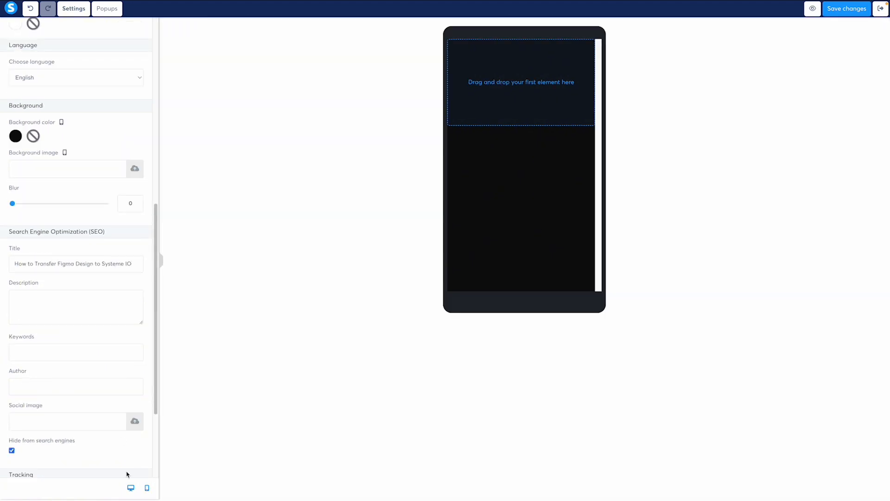
{"action": "scroll", "coordinate": [92, 313], "scroll_direction": "up", "scroll_amount": 7}
{"action": "scroll", "coordinate": [91, 313], "scroll_direction": "up", "scroll_amount": 1}
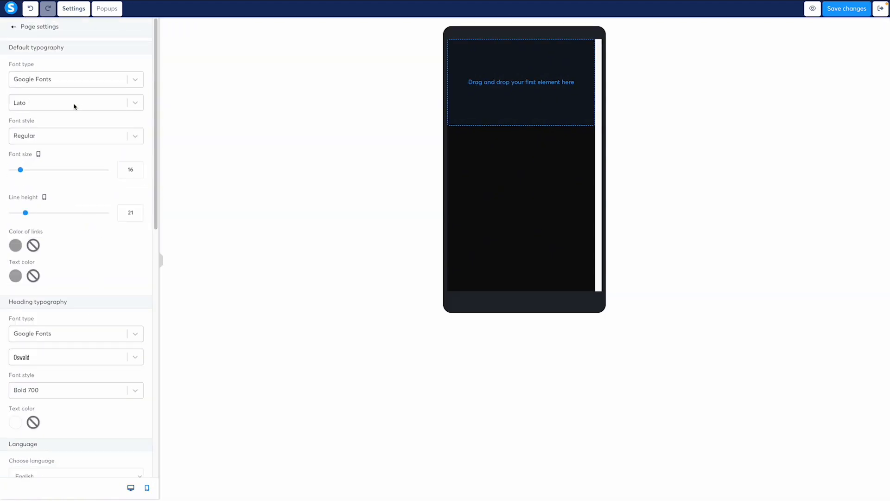
{"action": "scroll", "coordinate": [124, 166], "scroll_direction": "down", "scroll_amount": 4}
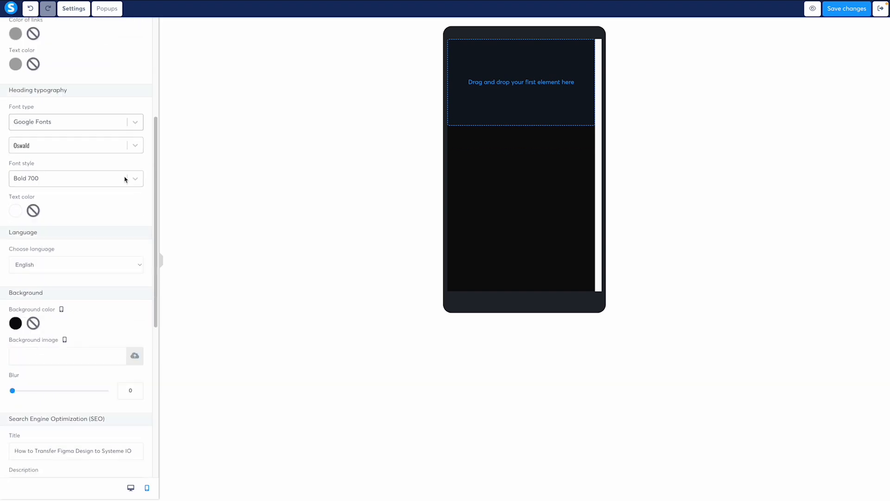
{"action": "scroll", "coordinate": [51, 201], "scroll_direction": "up", "scroll_amount": 4}
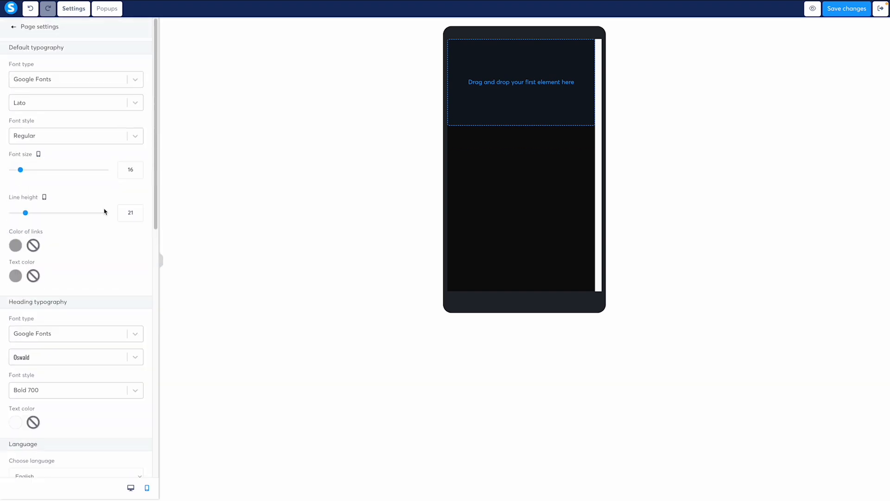
{"action": "left_click", "coordinate": [842, 10]}
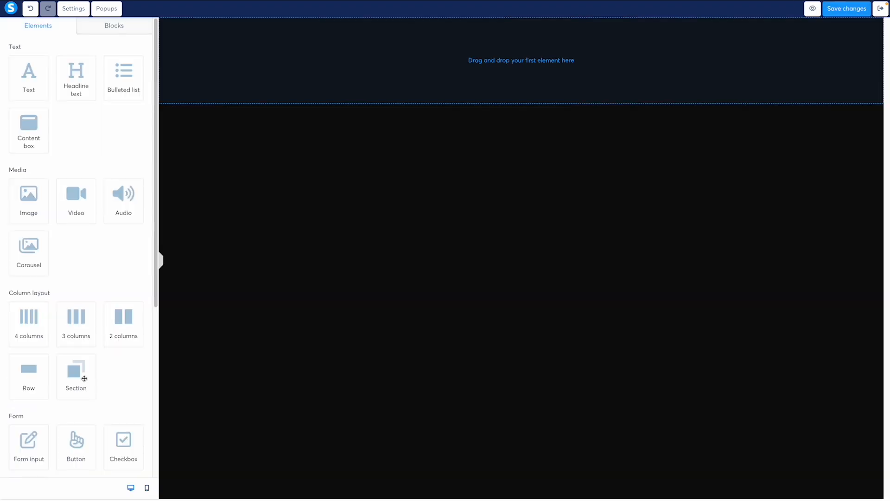
- Add a section to the empty page and switch its padding to separate values for each side
{"action": "left_click_drag", "start_coordinate": [79, 370], "coordinate": [495, 91]}
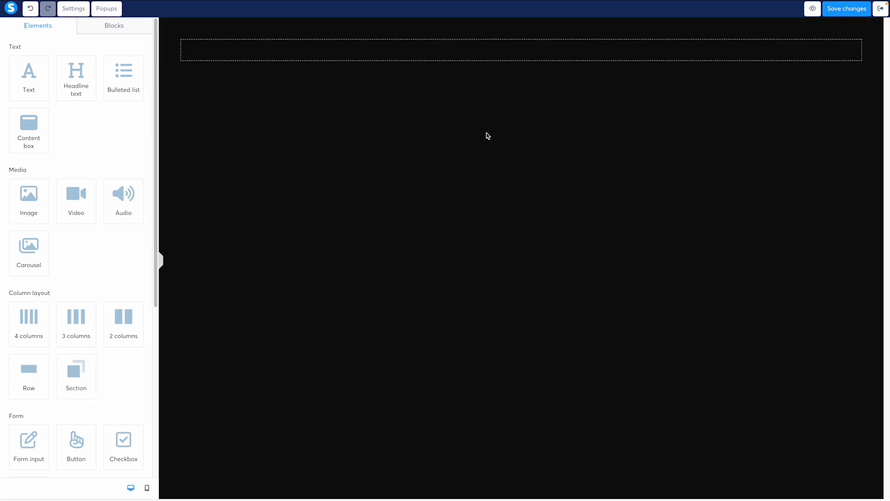
{"action": "left_click", "coordinate": [611, 28]}
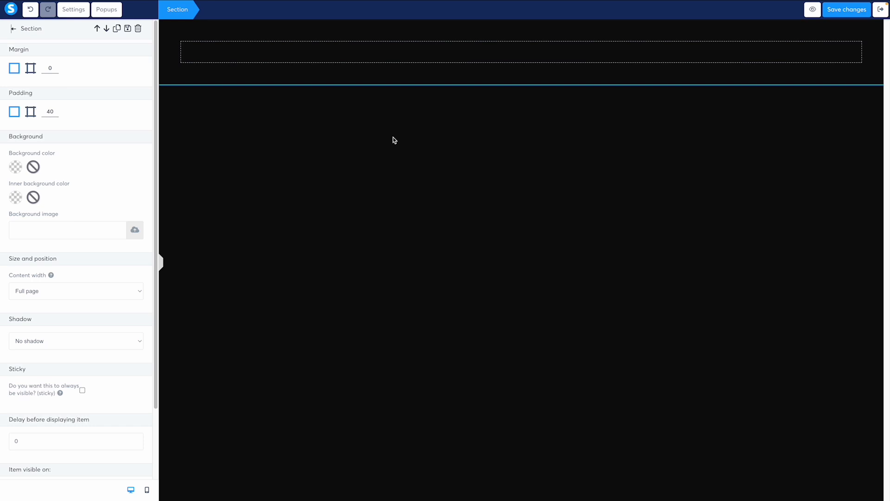
{"action": "left_click", "coordinate": [49, 113]}
{"action": "left_click", "coordinate": [32, 113]}
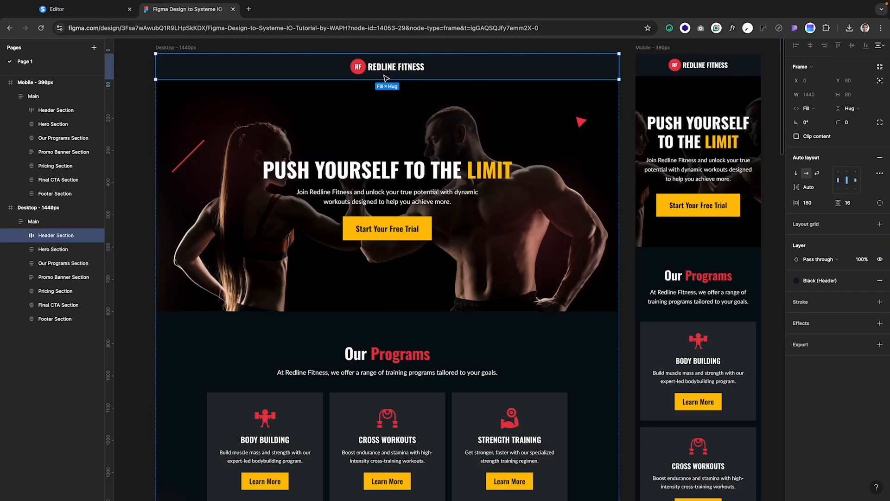
- Inspect the header logo in the Figma desktop frame, and set the Systeme.io section's top padding to 16
{"action": "left_click", "coordinate": [388, 71]}
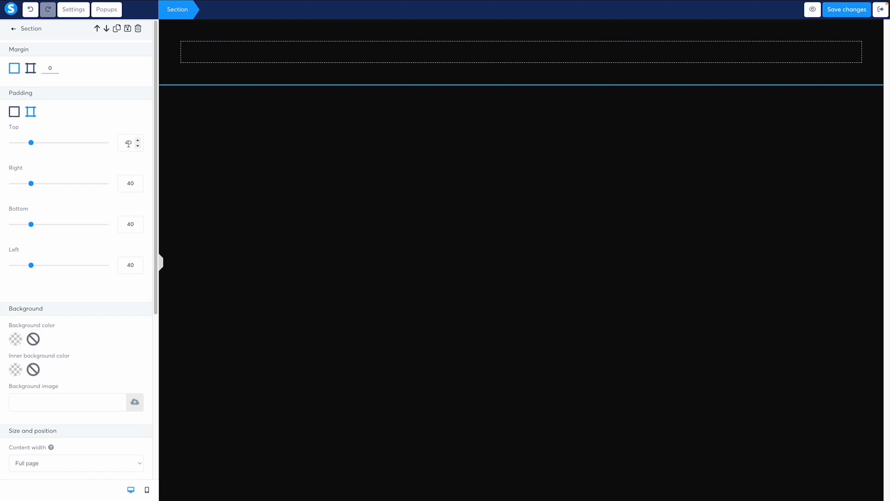
{"action": "double_click", "coordinate": [127, 143]}
{"action": "type", "text": "156"}
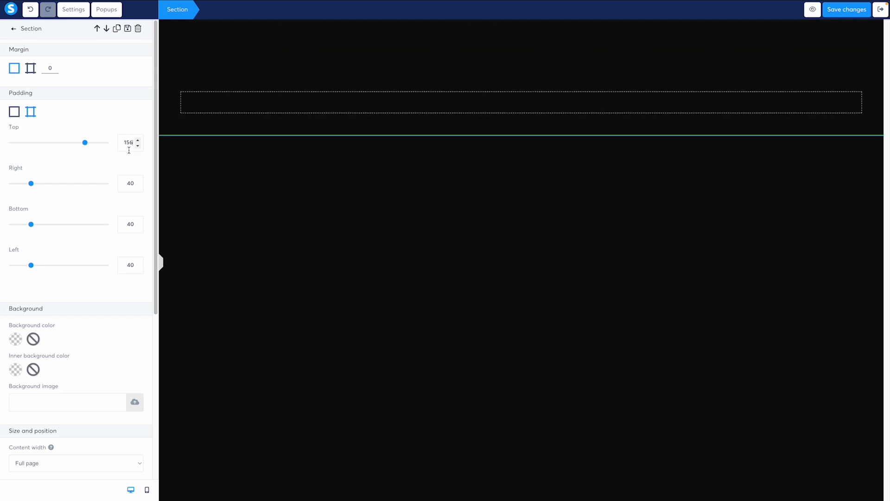
{"action": "key", "text": "BackSpace"}
{"action": "key", "text": "BackSpace"}
{"action": "type", "text": "6"}
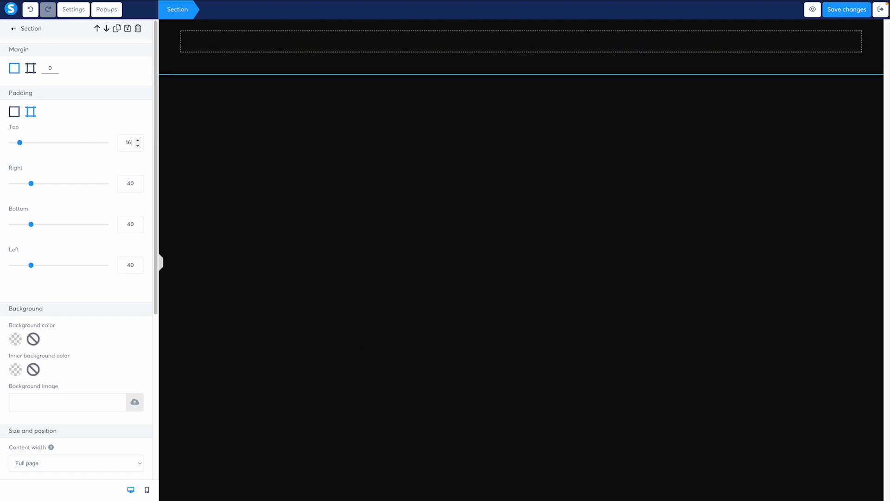
- Set the section's right and bottom padding to 0 and its left padding to 16
{"action": "double_click", "coordinate": [127, 184]}
{"action": "type", "text": "0"}
{"action": "key", "text": "BackSpace"}
{"action": "double_click", "coordinate": [129, 265]}
{"action": "type", "text": "10"}
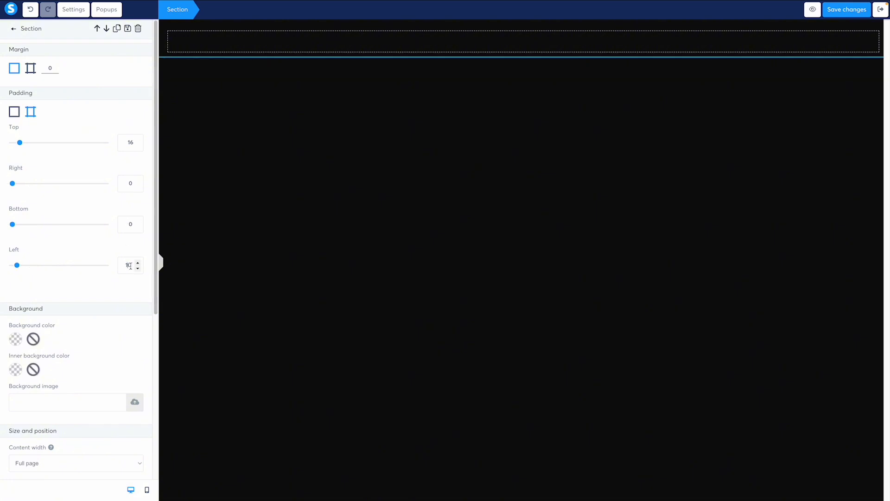
{"action": "double_click", "coordinate": [129, 265]}
{"action": "type", "text": "16"}
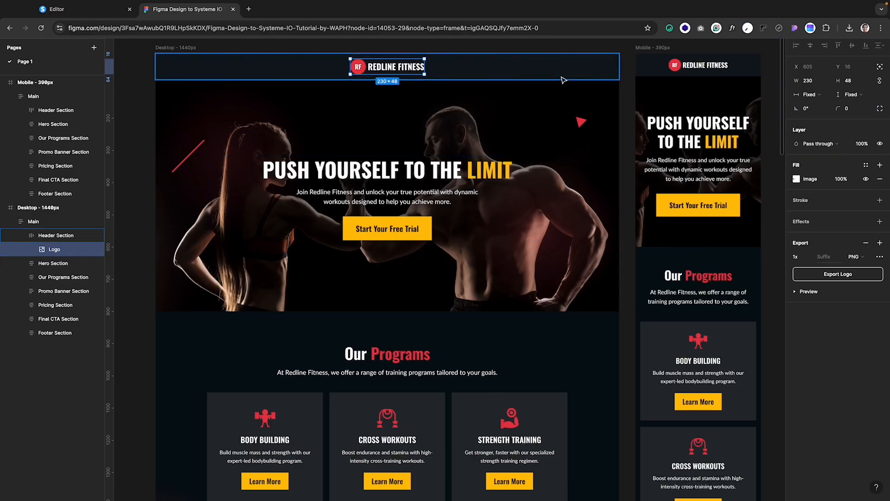
- In Figma, copy the hex code of the desktop Header Section's Black (Header) fill style
{"action": "left_click", "coordinate": [537, 70]}
{"action": "key", "text": "Escape"}
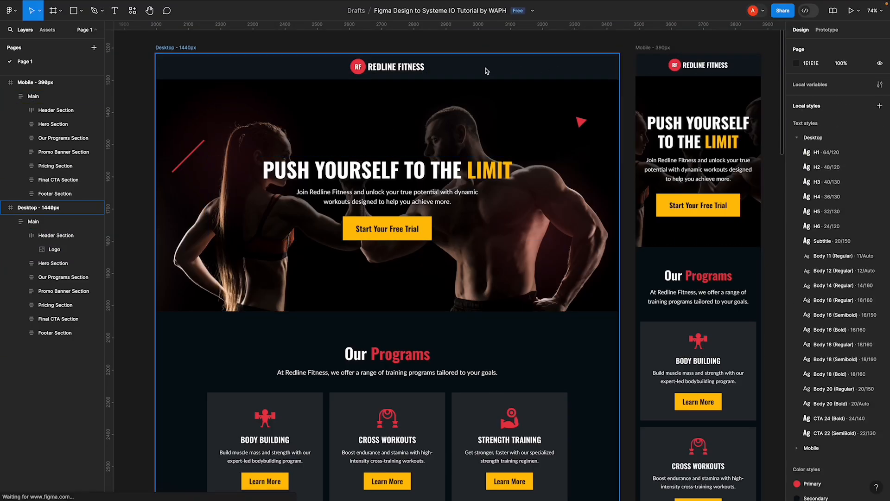
{"action": "left_click", "coordinate": [485, 69]}
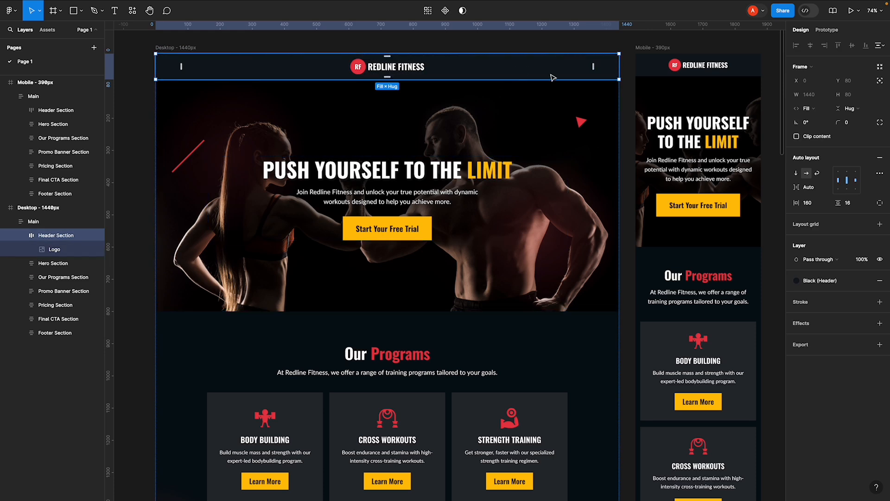
{"action": "left_click", "coordinate": [797, 280]}
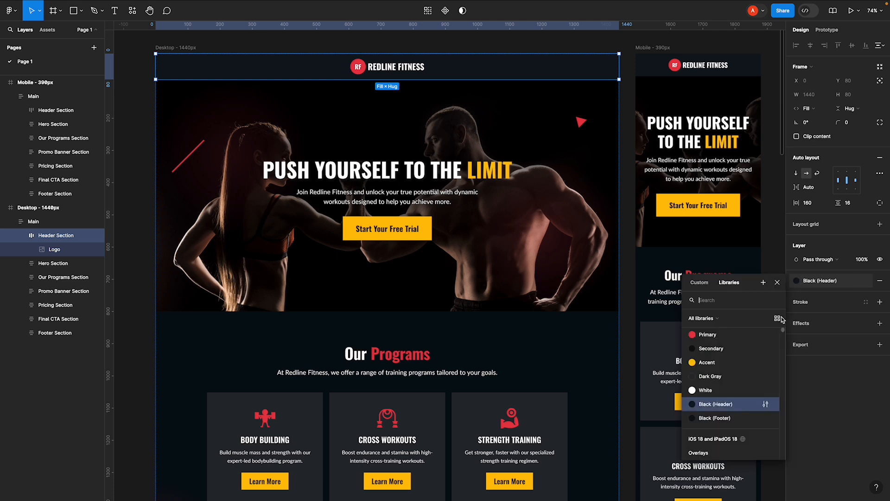
{"action": "left_click", "coordinate": [765, 403]}
{"action": "left_click", "coordinate": [575, 484]}
{"action": "key", "text": "ctrl+c"}
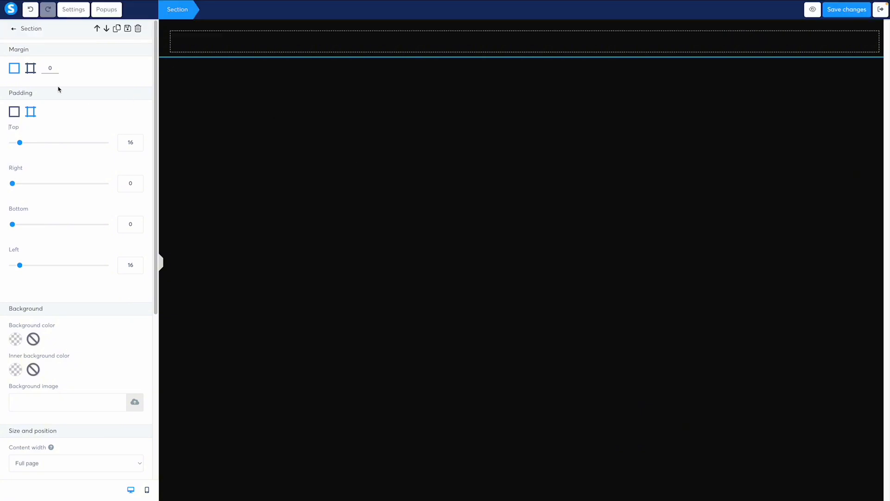
- In Systeme.io, set the section's background color to the copied hex value 0F171F
{"action": "left_click", "coordinate": [31, 337]}
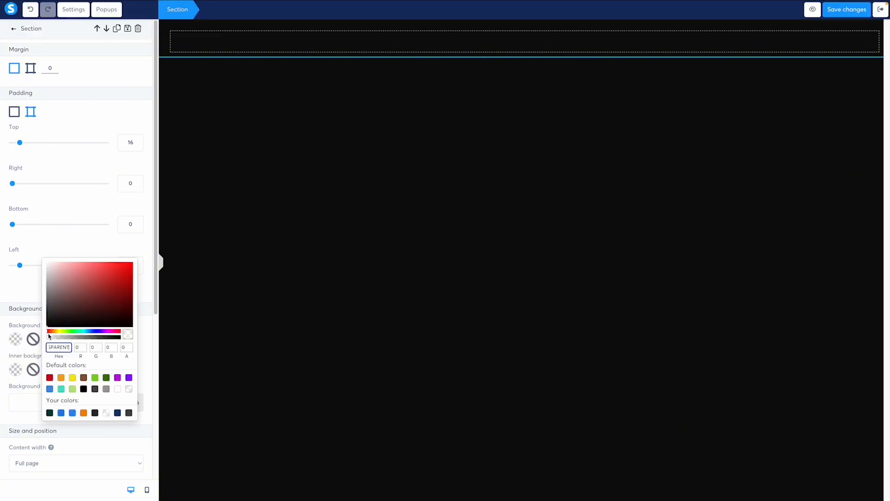
{"action": "double_click", "coordinate": [55, 346]}
{"action": "key", "text": "ctrl+v"}
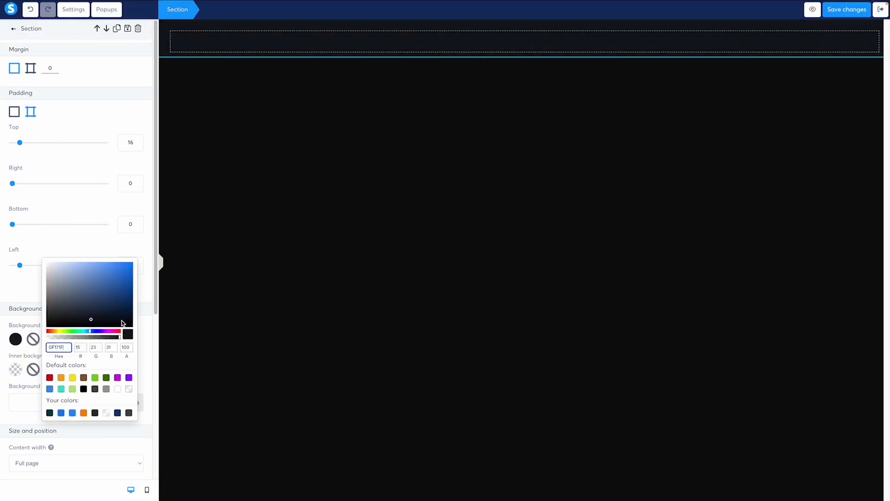
{"action": "left_click", "coordinate": [146, 288]}
- Compare the Full page and Wide content widths for the section, and set it to Wide
{"action": "scroll", "coordinate": [129, 304], "scroll_direction": "down", "scroll_amount": 2}
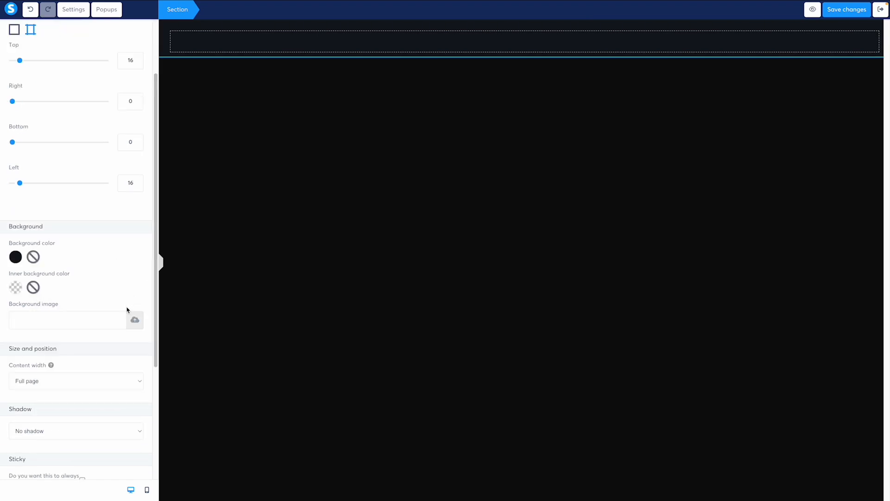
{"action": "scroll", "coordinate": [62, 320], "scroll_direction": "down", "scroll_amount": 1}
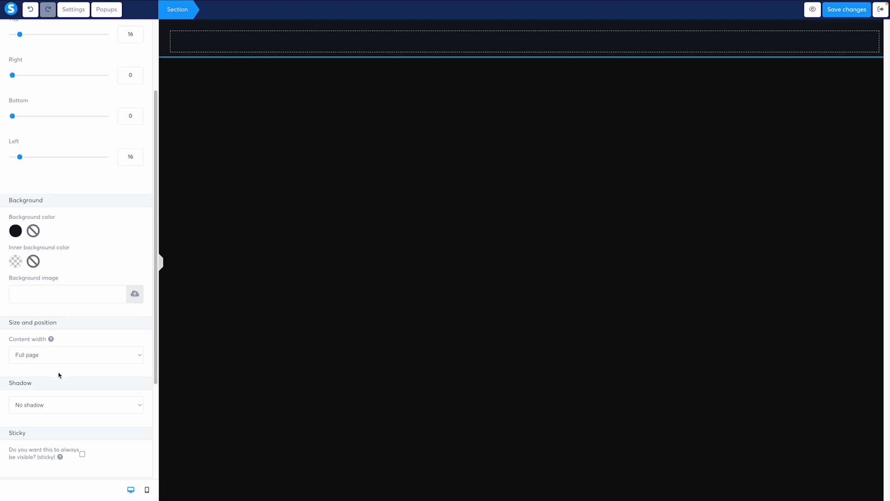
{"action": "mouse_move", "coordinate": [52, 341]}
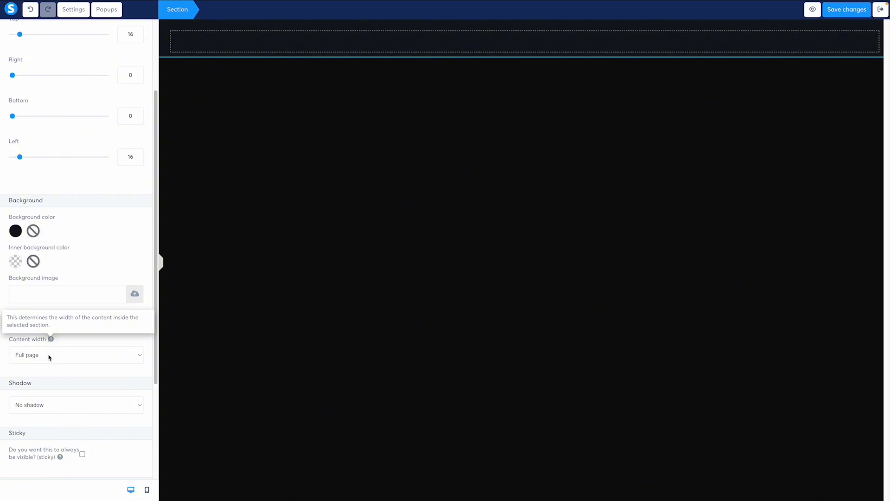
{"action": "left_click", "coordinate": [49, 360]}
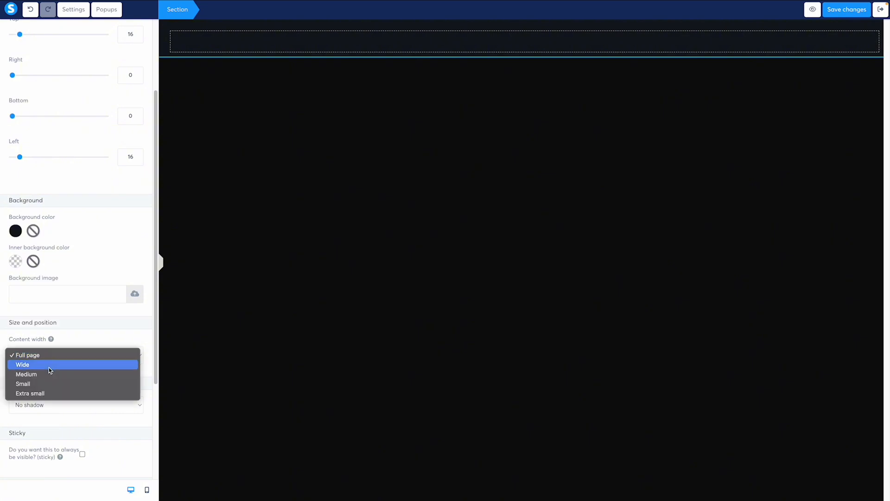
{"action": "left_click", "coordinate": [49, 368]}
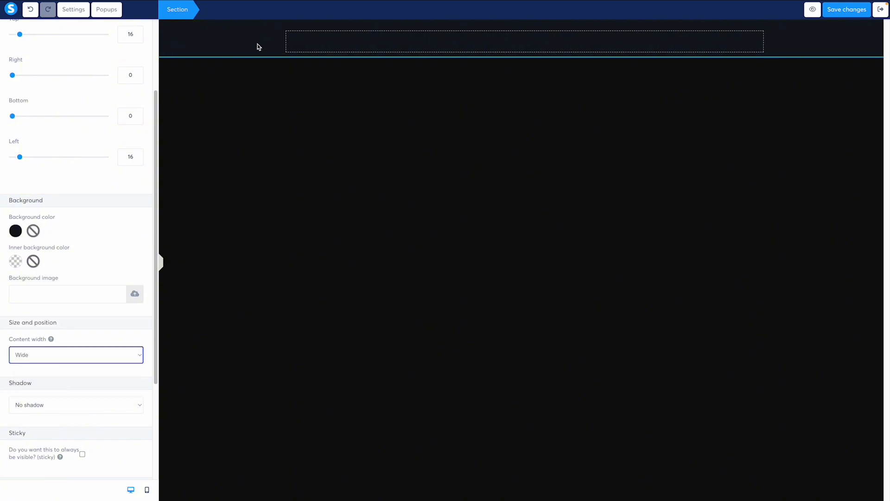
{"action": "left_click", "coordinate": [62, 361]}
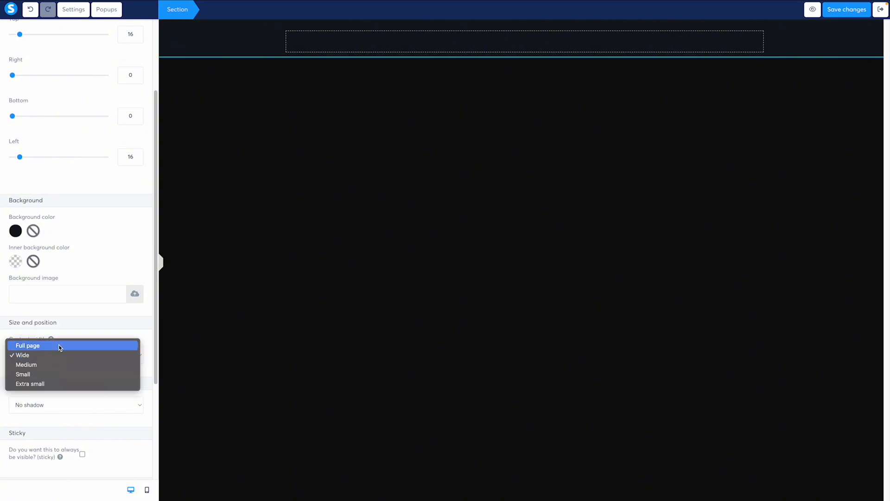
{"action": "left_click", "coordinate": [60, 346]}
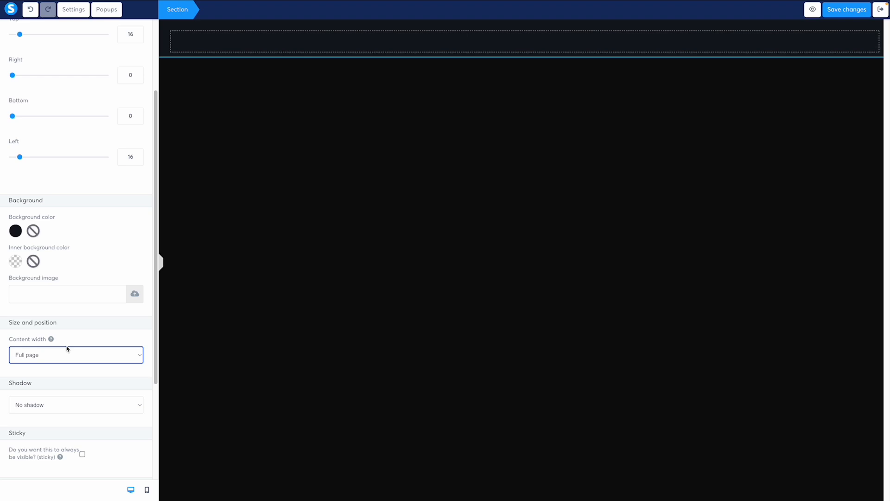
{"action": "left_click", "coordinate": [66, 355]}
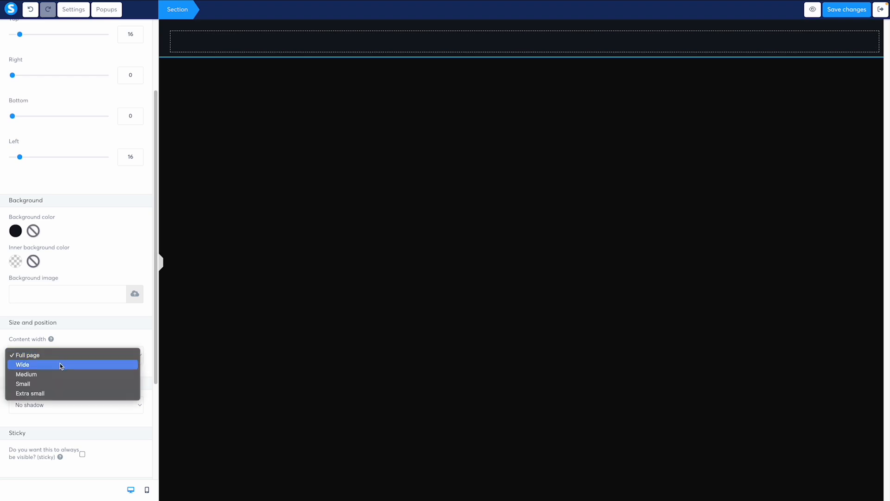
{"action": "left_click", "coordinate": [62, 365]}
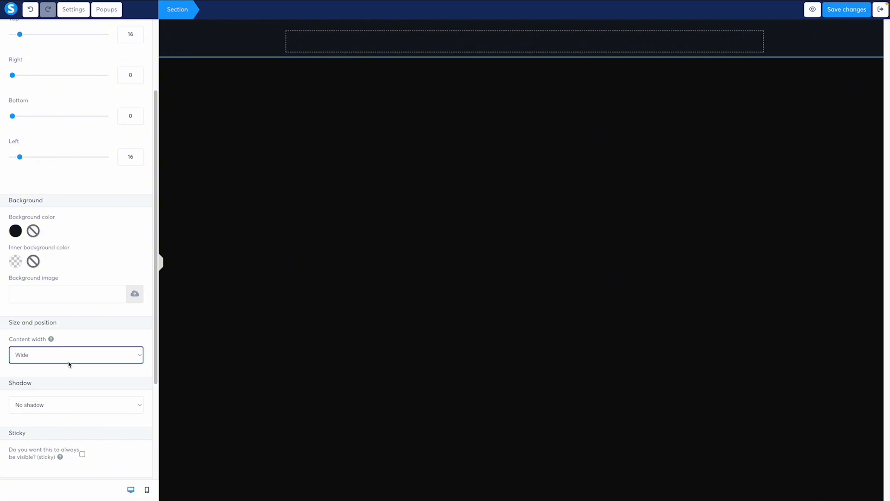
- Review the section's shadow, sticky, delay and visibility options, and save the page changes
{"action": "scroll", "coordinate": [70, 364], "scroll_direction": "down", "scroll_amount": 3}
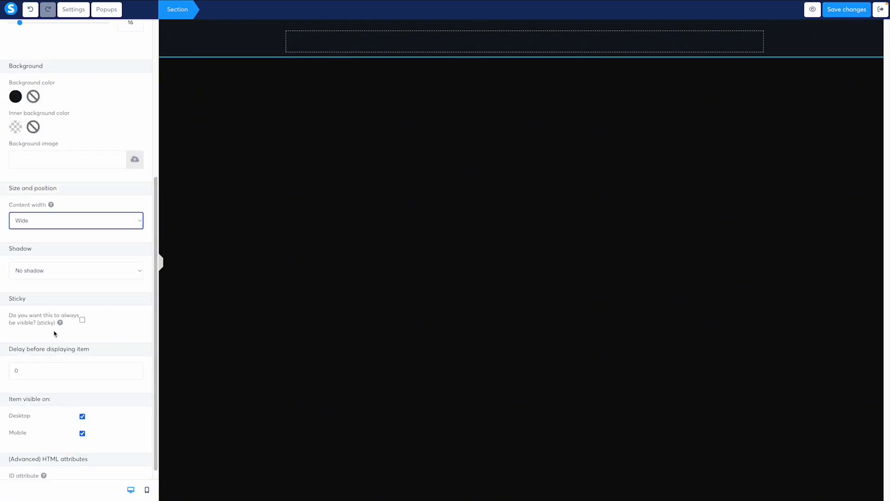
{"action": "scroll", "coordinate": [55, 343], "scroll_direction": "down", "scroll_amount": 1}
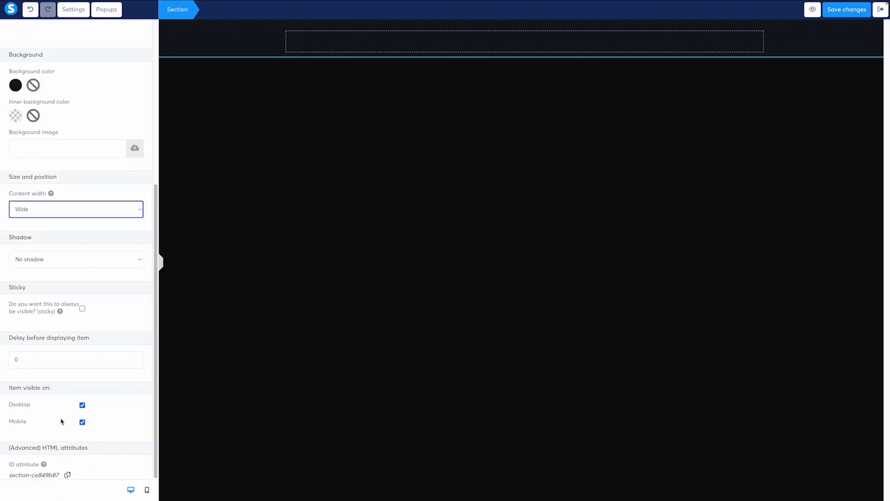
{"action": "left_click", "coordinate": [851, 17]}
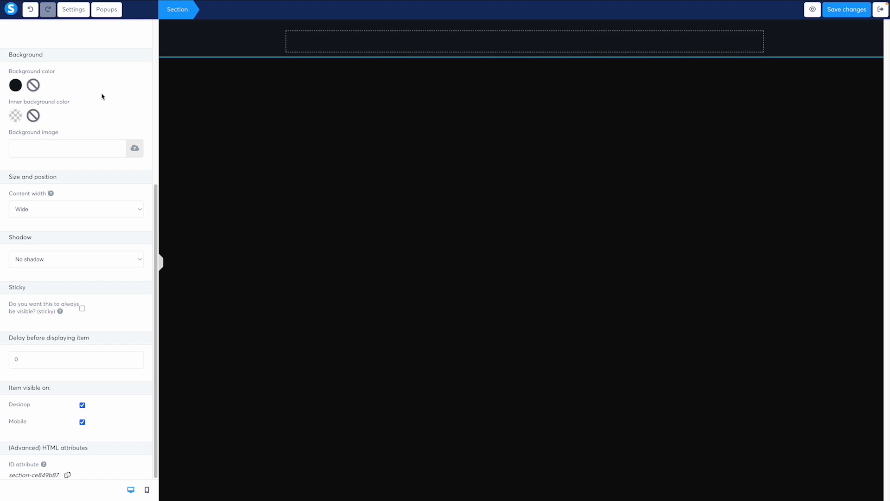
- Change the header section's left padding to 0 and its bottom padding to 16, and reopen its settings
{"action": "scroll", "coordinate": [92, 65], "scroll_direction": "up", "scroll_amount": 5}
{"action": "left_click", "coordinate": [258, 119]}
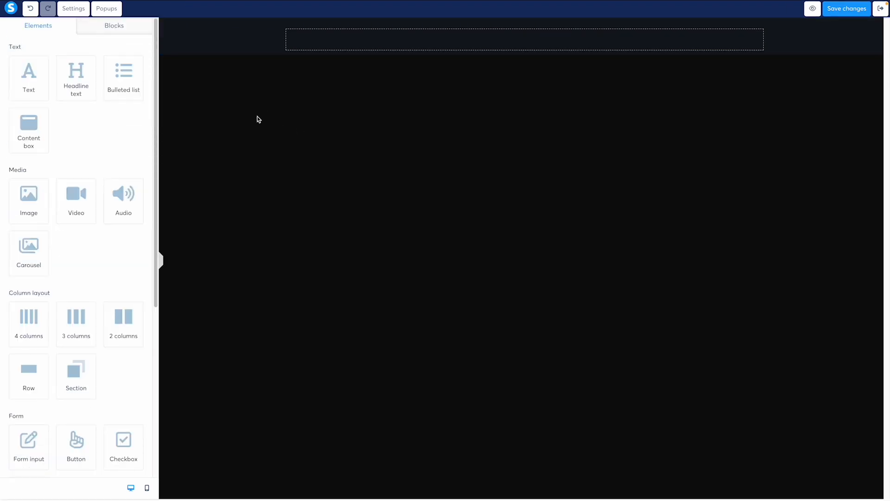
{"action": "left_click", "coordinate": [805, 42]}
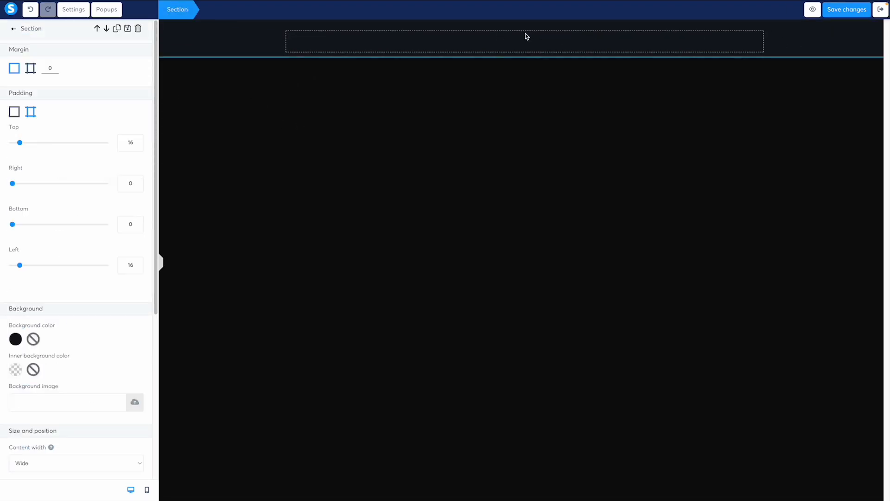
{"action": "left_click", "coordinate": [296, 33]}
{"action": "left_click", "coordinate": [250, 32]}
{"action": "double_click", "coordinate": [128, 266]}
{"action": "type", "text": "0"}
{"action": "double_click", "coordinate": [124, 226]}
{"action": "type", "text": "16"}
{"action": "left_click", "coordinate": [308, 168]}
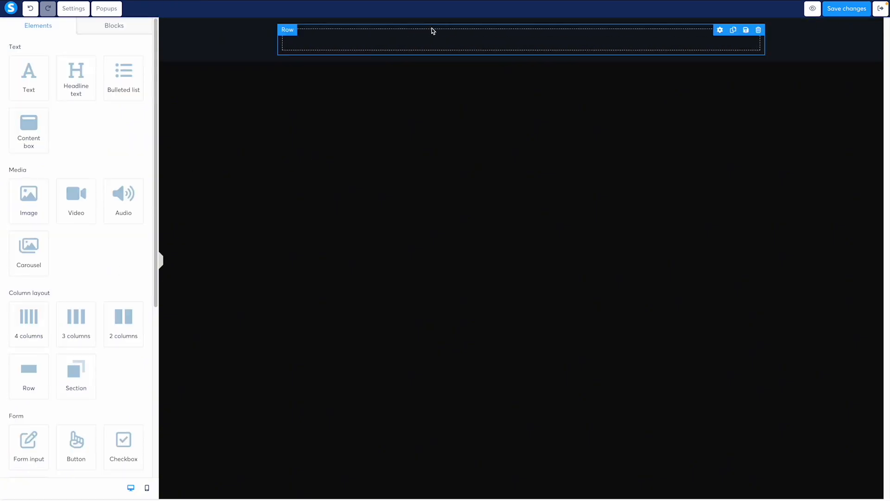
{"action": "left_click", "coordinate": [256, 62]}
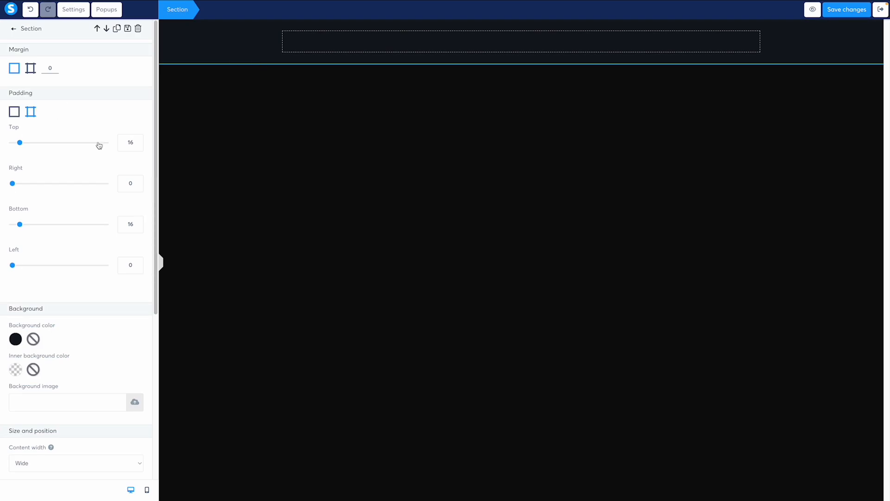
- Add an image element to the empty header section and open its settings
{"action": "left_click", "coordinate": [14, 29]}
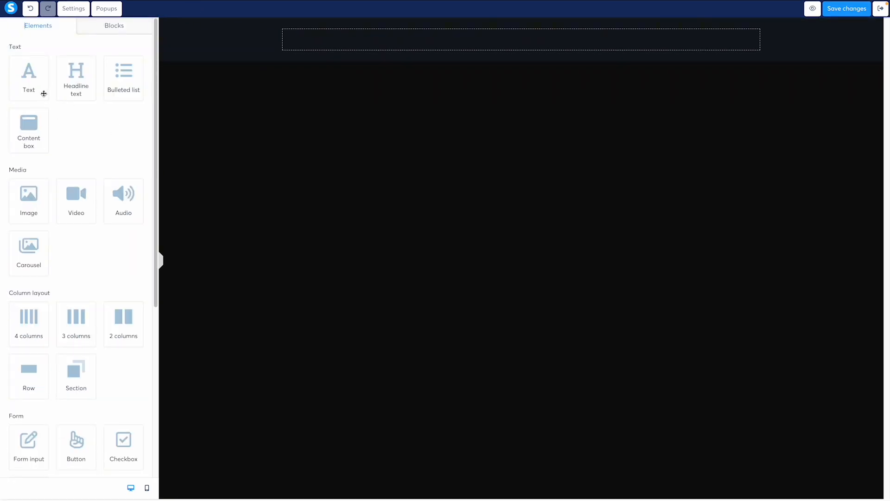
{"action": "left_click_drag", "start_coordinate": [29, 194], "coordinate": [419, 71]}
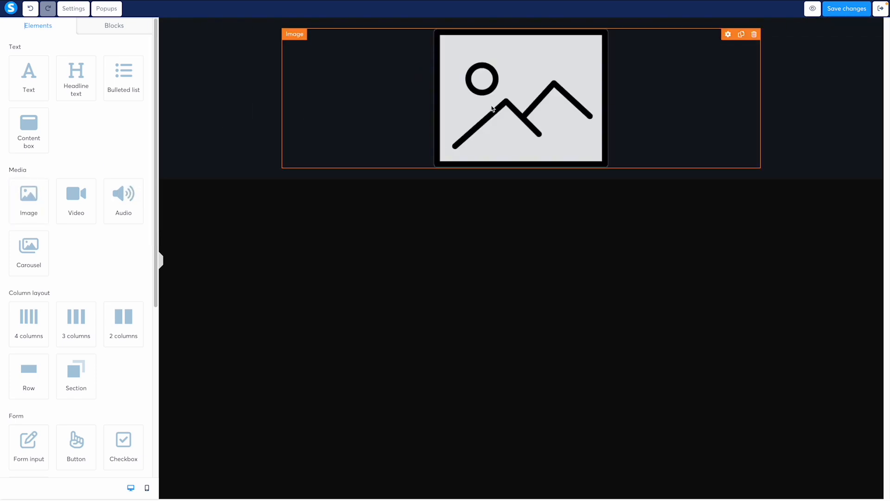
{"action": "left_click", "coordinate": [493, 108]}
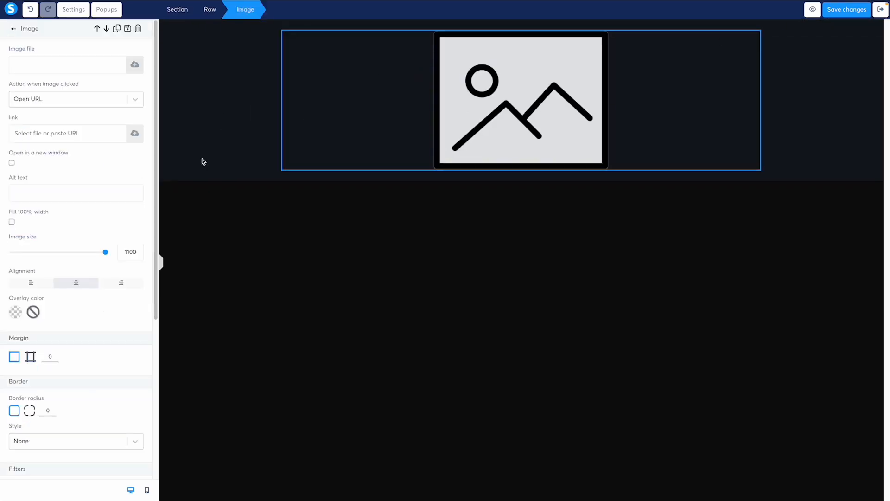
- Insert Logo.webp from the previously uploaded images as the header image's file
{"action": "left_click", "coordinate": [136, 68]}
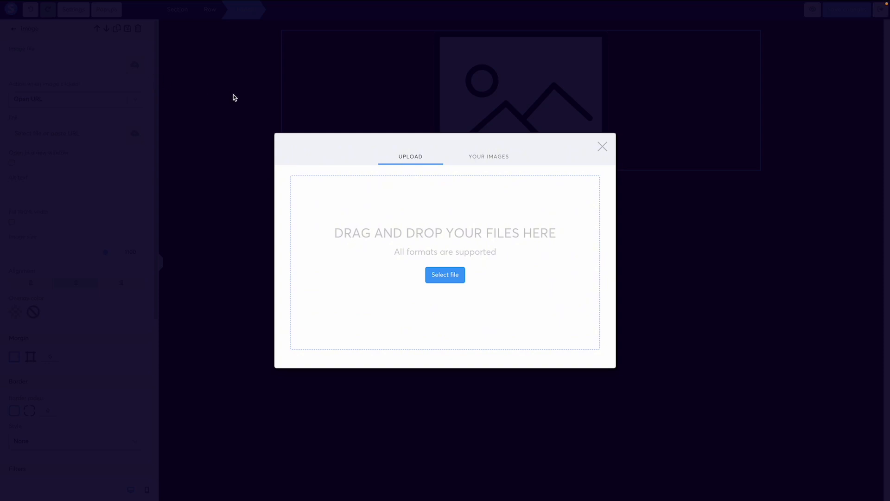
{"action": "left_click", "coordinate": [488, 158]}
{"action": "left_click_drag", "start_coordinate": [464, 209], "coordinate": [469, 233]}
{"action": "left_click", "coordinate": [434, 251]}
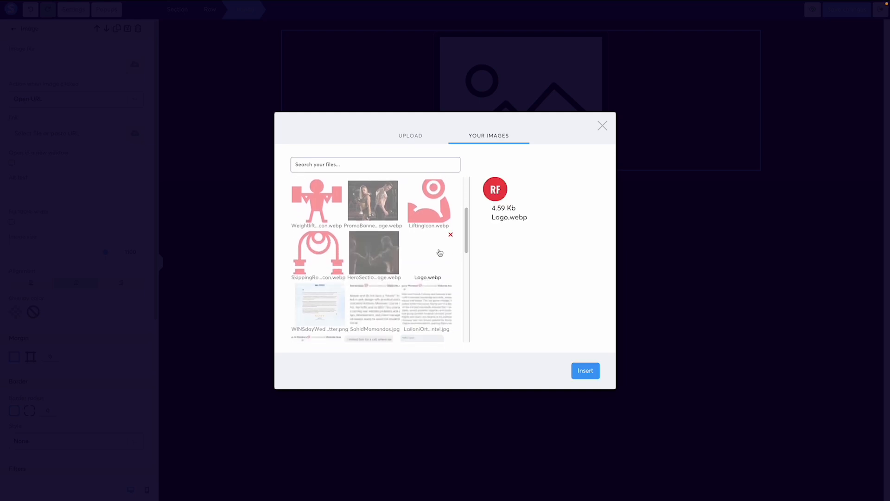
{"action": "left_click", "coordinate": [585, 370]}
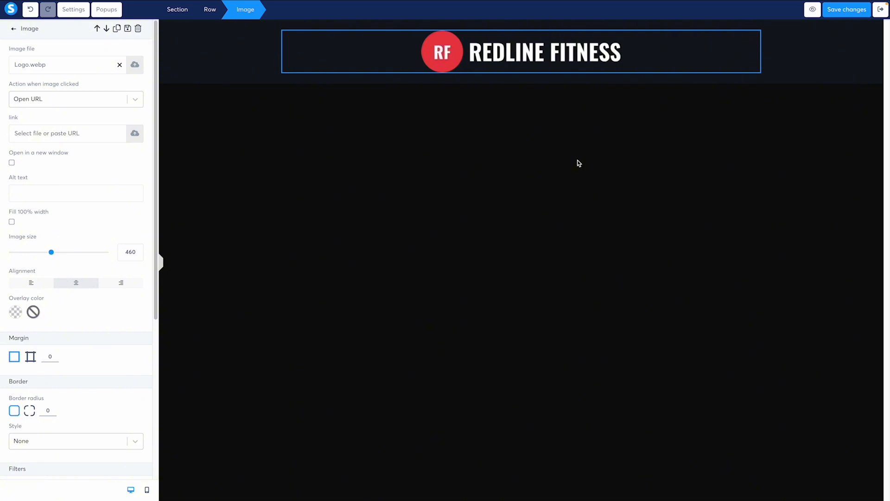
- Set the header logo's image size to 230
{"action": "double_click", "coordinate": [129, 251]}
{"action": "type", "text": "230"}
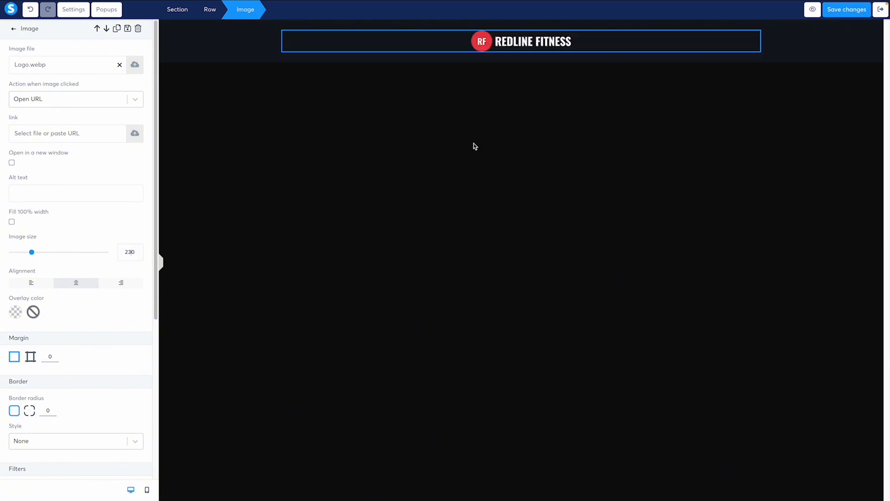
{"action": "left_click", "coordinate": [512, 128]}
- Check the logo's dimensions and its spacing within the header in the Figma design, comparing them with the logo in Systeme.io
{"action": "key", "text": "ctrl+Tab"}
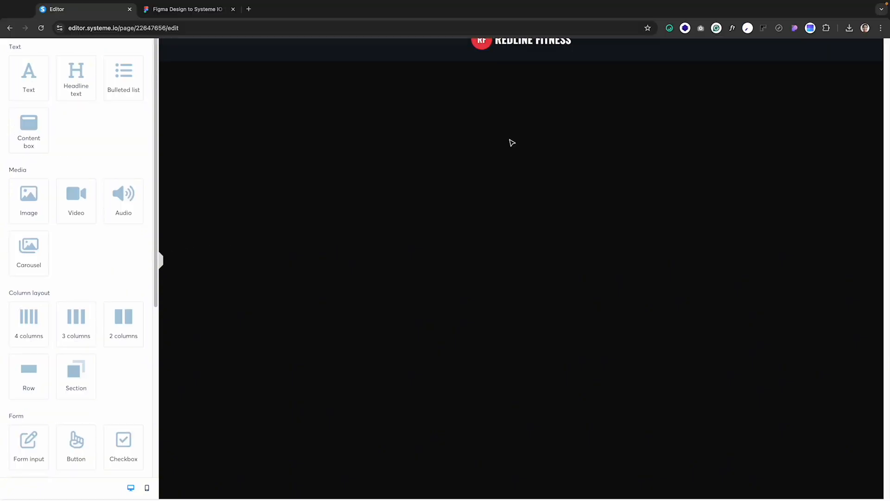
{"action": "left_click", "coordinate": [401, 70]}
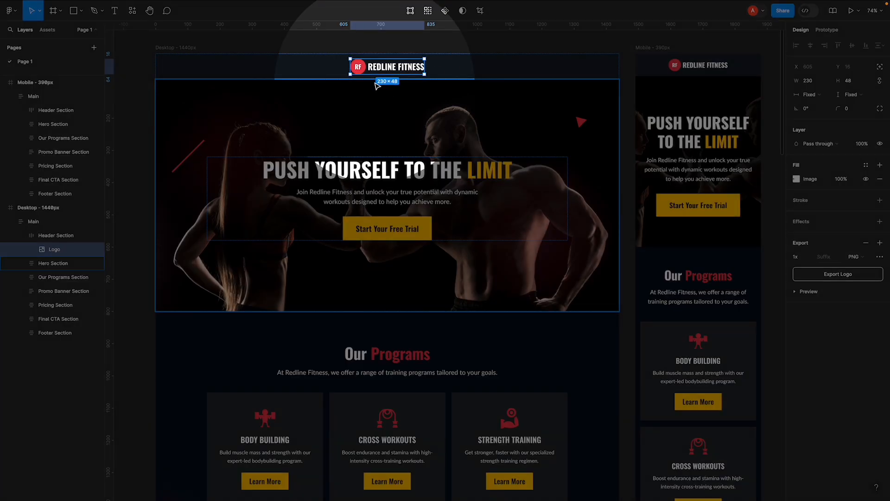
{"action": "key", "text": "ctrl+Tab"}
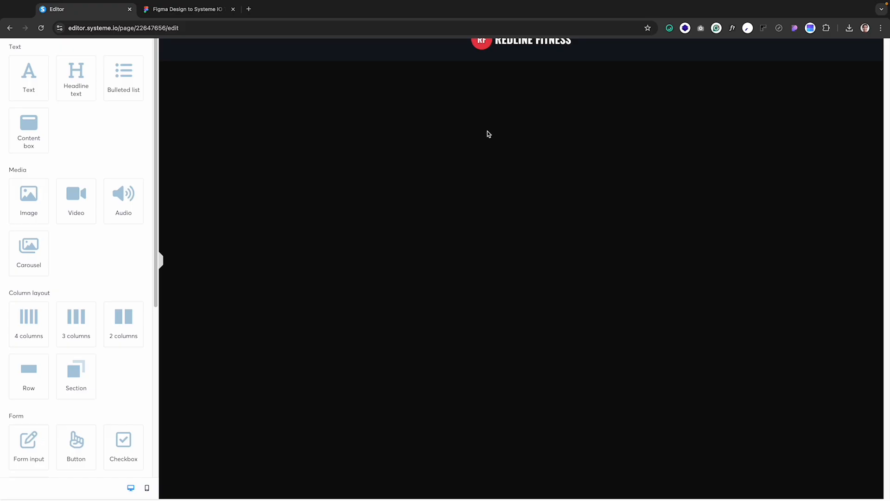
{"action": "left_click", "coordinate": [497, 48]}
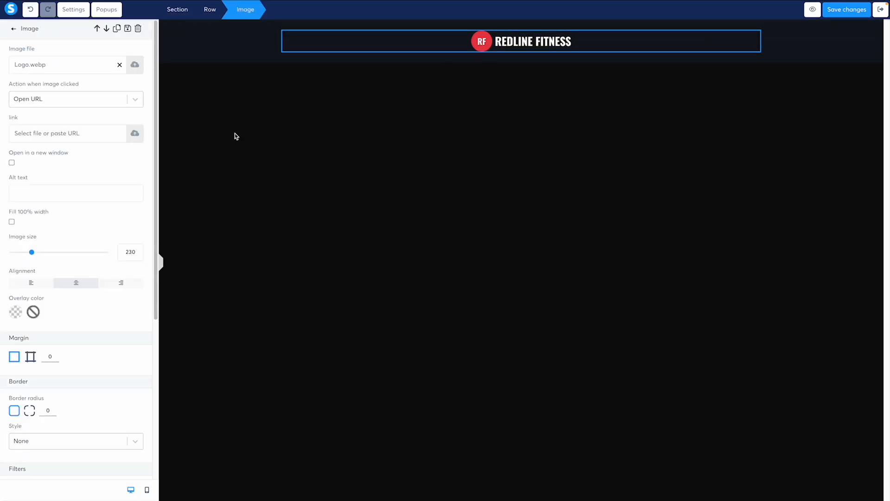
{"action": "left_click", "coordinate": [427, 102]}
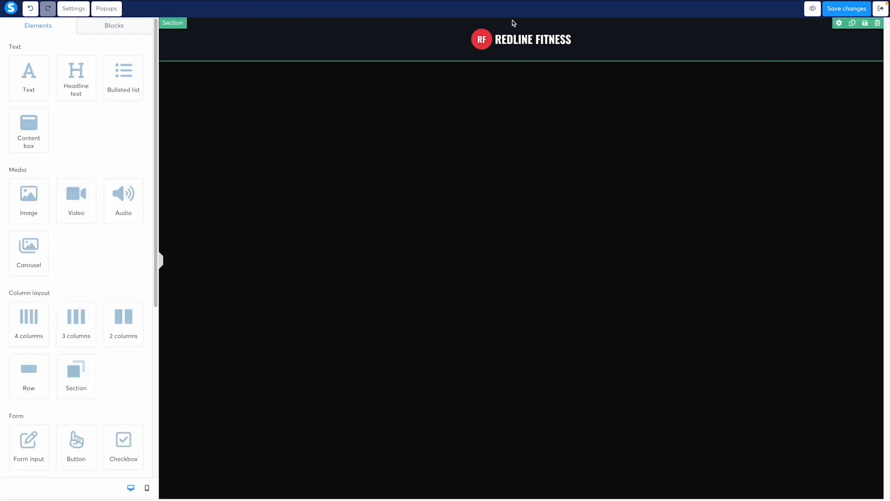
{"action": "key", "text": "ctrl+Tab"}
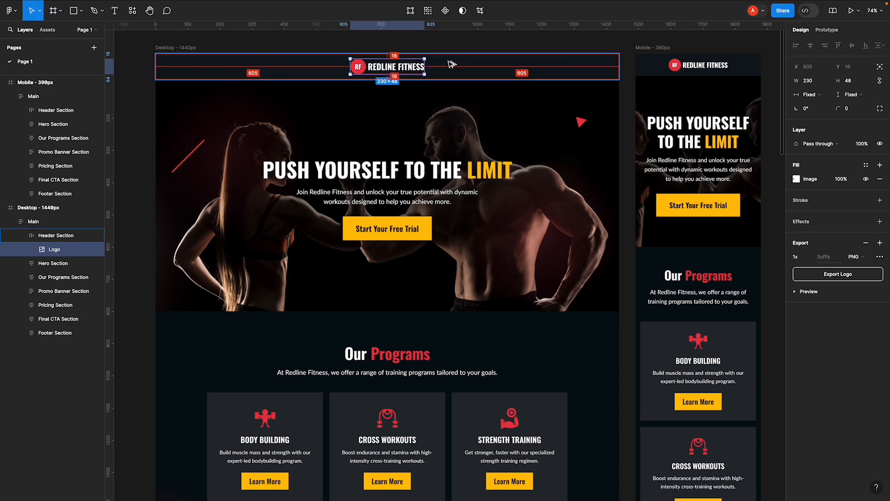
{"action": "key", "text": "ctrl+Tab"}
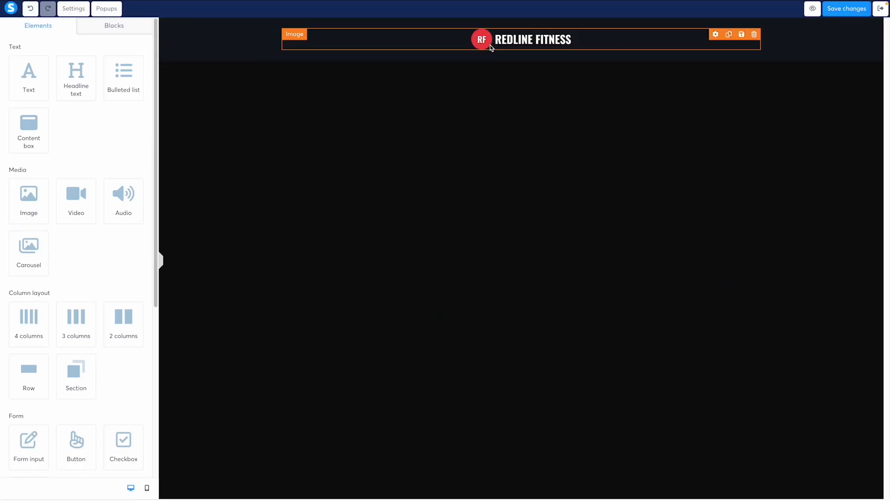
- Set the padding of the row containing the logo to 0 on all sides
{"action": "left_click", "coordinate": [458, 55]}
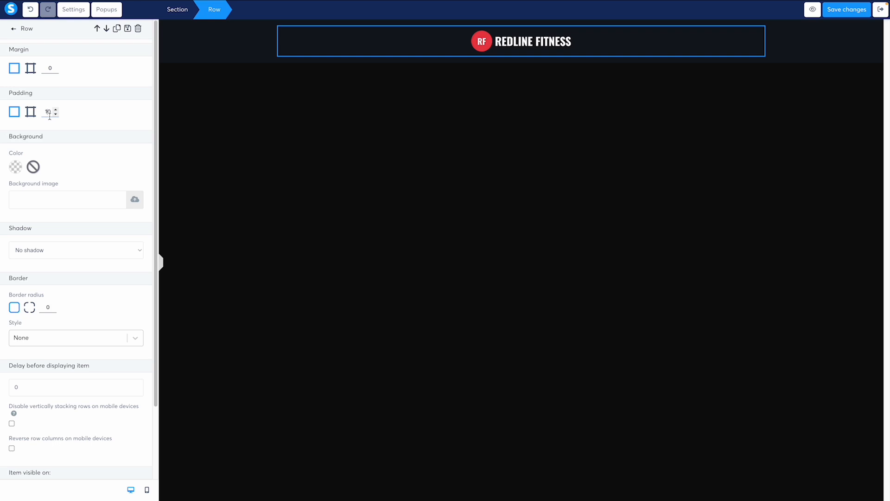
{"action": "key", "text": "BackSpace"}
{"action": "left_click", "coordinate": [387, 107]}
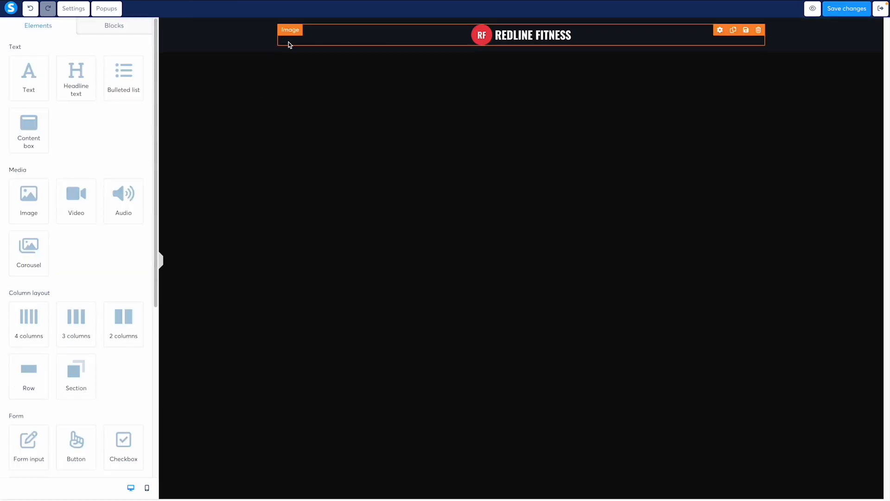
- Move the logo image out of the header section to the area below, undo the move, and check the image's settings
{"action": "left_click_drag", "start_coordinate": [514, 28], "coordinate": [516, 79]}
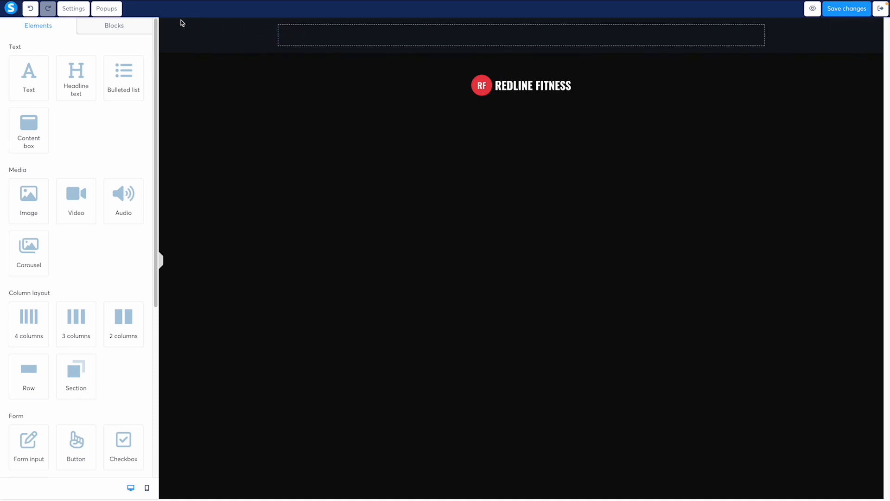
{"action": "left_click", "coordinate": [31, 11]}
{"action": "left_click", "coordinate": [478, 37]}
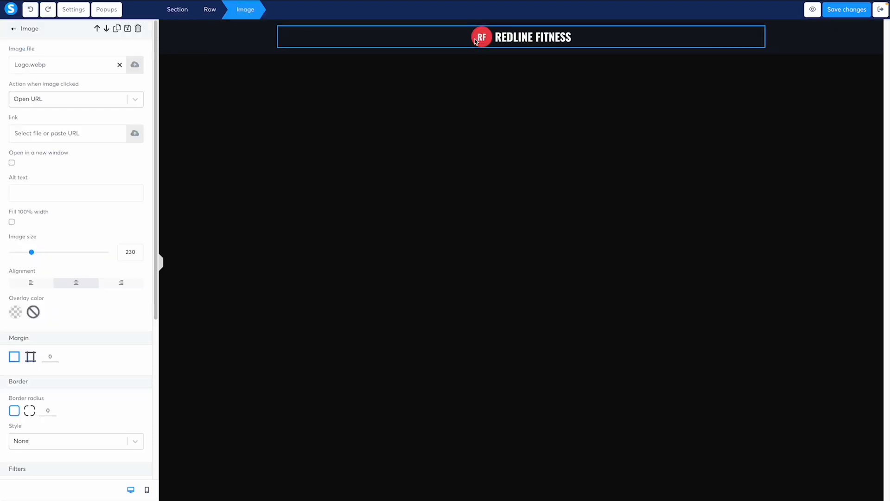
{"action": "left_click", "coordinate": [470, 80]}
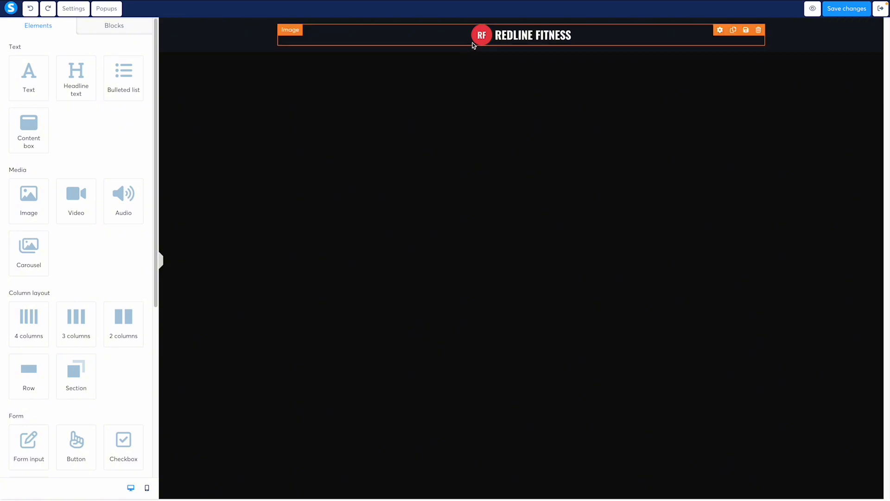
- Try individual side padding on the logo row, with 10 on the right and 10 on the left
{"action": "left_click", "coordinate": [487, 39]}
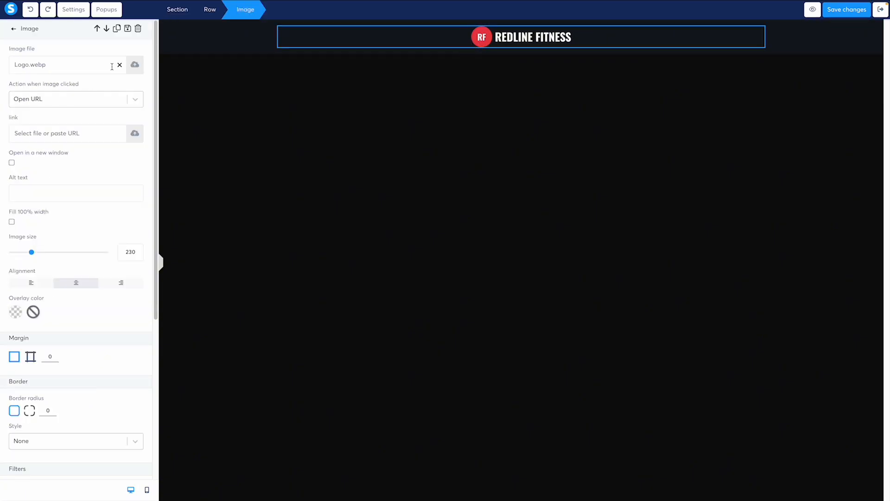
{"action": "double_click", "coordinate": [210, 12]}
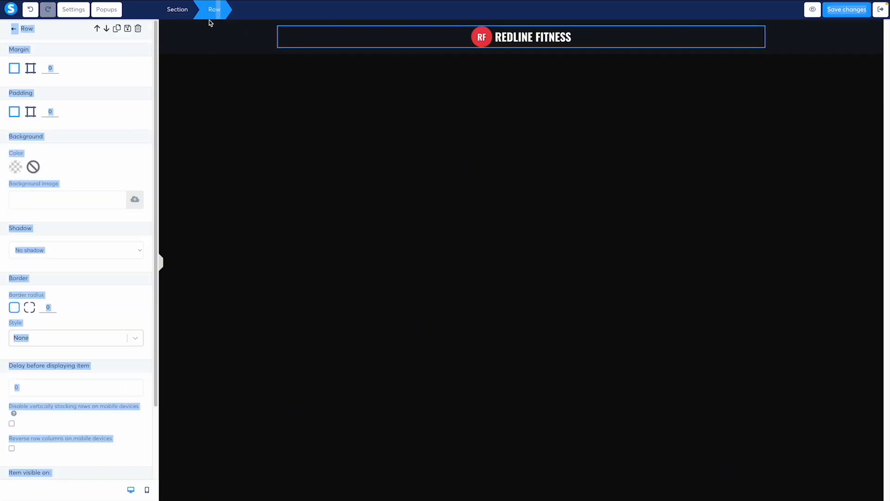
{"action": "left_click", "coordinate": [72, 106]}
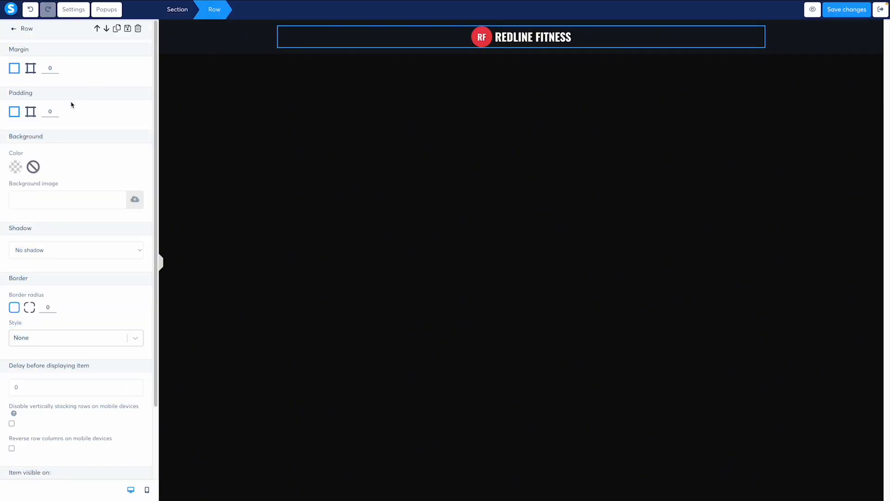
{"action": "left_click", "coordinate": [35, 115]}
{"action": "left_click_drag", "start_coordinate": [12, 183], "coordinate": [19, 184]}
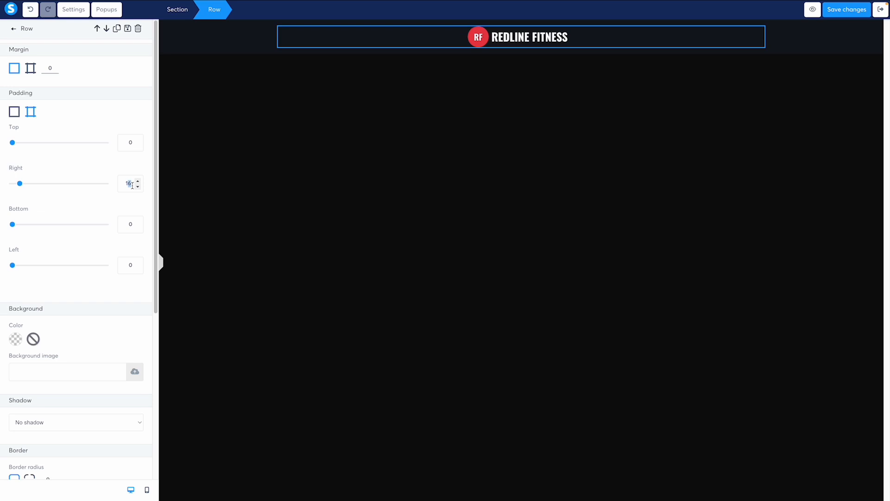
{"action": "type", "text": "0"}
{"action": "left_click", "coordinate": [125, 265]}
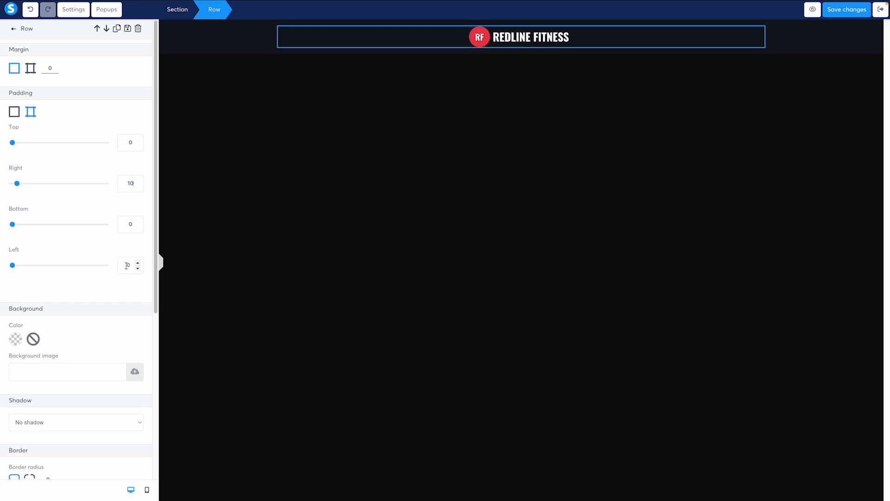
{"action": "type", "text": "1"}
{"action": "left_click", "coordinate": [315, 164]}
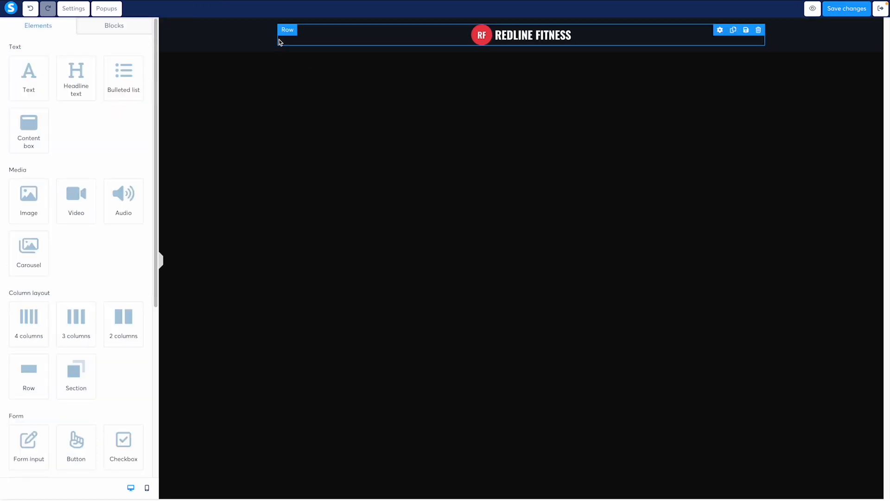
- Reset the logo row's right and left padding to 0
{"action": "left_click", "coordinate": [489, 37]}
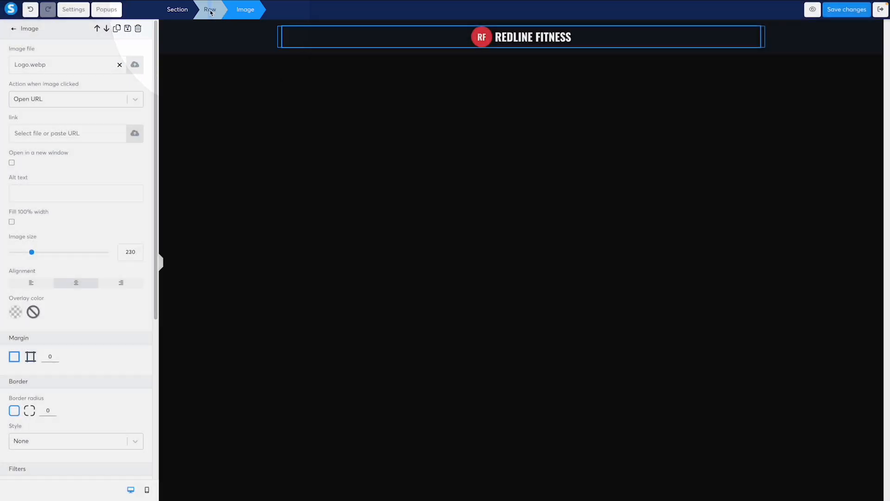
{"action": "left_click", "coordinate": [210, 10]}
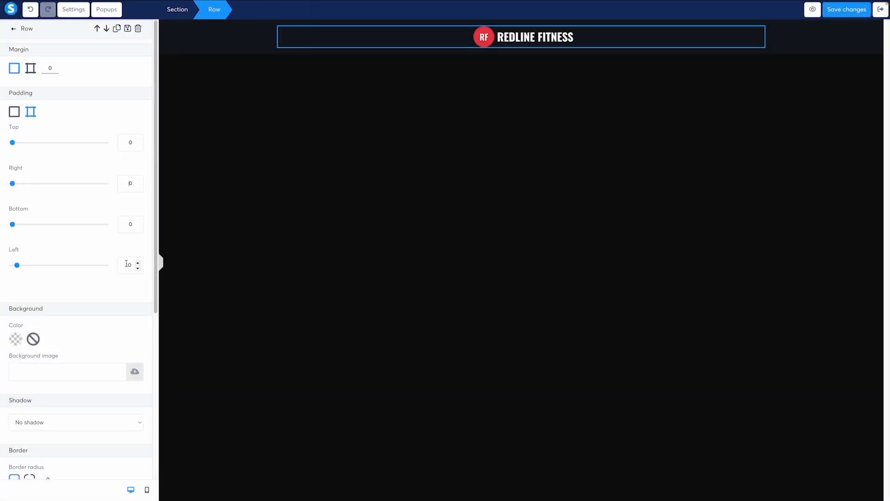
{"action": "left_click", "coordinate": [348, 112]}
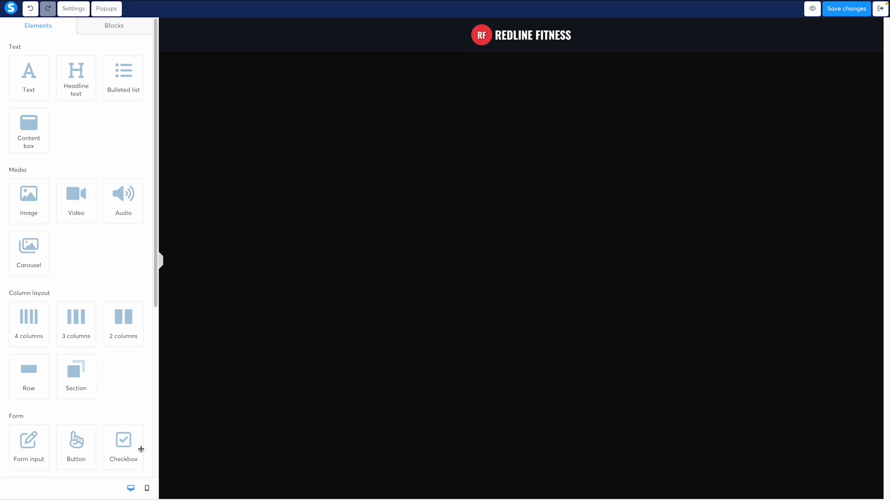
- Switch the page to the mobile view and set the logo row's top and bottom padding to 0
{"action": "left_click", "coordinate": [146, 489]}
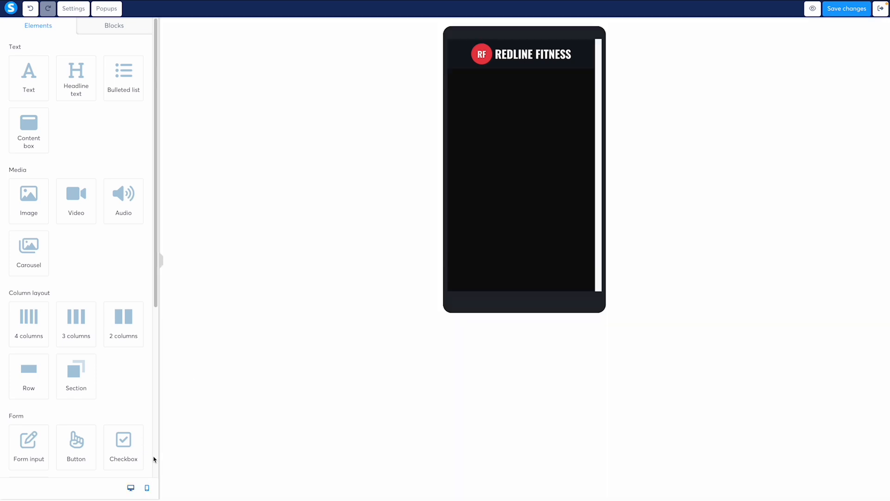
{"action": "left_click", "coordinate": [573, 68]}
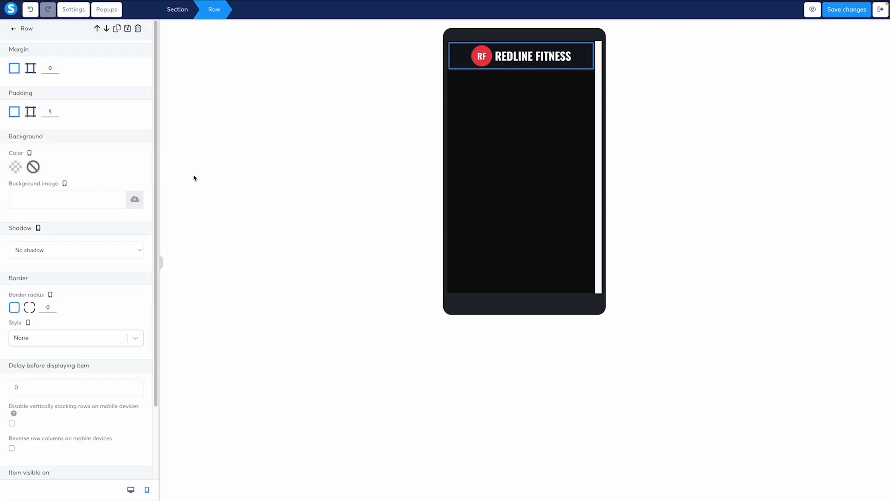
{"action": "left_click", "coordinate": [36, 114]}
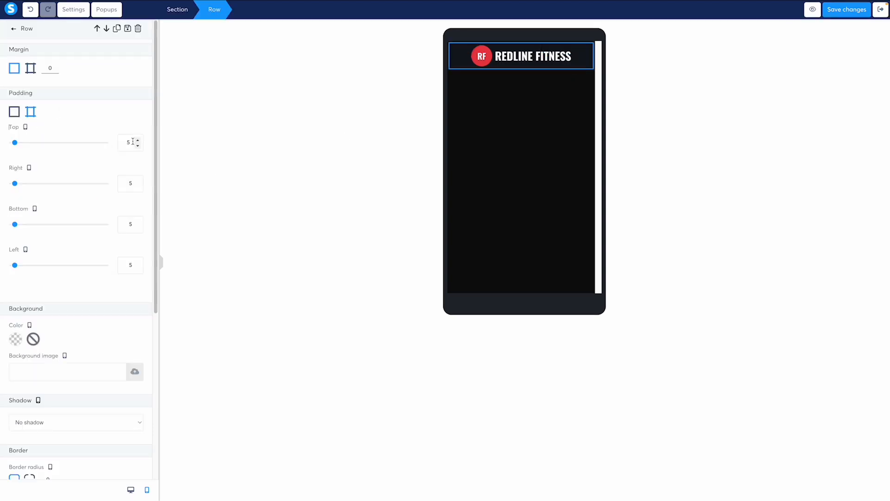
{"action": "left_click_drag", "start_coordinate": [133, 141], "coordinate": [123, 142]}
{"action": "type", "text": "0"}
{"action": "left_click_drag", "start_coordinate": [133, 225], "coordinate": [121, 224]}
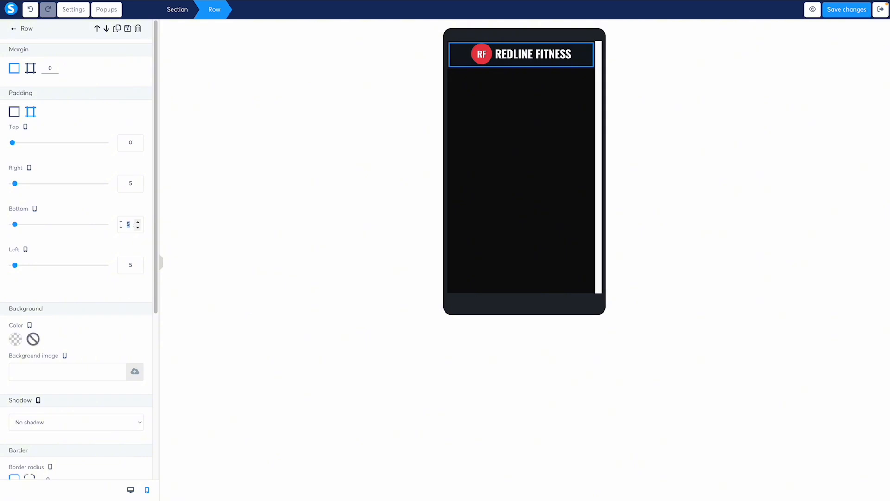
{"action": "type", "text": "0"}
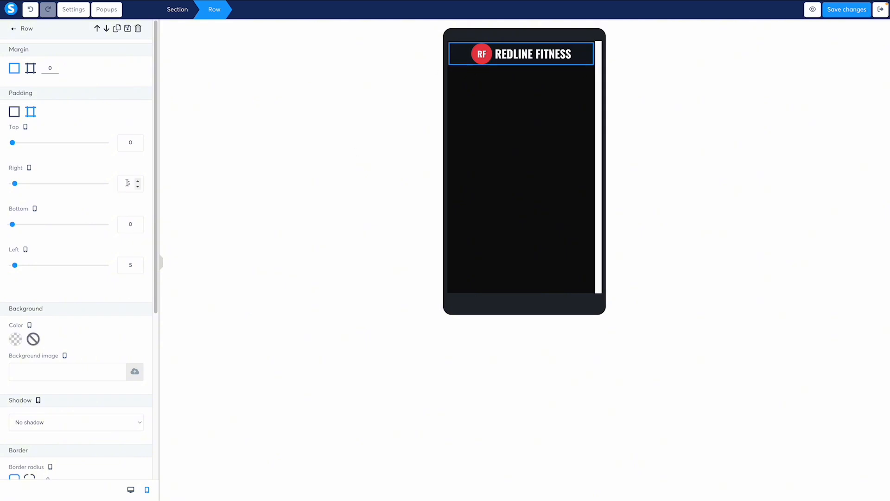
- Set the logo row's right and left padding to 0 for mobile
{"action": "left_click_drag", "start_coordinate": [134, 183], "coordinate": [124, 184]}
{"action": "type", "text": "0"}
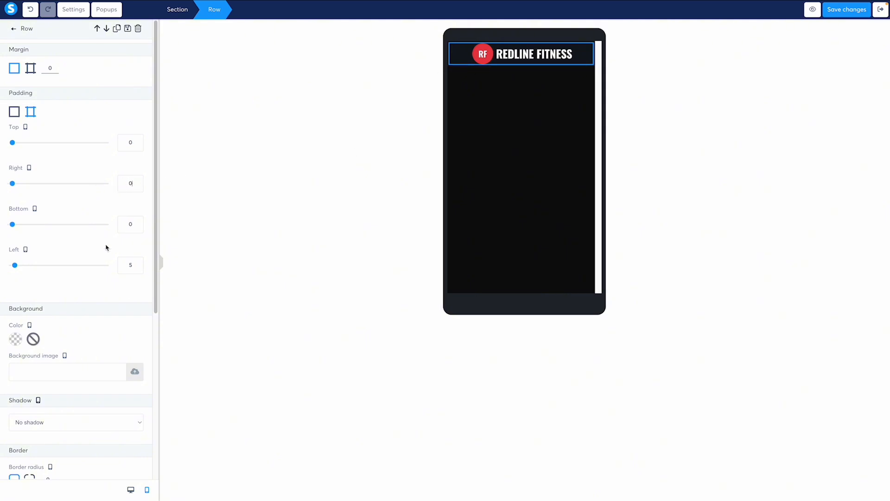
{"action": "left_click_drag", "start_coordinate": [134, 265], "coordinate": [126, 265]}
{"action": "type", "text": "0"}
{"action": "left_click", "coordinate": [579, 83]}
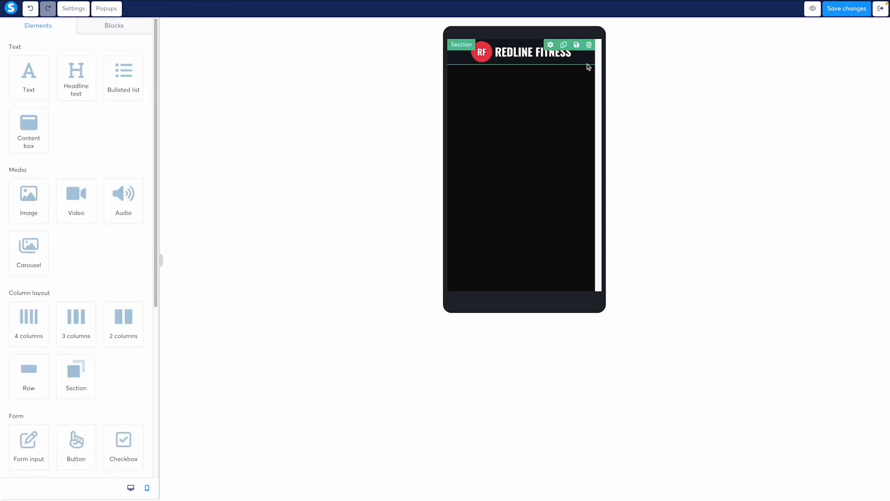
- Set the header section's top and bottom padding individually to 16 for the mobile view
{"action": "left_click", "coordinate": [588, 66]}
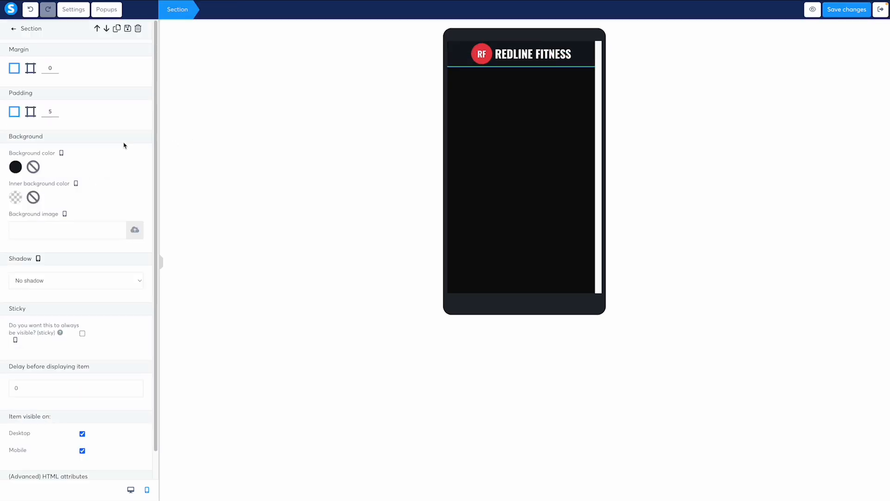
{"action": "left_click", "coordinate": [32, 117]}
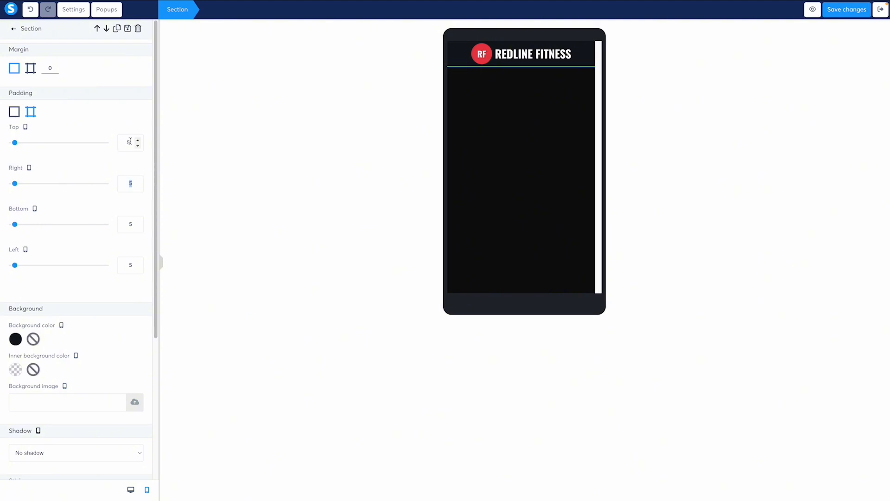
{"action": "left_click_drag", "start_coordinate": [130, 141], "coordinate": [122, 141]}
{"action": "type", "text": "16"}
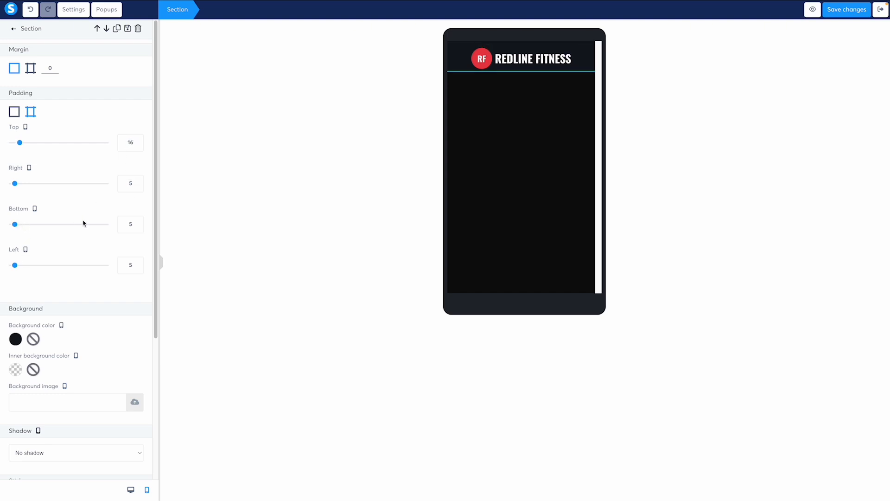
{"action": "left_click_drag", "start_coordinate": [131, 223], "coordinate": [119, 222]}
{"action": "type", "text": "16"}
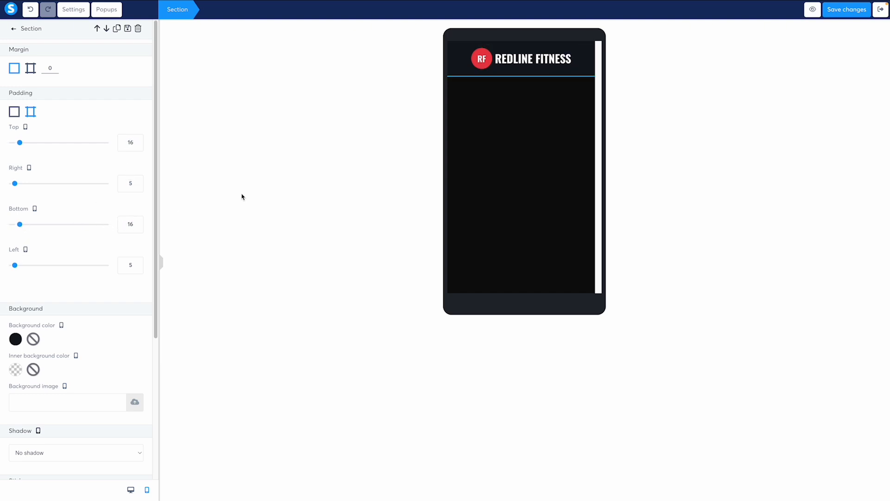
{"action": "left_click", "coordinate": [357, 140]}
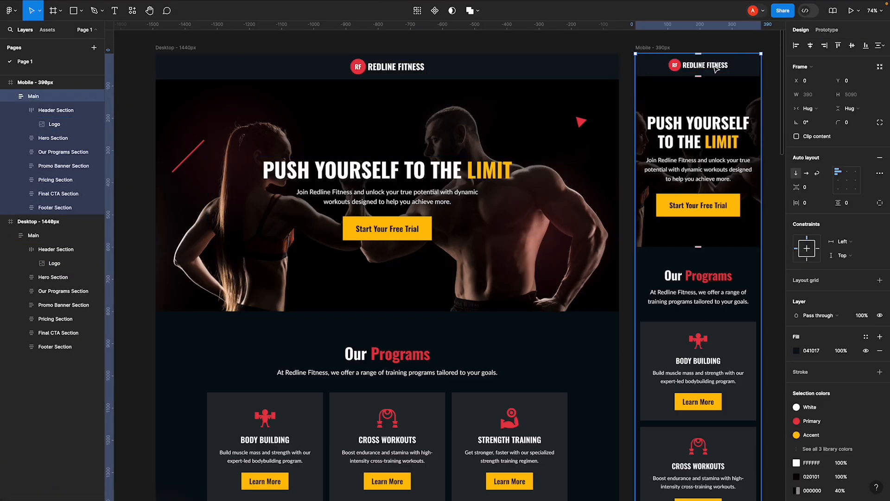
- Look up the mobile logo's width in the Figma design and set the header logo's mobile image size to 184
{"action": "left_click", "coordinate": [741, 67]}
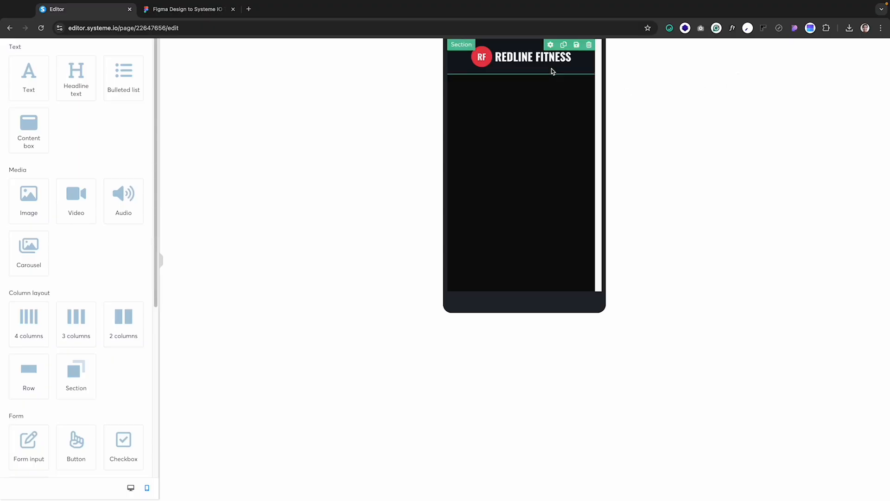
{"action": "left_click", "coordinate": [541, 70]}
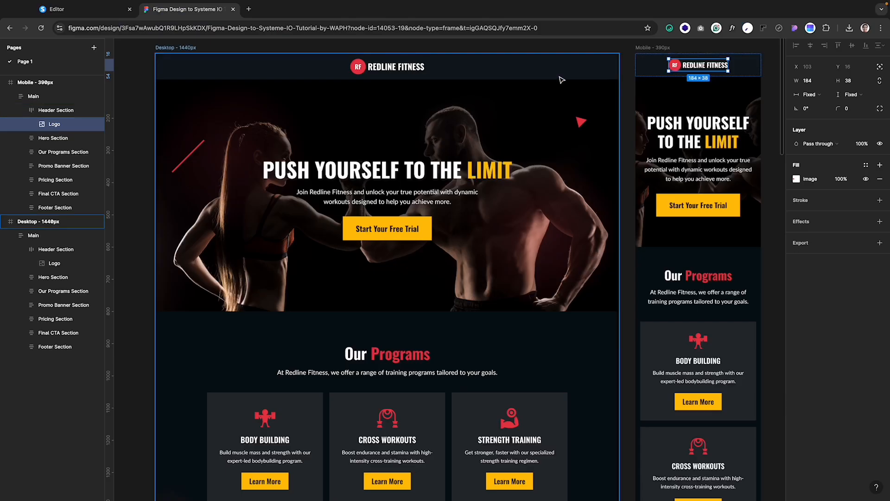
{"action": "left_click", "coordinate": [809, 81]}
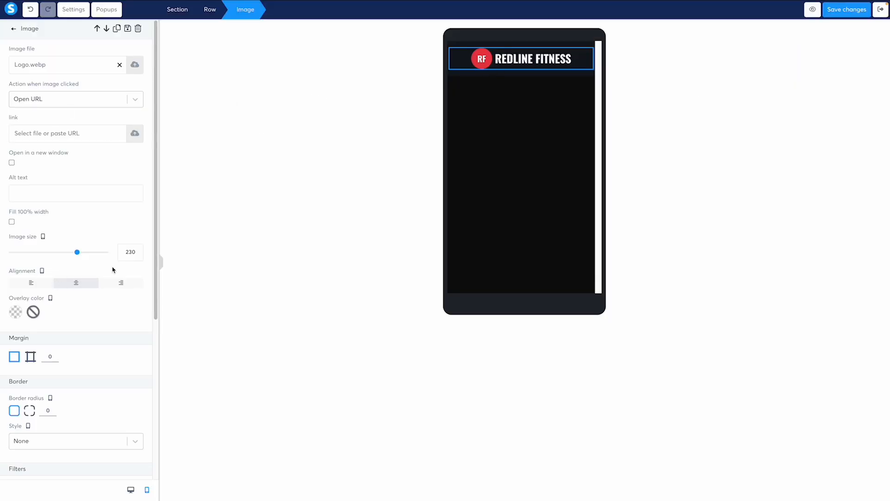
{"action": "double_click", "coordinate": [129, 251]}
{"action": "type", "text": "184"}
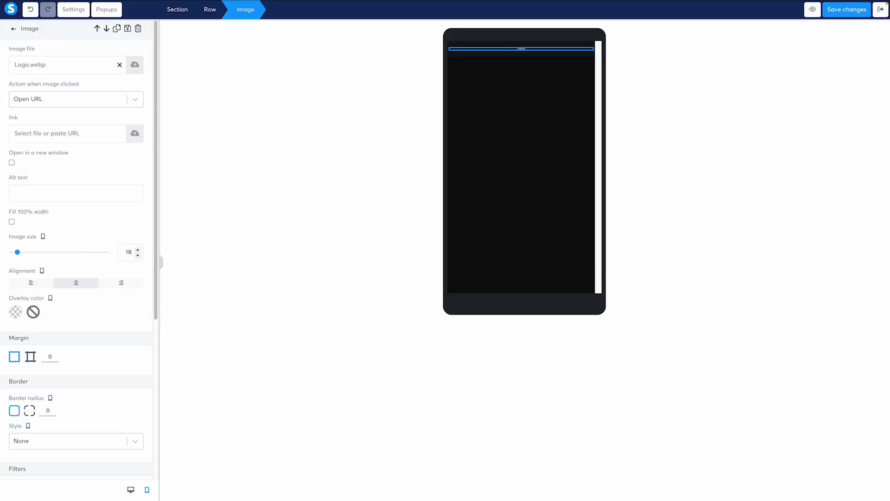
{"action": "left_click", "coordinate": [539, 153]}
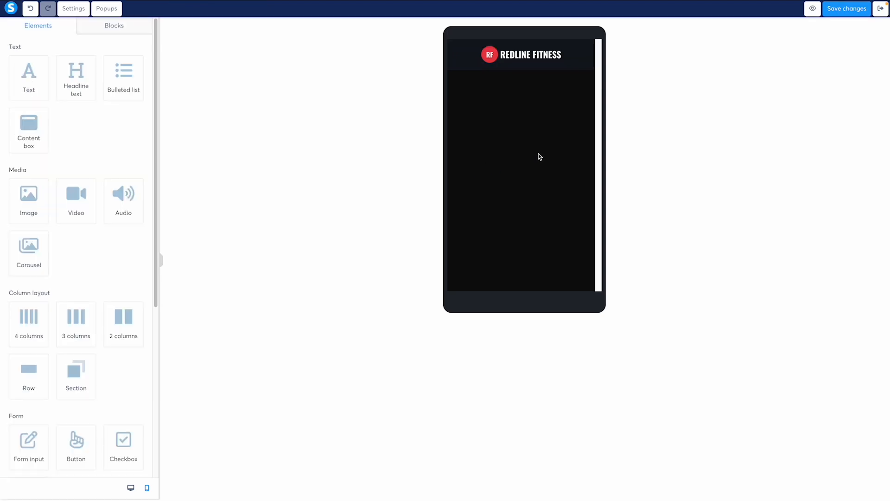
- Check the header section's mobile padding settings and compare the header in desktop and mobile views
{"action": "left_click", "coordinate": [587, 62]}
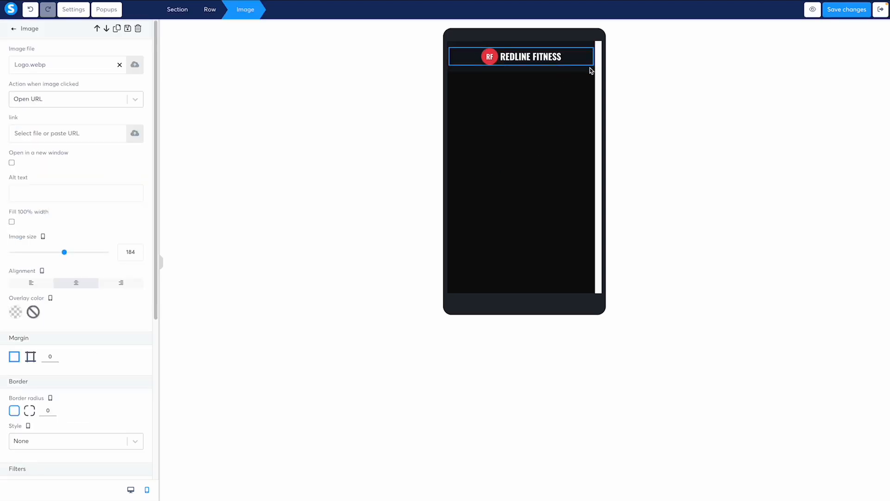
{"action": "left_click", "coordinate": [590, 68]}
{"action": "left_click", "coordinate": [562, 64]}
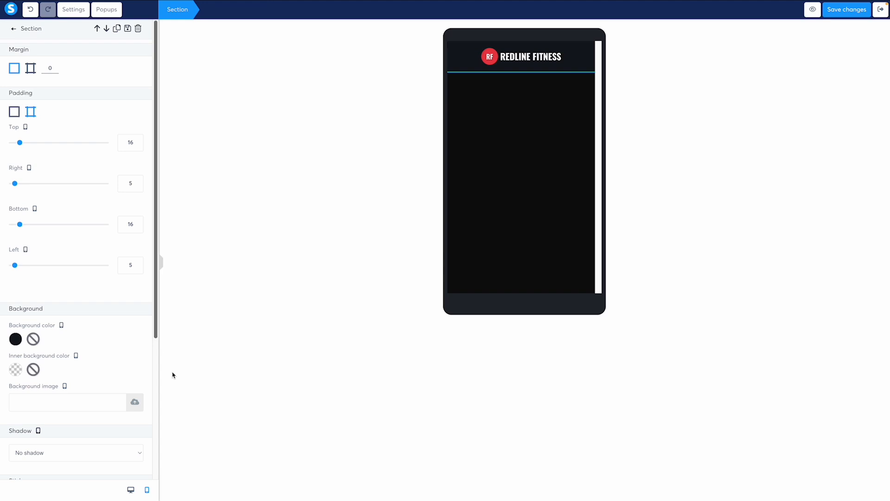
{"action": "left_click", "coordinate": [131, 490]}
{"action": "left_click", "coordinate": [147, 490]}
{"action": "left_click", "coordinate": [570, 145]}
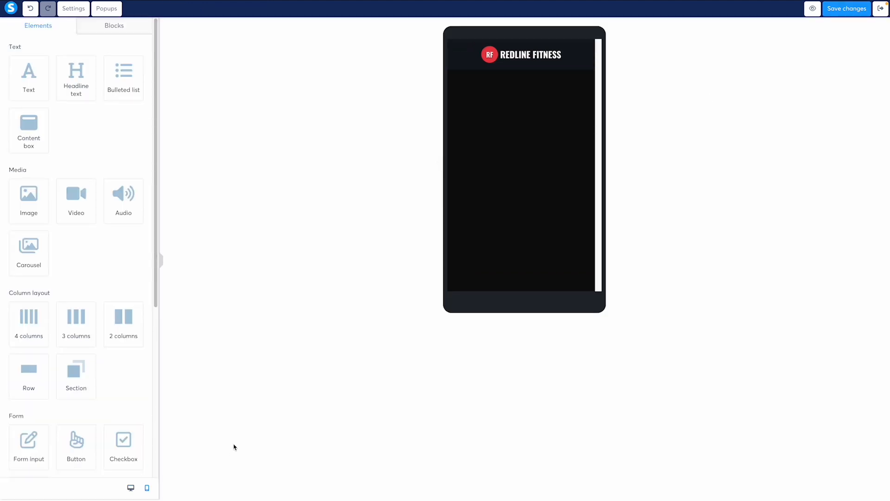
- Duplicate the header section in the desktop view and delete the logo image from the copy
{"action": "left_click", "coordinate": [131, 487]}
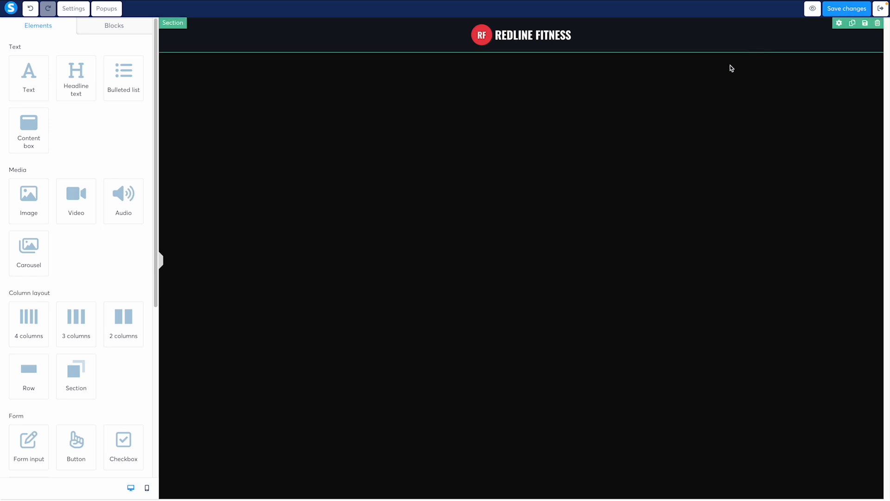
{"action": "left_click_drag", "start_coordinate": [75, 376], "coordinate": [389, 146]}
{"action": "left_click", "coordinate": [852, 23]}
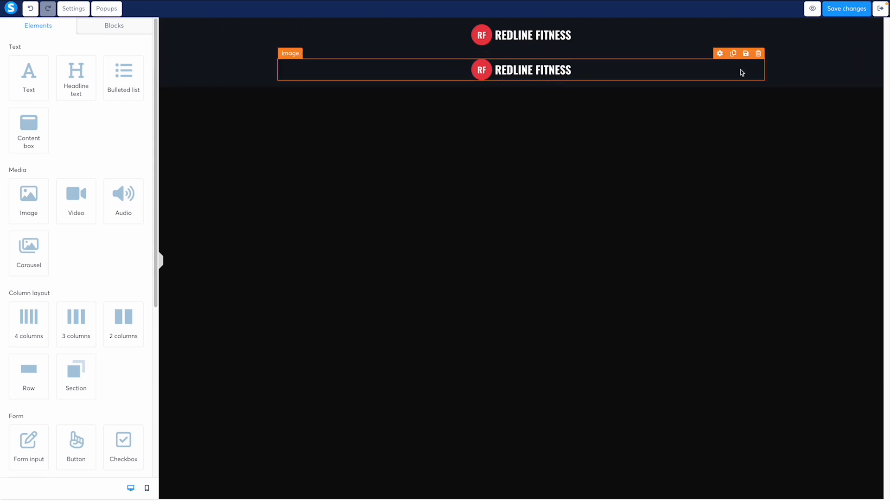
{"action": "left_click", "coordinate": [759, 54]}
{"action": "left_click", "coordinate": [517, 82]}
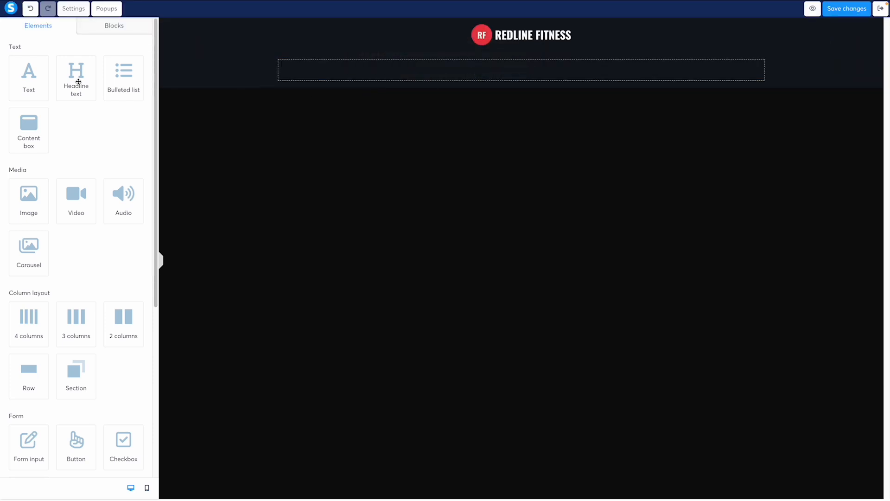
- Add a headline text element to the empty row of the duplicated section and check the row's settings
{"action": "left_click_drag", "start_coordinate": [77, 81], "coordinate": [391, 72]}
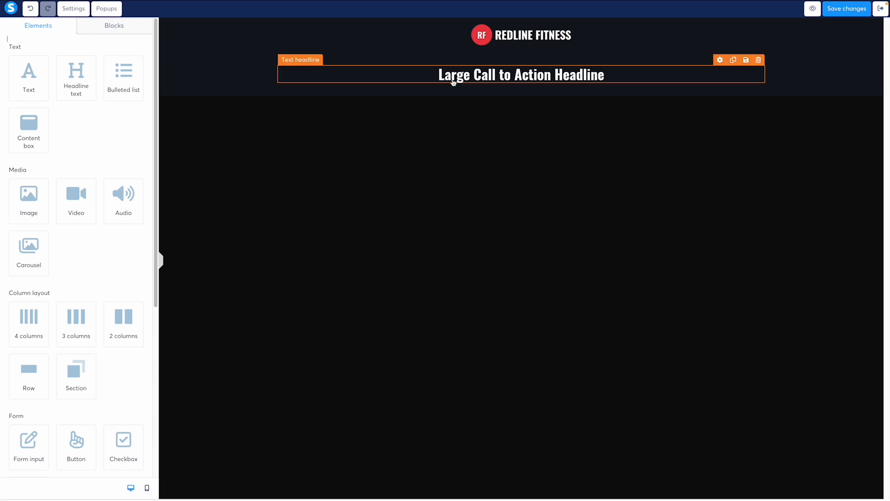
{"action": "left_click", "coordinate": [451, 63]}
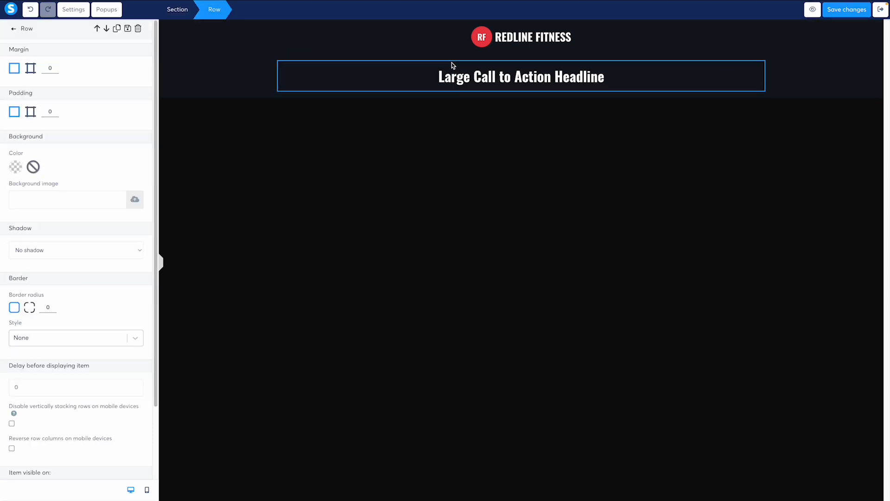
{"action": "left_click", "coordinate": [474, 127]}
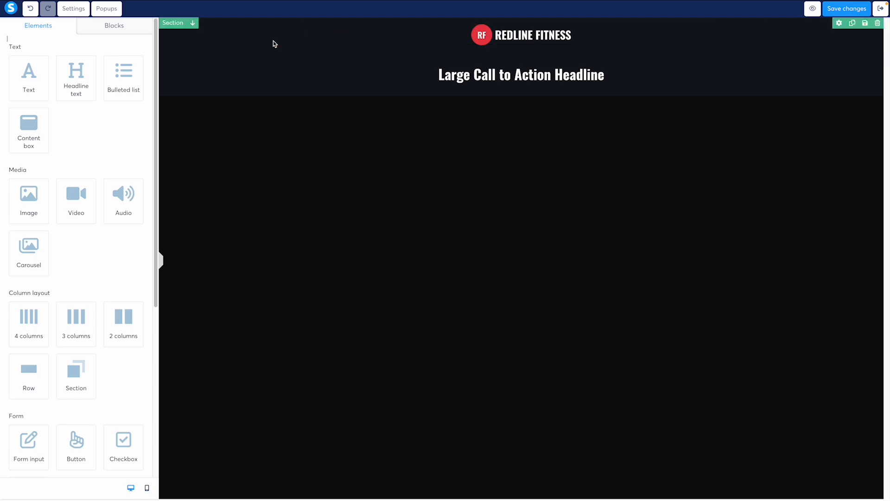
{"action": "left_click", "coordinate": [440, 88]}
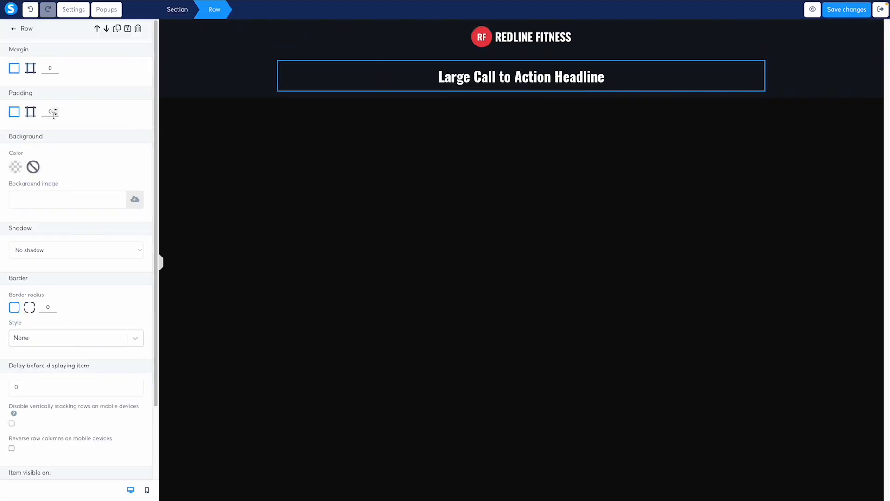
{"action": "left_click", "coordinate": [455, 97]}
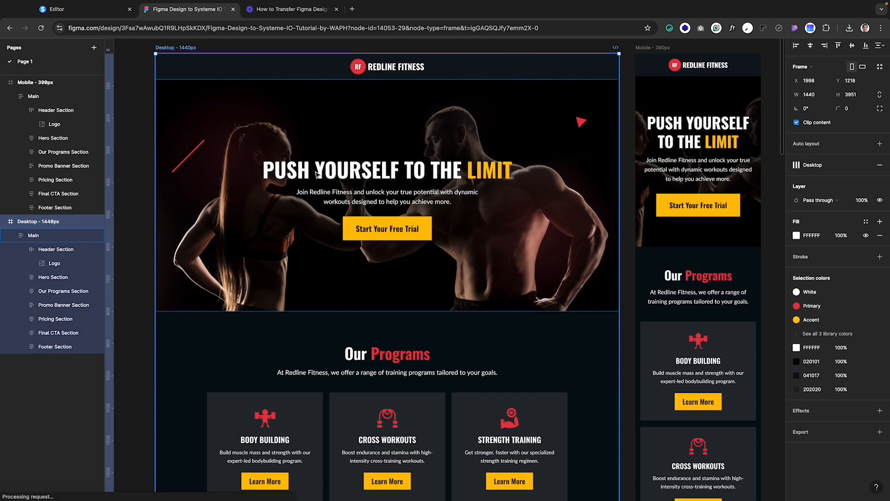
- Replace the placeholder headline with "PUSH YOURSELF TO THE LIMIT" copied from the Figma desktop hero and format it as H1
{"action": "double_click", "coordinate": [329, 171]}
{"action": "key", "text": "ctrl+c"}
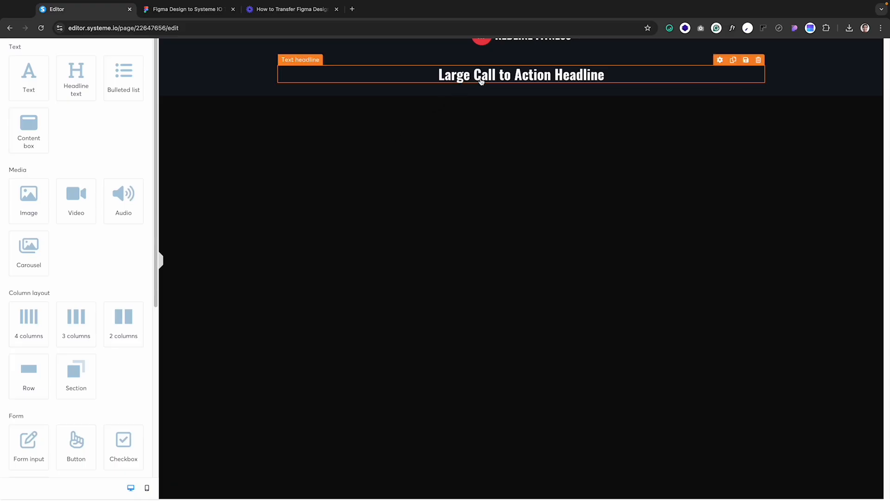
{"action": "left_click", "coordinate": [476, 76]}
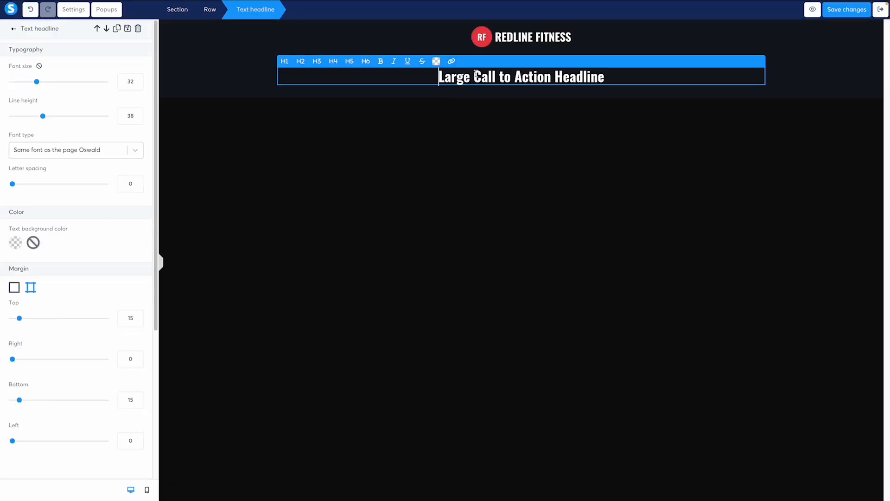
{"action": "key", "text": "ctrl+a"}
{"action": "key", "text": "ctrl+v"}
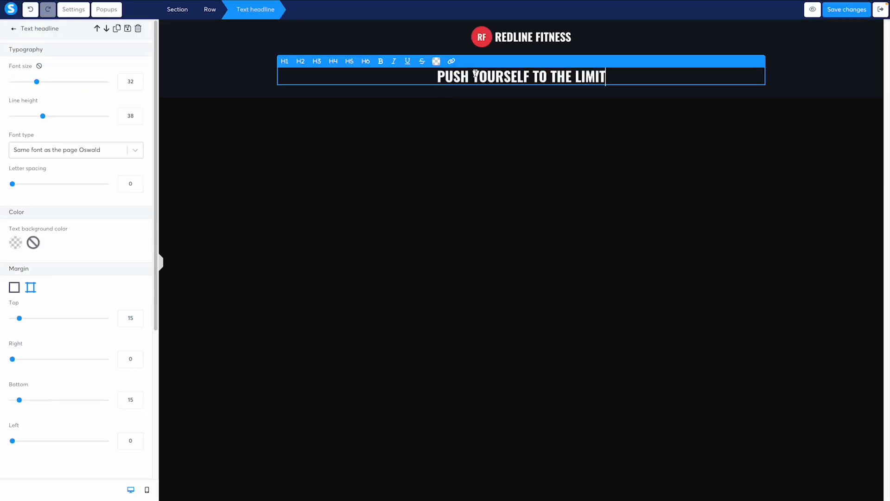
{"action": "left_click", "coordinate": [286, 65]}
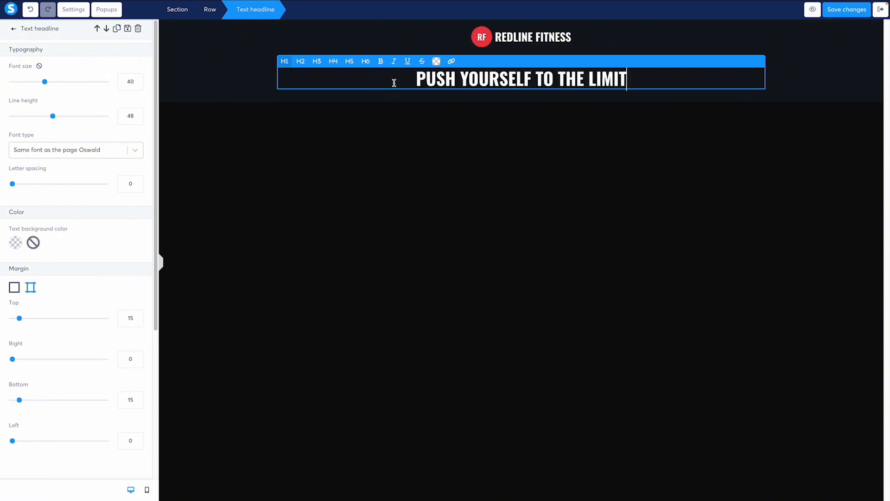
- Look up the desktop H1 text style in Figma and set the headline's font size to 64 and line height to 80
{"action": "left_click", "coordinate": [423, 82]}
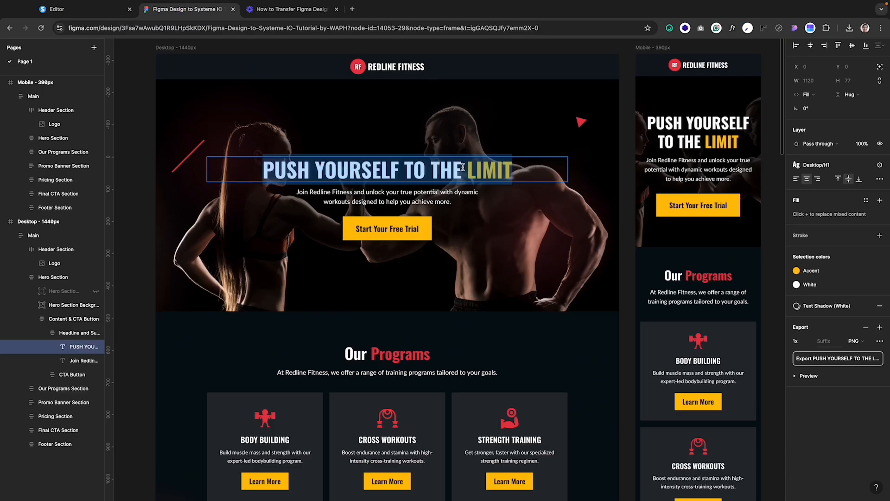
{"action": "left_click", "coordinate": [823, 168]}
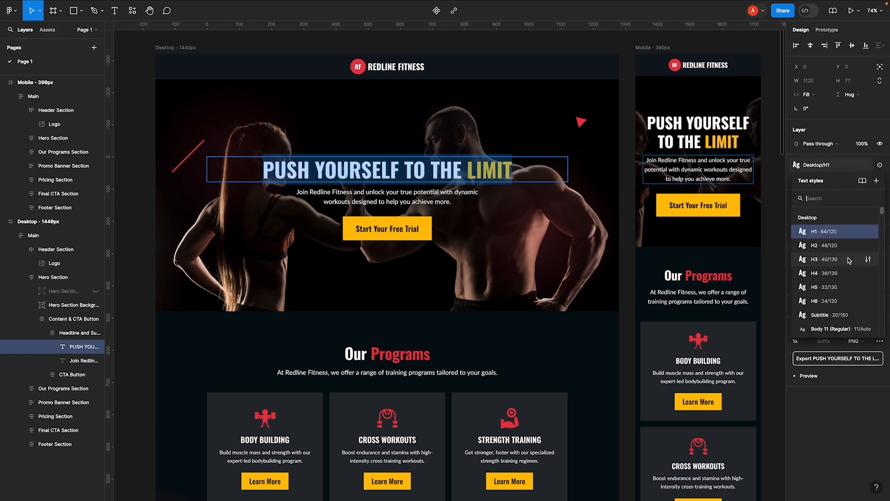
{"action": "left_click", "coordinate": [868, 231]}
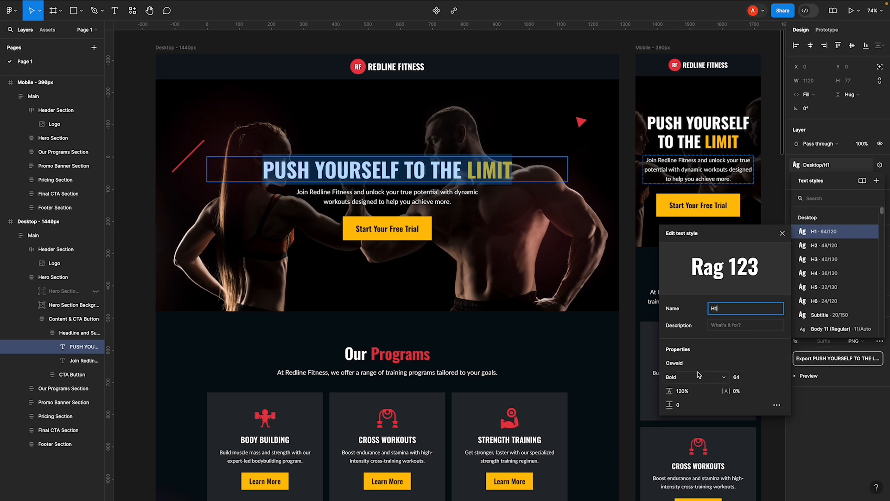
{"action": "key", "text": "super+Tab"}
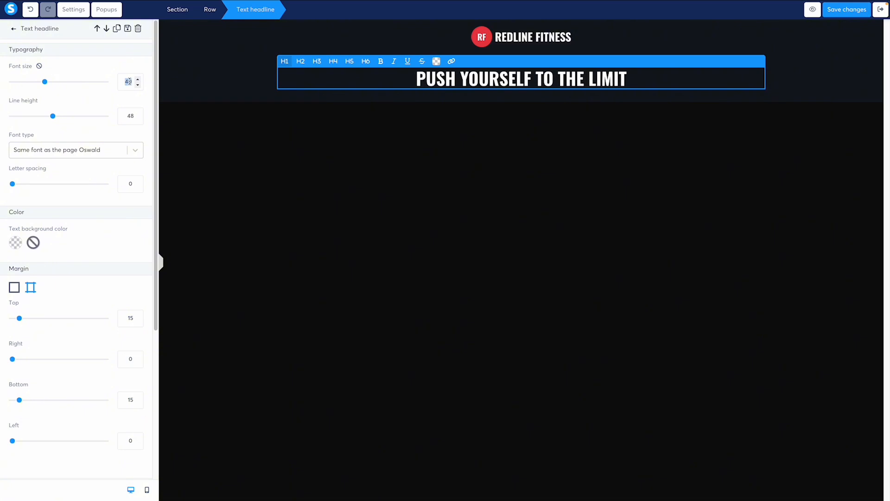
{"action": "type", "text": "64"}
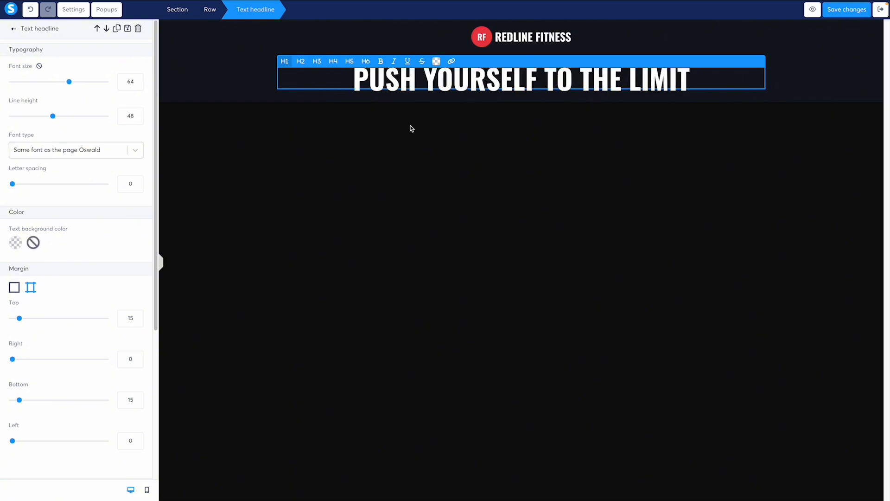
{"action": "left_click", "coordinate": [483, 139]}
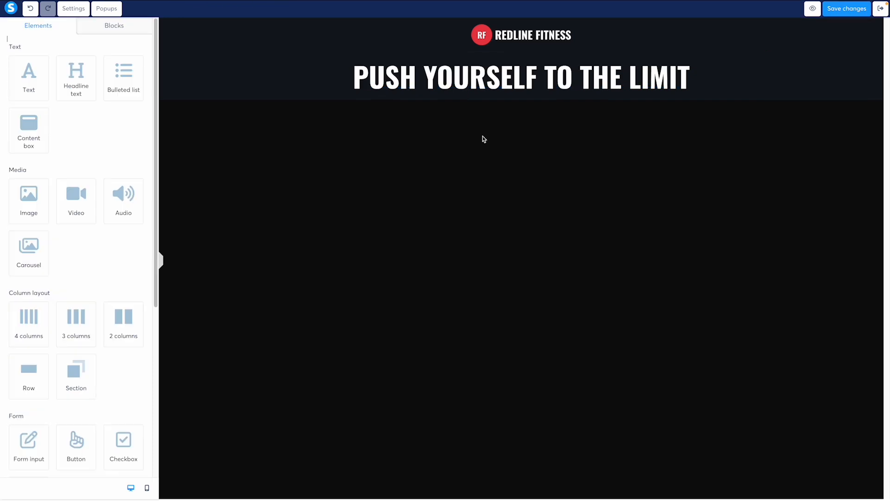
{"action": "left_click", "coordinate": [557, 85]}
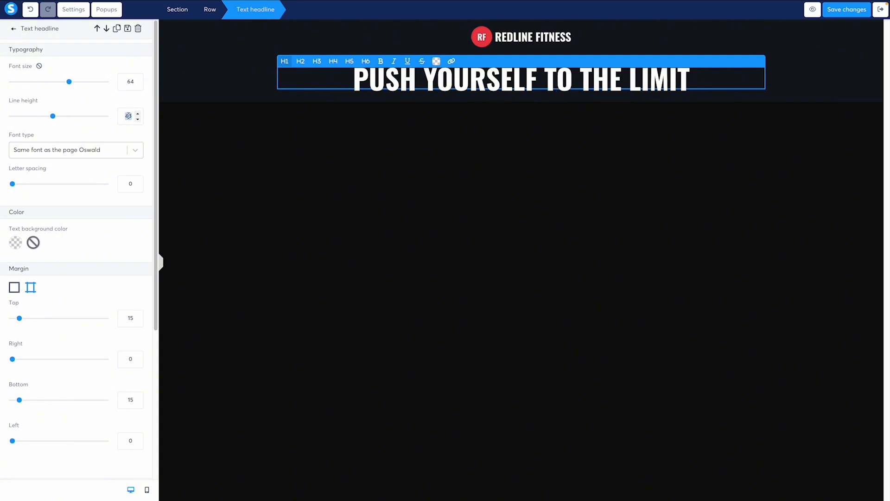
{"action": "type", "text": "80"}
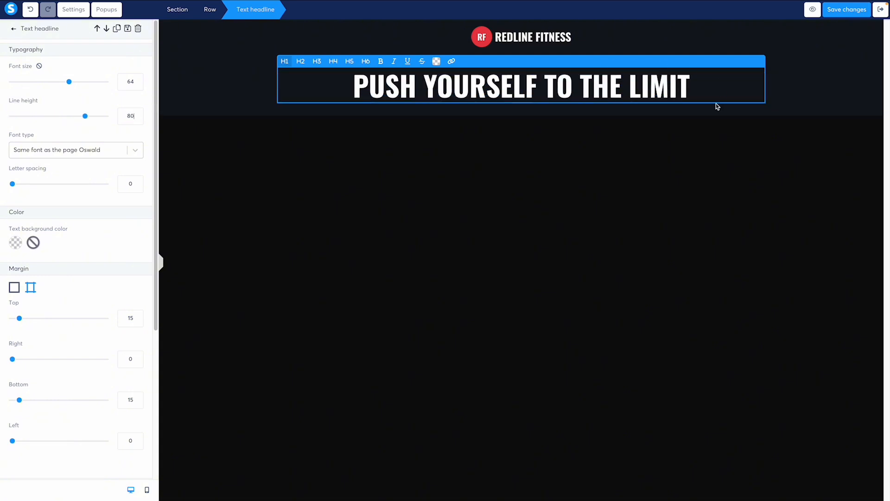
- Paste a copy of the headline text onto a second line to judge the line spacing
{"action": "left_click", "coordinate": [700, 95]}
{"action": "left_click_drag", "start_coordinate": [629, 88], "coordinate": [695, 86]}
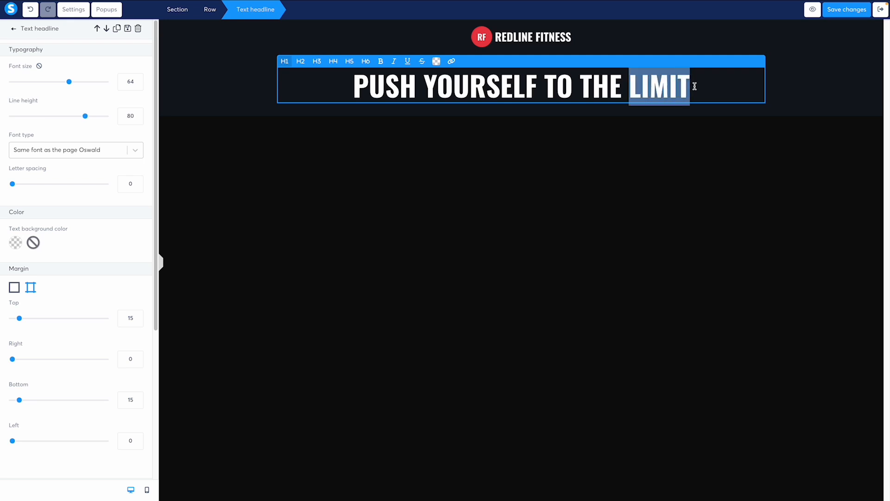
{"action": "left_click", "coordinate": [694, 86]}
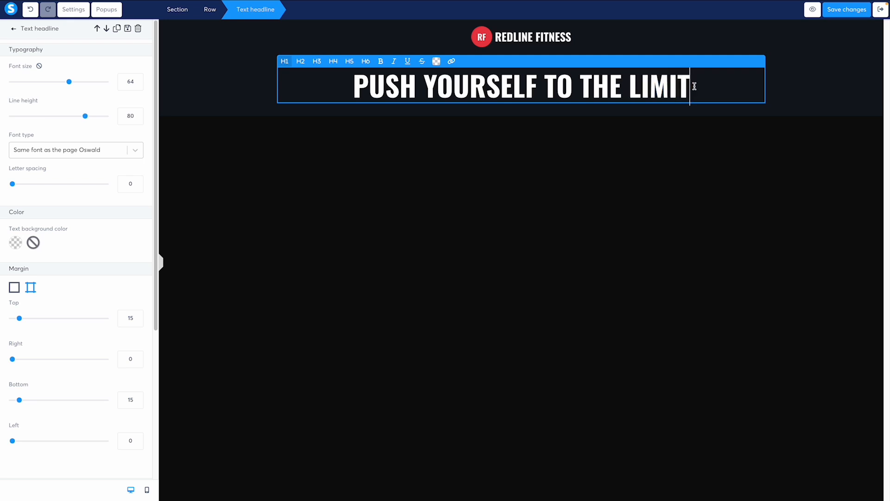
{"action": "triple_click", "coordinate": [694, 86]}
{"action": "key", "text": "ctrl+c"}
{"action": "left_click", "coordinate": [694, 86]}
{"action": "key", "text": "Return"}
{"action": "key", "text": "ctrl+v"}
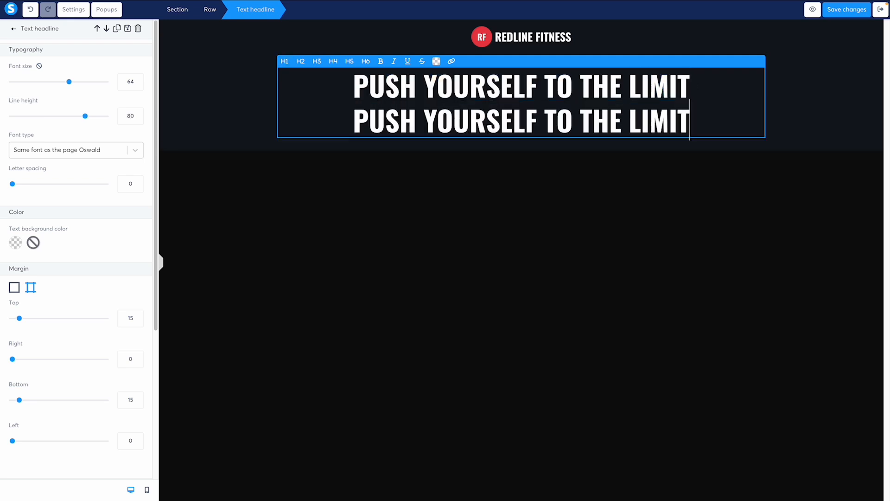
{"action": "left_click", "coordinate": [550, 194]}
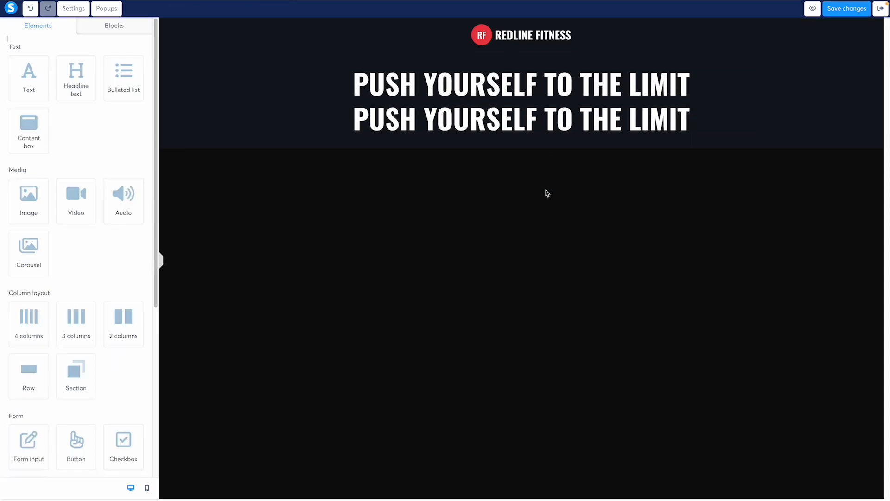
- Fine-tune the two-line headline's line spacing, settling on a line height of 72
{"action": "left_click", "coordinate": [513, 123]}
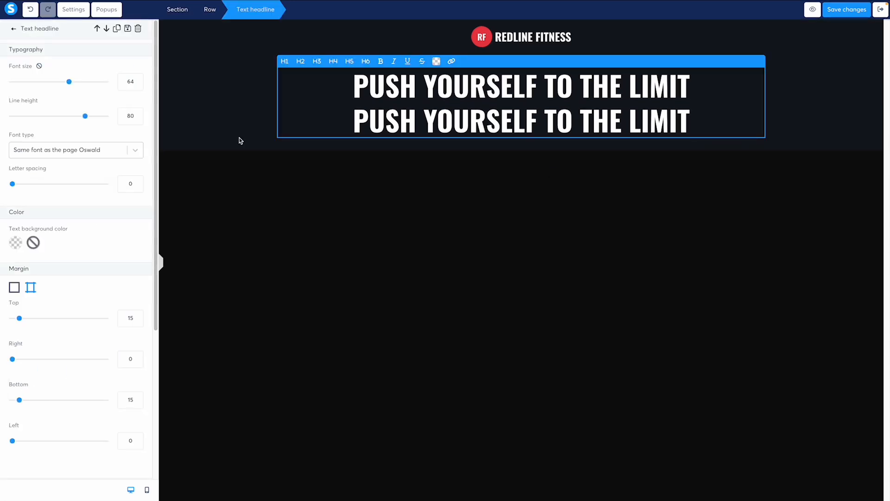
{"action": "left_click", "coordinate": [137, 119]}
{"action": "left_click", "coordinate": [138, 120]}
{"action": "left_click", "coordinate": [138, 119]}
{"action": "left_click", "coordinate": [138, 119]}
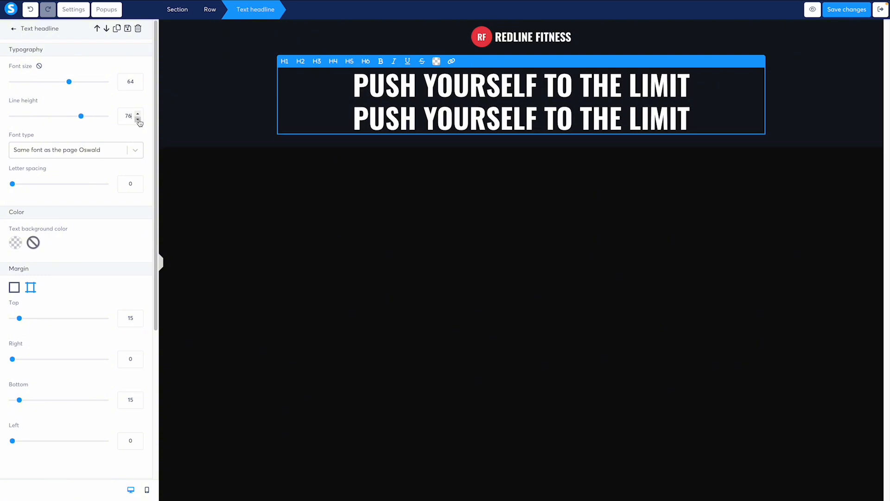
{"action": "left_click", "coordinate": [138, 119]}
{"action": "left_click", "coordinate": [138, 119]}
{"action": "left_click", "coordinate": [138, 119]}
{"action": "left_click", "coordinate": [137, 119]}
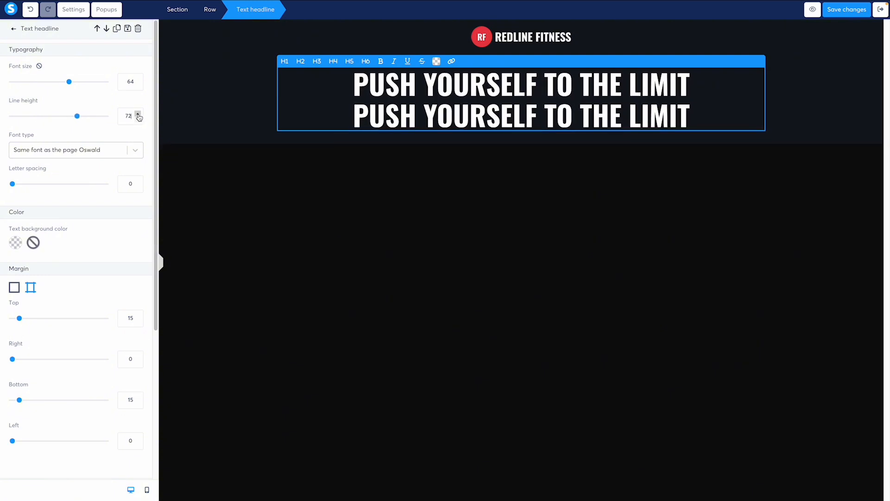
{"action": "left_click", "coordinate": [137, 120]}
{"action": "left_click", "coordinate": [138, 120]}
{"action": "left_click", "coordinate": [138, 120]}
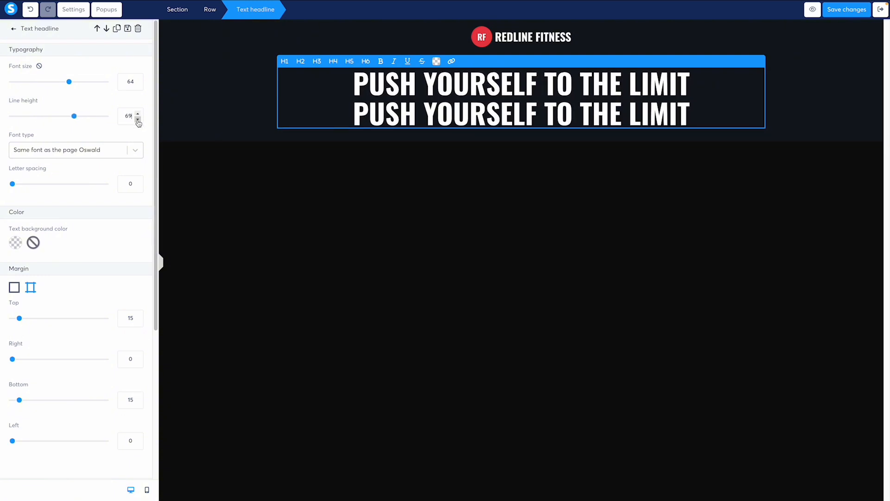
{"action": "left_click", "coordinate": [138, 120]}
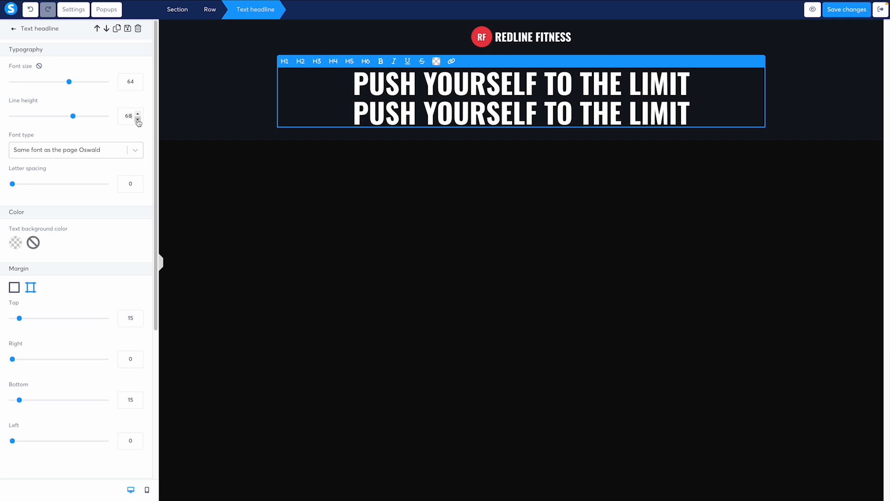
{"action": "left_click", "coordinate": [138, 114]}
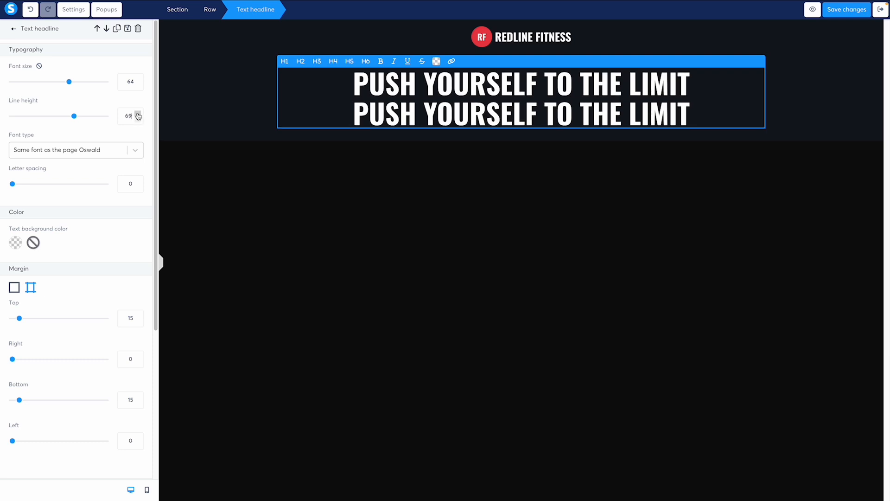
{"action": "left_click", "coordinate": [138, 120]}
{"action": "left_click", "coordinate": [138, 120]}
{"action": "left_click", "coordinate": [137, 120]}
{"action": "left_click", "coordinate": [137, 120]}
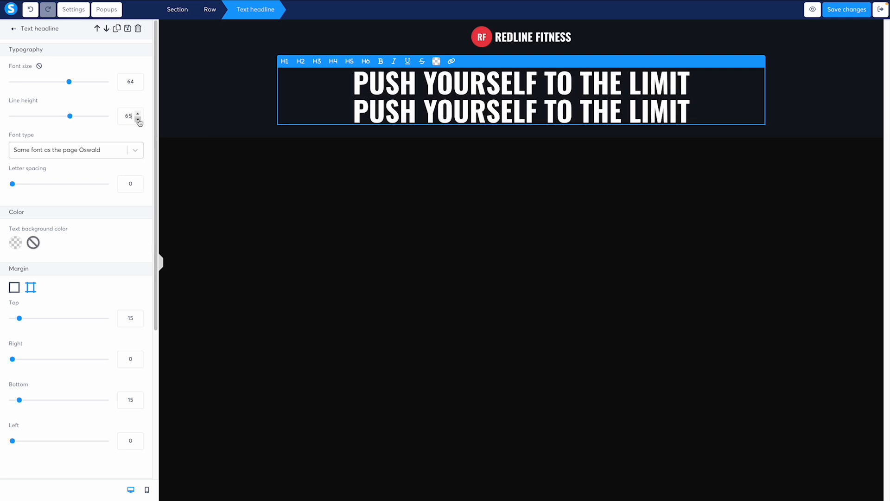
{"action": "left_click", "coordinate": [137, 120]}
{"action": "left_click", "coordinate": [138, 114]}
{"action": "left_click", "coordinate": [137, 114]}
{"action": "left_click", "coordinate": [138, 114]}
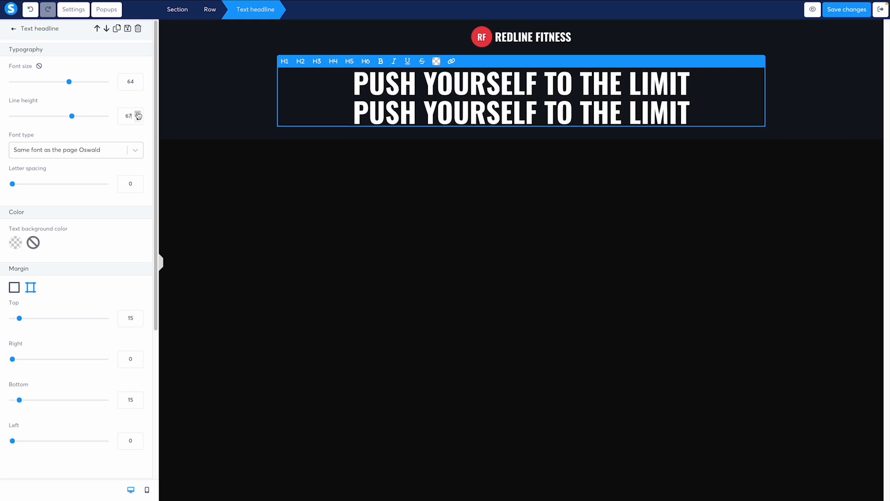
{"action": "left_click", "coordinate": [137, 114]}
{"action": "left_click", "coordinate": [138, 114]}
{"action": "left_click", "coordinate": [137, 114]}
{"action": "left_click", "coordinate": [138, 114]}
{"action": "left_click", "coordinate": [138, 114]}
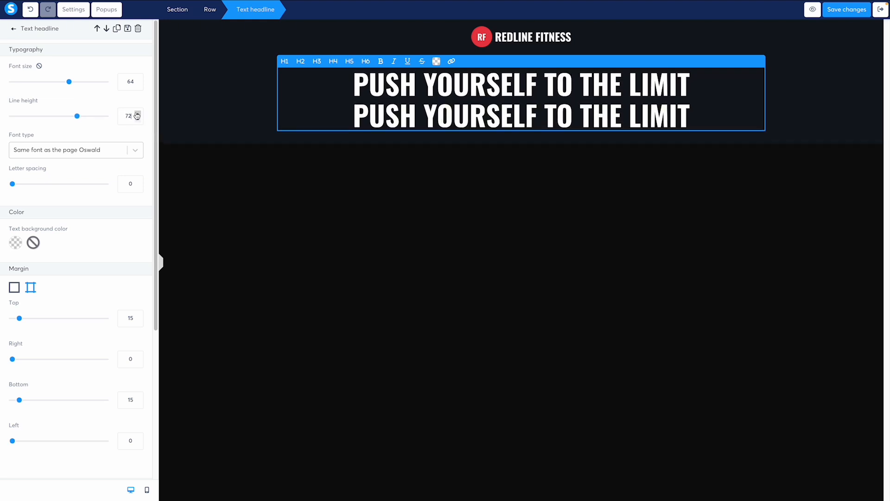
- Delete the duplicated second line so the headline reads "PUSH YOURSELF TO THE LIMIT" once
{"action": "left_click", "coordinate": [452, 150]}
{"action": "left_click", "coordinate": [360, 121]}
{"action": "left_click_drag", "start_coordinate": [351, 114], "coordinate": [697, 110]}
{"action": "key", "text": "BackSpace"}
{"action": "key", "text": "BackSpace"}
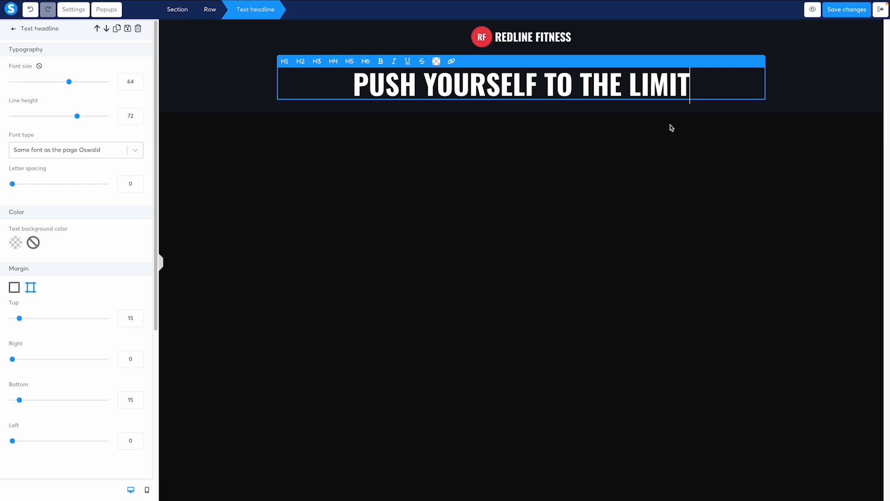
{"action": "left_click", "coordinate": [389, 188]}
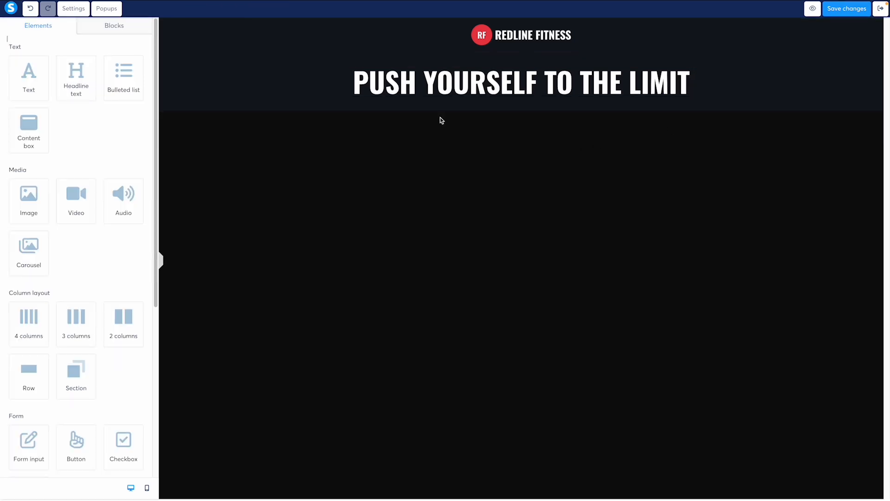
- Select the word LIMIT in the page headline and look up the hex code of the Accent colour style in the Figma headline
{"action": "left_click", "coordinate": [524, 91]}
{"action": "double_click", "coordinate": [658, 82]}
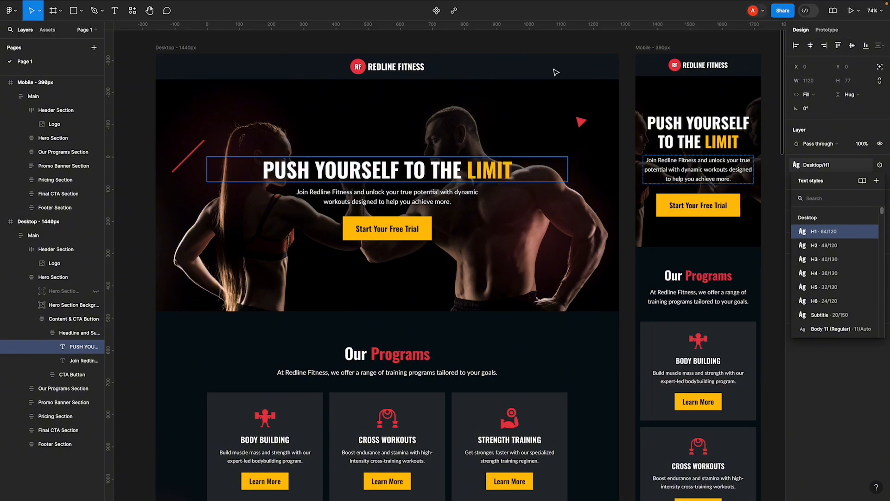
{"action": "double_click", "coordinate": [484, 162]}
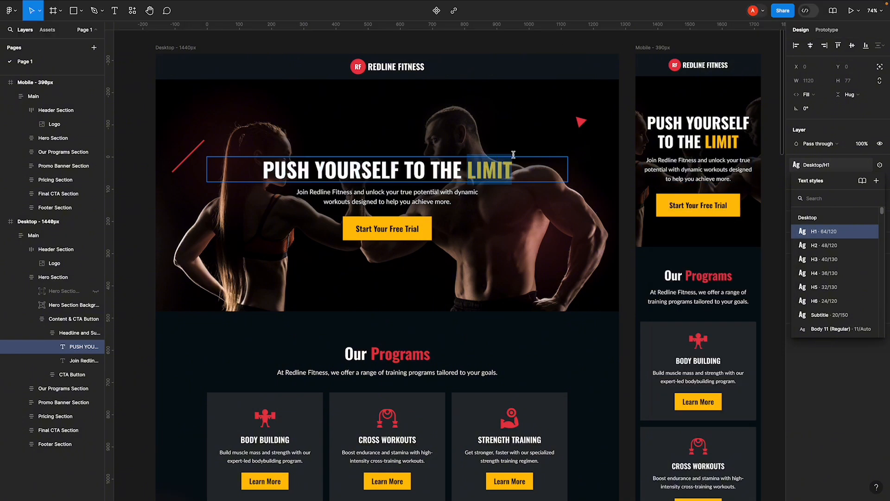
{"action": "left_click", "coordinate": [771, 130]}
{"action": "left_click", "coordinate": [777, 189]}
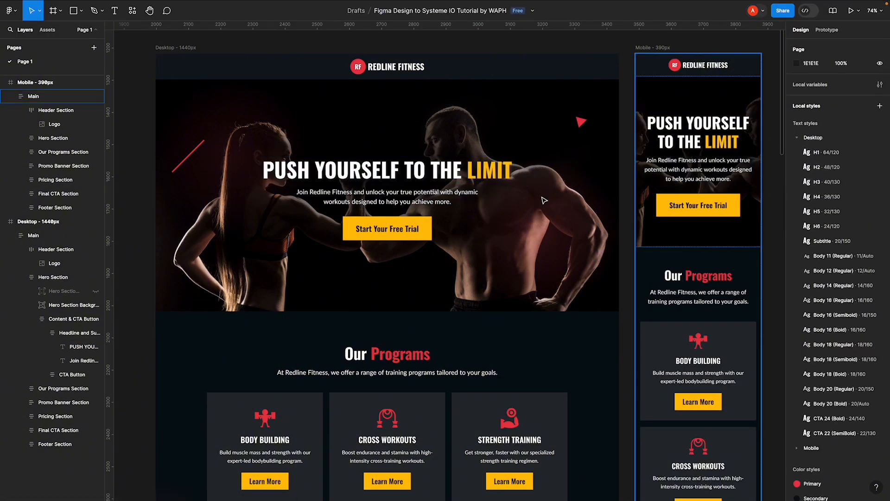
{"action": "left_click", "coordinate": [489, 174]}
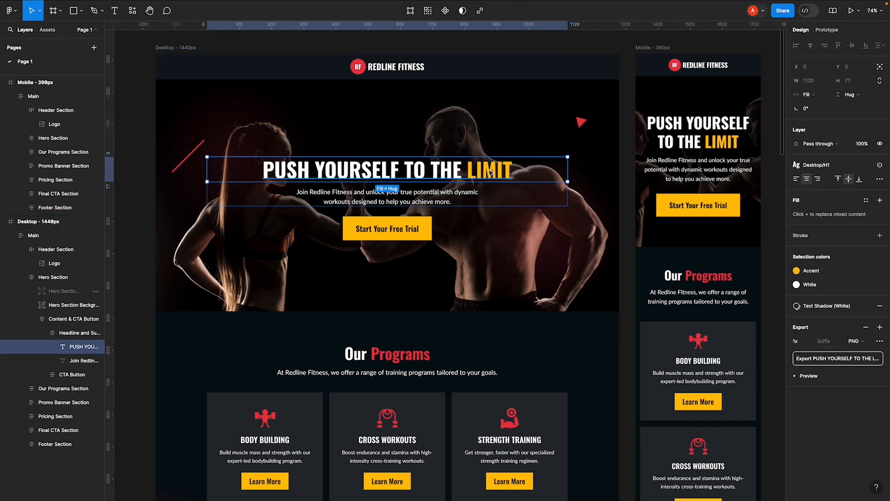
{"action": "key", "text": "Return"}
{"action": "left_click", "coordinate": [808, 273]}
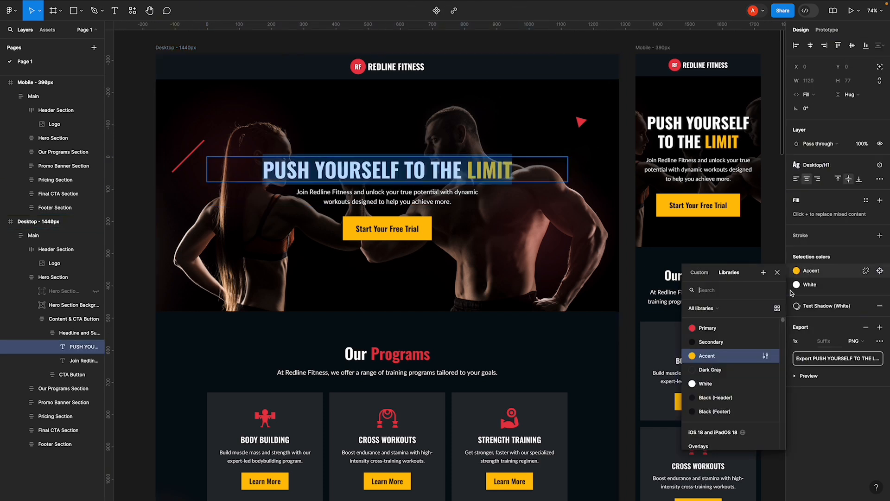
{"action": "left_click", "coordinate": [767, 355]}
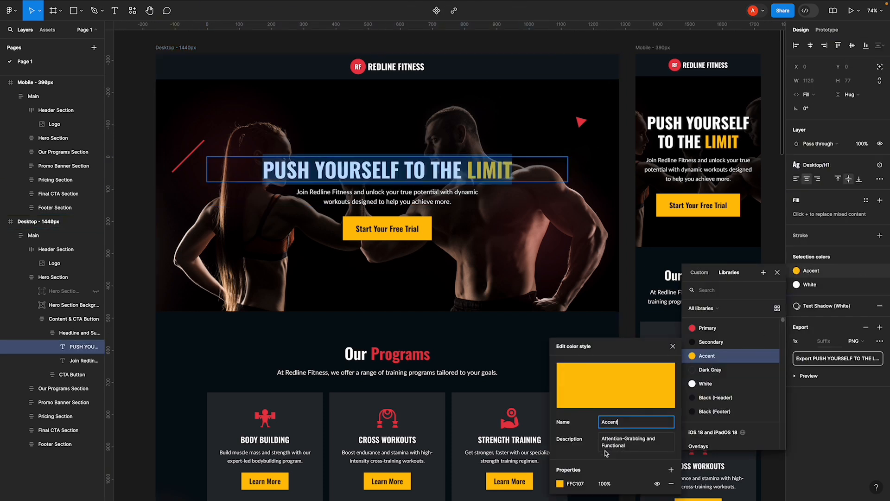
{"action": "left_click", "coordinate": [577, 483]}
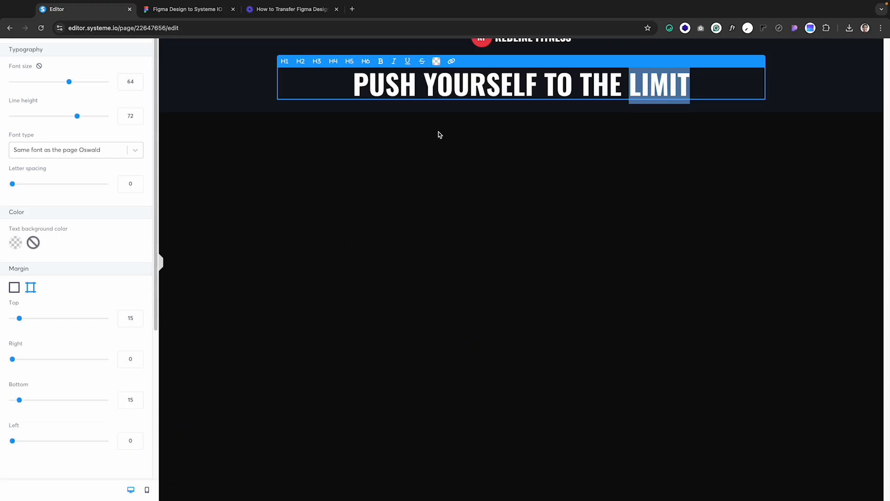
- Try to apply the Accent colour's hex code to the word LIMIT in the page headline
{"action": "left_click", "coordinate": [436, 61]}
{"action": "double_click", "coordinate": [446, 158]}
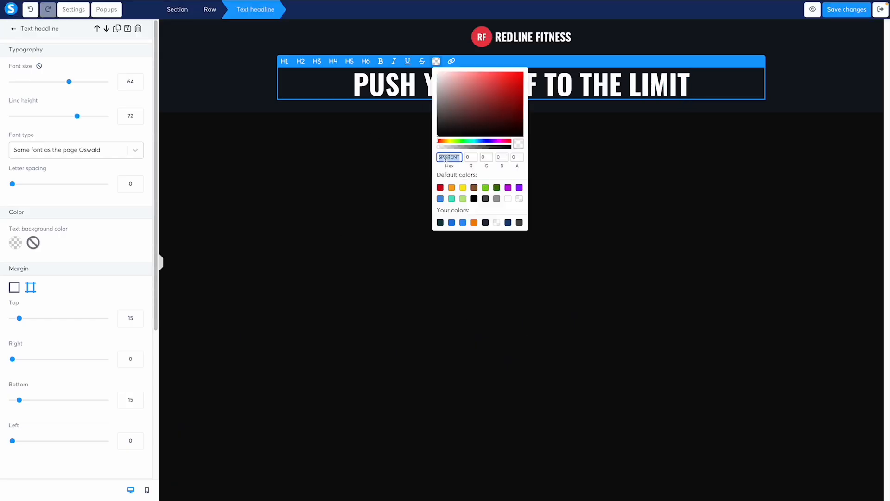
{"action": "key", "text": "super+v"}
{"action": "left_click", "coordinate": [644, 145]}
{"action": "double_click", "coordinate": [664, 90]}
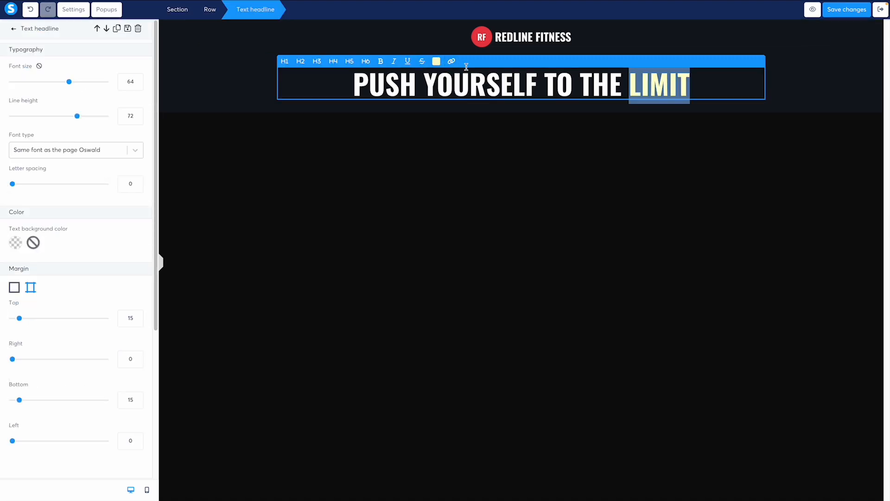
{"action": "left_click", "coordinate": [436, 60]}
{"action": "double_click", "coordinate": [446, 157]}
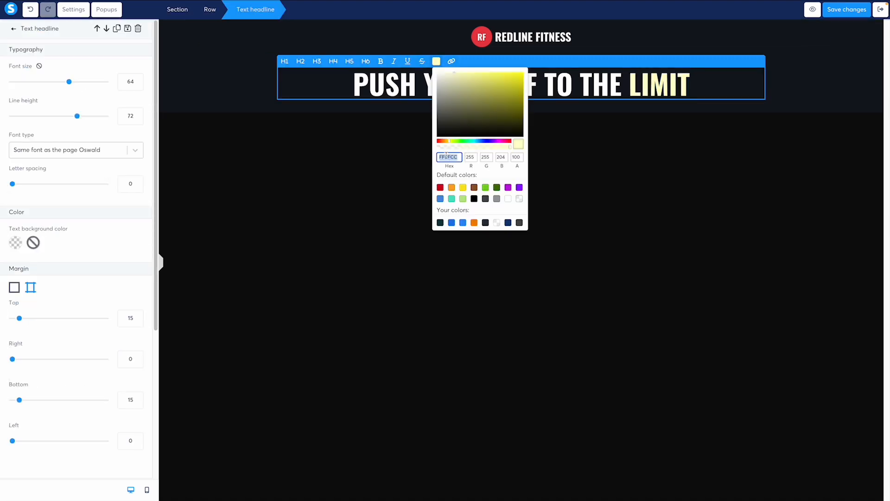
{"action": "type", "text": "FFC107"}
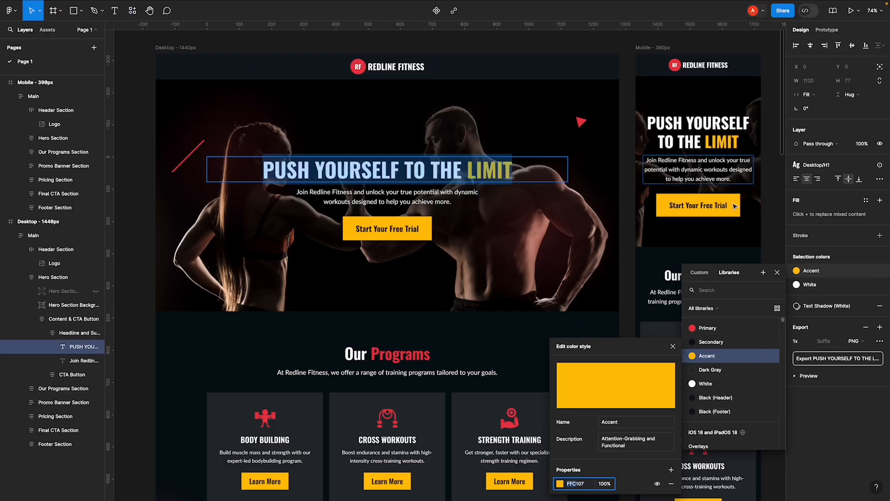
- Recheck the Accent colour style in Figma and set the text colour of the word LIMIT to FFC107
{"action": "left_click", "coordinate": [766, 356]}
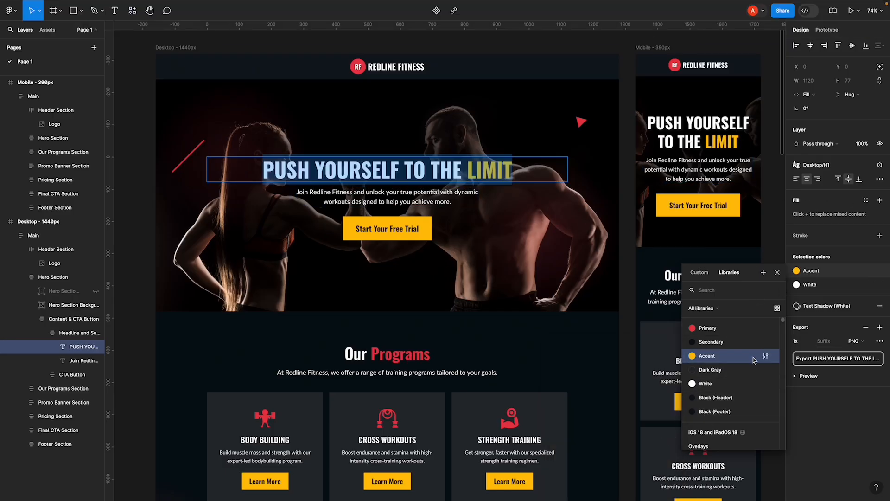
{"action": "left_click", "coordinate": [766, 356]}
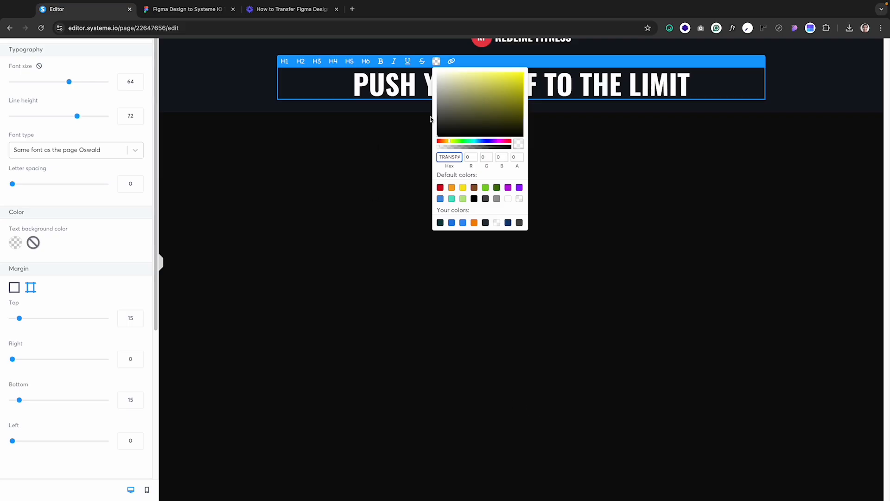
{"action": "left_click", "coordinate": [443, 157]}
{"action": "type", "text": "FFC107"}
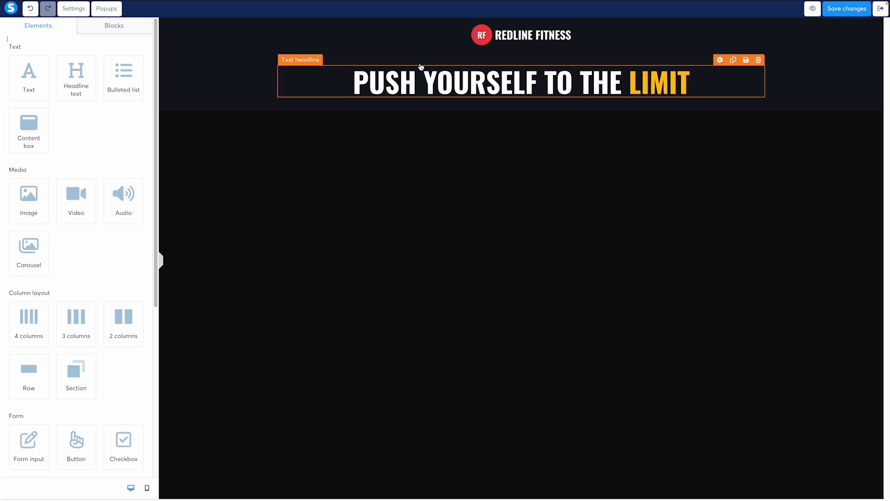
- Measure the spacing around the Figma hero headline, and set the page headline's top margin to 0 and bottom margin to 16
{"action": "left_click", "coordinate": [570, 91]}
{"action": "left_click", "coordinate": [566, 153]}
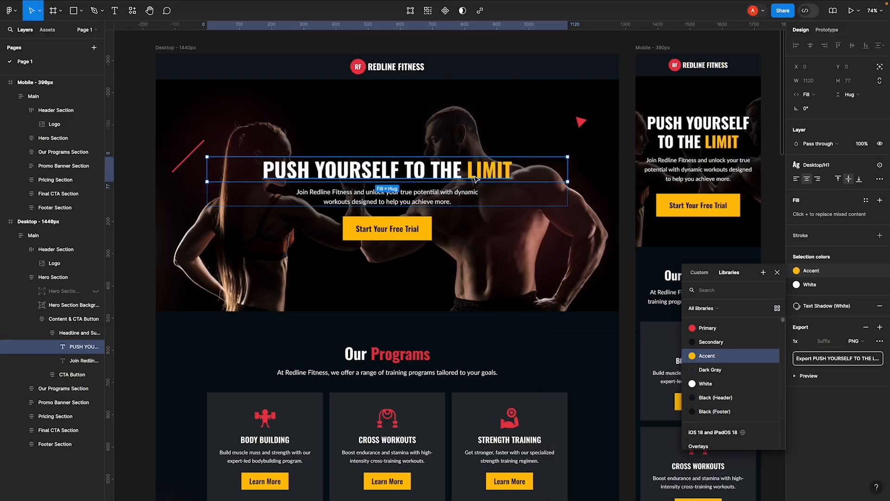
{"action": "key", "text": "alt"}
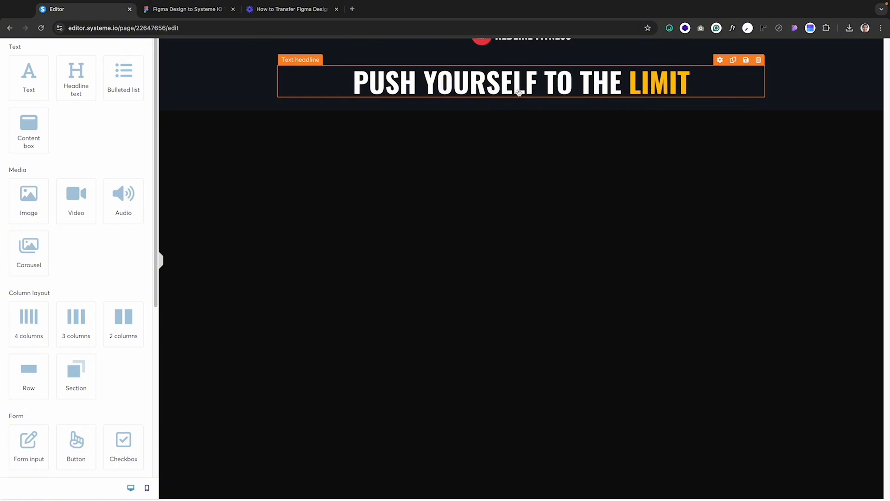
{"action": "left_click", "coordinate": [518, 93]}
{"action": "scroll", "coordinate": [96, 267], "scroll_direction": "down", "scroll_amount": 2}
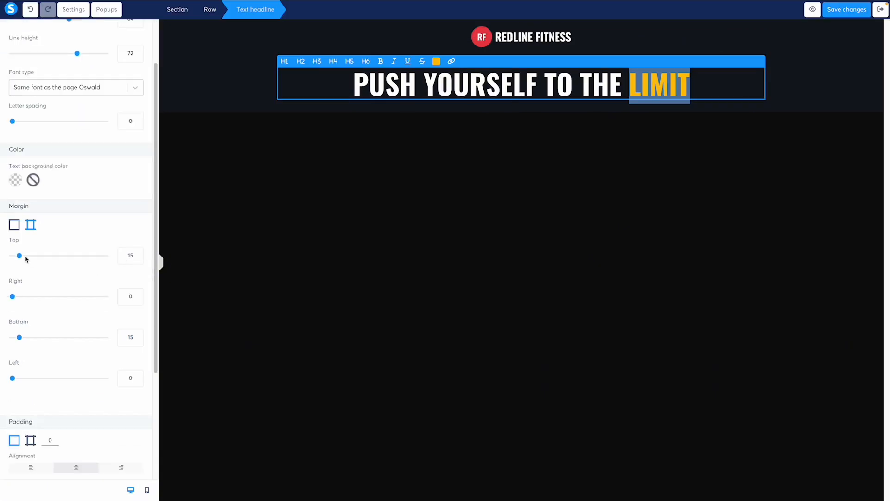
{"action": "left_click_drag", "start_coordinate": [19, 256], "coordinate": [2, 258]}
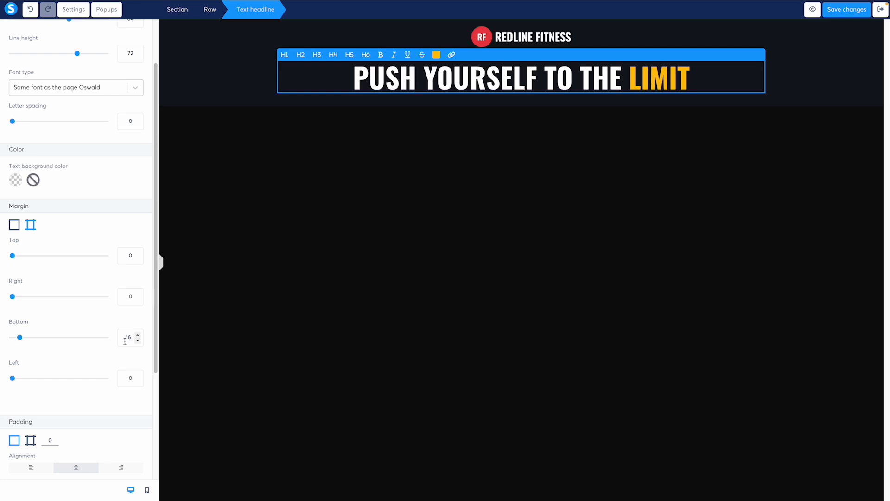
{"action": "left_click", "coordinate": [533, 145]}
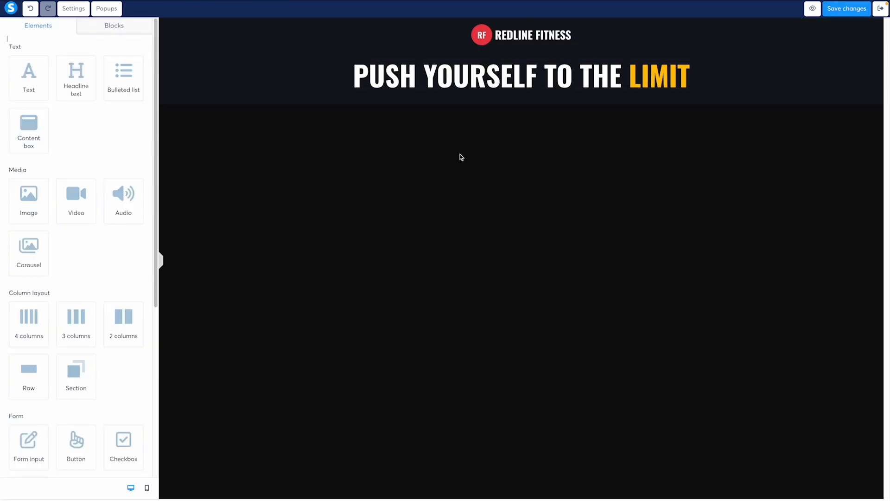
- Add a text element directly below the hero headline for the supporting paragraph
{"action": "left_click_drag", "start_coordinate": [15, 83], "coordinate": [500, 100]}
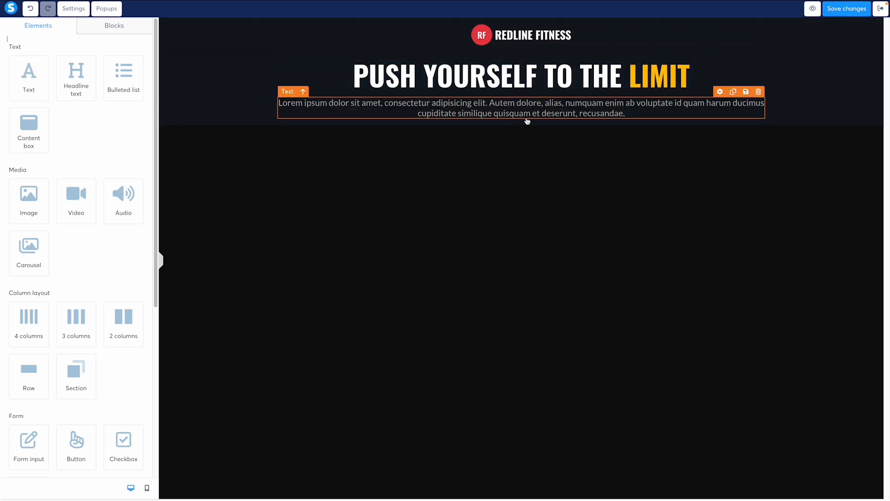
- Set the text colour of the placeholder paragraph below the hero headline to white
{"action": "left_click", "coordinate": [488, 119]}
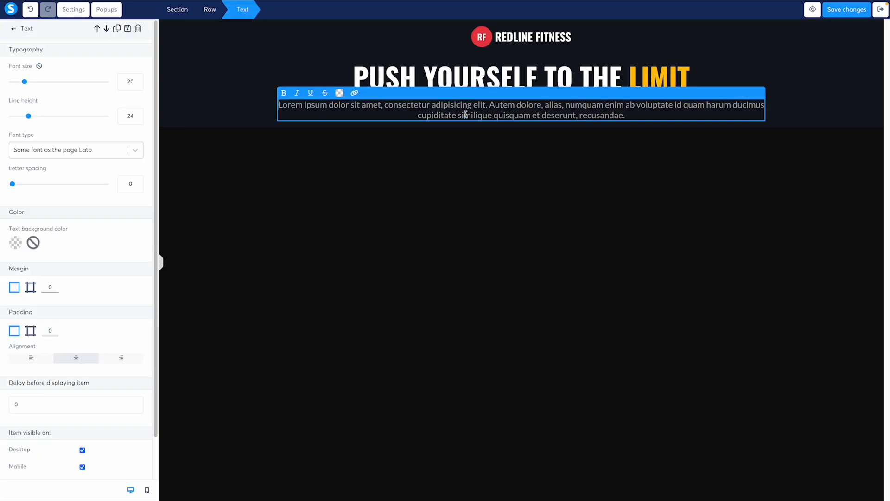
{"action": "left_click", "coordinate": [340, 93]}
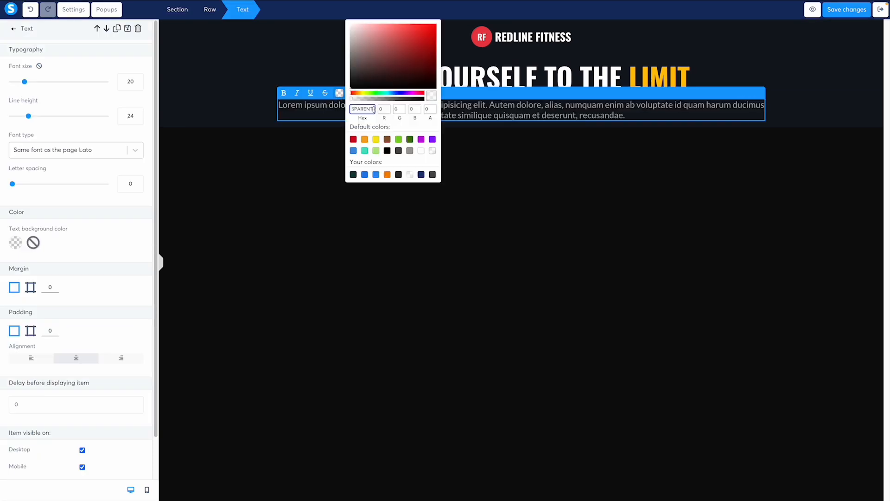
{"action": "left_click", "coordinate": [420, 150]}
{"action": "left_click", "coordinate": [480, 152]}
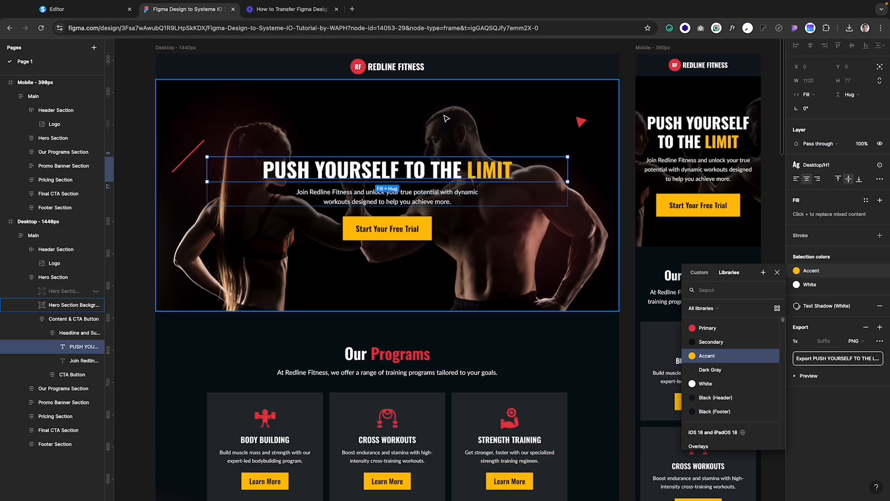
- Copy the supporting paragraph from the Figma desktop hero and replace the page's placeholder paragraph with it
{"action": "double_click", "coordinate": [344, 194]}
{"action": "key", "text": "ctrl+c"}
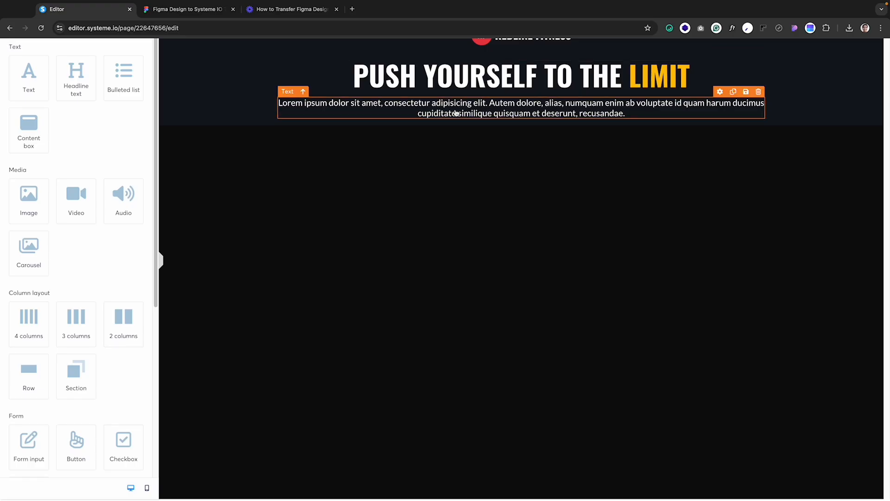
{"action": "triple_click", "coordinate": [455, 110]}
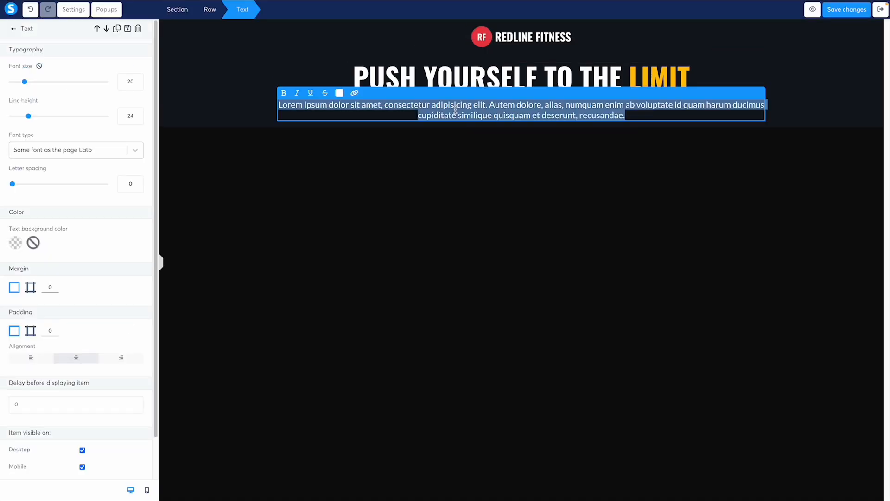
{"action": "key", "text": "ctrl+v"}
{"action": "left_click", "coordinate": [433, 105]}
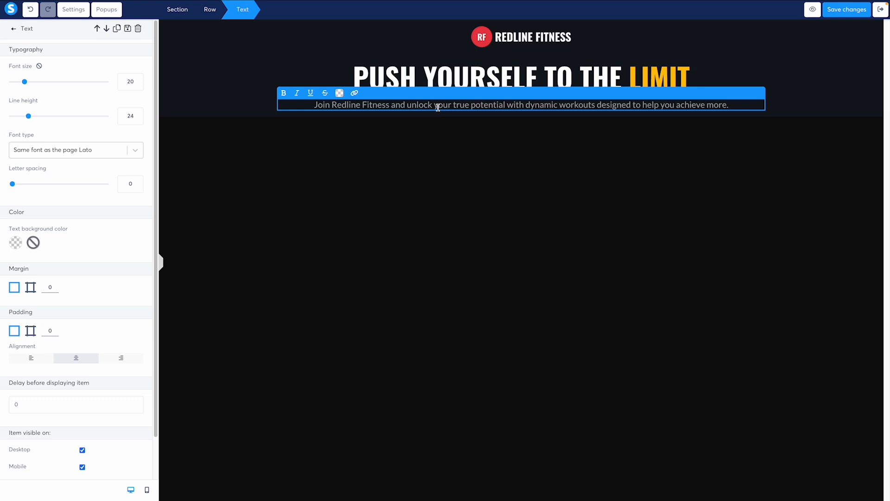
- Set the text colour of the pasted hero paragraph to white
{"action": "triple_click", "coordinate": [437, 106]}
{"action": "left_click", "coordinate": [339, 93]}
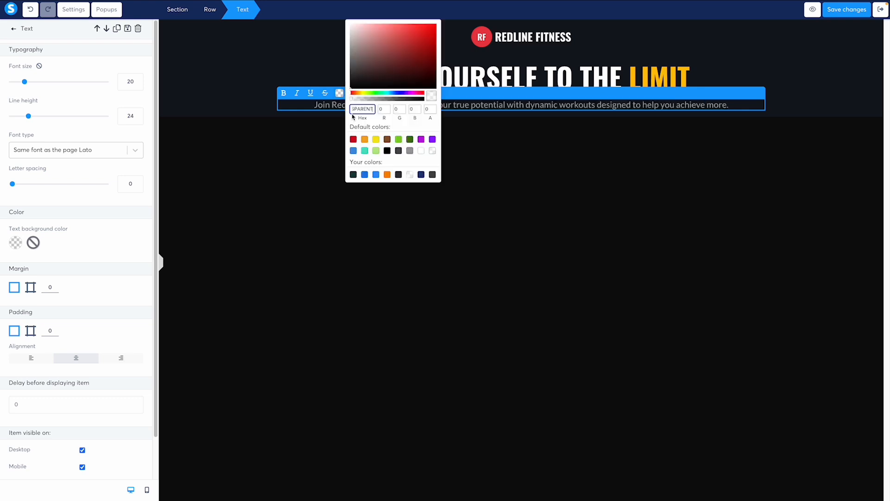
{"action": "left_click", "coordinate": [421, 152]}
{"action": "left_click", "coordinate": [543, 165]}
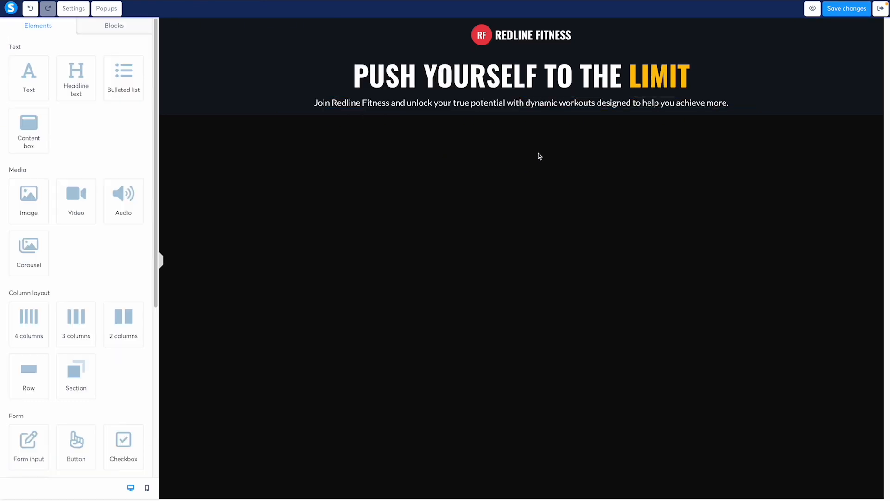
- Check the hero paragraph's text settings in Figma and insert a line break before "workouts" in the page paragraph
{"action": "key", "text": "ctrl+Tab"}
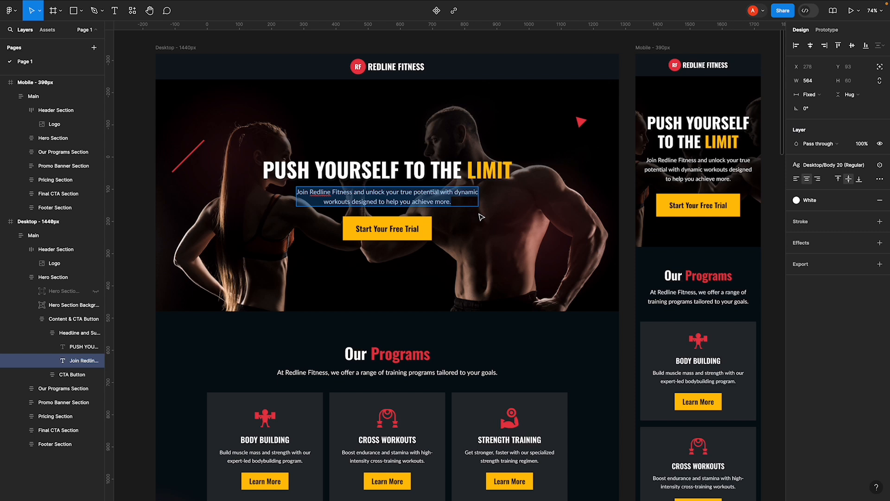
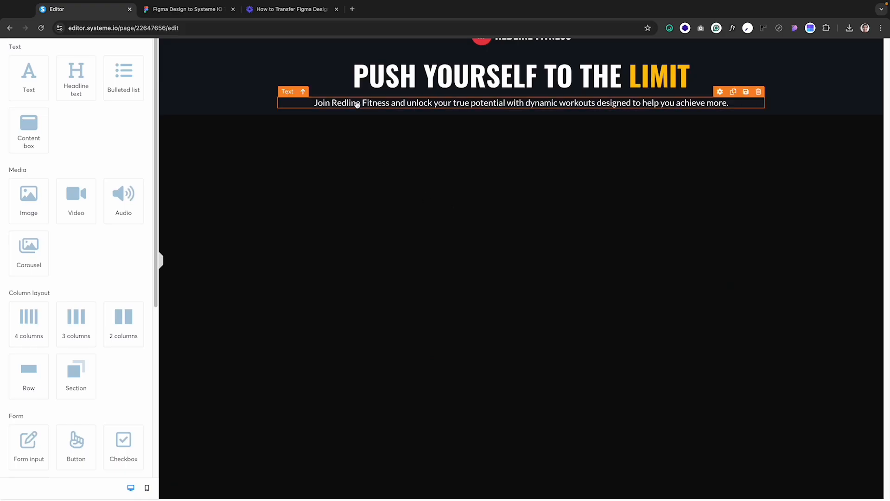
{"action": "left_click", "coordinate": [420, 103]}
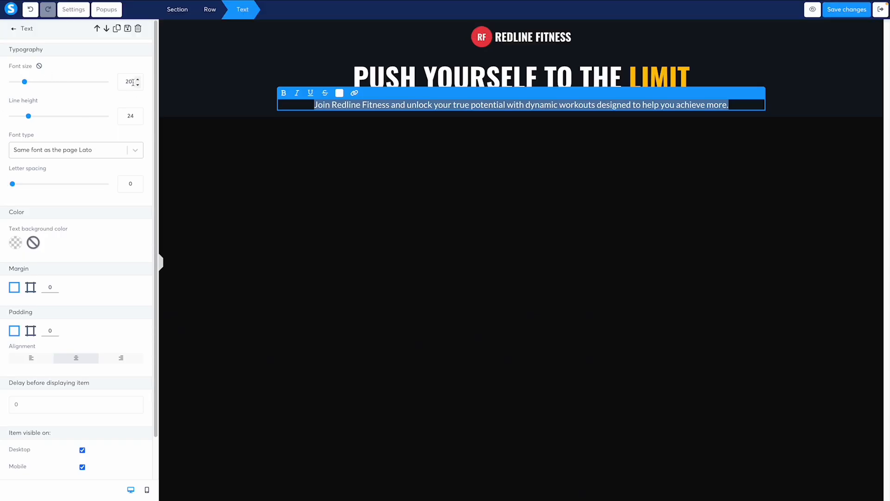
{"action": "left_click", "coordinate": [128, 82]}
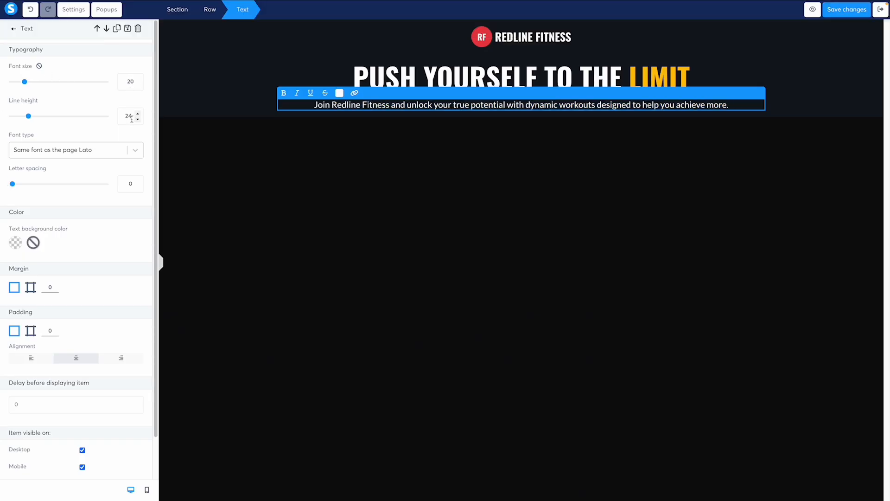
{"action": "left_click", "coordinate": [559, 104]}
{"action": "key", "text": "Return"}
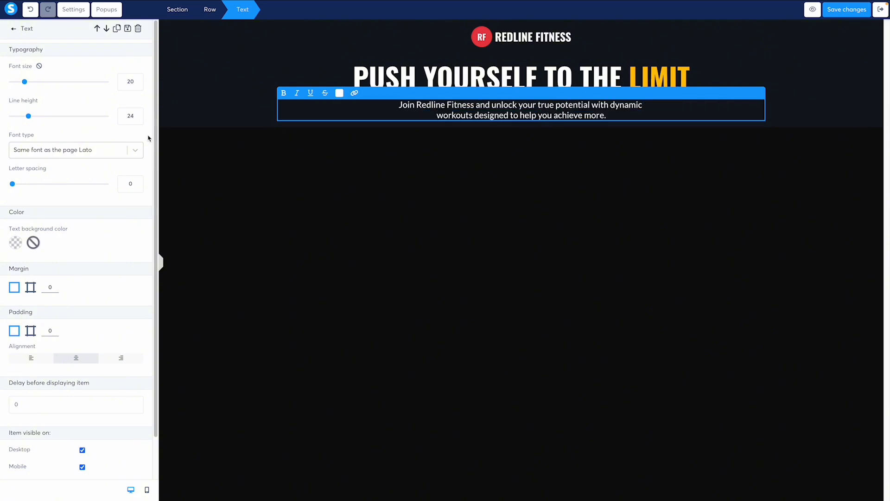
- Try line heights between 24 and 26 on the hero paragraph
{"action": "left_click", "coordinate": [138, 114]}
{"action": "left_click", "coordinate": [137, 115]}
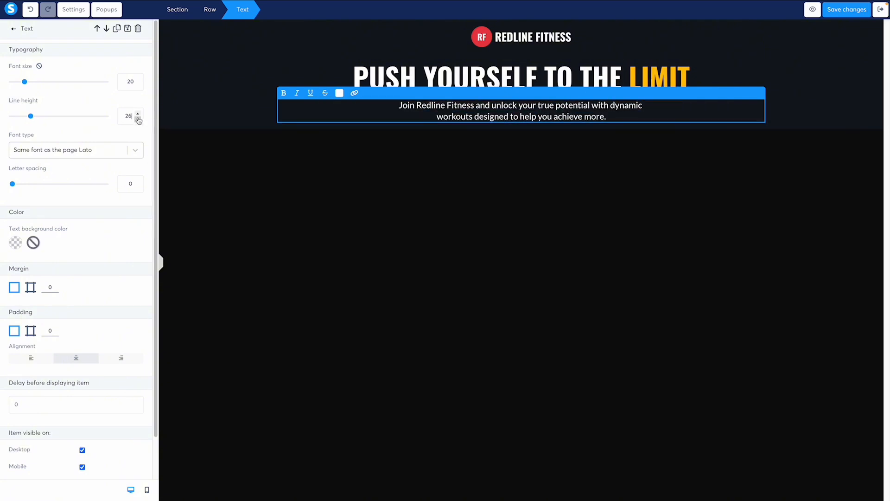
{"action": "left_click", "coordinate": [137, 119]}
{"action": "left_click", "coordinate": [137, 119]}
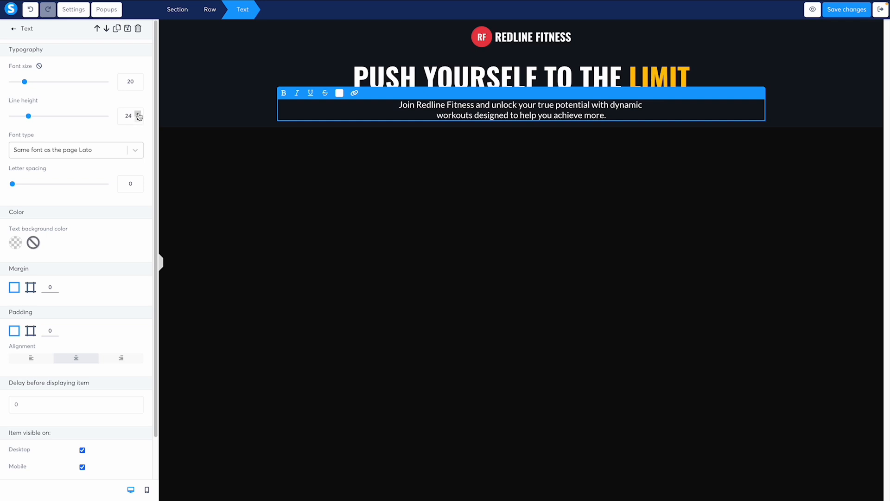
{"action": "left_click", "coordinate": [138, 114]}
{"action": "left_click", "coordinate": [138, 114]}
{"action": "left_click", "coordinate": [138, 114]}
{"action": "left_click", "coordinate": [138, 119]}
{"action": "left_click", "coordinate": [138, 119]}
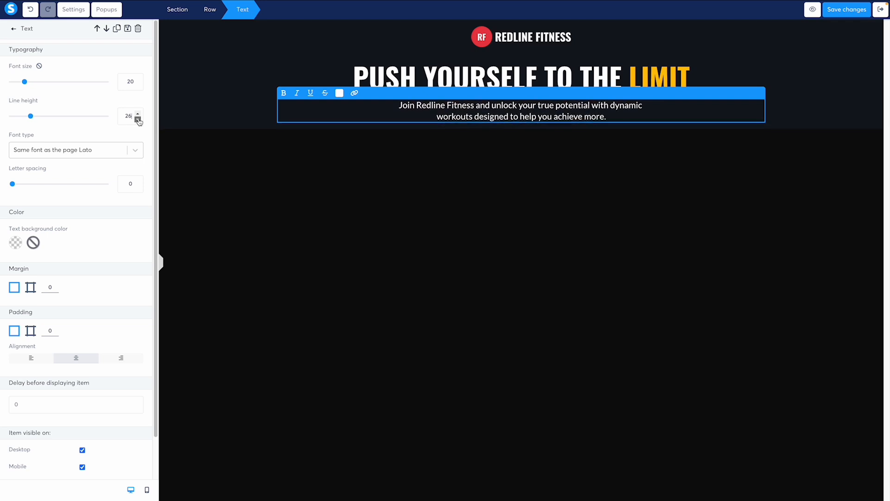
{"action": "left_click", "coordinate": [138, 119]}
{"action": "left_click", "coordinate": [138, 119]}
{"action": "left_click", "coordinate": [138, 114]}
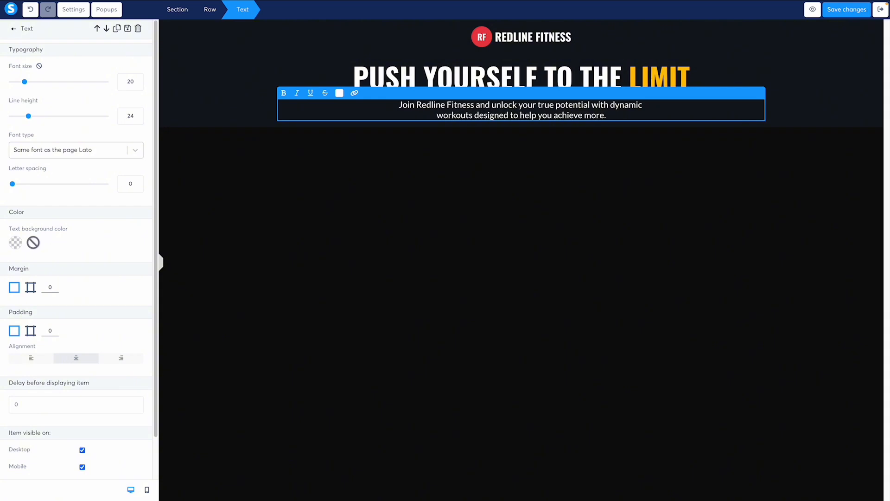
- Compare line heights up to 30 on the hero paragraph and set its line height to 25
{"action": "left_click", "coordinate": [137, 115]}
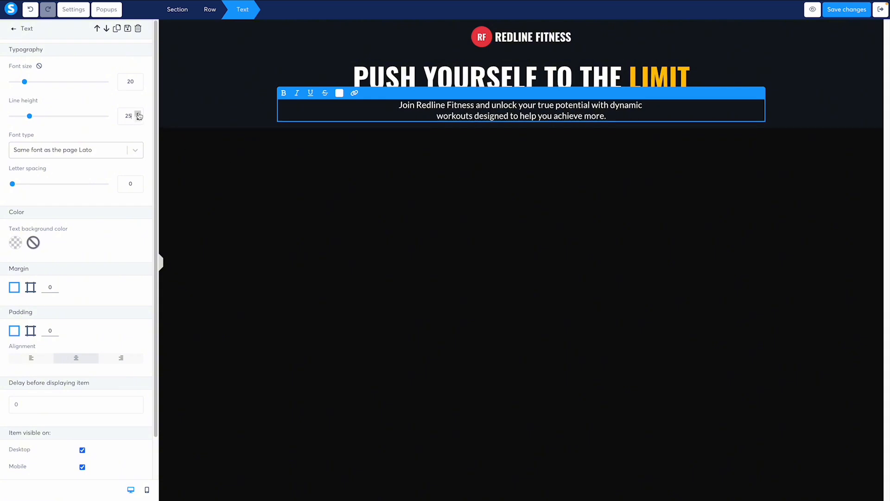
{"action": "left_click", "coordinate": [138, 113]}
{"action": "left_click", "coordinate": [138, 113]}
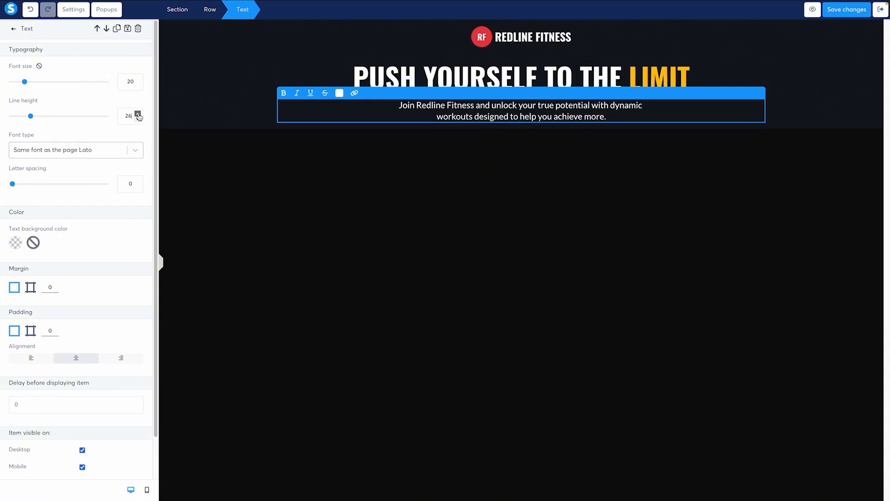
{"action": "left_click", "coordinate": [138, 114]}
{"action": "left_click", "coordinate": [137, 114]}
{"action": "left_click", "coordinate": [138, 114]}
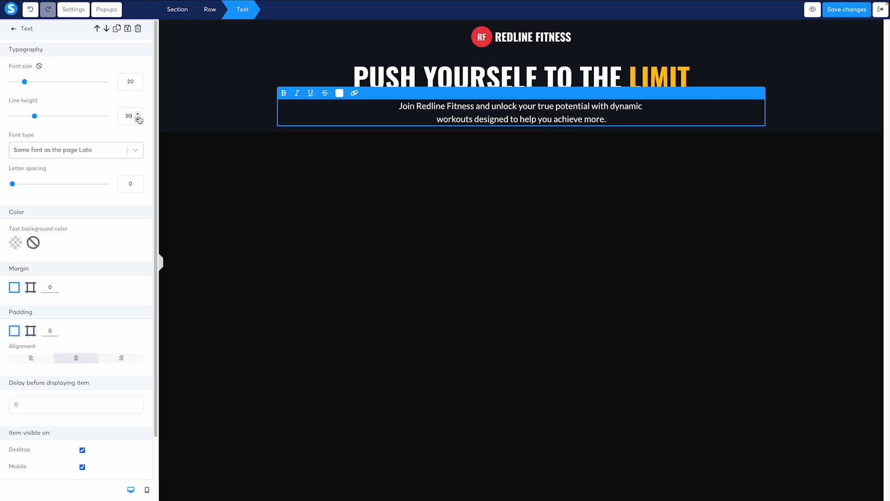
{"action": "left_click", "coordinate": [137, 119]}
{"action": "left_click", "coordinate": [137, 119]}
{"action": "left_click", "coordinate": [138, 119]}
{"action": "left_click", "coordinate": [138, 119]}
{"action": "left_click", "coordinate": [137, 120]}
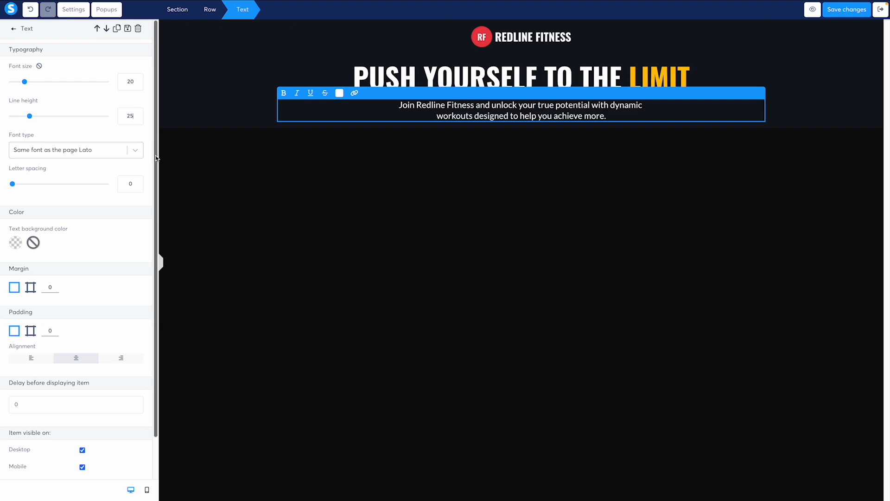
- Set the hero paragraph's font to the Google font Lato in the Regular style
{"action": "left_click", "coordinate": [79, 153]}
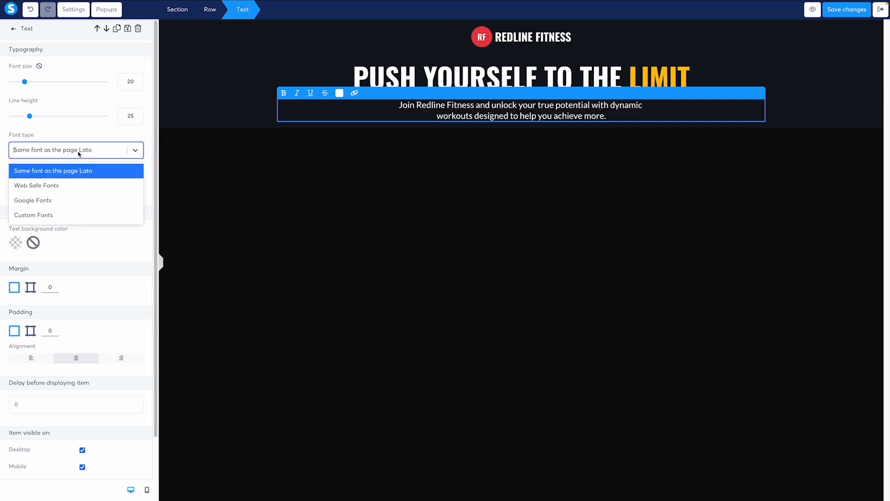
{"action": "left_click", "coordinate": [65, 200]}
{"action": "left_click", "coordinate": [58, 178]}
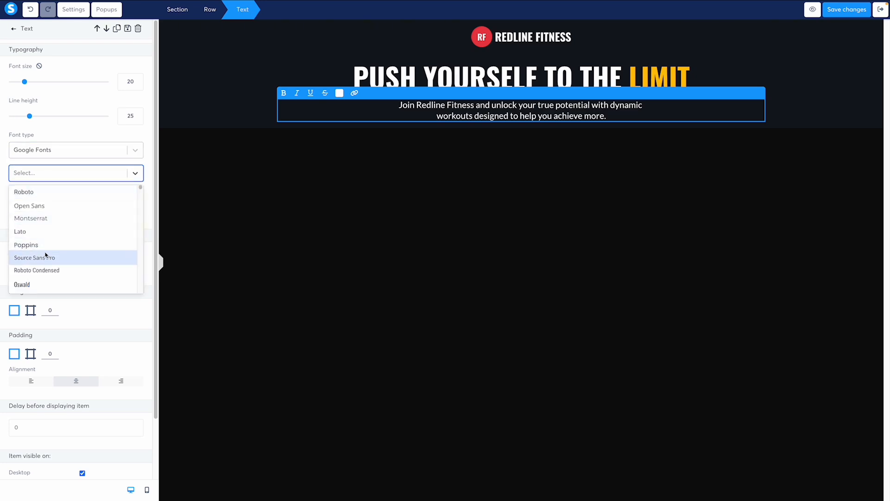
{"action": "left_click", "coordinate": [72, 230]}
{"action": "left_click", "coordinate": [56, 207]}
{"action": "left_click", "coordinate": [58, 208]}
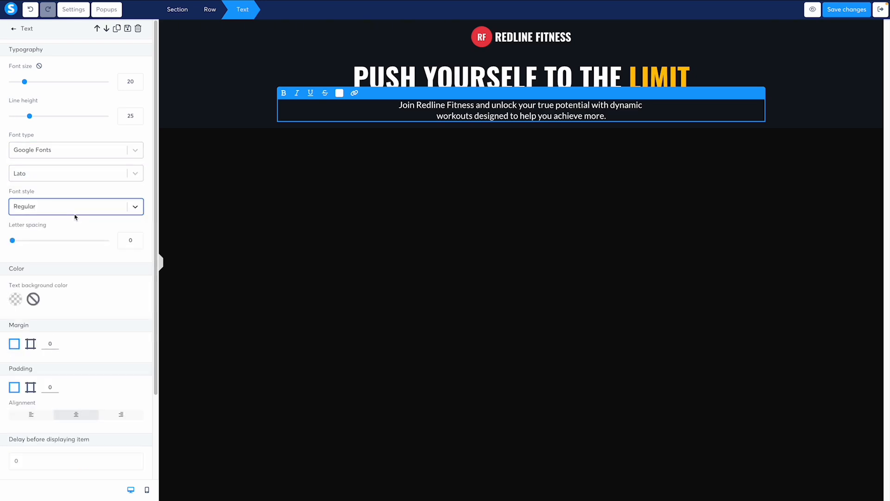
- Measure the gap between the paragraph and the button in Figma, and set the page paragraph's bottom margin to 32
{"action": "scroll", "coordinate": [87, 280], "scroll_direction": "down", "scroll_amount": 3}
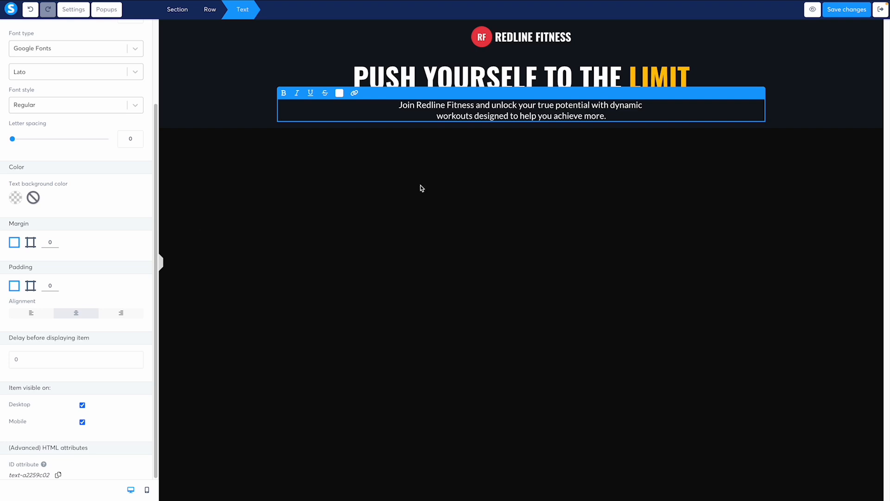
{"action": "key", "text": "alt+Tab"}
{"action": "key", "text": "Escape"}
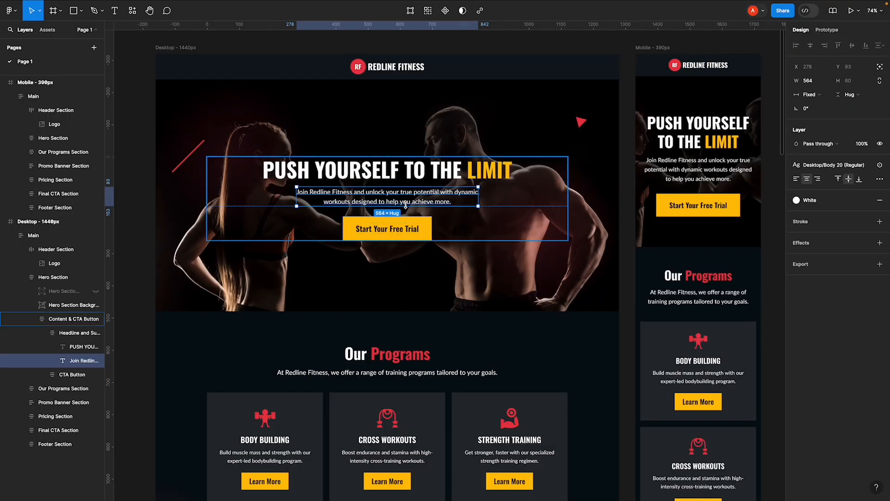
{"action": "key", "text": "alt"}
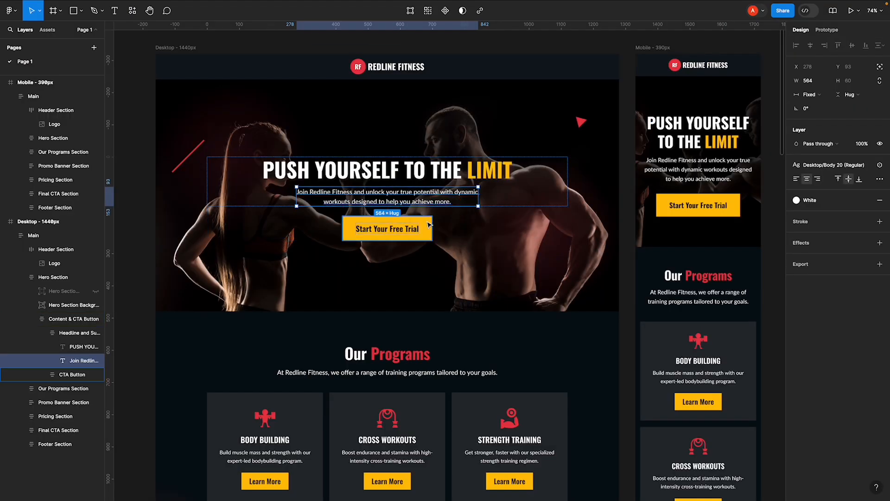
{"action": "key", "text": "alt+Tab"}
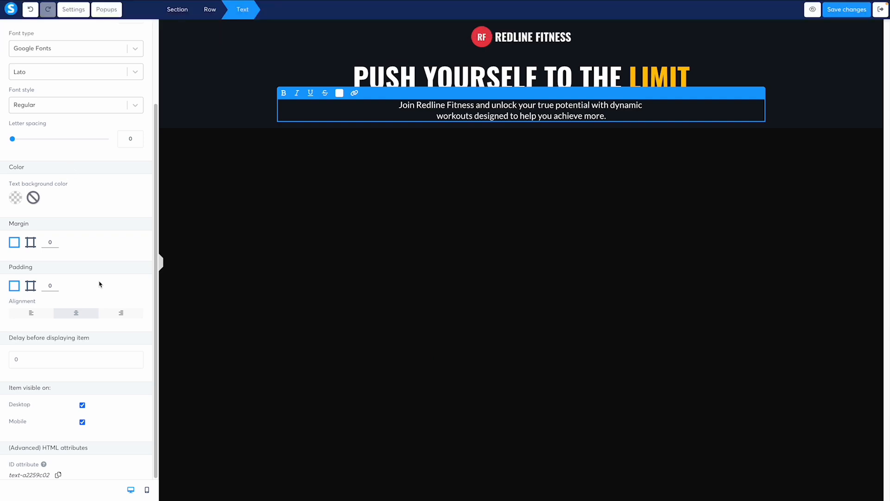
{"action": "left_click", "coordinate": [30, 242]}
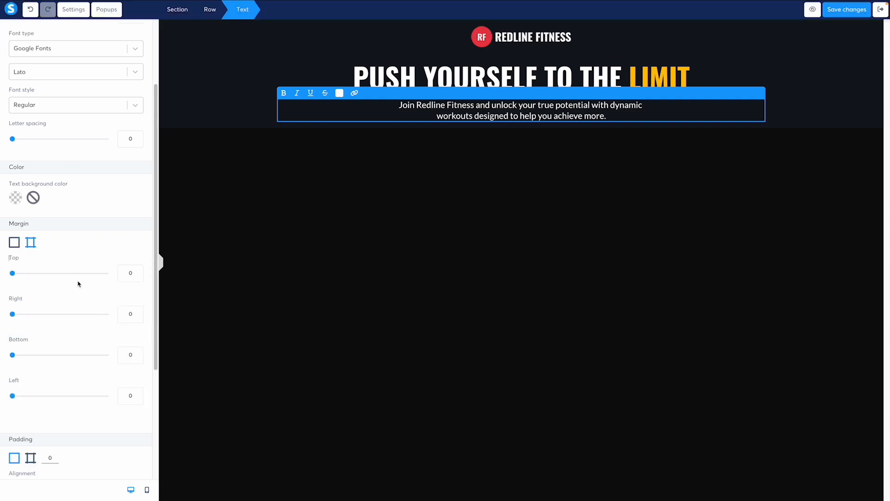
{"action": "double_click", "coordinate": [126, 355]}
{"action": "type", "text": "32"}
{"action": "left_click", "coordinate": [374, 200]}
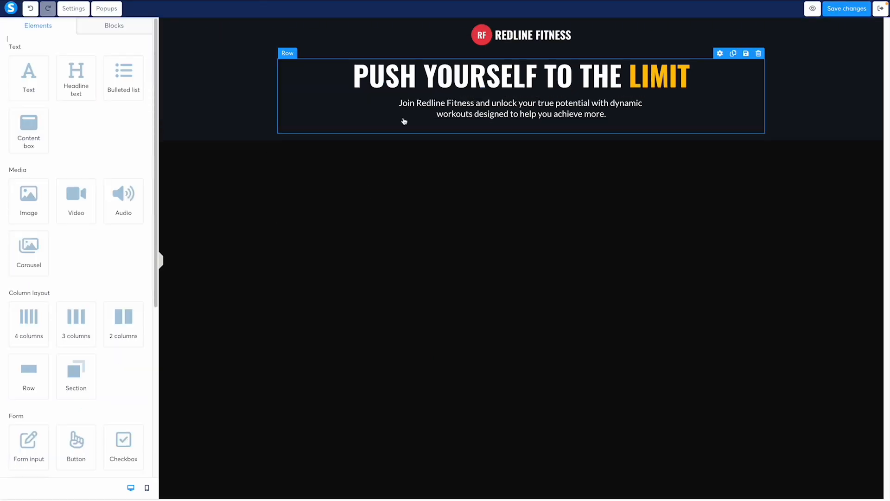
- Remove the line break before "workouts" so the hero paragraph runs on one line
{"action": "left_click", "coordinate": [455, 114]}
{"action": "key", "text": "BackSpace"}
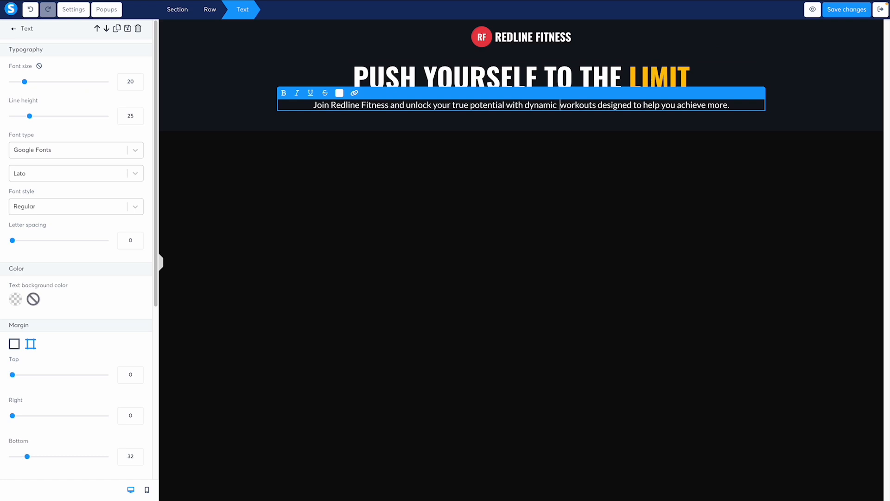
{"action": "key", "text": "BackSpace"}
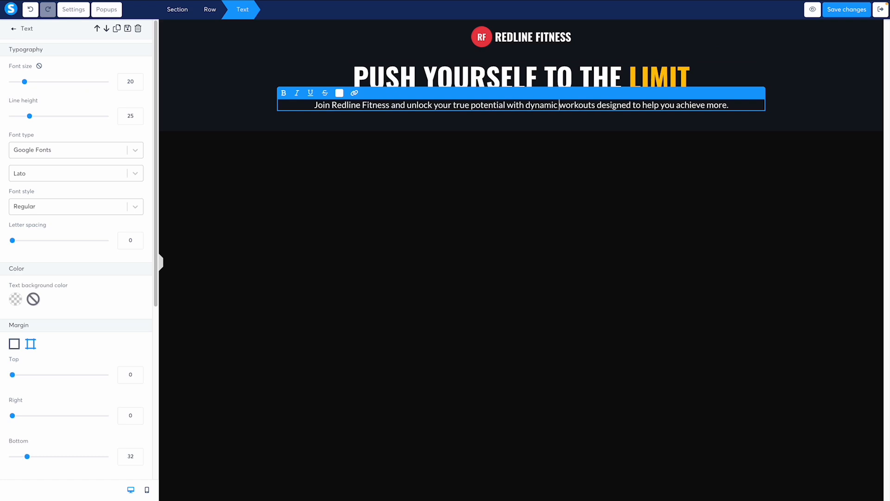
{"action": "left_click", "coordinate": [508, 173]}
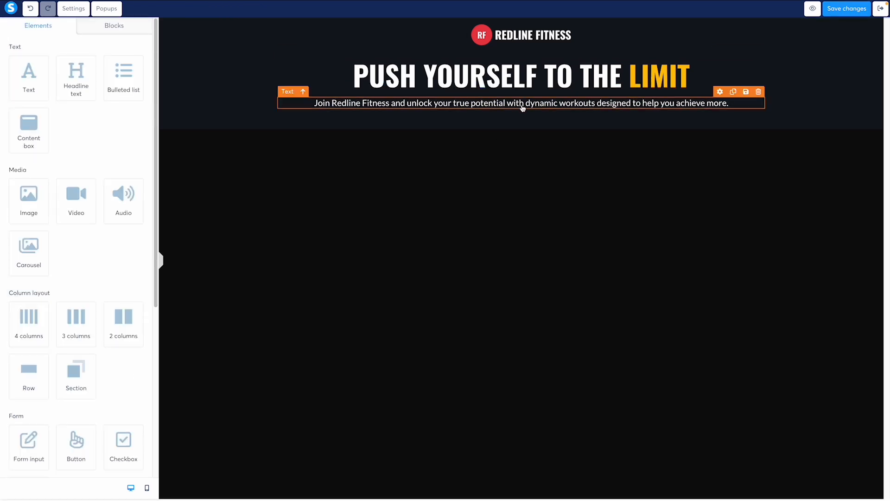
- Switch the hero paragraph to separate padding per side and set its right and left padding to 64
{"action": "left_click", "coordinate": [521, 105]}
{"action": "scroll", "coordinate": [123, 276], "scroll_direction": "down", "scroll_amount": 1}
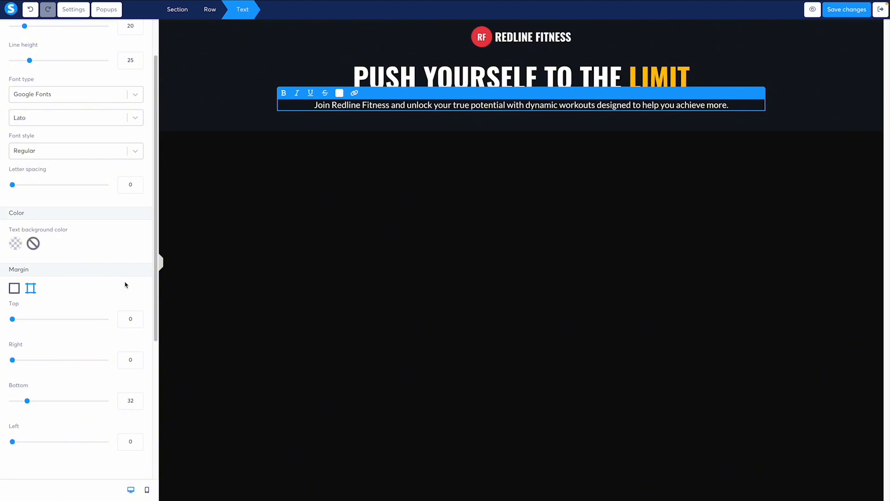
{"action": "scroll", "coordinate": [121, 283], "scroll_direction": "down", "scroll_amount": 2}
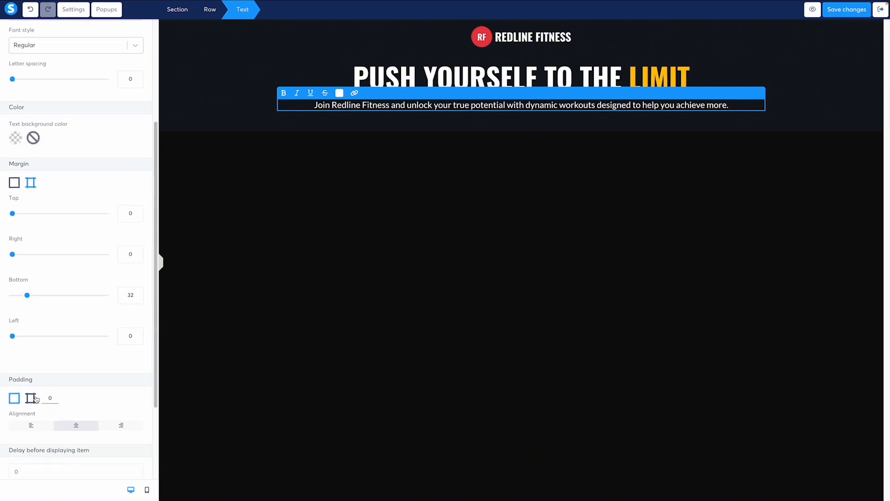
{"action": "left_click", "coordinate": [30, 409]}
{"action": "scroll", "coordinate": [78, 341], "scroll_direction": "down", "scroll_amount": 2}
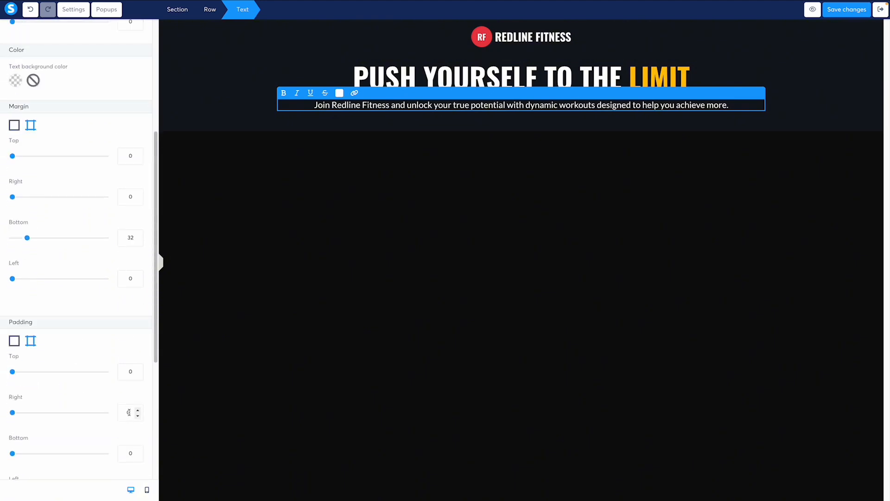
{"action": "type", "text": "64"}
{"action": "scroll", "coordinate": [103, 388], "scroll_direction": "down", "scroll_amount": 2}
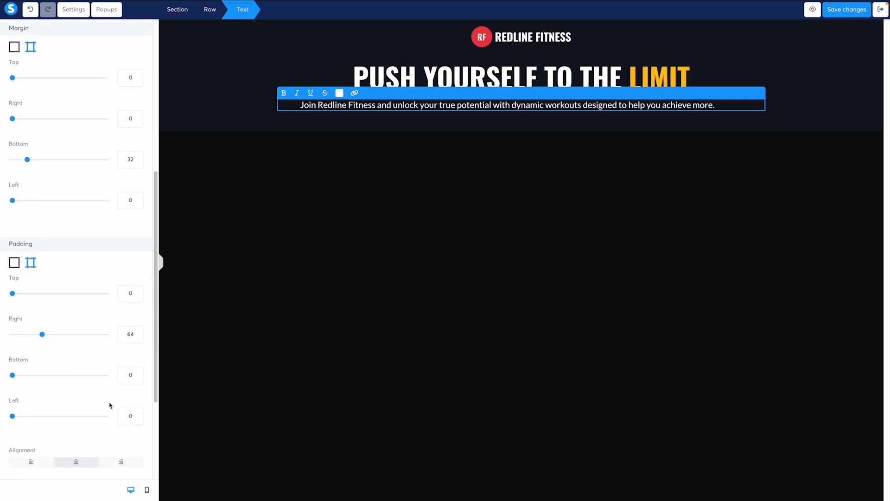
{"action": "left_click", "coordinate": [128, 416]}
{"action": "type", "text": "64"}
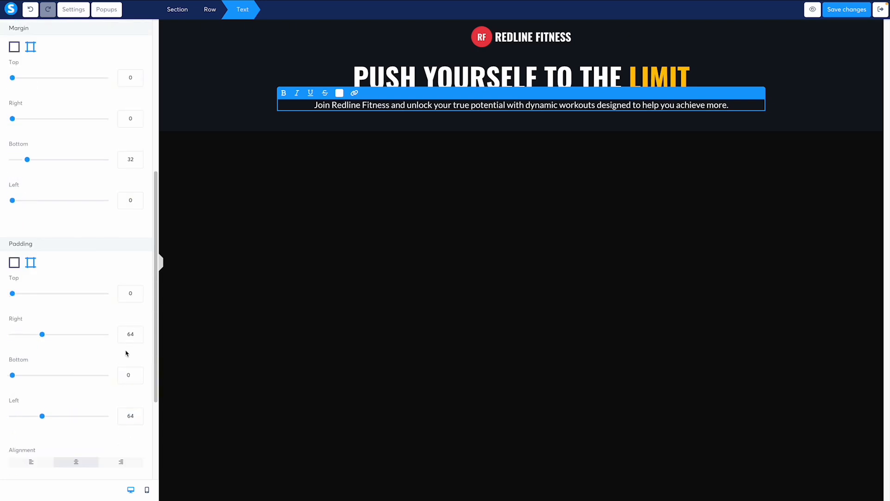
- Try 128 as the right and left padding of the hero paragraph
{"action": "double_click", "coordinate": [128, 334]}
{"action": "type", "text": "128"}
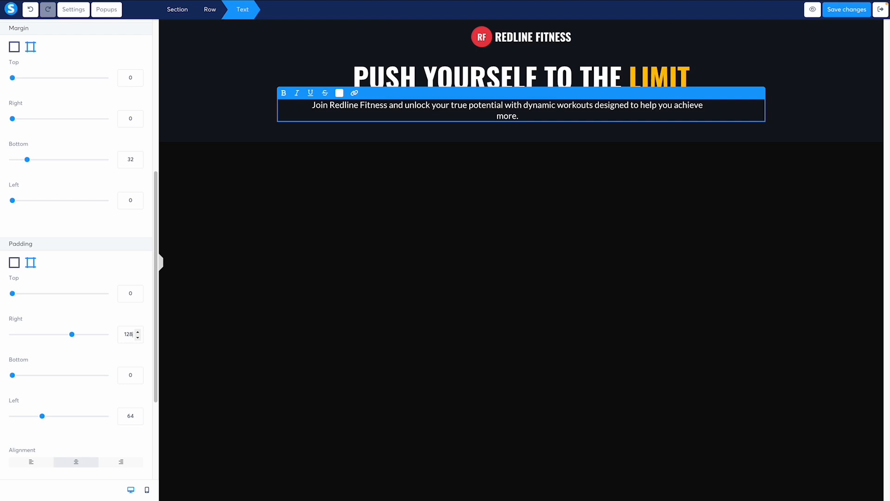
{"action": "double_click", "coordinate": [128, 415]}
{"action": "type", "text": "128"}
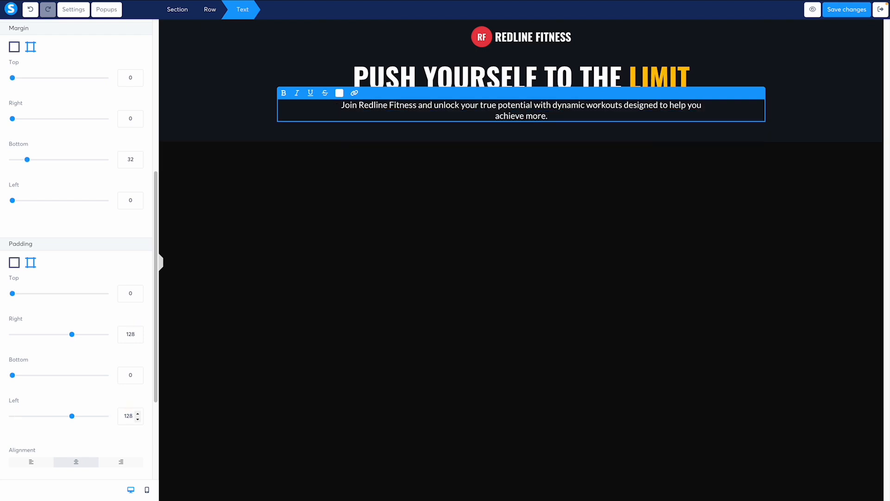
- Set the hero paragraph's right and left padding to 256
{"action": "double_click", "coordinate": [128, 333]}
{"action": "type", "text": "256"}
{"action": "double_click", "coordinate": [128, 416]}
{"action": "type", "text": "256"}
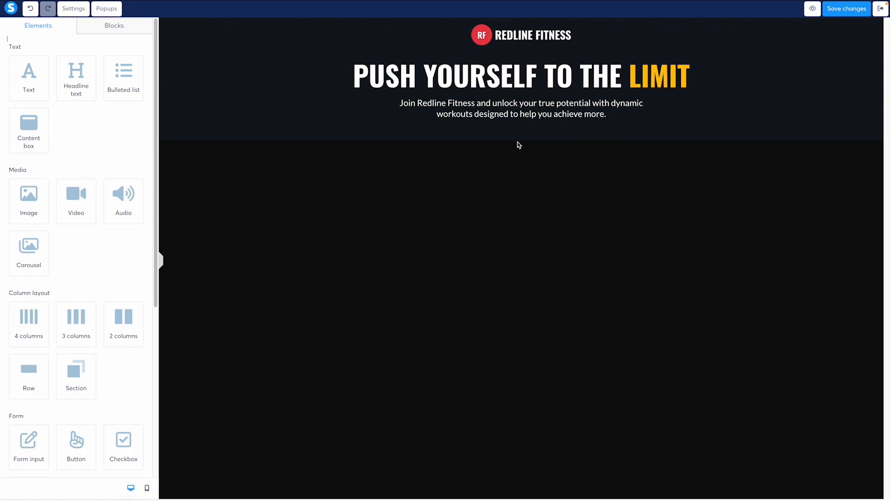
- Increase the hero paragraph's line height to 28
{"action": "left_click", "coordinate": [509, 116]}
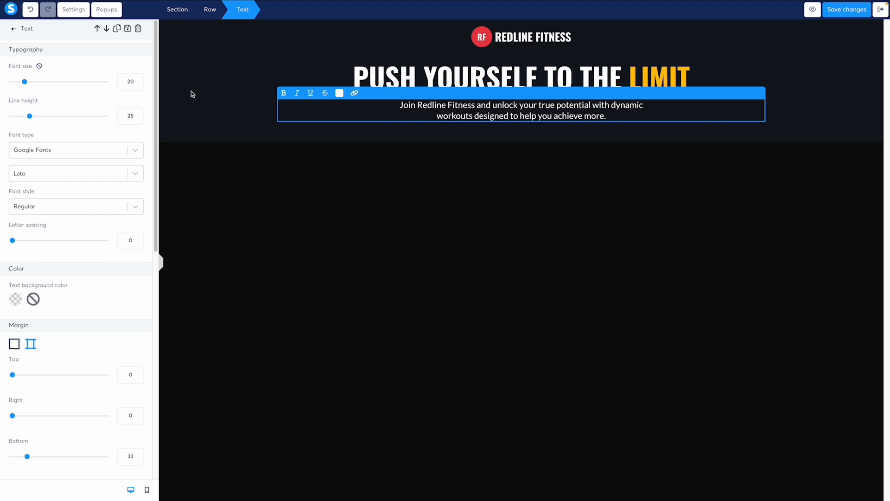
{"action": "left_click", "coordinate": [138, 114]}
{"action": "left_click", "coordinate": [138, 114]}
{"action": "left_click", "coordinate": [138, 114]}
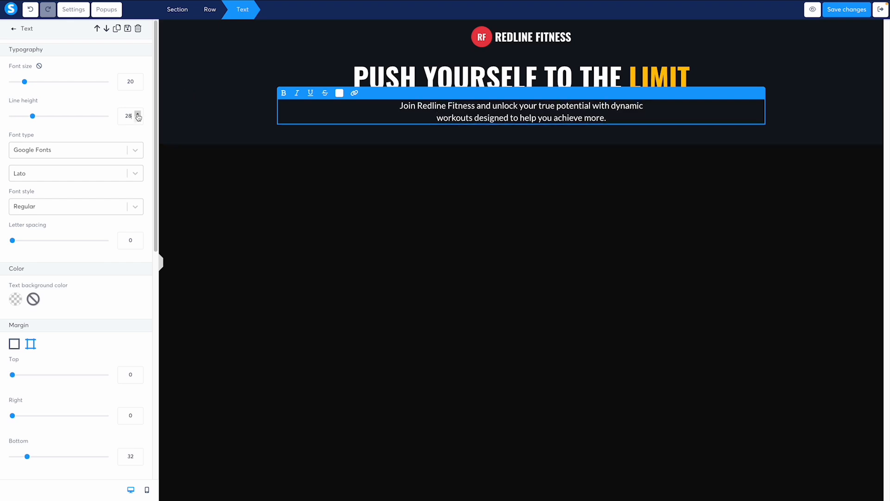
- Check the size and line height of the hero paragraph's text style in Figma, and return to the page editor
{"action": "left_click", "coordinate": [472, 199]}
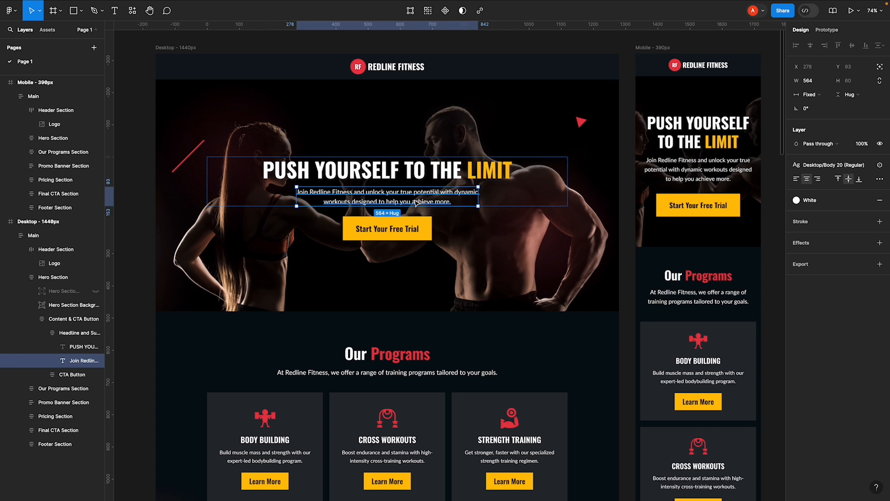
{"action": "left_click", "coordinate": [832, 165]}
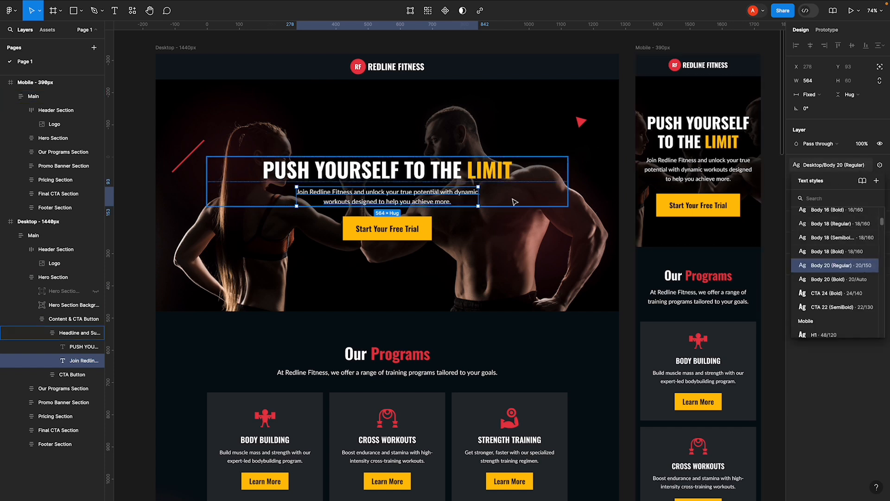
{"action": "key", "text": "super+Tab"}
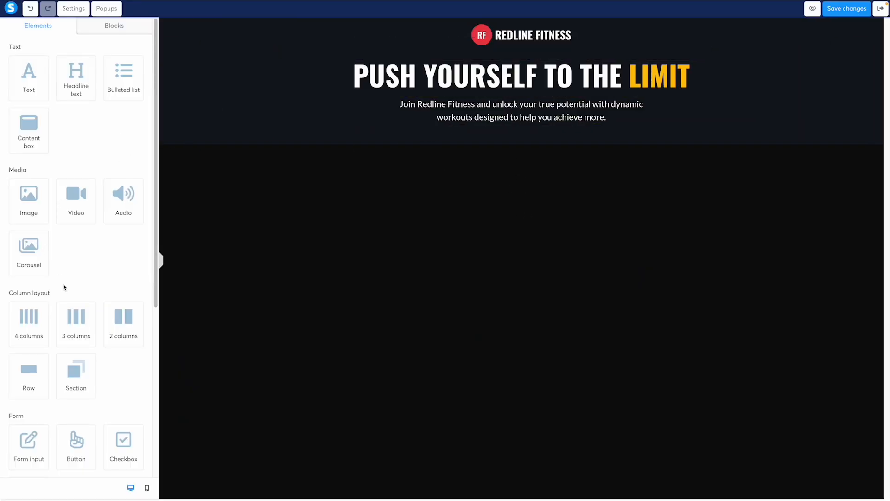
- Add a Button element directly below the hero paragraph
{"action": "scroll", "coordinate": [64, 287], "scroll_direction": "down", "scroll_amount": 6}
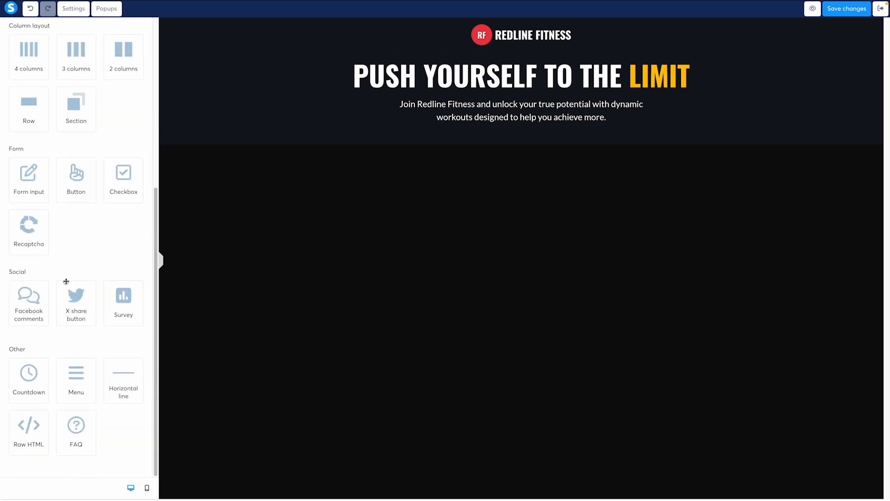
{"action": "scroll", "coordinate": [66, 281], "scroll_direction": "up", "scroll_amount": 1}
{"action": "left_click_drag", "start_coordinate": [76, 186], "coordinate": [504, 137]}
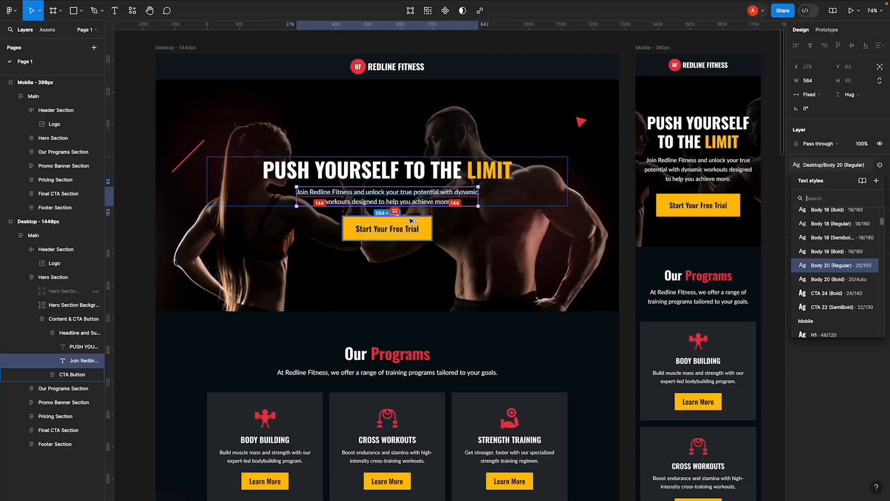
- Check the hero CTA button's spacing in Figma, and set the new page button's top margin to 0
{"action": "left_click", "coordinate": [411, 221]}
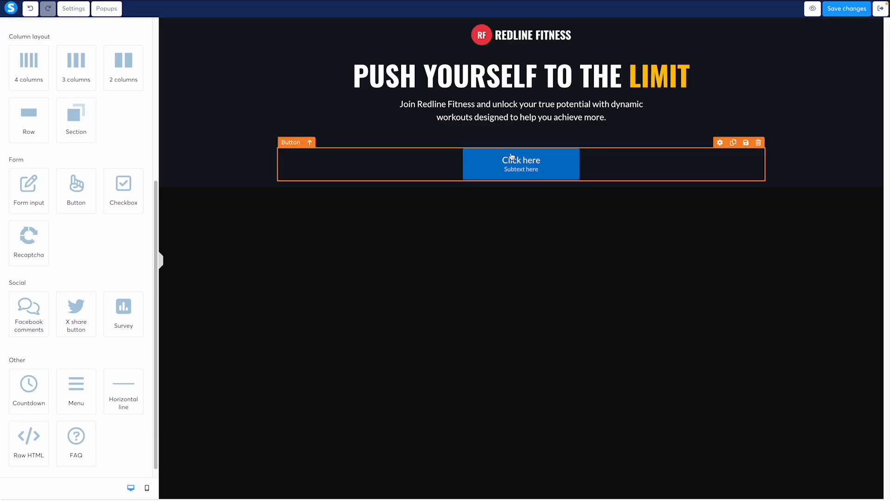
{"action": "left_click", "coordinate": [510, 158]}
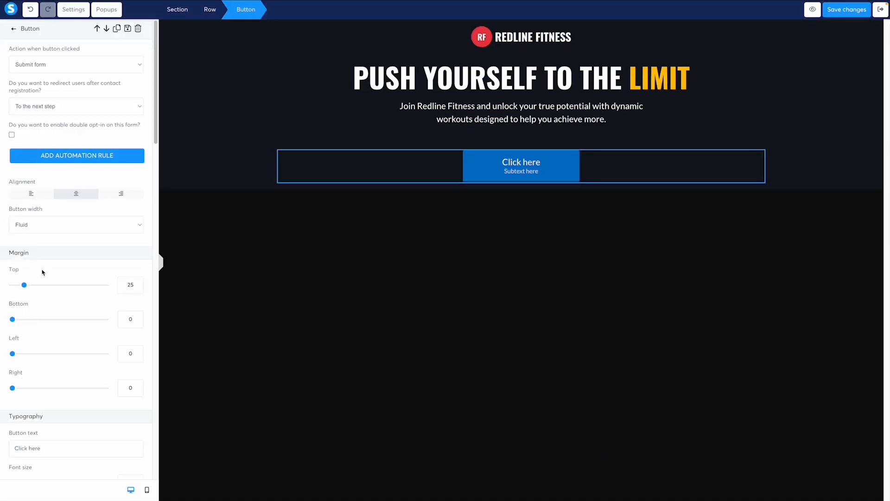
{"action": "left_click_drag", "start_coordinate": [24, 286], "coordinate": [2, 287]}
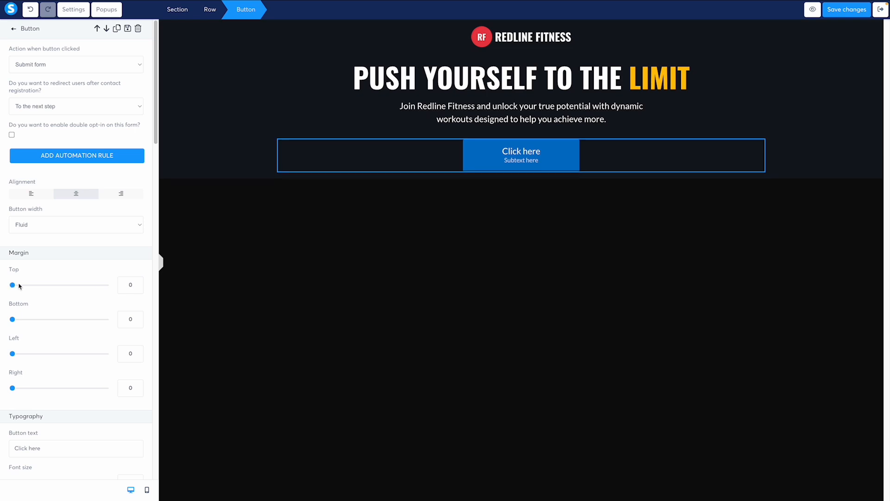
- Set the new button's click action to Open URL and keep it opening in the same window
{"action": "scroll", "coordinate": [79, 289], "scroll_direction": "down", "scroll_amount": 3}
{"action": "scroll", "coordinate": [80, 290], "scroll_direction": "up", "scroll_amount": 3}
{"action": "left_click", "coordinate": [60, 68]}
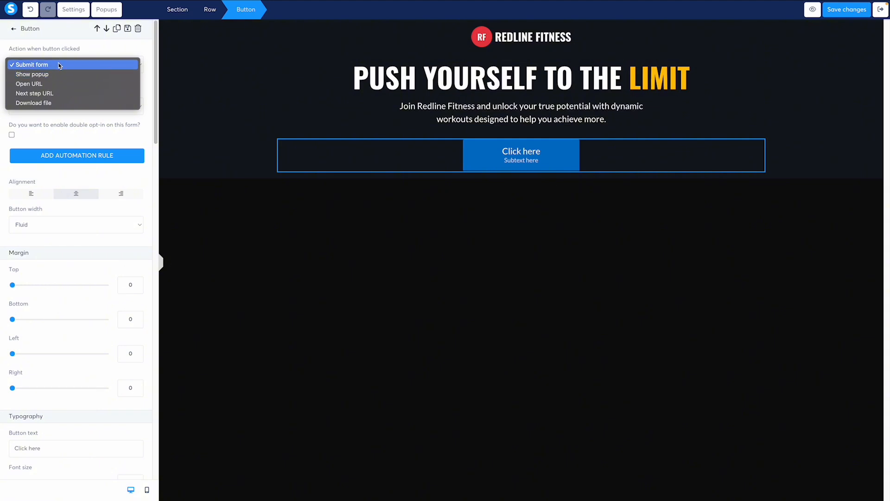
{"action": "left_click", "coordinate": [51, 86]}
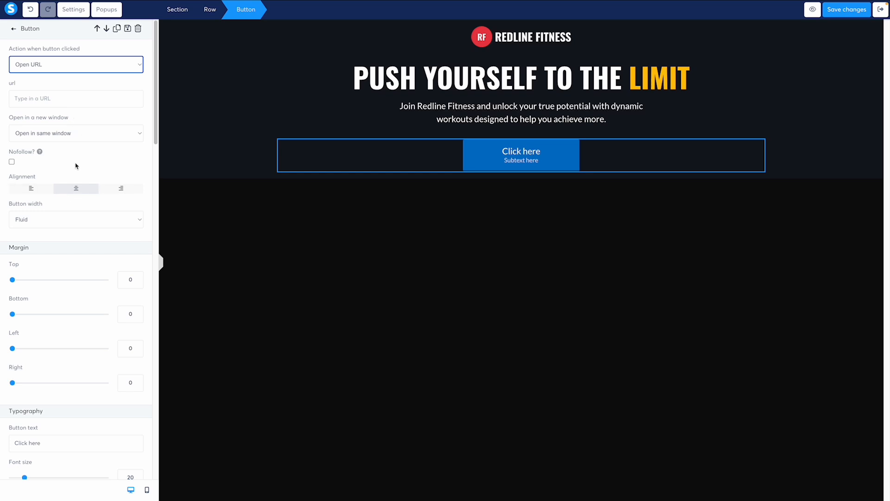
{"action": "left_click", "coordinate": [59, 139]}
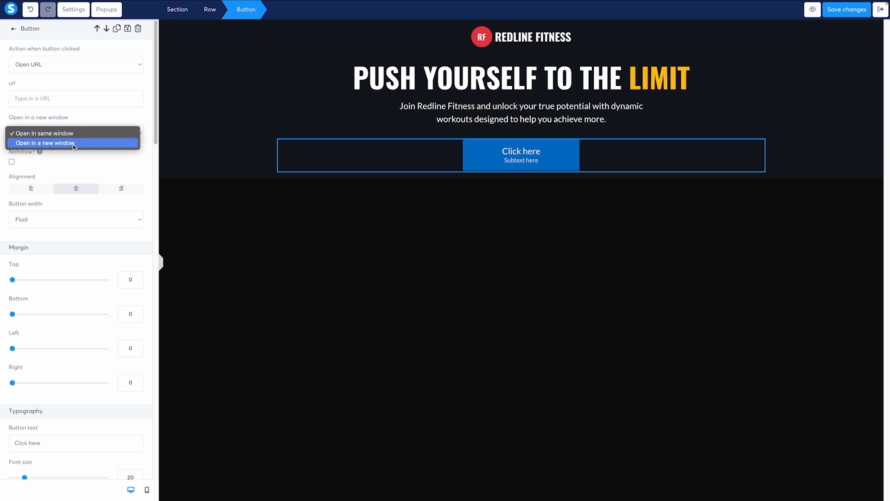
{"action": "left_click", "coordinate": [115, 167]}
{"action": "scroll", "coordinate": [89, 183], "scroll_direction": "down", "scroll_amount": 4}
{"action": "scroll", "coordinate": [87, 182], "scroll_direction": "up", "scroll_amount": 3}
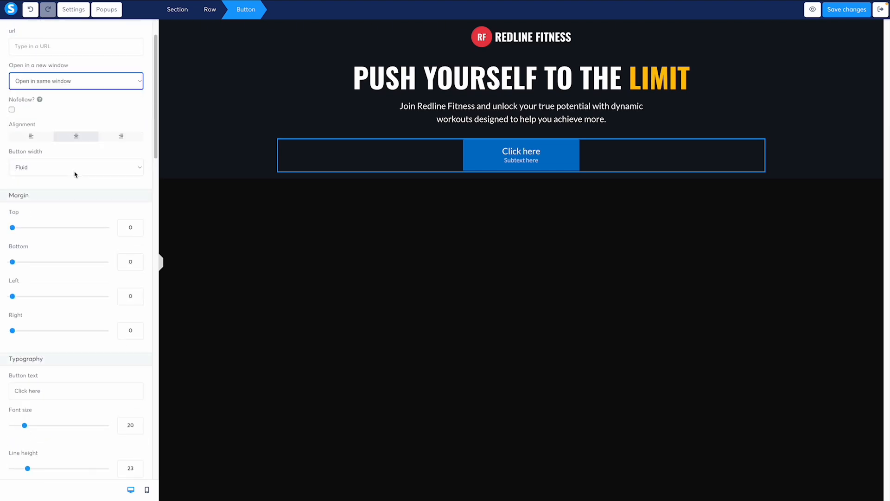
- Try the Fill width option on the hero button, and return its width to Fluid
{"action": "left_click", "coordinate": [60, 171]}
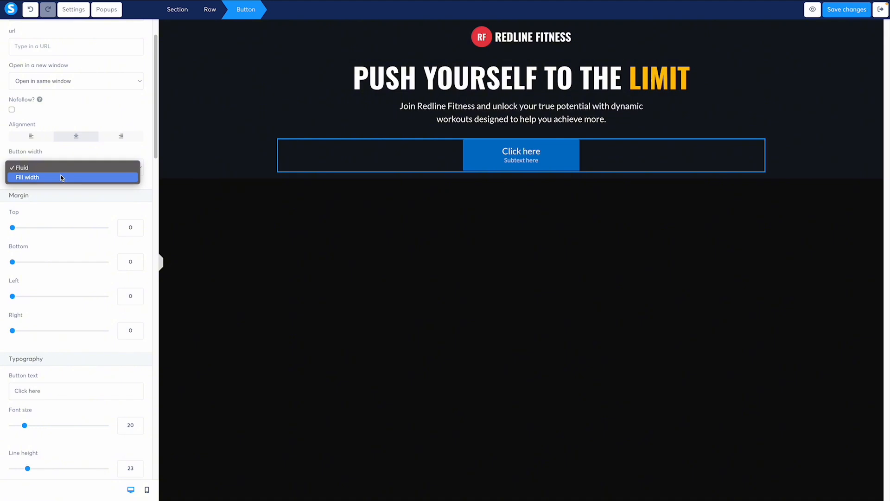
{"action": "left_click", "coordinate": [60, 177]}
{"action": "left_click", "coordinate": [56, 172]}
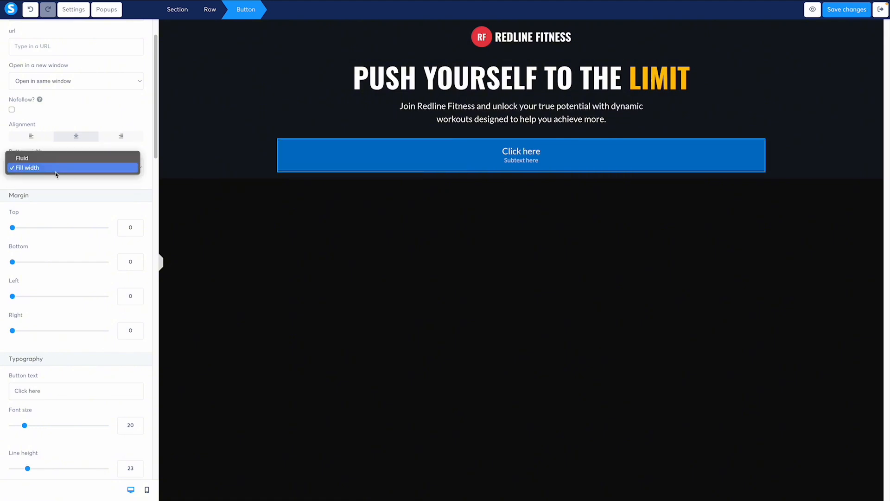
{"action": "left_click", "coordinate": [56, 172]}
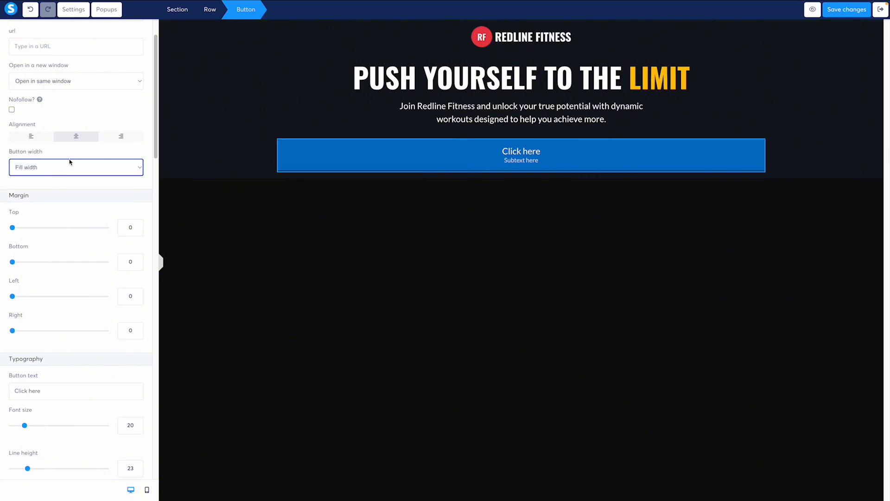
{"action": "left_click", "coordinate": [291, 125]}
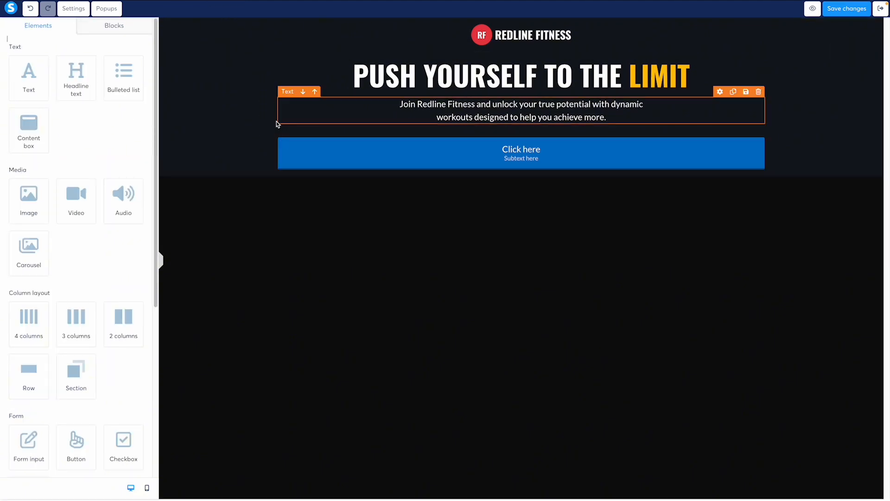
{"action": "left_click", "coordinate": [308, 151]}
{"action": "left_click", "coordinate": [67, 222]}
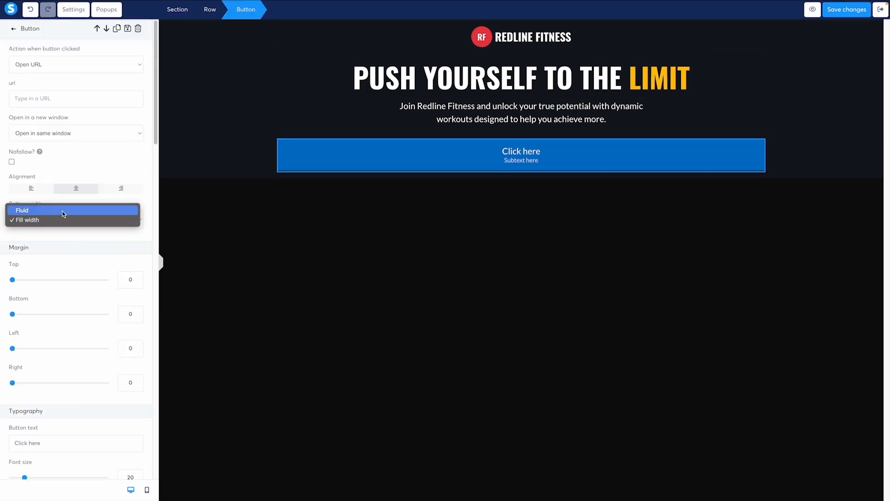
{"action": "left_click", "coordinate": [62, 210]}
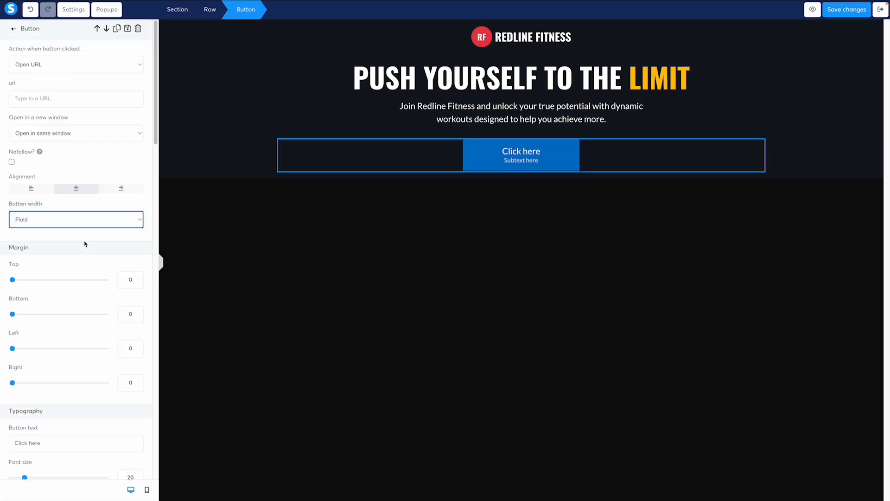
- Inspect the properties of the CTA 24 (Bold) text style used by the desktop hero button's label in Figma
{"action": "scroll", "coordinate": [85, 243], "scroll_direction": "down", "scroll_amount": 3}
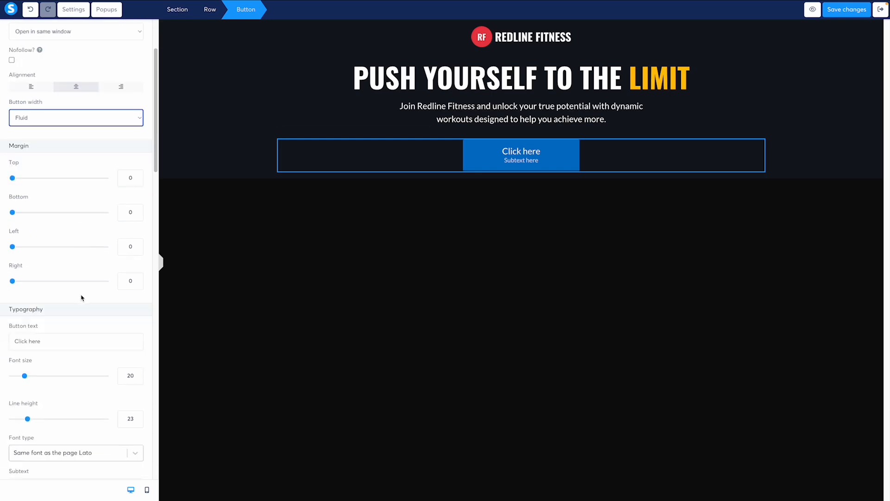
{"action": "left_click", "coordinate": [44, 334]}
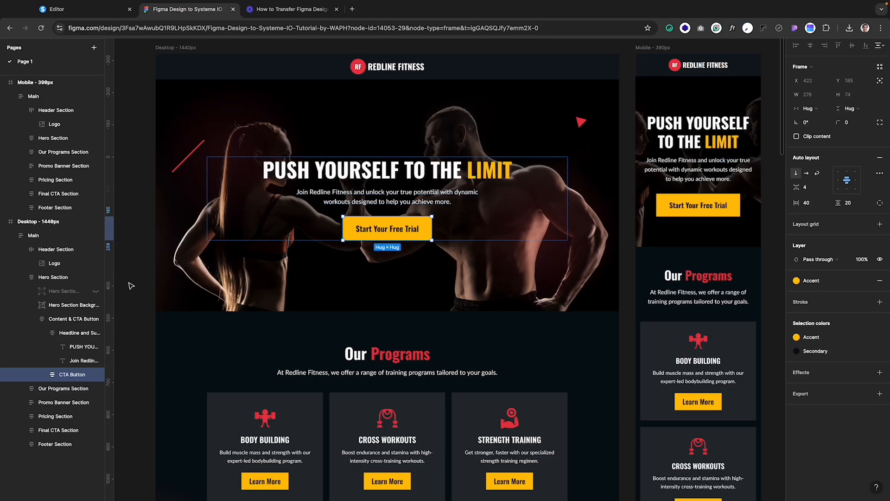
{"action": "double_click", "coordinate": [364, 227]}
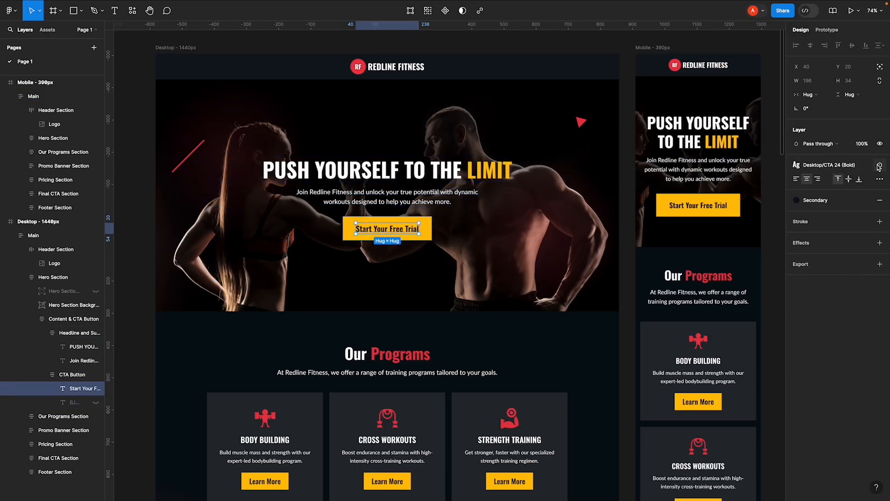
{"action": "left_click", "coordinate": [838, 167]}
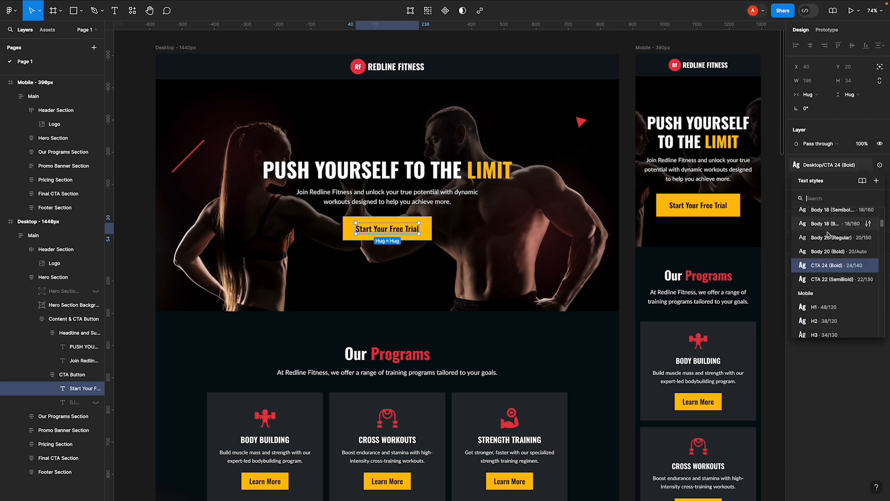
{"action": "left_click", "coordinate": [869, 265]}
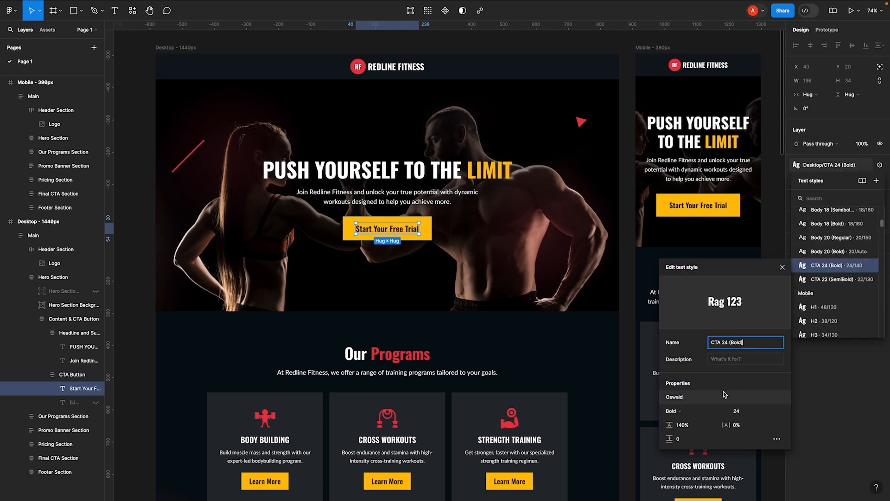
{"action": "key", "text": "ctrl+shift+Tab"}
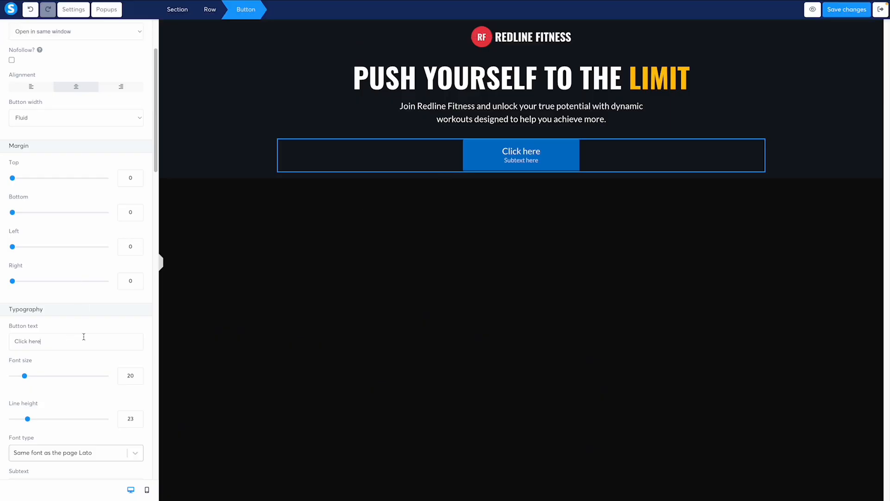
- Copy the hero button label from Figma and replace the Systeme.io button's text with "Start Your Free Trial"
{"action": "key", "text": "ctrl+Tab"}
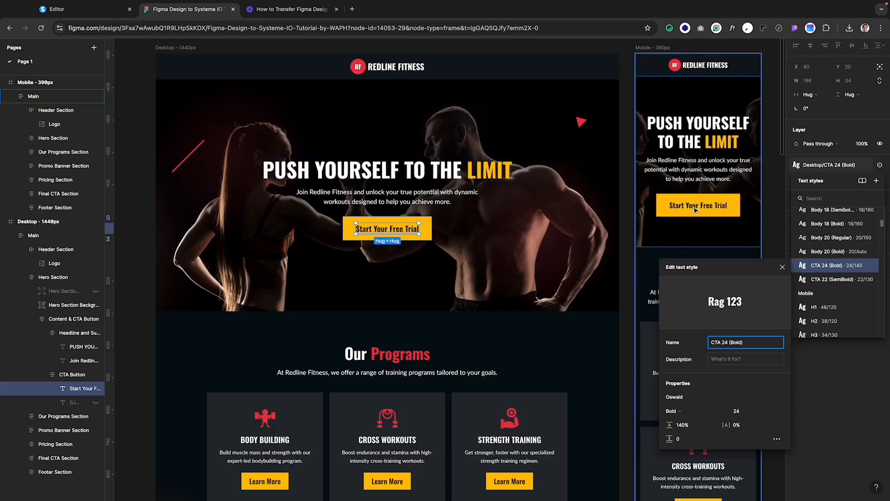
{"action": "double_click", "coordinate": [369, 229]}
{"action": "key", "text": "ctrl+c"}
{"action": "key", "text": "ctrl+shift+Tab"}
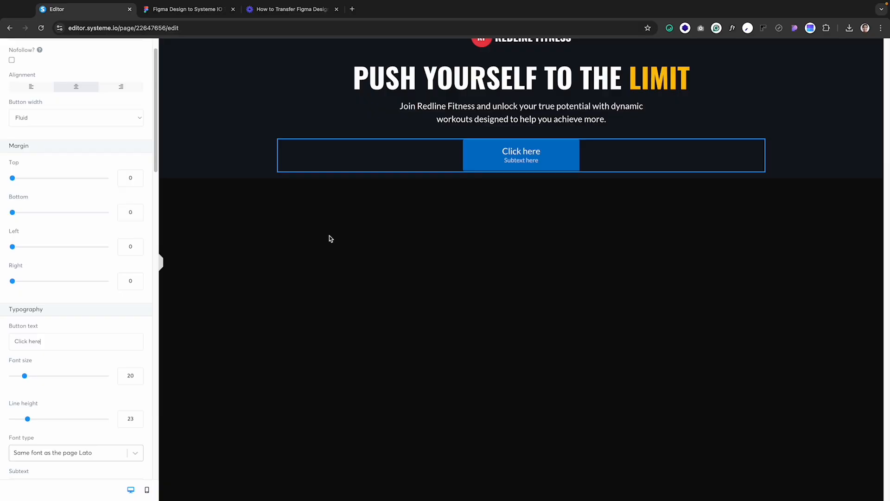
{"action": "left_click", "coordinate": [47, 341]}
{"action": "key", "text": "ctrl+a"}
{"action": "key", "text": "ctrl+v"}
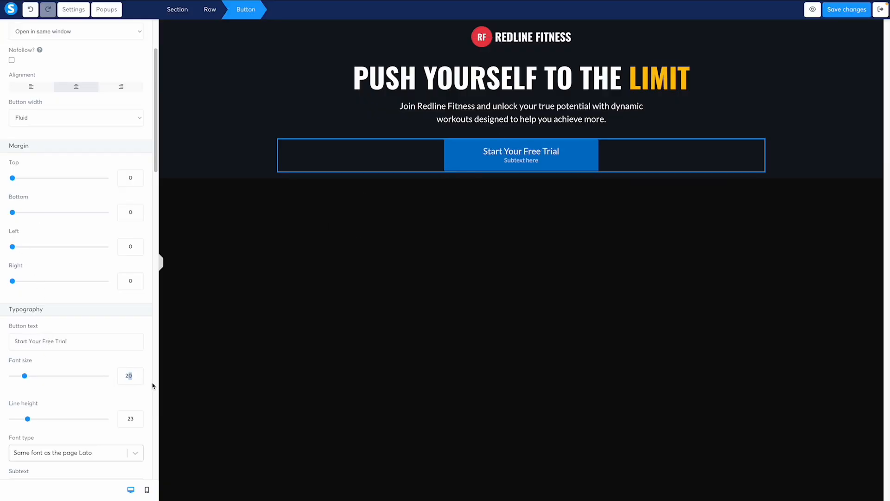
- Set the hero button text's font size to 24 and its line height to 27
{"action": "type", "text": "4"}
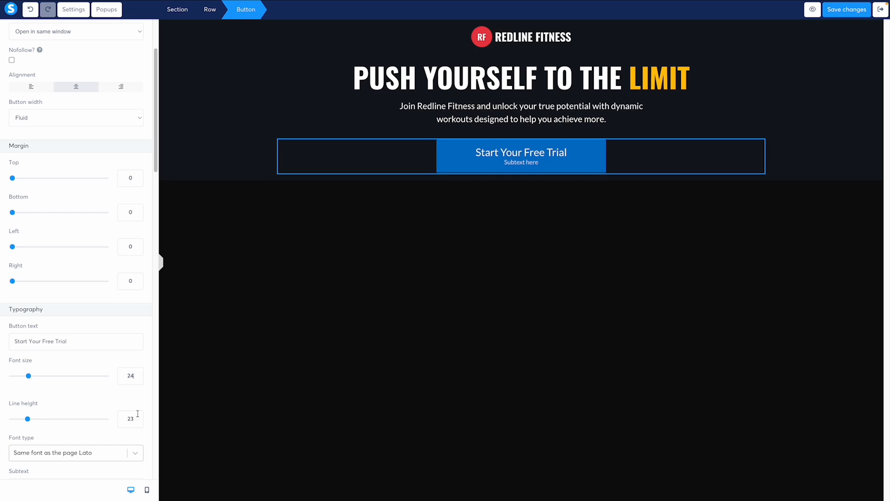
{"action": "left_click", "coordinate": [137, 416]}
{"action": "left_click", "coordinate": [137, 416]}
{"action": "left_click", "coordinate": [137, 417]}
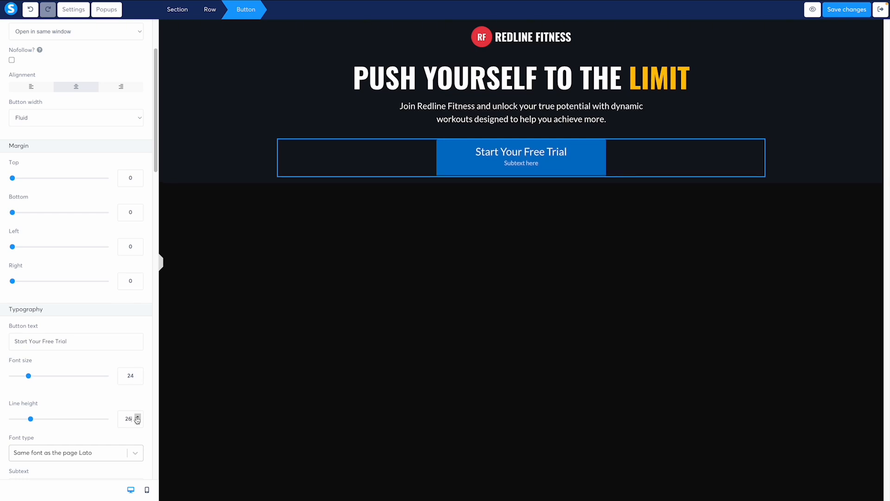
{"action": "left_click", "coordinate": [137, 416]}
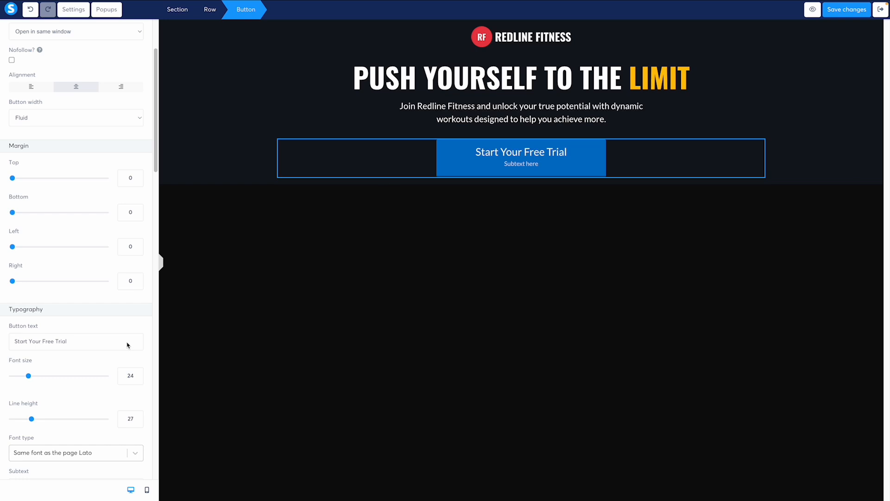
- Change the hero button text's font to the Google font Lato and keep its style at Regular
{"action": "scroll", "coordinate": [88, 397], "scroll_direction": "down", "scroll_amount": 1}
{"action": "left_click", "coordinate": [69, 399]}
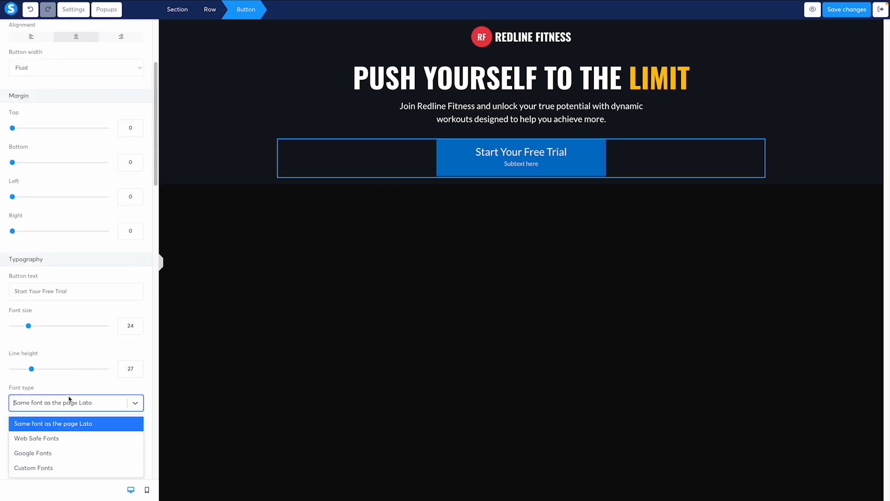
{"action": "left_click", "coordinate": [66, 453]}
{"action": "scroll", "coordinate": [65, 371], "scroll_direction": "down", "scroll_amount": 1}
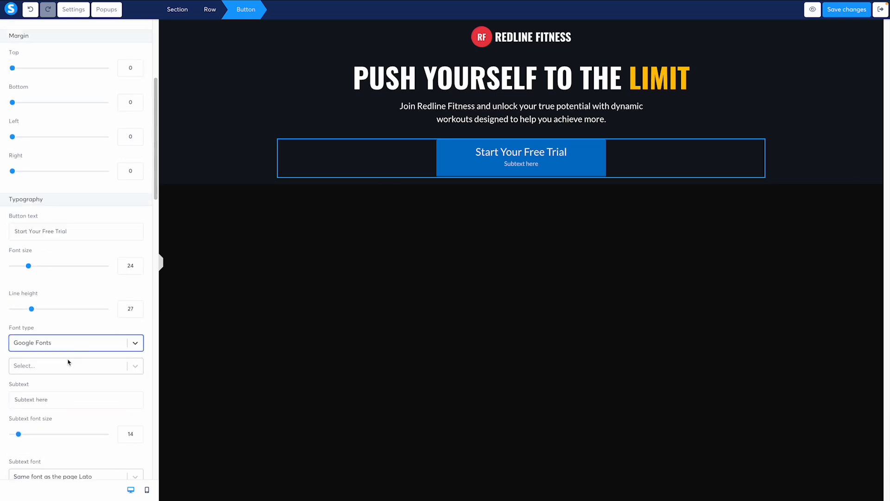
{"action": "left_click", "coordinate": [64, 368]}
{"action": "left_click", "coordinate": [44, 425]}
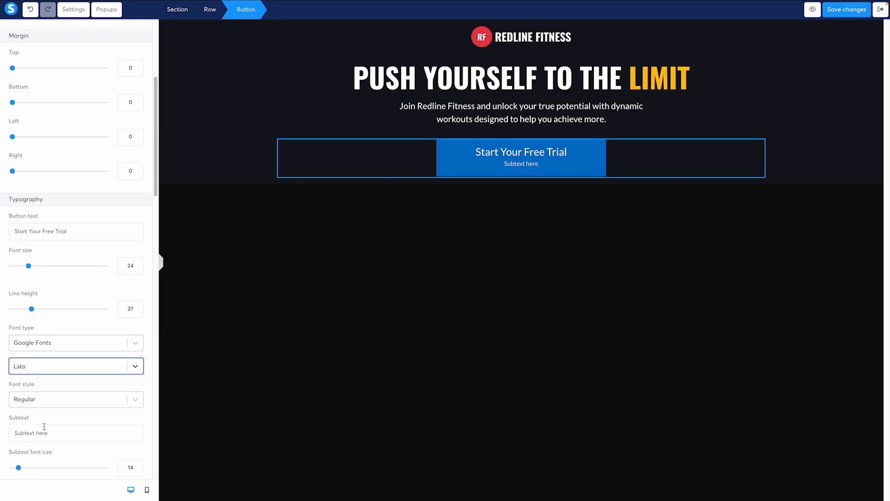
{"action": "left_click", "coordinate": [59, 402]}
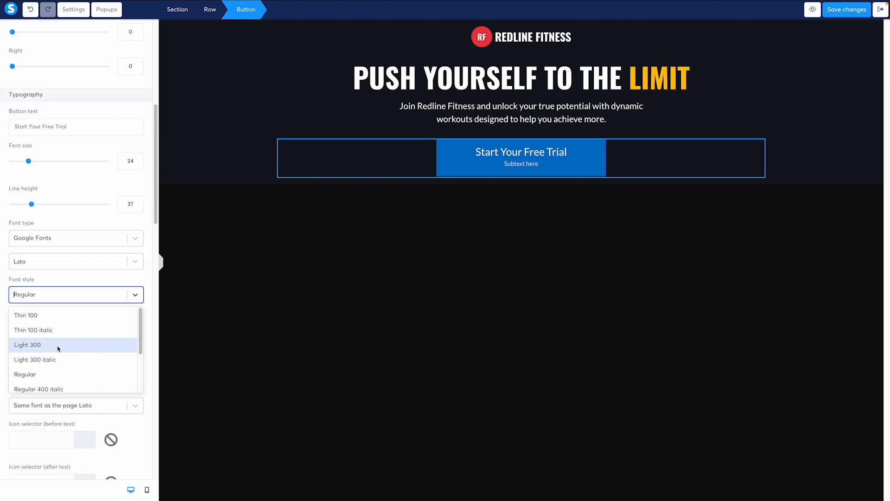
{"action": "scroll", "coordinate": [58, 357], "scroll_direction": "down", "scroll_amount": 2}
{"action": "left_click", "coordinate": [74, 324]}
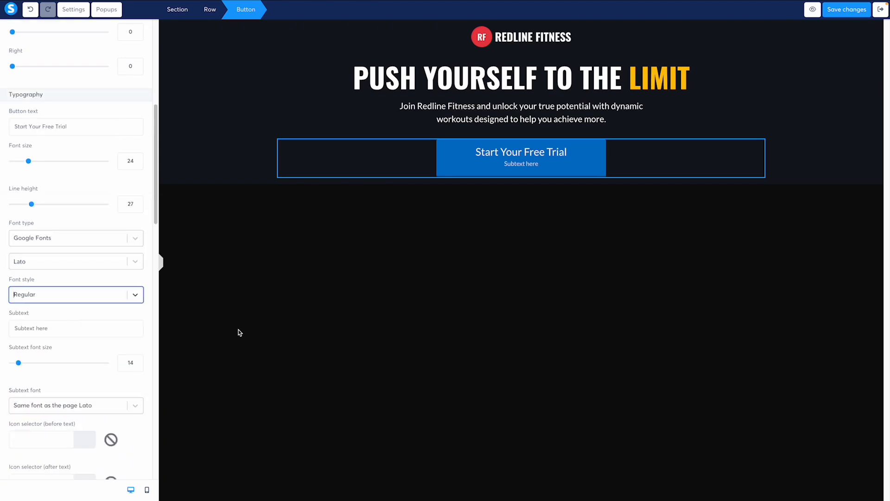
- Reselect the hero button and bring up its typography settings
{"action": "left_click", "coordinate": [303, 324]}
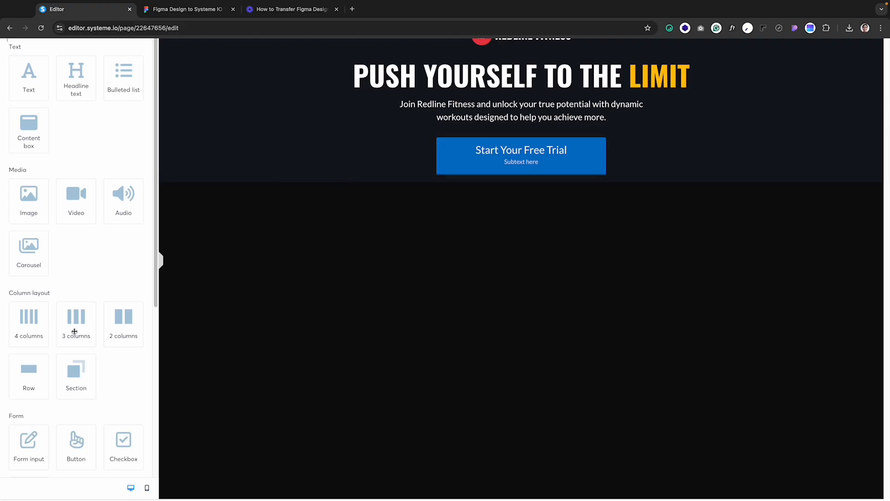
{"action": "left_click", "coordinate": [491, 150]}
{"action": "scroll", "coordinate": [49, 343], "scroll_direction": "down", "scroll_amount": 3}
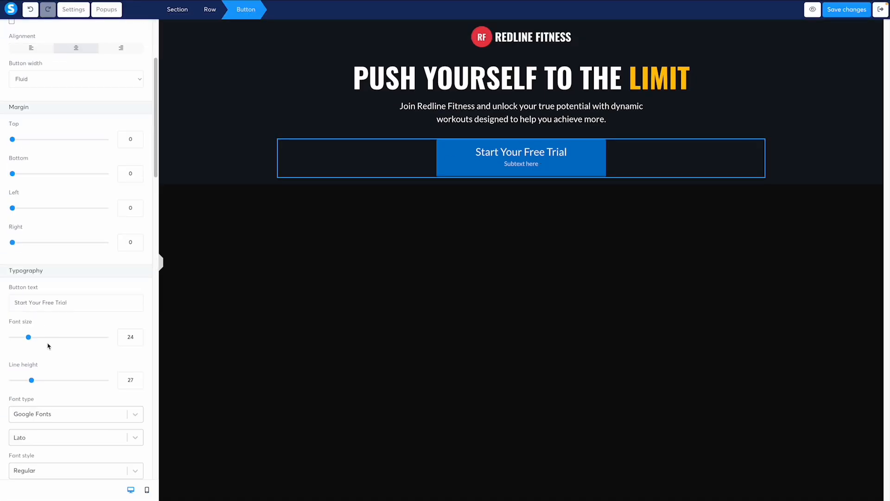
- Set the Start Your Free Trial button's font style to Bold 700 and remove its placeholder subtext
{"action": "scroll", "coordinate": [49, 437], "scroll_direction": "down", "scroll_amount": 2}
{"action": "left_click", "coordinate": [42, 370]}
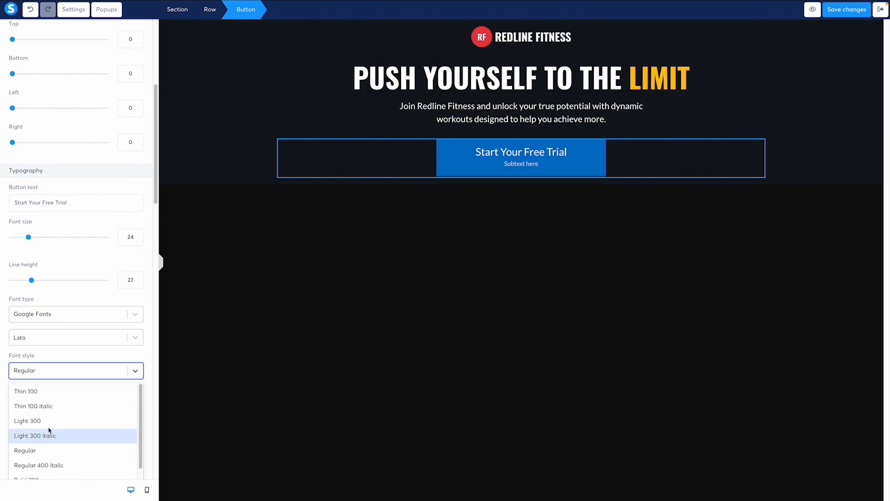
{"action": "scroll", "coordinate": [49, 444], "scroll_direction": "down", "scroll_amount": 1}
{"action": "left_click", "coordinate": [49, 446]}
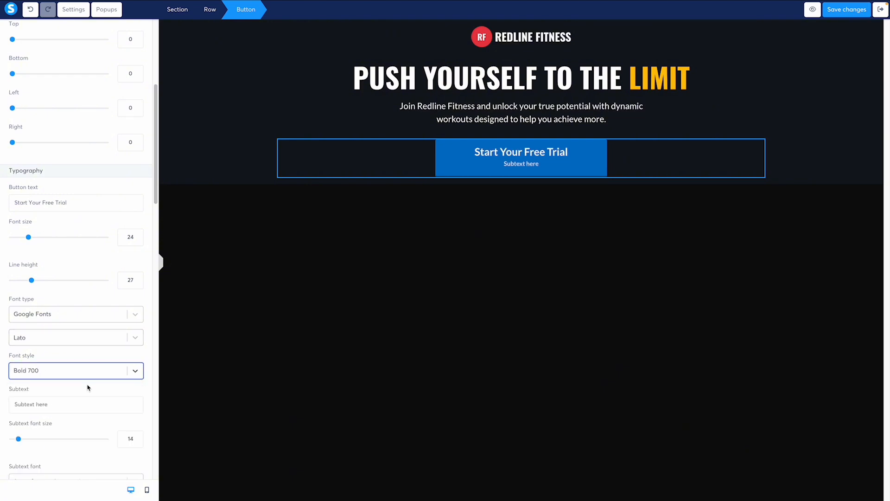
{"action": "left_click_drag", "start_coordinate": [65, 404], "coordinate": [15, 403]}
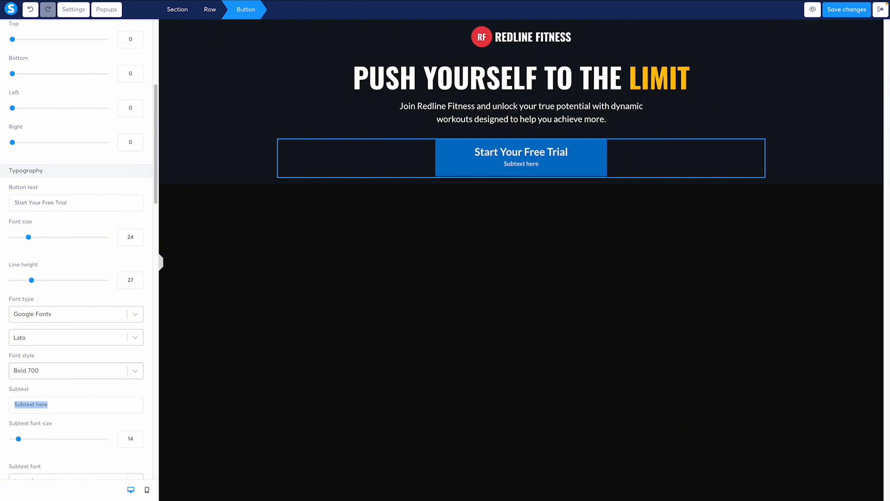
{"action": "key", "text": "BackSpace"}
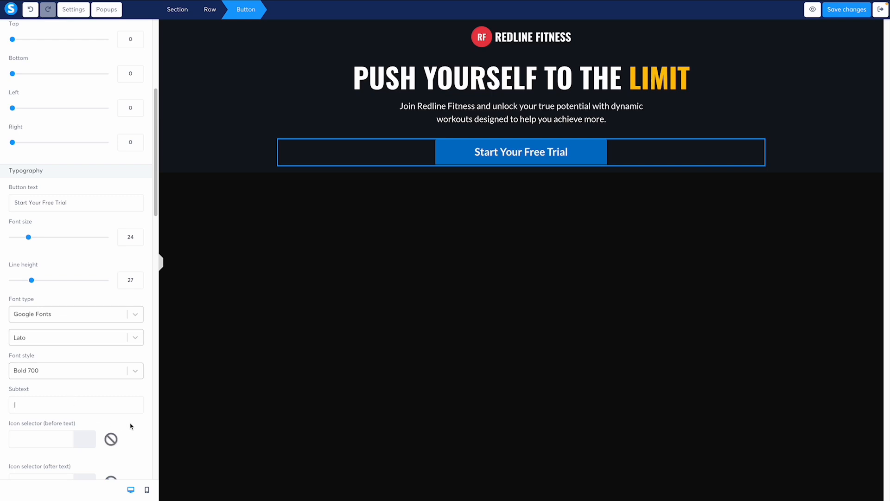
- Switch to the Figma design and copy the hex code of the hero button's Accent fill color
{"action": "scroll", "coordinate": [131, 408], "scroll_direction": "down", "scroll_amount": 3}
{"action": "scroll", "coordinate": [84, 355], "scroll_direction": "down", "scroll_amount": 1}
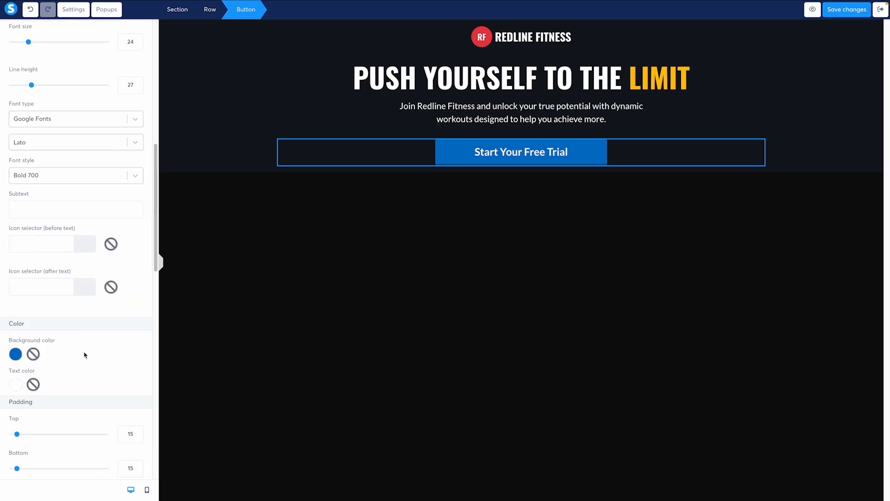
{"action": "left_click", "coordinate": [645, 78]}
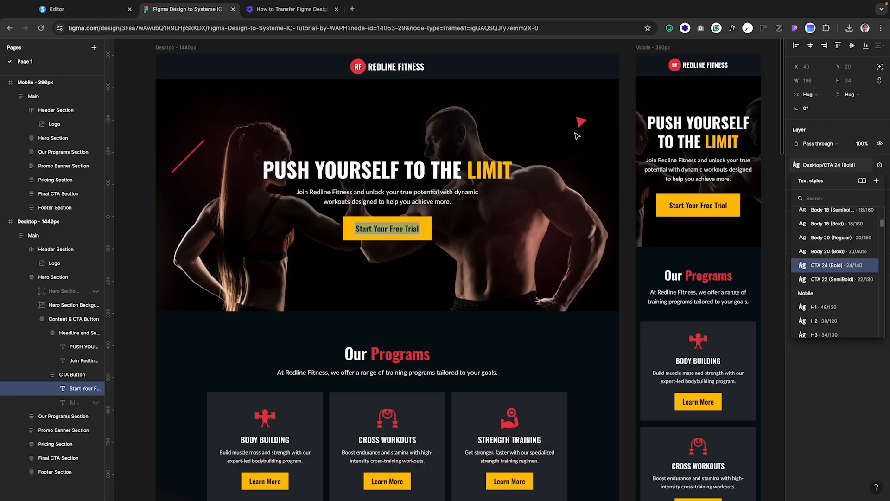
{"action": "left_click", "coordinate": [429, 235]}
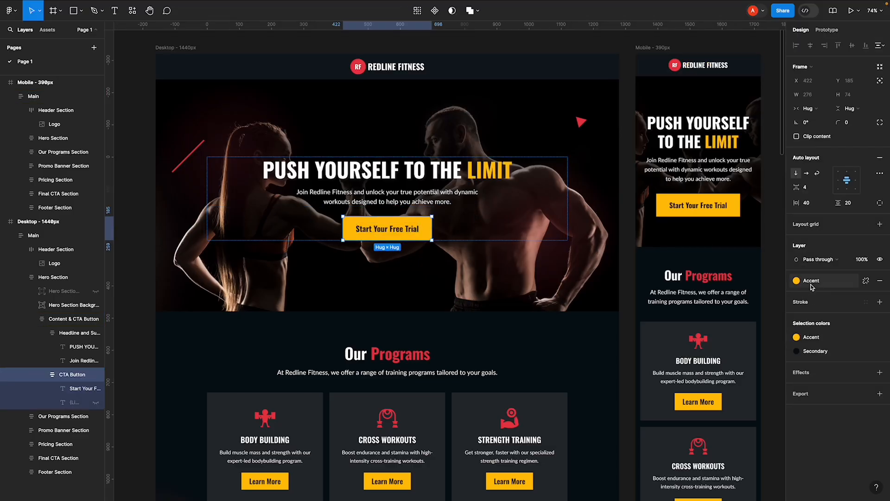
{"action": "left_click", "coordinate": [796, 280]}
{"action": "left_click", "coordinate": [765, 365]}
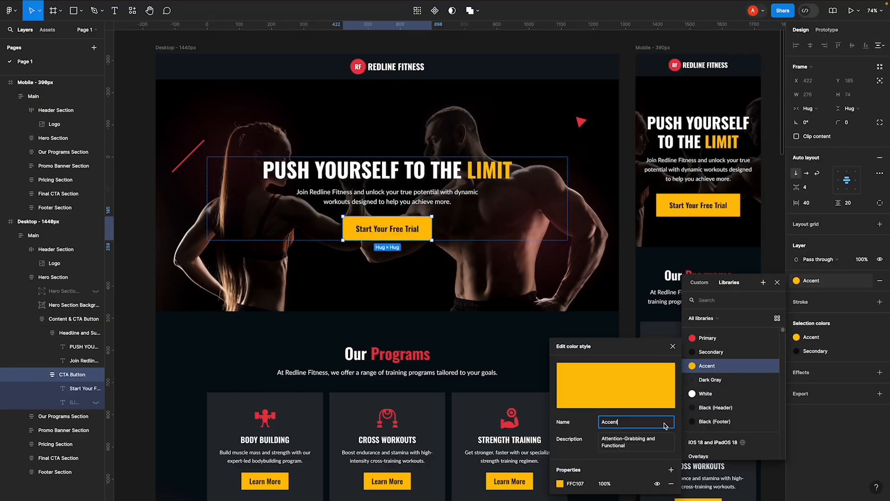
{"action": "left_click", "coordinate": [583, 483]}
{"action": "key", "text": "ctrl+c"}
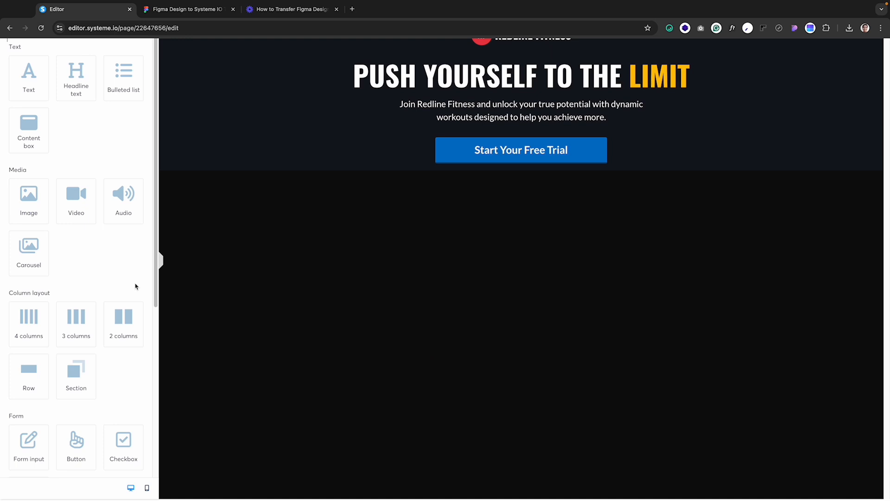
- Back in the Systeme.io editor, set the Start Your Free Trial button's background color to FFC107
{"action": "left_click", "coordinate": [558, 157]}
{"action": "scroll", "coordinate": [79, 343], "scroll_direction": "down", "scroll_amount": 10}
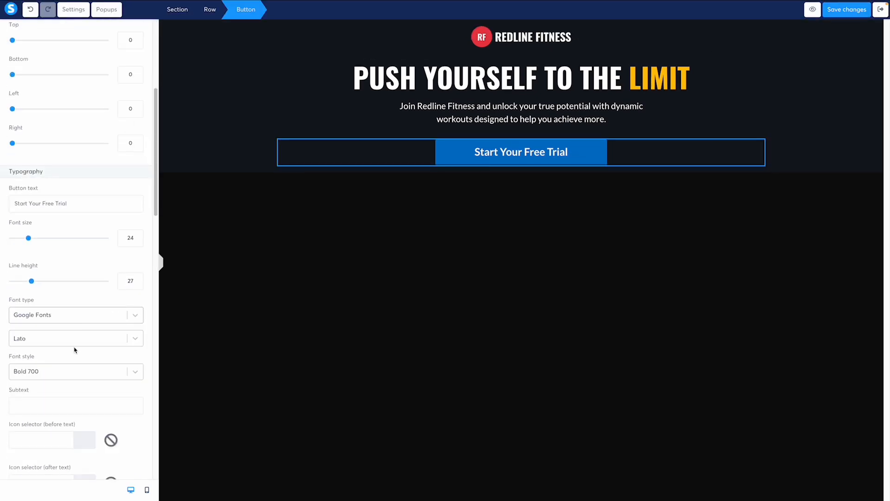
{"action": "left_click", "coordinate": [15, 264]}
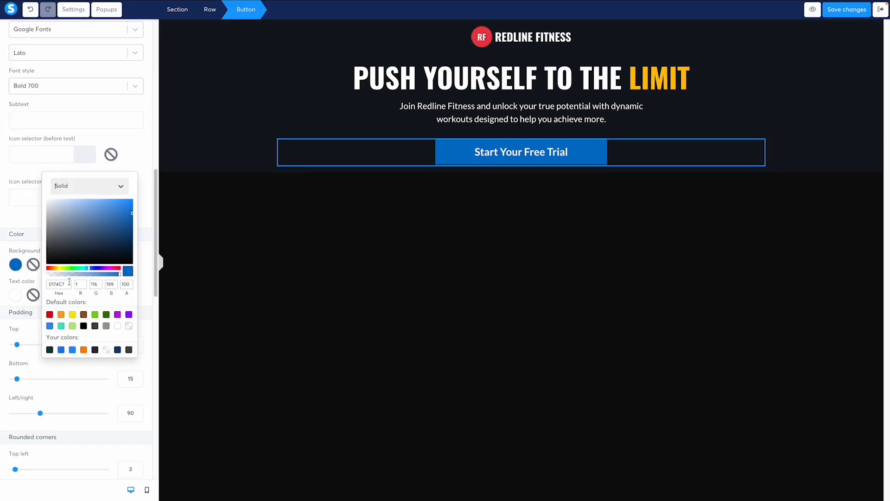
{"action": "left_click", "coordinate": [58, 283]}
{"action": "key", "text": "ctrl+v"}
{"action": "key", "text": "Return"}
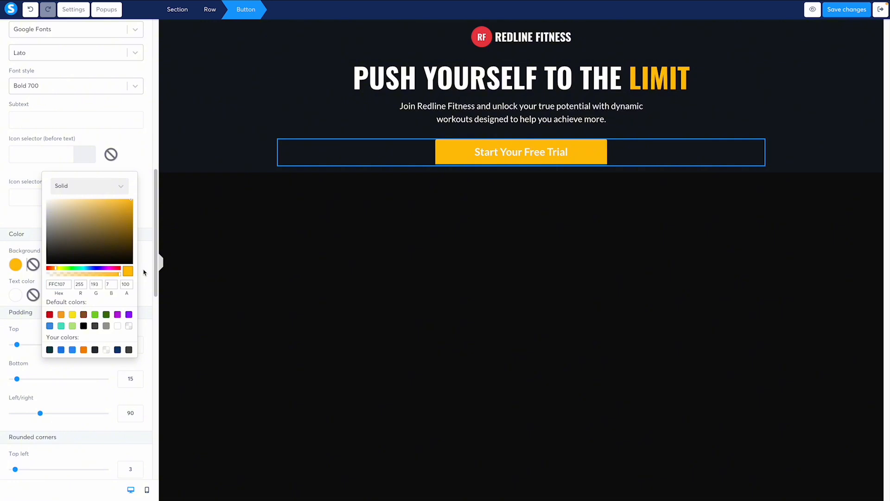
{"action": "left_click", "coordinate": [144, 272]}
- Switch to Figma and copy the hex code of the hero button text's Secondary color
{"action": "left_click", "coordinate": [19, 296]}
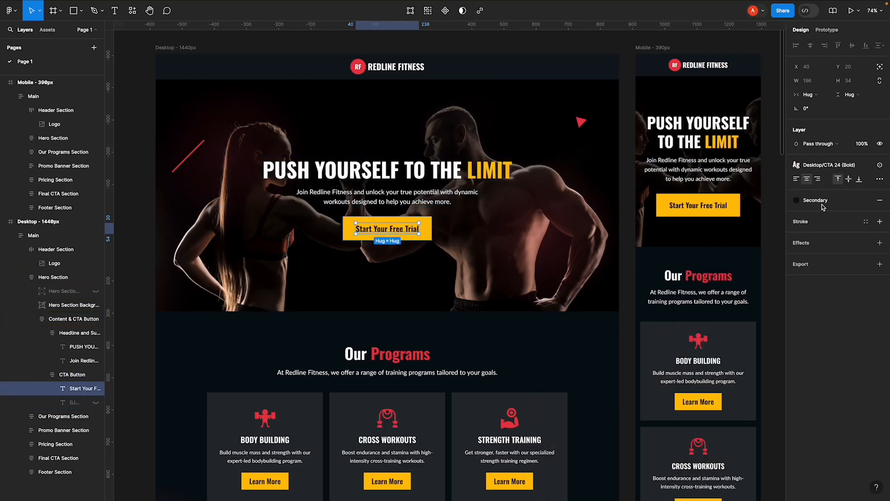
{"action": "left_click", "coordinate": [824, 203]}
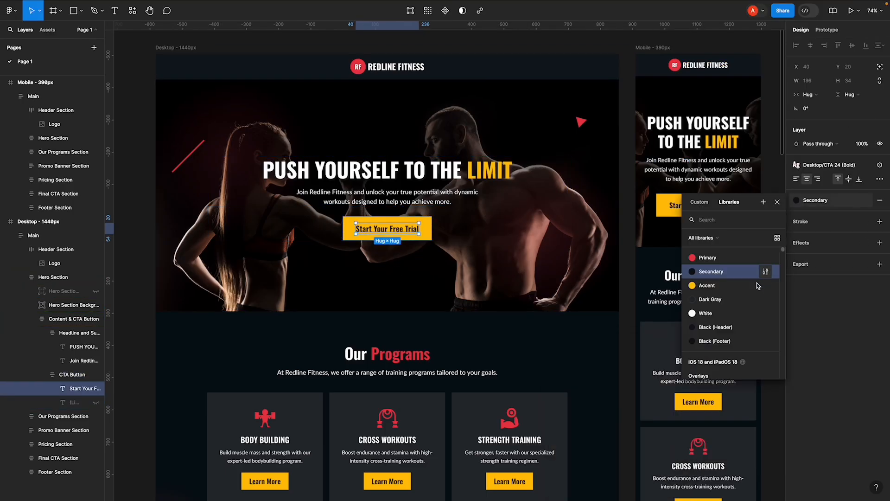
{"action": "left_click", "coordinate": [765, 271]}
{"action": "left_click", "coordinate": [575, 403]}
{"action": "key", "text": "ctrl+c"}
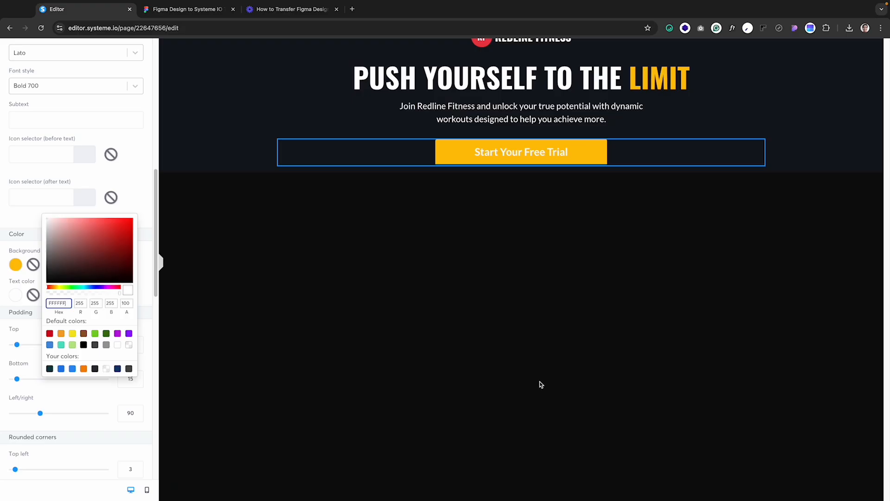
- In the Systeme.io editor, set the button's text color to 060D14
{"action": "double_click", "coordinate": [59, 303]}
{"action": "key", "text": "ctrl+v"}
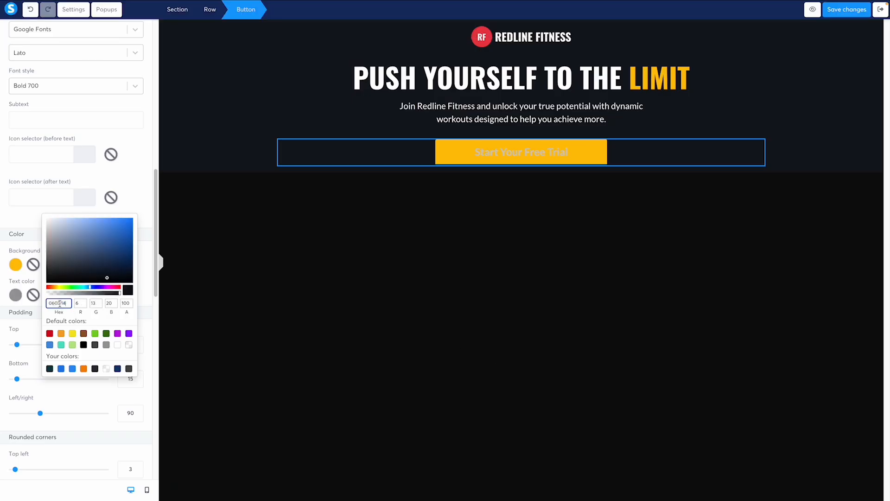
{"action": "left_click", "coordinate": [146, 252]}
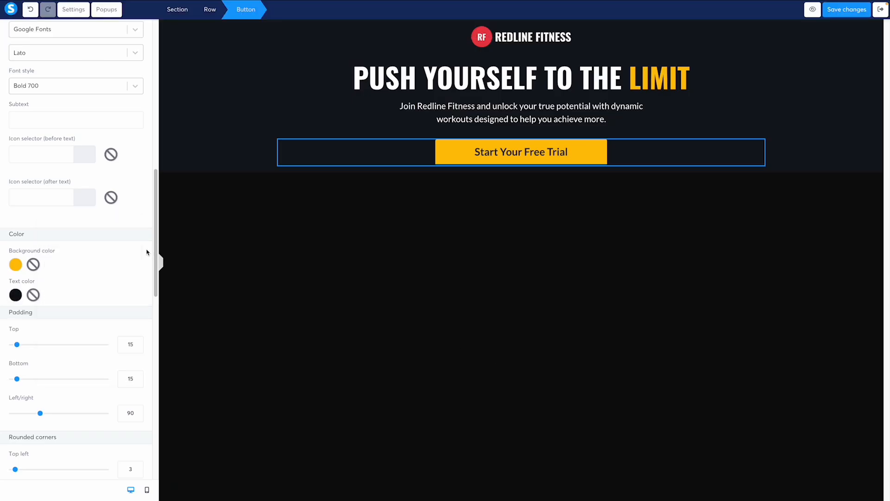
- Switch to Figma and open the definition of the hero button's CTA 24 (Bold) text style
{"action": "scroll", "coordinate": [141, 266], "scroll_direction": "up", "scroll_amount": 3}
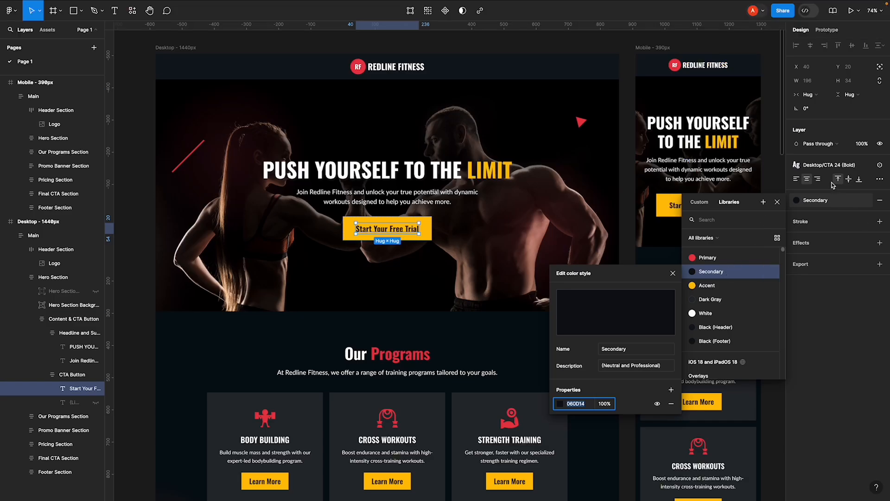
{"action": "left_click", "coordinate": [821, 164]}
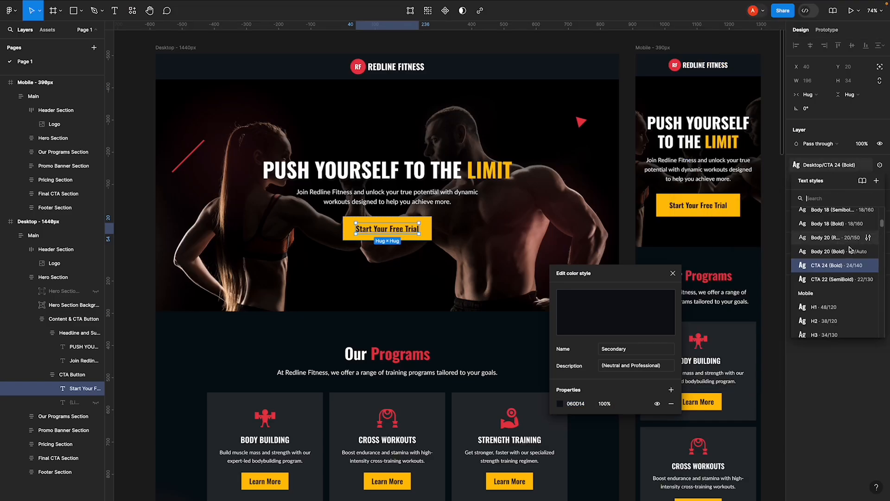
{"action": "left_click", "coordinate": [868, 265]}
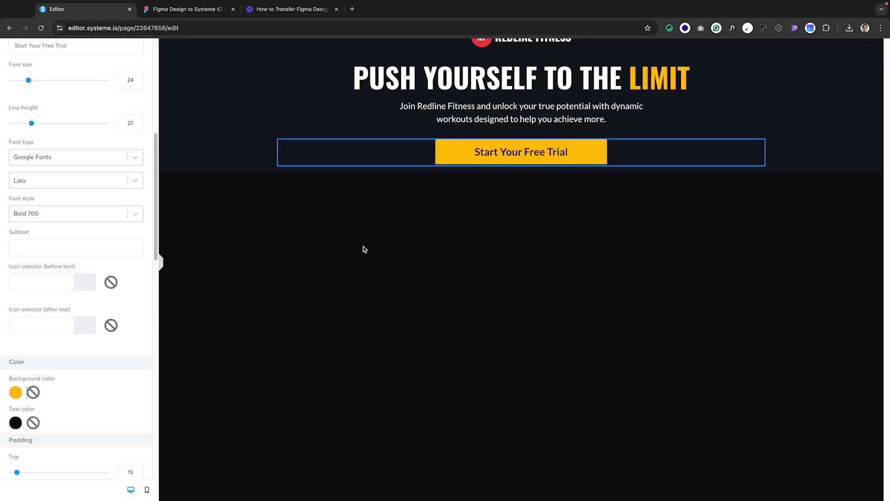
- In the Systeme.io editor, change the button's font to Oswald with the Bold 700 style
{"action": "left_click", "coordinate": [59, 184]}
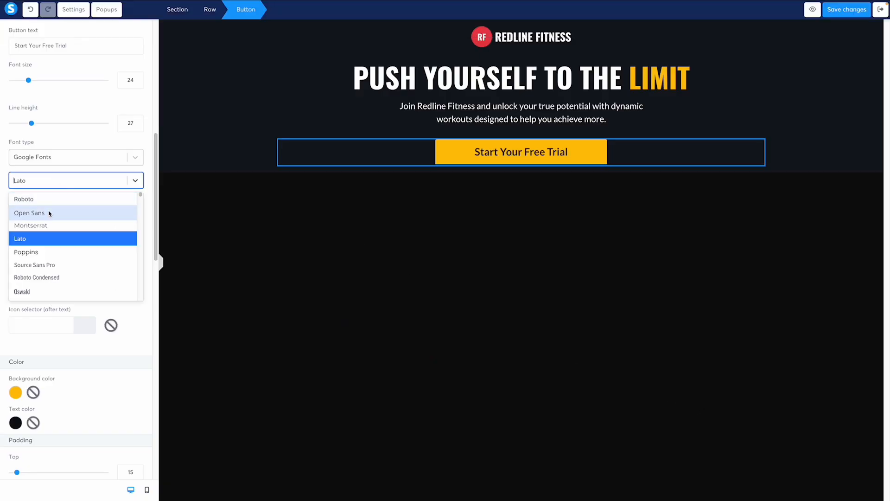
{"action": "type", "text": "oz"}
{"action": "key", "text": "BackSpace"}
{"action": "key", "text": "BackSpace"}
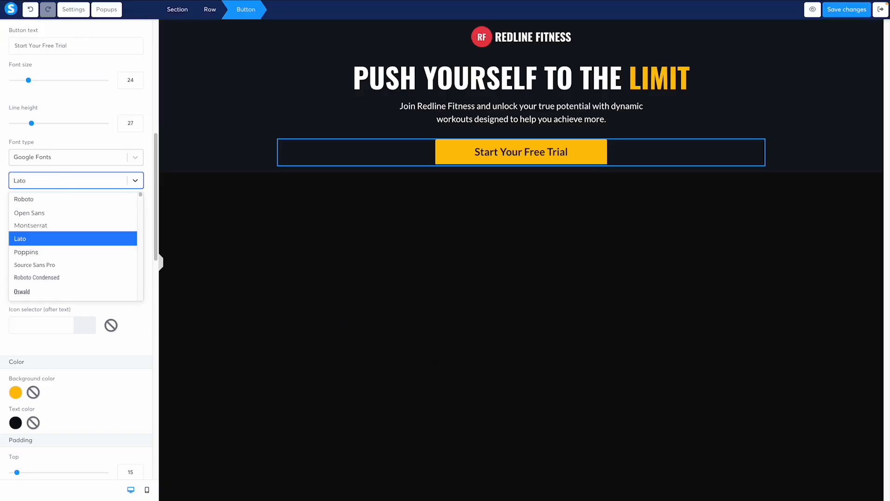
{"action": "type", "text": "oz"}
{"action": "key", "text": "BackSpace"}
{"action": "key", "text": "BackSpace"}
{"action": "left_click", "coordinate": [32, 291]}
{"action": "left_click", "coordinate": [32, 216]}
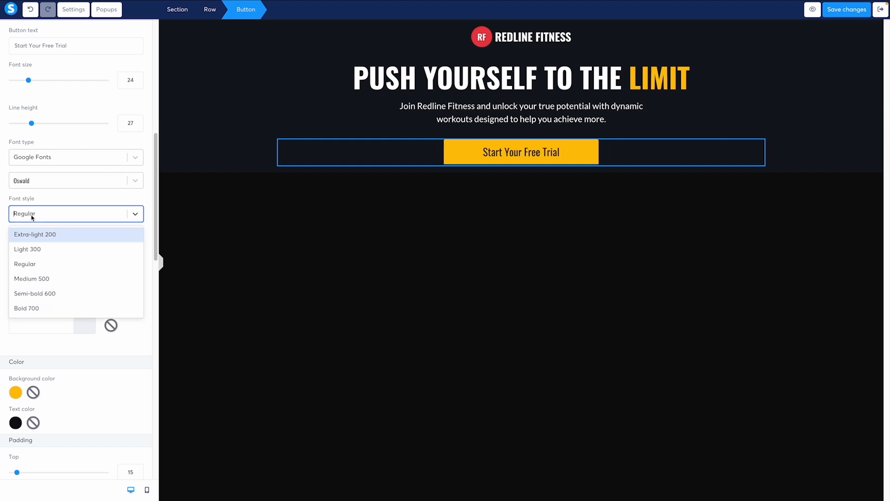
{"action": "left_click", "coordinate": [32, 308]}
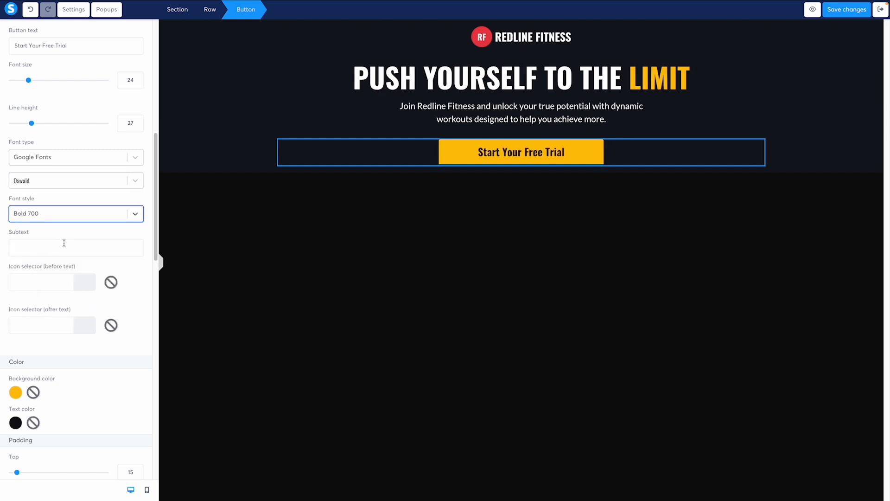
{"action": "left_click", "coordinate": [145, 305]}
- Set the button's padding to 20 at the top and bottom and 40 for left/right
{"action": "scroll", "coordinate": [144, 304], "scroll_direction": "down", "scroll_amount": 3}
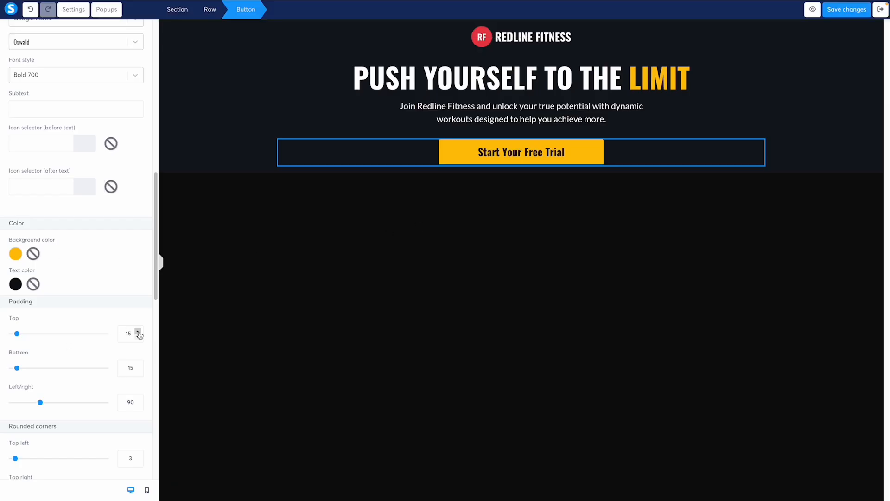
{"action": "left_click", "coordinate": [138, 331]}
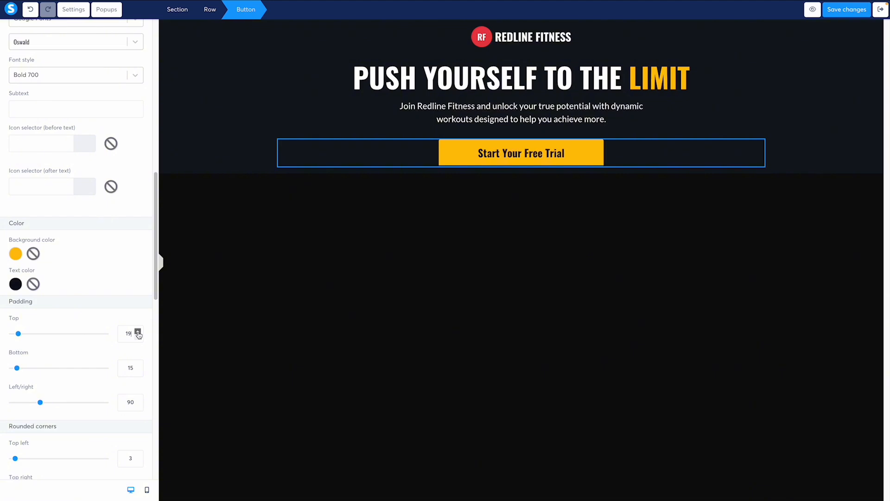
{"action": "left_click", "coordinate": [137, 331]}
{"action": "left_click", "coordinate": [138, 366]}
{"action": "left_click", "coordinate": [138, 365]}
{"action": "left_click", "coordinate": [138, 366]}
{"action": "left_click", "coordinate": [138, 365]}
{"action": "left_click", "coordinate": [138, 365]}
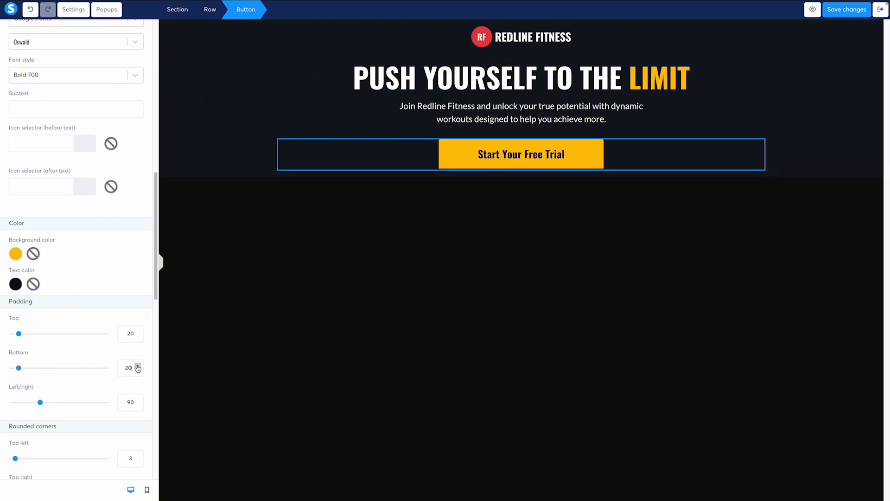
{"action": "type", "text": "4"}
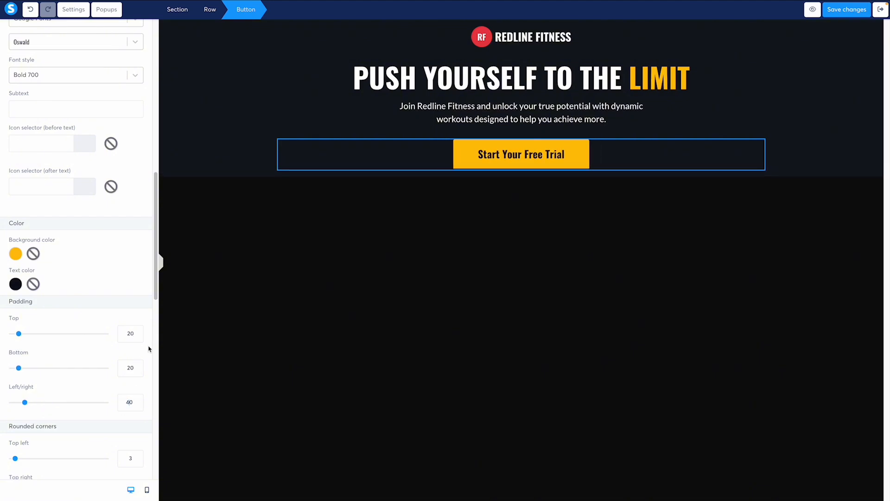
- Set all four of the button's rounded corner values to 0
{"action": "scroll", "coordinate": [138, 368], "scroll_direction": "down", "scroll_amount": 3}
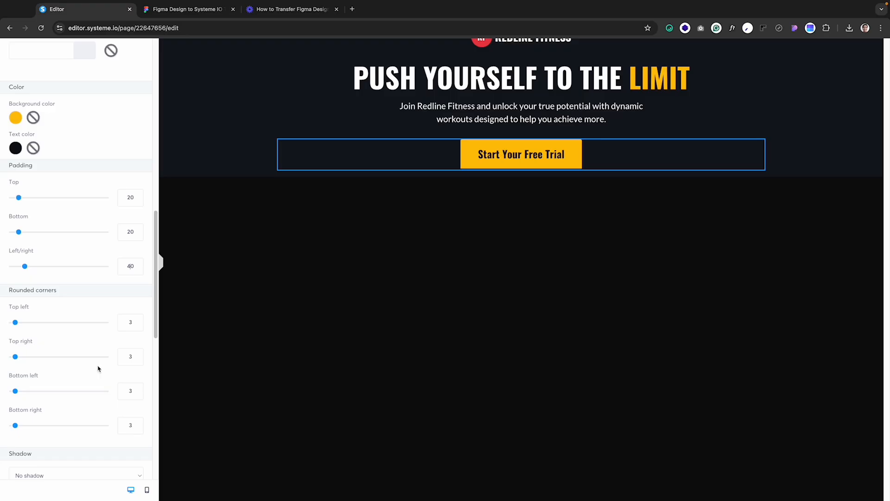
{"action": "scroll", "coordinate": [99, 368], "scroll_direction": "down", "scroll_amount": 1}
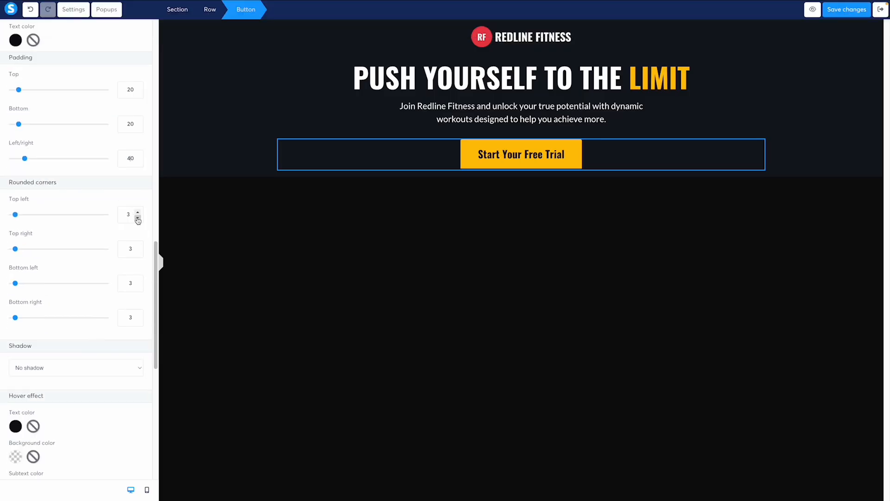
{"action": "double_click", "coordinate": [129, 248]}
{"action": "type", "text": "0"}
{"action": "double_click", "coordinate": [128, 283]}
{"action": "type", "text": "0"}
{"action": "double_click", "coordinate": [130, 317]}
{"action": "type", "text": "0"}
- Set the hover effect style of the Start Your Free Trial button to Zoom
{"action": "scroll", "coordinate": [113, 357], "scroll_direction": "down", "scroll_amount": 1}
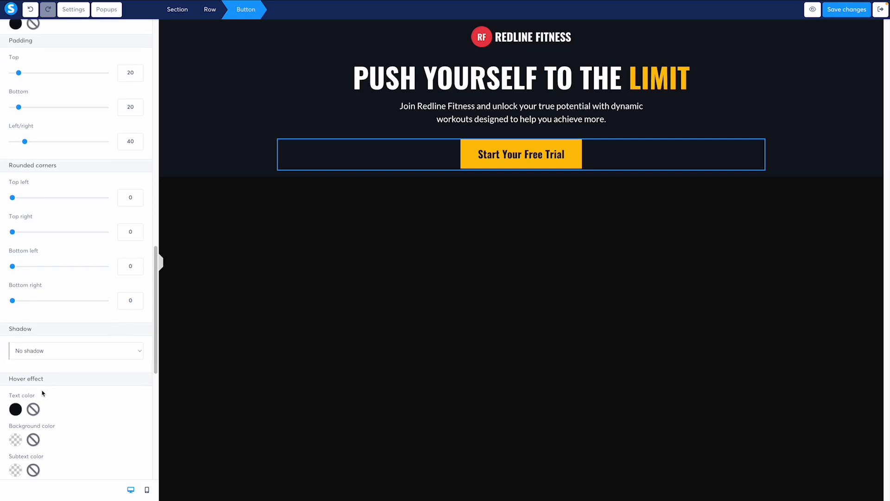
{"action": "key", "text": "Escape"}
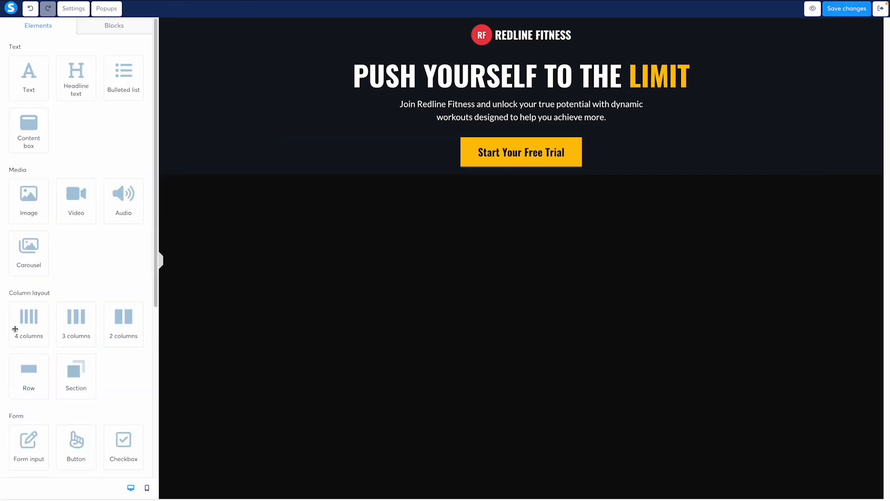
{"action": "left_click", "coordinate": [496, 159]}
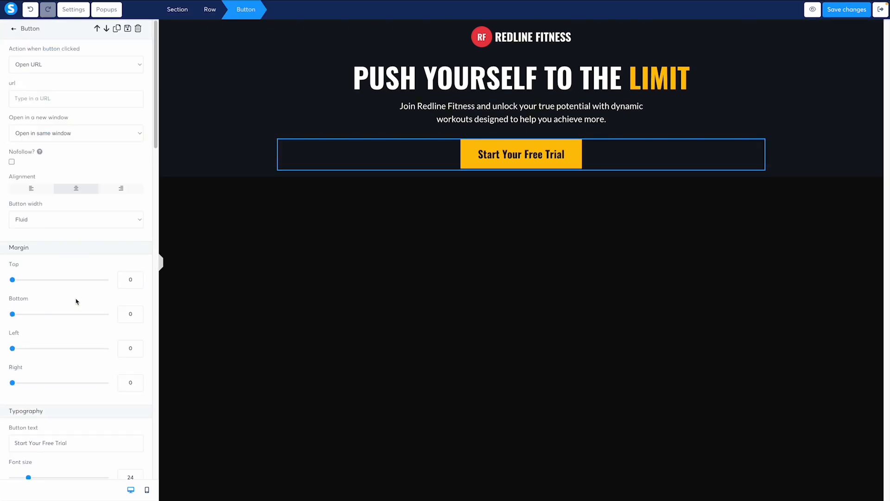
{"action": "scroll", "coordinate": [74, 304], "scroll_direction": "down", "scroll_amount": 10}
{"action": "scroll", "coordinate": [71, 316], "scroll_direction": "down", "scroll_amount": 8}
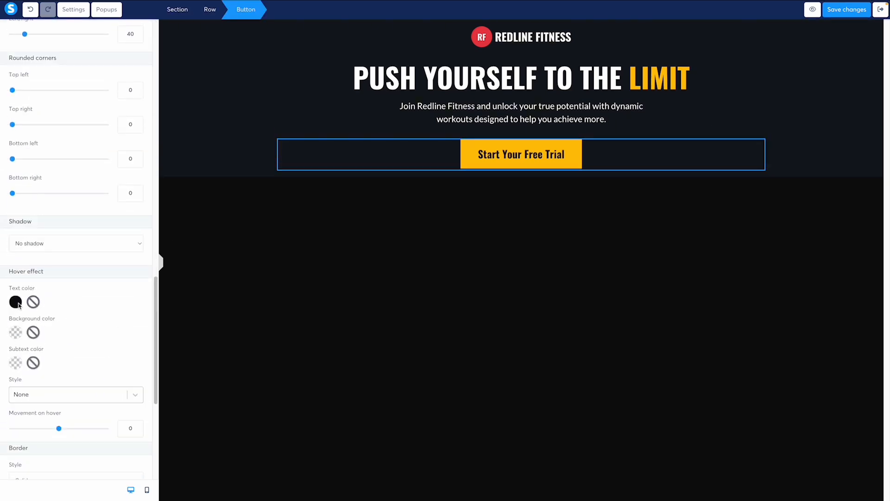
{"action": "scroll", "coordinate": [26, 324], "scroll_direction": "down", "scroll_amount": 2}
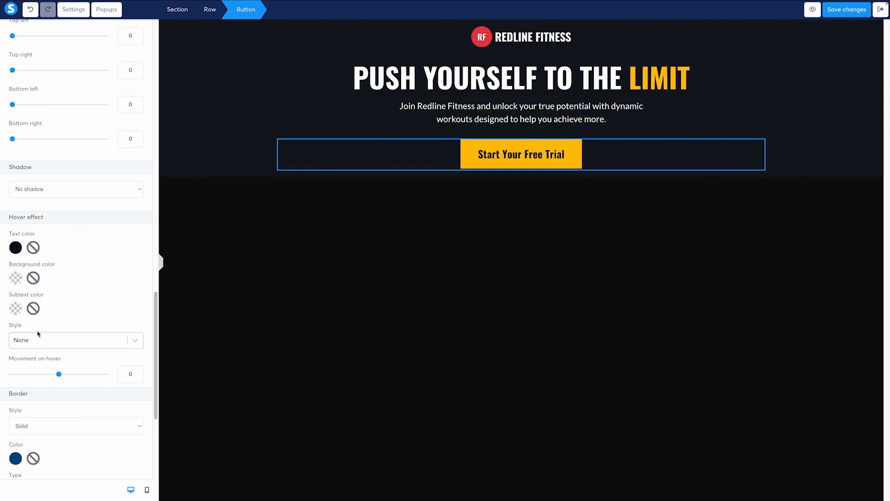
{"action": "scroll", "coordinate": [38, 334], "scroll_direction": "down", "scroll_amount": 1}
{"action": "left_click", "coordinate": [41, 327]}
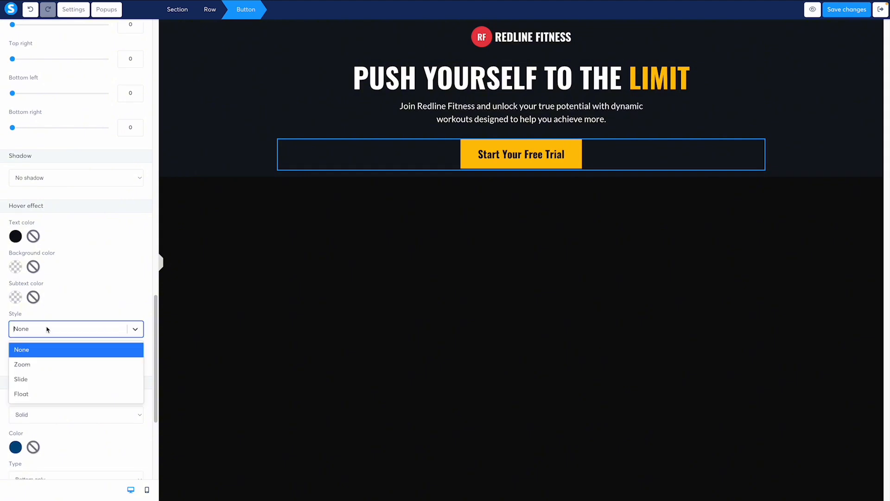
{"action": "left_click", "coordinate": [45, 365]}
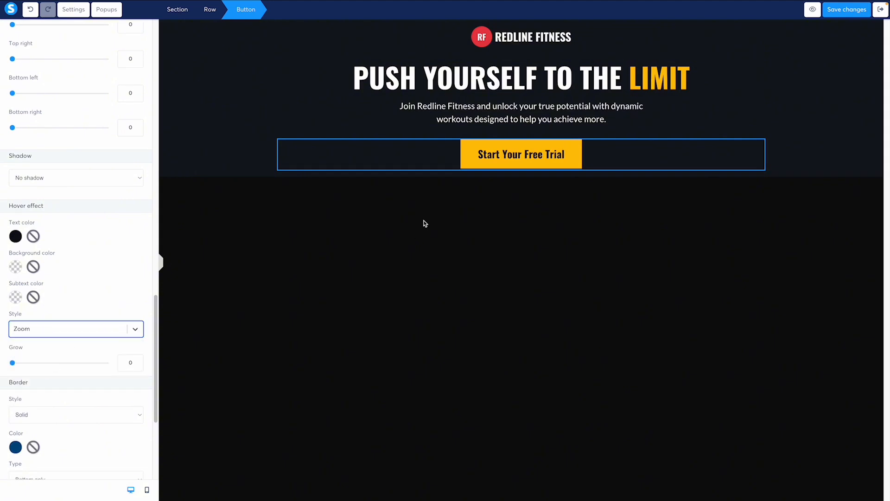
- Set the Start Your Free Trial button's border style to None and save the page changes
{"action": "left_click", "coordinate": [518, 168]}
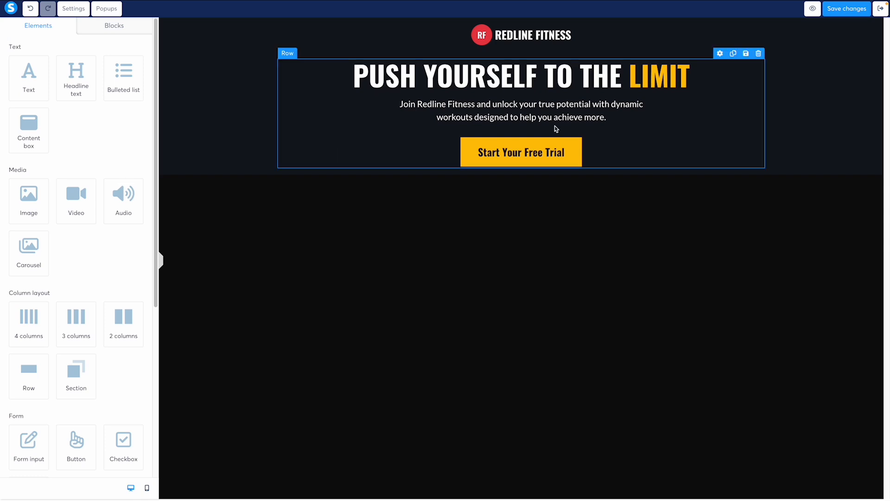
{"action": "left_click", "coordinate": [559, 152]}
{"action": "scroll", "coordinate": [97, 306], "scroll_direction": "down", "scroll_amount": 10}
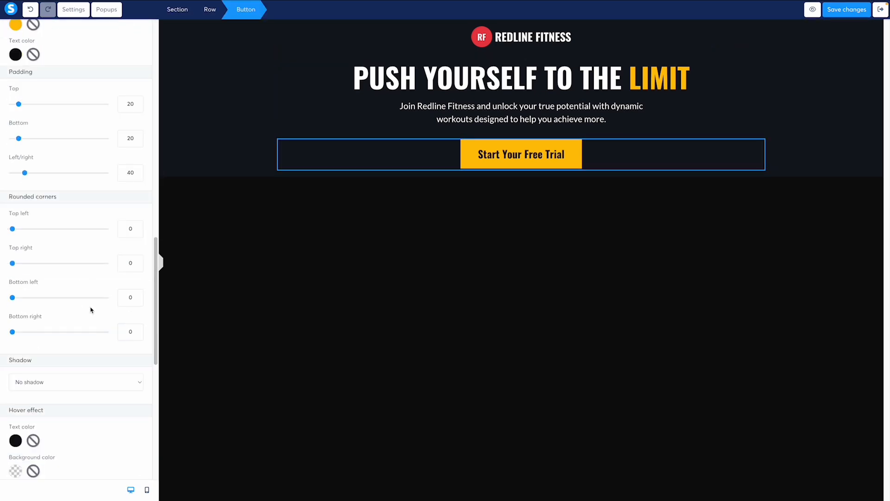
{"action": "scroll", "coordinate": [91, 309], "scroll_direction": "down", "scroll_amount": 6}
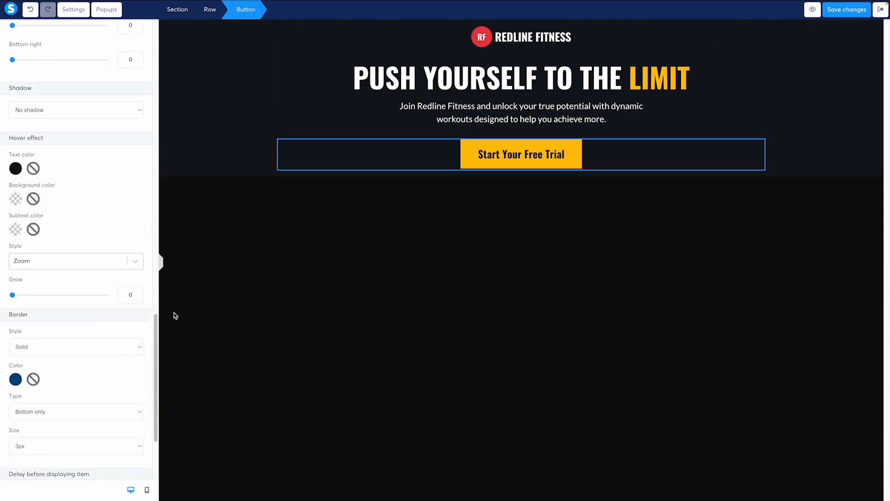
{"action": "left_click", "coordinate": [72, 346]}
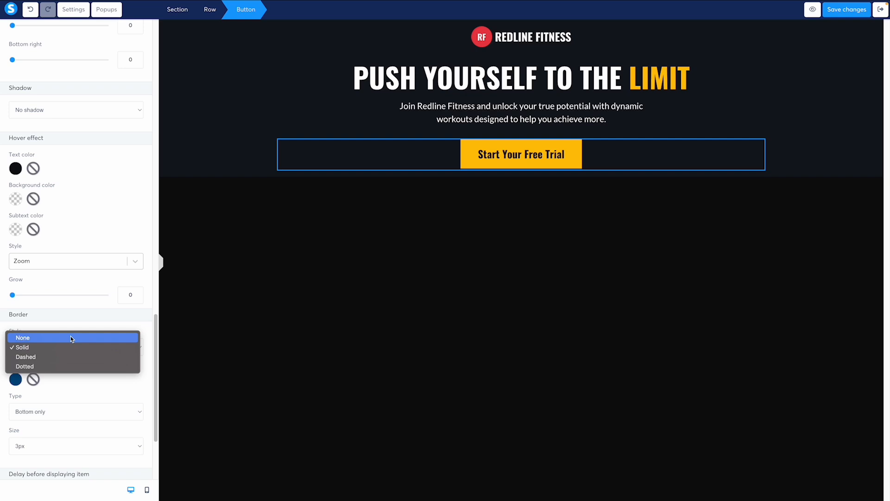
{"action": "left_click", "coordinate": [72, 338]}
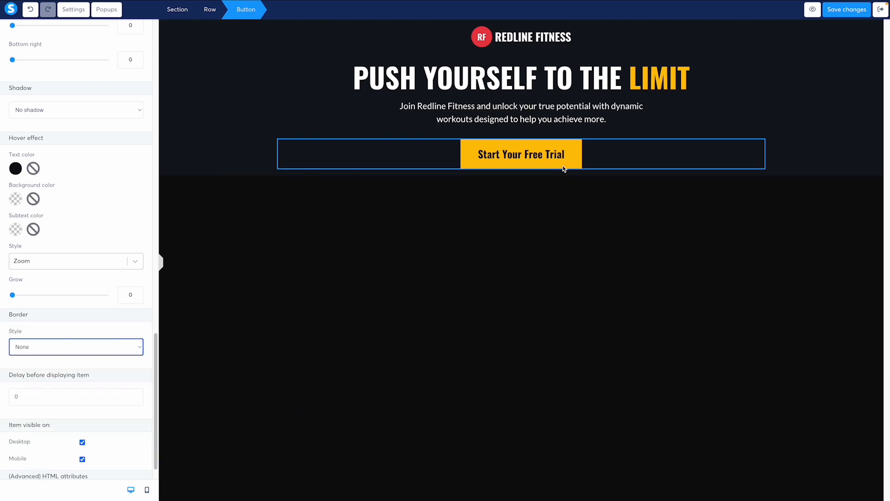
{"action": "scroll", "coordinate": [122, 318], "scroll_direction": "down", "scroll_amount": 1}
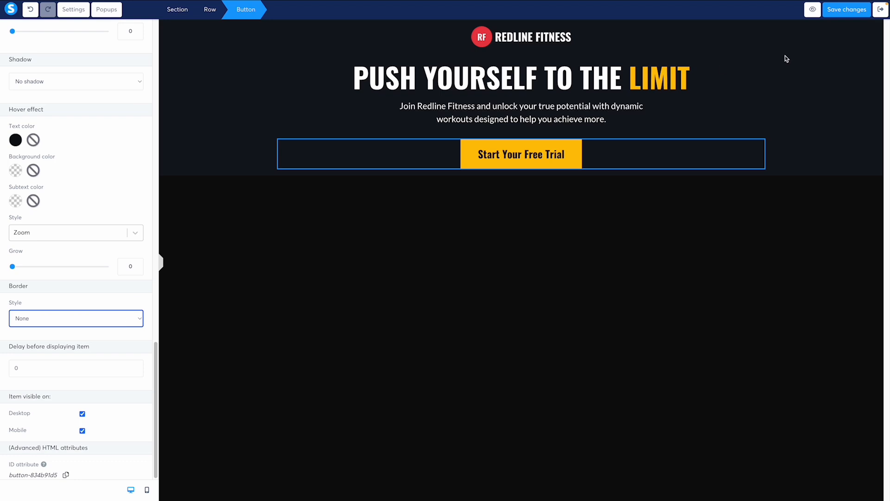
{"action": "left_click", "coordinate": [846, 9]}
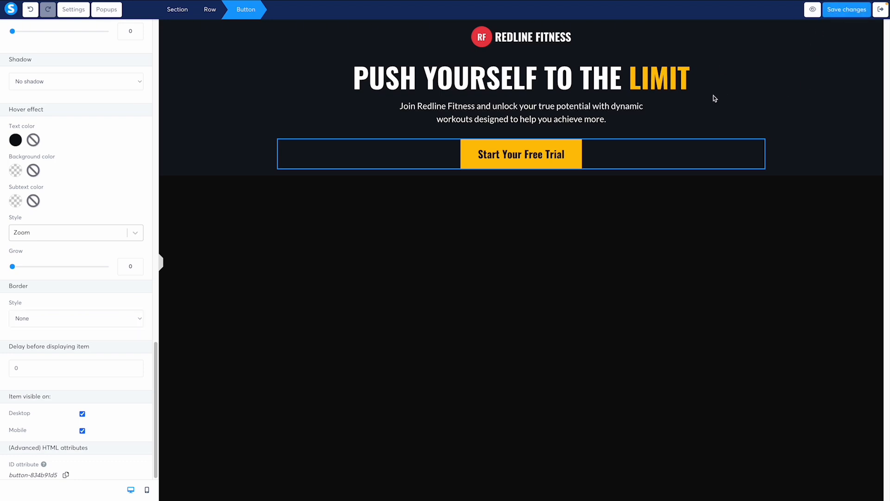
{"action": "left_click", "coordinate": [781, 95]}
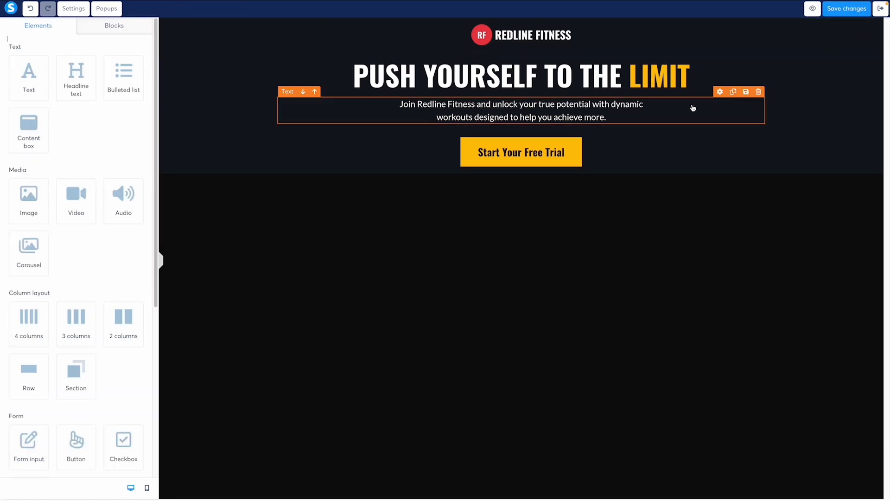
{"action": "left_click", "coordinate": [800, 106]}
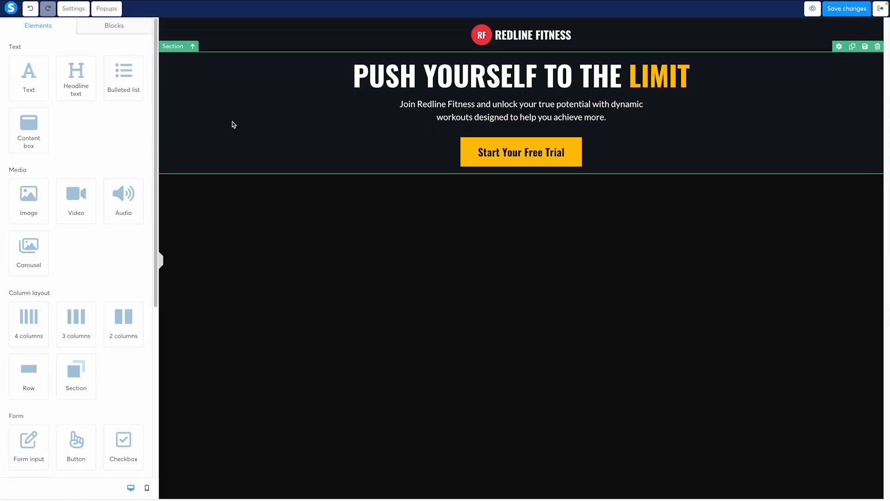
- Set the hero section's padding to 241 at the top and 327 at the bottom
{"action": "left_click", "coordinate": [233, 124]}
{"action": "double_click", "coordinate": [119, 142]}
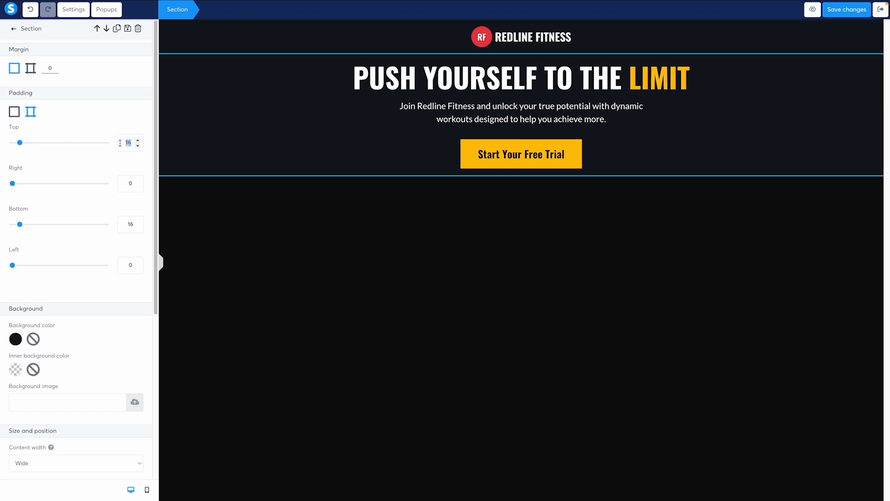
{"action": "type", "text": "241"}
{"action": "double_click", "coordinate": [121, 224]}
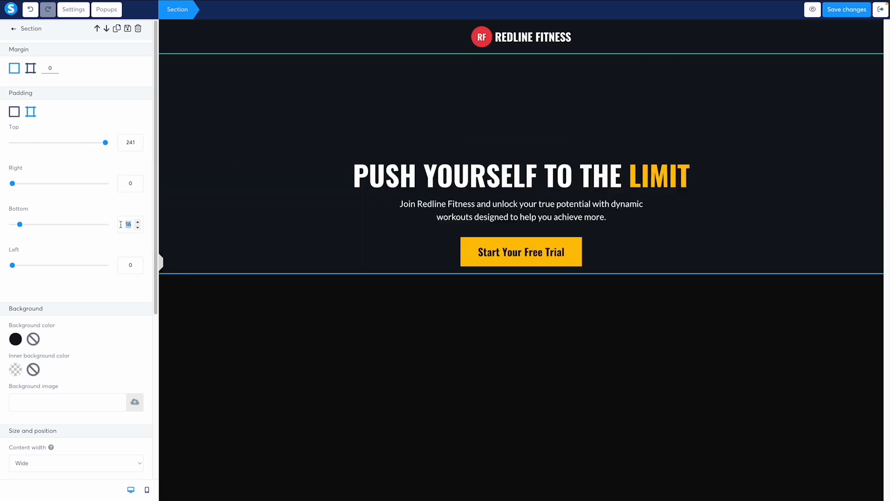
{"action": "type", "text": "327"}
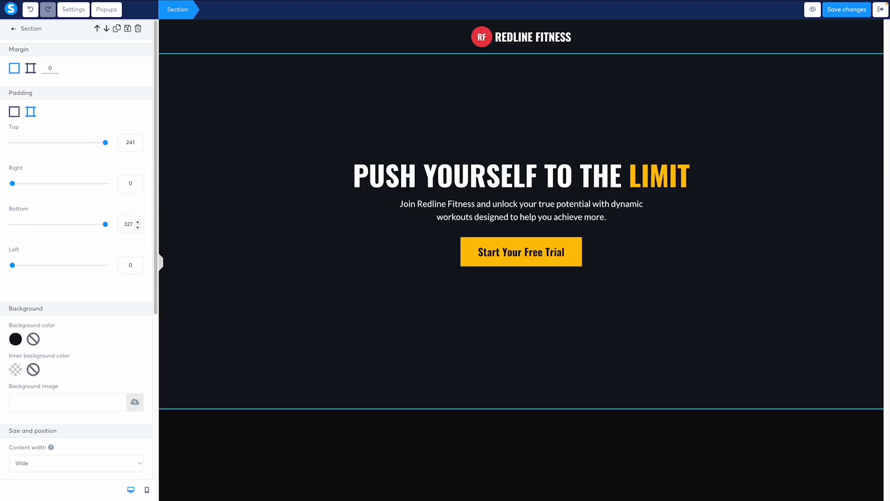
- Switch to Figma and select the desktop Hero Section frame to check its dimensions and padding
{"action": "left_click", "coordinate": [492, 122]}
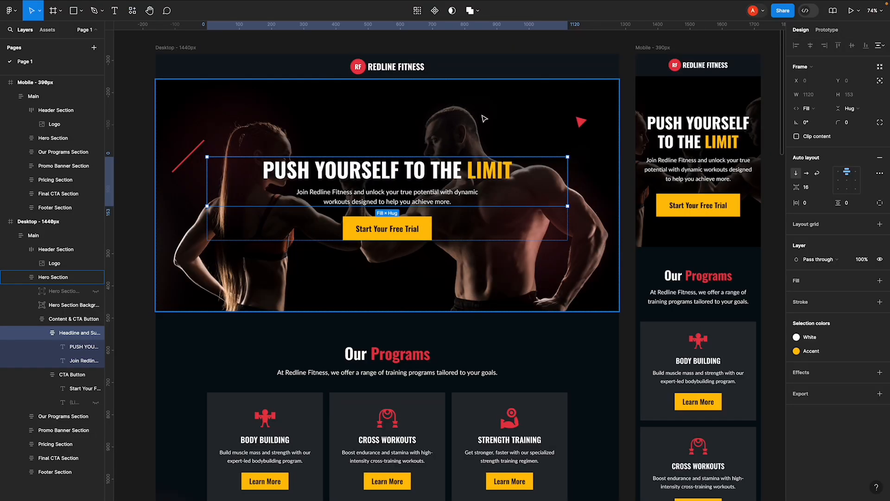
{"action": "left_click", "coordinate": [492, 135]}
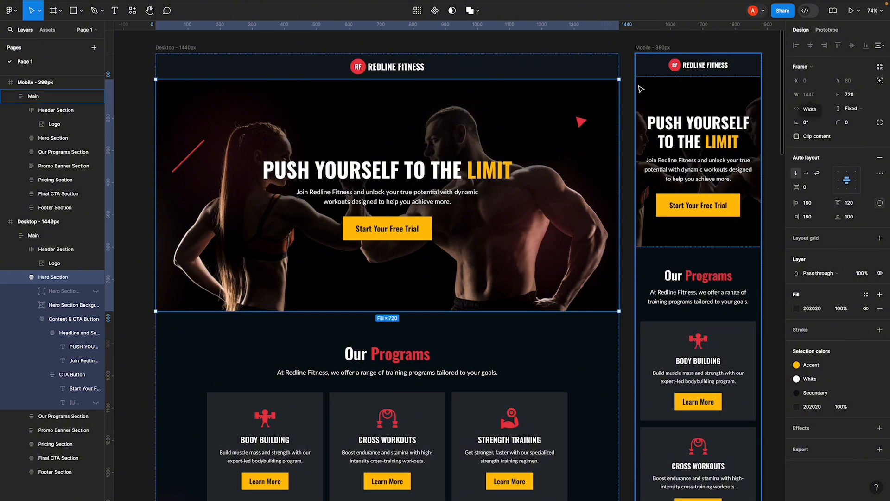
{"action": "left_click", "coordinate": [606, 73]}
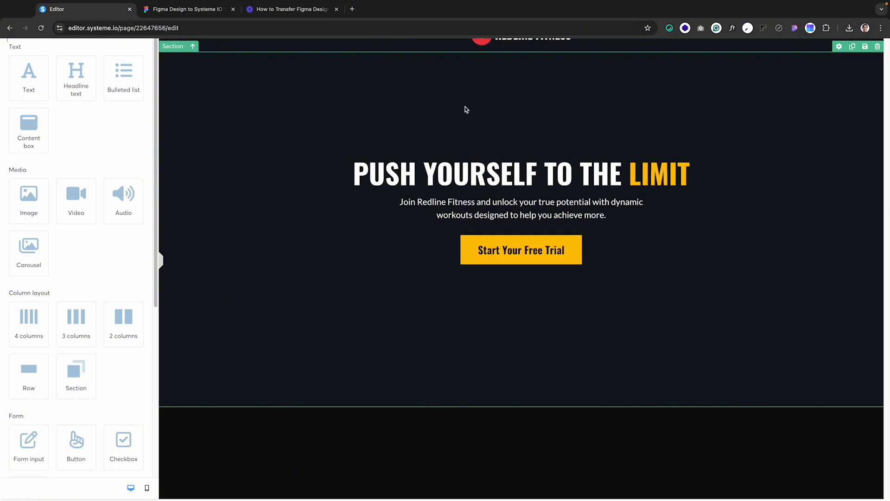
- Back in the Systeme.io editor, insert HeroSectionBackgroundImage.webp from the uploaded images as the hero section's background image
{"action": "left_click", "coordinate": [444, 125]}
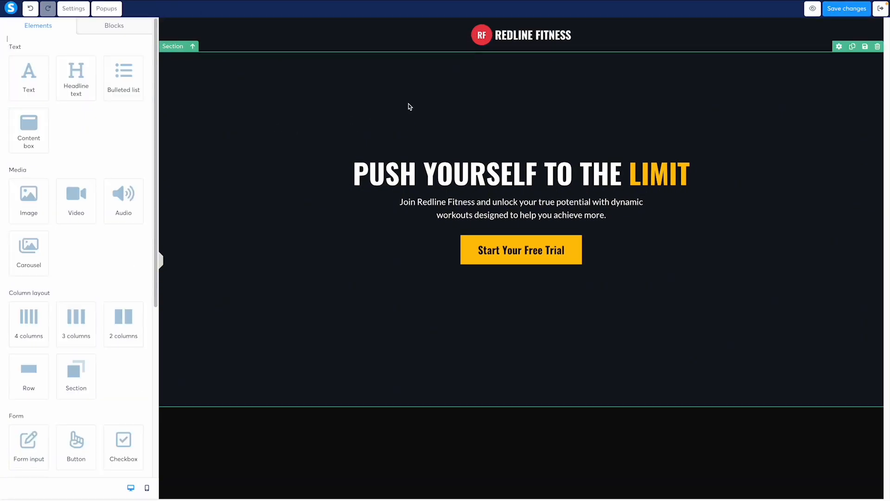
{"action": "left_click", "coordinate": [408, 106]}
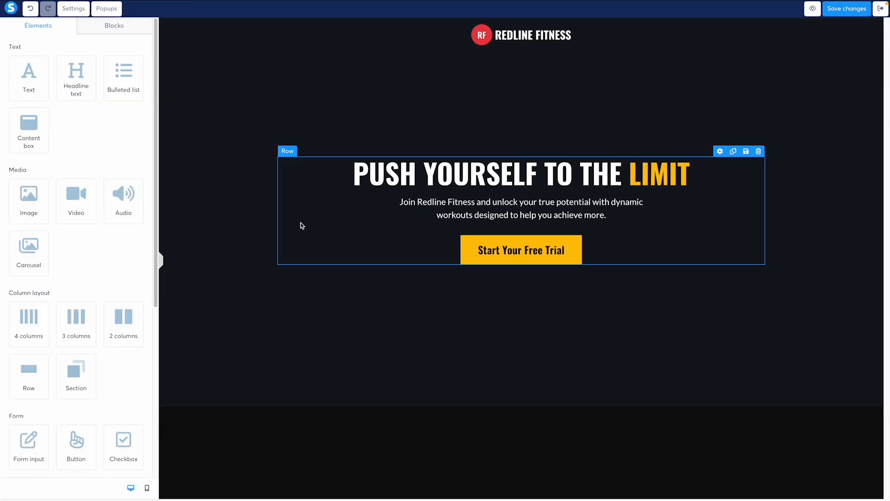
{"action": "left_click", "coordinate": [192, 190]}
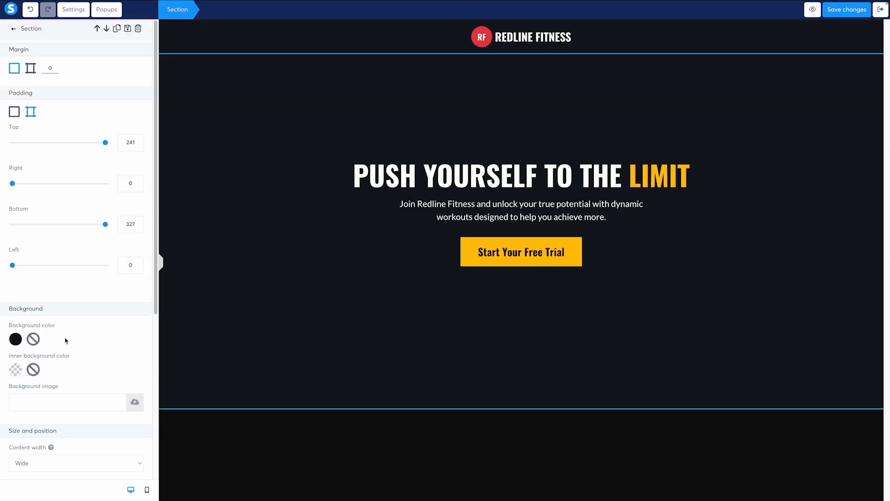
{"action": "left_click", "coordinate": [134, 403]}
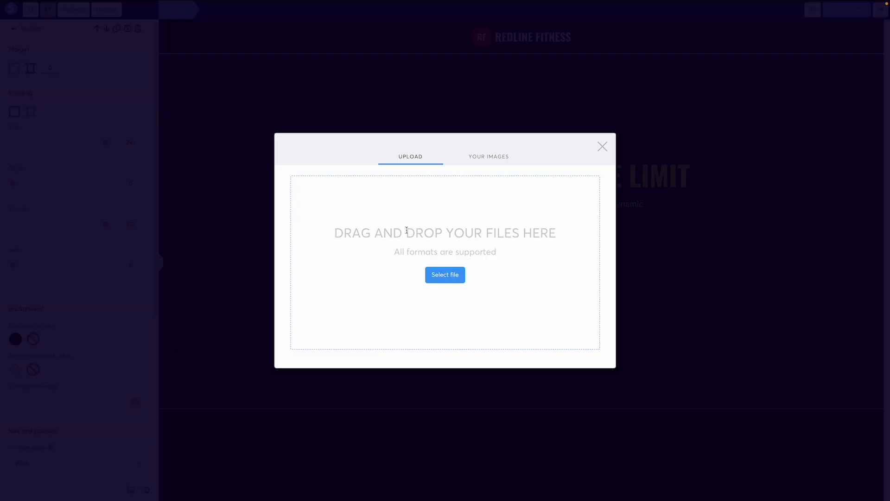
{"action": "left_click", "coordinate": [490, 158]}
{"action": "scroll", "coordinate": [368, 229], "scroll_direction": "down", "scroll_amount": 2}
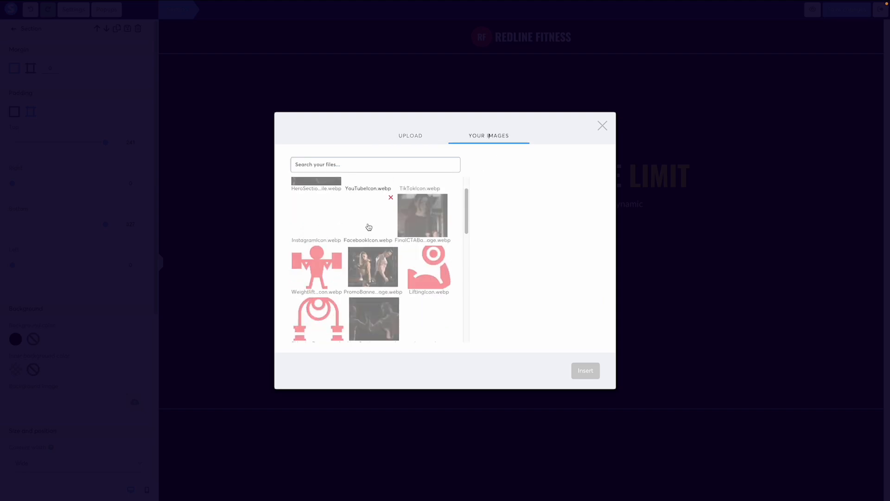
{"action": "left_click", "coordinate": [363, 298]}
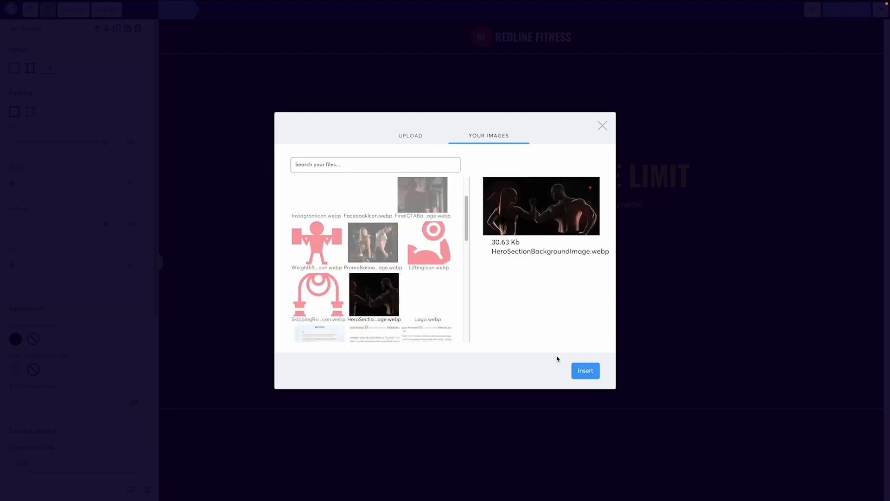
{"action": "left_click", "coordinate": [584, 371]}
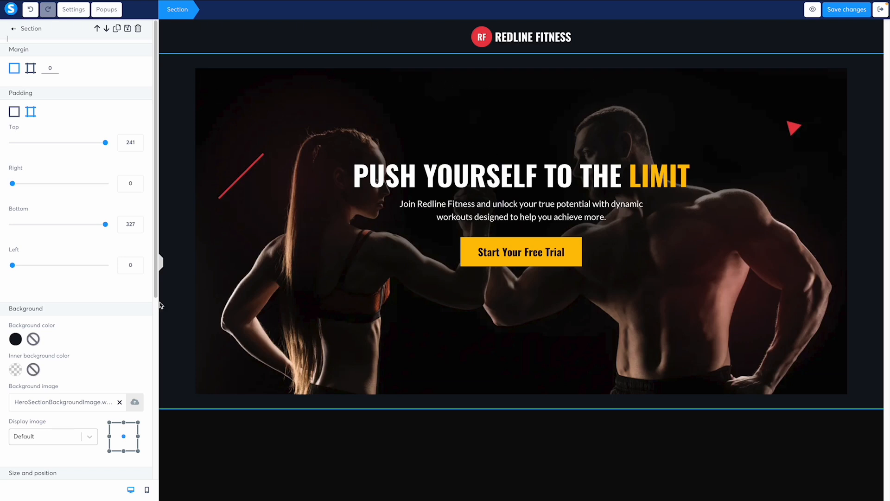
- Set the hero background image to display as Fill 100% width and height
{"action": "scroll", "coordinate": [121, 339], "scroll_direction": "down", "scroll_amount": 1}
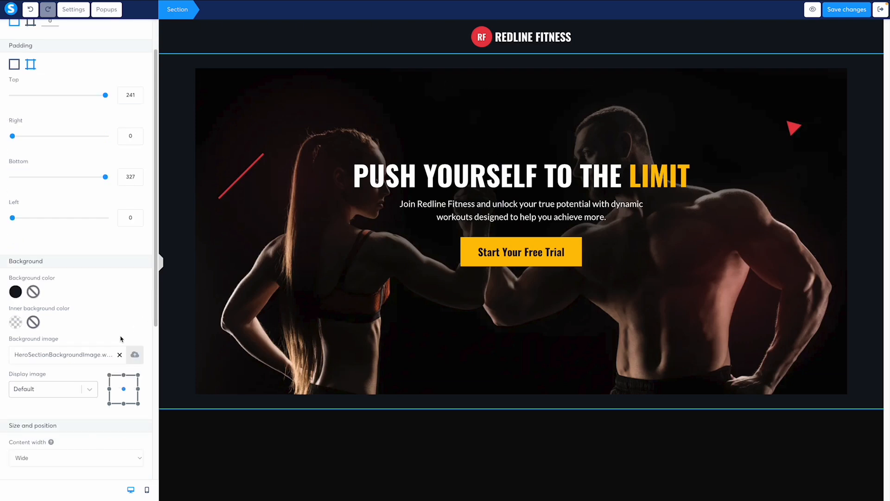
{"action": "left_click", "coordinate": [70, 391]}
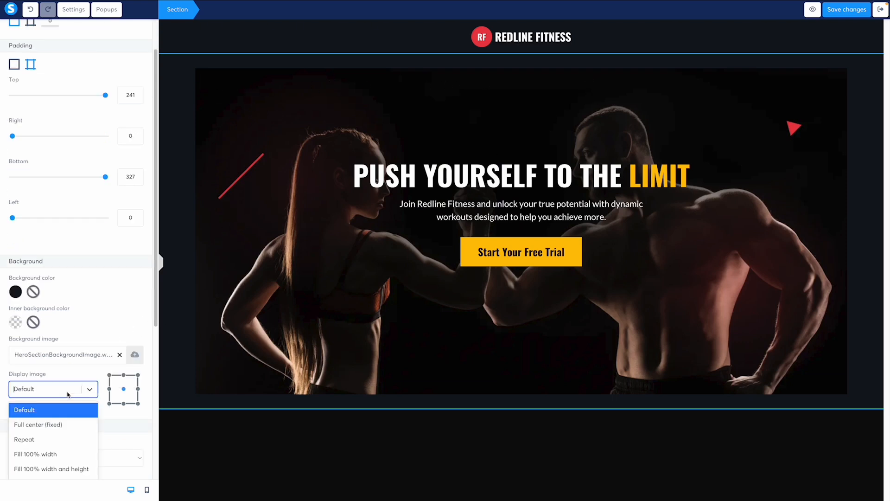
{"action": "left_click", "coordinate": [73, 469]}
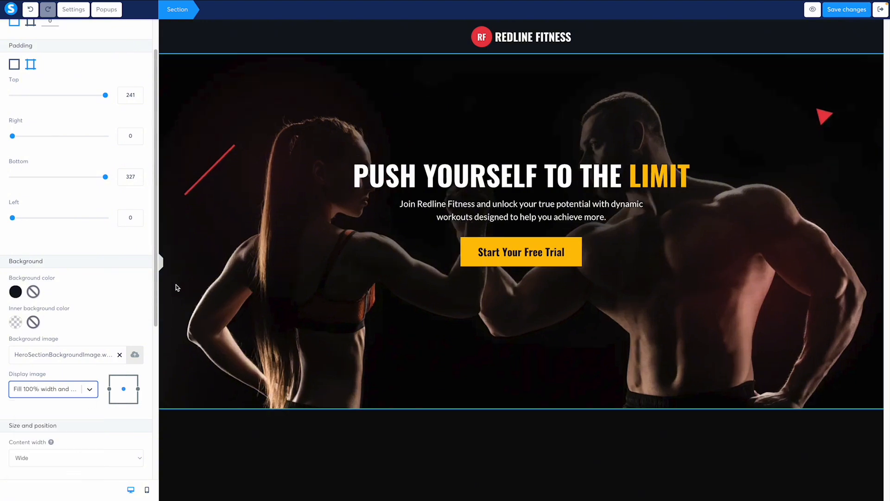
- Check the hero section with the settings sidebar temporarily collapsed and save the page changes
{"action": "left_click", "coordinate": [114, 297]}
{"action": "left_click", "coordinate": [160, 263]}
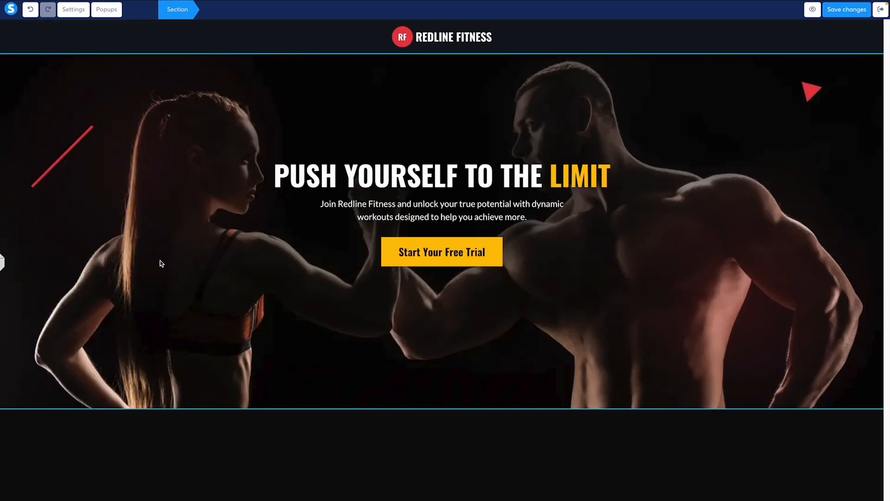
{"action": "left_click", "coordinate": [3, 264]}
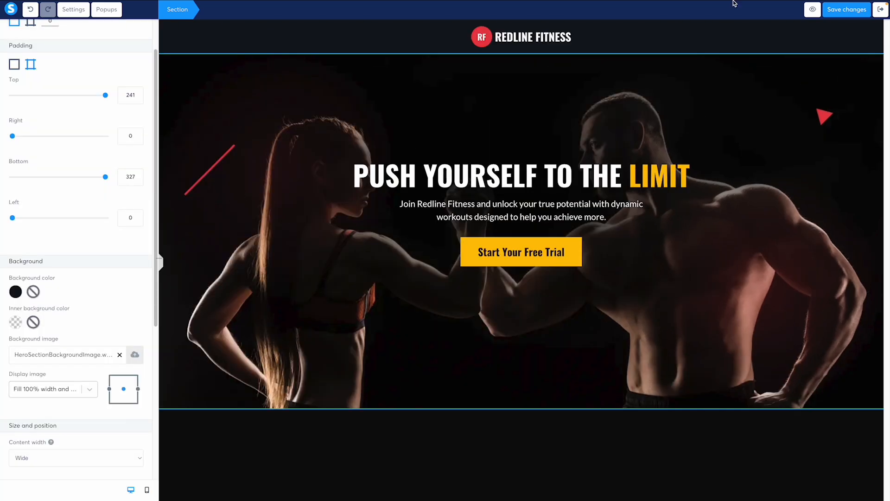
{"action": "left_click", "coordinate": [846, 9]}
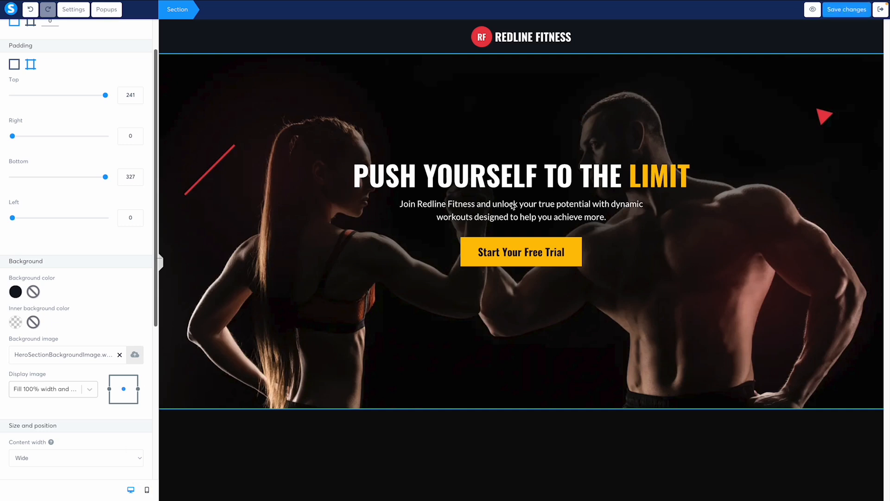
- Switch the page to the mobile view and open the settings of the hero section
{"action": "left_click", "coordinate": [440, 214]}
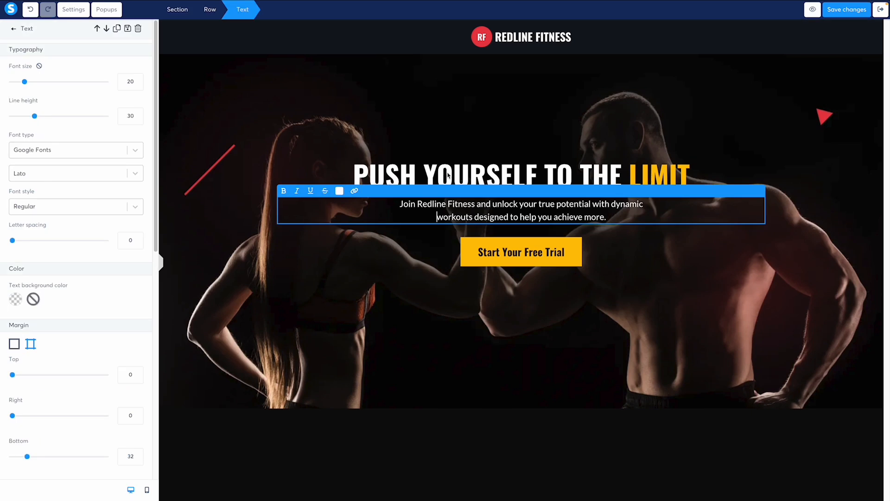
{"action": "left_click", "coordinate": [448, 175]}
{"action": "left_click", "coordinate": [443, 170]}
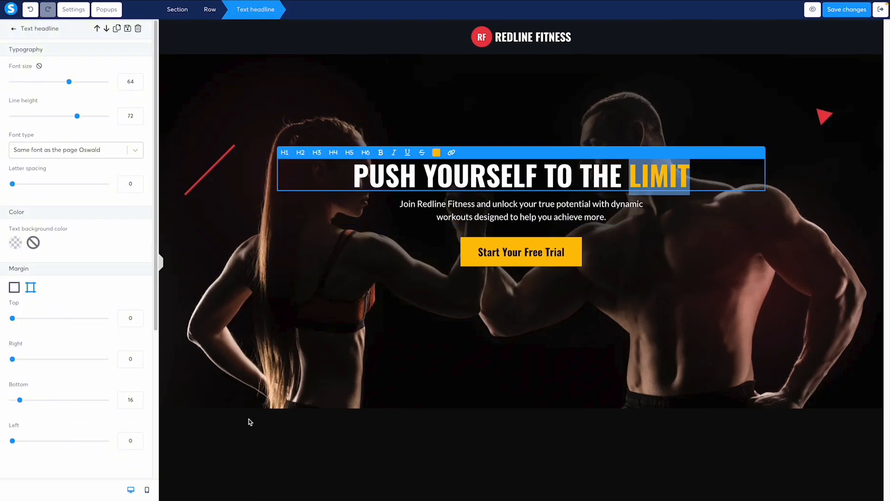
{"action": "left_click", "coordinate": [147, 489]}
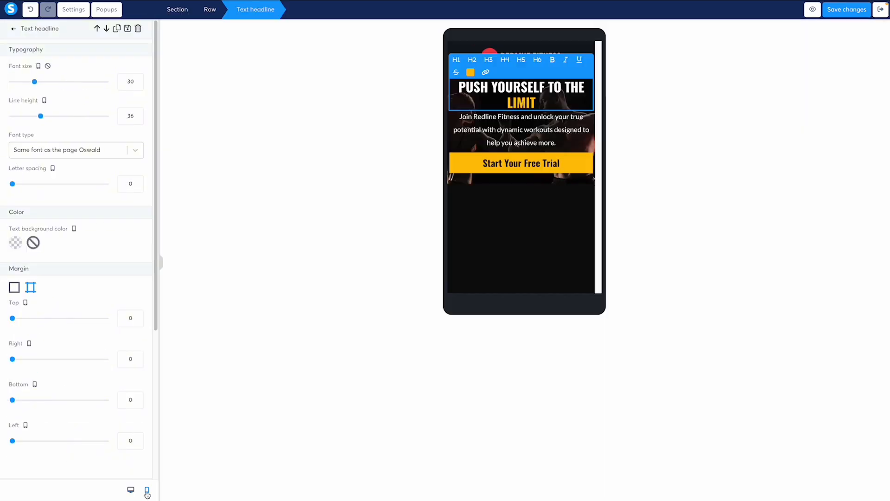
{"action": "left_click", "coordinate": [546, 193]}
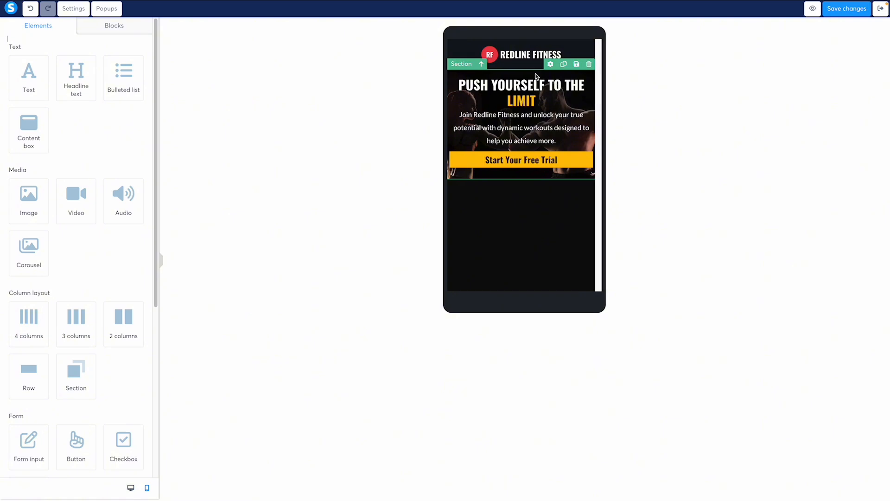
{"action": "left_click", "coordinate": [530, 75]}
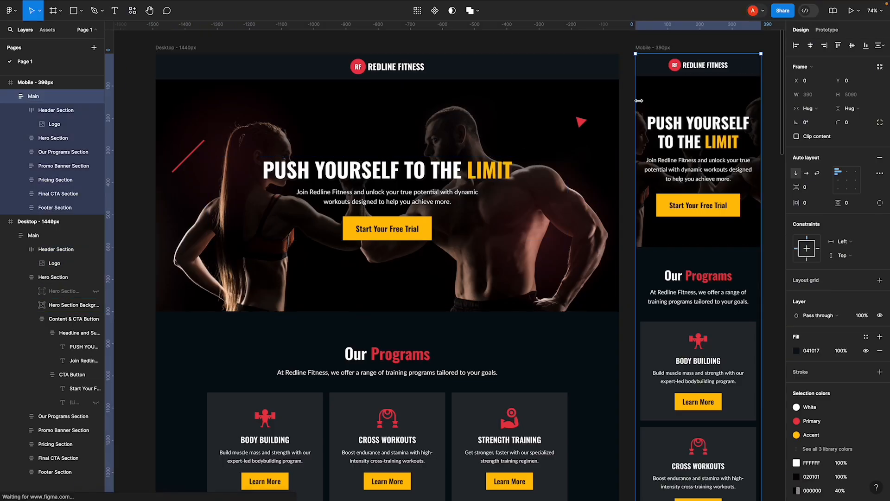
- Switch to Figma and select into the mobile Hero Section to check its top and bottom padding
{"action": "scroll", "coordinate": [541, 112], "scroll_direction": "up", "scroll_amount": 8}
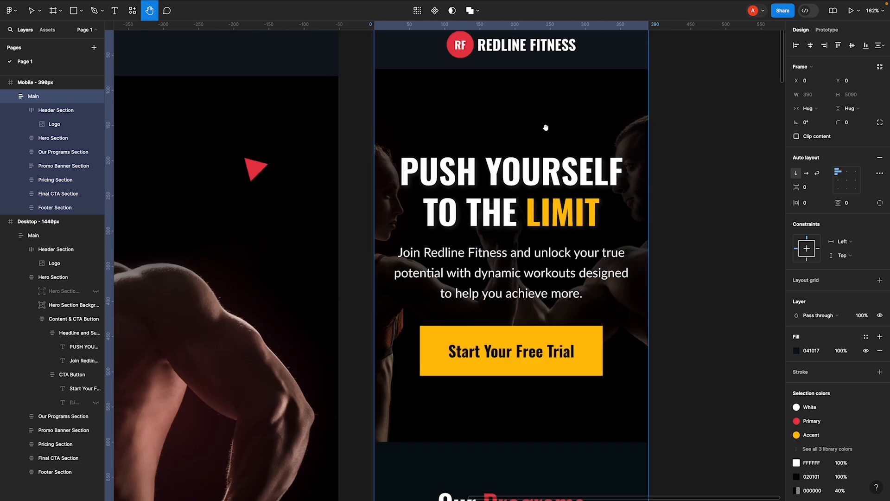
{"action": "left_click_drag", "start_coordinate": [545, 127], "coordinate": [522, 133]}
{"action": "key", "text": "v"}
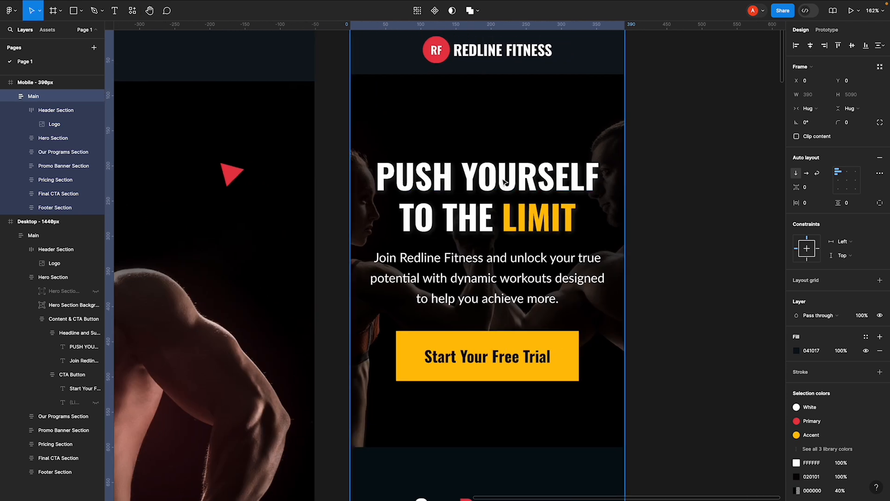
{"action": "left_click", "coordinate": [505, 181]}
{"action": "double_click", "coordinate": [505, 181]}
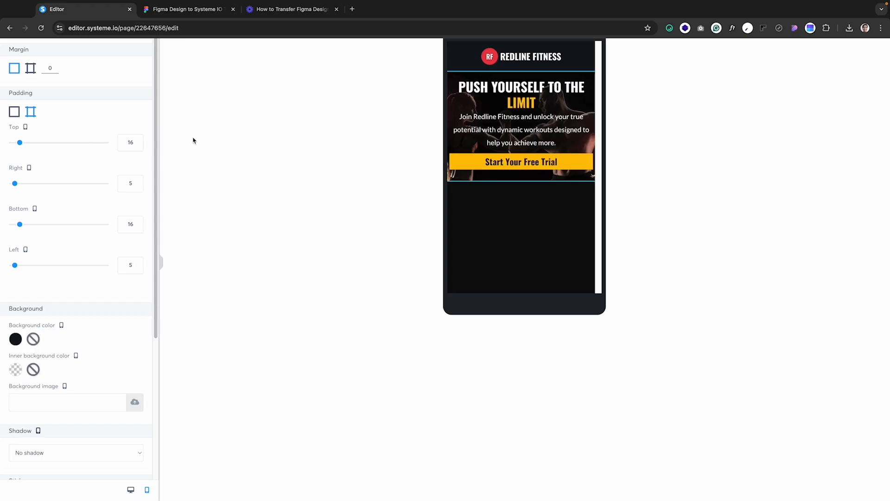
- Back in the Systeme.io editor, set the hero section's mobile padding to 114 at the top and 94 at the bottom
{"action": "double_click", "coordinate": [131, 143]}
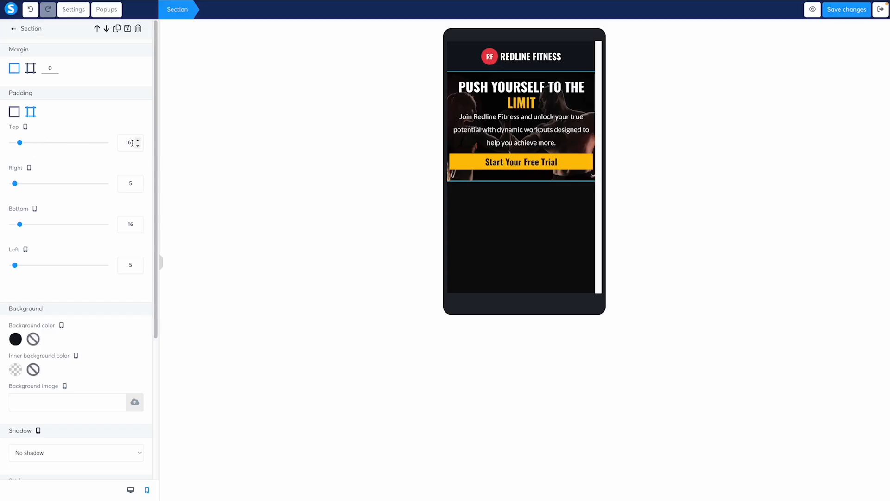
{"action": "type", "text": "114"}
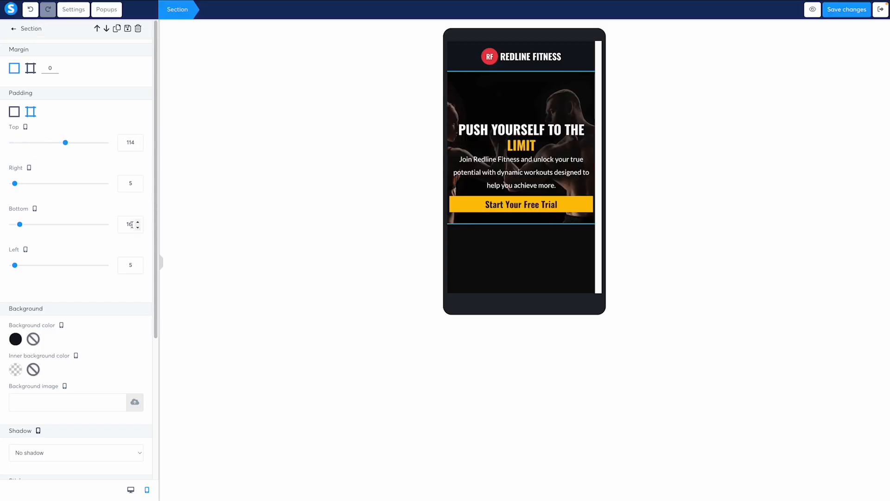
{"action": "double_click", "coordinate": [121, 224]}
{"action": "type", "text": "9"}
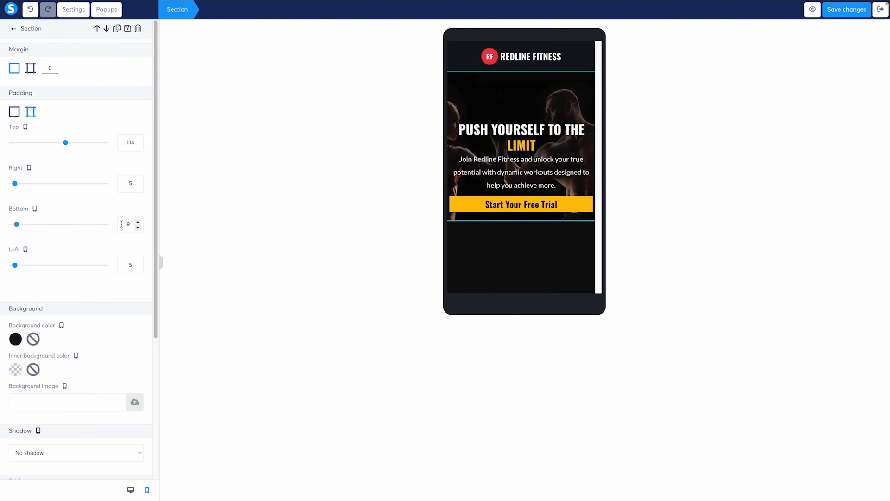
{"action": "type", "text": "4"}
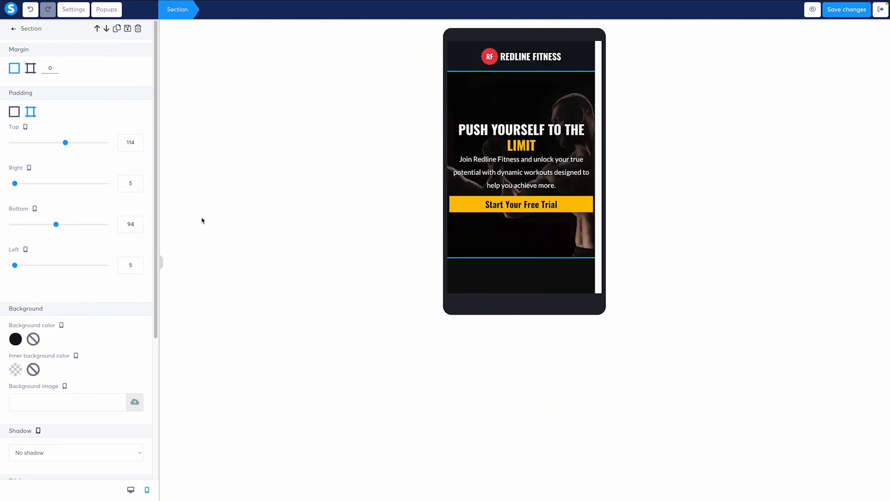
{"action": "left_click", "coordinate": [529, 101]}
{"action": "left_click", "coordinate": [529, 102]}
{"action": "left_click", "coordinate": [528, 103]}
{"action": "left_click", "coordinate": [526, 104]}
{"action": "left_click", "coordinate": [526, 104]}
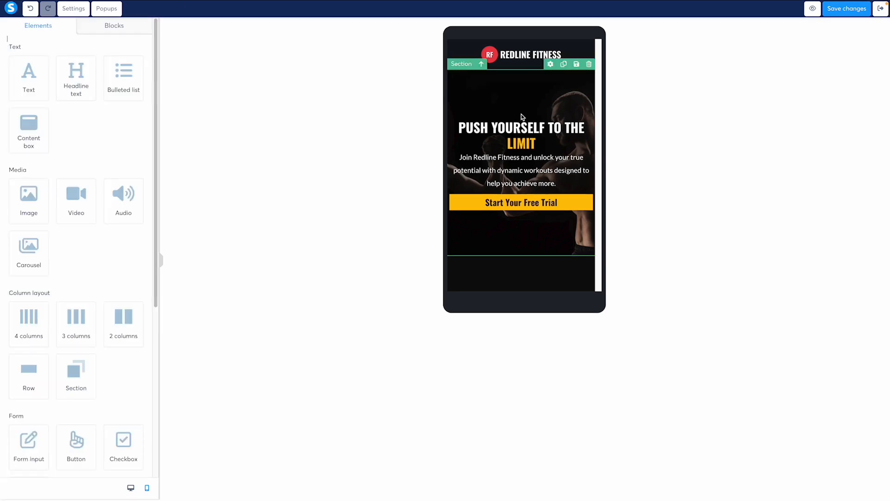
{"action": "left_click", "coordinate": [522, 105]}
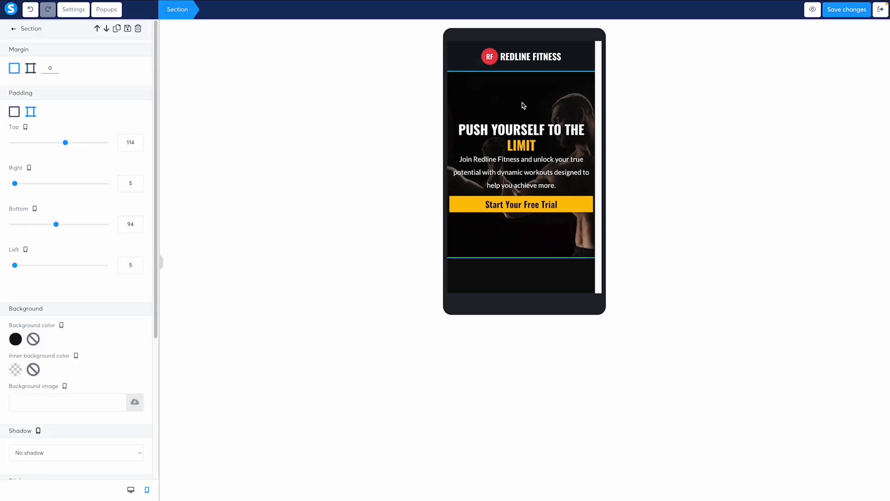
{"action": "scroll", "coordinate": [66, 260], "scroll_direction": "down", "scroll_amount": 3}
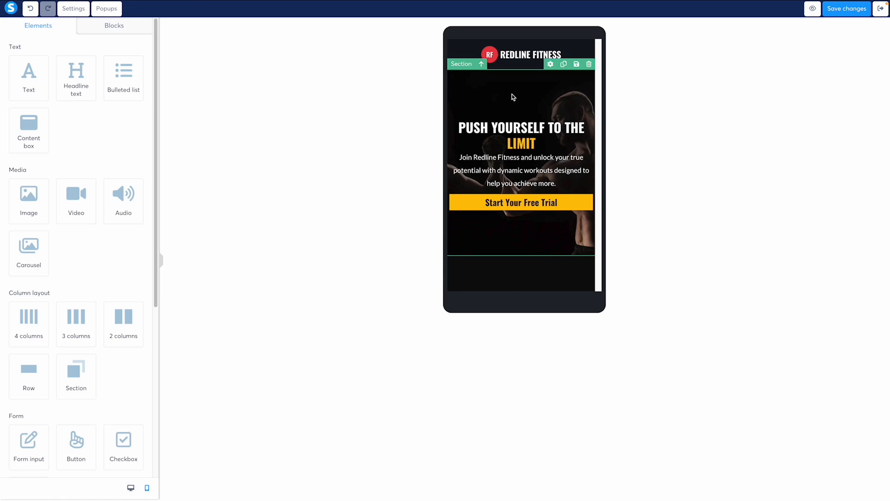
- Insert HeroSectionBackgroundImage-Mobile.webp from the uploaded images as the hero section's mobile background image
{"action": "left_click", "coordinate": [513, 97]}
{"action": "scroll", "coordinate": [95, 252], "scroll_direction": "down", "scroll_amount": 4}
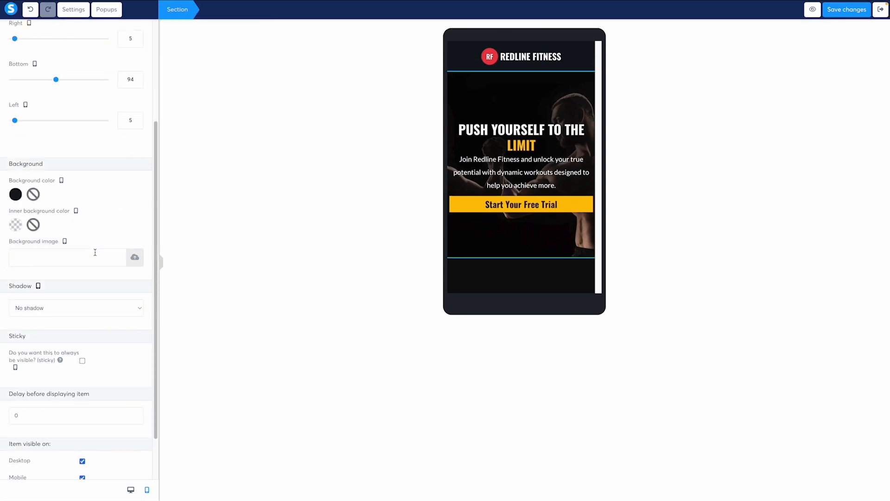
{"action": "scroll", "coordinate": [95, 252], "scroll_direction": "up", "scroll_amount": 3}
{"action": "scroll", "coordinate": [95, 256], "scroll_direction": "down", "scroll_amount": 4}
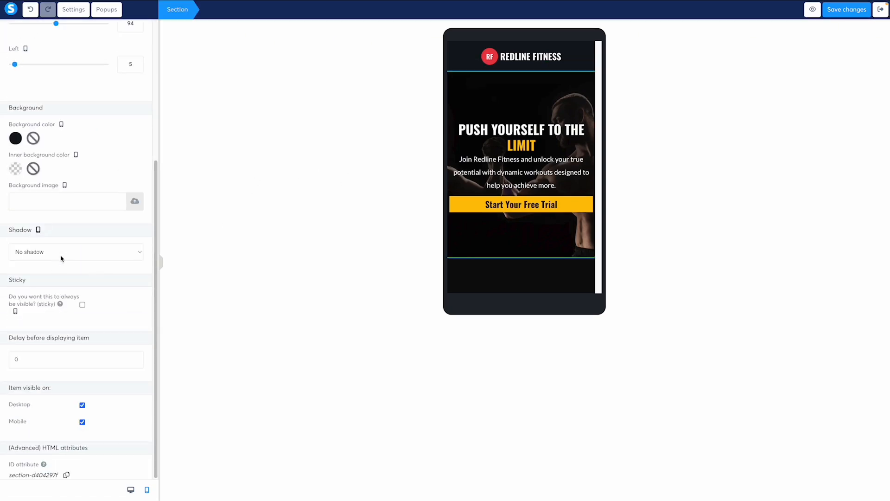
{"action": "left_click", "coordinate": [135, 201]}
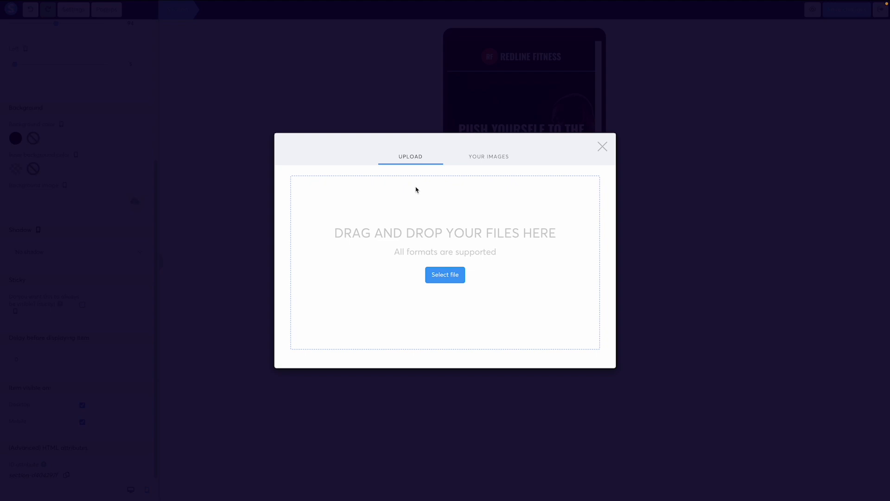
{"action": "left_click", "coordinate": [493, 157]}
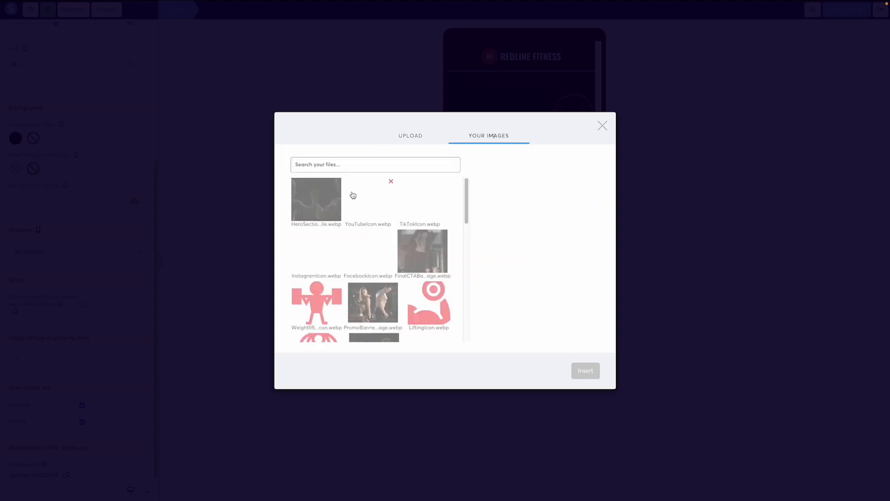
{"action": "left_click", "coordinate": [318, 199]}
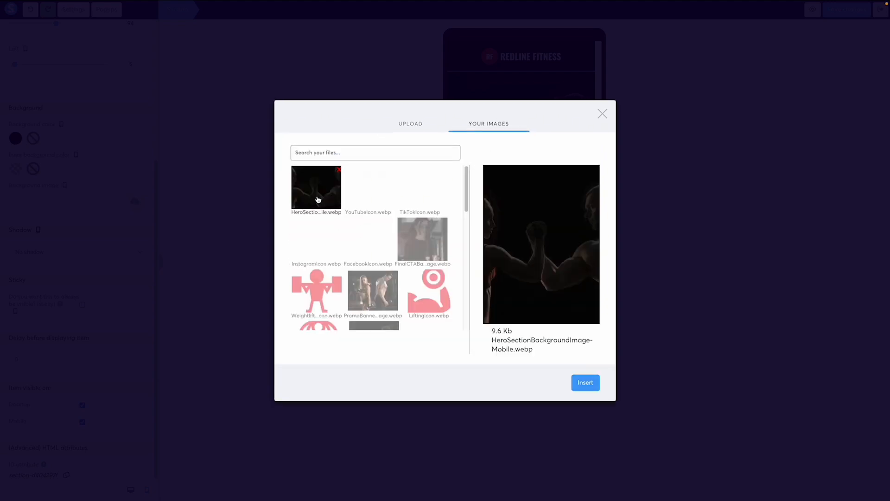
{"action": "left_click", "coordinate": [587, 383]}
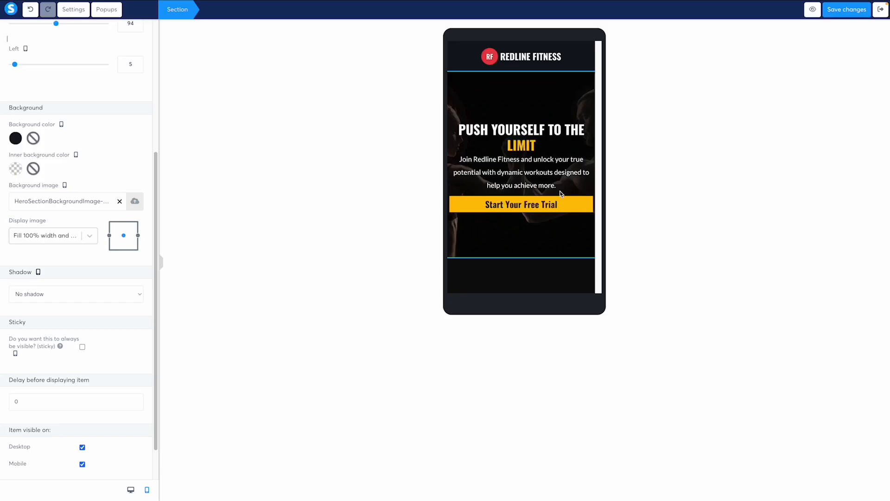
- Switch to Figma and check the Mobile/H1 text style of the mobile hero headline
{"action": "left_click", "coordinate": [524, 103]}
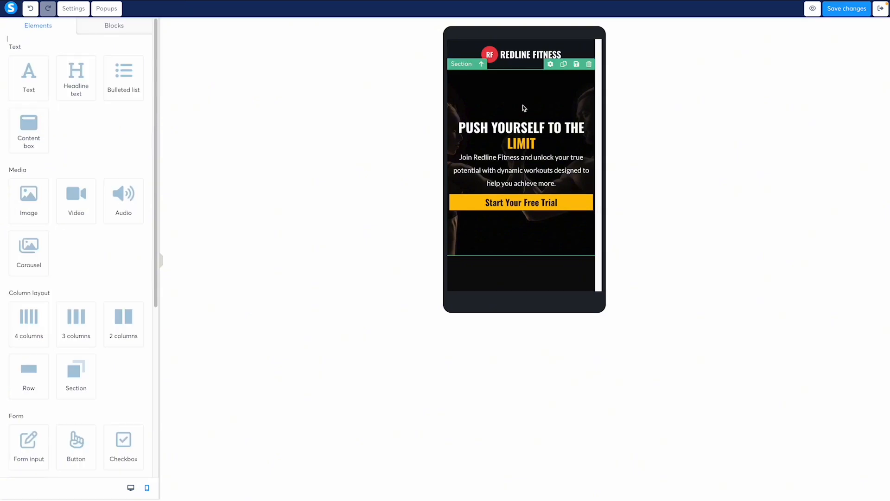
{"action": "double_click", "coordinate": [523, 141]}
{"action": "left_click", "coordinate": [555, 137]}
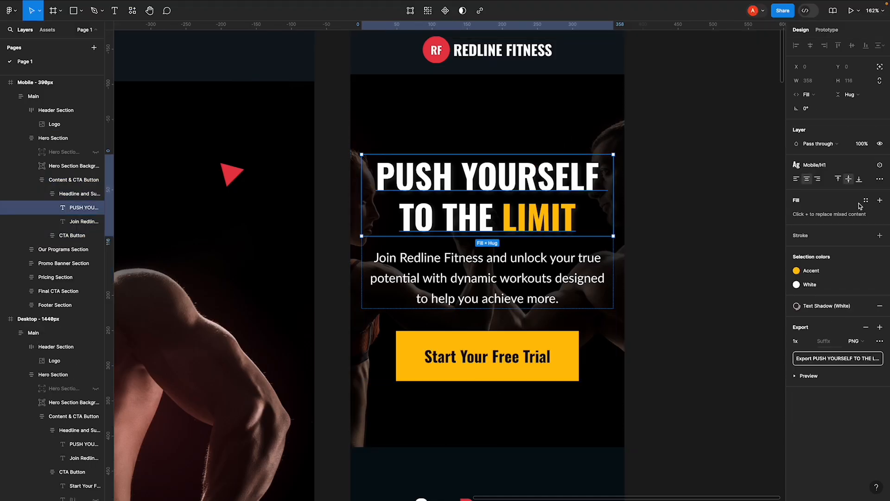
{"action": "left_click", "coordinate": [814, 165]}
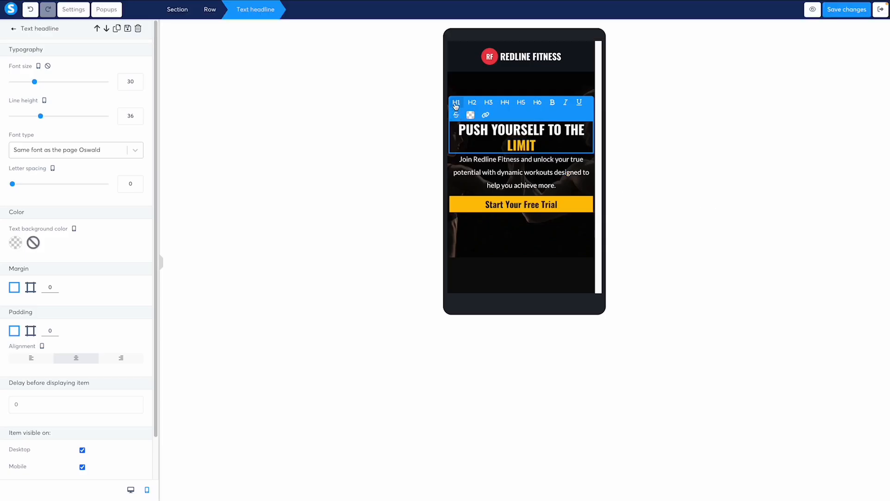
- Back in the Systeme.io editor, set the hero headline's mobile font size to 48
{"action": "left_click", "coordinate": [138, 80]}
{"action": "left_click", "coordinate": [138, 80]}
{"action": "left_click", "coordinate": [138, 79]}
{"action": "left_click", "coordinate": [138, 79]}
{"action": "left_click", "coordinate": [139, 79]}
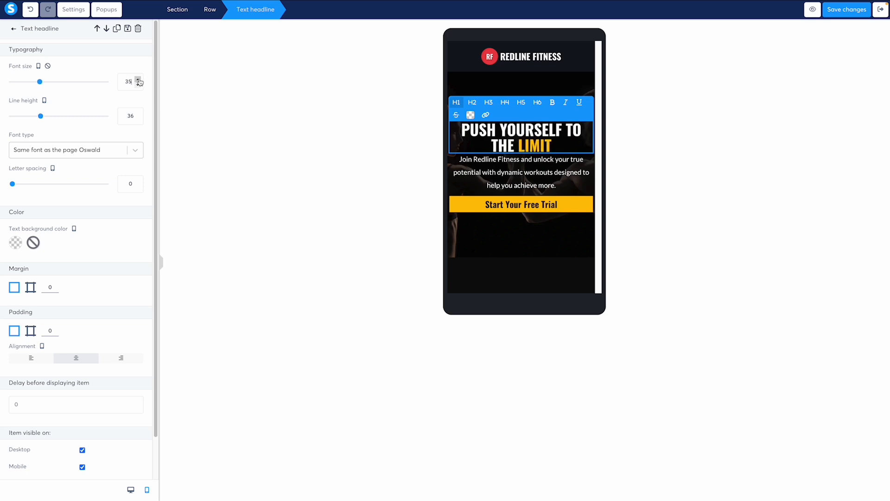
{"action": "left_click", "coordinate": [138, 80]}
{"action": "left_click", "coordinate": [138, 80]}
{"action": "left_click", "coordinate": [138, 80]}
{"action": "left_click", "coordinate": [138, 79]}
{"action": "left_click", "coordinate": [139, 80]}
{"action": "left_click", "coordinate": [138, 79]}
{"action": "left_click", "coordinate": [138, 80]}
{"action": "left_click", "coordinate": [138, 79]}
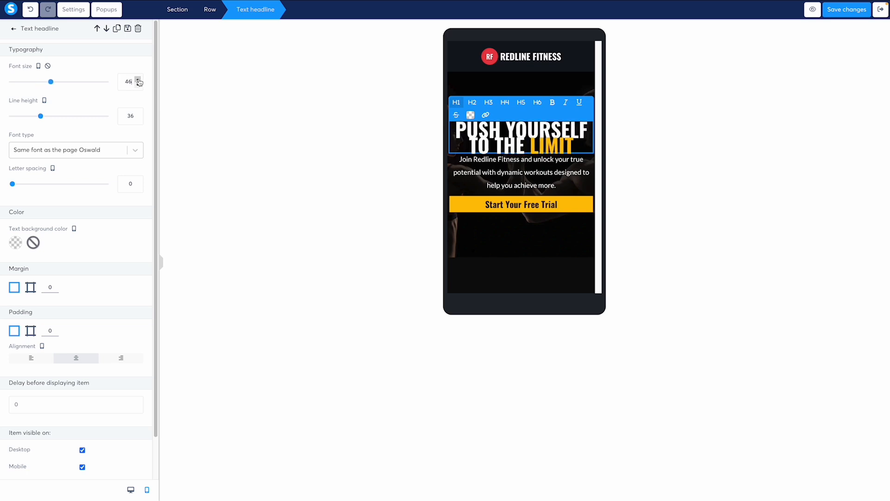
{"action": "left_click", "coordinate": [138, 80]}
{"action": "left_click", "coordinate": [138, 80]}
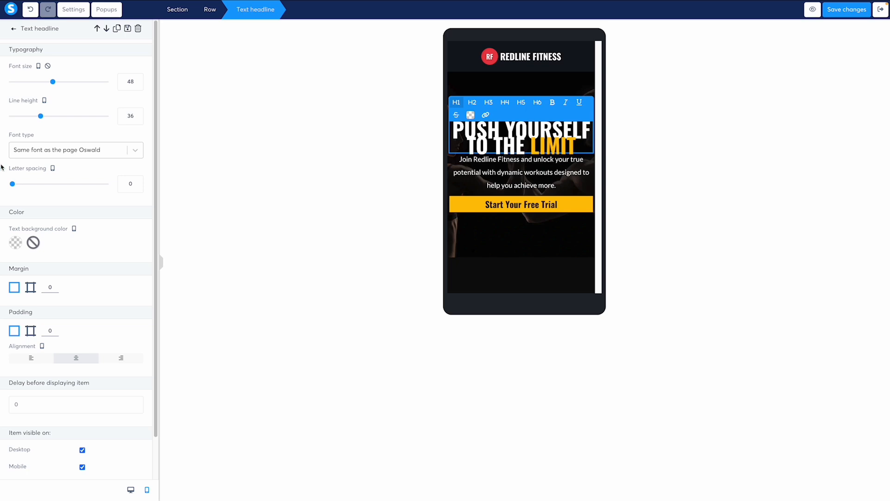
- Set the hero headline's mobile line height to 52
{"action": "left_click", "coordinate": [138, 115]}
{"action": "left_click", "coordinate": [137, 114]}
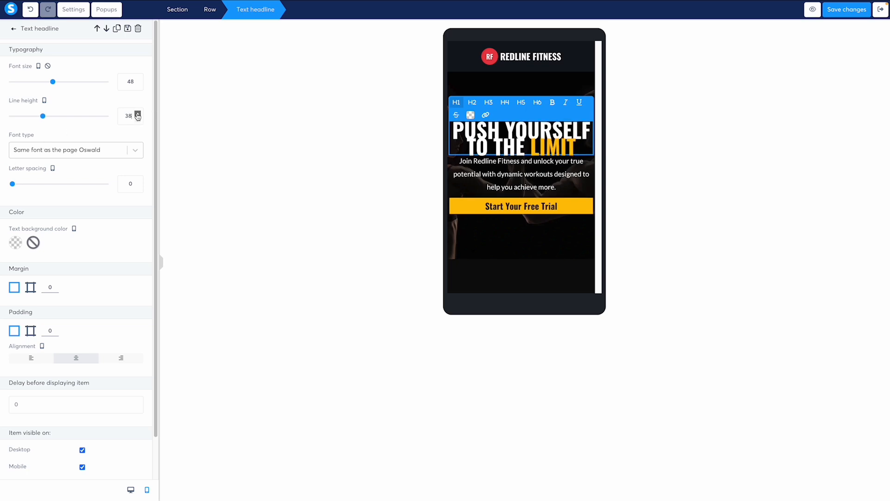
{"action": "left_click", "coordinate": [137, 114]}
{"action": "left_click", "coordinate": [138, 115]}
{"action": "left_click", "coordinate": [137, 115]}
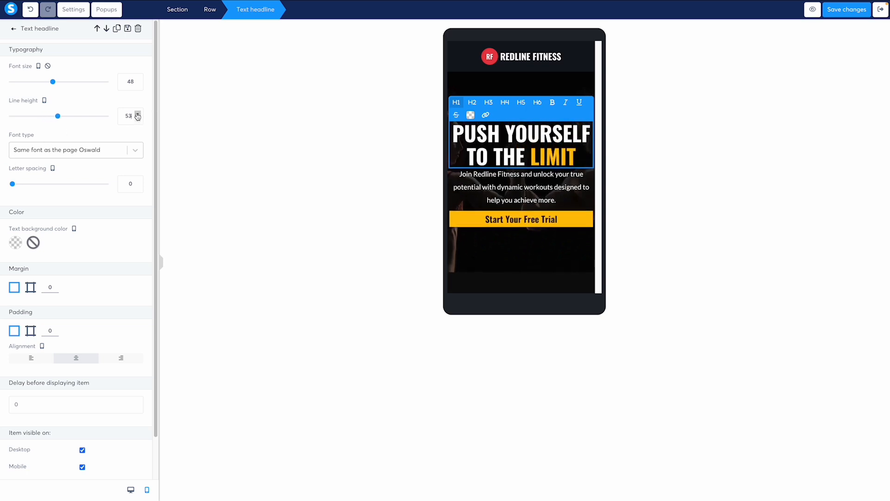
{"action": "left_click", "coordinate": [138, 114]}
{"action": "left_click", "coordinate": [137, 115]}
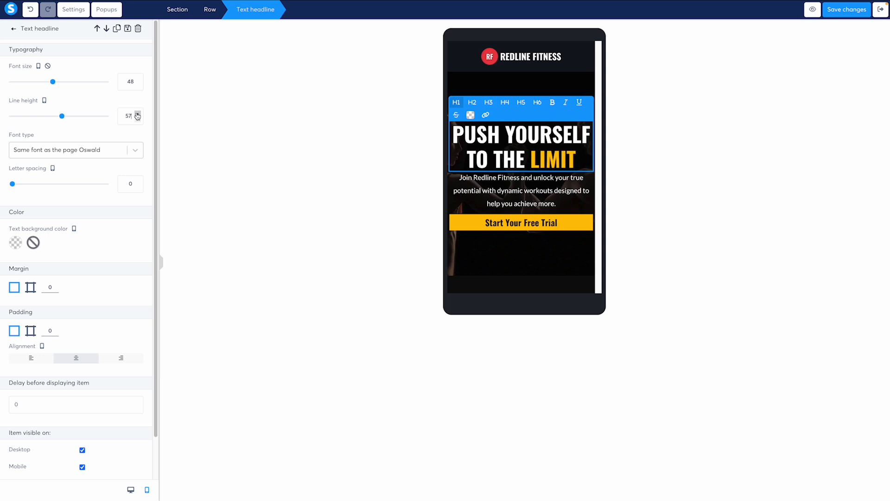
{"action": "left_click", "coordinate": [138, 114]}
{"action": "left_click", "coordinate": [137, 115]}
{"action": "left_click", "coordinate": [138, 114]}
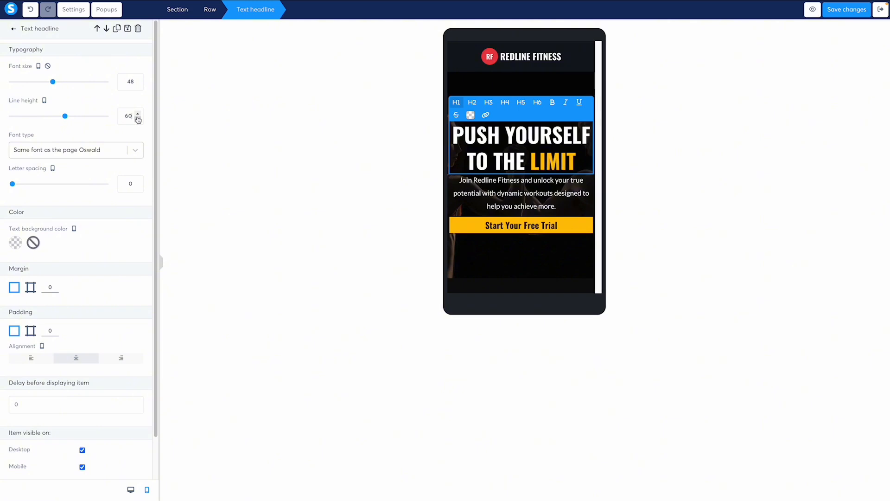
{"action": "left_click", "coordinate": [137, 119]}
{"action": "left_click", "coordinate": [137, 120]}
{"action": "left_click", "coordinate": [138, 120]}
{"action": "left_click", "coordinate": [138, 119]}
{"action": "left_click", "coordinate": [138, 119]}
{"action": "left_click", "coordinate": [138, 119]}
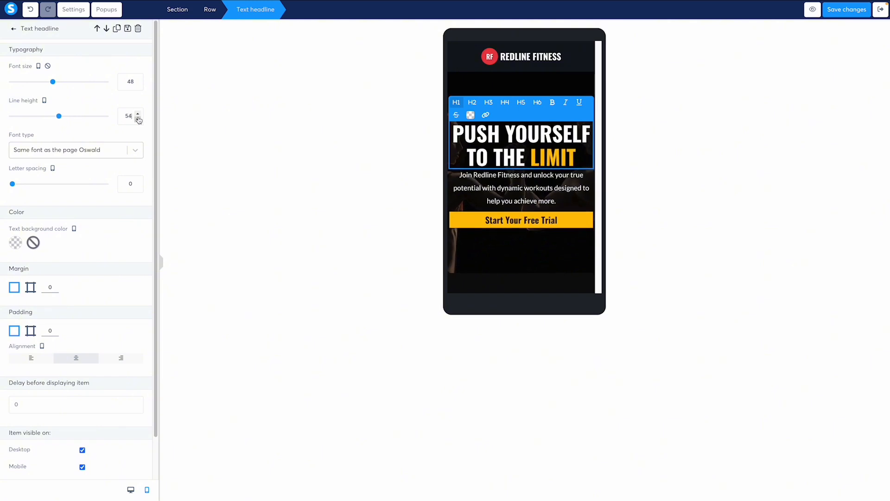
{"action": "left_click", "coordinate": [138, 119]}
{"action": "left_click", "coordinate": [137, 119]}
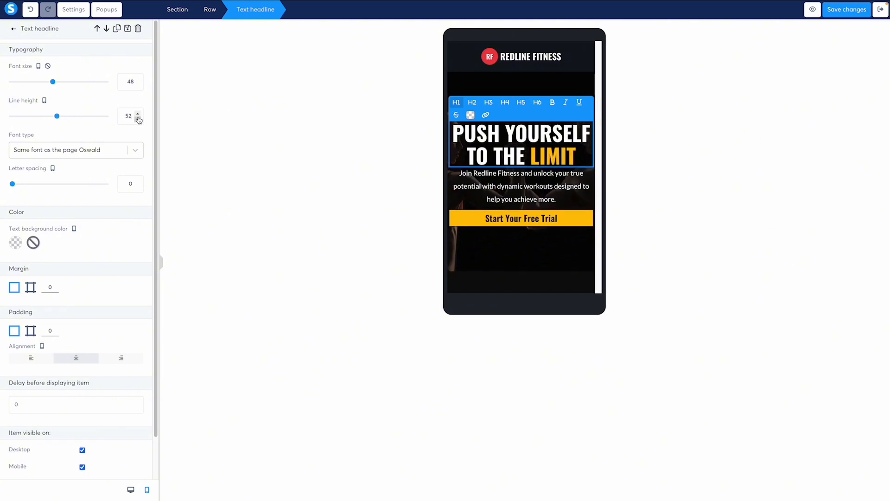
{"action": "left_click", "coordinate": [138, 114]}
{"action": "left_click", "coordinate": [138, 114]}
{"action": "left_click", "coordinate": [138, 114]}
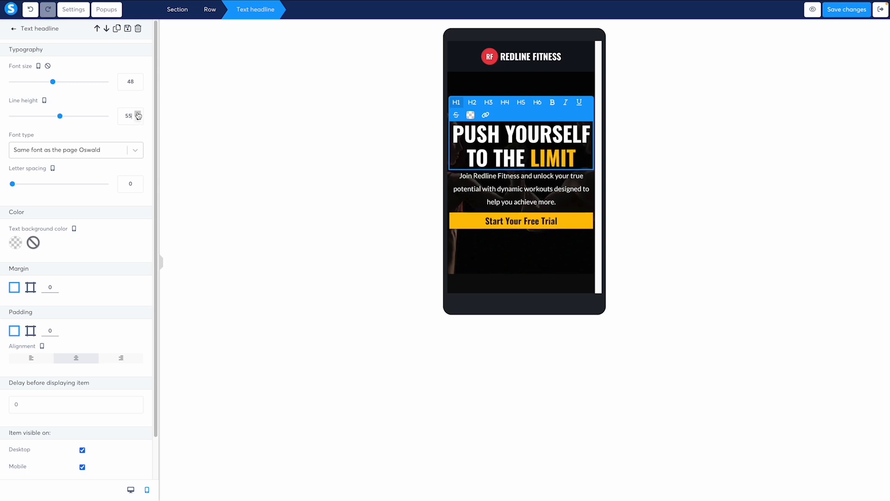
{"action": "left_click", "coordinate": [138, 114]}
{"action": "left_click", "coordinate": [138, 120]}
{"action": "left_click", "coordinate": [138, 119]}
{"action": "left_click", "coordinate": [138, 119]}
{"action": "left_click", "coordinate": [137, 120]}
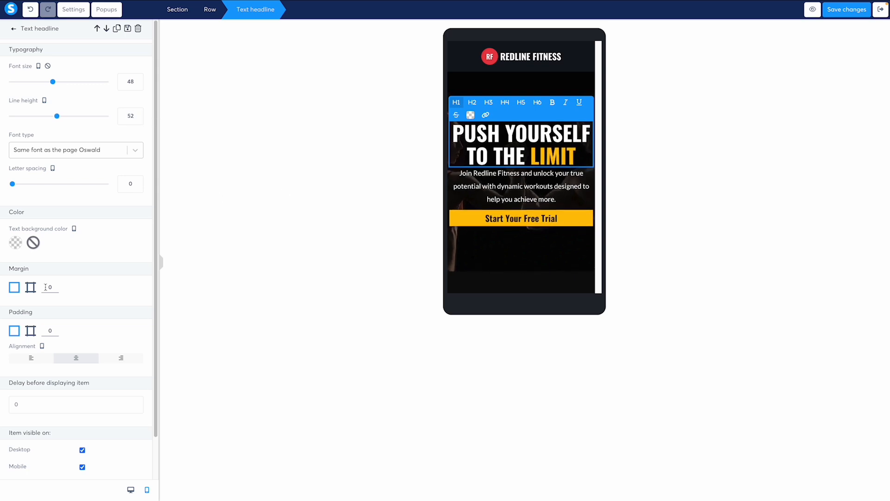
- Change the hero headline's font to Google Fonts Oswald with the Bold 700 style
{"action": "left_click", "coordinate": [92, 153]}
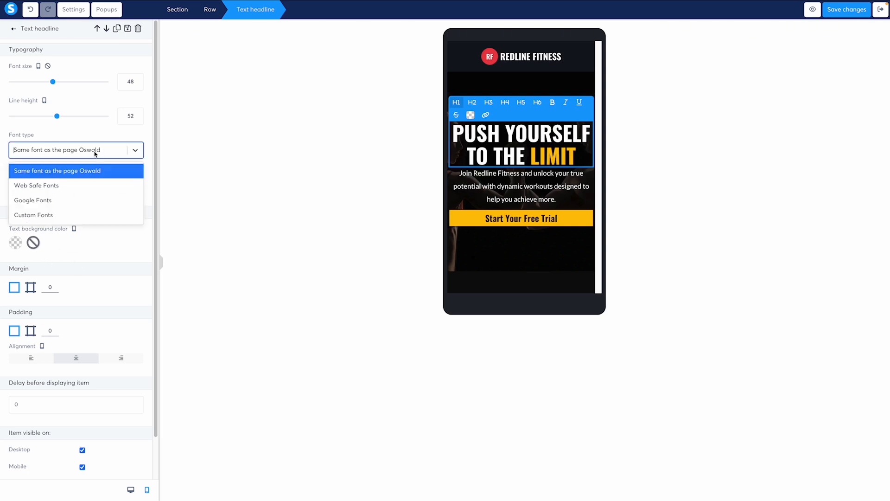
{"action": "left_click", "coordinate": [42, 200]}
{"action": "left_click", "coordinate": [44, 174]}
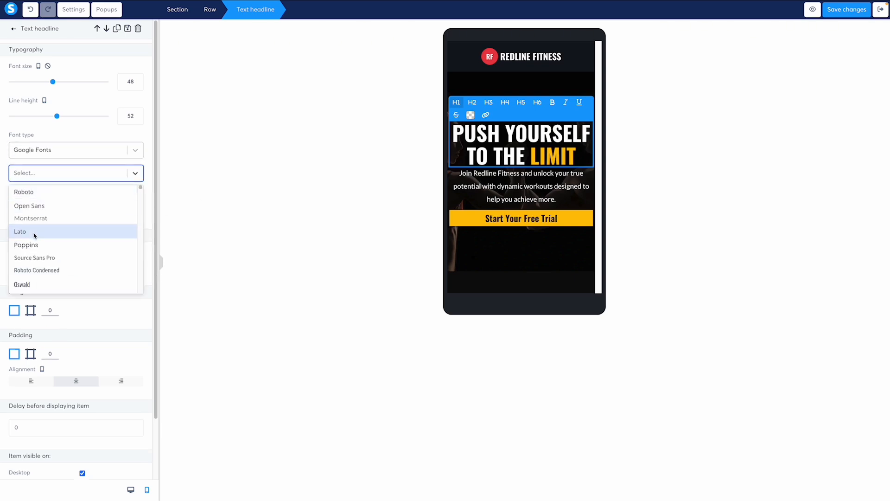
{"action": "left_click", "coordinate": [34, 283]}
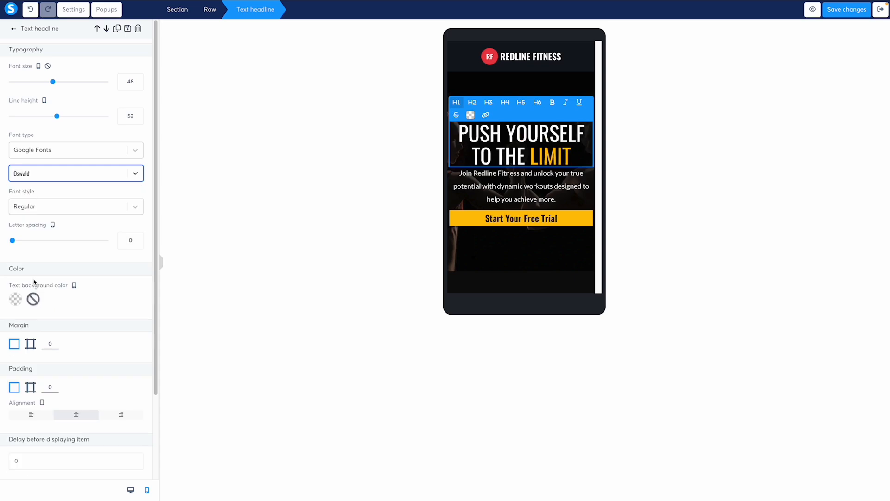
{"action": "left_click", "coordinate": [45, 210]}
{"action": "left_click", "coordinate": [33, 304]}
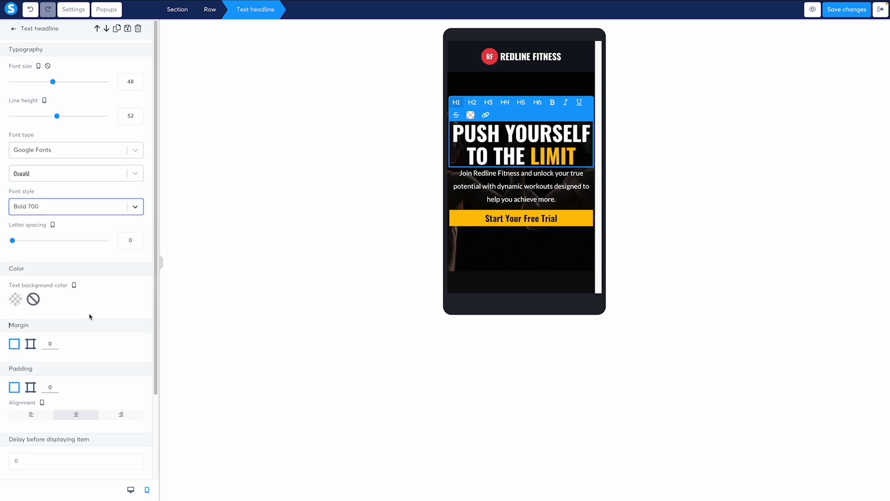
- Set the hero headline's mobile bottom margin to 16 using individual side margins
{"action": "scroll", "coordinate": [37, 324], "scroll_direction": "down", "scroll_amount": 1}
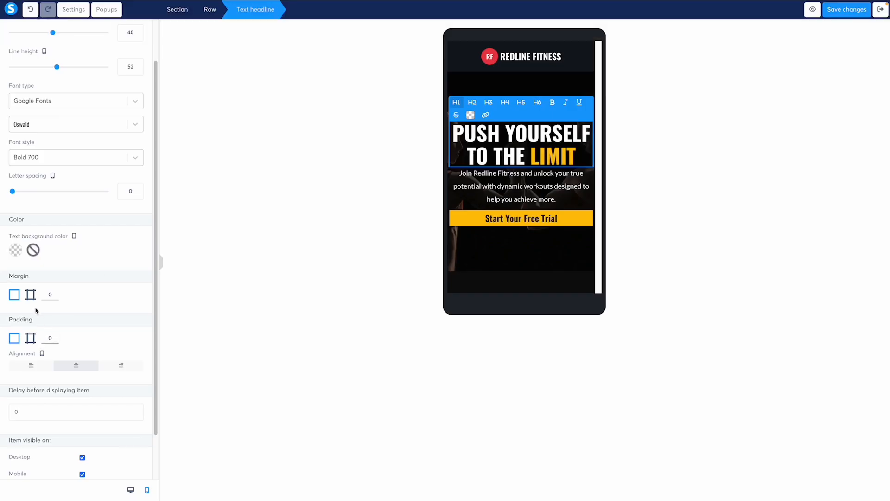
{"action": "left_click", "coordinate": [30, 295]}
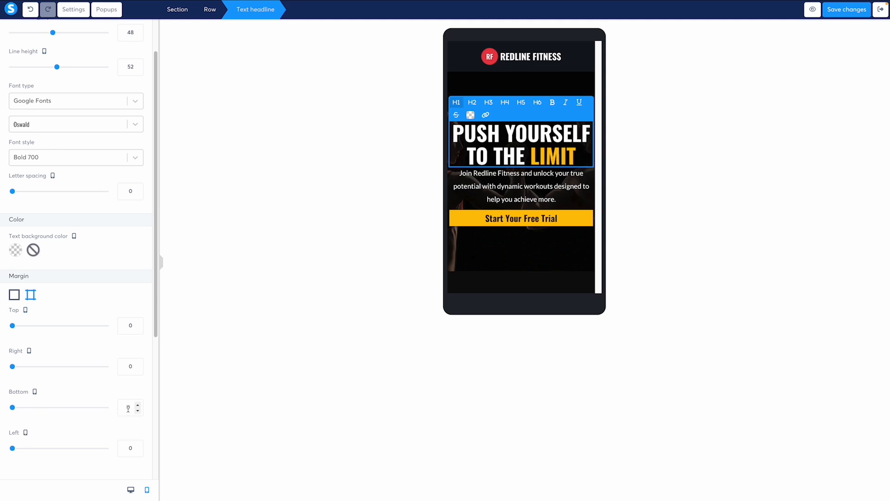
{"action": "type", "text": "15"}
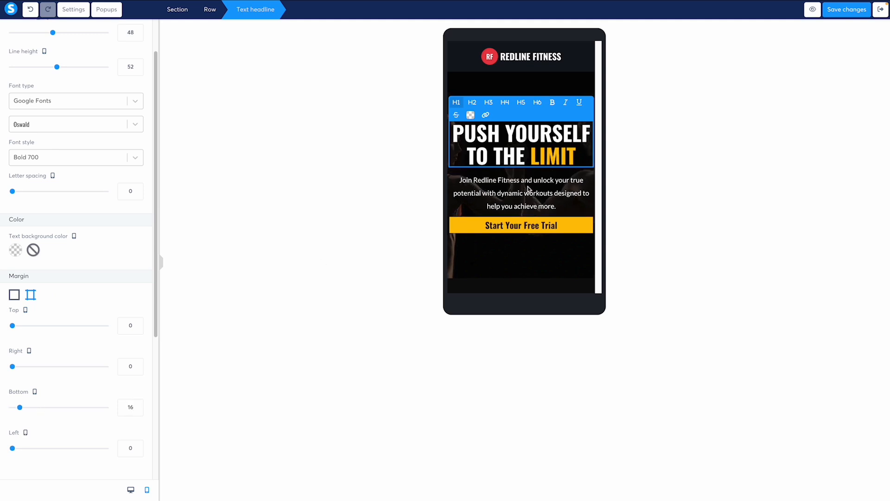
- Set the mobile font size of the hero paragraph below the headline to 18
{"action": "left_click", "coordinate": [524, 195]}
{"action": "left_click", "coordinate": [527, 192]}
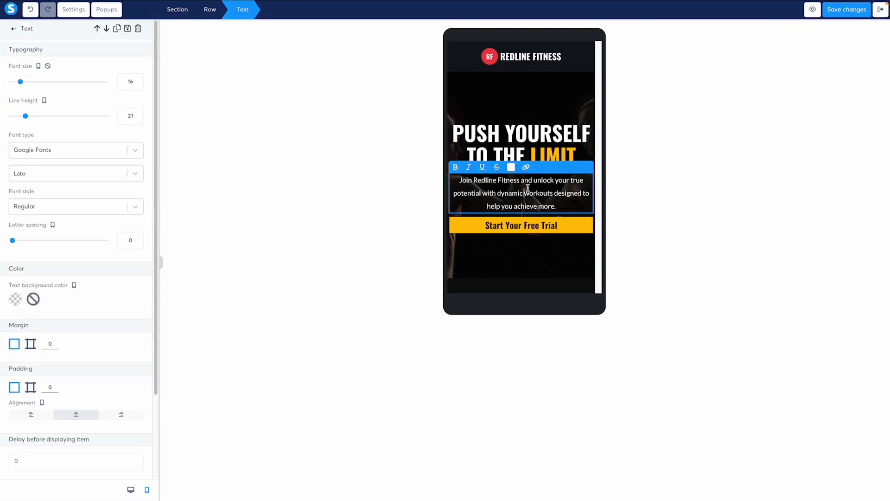
{"action": "left_click", "coordinate": [535, 258]}
{"action": "left_click", "coordinate": [518, 182]}
{"action": "left_click", "coordinate": [137, 80]}
{"action": "left_click", "coordinate": [138, 80]}
- Adjust the hero paragraph's mobile line height to 27
{"action": "left_click", "coordinate": [138, 114]}
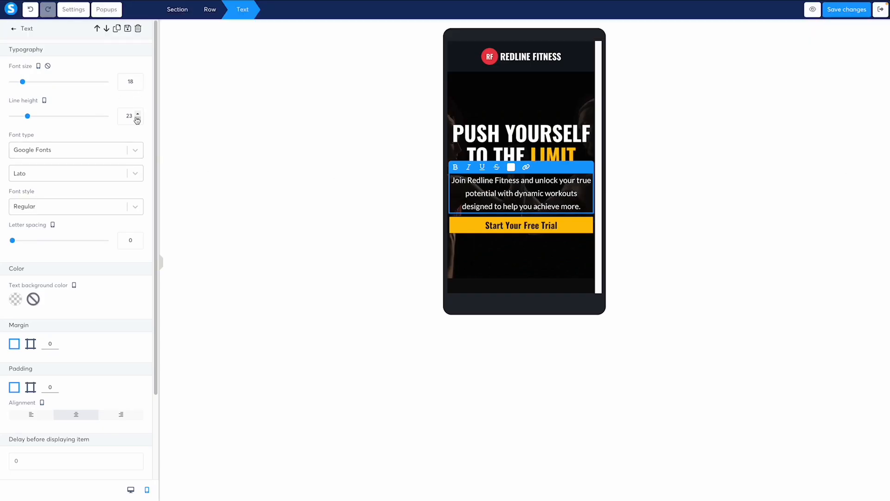
{"action": "left_click", "coordinate": [138, 114]}
{"action": "left_click", "coordinate": [137, 118]}
{"action": "left_click", "coordinate": [138, 115]}
{"action": "left_click", "coordinate": [138, 115]}
{"action": "left_click", "coordinate": [139, 119]}
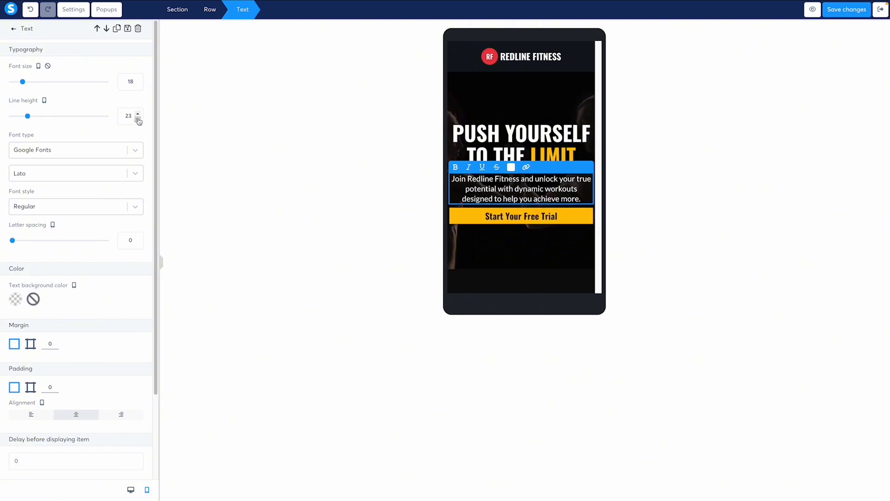
{"action": "left_click", "coordinate": [138, 114]}
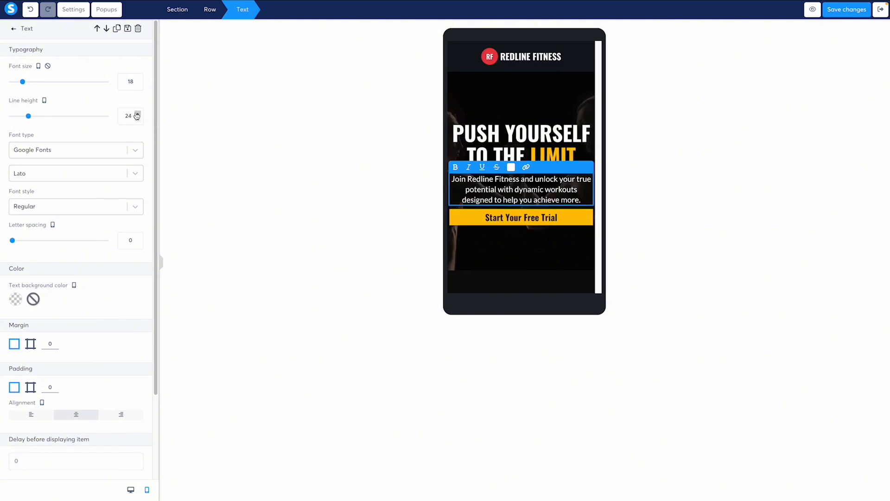
{"action": "left_click", "coordinate": [137, 114]}
{"action": "left_click", "coordinate": [137, 114]}
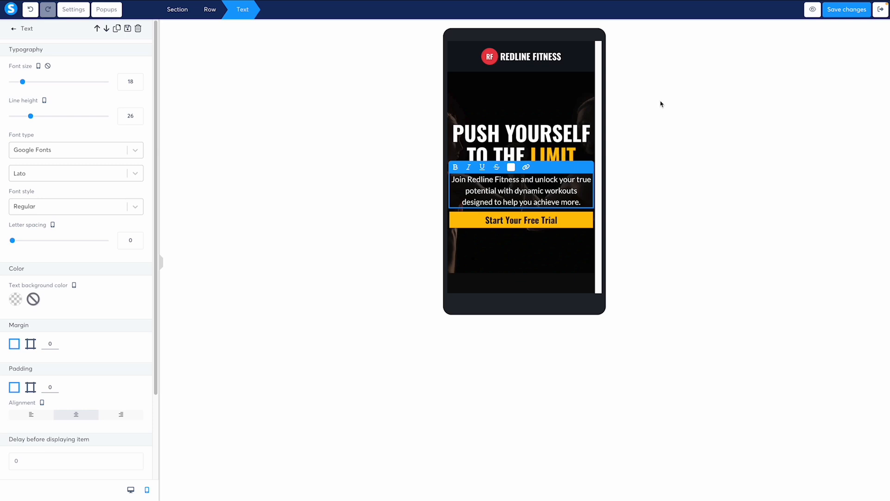
{"action": "left_click", "coordinate": [140, 113]}
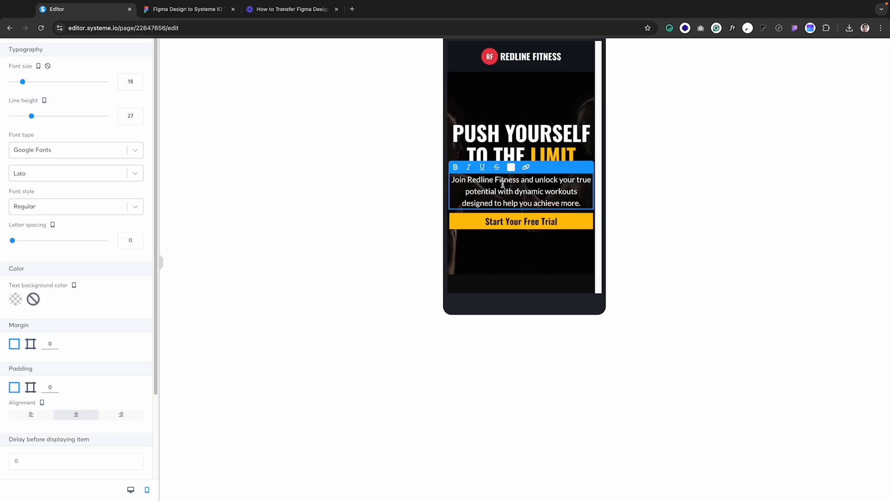
- Give the hero paragraph a mobile bottom margin of 32 using individual side margins
{"action": "left_click", "coordinate": [31, 343]}
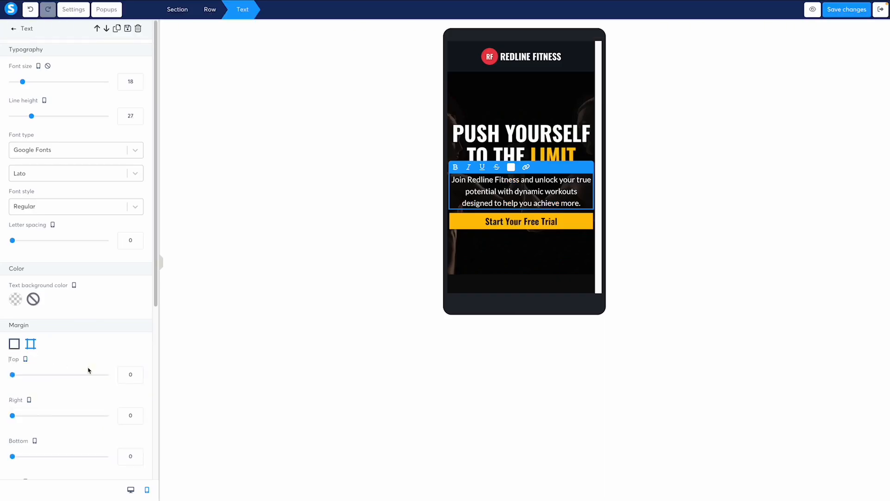
{"action": "scroll", "coordinate": [88, 385], "scroll_direction": "down", "scroll_amount": 2}
{"action": "double_click", "coordinate": [123, 388]}
{"action": "type", "text": "30"}
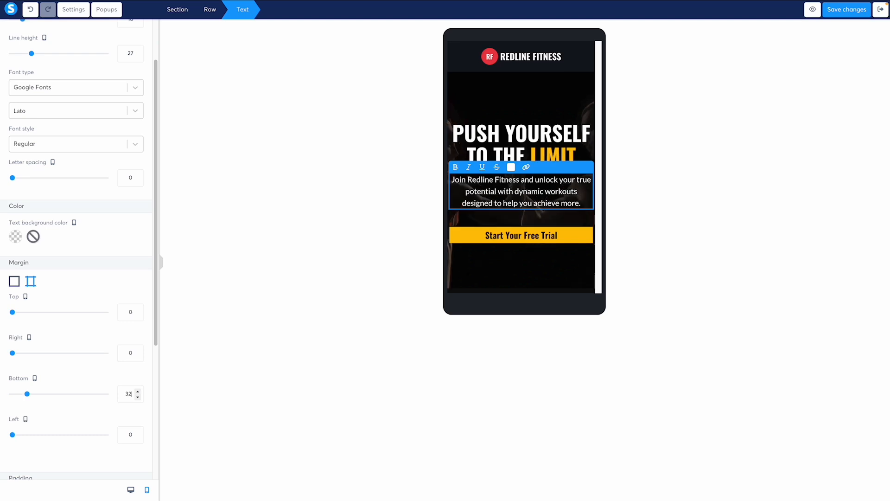
{"action": "left_click", "coordinate": [529, 213]}
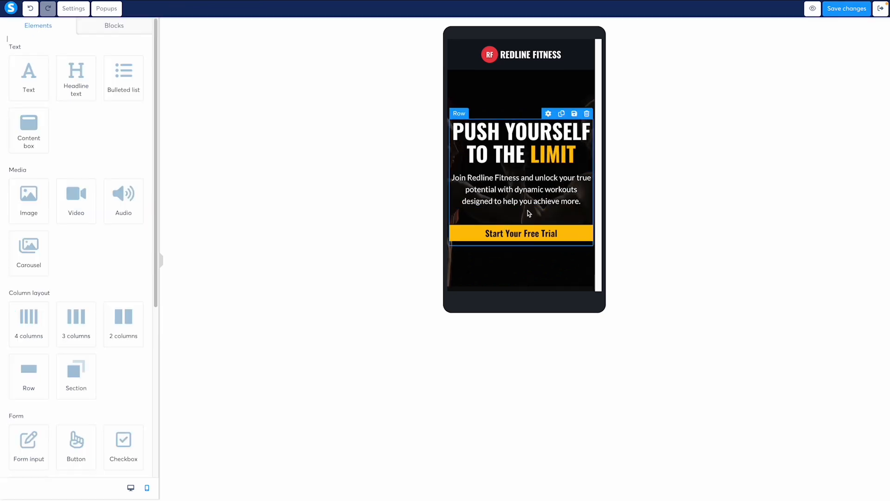
- Set the mobile top and bottom margins of the Start Your Free Trial button to 0
{"action": "left_click", "coordinate": [525, 234]}
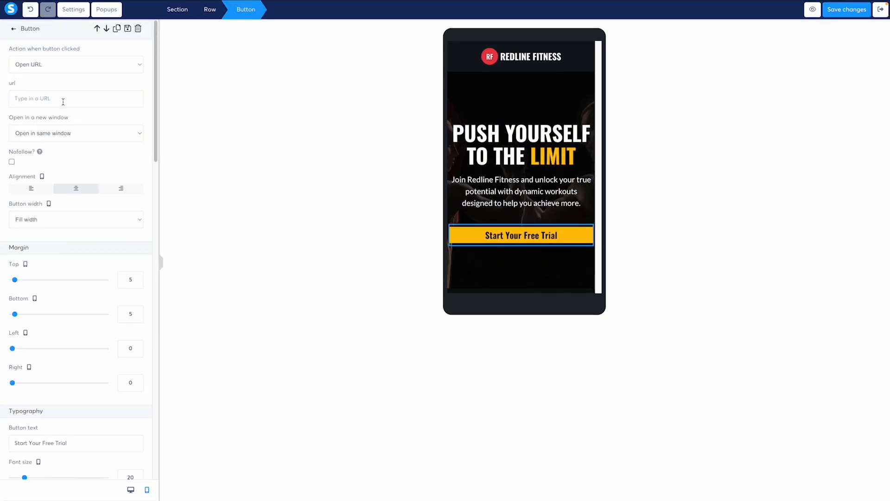
{"action": "scroll", "coordinate": [64, 204], "scroll_direction": "down", "scroll_amount": 1}
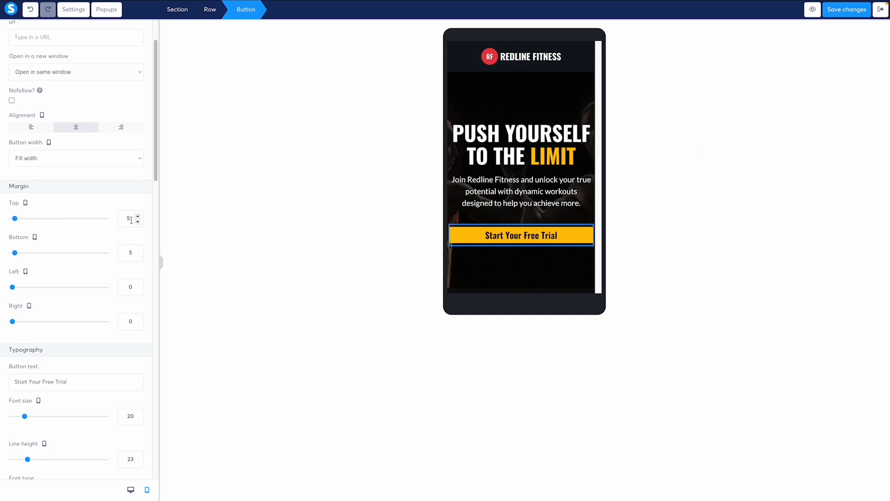
{"action": "type", "text": "0"}
{"action": "double_click", "coordinate": [119, 255]}
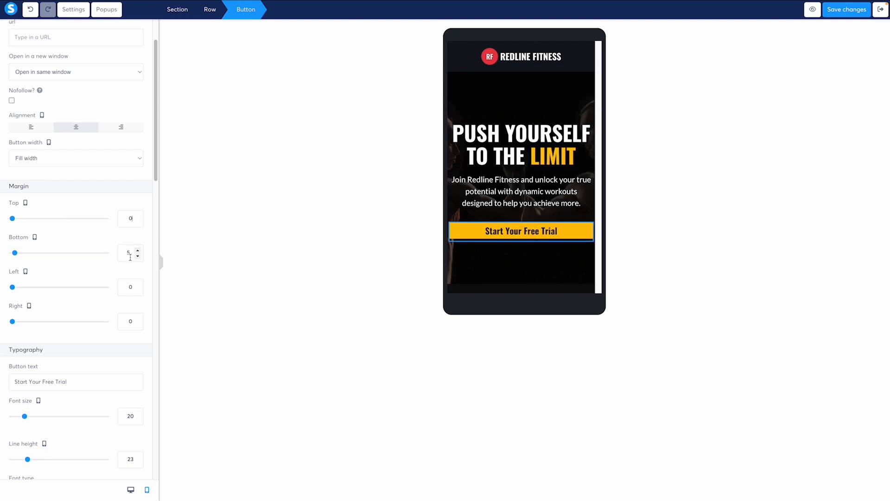
{"action": "type", "text": "0"}
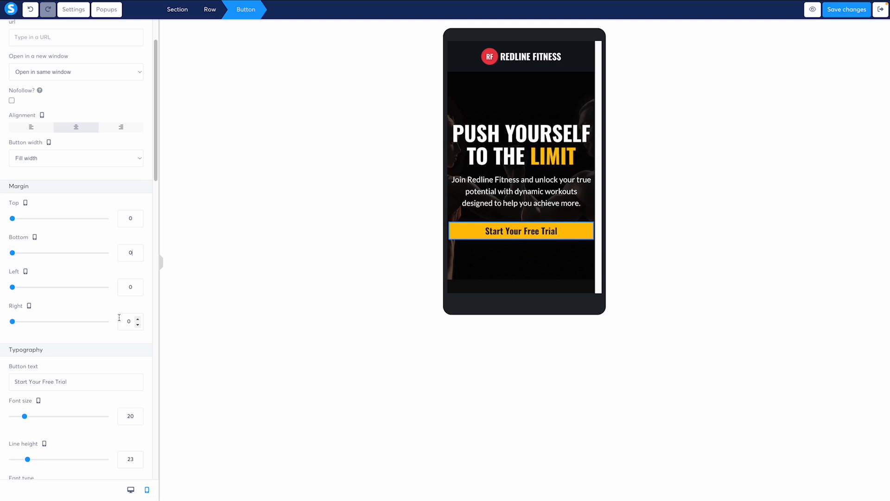
- Switch to Figma and check the text style of the mobile hero's Start Your Free Trial button
{"action": "scroll", "coordinate": [86, 319], "scroll_direction": "down", "scroll_amount": 2}
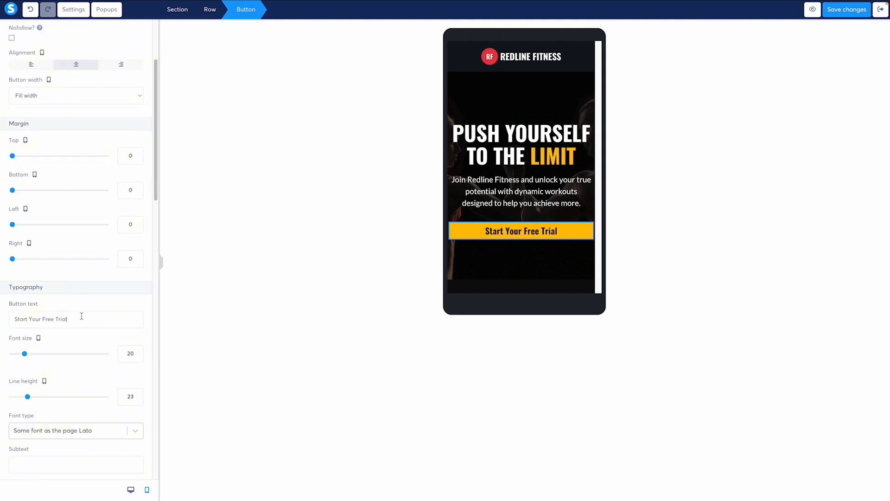
{"action": "scroll", "coordinate": [81, 316], "scroll_direction": "down", "scroll_amount": 1}
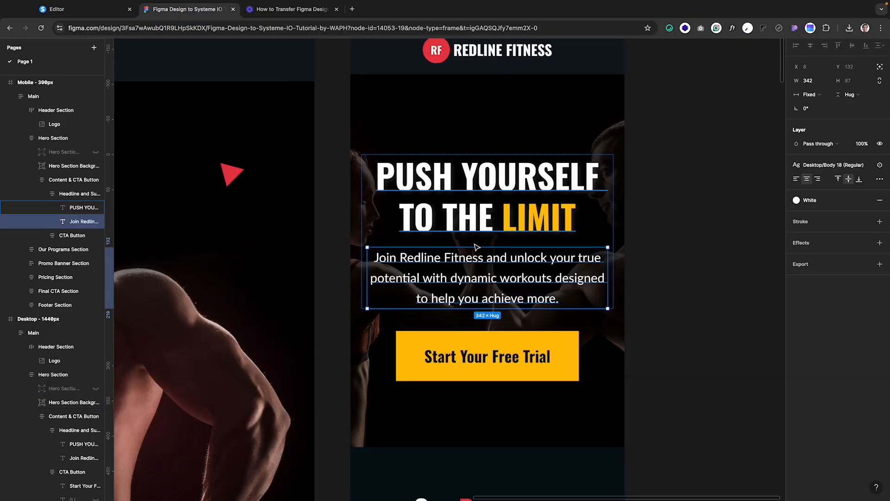
{"action": "left_click", "coordinate": [489, 357]}
{"action": "scroll", "coordinate": [489, 357], "scroll_direction": "down", "scroll_amount": 5}
{"action": "scroll", "coordinate": [488, 218], "scroll_direction": "up", "scroll_amount": 5}
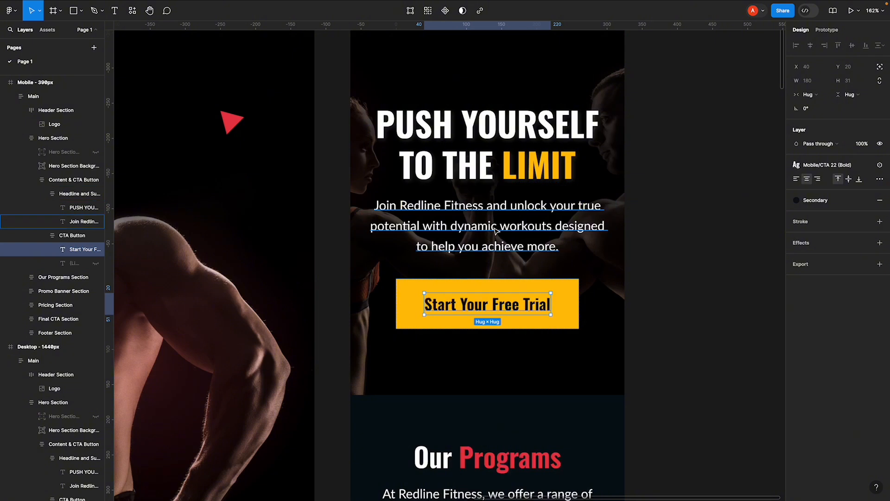
{"action": "scroll", "coordinate": [499, 284], "scroll_direction": "up", "scroll_amount": 5}
{"action": "scroll", "coordinate": [621, 189], "scroll_direction": "down", "scroll_amount": 2}
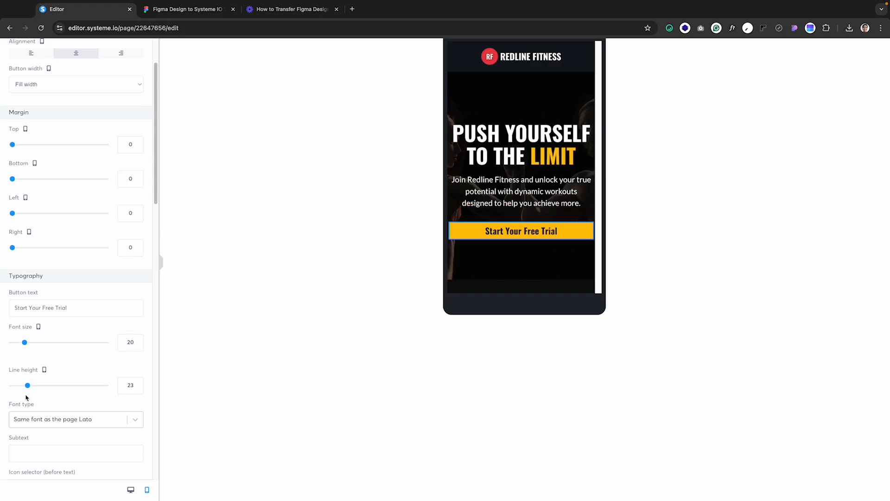
- Back in the Systeme.io editor, set the button's mobile font size to 22 and its font to Google Fonts Oswald
{"action": "left_click", "coordinate": [137, 339]}
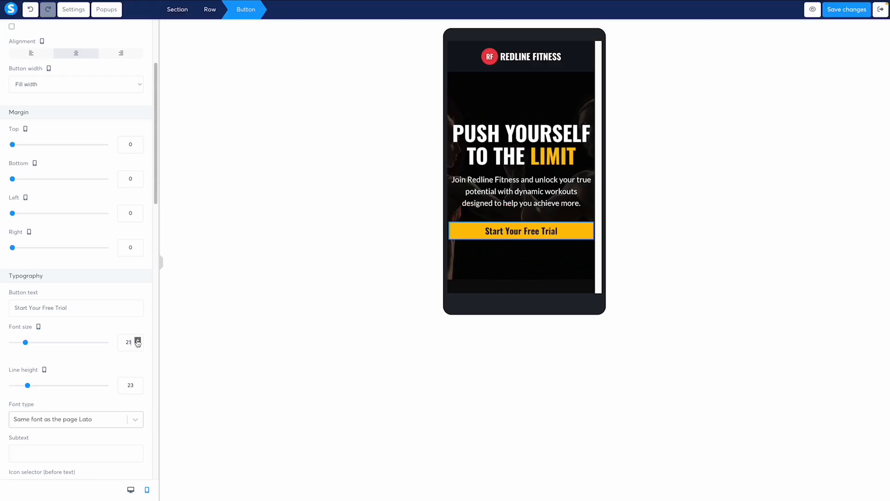
{"action": "left_click", "coordinate": [137, 340]}
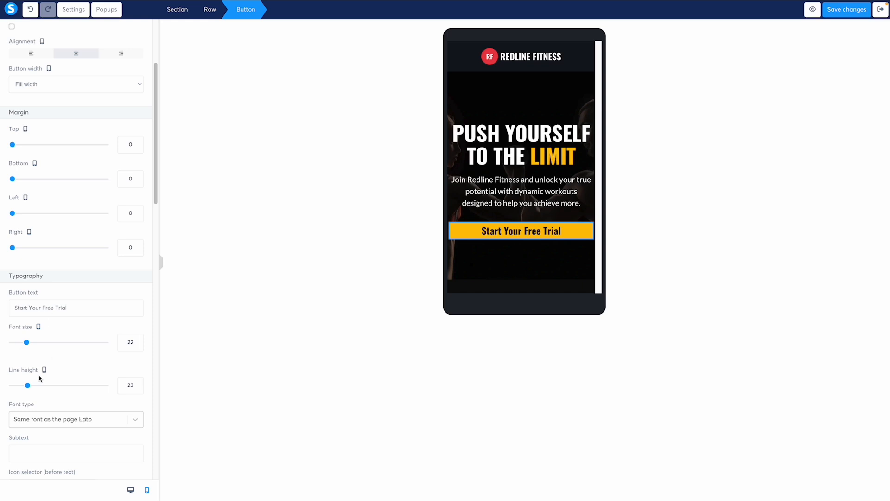
{"action": "left_click", "coordinate": [91, 420]}
{"action": "scroll", "coordinate": [65, 417], "scroll_direction": "down", "scroll_amount": 1}
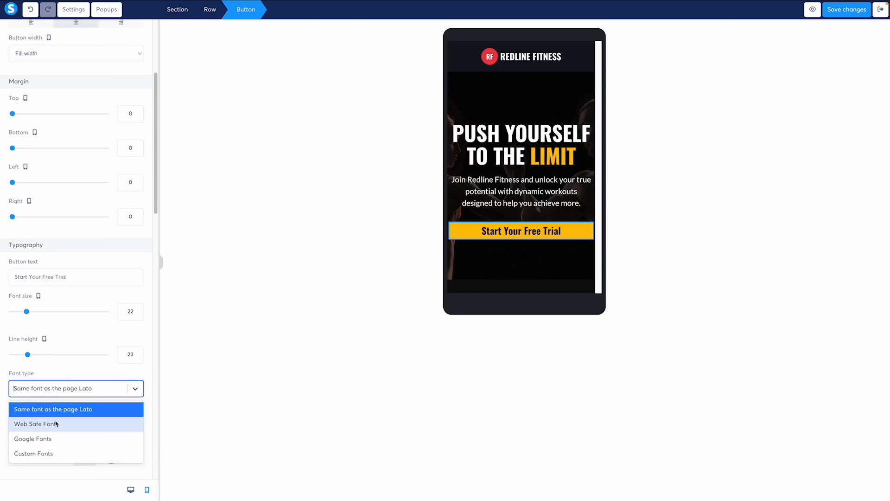
{"action": "left_click", "coordinate": [58, 439]}
{"action": "scroll", "coordinate": [65, 364], "scroll_direction": "down", "scroll_amount": 1}
{"action": "left_click", "coordinate": [62, 367]}
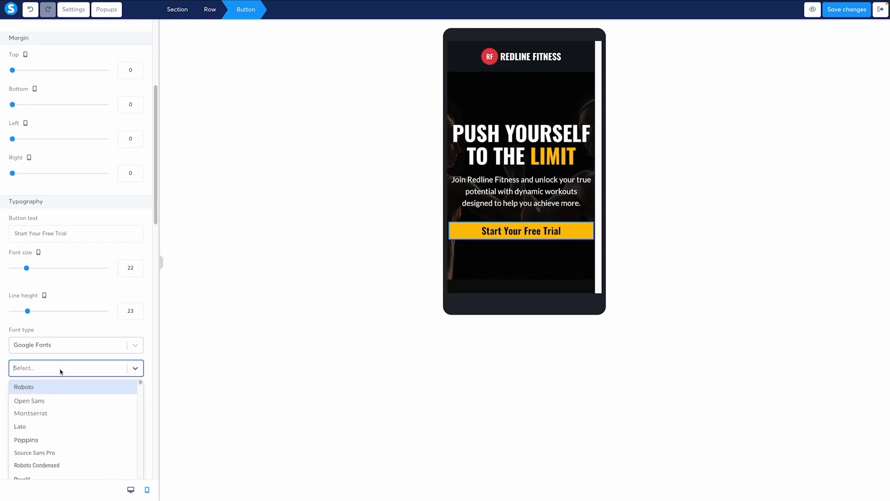
{"action": "left_click", "coordinate": [52, 477]}
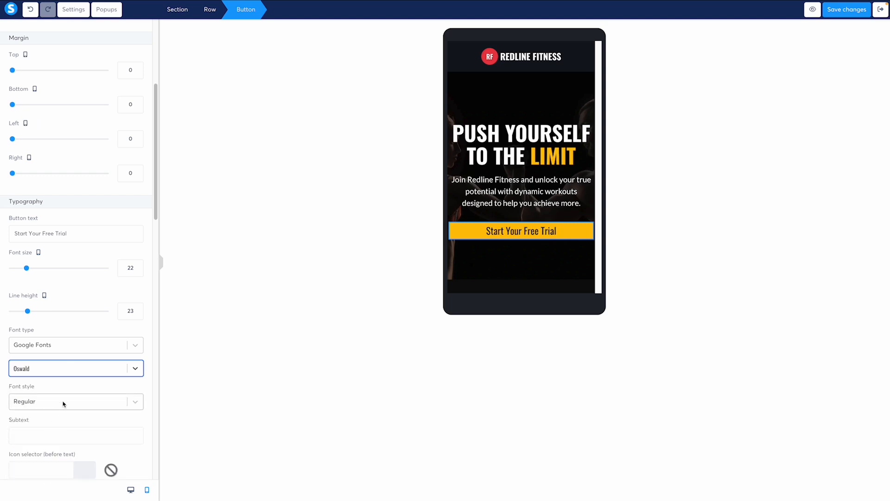
- Try the Semi-bold 600 font style on the button text
{"action": "left_click", "coordinate": [62, 404]}
{"action": "scroll", "coordinate": [70, 436], "scroll_direction": "down", "scroll_amount": 1}
{"action": "left_click", "coordinate": [64, 455]}
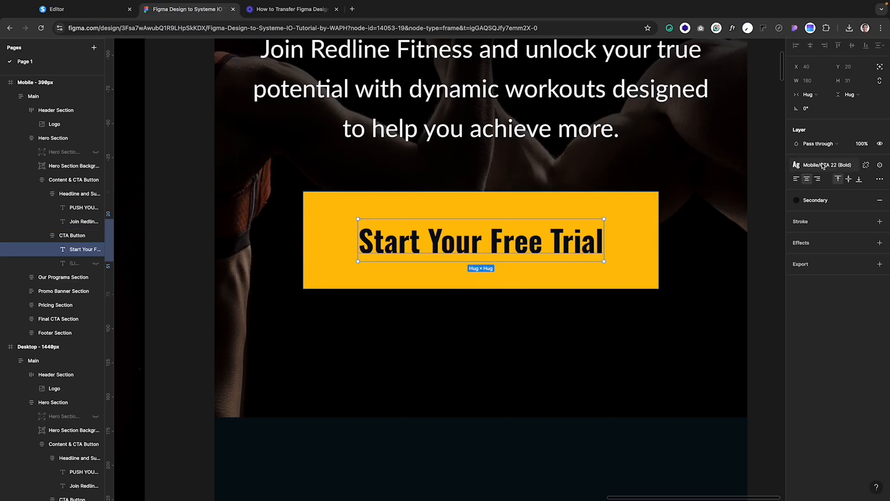
- Check the details of the button's text style in Figma, and set the button's font style to Bold 700 in Systeme.io
{"action": "left_click", "coordinate": [823, 165]}
{"action": "left_click", "coordinate": [870, 265]}
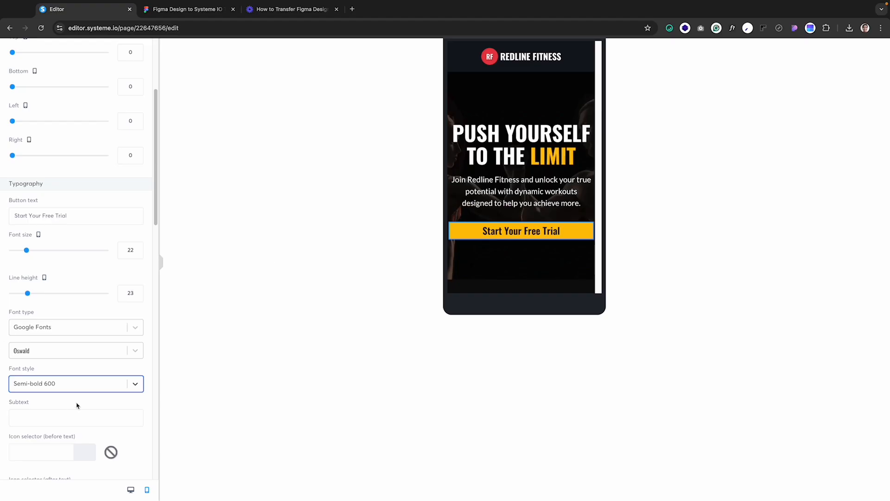
{"action": "left_click", "coordinate": [77, 389]}
{"action": "left_click", "coordinate": [58, 478]}
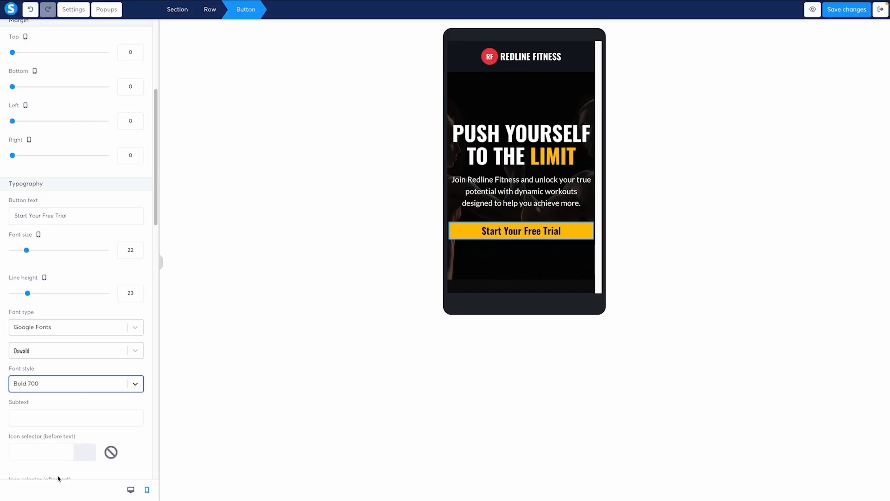
{"action": "left_click", "coordinate": [531, 202]}
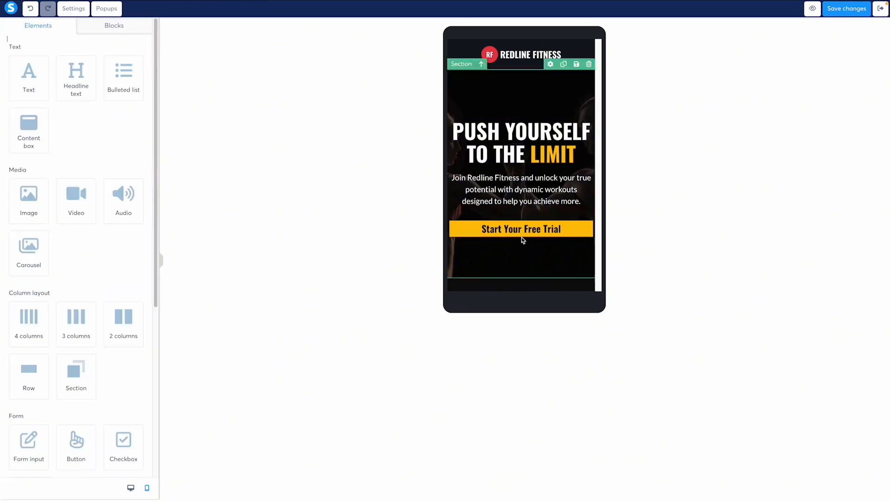
- Set the mobile line height of the Start Your Free Trial button to 24
{"action": "left_click", "coordinate": [520, 236]}
{"action": "scroll", "coordinate": [98, 284], "scroll_direction": "down", "scroll_amount": 3}
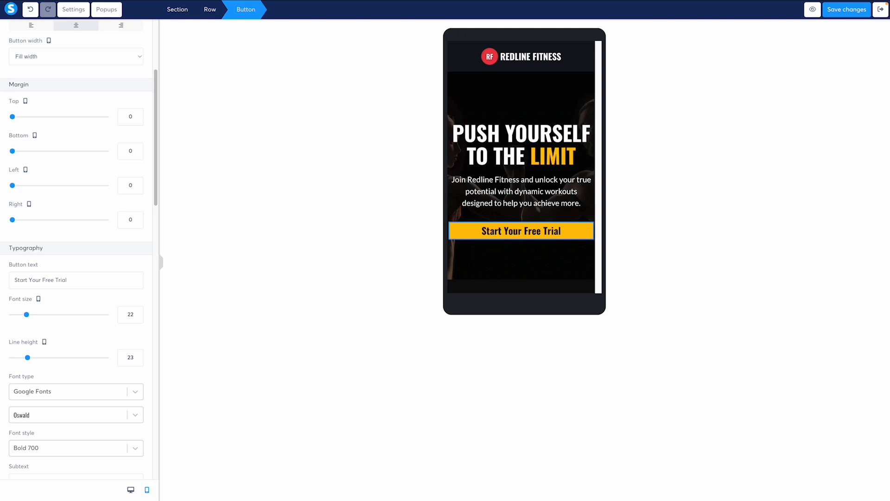
{"action": "left_click", "coordinate": [137, 355]}
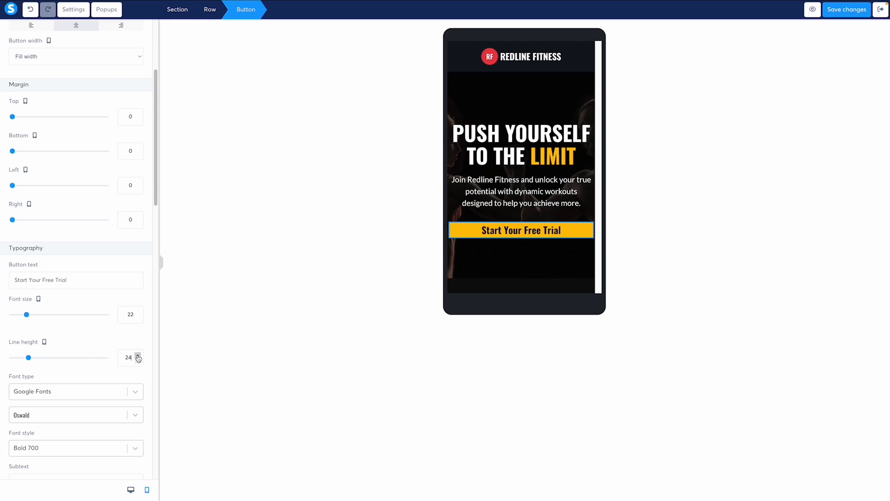
- Set the button's mobile line height to 25 and check its text color setting
{"action": "left_click", "coordinate": [137, 355]}
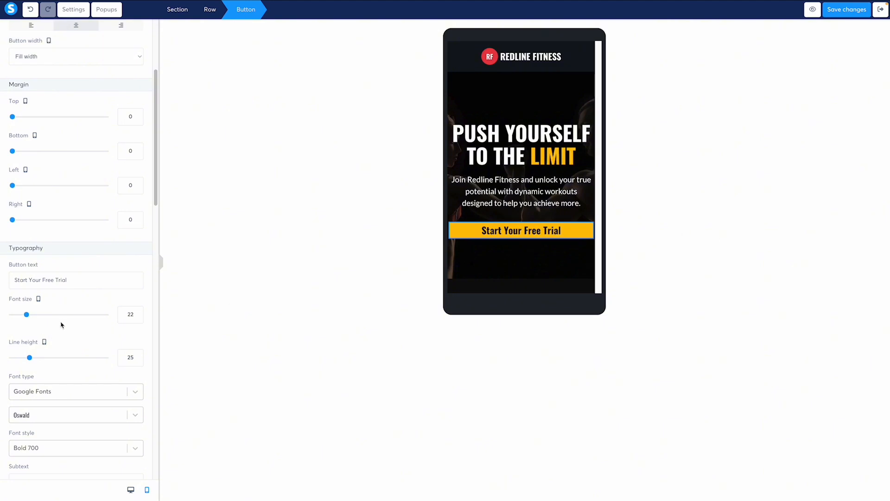
{"action": "scroll", "coordinate": [76, 345], "scroll_direction": "down", "scroll_amount": 7}
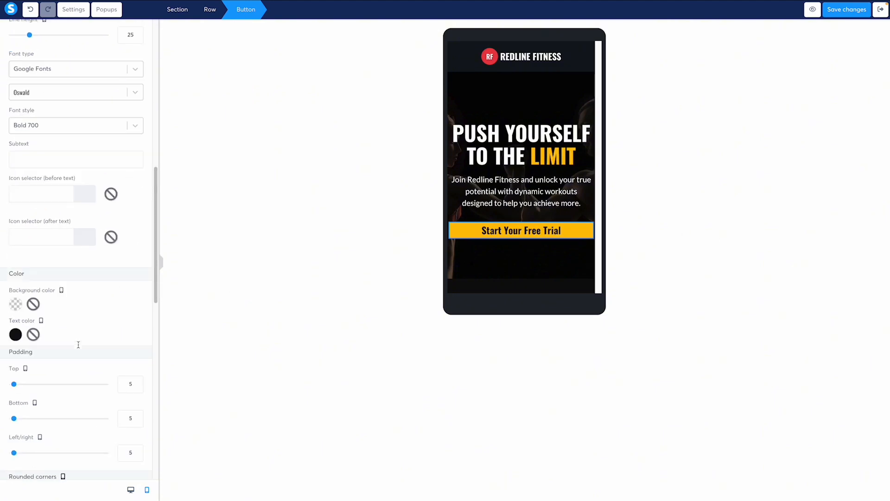
{"action": "scroll", "coordinate": [46, 325], "scroll_direction": "down", "scroll_amount": 1}
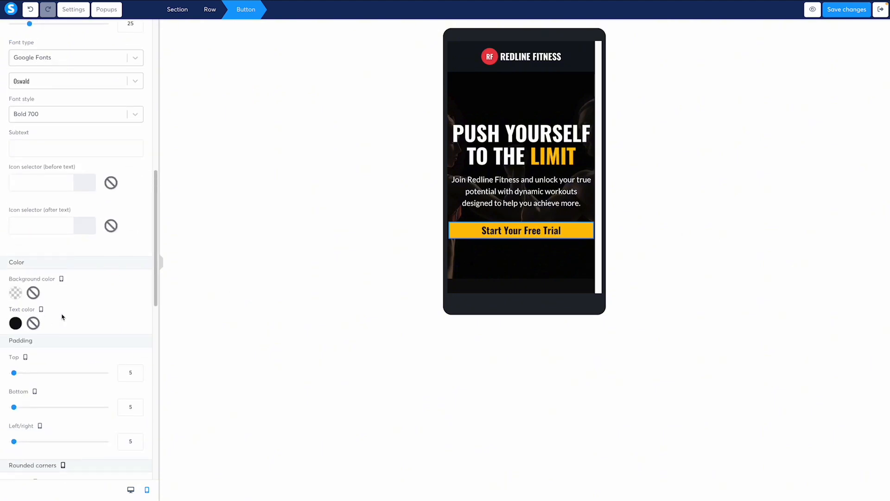
{"action": "left_click", "coordinate": [16, 323]}
{"action": "left_click", "coordinate": [145, 224]}
- Set the button's mobile padding to 20 on the top and bottom and 40 on the left/right
{"action": "scroll", "coordinate": [128, 244], "scroll_direction": "down", "scroll_amount": 3}
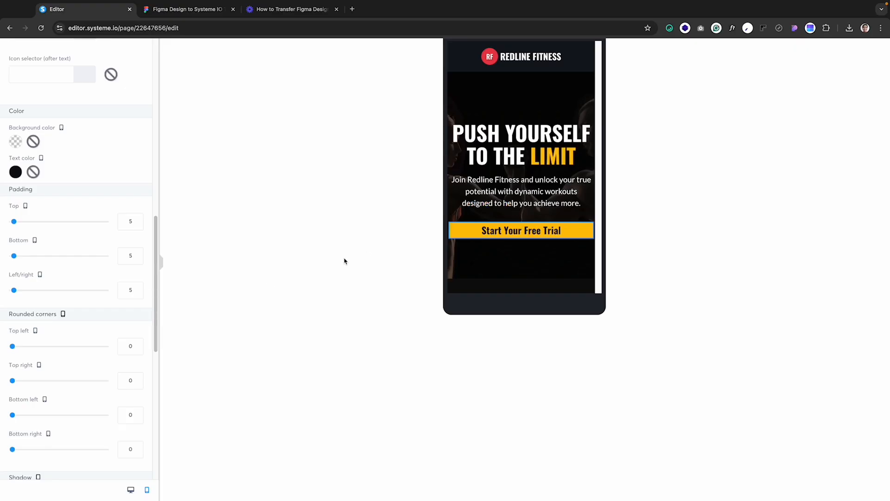
{"action": "double_click", "coordinate": [128, 221]}
{"action": "type", "text": "20"}
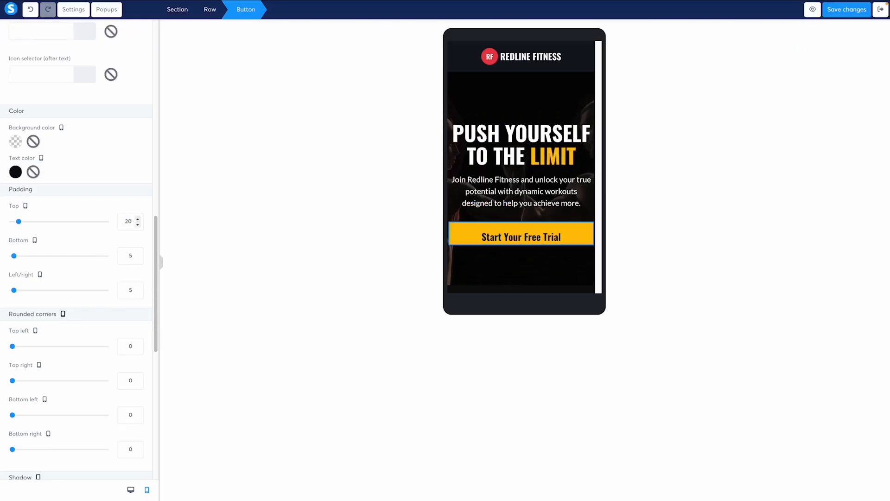
{"action": "type", "text": "20"}
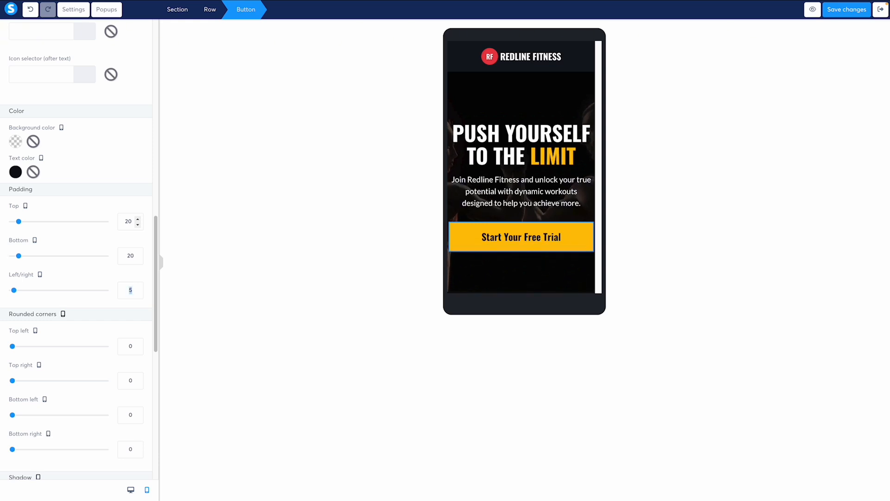
{"action": "type", "text": "40"}
- Review the button's remaining corner, shadow, hover and border settings, and save the page changes
{"action": "scroll", "coordinate": [129, 224], "scroll_direction": "down", "scroll_amount": 3}
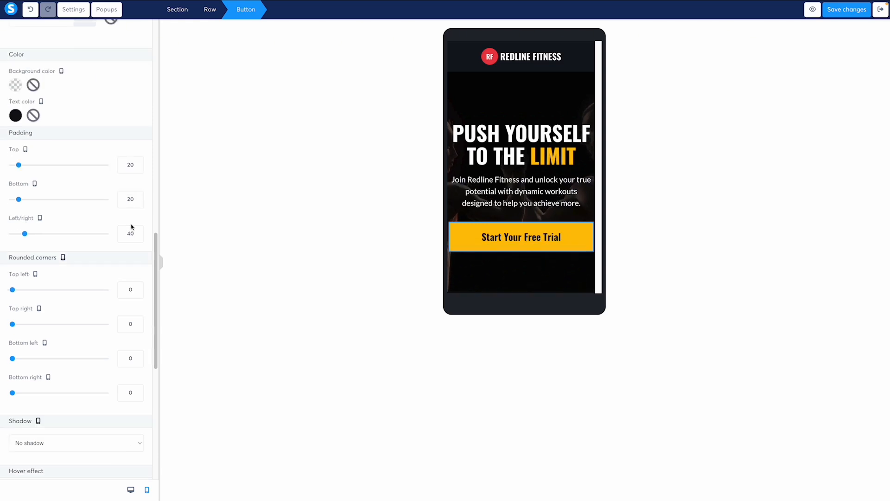
{"action": "scroll", "coordinate": [128, 232], "scroll_direction": "down", "scroll_amount": 3}
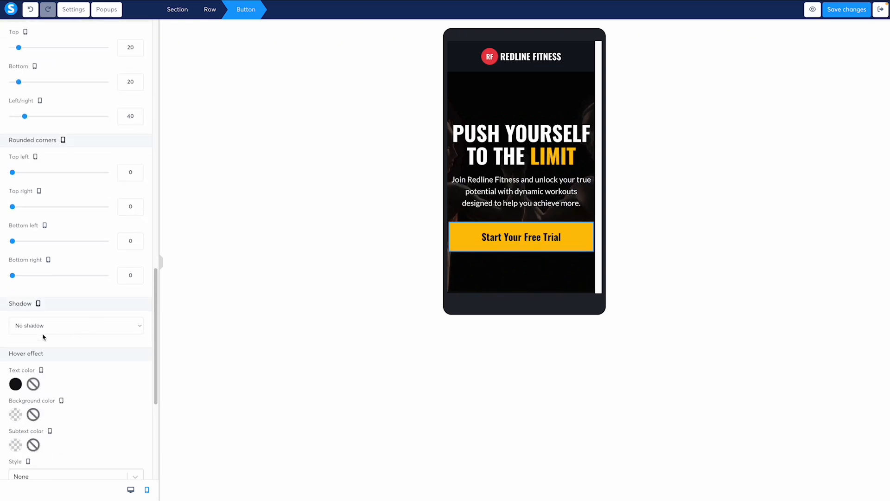
{"action": "scroll", "coordinate": [43, 337], "scroll_direction": "down", "scroll_amount": 5}
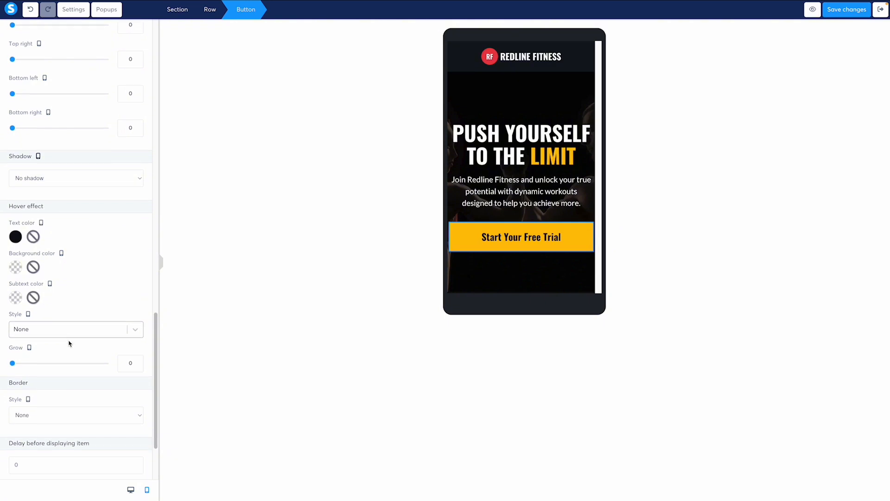
{"action": "scroll", "coordinate": [69, 343], "scroll_direction": "down", "scroll_amount": 3}
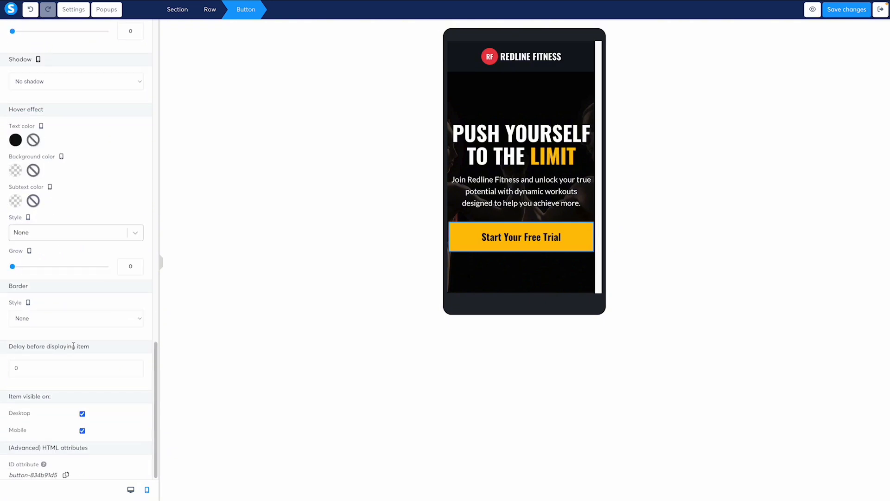
{"action": "left_click", "coordinate": [846, 10]}
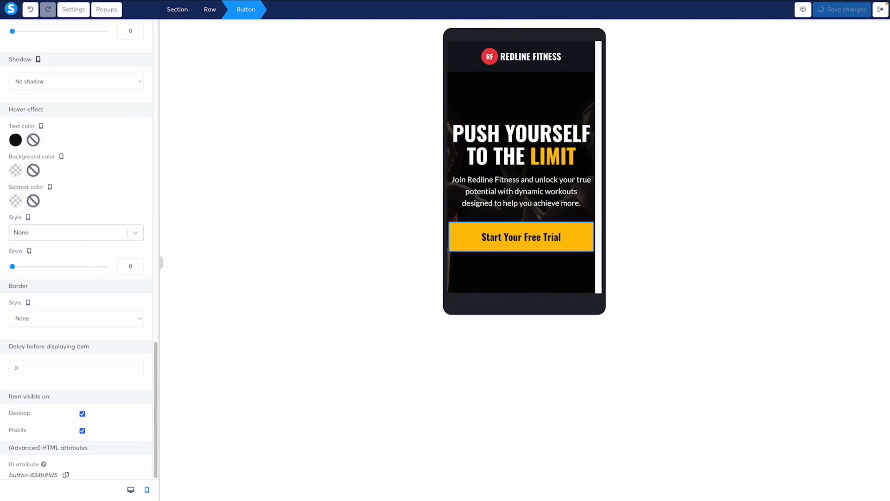
- Switch to the desktop view and preview the page without the preview notice, then return to the editor
{"action": "left_click", "coordinate": [130, 490]}
{"action": "left_click", "coordinate": [598, 153]}
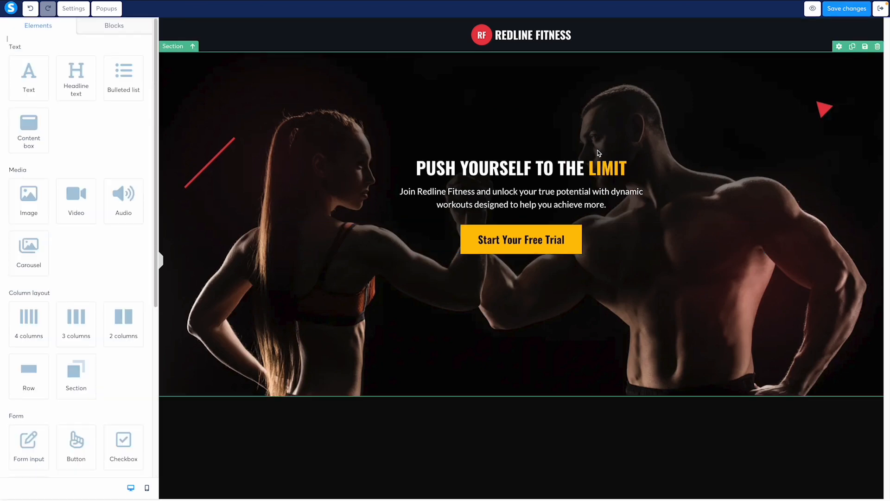
{"action": "left_click", "coordinate": [809, 9]}
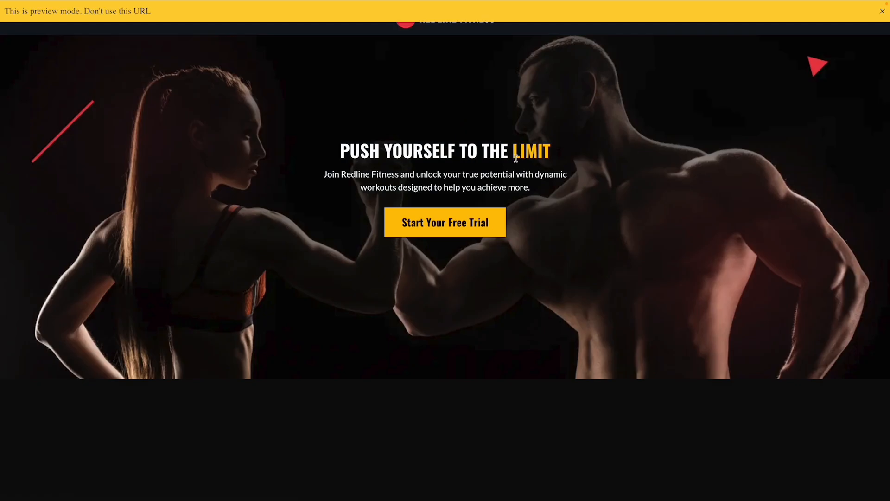
{"action": "left_click", "coordinate": [881, 11]}
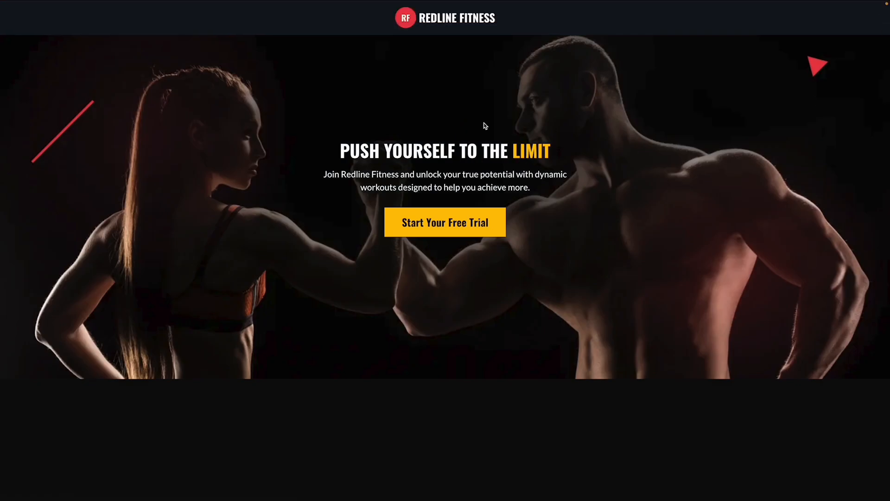
{"action": "key", "text": "super+w"}
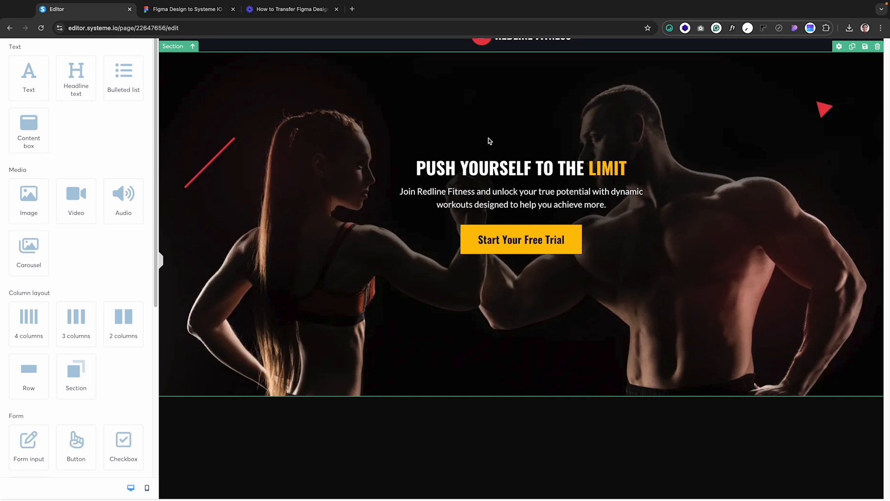
- Compare the hero headline's mobile and desktop typography, and set its desktop font size to 64
{"action": "left_click", "coordinate": [482, 181]}
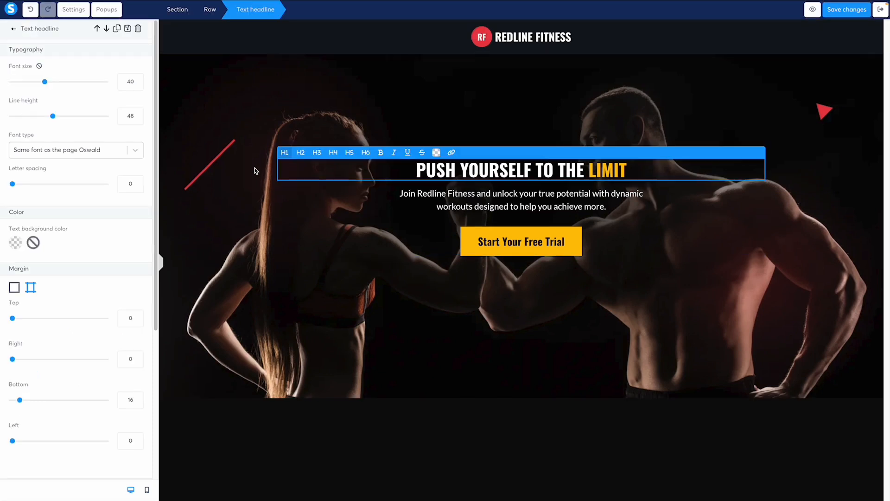
{"action": "left_click", "coordinate": [147, 490]}
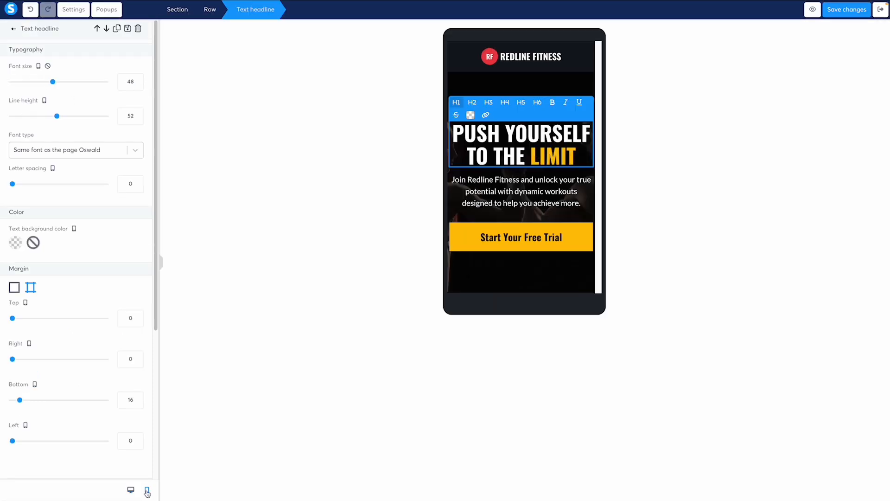
{"action": "left_click", "coordinate": [131, 491]}
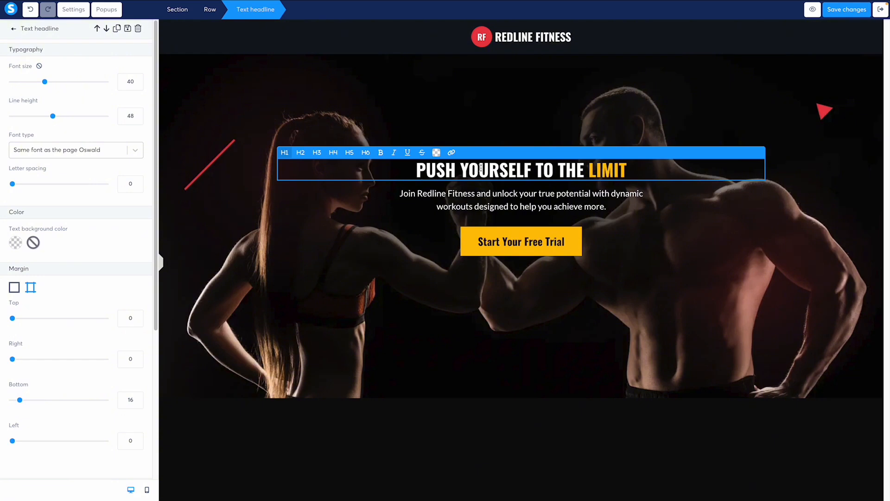
{"action": "left_click", "coordinate": [120, 78]}
{"action": "type", "text": "64"}
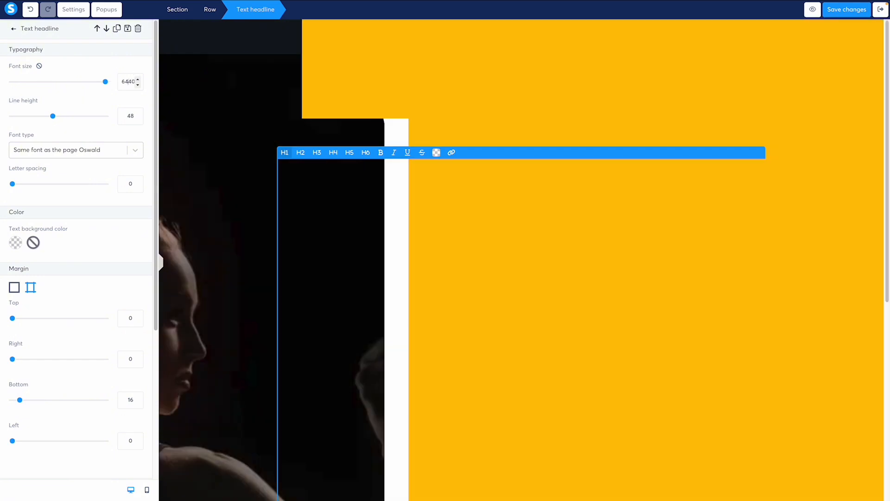
{"action": "key", "text": "Delete"}
{"action": "key", "text": "Delete"}
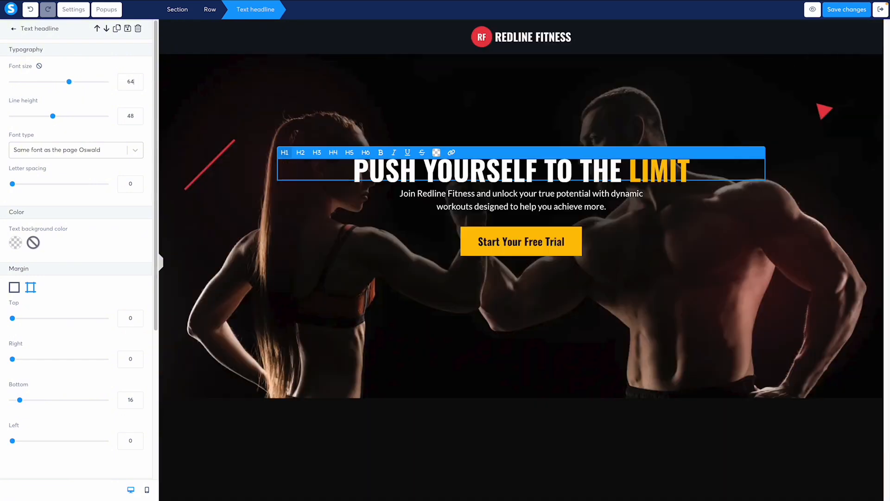
{"action": "left_click", "coordinate": [434, 78]}
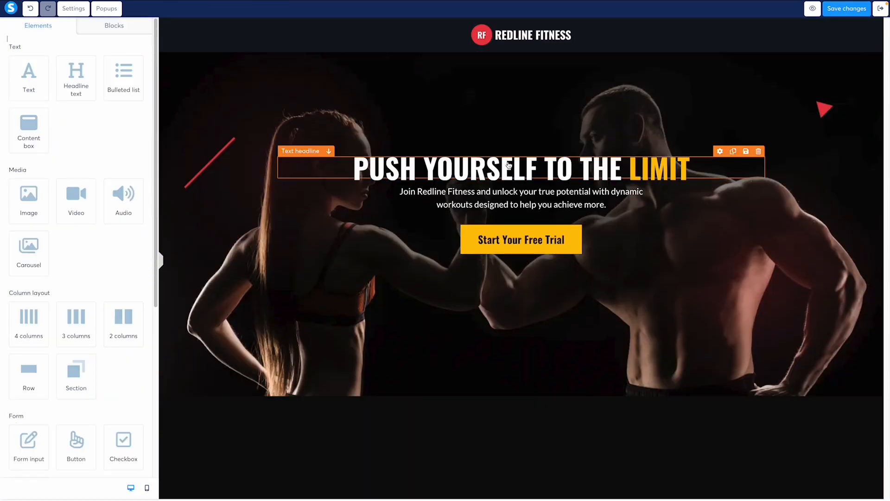
- Set the desktop line height of the hero headline to 72
{"action": "left_click", "coordinate": [507, 164]}
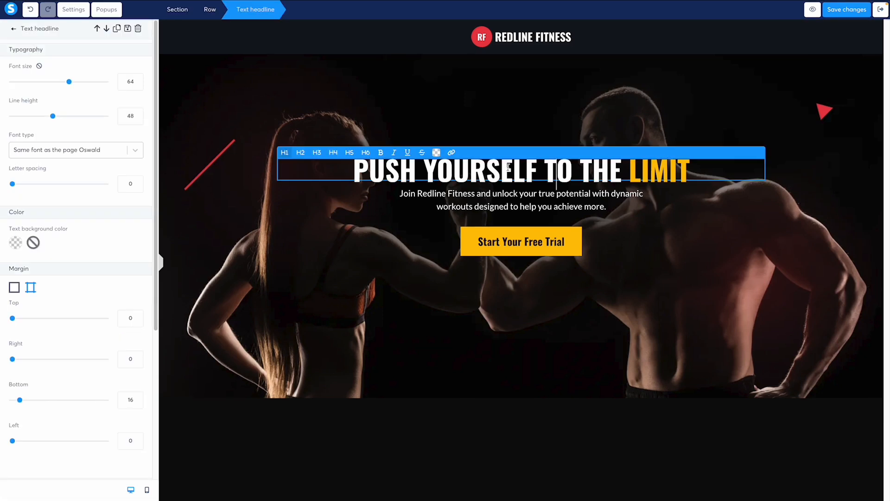
{"action": "double_click", "coordinate": [126, 115]}
{"action": "type", "text": "482"}
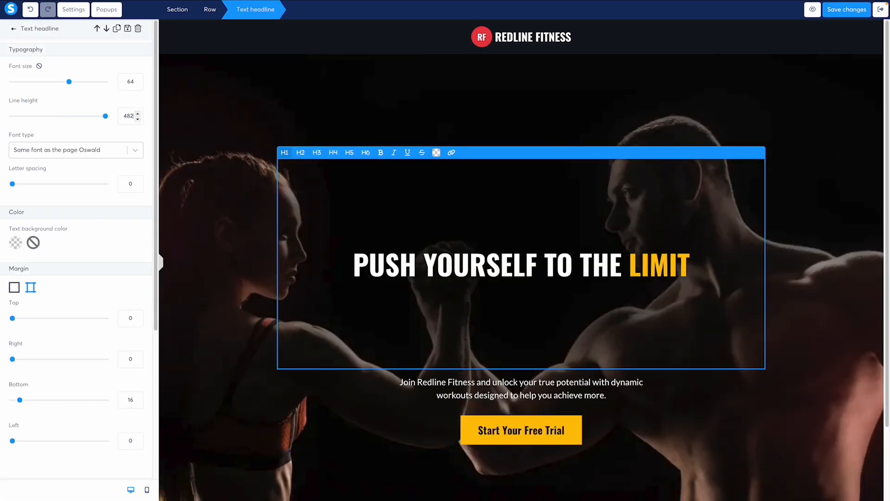
{"action": "key", "text": "BackSpace"}
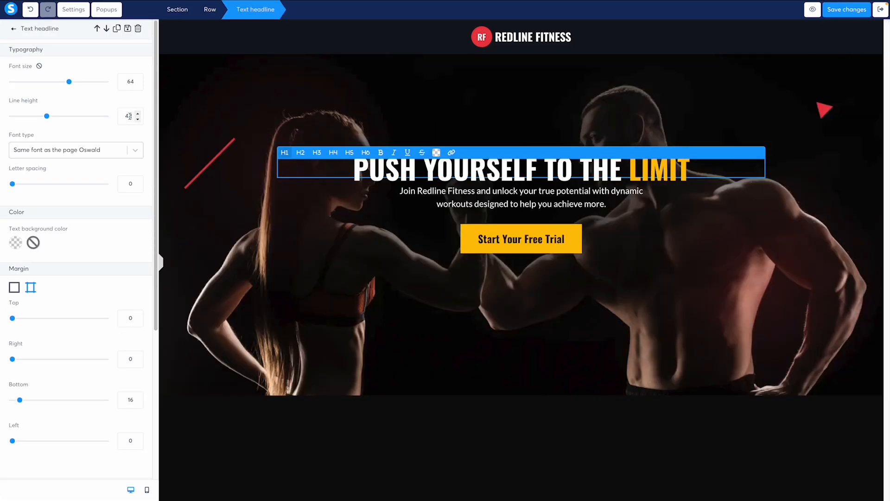
{"action": "type", "text": "7"}
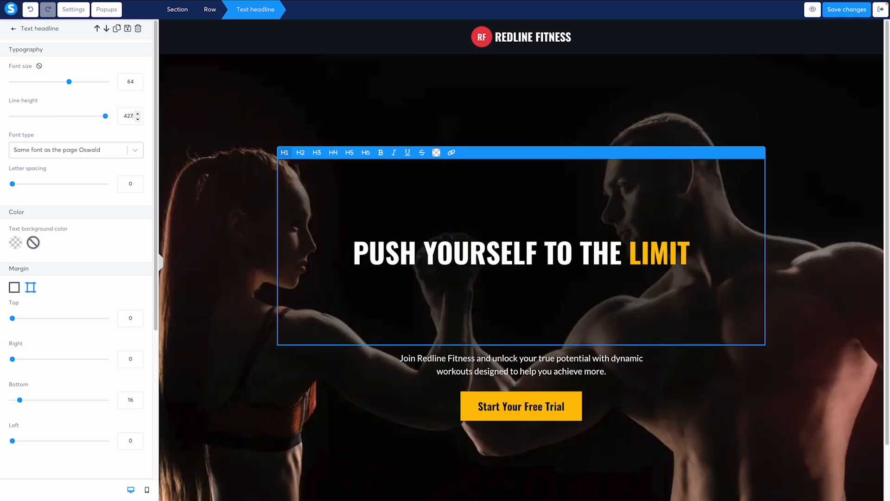
{"action": "type", "text": "77"}
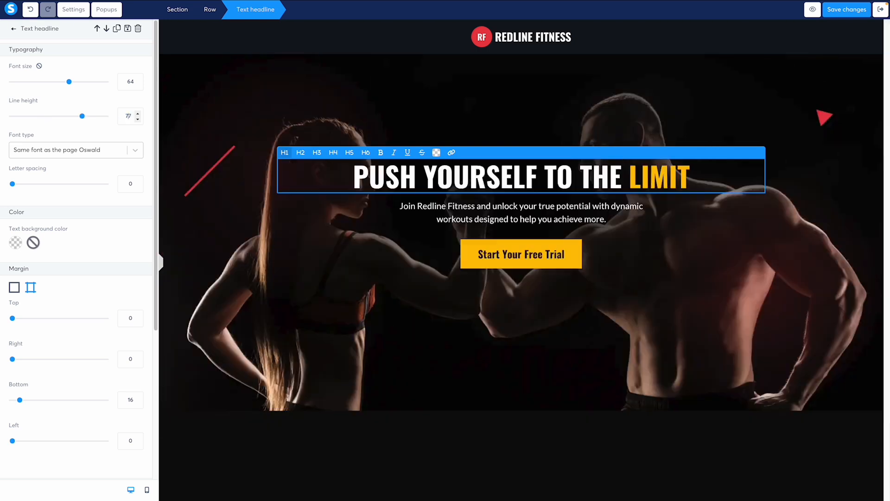
{"action": "key", "text": "BackSpace"}
{"action": "type", "text": "2"}
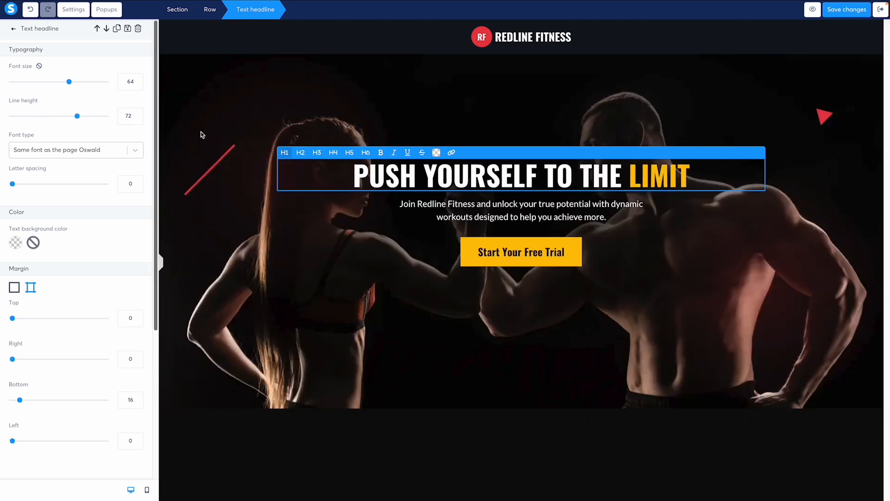
- Try a line break before "THE" in the desktop headline, and remove it again
{"action": "left_click", "coordinate": [615, 180]}
{"action": "left_click", "coordinate": [575, 177]}
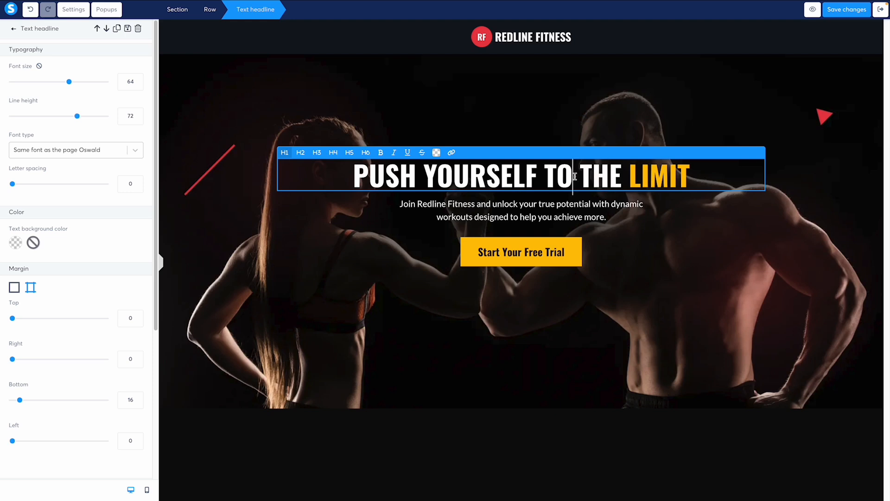
{"action": "key", "text": "Return"}
{"action": "left_click", "coordinate": [567, 209]}
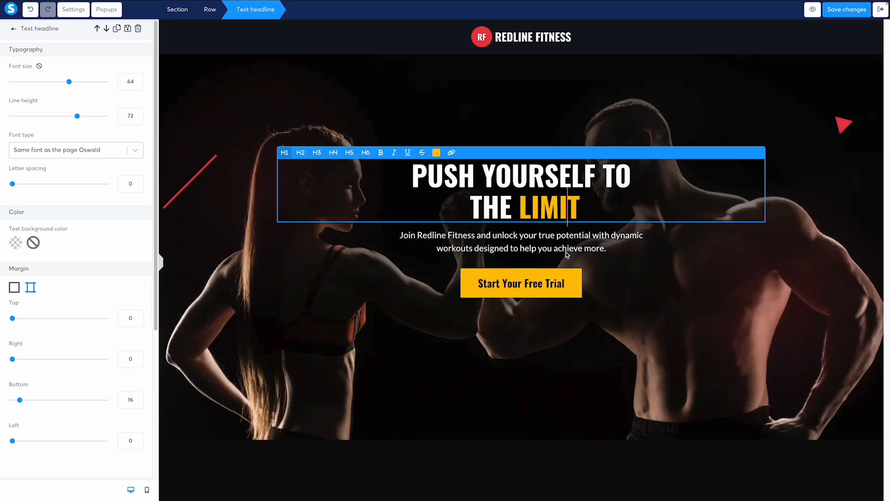
{"action": "left_click", "coordinate": [467, 210]}
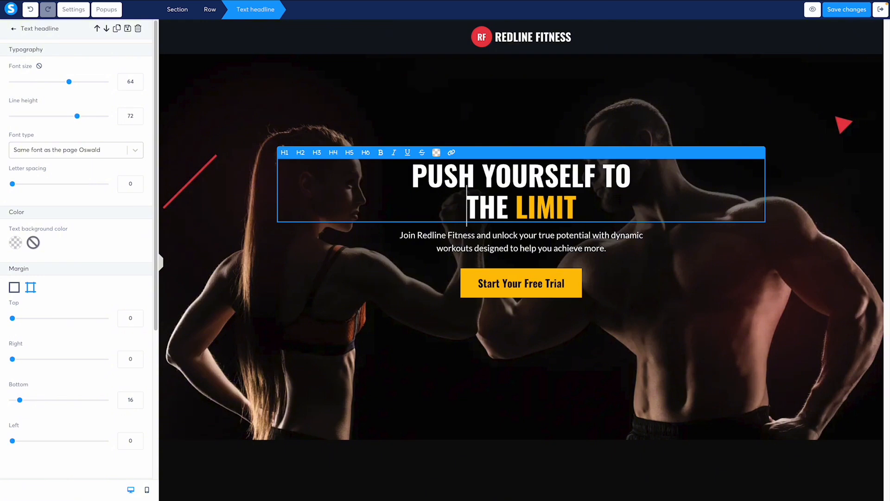
{"action": "key", "text": "BackSpace"}
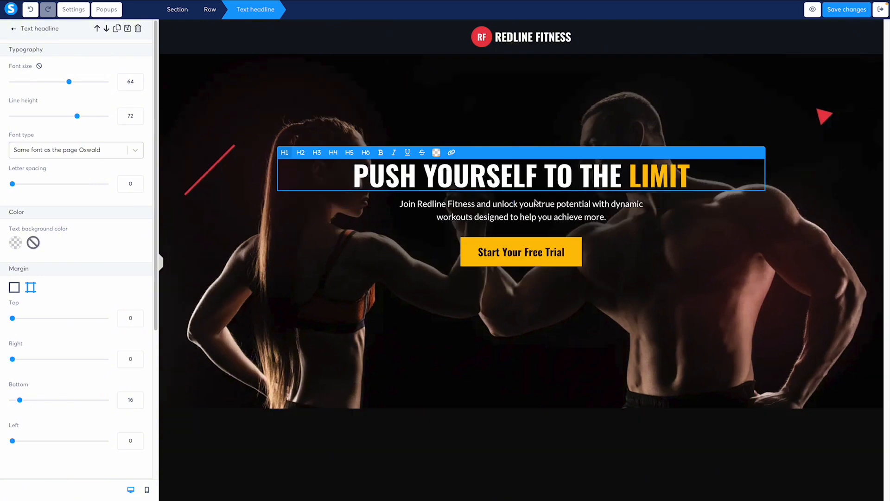
- Examine the desktop hero section in Figma, and compare it with the Systeme.io page shown at full width
{"action": "left_click", "coordinate": [715, 95]}
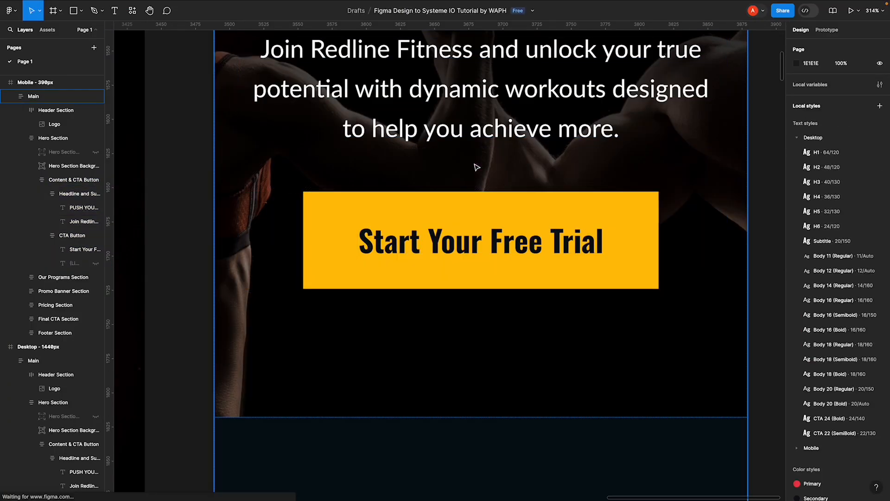
{"action": "key", "text": "space"}
{"action": "left_click_drag", "start_coordinate": [512, 183], "coordinate": [592, 220]}
{"action": "scroll", "coordinate": [598, 224], "scroll_direction": "down", "scroll_amount": 5}
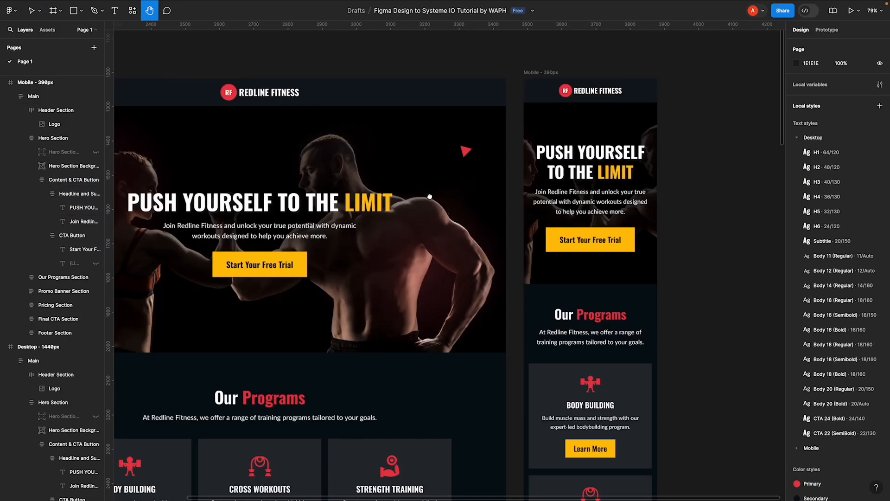
{"action": "left_click_drag", "start_coordinate": [402, 181], "coordinate": [564, 187]}
{"action": "left_click_drag", "start_coordinate": [467, 158], "coordinate": [492, 179]}
{"action": "scroll", "coordinate": [491, 179], "scroll_direction": "up", "scroll_amount": 3}
{"action": "scroll", "coordinate": [491, 174], "scroll_direction": "down", "scroll_amount": 1}
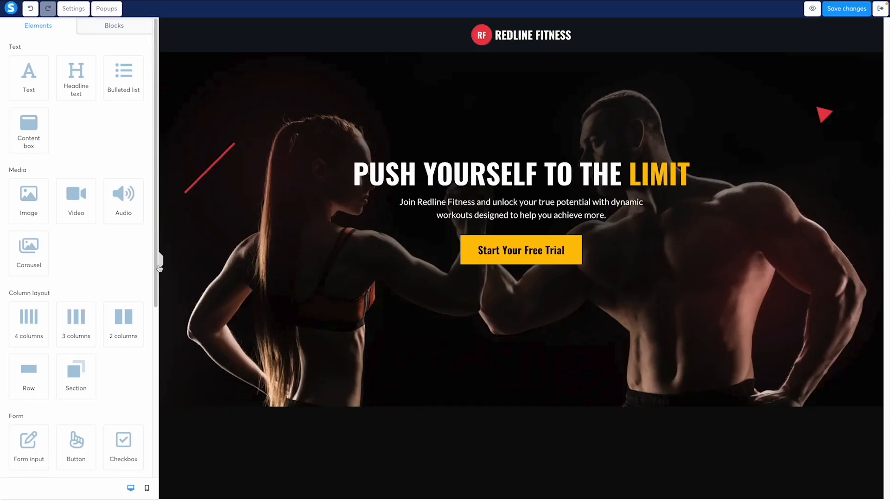
{"action": "left_click", "coordinate": [159, 268]}
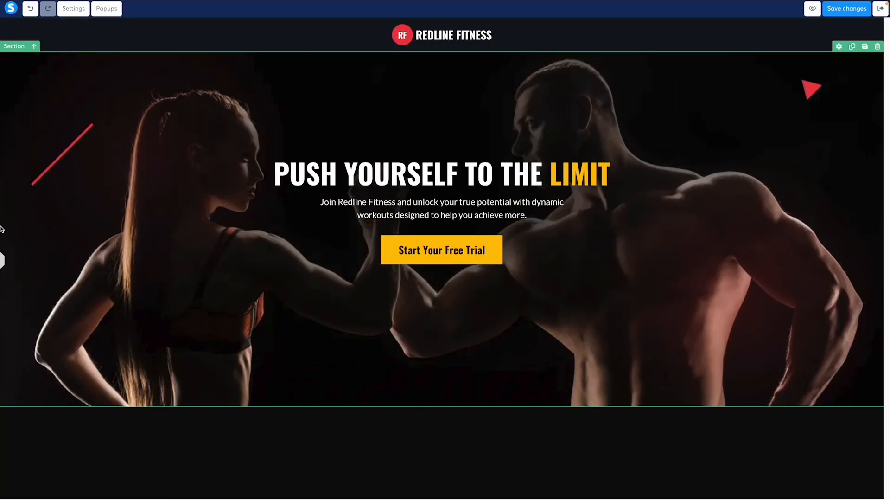
- Check the "Our Programs" section in the Figma design, and duplicate the hero section in Systeme.io as its starting point
{"action": "left_click", "coordinate": [3, 262]}
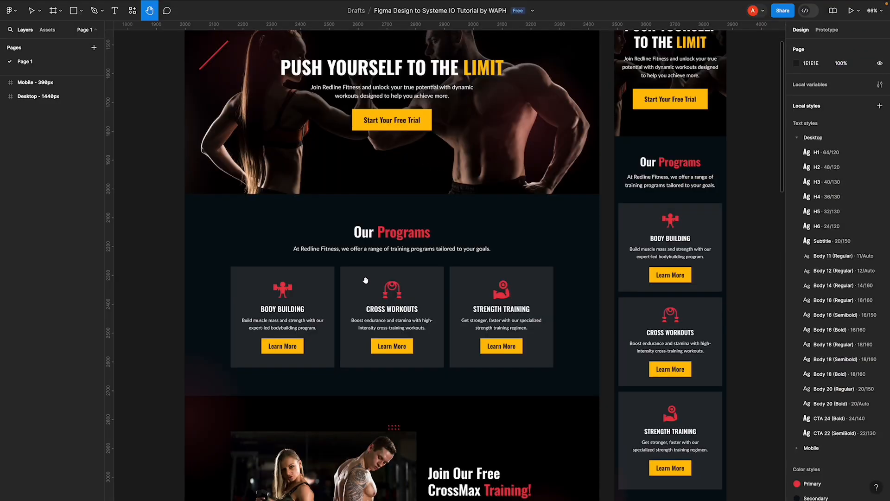
{"action": "scroll", "coordinate": [371, 275], "scroll_direction": "up", "scroll_amount": 5}
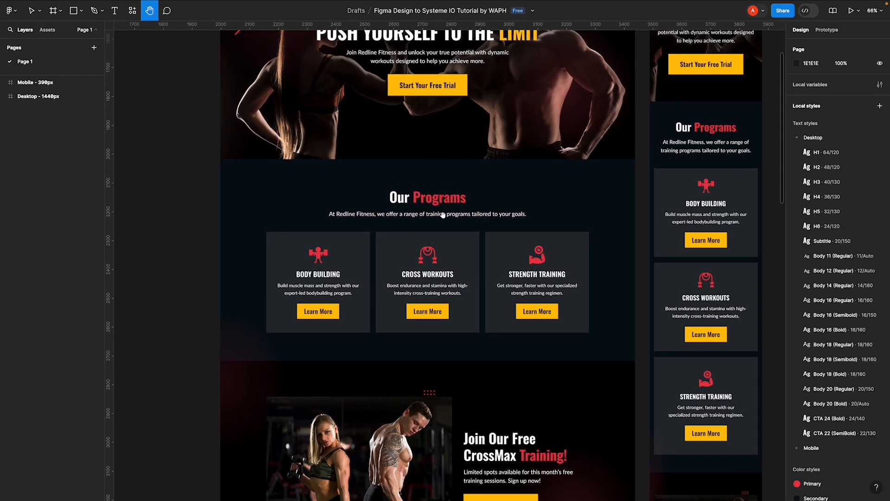
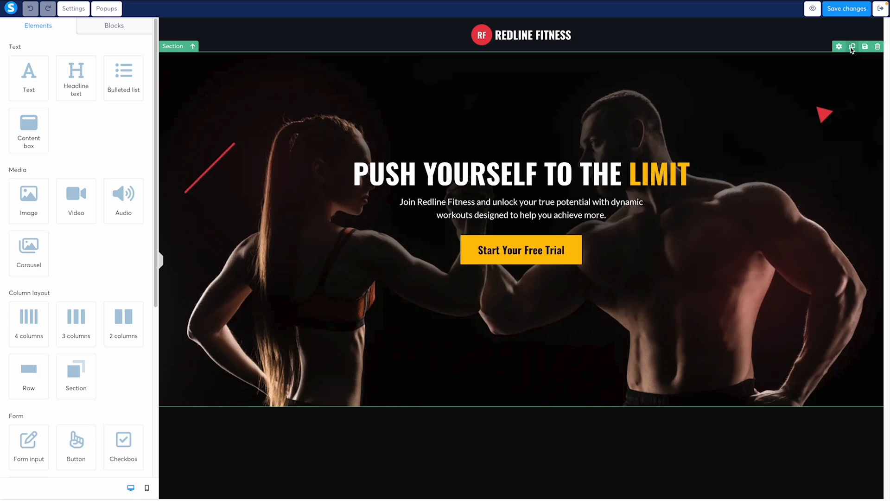
{"action": "left_click", "coordinate": [852, 47]}
{"action": "scroll", "coordinate": [661, 211], "scroll_direction": "down", "scroll_amount": 5}
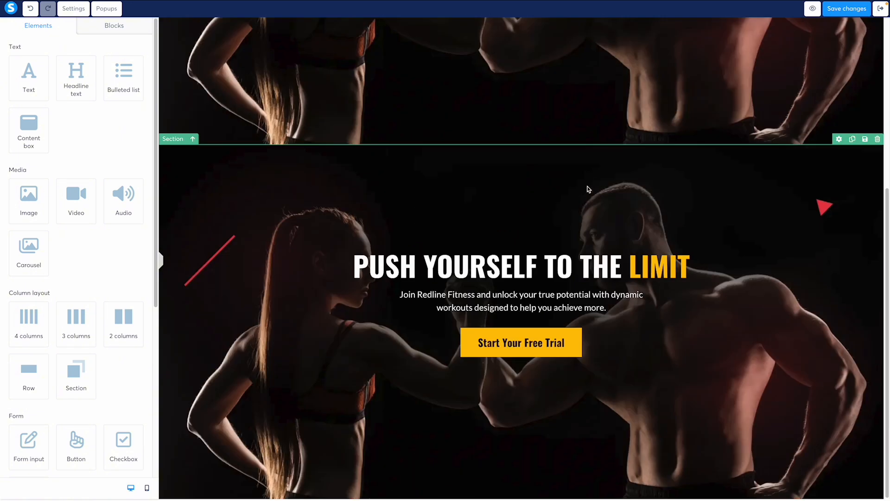
- Set the duplicated section's top and bottom padding to 100 each
{"action": "left_click", "coordinate": [534, 188]}
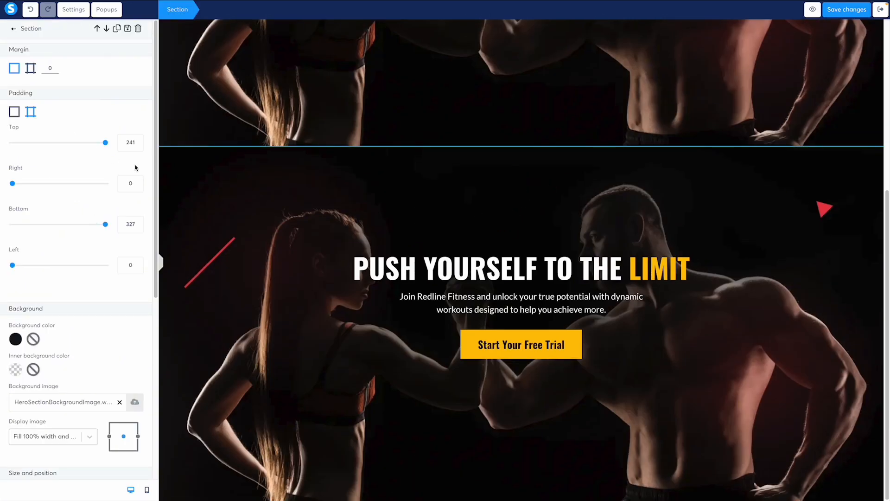
{"action": "double_click", "coordinate": [129, 140]}
{"action": "type", "text": "100"}
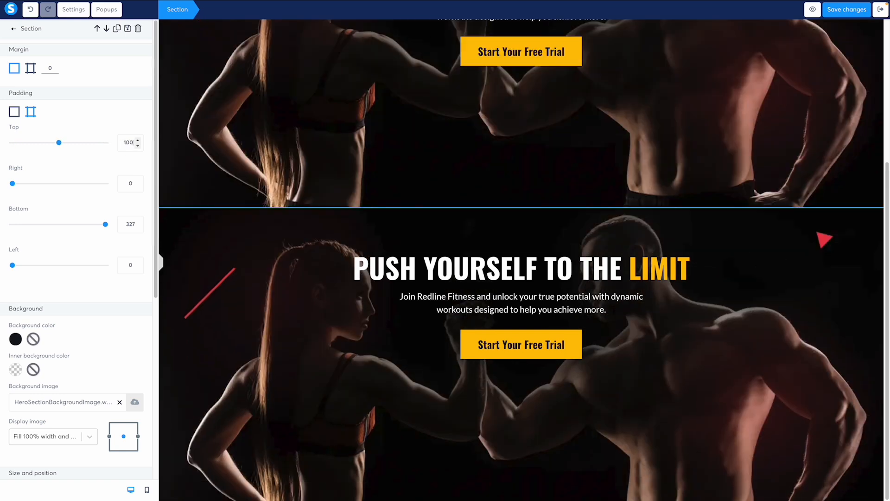
{"action": "double_click", "coordinate": [128, 224]}
{"action": "type", "text": "100"}
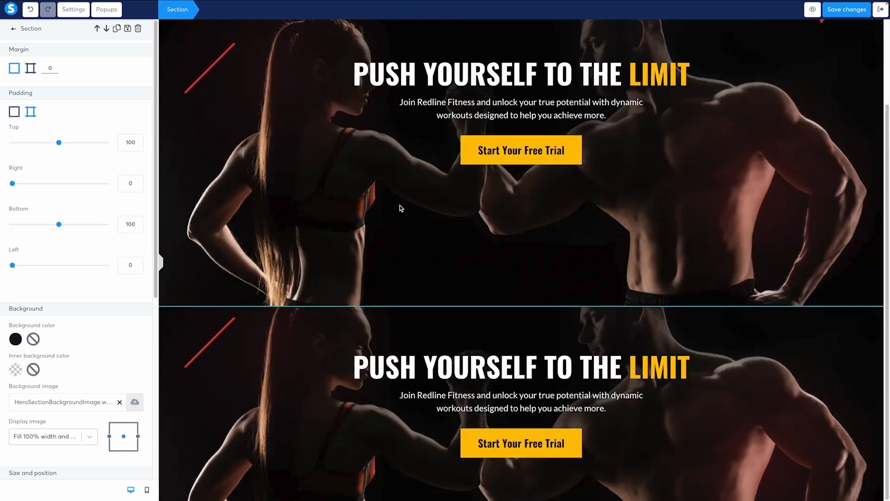
{"action": "key", "text": "Escape"}
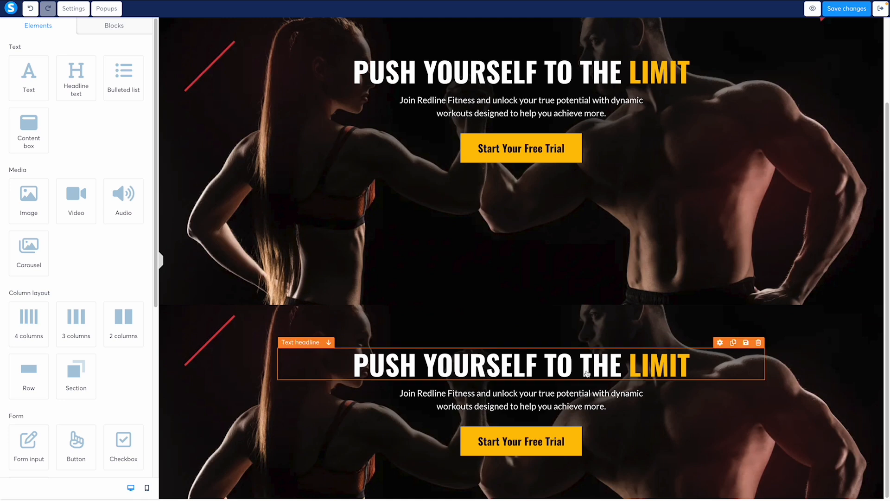
- Measure the "Our Programs" section's spacing around its headline and program cards in Figma, and compare it with the duplicated section's padding
{"action": "left_click", "coordinate": [656, 321]}
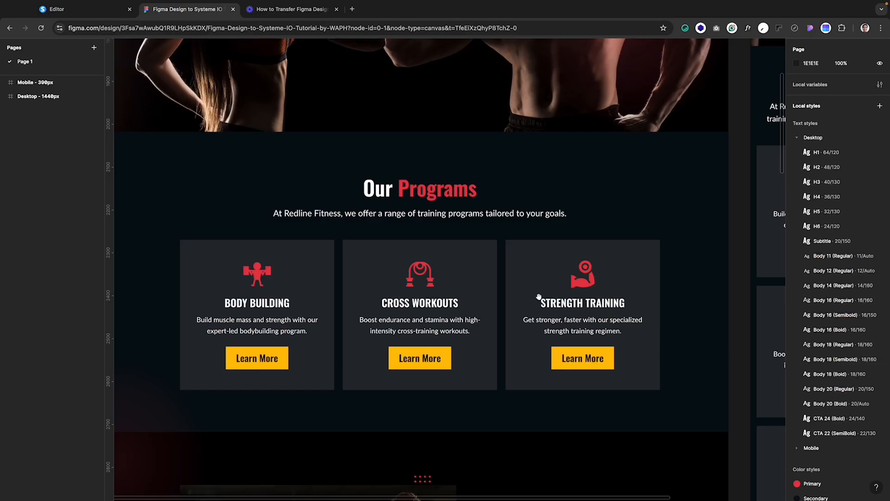
{"action": "key", "text": "v"}
{"action": "left_click", "coordinate": [423, 188]}
{"action": "double_click", "coordinate": [423, 188]}
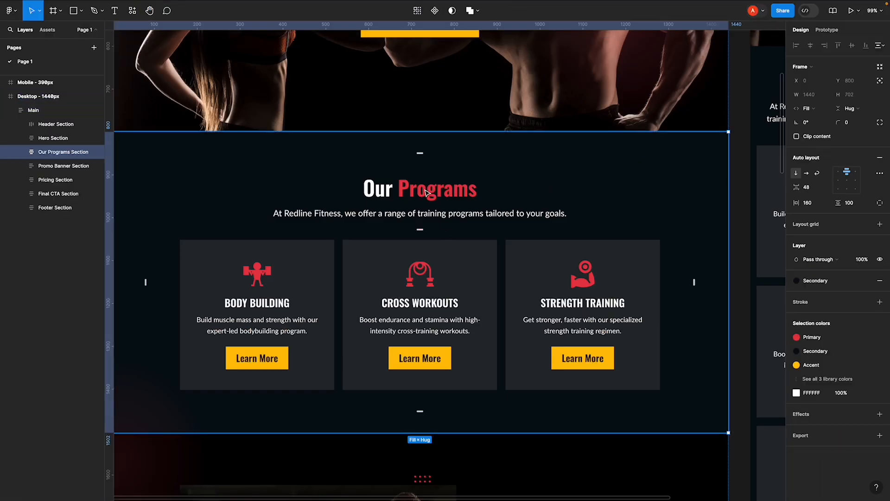
{"action": "double_click", "coordinate": [423, 189]}
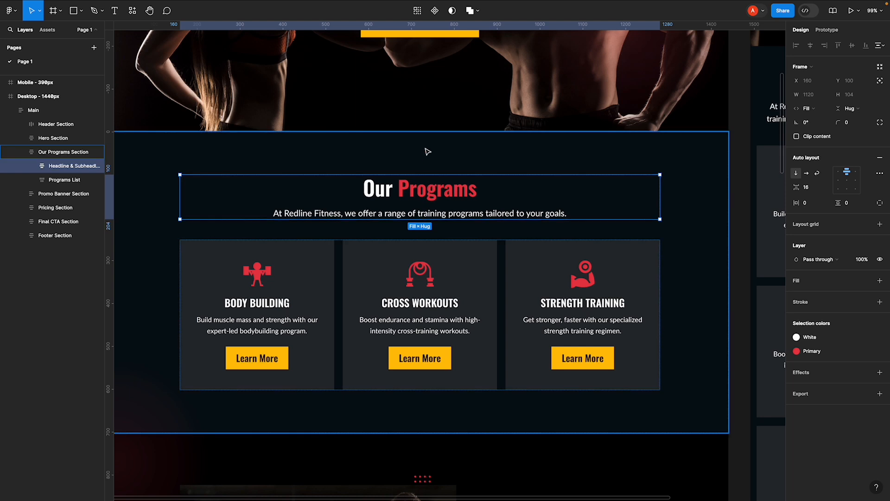
{"action": "left_click", "coordinate": [438, 195]}
{"action": "key", "text": "alt"}
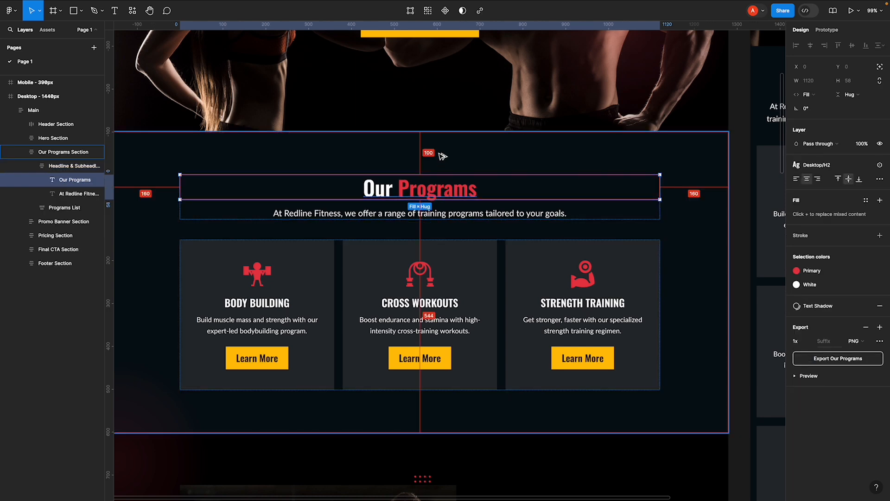
{"action": "left_click", "coordinate": [451, 401]}
{"action": "double_click", "coordinate": [444, 357]}
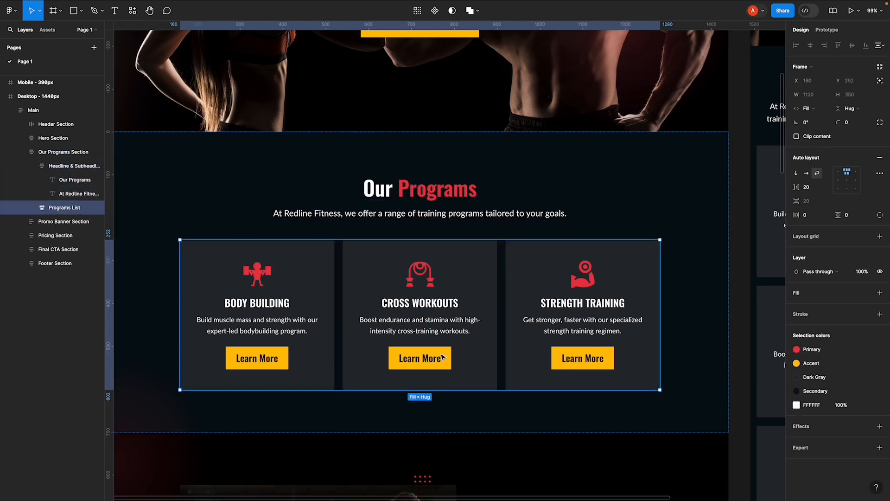
{"action": "key", "text": "alt"}
{"action": "left_click", "coordinate": [464, 226]}
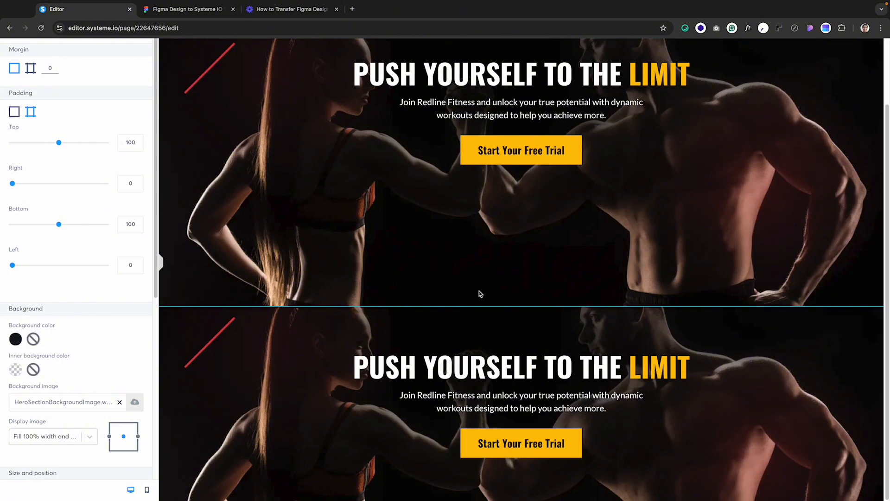
{"action": "left_click", "coordinate": [484, 334]}
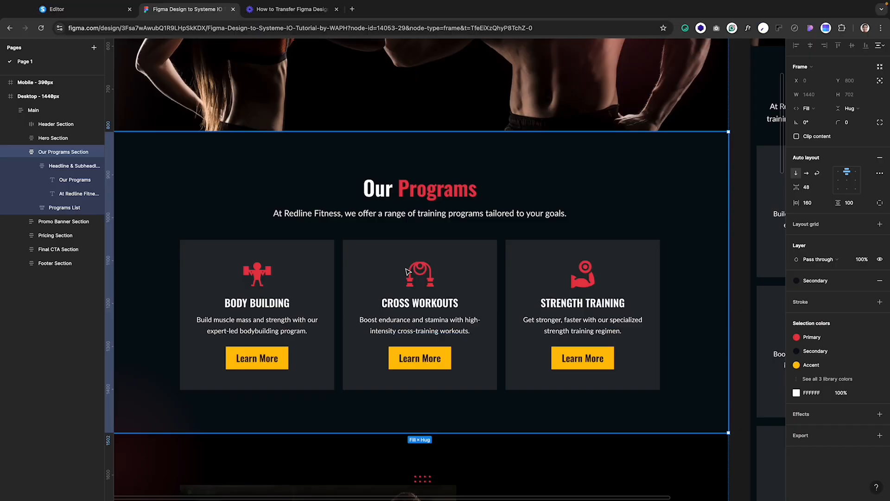
- Copy the hex code of the Secondary color style filling the "Our Programs" section in Figma
{"action": "left_click", "coordinate": [796, 280]}
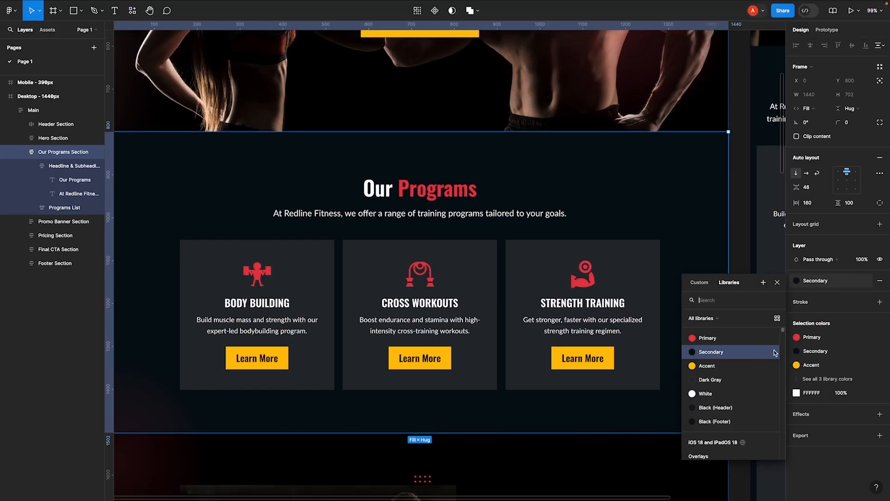
{"action": "left_click", "coordinate": [765, 352]}
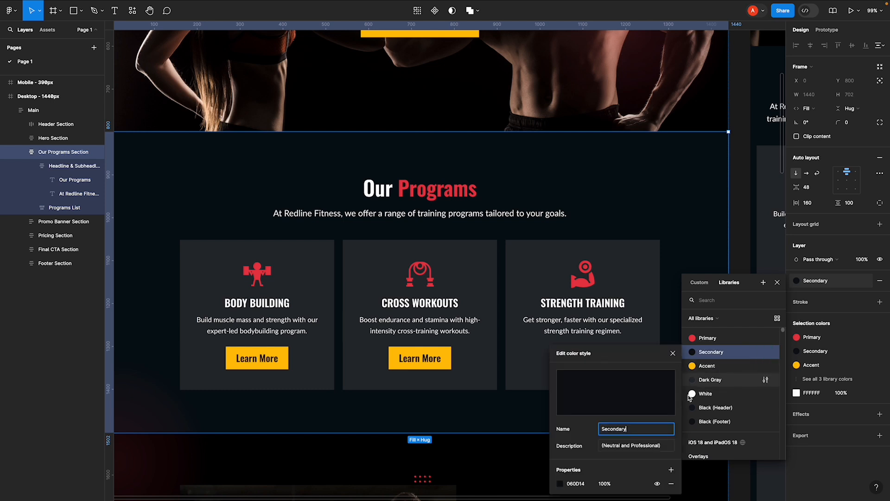
{"action": "left_click", "coordinate": [576, 487]}
{"action": "key", "text": "super+c"}
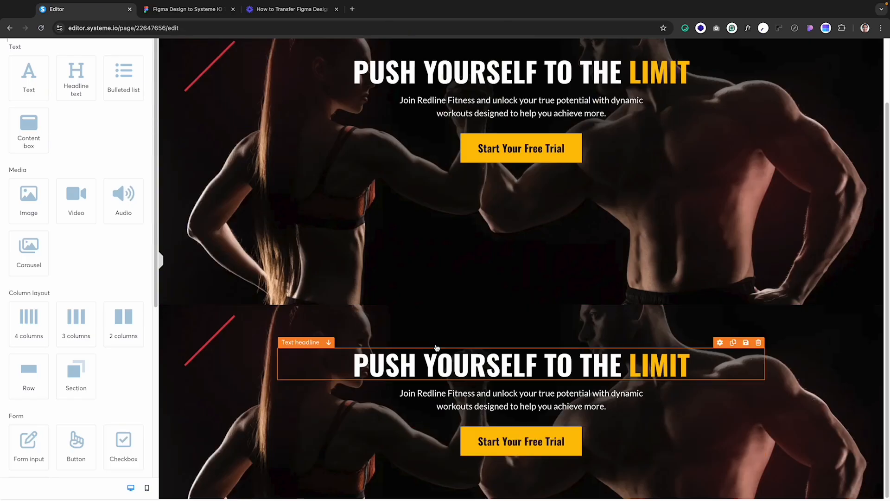
- Remove the duplicated section's background image in Systeme.io, and set its background color to 060D14
{"action": "left_click", "coordinate": [447, 302]}
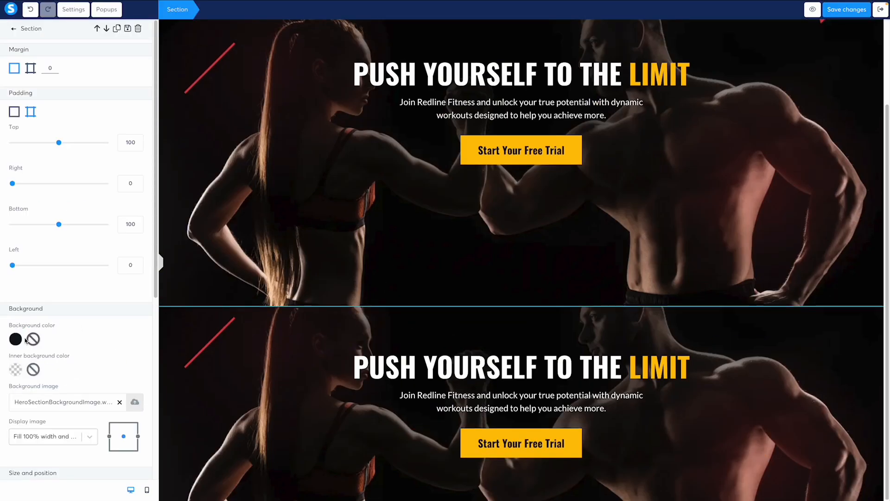
{"action": "left_click", "coordinate": [119, 402]}
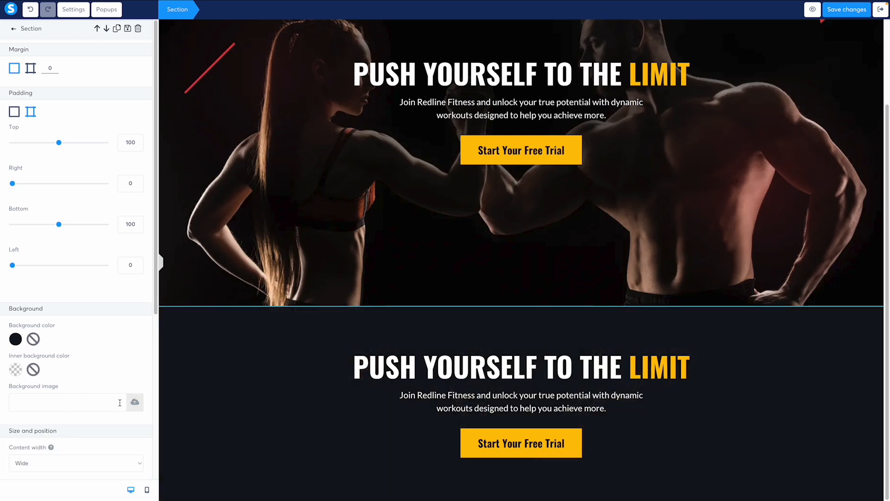
{"action": "left_click", "coordinate": [16, 339]}
{"action": "double_click", "coordinate": [54, 346]}
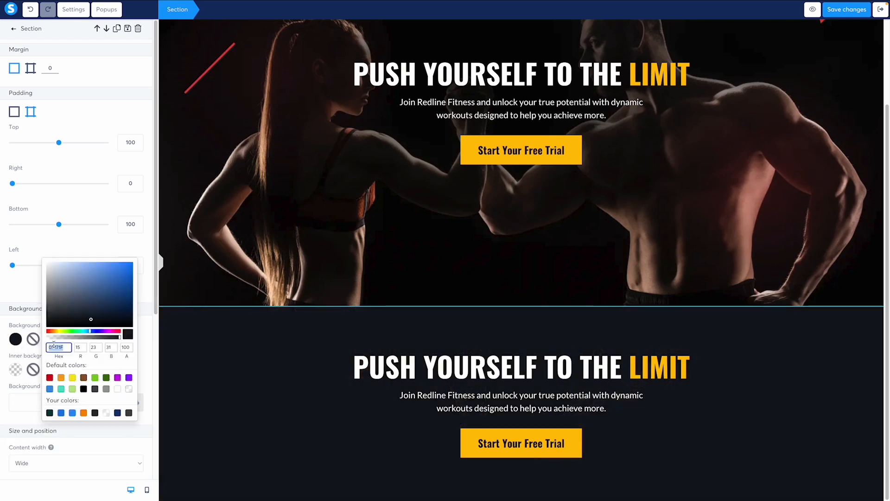
{"action": "key", "text": "super+v"}
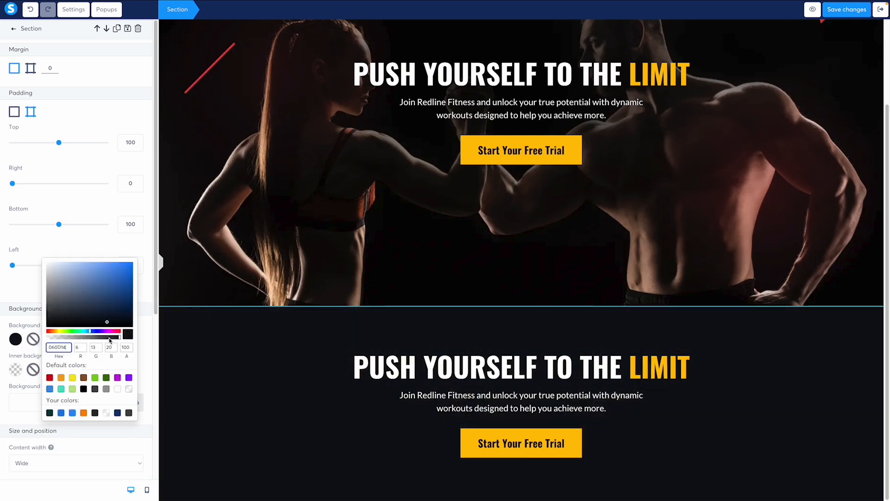
{"action": "left_click", "coordinate": [146, 344]}
{"action": "scroll", "coordinate": [52, 406], "scroll_direction": "down", "scroll_amount": 1}
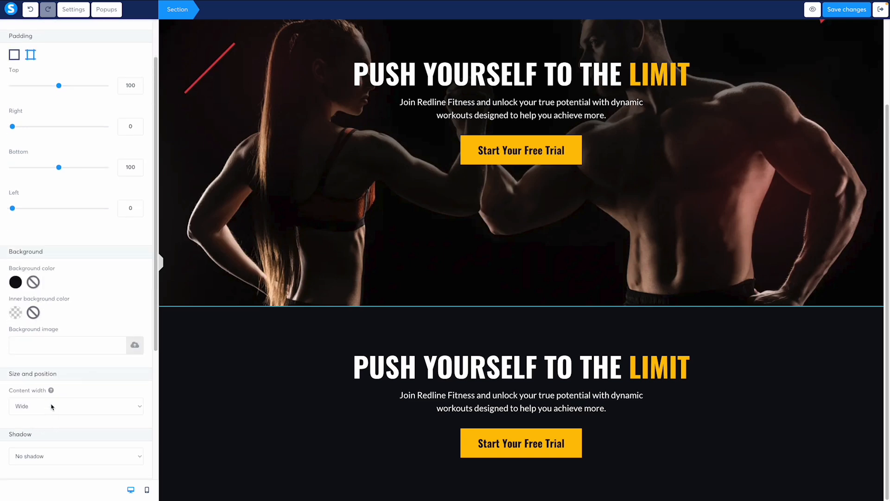
{"action": "scroll", "coordinate": [136, 366], "scroll_direction": "down", "scroll_amount": 4}
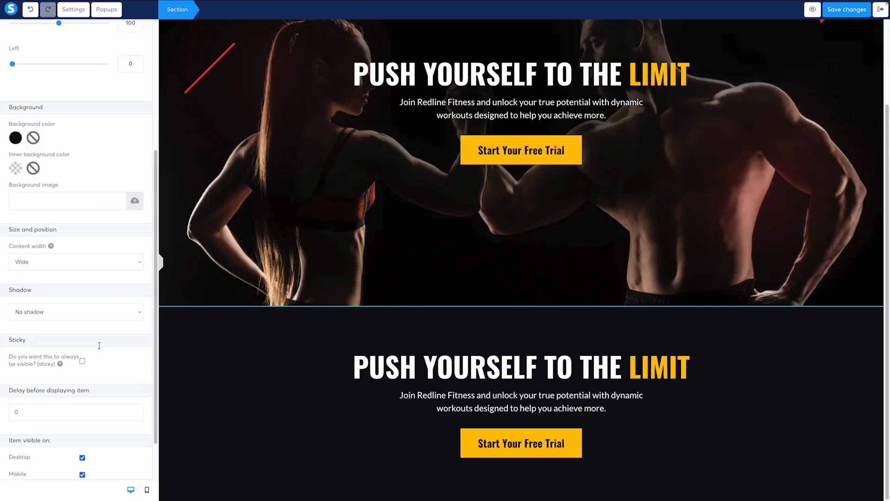
{"action": "scroll", "coordinate": [123, 338], "scroll_direction": "up", "scroll_amount": 8}
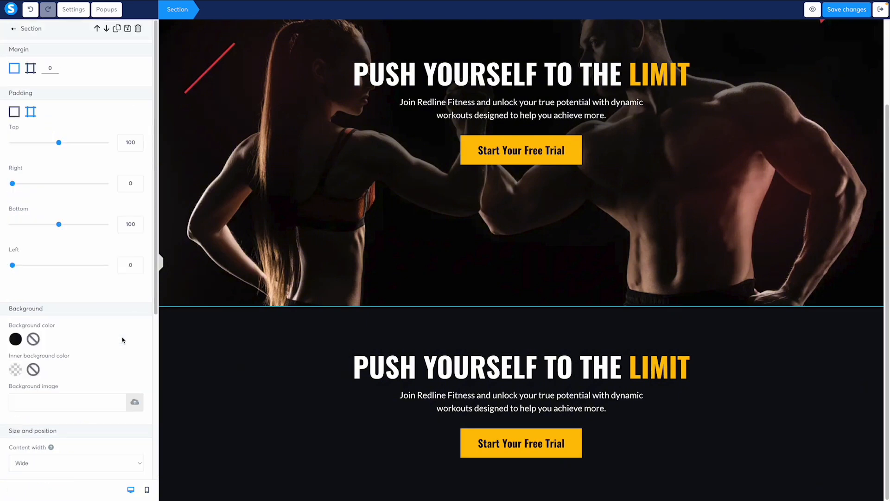
- Inspect the text style of the desktop "Our Programs" headline in Figma
{"action": "left_click", "coordinate": [469, 356]}
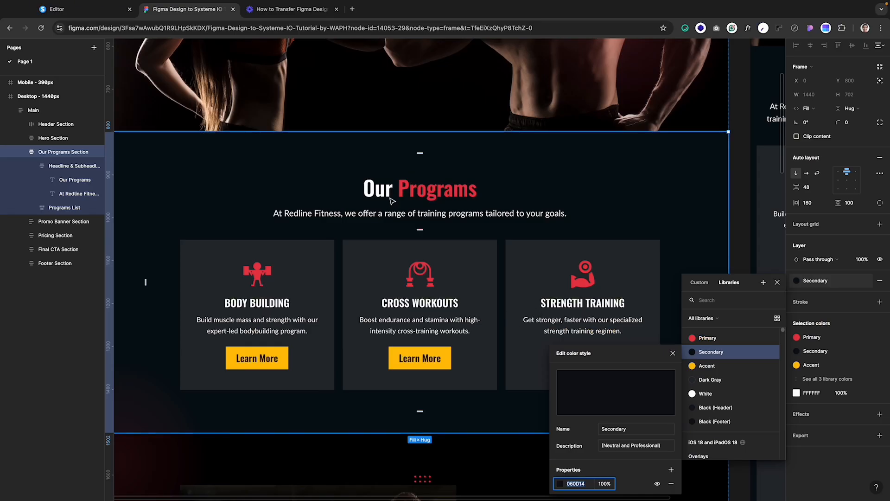
{"action": "double_click", "coordinate": [382, 194]}
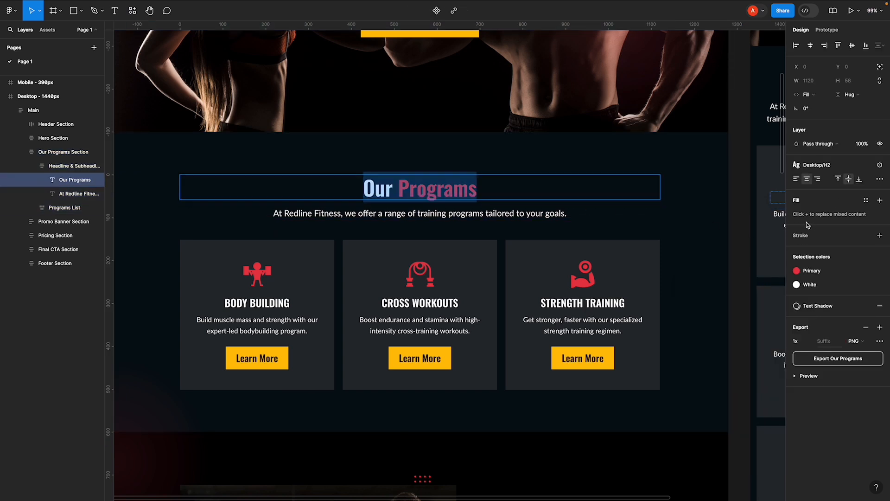
{"action": "left_click", "coordinate": [828, 166]}
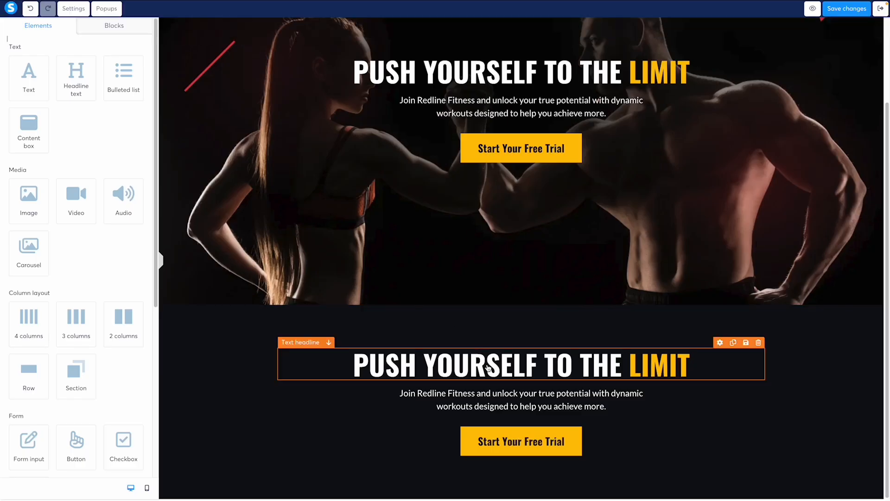
- Replace the duplicated section's headline in Systeme.io with "Our Programs", and format it as an H2 heading
{"action": "left_click", "coordinate": [487, 365]}
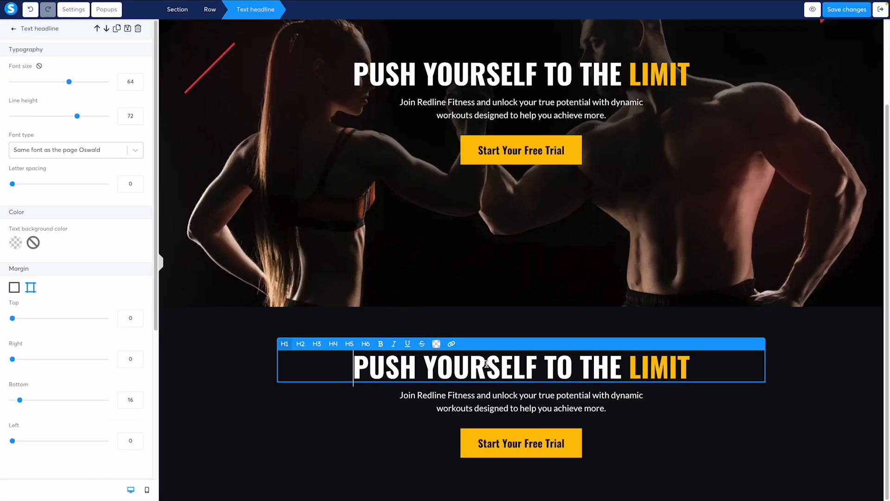
{"action": "key", "text": "ctrl+a"}
{"action": "type", "text": "Our Programs"}
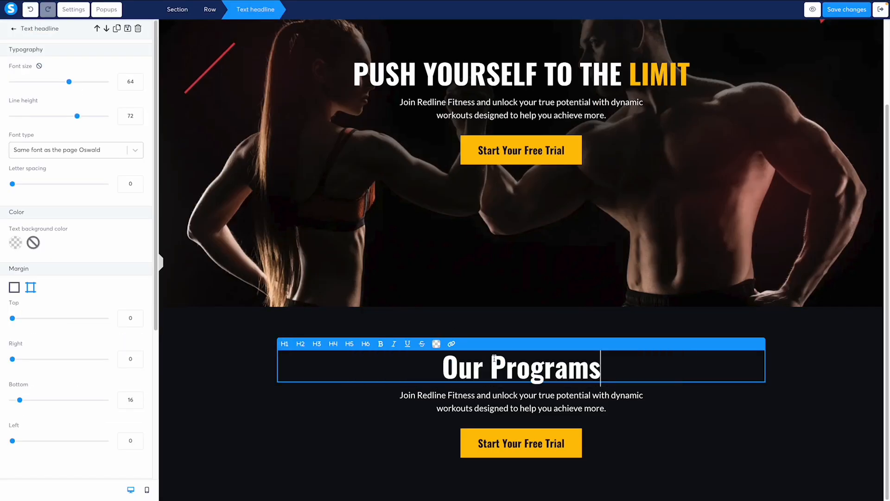
{"action": "left_click", "coordinate": [316, 343]}
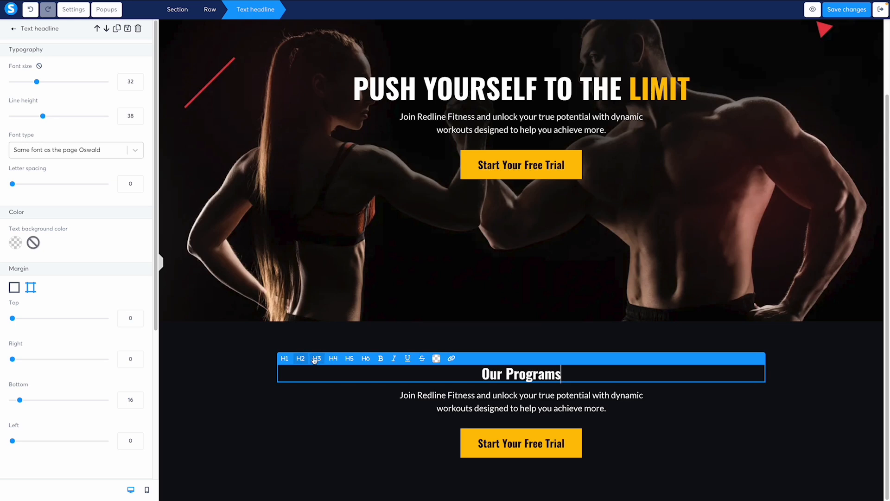
- Try enlarging the "Our Programs" headline's font size past 45, and reset it by reapplying the H2 format
{"action": "left_click", "coordinate": [138, 79]}
{"action": "left_click", "coordinate": [138, 80]}
{"action": "left_click", "coordinate": [137, 80]}
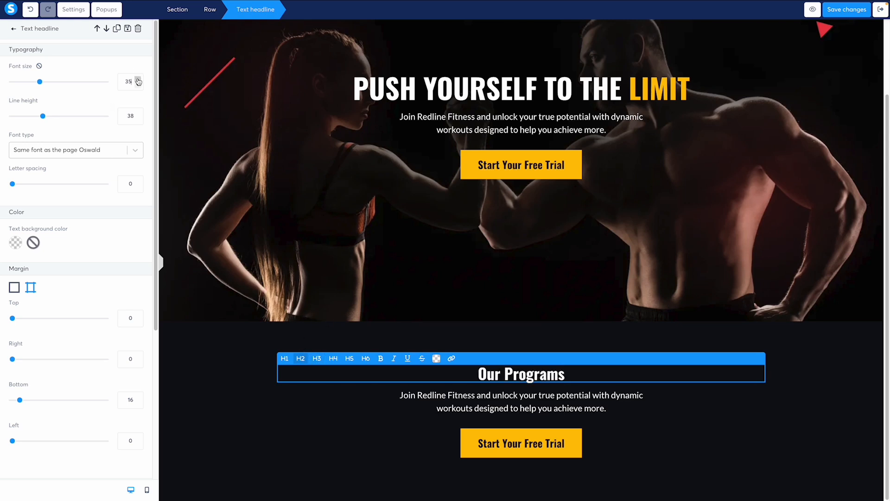
{"action": "left_click", "coordinate": [137, 80]}
{"action": "left_click", "coordinate": [138, 80]}
{"action": "left_click", "coordinate": [138, 80]}
{"action": "left_click", "coordinate": [138, 80]}
{"action": "left_click", "coordinate": [138, 80]}
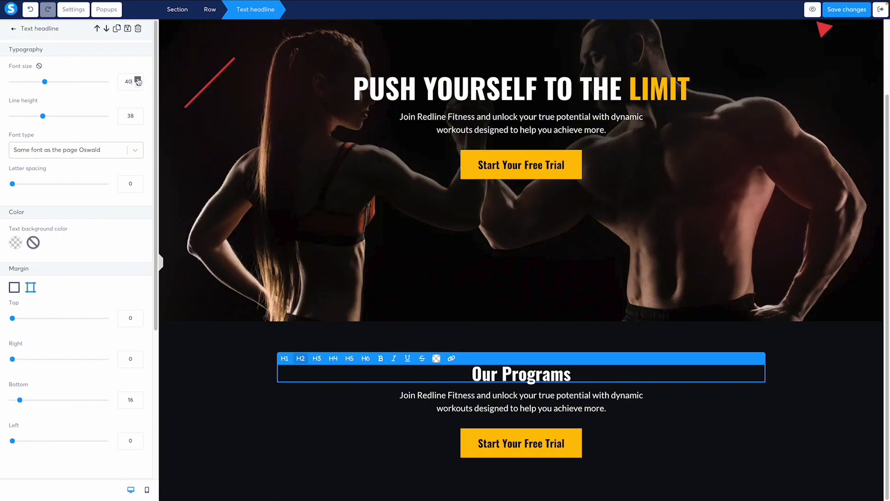
{"action": "left_click", "coordinate": [138, 80]}
{"action": "left_click", "coordinate": [138, 80]}
{"action": "left_click", "coordinate": [138, 80]}
{"action": "left_click", "coordinate": [138, 79]}
{"action": "left_click", "coordinate": [138, 80]}
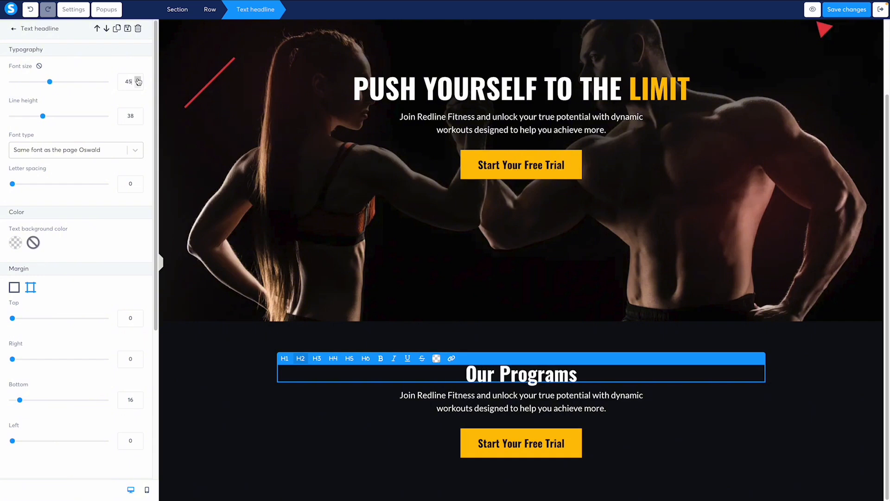
{"action": "left_click", "coordinate": [137, 80]}
{"action": "left_click", "coordinate": [303, 362]}
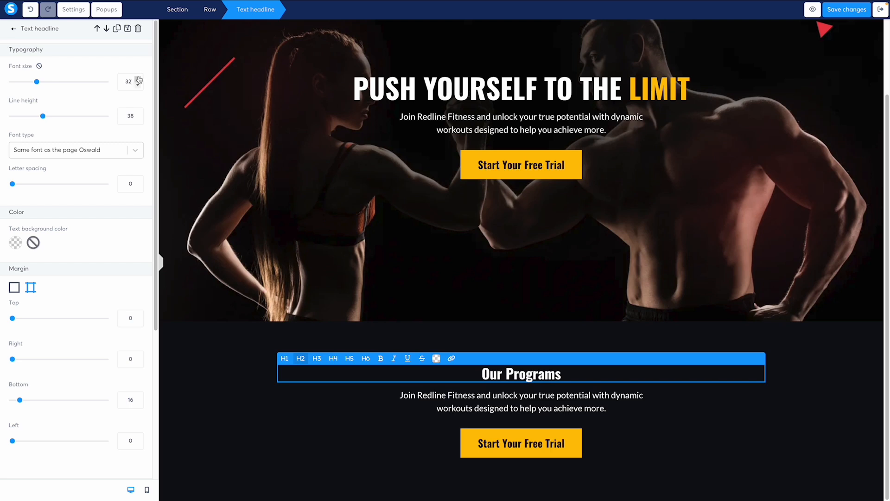
- Set the "Our Programs" headline's font size to 48
{"action": "left_click", "coordinate": [138, 79]}
{"action": "left_click", "coordinate": [138, 79]}
{"action": "left_click", "coordinate": [138, 80]}
{"action": "left_click", "coordinate": [138, 79]}
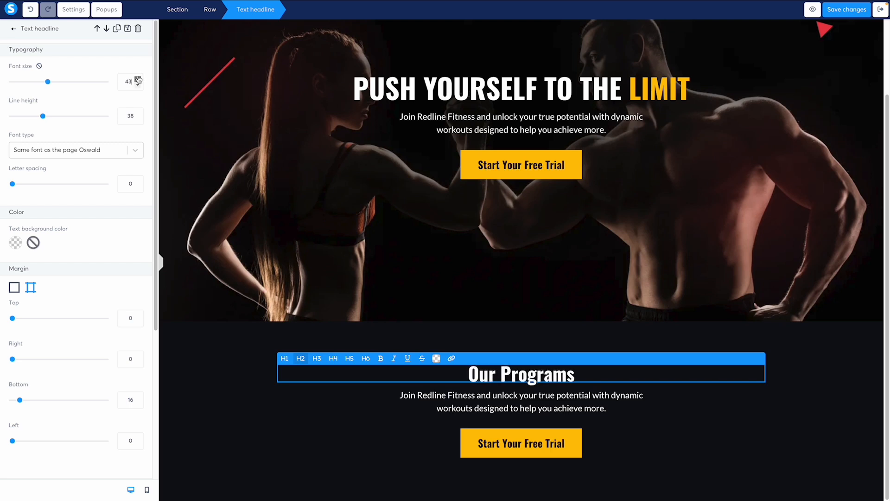
{"action": "left_click", "coordinate": [138, 79]}
{"action": "left_click", "coordinate": [138, 79]}
{"action": "left_click", "coordinate": [138, 80]}
{"action": "left_click", "coordinate": [138, 79]}
{"action": "left_click", "coordinate": [138, 79]}
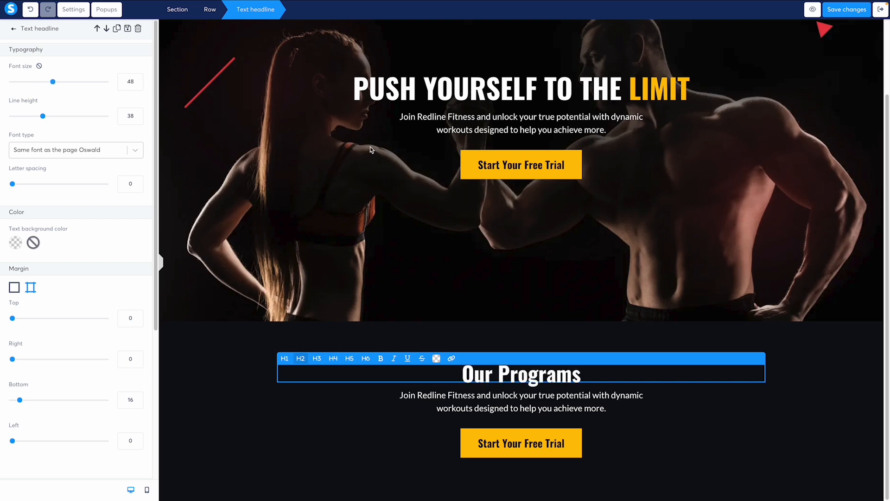
- Open Calculator to work out the line height, and set the "Our Programs" headline's line height to 54 in Systeme.io
{"action": "key", "text": "super+space"}
{"action": "type", "text": "calc"}
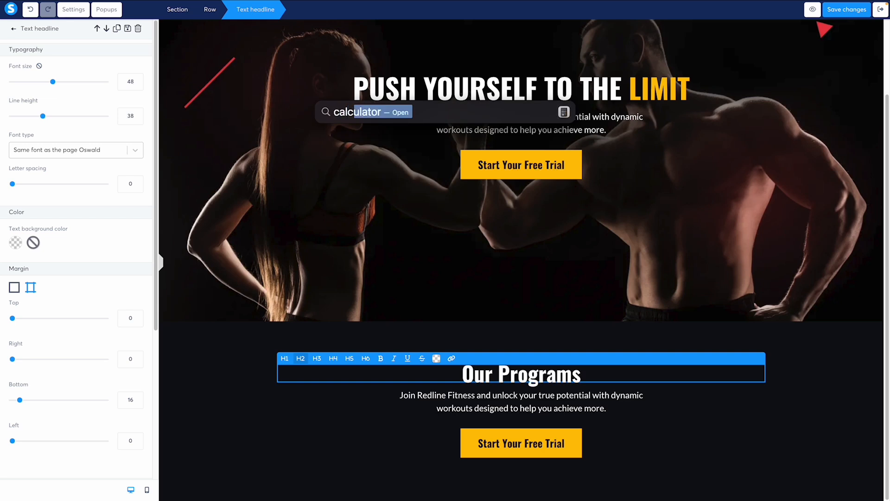
{"action": "key", "text": "Return"}
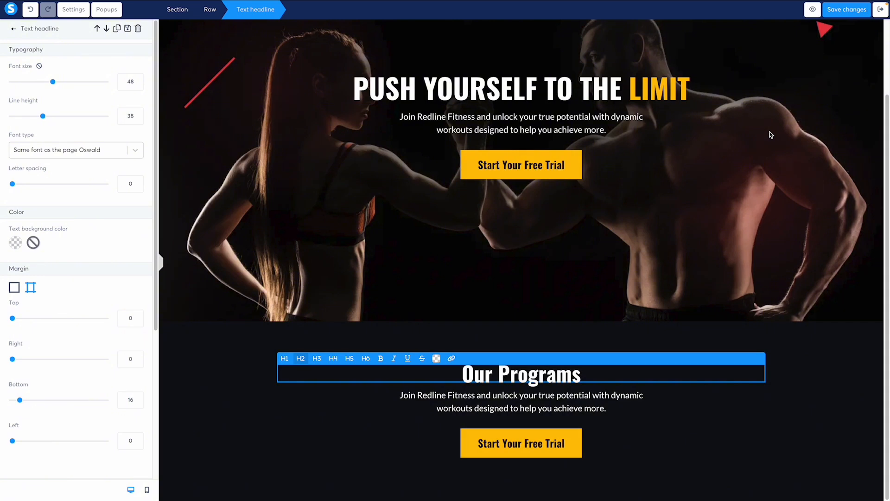
{"action": "double_click", "coordinate": [132, 118]}
{"action": "type", "text": "384"}
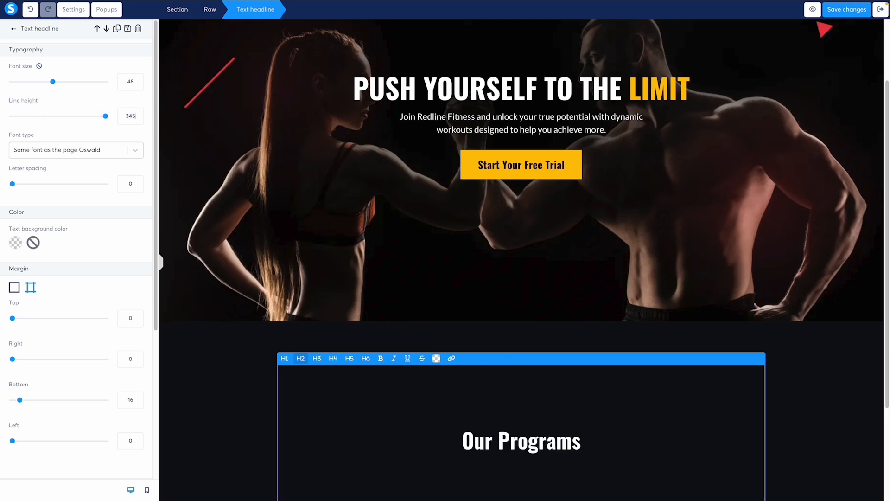
{"action": "key", "text": "BackSpace"}
{"action": "key", "text": "BackSpace"}
{"action": "type", "text": "54"}
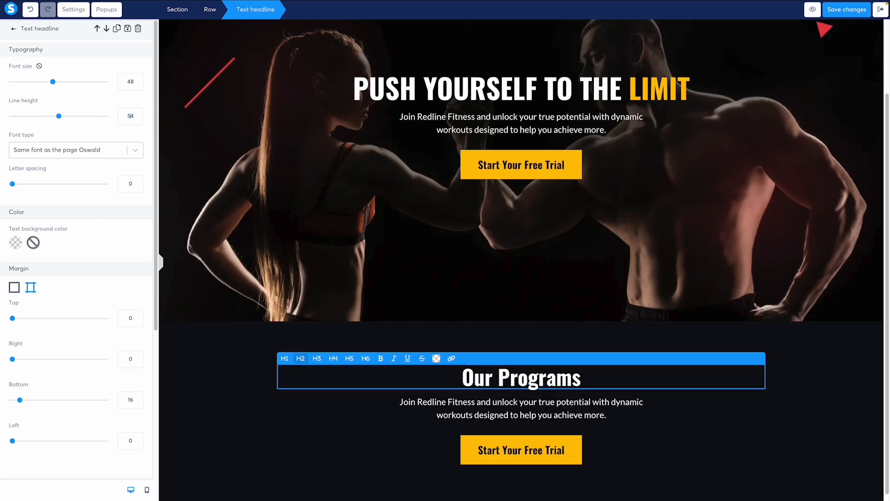
{"action": "left_click", "coordinate": [487, 403]}
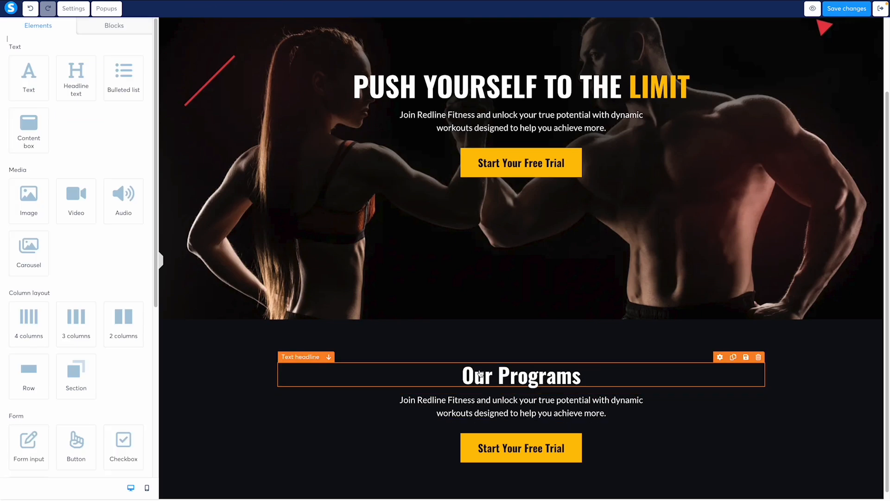
- Duplicate the "Our Programs" text onto a second line of the headline, and delete that copy
{"action": "left_click", "coordinate": [479, 373]}
{"action": "triple_click", "coordinate": [478, 370]}
{"action": "key", "text": "ctrl+c"}
{"action": "left_click", "coordinate": [602, 377]}
{"action": "key", "text": "Return"}
{"action": "key", "text": "ctrl+v"}
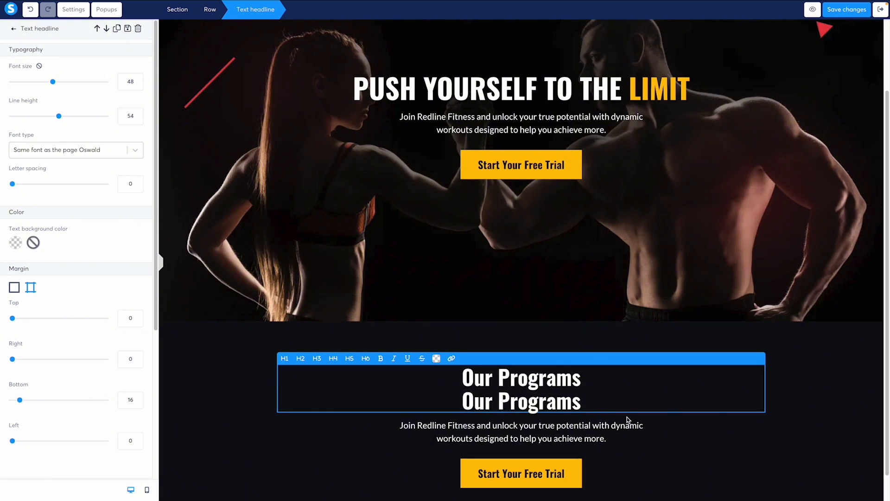
{"action": "left_click_drag", "start_coordinate": [463, 400], "coordinate": [613, 400]}
{"action": "key", "text": "BackSpace"}
{"action": "key", "text": "BackSpace"}
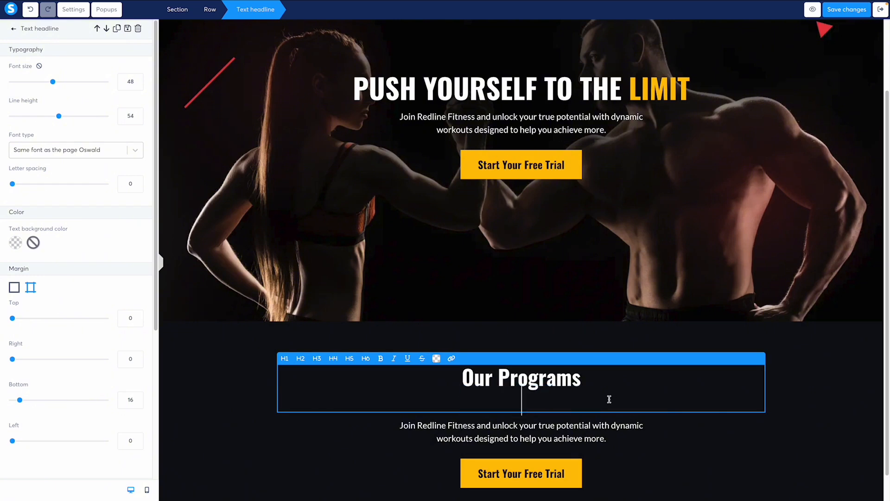
- Copy the Primary color's hex code E63946 from Figma, and apply it to the word "Programs" in the Systeme.io headline
{"action": "double_click", "coordinate": [552, 375]}
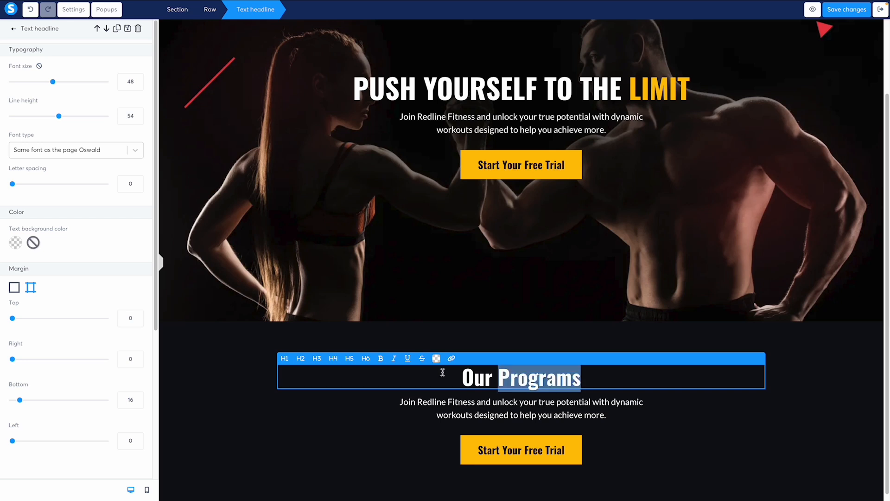
{"action": "left_click", "coordinate": [436, 358]}
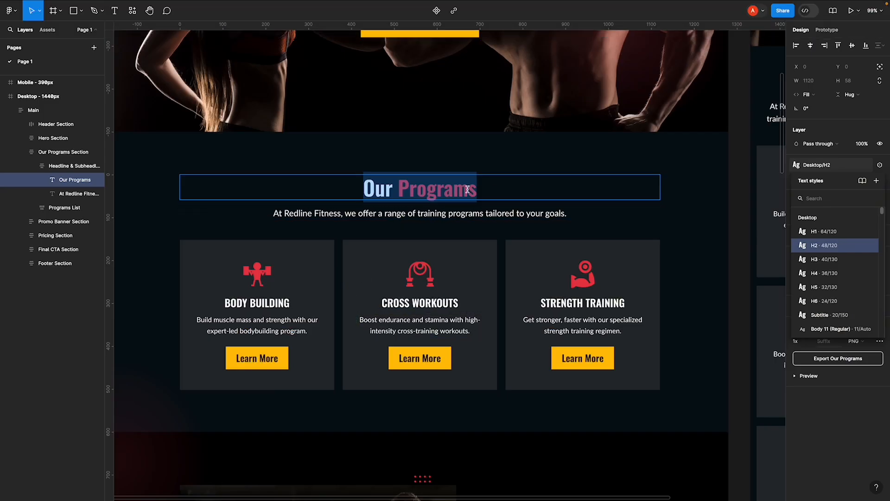
{"action": "left_click", "coordinate": [468, 187]}
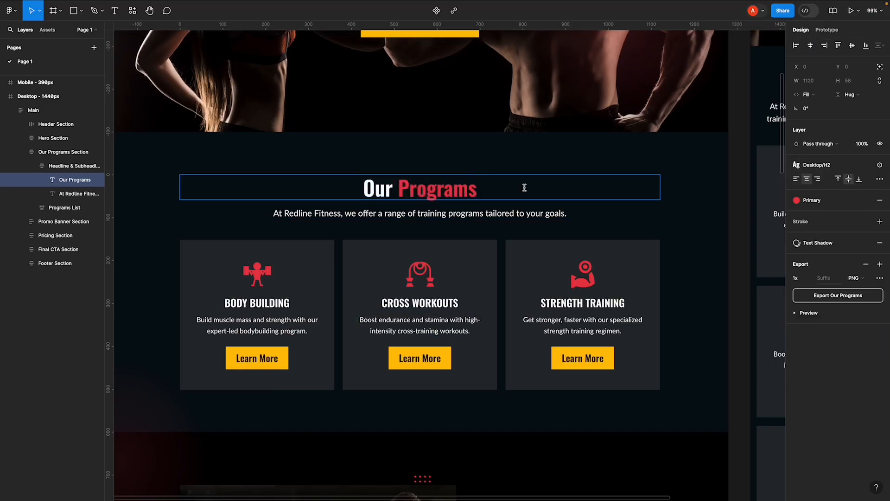
{"action": "left_click", "coordinate": [804, 199]}
{"action": "left_click", "coordinate": [765, 258]}
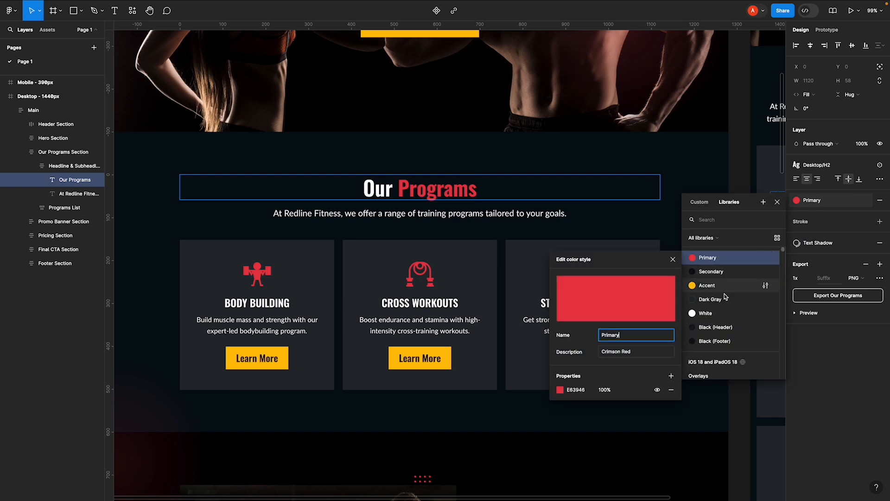
{"action": "left_click", "coordinate": [577, 388]}
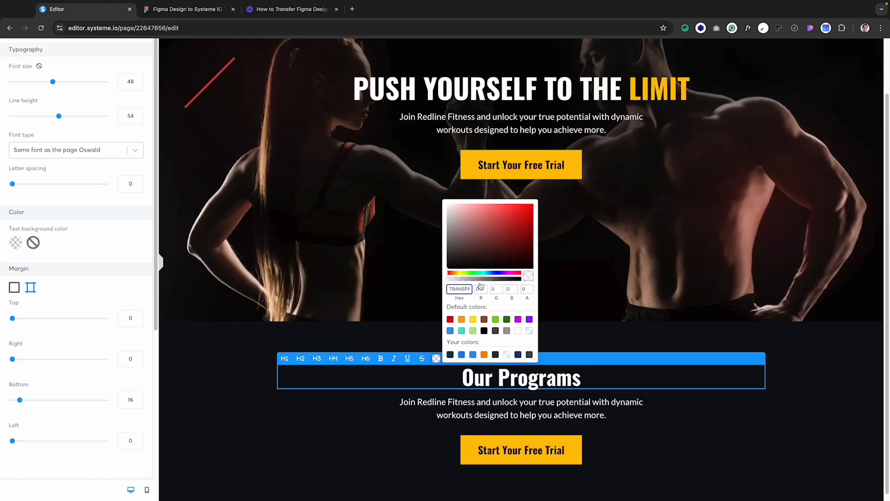
{"action": "key", "text": "ctrl+v"}
{"action": "left_click", "coordinate": [580, 288]}
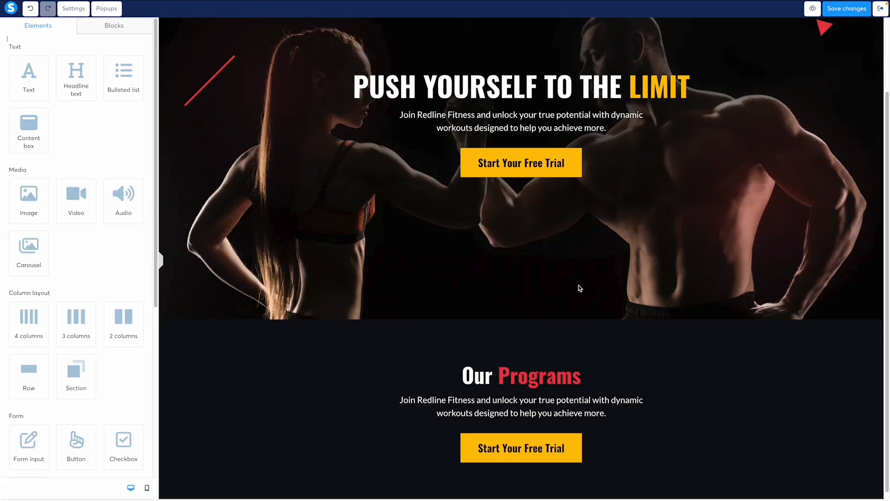
{"action": "double_click", "coordinate": [551, 374]}
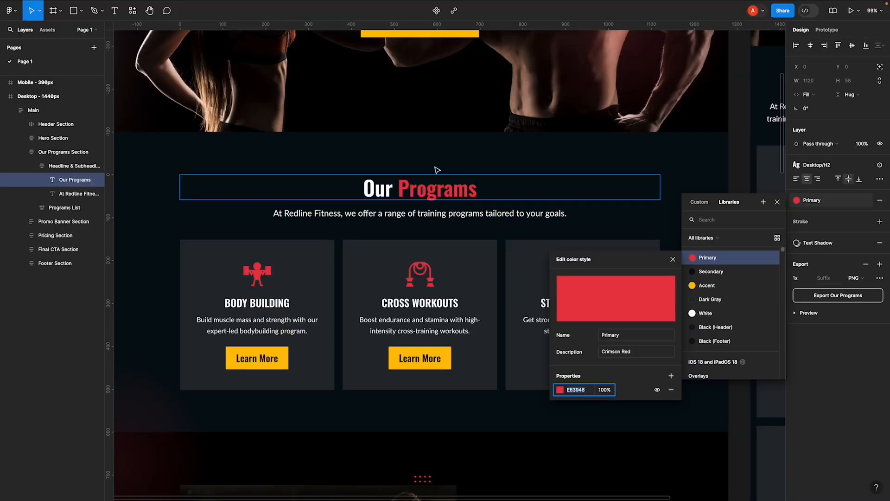
- Copy the subheadline text below the "Our Programs" headline in the Figma desktop design
{"action": "key", "text": "Escape"}
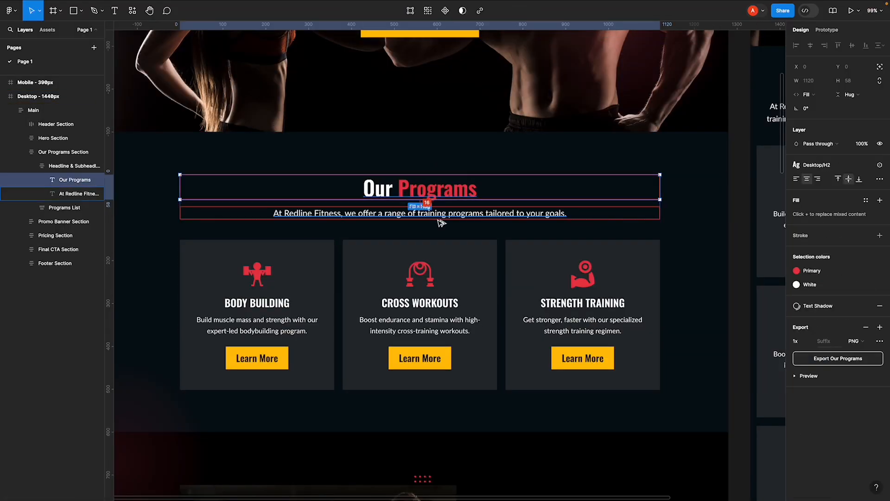
{"action": "left_click", "coordinate": [439, 219]}
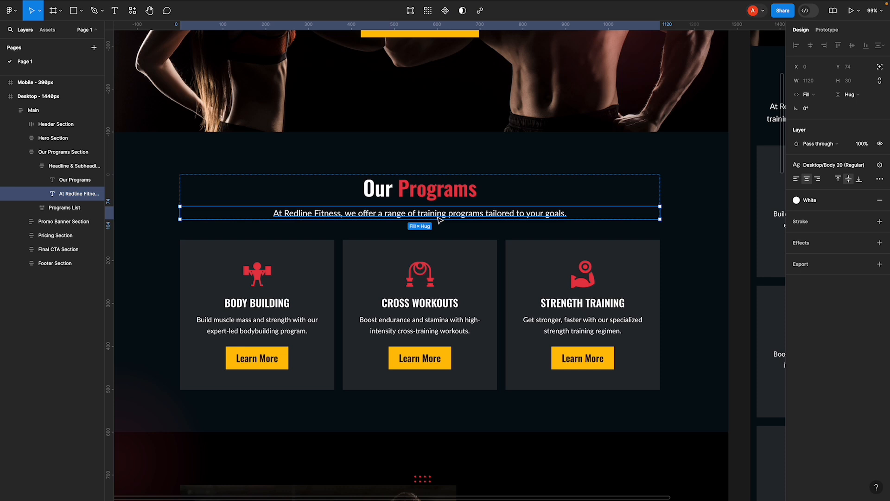
{"action": "double_click", "coordinate": [436, 217]}
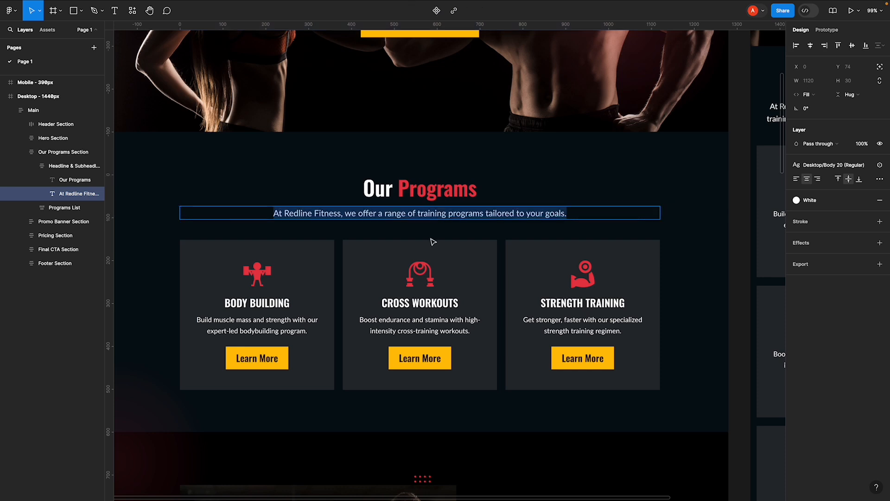
{"action": "key", "text": "Escape"}
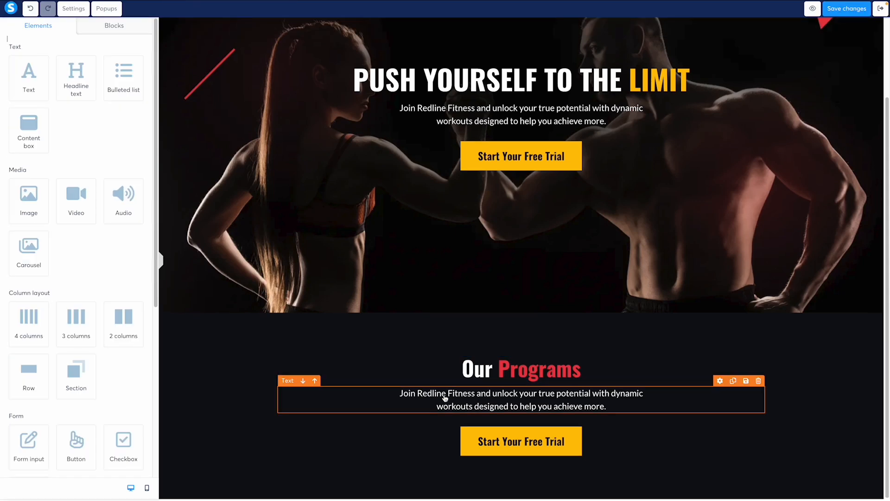
- Replace the duplicated section's subheadline in Systeme.io with "At Redline Fitness, we offer a range of training programs tailored to your goals."
{"action": "left_click", "coordinate": [445, 398]}
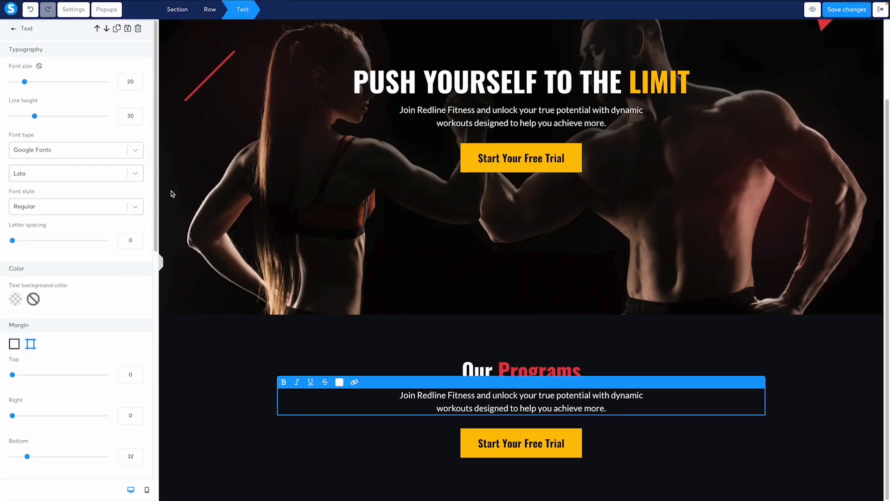
{"action": "left_click", "coordinate": [432, 403]}
{"action": "key", "text": "ctrl+a"}
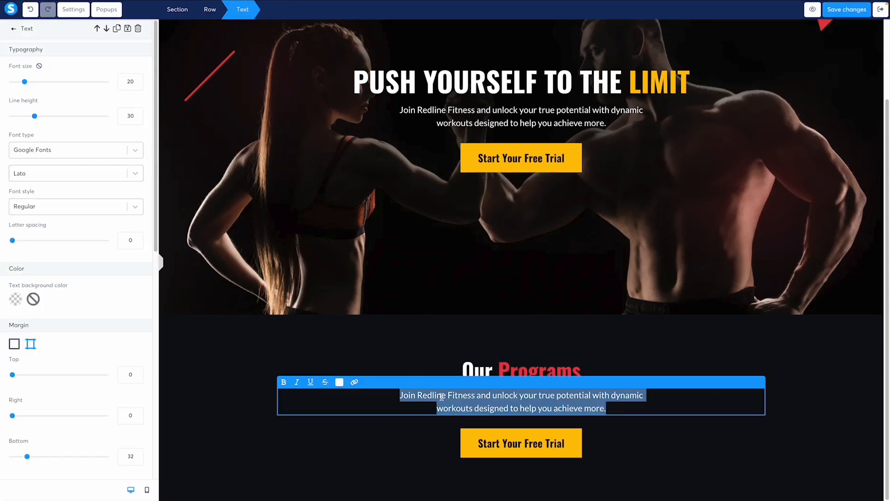
{"action": "key", "text": "ctrl+v"}
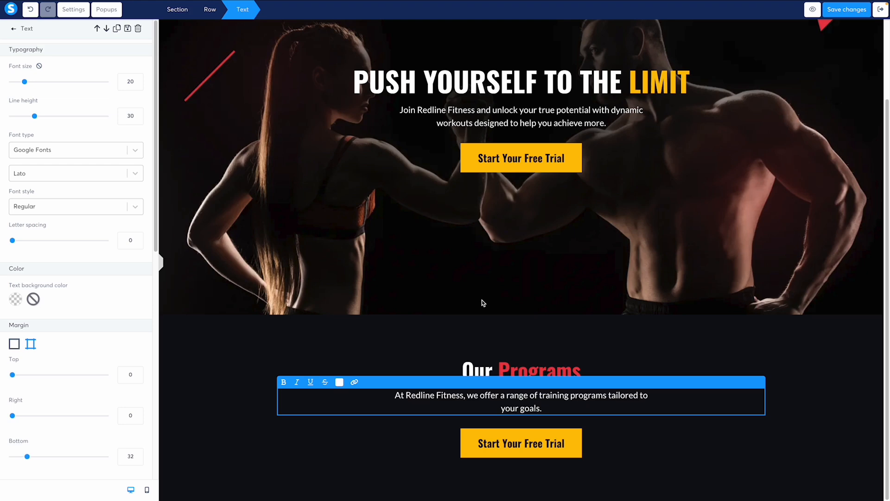
{"action": "left_click", "coordinate": [490, 332]}
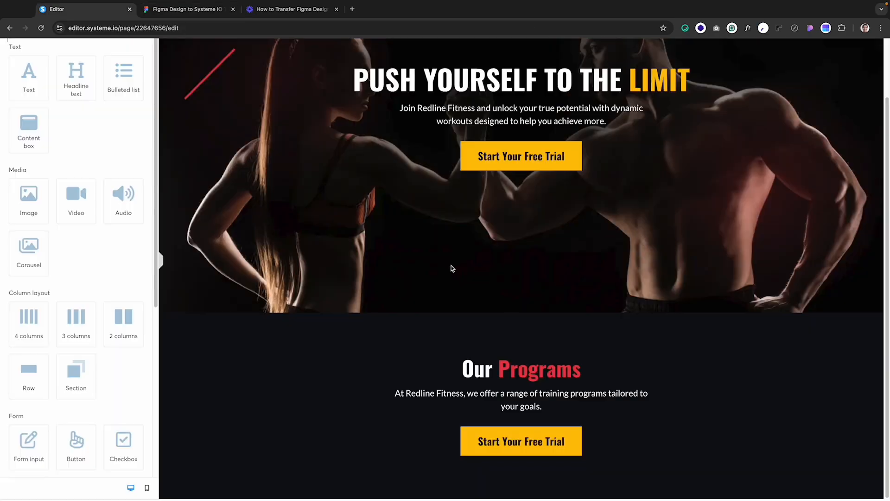
- Set the right and left padding of the "Our Programs" subheadline to 0
{"action": "left_click", "coordinate": [510, 397]}
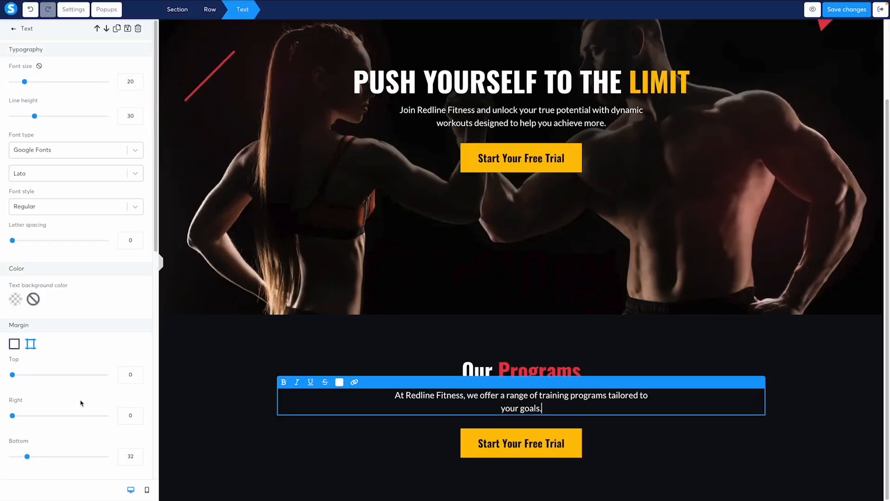
{"action": "scroll", "coordinate": [82, 377], "scroll_direction": "down", "scroll_amount": 1}
{"action": "scroll", "coordinate": [87, 356], "scroll_direction": "down", "scroll_amount": 5}
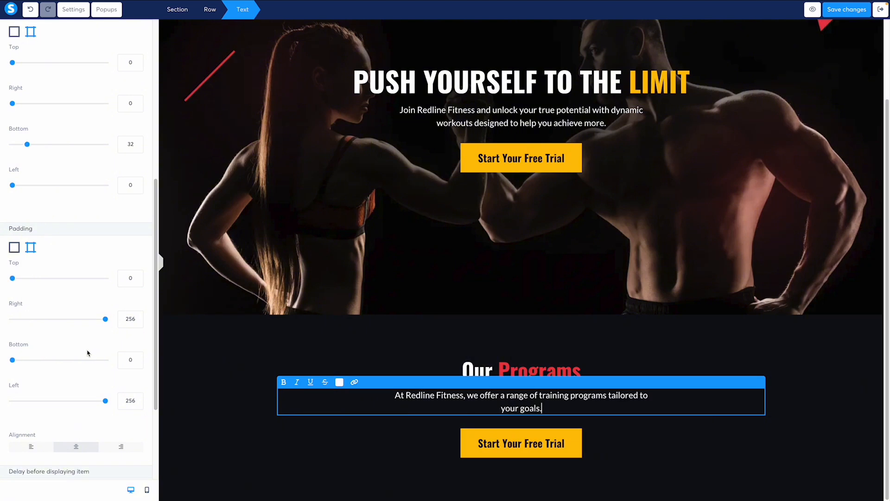
{"action": "left_click_drag", "start_coordinate": [105, 318], "coordinate": [9, 320]}
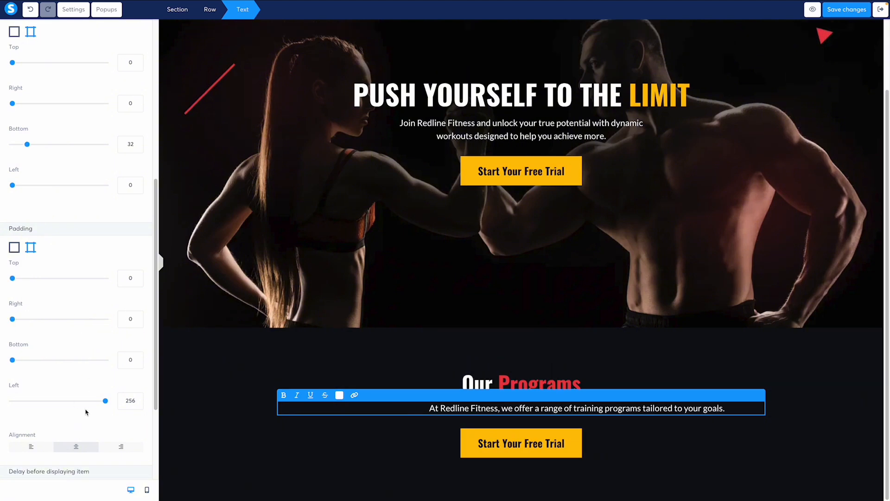
{"action": "left_click_drag", "start_coordinate": [106, 400], "coordinate": [2, 401]}
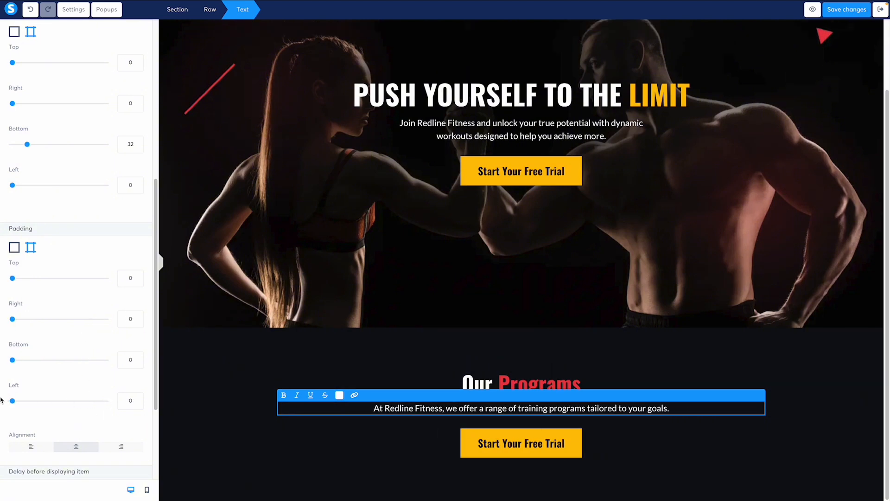
{"action": "left_click", "coordinate": [424, 353]}
- Increase the bottom margin of the "Our Programs" subheadline to about 46
{"action": "left_click", "coordinate": [505, 414]}
{"action": "scroll", "coordinate": [150, 301], "scroll_direction": "down", "scroll_amount": 5}
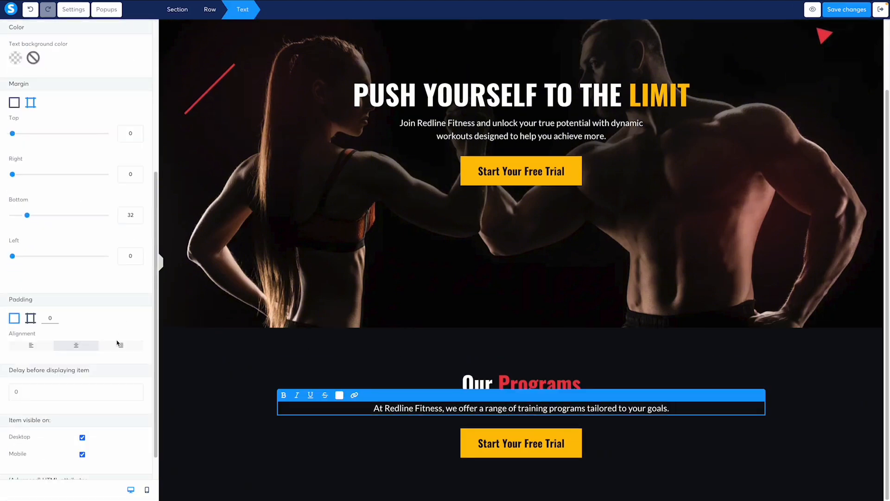
{"action": "left_click", "coordinate": [137, 213]}
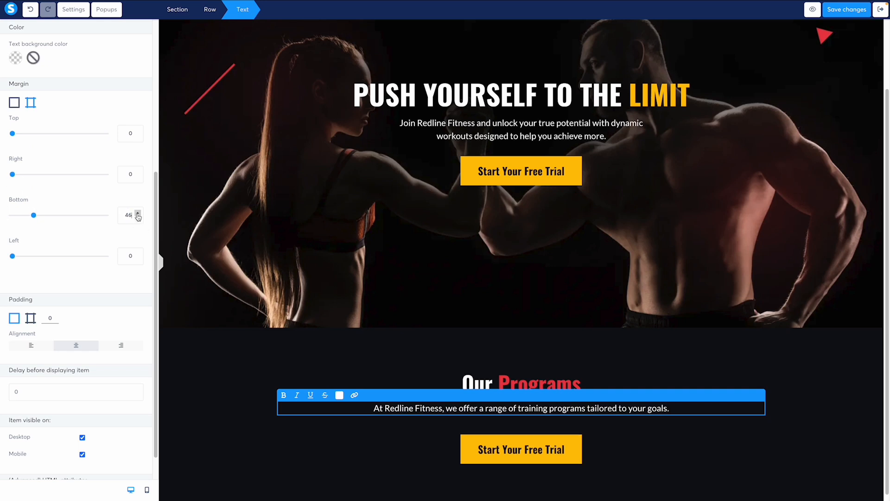
{"action": "left_click", "coordinate": [484, 358]}
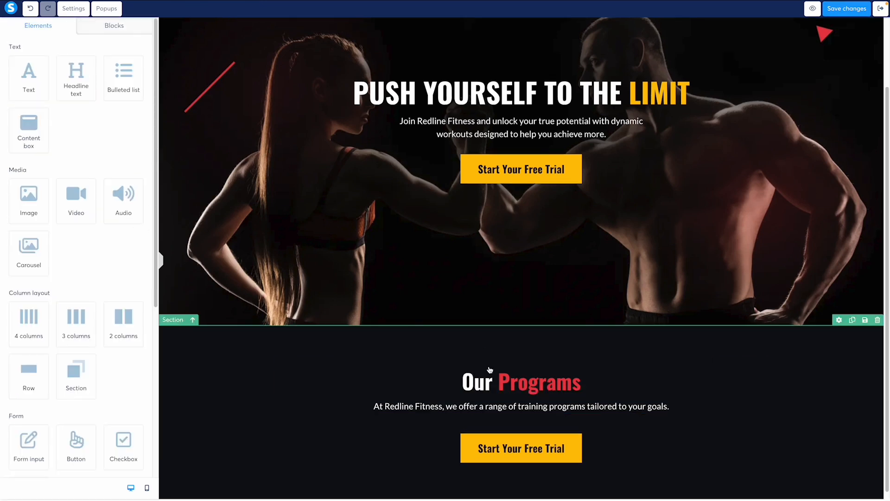
- Delete the "Start Your Free Trial" button from the "Our Programs" section
{"action": "left_click", "coordinate": [514, 447]}
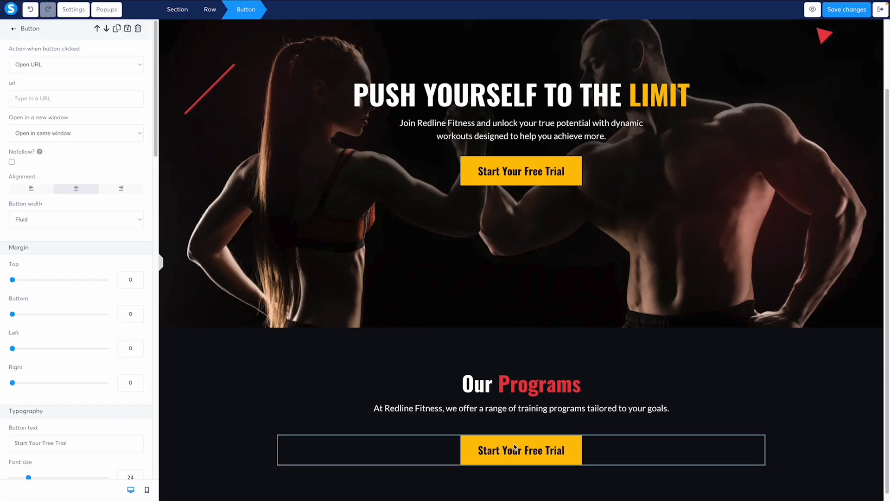
{"action": "left_click", "coordinate": [542, 376]}
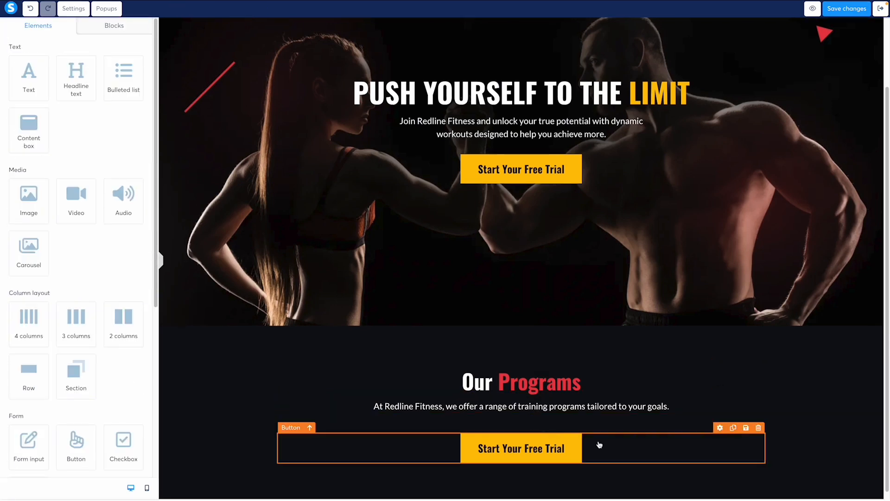
{"action": "left_click", "coordinate": [758, 427]}
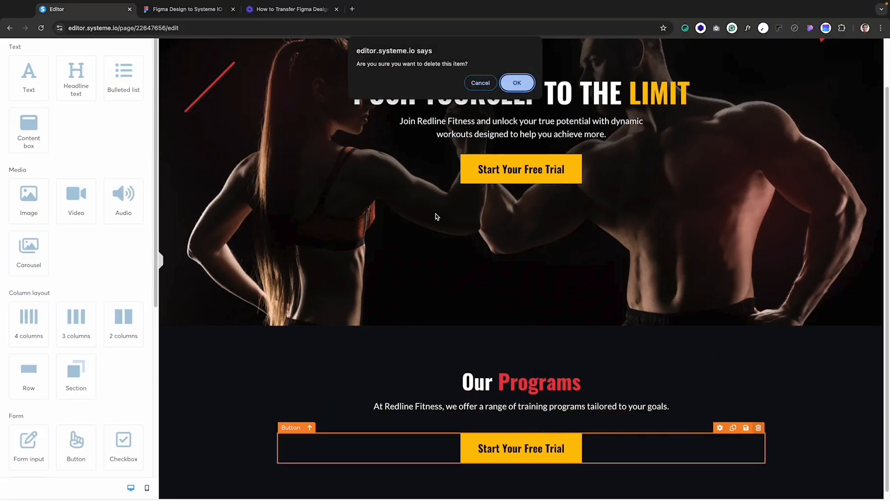
{"action": "left_click", "coordinate": [525, 84]}
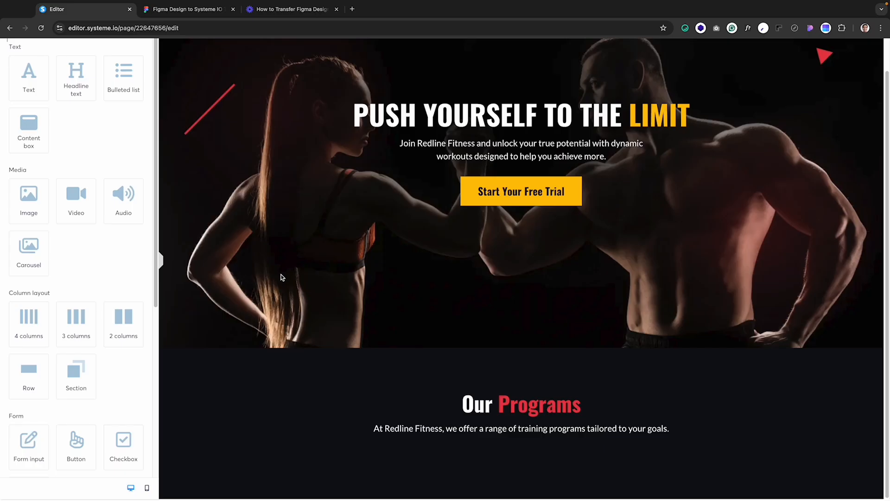
- Insert a three-column row below the "Our Programs" subheadline
{"action": "left_click", "coordinate": [369, 369]}
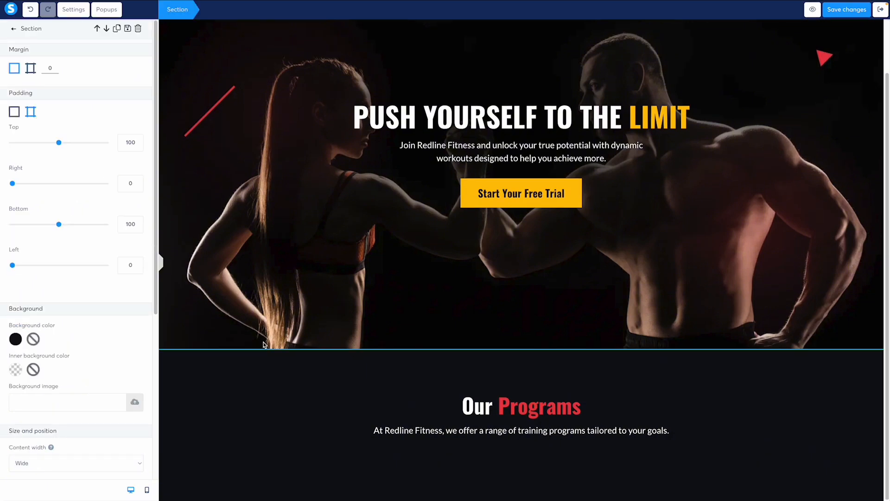
{"action": "left_click", "coordinate": [292, 453]}
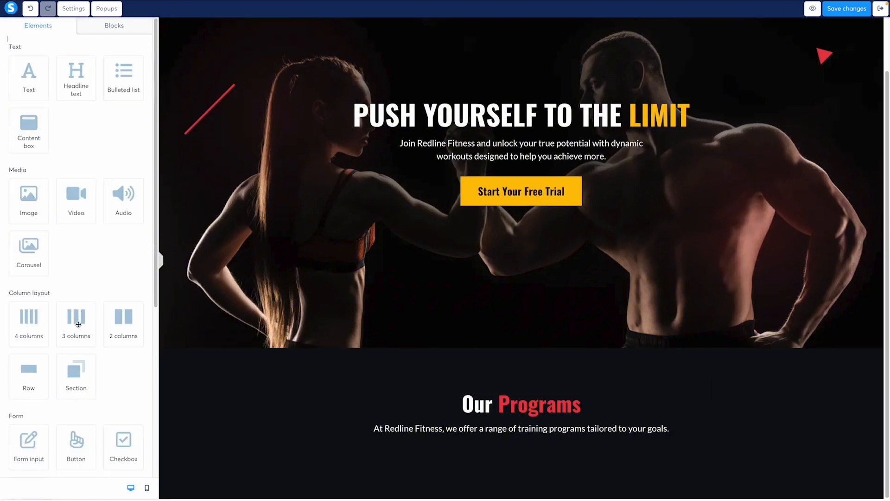
{"action": "left_click_drag", "start_coordinate": [78, 324], "coordinate": [503, 456]}
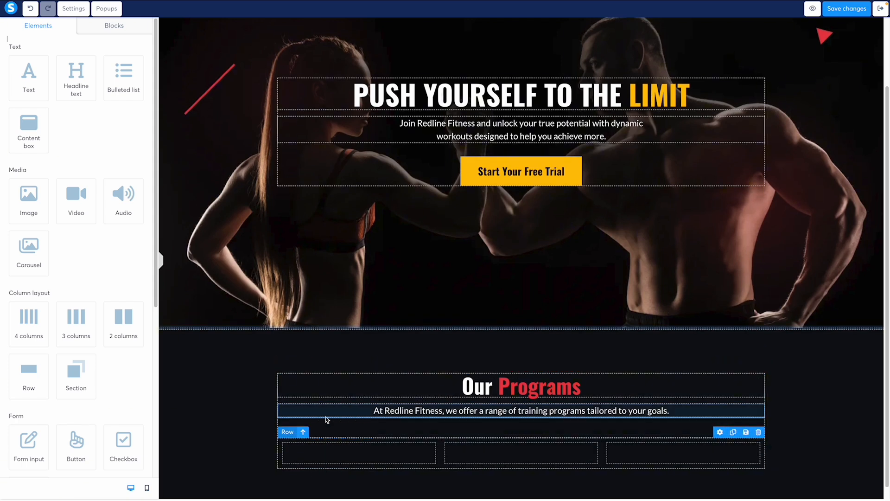
- Review the program cards in the Figma design, and set the three-column row's padding in Systeme.io to 0
{"action": "key", "text": "alt+Tab"}
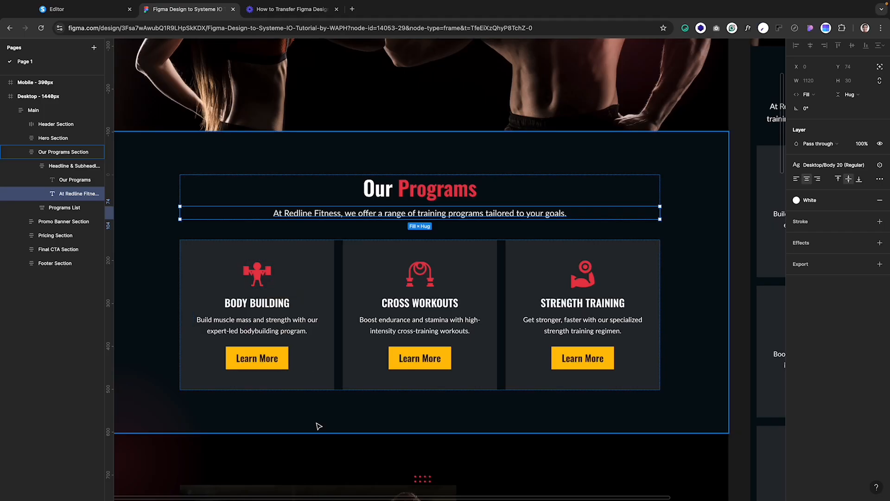
{"action": "scroll", "coordinate": [379, 366], "scroll_direction": "down", "scroll_amount": 5}
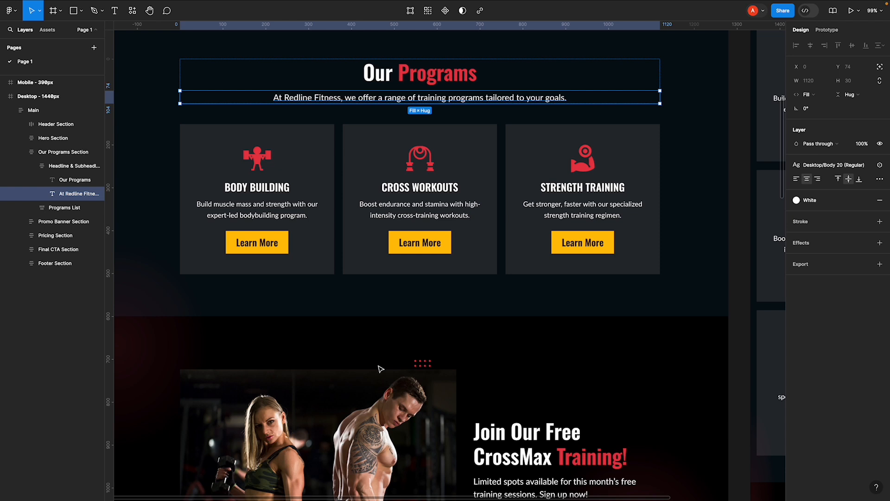
{"action": "scroll", "coordinate": [379, 367], "scroll_direction": "up", "scroll_amount": 3}
{"action": "key", "text": "alt+Tab"}
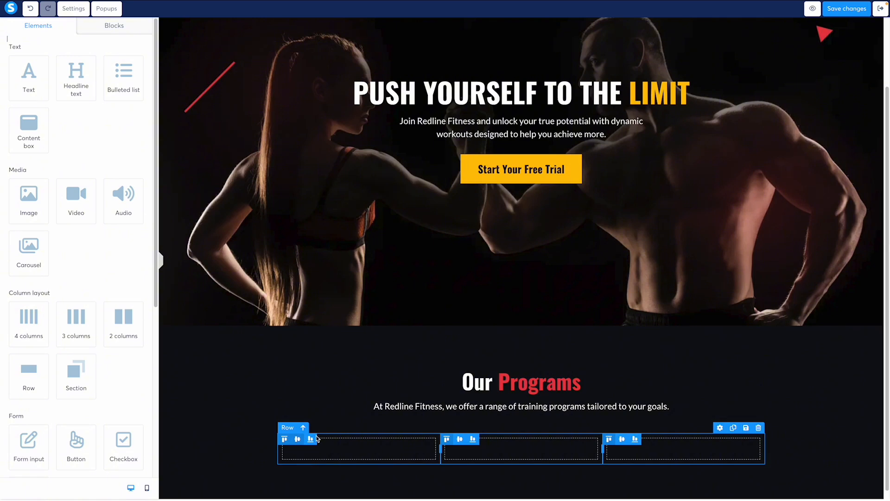
{"action": "left_click", "coordinate": [388, 438]}
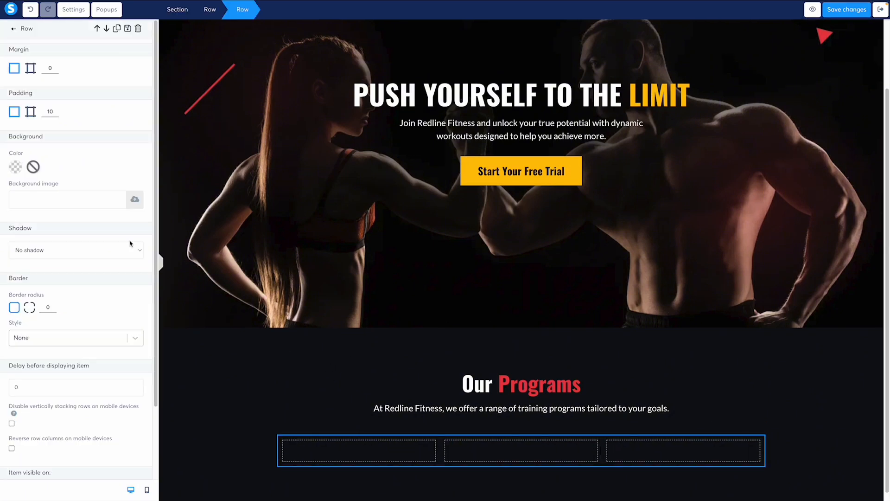
{"action": "double_click", "coordinate": [47, 111]}
{"action": "type", "text": "0"}
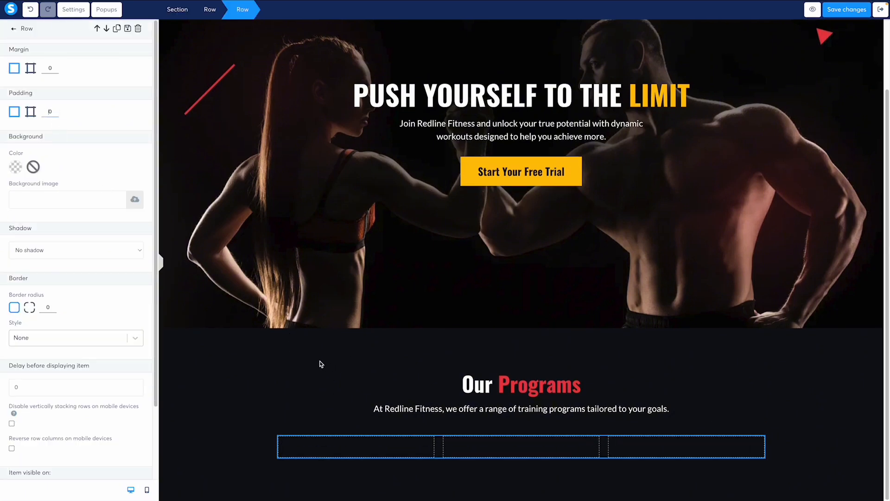
{"action": "left_click", "coordinate": [417, 408]}
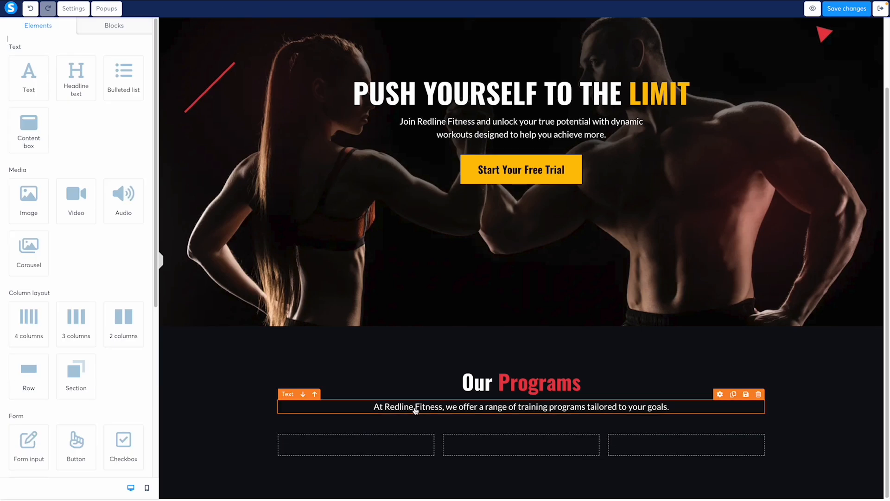
{"action": "left_click", "coordinate": [400, 449]}
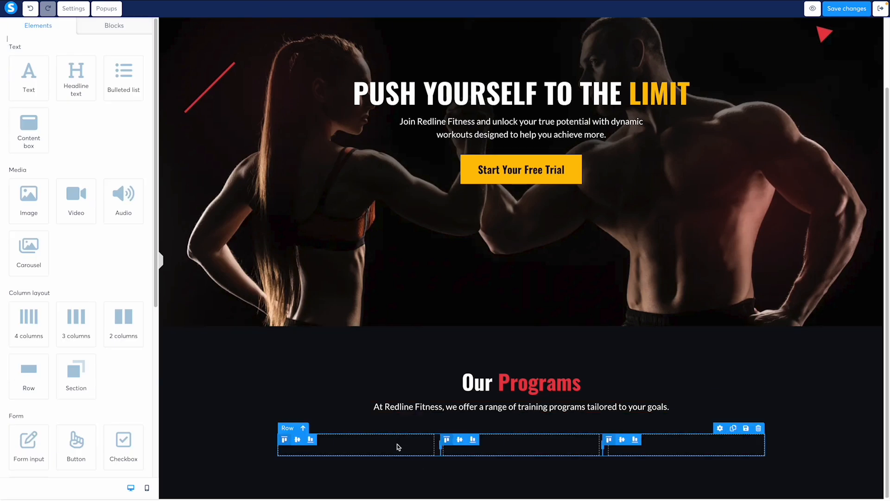
- Switch to Figma and copy the hex code 272A30 from the Dark Gray fill style of the Body Building card
{"action": "left_click", "coordinate": [397, 446]}
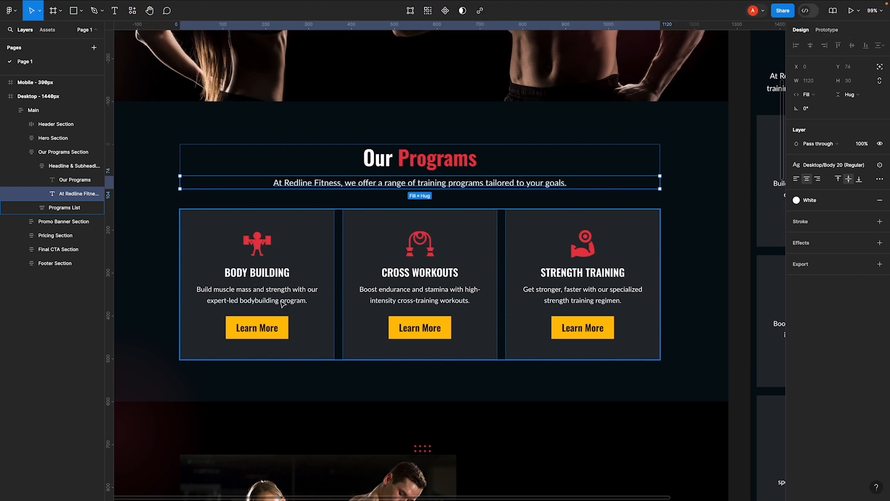
{"action": "left_click", "coordinate": [330, 242]}
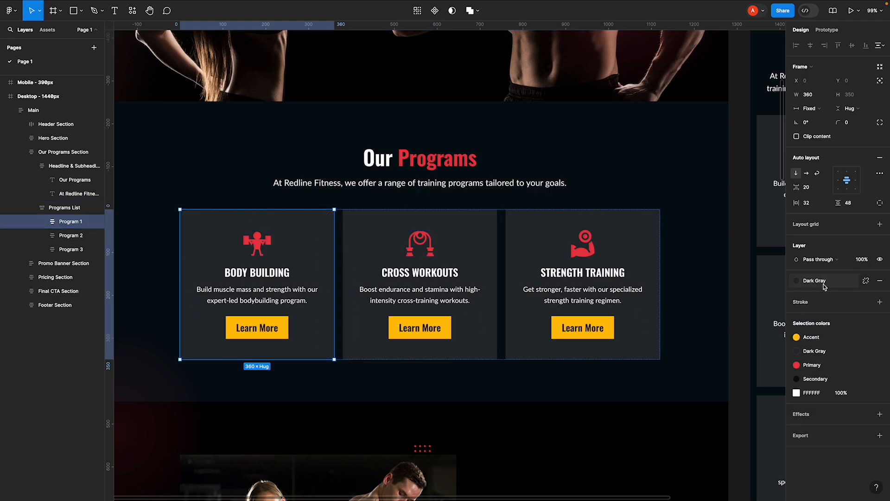
{"action": "left_click", "coordinate": [824, 286]}
{"action": "left_click", "coordinate": [765, 380]}
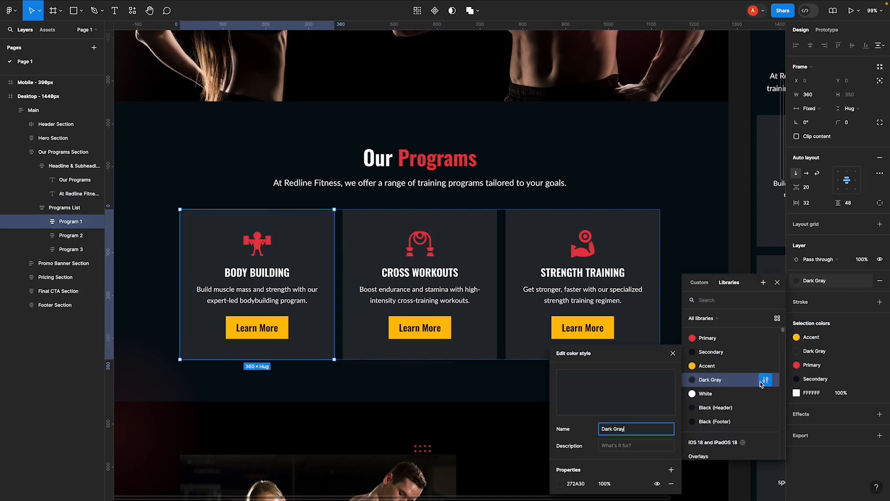
{"action": "left_click", "coordinate": [577, 484]}
{"action": "key", "text": "super+c"}
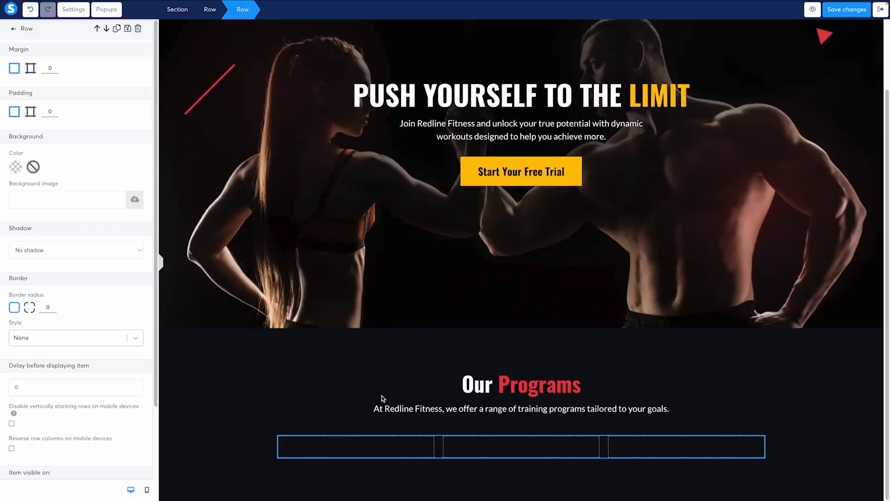
- Try the background color 272A30 on the whole three-column row in Systeme.io, and undo it
{"action": "left_click", "coordinate": [357, 406]}
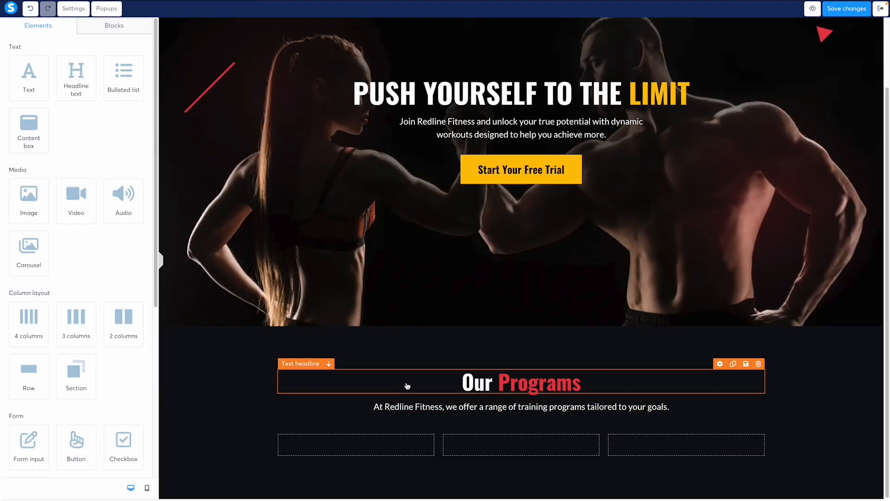
{"action": "left_click", "coordinate": [436, 447]}
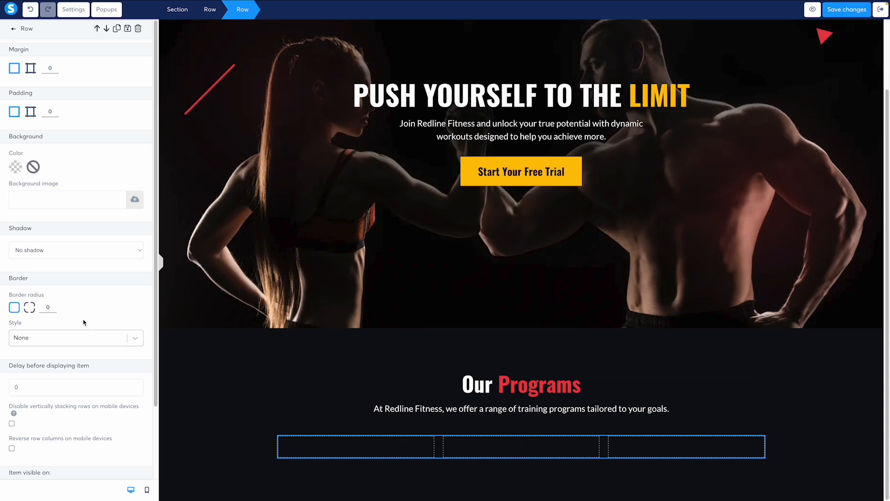
{"action": "left_click", "coordinate": [15, 167]}
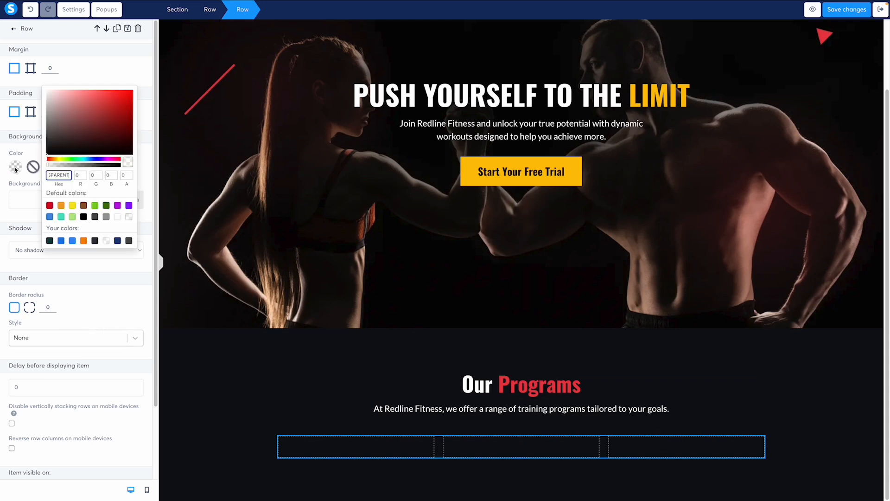
{"action": "double_click", "coordinate": [51, 174]}
{"action": "key", "text": "super+v"}
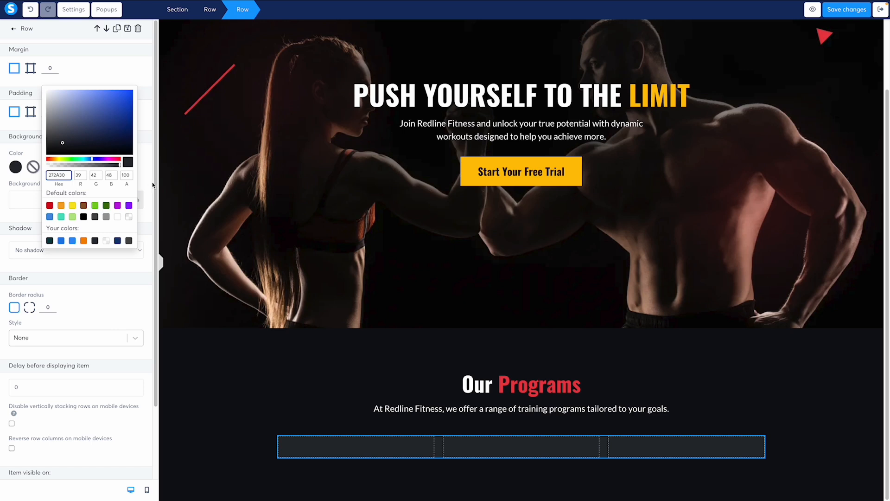
{"action": "left_click", "coordinate": [439, 456]}
{"action": "left_click", "coordinate": [438, 456]}
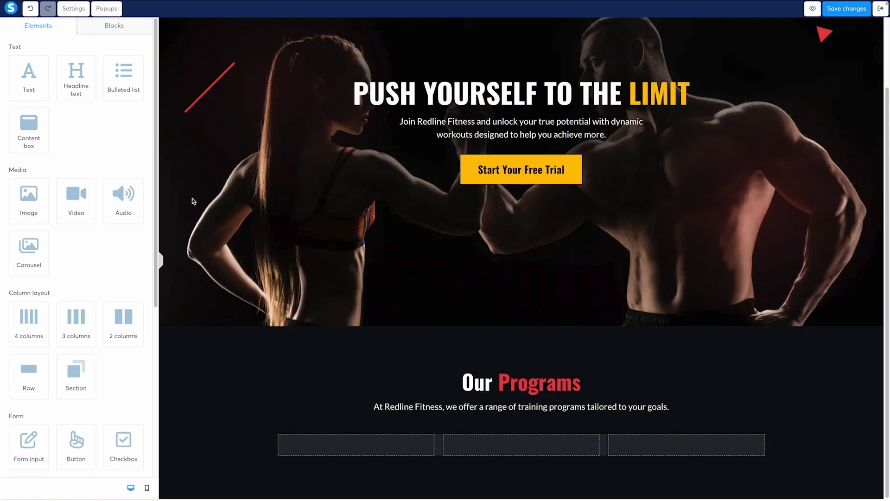
{"action": "left_click", "coordinate": [30, 9]}
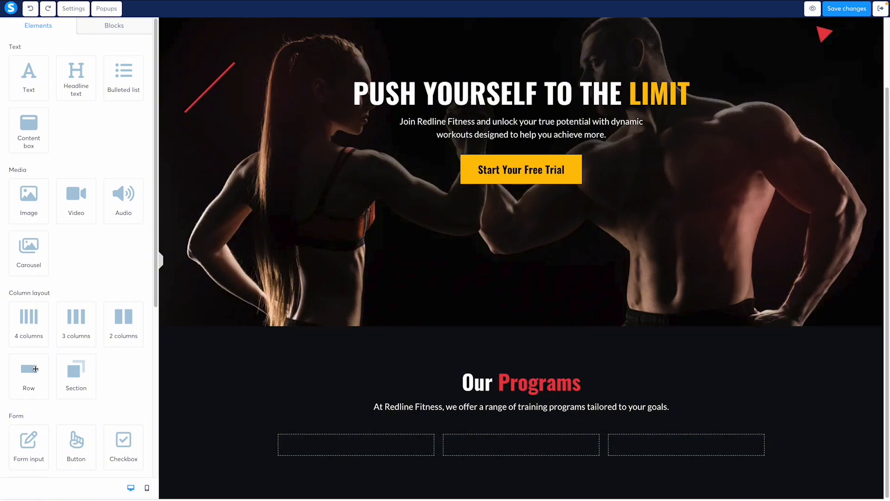
- Insert a row inside the first column of the three-column row and set its padding to 0
{"action": "left_click_drag", "start_coordinate": [36, 369], "coordinate": [409, 451]}
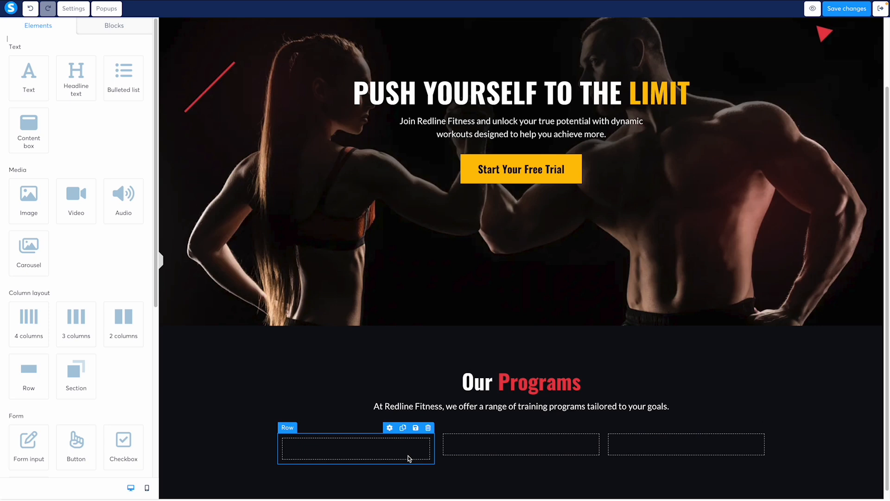
{"action": "left_click", "coordinate": [390, 428]}
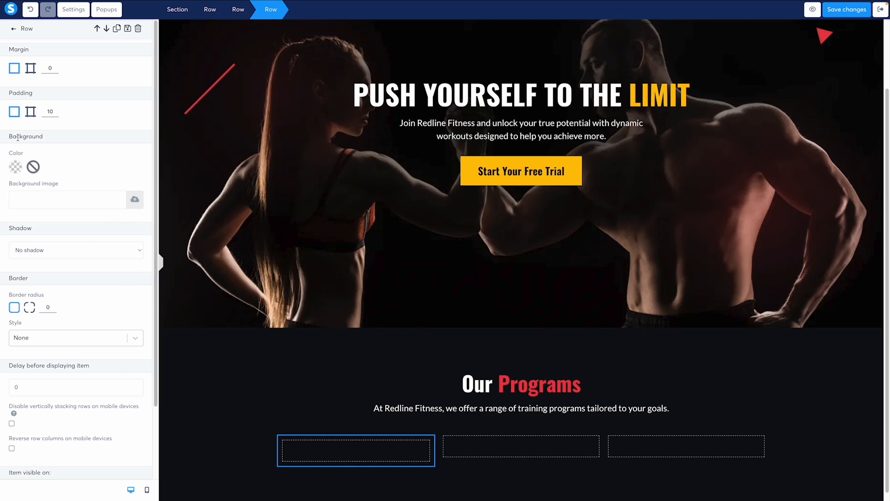
{"action": "key", "text": "BackSpace"}
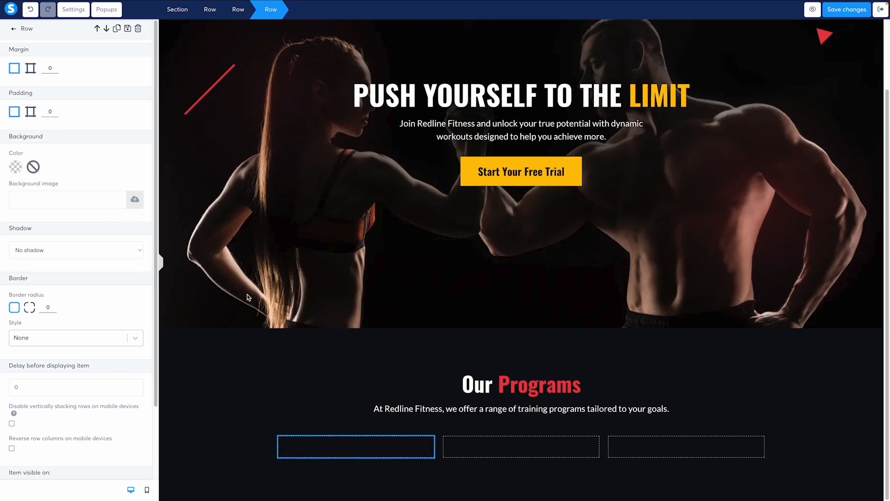
{"action": "left_click", "coordinate": [464, 456]}
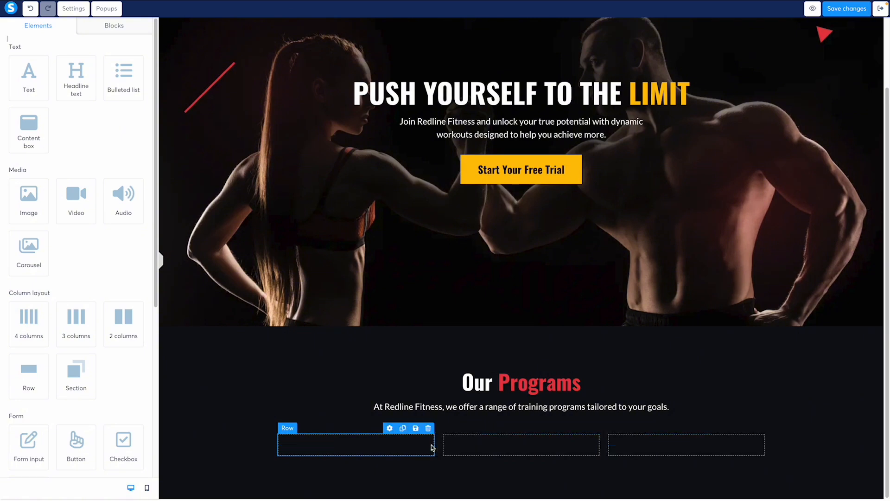
{"action": "left_click", "coordinate": [458, 448]}
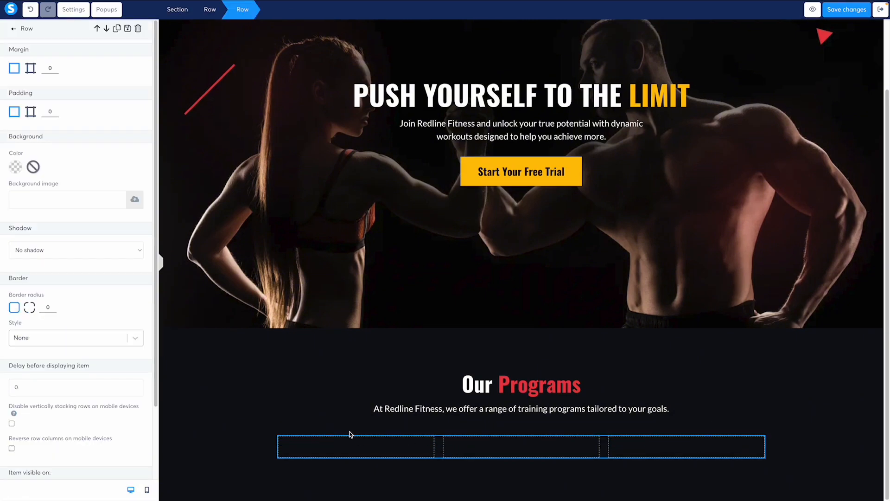
{"action": "left_click", "coordinate": [355, 447]}
{"action": "left_click", "coordinate": [387, 453]}
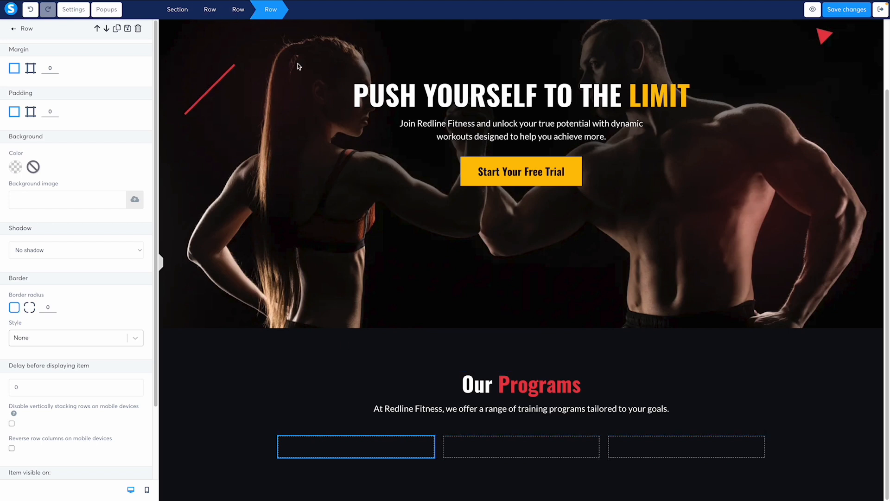
{"action": "left_click", "coordinate": [402, 450]}
{"action": "left_click", "coordinate": [384, 447]}
{"action": "left_click", "coordinate": [392, 446]}
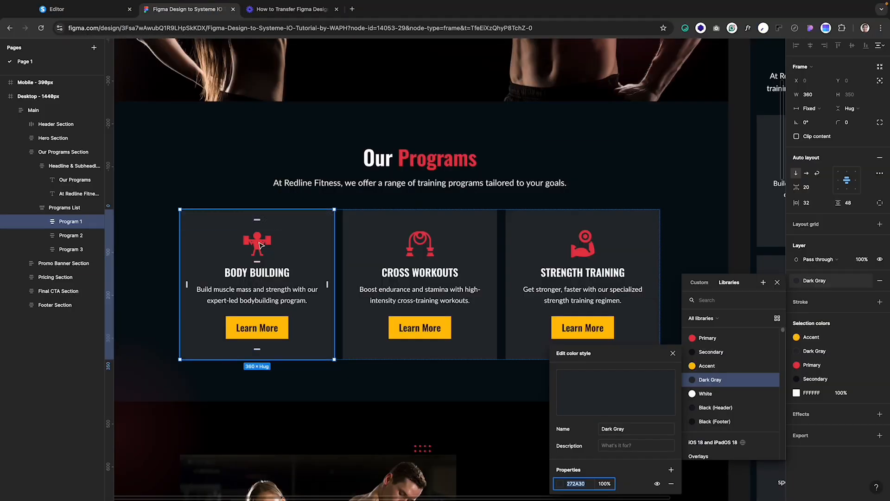
- Check the Body Building card's spacing in Figma, and set the first column's inner row padding in Systeme.io to 48 top and bottom, 32 right and left
{"action": "left_click", "coordinate": [261, 240]}
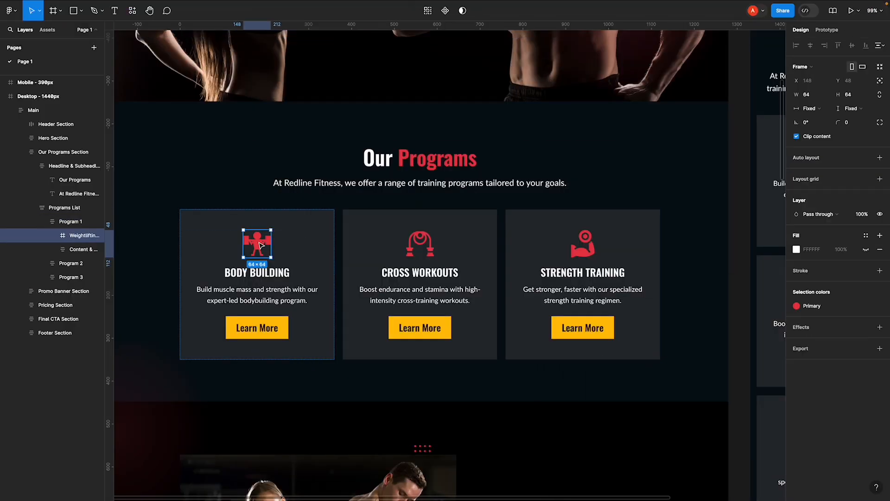
{"action": "key", "text": "alt"}
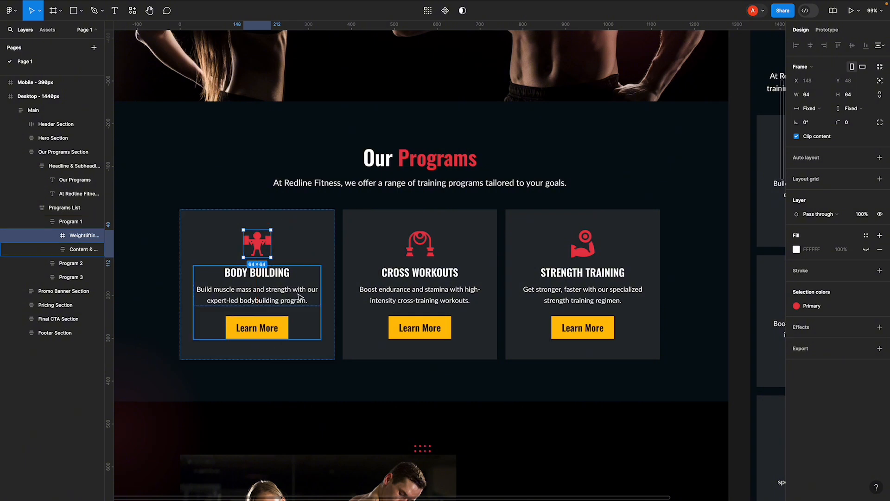
{"action": "key", "text": "Tab"}
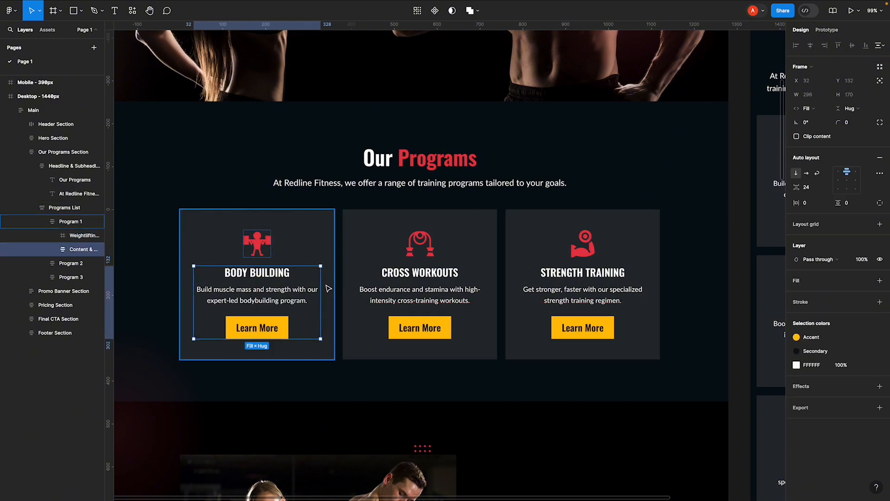
{"action": "key", "text": "super+Tab"}
{"action": "left_click", "coordinate": [360, 446]}
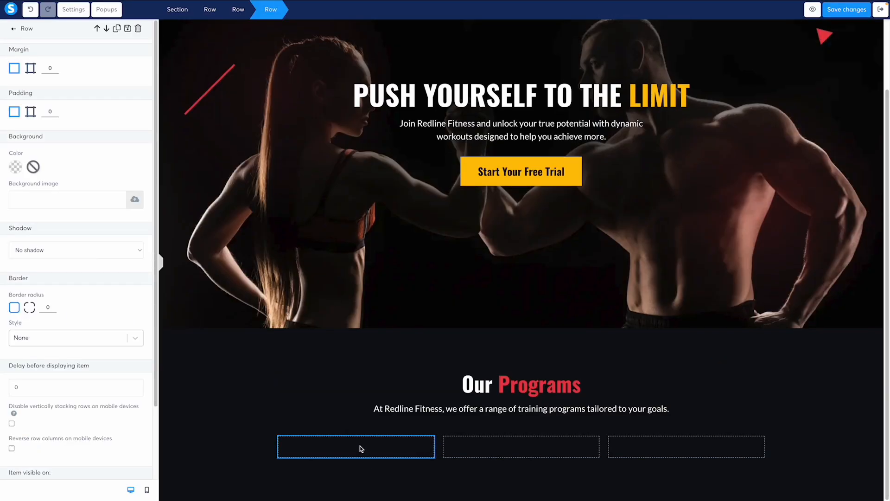
{"action": "left_click", "coordinate": [30, 111]}
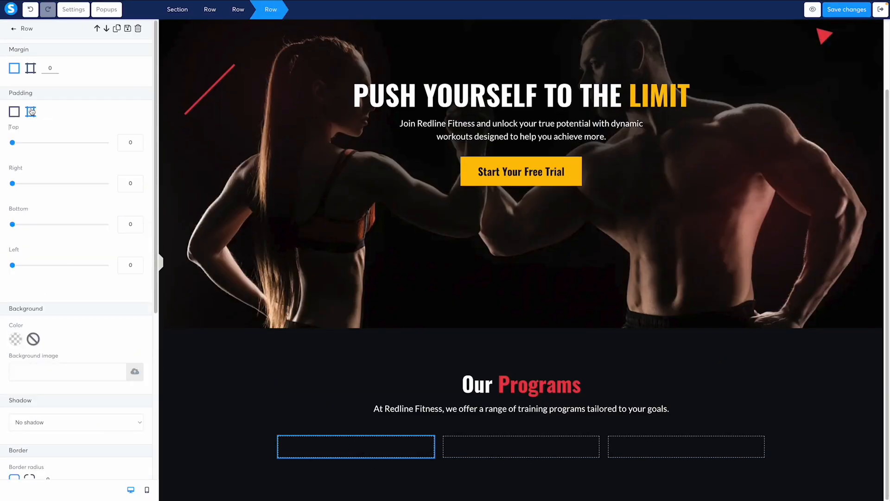
{"action": "double_click", "coordinate": [137, 142]}
{"action": "type", "text": "48"}
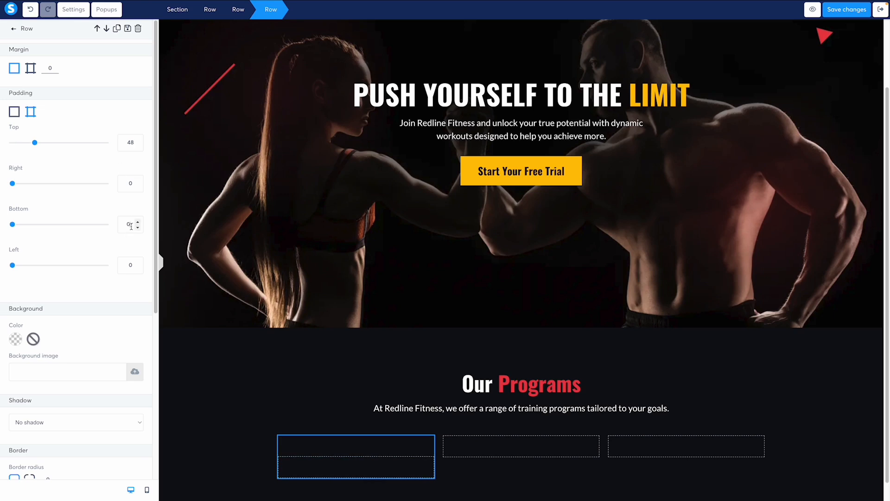
{"action": "type", "text": "48"}
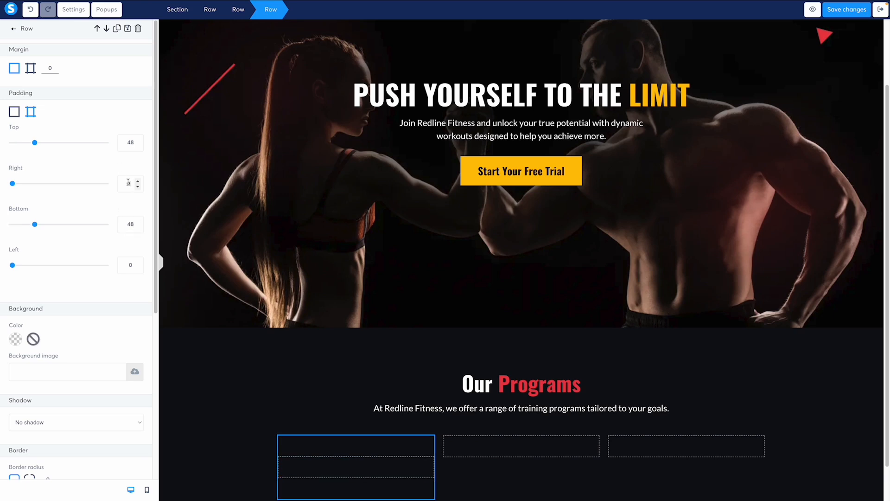
{"action": "type", "text": "32"}
{"action": "double_click", "coordinate": [131, 265]}
{"action": "type", "text": "32"}
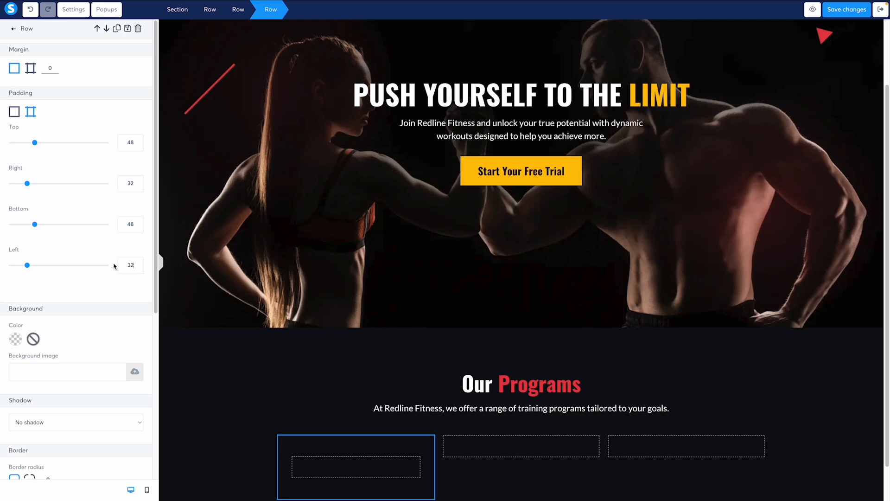
- Set the background color of the first column's inner row to 272A30
{"action": "scroll", "coordinate": [85, 286], "scroll_direction": "down", "scroll_amount": 1}
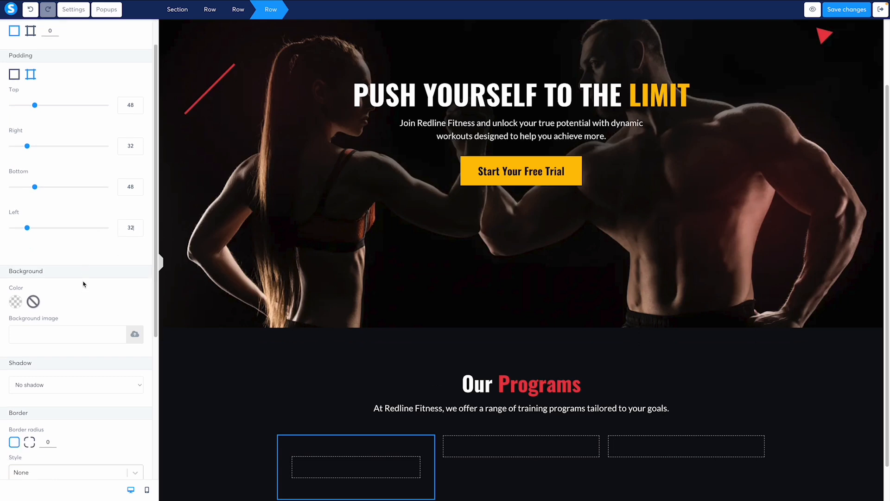
{"action": "left_click", "coordinate": [15, 303]}
{"action": "key", "text": "ctrl+a"}
{"action": "type", "text": "272A30"}
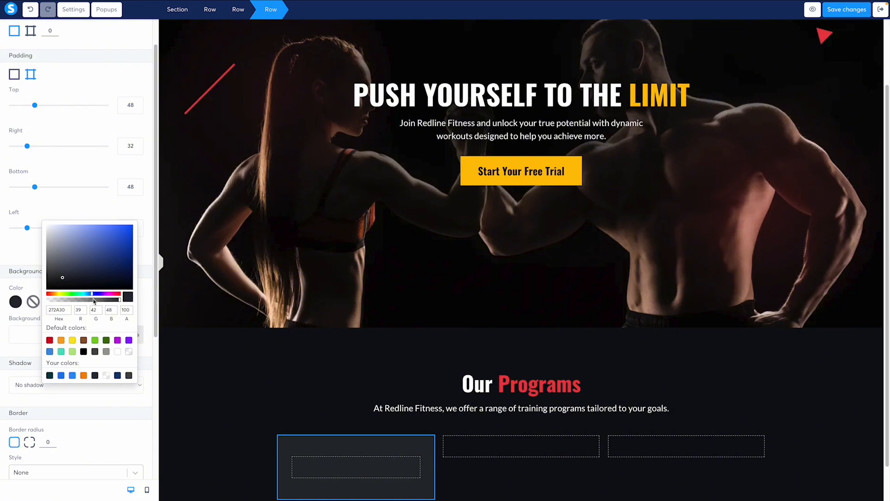
{"action": "left_click", "coordinate": [144, 292]}
{"action": "scroll", "coordinate": [54, 403], "scroll_direction": "down", "scroll_amount": 4}
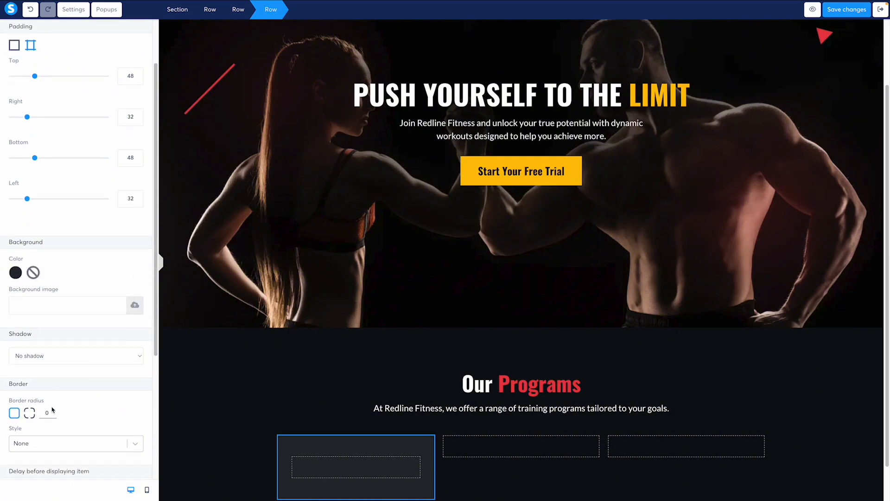
{"action": "scroll", "coordinate": [60, 395], "scroll_direction": "down", "scroll_amount": 3}
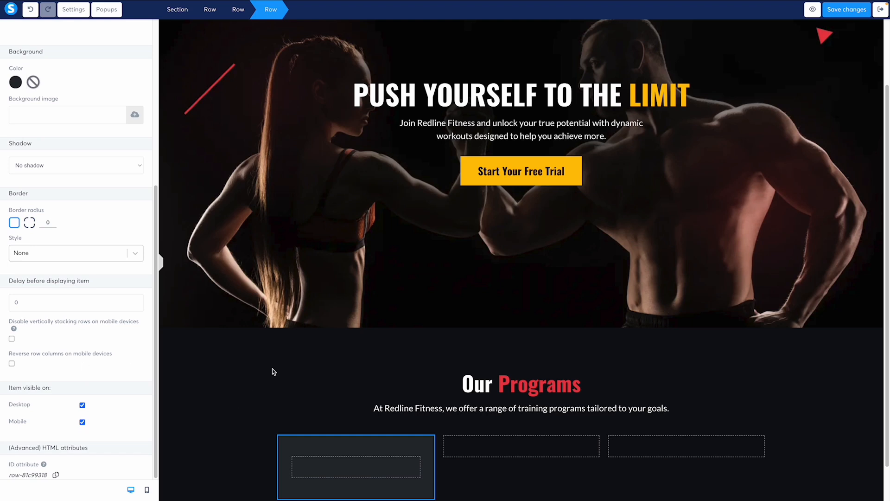
{"action": "left_click", "coordinate": [342, 389]}
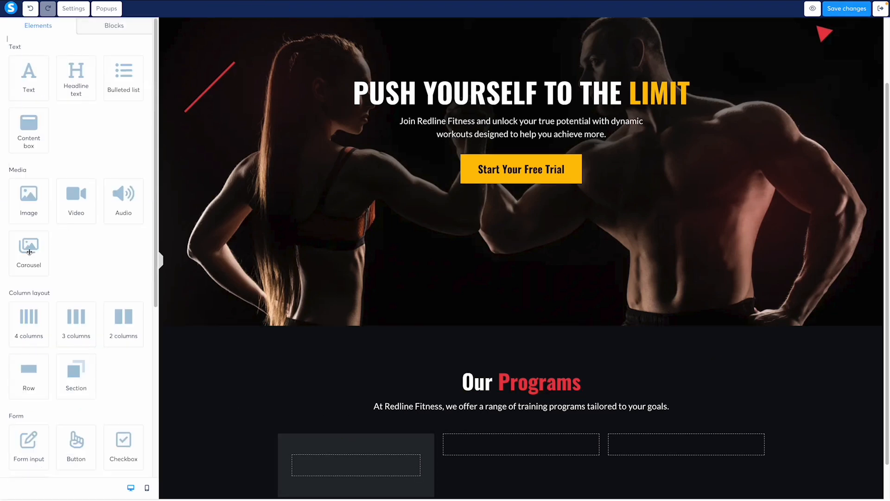
- Add an image to the first card using WeightliftingIcon.webp from the uploaded images, and set its size to 64
{"action": "left_click_drag", "start_coordinate": [27, 200], "coordinate": [384, 468]}
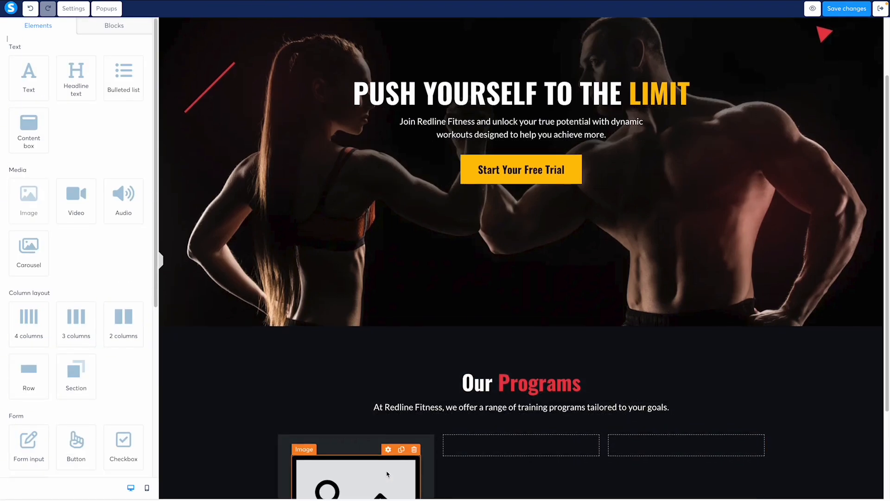
{"action": "scroll", "coordinate": [361, 393], "scroll_direction": "down", "scroll_amount": 2}
{"action": "left_click", "coordinate": [361, 393]}
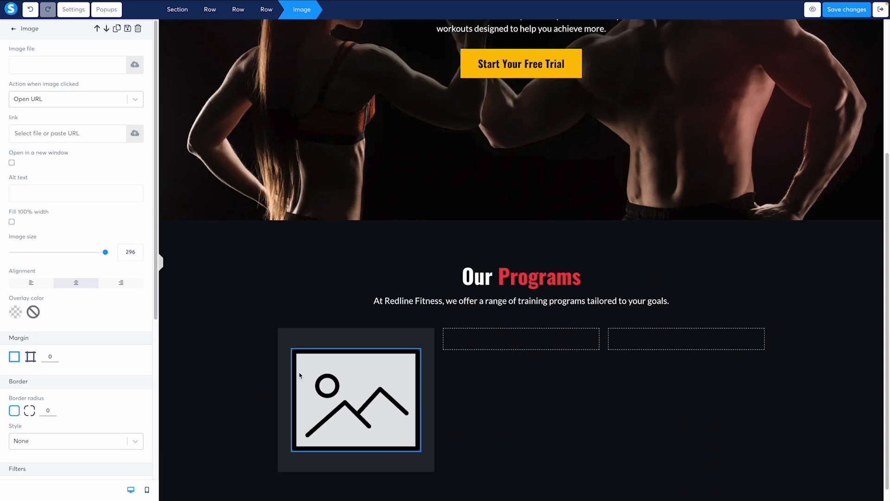
{"action": "left_click", "coordinate": [136, 66]}
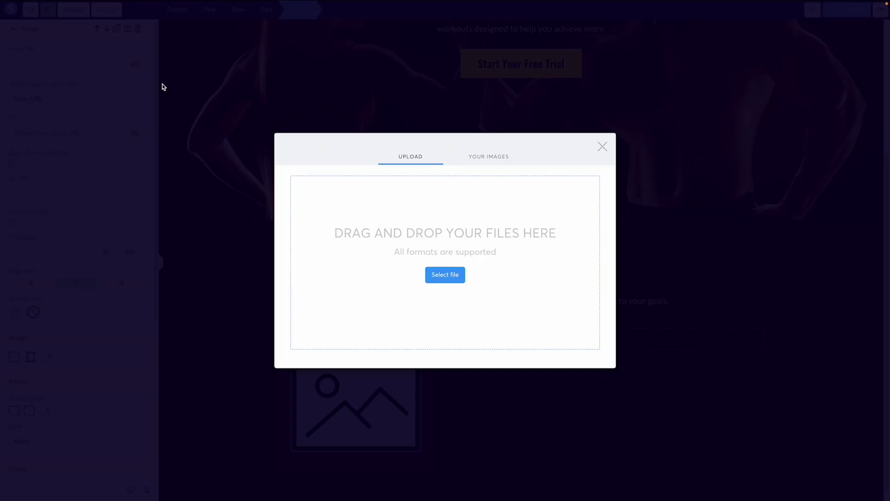
{"action": "left_click", "coordinate": [501, 157]}
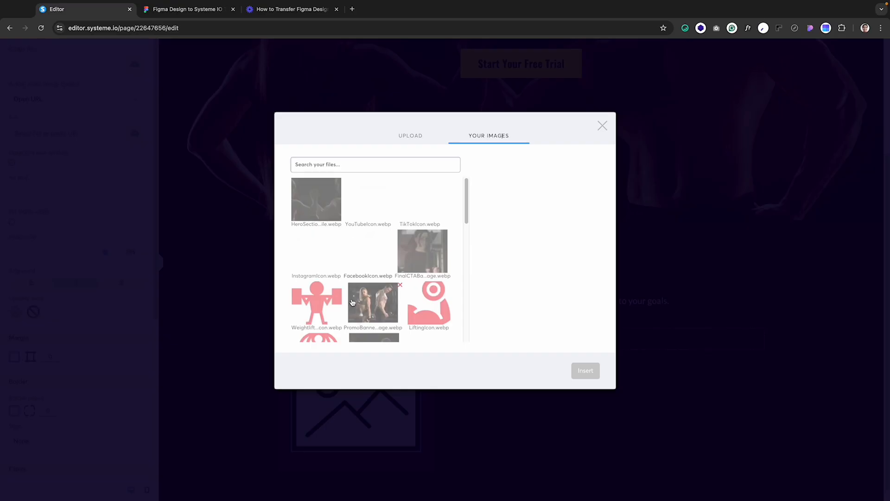
{"action": "left_click", "coordinate": [312, 293]}
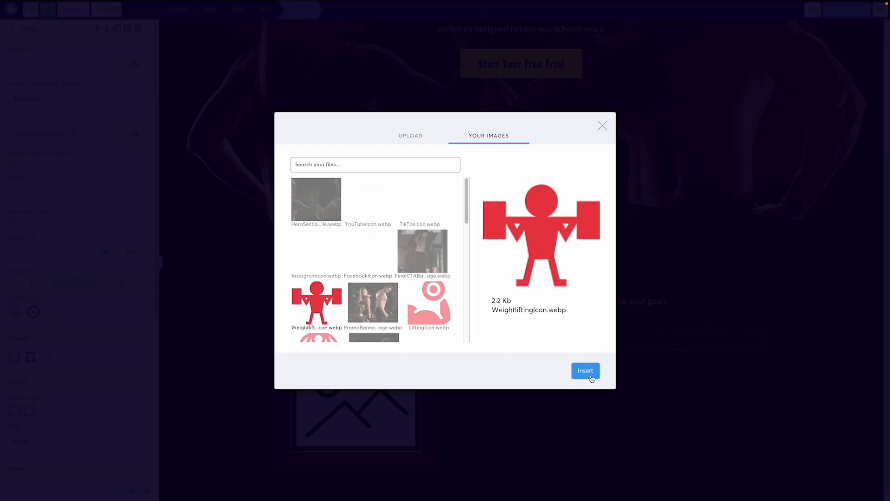
{"action": "left_click", "coordinate": [589, 374]}
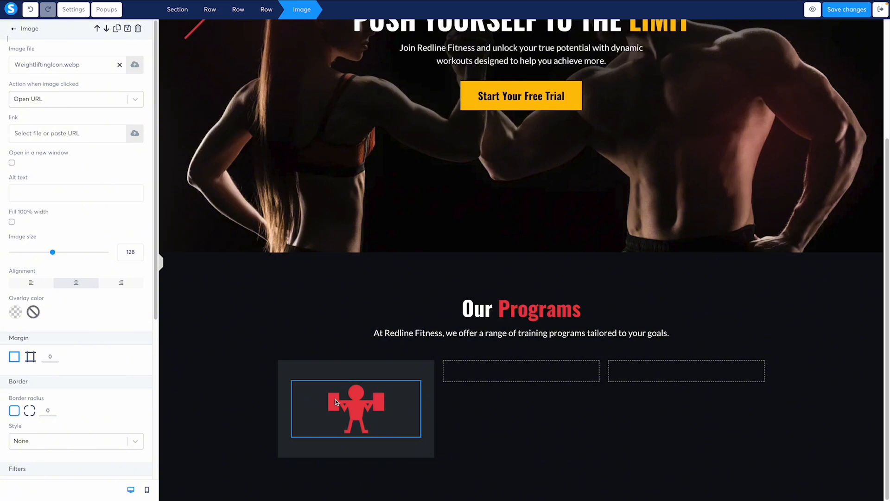
{"action": "double_click", "coordinate": [129, 252]}
{"action": "type", "text": "64"}
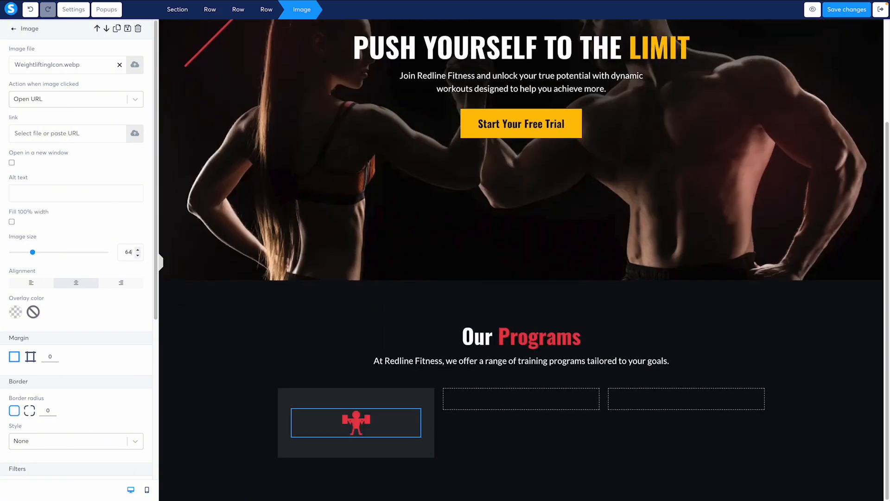
- Check the Body Building icon and content frame in Figma, and set the weightlifting icon's bottom margin in Systeme.io to match the gap
{"action": "left_click", "coordinate": [362, 346]}
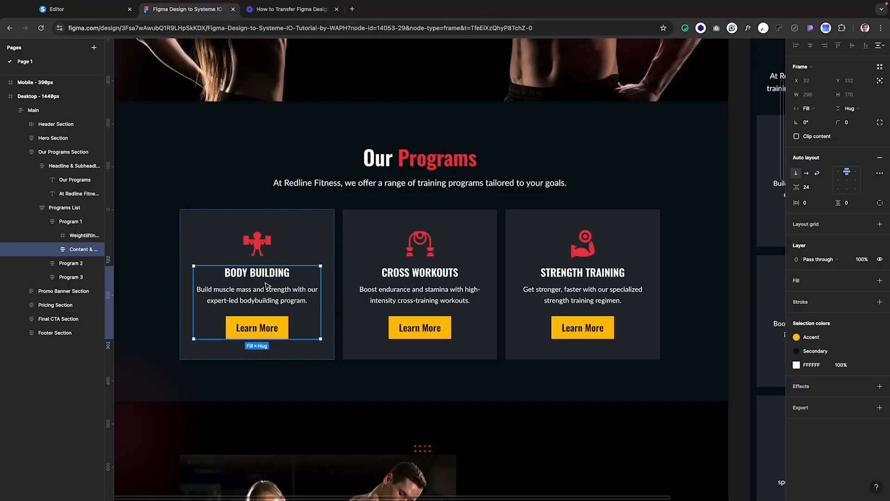
{"action": "left_click", "coordinate": [257, 242]}
{"action": "left_click", "coordinate": [290, 284]}
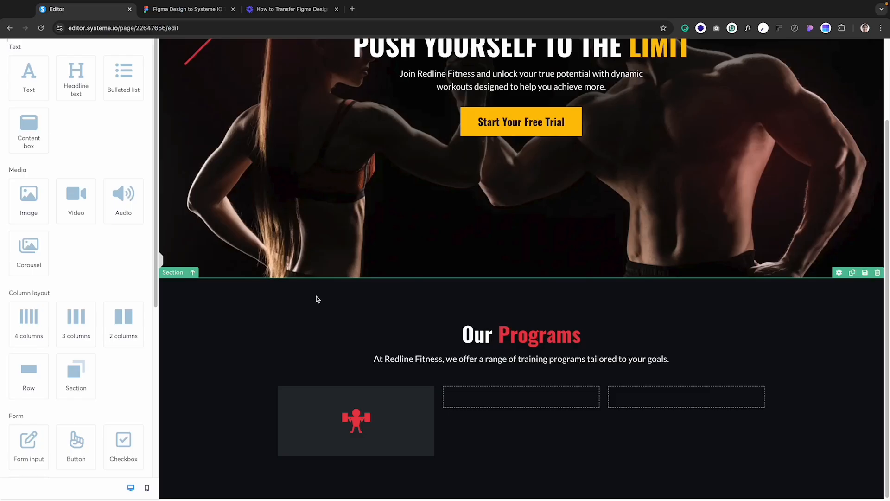
{"action": "left_click", "coordinate": [358, 423]}
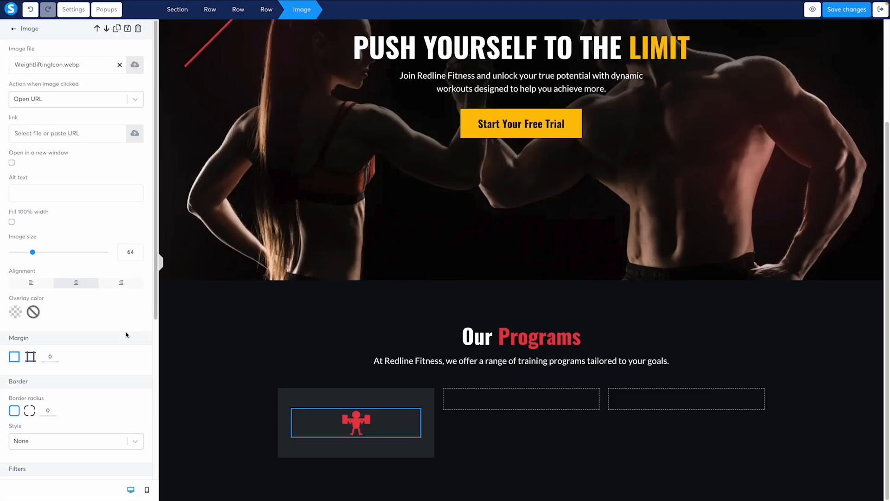
{"action": "scroll", "coordinate": [95, 300], "scroll_direction": "down", "scroll_amount": 1}
{"action": "scroll", "coordinate": [95, 301], "scroll_direction": "down", "scroll_amount": 4}
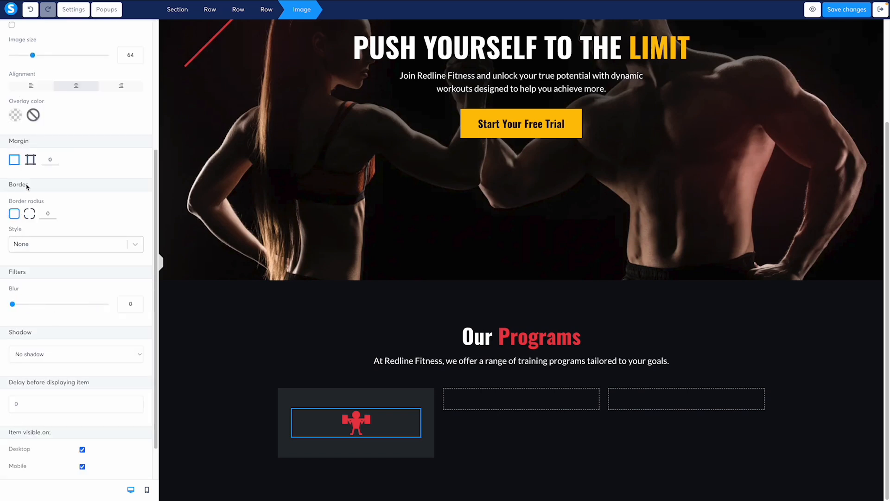
{"action": "left_click", "coordinate": [32, 162]}
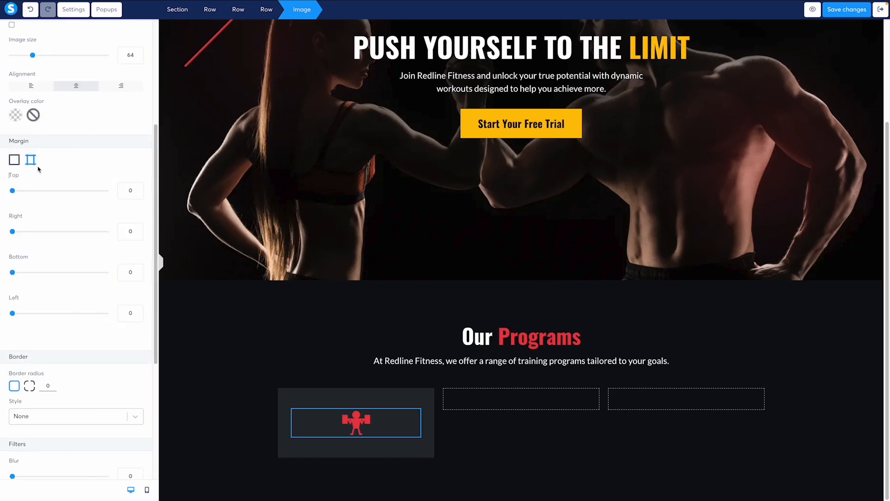
{"action": "left_click", "coordinate": [126, 271]}
{"action": "type", "text": "2"}
{"action": "left_click", "coordinate": [365, 387]}
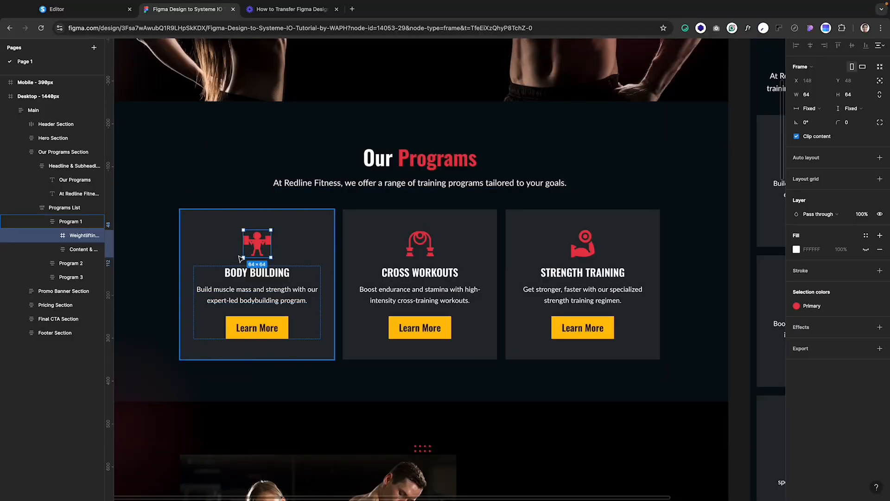
- Switch to Figma, copy the BODY BUILDING headline text, and look up its Desktop/H6 text style
{"action": "left_click", "coordinate": [280, 278]}
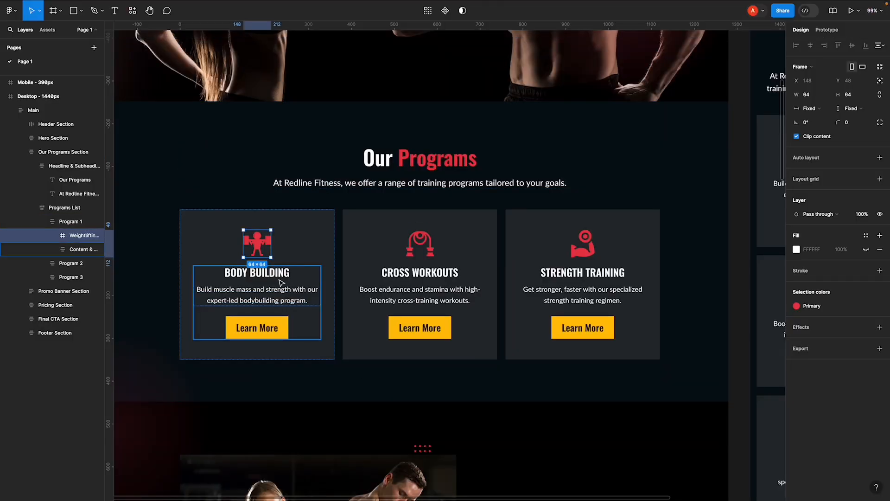
{"action": "left_click", "coordinate": [280, 278]}
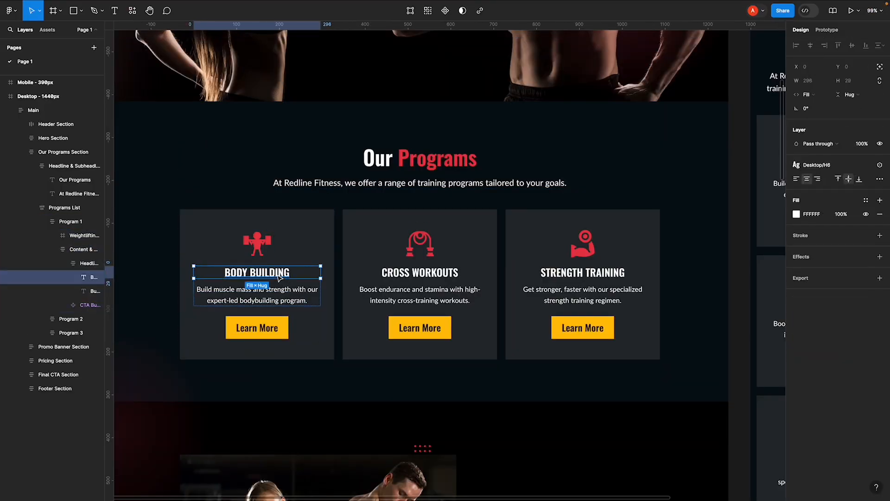
{"action": "double_click", "coordinate": [279, 278]}
{"action": "key", "text": "ctrl+c"}
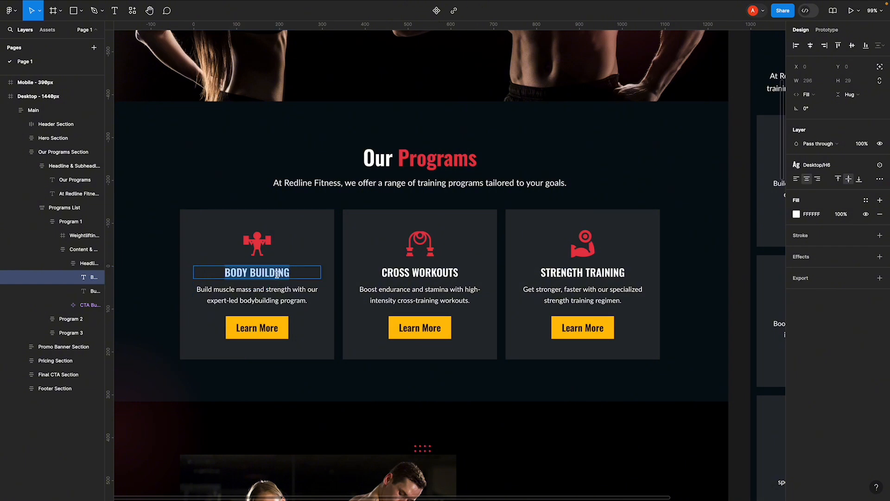
{"action": "left_click", "coordinate": [820, 166]}
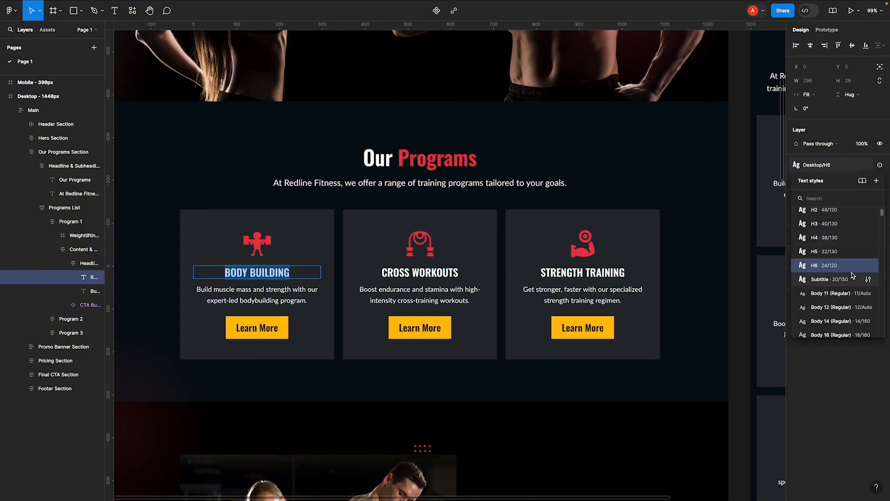
- Switch to Systeme.io, duplicate the "Our Programs" headline, and move the copy below the weightlifting icon in the first card
{"action": "key", "text": "super+Tab"}
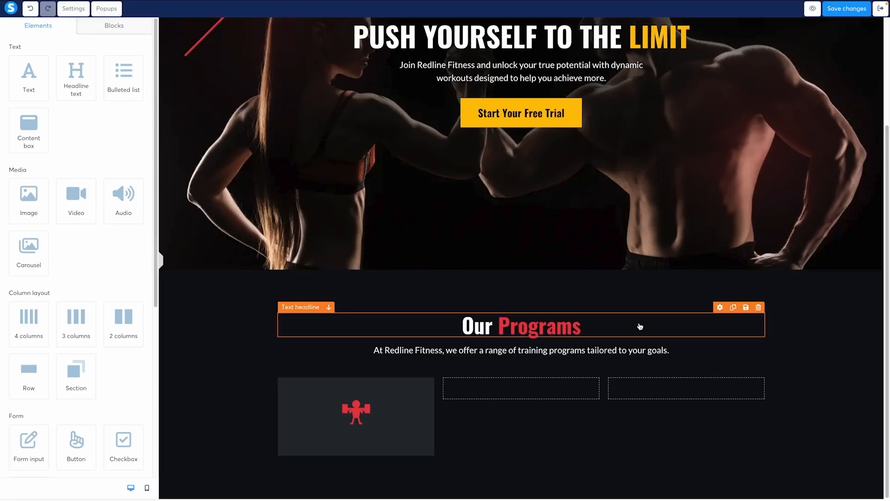
{"action": "left_click", "coordinate": [733, 306]}
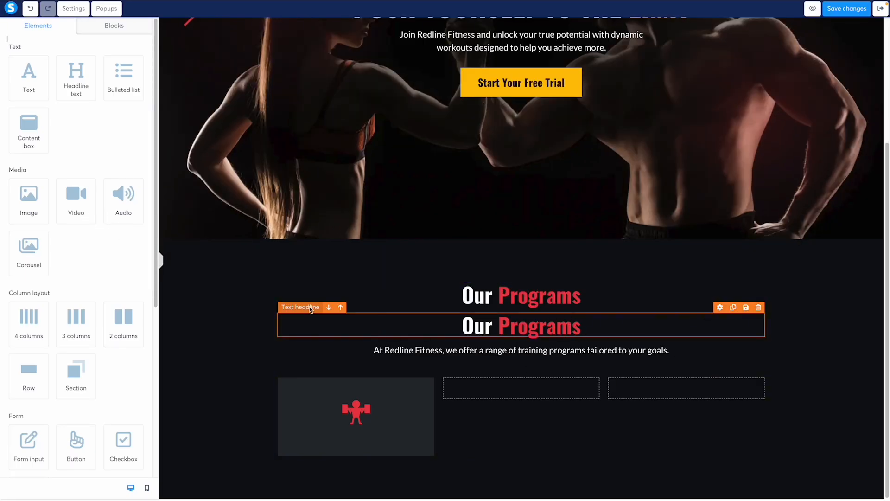
{"action": "left_click_drag", "start_coordinate": [310, 308], "coordinate": [358, 407]}
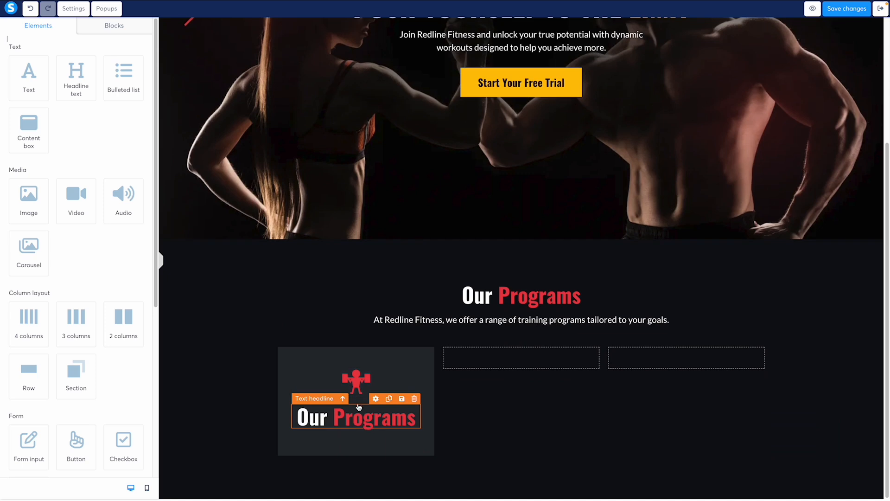
- Replace the copied headline's text in the first card with BODY BUILDING and format it as H6
{"action": "left_click", "coordinate": [302, 418]}
{"action": "key", "text": "ctrl+a"}
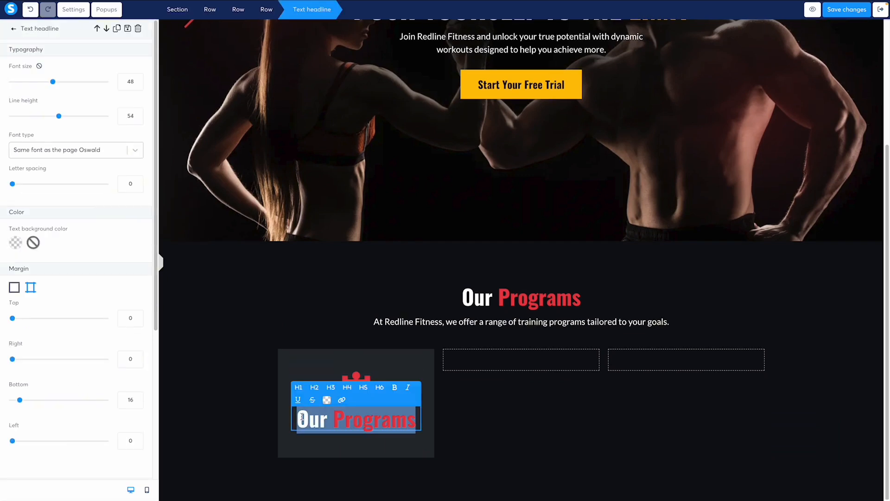
{"action": "key", "text": "ctrl+v"}
{"action": "left_click", "coordinate": [379, 387]}
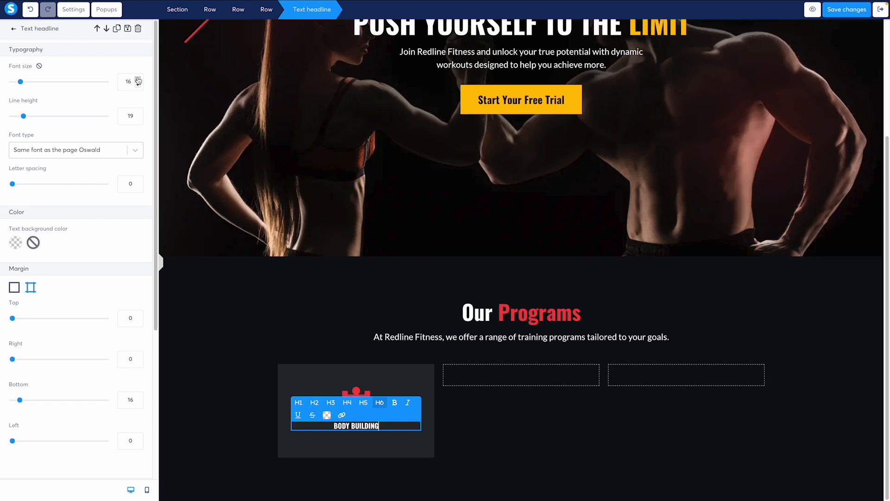
- Recheck the H6 text style in Figma, and set the BODY BUILDING headline's font size in Systeme.io to 24
{"action": "key", "text": "ctrl+Tab"}
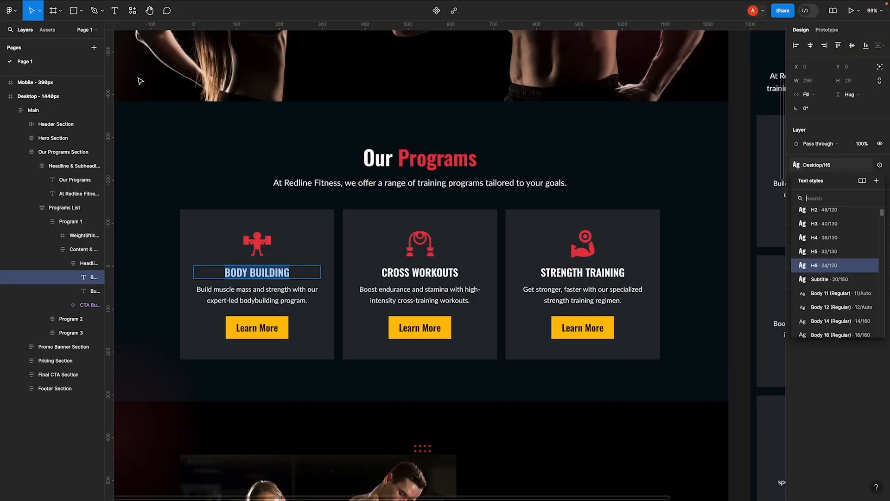
{"action": "key", "text": "ctrl+shift+Tab"}
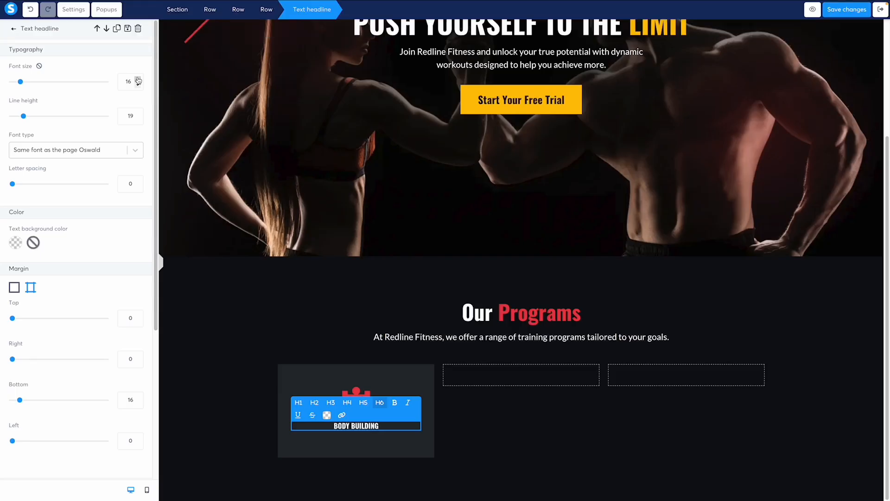
{"action": "left_click", "coordinate": [138, 79]}
{"action": "left_click", "coordinate": [137, 79]}
{"action": "left_click", "coordinate": [137, 79]}
{"action": "left_click", "coordinate": [138, 79]}
{"action": "left_click", "coordinate": [138, 79]}
{"action": "left_click", "coordinate": [138, 79]}
{"action": "left_click", "coordinate": [138, 79]}
{"action": "left_click", "coordinate": [138, 79]}
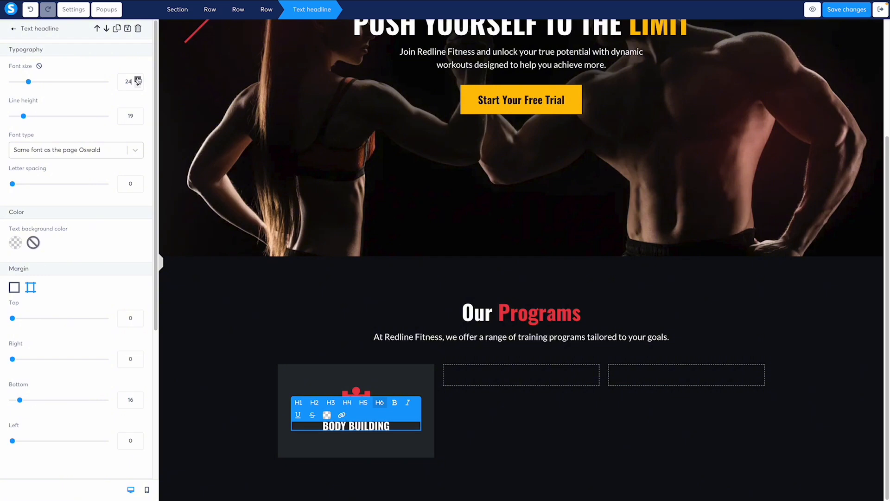
- Set the BODY BUILDING headline's line height to 27
{"action": "left_click", "coordinate": [138, 114]}
{"action": "left_click", "coordinate": [138, 114]}
{"action": "left_click", "coordinate": [137, 114]}
{"action": "left_click", "coordinate": [138, 114]}
{"action": "left_click", "coordinate": [137, 114]}
{"action": "left_click", "coordinate": [137, 114]}
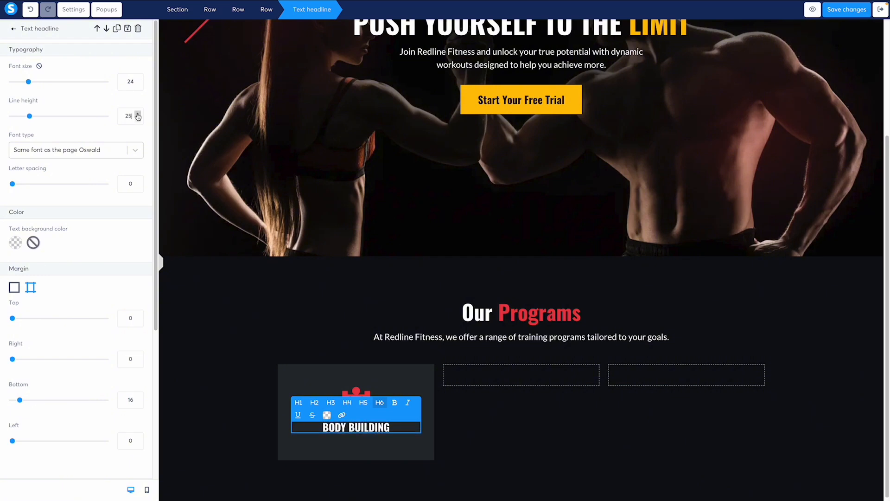
{"action": "left_click", "coordinate": [138, 114]}
{"action": "left_click", "coordinate": [138, 114]}
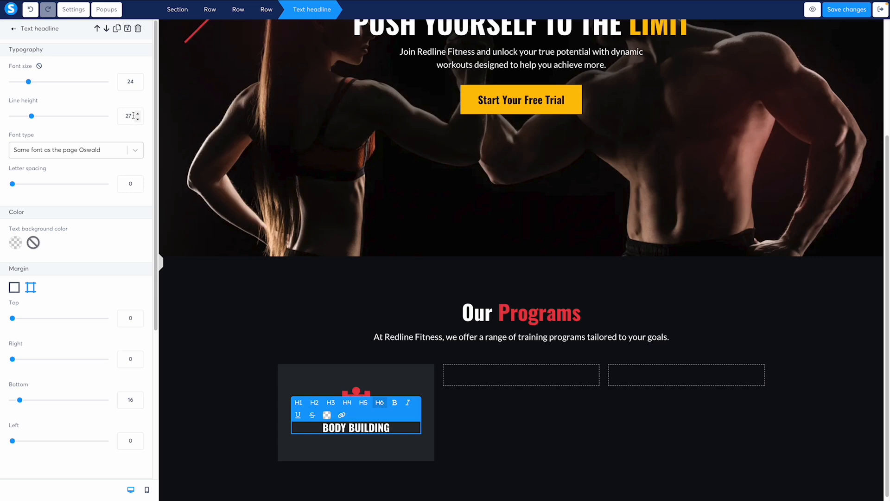
- Copy the BODY BUILDING text and paste it as a second line within the same headline
{"action": "triple_click", "coordinate": [407, 428]}
{"action": "key", "text": "ctrl+c"}
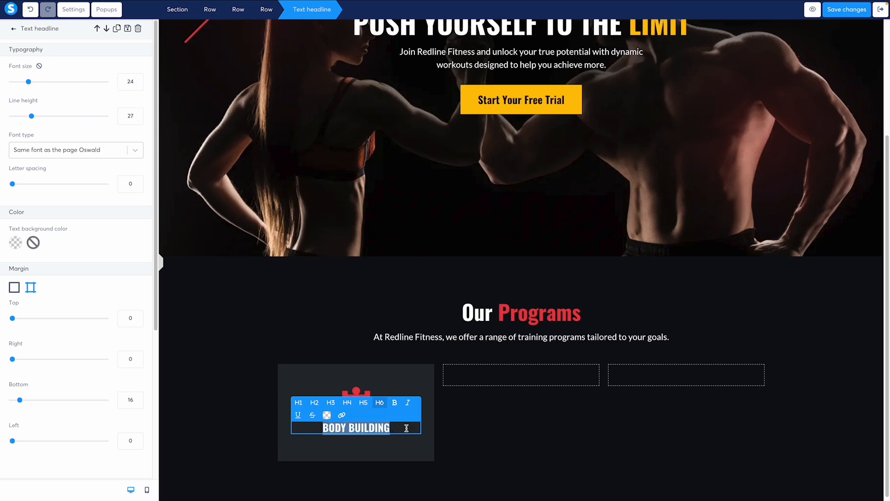
{"action": "left_click", "coordinate": [405, 425]}
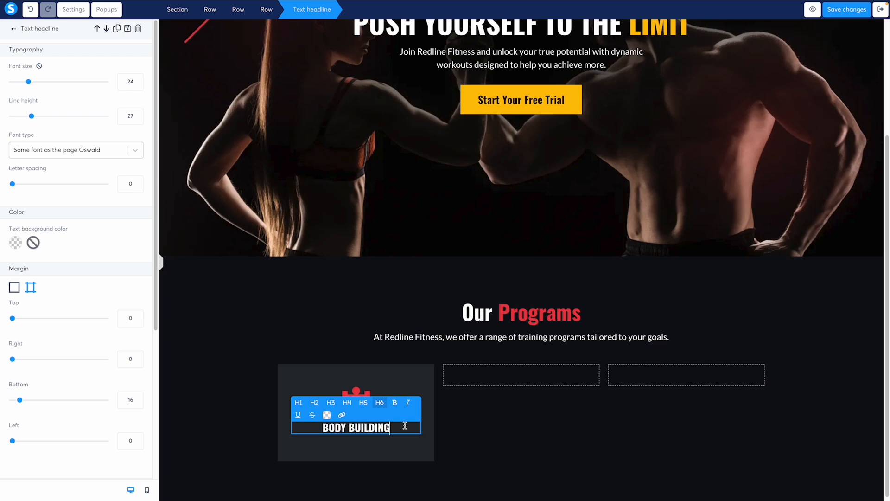
{"action": "key", "text": "ctrl+v"}
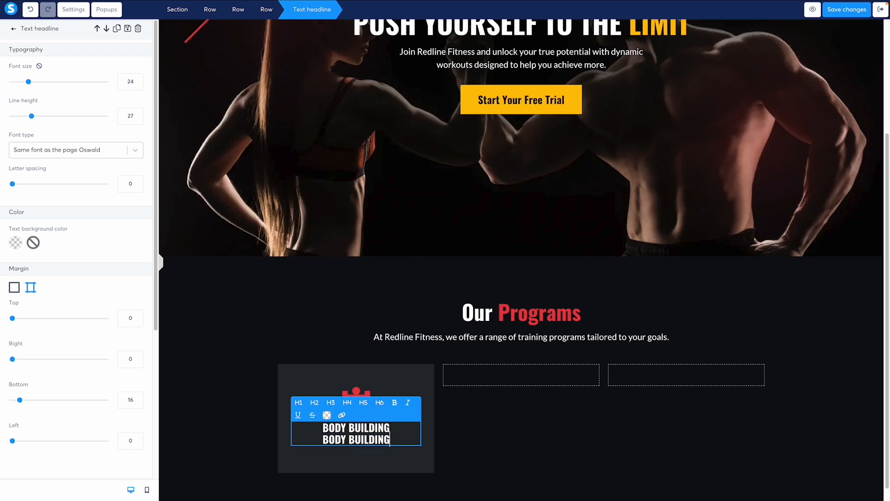
- Test the line height on the two-line headline, return it to 27, and delete the duplicate BODY BUILDING line
{"action": "left_click", "coordinate": [137, 114]}
{"action": "left_click", "coordinate": [138, 114]}
{"action": "left_click", "coordinate": [138, 119]}
{"action": "left_click", "coordinate": [138, 120]}
{"action": "left_click_drag", "start_coordinate": [319, 441], "coordinate": [402, 437]}
{"action": "key", "text": "BackSpace"}
{"action": "key", "text": "BackSpace"}
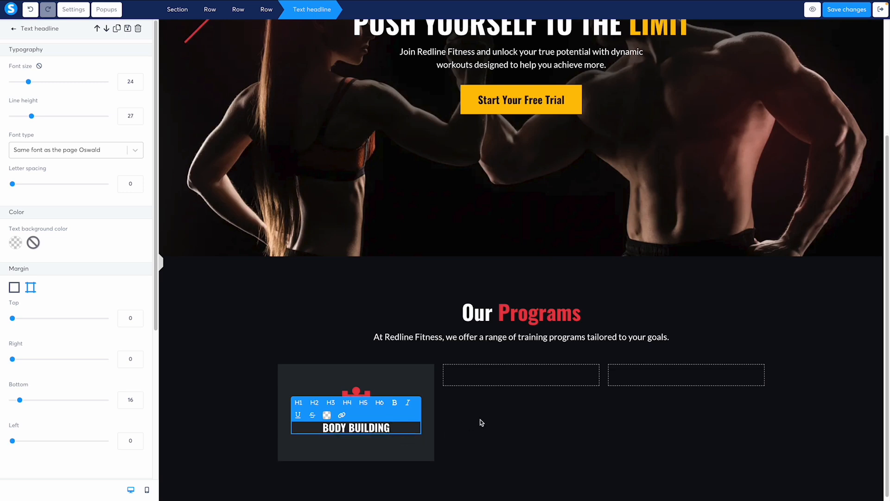
- Reduce the bottom margin of the BODY BUILDING headline in the first card
{"action": "scroll", "coordinate": [93, 371], "scroll_direction": "down", "scroll_amount": 1}
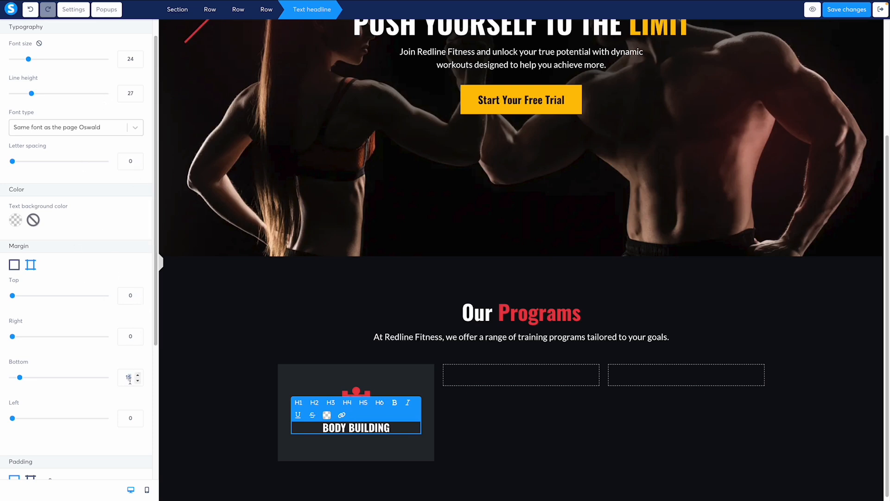
{"action": "type", "text": "2"}
{"action": "left_click", "coordinate": [398, 377]}
- Switch to Figma, inspect the text style of the Body Building card's description, and open that text for editing
{"action": "key", "text": "ctrl+Tab"}
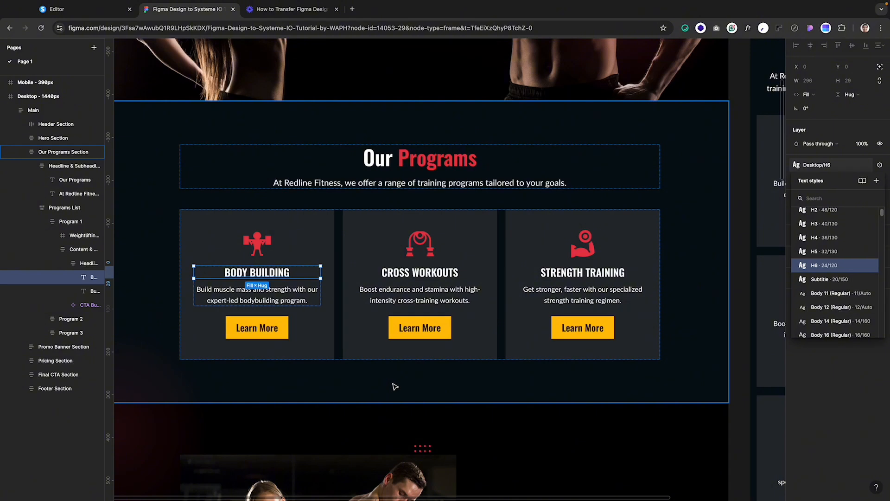
{"action": "left_click", "coordinate": [272, 299]}
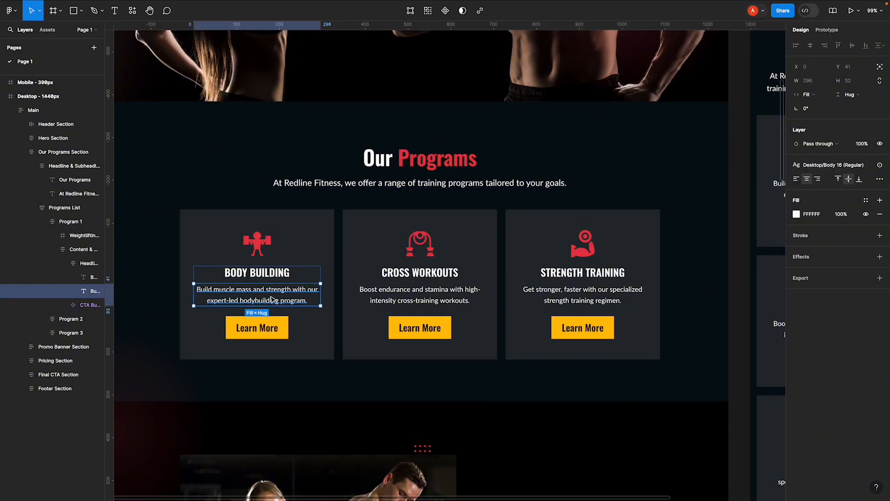
{"action": "double_click", "coordinate": [272, 299]}
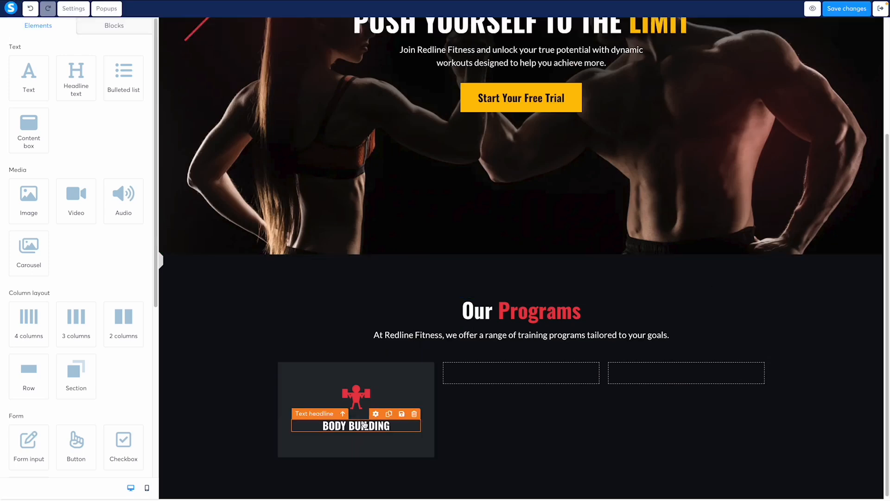
- Duplicate the Our Programs subheadline text, move the copy below the BODY BUILDING headline in the first card, and open its settings
{"action": "left_click", "coordinate": [733, 323]}
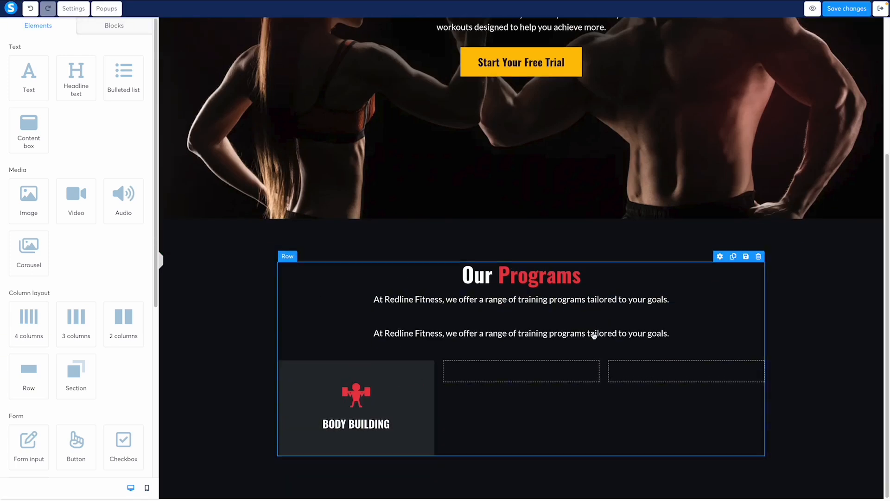
{"action": "left_click_drag", "start_coordinate": [378, 335], "coordinate": [369, 436]}
{"action": "left_click", "coordinate": [352, 419]}
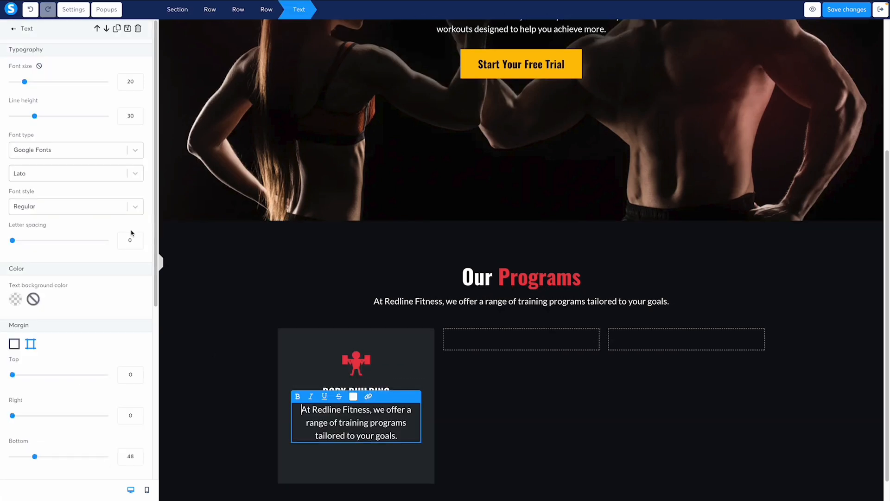
- Set the font size of the copied description text in the first card to 16
{"action": "left_click", "coordinate": [135, 84]}
{"action": "left_click", "coordinate": [136, 84]}
{"action": "left_click", "coordinate": [136, 84]}
{"action": "left_click", "coordinate": [136, 84]}
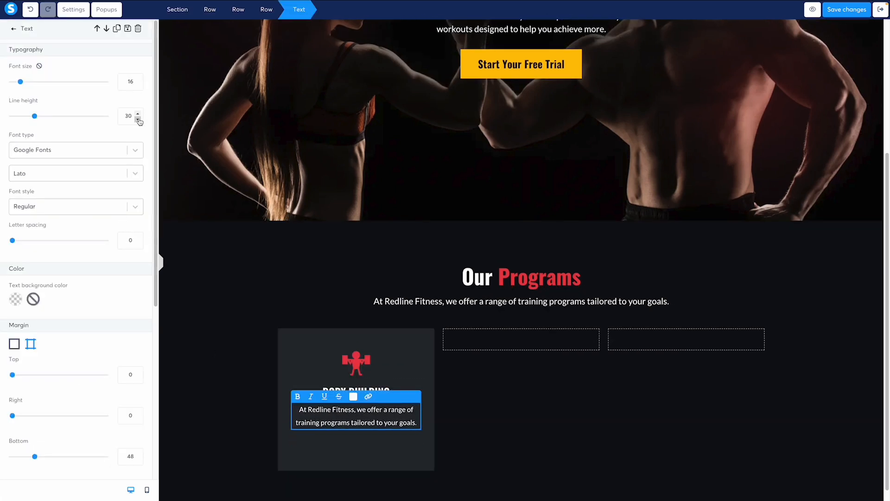
- Try line heights of 26 and 24 on the card's description text, and set it to 24
{"action": "left_click", "coordinate": [138, 119]}
{"action": "left_click", "coordinate": [138, 119]}
{"action": "left_click", "coordinate": [138, 119]}
{"action": "left_click", "coordinate": [138, 119]}
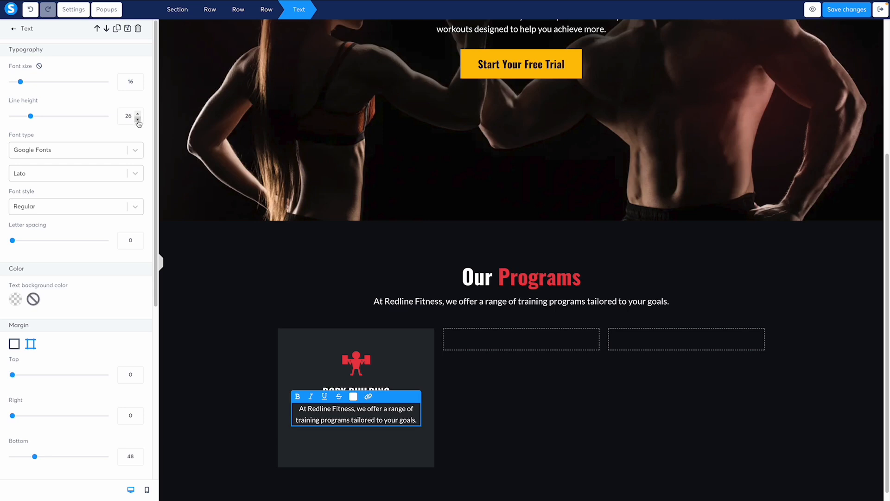
{"action": "left_click", "coordinate": [137, 120]}
{"action": "left_click", "coordinate": [137, 120]}
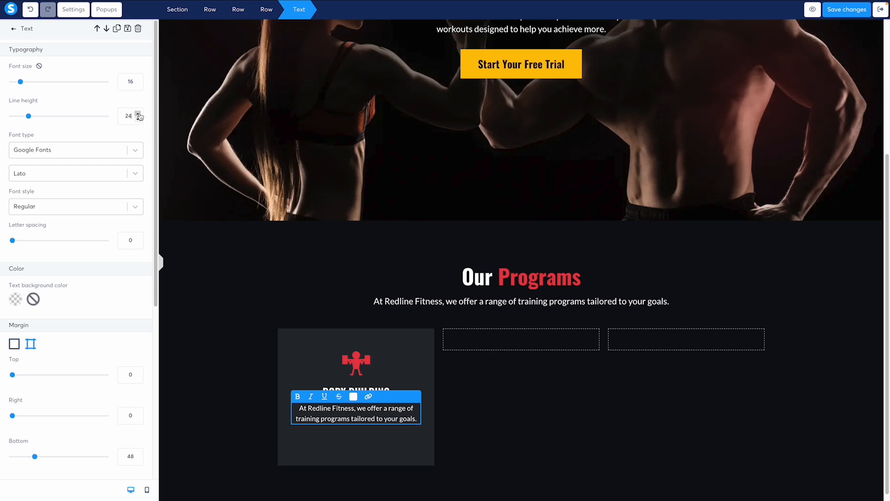
{"action": "left_click", "coordinate": [138, 114]}
{"action": "left_click", "coordinate": [138, 114]}
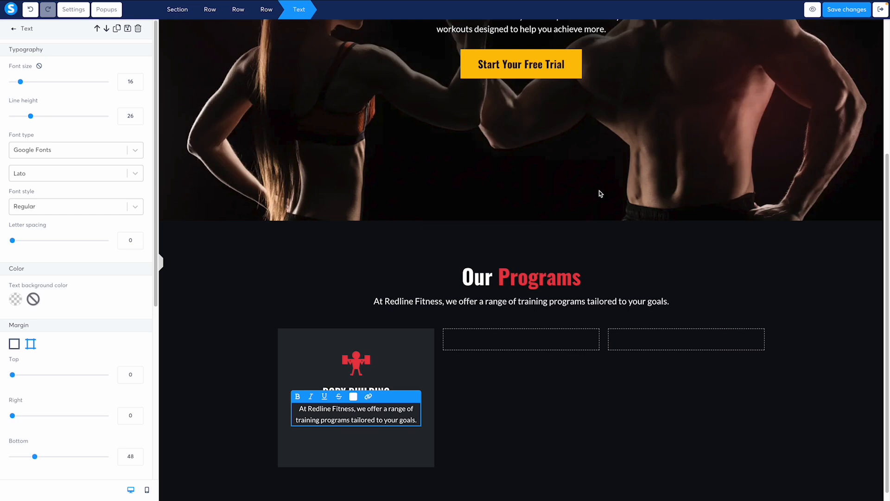
{"action": "double_click", "coordinate": [132, 119]}
{"action": "type", "text": "24"}
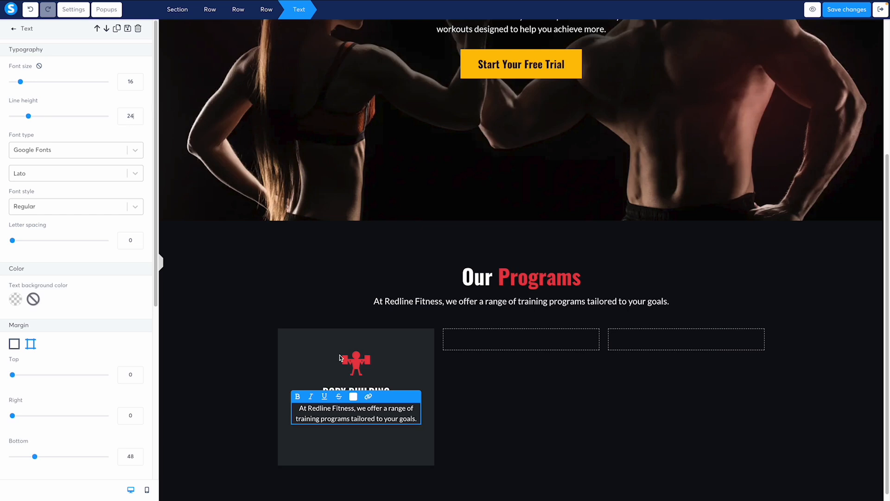
- Check the spacing below the Body Building description in the Figma design and reduce the description text's bottom margin to match
{"action": "left_click", "coordinate": [341, 356]}
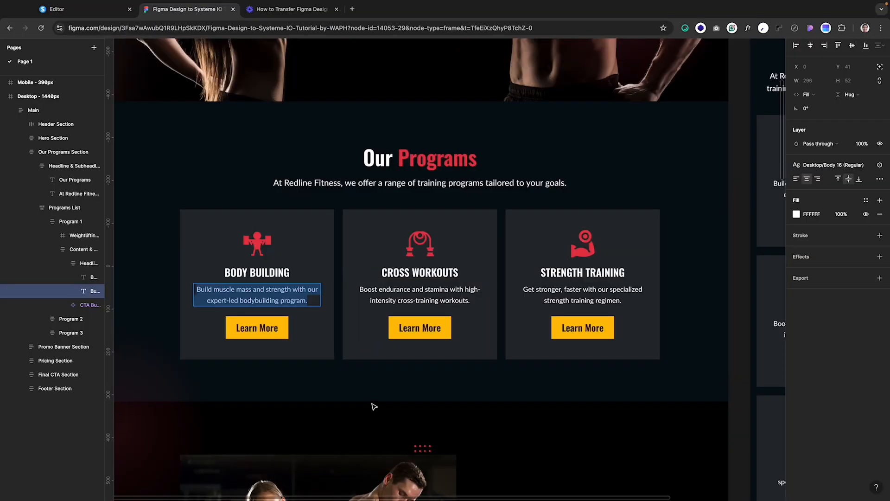
{"action": "key", "text": "Escape"}
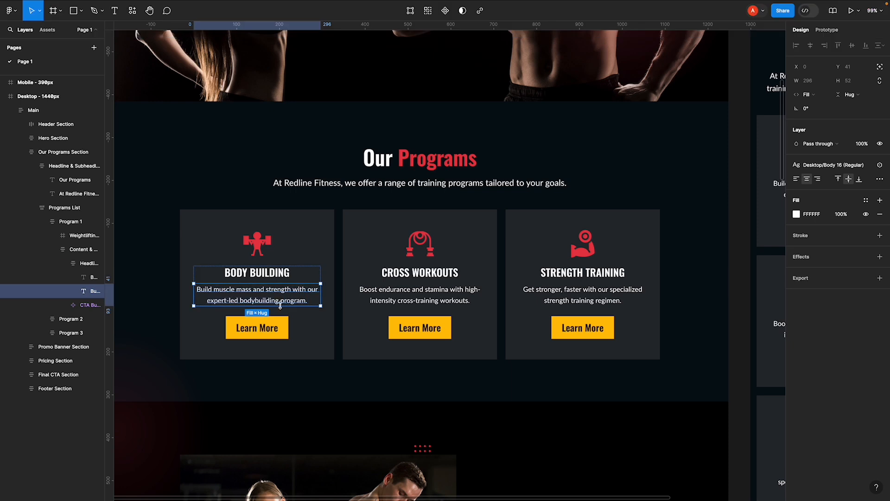
{"action": "key", "text": "alt"}
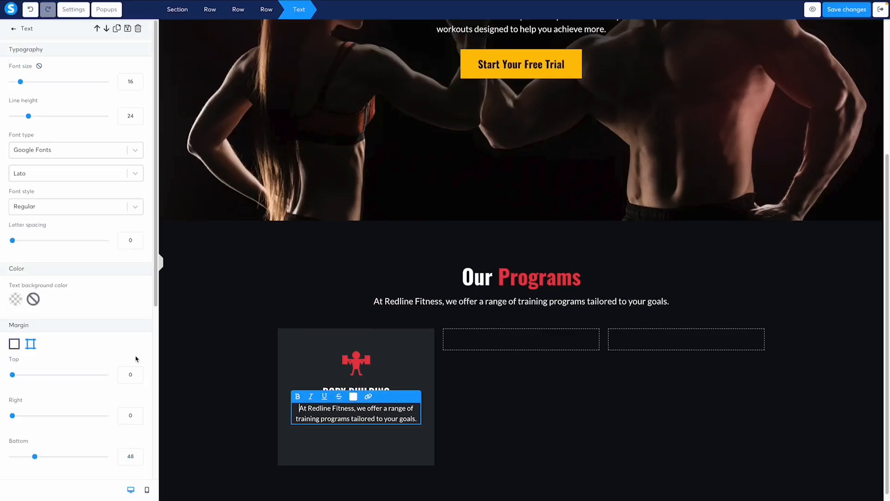
{"action": "scroll", "coordinate": [132, 380], "scroll_direction": "down", "scroll_amount": 3}
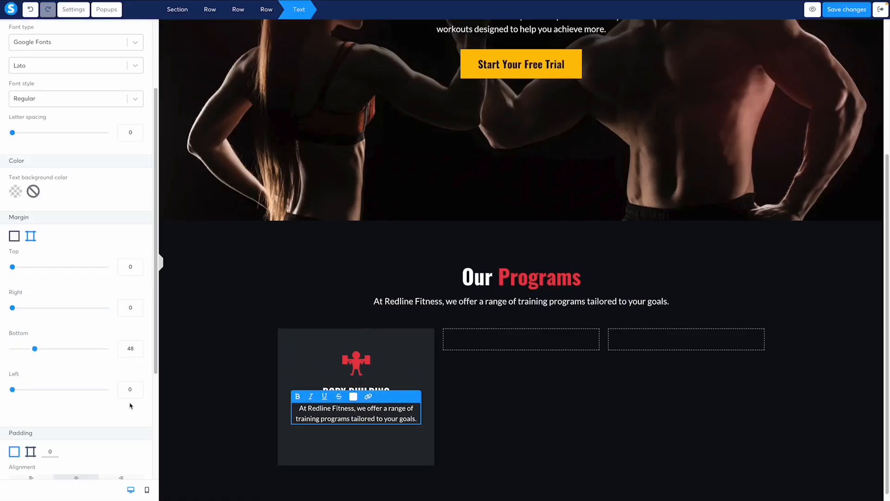
{"action": "key", "text": "BackSpace"}
{"action": "type", "text": "2"}
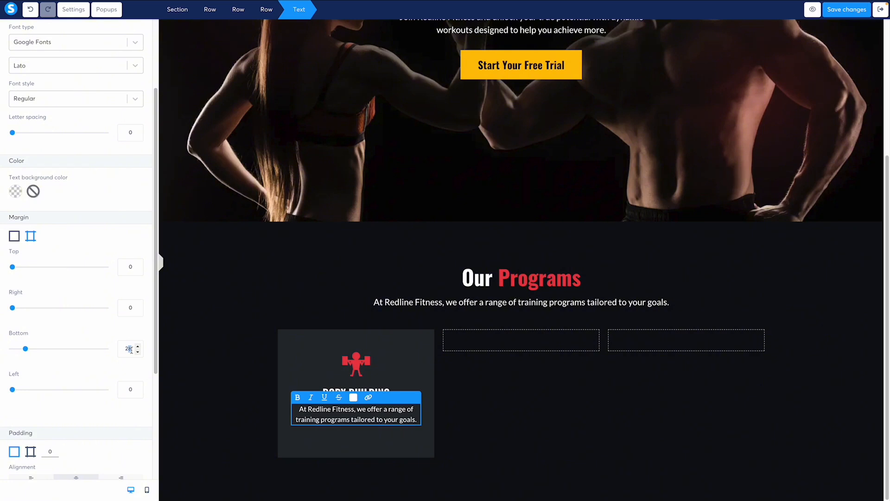
{"action": "left_click", "coordinate": [358, 449]}
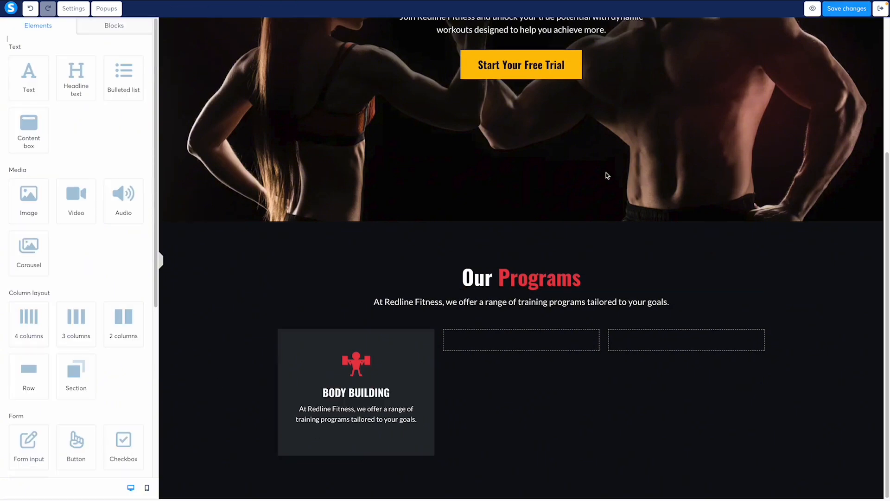
- Duplicate the hero's Start Your Free Trial button and place the copy under the Body Building description
{"action": "scroll", "coordinate": [606, 175], "scroll_direction": "up", "scroll_amount": 2}
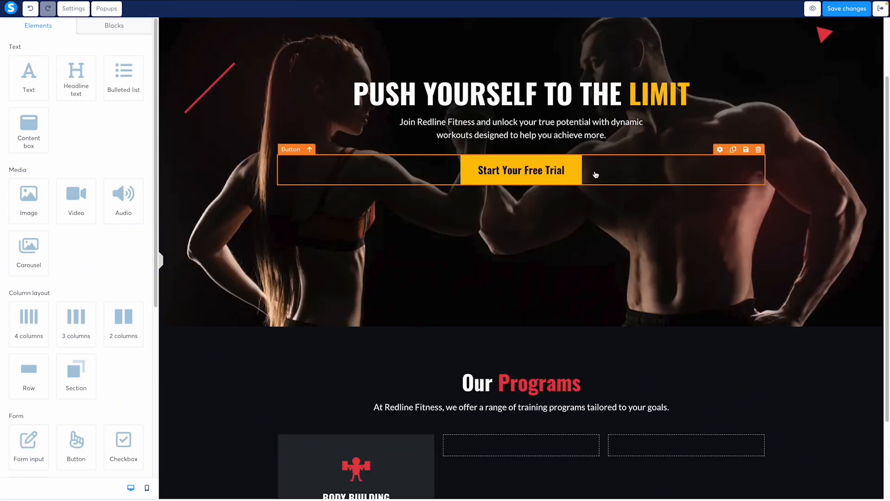
{"action": "left_click", "coordinate": [733, 149]}
{"action": "left_click_drag", "start_coordinate": [481, 205], "coordinate": [425, 443]}
{"action": "scroll", "coordinate": [493, 427], "scroll_direction": "down", "scroll_amount": 1}
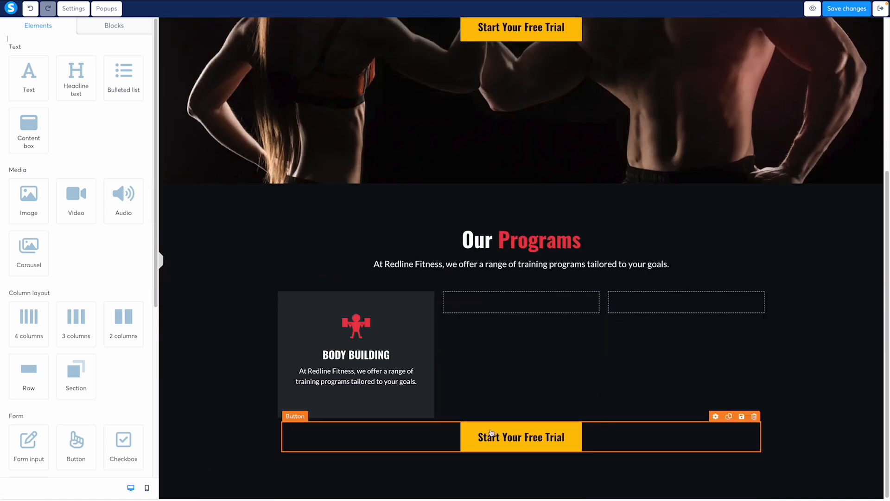
{"action": "left_click_drag", "start_coordinate": [493, 427], "coordinate": [366, 384]}
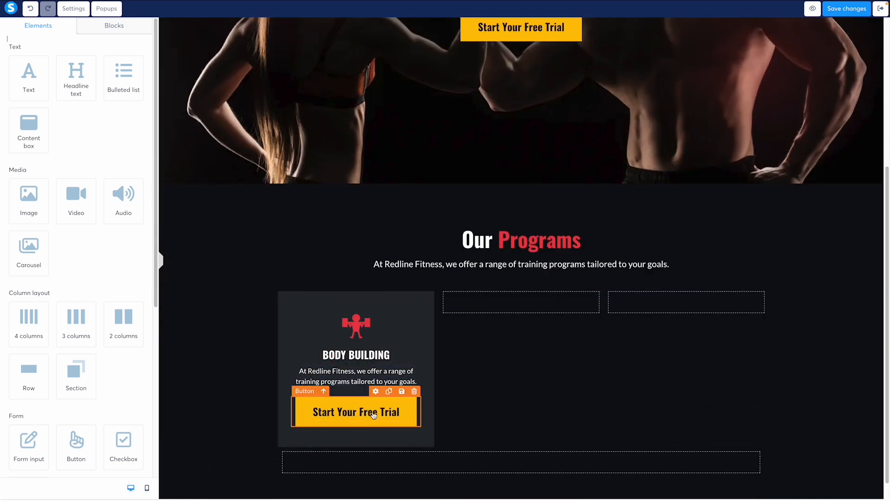
- Match the card button's typography to the Figma CTA: font size 22, line height 25, font style Semi-bold 600
{"action": "left_click", "coordinate": [372, 419]}
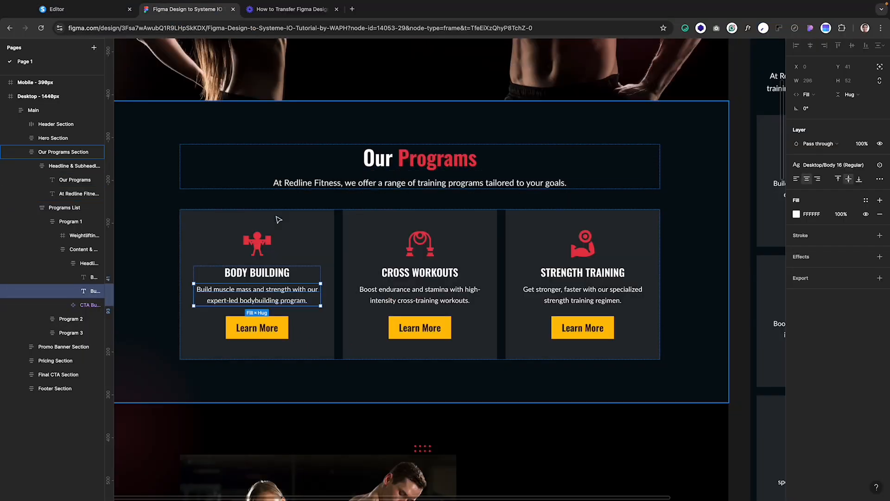
{"action": "double_click", "coordinate": [268, 321]}
{"action": "double_click", "coordinate": [273, 328]}
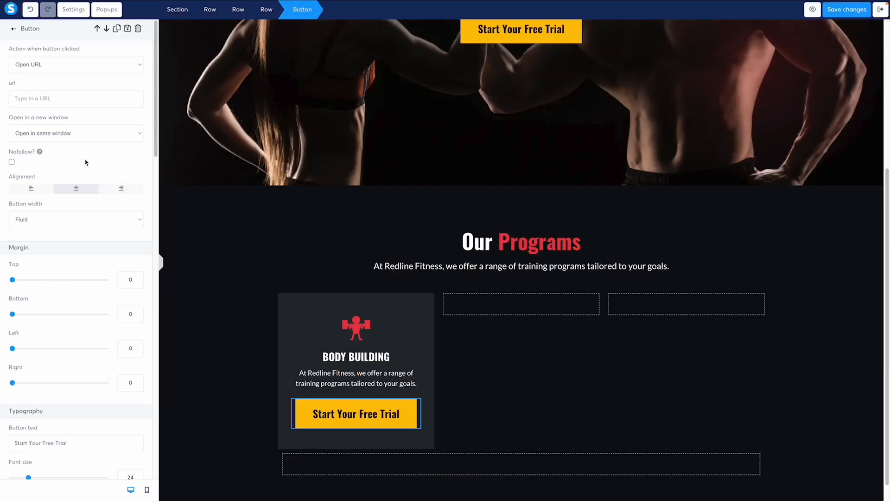
{"action": "scroll", "coordinate": [86, 167], "scroll_direction": "down", "scroll_amount": 8}
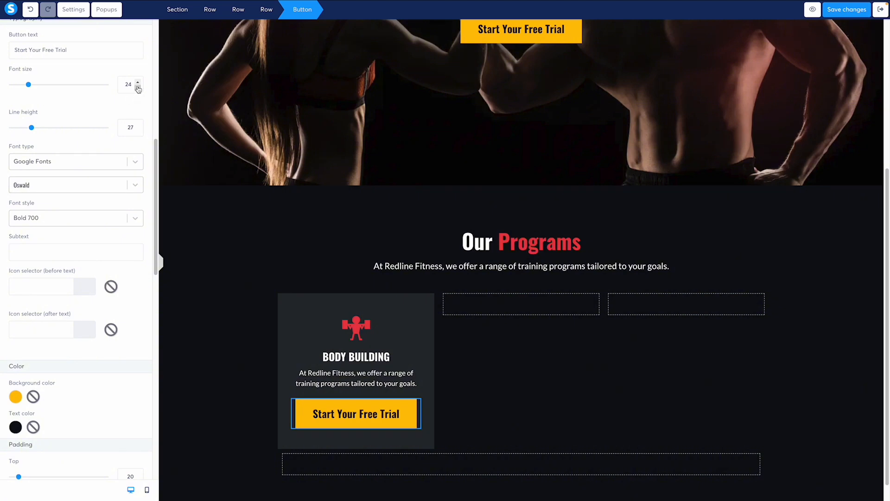
{"action": "left_click", "coordinate": [137, 90]}
{"action": "left_click", "coordinate": [138, 90]}
{"action": "left_click", "coordinate": [137, 133]}
{"action": "left_click", "coordinate": [138, 133]}
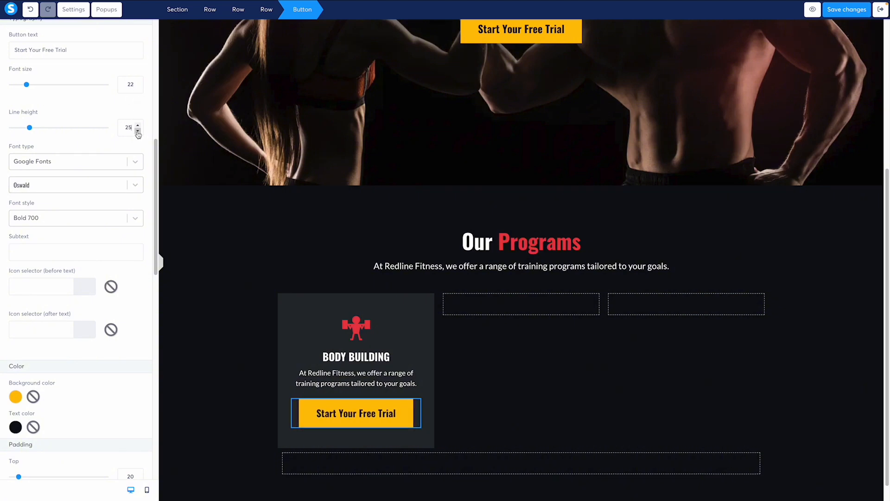
{"action": "left_click", "coordinate": [86, 224]}
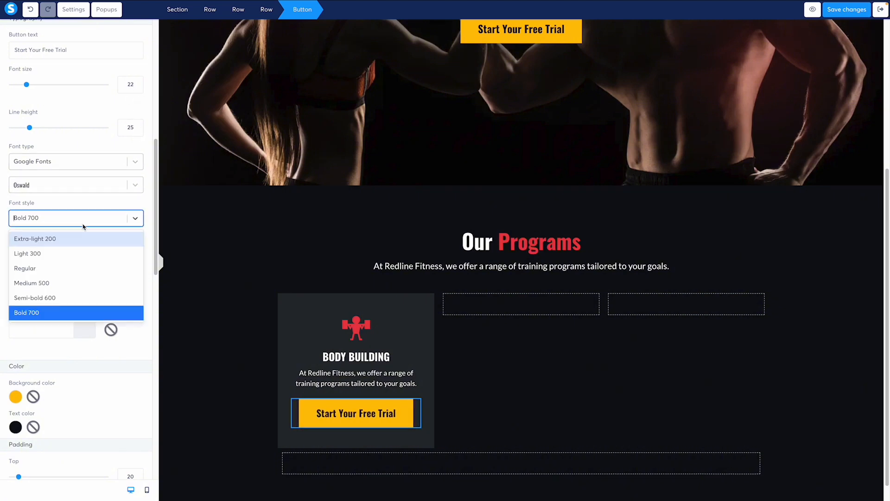
{"action": "left_click", "coordinate": [64, 300]}
- Change the card button's text to "Learn More"
{"action": "scroll", "coordinate": [60, 253], "scroll_direction": "up", "scroll_amount": 3}
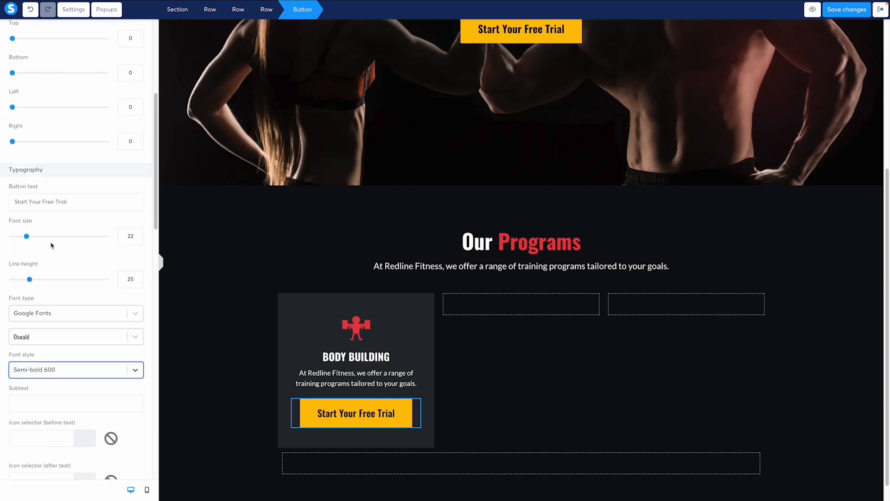
{"action": "triple_click", "coordinate": [37, 199]}
{"action": "type", "text": "Learn More"}
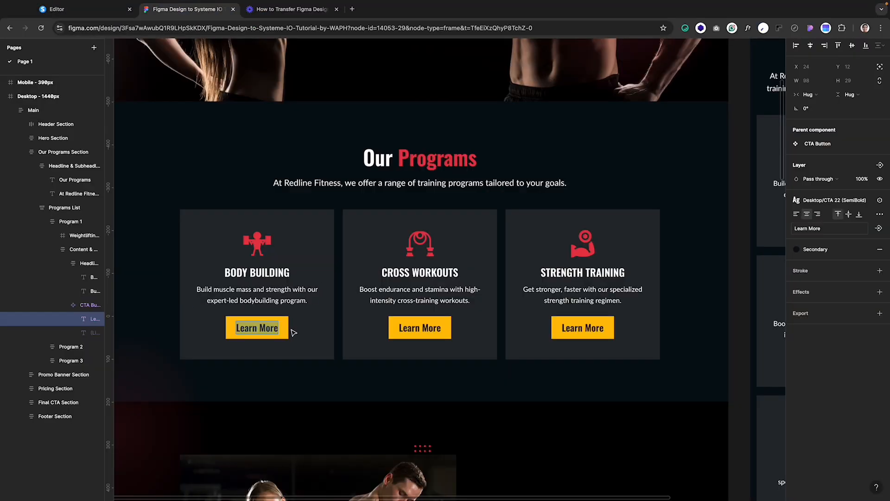
- Set the Learn More button's padding to 12 top, 12 bottom and 24 left/right, following the Figma button
{"action": "left_click", "coordinate": [280, 327]}
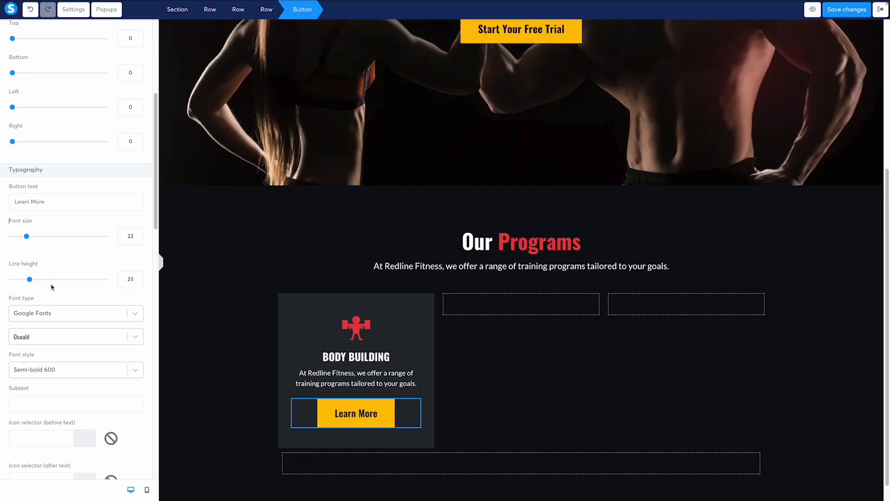
{"action": "scroll", "coordinate": [52, 287], "scroll_direction": "down", "scroll_amount": 4}
{"action": "scroll", "coordinate": [52, 287], "scroll_direction": "up", "scroll_amount": 8}
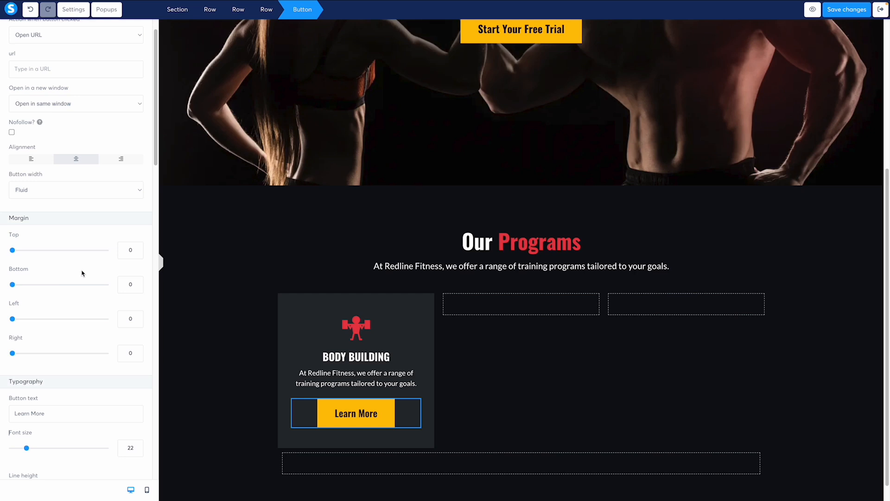
{"action": "scroll", "coordinate": [81, 273], "scroll_direction": "down", "scroll_amount": 11}
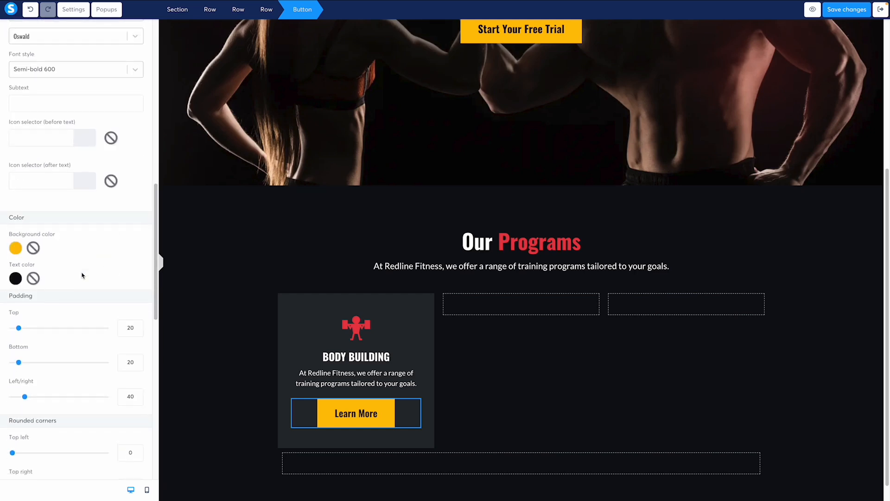
{"action": "scroll", "coordinate": [81, 276], "scroll_direction": "down", "scroll_amount": 2}
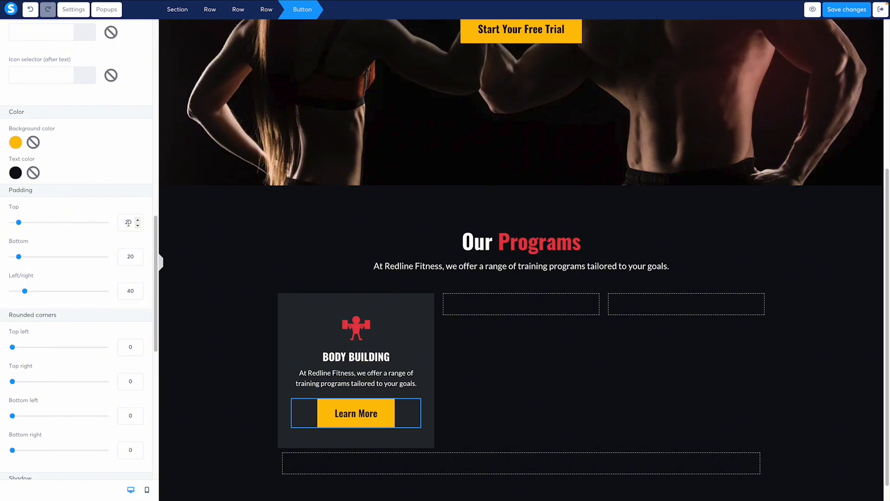
{"action": "type", "text": "2"}
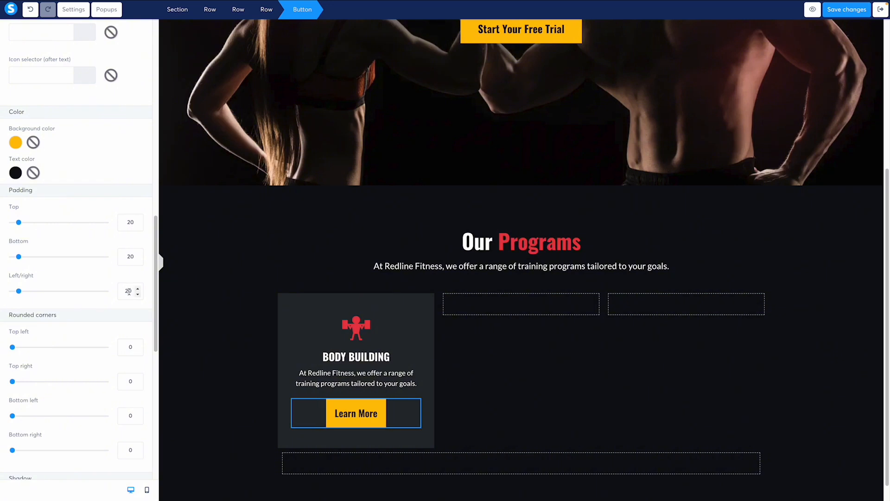
{"action": "left_click_drag", "start_coordinate": [128, 290], "coordinate": [132, 291]}
{"action": "type", "text": "4"}
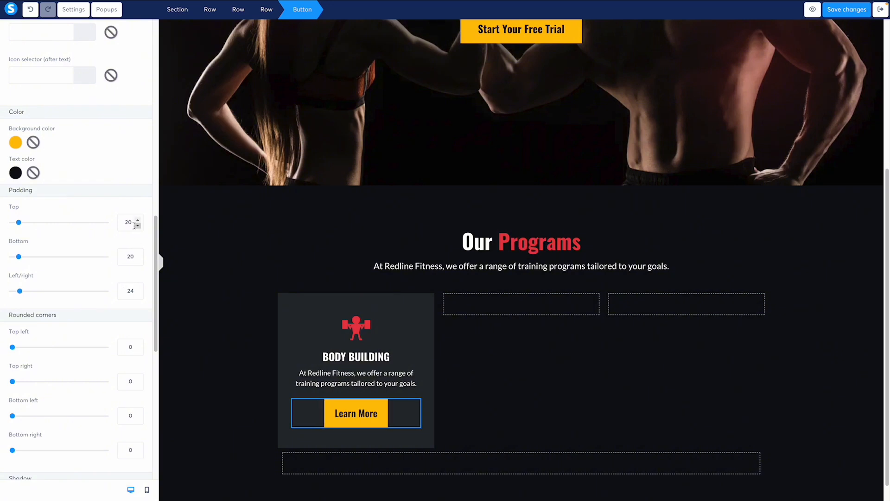
{"action": "left_click_drag", "start_coordinate": [136, 222], "coordinate": [113, 224]}
{"action": "type", "text": "12"}
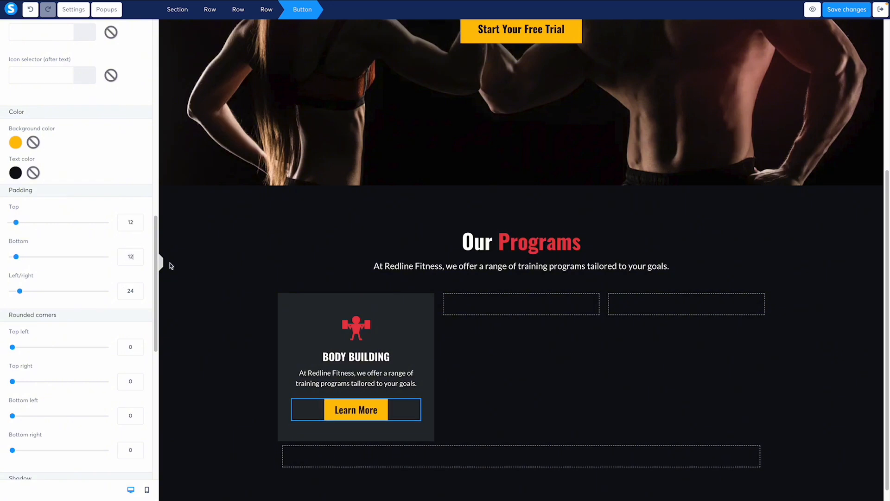
{"action": "left_click", "coordinate": [330, 330]}
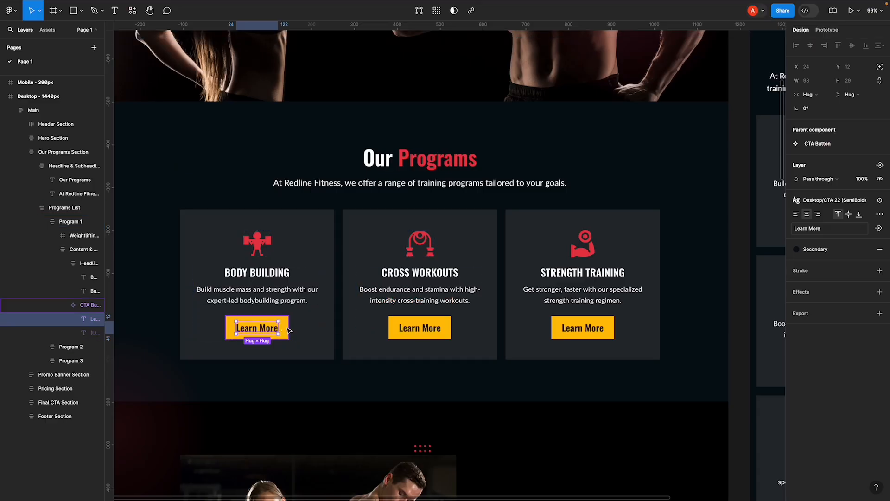
- Check the Learn More button's settings against the Figma CTA Button and save the page changes
{"action": "left_click", "coordinate": [287, 329]}
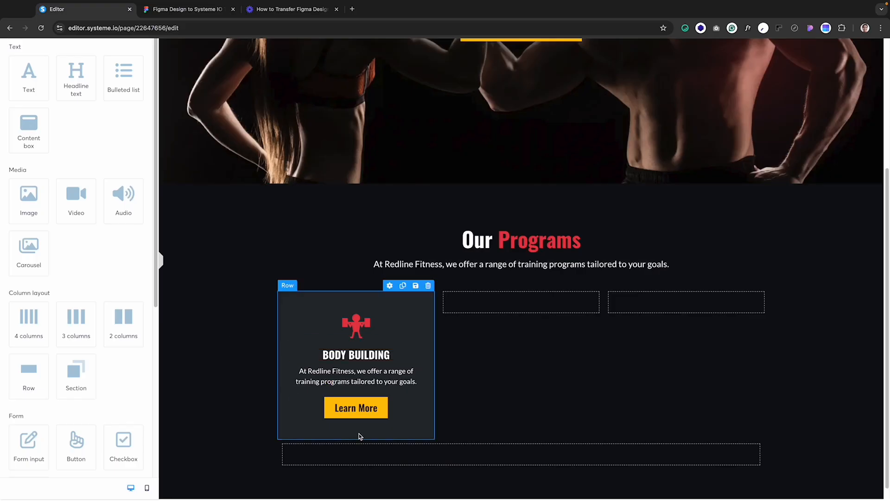
{"action": "left_click", "coordinate": [356, 408]}
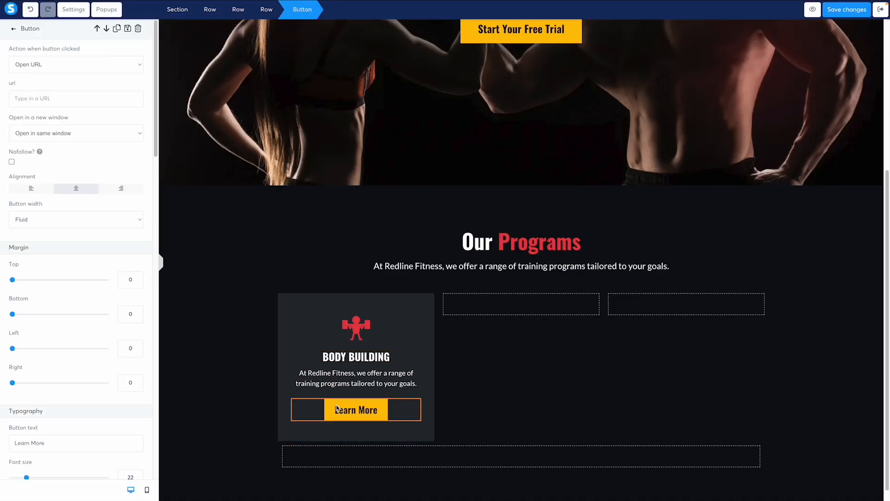
{"action": "scroll", "coordinate": [109, 336], "scroll_direction": "down", "scroll_amount": 3}
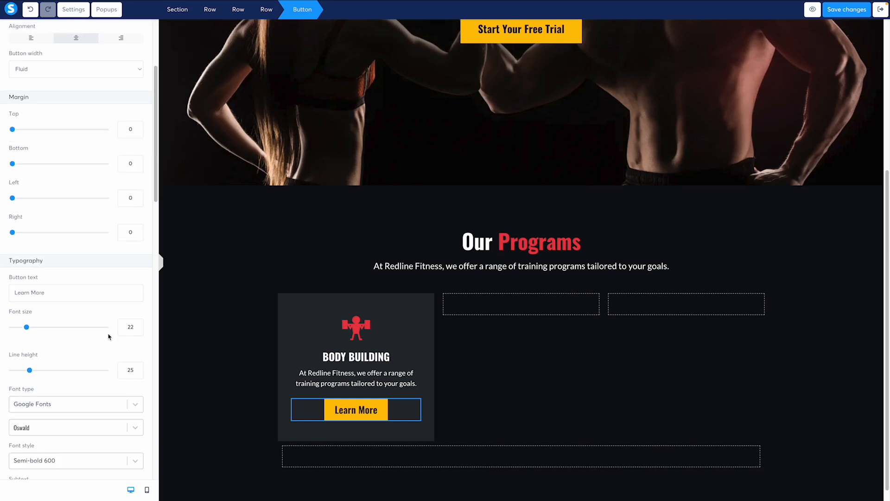
{"action": "scroll", "coordinate": [108, 335], "scroll_direction": "down", "scroll_amount": 12}
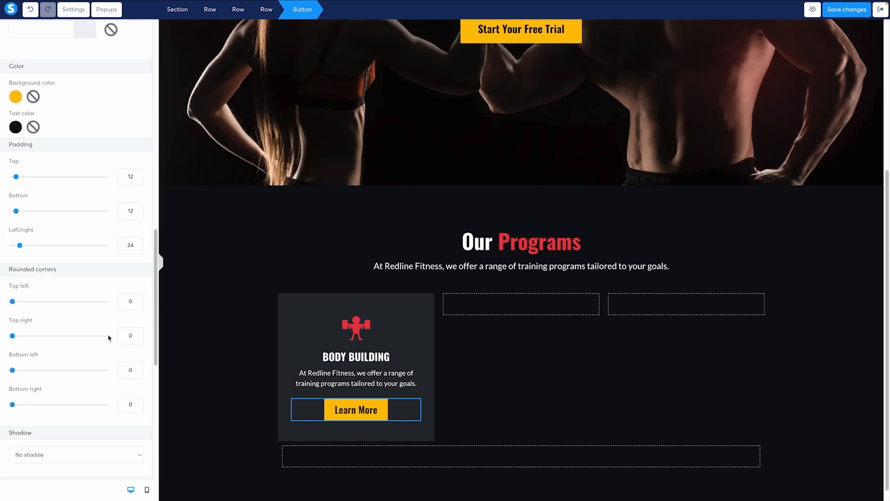
{"action": "scroll", "coordinate": [109, 337], "scroll_direction": "down", "scroll_amount": 5}
{"action": "left_click", "coordinate": [352, 432]}
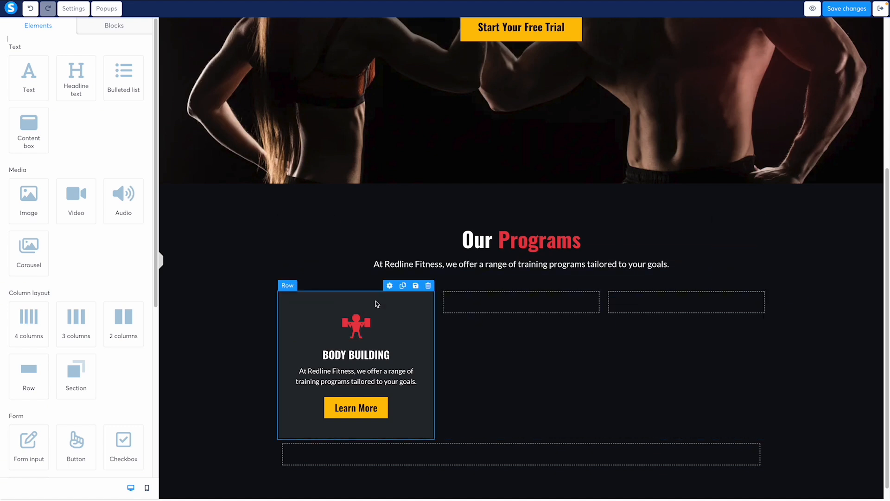
{"action": "left_click", "coordinate": [846, 9]}
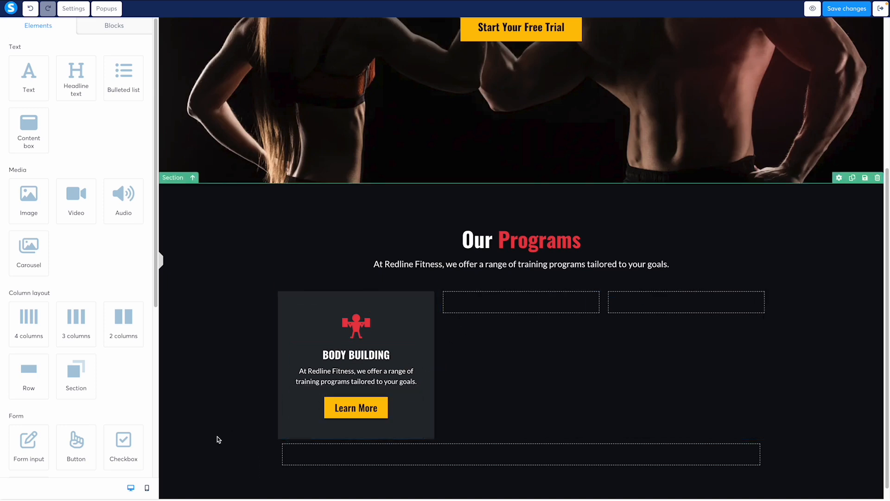
- Review the Our Programs section in the mobile view and compare it with the desktop view and the Figma mobile design
{"action": "left_click", "coordinate": [147, 490]}
{"action": "scroll", "coordinate": [518, 204], "scroll_direction": "up", "scroll_amount": 5}
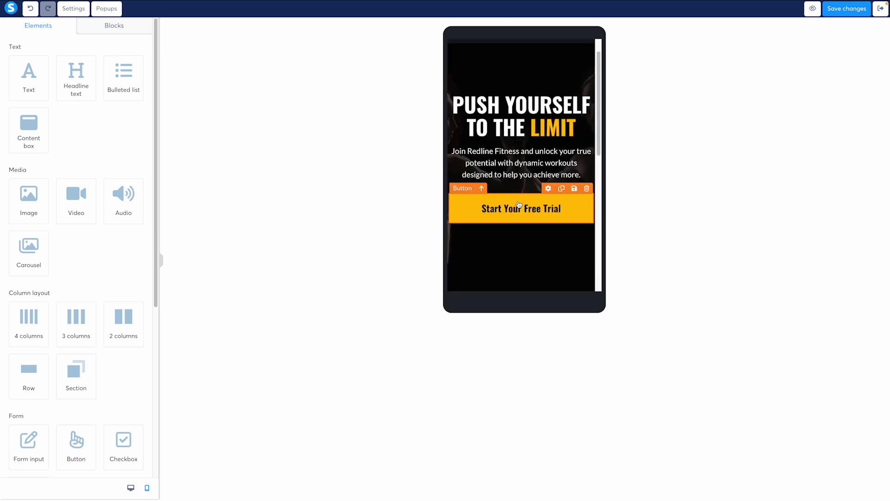
{"action": "scroll", "coordinate": [519, 204], "scroll_direction": "down", "scroll_amount": 2}
{"action": "left_click", "coordinate": [520, 196]}
{"action": "scroll", "coordinate": [520, 204], "scroll_direction": "down", "scroll_amount": 3}
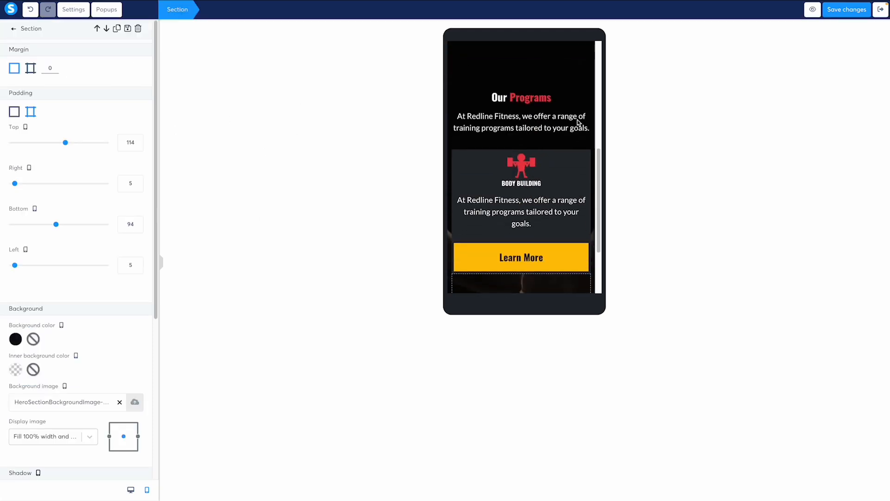
{"action": "left_click", "coordinate": [131, 490]}
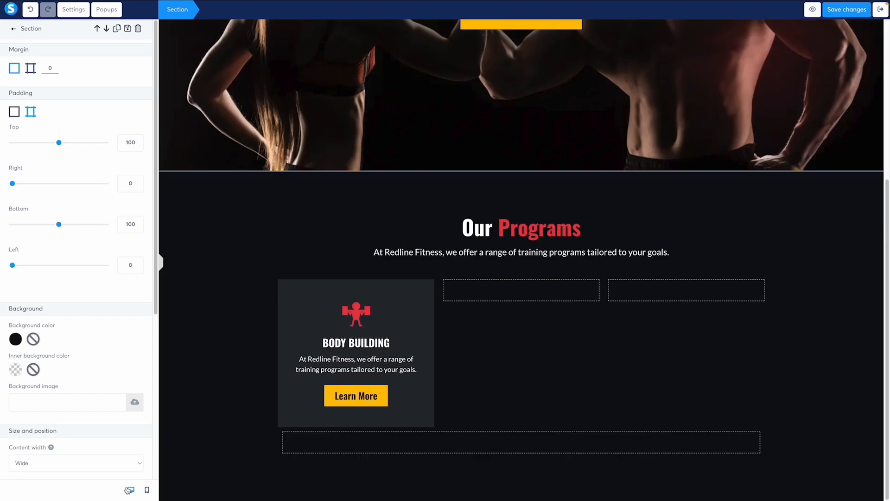
{"action": "left_click", "coordinate": [146, 489]}
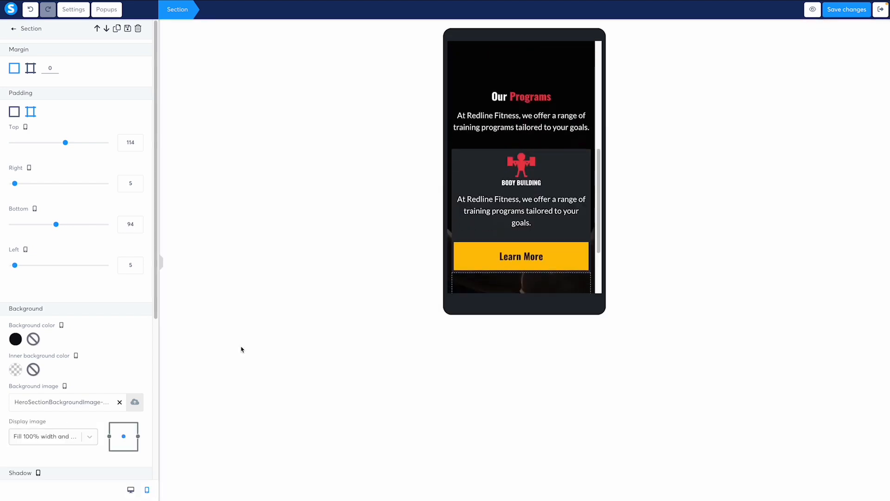
{"action": "key", "text": "Escape"}
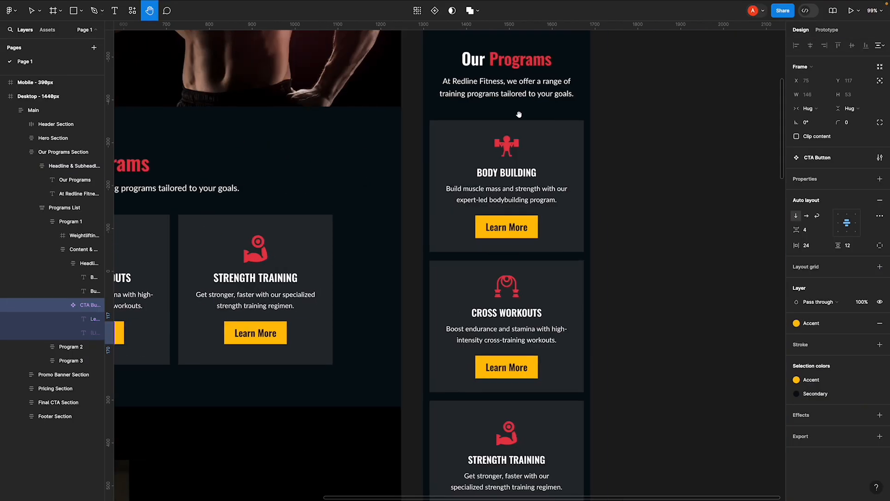
- Set the Our Programs section's mobile padding to 64 top and 64 bottom, following the Figma mobile design
{"action": "left_click_drag", "start_coordinate": [519, 114], "coordinate": [513, 212]}
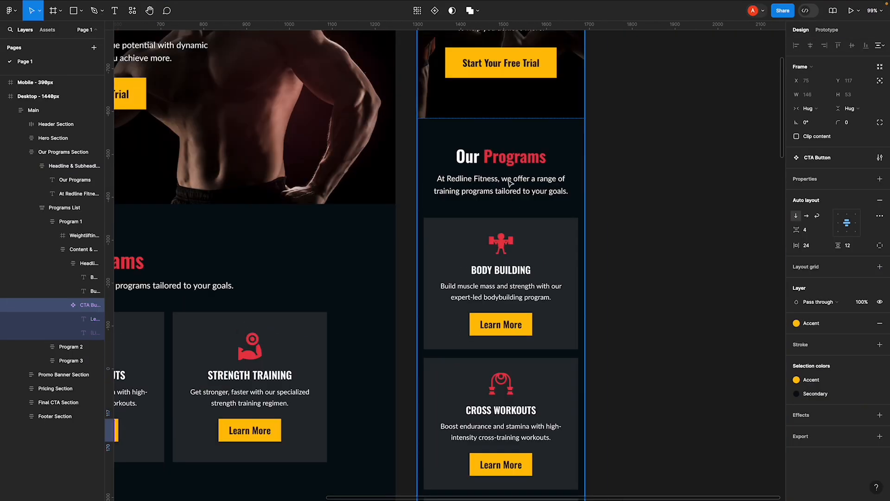
{"action": "double_click", "coordinate": [508, 159]}
{"action": "key", "text": "alt"}
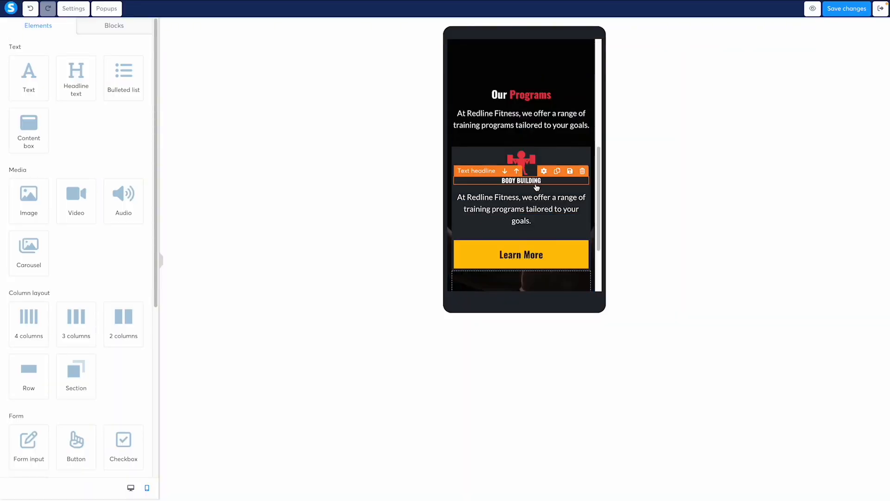
{"action": "left_click", "coordinate": [520, 67]}
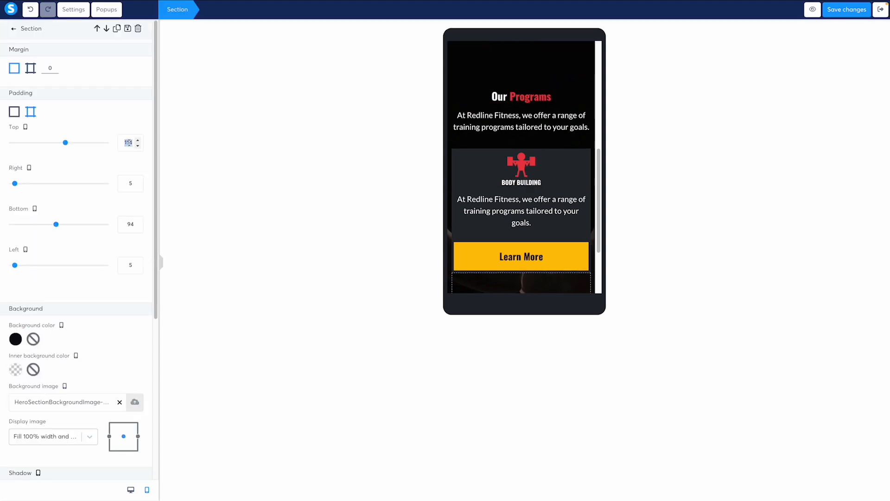
{"action": "type", "text": "64"}
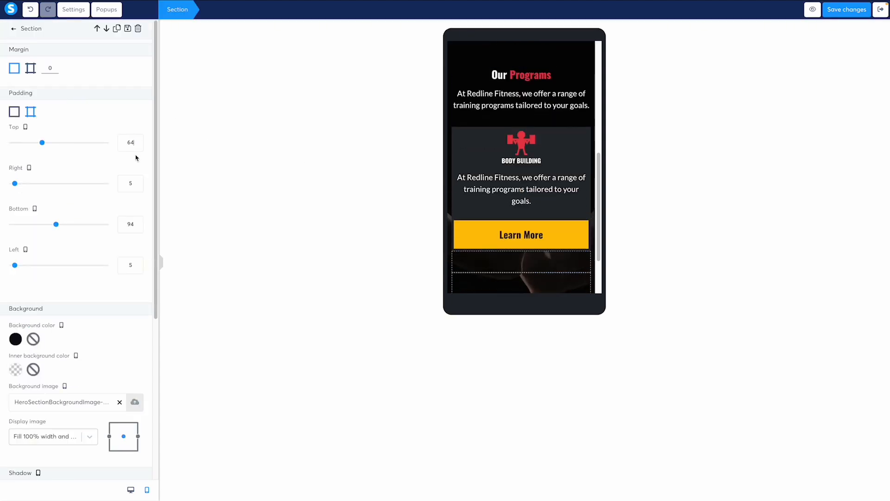
{"action": "double_click", "coordinate": [130, 224]}
{"action": "type", "text": "64"}
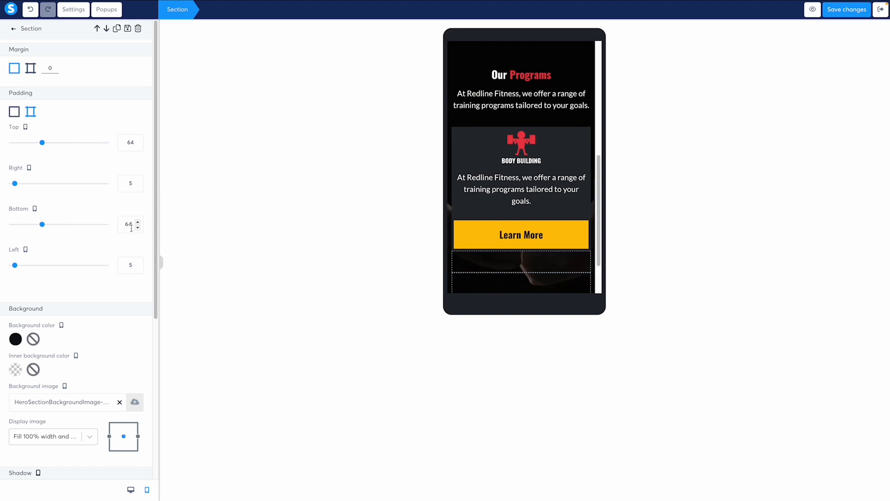
{"action": "key", "text": "Escape"}
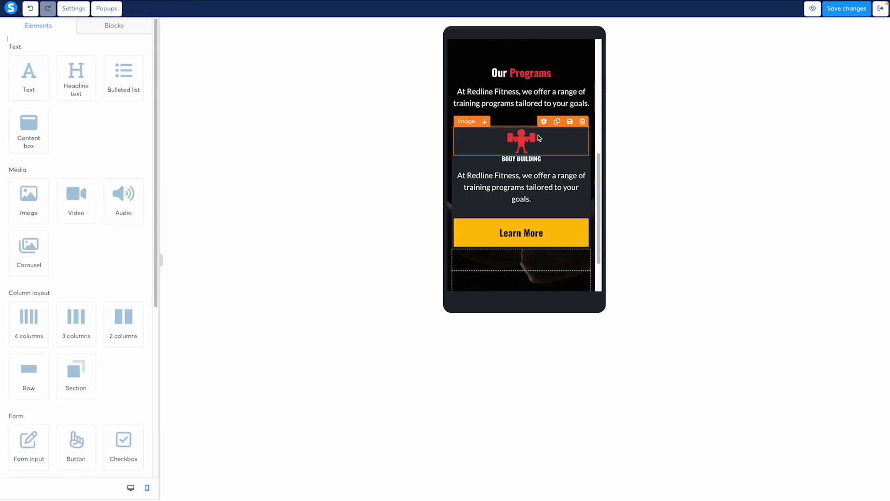
- Switch the Our Programs headline to the desktop view, undo the last change and reopen the headline's settings
{"action": "scroll", "coordinate": [535, 134], "scroll_direction": "up", "scroll_amount": 3}
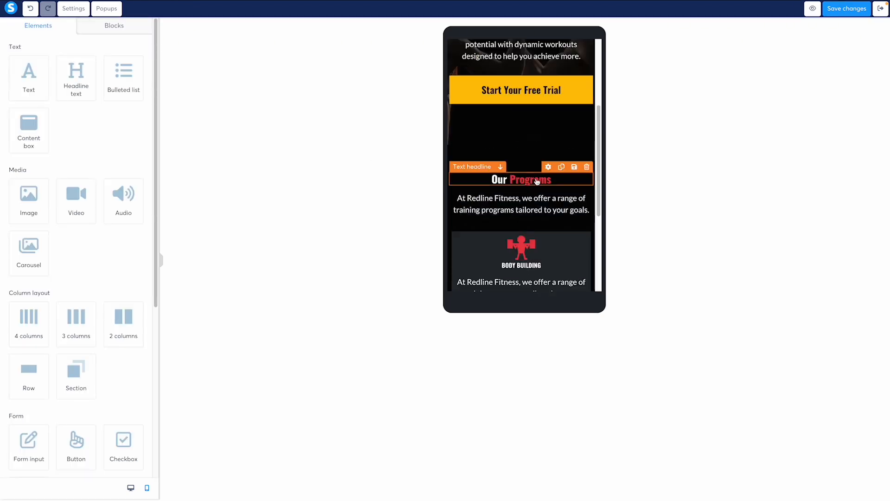
{"action": "left_click", "coordinate": [499, 182]}
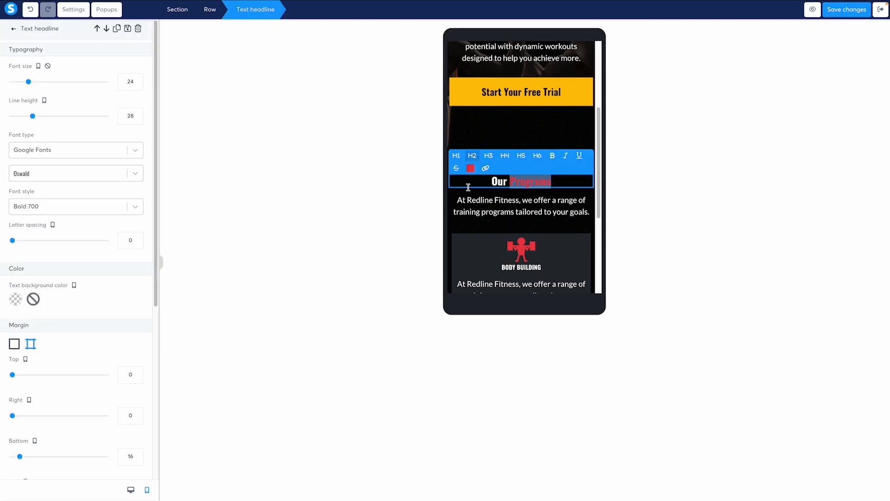
{"action": "left_click", "coordinate": [130, 489]}
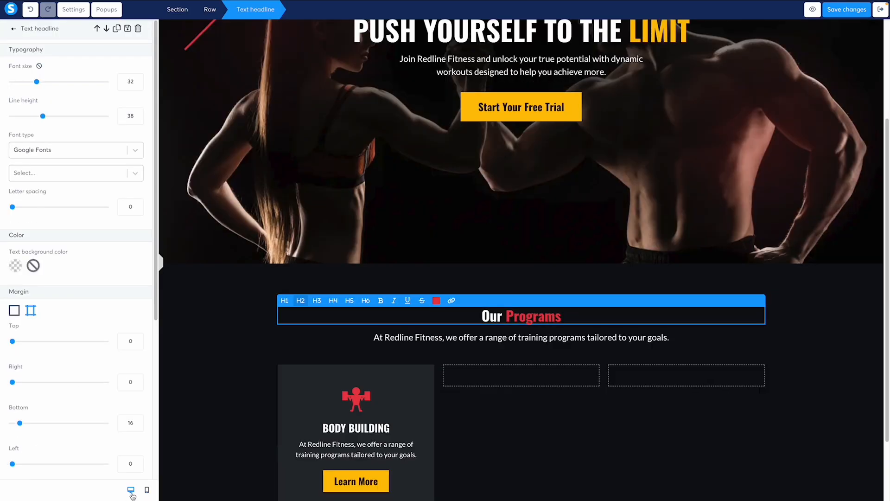
{"action": "left_click", "coordinate": [30, 9]}
{"action": "left_click", "coordinate": [529, 313]}
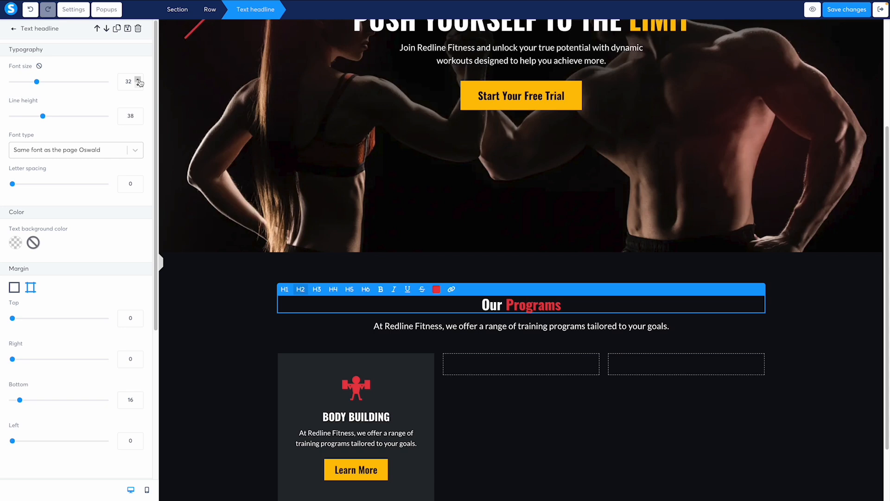
- Increase the Our Programs headline's desktop font size to 44
{"action": "left_click", "coordinate": [138, 79]}
{"action": "left_click", "coordinate": [138, 79]}
{"action": "left_click", "coordinate": [138, 79]}
{"action": "left_click", "coordinate": [137, 80]}
{"action": "left_click", "coordinate": [138, 80]}
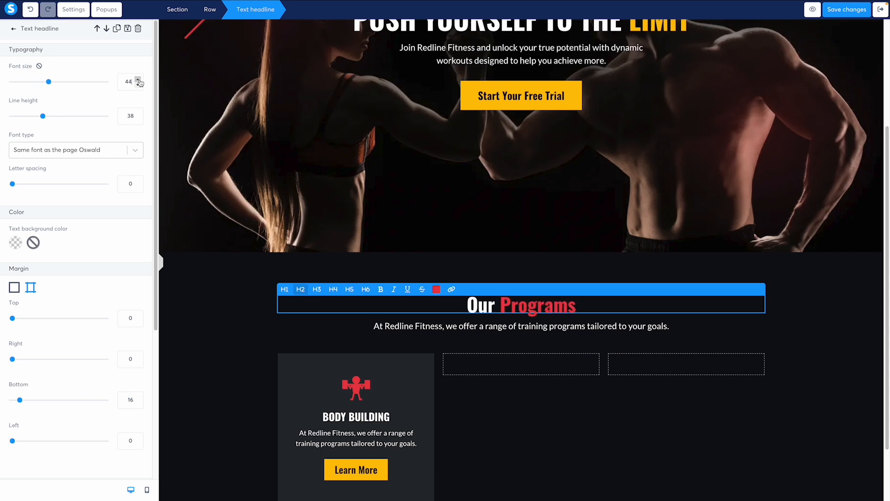
- Increase the Our Programs headline's desktop line height to 52
{"action": "left_click", "coordinate": [138, 114]}
{"action": "left_click", "coordinate": [138, 114]}
{"action": "left_click", "coordinate": [137, 113]}
{"action": "left_click", "coordinate": [138, 114]}
{"action": "left_click", "coordinate": [138, 114]}
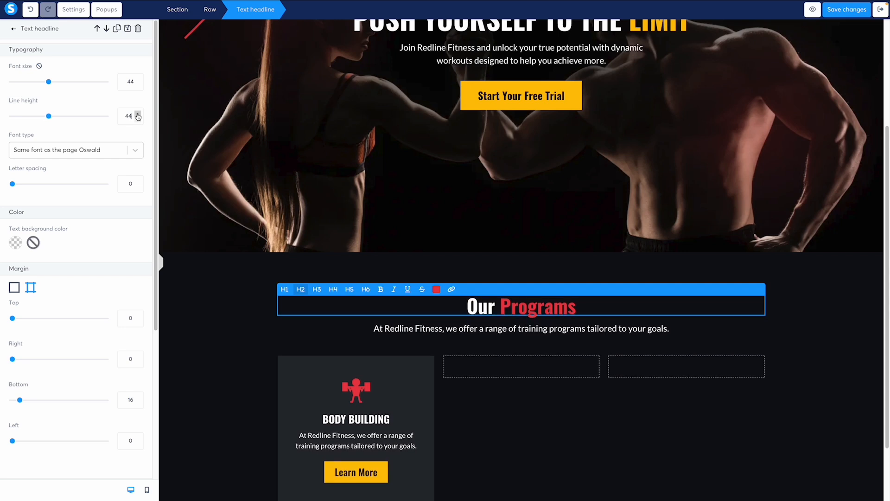
{"action": "left_click", "coordinate": [137, 114]}
{"action": "left_click", "coordinate": [138, 113]}
{"action": "left_click", "coordinate": [138, 113]}
{"action": "left_click", "coordinate": [138, 113]}
{"action": "left_click", "coordinate": [137, 114]}
{"action": "left_click", "coordinate": [137, 114]}
{"action": "left_click", "coordinate": [138, 113]}
{"action": "left_click", "coordinate": [138, 113]}
{"action": "left_click", "coordinate": [138, 114]}
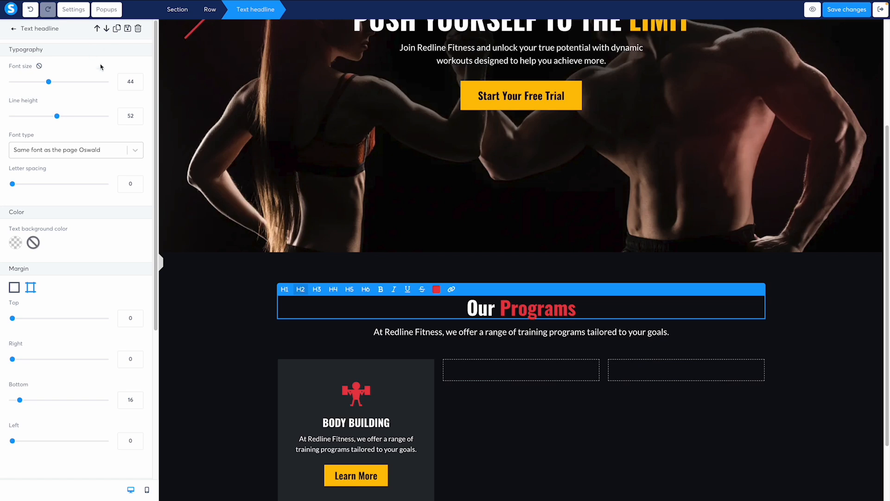
- Raise the Our Programs headline's desktop font size to 48
{"action": "left_click", "coordinate": [138, 79]}
{"action": "left_click", "coordinate": [138, 79]}
{"action": "left_click", "coordinate": [138, 79]}
{"action": "left_click", "coordinate": [137, 79]}
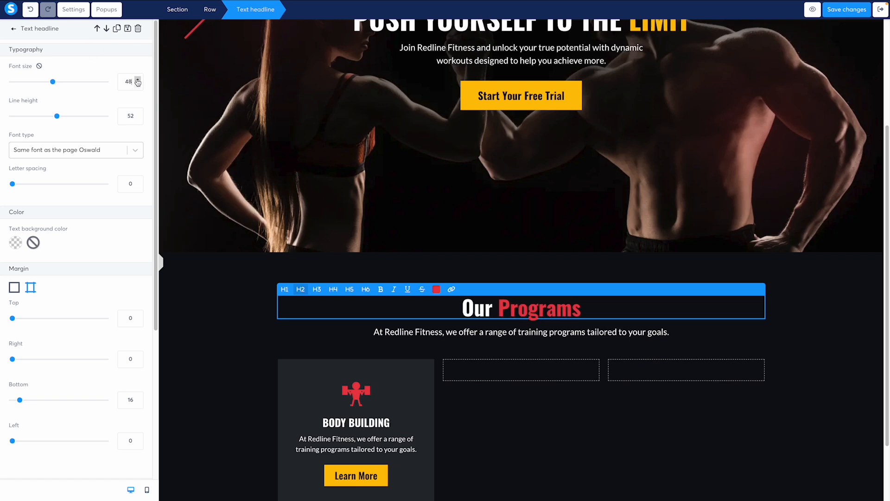
- Paste a duplicate of the desktop headline text on a second line to check the line spacing, and delete the duplicate
{"action": "left_click", "coordinate": [579, 314]}
{"action": "left_click_drag", "start_coordinate": [579, 313], "coordinate": [465, 308]}
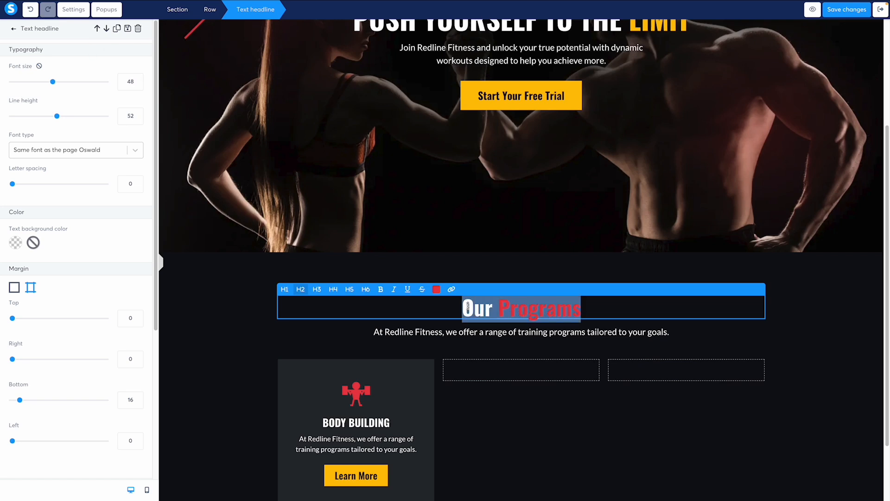
{"action": "key", "text": "ctrl+c"}
{"action": "left_click", "coordinate": [642, 313]}
{"action": "key", "text": "ctrl+v"}
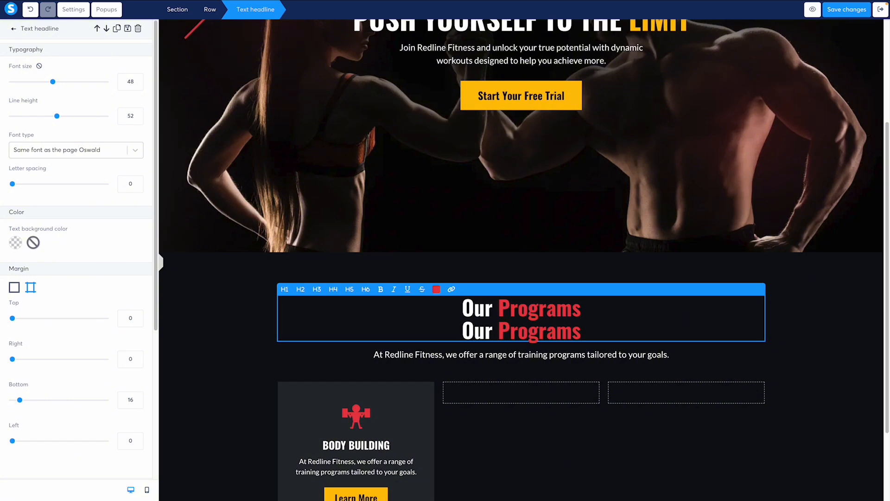
{"action": "left_click_drag", "start_coordinate": [456, 337], "coordinate": [588, 330]}
{"action": "key", "text": "BackSpace"}
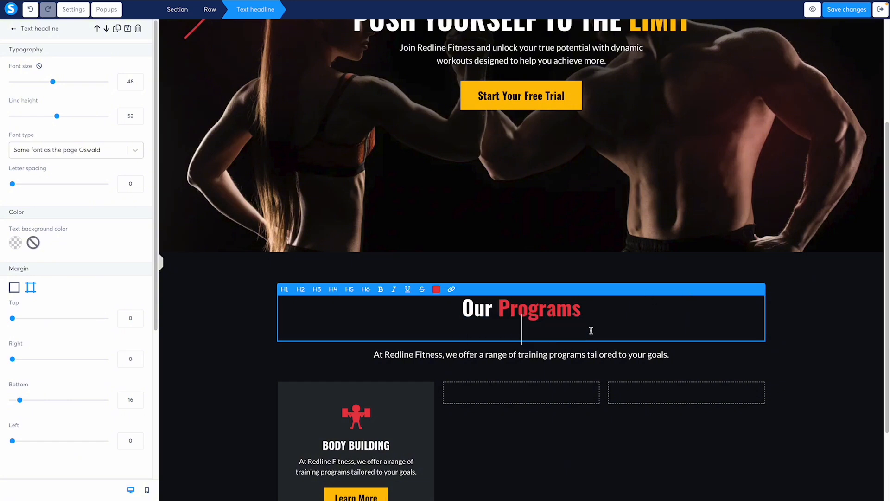
{"action": "key", "text": "BackSpace"}
{"action": "left_click", "coordinate": [663, 366]}
{"action": "left_click", "coordinate": [602, 313]}
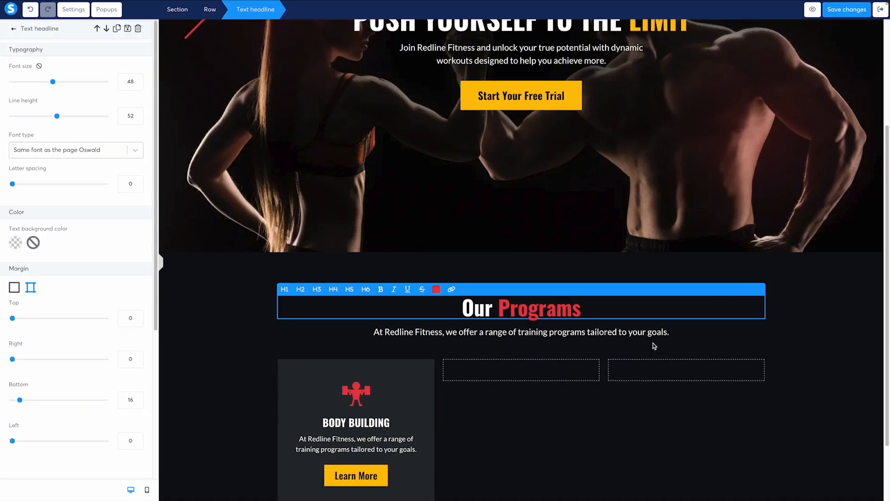
{"action": "left_click", "coordinate": [654, 345]}
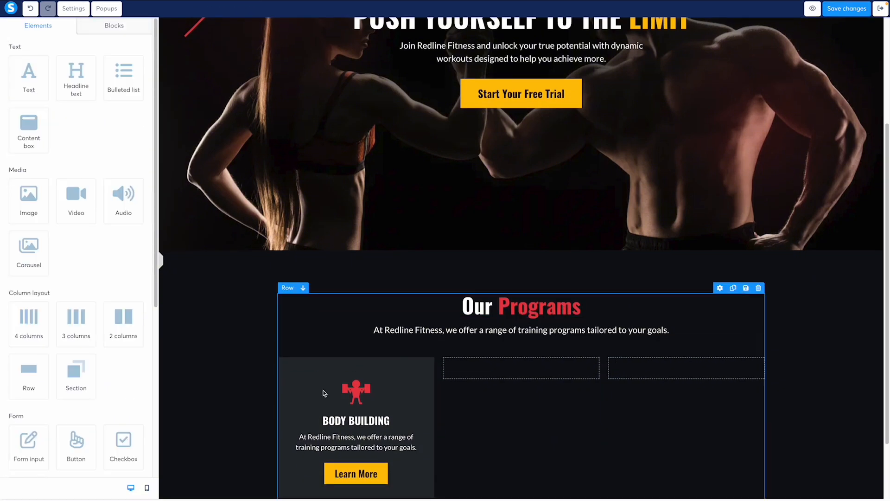
- Set the Our Programs headline's mobile font size to 38 and line height to 42, following Figma's Mobile/H2 text style
{"action": "left_click", "coordinate": [147, 488]}
{"action": "left_click", "coordinate": [527, 168]}
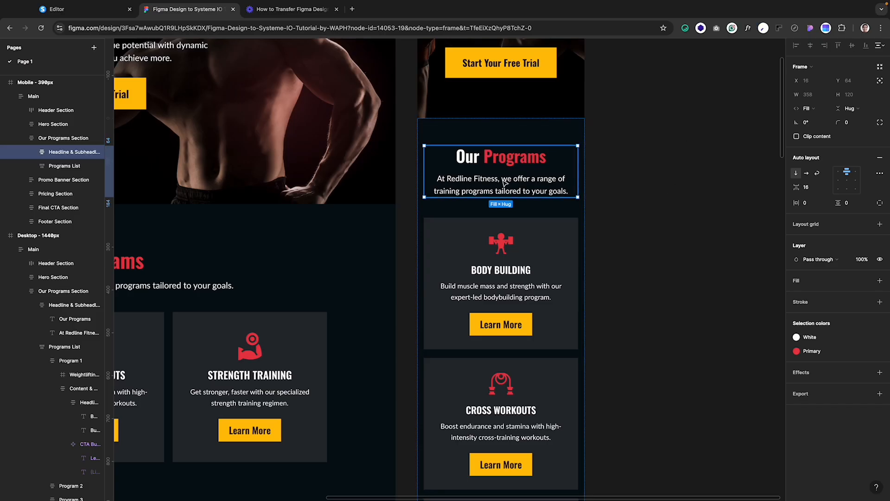
{"action": "double_click", "coordinate": [510, 160]}
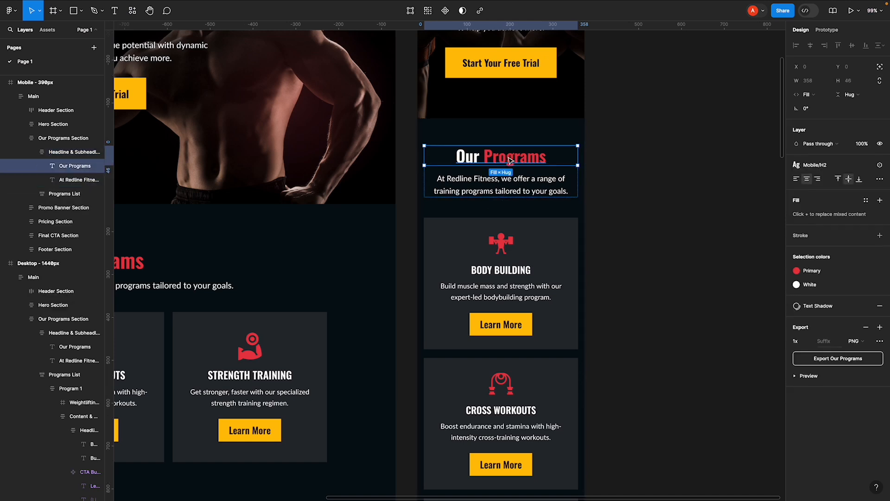
{"action": "left_click", "coordinate": [834, 165]}
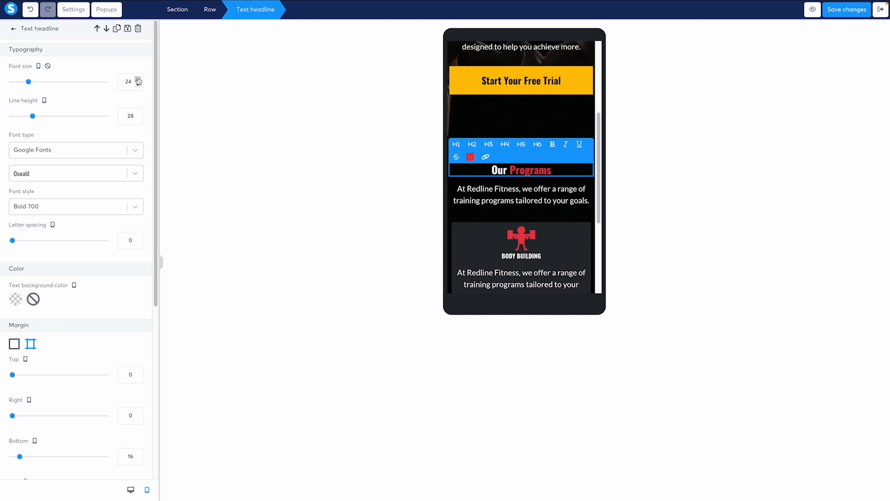
{"action": "left_click_drag", "start_coordinate": [138, 80], "coordinate": [137, 79]}
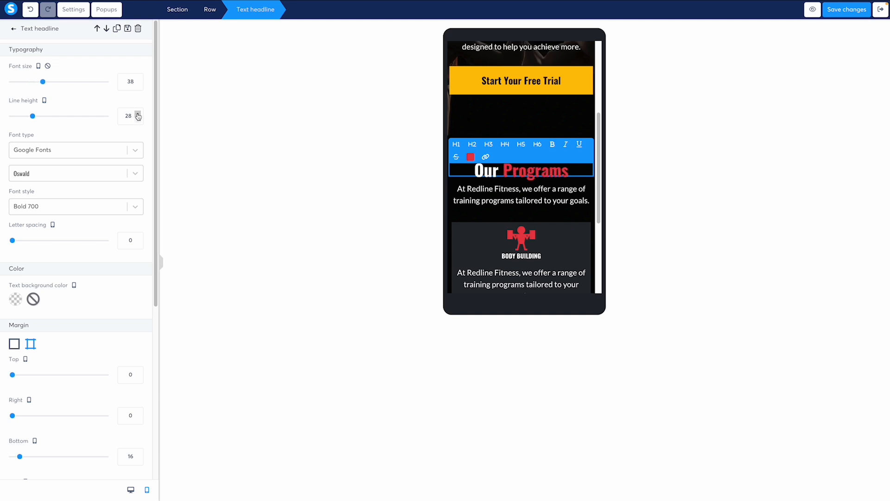
{"action": "left_click_drag", "start_coordinate": [134, 116], "coordinate": [116, 118]}
{"action": "type", "text": "0"}
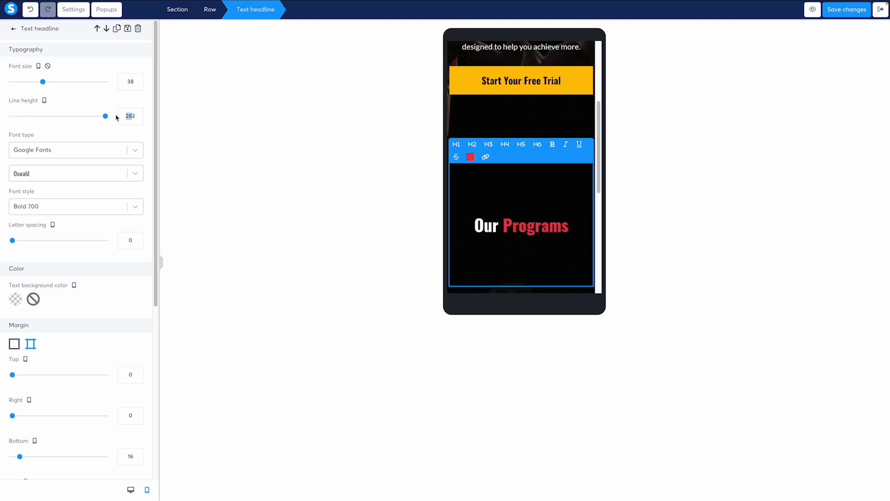
{"action": "type", "text": "42"}
- Duplicate the mobile headline text on a second line to compare line heights 43 and 42, and delete the duplicate
{"action": "left_click", "coordinate": [582, 180]}
{"action": "triple_click", "coordinate": [574, 173]}
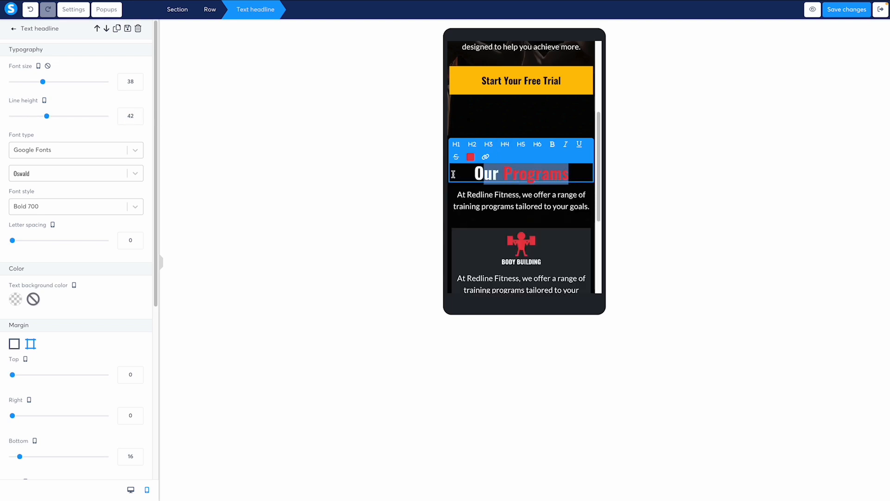
{"action": "key", "text": "ctrl+c"}
{"action": "left_click", "coordinate": [577, 171]}
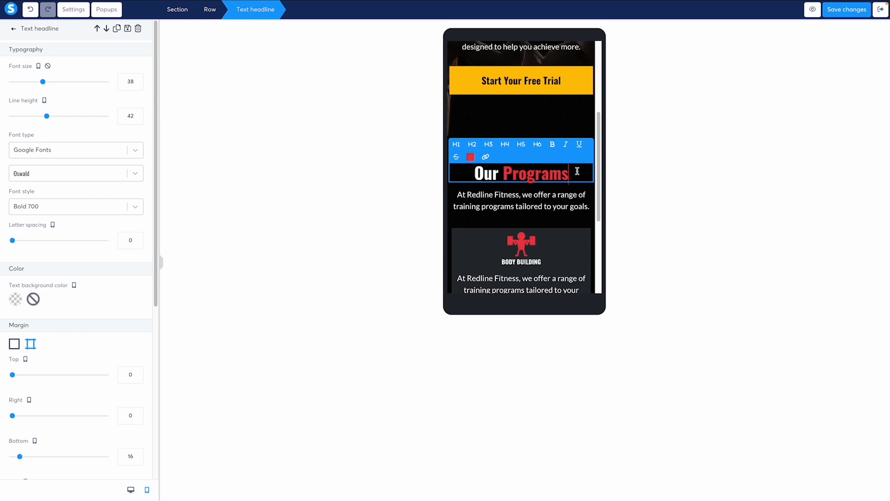
{"action": "key", "text": "ctrl+v"}
{"action": "left_click", "coordinate": [559, 225]}
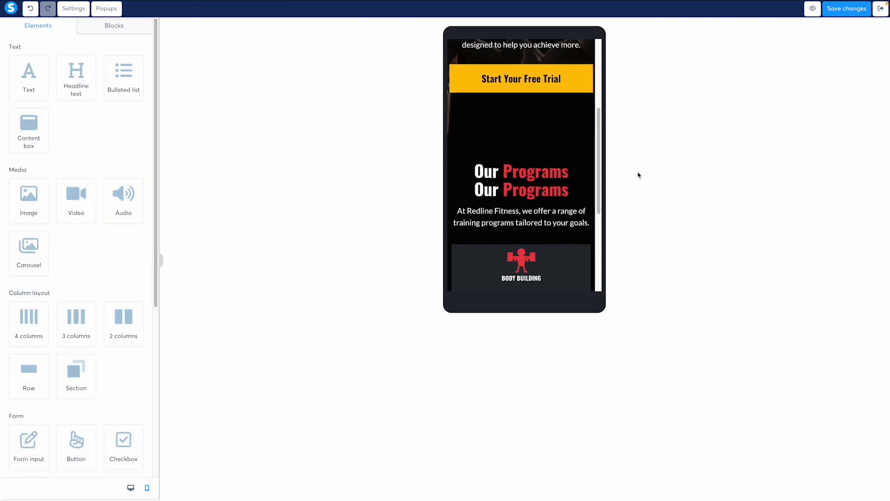
{"action": "left_click", "coordinate": [529, 183]}
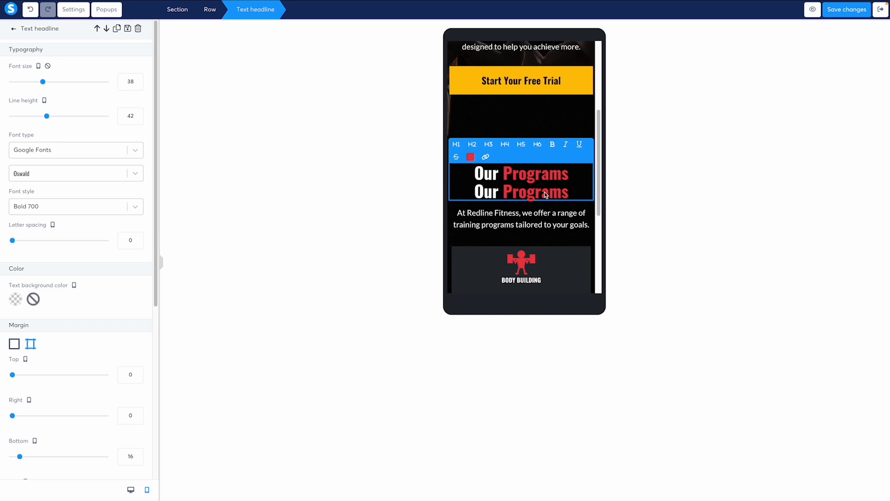
{"action": "left_click", "coordinate": [138, 114]}
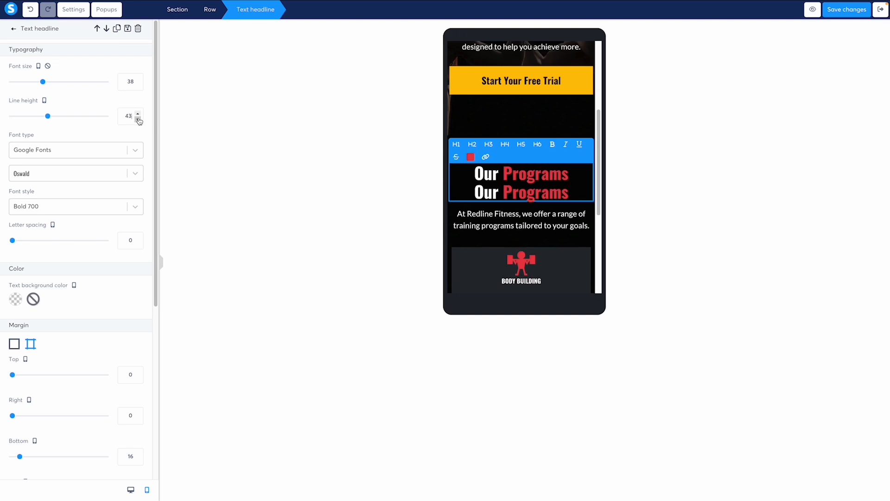
{"action": "left_click", "coordinate": [139, 118]}
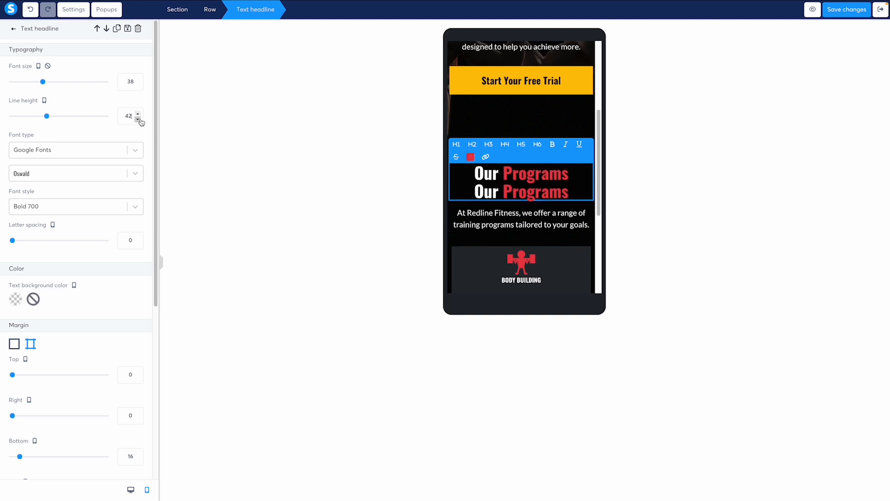
{"action": "double_click", "coordinate": [482, 190]}
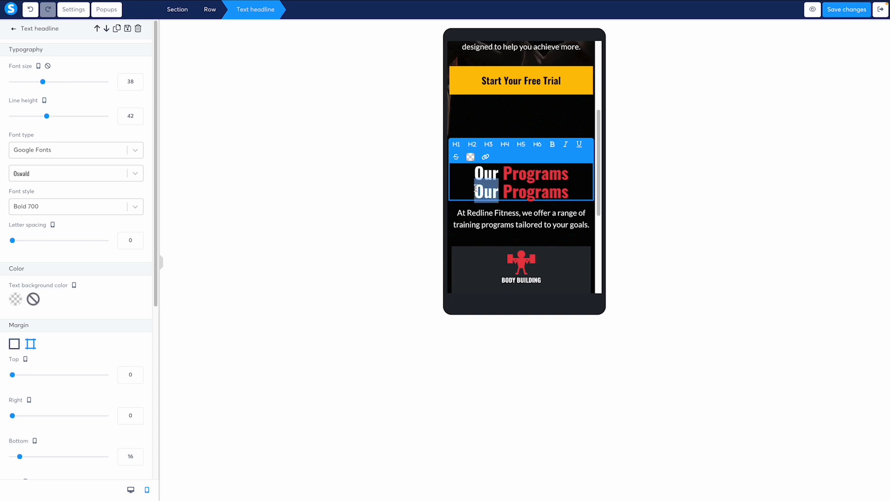
{"action": "left_click", "coordinate": [577, 191], "text": "shift"}
{"action": "key", "text": "BackSpace"}
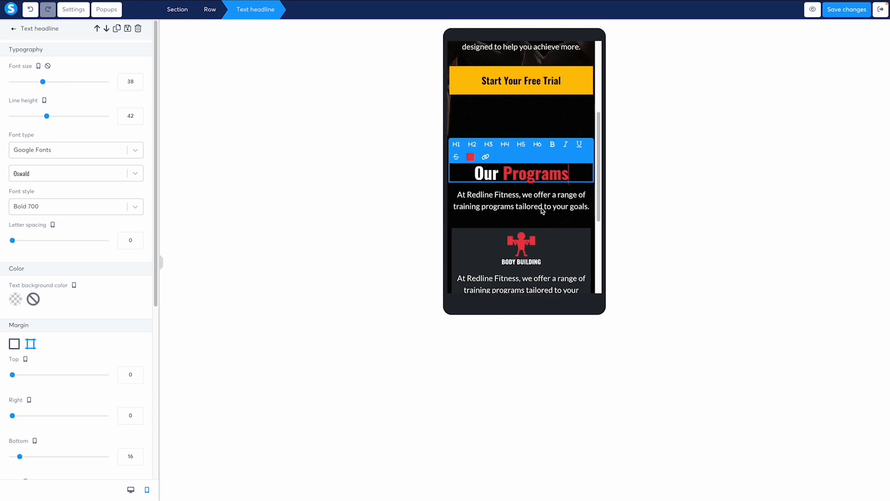
{"action": "key", "text": "Escape"}
- Check the mobile Our Programs headline's margin and padding settings against the Figma mobile design
{"action": "left_click", "coordinate": [537, 178]}
{"action": "scroll", "coordinate": [79, 232], "scroll_direction": "down", "scroll_amount": 4}
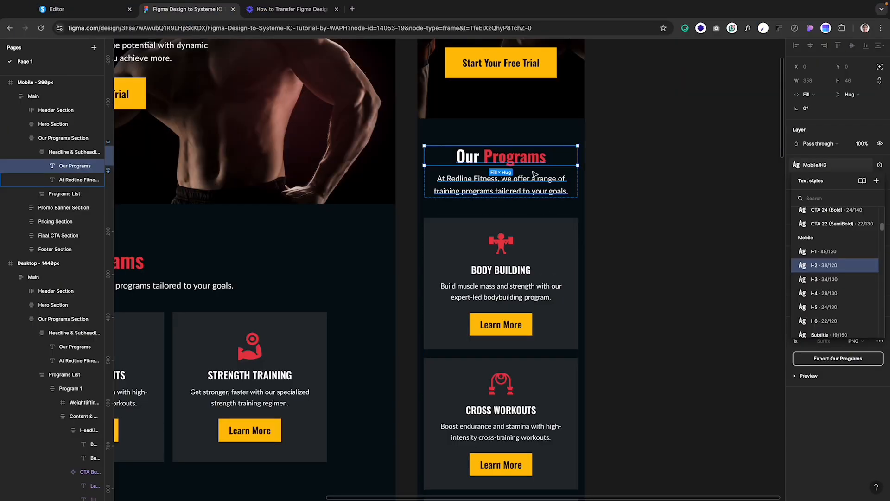
{"action": "key", "text": "Escape"}
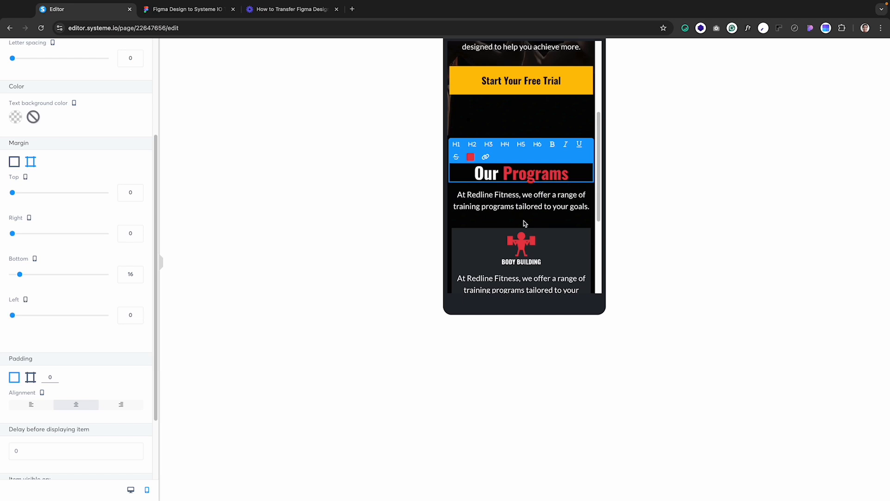
{"action": "left_click", "coordinate": [528, 206]}
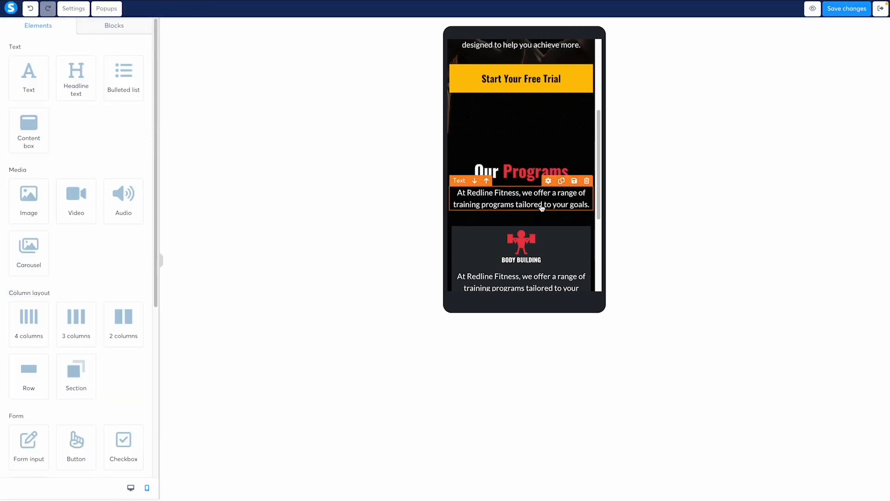
- Set the bottom margin of the mobile Our Programs subheadline text to 48, checking the gap against the Figma mobile design
{"action": "left_click", "coordinate": [541, 208]}
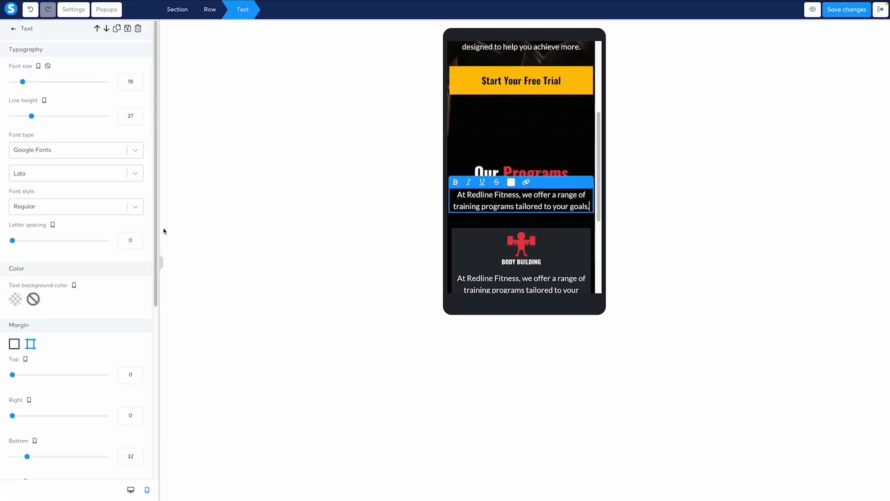
{"action": "scroll", "coordinate": [31, 274], "scroll_direction": "down", "scroll_amount": 1}
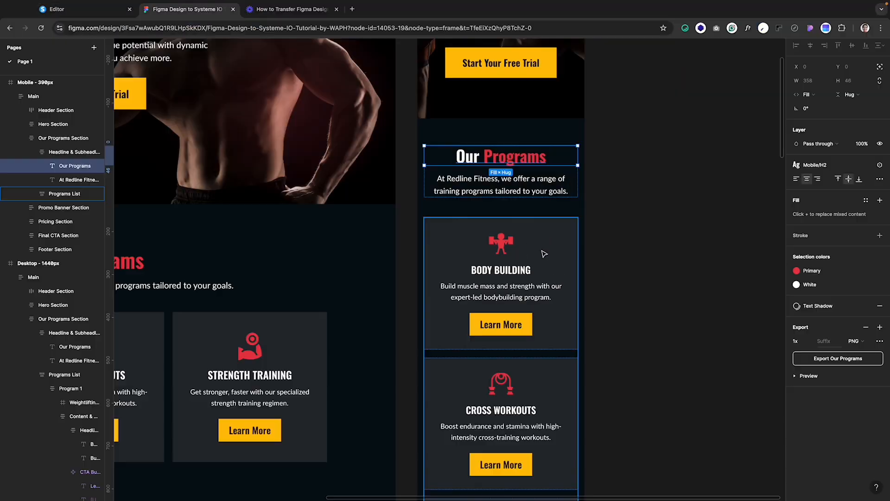
{"action": "left_click", "coordinate": [522, 227]}
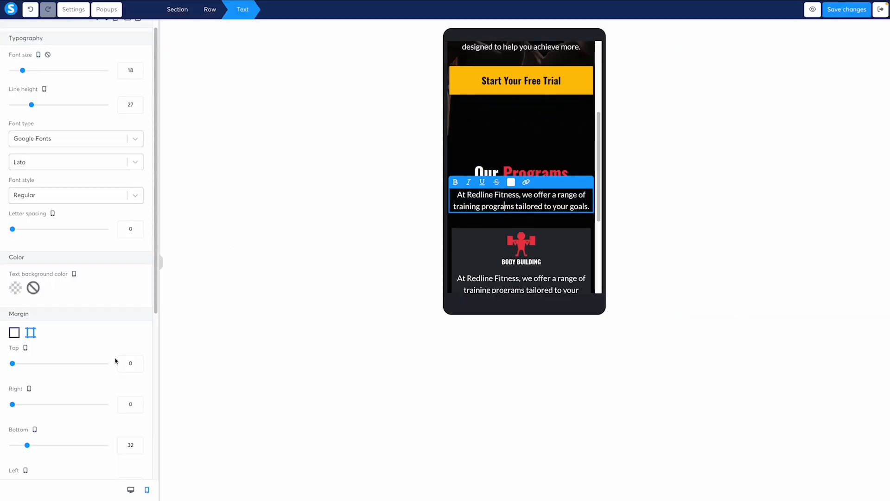
{"action": "scroll", "coordinate": [124, 371], "scroll_direction": "down", "scroll_amount": 2}
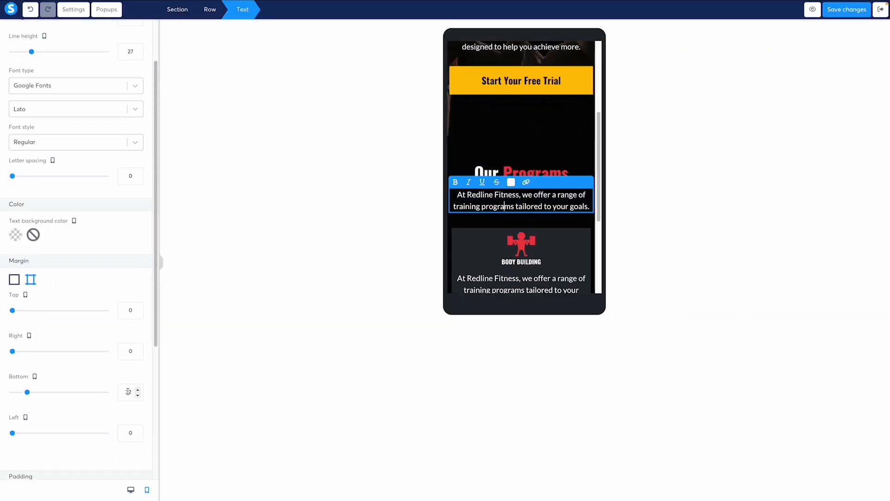
{"action": "type", "text": "42"}
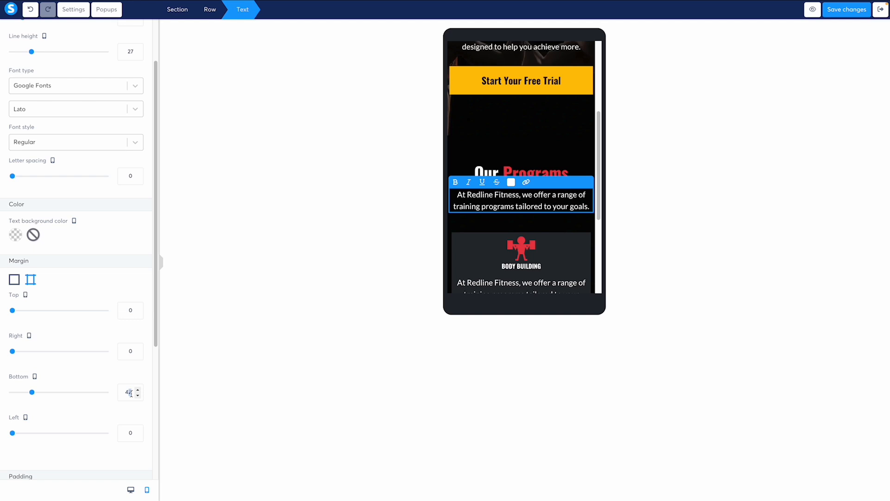
{"action": "key", "text": "BackSpace"}
{"action": "type", "text": "7"}
{"action": "key", "text": "BackSpace"}
{"action": "type", "text": "8"}
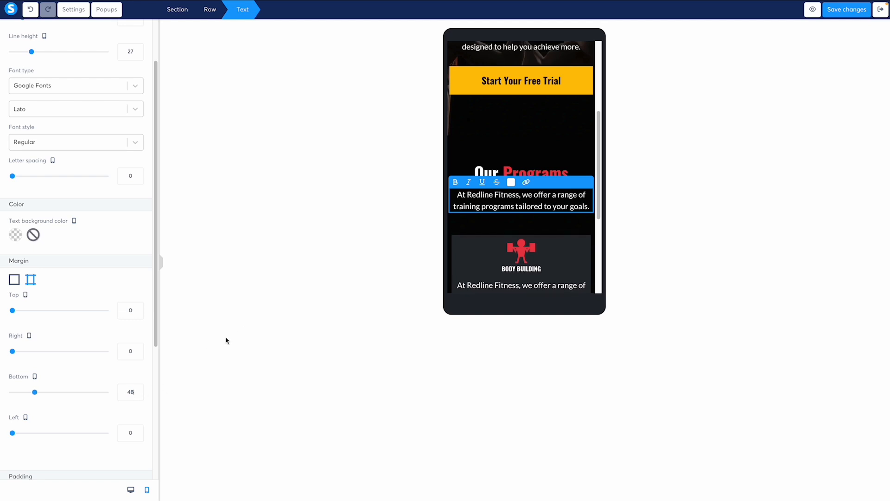
{"action": "scroll", "coordinate": [75, 326], "scroll_direction": "down", "scroll_amount": 4}
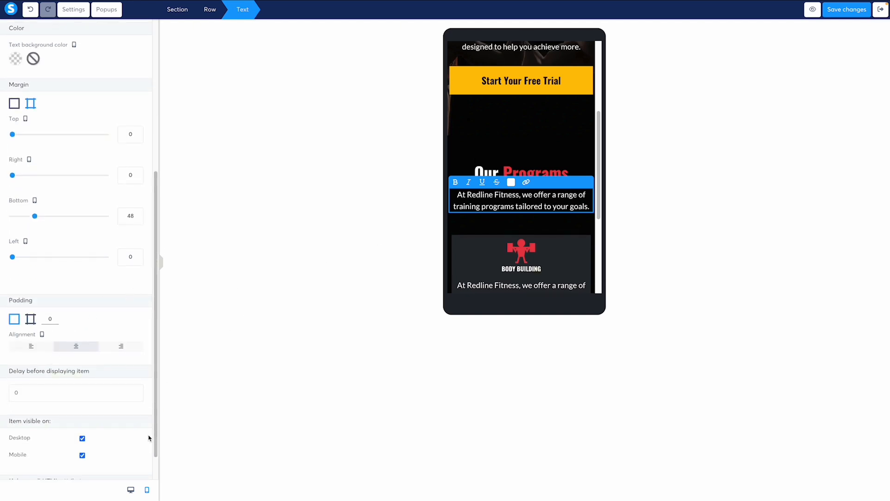
{"action": "left_click", "coordinate": [523, 222]}
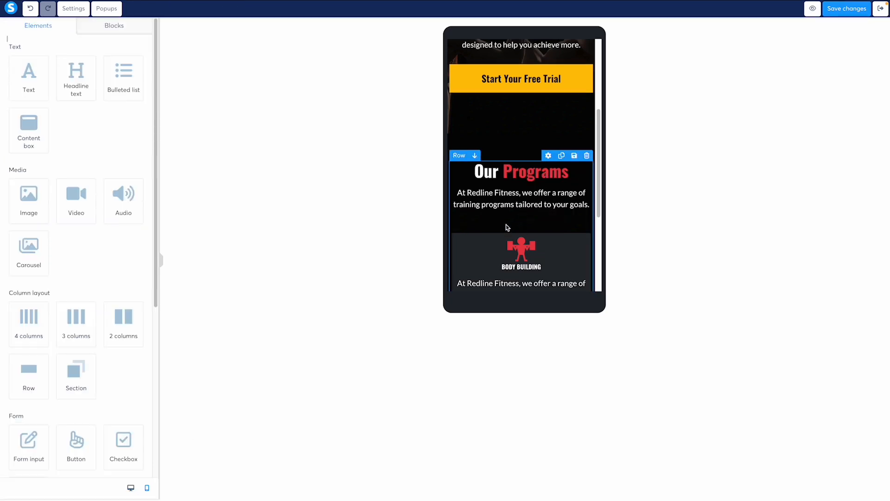
- Open the mobile Body Building card row's per-side padding settings and check the icon and content spacing inside Figma's mobile Program 1 card
{"action": "left_click", "coordinate": [499, 201]}
{"action": "scroll", "coordinate": [492, 231], "scroll_direction": "down", "scroll_amount": 1}
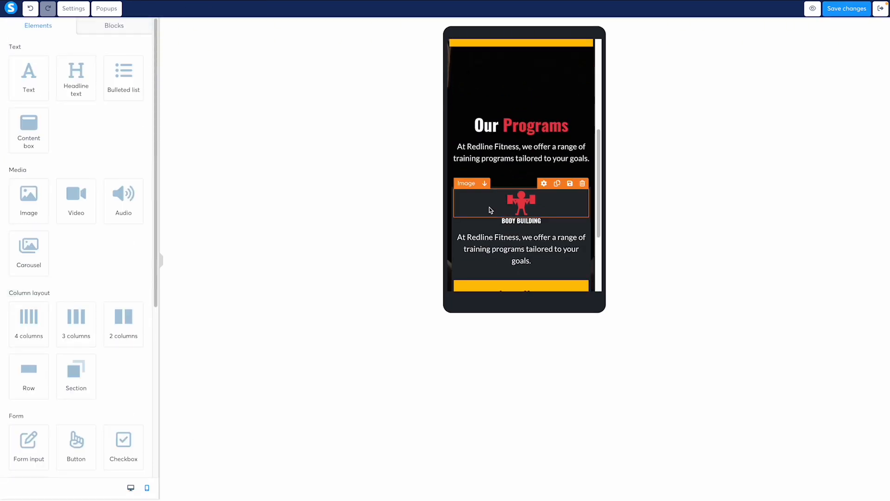
{"action": "scroll", "coordinate": [489, 209], "scroll_direction": "down", "scroll_amount": 2}
{"action": "scroll", "coordinate": [491, 203], "scroll_direction": "up", "scroll_amount": 3}
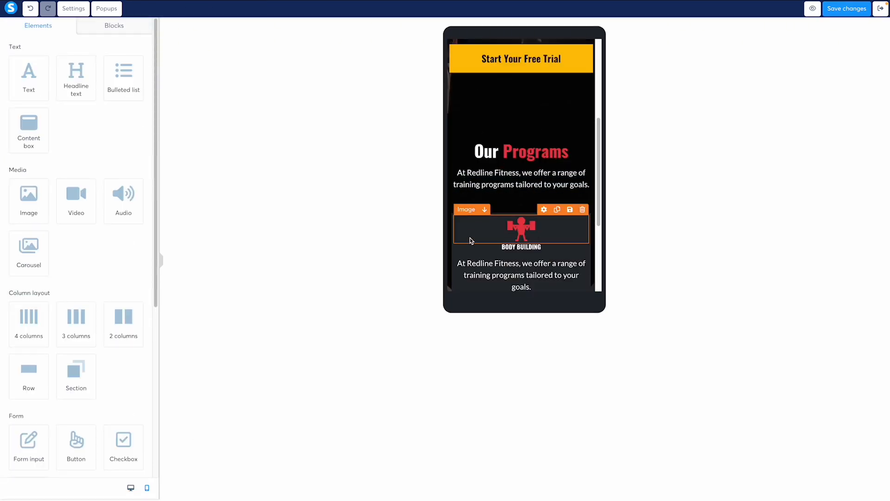
{"action": "left_click", "coordinate": [477, 259]}
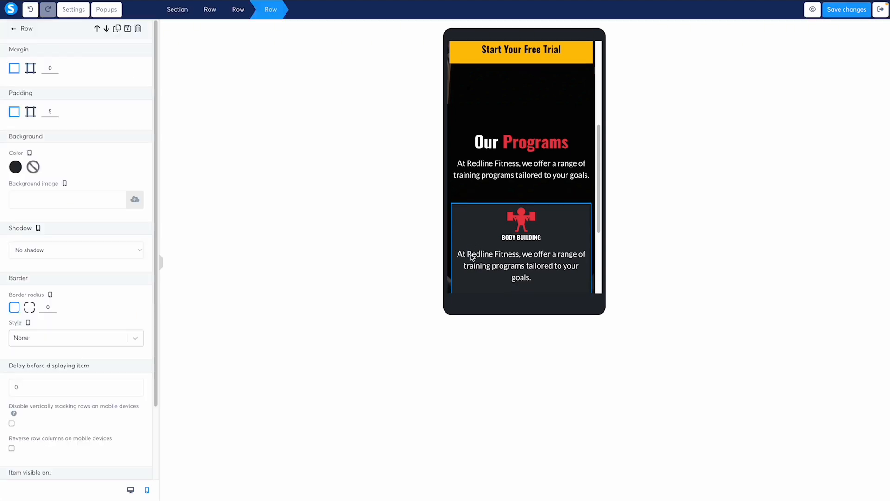
{"action": "scroll", "coordinate": [475, 258], "scroll_direction": "down", "scroll_amount": 1}
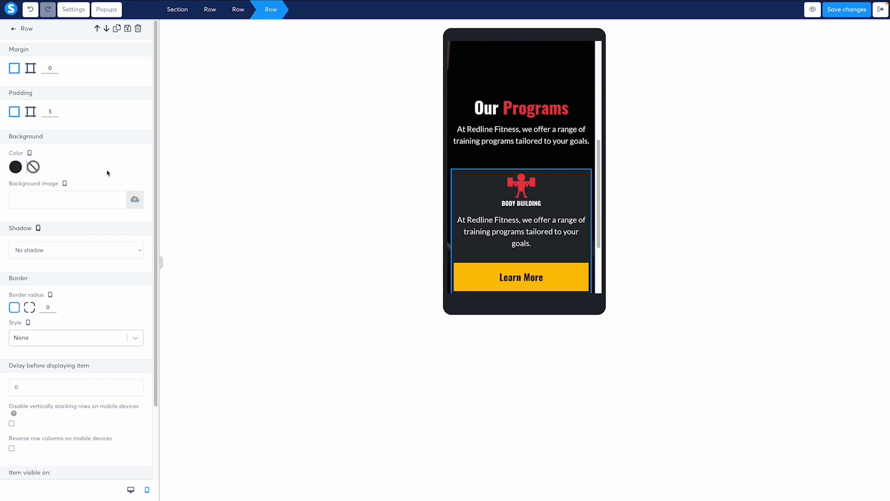
{"action": "left_click", "coordinate": [30, 112]}
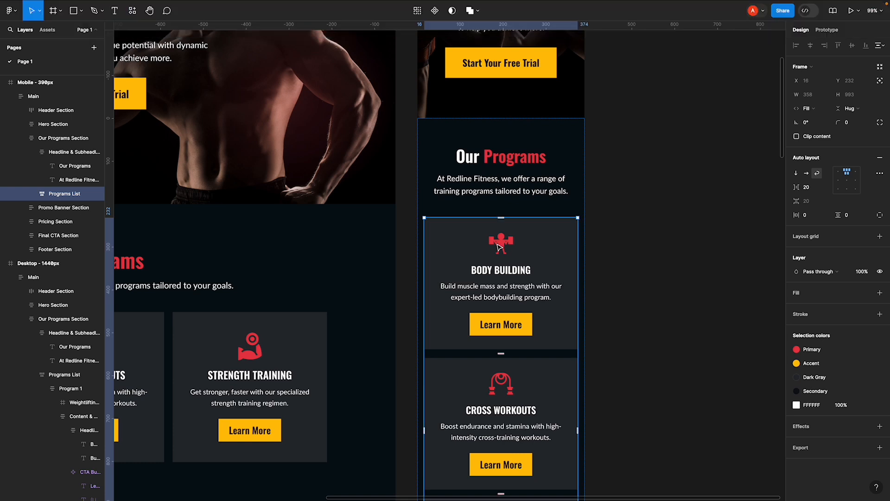
{"action": "left_click", "coordinate": [501, 246]}
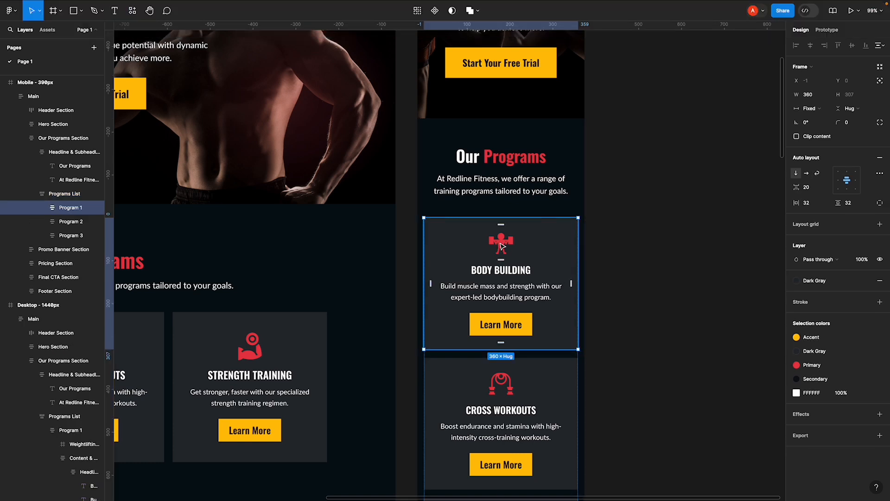
{"action": "double_click", "coordinate": [500, 245]}
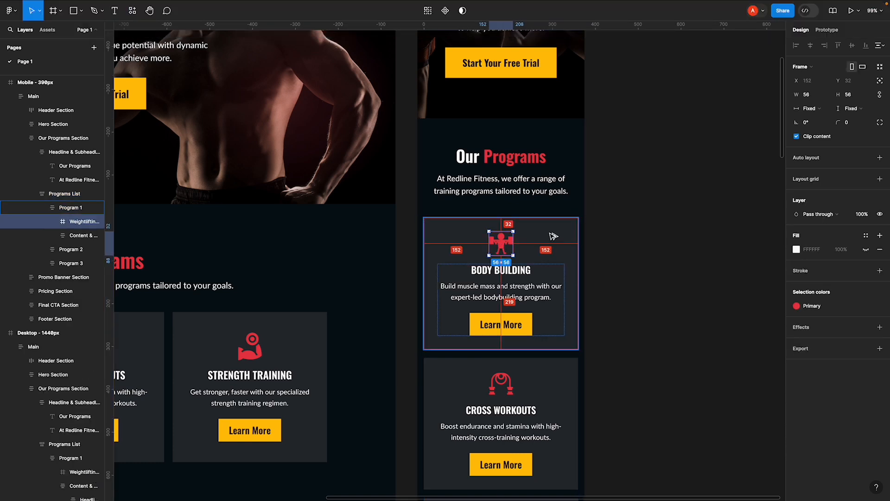
{"action": "left_click", "coordinate": [445, 285]}
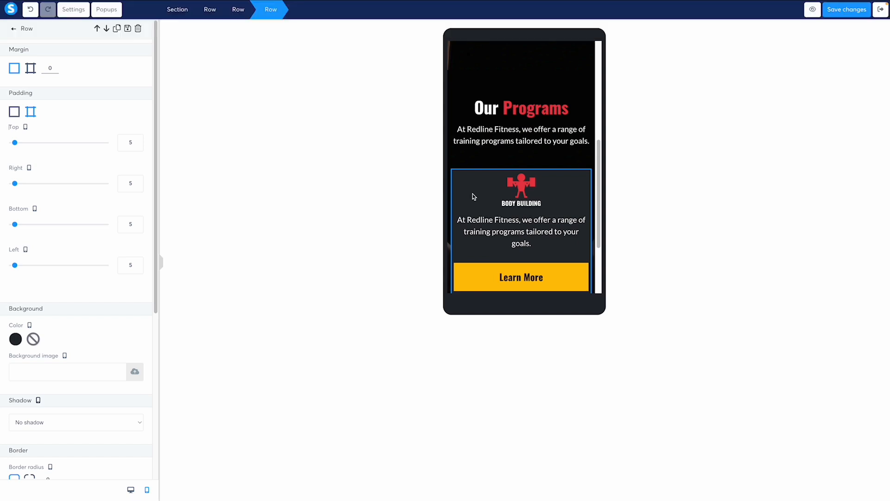
- Set the Body Building card row's mobile padding to 32 on all four sides
{"action": "double_click", "coordinate": [129, 142]}
{"action": "type", "text": "32"}
{"action": "double_click", "coordinate": [129, 142]}
{"action": "key", "text": "ctrl+c"}
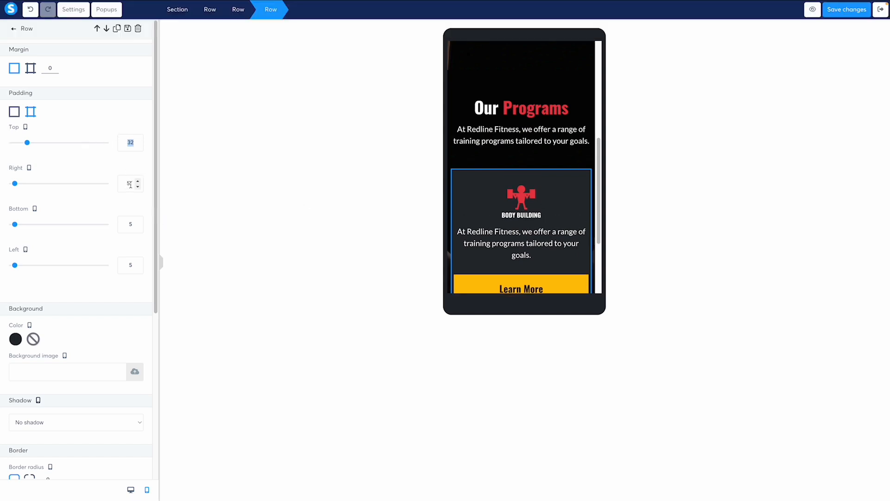
{"action": "double_click", "coordinate": [130, 183]}
{"action": "key", "text": "ctrl+v"}
{"action": "double_click", "coordinate": [130, 224]}
{"action": "key", "text": "ctrl+v"}
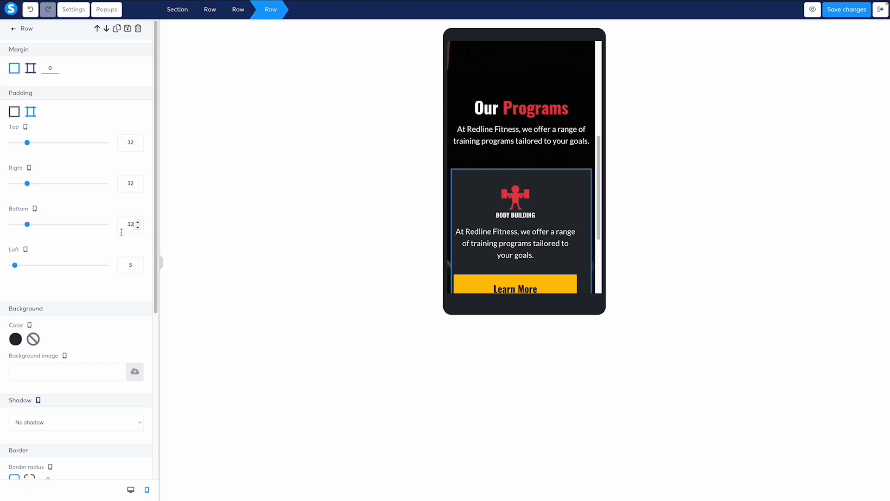
{"action": "double_click", "coordinate": [128, 265]}
{"action": "key", "text": "ctrl+v"}
{"action": "left_click", "coordinate": [513, 200]}
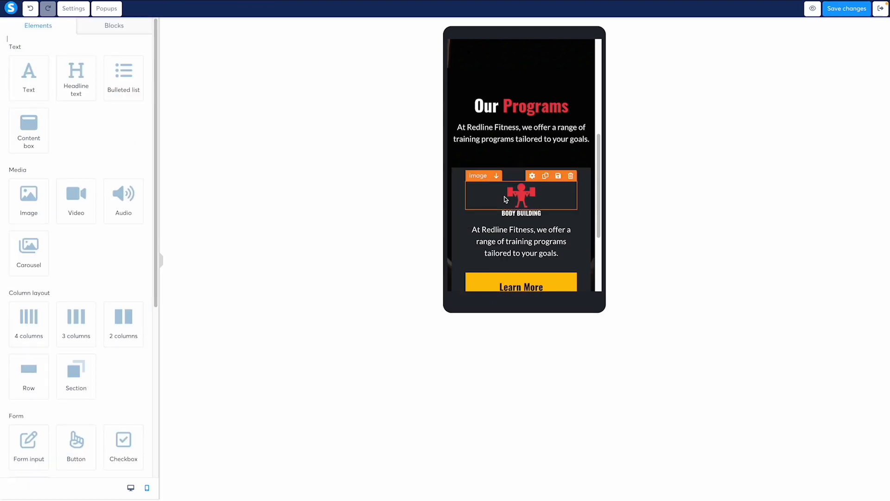
- Set the Body Building icon's mobile image size to 56, following the icon's dimensions in Figma
{"action": "left_click", "coordinate": [530, 193]}
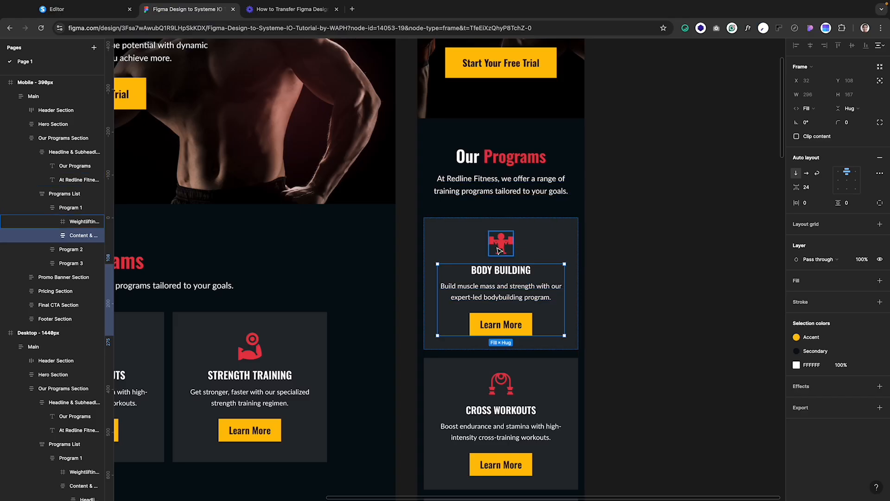
{"action": "left_click", "coordinate": [499, 251]}
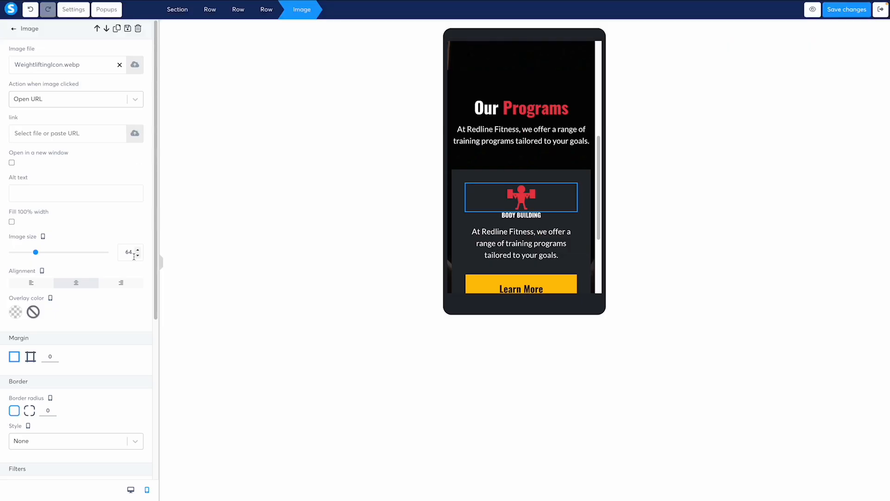
{"action": "left_click", "coordinate": [138, 254]}
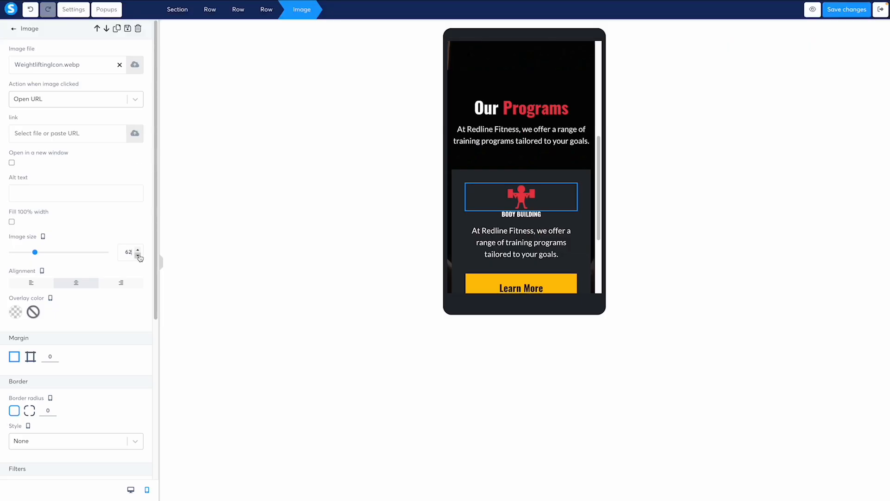
{"action": "left_click", "coordinate": [137, 254]}
{"action": "left_click", "coordinate": [138, 254]}
{"action": "left_click", "coordinate": [138, 255]}
{"action": "left_click", "coordinate": [138, 255]}
{"action": "left_click", "coordinate": [138, 254]}
{"action": "left_click", "coordinate": [138, 255]}
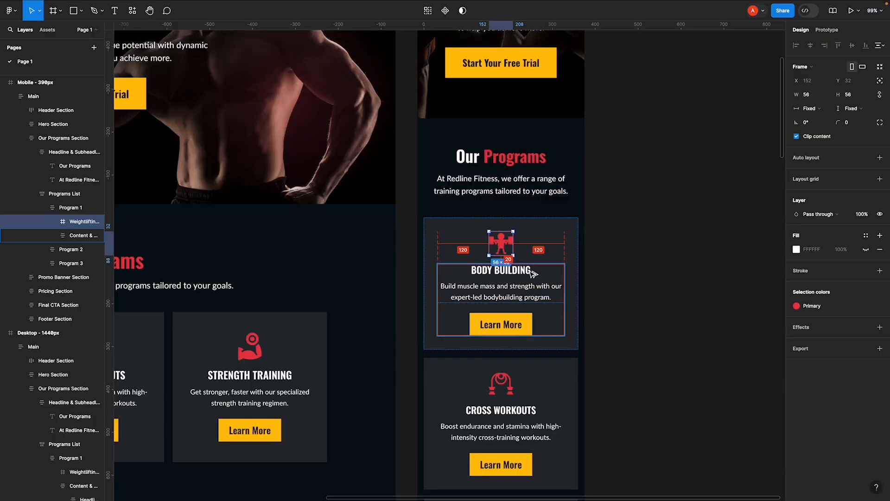
- Set the Body Building icon's mobile bottom margin to 20, using individual margin sides and Figma's gap below the icon
{"action": "left_click", "coordinate": [532, 273]}
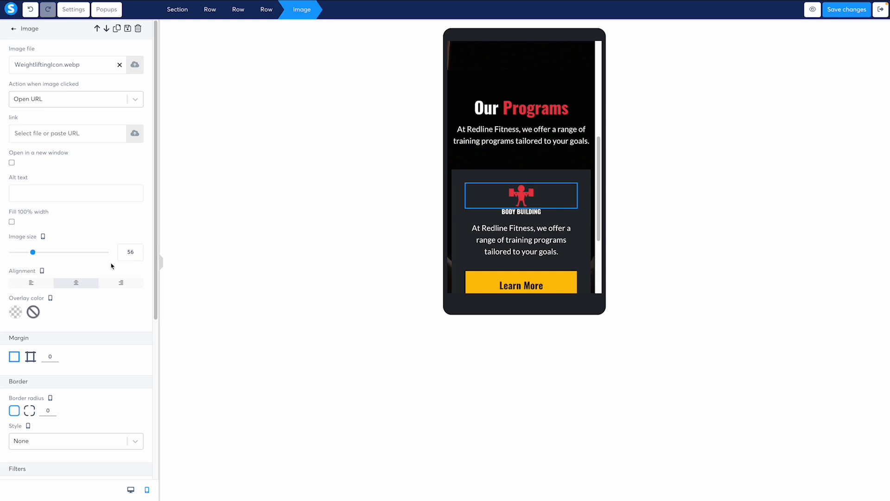
{"action": "scroll", "coordinate": [111, 265], "scroll_direction": "down", "scroll_amount": 1}
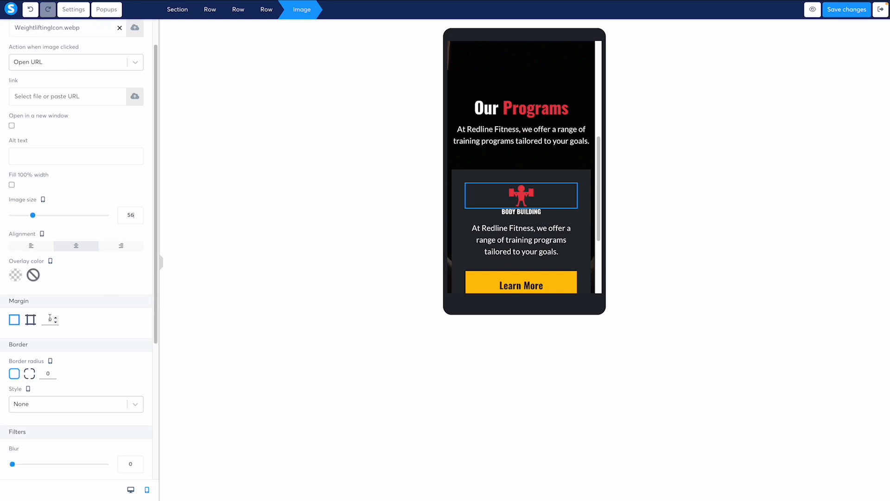
{"action": "left_click", "coordinate": [30, 319]}
{"action": "left_click", "coordinate": [124, 432]}
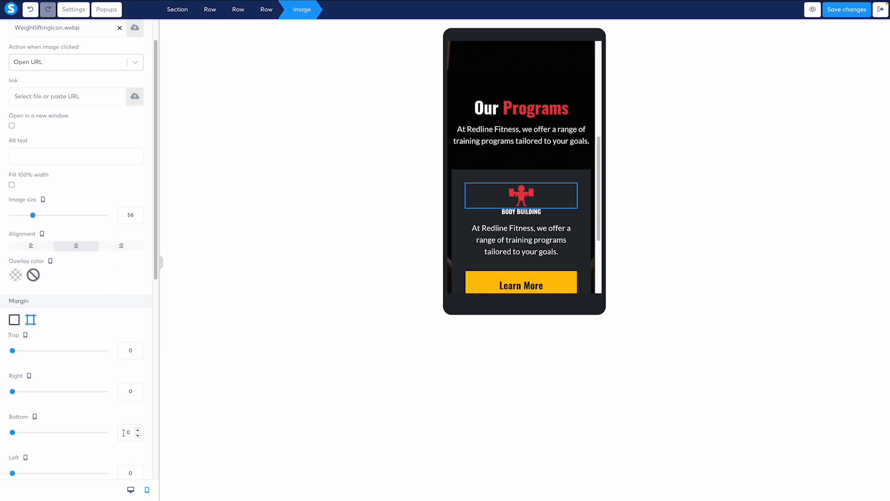
{"action": "type", "text": "2"}
- Set the Body Building headline's font style to Semi-bold 600 and mobile font size to 22, following Figma's Mobile/H6 text style
{"action": "left_click", "coordinate": [527, 222]}
{"action": "left_click", "coordinate": [527, 222]}
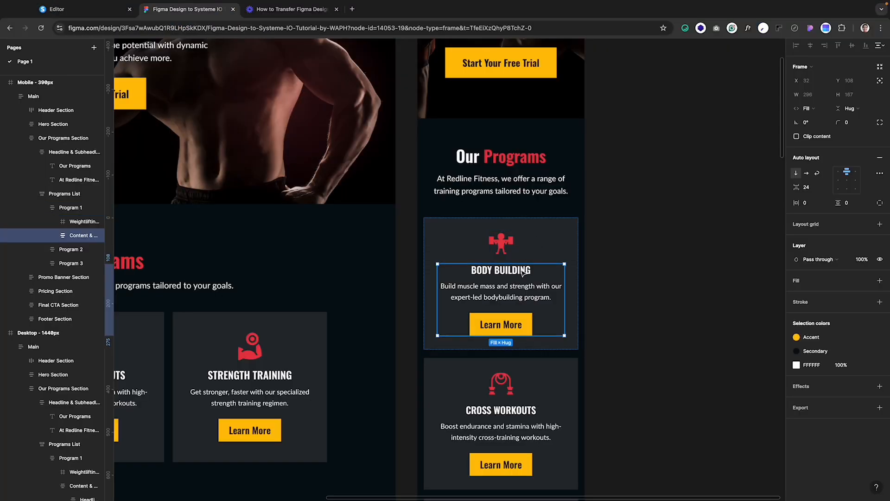
{"action": "left_click", "coordinate": [830, 164]}
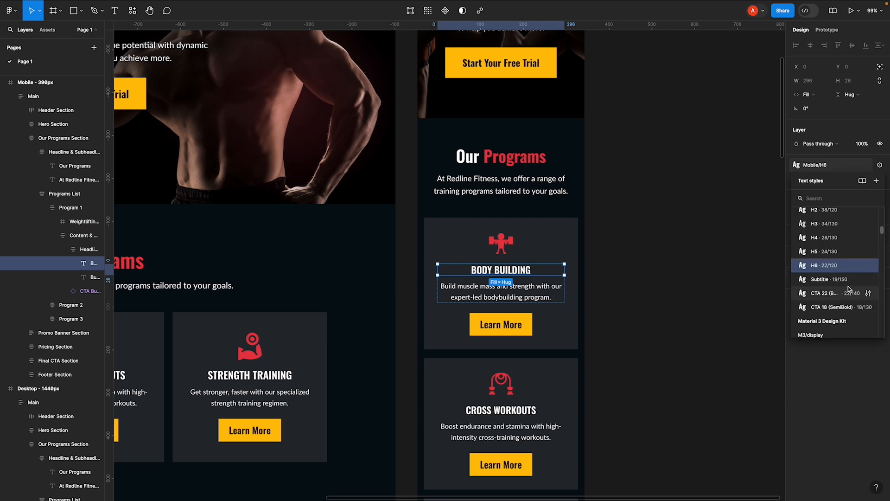
{"action": "left_click", "coordinate": [868, 265]}
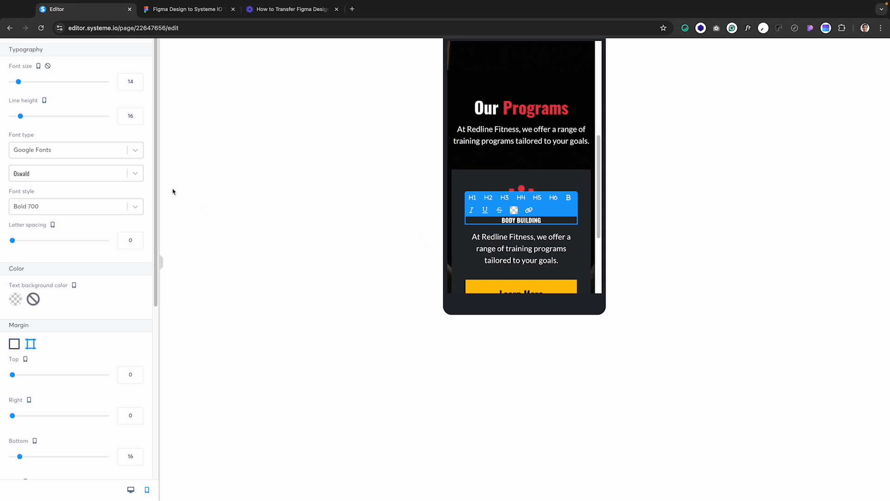
{"action": "left_click", "coordinate": [33, 202]}
{"action": "left_click", "coordinate": [40, 286]}
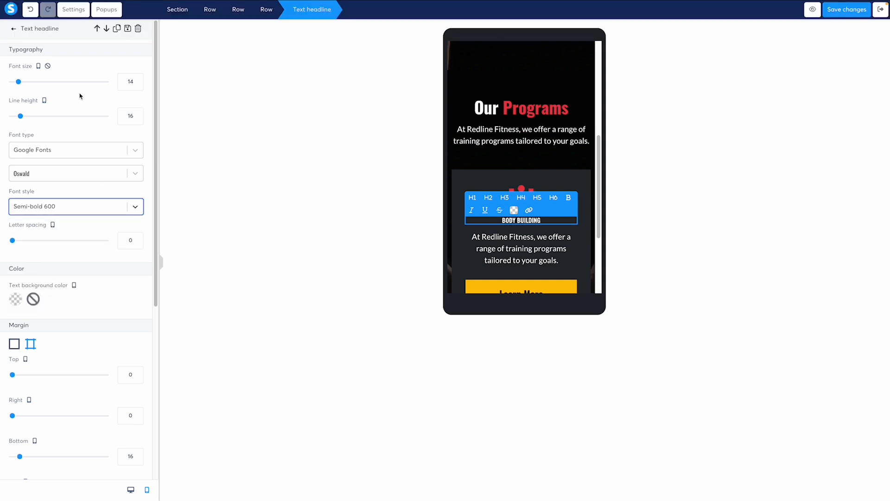
{"action": "double_click", "coordinate": [128, 81]}
{"action": "type", "text": "22"}
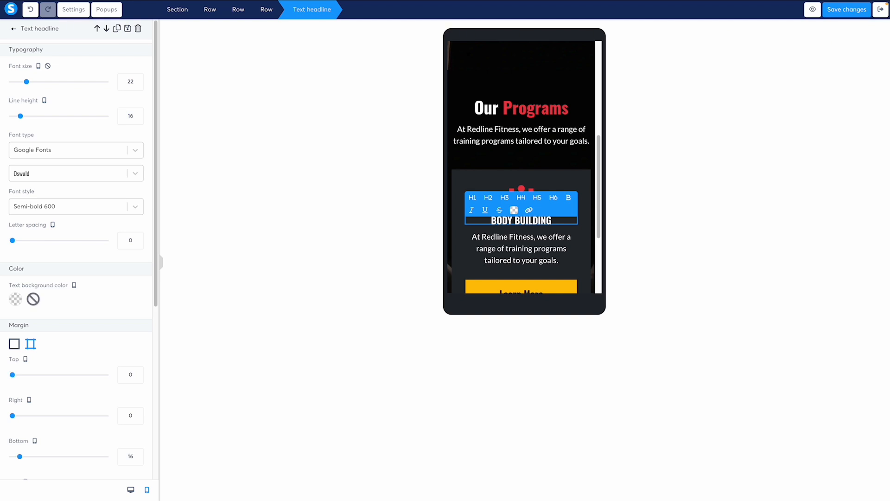
- Set the Body Building headline's mobile line height to 25 and place the cursor at the end of its text
{"action": "left_click", "coordinate": [137, 114]}
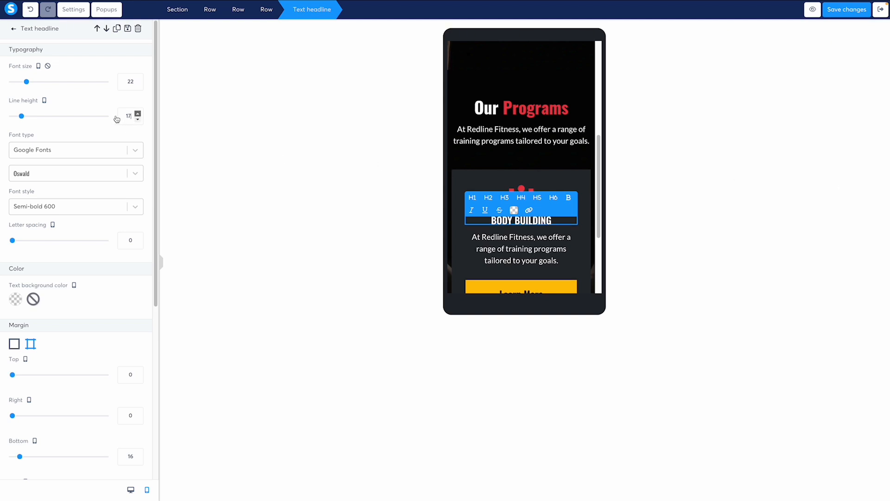
{"action": "type", "text": "5"}
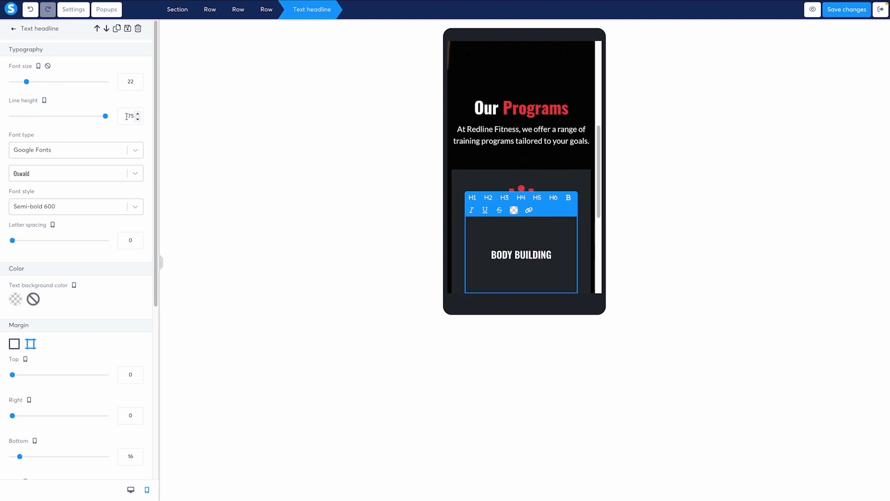
{"action": "left_click_drag", "start_coordinate": [130, 116], "coordinate": [124, 116]}
{"action": "type", "text": "2"}
{"action": "left_click", "coordinate": [543, 252]}
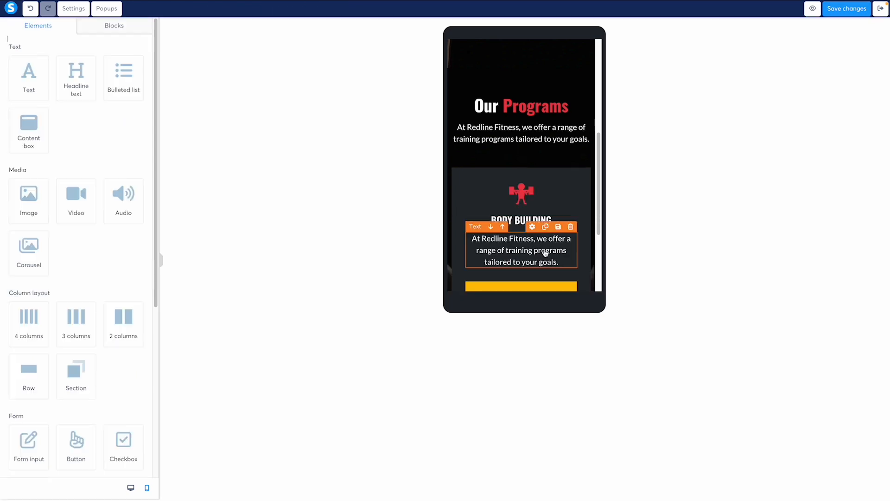
{"action": "left_click", "coordinate": [521, 221]}
{"action": "left_click", "coordinate": [563, 224]}
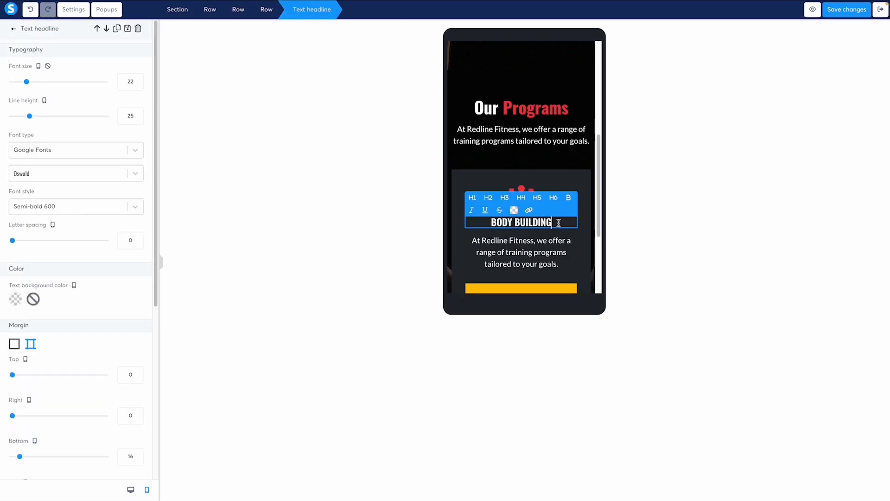
- Try a second "BODY BUILDING" line under the headline to check its line height, and remove it again
{"action": "key", "text": "Return"}
{"action": "type", "text": "BODY BUILDING"}
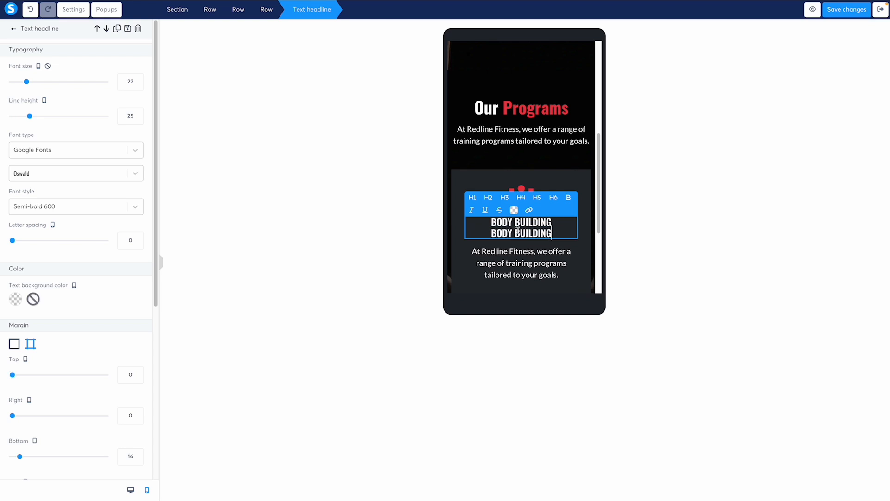
{"action": "left_click_drag", "start_coordinate": [487, 232], "coordinate": [573, 232]}
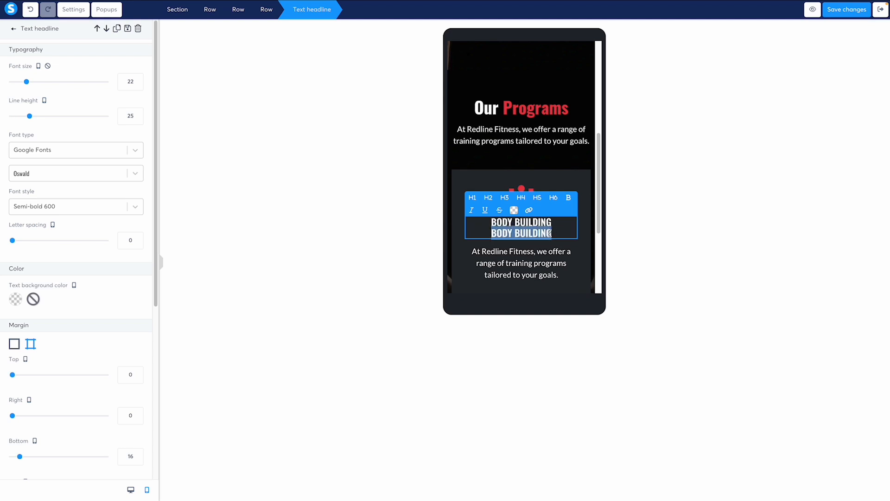
{"action": "key", "text": "BackSpace"}
{"action": "key", "text": "BackSpace"}
{"action": "left_click", "coordinate": [588, 252]}
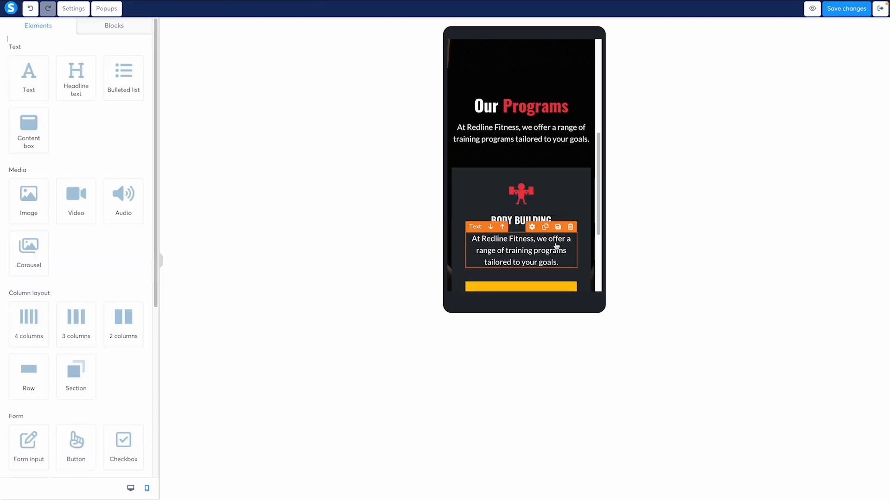
- Set the mobile font size to 16 and line height to 24 for the description text under Body Building
{"action": "left_click", "coordinate": [535, 251]}
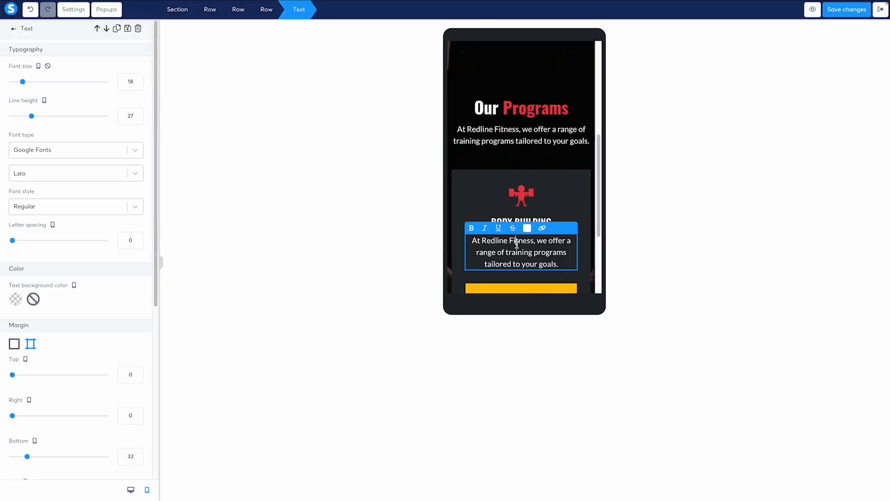
{"action": "left_click", "coordinate": [137, 85]}
{"action": "left_click", "coordinate": [137, 84]}
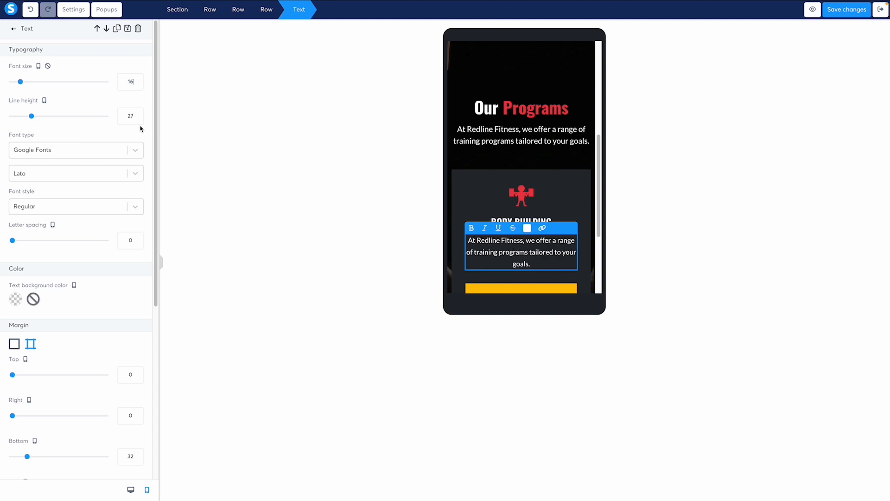
{"action": "left_click", "coordinate": [138, 120]}
{"action": "left_click", "coordinate": [137, 119]}
{"action": "left_click", "coordinate": [138, 119]}
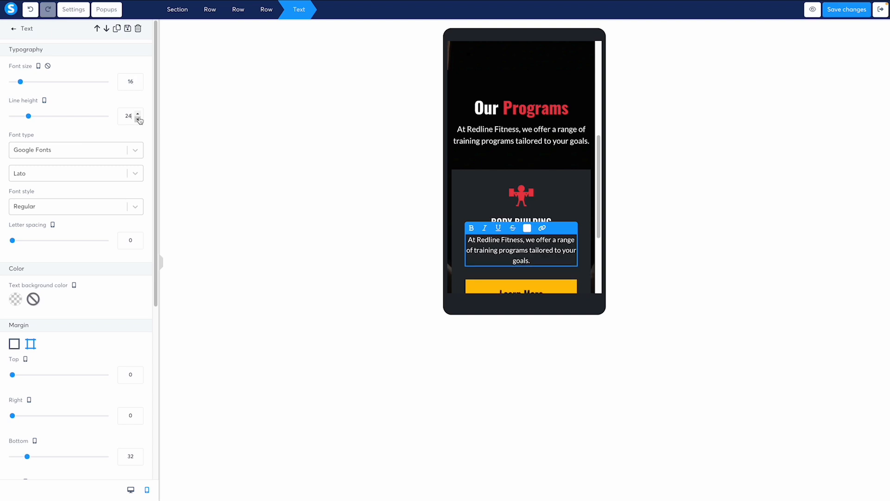
{"action": "left_click", "coordinate": [601, 168]}
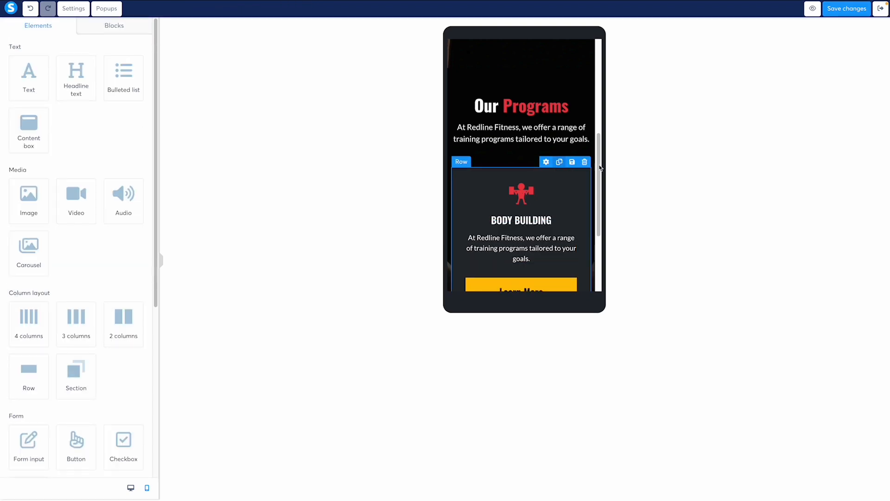
- In Figma, examine the text style of the Learn More button labels in the mobile and desktop designs
{"action": "scroll", "coordinate": [556, 233], "scroll_direction": "down", "scroll_amount": 1}
{"action": "scroll", "coordinate": [527, 222], "scroll_direction": "down", "scroll_amount": 2}
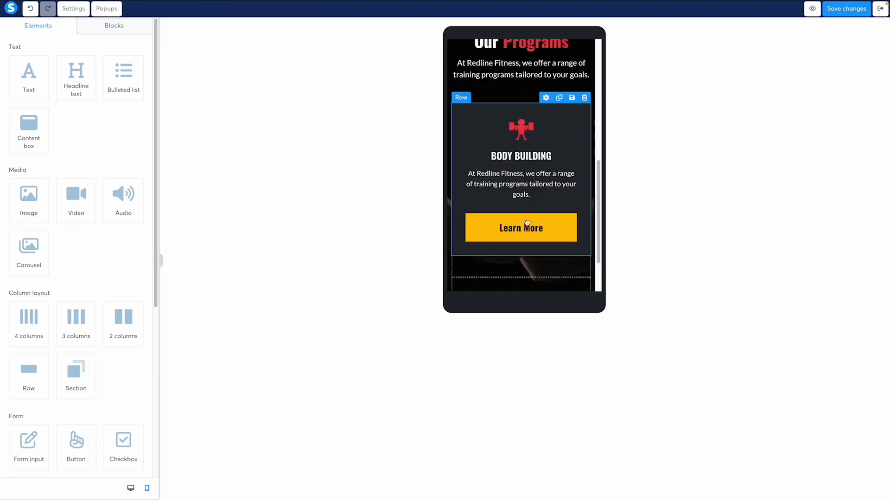
{"action": "left_click", "coordinate": [527, 223]}
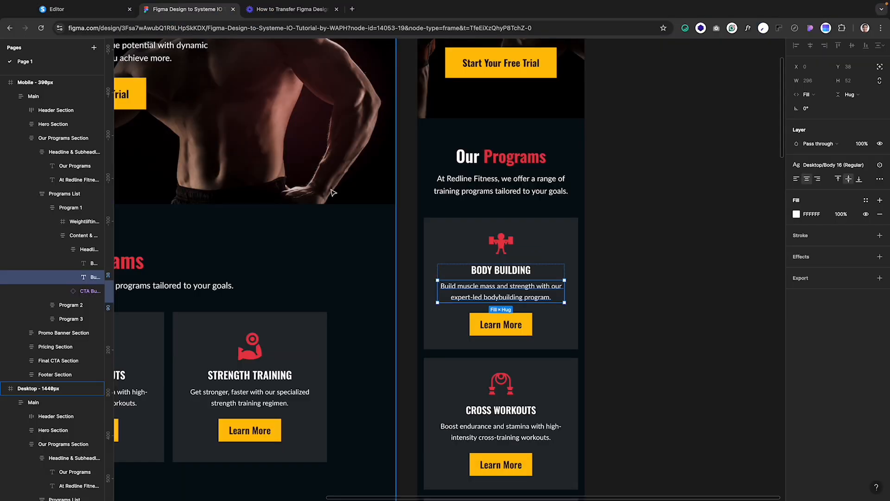
{"action": "double_click", "coordinate": [512, 326]}
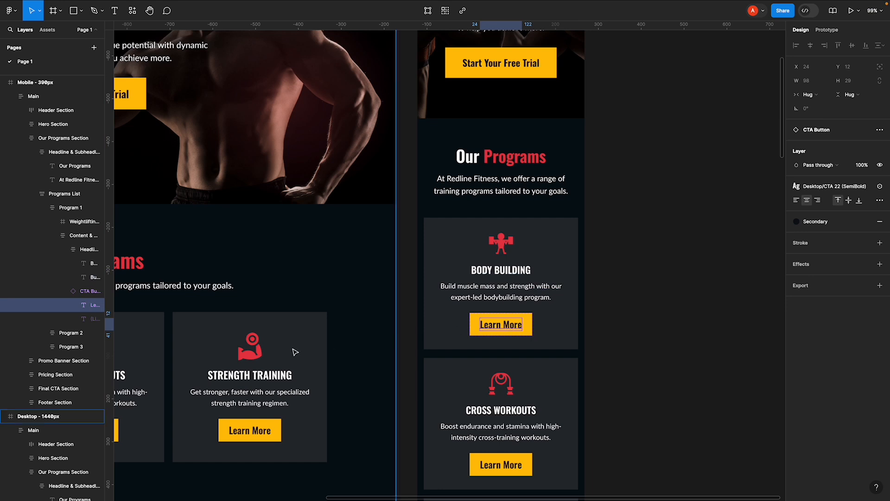
{"action": "double_click", "coordinate": [241, 432]}
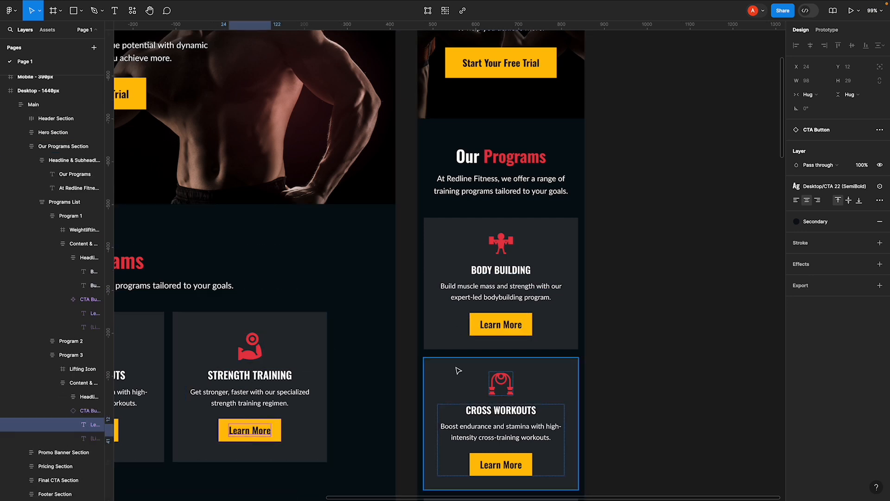
{"action": "left_click", "coordinate": [512, 324], "text": "super"}
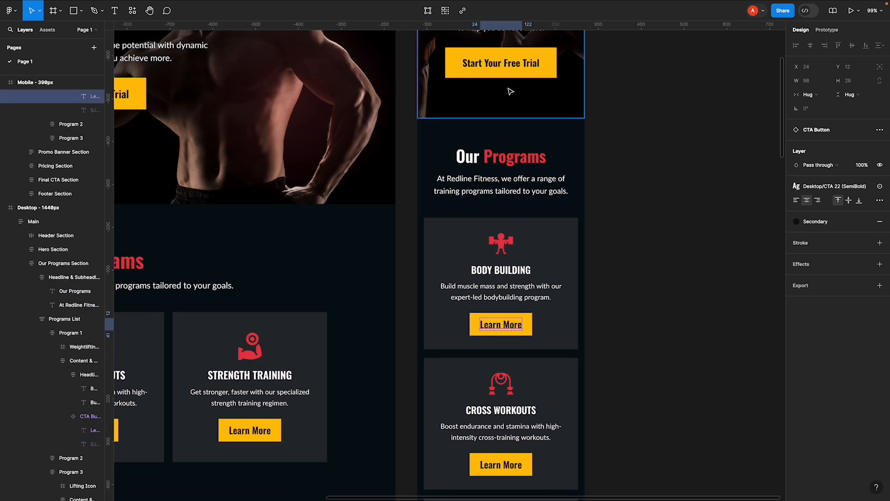
- Compare the mobile Start Your Free Trial label's text style with Learn More's, inspecting the CTA 22 (Bold) style's properties
{"action": "left_click", "coordinate": [515, 63], "text": "super"}
{"action": "left_click", "coordinate": [508, 326], "text": "super"}
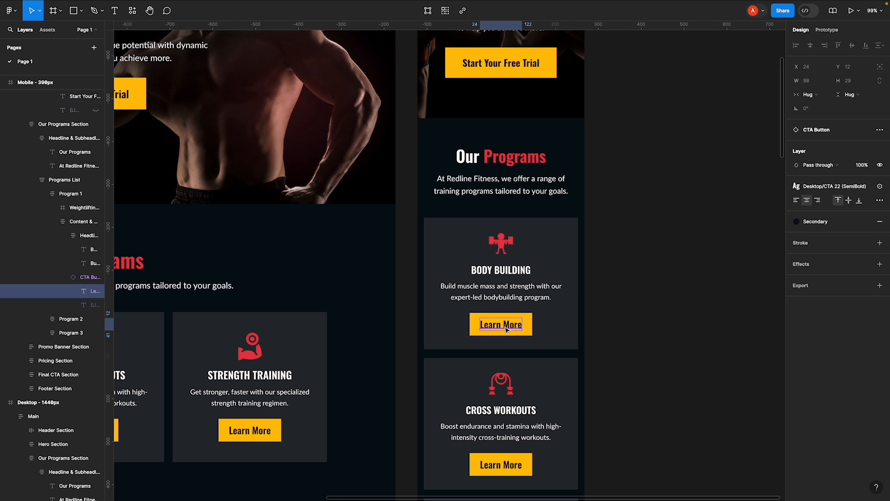
{"action": "left_click", "coordinate": [532, 64], "text": "super"}
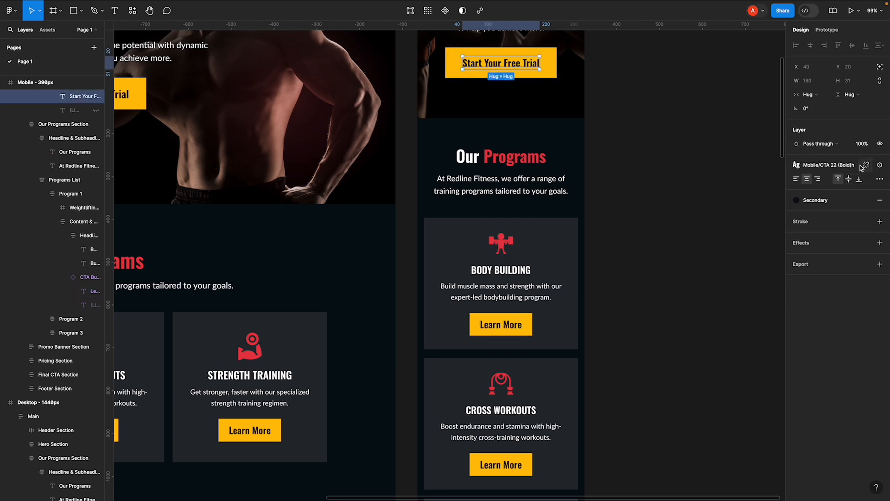
{"action": "left_click", "coordinate": [864, 166]}
{"action": "left_click", "coordinate": [867, 266]}
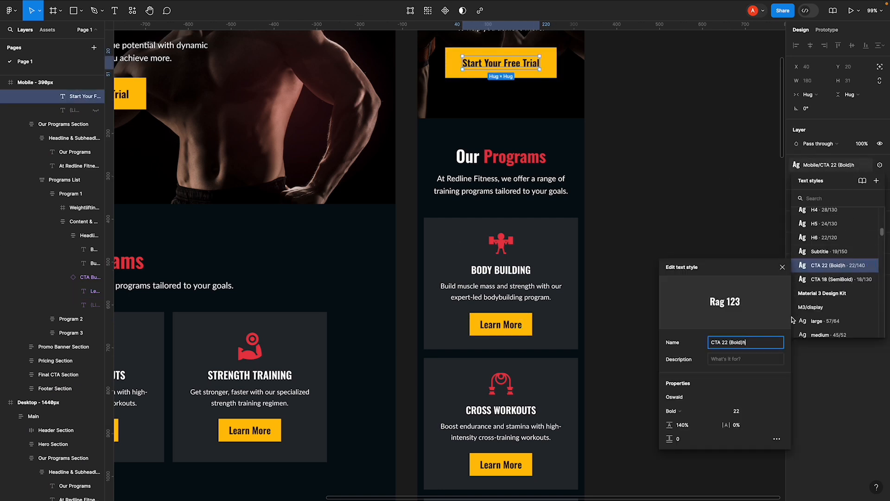
{"action": "key", "text": "Escape"}
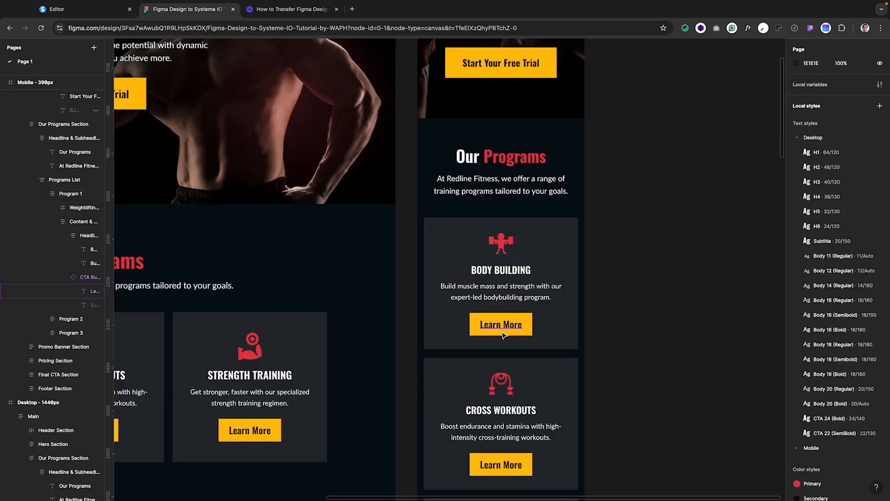
{"action": "left_click", "coordinate": [478, 326], "text": "super"}
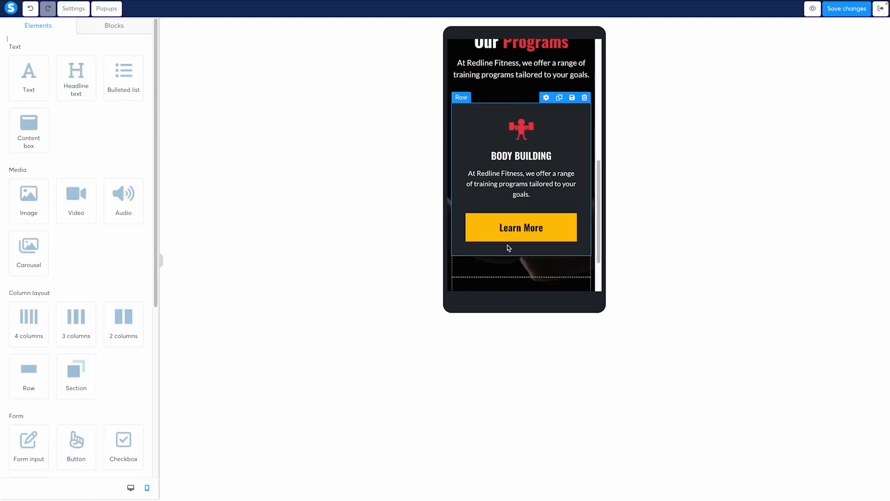
- Back in the Systeme.io editor, set the Learn More button's mobile padding to 12 top, 12 bottom and 24 left/right
{"action": "left_click", "coordinate": [507, 239]}
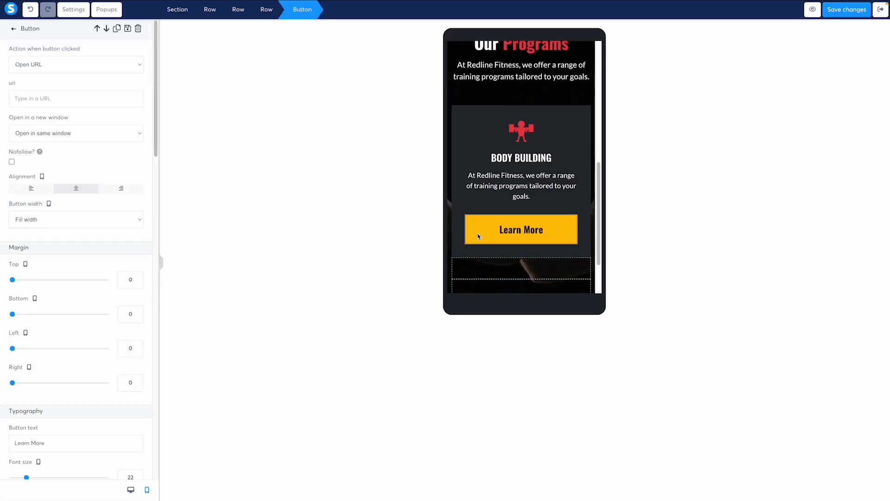
{"action": "scroll", "coordinate": [139, 283], "scroll_direction": "down", "scroll_amount": 5}
{"action": "scroll", "coordinate": [126, 287], "scroll_direction": "down", "scroll_amount": 6}
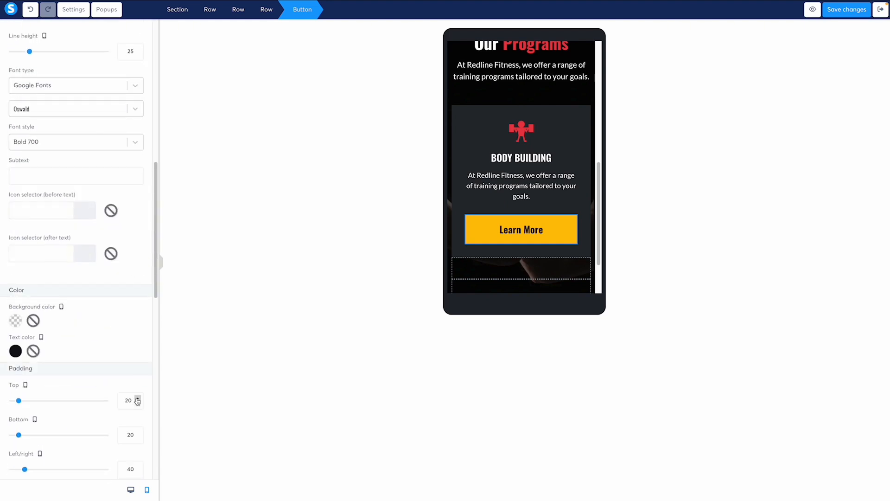
{"action": "scroll", "coordinate": [137, 400], "scroll_direction": "down", "scroll_amount": 2}
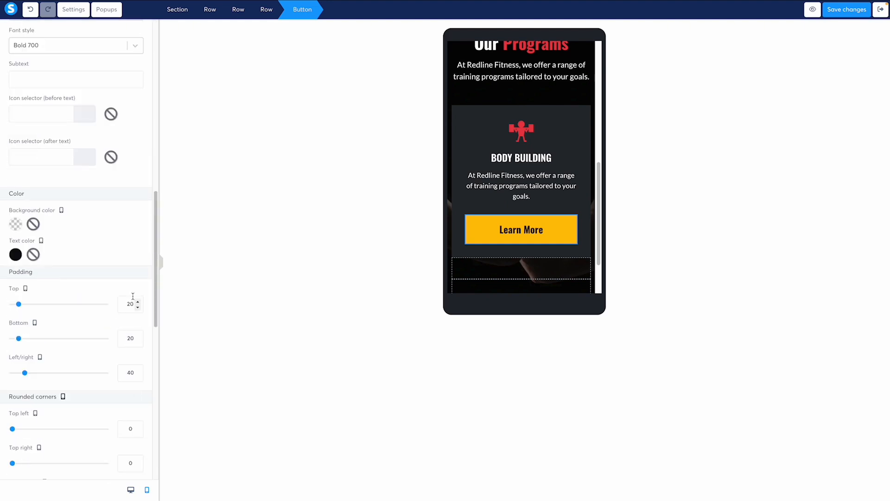
{"action": "type", "text": "12"}
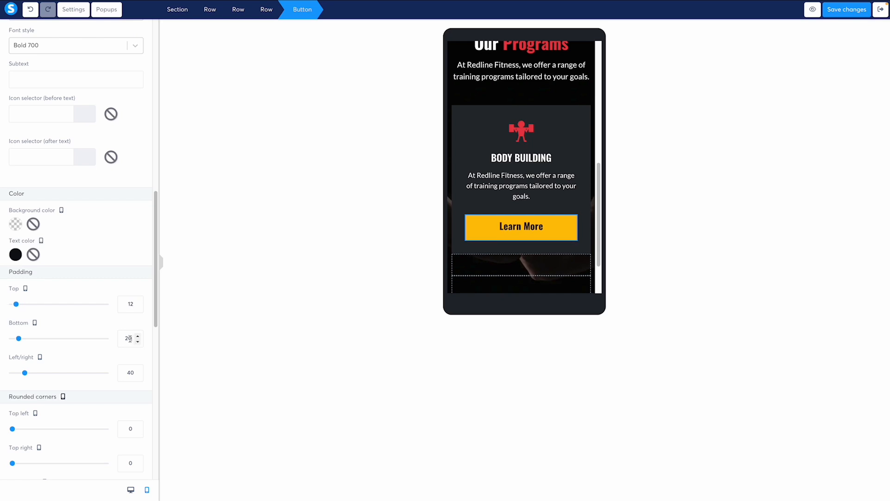
{"action": "type", "text": "12"}
{"action": "double_click", "coordinate": [130, 372]}
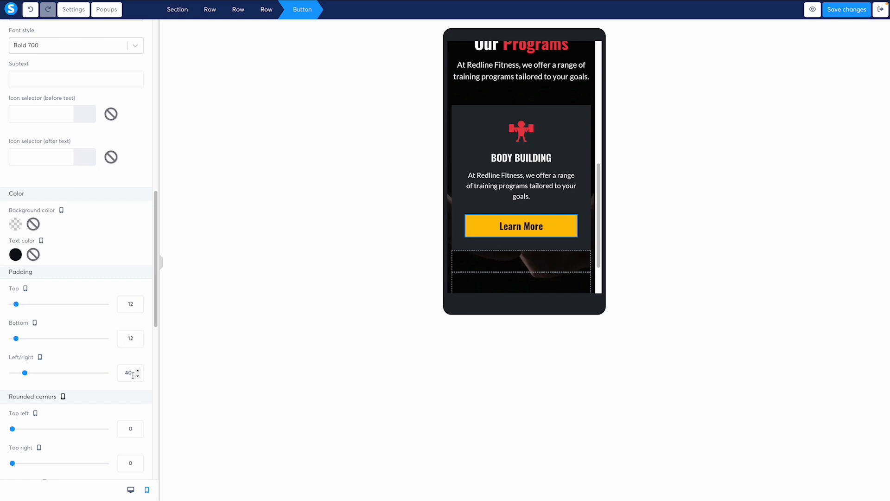
{"action": "type", "text": "24"}
{"action": "left_click", "coordinate": [137, 371]}
- Change the Learn More button's mobile width to Fluid and deselect the button
{"action": "scroll", "coordinate": [108, 250], "scroll_direction": "up", "scroll_amount": 6}
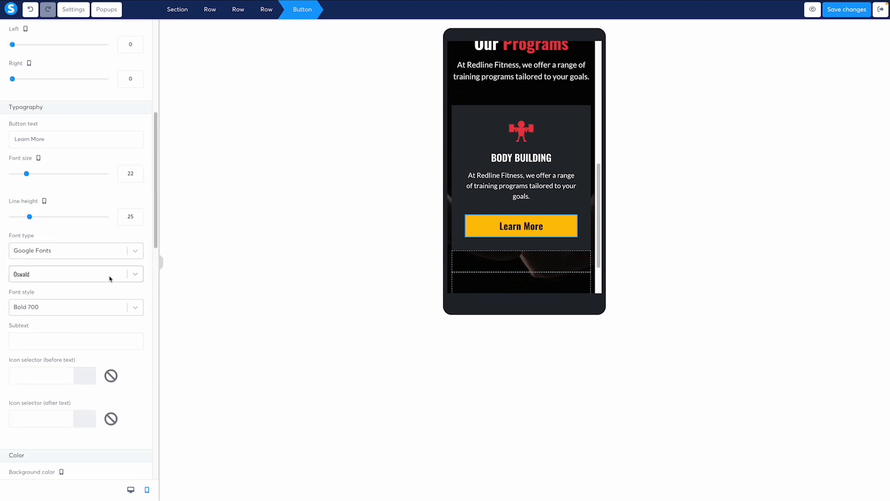
{"action": "scroll", "coordinate": [110, 277], "scroll_direction": "up", "scroll_amount": 5}
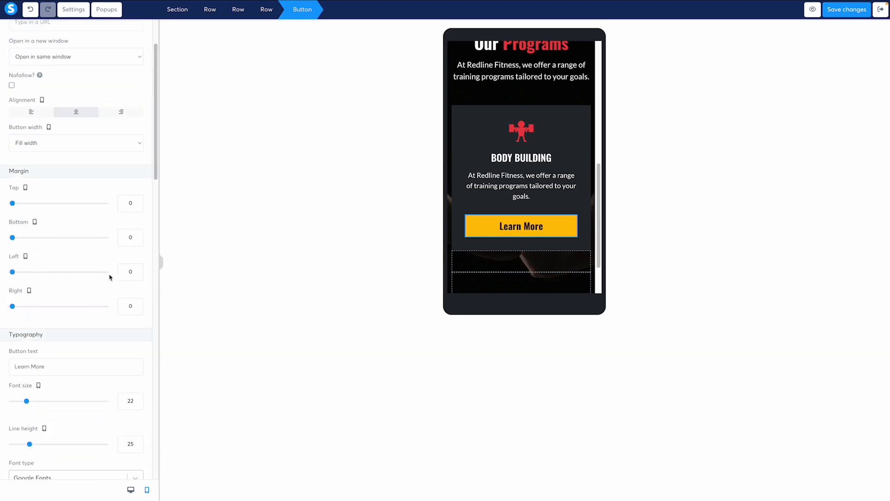
{"action": "left_click", "coordinate": [67, 148]}
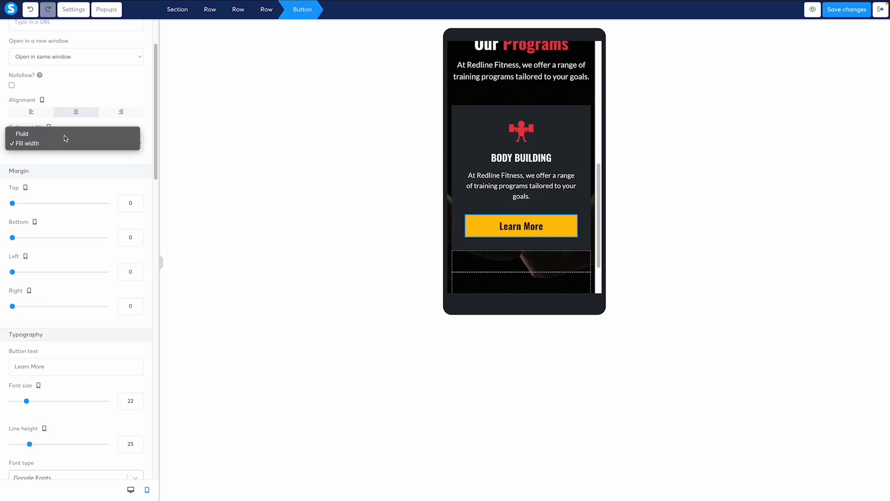
{"action": "left_click", "coordinate": [65, 137]}
{"action": "left_click", "coordinate": [428, 213]}
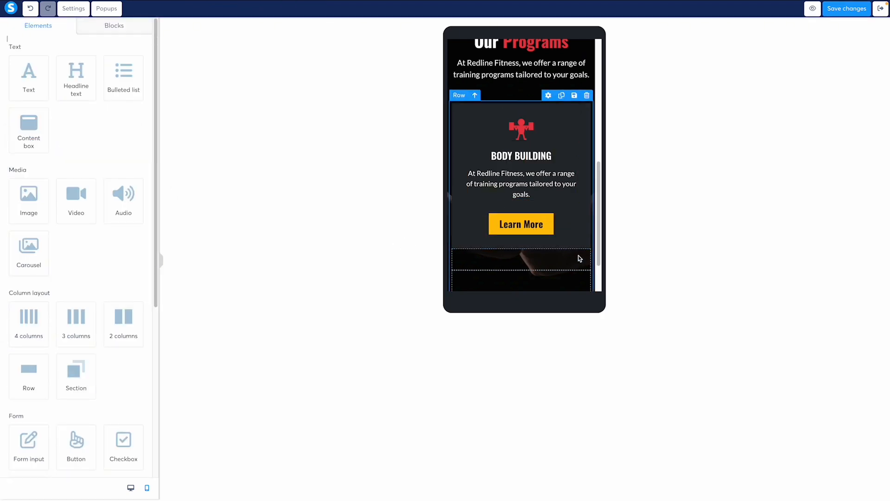
{"action": "left_click", "coordinate": [558, 237]}
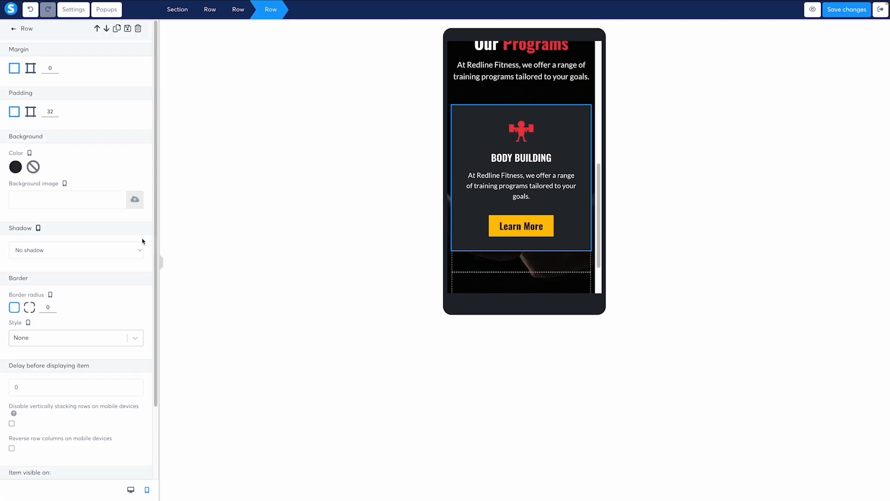
{"action": "scroll", "coordinate": [115, 229], "scroll_direction": "down", "scroll_amount": 2}
{"action": "scroll", "coordinate": [97, 225], "scroll_direction": "up", "scroll_amount": 2}
{"action": "left_click", "coordinate": [542, 90]}
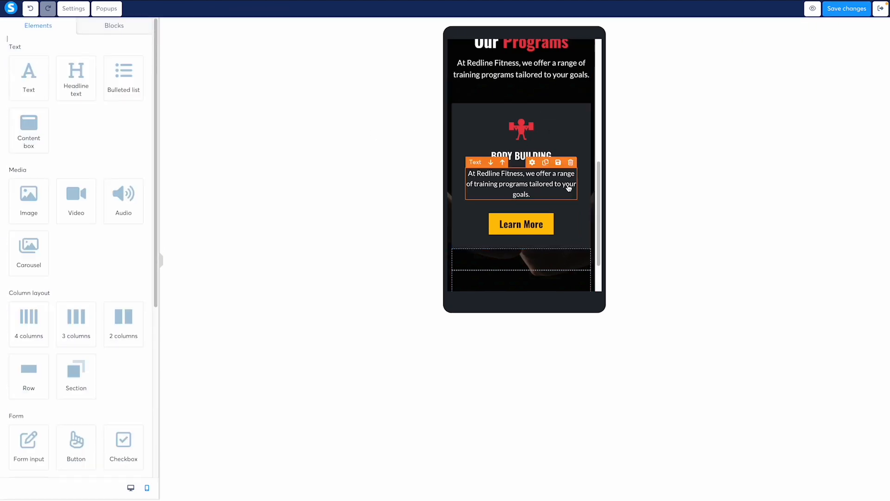
- Switch the editor to the desktop view and delete the empty row below the program cards
{"action": "scroll", "coordinate": [564, 198], "scroll_direction": "up", "scroll_amount": 1}
{"action": "left_click", "coordinate": [131, 488]}
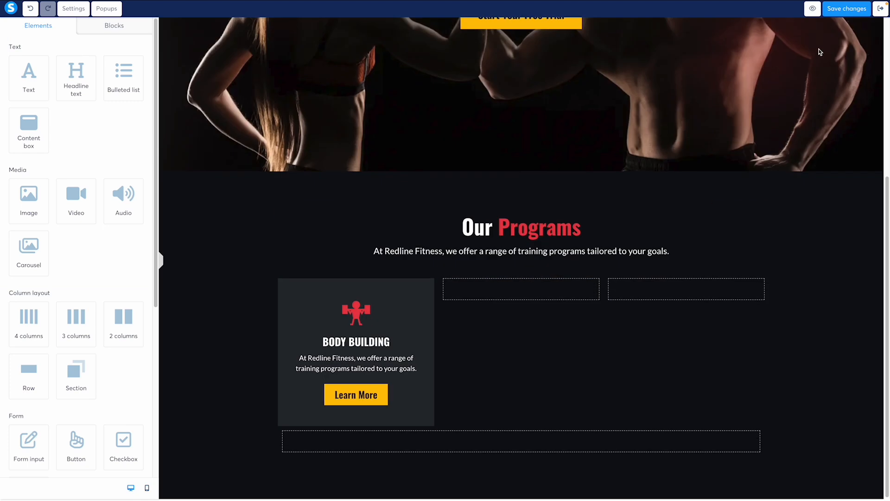
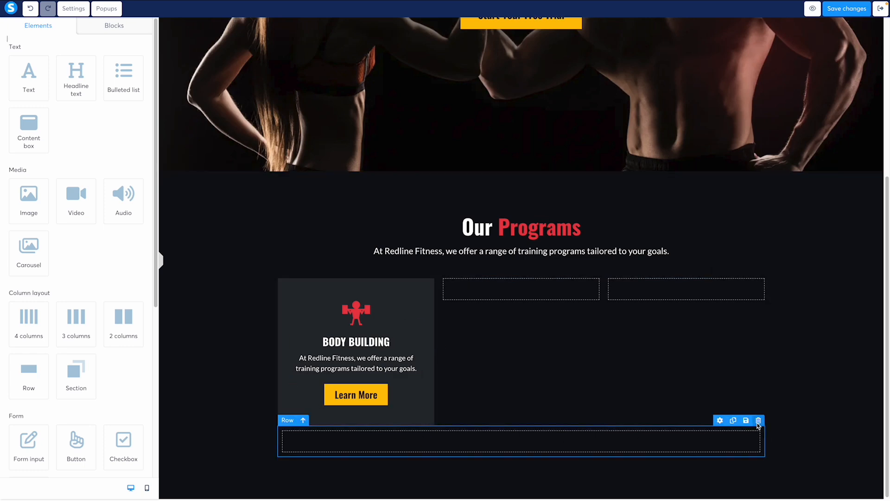
{"action": "left_click", "coordinate": [758, 422]}
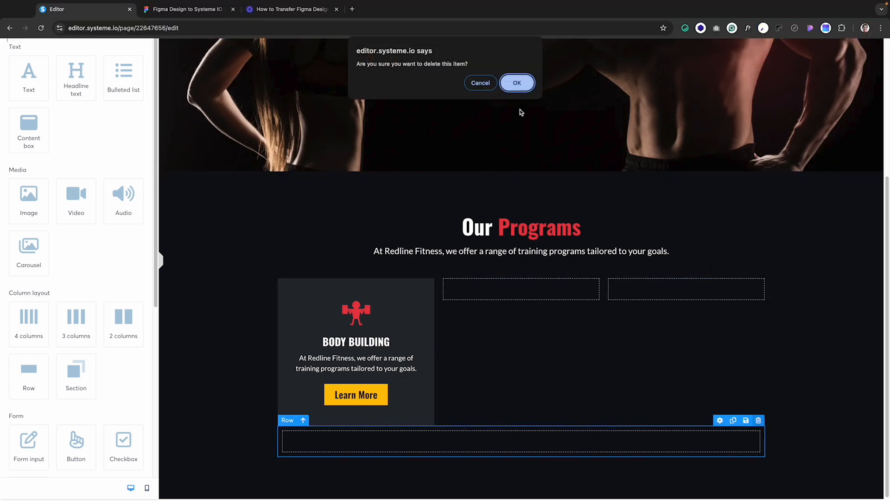
{"action": "left_click", "coordinate": [517, 83]}
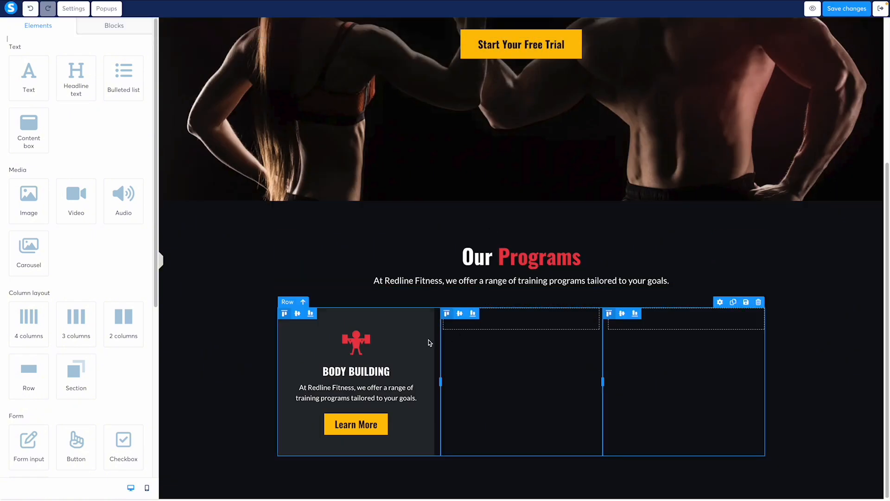
- Look over the desktop page from the hero to the Our Programs section and save the page changes
{"action": "key", "text": "ctrl+Tab"}
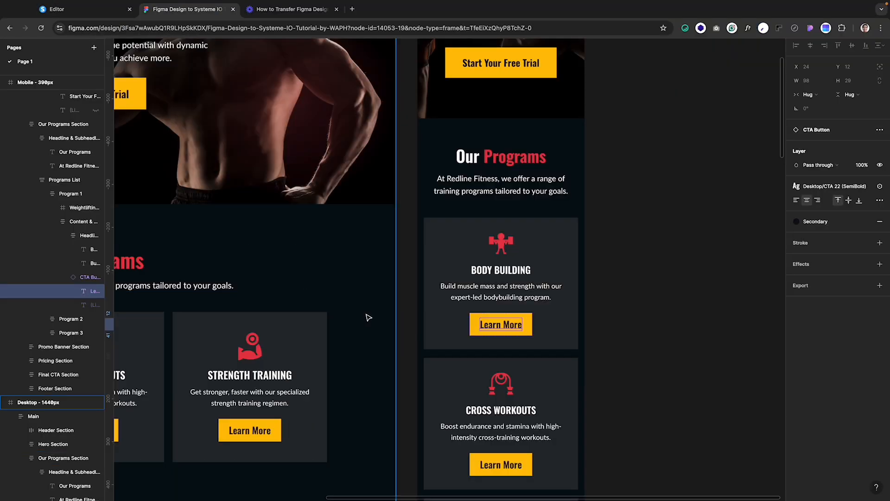
{"action": "key", "text": "ctrl+shift+Tab"}
{"action": "scroll", "coordinate": [836, 112], "scroll_direction": "up", "scroll_amount": 4}
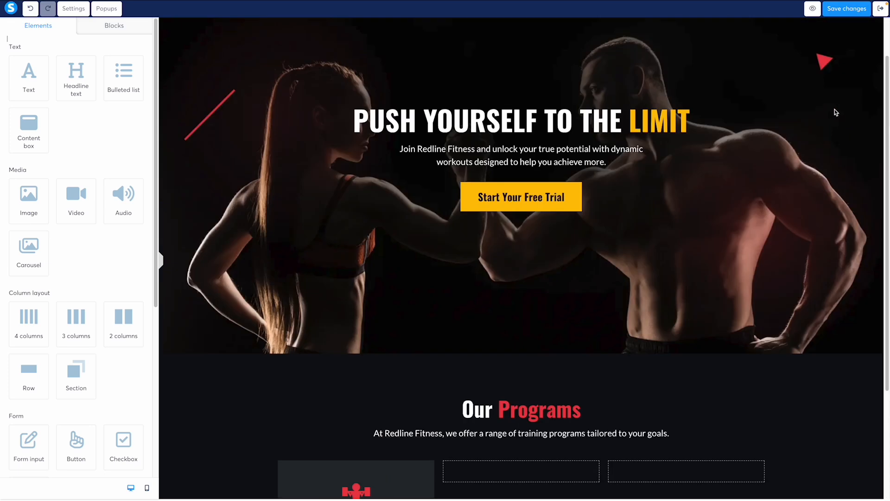
{"action": "scroll", "coordinate": [767, 205], "scroll_direction": "down", "scroll_amount": 3}
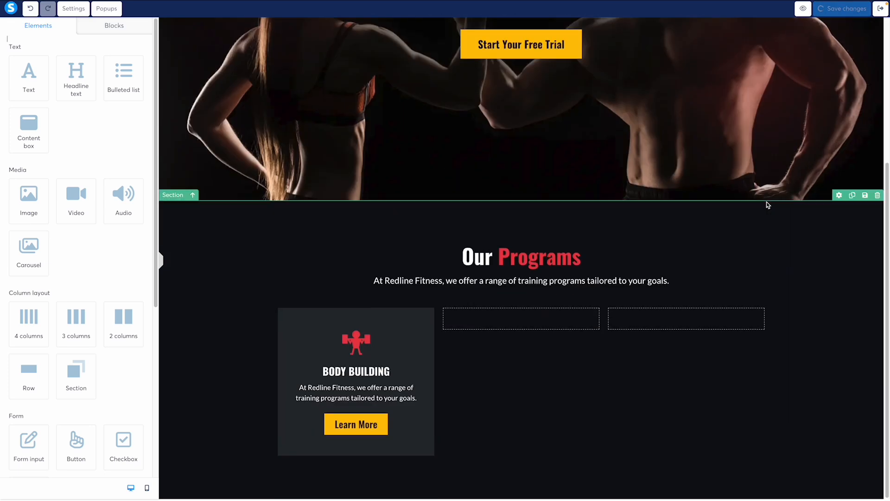
- Preview the page and emulate an iPhone 14 Pro Max in the browser's developer tools
{"action": "left_click", "coordinate": [805, 9]}
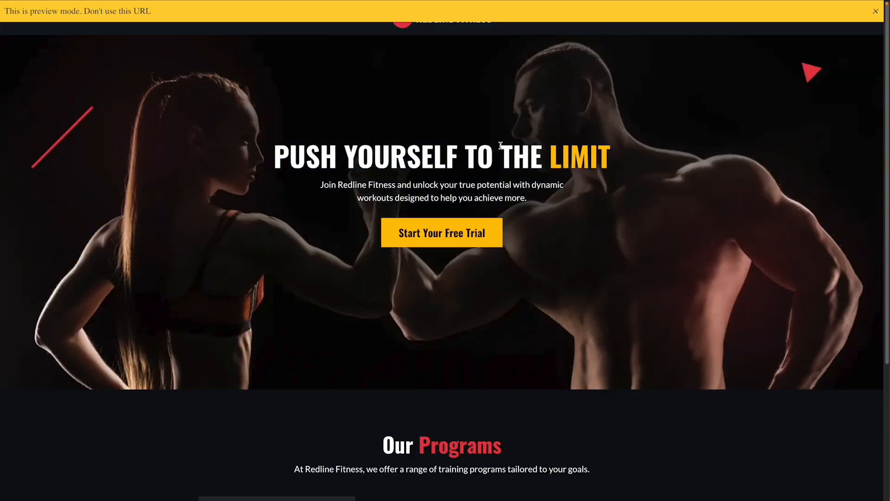
{"action": "key", "text": "XF86AudioLowerVolume"}
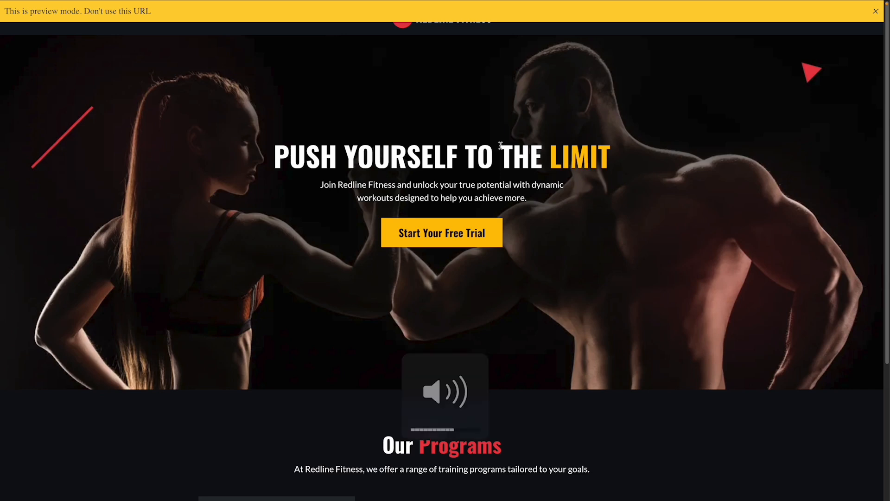
{"action": "key", "text": "super+alt+i"}
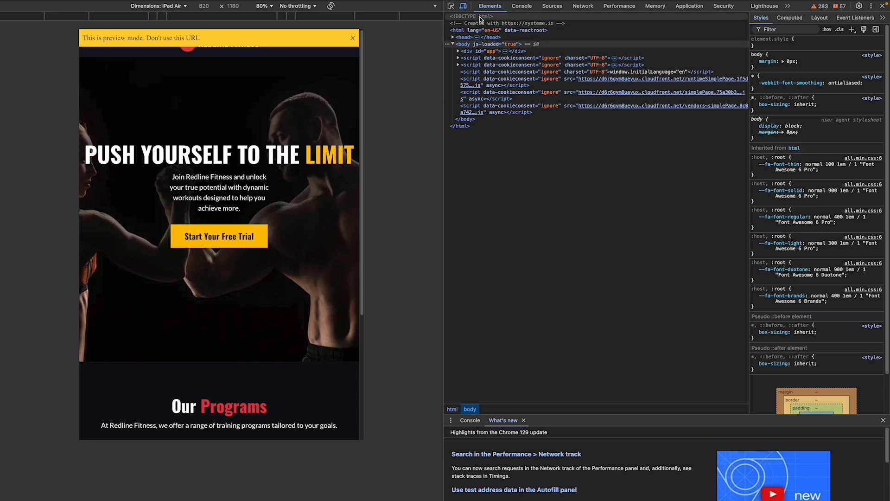
{"action": "left_click", "coordinate": [463, 6]}
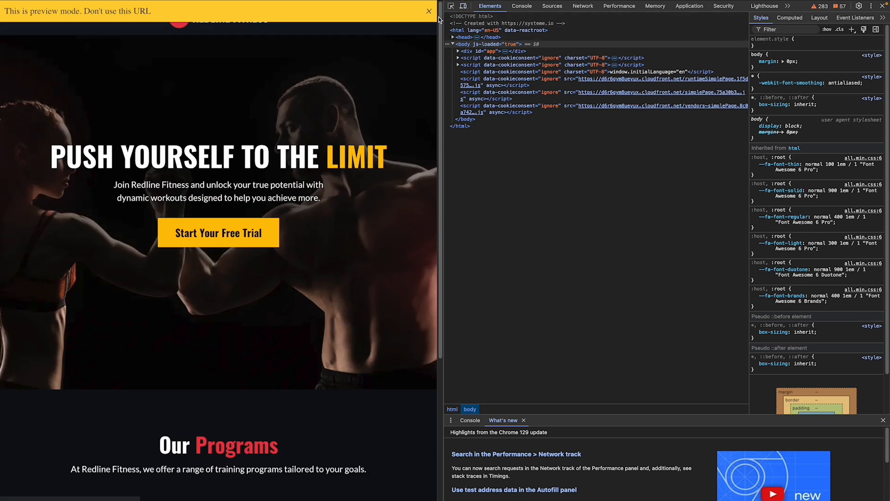
{"action": "left_click", "coordinate": [463, 6]}
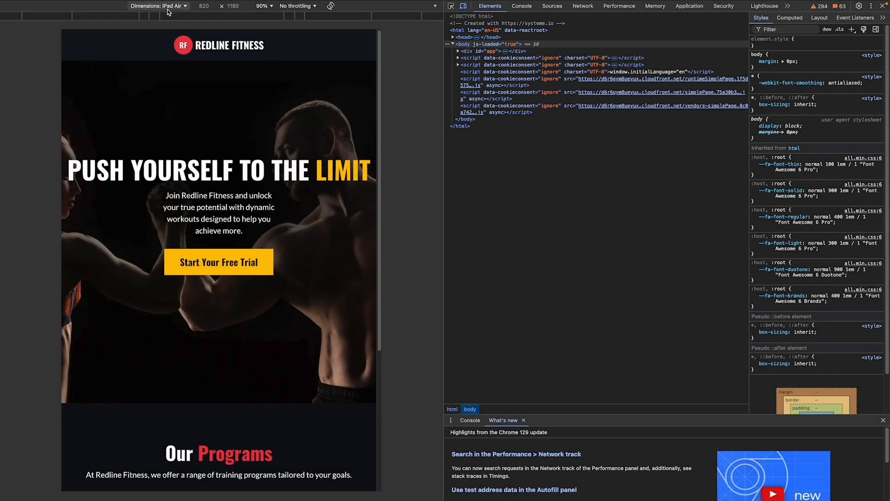
{"action": "left_click", "coordinate": [168, 7]}
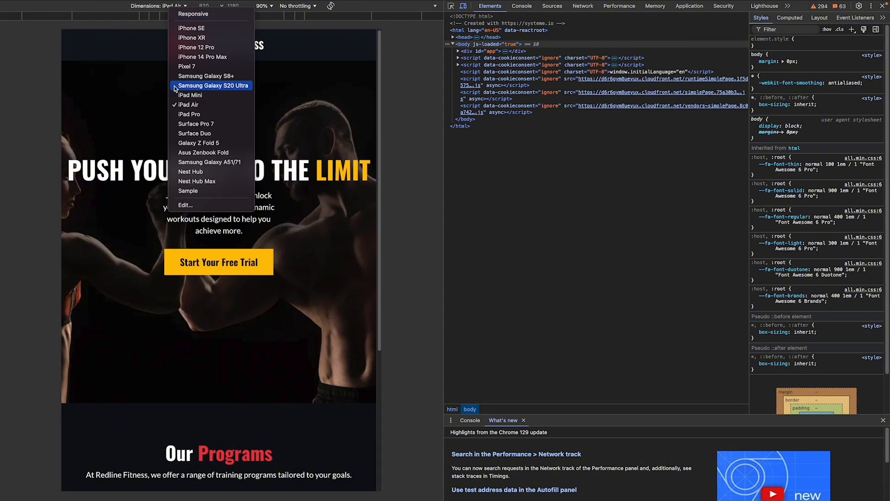
{"action": "left_click", "coordinate": [201, 57]}
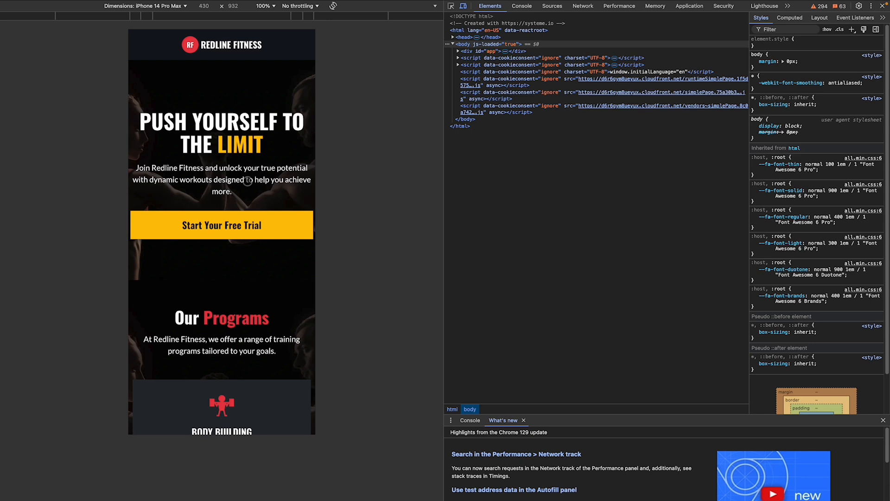
- Look over the phone preview from the hero to the Body Building card and return to the page editor
{"action": "scroll", "coordinate": [247, 180], "scroll_direction": "down", "scroll_amount": 3}
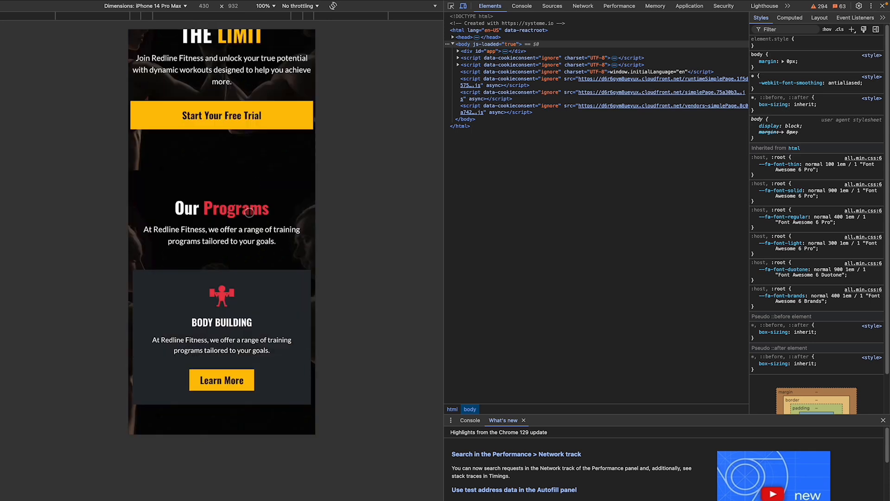
{"action": "scroll", "coordinate": [234, 197], "scroll_direction": "up", "scroll_amount": 3}
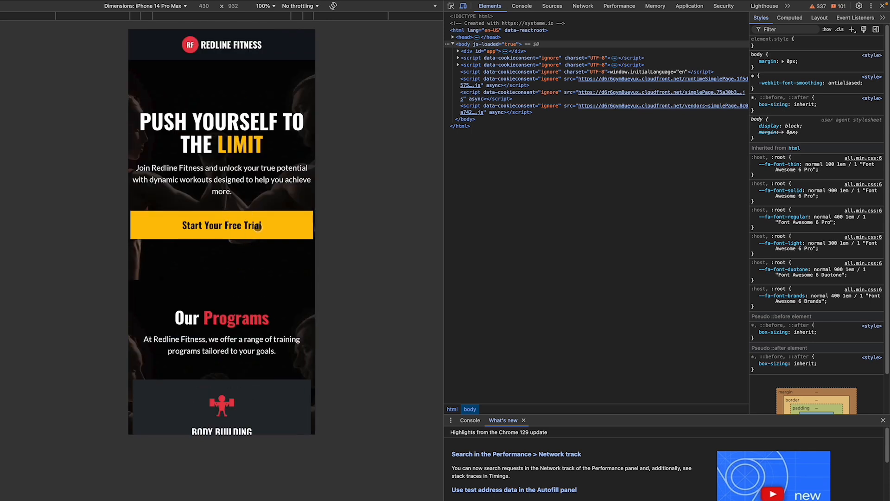
{"action": "scroll", "coordinate": [248, 209], "scroll_direction": "down", "scroll_amount": 1}
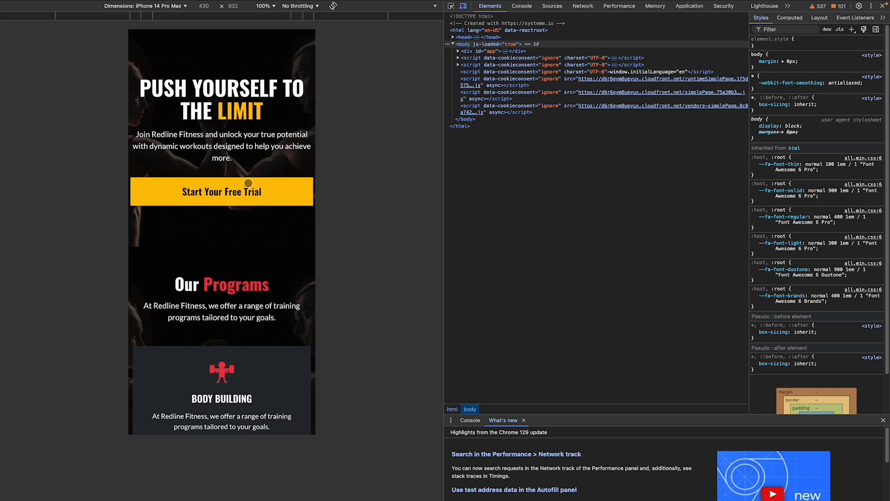
{"action": "scroll", "coordinate": [249, 190], "scroll_direction": "down", "scroll_amount": 2}
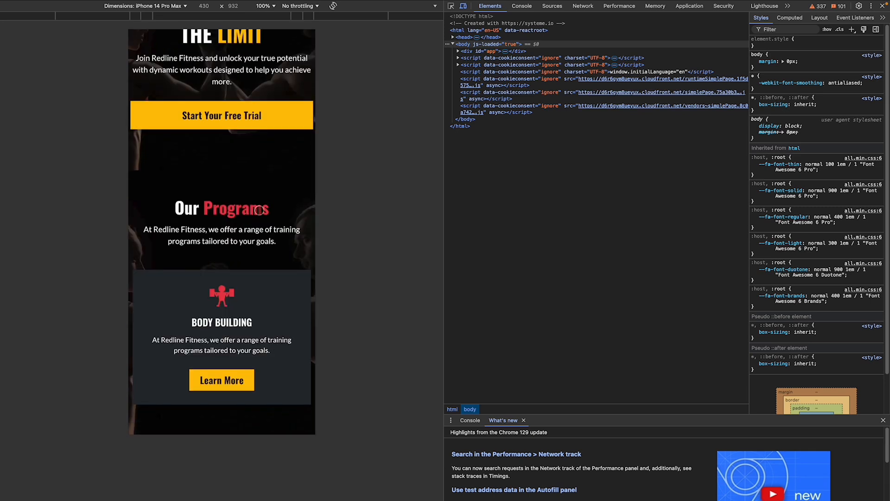
{"action": "scroll", "coordinate": [260, 209], "scroll_direction": "up", "scroll_amount": 2}
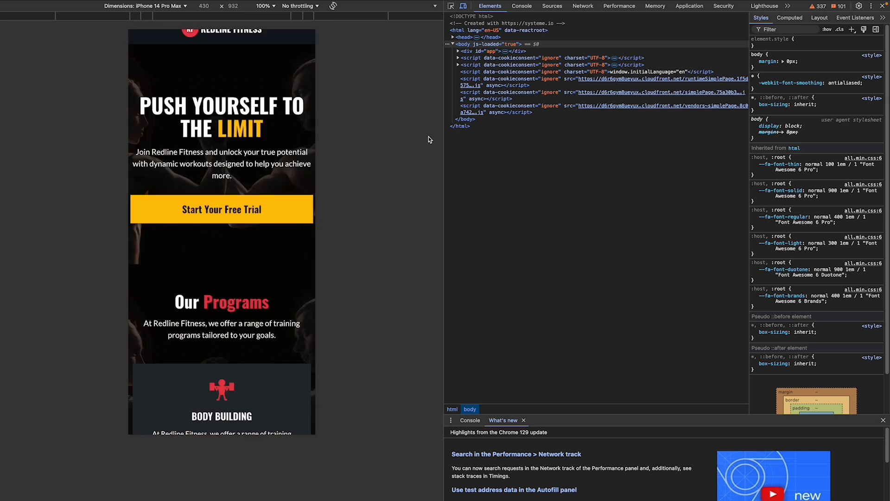
{"action": "key", "text": "super+w"}
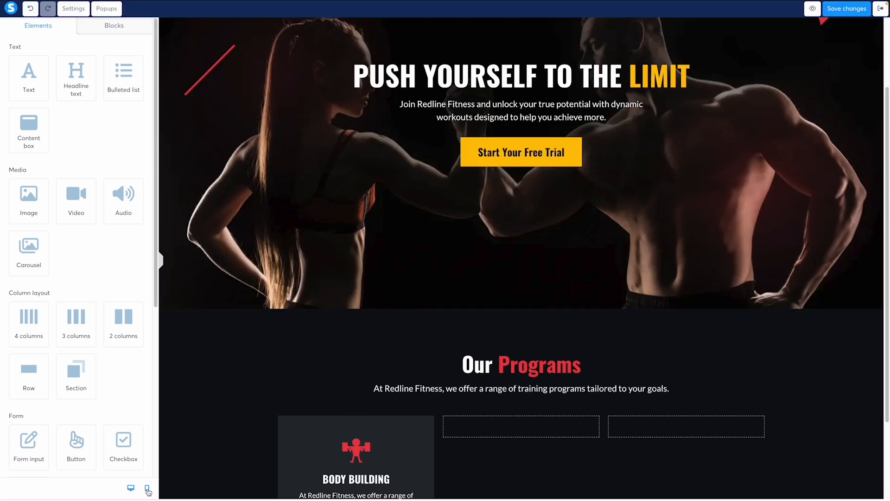
- In the editor's mobile view, set the Start Your Free Trial button's width to Fluid and save the page
{"action": "left_click", "coordinate": [147, 487]}
{"action": "left_click", "coordinate": [533, 142]}
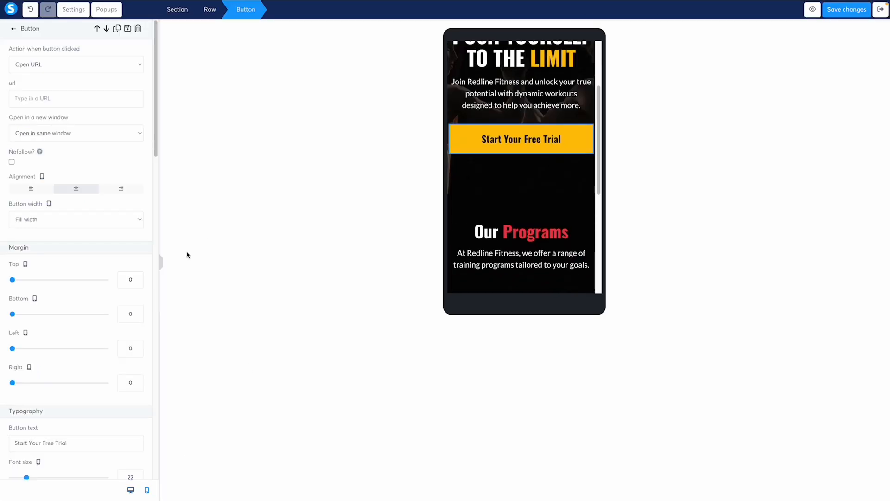
{"action": "left_click", "coordinate": [38, 226]}
{"action": "left_click", "coordinate": [37, 207]}
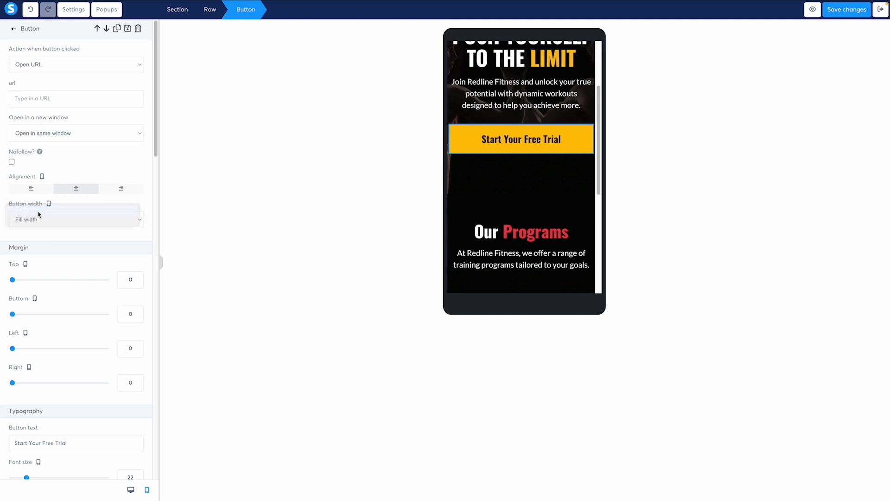
{"action": "left_click", "coordinate": [834, 13]}
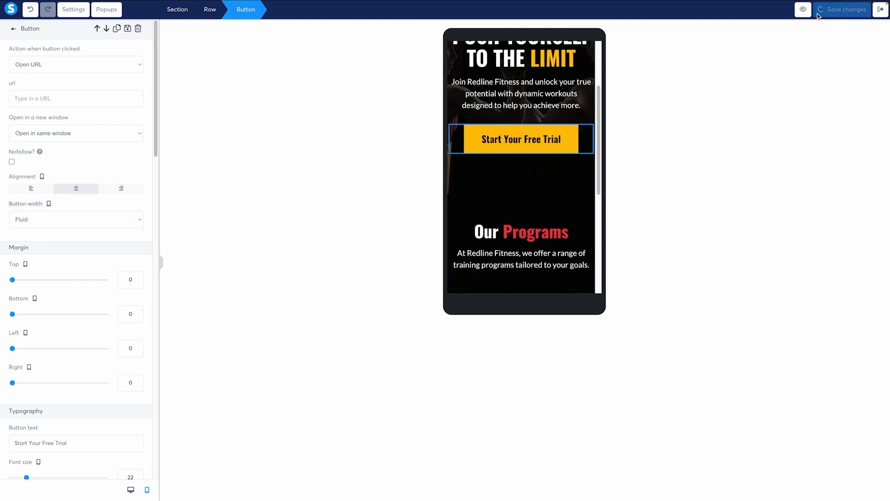
- Reload the phone preview to check the Start Your Free Trial button's width and return to the editor
{"action": "key", "text": "super+Tab"}
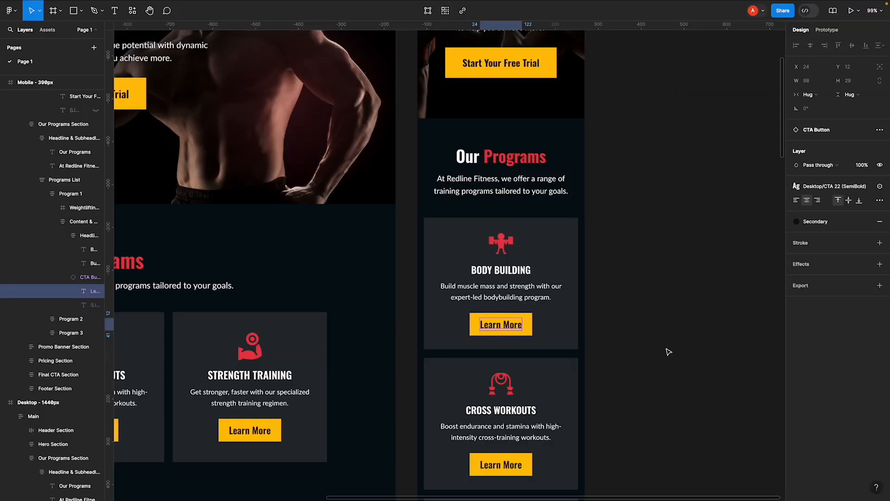
{"action": "key", "text": "ctrl+shift+Tab"}
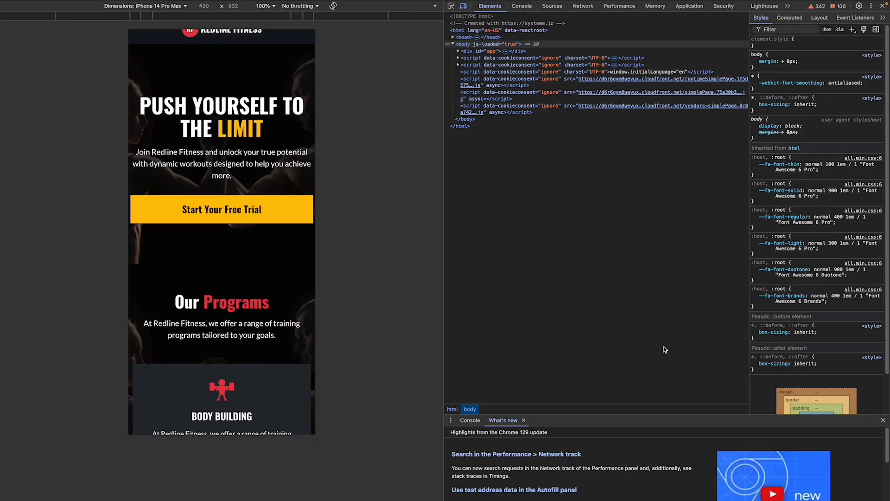
{"action": "key", "text": "super+r"}
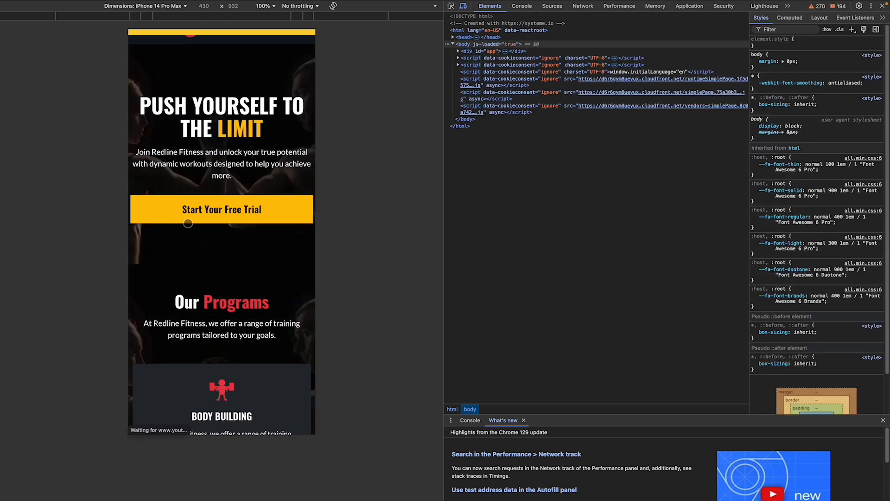
{"action": "key", "text": "ctrl+shift+Tab"}
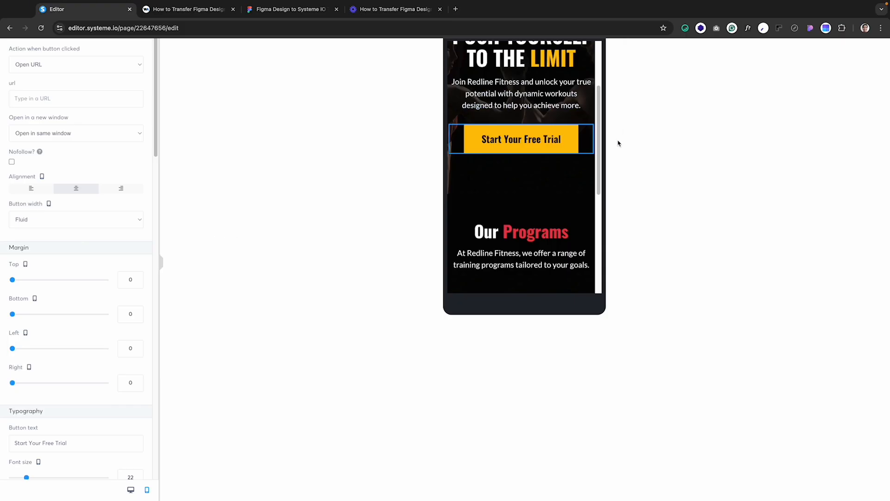
- Deselect the Start Your Free Trial button, save the page again and open a fresh preview
{"action": "left_click", "coordinate": [648, 183]}
{"action": "left_click", "coordinate": [840, 3]}
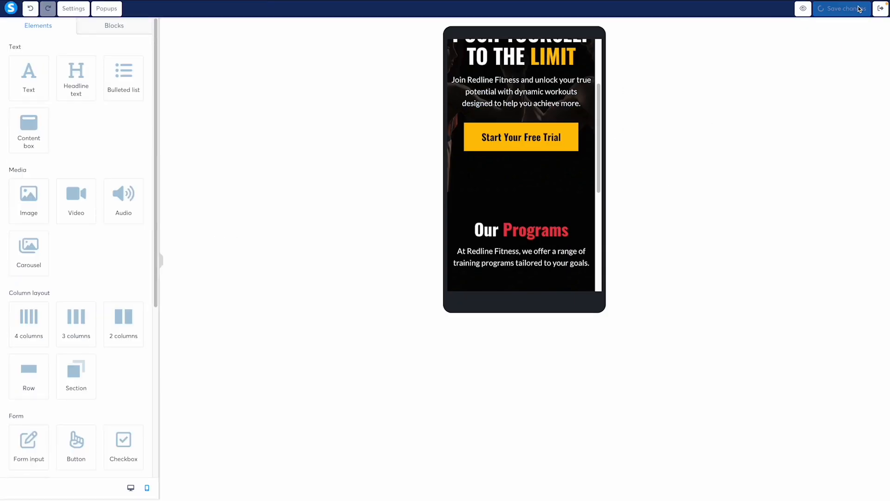
{"action": "left_click", "coordinate": [810, 10]}
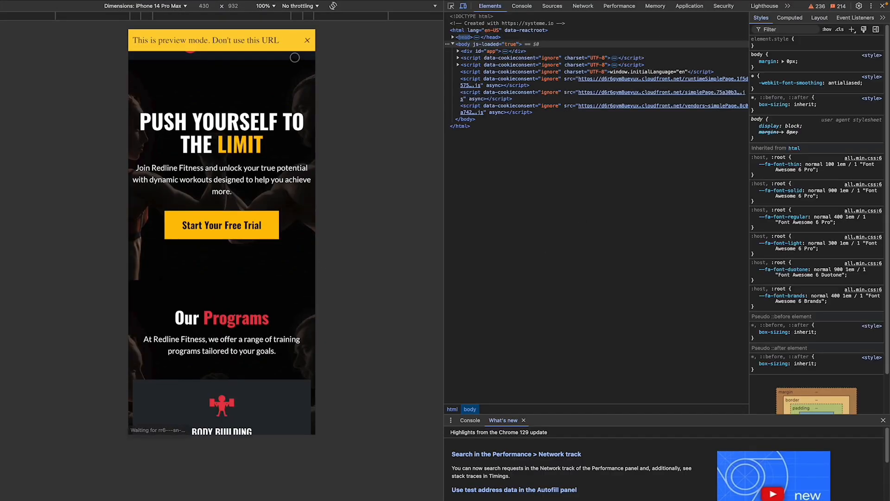
- Dismiss the preview notice and check the hero and program card on the iPhone 14 Pro Max and iPhone 12 Pro
{"action": "left_click", "coordinate": [306, 40]}
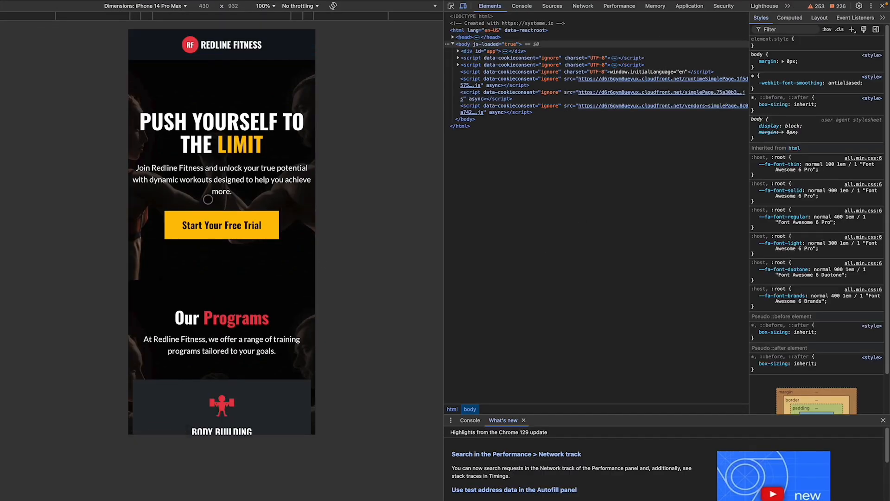
{"action": "scroll", "coordinate": [208, 199], "scroll_direction": "down", "scroll_amount": 3}
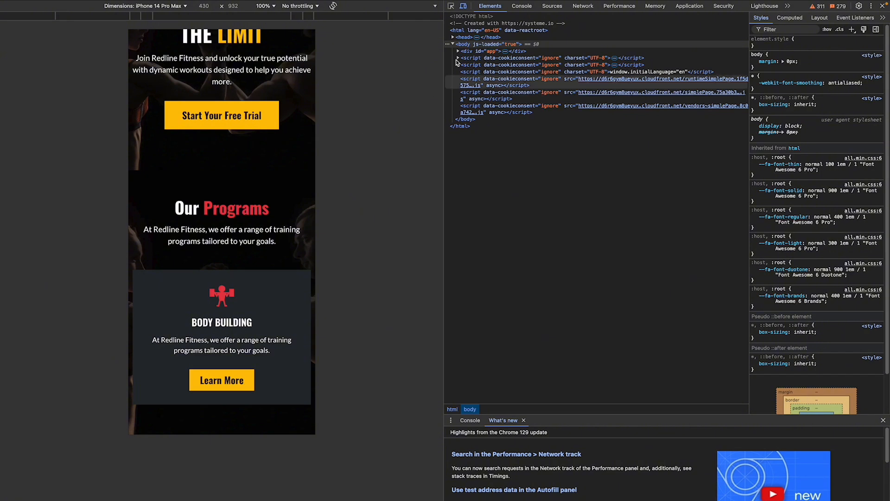
{"action": "left_click", "coordinate": [160, 6]}
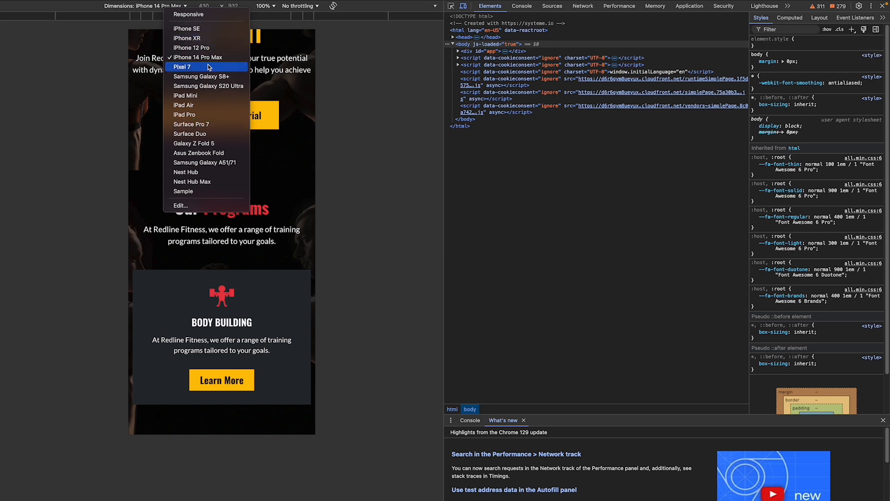
{"action": "left_click", "coordinate": [209, 48]}
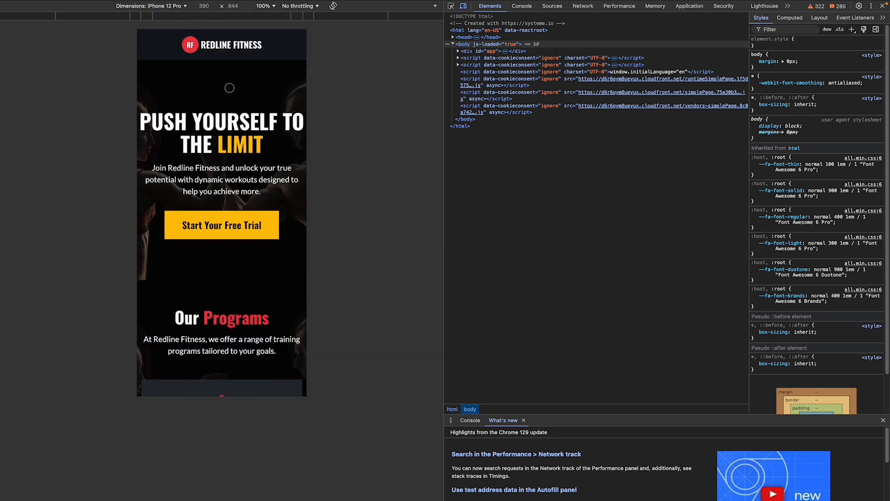
{"action": "scroll", "coordinate": [229, 88], "scroll_direction": "down", "scroll_amount": 1}
{"action": "scroll", "coordinate": [228, 91], "scroll_direction": "up", "scroll_amount": 1}
{"action": "left_click", "coordinate": [151, 6]}
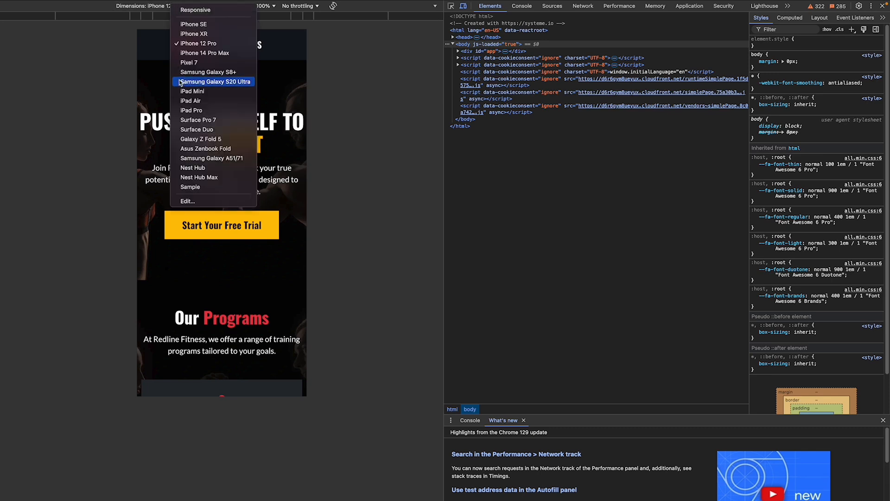
{"action": "left_click", "coordinate": [195, 52]}
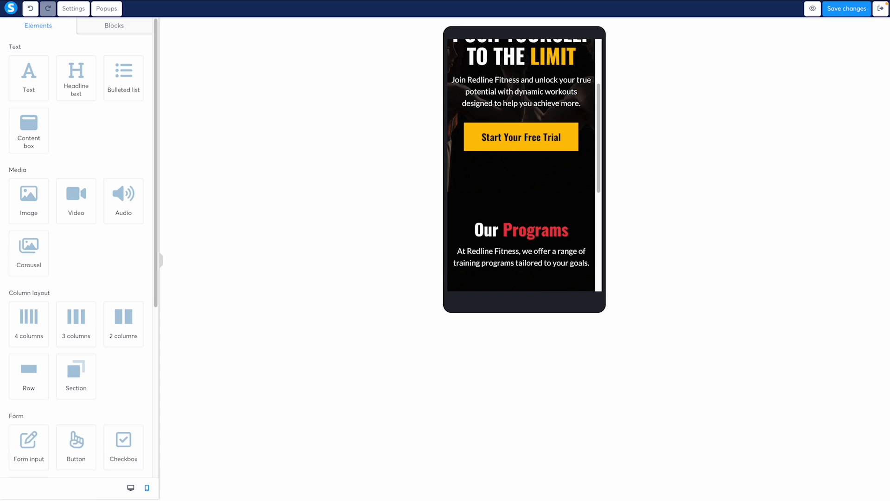
- In the editor's desktop view, duplicate the Body Building card and move the copy into the second column
{"action": "left_click", "coordinate": [131, 488]}
{"action": "scroll", "coordinate": [616, 250], "scroll_direction": "down", "scroll_amount": 2}
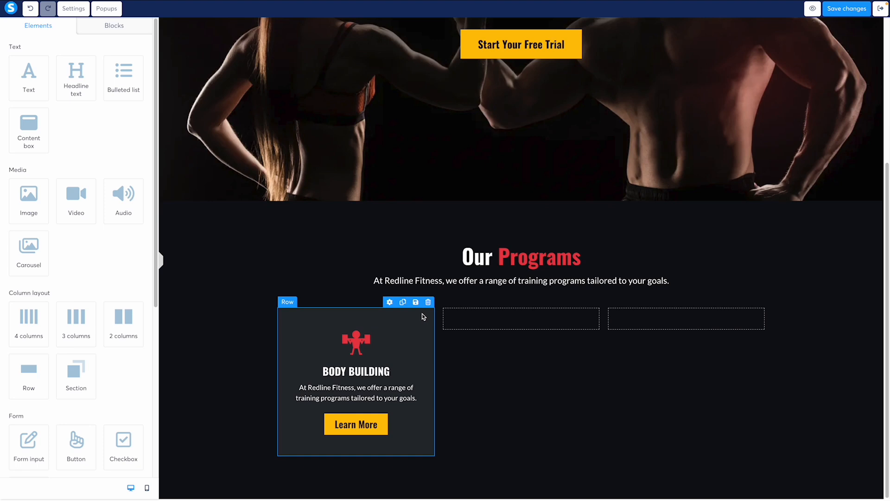
{"action": "left_click", "coordinate": [402, 304]}
{"action": "scroll", "coordinate": [402, 332], "scroll_direction": "down", "scroll_amount": 3}
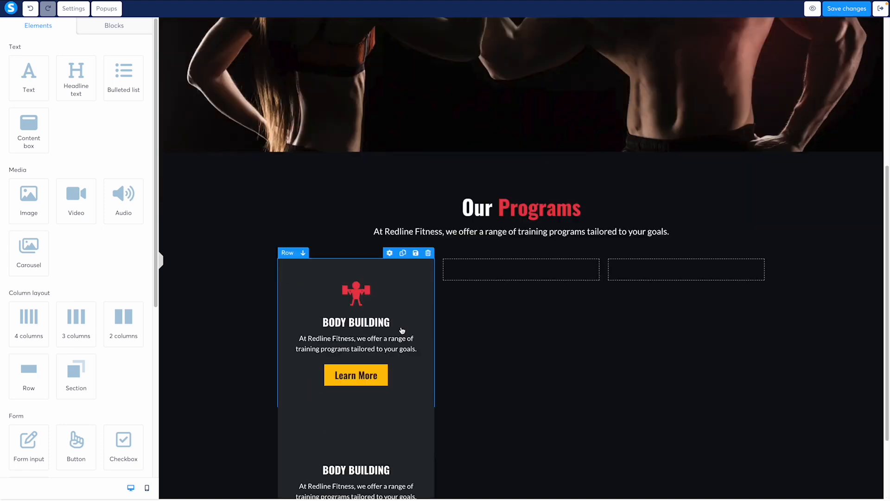
{"action": "left_click_drag", "start_coordinate": [288, 323], "coordinate": [514, 183]}
- Replace the second card's icon with SkippingRopeIcon.webp from the uploaded images, checking the Figma design, and set its image size to 64
{"action": "left_click", "coordinate": [462, 334]}
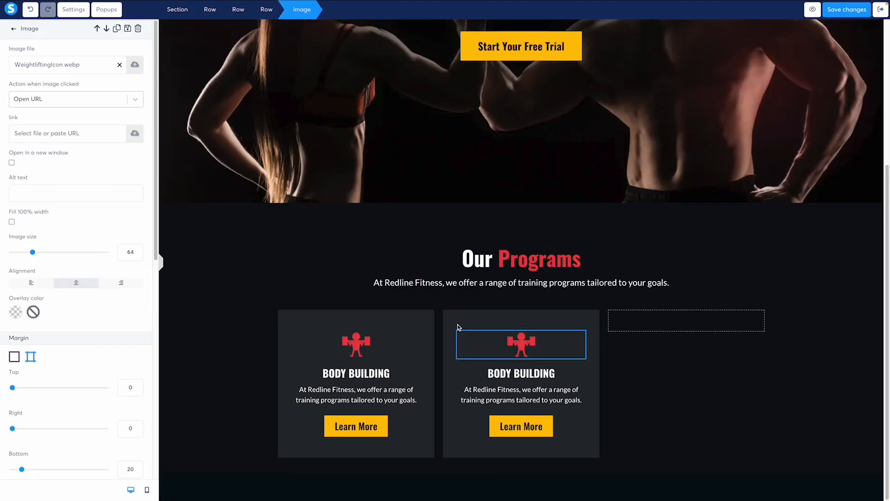
{"action": "left_click", "coordinate": [133, 66]}
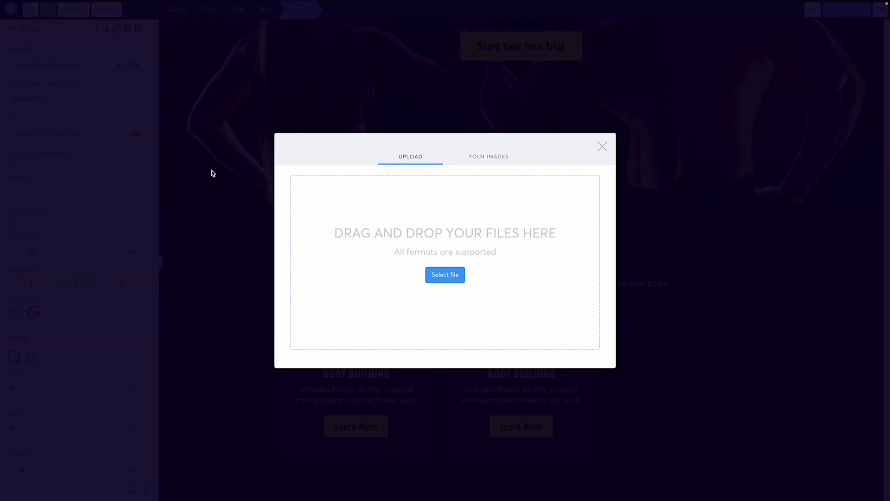
{"action": "left_click", "coordinate": [485, 155]}
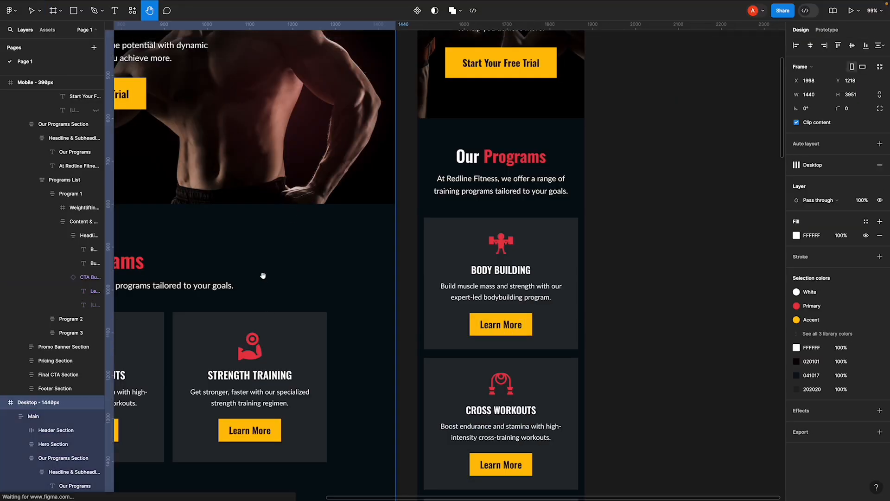
{"action": "left_click_drag", "start_coordinate": [260, 278], "coordinate": [518, 233]}
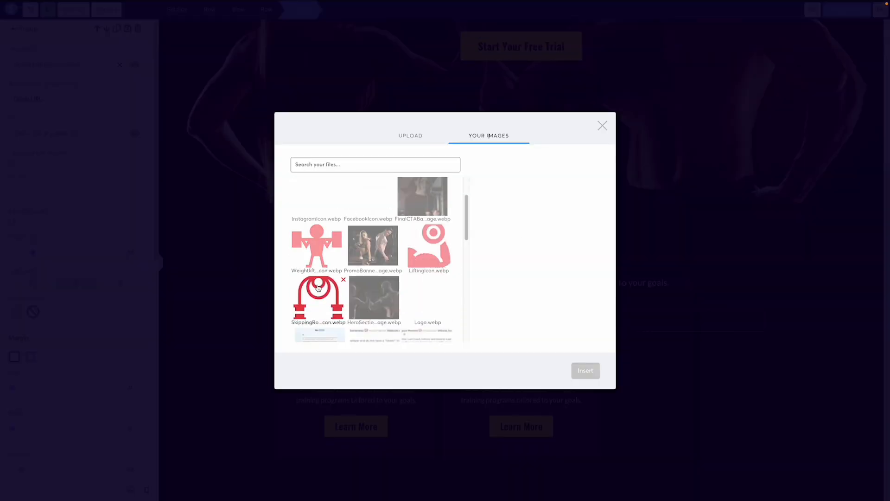
{"action": "left_click", "coordinate": [318, 294]}
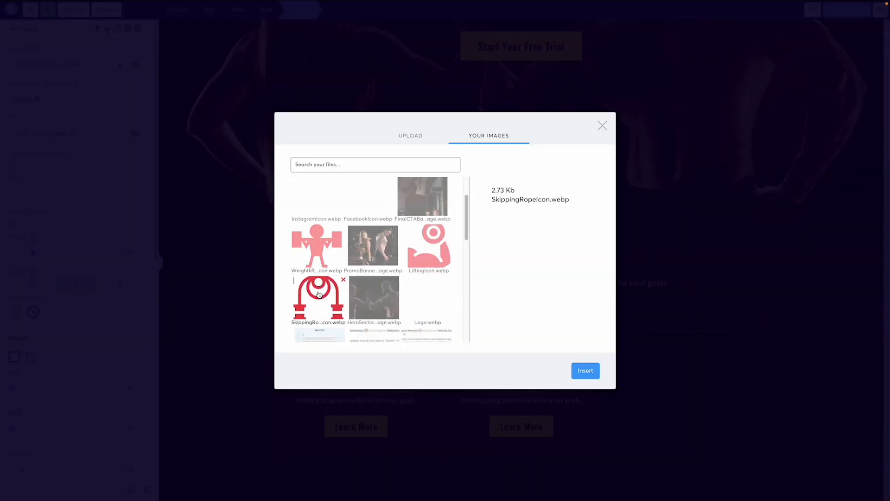
{"action": "left_click", "coordinate": [585, 374]}
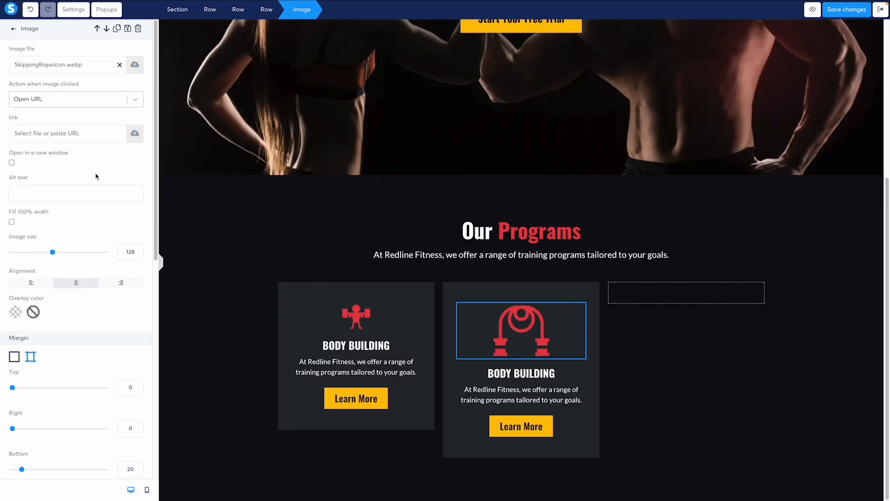
{"action": "double_click", "coordinate": [130, 252]}
{"action": "type", "text": "64"}
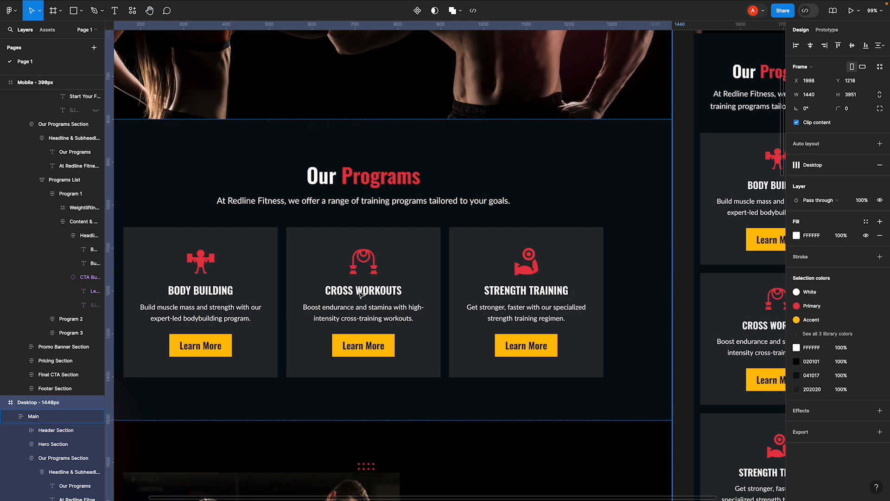
- Copy the Figma texts into the second card: headline "CROSS WORKOUTS" and description "Boost endurance and stamina with high-intensity cross-training workouts."
{"action": "left_click", "coordinate": [359, 291]}
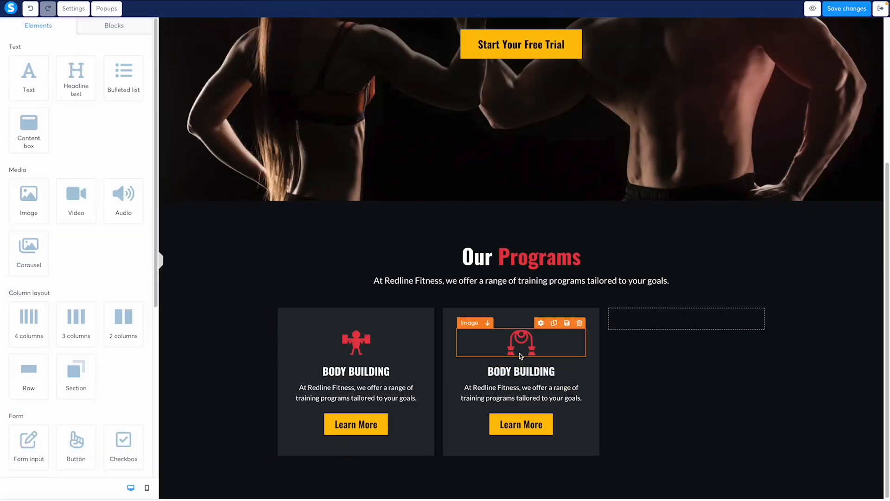
{"action": "triple_click", "coordinate": [521, 370]}
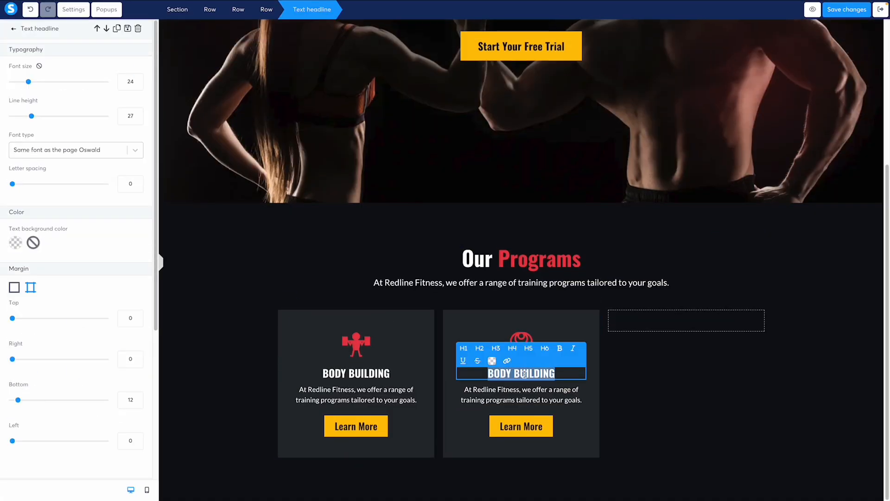
{"action": "type", "text": "CROSS WORKOUTS"}
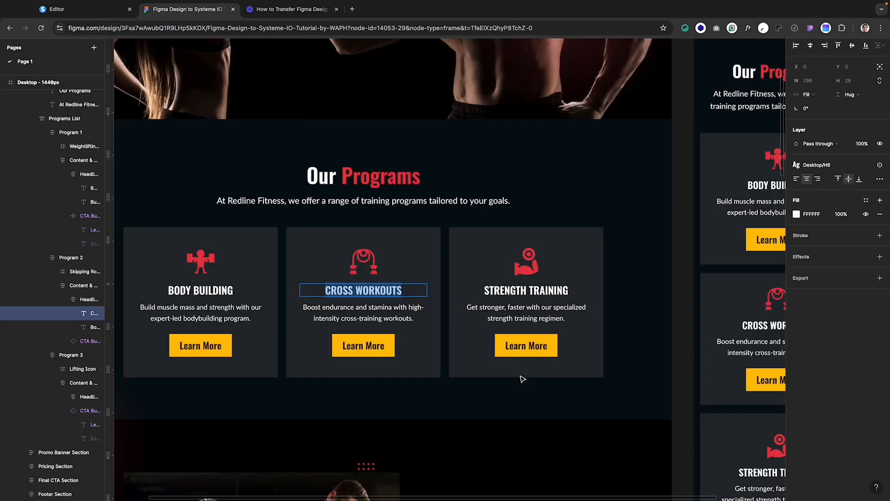
{"action": "left_click", "coordinate": [348, 306]}
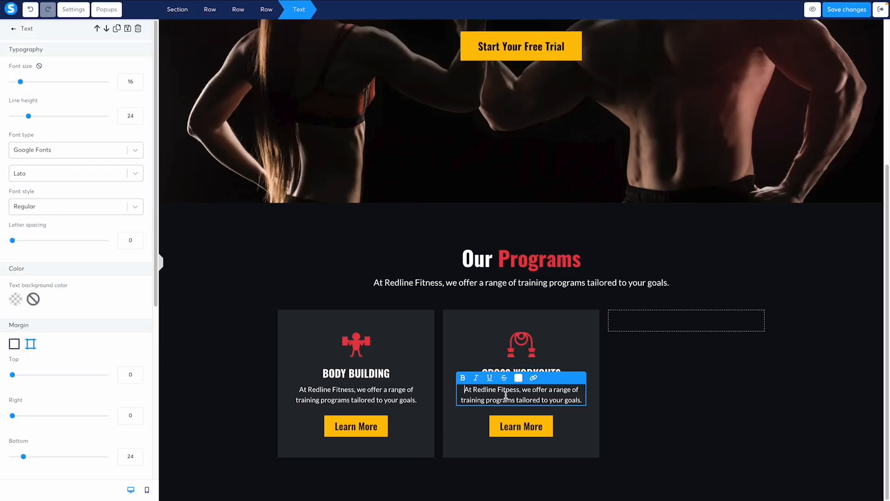
{"action": "triple_click", "coordinate": [506, 395]}
{"action": "type", "text": "Boost endurance and stamina with high-intensity cross-training workouts."}
{"action": "left_click", "coordinate": [633, 368]}
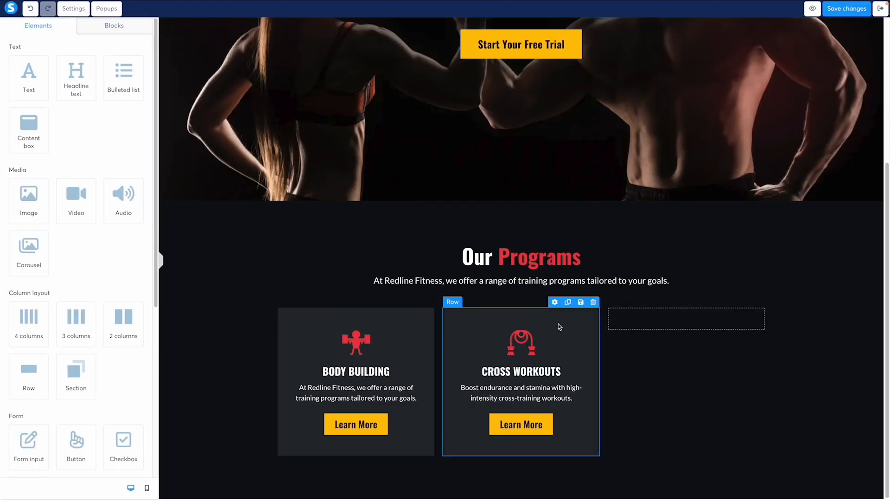
- Duplicate the Cross Workouts card and move the copy into the empty third column
{"action": "left_click", "coordinate": [568, 303]}
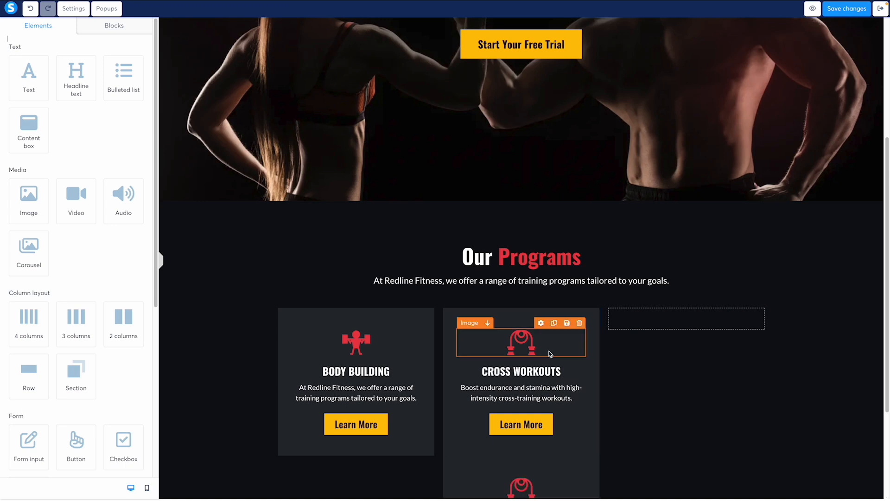
{"action": "scroll", "coordinate": [514, 375], "scroll_direction": "down", "scroll_amount": 2}
{"action": "left_click_drag", "start_coordinate": [454, 358], "coordinate": [644, 218]}
- Replace the third card's icon with LiftingIcon.webp from the uploaded images and reduce its size to match the other card icons
{"action": "left_click", "coordinate": [621, 341]}
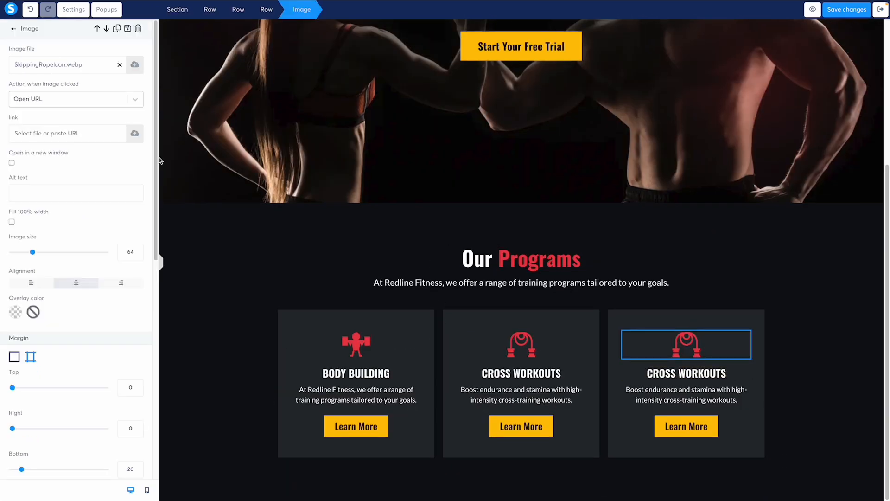
{"action": "left_click", "coordinate": [134, 65]}
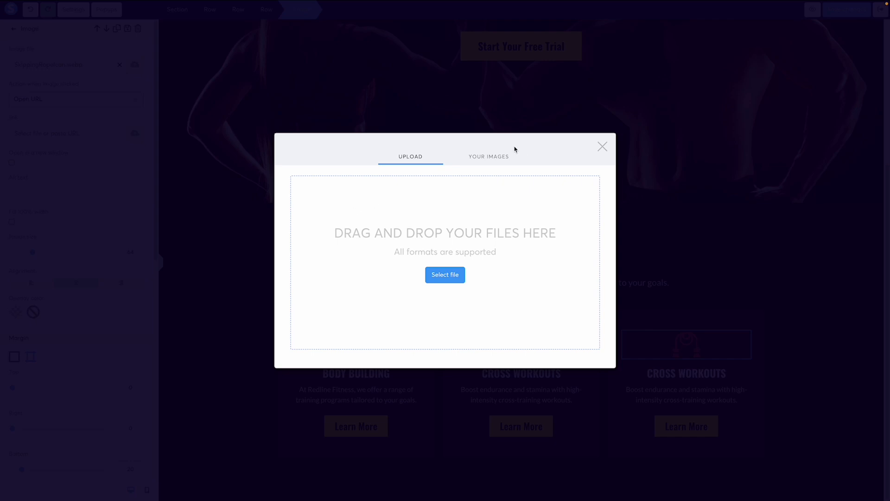
{"action": "left_click", "coordinate": [499, 157]}
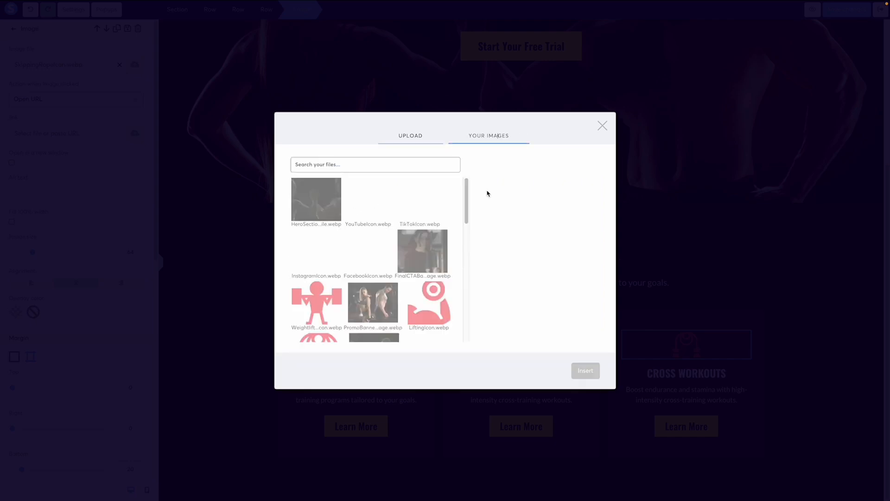
{"action": "left_click", "coordinate": [426, 308]}
{"action": "left_click", "coordinate": [585, 371]}
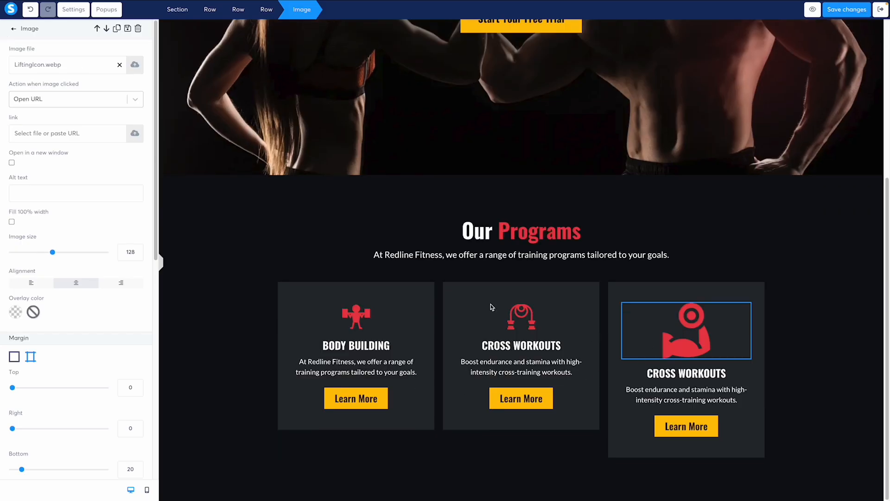
{"action": "key", "text": "BackSpace"}
{"action": "key", "text": "BackSpace"}
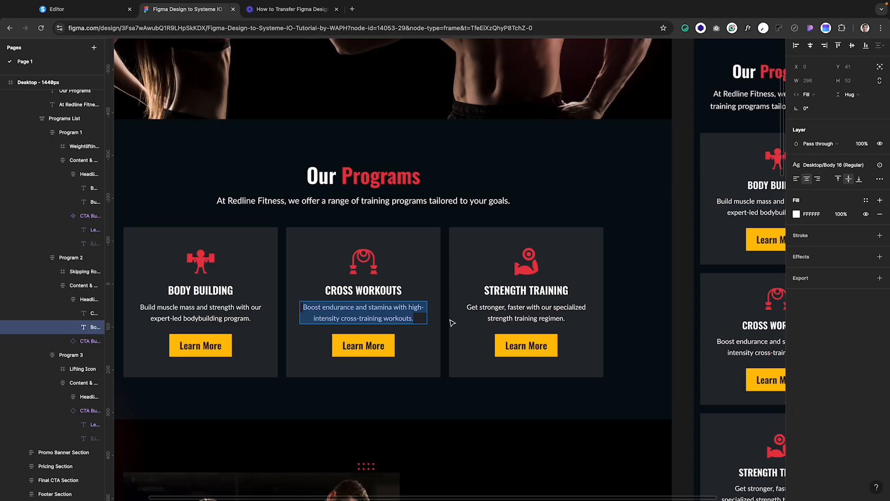
- Copy the Figma texts into the third card: headline "STRENGTH TRAINING" and description "Get stronger, faster with our specialized strength training regimen."
{"action": "left_click", "coordinate": [525, 290]}
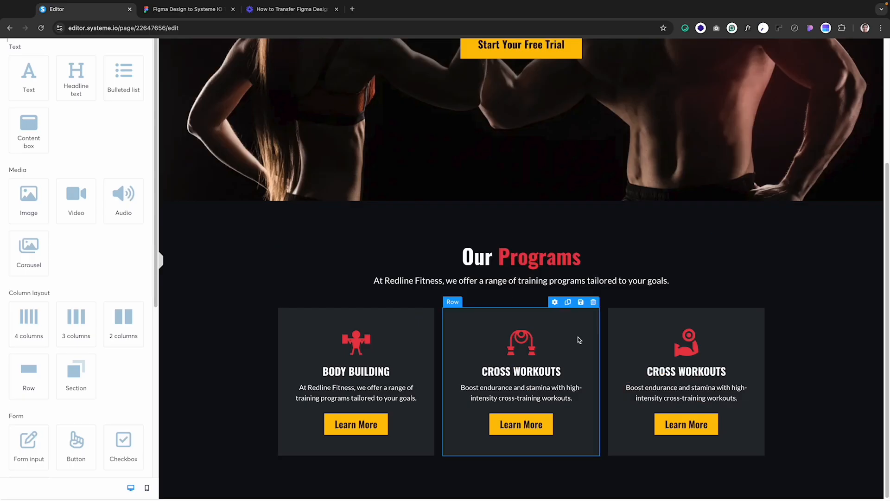
{"action": "left_click", "coordinate": [683, 376]}
{"action": "triple_click", "coordinate": [684, 373]}
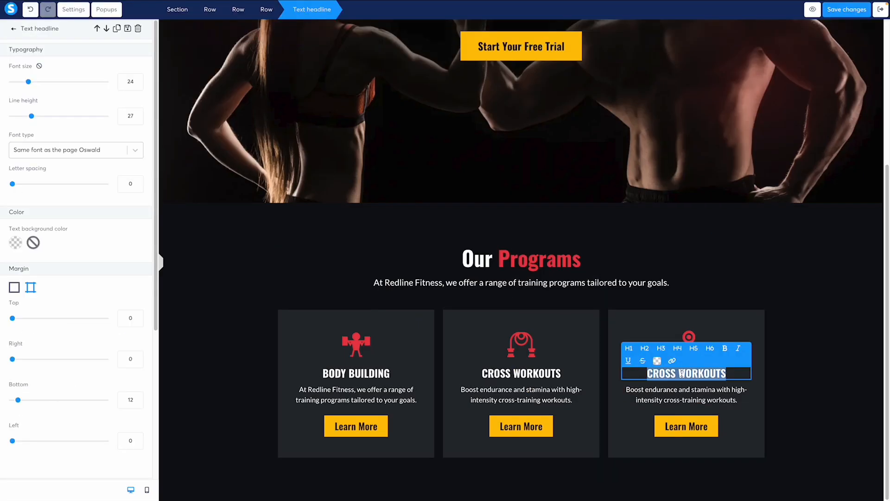
{"action": "type", "text": "STRENGTH TRAINING"}
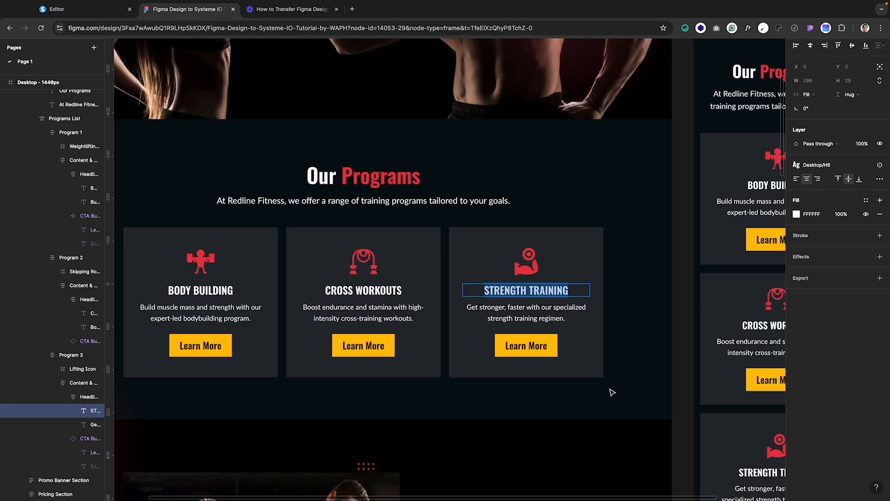
{"action": "double_click", "coordinate": [499, 307]}
{"action": "key", "text": "ctrl+c"}
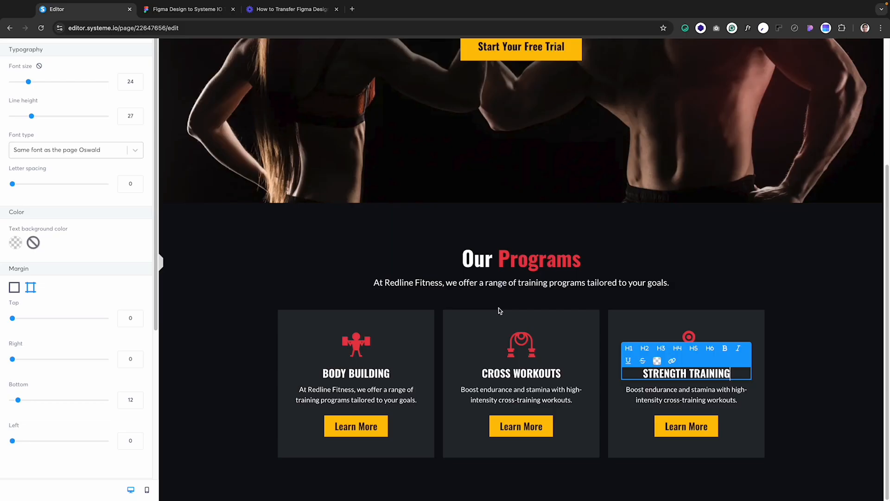
{"action": "left_click", "coordinate": [653, 391]}
{"action": "triple_click", "coordinate": [653, 391]}
{"action": "key", "text": "ctrl+v"}
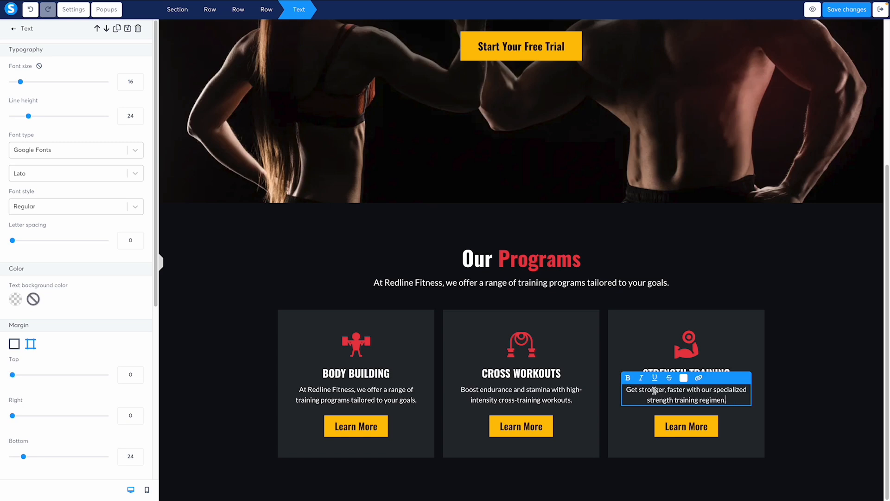
{"action": "left_click", "coordinate": [615, 330]}
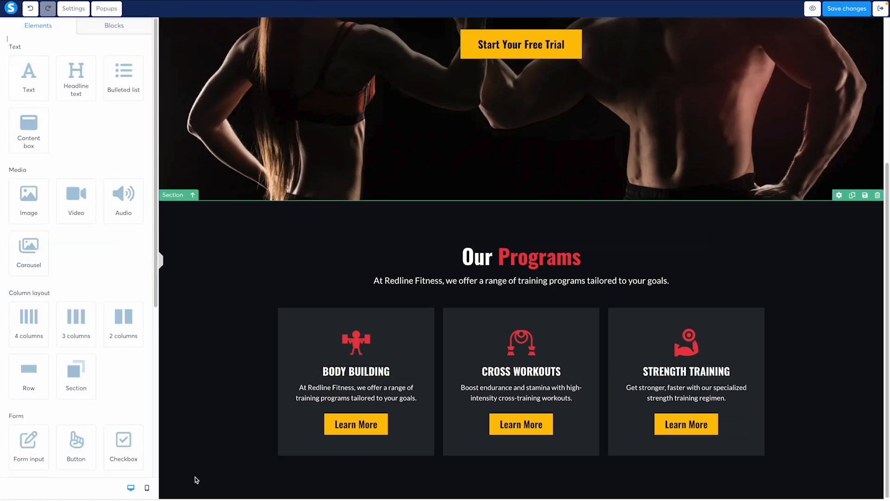
- Switch the editor to the mobile view and examine the spacing between the stacked program cards
{"action": "left_click", "coordinate": [147, 488]}
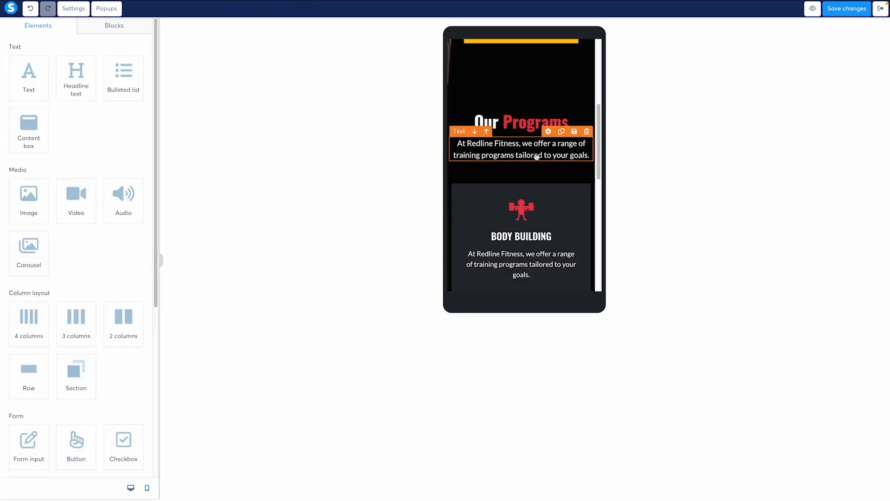
{"action": "scroll", "coordinate": [534, 155], "scroll_direction": "down", "scroll_amount": 3}
{"action": "scroll", "coordinate": [534, 154], "scroll_direction": "down", "scroll_amount": 2}
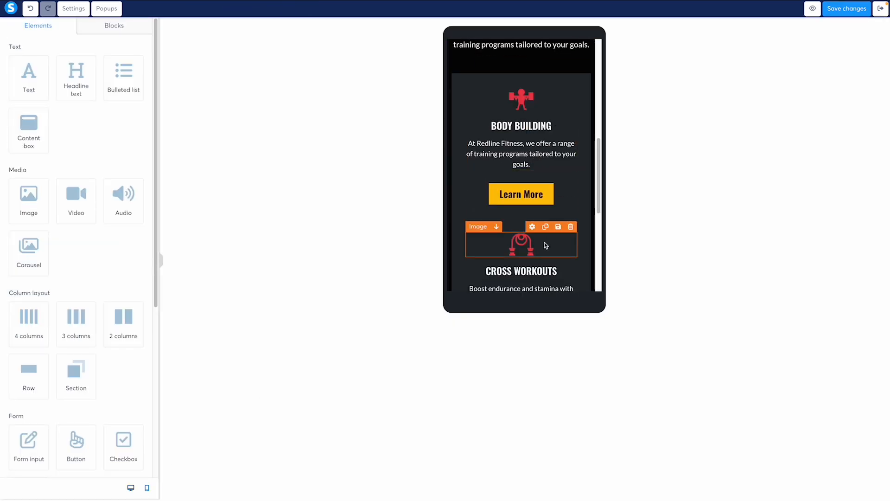
{"action": "scroll", "coordinate": [487, 211], "scroll_direction": "up", "scroll_amount": 2}
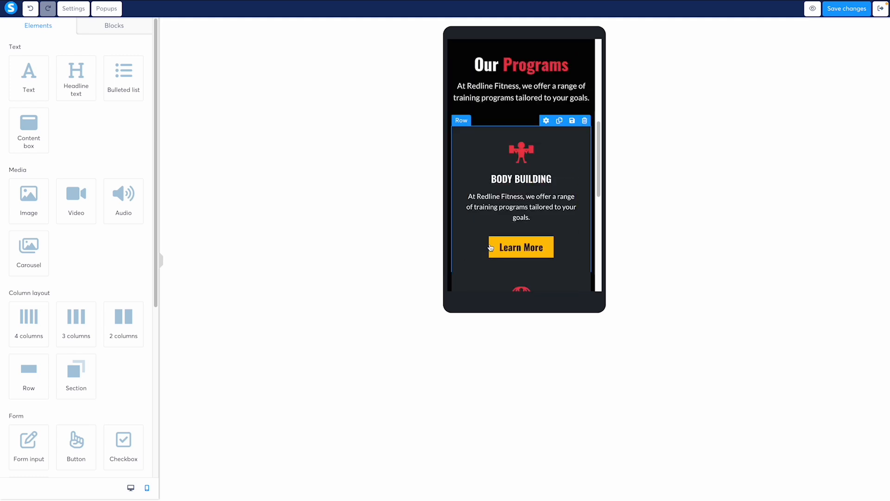
{"action": "scroll", "coordinate": [480, 213], "scroll_direction": "down", "scroll_amount": 1}
{"action": "scroll", "coordinate": [480, 213], "scroll_direction": "down", "scroll_amount": 3}
{"action": "scroll", "coordinate": [480, 221], "scroll_direction": "up", "scroll_amount": 1}
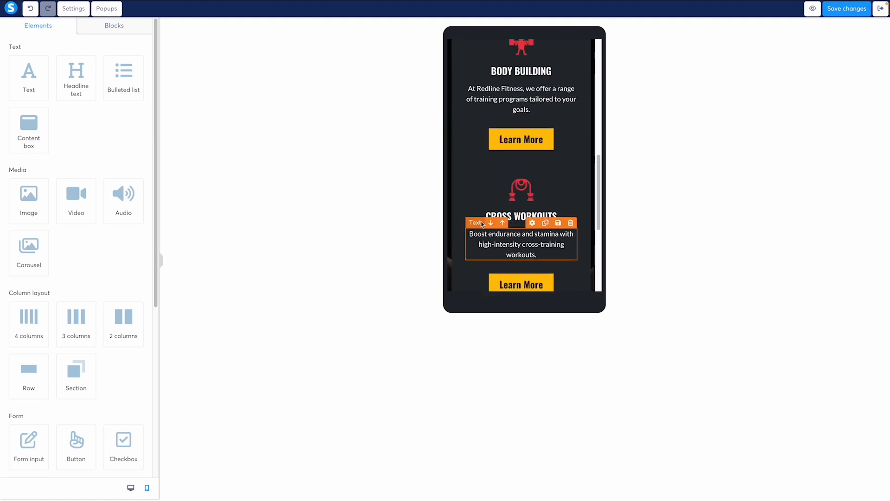
- Select the Body Building card's row in the mobile view and set its bottom margin to 20
{"action": "left_click", "coordinate": [462, 165]}
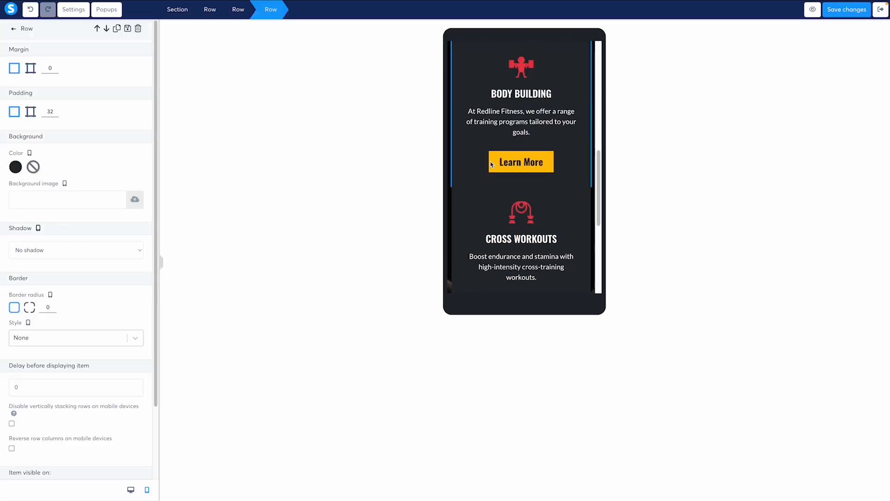
{"action": "left_click", "coordinate": [524, 138]}
{"action": "left_click", "coordinate": [577, 146]}
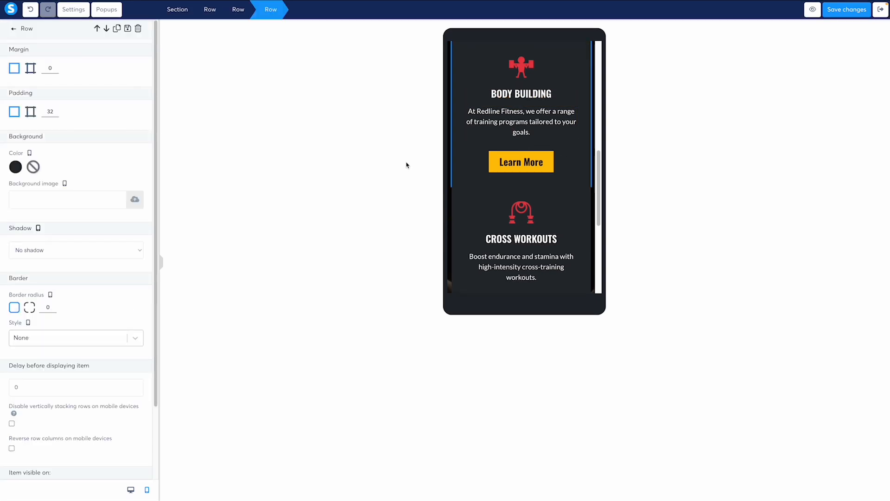
{"action": "left_click", "coordinate": [526, 149]}
{"action": "left_click", "coordinate": [561, 174]}
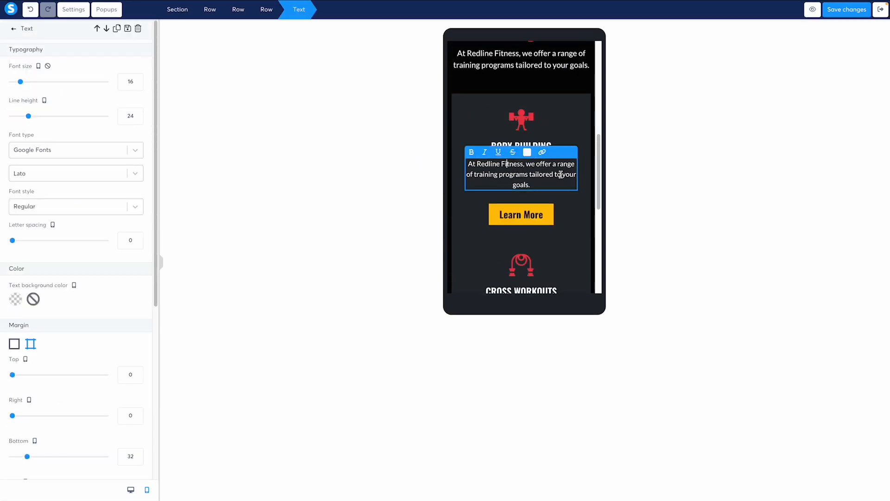
{"action": "left_click", "coordinate": [273, 12]}
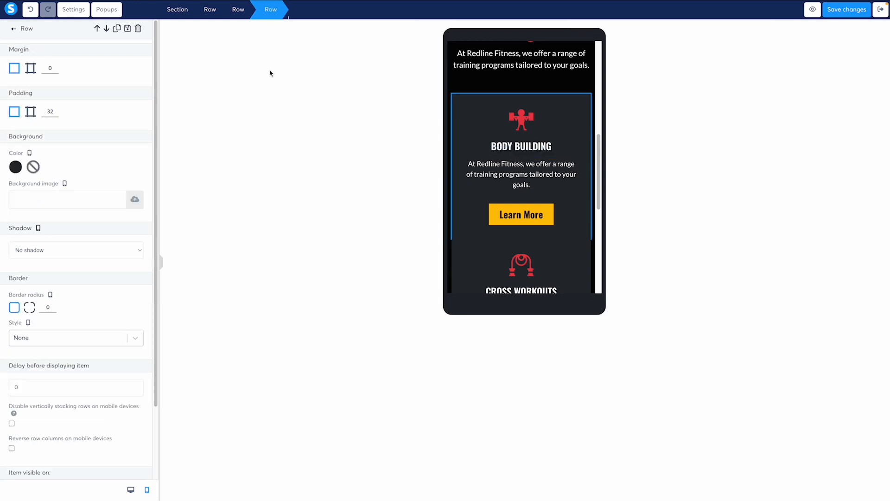
{"action": "scroll", "coordinate": [40, 266], "scroll_direction": "down", "scroll_amount": 1}
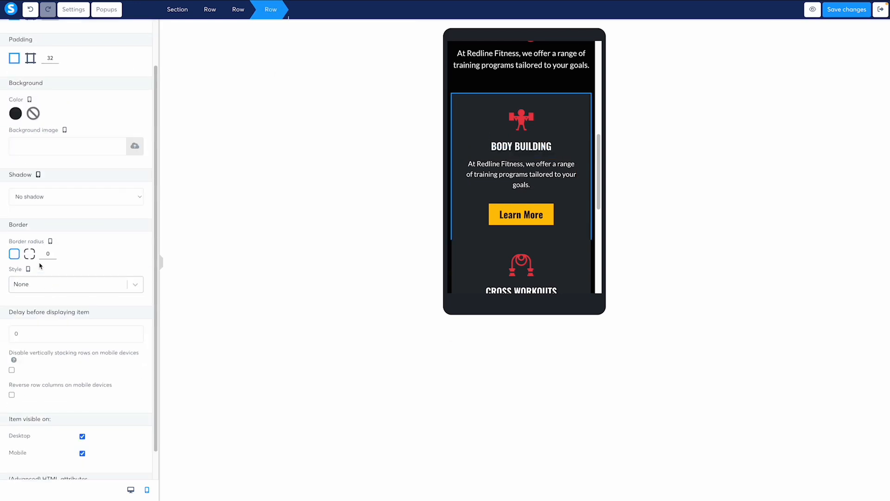
{"action": "scroll", "coordinate": [40, 266], "scroll_direction": "up", "scroll_amount": 1}
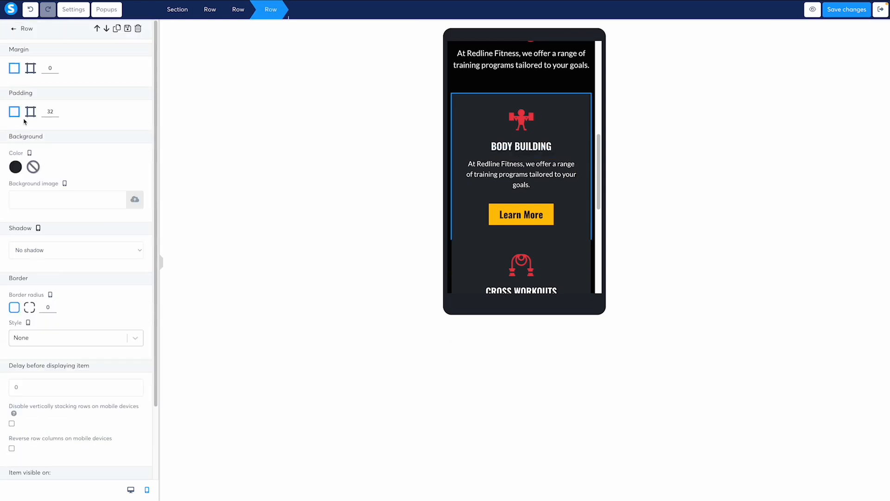
{"action": "left_click", "coordinate": [32, 70]}
{"action": "left_click", "coordinate": [127, 181]}
{"action": "type", "text": "20"}
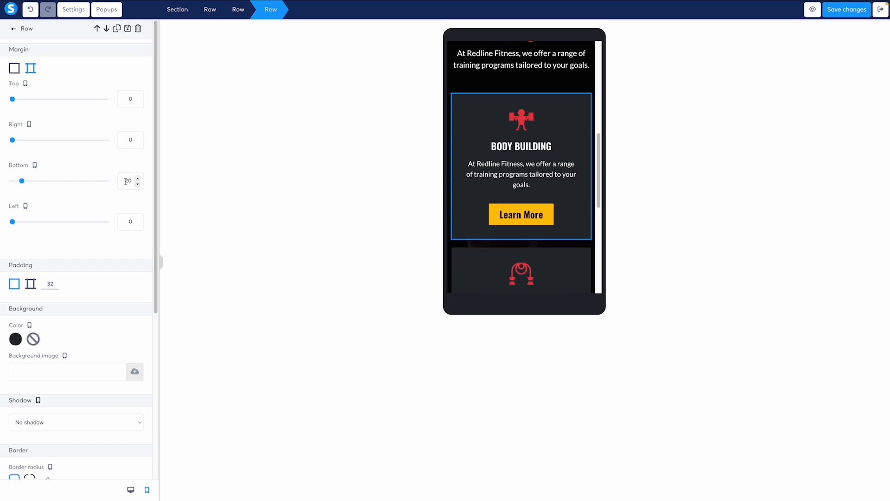
- Select the Cross Workouts card's row in the mobile view and set its bottom margin to 20
{"action": "left_click", "coordinate": [482, 173]}
{"action": "scroll", "coordinate": [520, 147], "scroll_direction": "down", "scroll_amount": 4}
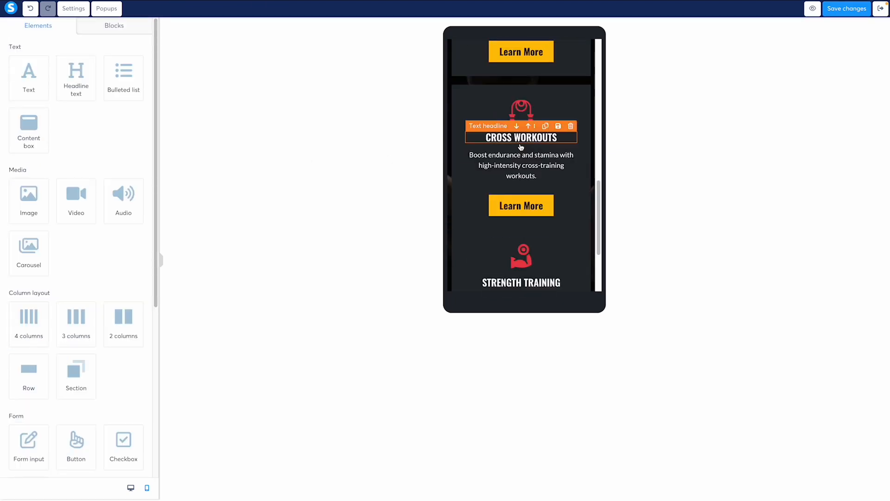
{"action": "left_click", "coordinate": [588, 175]}
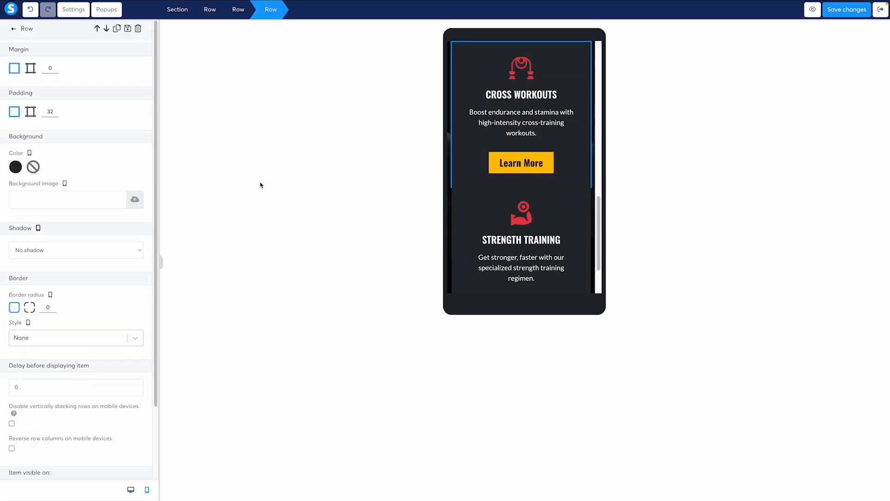
{"action": "left_click", "coordinate": [30, 68]}
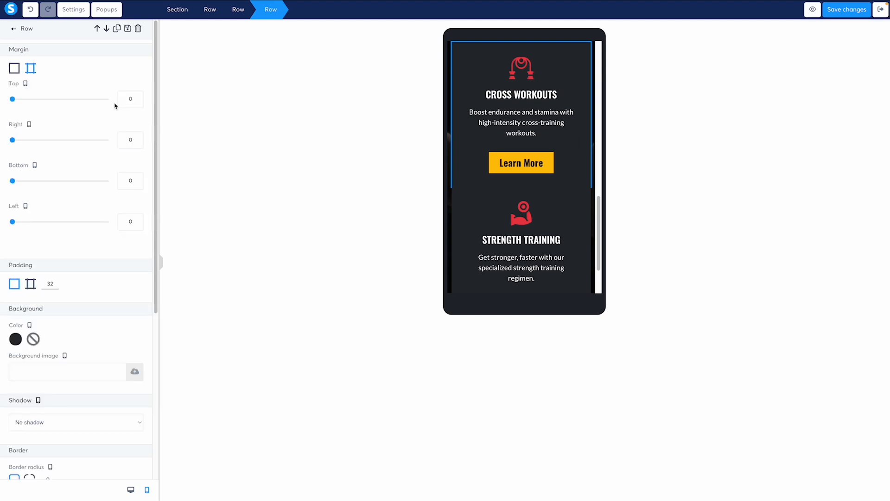
{"action": "left_click", "coordinate": [123, 182]}
{"action": "type", "text": "2"}
{"action": "left_click", "coordinate": [541, 201]}
{"action": "scroll", "coordinate": [541, 200], "scroll_direction": "down", "scroll_amount": 2}
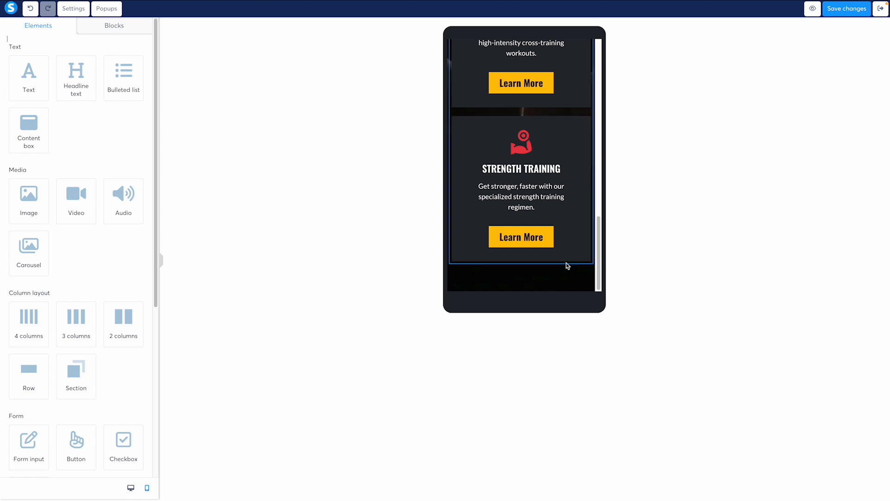
- Select the section containing the program cards and save the page changes
{"action": "left_click", "coordinate": [565, 282]}
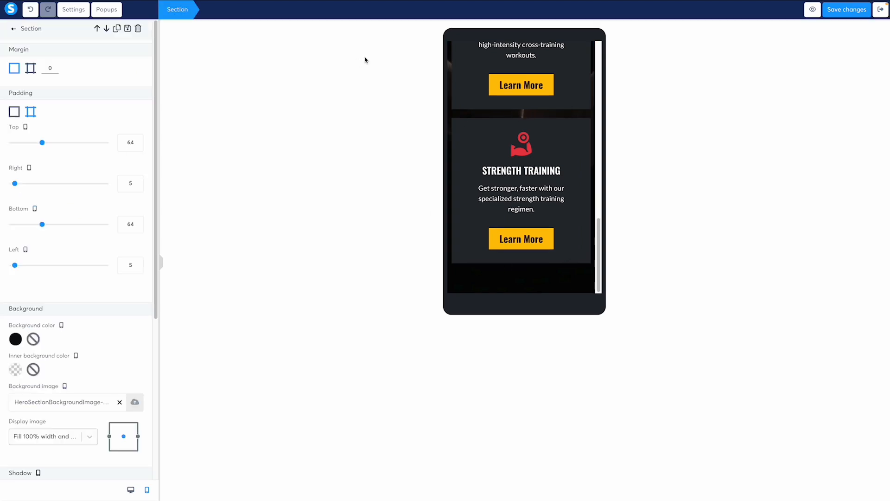
{"action": "left_click", "coordinate": [537, 140]}
{"action": "left_click", "coordinate": [177, 9]}
{"action": "left_click", "coordinate": [846, 10]}
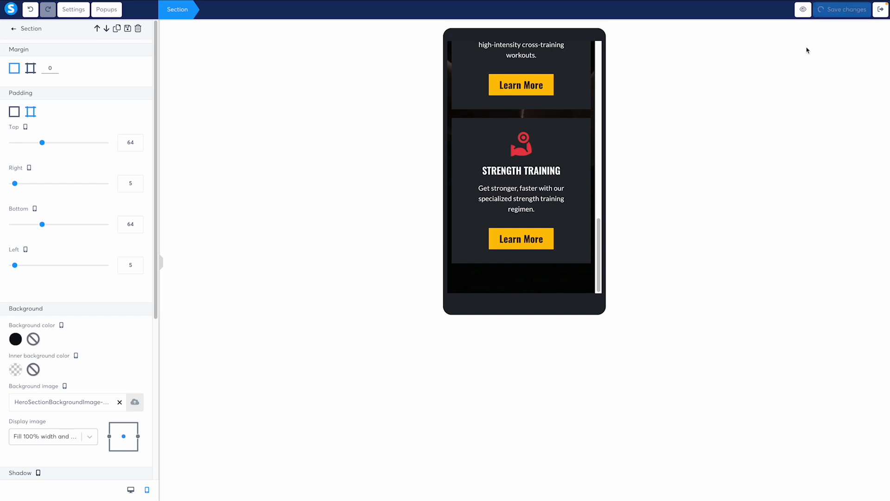
- Preview the page emulated as an iPhone 14 Pro Max and examine the spacing between the stacked program cards
{"action": "left_click", "coordinate": [805, 10]}
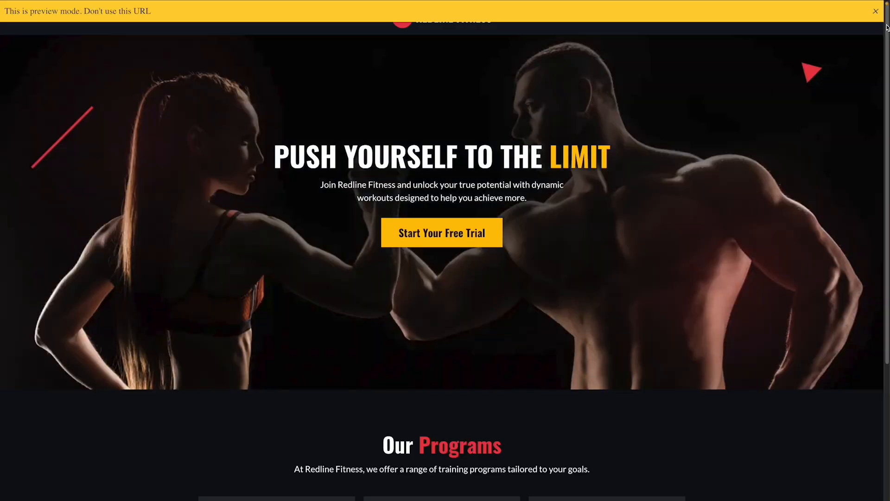
{"action": "left_click", "coordinate": [876, 12]}
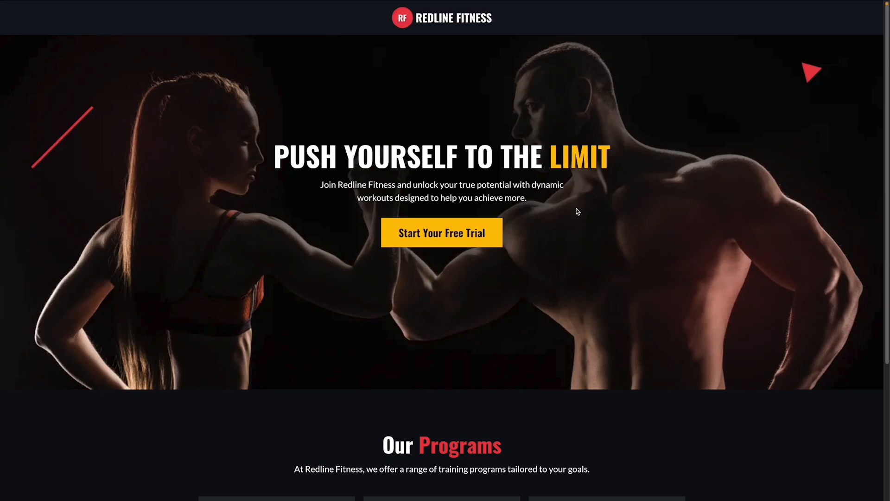
{"action": "key", "text": "super+alt+i"}
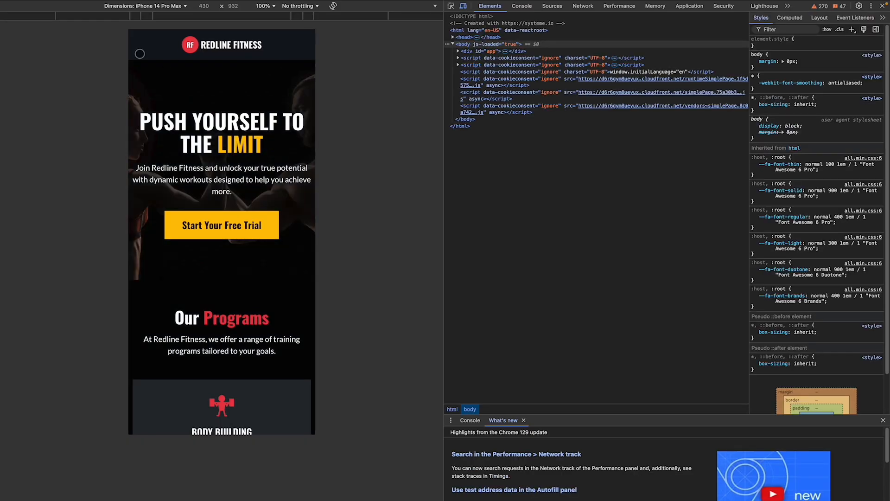
{"action": "left_click", "coordinate": [163, 7]}
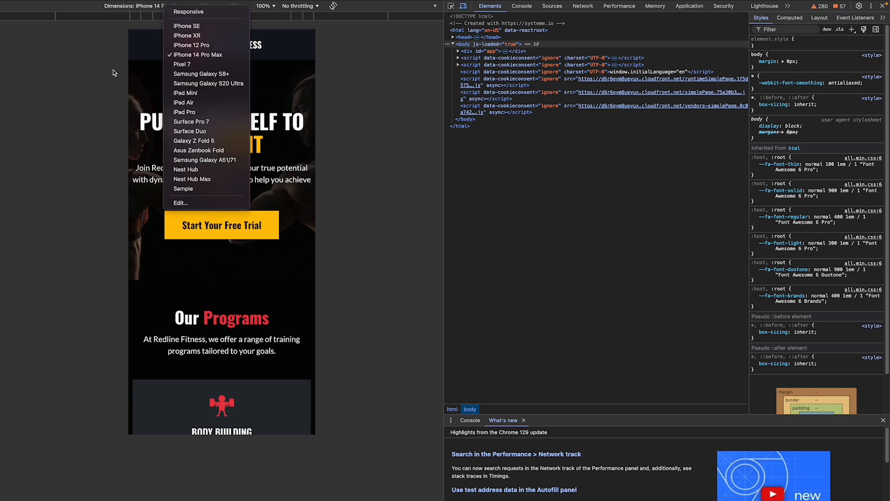
{"action": "left_click", "coordinate": [84, 98]}
{"action": "scroll", "coordinate": [222, 204], "scroll_direction": "down", "scroll_amount": 4}
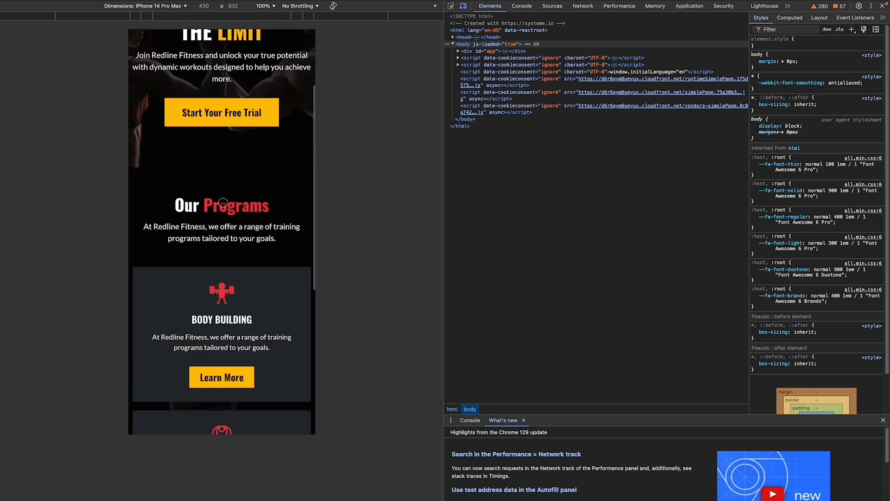
{"action": "scroll", "coordinate": [222, 204], "scroll_direction": "down", "scroll_amount": 3}
{"action": "scroll", "coordinate": [223, 206], "scroll_direction": "down", "scroll_amount": 2}
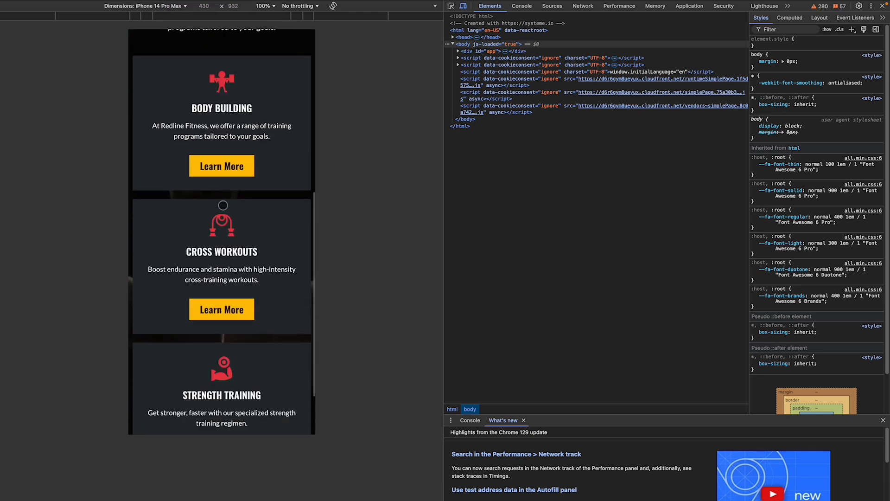
{"action": "scroll", "coordinate": [223, 205], "scroll_direction": "up", "scroll_amount": 8}
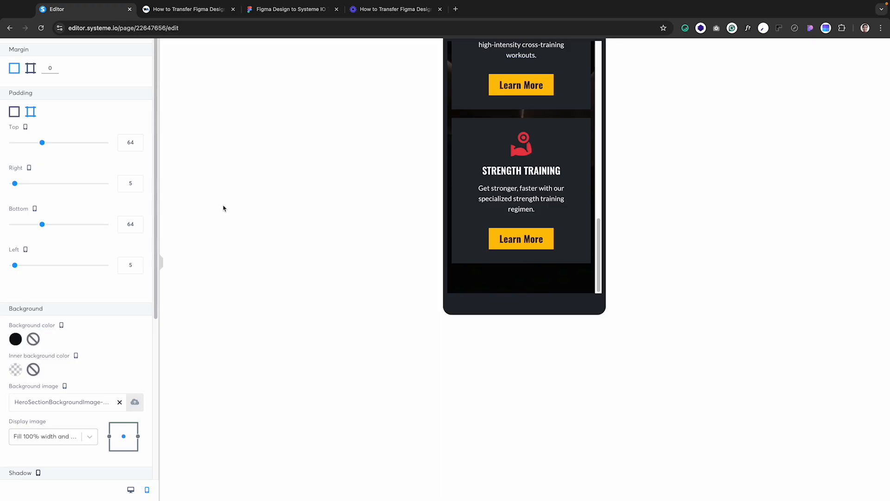
- Return the editor to the desktop view and duplicate the Our Programs section
{"action": "left_click", "coordinate": [130, 490]}
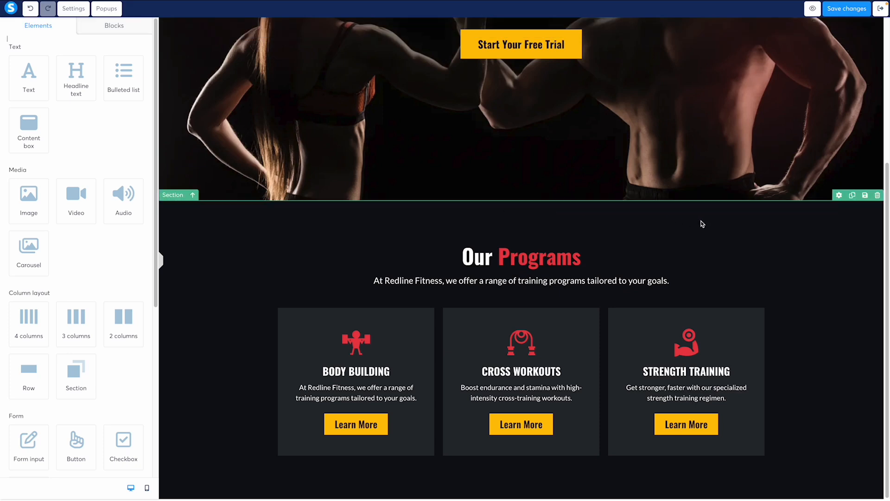
{"action": "left_click", "coordinate": [702, 224]}
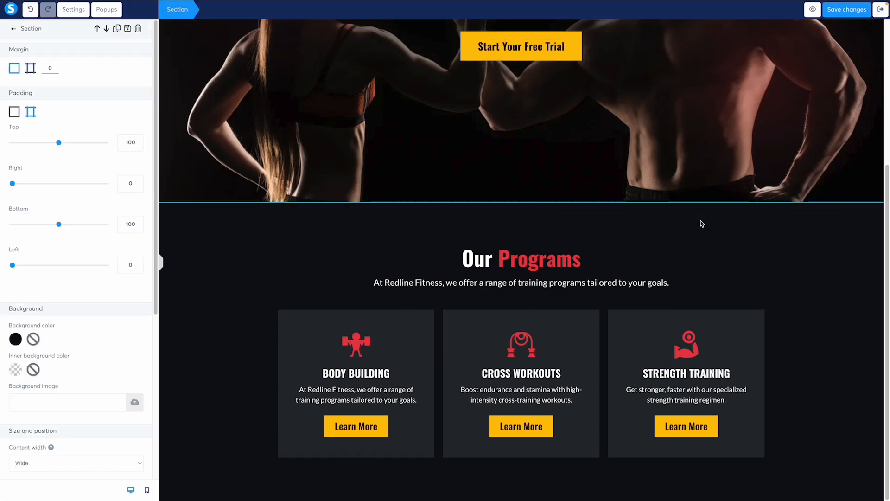
{"action": "key", "text": "Escape"}
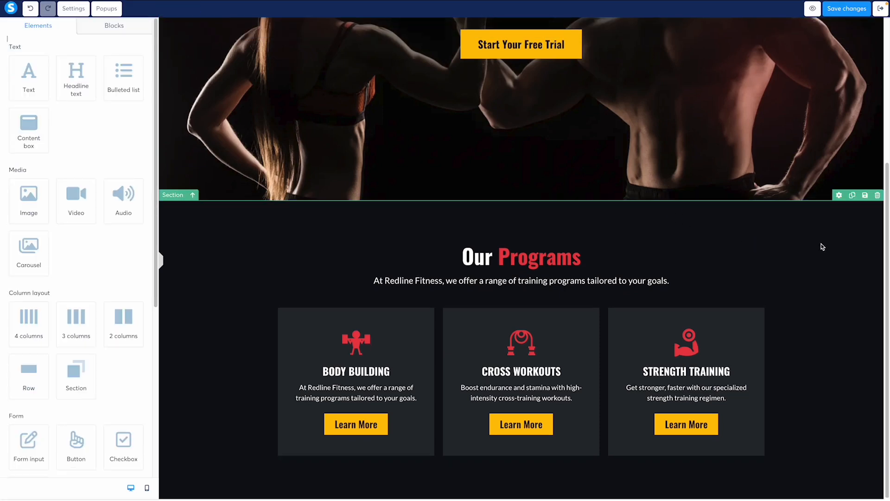
{"action": "left_click", "coordinate": [852, 195]}
{"action": "scroll", "coordinate": [828, 215], "scroll_direction": "down", "scroll_amount": 2}
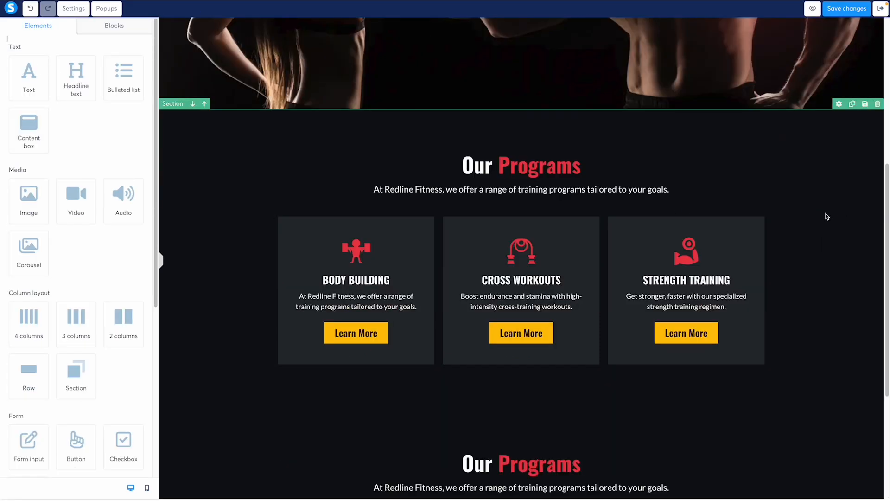
{"action": "scroll", "coordinate": [583, 264], "scroll_direction": "down", "scroll_amount": 4}
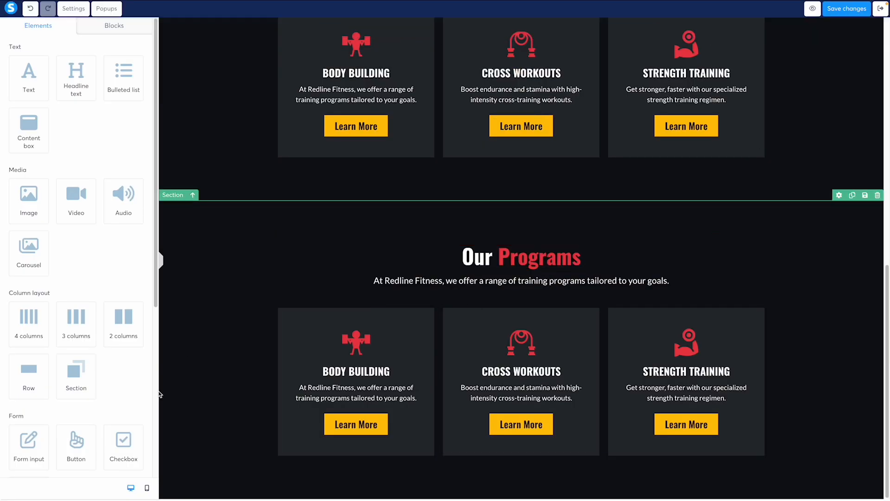
{"action": "left_click_drag", "start_coordinate": [28, 378], "coordinate": [514, 257]}
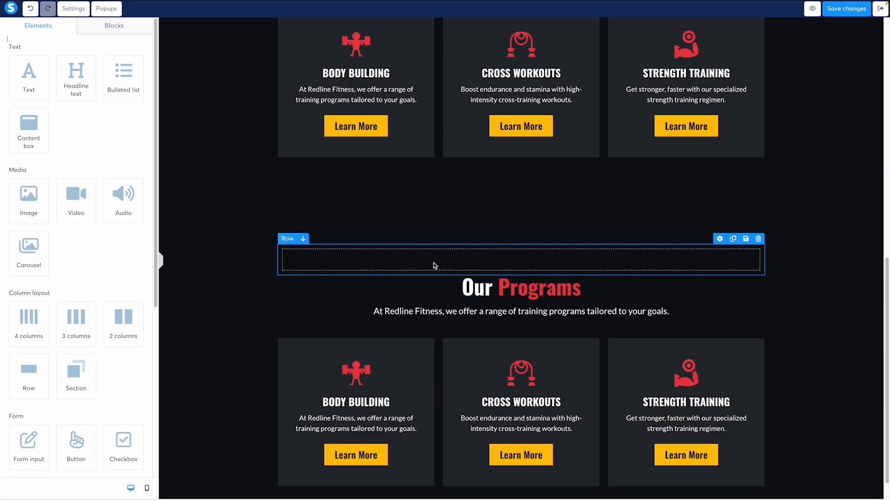
{"action": "left_click", "coordinate": [758, 238]}
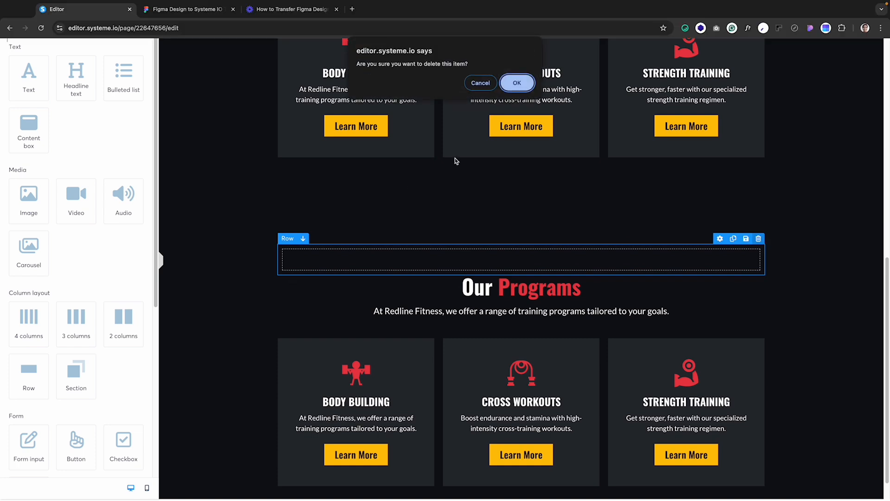
{"action": "left_click", "coordinate": [527, 84]}
- Add a two-column row below the cards in the duplicated section and delete the row of program cards above it
{"action": "left_click_drag", "start_coordinate": [124, 320], "coordinate": [433, 453]}
{"action": "scroll", "coordinate": [510, 371], "scroll_direction": "down", "scroll_amount": 1}
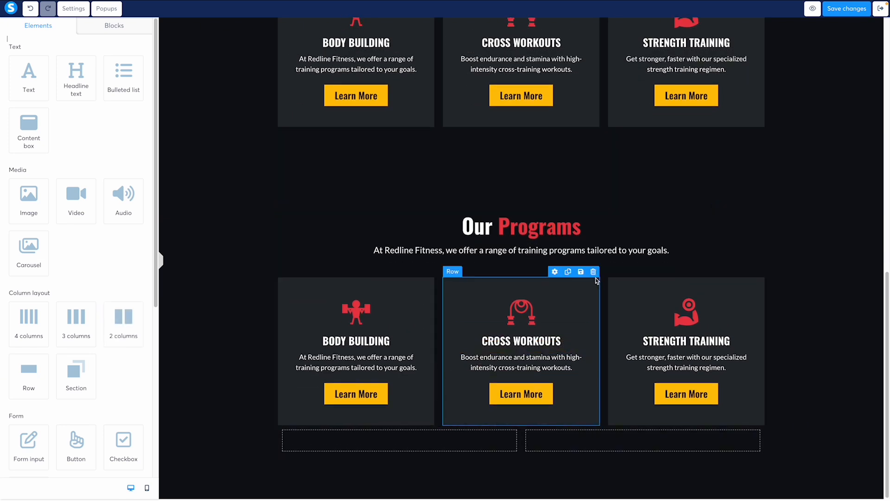
{"action": "left_click", "coordinate": [758, 271]}
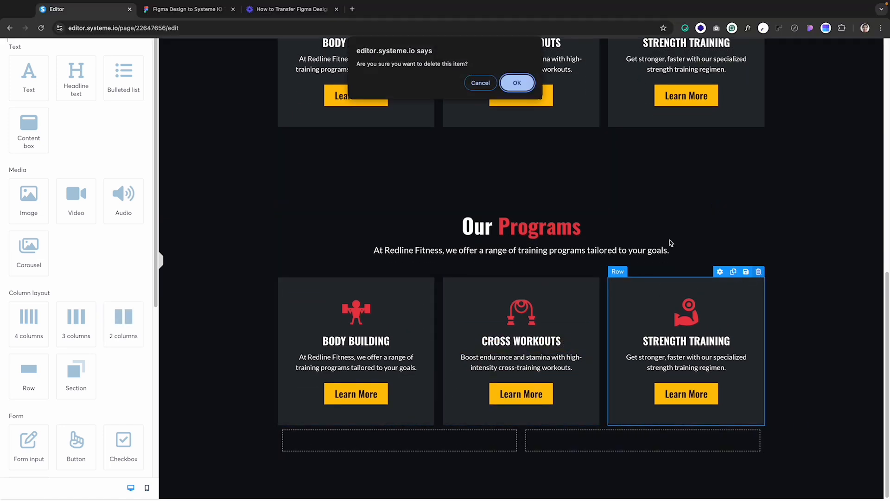
{"action": "left_click", "coordinate": [523, 88]}
{"action": "left_click", "coordinate": [755, 284]}
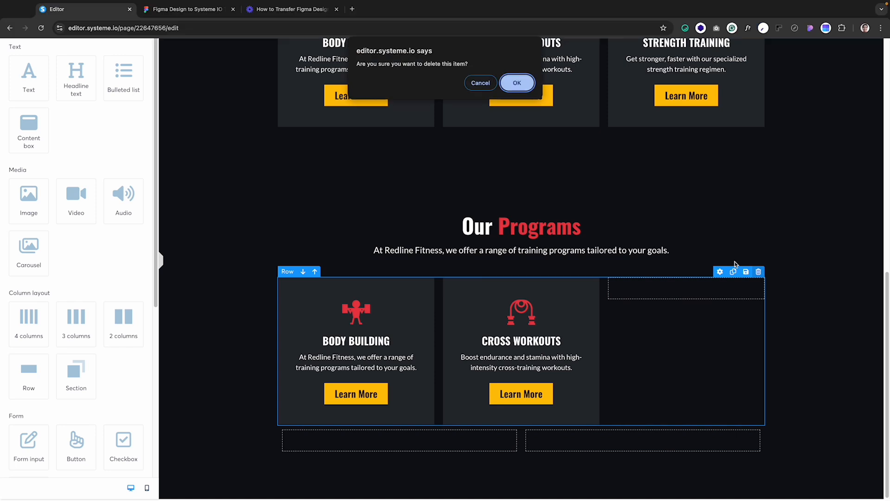
{"action": "left_click", "coordinate": [517, 83]}
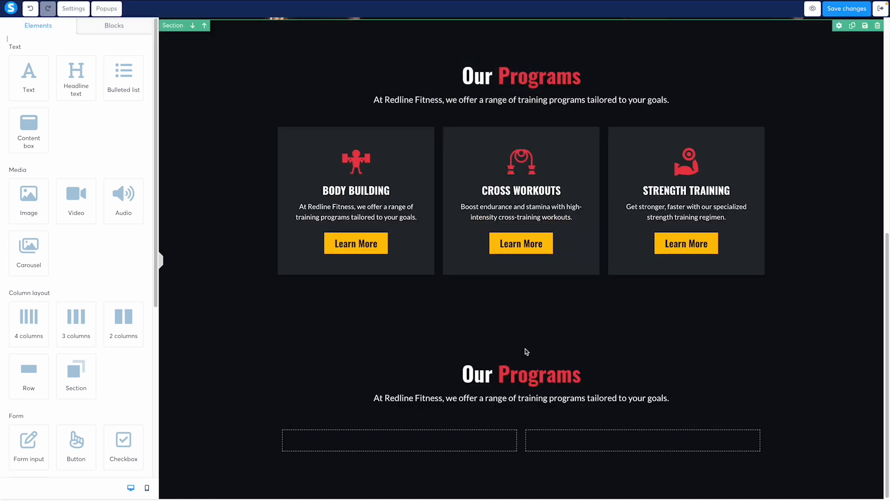
- Following the Figma promo banner layout, move the duplicated section's "Our Programs" headline into the second column of the two-column row
{"action": "key", "text": "ctrl+Tab"}
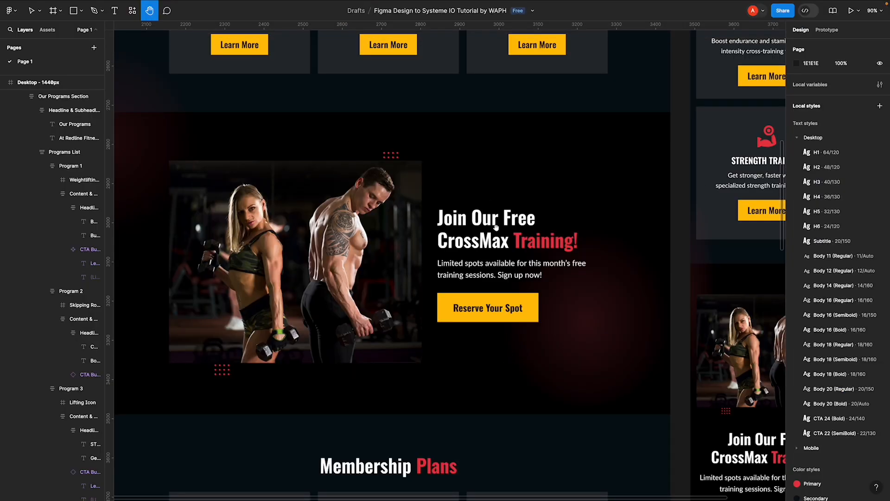
{"action": "key", "text": "ctrl+shift+Tab"}
{"action": "left_click", "coordinate": [464, 373]}
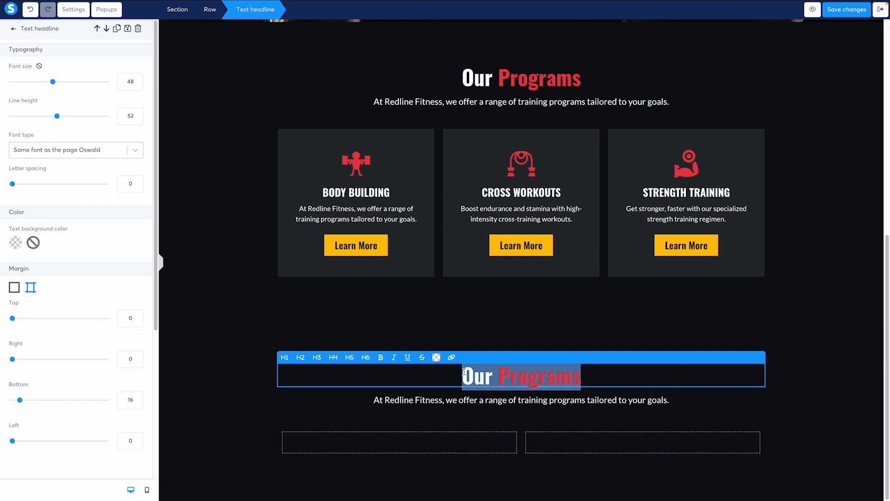
{"action": "left_click", "coordinate": [616, 328]}
{"action": "left_click_drag", "start_coordinate": [287, 363], "coordinate": [542, 442]}
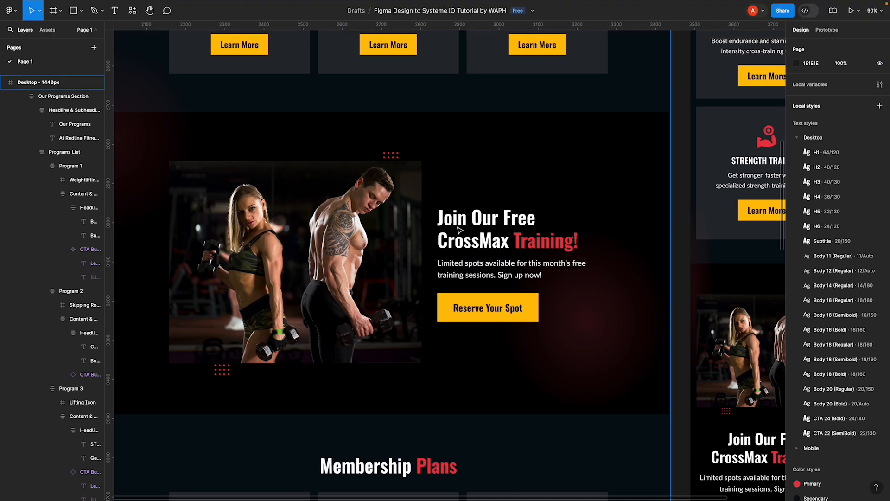
- Copy the promo banner headline "Join Our Free CrossMax Training!" from Figma and replace the second column's headline text with it
{"action": "double_click", "coordinate": [459, 228]}
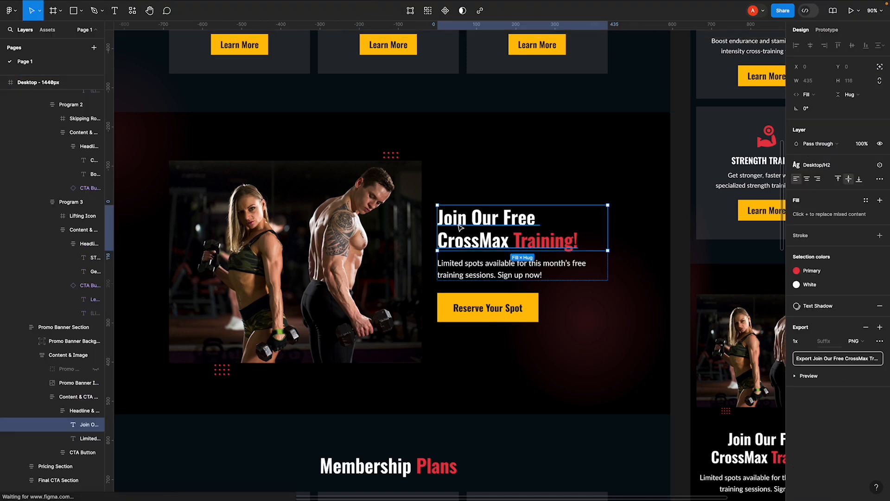
{"action": "double_click", "coordinate": [458, 225]}
{"action": "key", "text": "ctrl+c"}
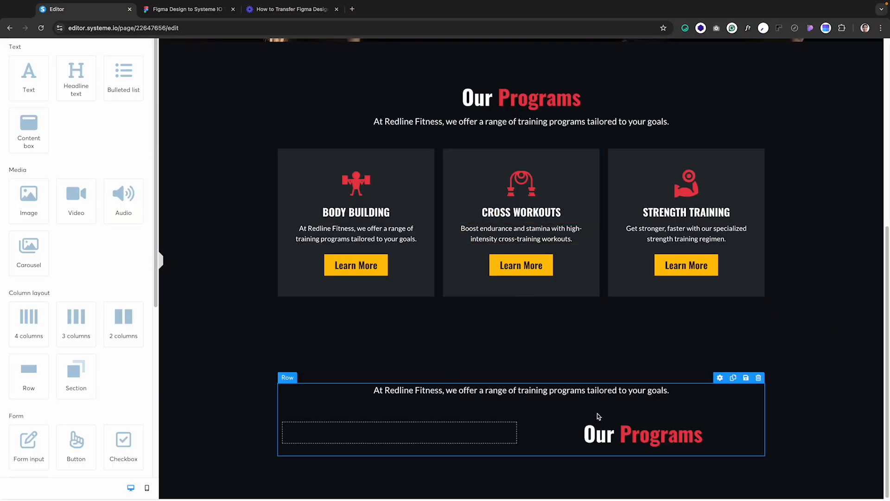
{"action": "left_click", "coordinate": [601, 440]}
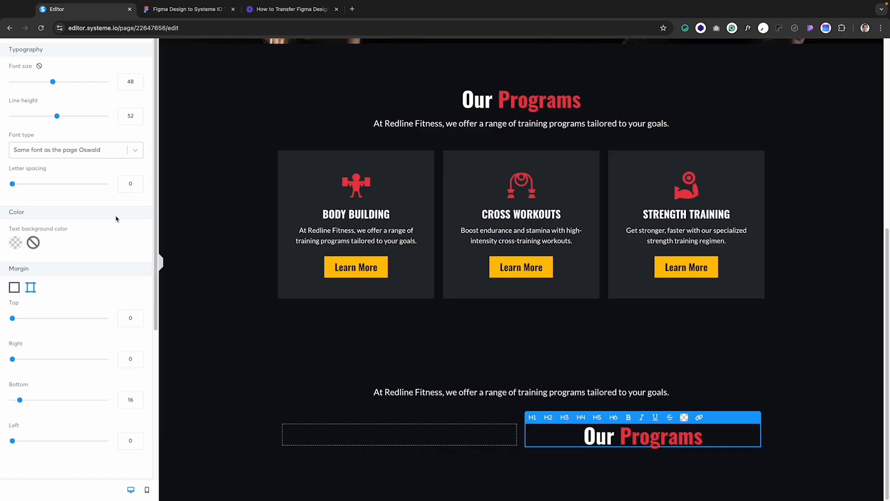
{"action": "key", "text": "ctrl+a"}
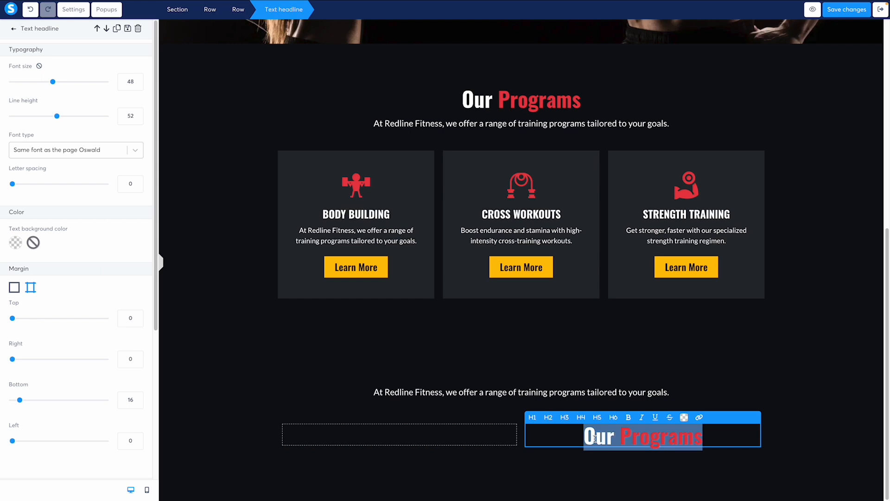
{"action": "key", "text": "ctrl+v"}
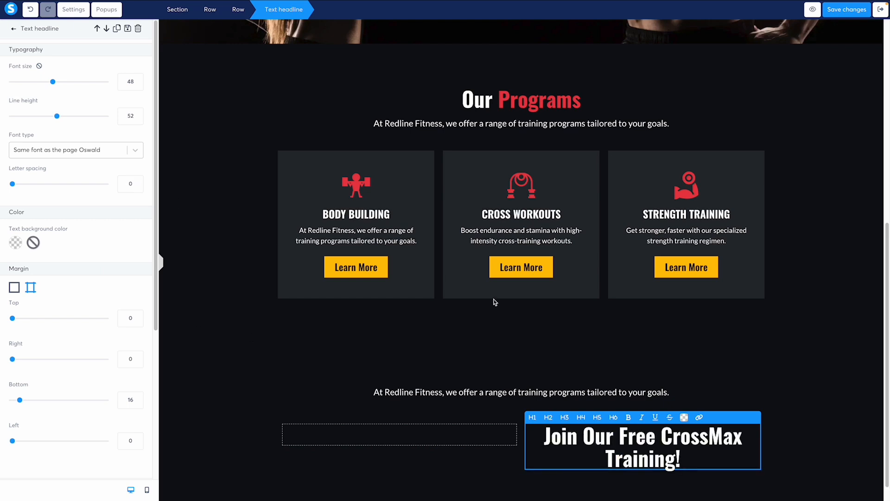
- Set the Our Programs headline's font to the Google font Oswald with the Bold 700 style
{"action": "left_click", "coordinate": [527, 343]}
{"action": "scroll", "coordinate": [527, 319], "scroll_direction": "up", "scroll_amount": 4}
{"action": "left_click", "coordinate": [506, 283]}
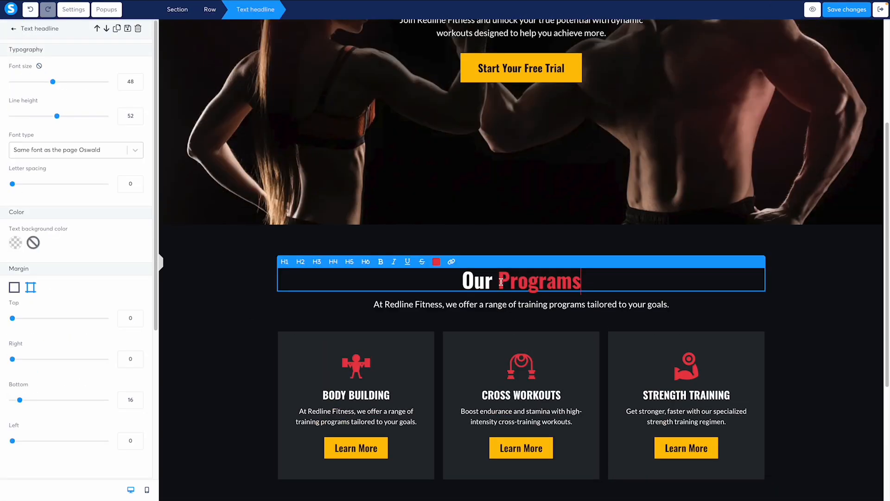
{"action": "left_click", "coordinate": [31, 152]}
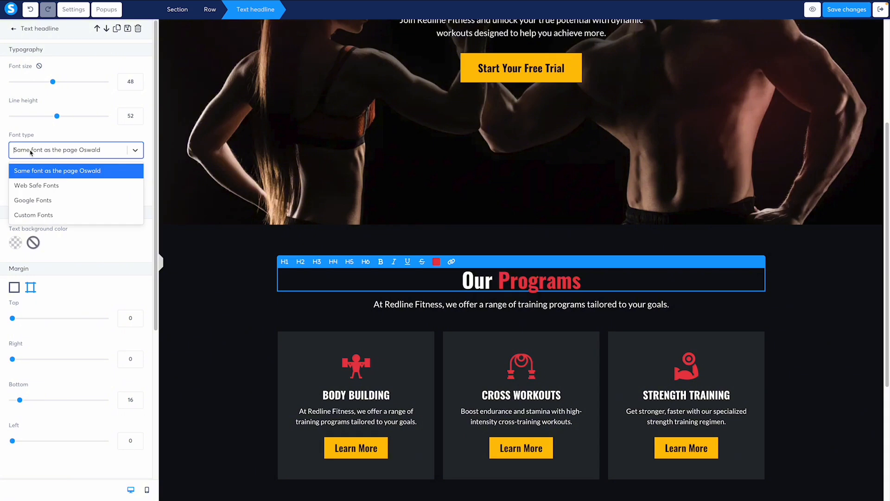
{"action": "left_click", "coordinate": [36, 202]}
{"action": "left_click", "coordinate": [32, 172]}
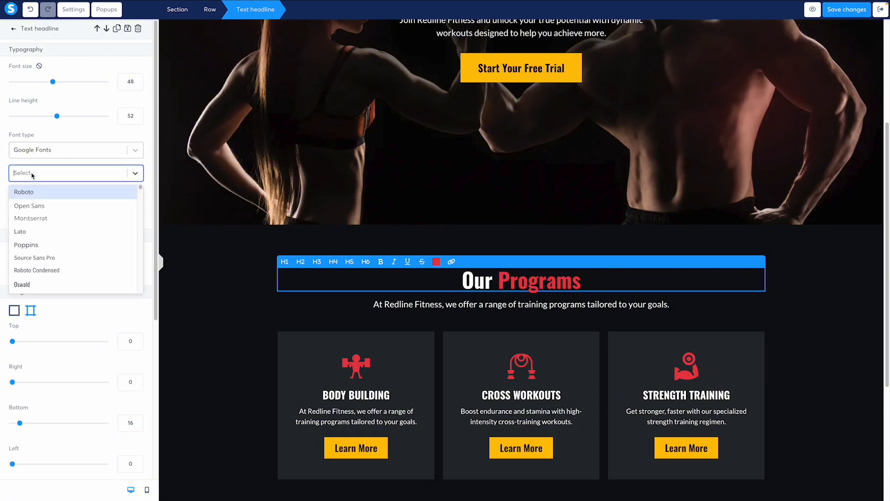
{"action": "left_click", "coordinate": [33, 285]}
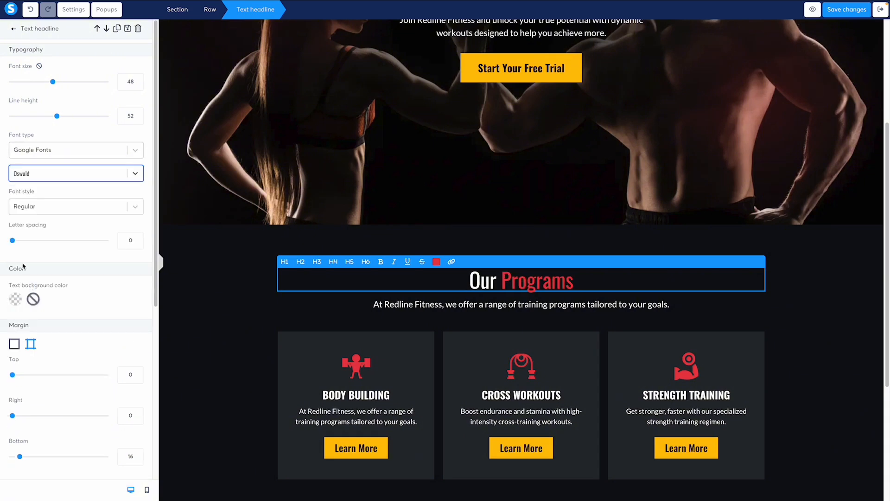
{"action": "left_click", "coordinate": [94, 212]}
{"action": "left_click", "coordinate": [46, 299]}
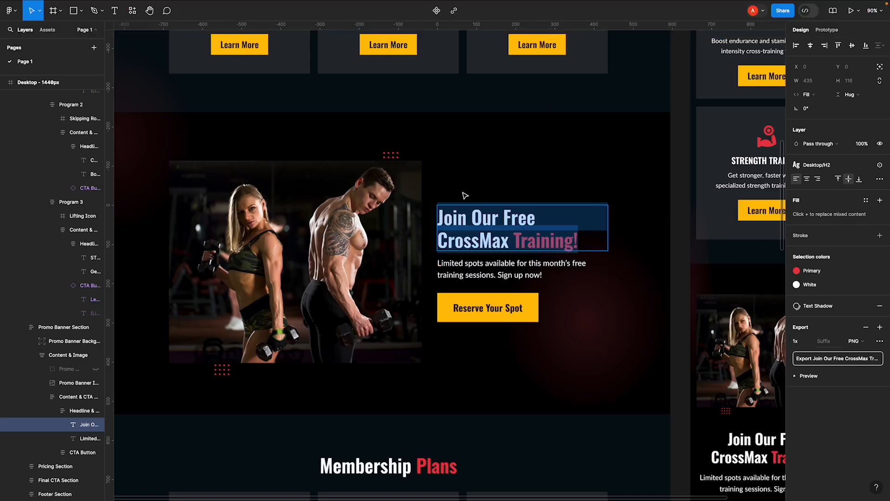
- Check the weight of the headline's H2 text style in Figma and set the Our Programs headline to Semi-bold 600 in the page editor
{"action": "scroll", "coordinate": [423, 194], "scroll_direction": "up", "scroll_amount": 1}
{"action": "scroll", "coordinate": [423, 194], "scroll_direction": "up", "scroll_amount": 5}
{"action": "left_click", "coordinate": [355, 155]}
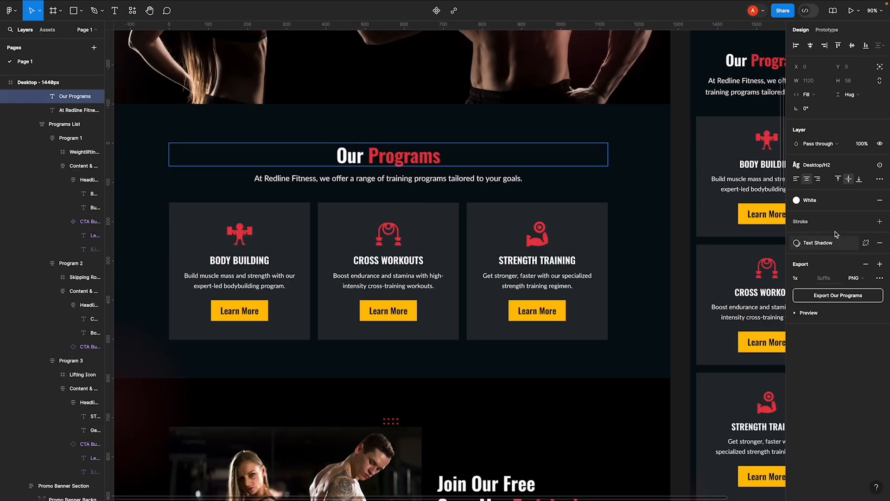
{"action": "left_click", "coordinate": [818, 165]}
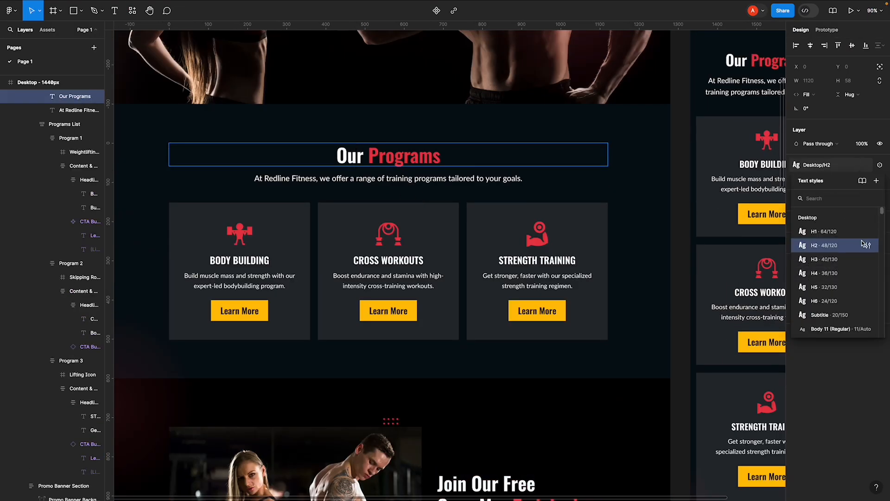
{"action": "left_click", "coordinate": [869, 246]}
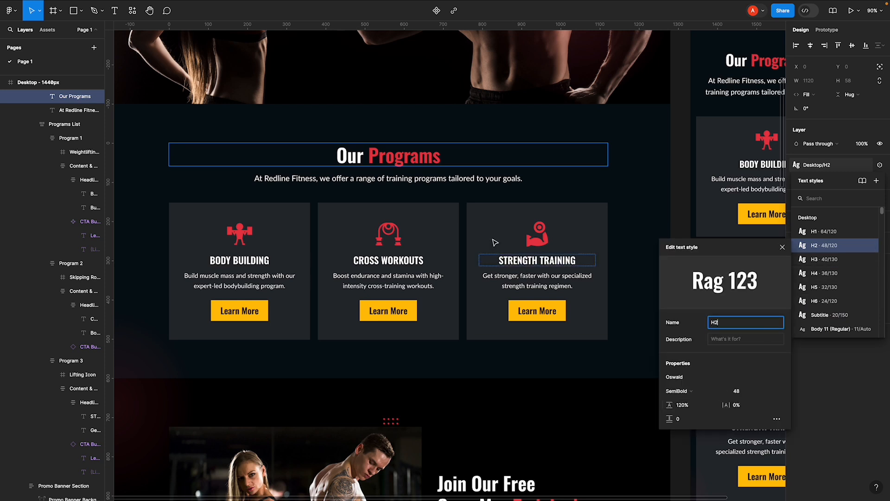
{"action": "double_click", "coordinate": [553, 178]}
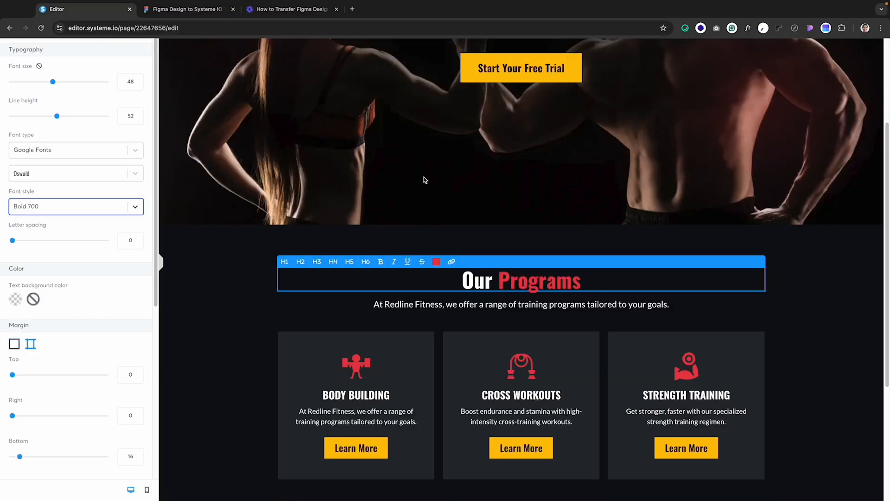
{"action": "left_click", "coordinate": [68, 208]}
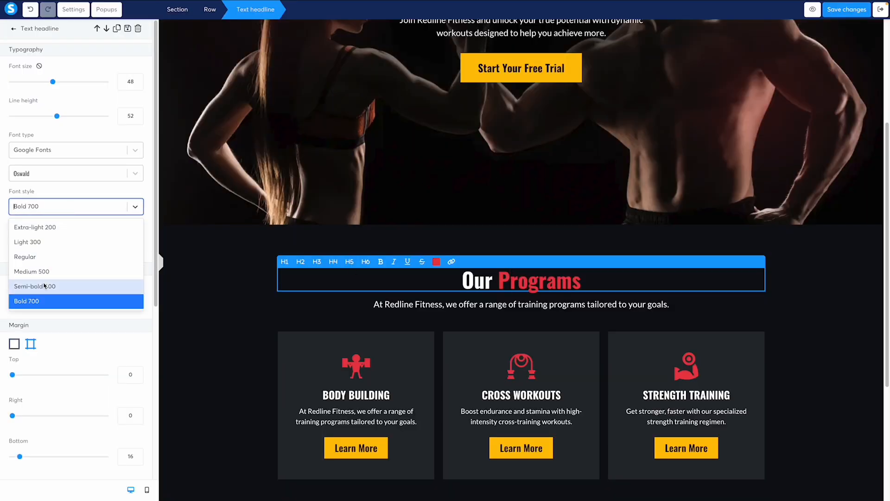
{"action": "left_click", "coordinate": [46, 286]}
- Delete the "Join Our Free CrossMax Training!" headline from the second column and duplicate the restyled Our Programs headline
{"action": "scroll", "coordinate": [533, 245], "scroll_direction": "down", "scroll_amount": 2}
{"action": "scroll", "coordinate": [534, 246], "scroll_direction": "down", "scroll_amount": 3}
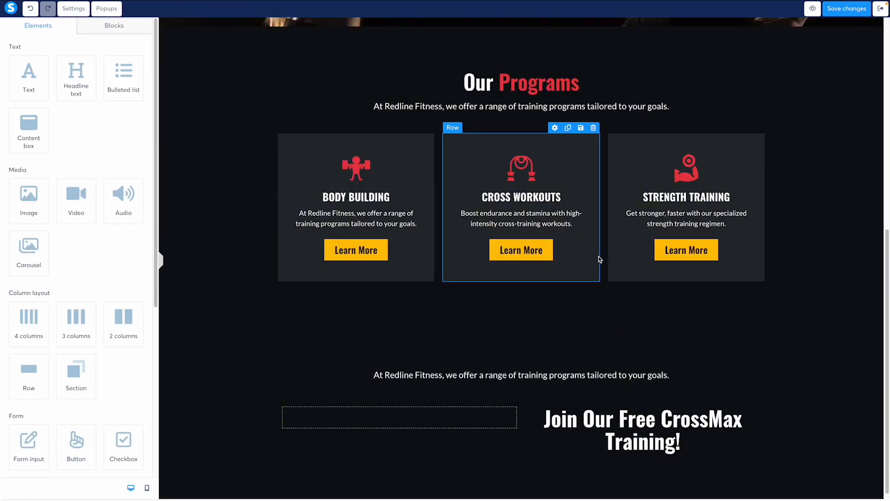
{"action": "left_click", "coordinate": [715, 414]}
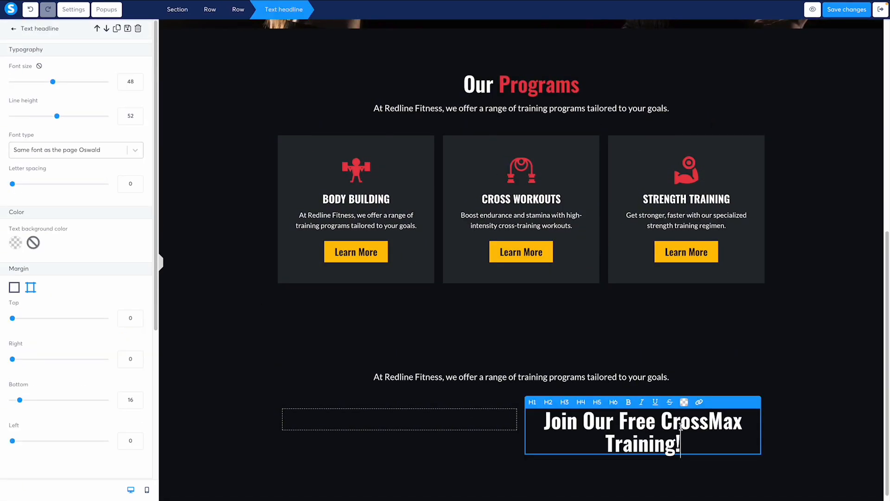
{"action": "left_click", "coordinate": [786, 411]}
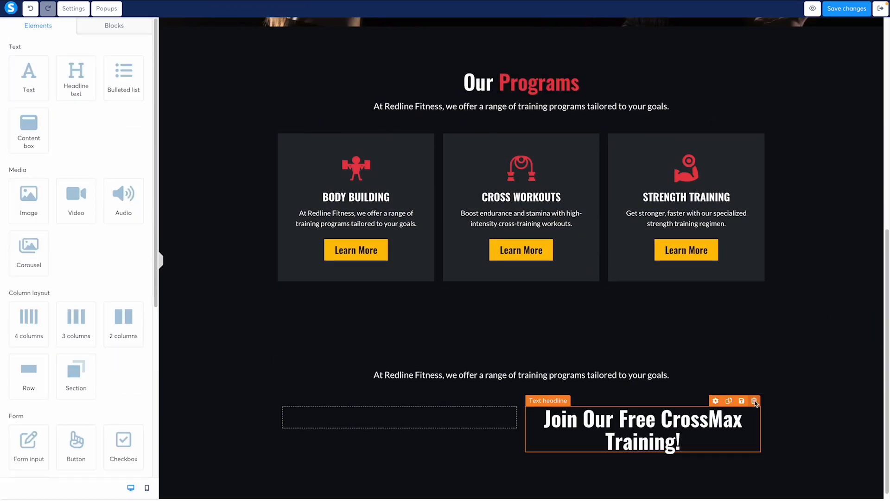
{"action": "left_click", "coordinate": [753, 401]}
{"action": "left_click", "coordinate": [508, 84]}
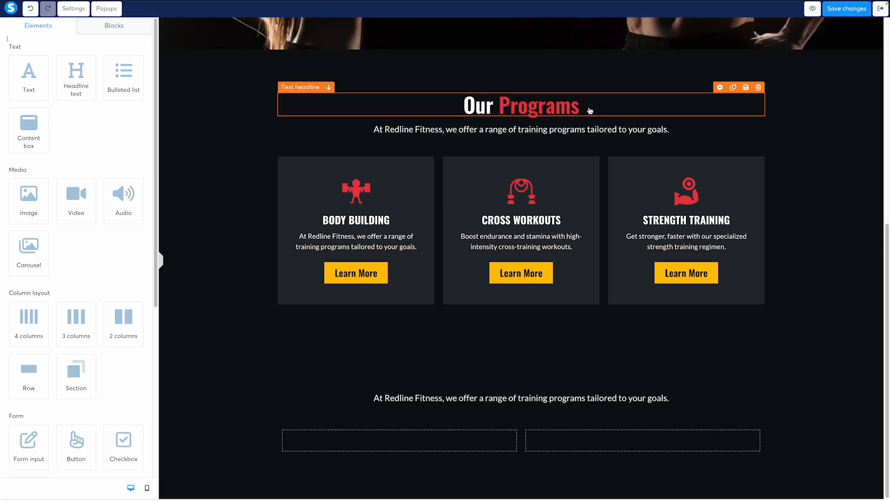
{"action": "left_click", "coordinate": [733, 87]}
{"action": "left_click_drag", "start_coordinate": [545, 116], "coordinate": [637, 452]}
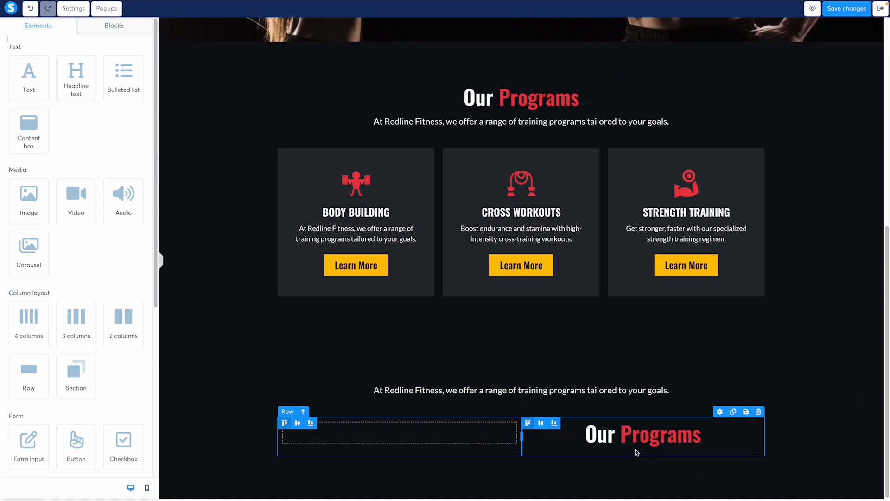
{"action": "left_click", "coordinate": [611, 440]}
{"action": "key", "text": "ctrl+a"}
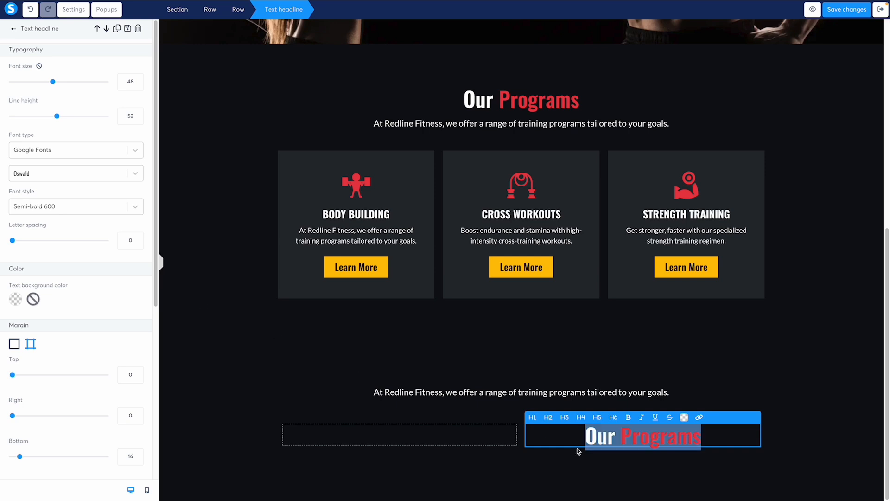
{"action": "key", "text": "ctrl+v"}
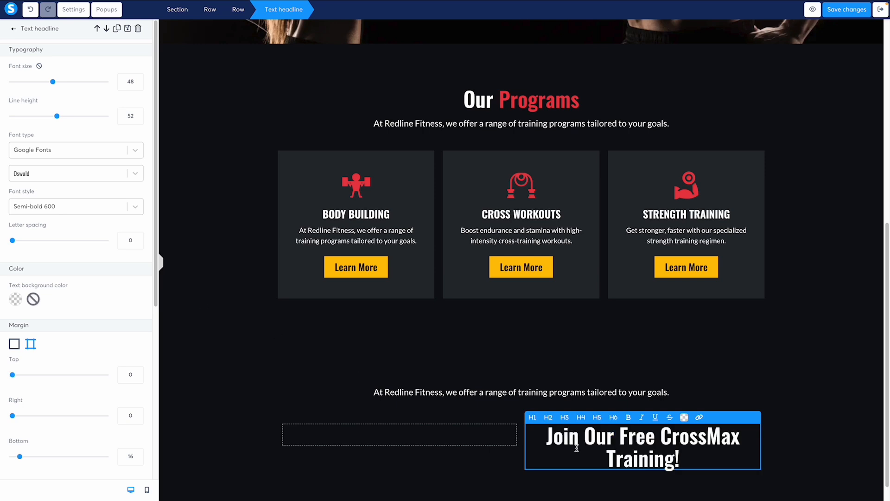
{"action": "key", "text": "ctrl+z"}
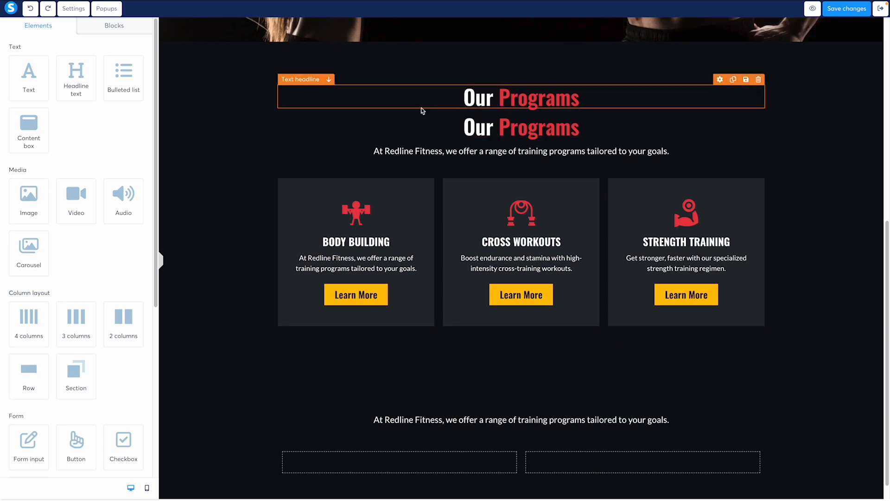
- Move the duplicated headline into the second column and replace its word "Our" with "Join Our Free CrossMax Training!"
{"action": "left_click_drag", "start_coordinate": [308, 110], "coordinate": [555, 469]}
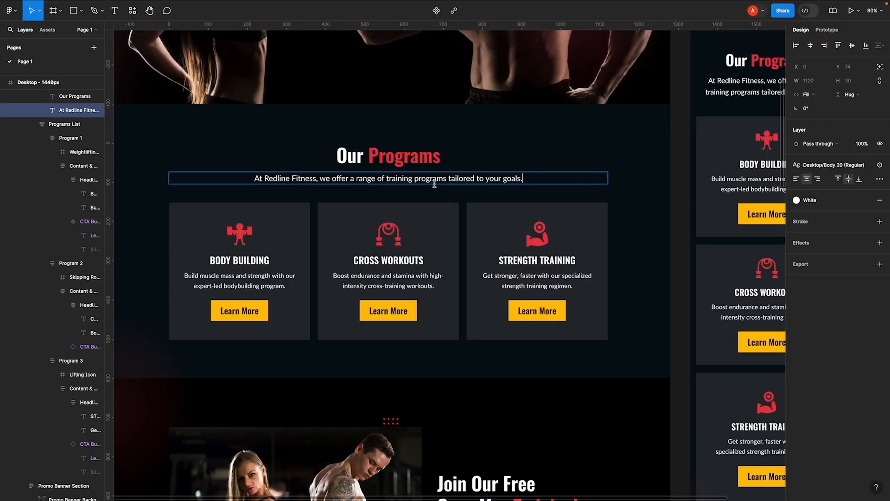
{"action": "scroll", "coordinate": [620, 233], "scroll_direction": "down", "scroll_amount": 5}
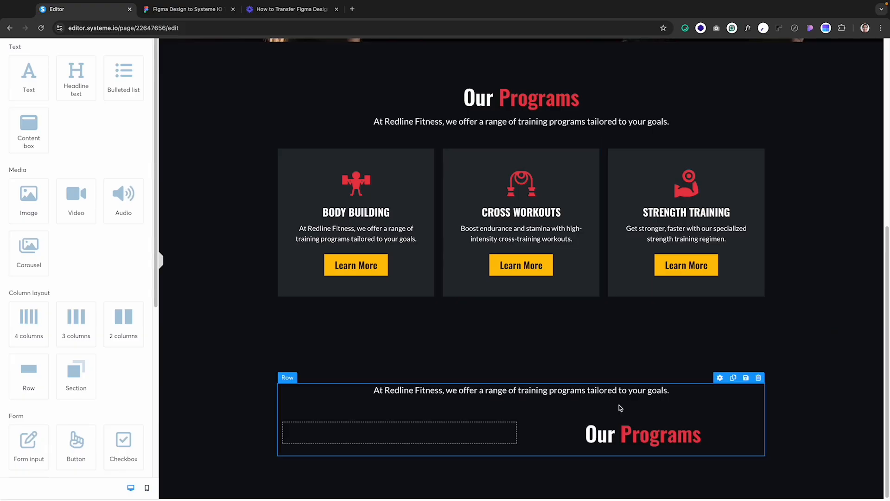
{"action": "left_click", "coordinate": [599, 436]}
{"action": "double_click", "coordinate": [598, 438]}
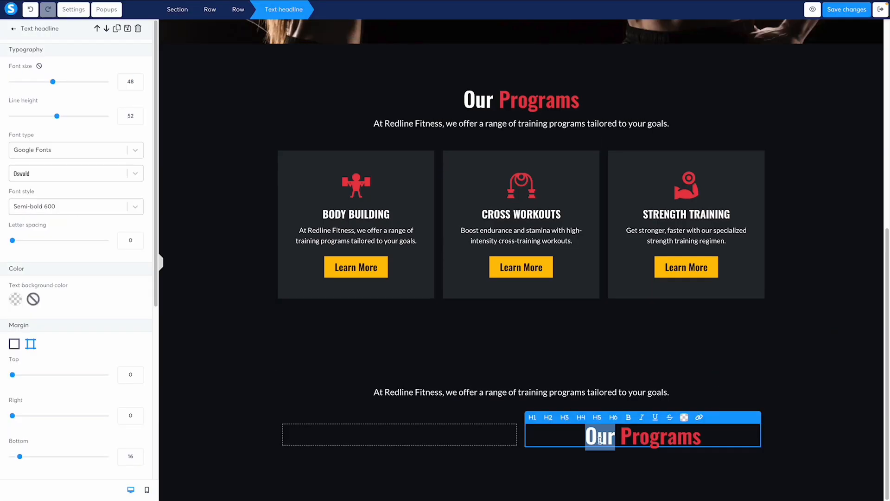
{"action": "type", "text": "Join Our Free CrossMax Training!"}
- Cut the white word "Training!" from the second column's headline and paste it over the red word "Programs", keeping the red color
{"action": "left_click", "coordinate": [571, 459]}
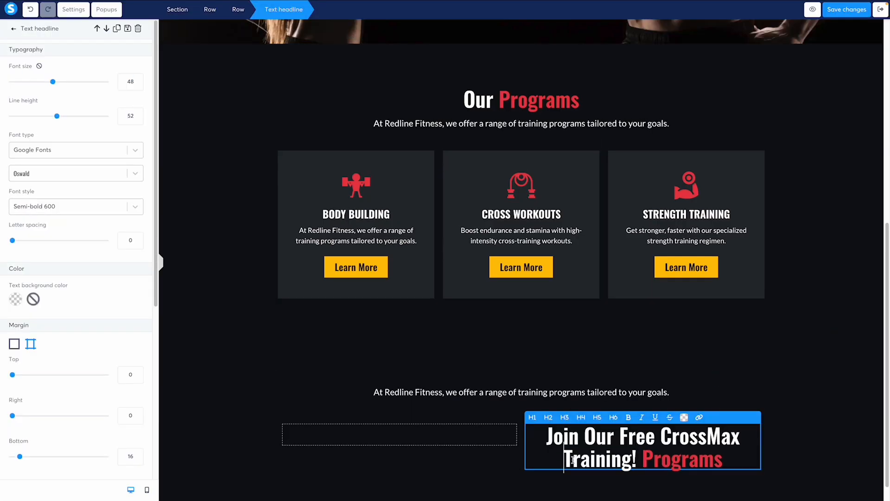
{"action": "left_click_drag", "start_coordinate": [573, 460], "coordinate": [635, 460]}
{"action": "key", "text": "ctrl+c"}
{"action": "key", "text": "BackSpace"}
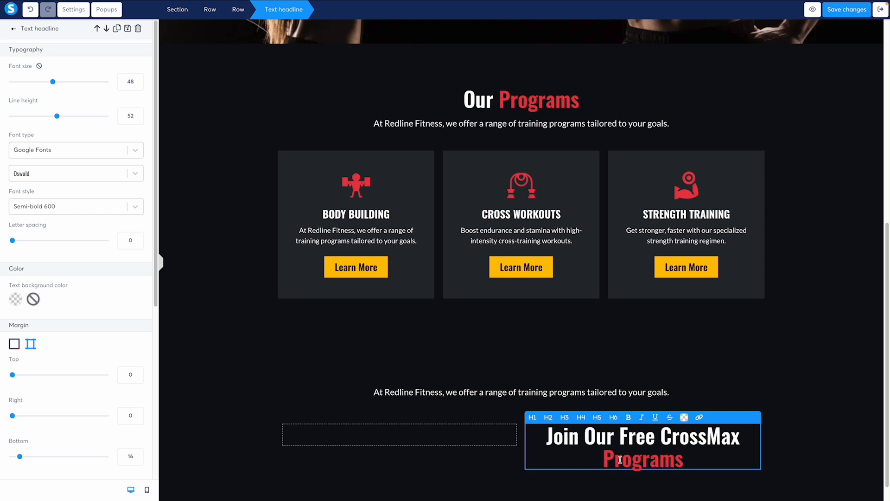
{"action": "double_click", "coordinate": [620, 460]}
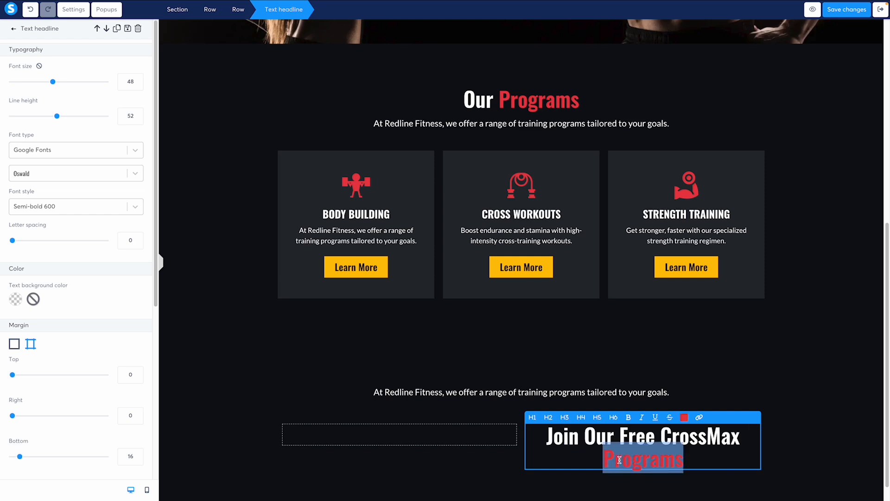
{"action": "key", "text": "ctrl+v"}
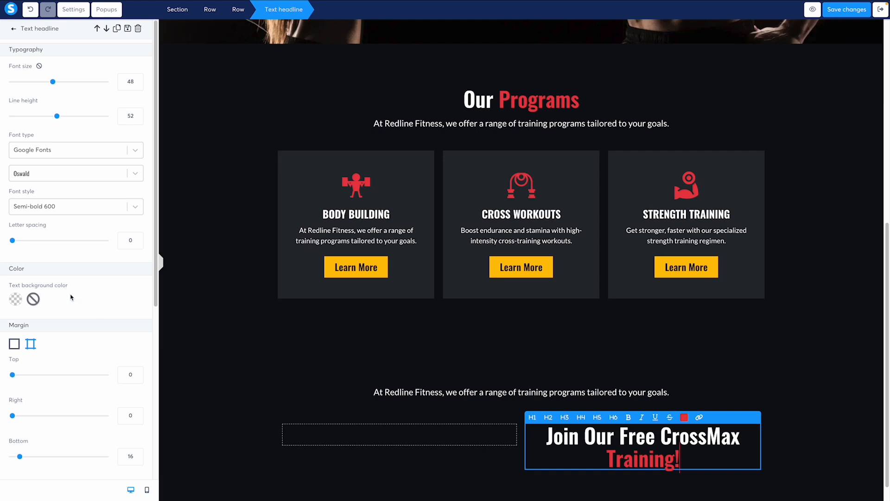
- Left-align the "Join Our Free CrossMax Training!" headline in the second column
{"action": "scroll", "coordinate": [86, 330], "scroll_direction": "down", "scroll_amount": 5}
{"action": "scroll", "coordinate": [84, 331], "scroll_direction": "down", "scroll_amount": 1}
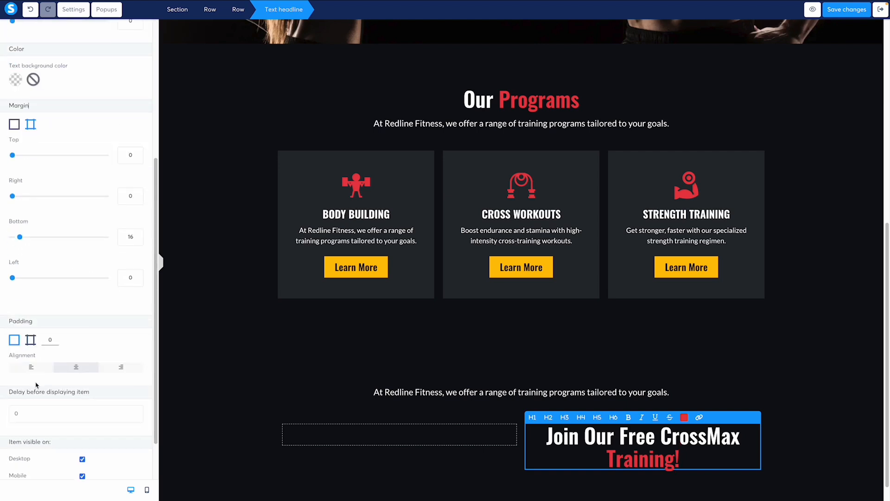
{"action": "left_click", "coordinate": [31, 367]}
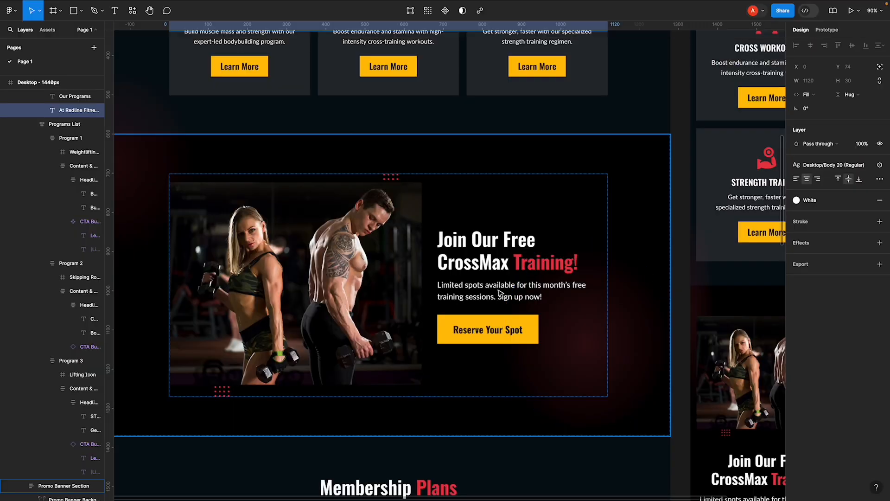
- Copy the promo banner's description from Figma and place a duplicate of the Our Programs description below the second column's headline
{"action": "left_click", "coordinate": [487, 291]}
{"action": "left_click", "coordinate": [505, 296], "text": "ctrl"}
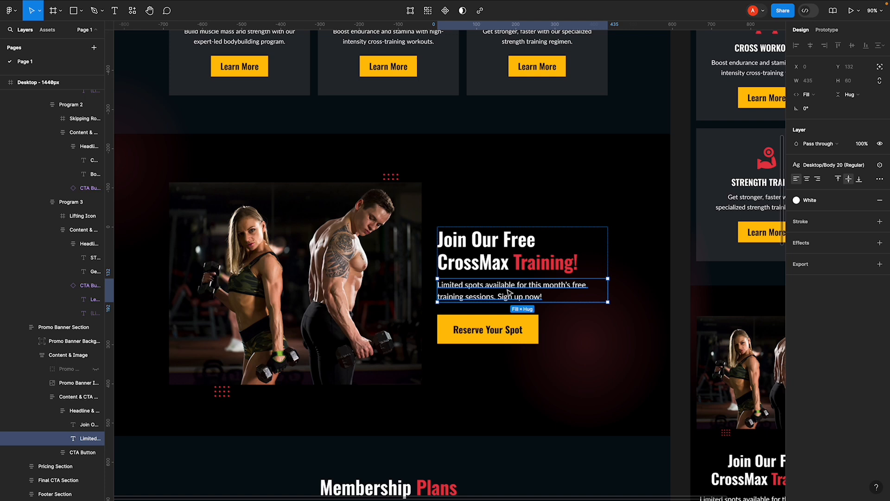
{"action": "double_click", "coordinate": [493, 292]}
{"action": "key", "text": "ctrl+c"}
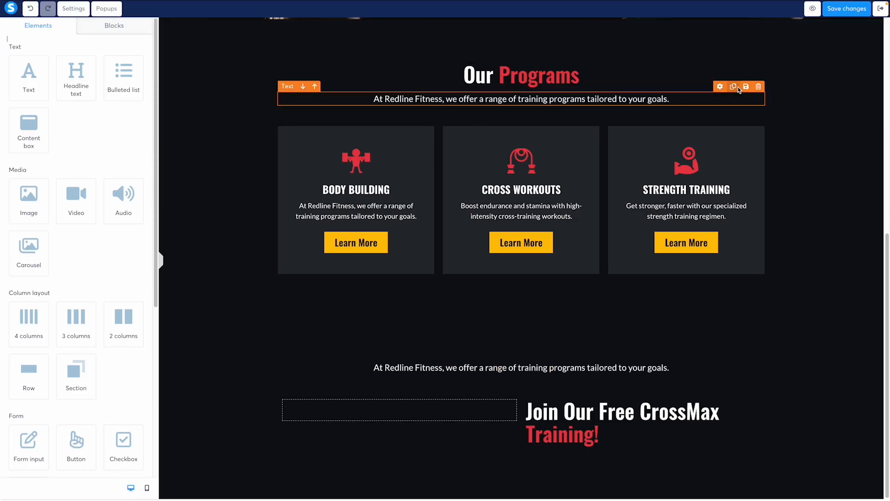
{"action": "left_click", "coordinate": [737, 88]}
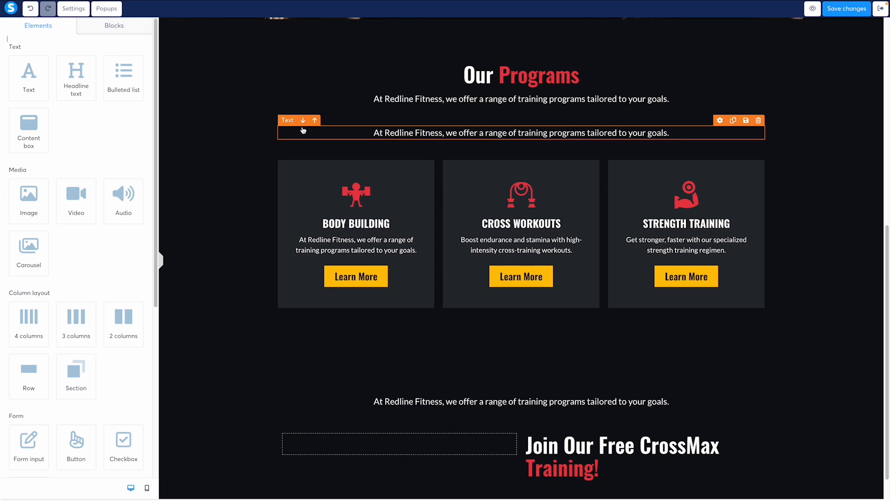
{"action": "left_click_drag", "start_coordinate": [303, 132], "coordinate": [538, 489]}
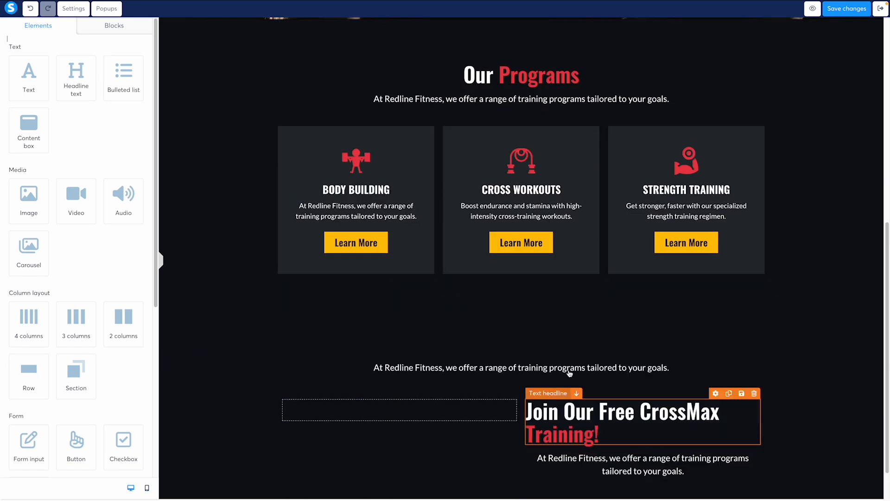
- Replace the second column's description with "Limited spots available for this month's free training sessions. Sign up now!" and left-align it
{"action": "scroll", "coordinate": [579, 334], "scroll_direction": "down", "scroll_amount": 1}
{"action": "left_click", "coordinate": [604, 411]}
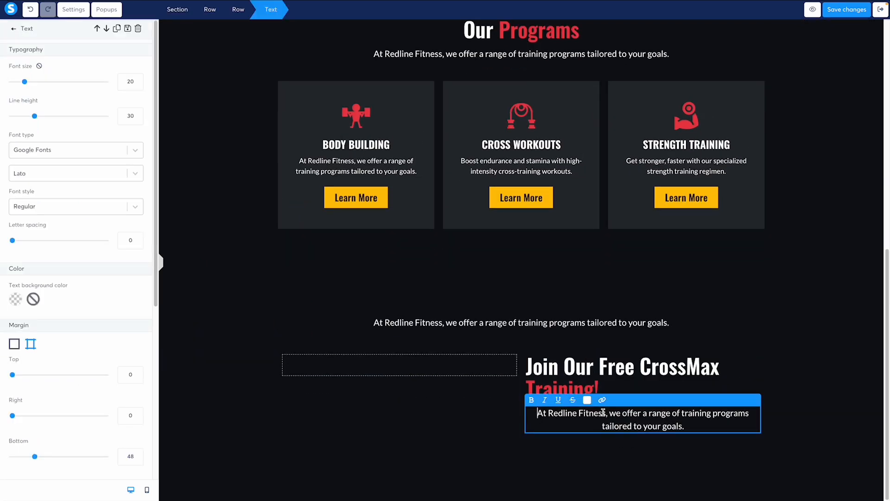
{"action": "triple_click", "coordinate": [604, 411]}
{"action": "key", "text": "ctrl+v"}
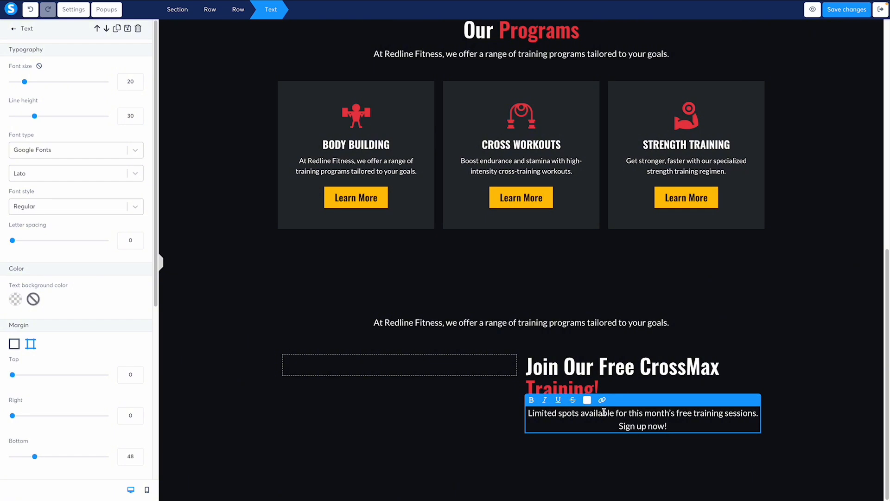
{"action": "scroll", "coordinate": [97, 295], "scroll_direction": "down", "scroll_amount": 4}
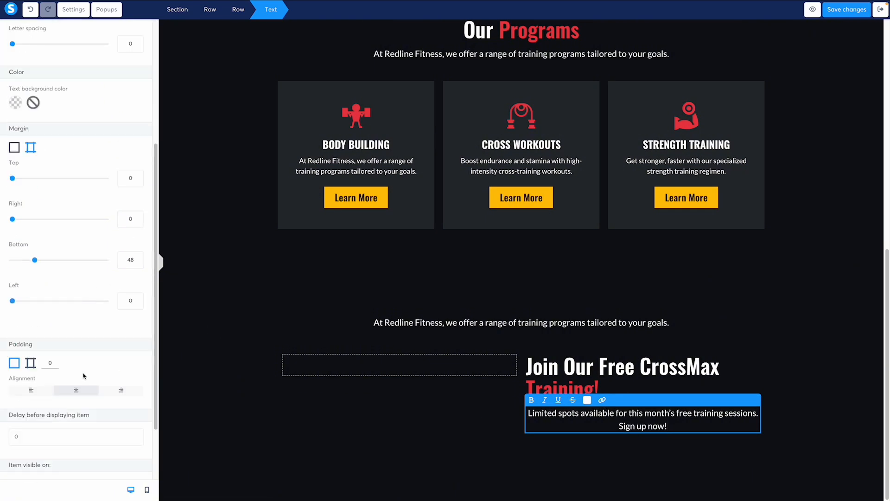
{"action": "left_click", "coordinate": [24, 392]}
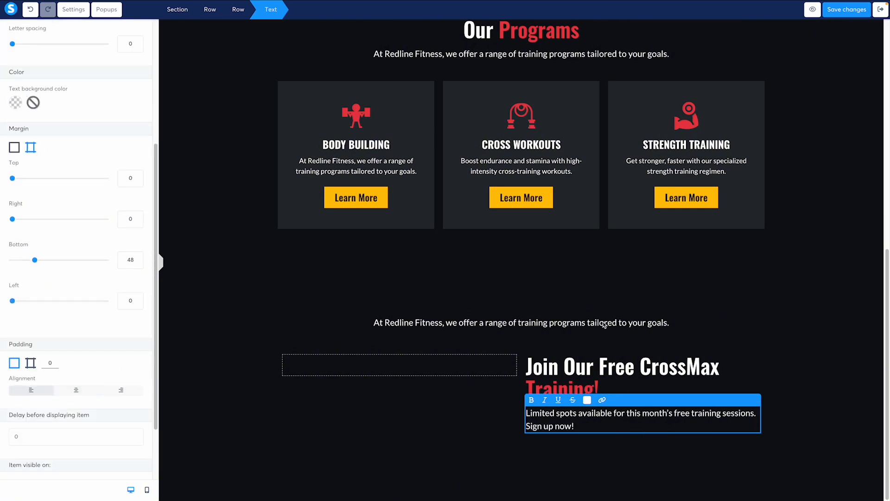
- Check the promo banner's headline, description and button spacing in Figma, and set the second column description's bottom margin to 32
{"action": "left_click", "coordinate": [580, 390]}
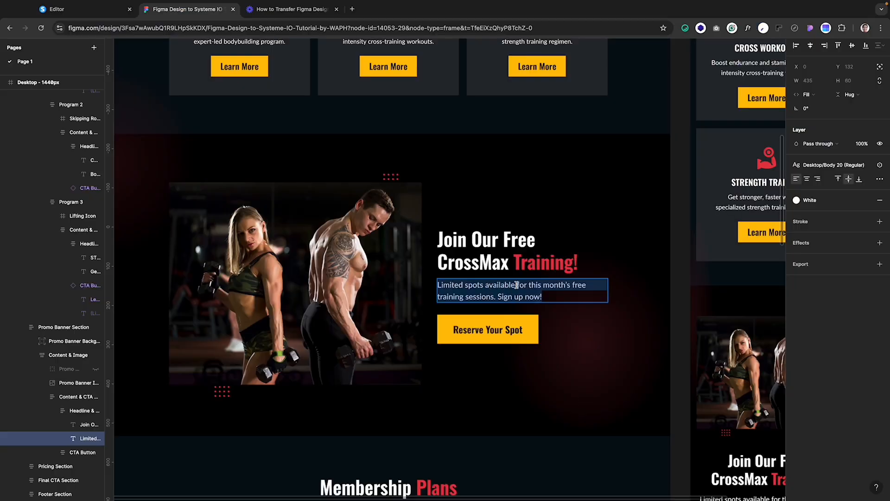
{"action": "left_click", "coordinate": [517, 240]}
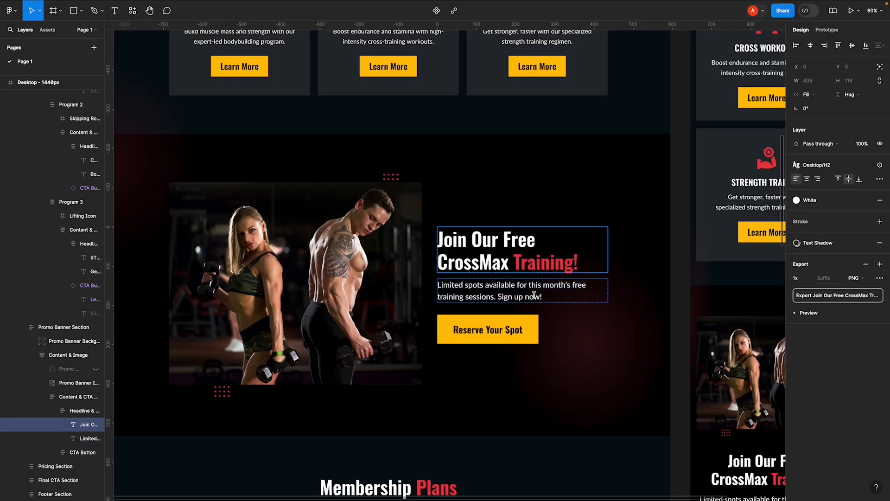
{"action": "left_click", "coordinate": [603, 334]}
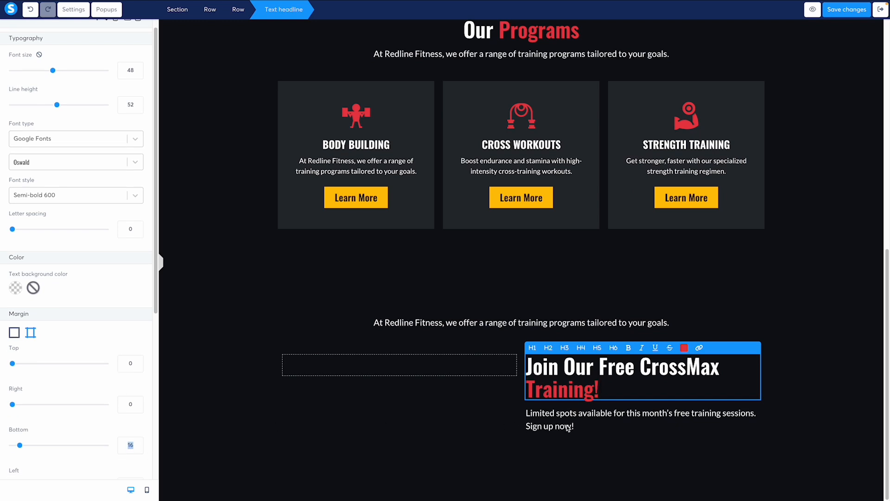
{"action": "left_click", "coordinate": [508, 425]}
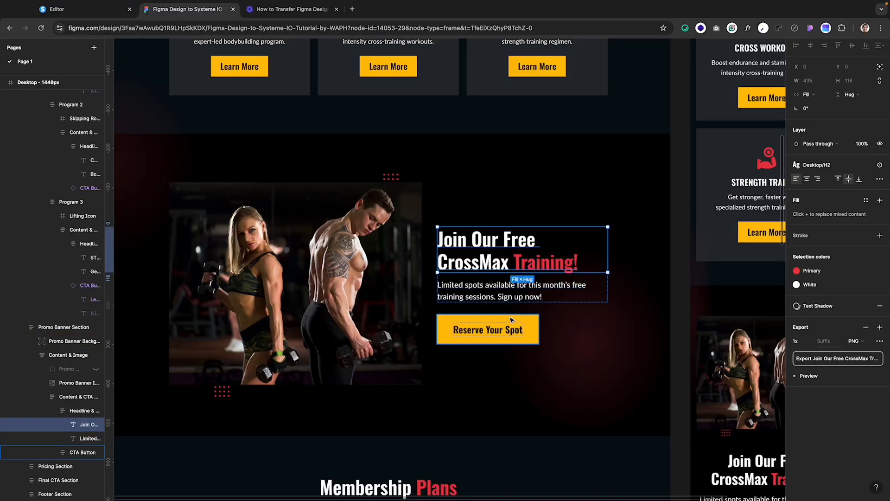
{"action": "left_click", "coordinate": [511, 320]}
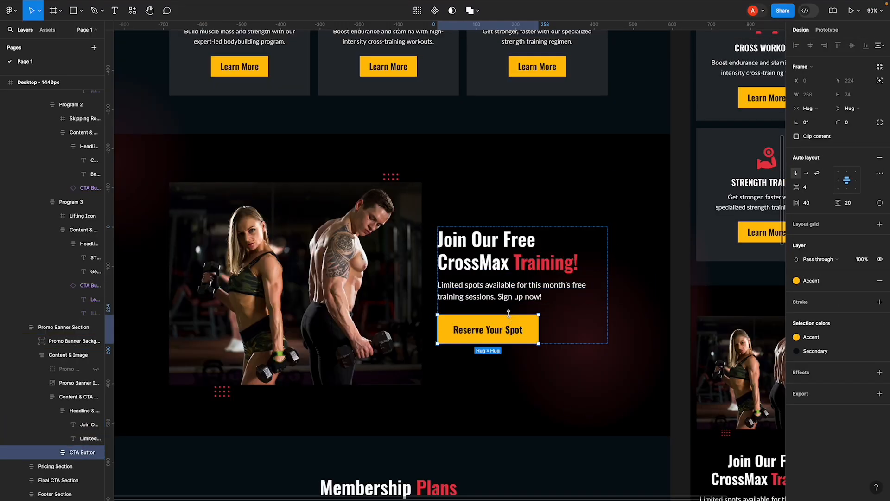
{"action": "left_click", "coordinate": [512, 290]}
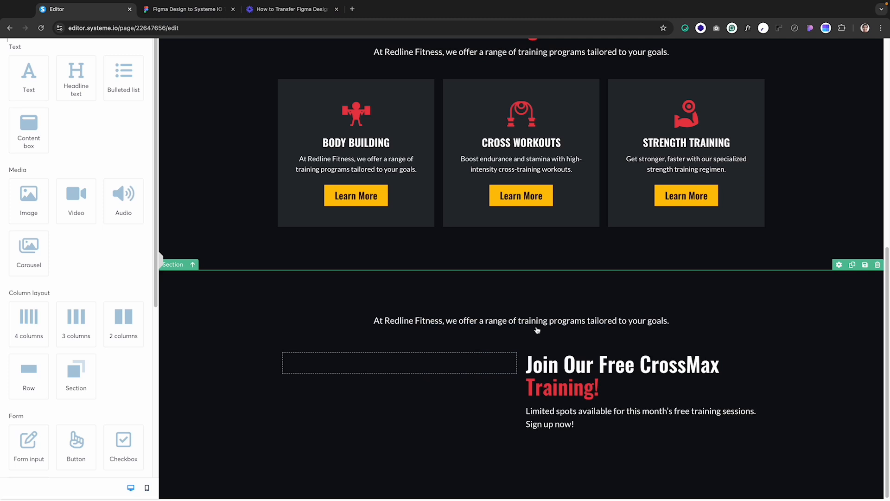
{"action": "left_click", "coordinate": [579, 427]}
{"action": "left_click", "coordinate": [579, 427]}
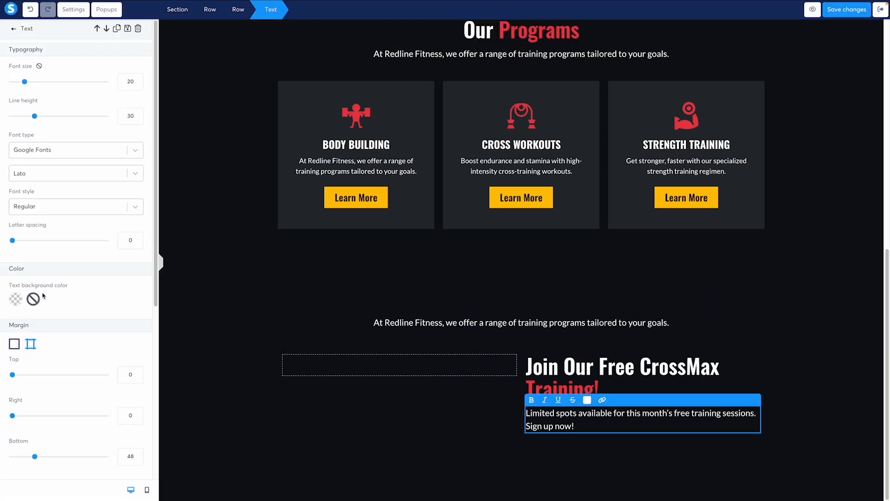
{"action": "scroll", "coordinate": [35, 300], "scroll_direction": "down", "scroll_amount": 5}
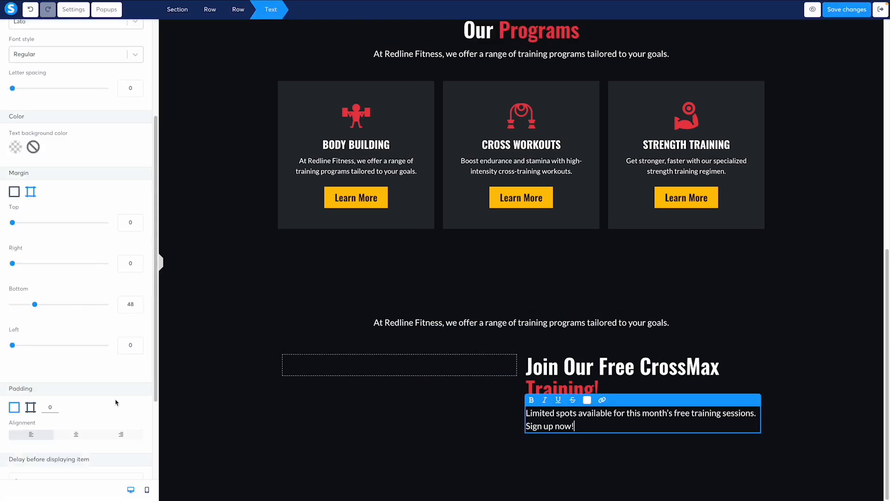
{"action": "double_click", "coordinate": [130, 302]}
{"action": "type", "text": "32"}
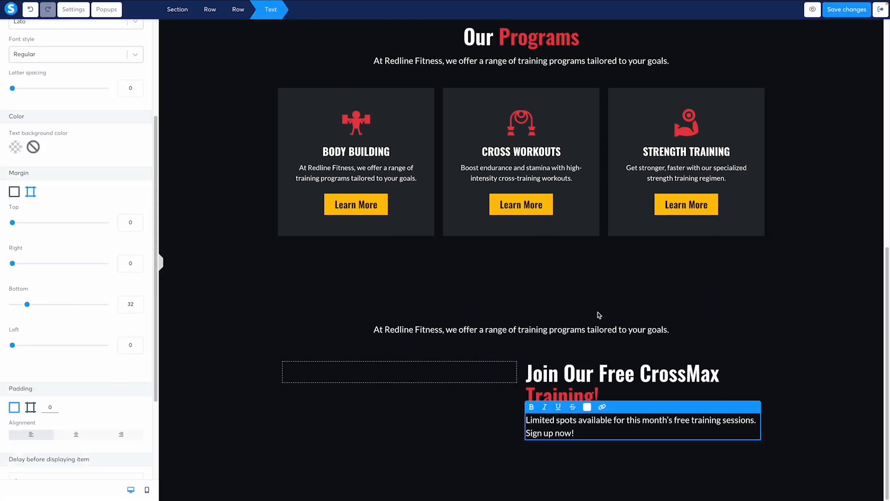
{"action": "left_click", "coordinate": [597, 312]}
- Review the hero section's button in the Figma design and duplicate the "Start Your Free Trial" button in the Systeme.io hero section
{"action": "scroll", "coordinate": [554, 265], "scroll_direction": "up", "scroll_amount": 5}
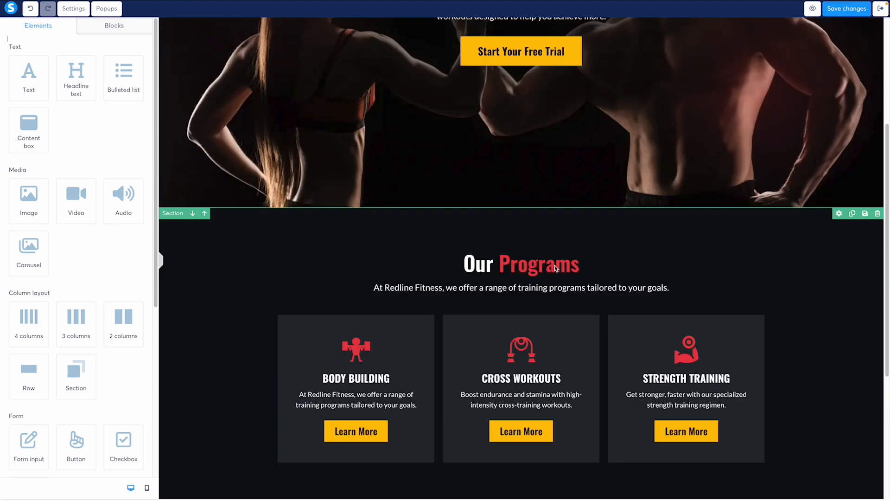
{"action": "key", "text": "ctrl+Tab"}
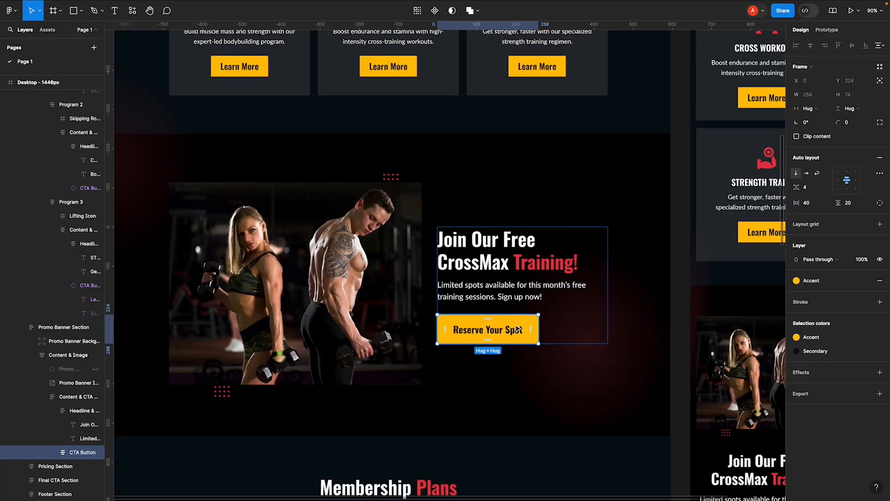
{"action": "scroll", "coordinate": [518, 329], "scroll_direction": "up", "scroll_amount": 10}
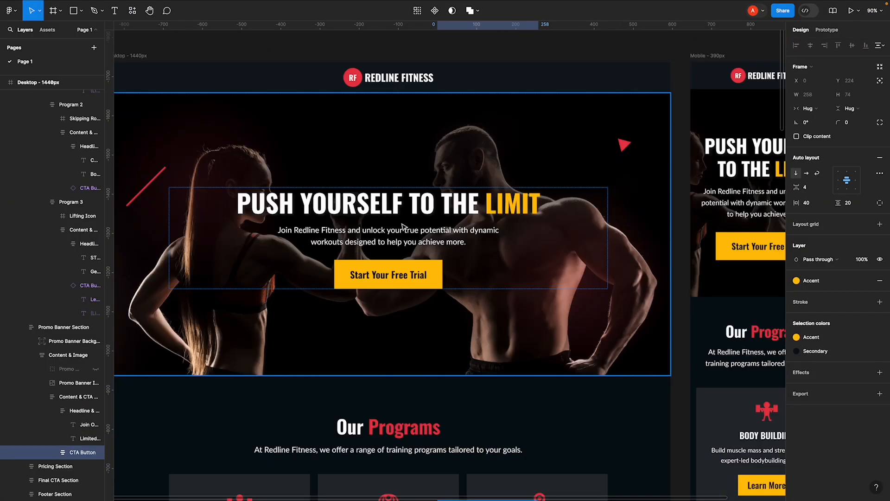
{"action": "left_click", "coordinate": [430, 165]}
{"action": "left_click_drag", "start_coordinate": [430, 175], "coordinate": [499, 123]}
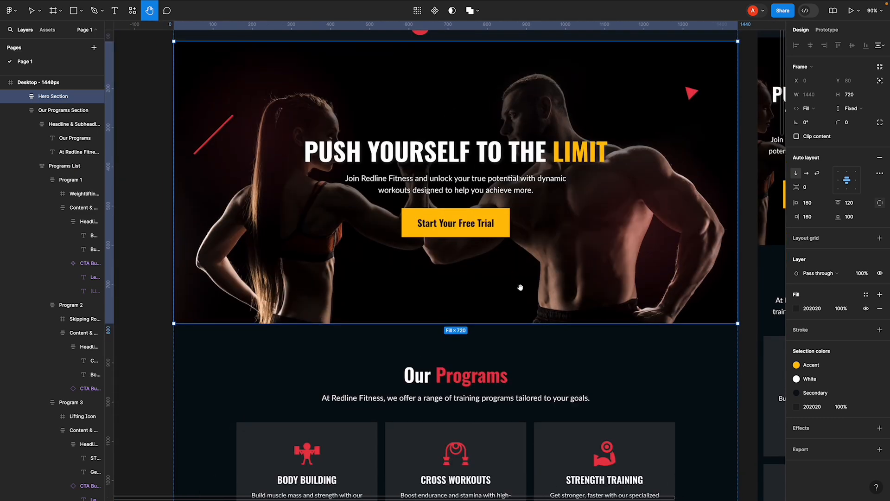
{"action": "left_click_drag", "start_coordinate": [520, 288], "coordinate": [513, 258]}
{"action": "key", "text": "ctrl+Tab"}
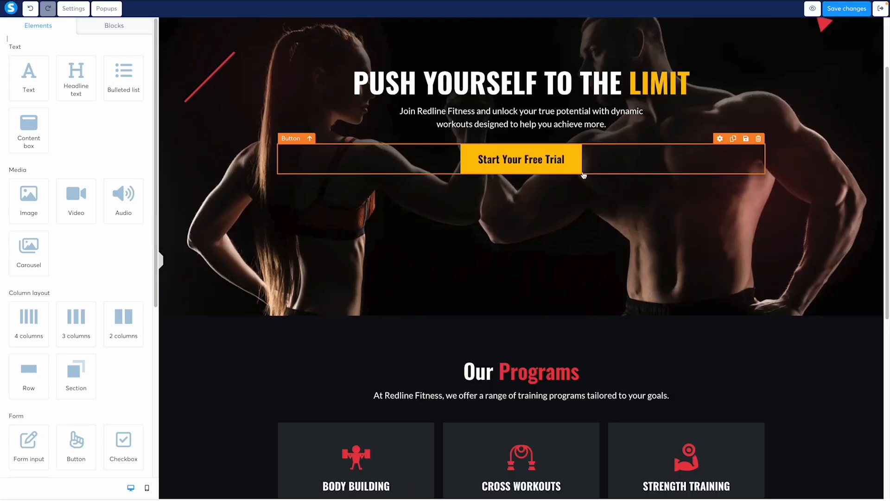
{"action": "left_click", "coordinate": [733, 139]}
- Move the duplicated "Start Your Free Trial" button into the second column of the promo section, below the description
{"action": "scroll", "coordinate": [517, 196], "scroll_direction": "down", "scroll_amount": 4}
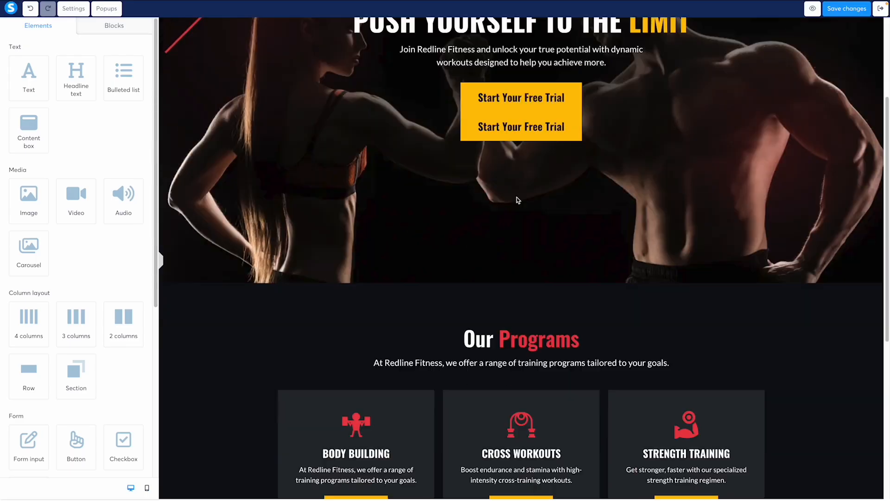
{"action": "scroll", "coordinate": [513, 149], "scroll_direction": "up", "scroll_amount": 2}
{"action": "left_click_drag", "start_coordinate": [495, 83], "coordinate": [556, 325]}
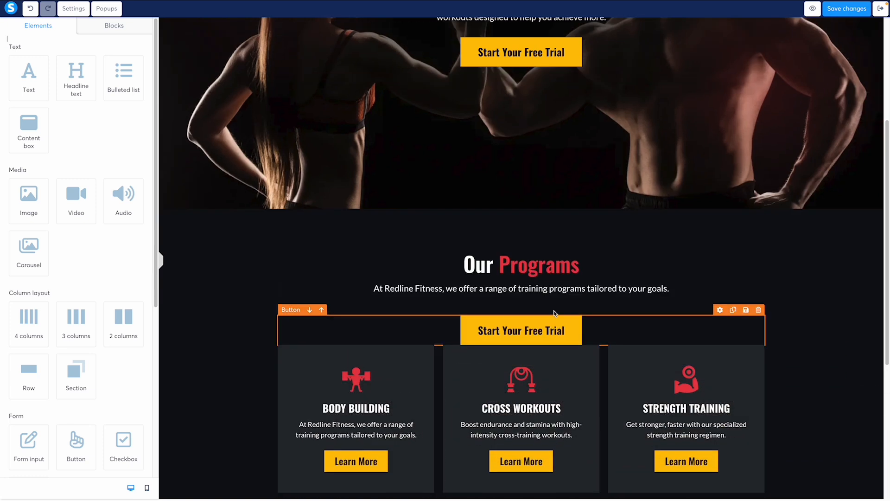
{"action": "scroll", "coordinate": [551, 230], "scroll_direction": "down", "scroll_amount": 4}
{"action": "left_click_drag", "start_coordinate": [520, 135], "coordinate": [621, 459]}
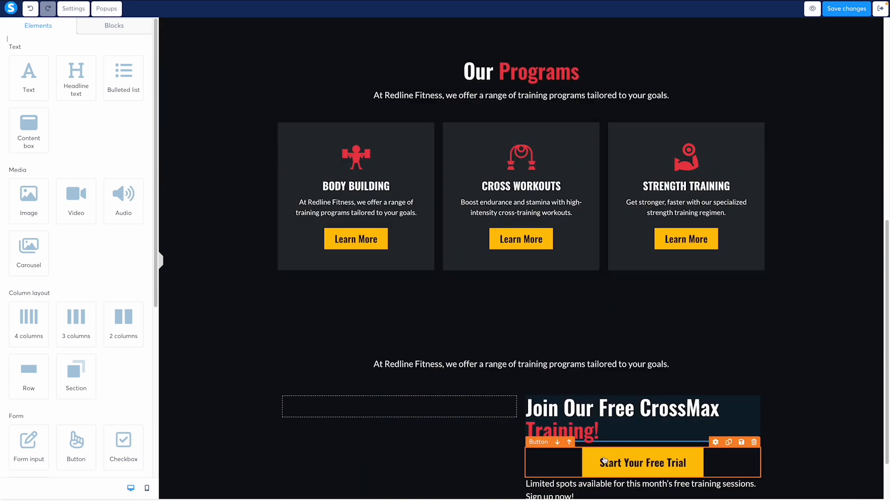
{"action": "scroll", "coordinate": [605, 360], "scroll_direction": "down", "scroll_amount": 2}
{"action": "left_click_drag", "start_coordinate": [602, 396], "coordinate": [618, 435]}
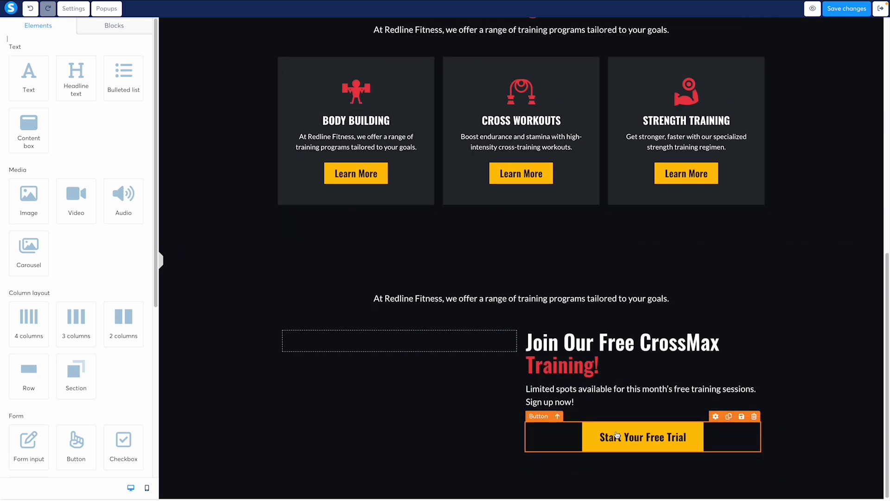
- Left-align the "Start Your Free Trial" button in the promo section's second column
{"action": "left_click", "coordinate": [598, 441]}
{"action": "scroll", "coordinate": [132, 403], "scroll_direction": "down", "scroll_amount": 5}
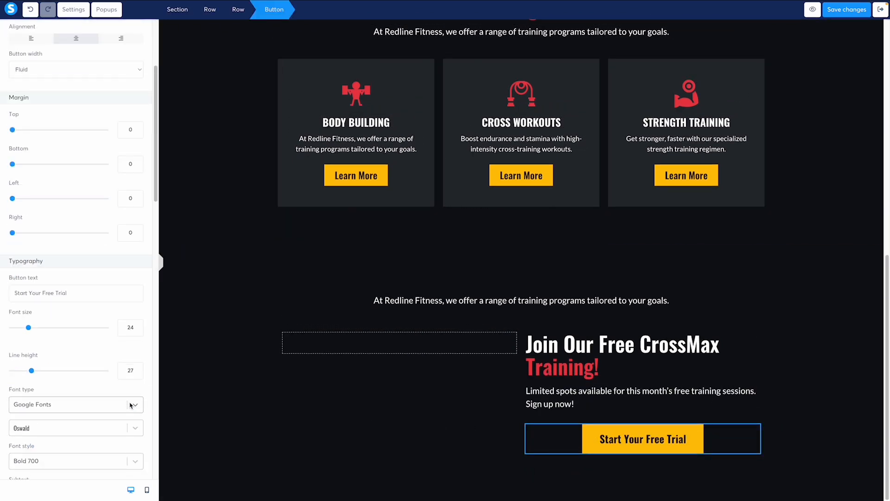
{"action": "scroll", "coordinate": [60, 262], "scroll_direction": "up", "scroll_amount": 4}
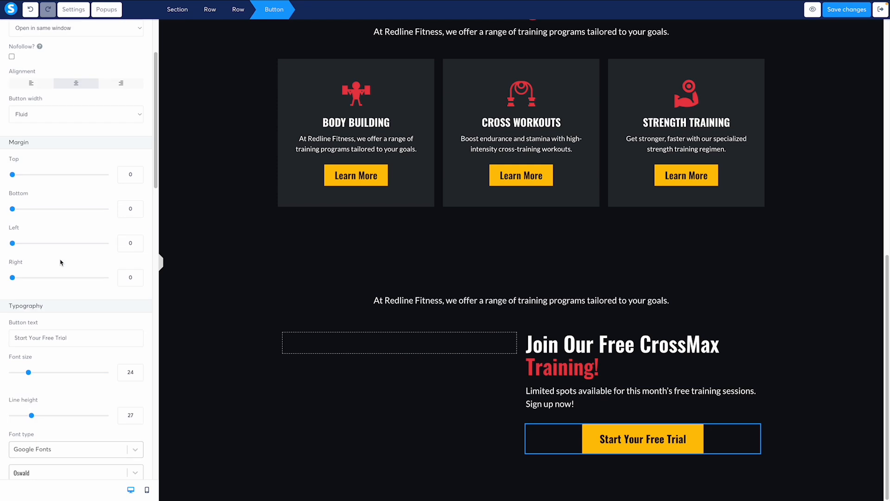
{"action": "left_click", "coordinate": [19, 83]}
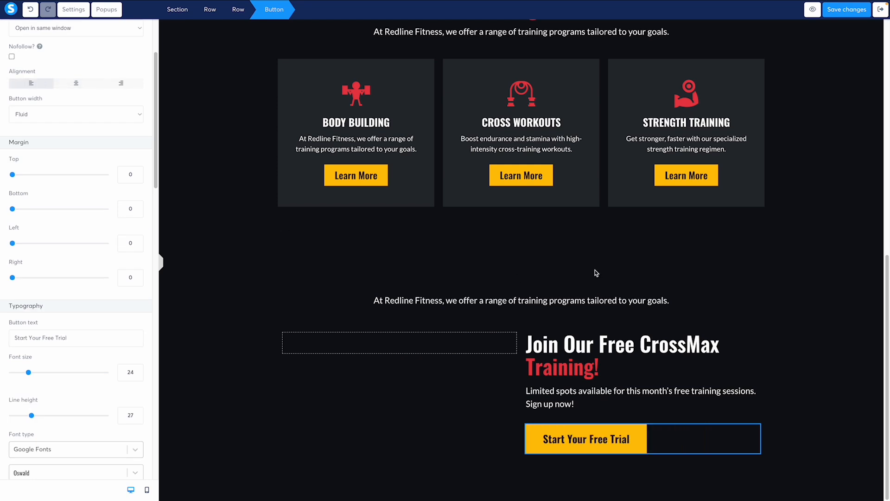
{"action": "left_click", "coordinate": [596, 274]}
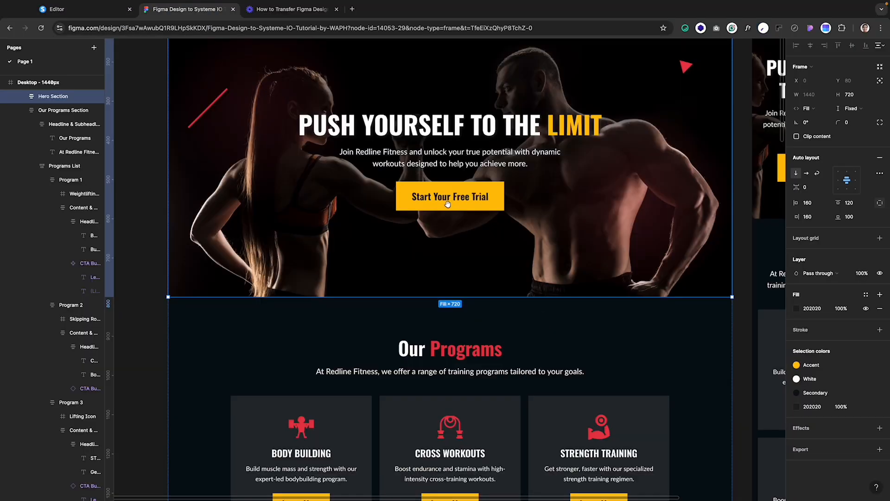
- Show the layout grids in Figma and examine how many grid columns the promo banner's image and text each span
{"action": "scroll", "coordinate": [447, 204], "scroll_direction": "down", "scroll_amount": 10}
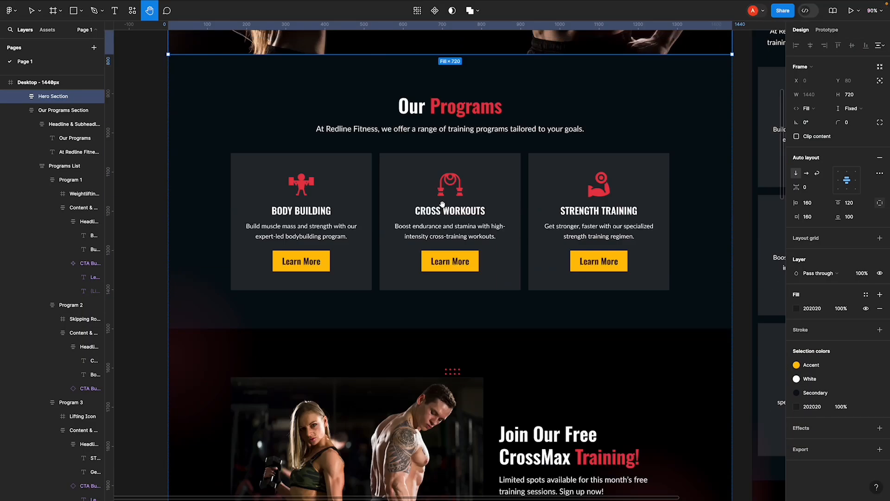
{"action": "scroll", "coordinate": [463, 194], "scroll_direction": "up", "scroll_amount": 2}
{"action": "scroll", "coordinate": [464, 194], "scroll_direction": "left", "scroll_amount": 1}
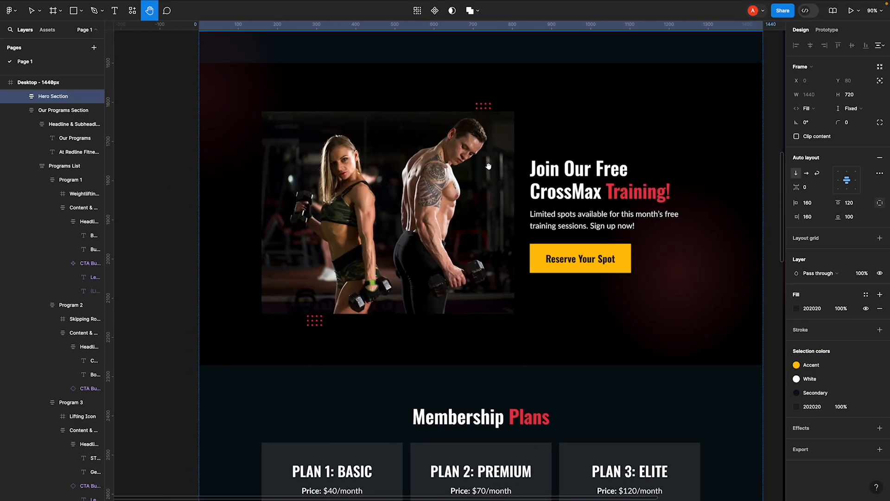
{"action": "scroll", "coordinate": [502, 148], "scroll_direction": "up", "scroll_amount": 2}
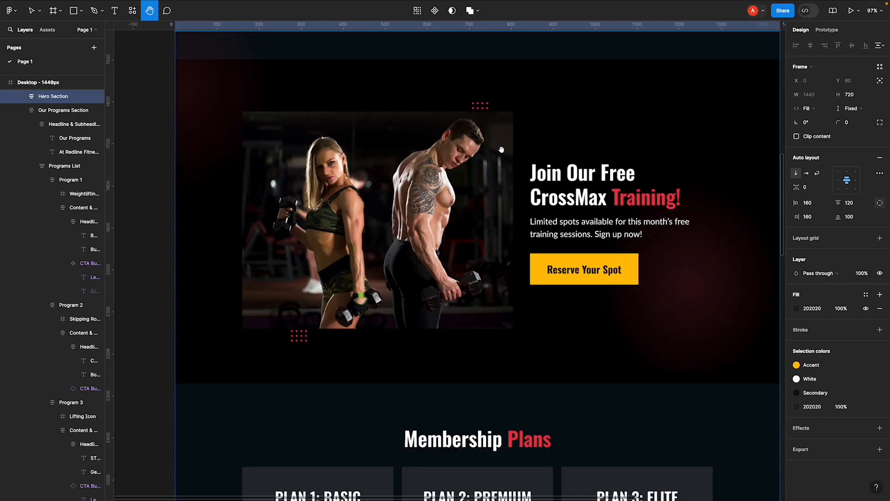
{"action": "key", "text": "shift+g"}
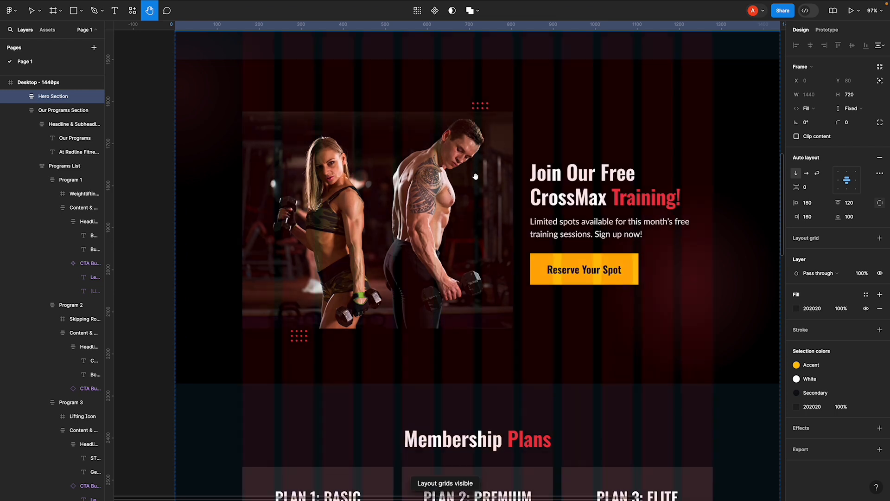
{"action": "key", "text": "v"}
{"action": "left_click", "coordinate": [436, 145]}
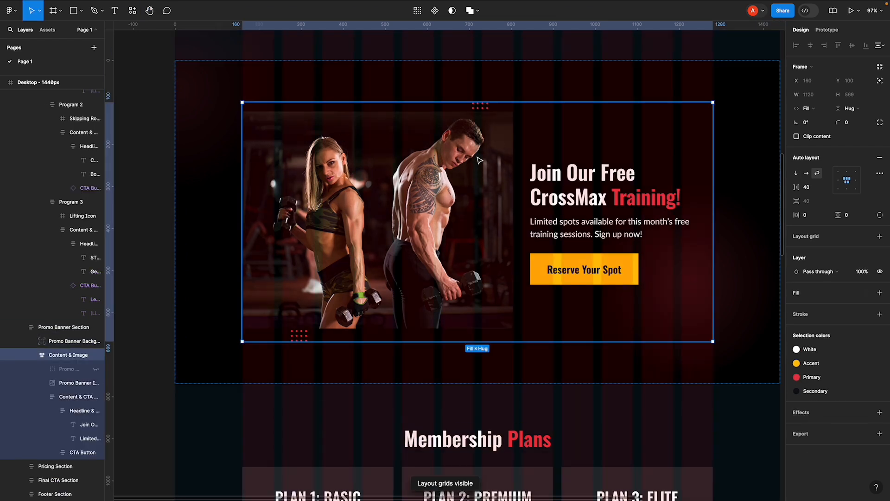
{"action": "left_click", "coordinate": [479, 160]}
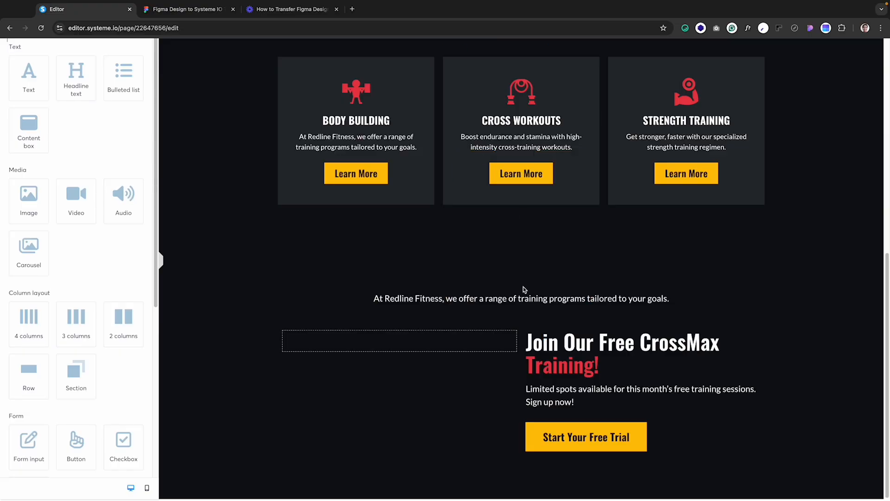
- Widen the promo row's empty first column by about one grid column, narrowing the text column beside it
{"action": "left_click_drag", "start_coordinate": [522, 391], "coordinate": [568, 391]}
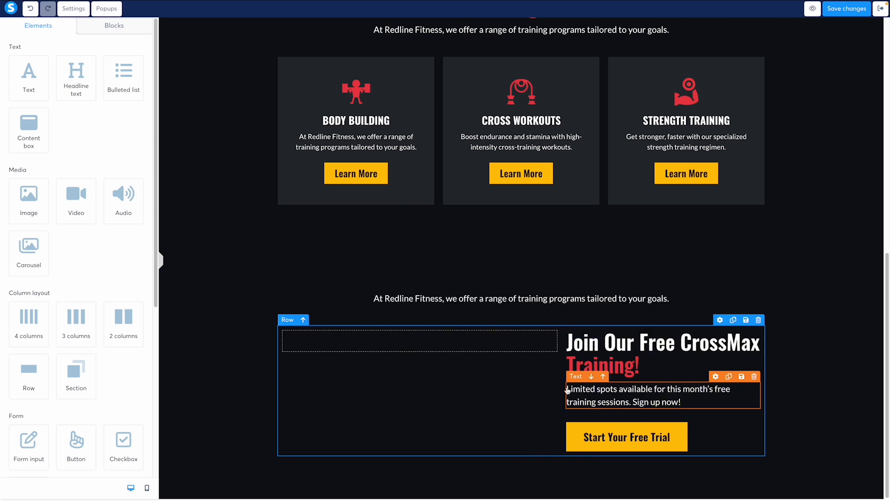
{"action": "left_click", "coordinate": [578, 222]}
{"action": "scroll", "coordinate": [661, 373], "scroll_direction": "down", "scroll_amount": 2}
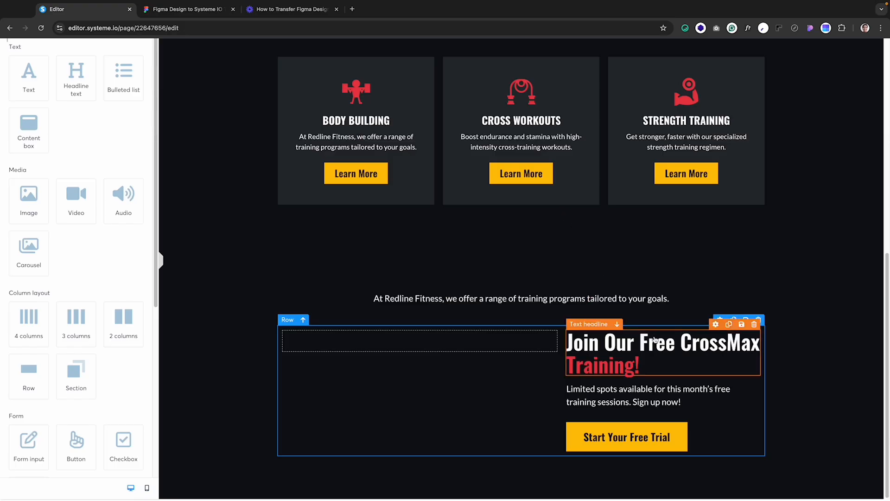
- Enable individual padding sides for the "Join Our Free CrossMax Training!" headline and set its right padding to 4
{"action": "left_click", "coordinate": [642, 352]}
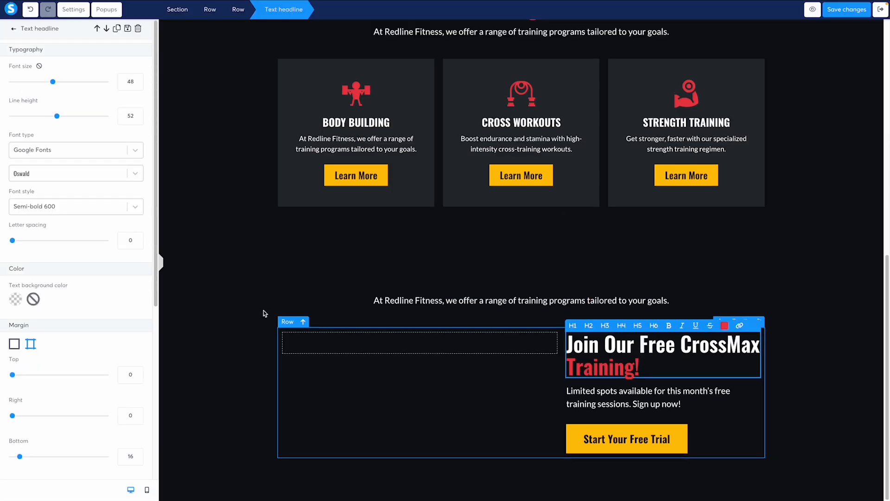
{"action": "scroll", "coordinate": [49, 294], "scroll_direction": "down", "scroll_amount": 3}
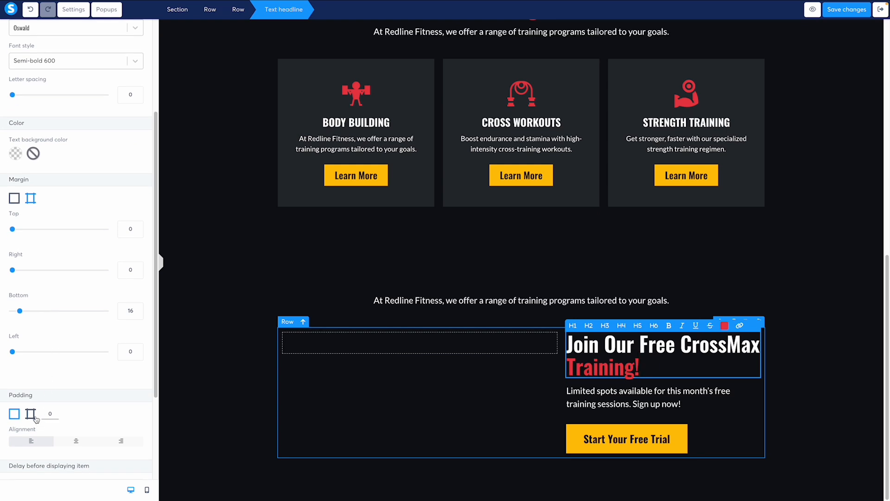
{"action": "left_click", "coordinate": [35, 416]}
{"action": "scroll", "coordinate": [84, 346], "scroll_direction": "down", "scroll_amount": 3}
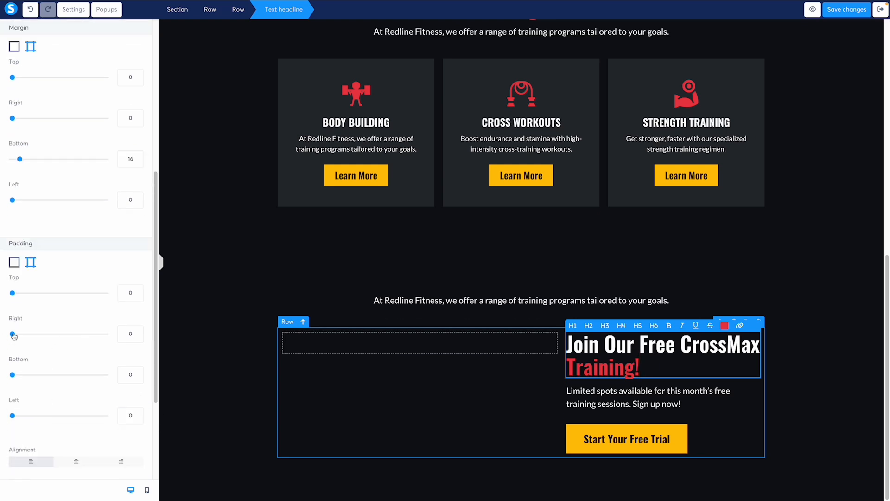
{"action": "left_click_drag", "start_coordinate": [14, 335], "coordinate": [14, 337]}
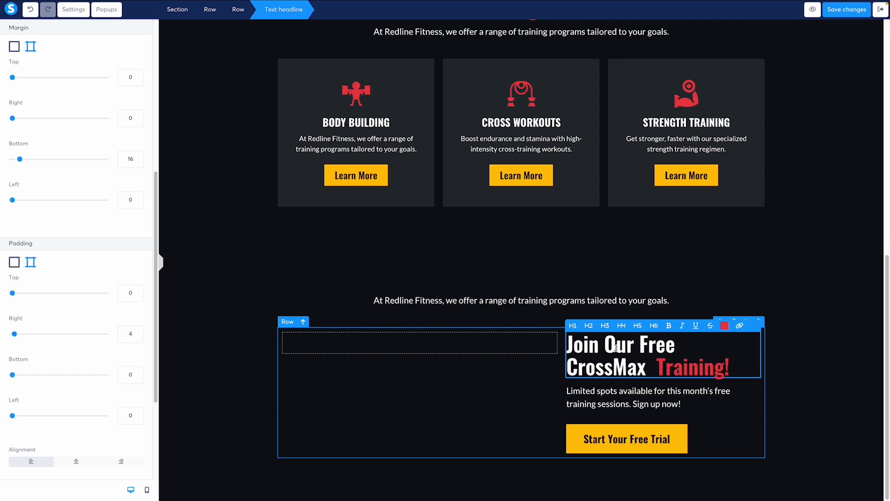
{"action": "left_click", "coordinate": [641, 261]}
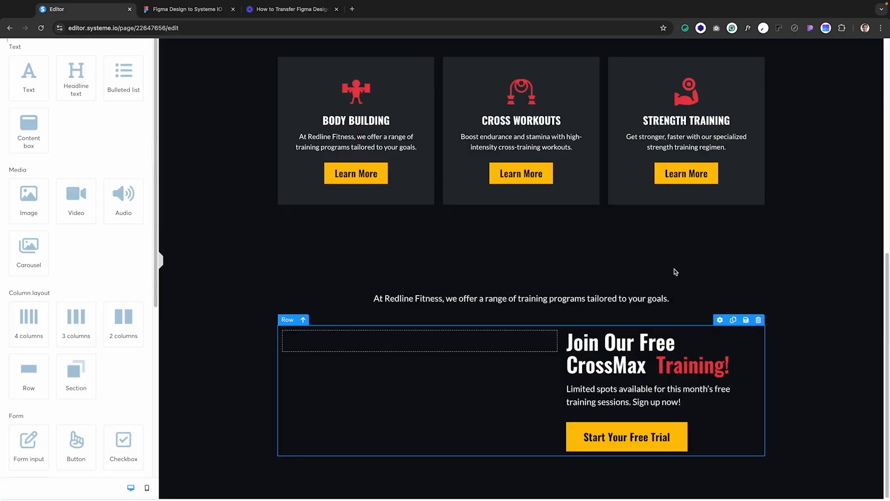
- Delete the duplicated "At Redline Fitness, we offer a range of training programs…" text above the promo row
{"action": "left_click", "coordinate": [672, 399]}
{"action": "left_click", "coordinate": [581, 288]}
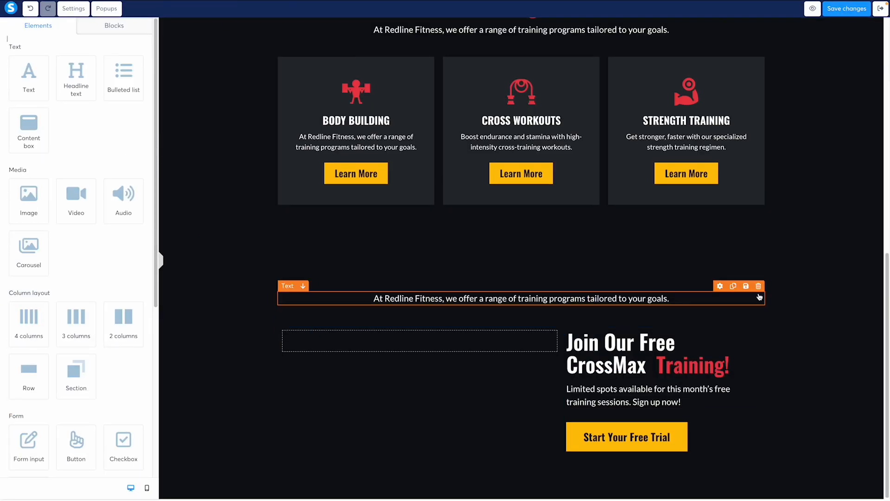
{"action": "left_click", "coordinate": [759, 287]}
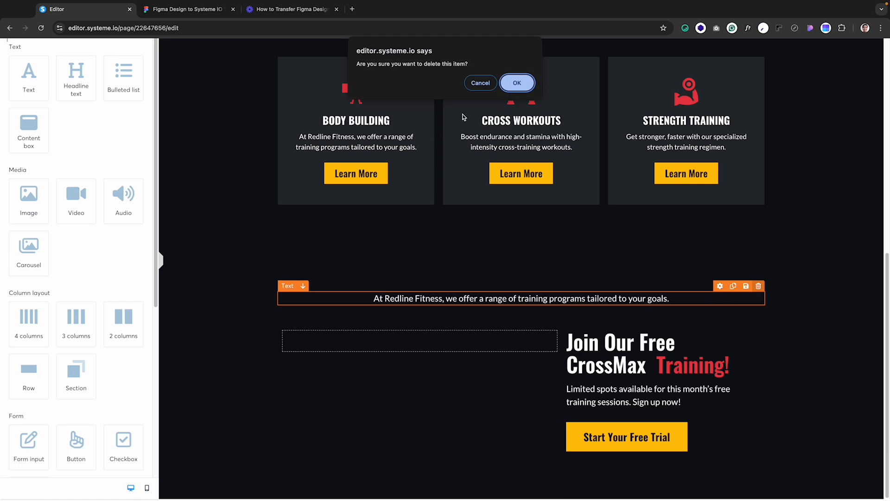
{"action": "left_click", "coordinate": [515, 82]}
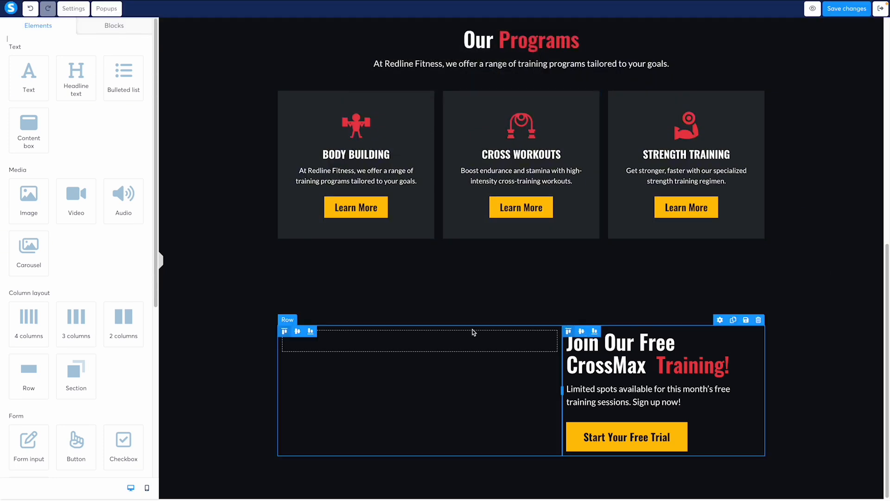
{"action": "scroll", "coordinate": [410, 204], "scroll_direction": "up", "scroll_amount": 4}
{"action": "scroll", "coordinate": [410, 203], "scroll_direction": "down", "scroll_amount": 4}
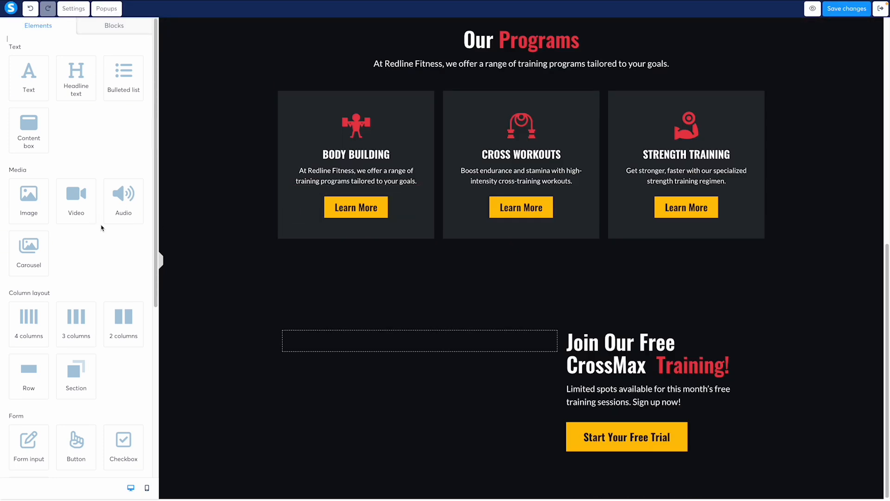
- Add an image element to the promo row's empty first column and insert PromoBannerImage.webp from the uploaded images
{"action": "left_click_drag", "start_coordinate": [28, 200], "coordinate": [430, 359]}
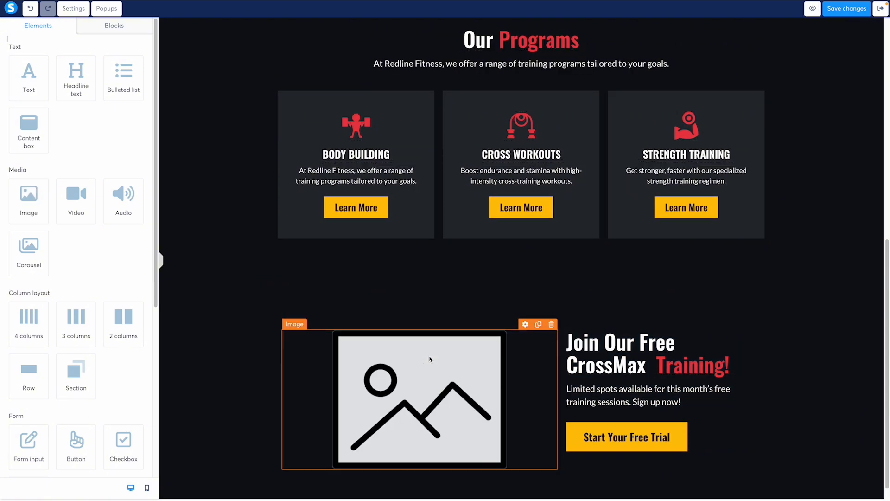
{"action": "left_click", "coordinate": [338, 336]}
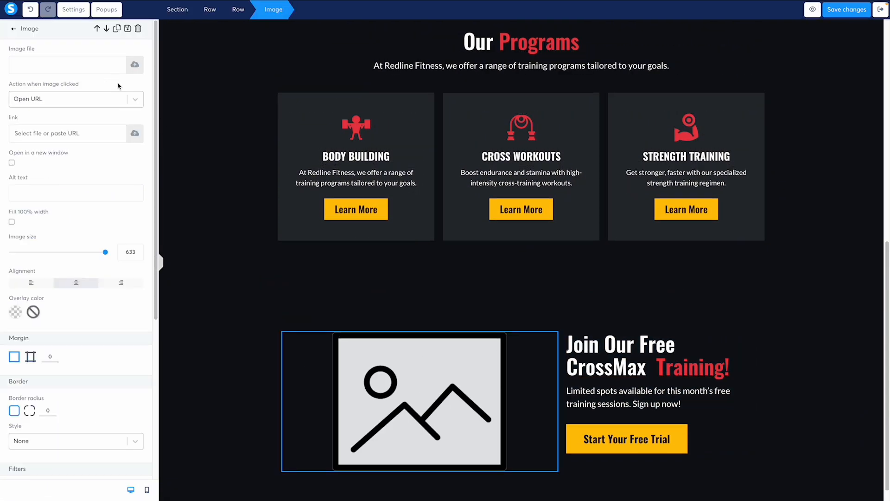
{"action": "left_click", "coordinate": [134, 64]}
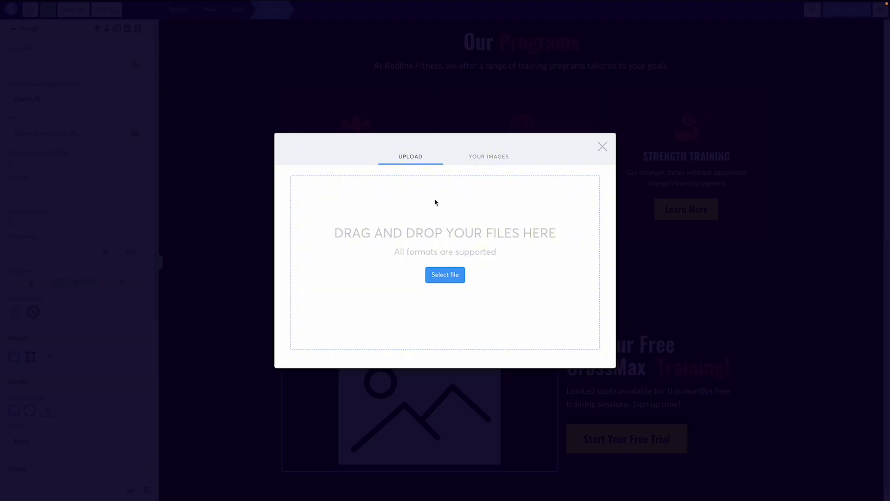
{"action": "left_click", "coordinate": [490, 156]}
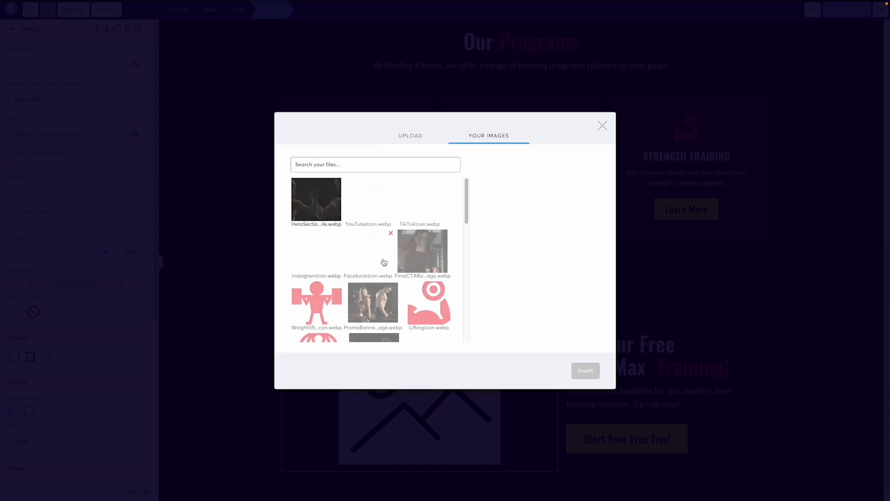
{"action": "left_click", "coordinate": [372, 302]}
{"action": "left_click", "coordinate": [575, 369]}
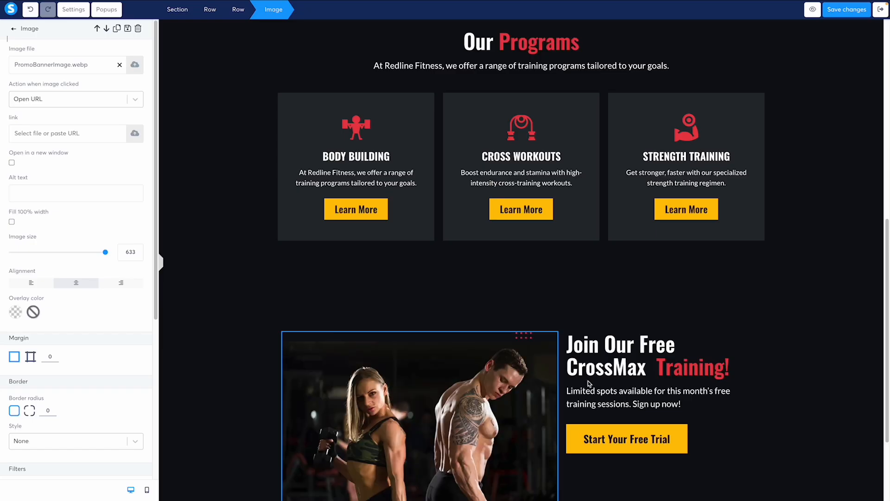
- Vertically center the content of the promo row's second column beside the banner image
{"action": "left_click", "coordinate": [629, 258]}
{"action": "scroll", "coordinate": [635, 250], "scroll_direction": "down", "scroll_amount": 3}
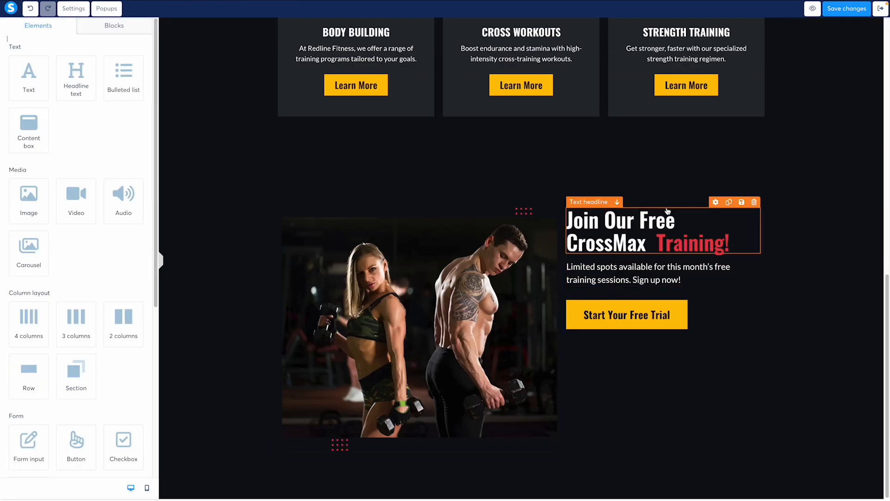
{"action": "left_click", "coordinate": [582, 210]}
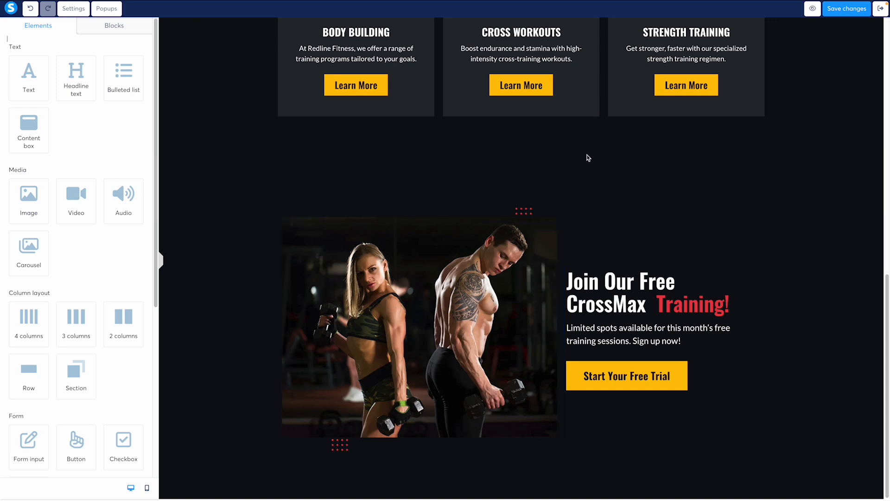
{"action": "left_click", "coordinate": [589, 172]}
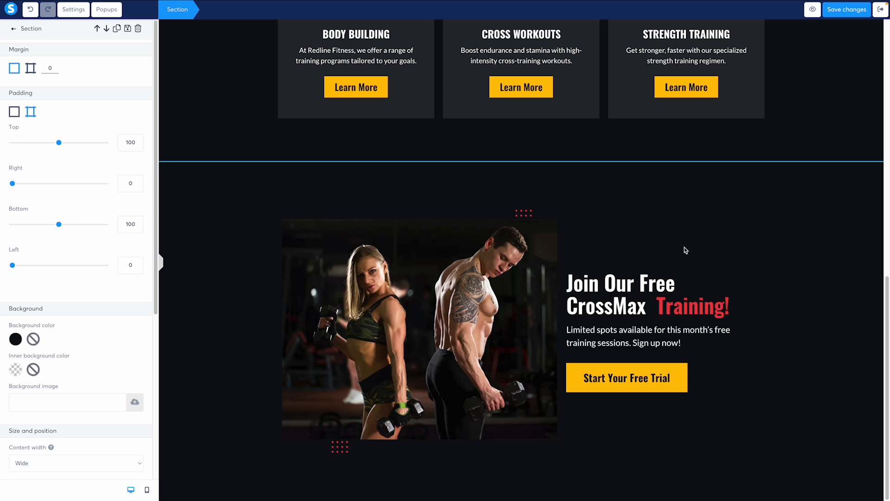
{"action": "key", "text": "Escape"}
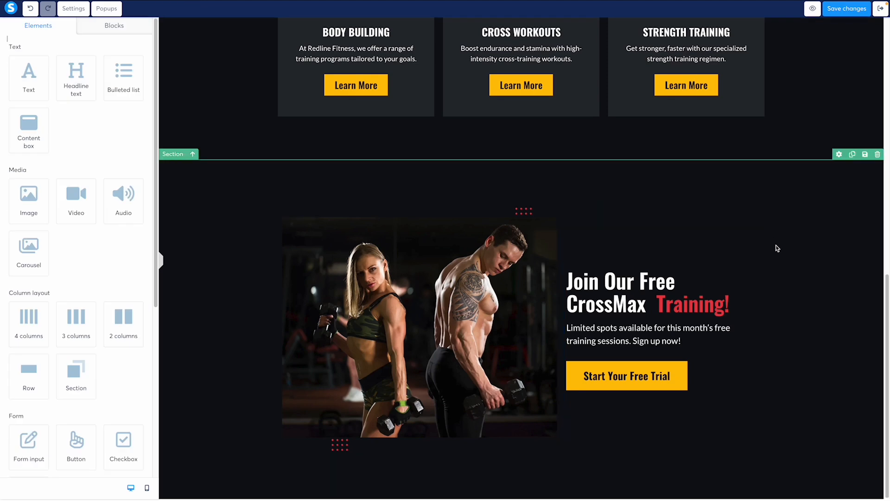
{"action": "double_click", "coordinate": [583, 274]}
{"action": "key", "text": "ctrl+c"}
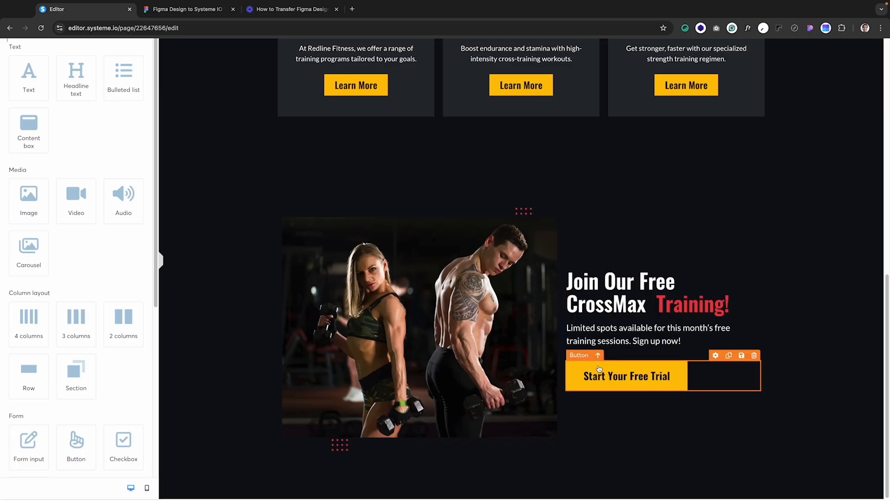
- Open the settings of the promo section's "Start Your Free Trial" button
{"action": "left_click", "coordinate": [626, 378]}
{"action": "scroll", "coordinate": [57, 210], "scroll_direction": "down", "scroll_amount": 2}
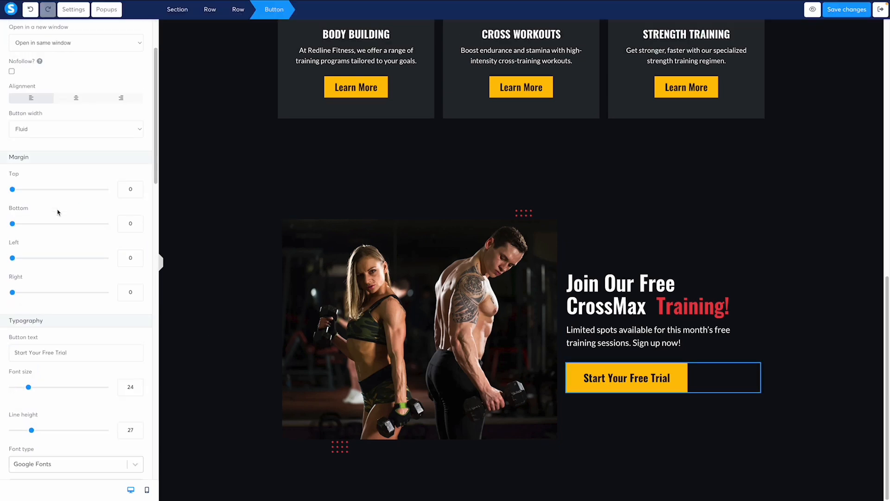
- Set the promo banner button's text to "Reserve Your Spot" and switch the page to its mobile layout
{"action": "triple_click", "coordinate": [45, 353]}
{"action": "key", "text": "ctrl+v"}
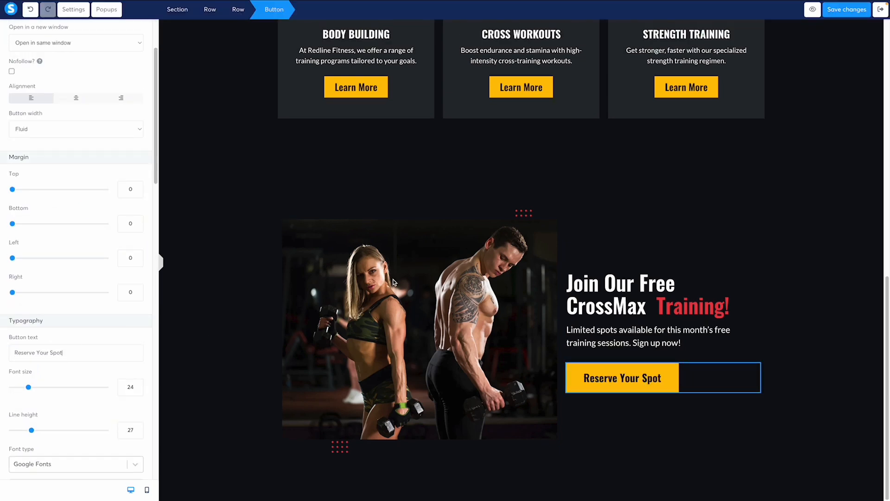
{"action": "left_click", "coordinate": [634, 227]}
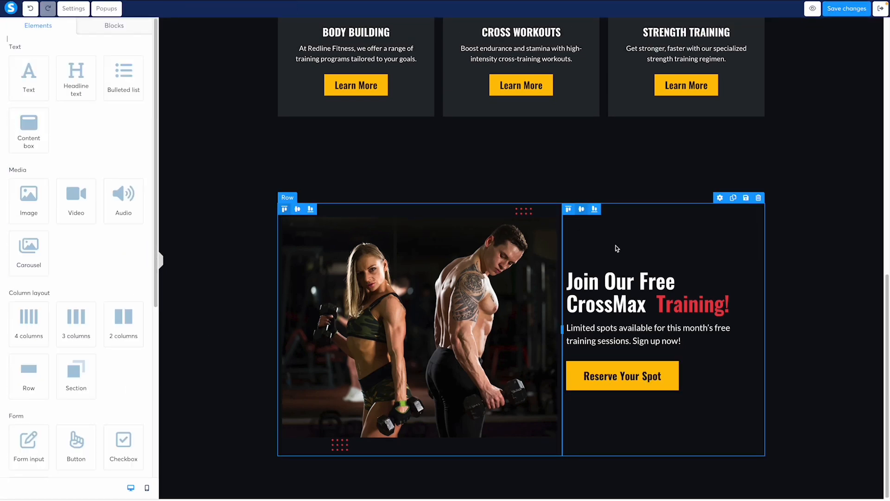
{"action": "left_click", "coordinate": [147, 488]}
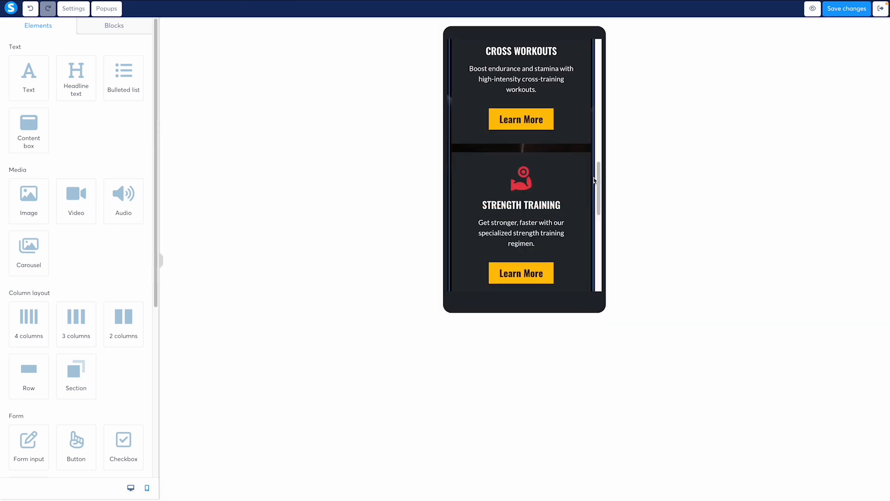
{"action": "left_click_drag", "start_coordinate": [597, 175], "coordinate": [608, 232]}
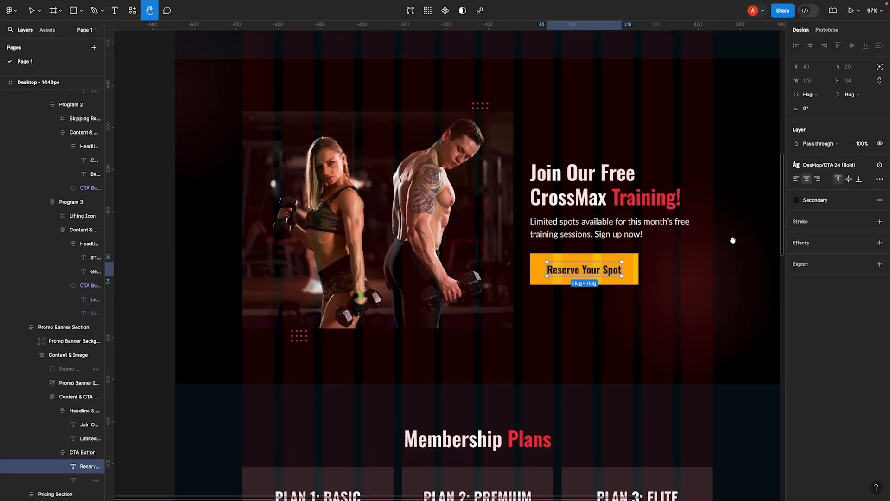
- In the Figma mobile frame, measure the gap between the promo banner image and the content block below it
{"action": "left_click_drag", "start_coordinate": [731, 241], "coordinate": [498, 185]}
{"action": "key", "text": "v"}
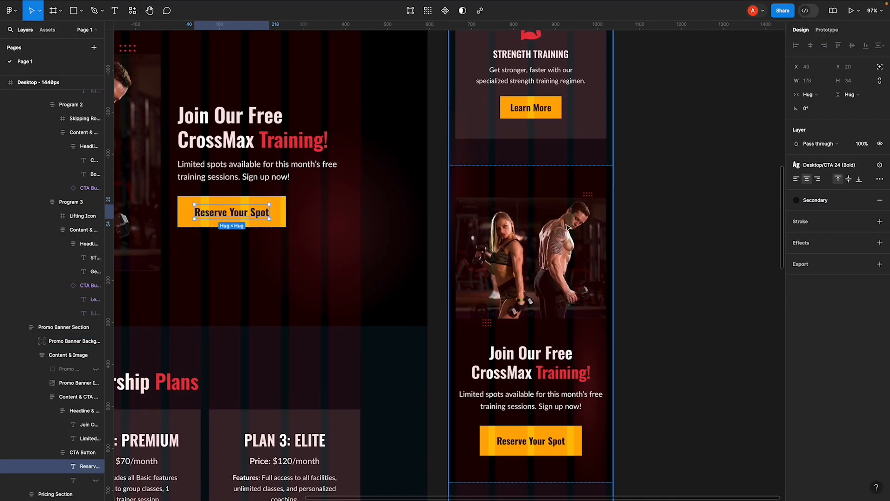
{"action": "left_click", "coordinate": [565, 295]}
{"action": "double_click", "coordinate": [560, 309]}
{"action": "double_click", "coordinate": [561, 309]}
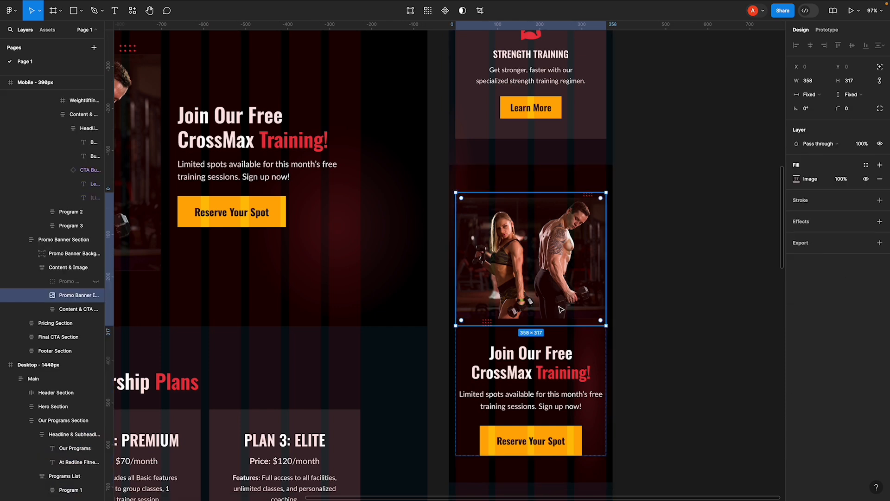
{"action": "key", "text": "alt"}
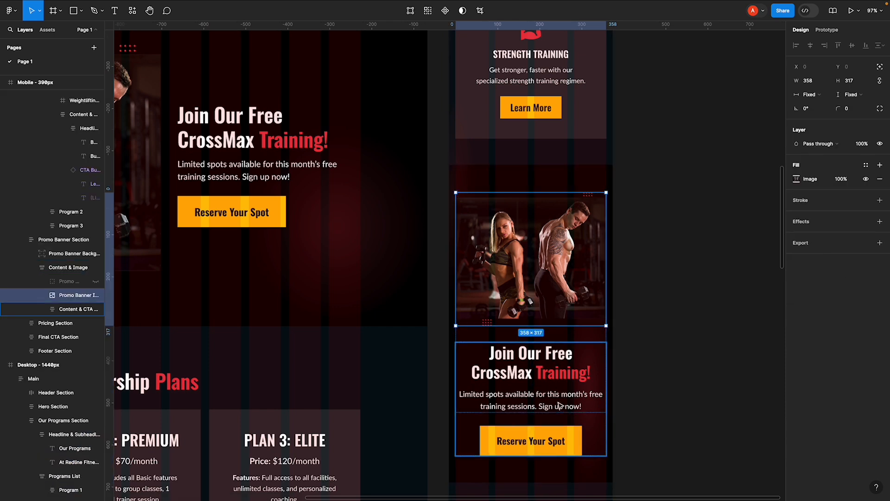
- Back in the systeme.io editor, set the promo banner image's mobile bottom margin to 40
{"action": "key", "text": "super+Tab"}
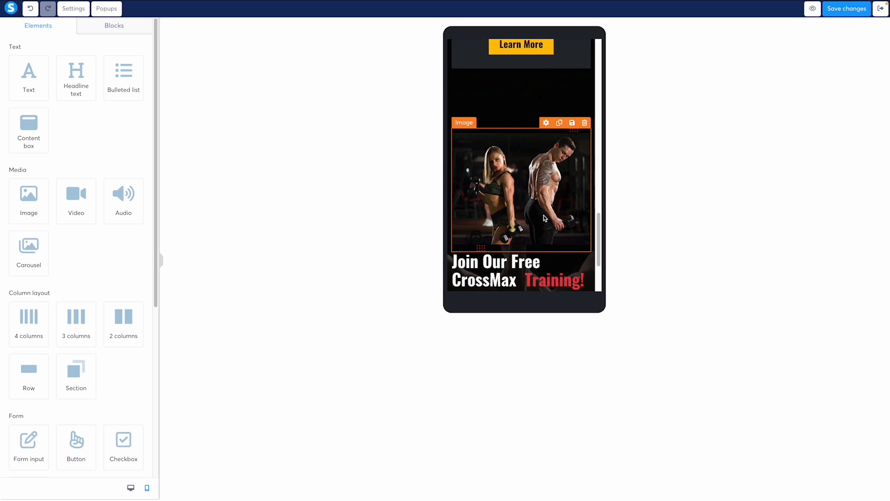
{"action": "left_click", "coordinate": [544, 218]}
{"action": "scroll", "coordinate": [110, 297], "scroll_direction": "down", "scroll_amount": 3}
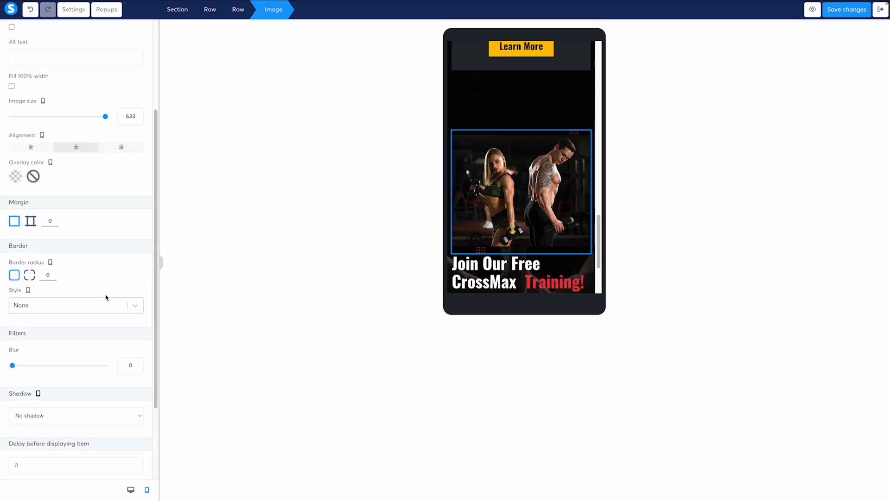
{"action": "scroll", "coordinate": [106, 297], "scroll_direction": "down", "scroll_amount": 1}
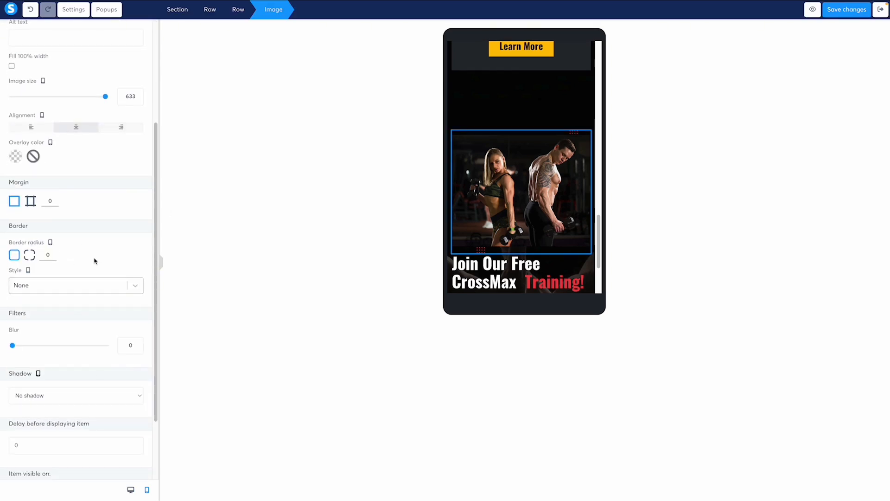
{"action": "scroll", "coordinate": [54, 313], "scroll_direction": "down", "scroll_amount": 2}
{"action": "scroll", "coordinate": [40, 308], "scroll_direction": "up", "scroll_amount": 4}
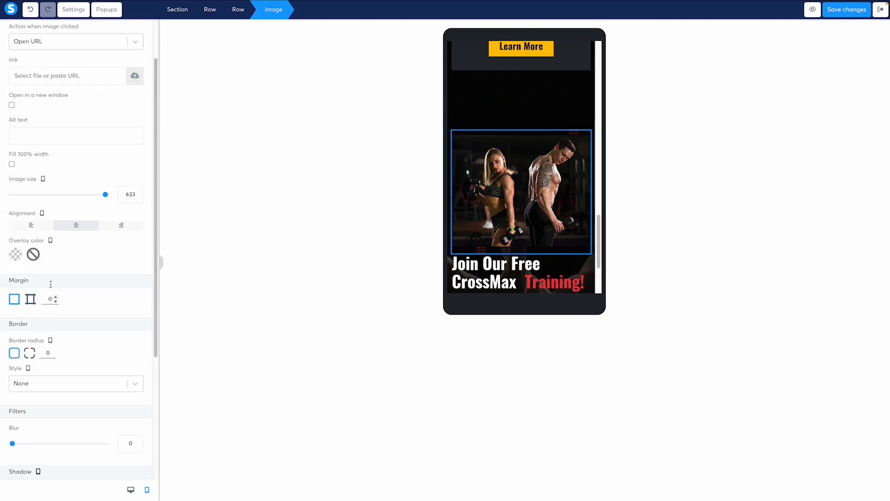
{"action": "scroll", "coordinate": [70, 196], "scroll_direction": "up", "scroll_amount": 1}
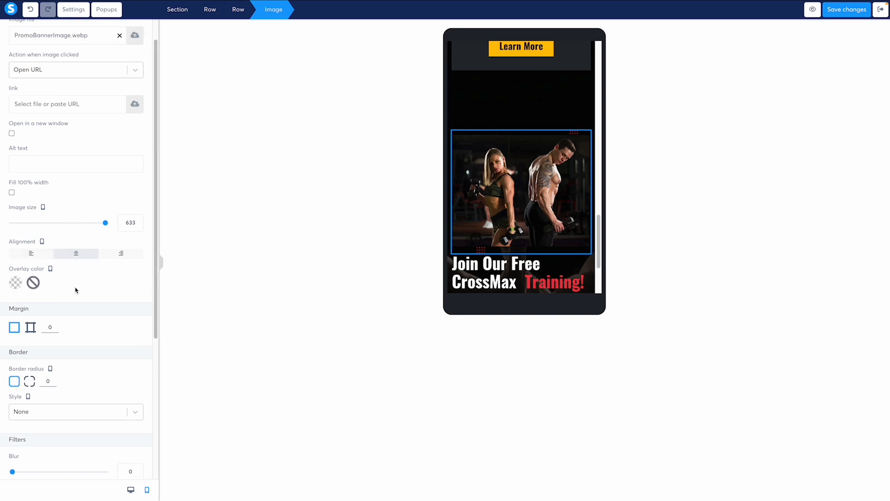
{"action": "scroll", "coordinate": [80, 219], "scroll_direction": "down", "scroll_amount": 5}
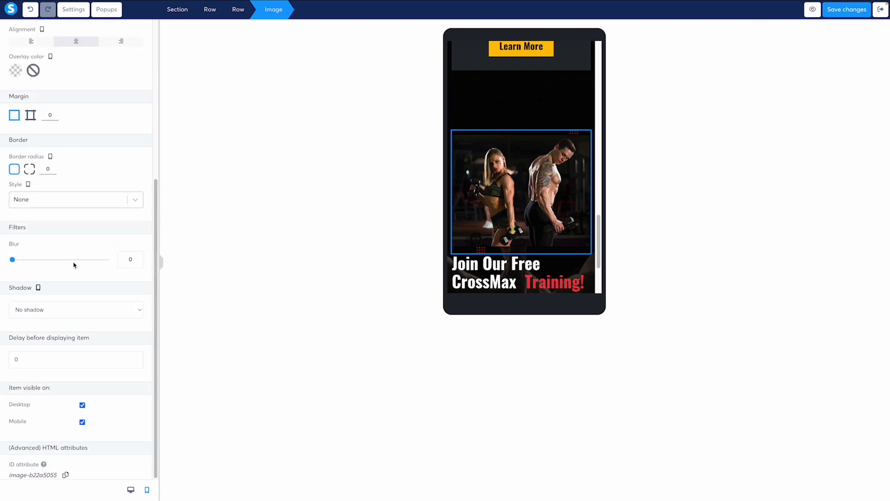
{"action": "left_click", "coordinate": [31, 115]}
{"action": "left_click", "coordinate": [123, 228]}
{"action": "type", "text": "40"}
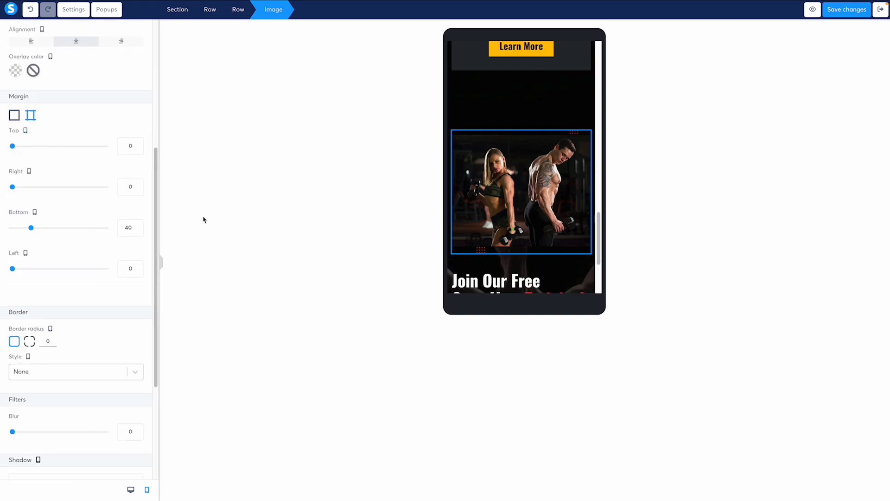
- Check the promo banner image's width in the Figma mobile design against the image size in the editor
{"action": "scroll", "coordinate": [102, 140], "scroll_direction": "up", "scroll_amount": 1}
{"action": "scroll", "coordinate": [102, 140], "scroll_direction": "up", "scroll_amount": 3}
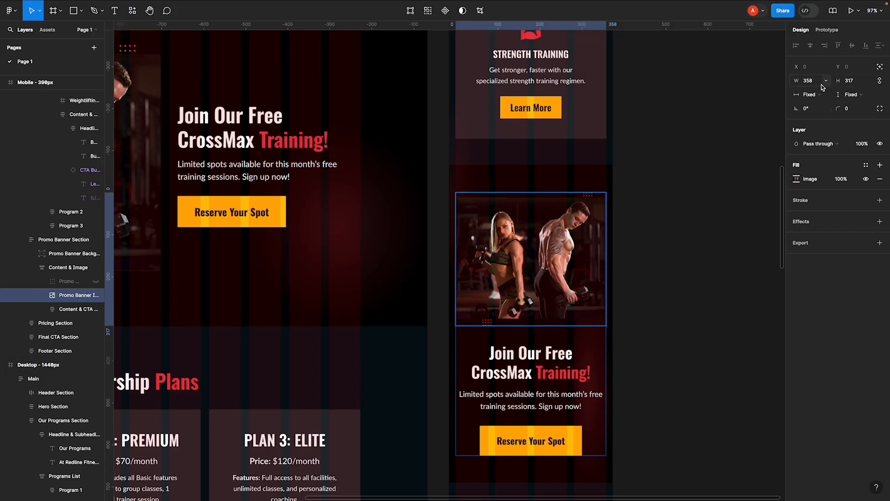
{"action": "left_click", "coordinate": [807, 83]}
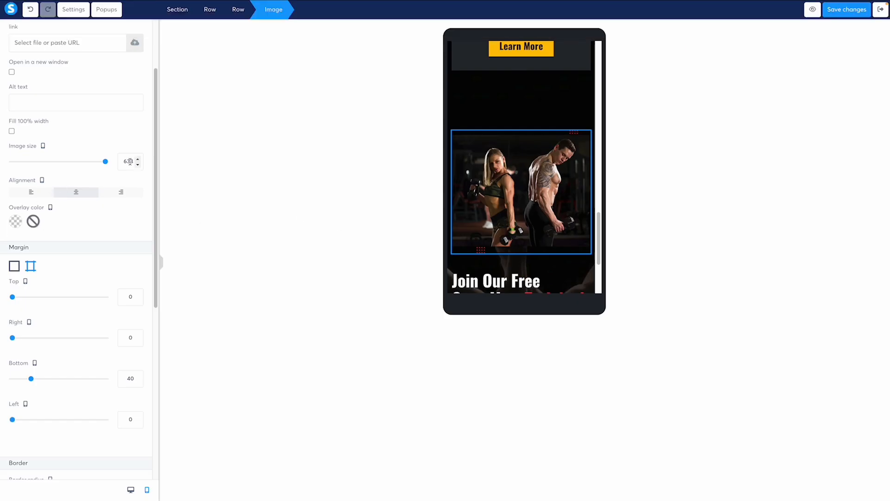
- In the systeme.io editor, remove the extra space before "Training!" in the promo headline and center the headline on mobile
{"action": "left_click", "coordinate": [564, 262]}
{"action": "scroll", "coordinate": [536, 236], "scroll_direction": "down", "scroll_amount": 2}
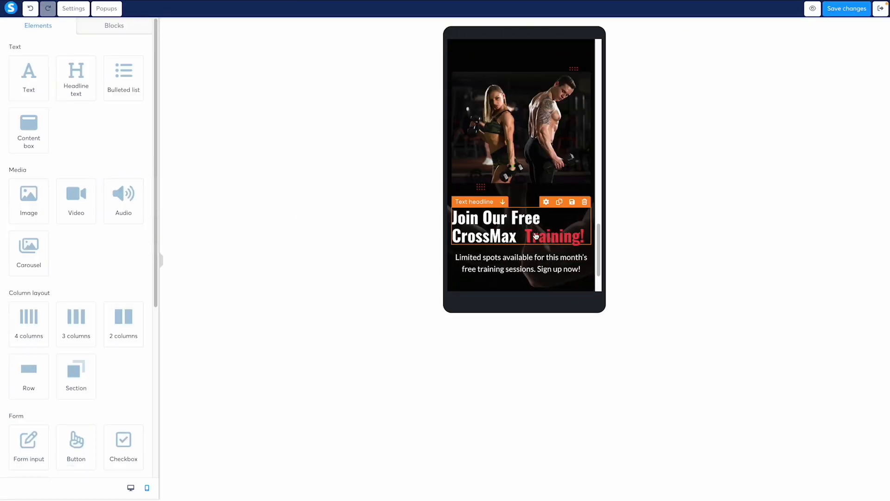
{"action": "left_click", "coordinate": [516, 227]}
{"action": "key", "text": "BackSpace"}
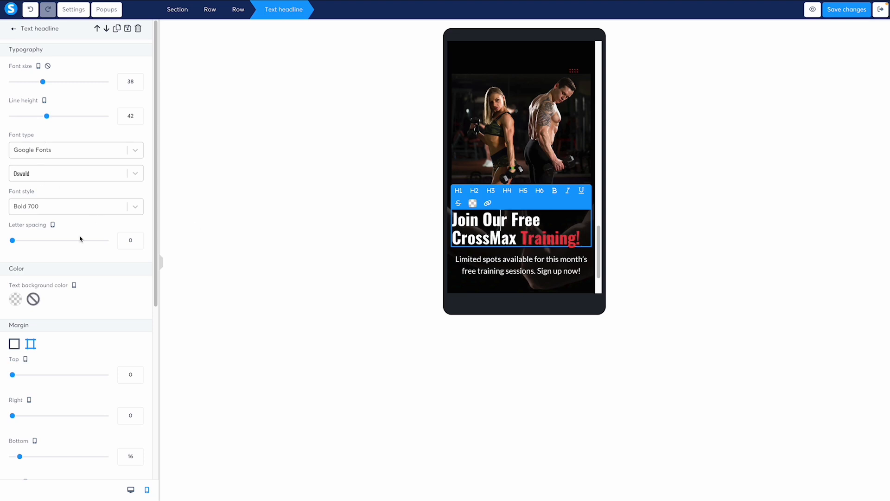
{"action": "scroll", "coordinate": [60, 259], "scroll_direction": "down", "scroll_amount": 1}
{"action": "scroll", "coordinate": [60, 259], "scroll_direction": "down", "scroll_amount": 5}
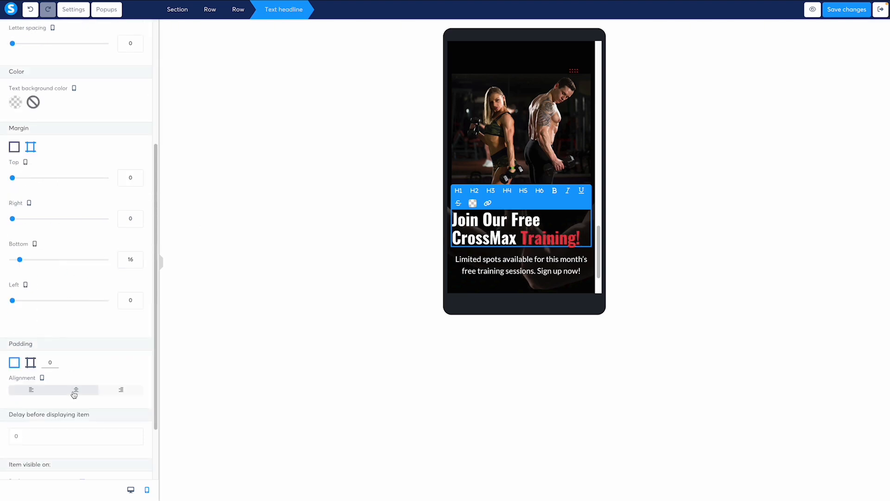
{"action": "left_click", "coordinate": [74, 394]}
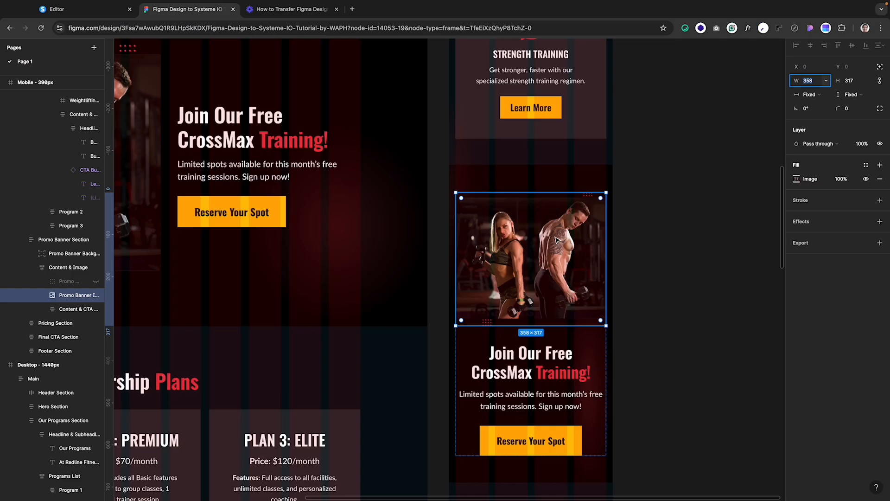
- Compare the promo paragraph's bottom margin on mobile and desktop with the content block's spacing in the Figma mobile design
{"action": "scroll", "coordinate": [556, 239], "scroll_direction": "down", "scroll_amount": 3}
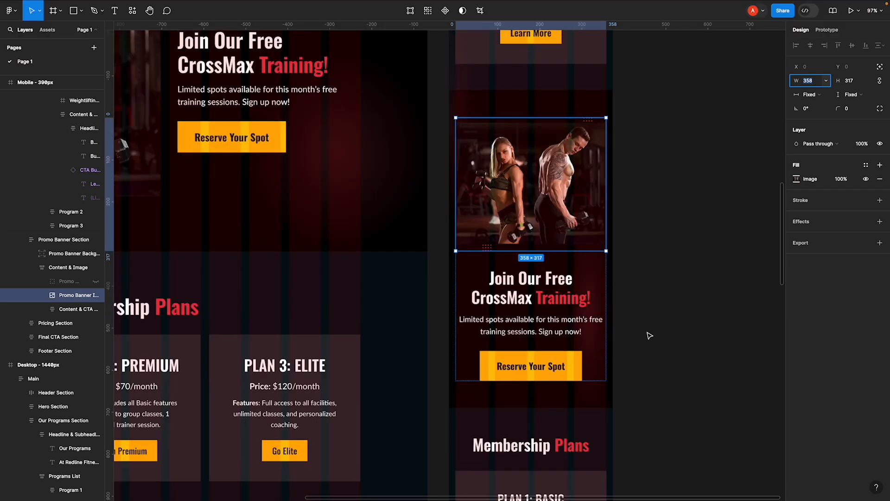
{"action": "left_click", "coordinate": [645, 334]}
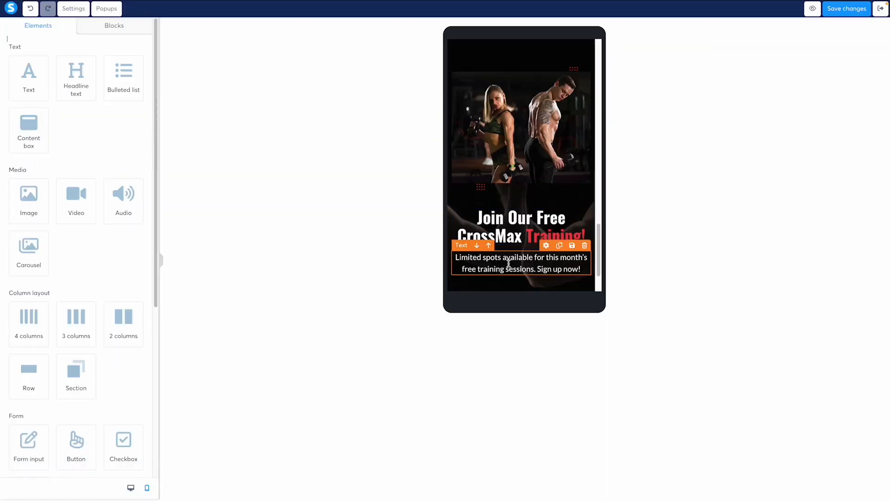
{"action": "left_click", "coordinate": [508, 265]}
{"action": "scroll", "coordinate": [52, 222], "scroll_direction": "down", "scroll_amount": 3}
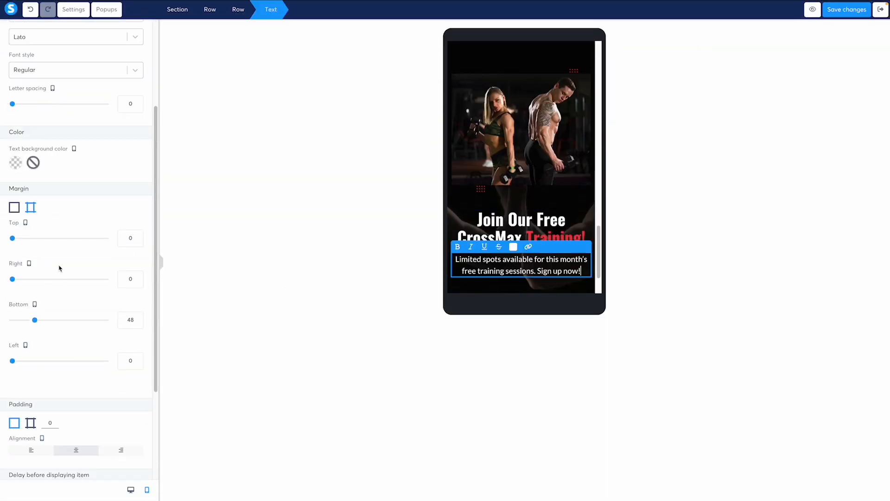
{"action": "left_click", "coordinate": [132, 491]}
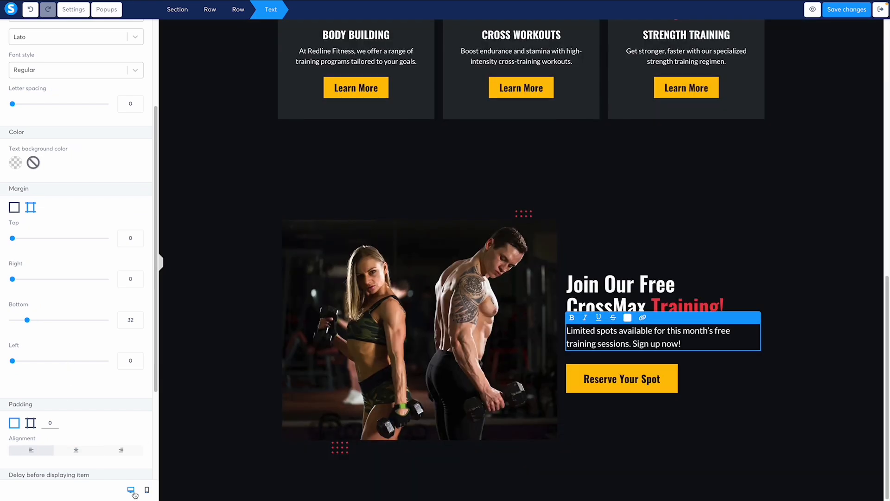
{"action": "left_click", "coordinate": [147, 490]}
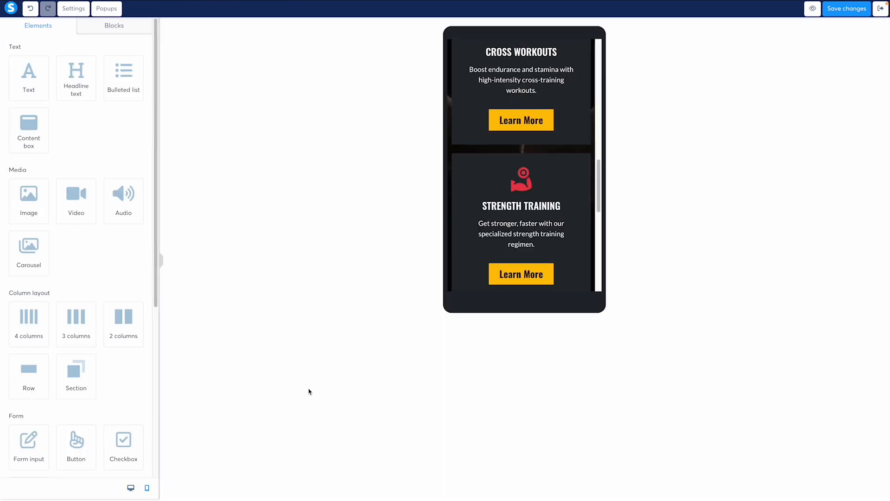
{"action": "scroll", "coordinate": [546, 193], "scroll_direction": "down", "scroll_amount": 10}
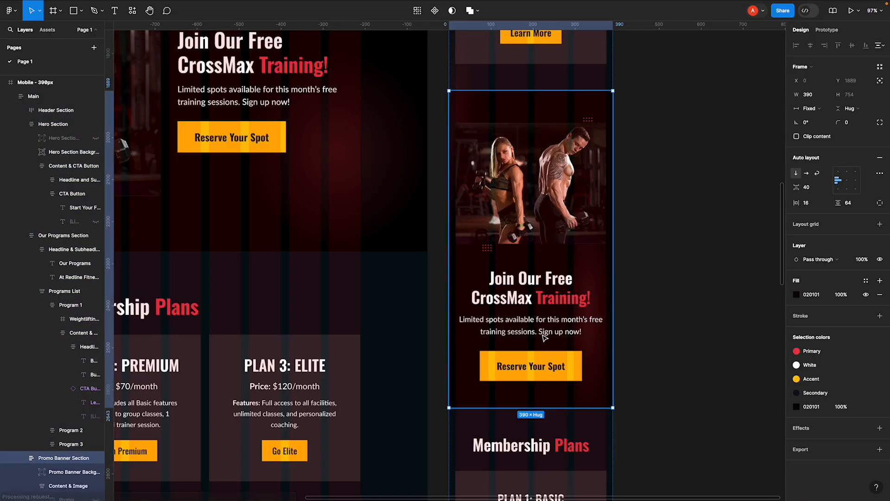
{"action": "left_click", "coordinate": [545, 334]}
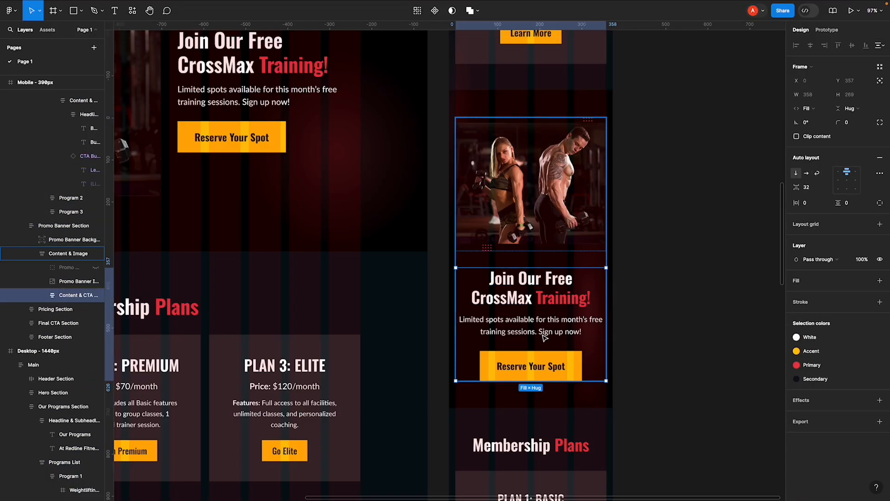
{"action": "left_click", "coordinate": [545, 334]}
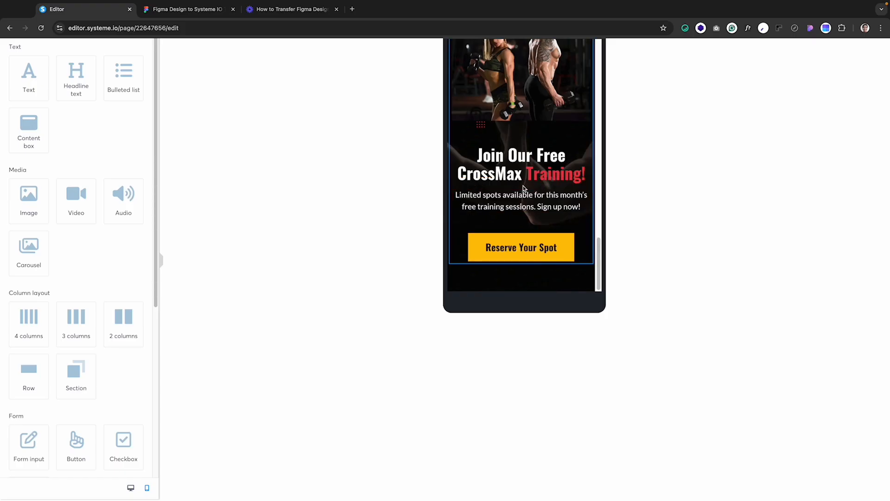
- In the systeme.io editor, set the promo paragraph's mobile bottom margin to 32
{"action": "left_click", "coordinate": [525, 194]}
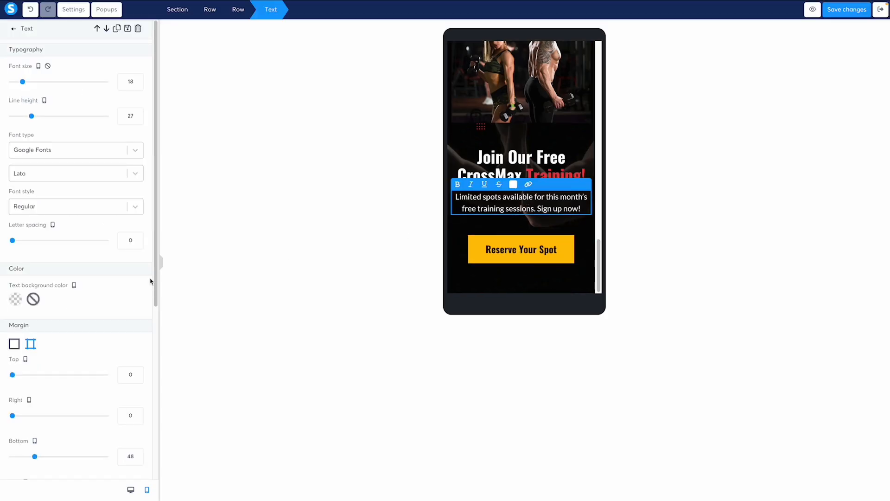
{"action": "scroll", "coordinate": [74, 296], "scroll_direction": "down", "scroll_amount": 2}
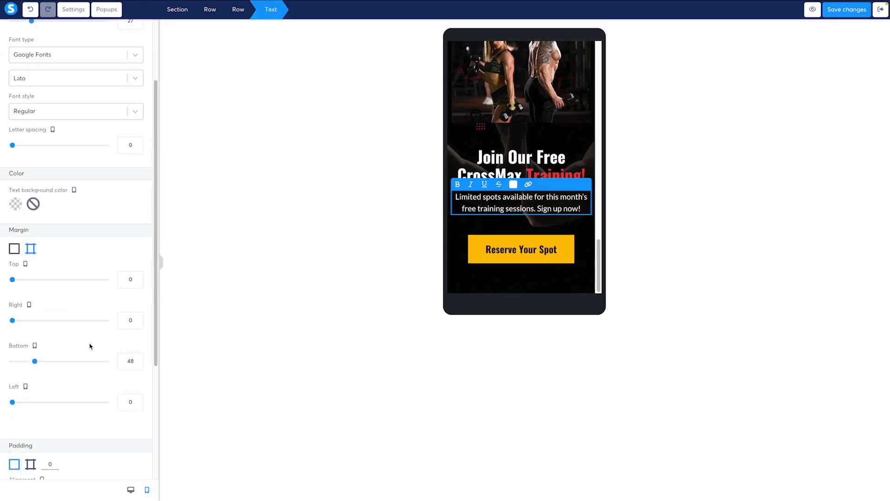
{"action": "type", "text": "3"}
{"action": "left_click", "coordinate": [137, 366]}
{"action": "left_click", "coordinate": [138, 365]}
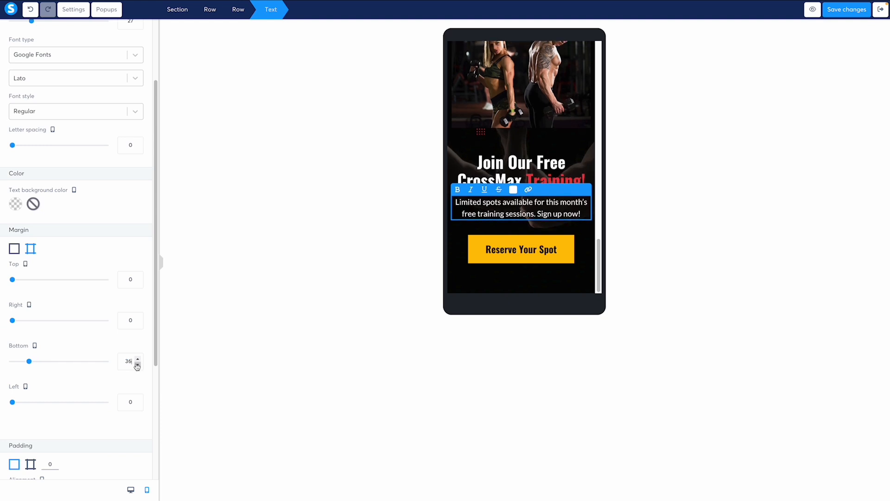
{"action": "left_click", "coordinate": [137, 365]}
{"action": "left_click", "coordinate": [137, 366]}
{"action": "left_click", "coordinate": [137, 366]}
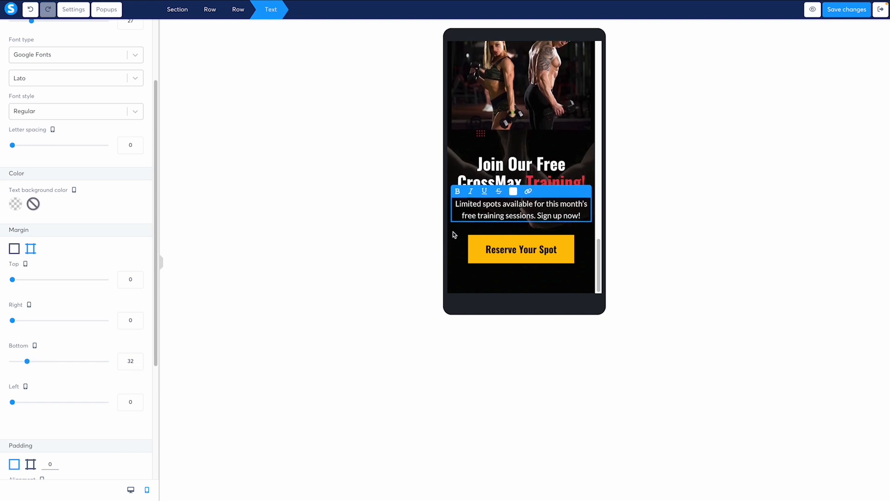
- Review the promo banner section's mobile padding and its overall layout from the image down to the button
{"action": "left_click", "coordinate": [566, 237]}
{"action": "left_click", "coordinate": [542, 273]}
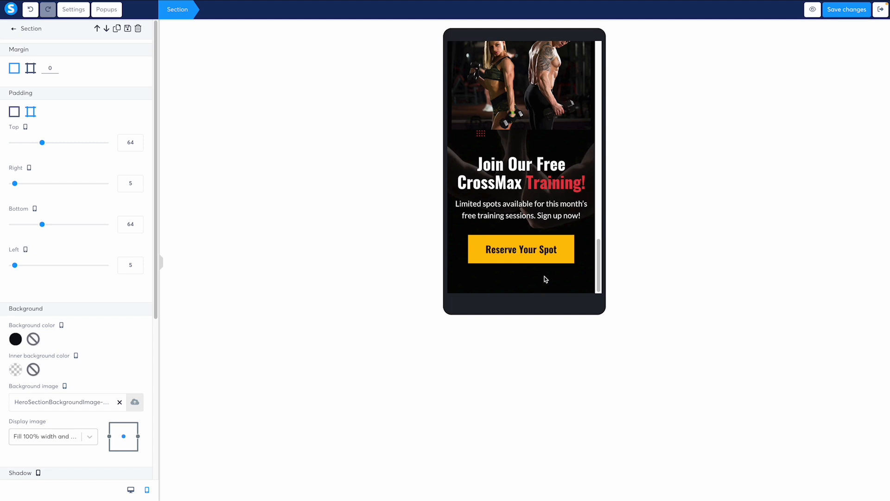
{"action": "left_click", "coordinate": [539, 182]}
{"action": "scroll", "coordinate": [538, 182], "scroll_direction": "up", "scroll_amount": 5}
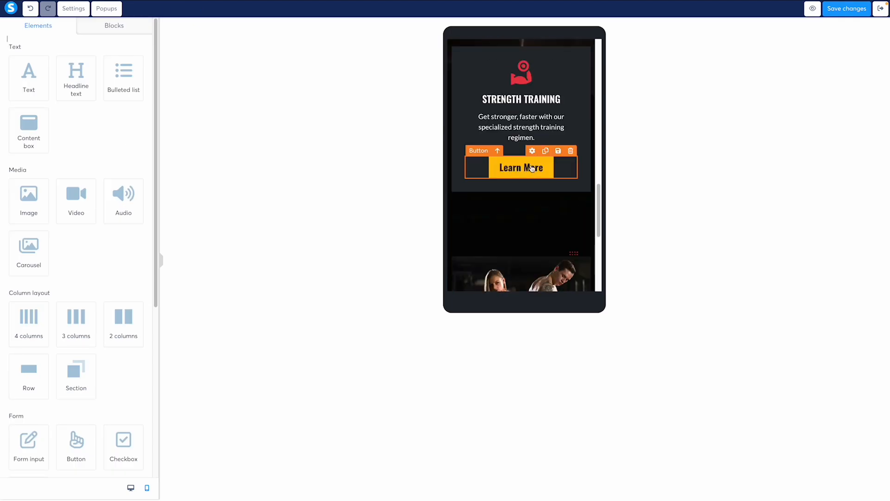
{"action": "left_click", "coordinate": [545, 232]}
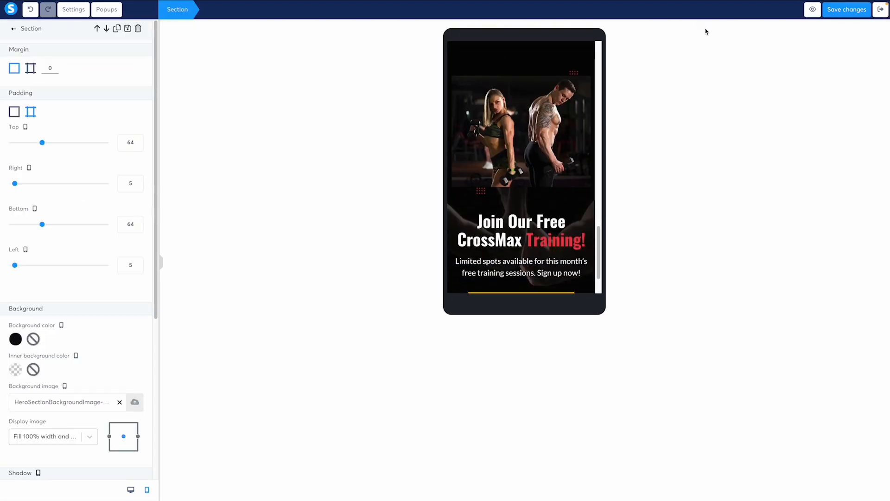
- Save the page changes and preview the desktop page, reviewing the programs and promo banner sections
{"action": "left_click", "coordinate": [847, 10]}
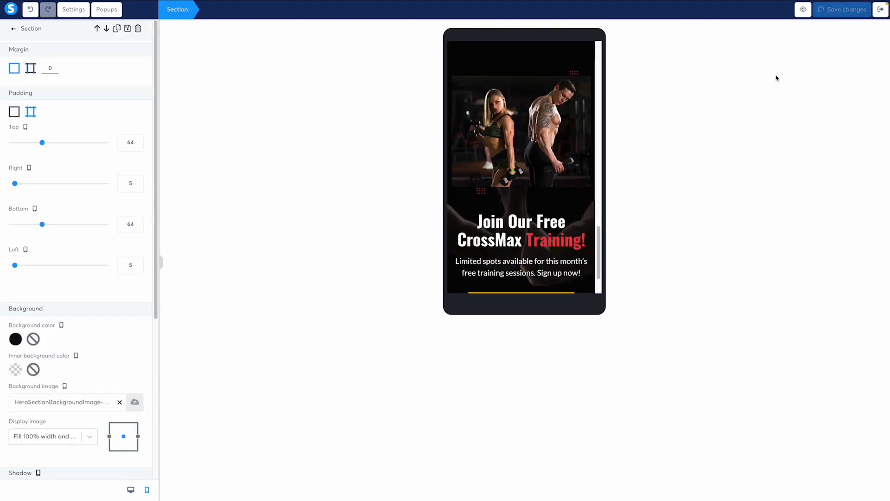
{"action": "left_click", "coordinate": [813, 10]}
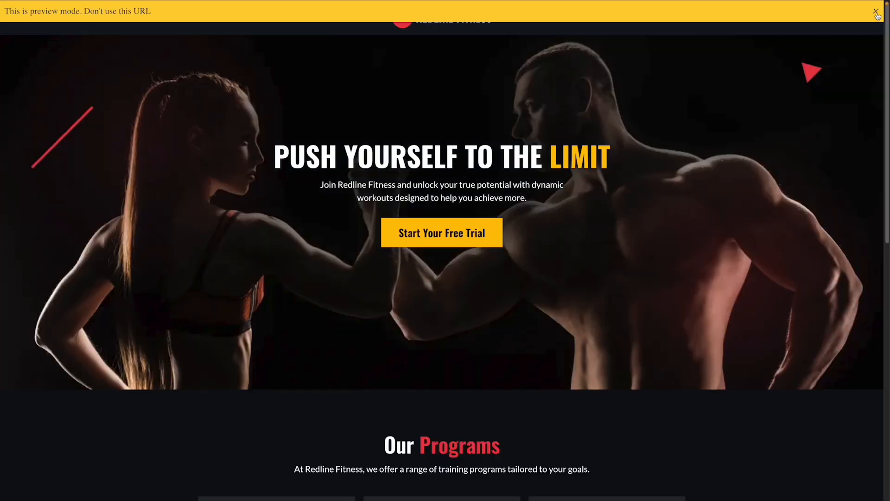
{"action": "left_click", "coordinate": [876, 12]}
{"action": "scroll", "coordinate": [604, 219], "scroll_direction": "down", "scroll_amount": 10}
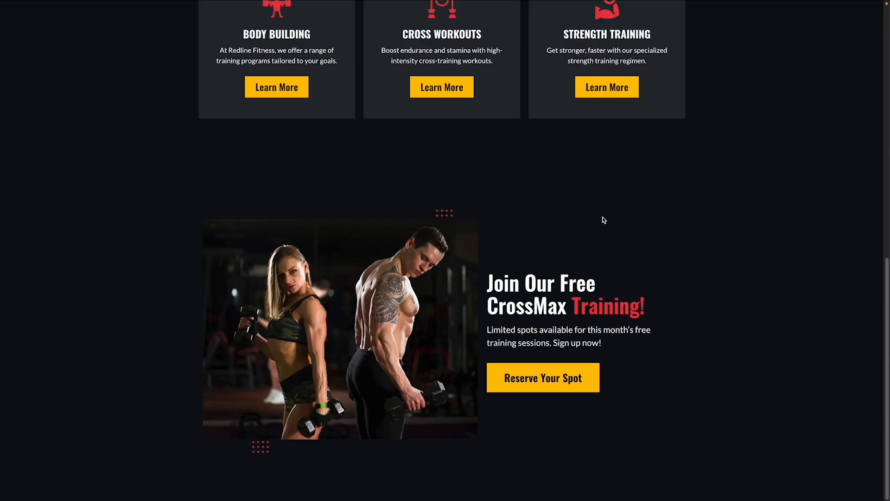
{"action": "scroll", "coordinate": [195, 253], "scroll_direction": "up", "scroll_amount": 3}
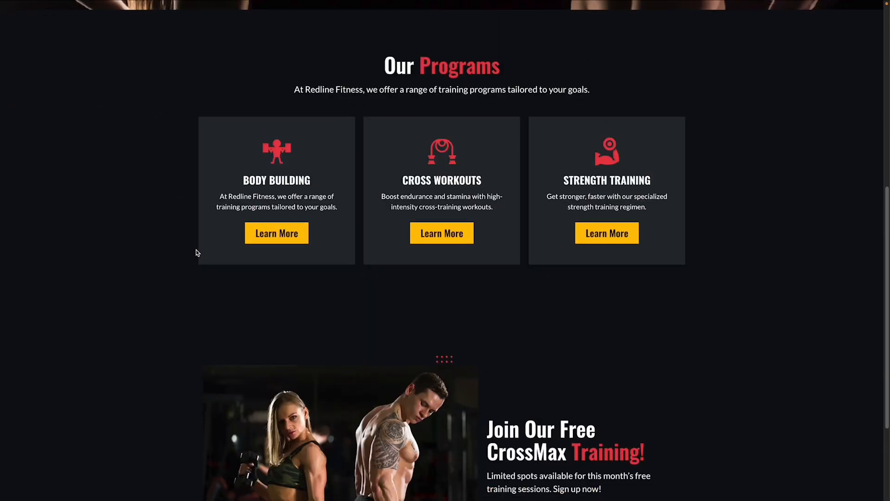
{"action": "scroll", "coordinate": [197, 253], "scroll_direction": "down", "scroll_amount": 3}
- Check the previewed page at the iPhone 14 Pro Max mobile size, from the promo banner up to the hero section
{"action": "key", "text": "ctrl+shift+i"}
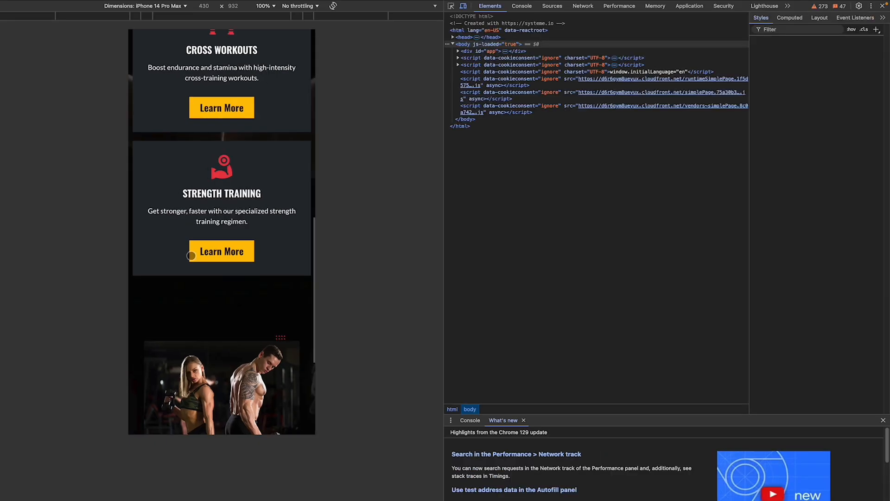
{"action": "scroll", "coordinate": [241, 246], "scroll_direction": "down", "scroll_amount": 3}
{"action": "scroll", "coordinate": [241, 245], "scroll_direction": "down", "scroll_amount": 2}
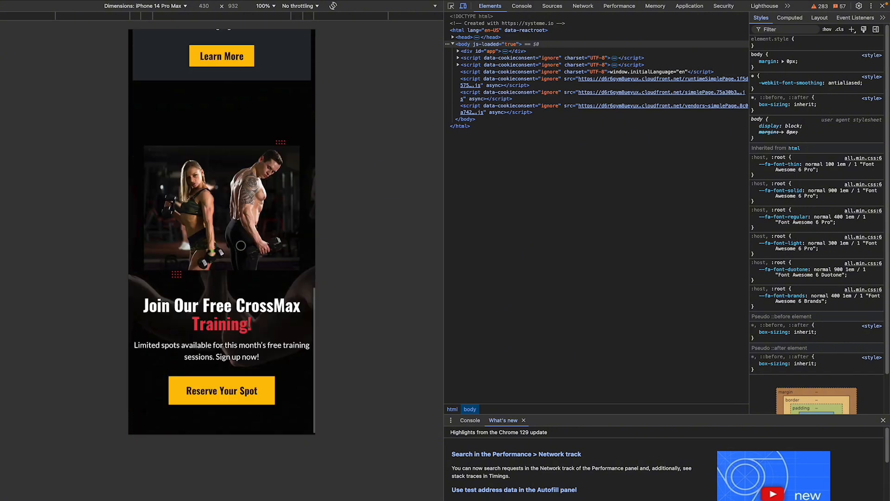
{"action": "scroll", "coordinate": [241, 245], "scroll_direction": "up", "scroll_amount": 10}
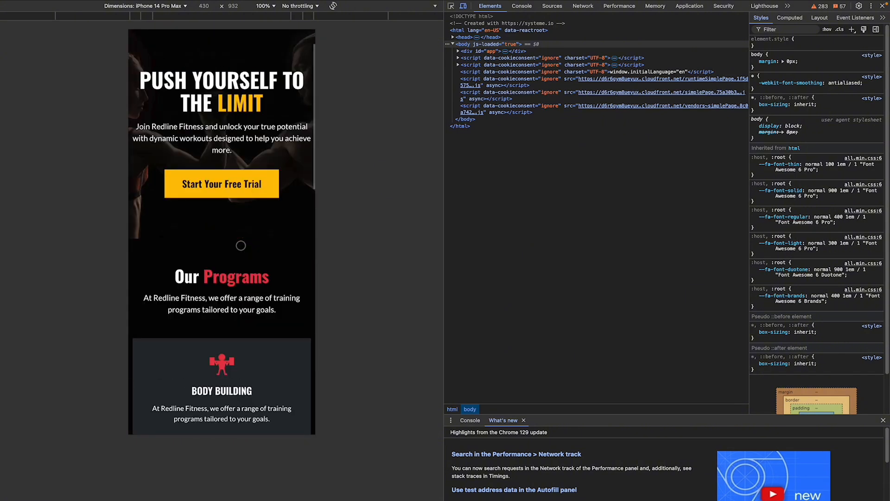
{"action": "key", "text": "ctrl+shift+i"}
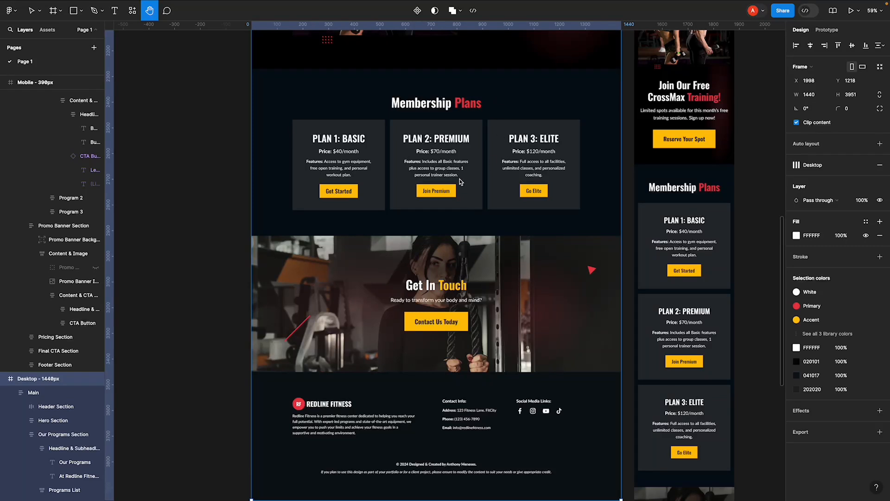
- In the systeme.io editor, duplicate the Our Programs section and move the copy below the promo banner section
{"action": "scroll", "coordinate": [500, 107], "scroll_direction": "up", "scroll_amount": 10}
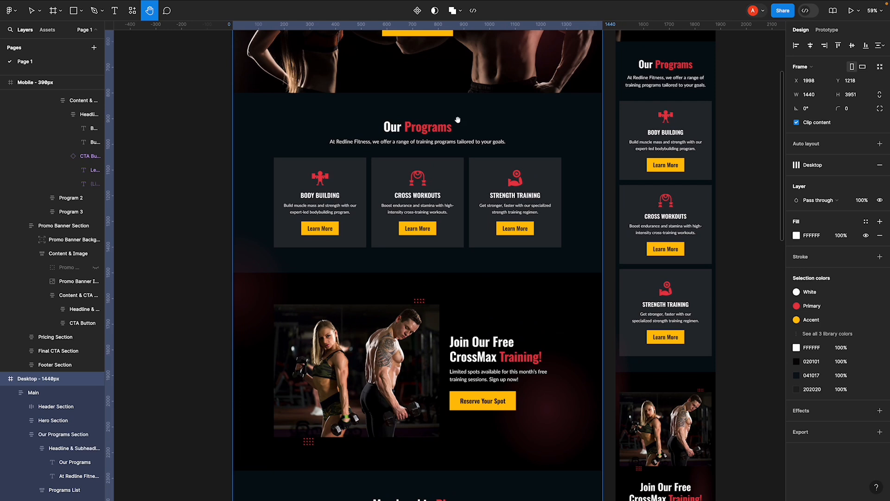
{"action": "scroll", "coordinate": [457, 119], "scroll_direction": "up", "scroll_amount": 3}
{"action": "scroll", "coordinate": [454, 125], "scroll_direction": "down", "scroll_amount": 3}
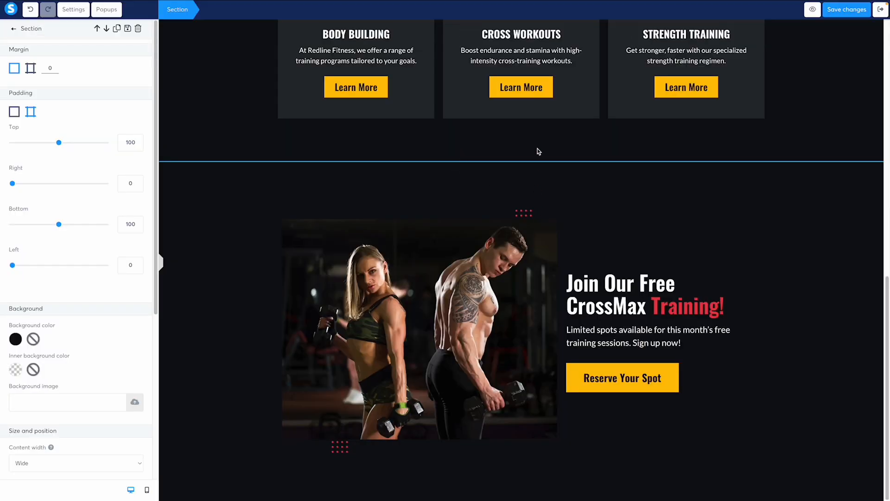
{"action": "scroll", "coordinate": [538, 186], "scroll_direction": "up", "scroll_amount": 5}
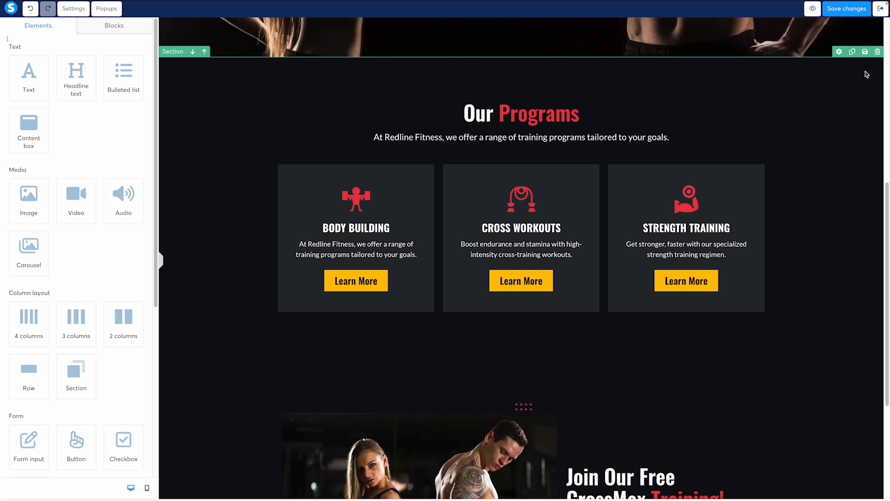
{"action": "left_click", "coordinate": [853, 52]}
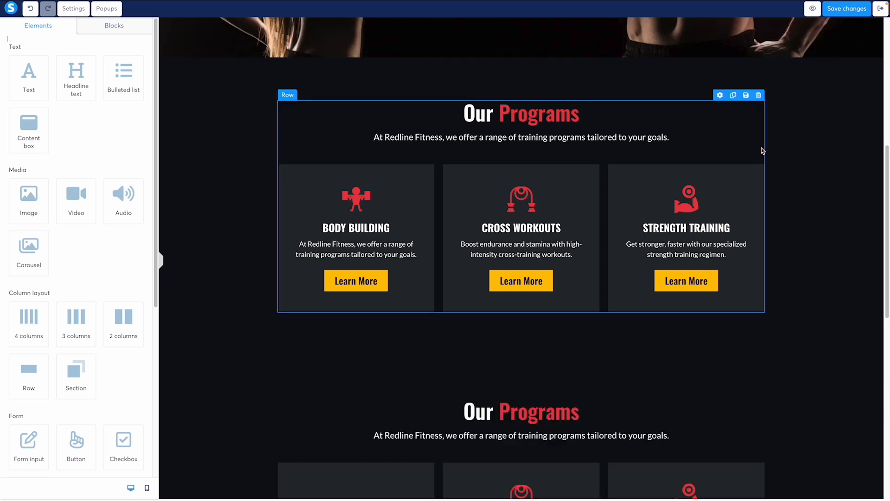
{"action": "scroll", "coordinate": [487, 151], "scroll_direction": "down", "scroll_amount": 3}
{"action": "scroll", "coordinate": [403, 193], "scroll_direction": "down", "scroll_amount": 3}
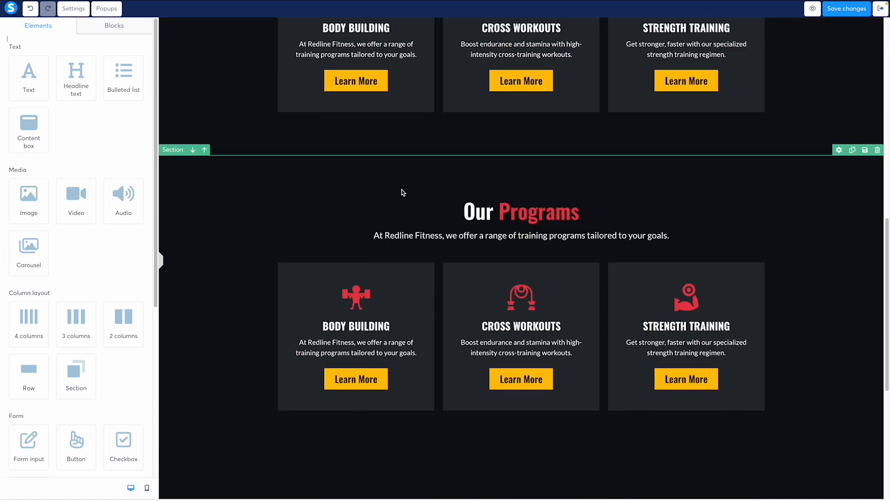
{"action": "left_click", "coordinate": [192, 61]}
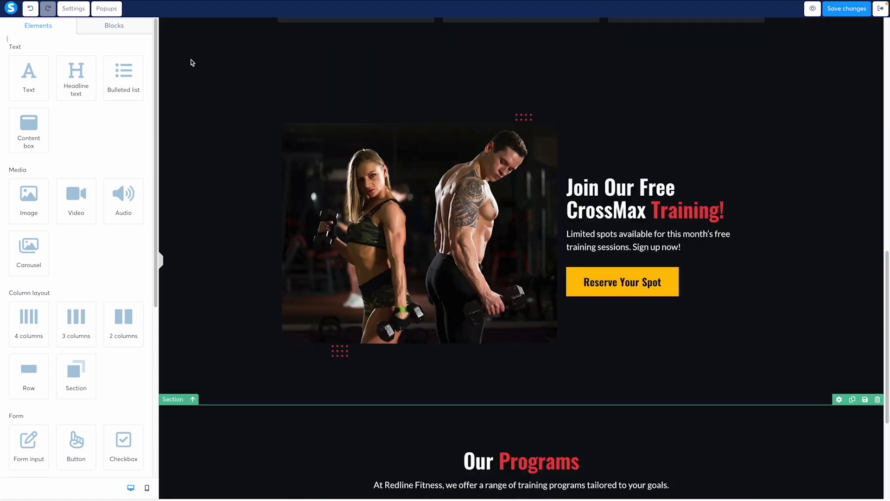
{"action": "scroll", "coordinate": [376, 232], "scroll_direction": "down", "scroll_amount": 5}
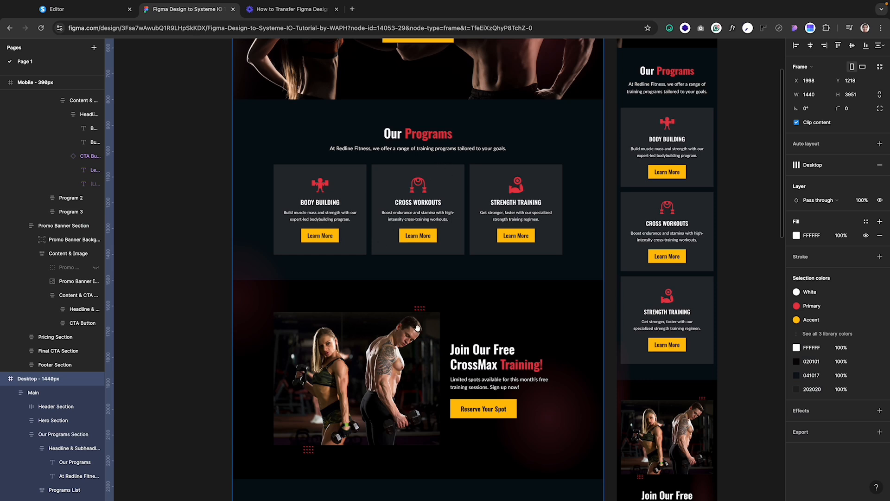
- In the Figma desktop design, copy the text of the pricing section's "Membership Plans" headline
{"action": "scroll", "coordinate": [438, 160], "scroll_direction": "down", "scroll_amount": 5}
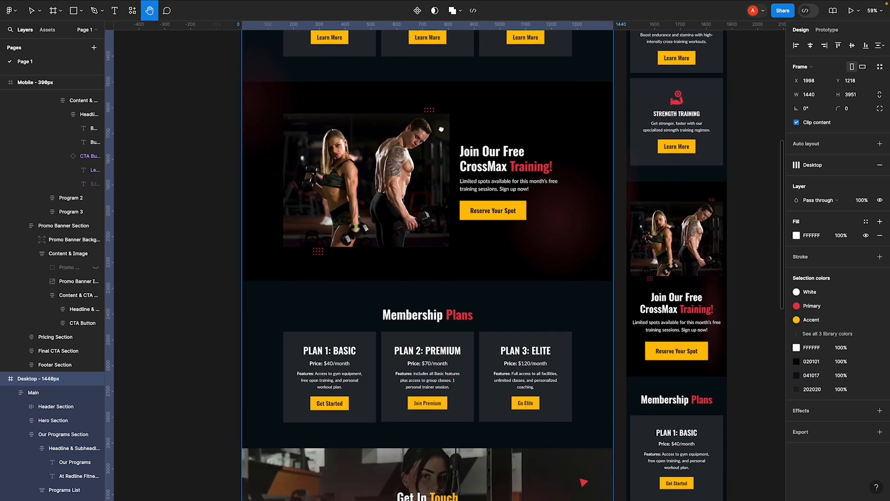
{"action": "scroll", "coordinate": [437, 159], "scroll_direction": "up", "scroll_amount": 4}
{"action": "key", "text": "v"}
{"action": "double_click", "coordinate": [398, 168]}
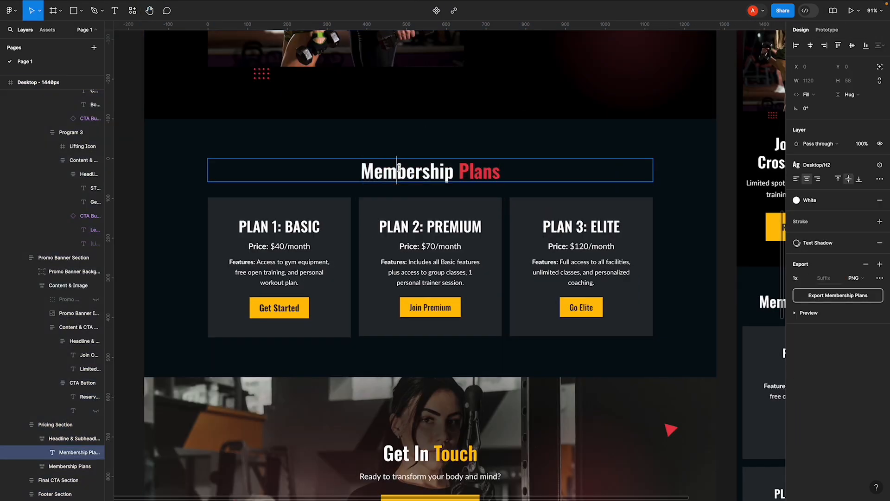
{"action": "key", "text": "ctrl+a"}
{"action": "key", "text": "ctrl+c"}
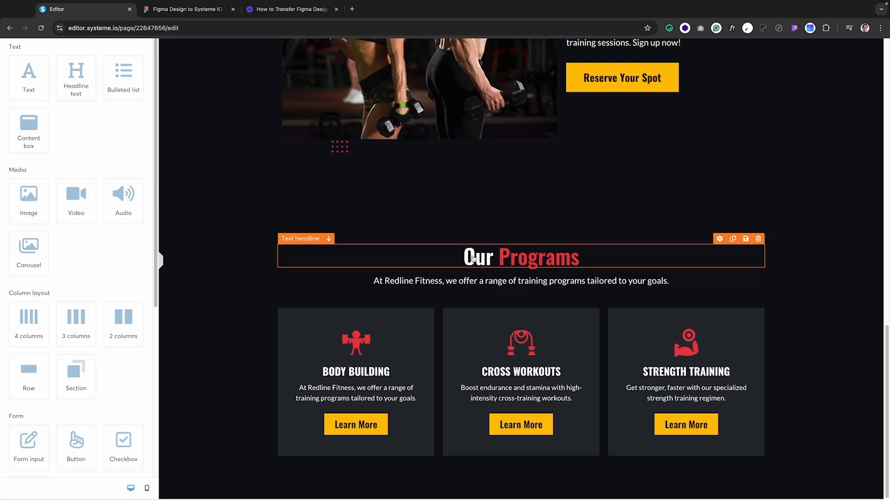
- In the systeme.io editor, change the duplicated section's headline to "Membership Plans", keeping the last word red
{"action": "left_click", "coordinate": [473, 258]}
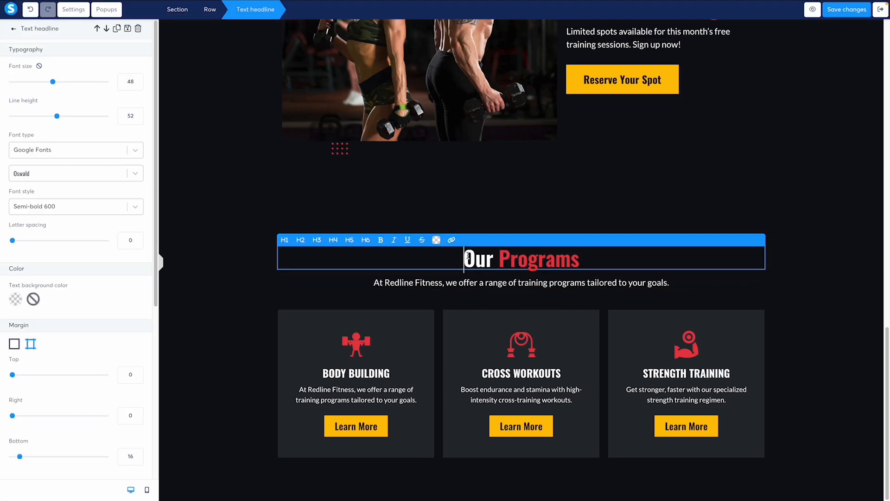
{"action": "double_click", "coordinate": [473, 258]}
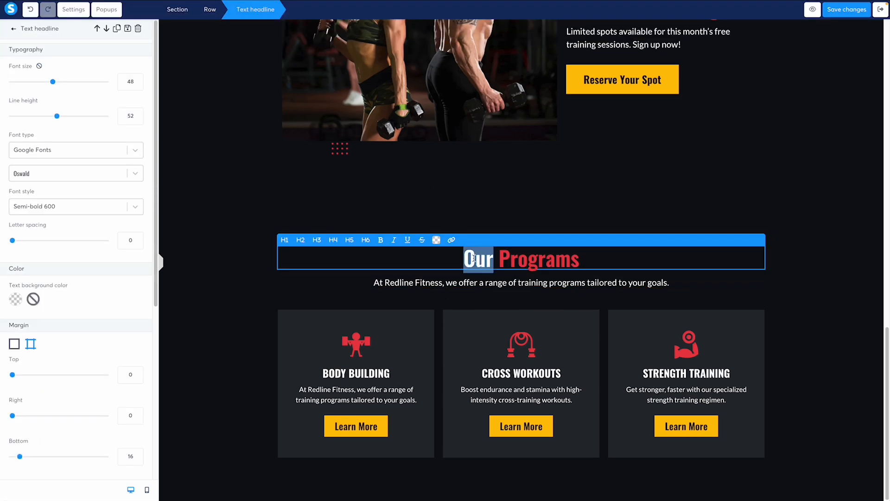
{"action": "key", "text": "ctrl+v"}
{"action": "double_click", "coordinate": [533, 261]}
{"action": "key", "text": "BackSpace"}
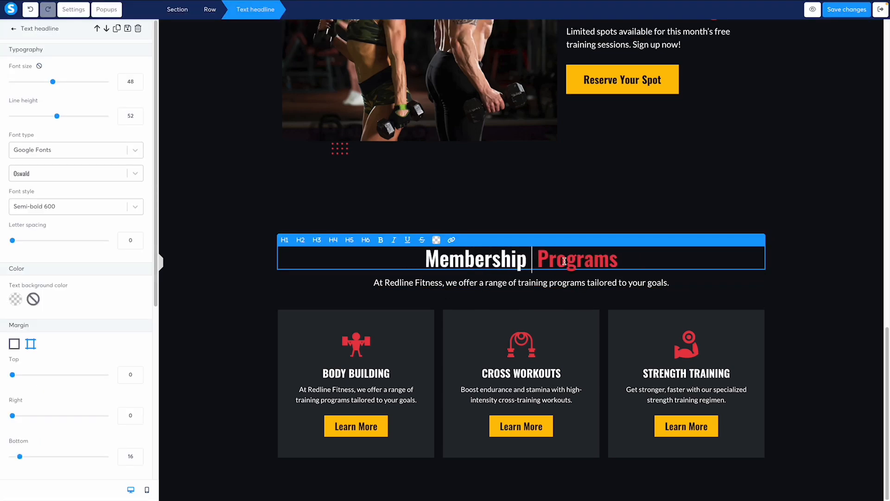
{"action": "double_click", "coordinate": [565, 261]}
{"action": "type", "text": "Plans"}
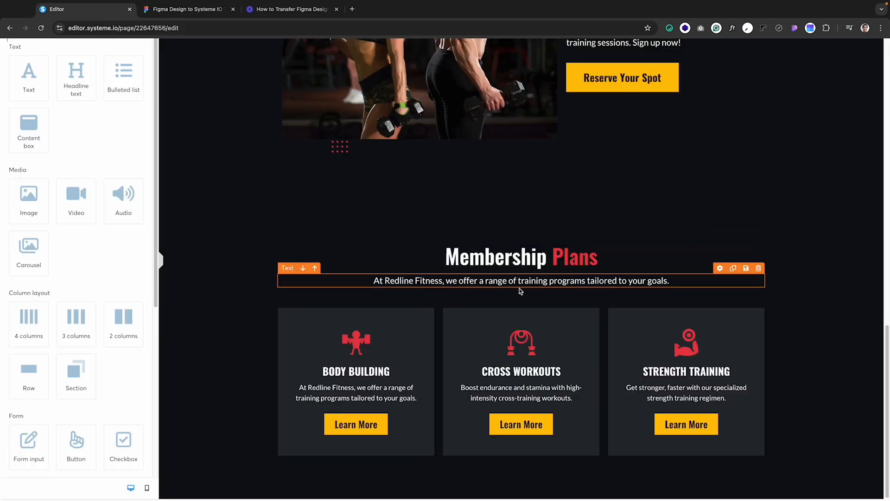
- Delete the paragraph under the Membership Plans headline and set the headline's bottom margin to 40
{"action": "left_click", "coordinate": [758, 268]}
{"action": "key", "text": "Return"}
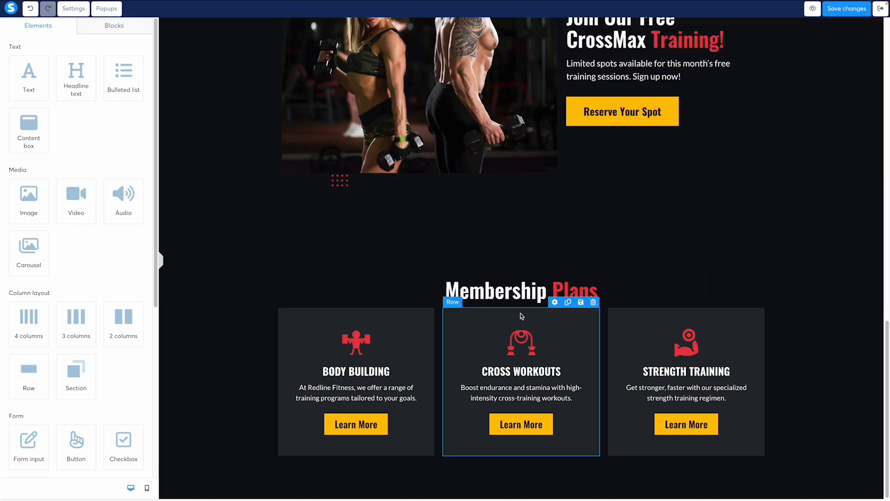
{"action": "left_click", "coordinate": [519, 293]}
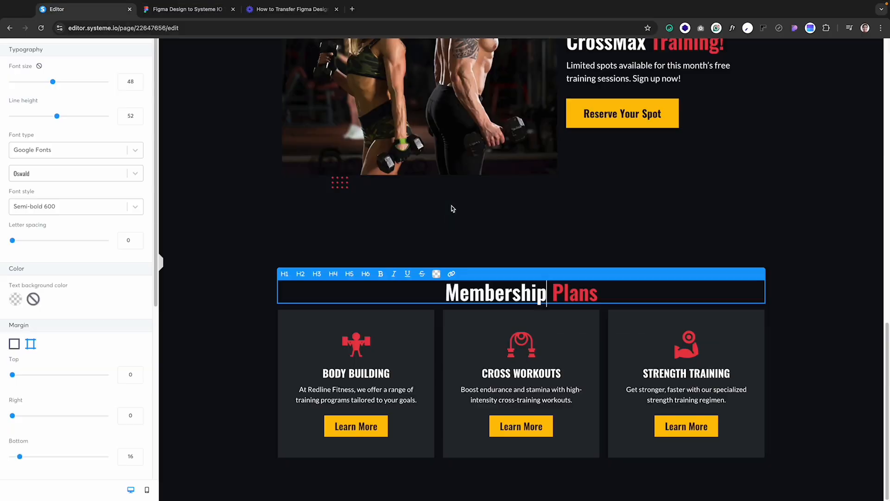
{"action": "scroll", "coordinate": [111, 361], "scroll_direction": "down", "scroll_amount": 4}
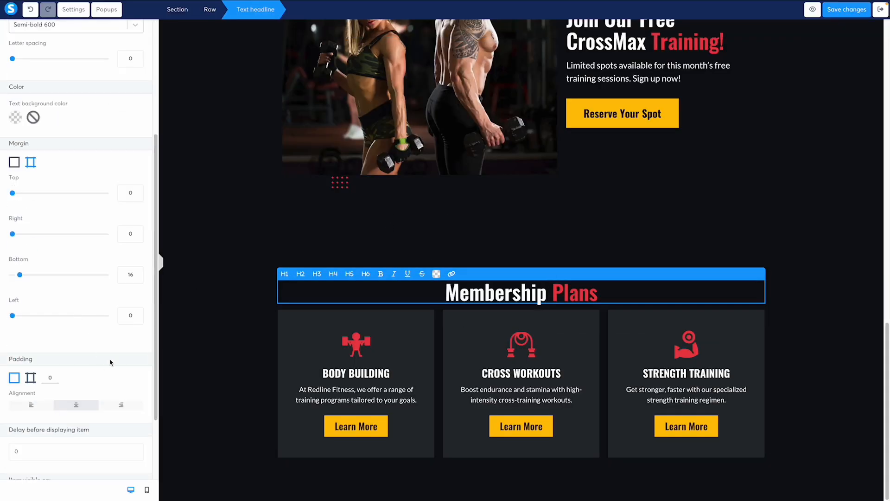
{"action": "type", "text": "40"}
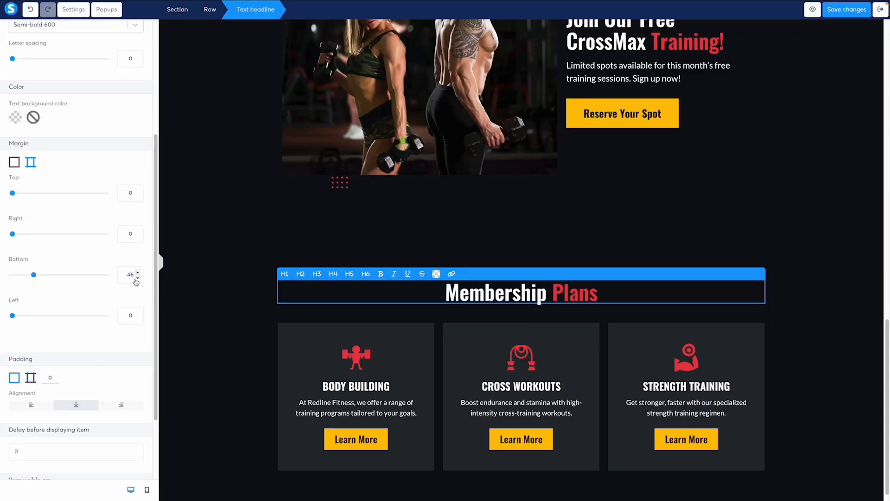
{"action": "left_click", "coordinate": [532, 215]}
{"action": "scroll", "coordinate": [478, 244], "scroll_direction": "down", "scroll_amount": 1}
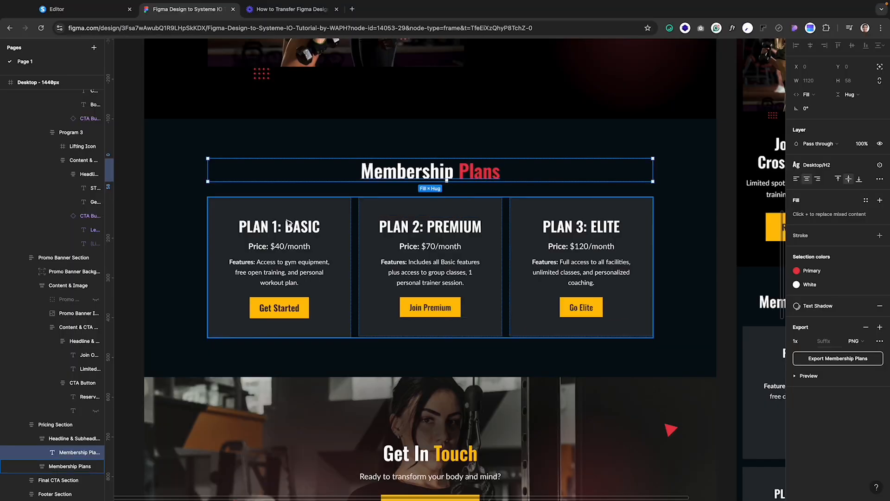
- In Figma, copy the "PLAN 1: BASIC" title text from the first membership plan card
{"action": "left_click", "coordinate": [283, 227]}
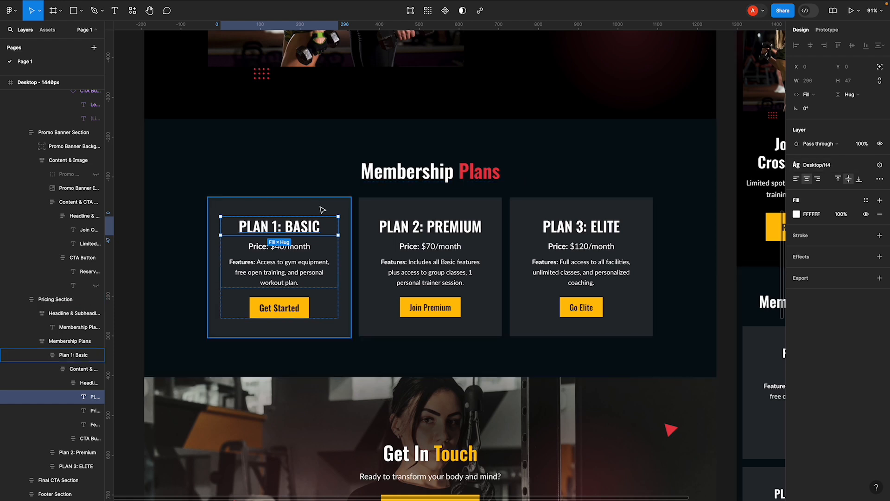
{"action": "double_click", "coordinate": [290, 232]}
{"action": "key", "text": "ctrl+c"}
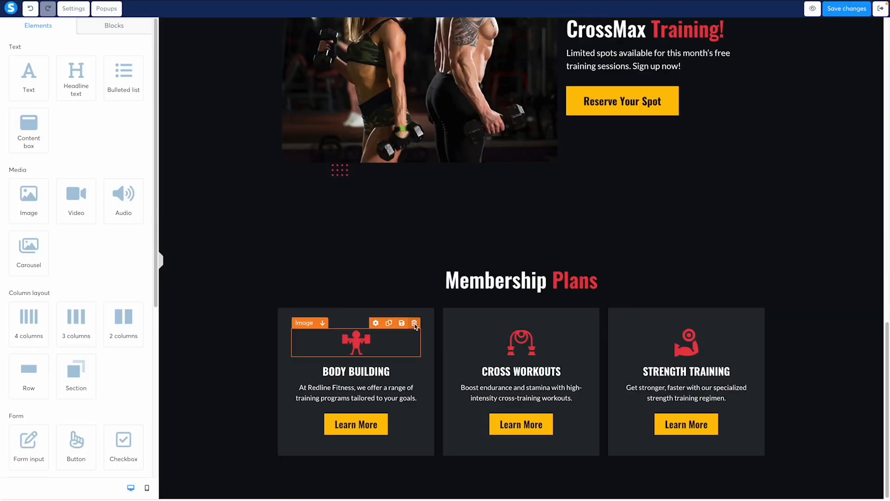
- In the systeme.io editor, delete the first membership card's icon and replace its title with "PLAN 1: BASIC"
{"action": "left_click", "coordinate": [414, 323]}
{"action": "left_click", "coordinate": [527, 84]}
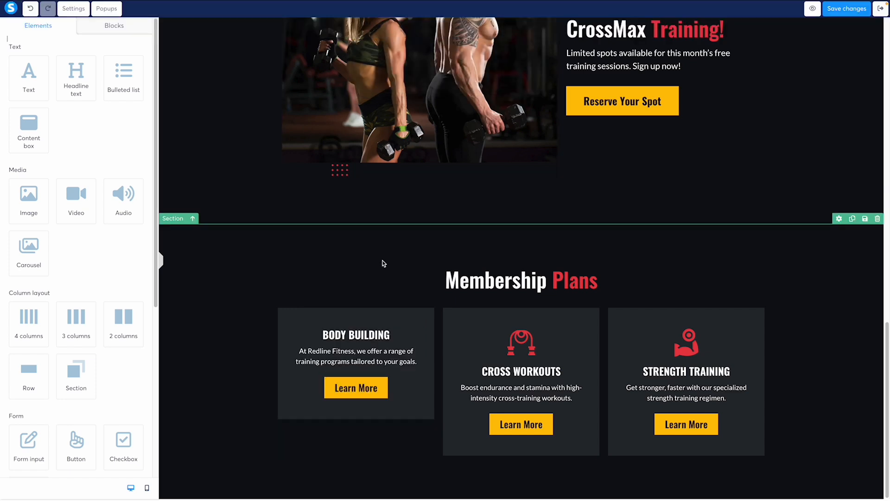
{"action": "left_click", "coordinate": [367, 338]}
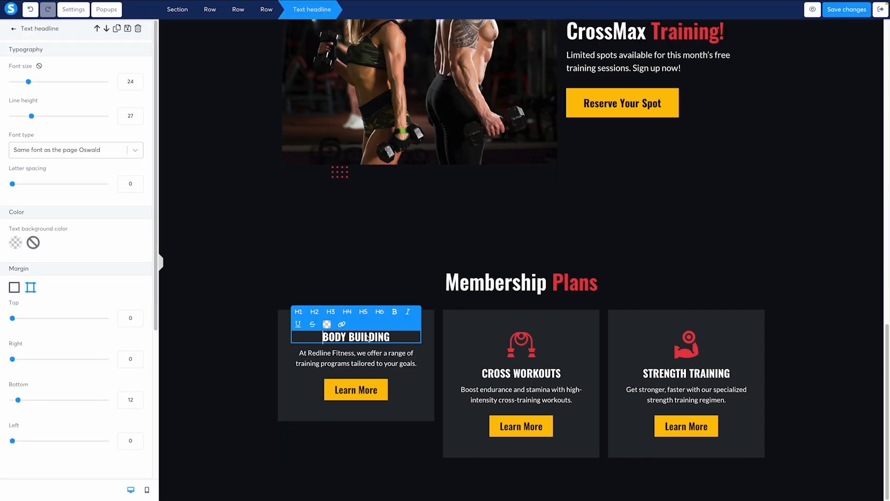
{"action": "key", "text": "ctrl+a"}
{"action": "key", "text": "ctrl+v"}
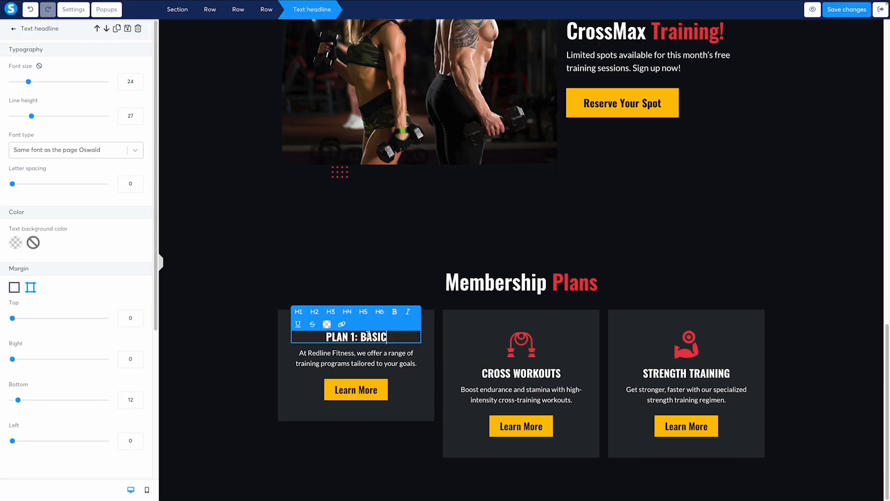
{"action": "left_click", "coordinate": [416, 369]}
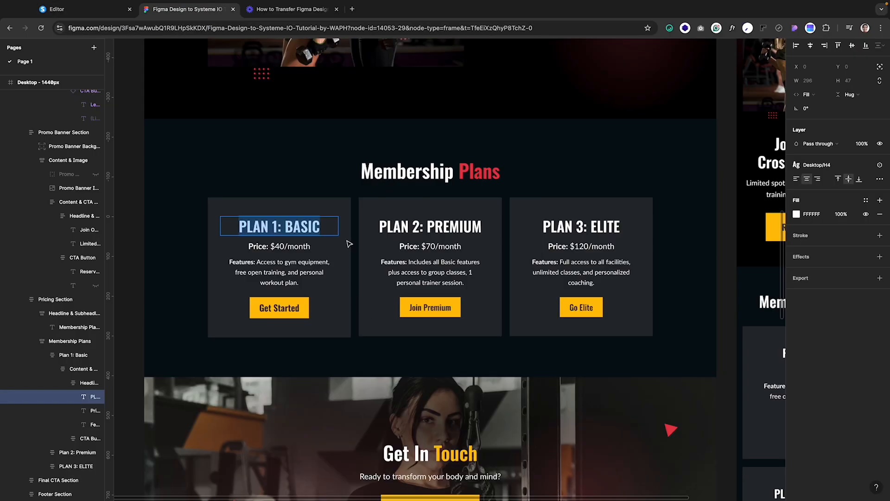
- In Figma, inspect the text style applied to the "PLAN 1: BASIC" title
{"action": "left_click", "coordinate": [319, 217]}
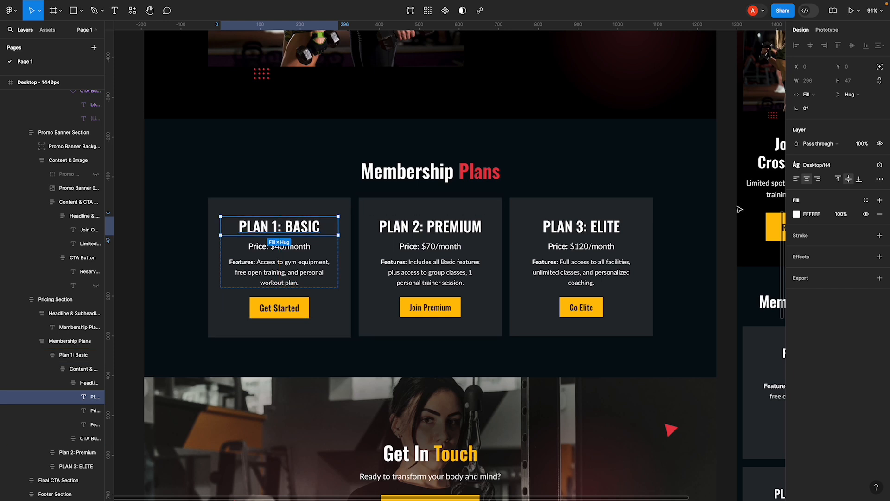
{"action": "left_click", "coordinate": [818, 164]}
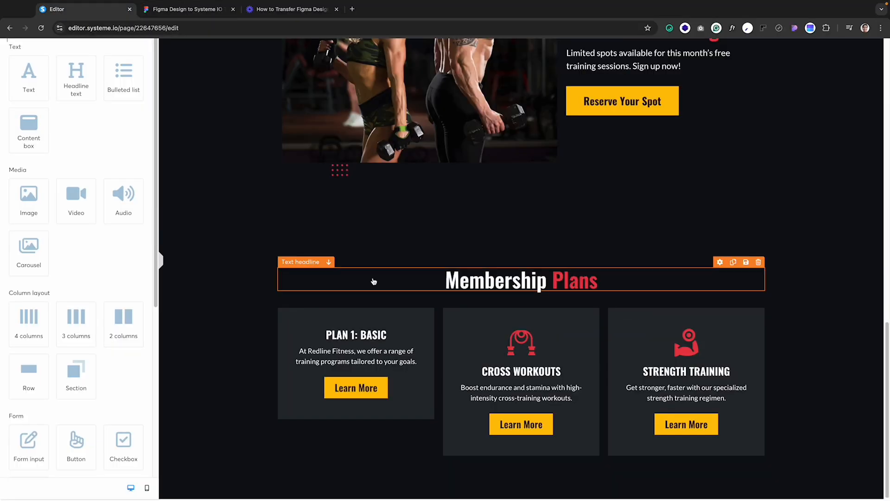
- Format the "PLAN 1: BASIC" title in the first membership card as H4 with a font size of 36
{"action": "left_click", "coordinate": [366, 335]}
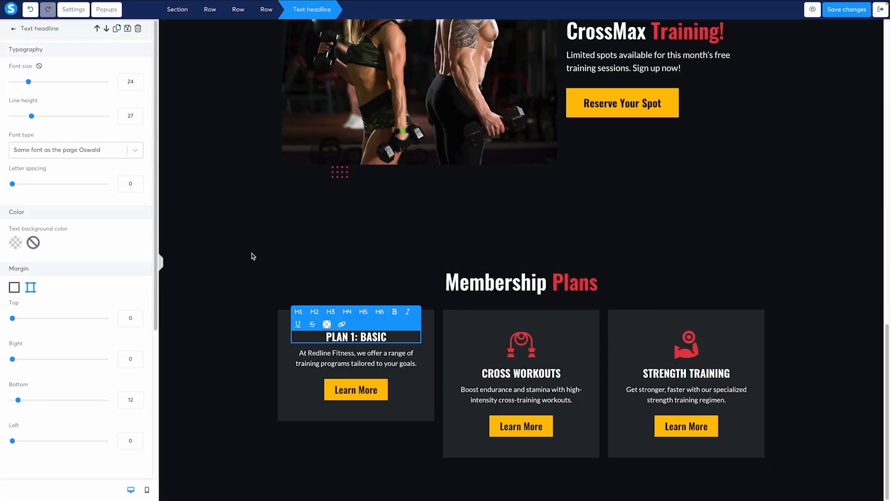
{"action": "left_click", "coordinate": [347, 312]}
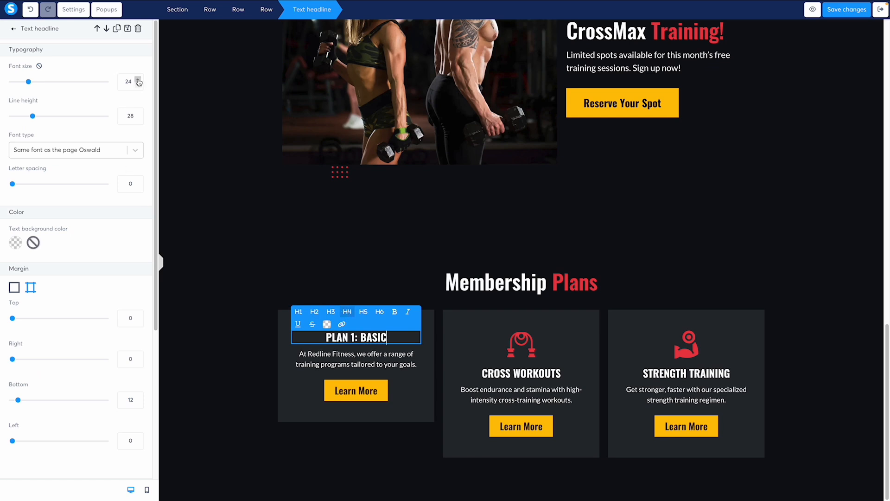
{"action": "left_click_drag", "start_coordinate": [137, 80], "coordinate": [137, 81]}
- Paste a second "PLAN 1: BASIC" line into the card title and set the title's line height to 41
{"action": "triple_click", "coordinate": [334, 339]}
{"action": "key", "text": "ctrl+c"}
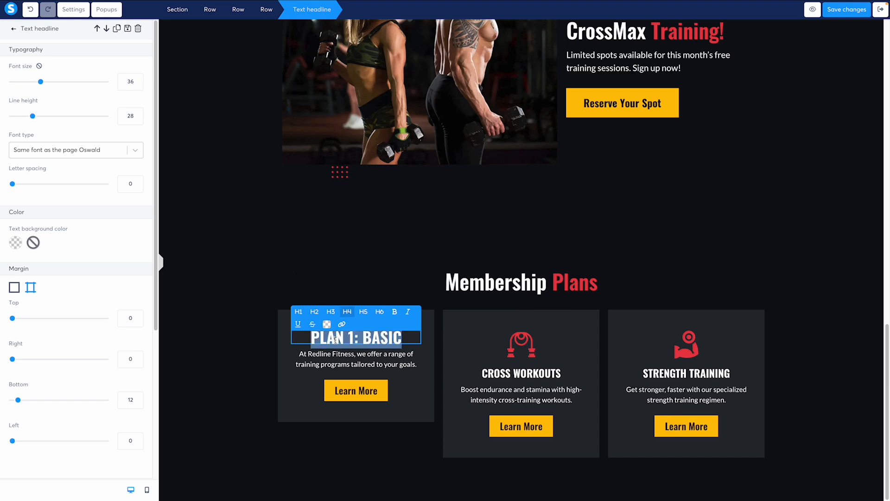
{"action": "left_click", "coordinate": [420, 339]}
{"action": "key", "text": "ctrl+v"}
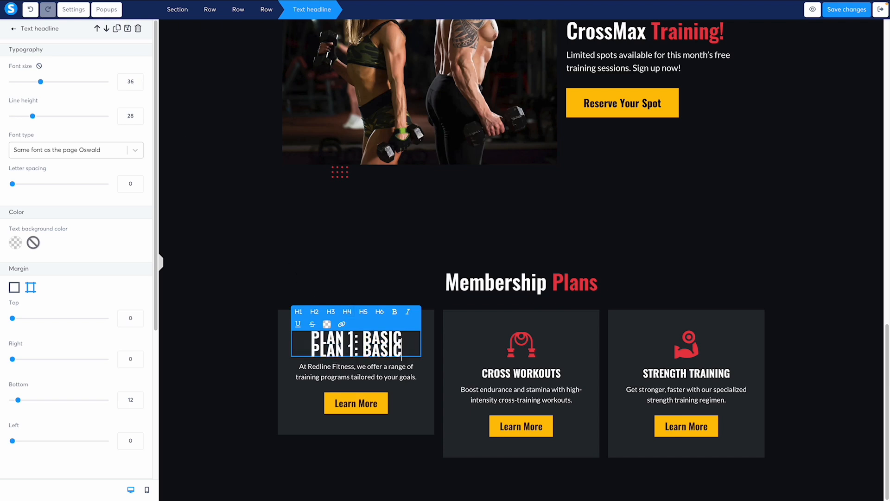
{"action": "left_click_drag", "start_coordinate": [137, 116], "coordinate": [137, 115]}
{"action": "left_click", "coordinate": [137, 116]}
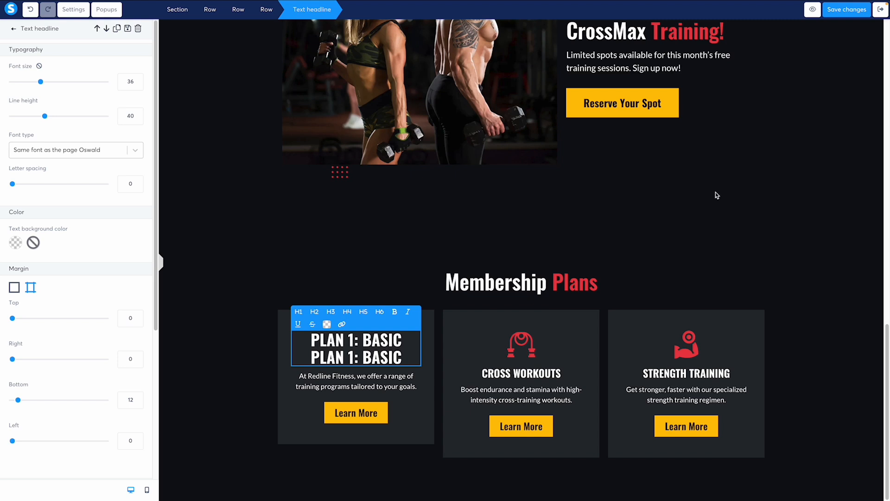
{"action": "left_click", "coordinate": [139, 114]}
- Delete the duplicate second "PLAN 1: BASIC" line, including its empty line, from the card title
{"action": "left_click_drag", "start_coordinate": [309, 355], "coordinate": [411, 356]}
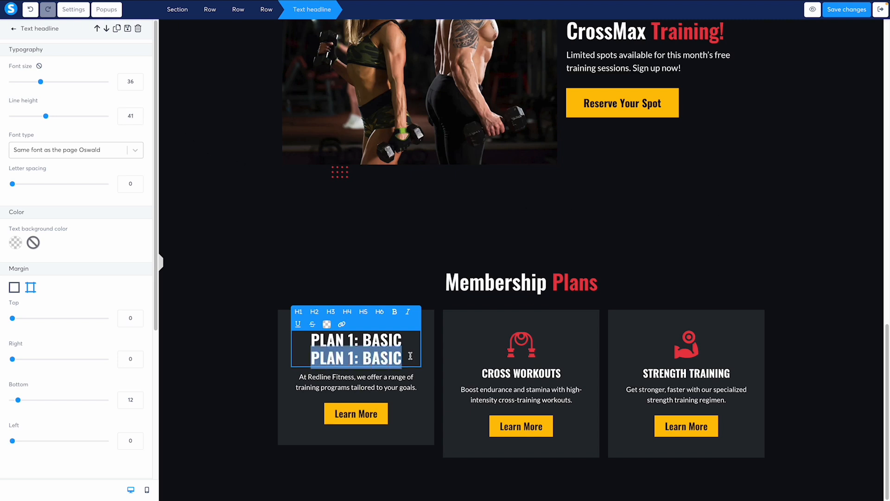
{"action": "key", "text": "BackSpace"}
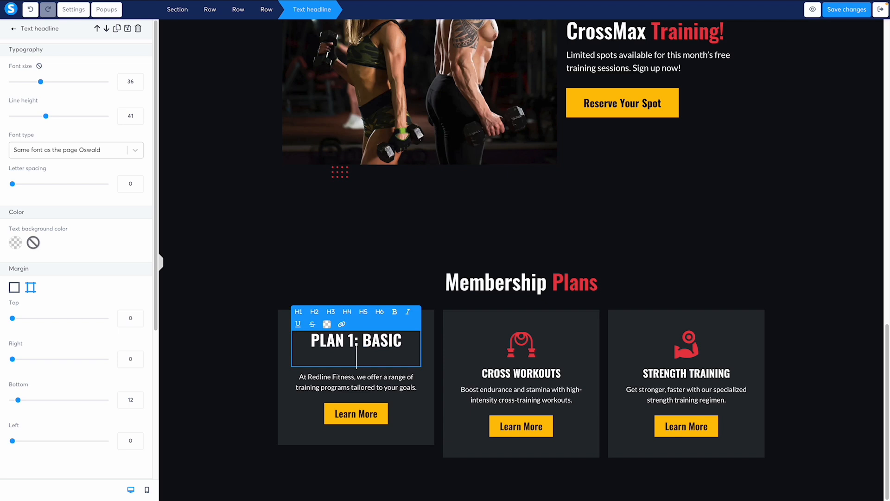
{"action": "key", "text": "BackSpace"}
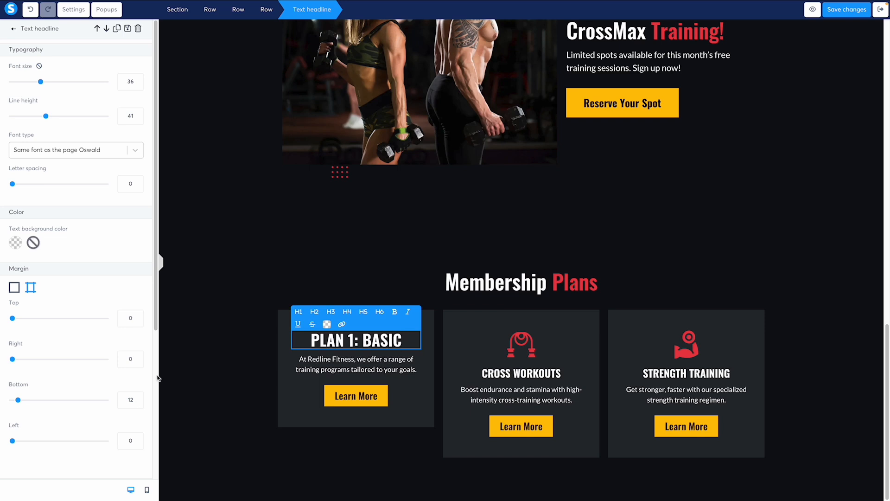
- In Figma, copy the "Price: $40/month" text from the first membership plan card
{"action": "left_click", "coordinate": [366, 363]}
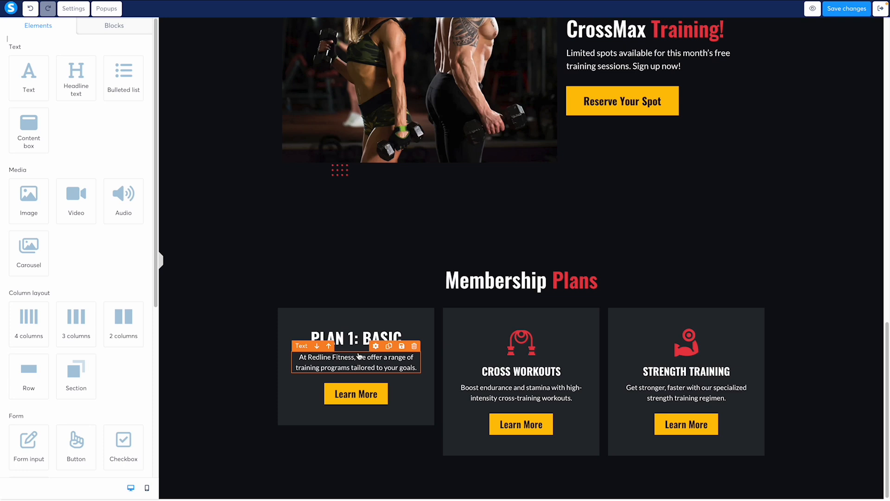
{"action": "left_click", "coordinate": [373, 358]}
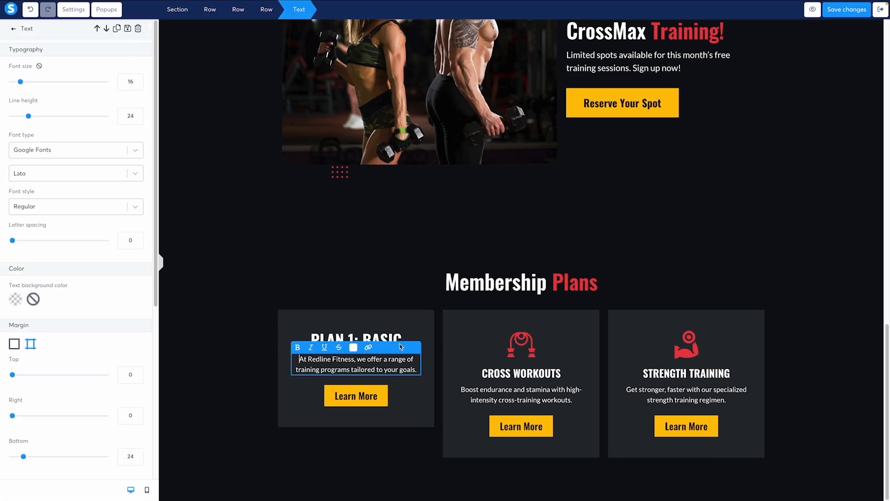
{"action": "left_click", "coordinate": [351, 335]}
{"action": "left_click", "coordinate": [357, 343]}
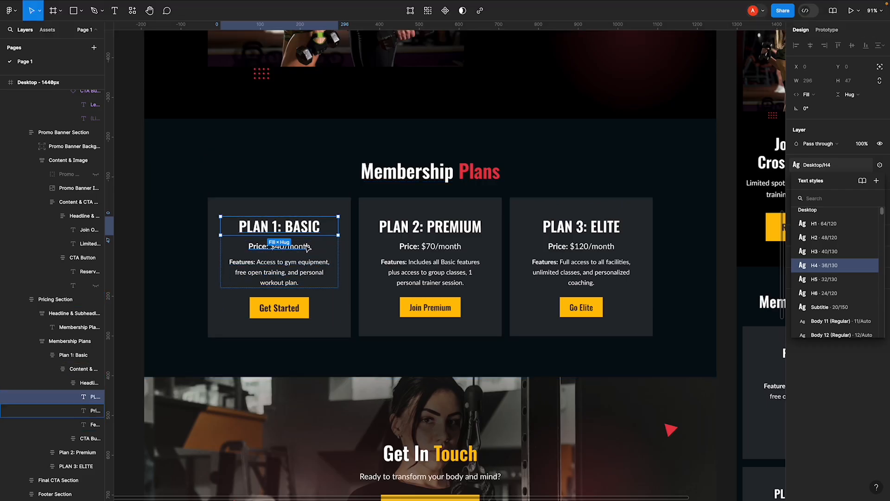
{"action": "left_click", "coordinate": [308, 248]}
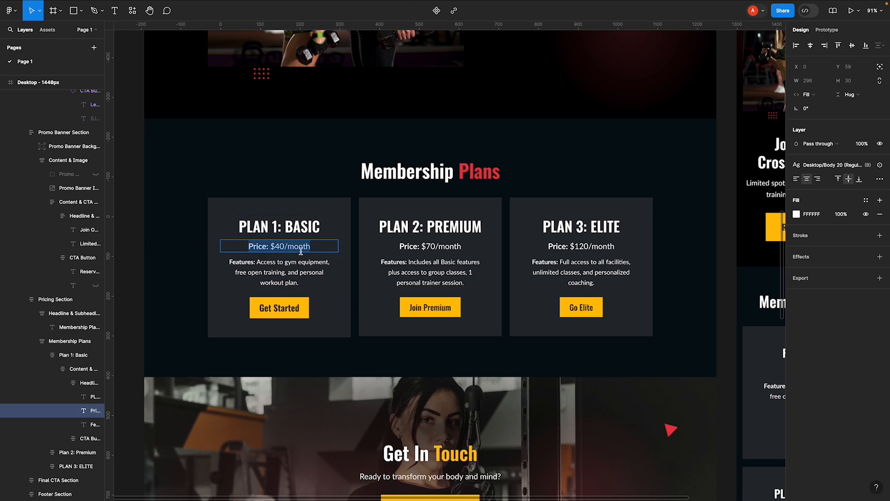
{"action": "double_click", "coordinate": [308, 226]}
{"action": "key", "text": "Escape"}
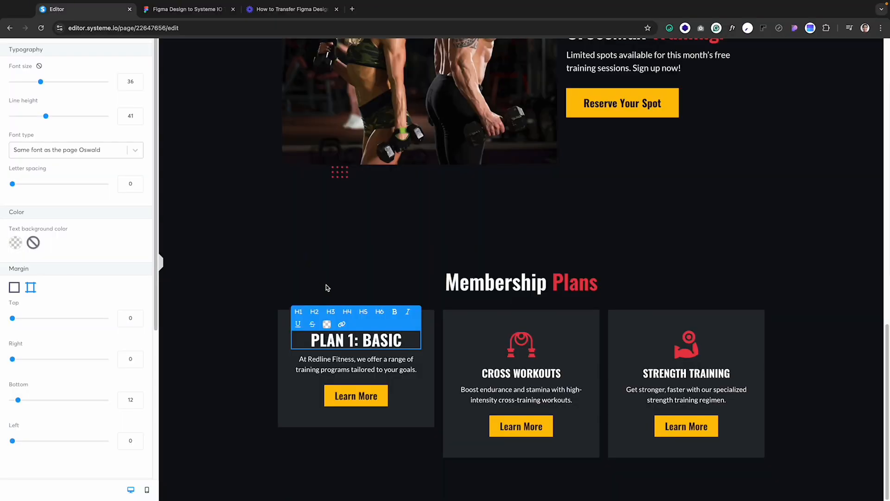
- In the systeme.io editor, duplicate the first card's paragraph and replace the upper copy with "Price: $40/month"
{"action": "left_click", "coordinate": [381, 371]}
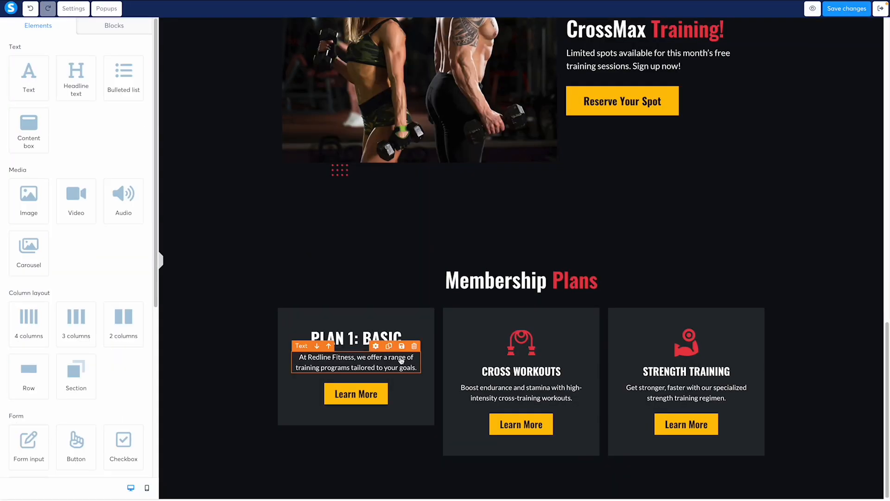
{"action": "left_click", "coordinate": [389, 345]}
{"action": "left_click", "coordinate": [342, 359]}
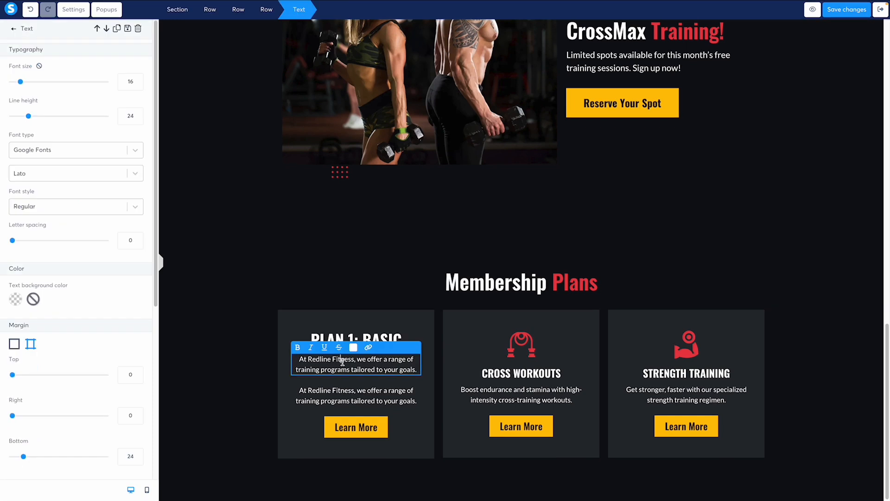
{"action": "triple_click", "coordinate": [342, 361]}
{"action": "type", "text": "Price: $40/month"}
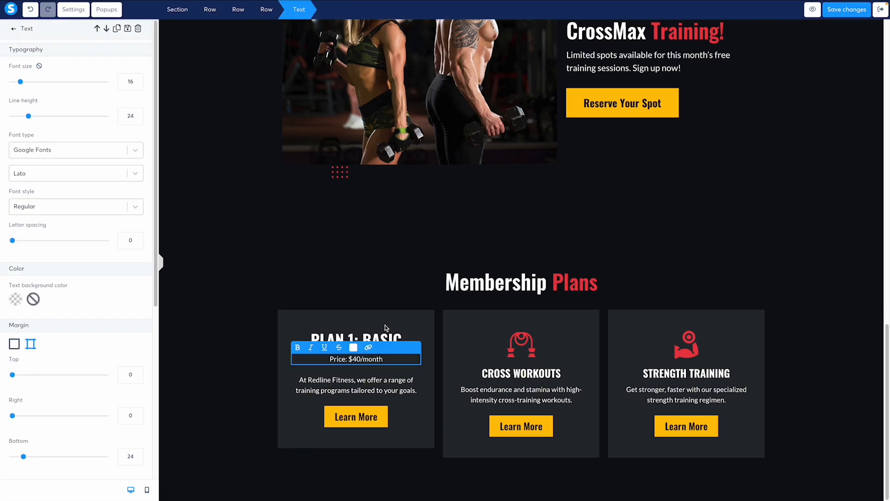
- Set the price text's font size to 20 and its line height to 28
{"action": "left_click", "coordinate": [138, 80]}
{"action": "left_click", "coordinate": [137, 80]}
{"action": "left_click", "coordinate": [138, 80]}
{"action": "left_click", "coordinate": [138, 80]}
{"action": "left_click", "coordinate": [138, 114]}
{"action": "left_click", "coordinate": [138, 114]}
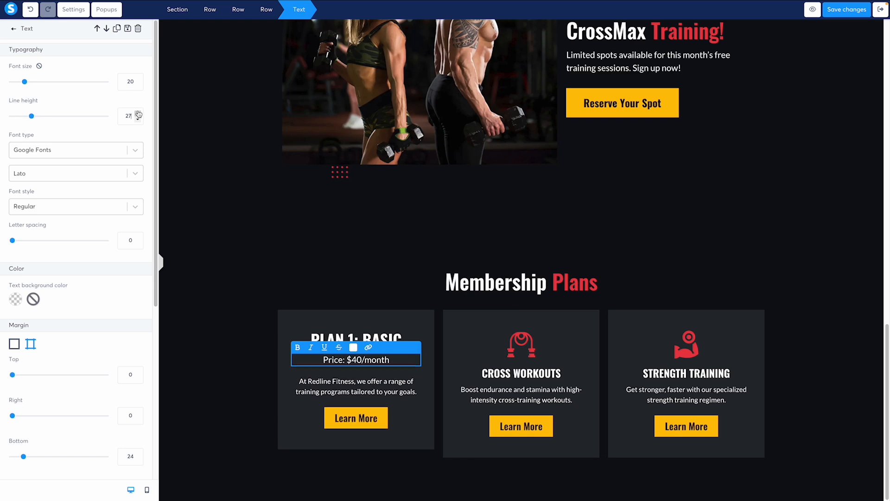
{"action": "left_click", "coordinate": [138, 114]}
{"action": "left_click", "coordinate": [138, 114]}
{"action": "left_click", "coordinate": [367, 267]}
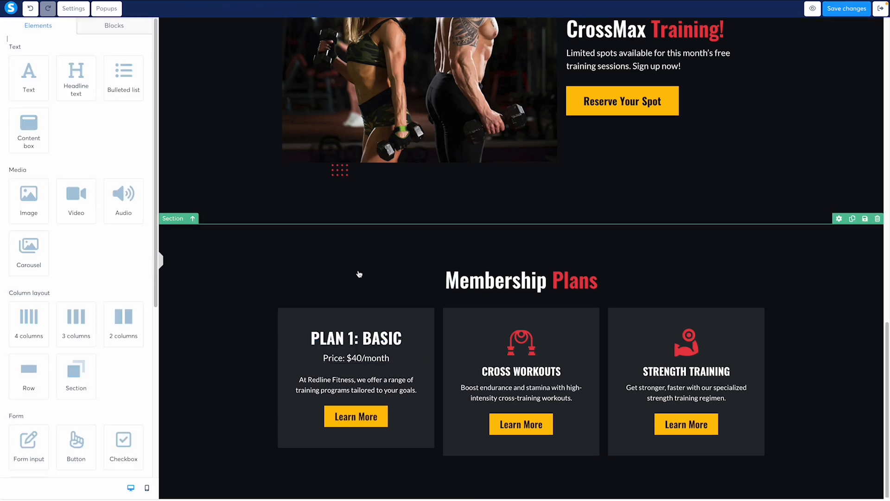
- In Figma, check the spacing between the Plan 1 title and price, and copy the card's features text
{"action": "left_click", "coordinate": [364, 344]}
{"action": "scroll", "coordinate": [118, 238], "scroll_direction": "down", "scroll_amount": 3}
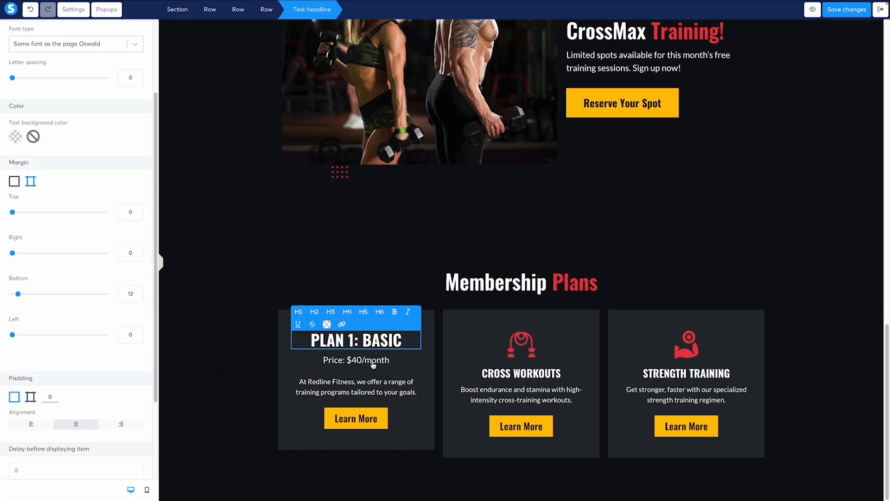
{"action": "left_click", "coordinate": [430, 367]}
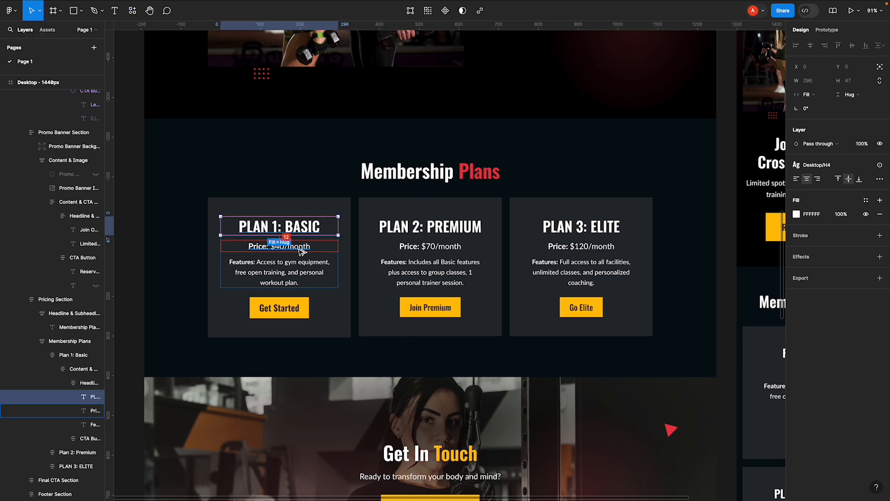
{"action": "left_click", "coordinate": [297, 247]}
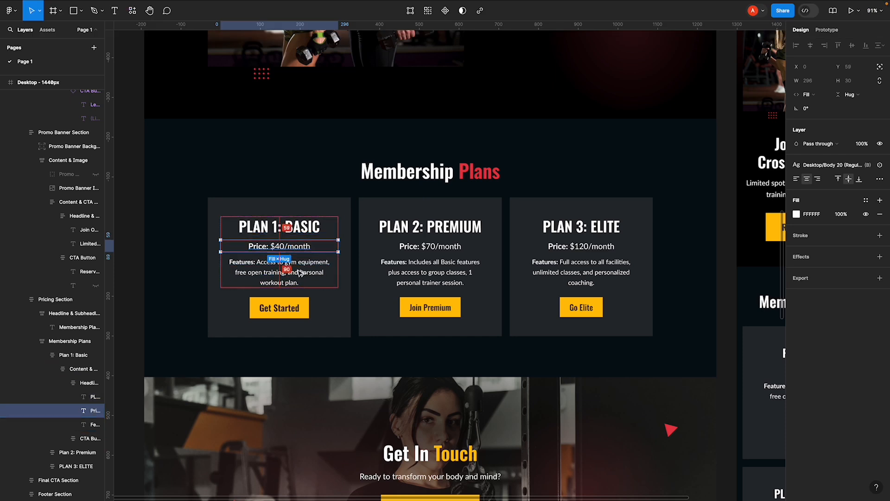
{"action": "double_click", "coordinate": [302, 268]}
{"action": "key", "text": "ctrl+c"}
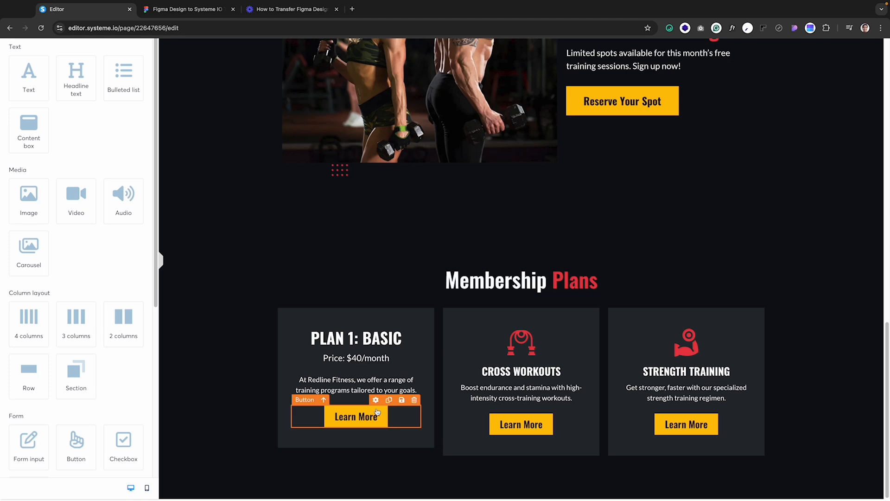
- In the systeme.io editor, replace the paragraph under the price with "Features: Access to gym equipment, free open training, and personal workout plan."
{"action": "left_click", "coordinate": [360, 384]}
{"action": "triple_click", "coordinate": [361, 384]}
{"action": "key", "text": "ctrl+v"}
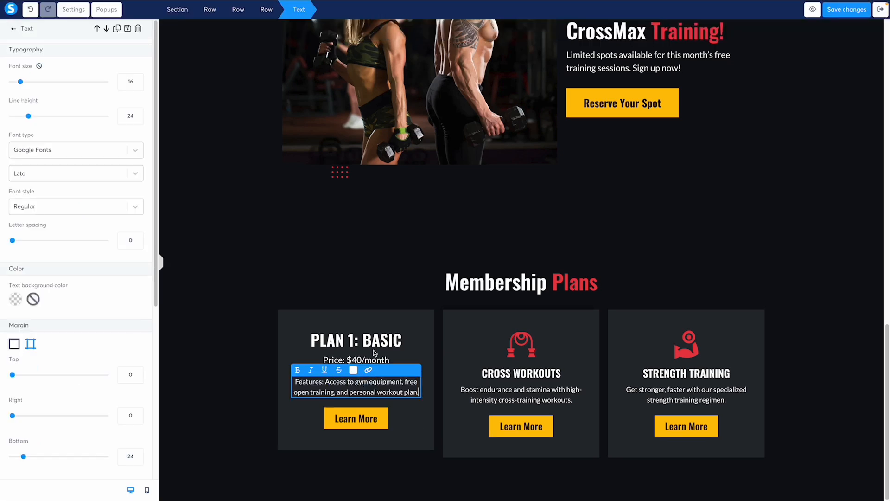
- Set the bottom margin of the "Price: $40/month" text to 12
{"action": "left_click", "coordinate": [356, 359]}
{"action": "scroll", "coordinate": [126, 309], "scroll_direction": "down", "scroll_amount": 3}
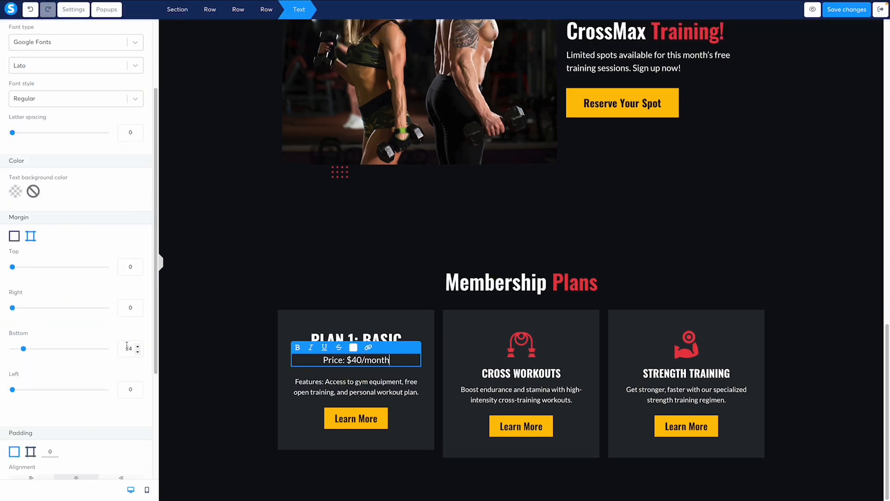
{"action": "type", "text": "12"}
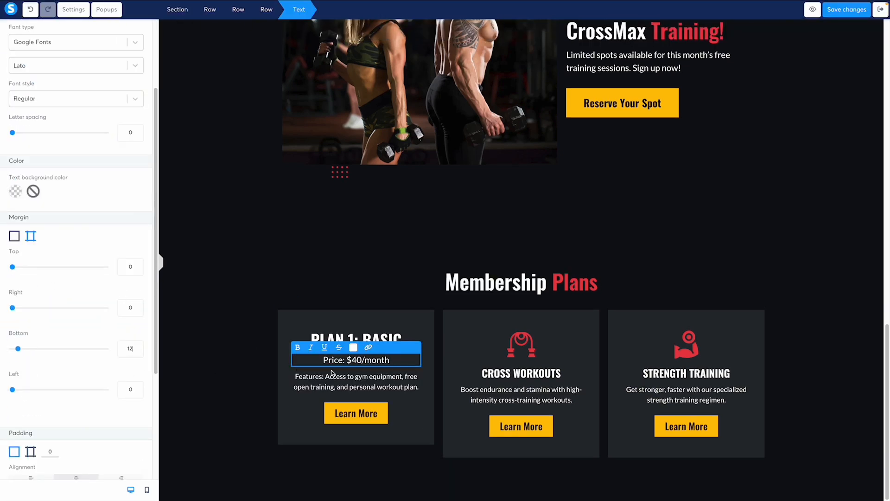
- Make the "Price:" and "Features:" labels bold in the first membership card
{"action": "left_click", "coordinate": [341, 360]}
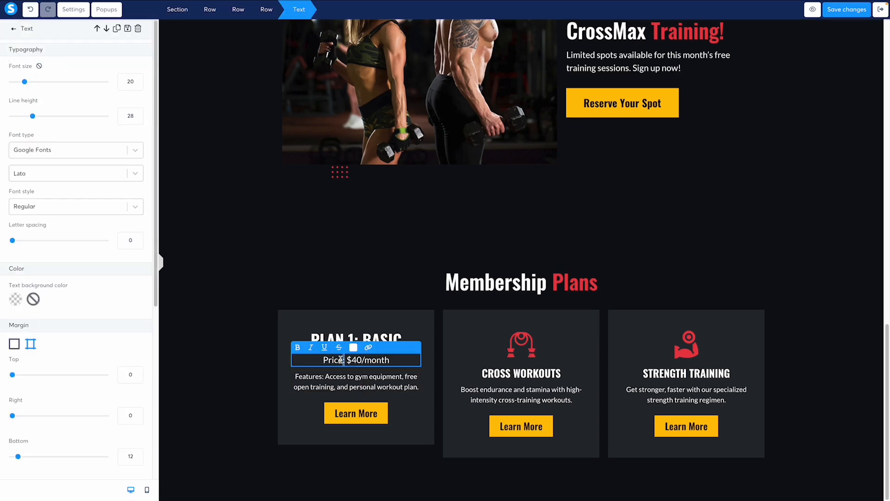
{"action": "left_click_drag", "start_coordinate": [341, 360], "coordinate": [305, 358]}
{"action": "left_click", "coordinate": [334, 385]}
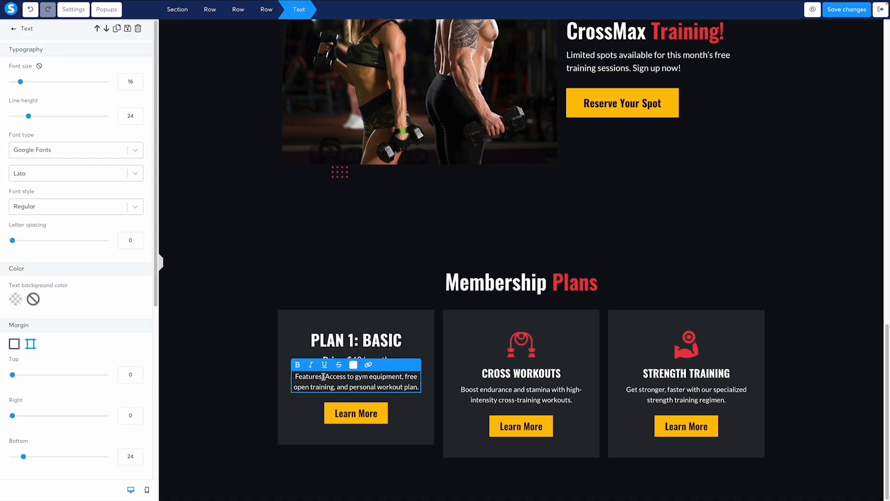
{"action": "left_click_drag", "start_coordinate": [323, 377], "coordinate": [279, 377]}
{"action": "key", "text": "ctrl+b"}
{"action": "left_click", "coordinate": [389, 298]}
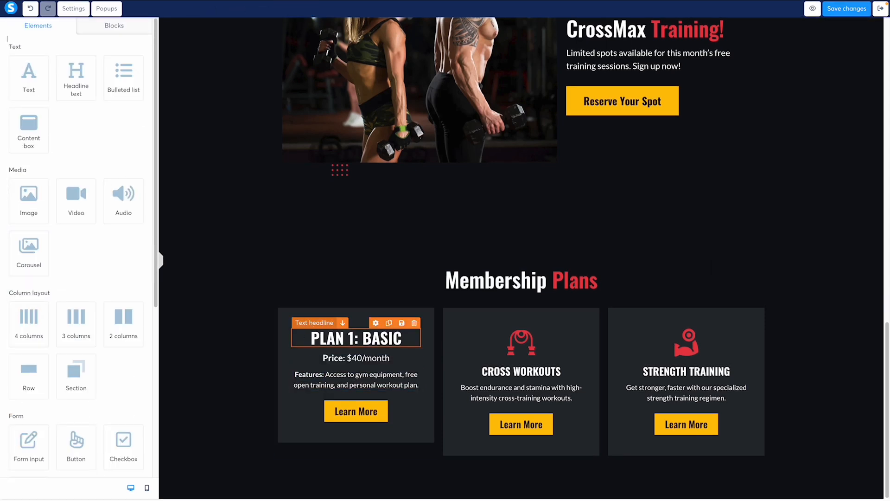
- Set the right and left margins of the first card's features text to 4
{"action": "left_click", "coordinate": [286, 346]}
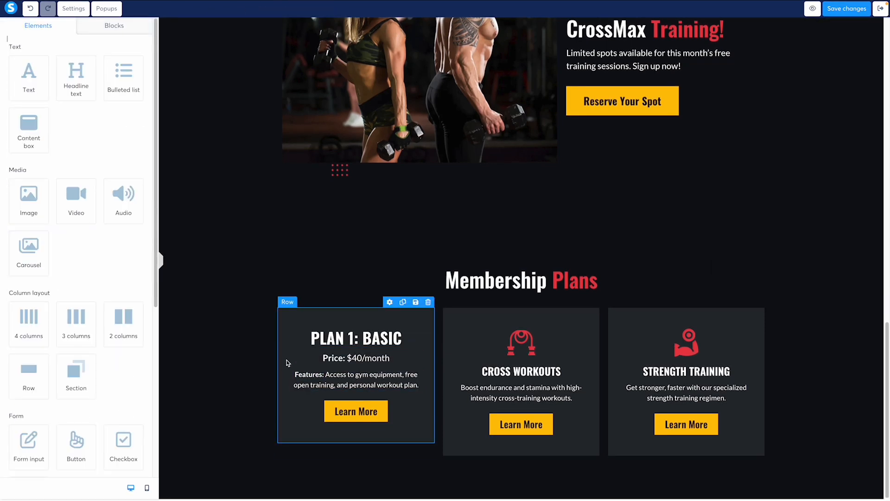
{"action": "left_click", "coordinate": [286, 363]}
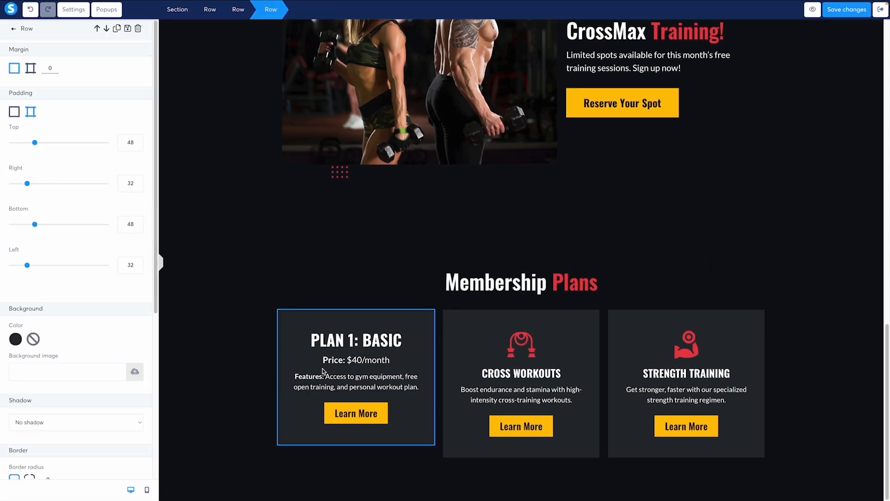
{"action": "left_click", "coordinate": [361, 382]}
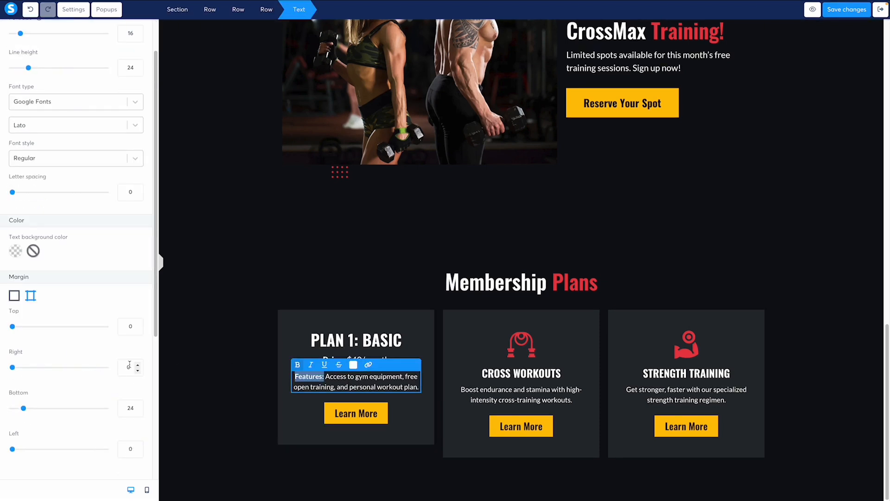
{"action": "double_click", "coordinate": [131, 365]}
{"action": "type", "text": "4"}
{"action": "double_click", "coordinate": [130, 449]}
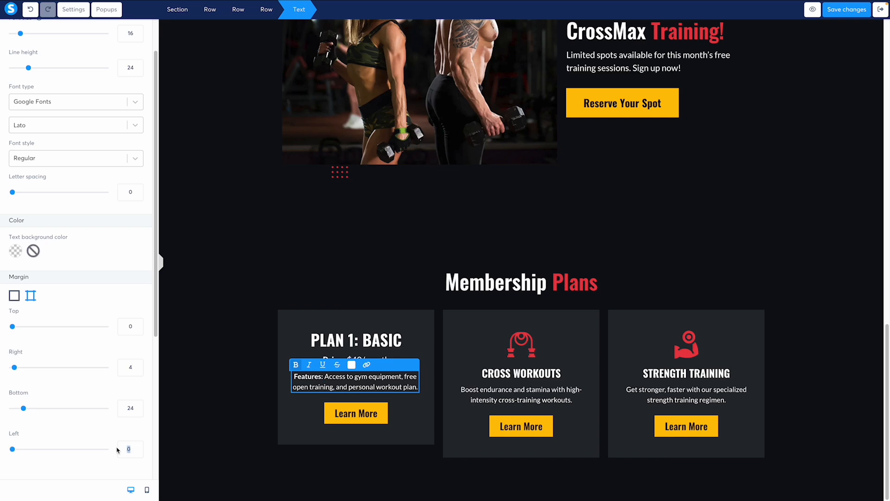
{"action": "type", "text": "4"}
- Set the right and left margins of the first card's features text to 8
{"action": "double_click", "coordinate": [130, 366]}
{"action": "type", "text": "12"}
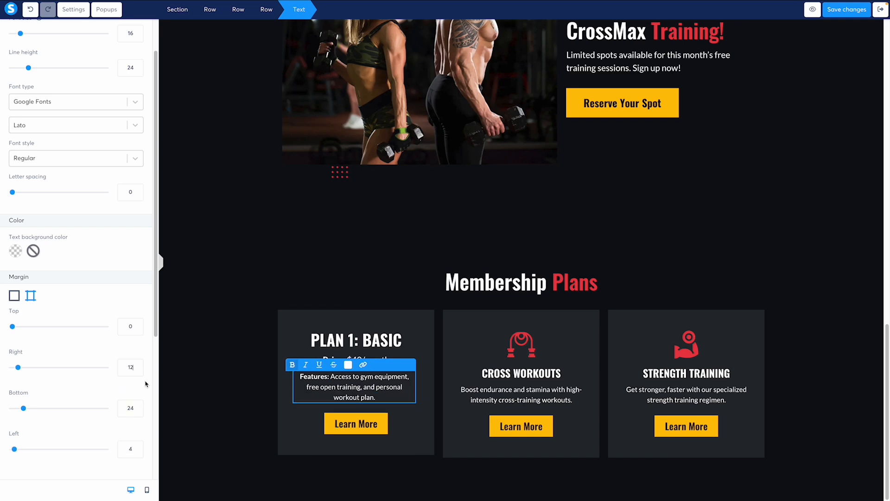
{"action": "double_click", "coordinate": [134, 373]}
{"action": "type", "text": "0"}
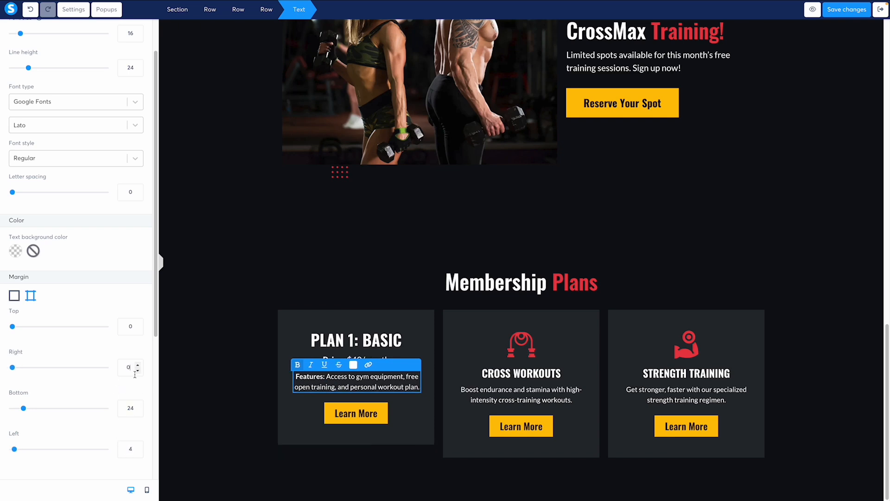
{"action": "double_click", "coordinate": [130, 367]}
{"action": "type", "text": "8"}
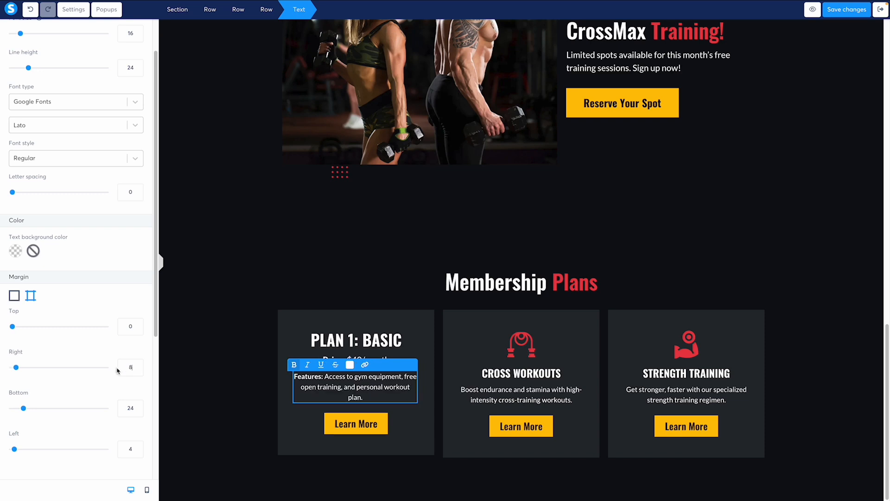
{"action": "double_click", "coordinate": [131, 448]}
{"action": "type", "text": "8"}
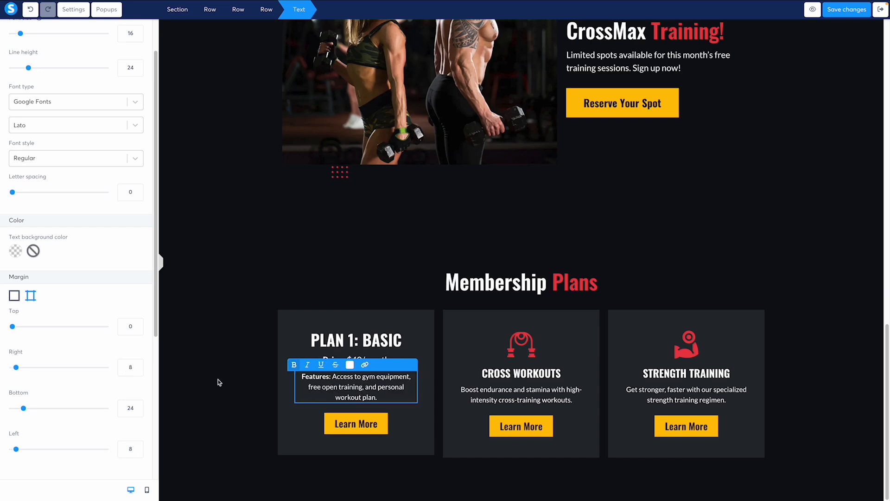
{"action": "left_click", "coordinate": [370, 316]}
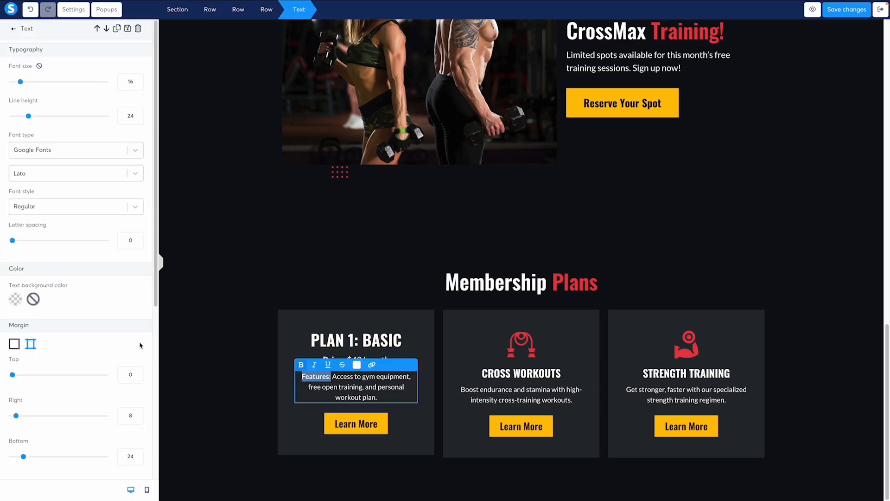
{"action": "scroll", "coordinate": [105, 332], "scroll_direction": "down", "scroll_amount": 3}
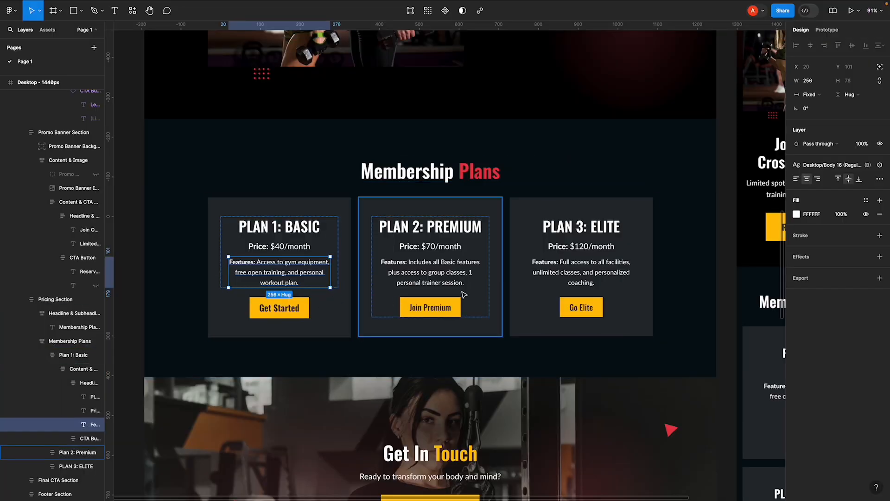
- Check the Plan 1 card in the Figma design and select the first card's "Learn More" button in the systeme.io editor
{"action": "left_click", "coordinate": [462, 290]}
{"action": "key", "text": "v"}
{"action": "left_click", "coordinate": [292, 277], "text": "super"}
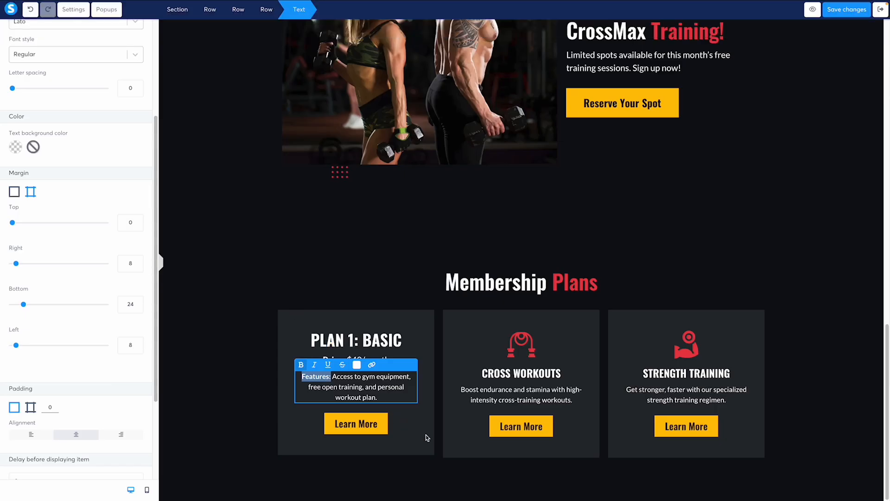
{"action": "left_click", "coordinate": [356, 429]}
{"action": "left_click", "coordinate": [357, 433]}
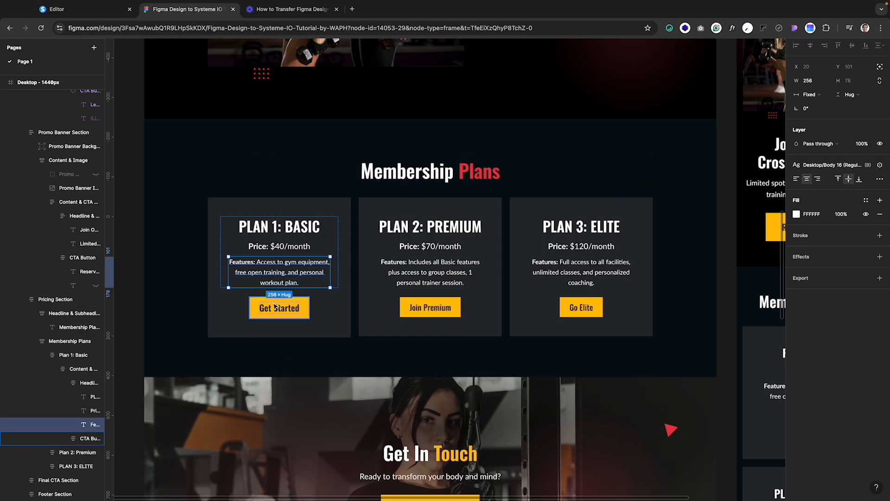
- In Figma, inspect the text styles of the "Get Started" and "Join Premium" button labels
{"action": "left_click", "coordinate": [279, 310], "text": "super"}
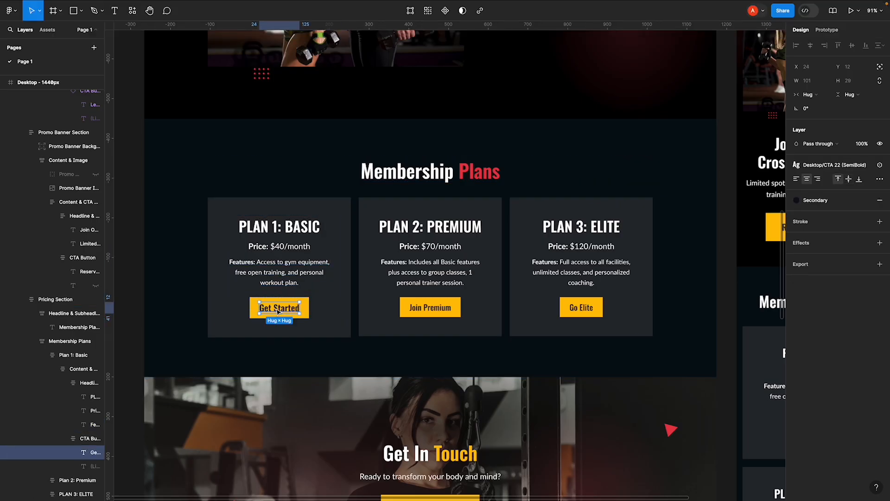
{"action": "double_click", "coordinate": [279, 311]}
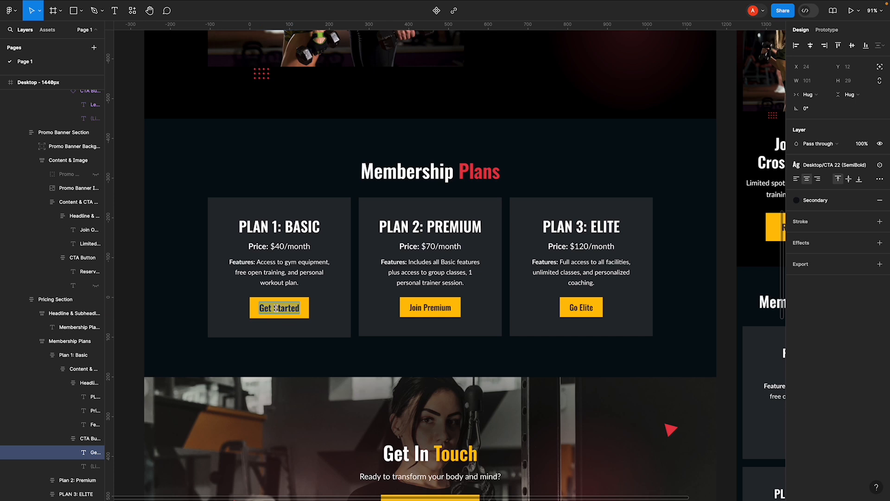
{"action": "left_click", "coordinate": [436, 251], "text": "super"}
{"action": "left_click", "coordinate": [429, 311], "text": "super"}
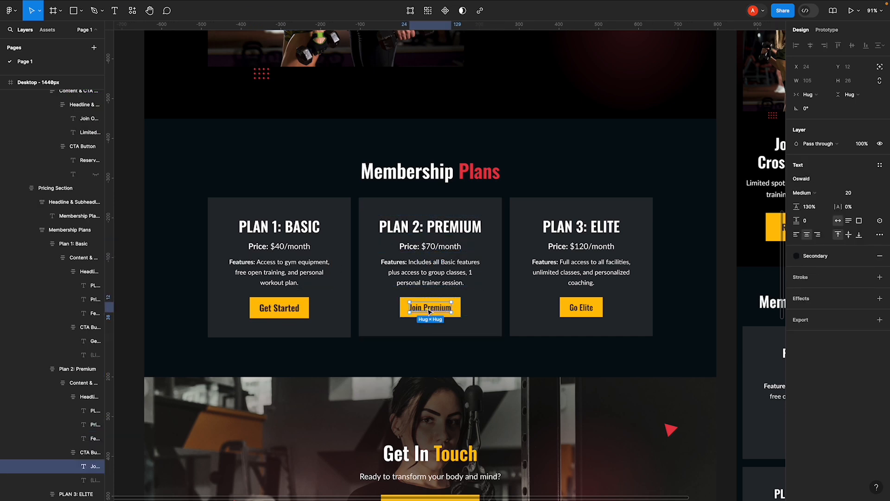
{"action": "left_click", "coordinate": [279, 308], "text": "super"}
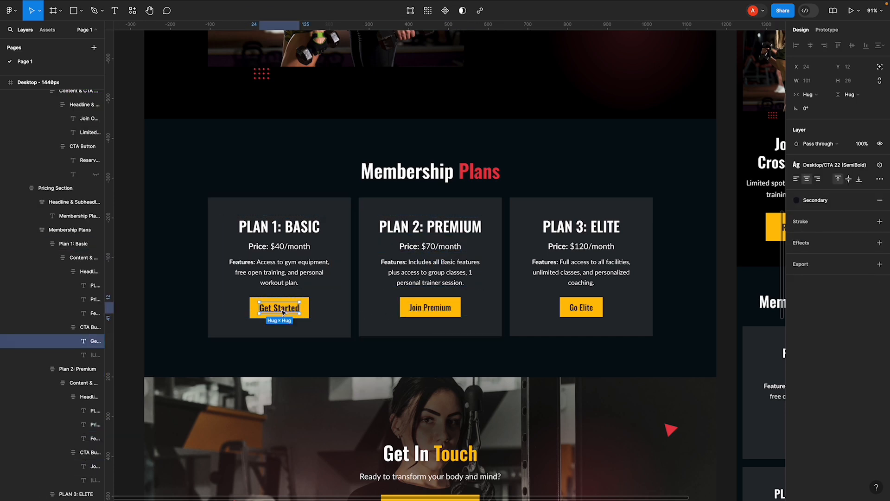
{"action": "left_click", "coordinate": [830, 164]}
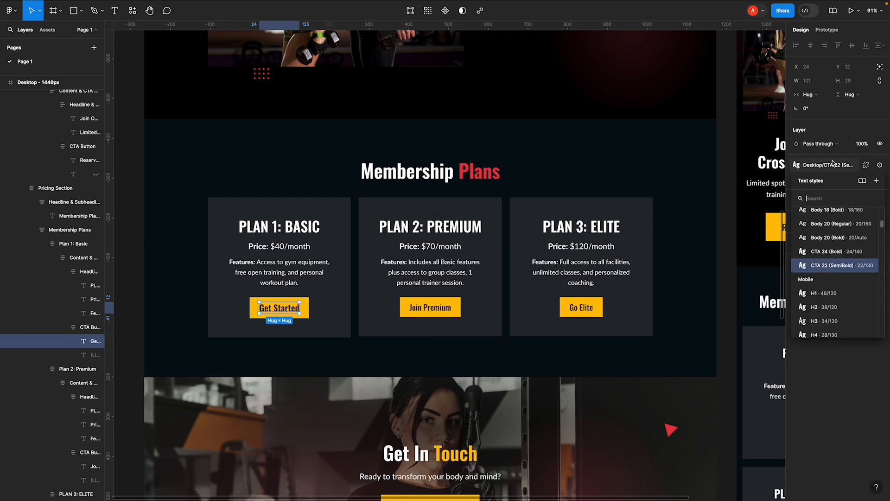
- Apply the desktop CTA 22 (SemiBold) text style to the "Join Premium" and "Go Elite" button labels
{"action": "left_click", "coordinate": [443, 313], "text": "super"}
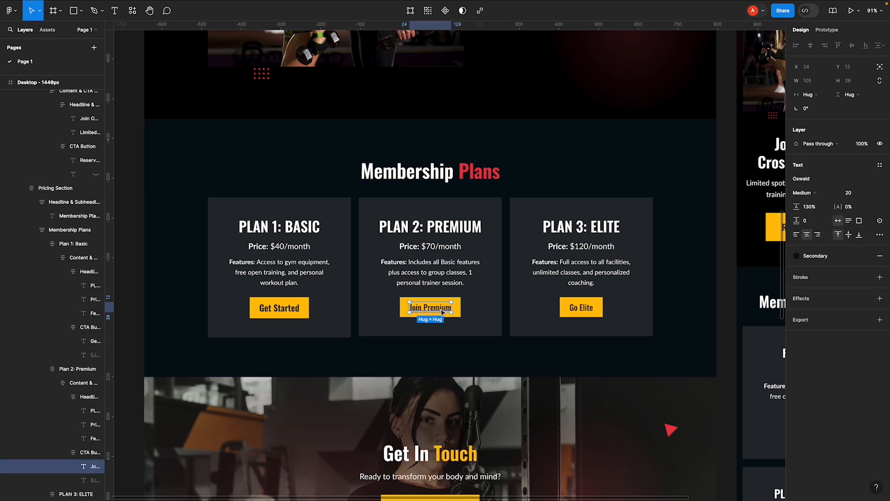
{"action": "left_click", "coordinate": [581, 307], "text": "shift+super"}
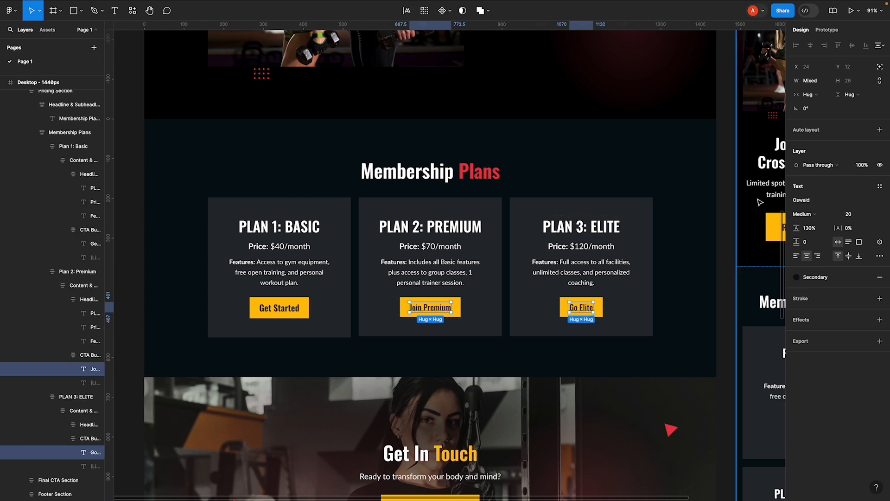
{"action": "left_click", "coordinate": [879, 186]}
{"action": "scroll", "coordinate": [832, 320], "scroll_direction": "down", "scroll_amount": 5}
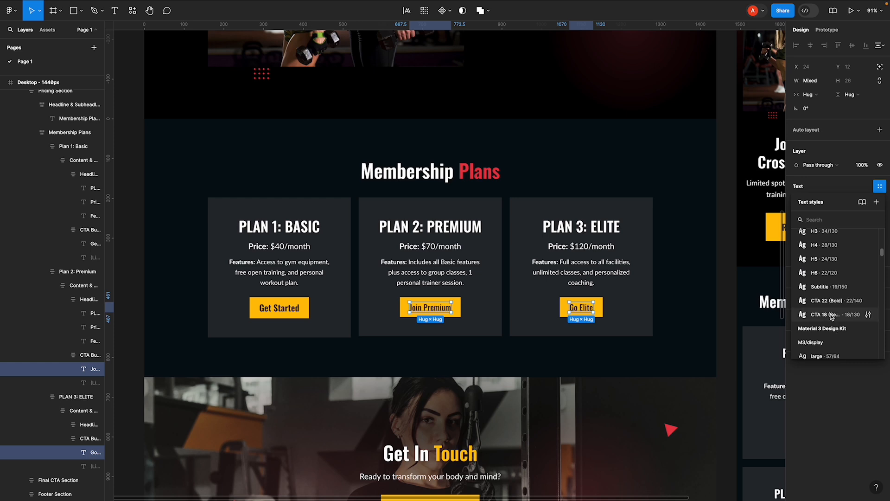
{"action": "scroll", "coordinate": [831, 316], "scroll_direction": "up", "scroll_amount": 4}
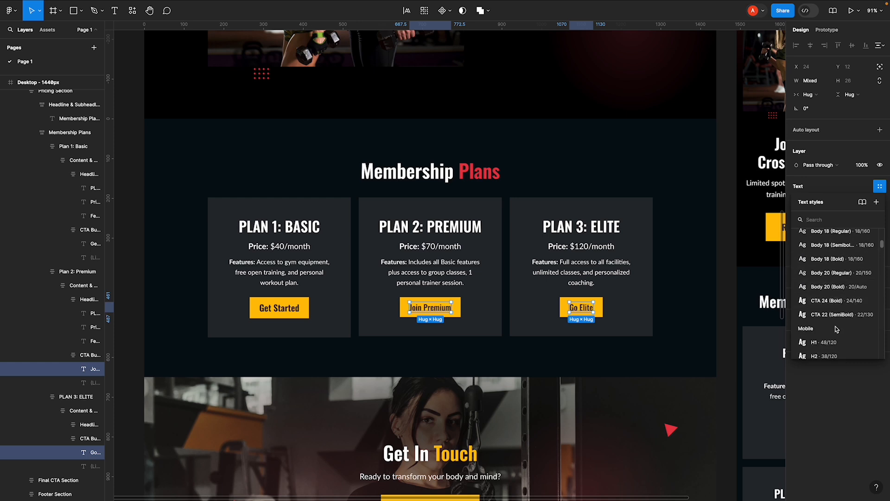
{"action": "key", "text": "Escape"}
{"action": "left_click", "coordinate": [585, 170]}
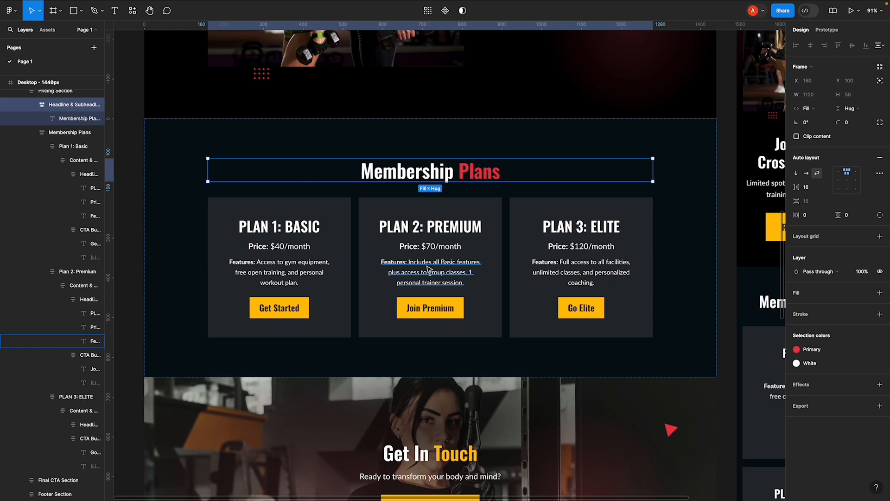
- Copy the Plan 1 button label from Figma and set the first card's button text in systeme.io to "Get Started"
{"action": "key", "text": "alt+Tab"}
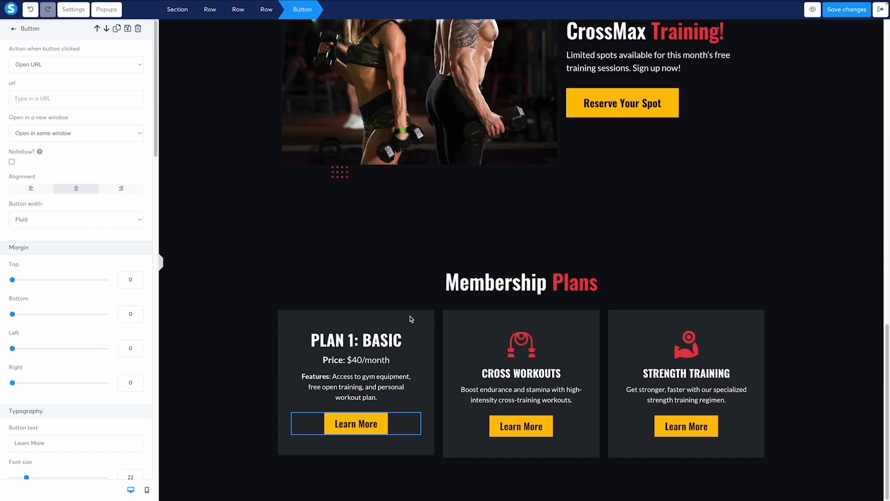
{"action": "key", "text": "ctrl+Tab"}
{"action": "left_click", "coordinate": [269, 312]}
{"action": "double_click", "coordinate": [270, 312]}
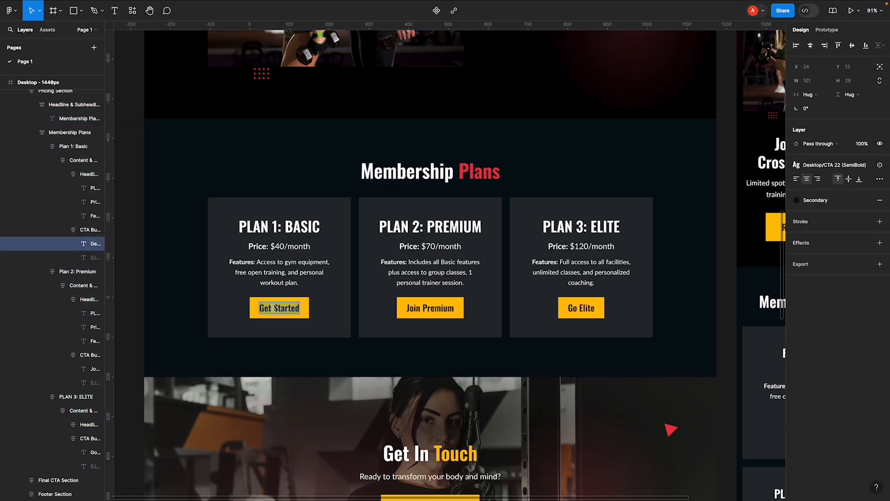
{"action": "key", "text": "alt+Tab"}
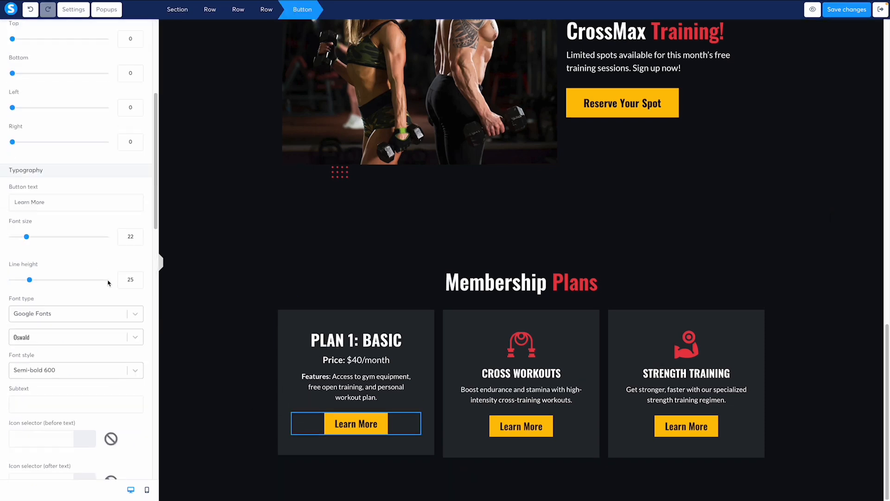
{"action": "scroll", "coordinate": [37, 282], "scroll_direction": "down", "scroll_amount": 1}
{"action": "scroll", "coordinate": [37, 281], "scroll_direction": "down", "scroll_amount": 1}
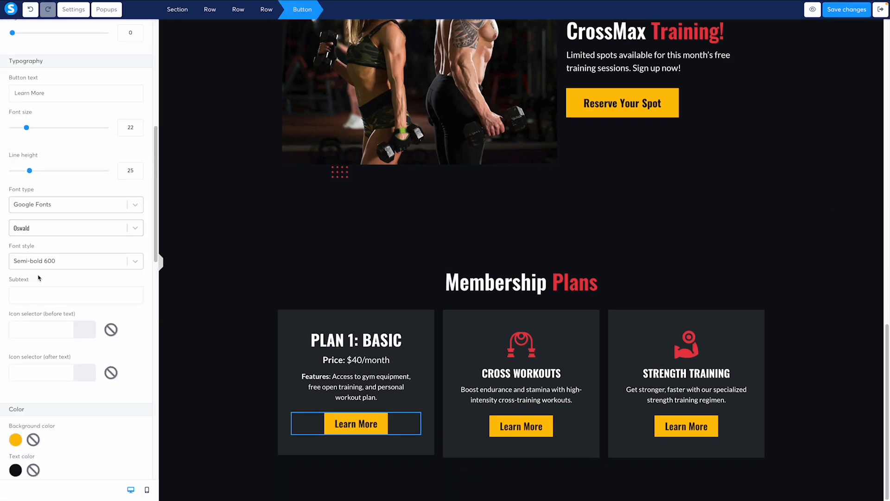
{"action": "triple_click", "coordinate": [29, 93]}
{"action": "type", "text": "Get Started"}
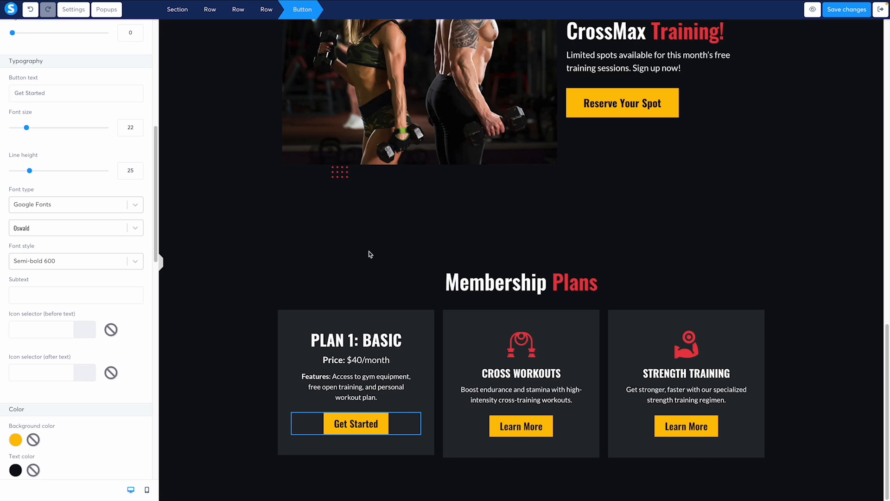
{"action": "left_click", "coordinate": [369, 254]}
- Delete the "Cross Workouts" and "Strength Training" card rows from the Membership Plans section
{"action": "left_click", "coordinate": [593, 301]}
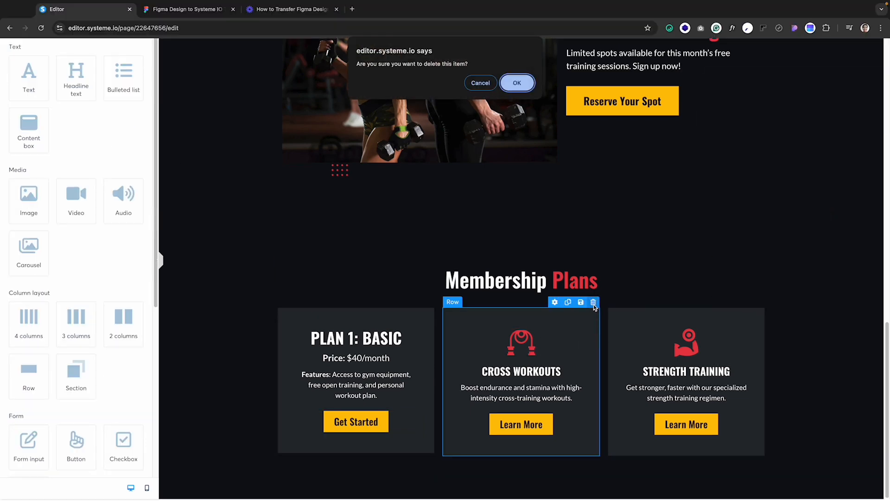
{"action": "key", "text": "Return"}
{"action": "left_click", "coordinate": [758, 302]}
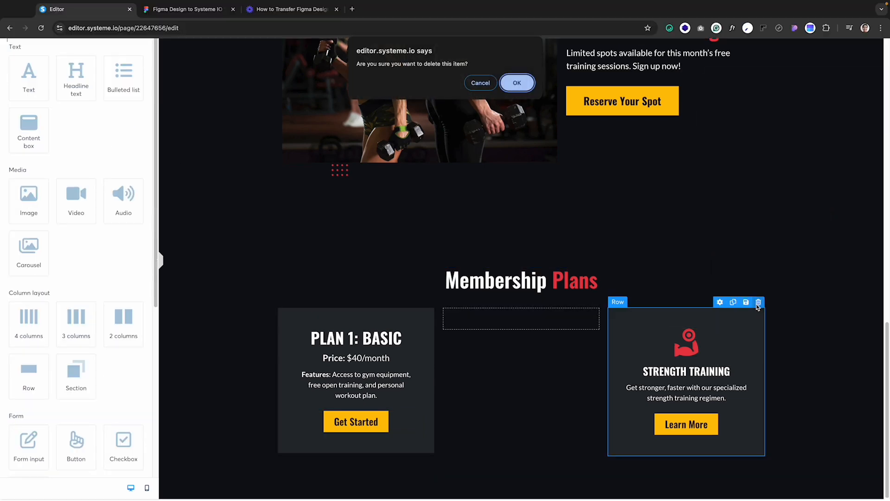
{"action": "key", "text": "Return"}
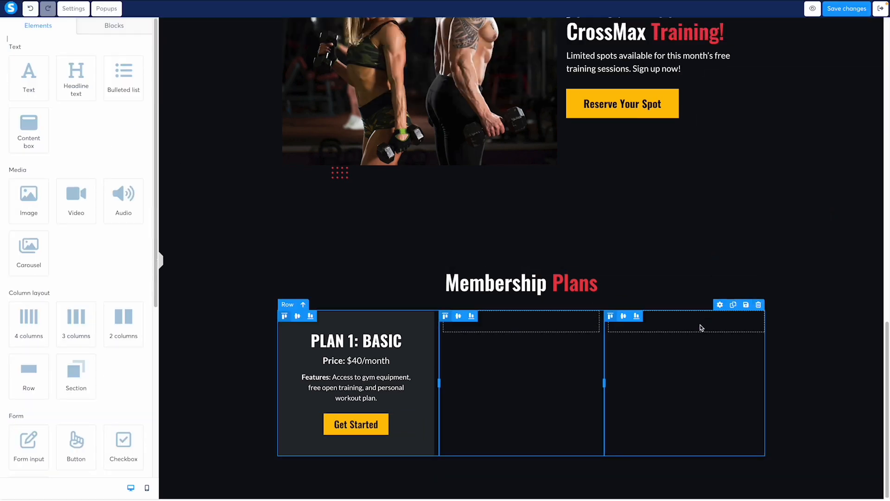
- Switch the editor to the mobile view and select the "PLAN 1: BASIC" heading in the Membership Plans section
{"action": "left_click", "coordinate": [147, 490]}
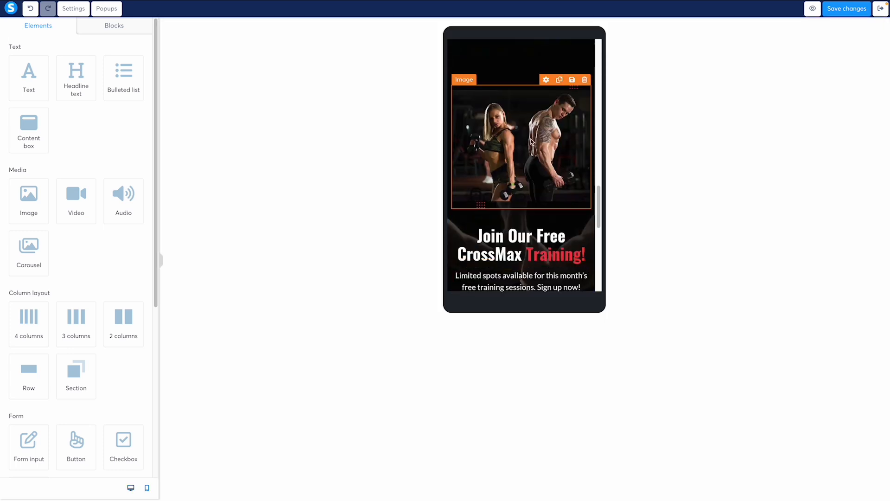
{"action": "scroll", "coordinate": [531, 142], "scroll_direction": "down", "scroll_amount": 9}
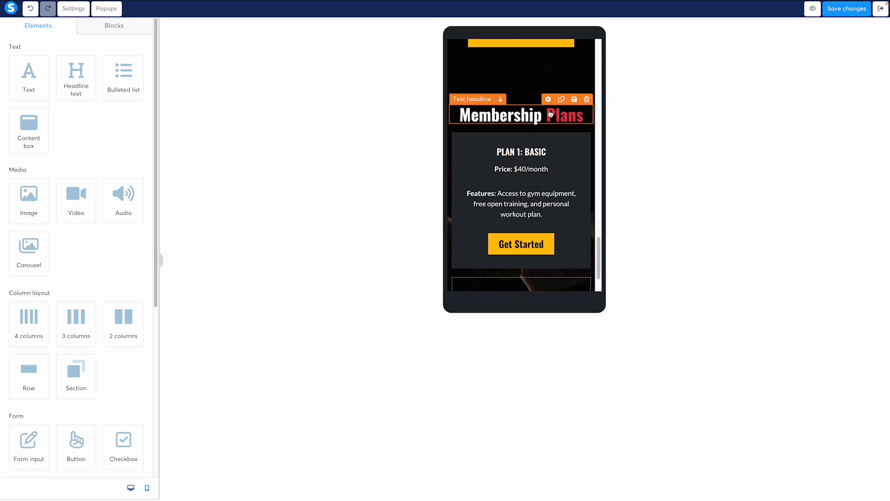
{"action": "scroll", "coordinate": [512, 129], "scroll_direction": "up", "scroll_amount": 2}
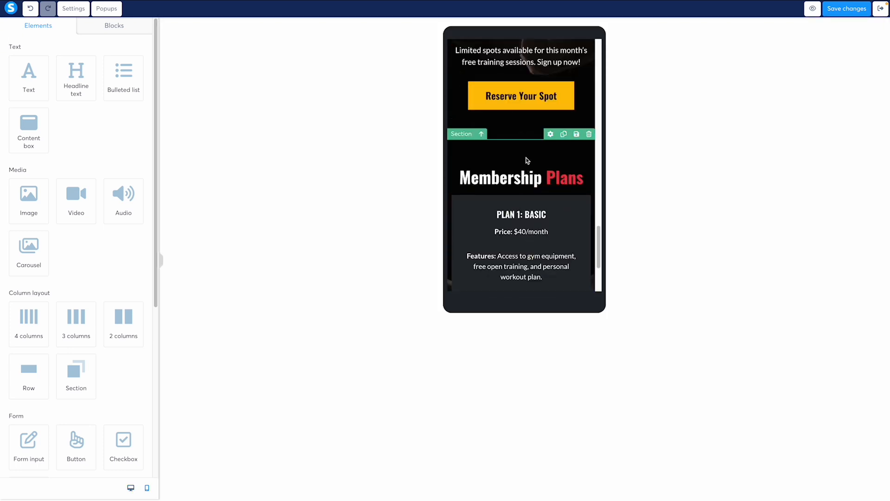
{"action": "left_click", "coordinate": [526, 159]}
{"action": "scroll", "coordinate": [526, 160], "scroll_direction": "down", "scroll_amount": 1}
{"action": "left_click", "coordinate": [538, 82]}
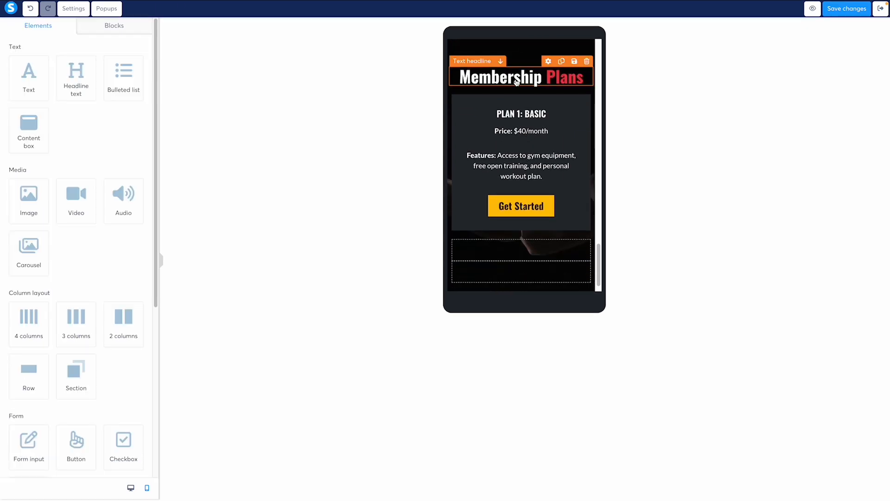
{"action": "left_click", "coordinate": [519, 117]}
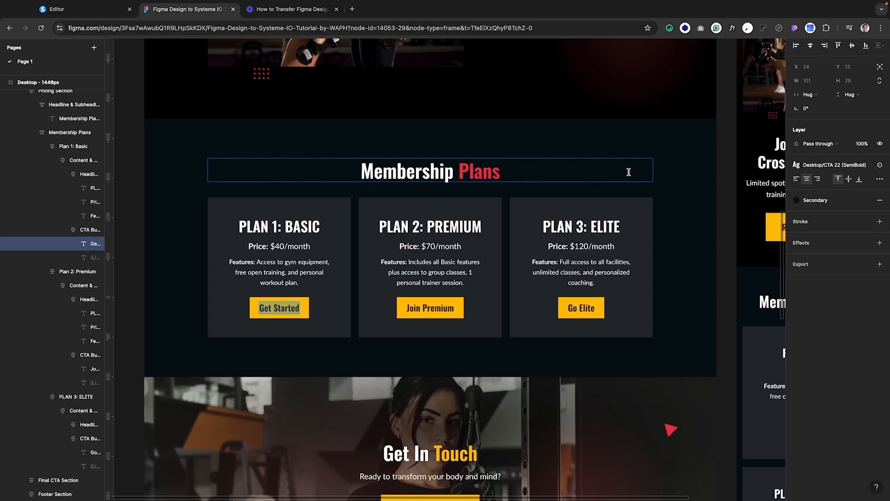
- In Figma's mobile frame, select the "PLAN 1: BASIC" heading to examine its text style
{"action": "left_click", "coordinate": [628, 172]}
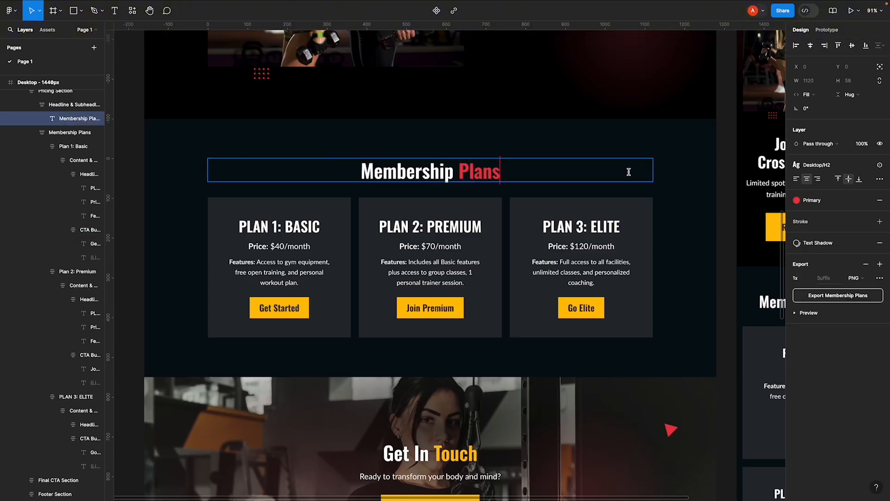
{"action": "left_click", "coordinate": [667, 174]}
{"action": "key", "text": "space"}
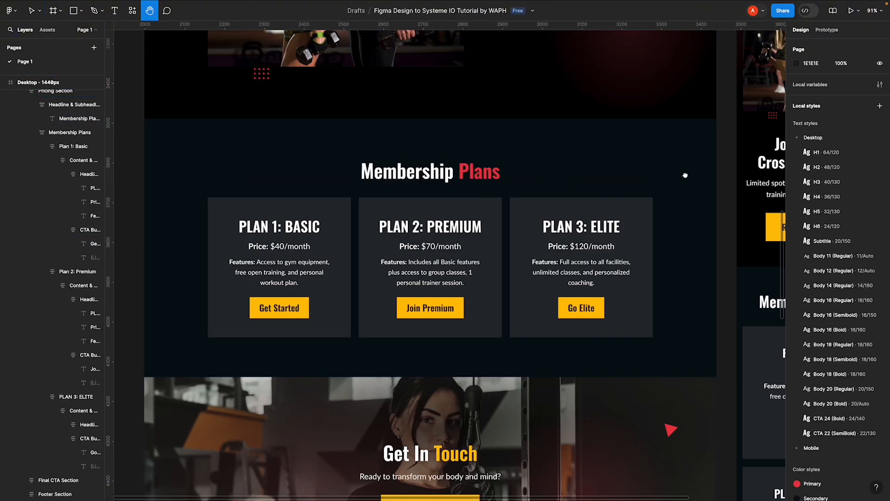
{"action": "left_click_drag", "start_coordinate": [685, 175], "coordinate": [405, 181]}
{"action": "left_click_drag", "start_coordinate": [534, 164], "coordinate": [506, 197]}
{"action": "left_click_drag", "start_coordinate": [509, 297], "coordinate": [477, 129]}
{"action": "scroll", "coordinate": [482, 241], "scroll_direction": "up", "scroll_amount": 5}
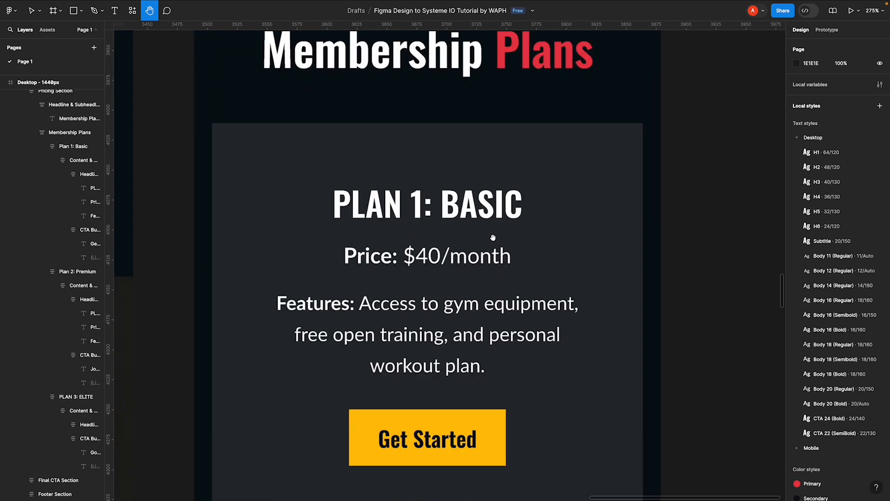
{"action": "left_click", "coordinate": [460, 169]}
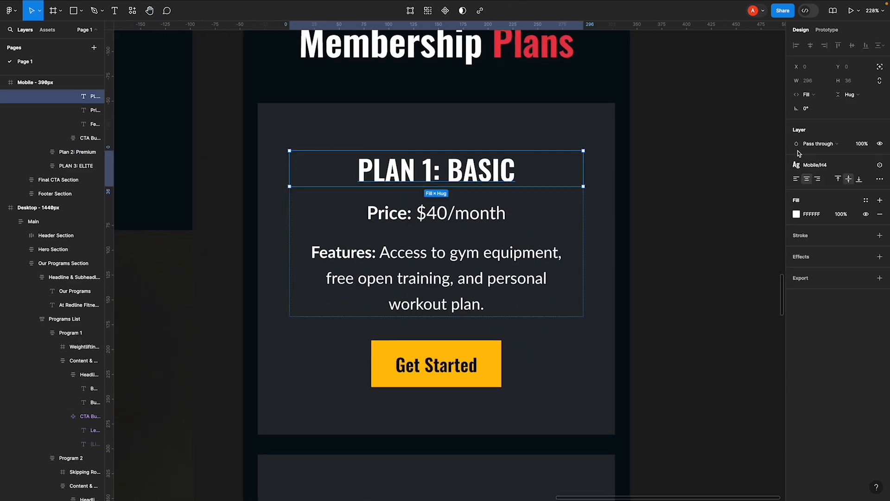
- Check the Mobile/H4 text style in Figma, then set the "PLAN 1: BASIC" heading's mobile font size to 28 in systeme.io
{"action": "left_click", "coordinate": [815, 165]}
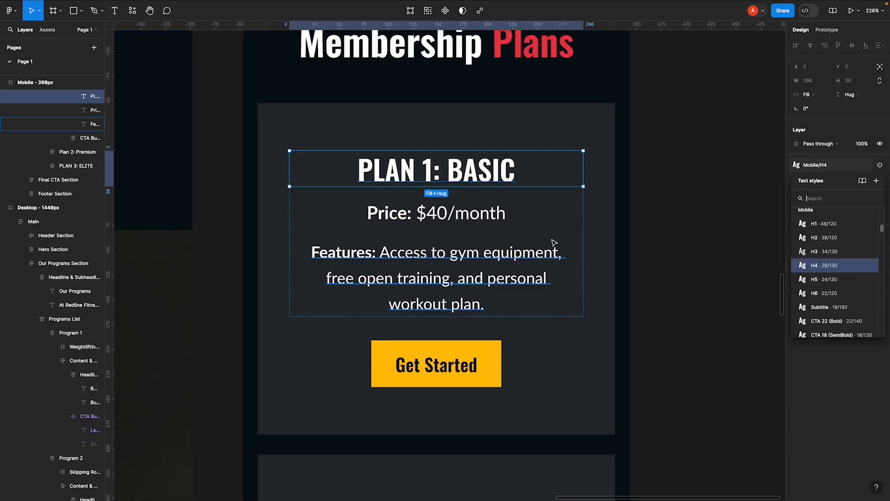
{"action": "key", "text": "super+Tab"}
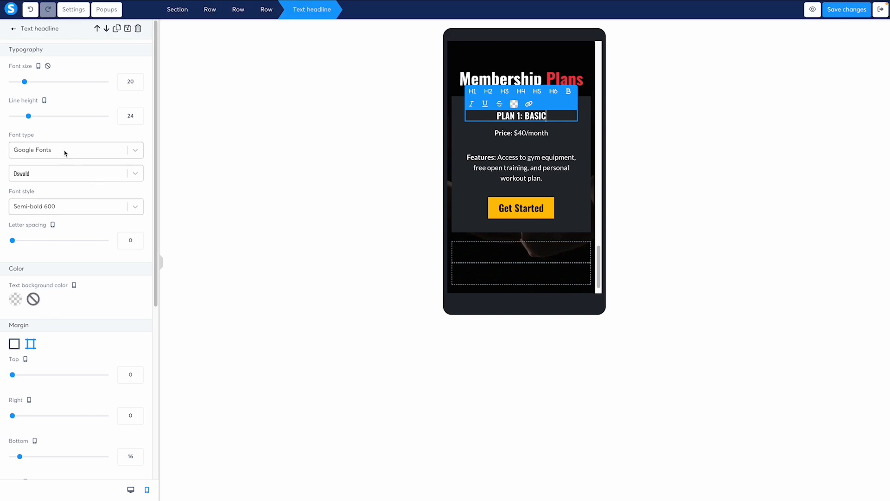
{"action": "left_click", "coordinate": [138, 79]}
{"action": "left_click", "coordinate": [138, 80]}
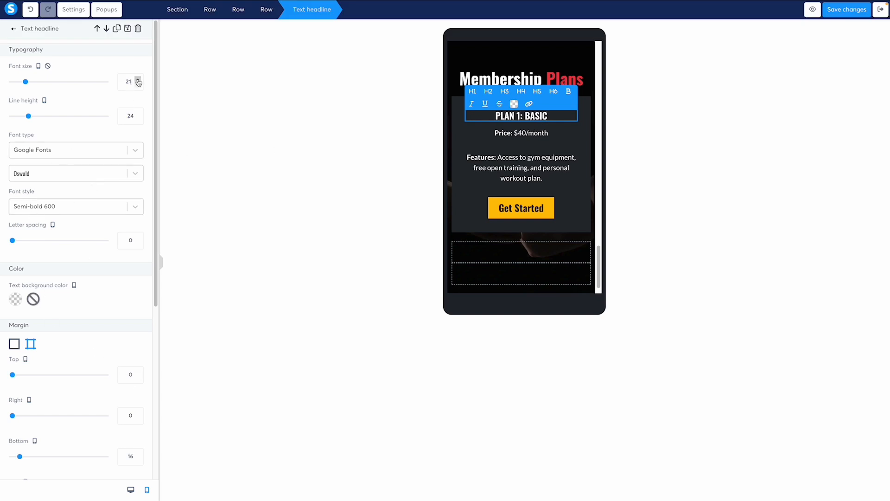
{"action": "left_click", "coordinate": [138, 80]}
{"action": "left_click", "coordinate": [138, 80]}
{"action": "left_click", "coordinate": [138, 80]}
{"action": "left_click", "coordinate": [138, 80]}
{"action": "left_click", "coordinate": [139, 80]}
{"action": "left_click", "coordinate": [138, 80]}
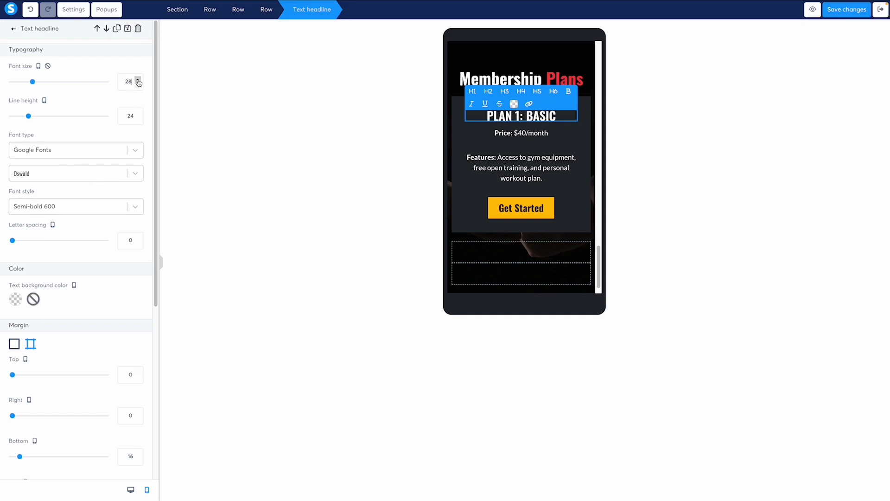
- Set the line height of the "PLAN 1: BASIC" heading to 32 in the mobile view
{"action": "left_click", "coordinate": [138, 113]}
{"action": "left_click", "coordinate": [138, 113]}
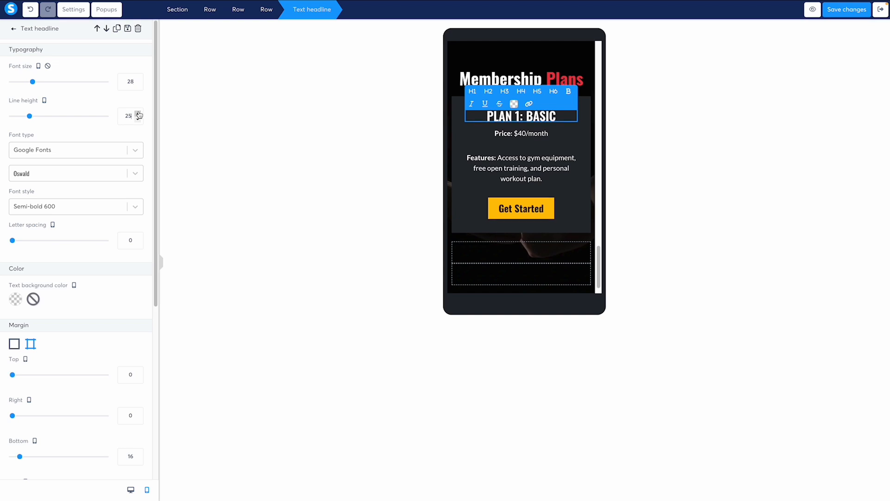
{"action": "left_click", "coordinate": [139, 114]}
{"action": "left_click", "coordinate": [138, 113]}
{"action": "left_click", "coordinate": [138, 114]}
{"action": "left_click", "coordinate": [138, 113]}
{"action": "left_click", "coordinate": [138, 114]}
{"action": "left_click", "coordinate": [138, 114]}
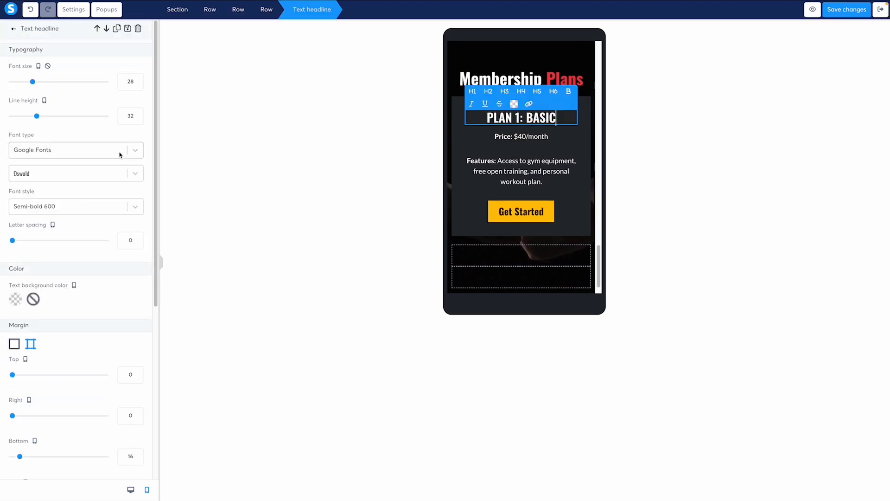
- Check the spacing below the plan heading in Figma and set the heading's bottom margin to 12 in systeme.io
{"action": "scroll", "coordinate": [121, 158], "scroll_direction": "down", "scroll_amount": 3}
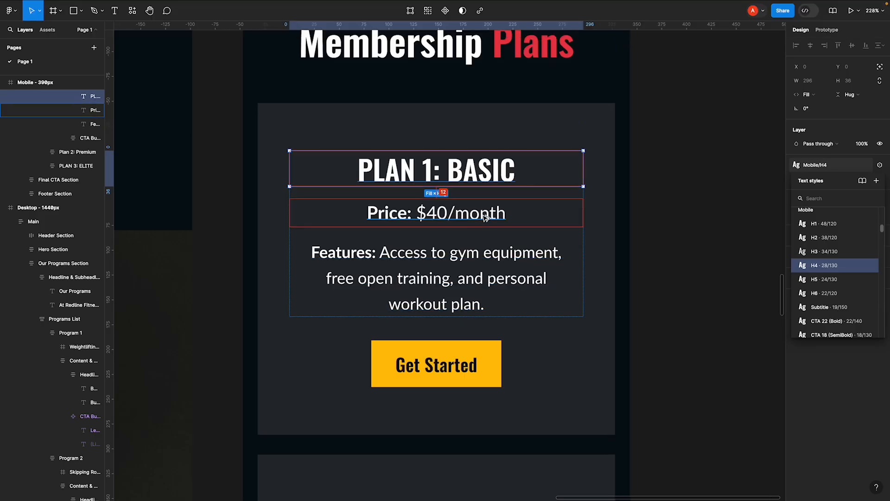
{"action": "key", "text": "super+Tab"}
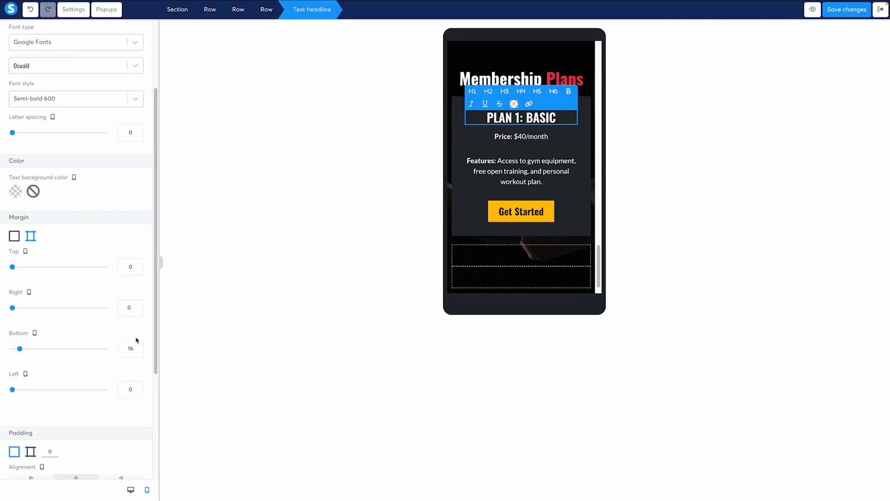
{"action": "left_click", "coordinate": [137, 353]}
{"action": "left_click", "coordinate": [137, 353]}
{"action": "left_click", "coordinate": [138, 353]}
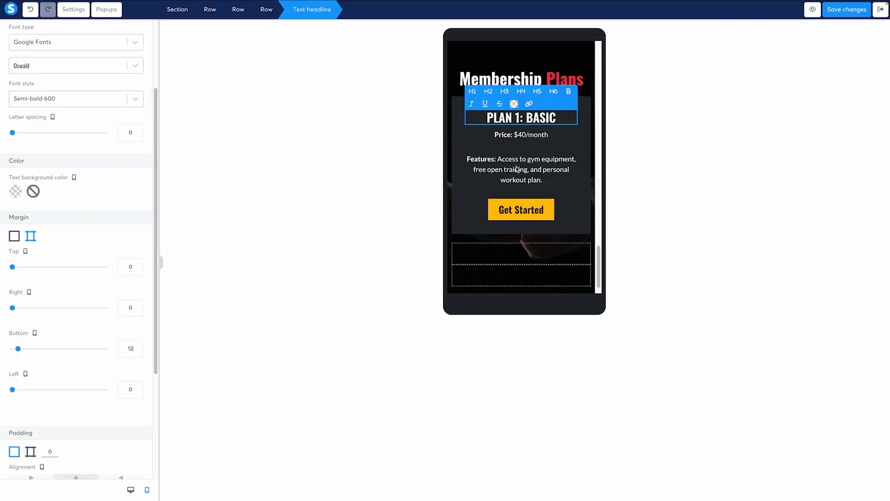
- Set the Plan 1 price text to font size 18, line height 27 and bottom margin 12
{"action": "left_click", "coordinate": [533, 136]}
{"action": "left_click", "coordinate": [534, 136]}
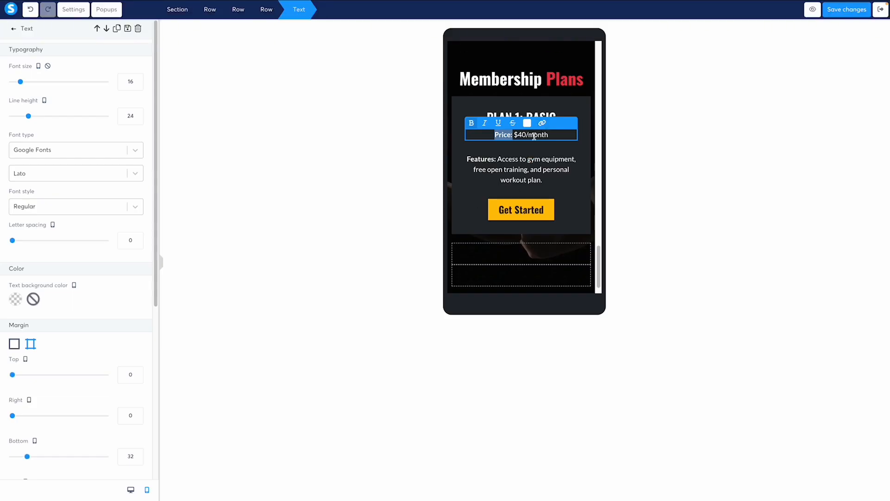
{"action": "left_click", "coordinate": [138, 79]}
{"action": "left_click", "coordinate": [137, 80]}
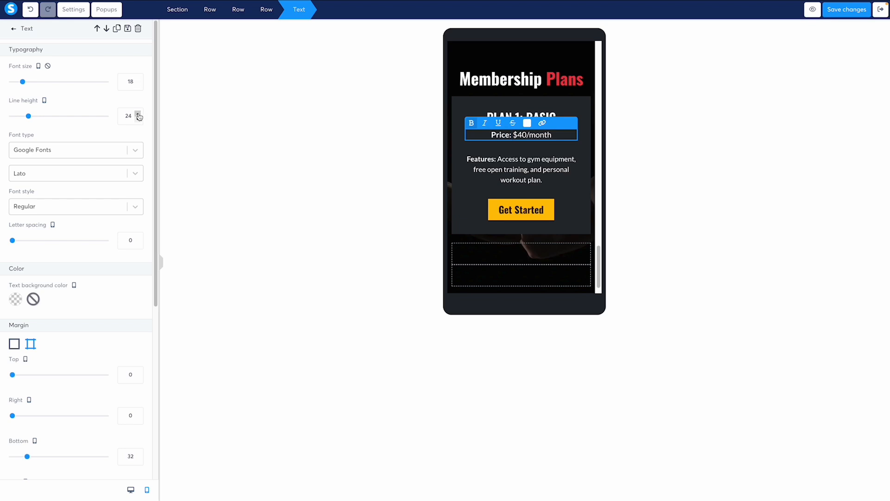
{"action": "left_click", "coordinate": [138, 114]}
{"action": "left_click", "coordinate": [137, 114]}
{"action": "left_click", "coordinate": [137, 114]}
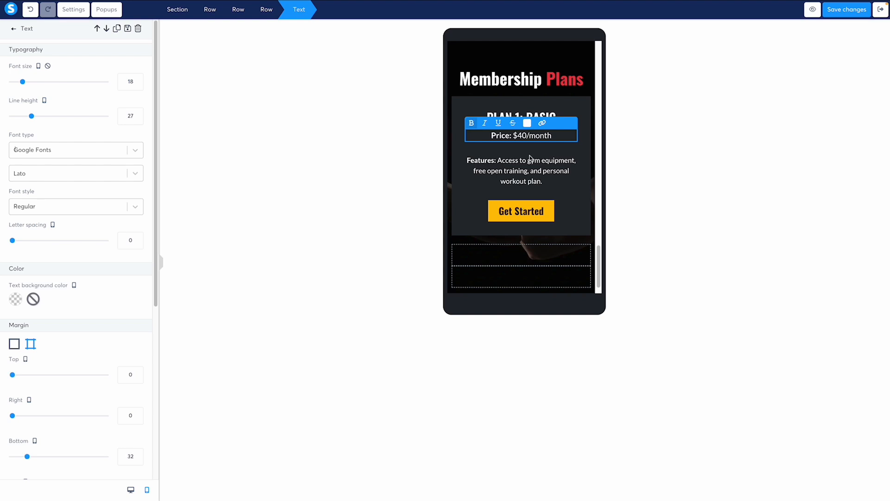
{"action": "scroll", "coordinate": [110, 308], "scroll_direction": "down", "scroll_amount": 2}
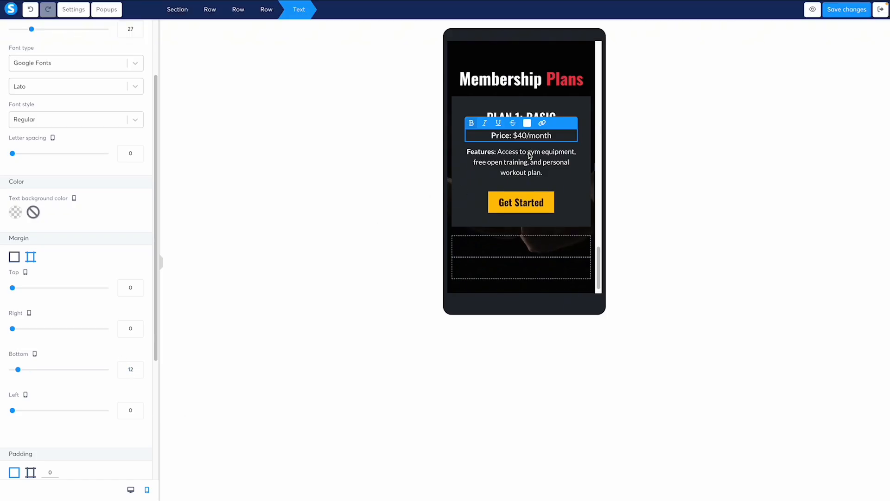
- Reduce the bottom margin of the Plan 1 "Features" text in the mobile view
{"action": "left_click", "coordinate": [530, 156]}
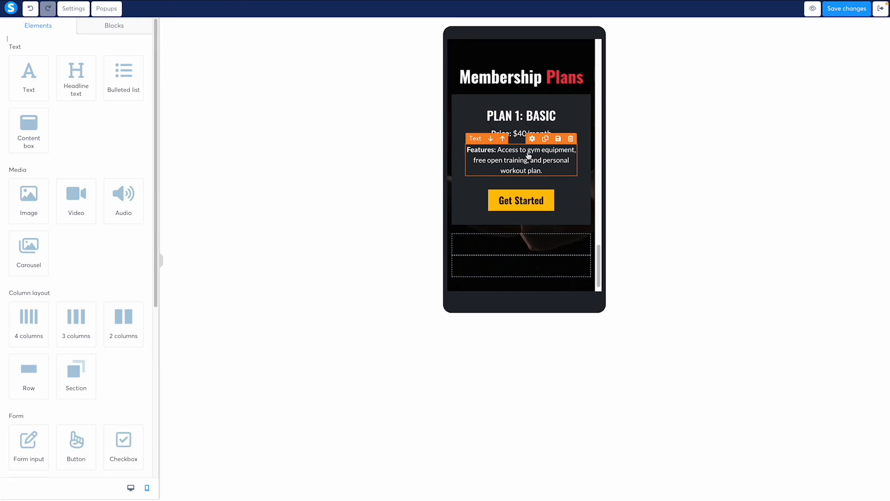
{"action": "left_click", "coordinate": [531, 153]}
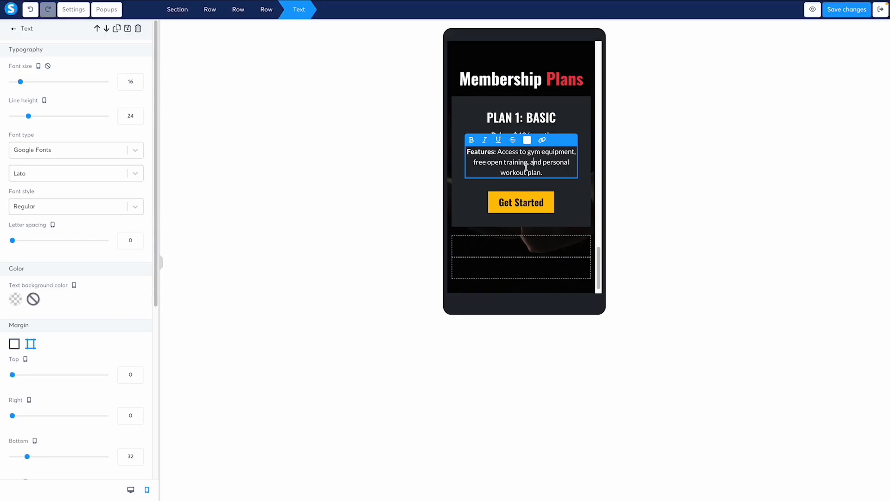
{"action": "scroll", "coordinate": [98, 265], "scroll_direction": "down", "scroll_amount": 3}
{"action": "scroll", "coordinate": [97, 265], "scroll_direction": "down", "scroll_amount": 1}
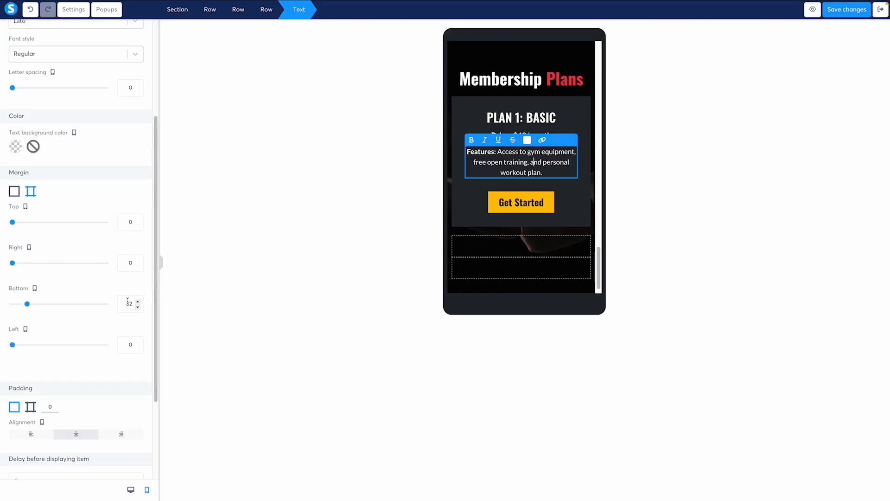
- In Figma's mobile frame, compare the text styles of the "Learn More" and "Get Started" button labels
{"action": "left_click", "coordinate": [512, 208]}
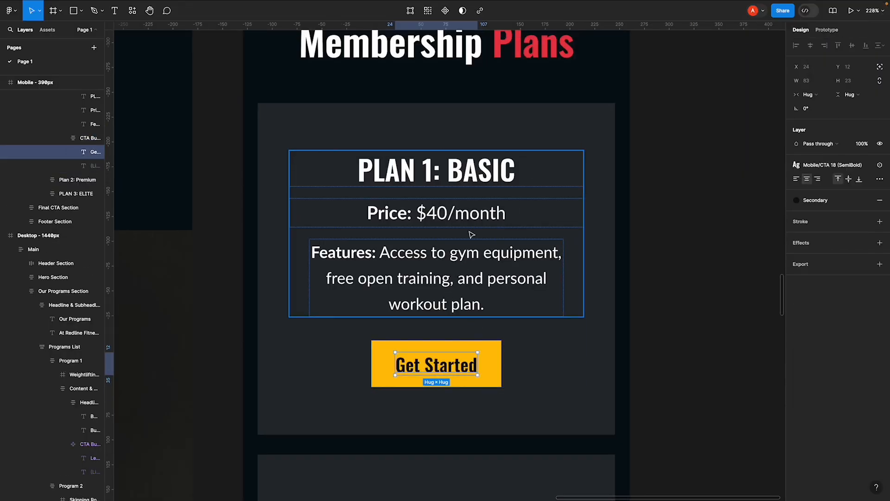
{"action": "left_click", "coordinate": [490, 177]}
{"action": "scroll", "coordinate": [488, 176], "scroll_direction": "down", "scroll_amount": 5}
{"action": "scroll", "coordinate": [489, 175], "scroll_direction": "up", "scroll_amount": 6}
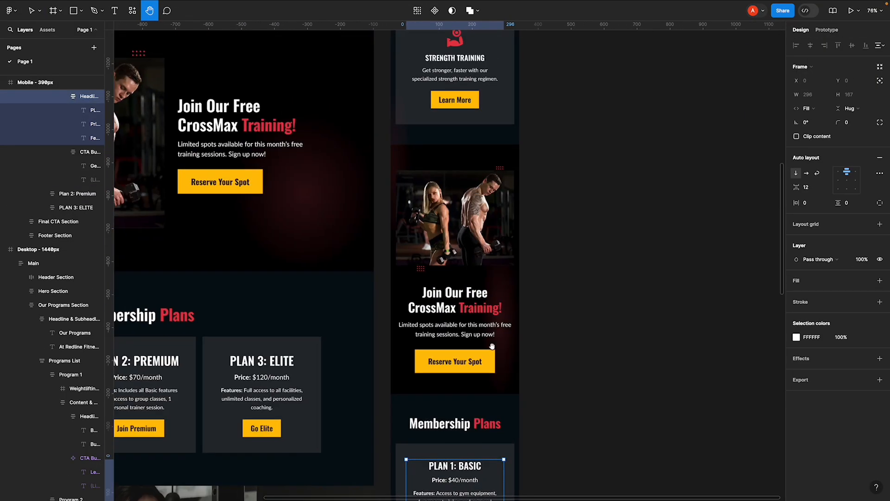
{"action": "key", "text": "v"}
{"action": "left_click", "coordinate": [457, 104]}
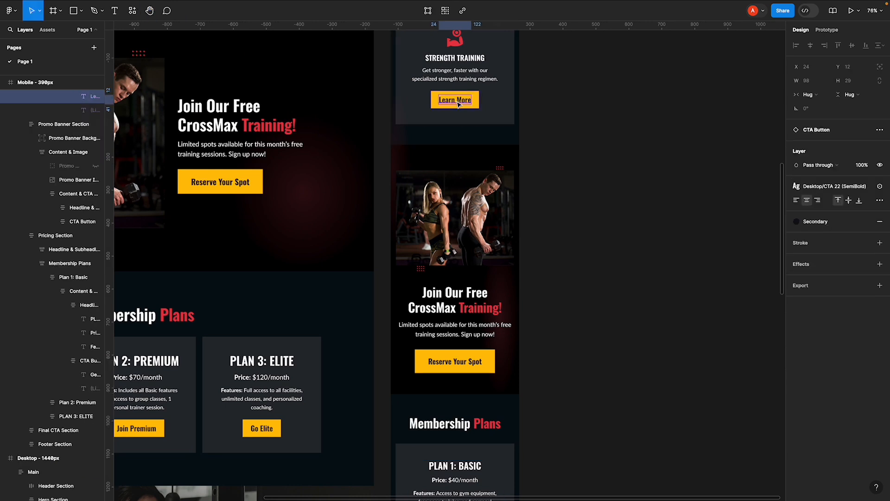
{"action": "left_click", "coordinate": [579, 198]}
{"action": "scroll", "coordinate": [535, 137], "scroll_direction": "down", "scroll_amount": 3}
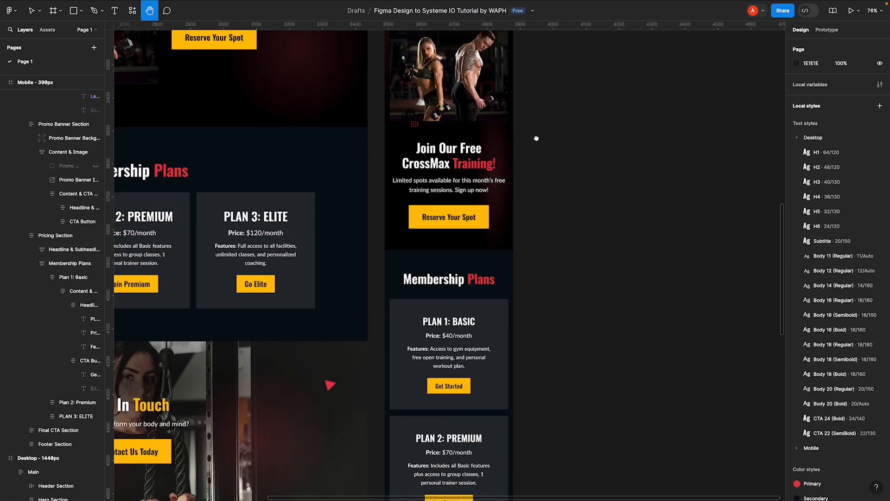
{"action": "left_click", "coordinate": [452, 382]}
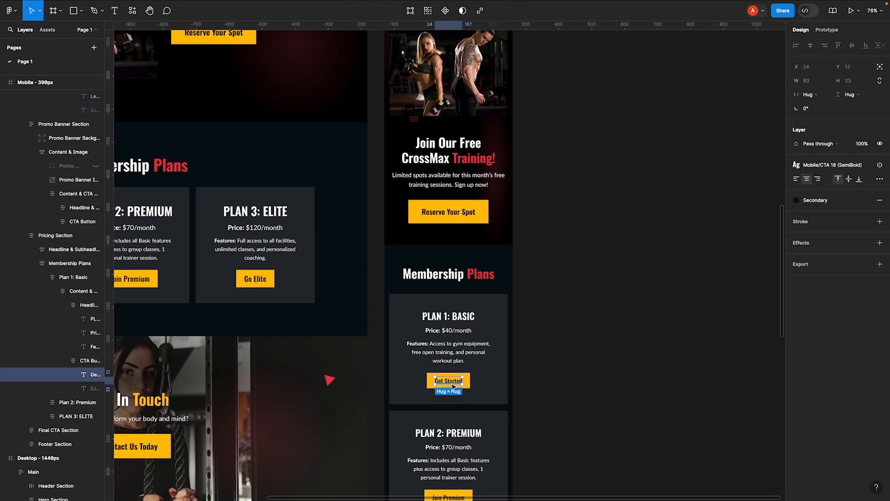
{"action": "left_click", "coordinate": [831, 168]}
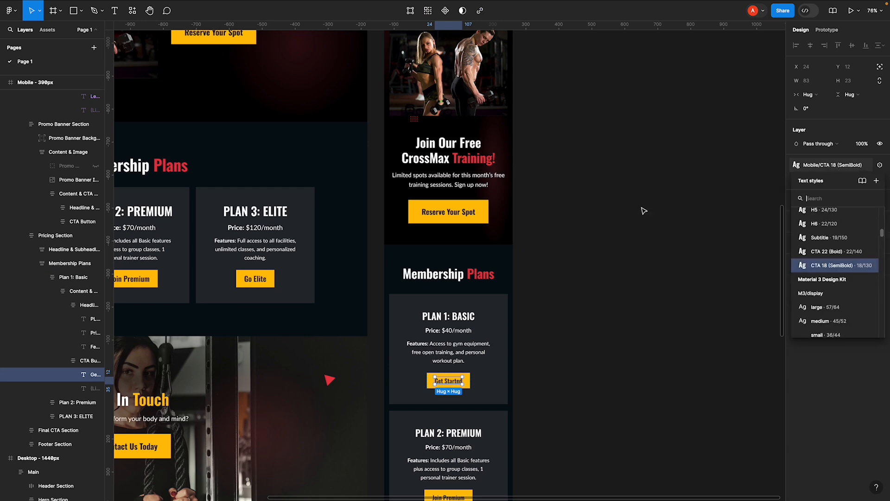
- Apply the Mobile/CTA 18 (SemiBold) text style to the "Learn More" label of the mobile Body Building card
{"action": "left_click", "coordinate": [513, 242]}
{"action": "scroll", "coordinate": [541, 254], "scroll_direction": "up", "scroll_amount": 9}
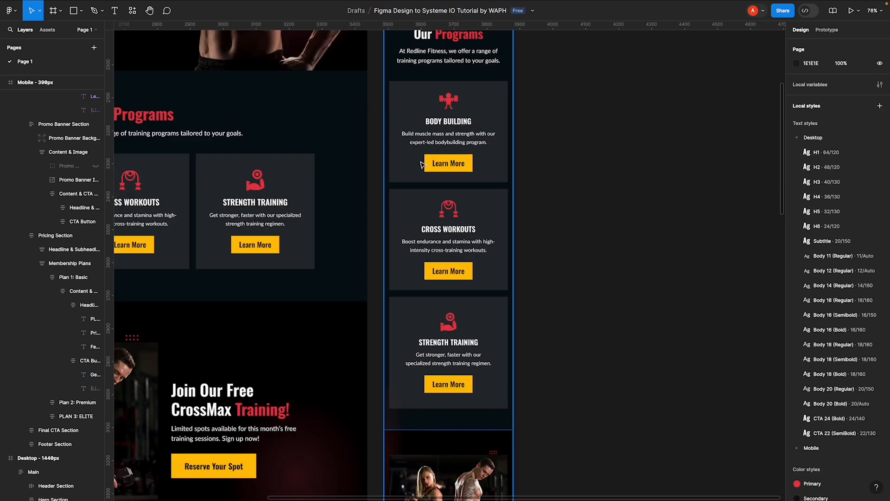
{"action": "left_click", "coordinate": [448, 163]}
{"action": "left_click", "coordinate": [842, 186]}
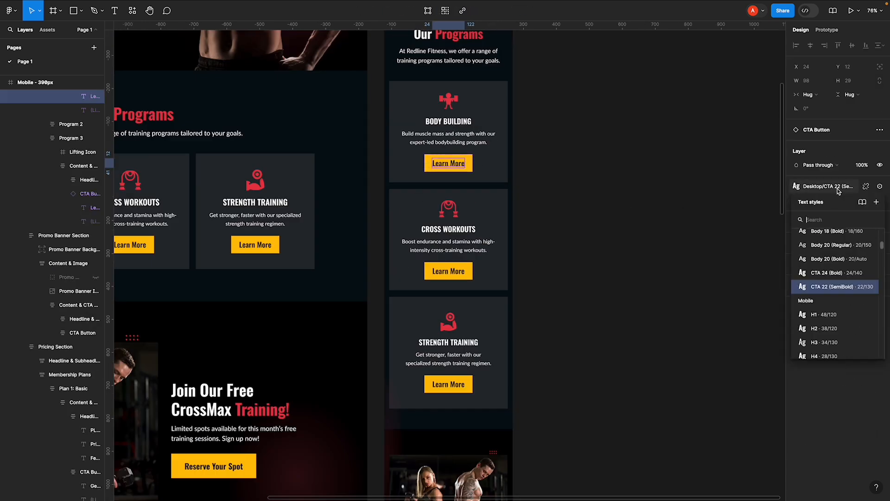
{"action": "scroll", "coordinate": [821, 258], "scroll_direction": "down", "scroll_amount": 5}
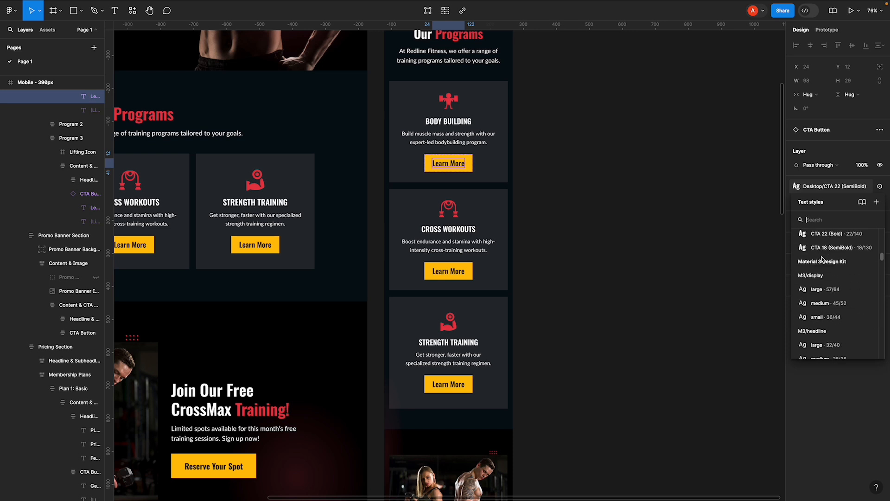
{"action": "left_click", "coordinate": [831, 247]}
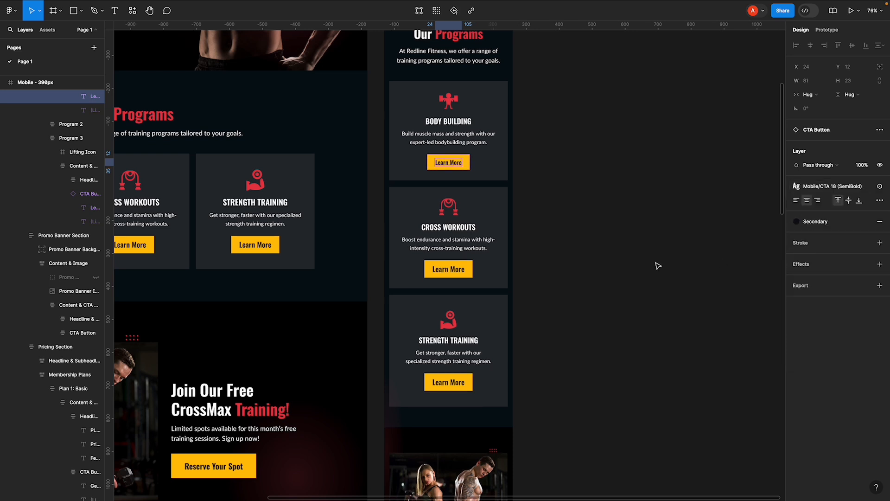
- Apply the Mobile/CTA 18 (SemiBold) text style to the "Learn More" labels of the mobile Cross Workouts and Strength Training cards
{"action": "left_click", "coordinate": [448, 269]}
{"action": "left_click", "coordinate": [464, 382], "text": "shift"}
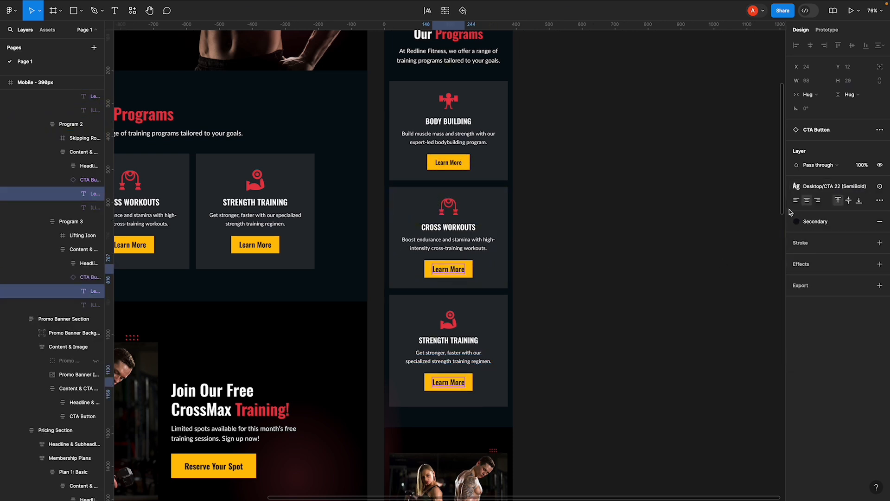
{"action": "left_click", "coordinate": [834, 186]}
{"action": "scroll", "coordinate": [835, 283], "scroll_direction": "down", "scroll_amount": 3}
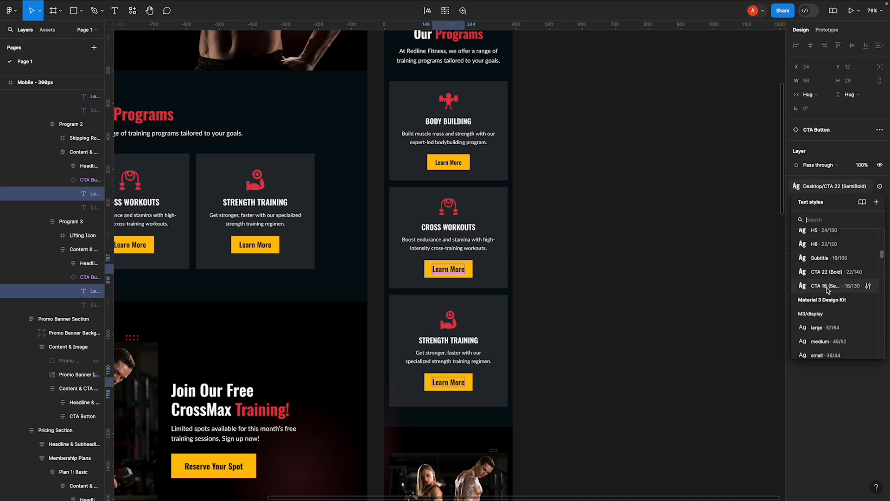
{"action": "left_click", "coordinate": [827, 286]}
{"action": "left_click", "coordinate": [604, 302]}
{"action": "left_click_drag", "start_coordinate": [604, 302], "coordinate": [610, 189]}
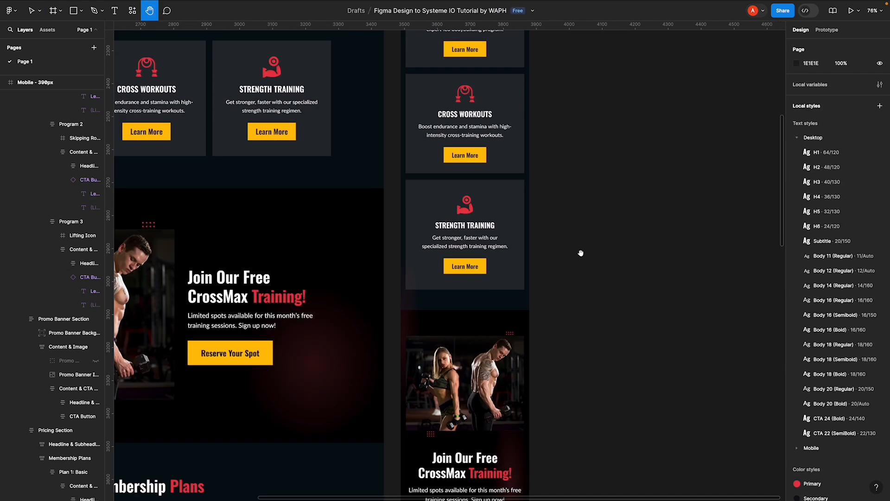
{"action": "scroll", "coordinate": [587, 247], "scroll_direction": "down", "scroll_amount": 8}
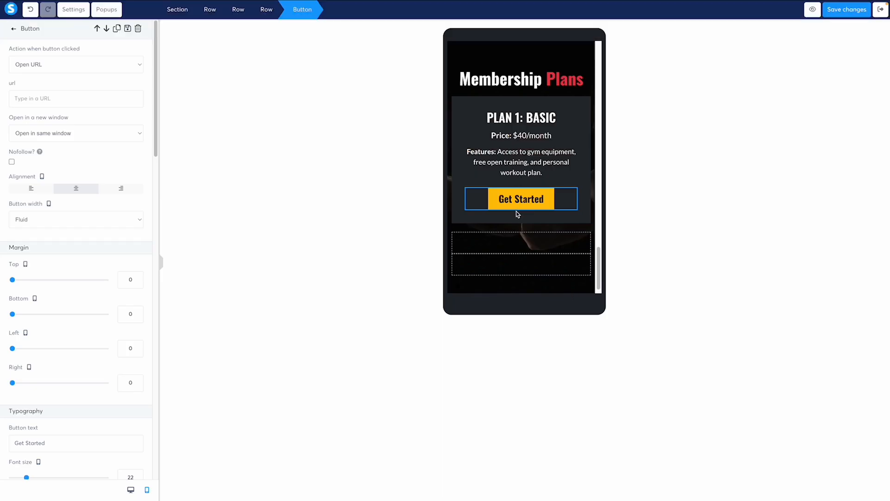
- Switch back to systeme.io and set the Plan 1 "Get Started" button's mobile font size to 18
{"action": "left_click", "coordinate": [527, 232]}
{"action": "left_click", "coordinate": [538, 199]}
{"action": "scroll", "coordinate": [106, 249], "scroll_direction": "down", "scroll_amount": 3}
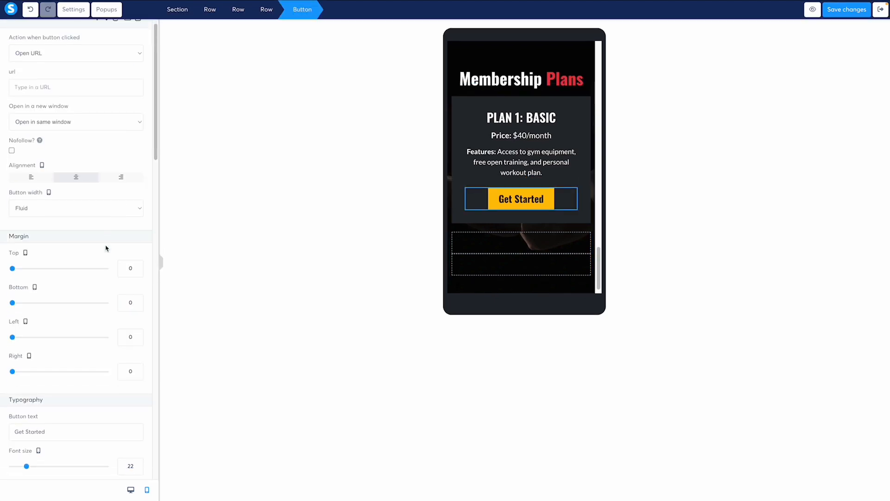
{"action": "left_click", "coordinate": [137, 345]}
{"action": "left_click", "coordinate": [137, 345]}
{"action": "left_click", "coordinate": [137, 345]}
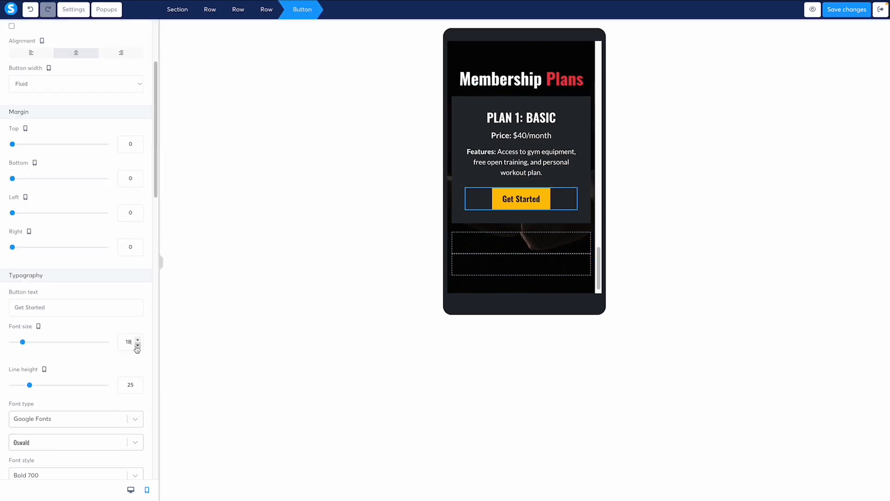
{"action": "left_click", "coordinate": [138, 345]}
- Set the "Get Started" button's mobile line height to 21 and deselect the button
{"action": "left_click", "coordinate": [138, 390]}
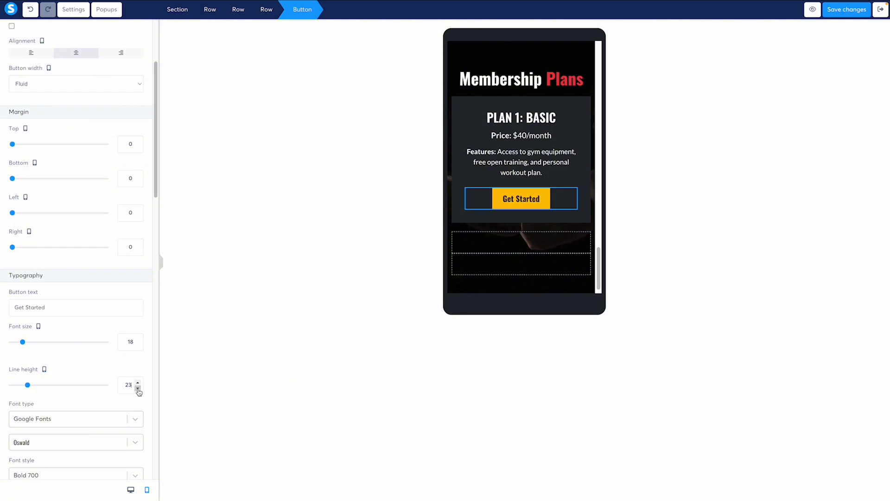
{"action": "left_click", "coordinate": [138, 389]}
{"action": "left_click", "coordinate": [138, 389]}
{"action": "left_click", "coordinate": [138, 389]}
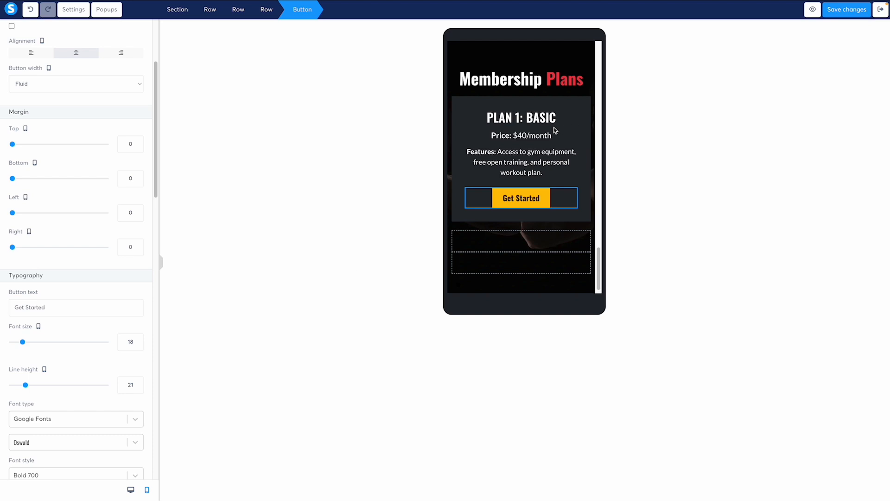
{"action": "left_click", "coordinate": [570, 122]}
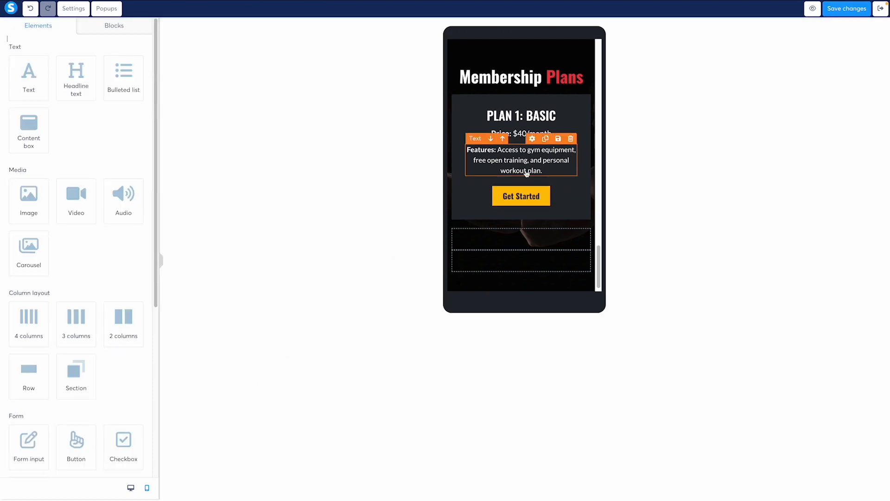
- Set the Body Building card's "Learn More" button to a mobile font size of 18 and line height of 21
{"action": "scroll", "coordinate": [578, 154], "scroll_direction": "up", "scroll_amount": 5}
{"action": "scroll", "coordinate": [574, 160], "scroll_direction": "up", "scroll_amount": 6}
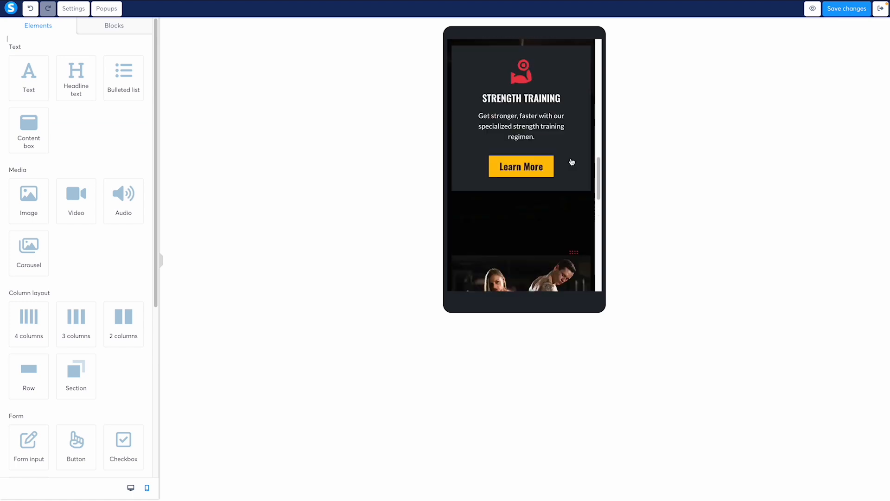
{"action": "left_click", "coordinate": [514, 91]}
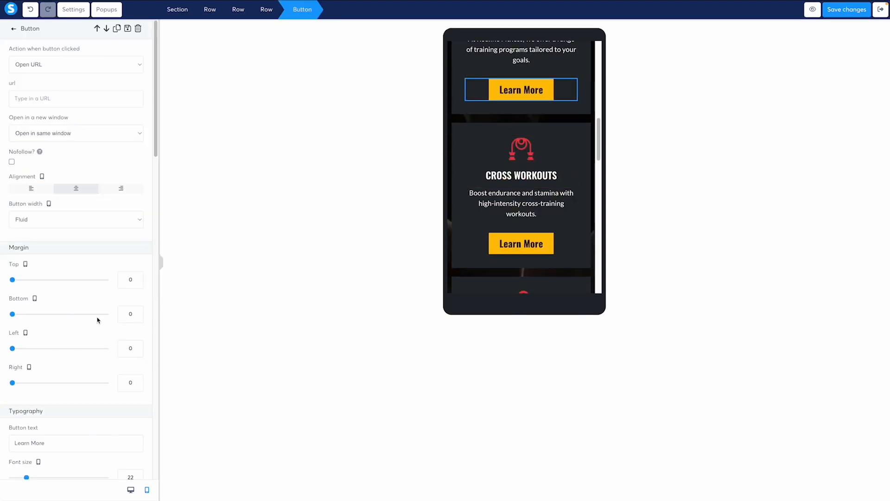
{"action": "scroll", "coordinate": [98, 319], "scroll_direction": "down", "scroll_amount": 4}
{"action": "left_click", "coordinate": [138, 285]}
{"action": "left_click", "coordinate": [138, 284]}
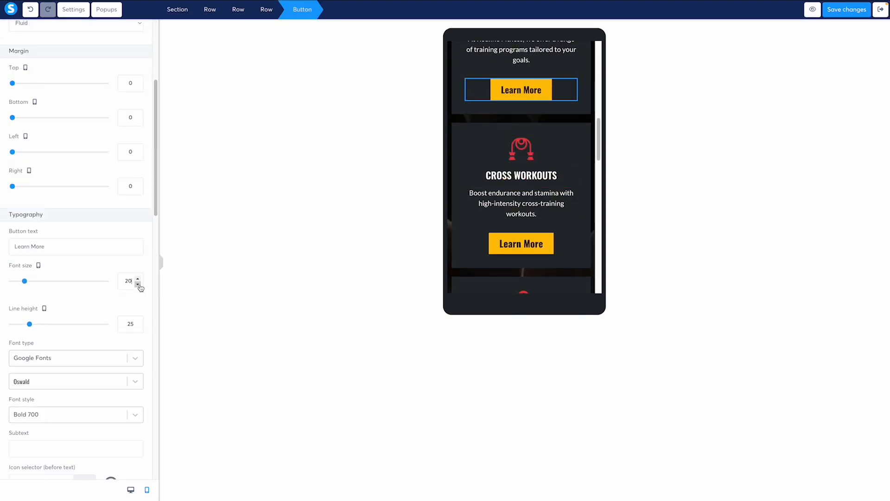
{"action": "left_click", "coordinate": [138, 284]}
{"action": "left_click", "coordinate": [137, 284]}
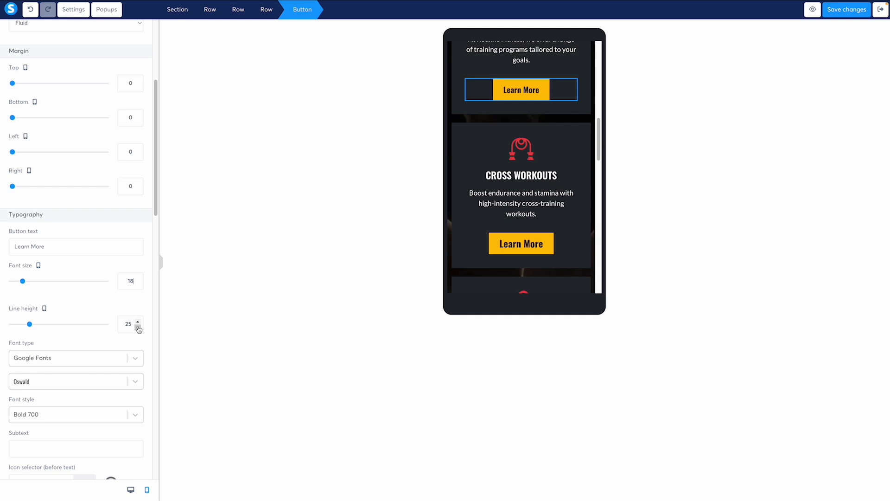
{"action": "left_click", "coordinate": [138, 328]}
{"action": "left_click", "coordinate": [138, 328]}
{"action": "left_click", "coordinate": [138, 328]}
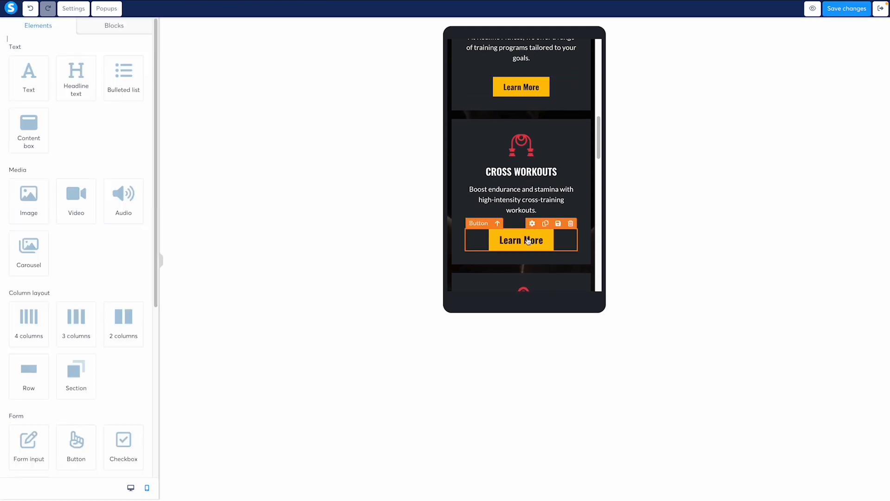
- Set the Cross Workouts card's "Learn More" button to a mobile font size of 18 and line height of 21
{"action": "left_click", "coordinate": [528, 240]}
{"action": "scroll", "coordinate": [70, 263], "scroll_direction": "down", "scroll_amount": 4}
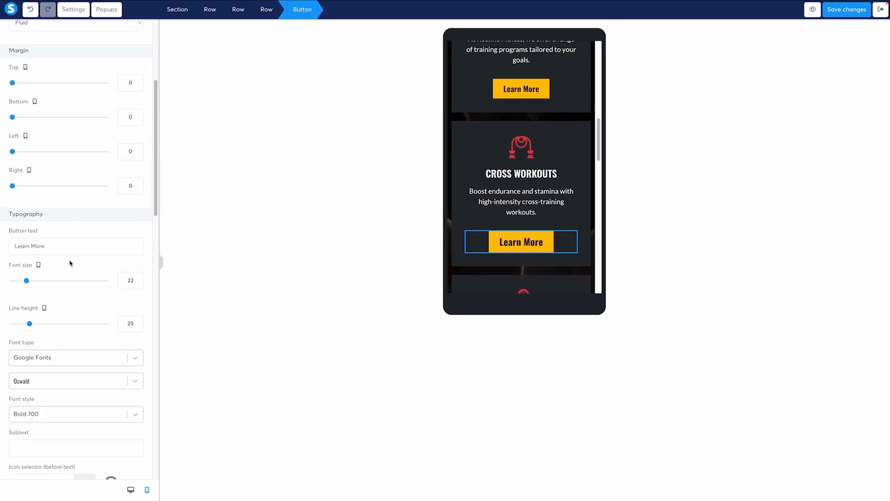
{"action": "left_click", "coordinate": [138, 284]}
{"action": "left_click", "coordinate": [137, 284]}
{"action": "left_click", "coordinate": [138, 284]}
{"action": "left_click", "coordinate": [138, 284]}
{"action": "left_click", "coordinate": [137, 329]}
{"action": "left_click", "coordinate": [137, 328]}
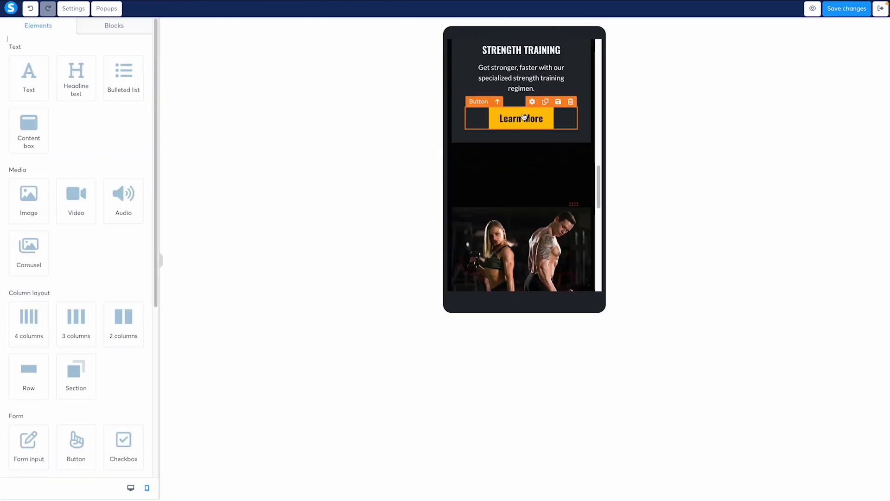
- Set the Strength Training "Learn More" button's mobile font size to 18 and line height to 21, and save the page
{"action": "left_click", "coordinate": [524, 116]}
{"action": "scroll", "coordinate": [71, 264], "scroll_direction": "down", "scroll_amount": 4}
{"action": "left_click", "coordinate": [137, 239]}
{"action": "left_click", "coordinate": [138, 239]}
{"action": "left_click", "coordinate": [138, 239]}
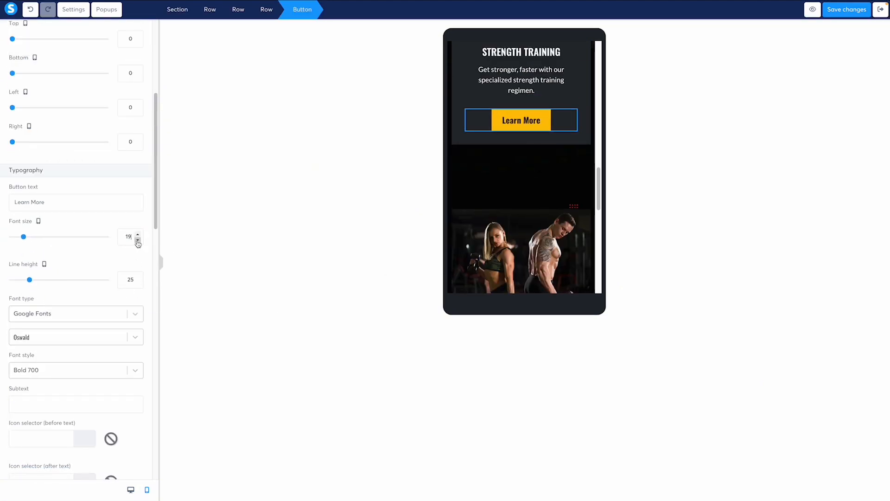
{"action": "left_click", "coordinate": [137, 239]}
{"action": "left_click", "coordinate": [137, 283]}
{"action": "left_click", "coordinate": [137, 283]}
{"action": "left_click", "coordinate": [138, 282]}
{"action": "left_click", "coordinate": [137, 283]}
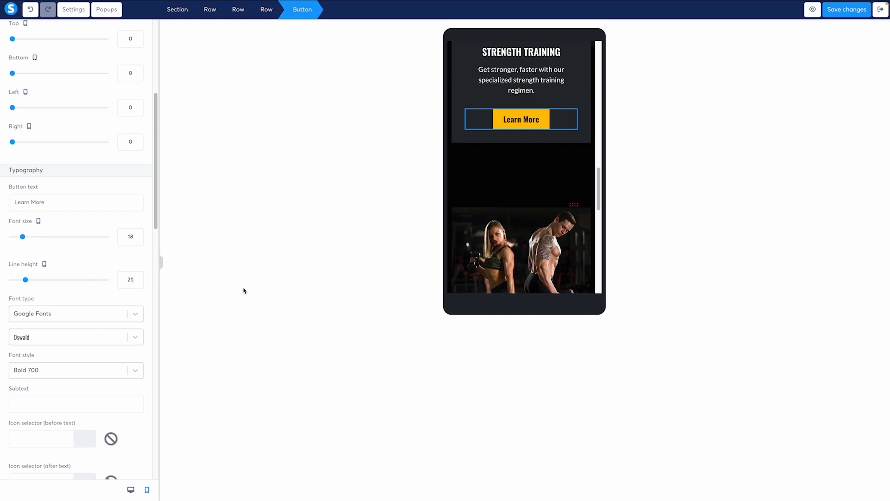
{"action": "left_click", "coordinate": [845, 10]}
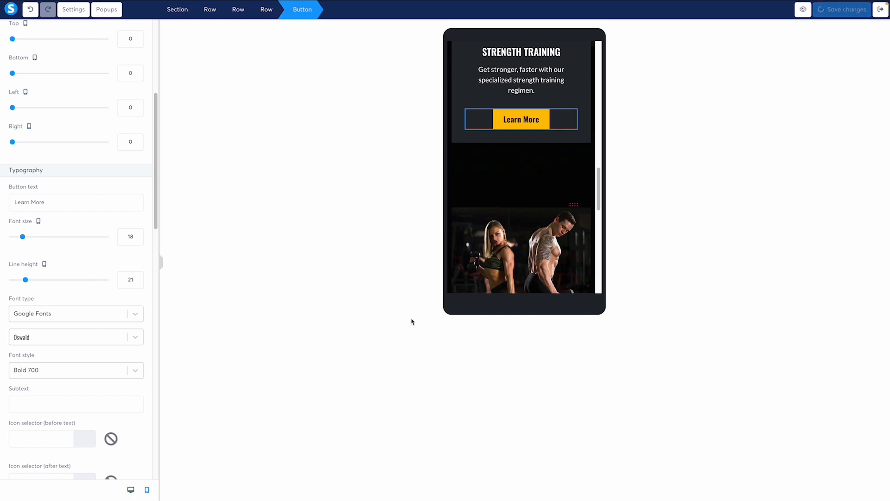
- Review the program cards and the Plan 1: Basic card in desktop view, and check the plan card in mobile view
{"action": "left_click", "coordinate": [130, 491]}
{"action": "scroll", "coordinate": [487, 240], "scroll_direction": "up", "scroll_amount": 6}
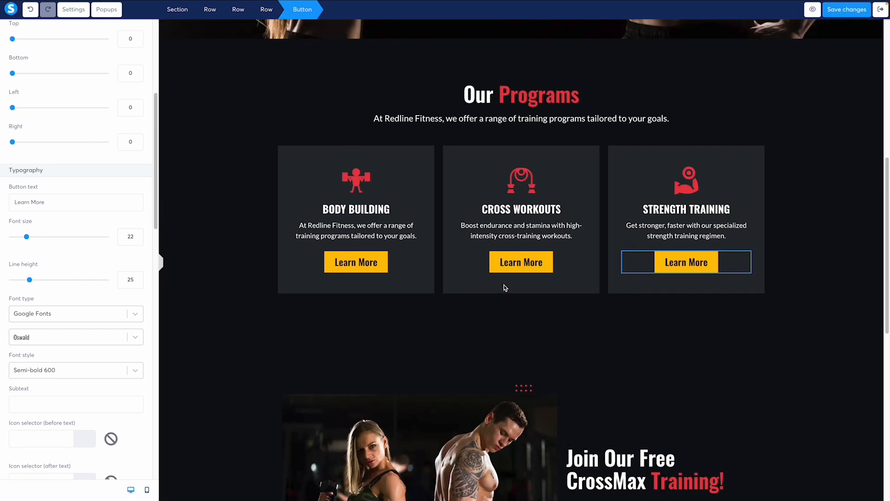
{"action": "scroll", "coordinate": [495, 243], "scroll_direction": "down", "scroll_amount": 5}
{"action": "scroll", "coordinate": [494, 242], "scroll_direction": "down", "scroll_amount": 4}
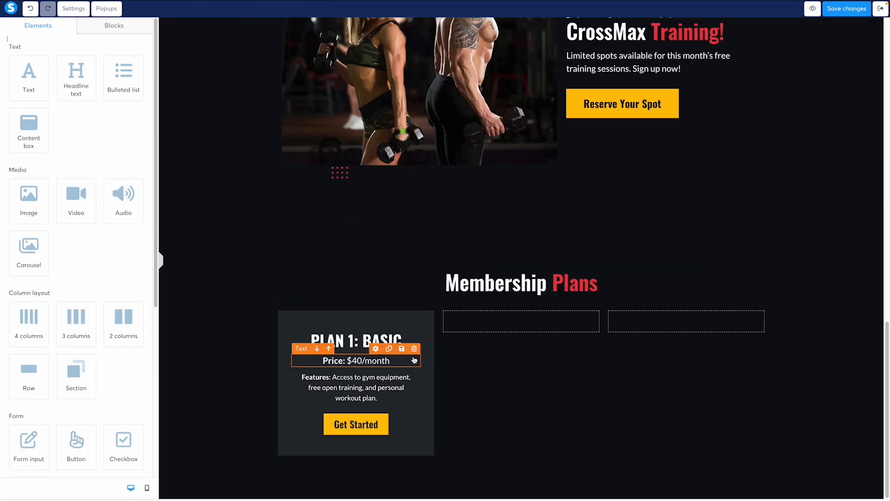
{"action": "left_click", "coordinate": [146, 488]}
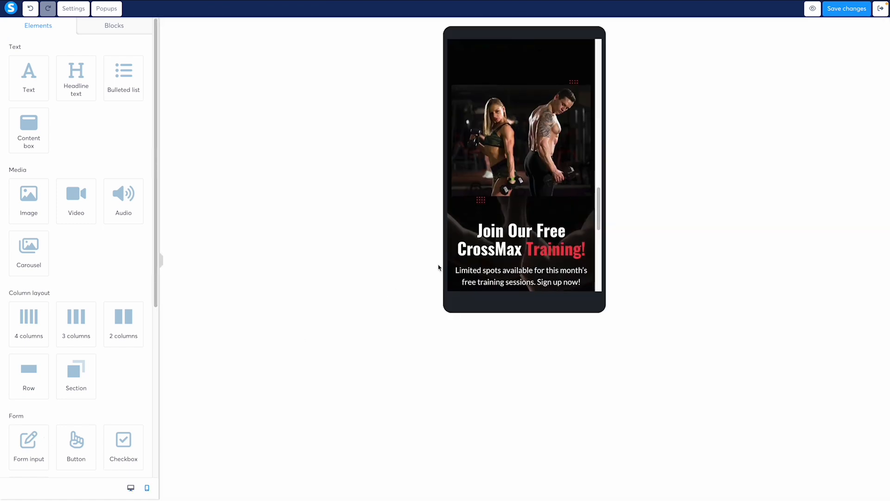
{"action": "scroll", "coordinate": [533, 154], "scroll_direction": "down", "scroll_amount": 5}
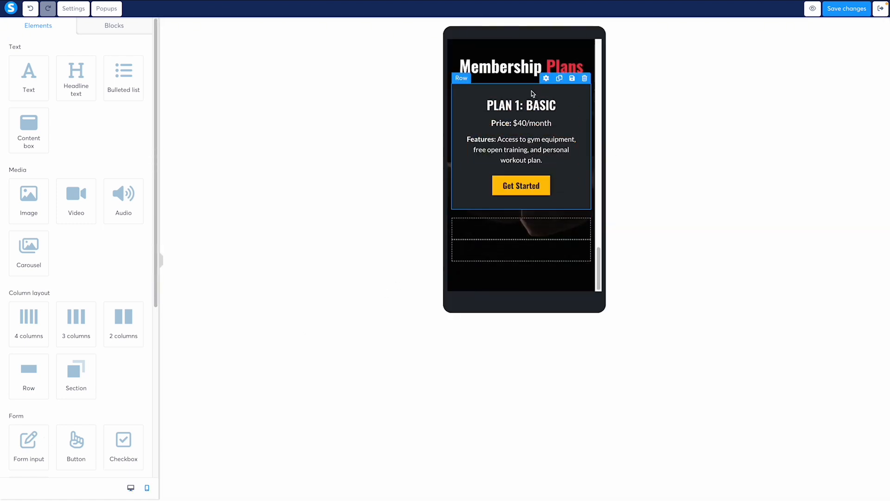
- In desktop view, duplicate the Plan 1: Basic card and move the copy into the middle column
{"action": "left_click", "coordinate": [131, 489]}
{"action": "left_click", "coordinate": [403, 310]}
{"action": "scroll", "coordinate": [400, 315], "scroll_direction": "down", "scroll_amount": 3}
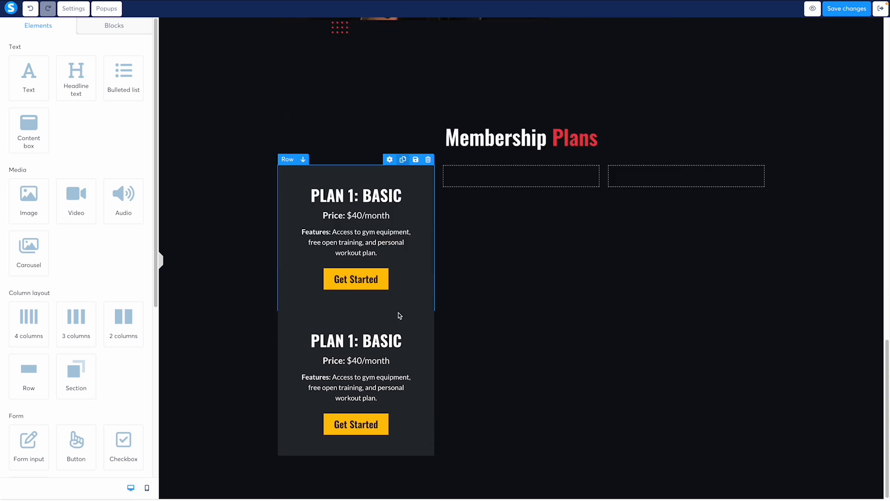
{"action": "left_click_drag", "start_coordinate": [292, 307], "coordinate": [523, 171]}
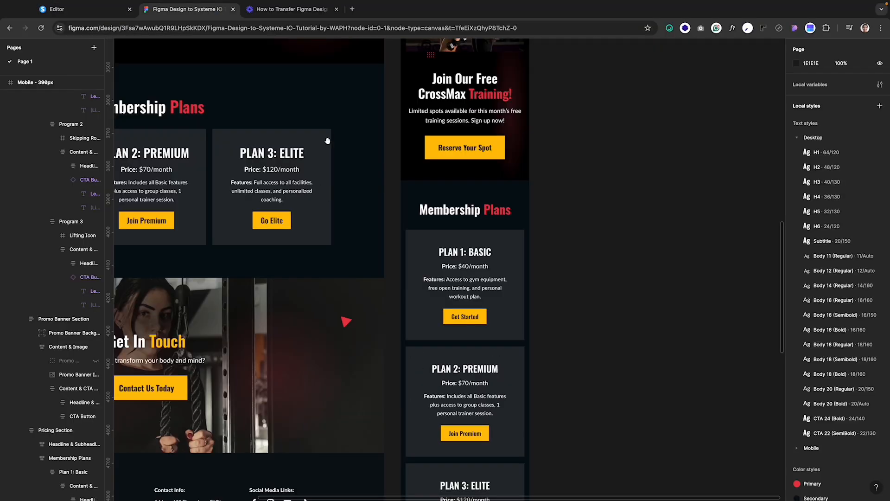
- Copy the "PLAN 2: PREMIUM" heading from the Figma desktop design and replace the middle card's heading with it in systeme.io
{"action": "scroll", "coordinate": [330, 104], "scroll_direction": "left", "scroll_amount": 5}
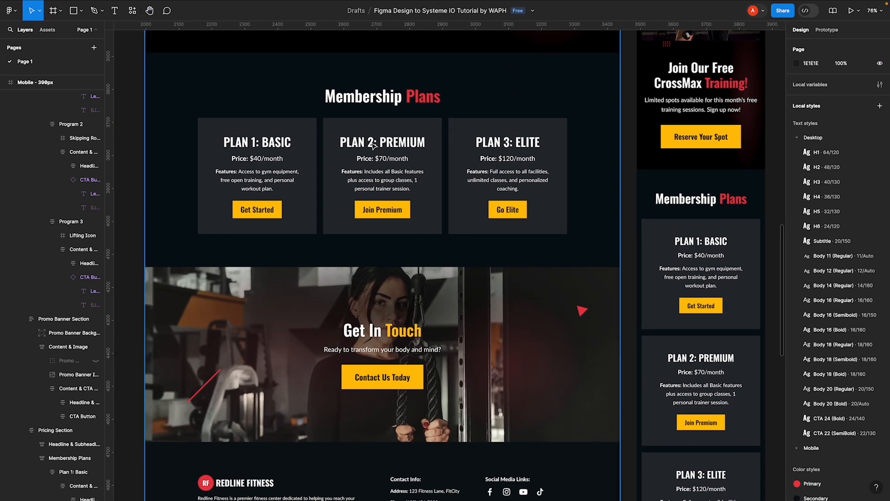
{"action": "left_click", "coordinate": [373, 145]}
{"action": "double_click", "coordinate": [378, 142]}
{"action": "key", "text": "ctrl+c"}
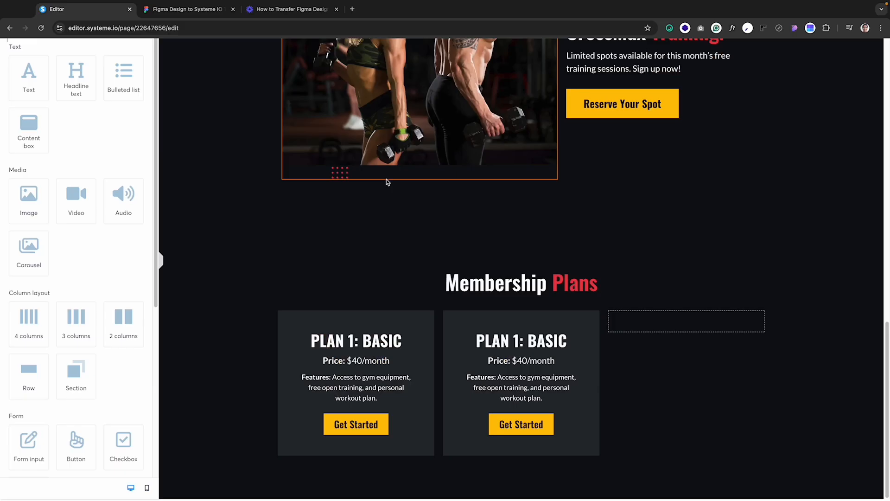
{"action": "triple_click", "coordinate": [529, 342]}
{"action": "key", "text": "ctrl+v"}
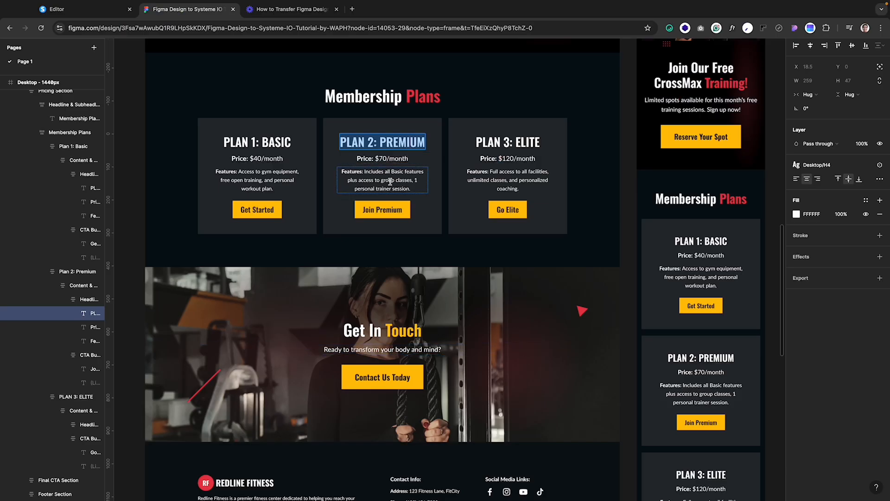
- Copy Plan 2's "Price: $70/month" line from Figma and replace the middle card's price text with it in systeme.io
{"action": "left_click", "coordinate": [392, 158]}
{"action": "double_click", "coordinate": [392, 159]}
{"action": "key", "text": "ctrl+c"}
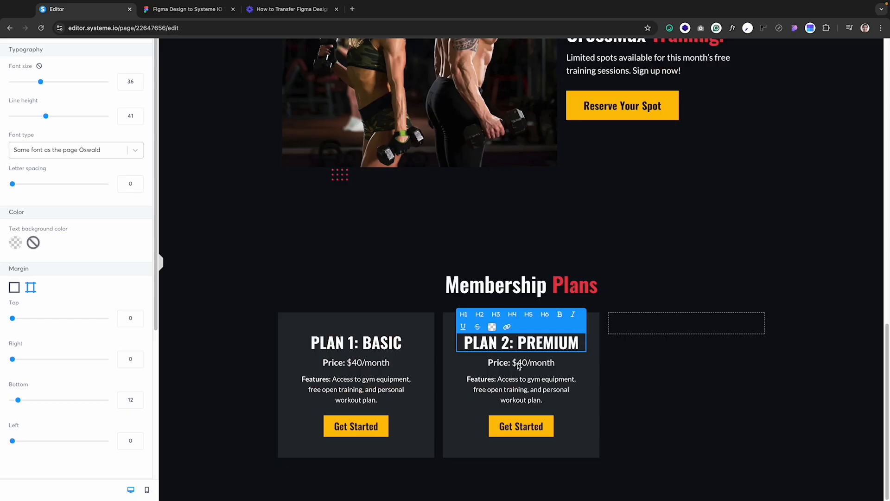
{"action": "left_click", "coordinate": [514, 361]}
{"action": "triple_click", "coordinate": [514, 362]}
{"action": "key", "text": "ctrl+v"}
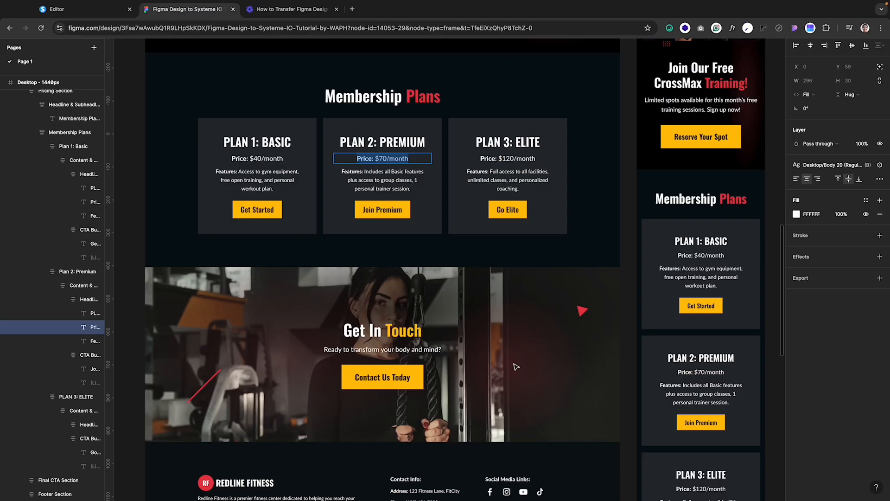
- Copy Plan 2's features paragraph from Figma, replace the middle card's features text with it in systeme.io, and deselect the text
{"action": "double_click", "coordinate": [381, 179]}
{"action": "key", "text": "ctrl+c"}
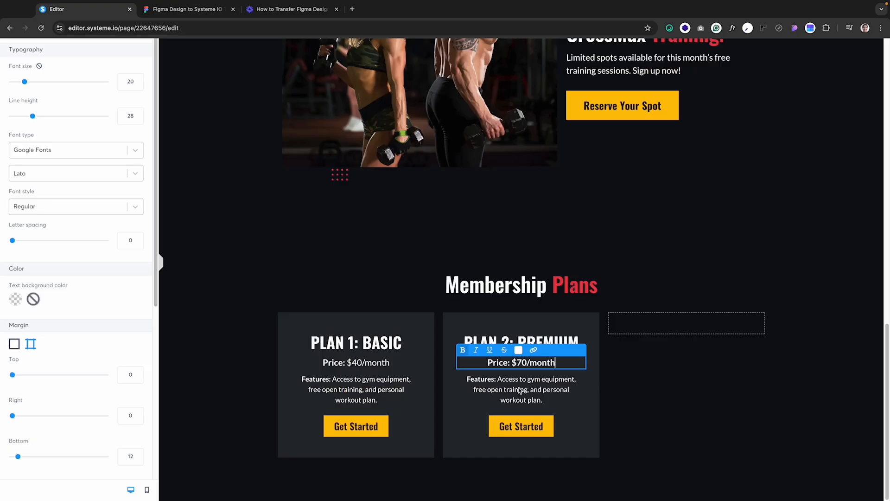
{"action": "left_click", "coordinate": [514, 387]}
{"action": "triple_click", "coordinate": [509, 385]}
{"action": "key", "text": "ctrl+v"}
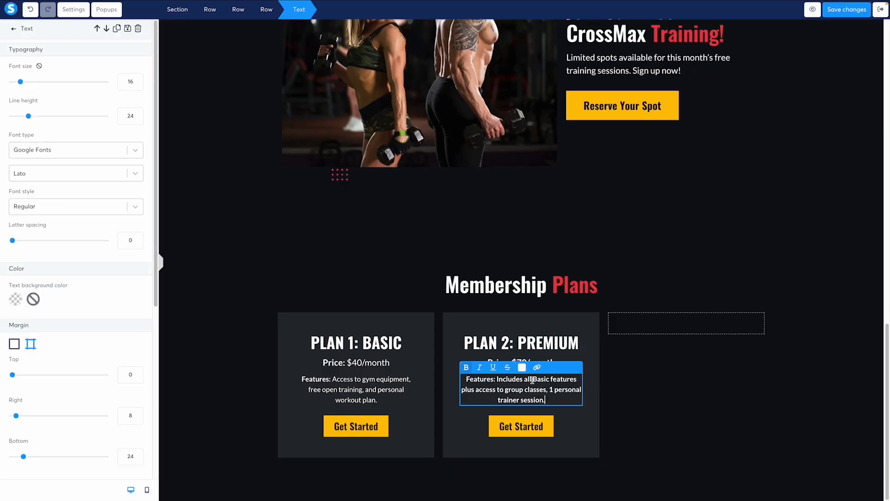
{"action": "left_click", "coordinate": [521, 319]}
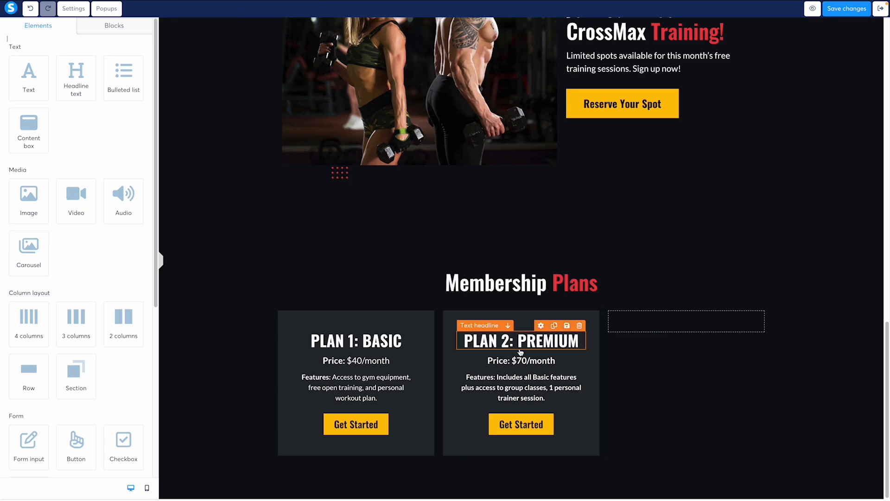
- Remove the bold from "$70/month" and from the features description after "Features:" in the Plan 2 card, matching Plan 1
{"action": "left_click", "coordinate": [330, 362]}
{"action": "left_click", "coordinate": [325, 384]}
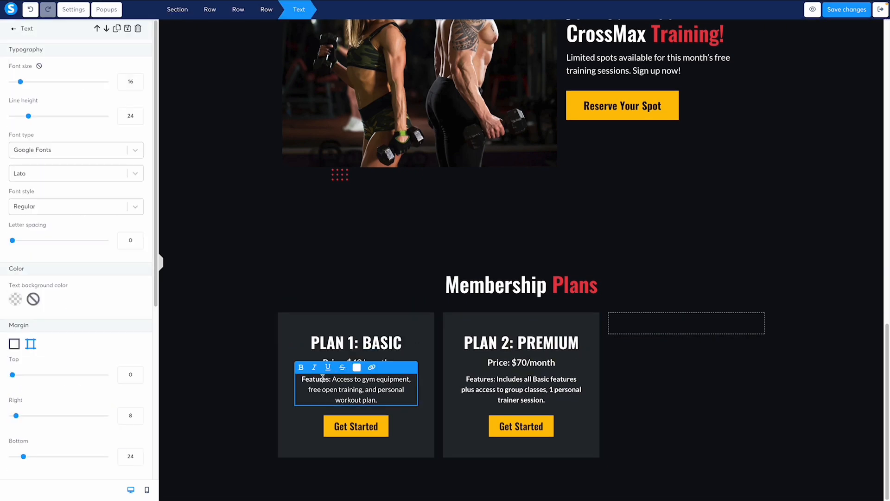
{"action": "left_click", "coordinate": [525, 362]}
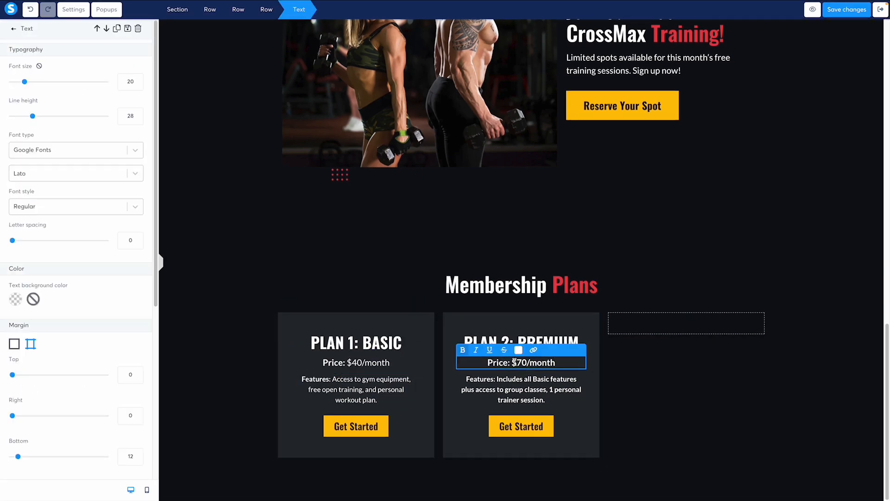
{"action": "left_click_drag", "start_coordinate": [512, 362], "coordinate": [583, 363]}
{"action": "left_click", "coordinate": [524, 401]}
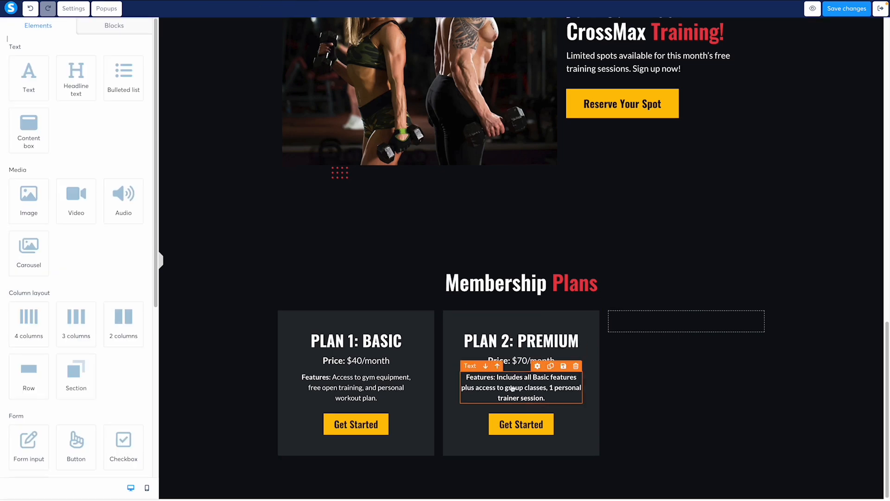
{"action": "left_click_drag", "start_coordinate": [497, 379], "coordinate": [568, 401]}
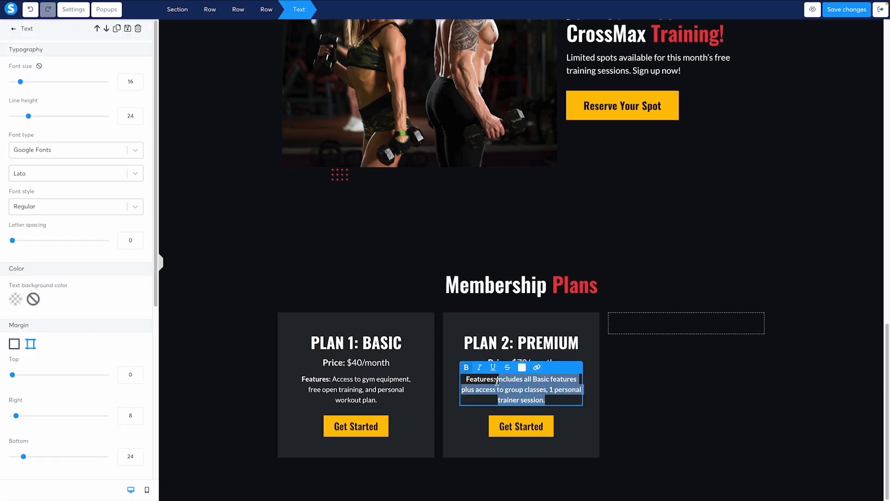
{"action": "left_click", "coordinate": [611, 379]}
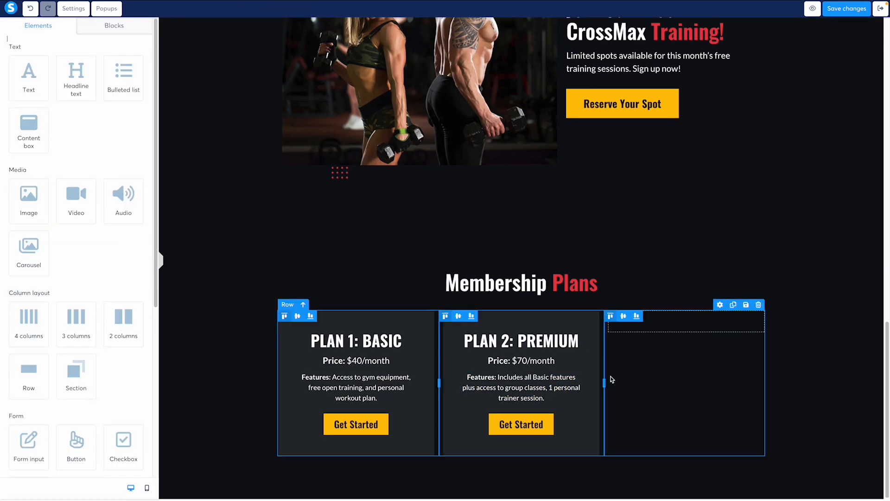
- Compare the Plan 2 features text with the Figma design and set its right and left margins to 16 in systeme.io
{"action": "left_click", "coordinate": [532, 401]}
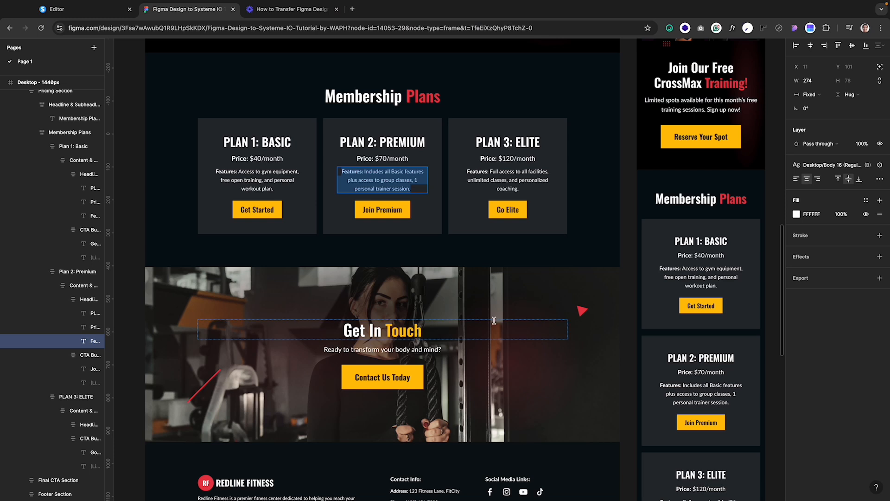
{"action": "left_click", "coordinate": [366, 178]}
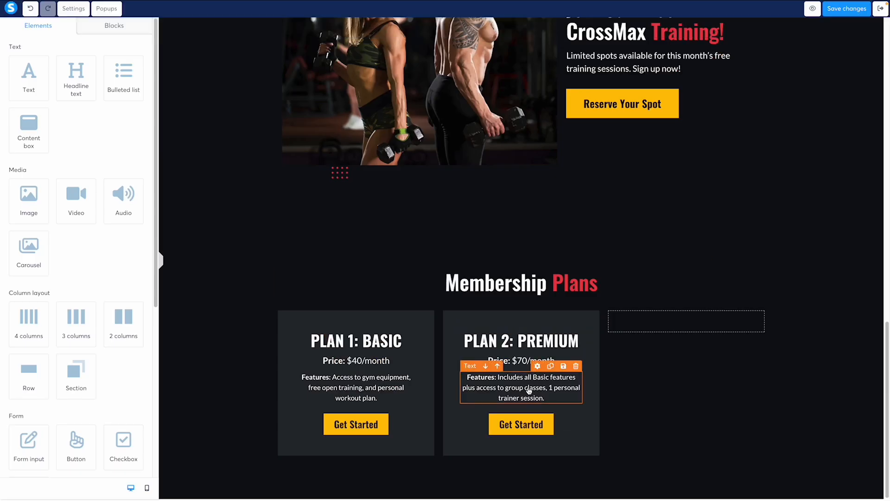
{"action": "scroll", "coordinate": [95, 369], "scroll_direction": "down", "scroll_amount": 2}
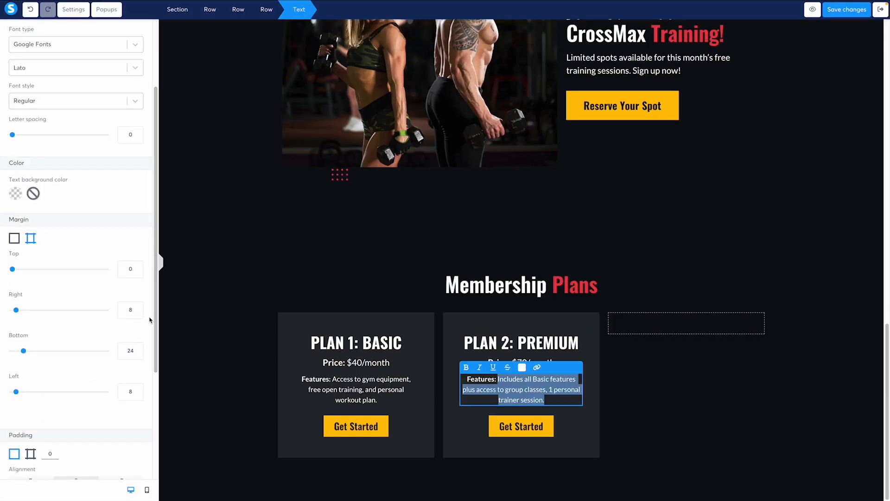
{"action": "double_click", "coordinate": [130, 310]}
{"action": "type", "text": "12"}
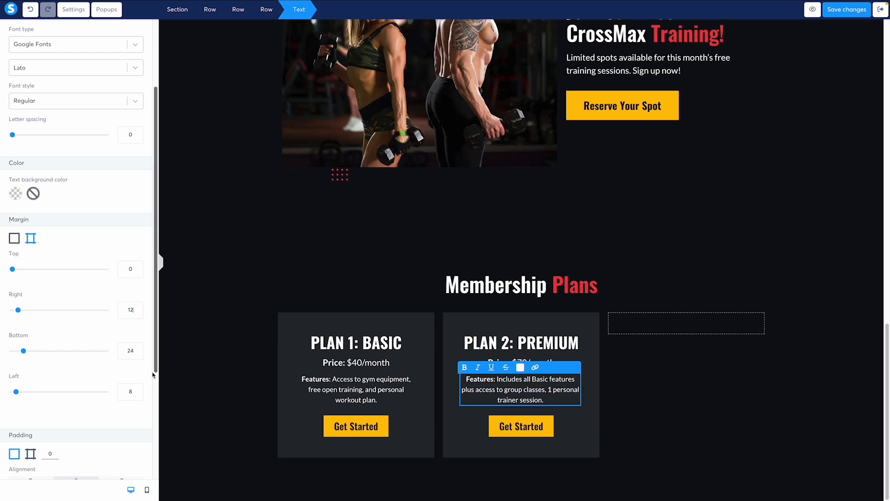
{"action": "double_click", "coordinate": [132, 392]}
{"action": "type", "text": "12"}
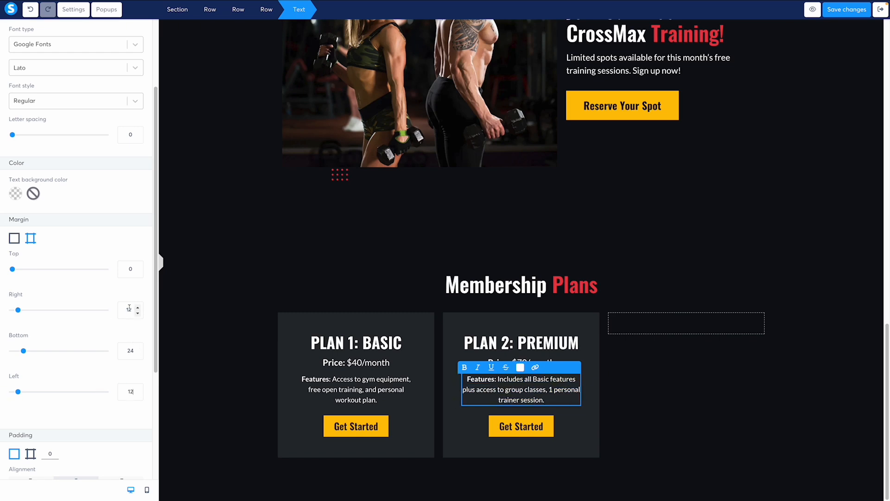
{"action": "type", "text": "16"}
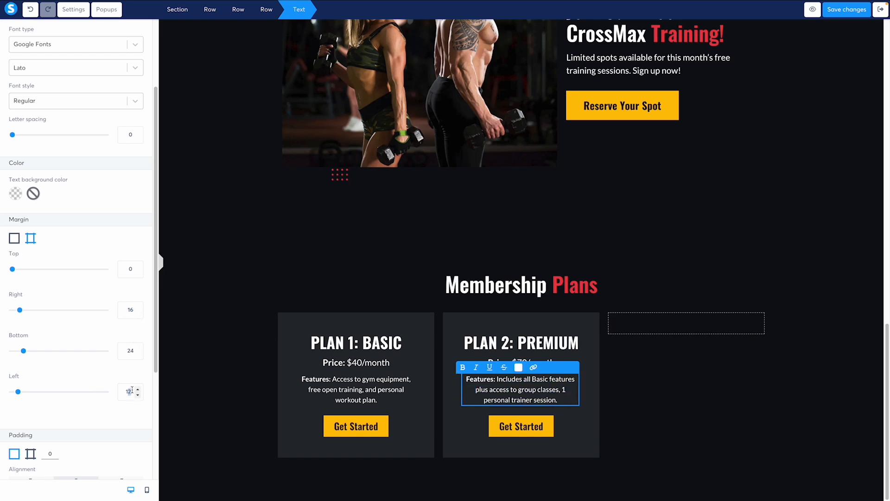
{"action": "type", "text": "16"}
{"action": "left_click", "coordinate": [560, 322]}
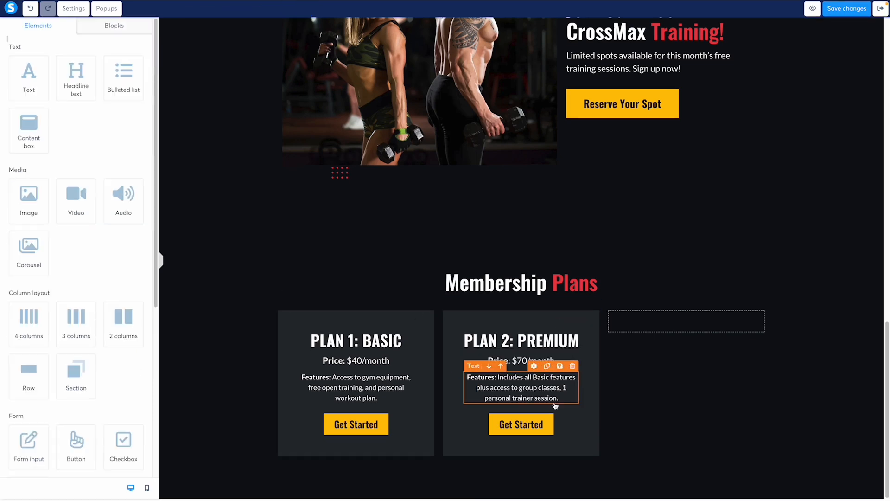
- Copy the "Join Premium" button label from Figma and replace the Plan 2 card's button text with it in systeme.io
{"action": "key", "text": "ctrl+Tab"}
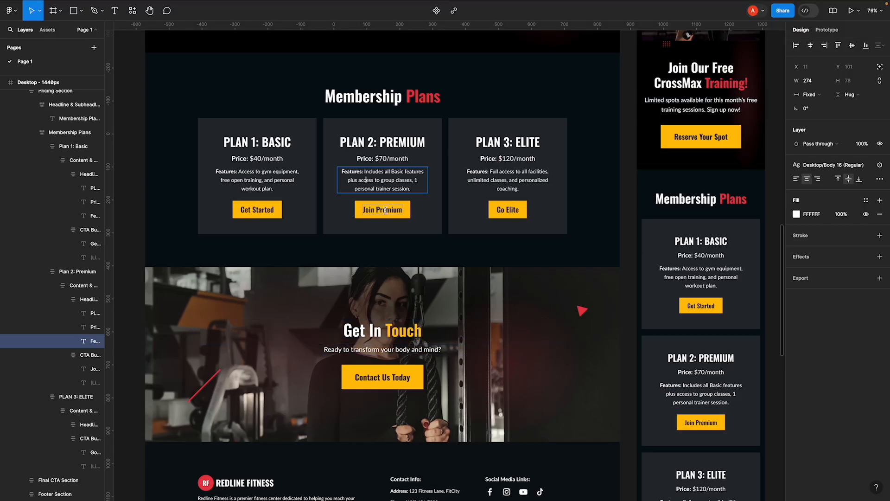
{"action": "double_click", "coordinate": [385, 209]}
{"action": "key", "text": "ctrl+c"}
{"action": "key", "text": "ctrl+shift+Tab"}
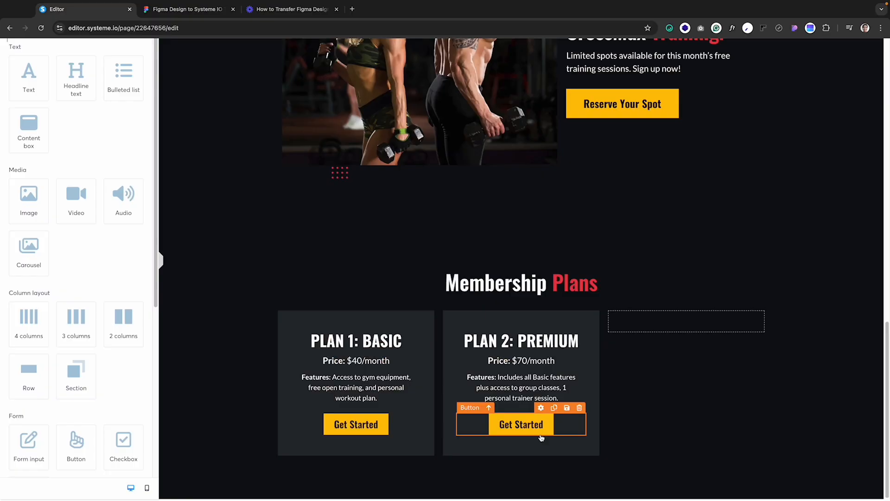
{"action": "left_click", "coordinate": [526, 430]}
{"action": "scroll", "coordinate": [52, 272], "scroll_direction": "down", "scroll_amount": 3}
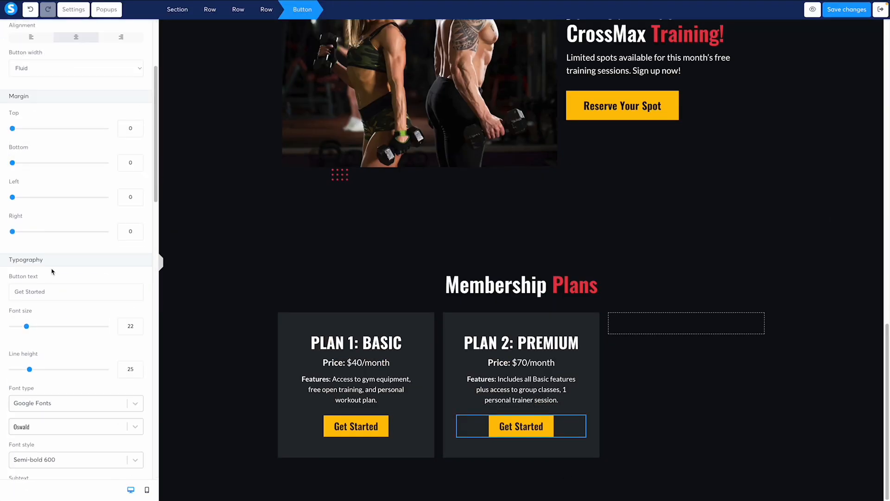
{"action": "triple_click", "coordinate": [50, 294]}
{"action": "key", "text": "ctrl+v"}
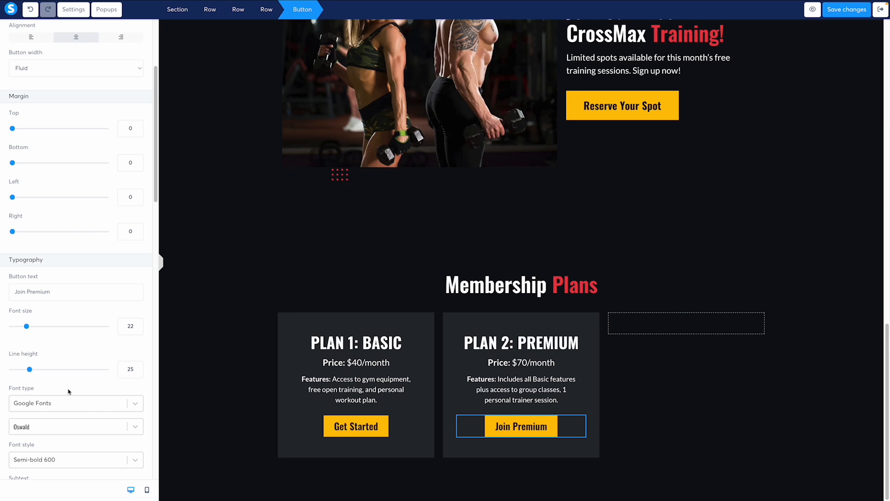
{"action": "left_click", "coordinate": [475, 381]}
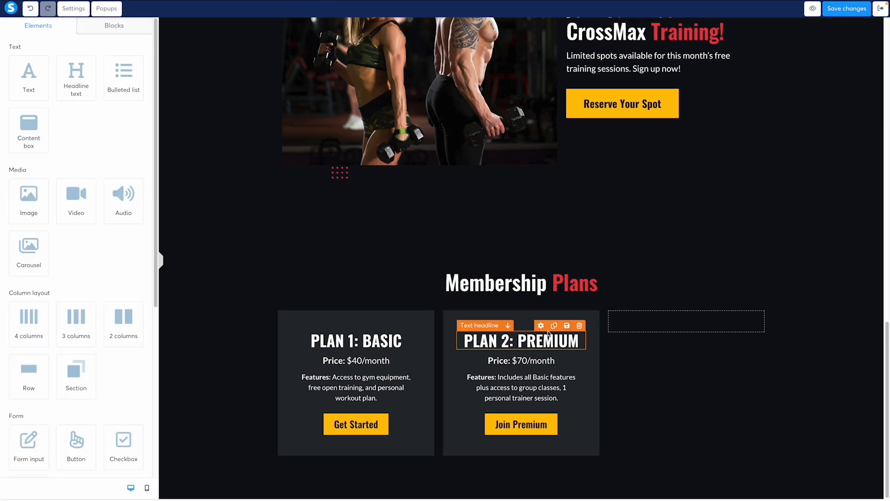
- Duplicate the Plan 2 card and move the copy into the empty third column
{"action": "left_click", "coordinate": [568, 304]}
{"action": "scroll", "coordinate": [513, 342], "scroll_direction": "down", "scroll_amount": 2}
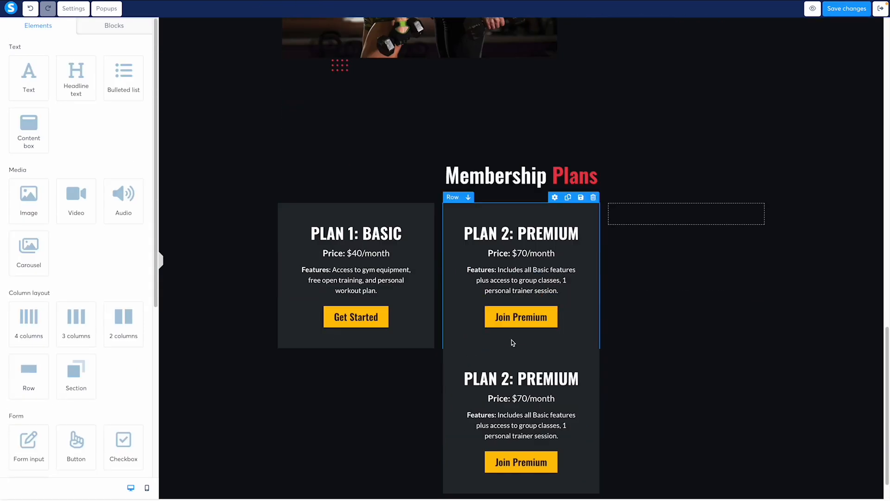
{"action": "left_click_drag", "start_coordinate": [450, 348], "coordinate": [675, 208]}
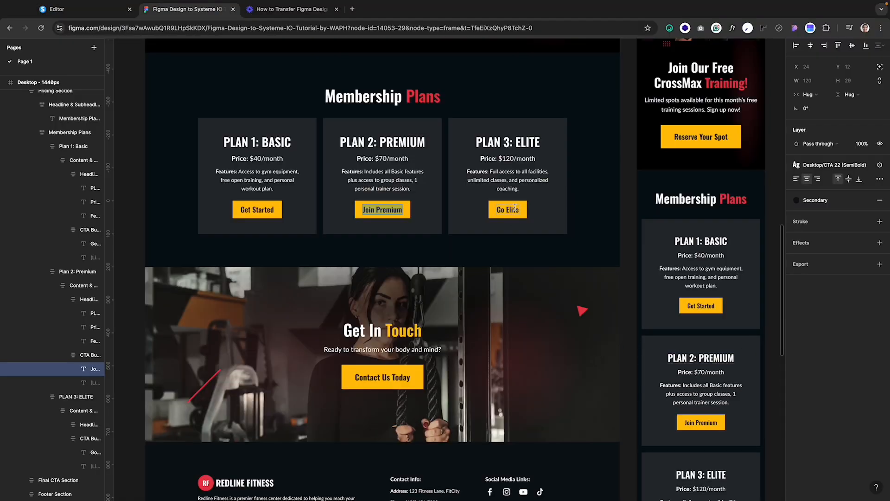
- Copy the "PLAN 3: ELITE" heading from Figma and replace the third card's heading with it in systeme.io
{"action": "double_click", "coordinate": [509, 142]}
{"action": "double_click", "coordinate": [509, 142]}
{"action": "key", "text": "ctrl+c"}
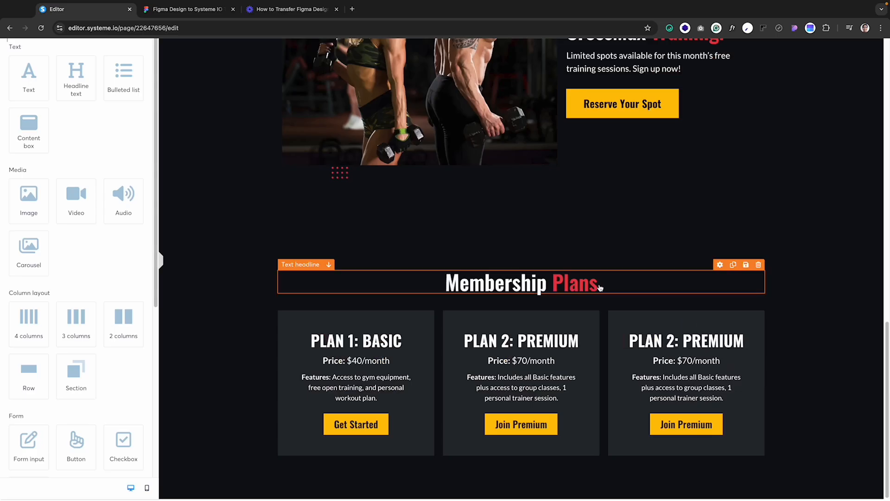
{"action": "triple_click", "coordinate": [654, 343]}
{"action": "key", "text": "ctrl+v"}
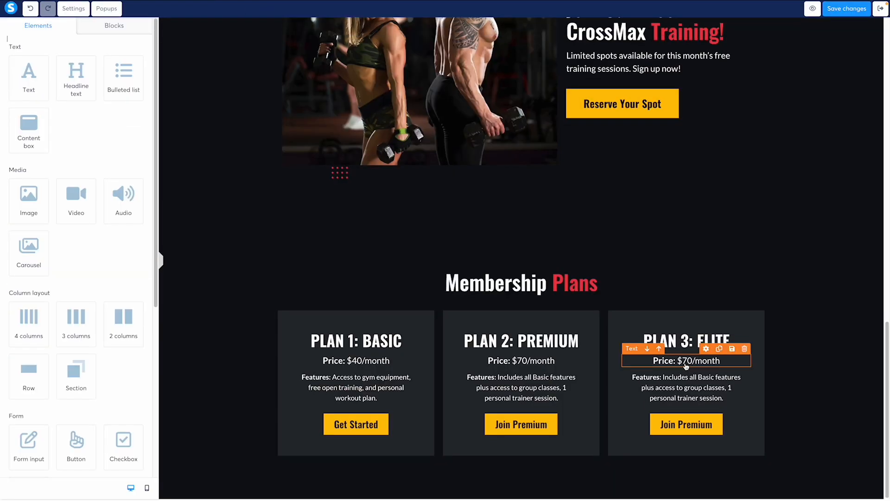
- Change the price in the Plan 3 card to $120/month
{"action": "left_click", "coordinate": [686, 362]}
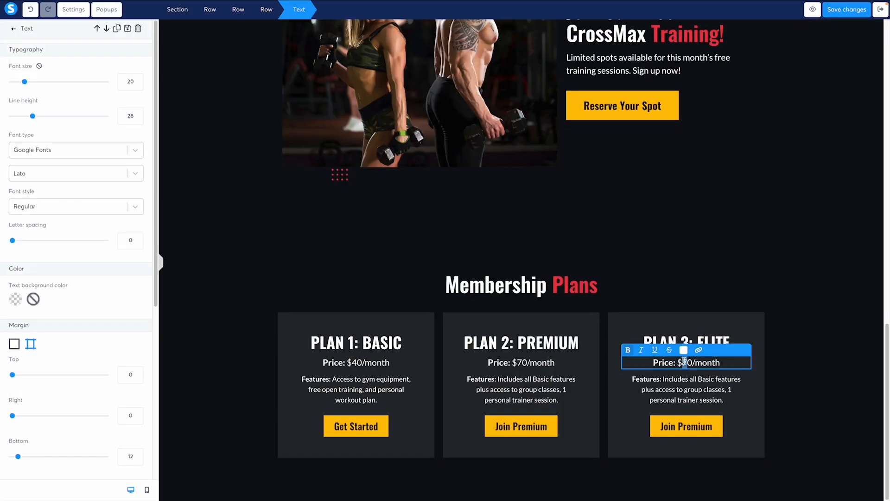
{"action": "key", "text": "Delete"}
{"action": "type", "text": "12"}
{"action": "left_click", "coordinate": [701, 393]}
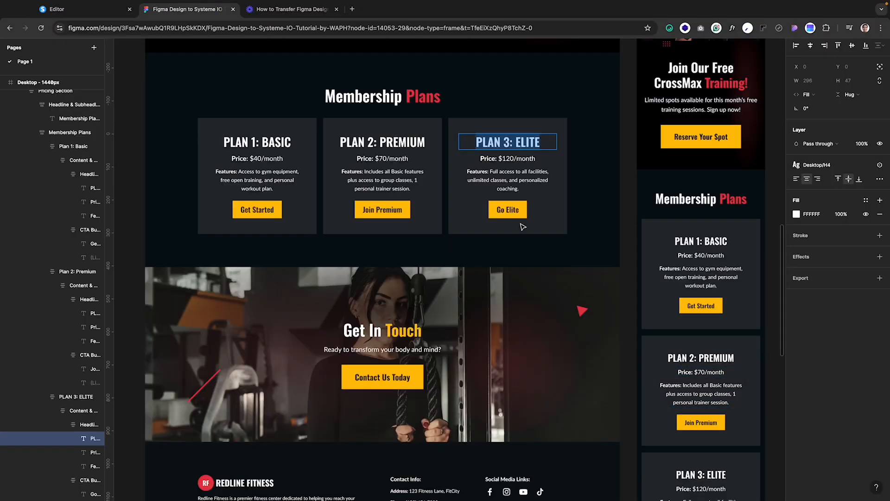
- Copy Plan 3's features description after "Features:" from Figma and replace the third card's description with it in systeme.io
{"action": "left_click", "coordinate": [488, 170]}
{"action": "left_click_drag", "start_coordinate": [492, 174], "coordinate": [546, 194]}
{"action": "key", "text": "ctrl+c"}
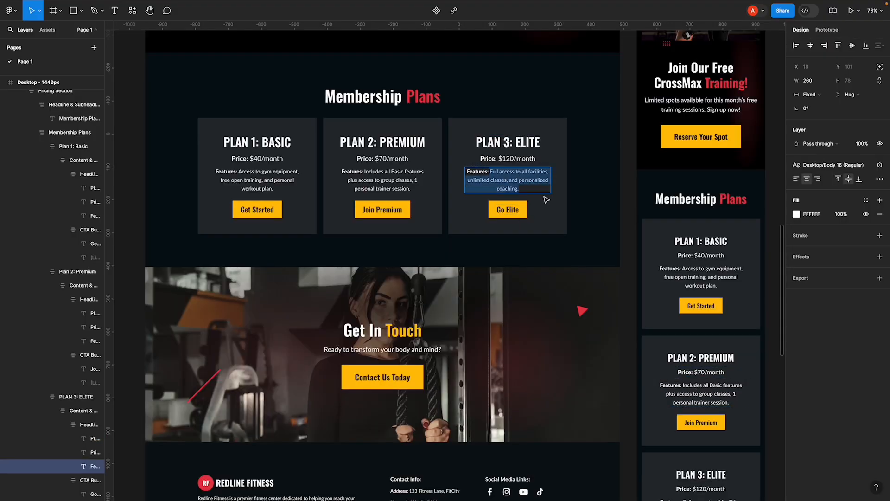
{"action": "left_click", "coordinate": [667, 381]}
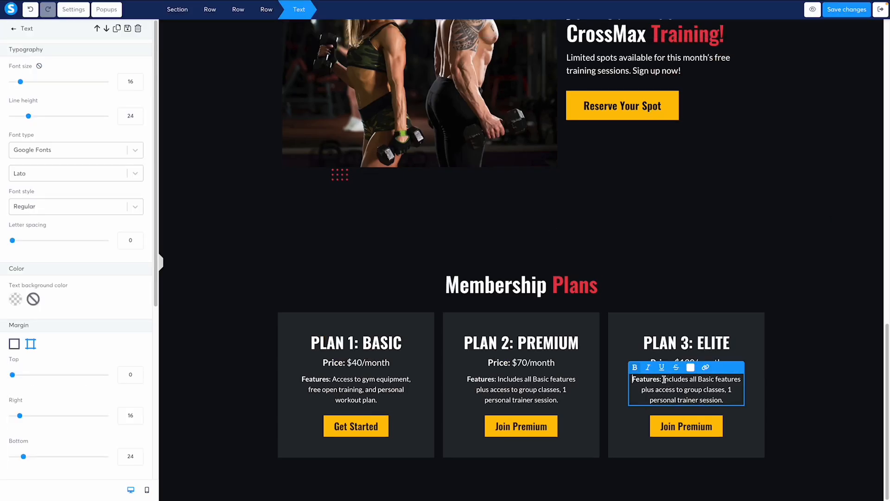
{"action": "left_click_drag", "start_coordinate": [663, 377], "coordinate": [734, 401]}
{"action": "key", "text": "ctrl+v"}
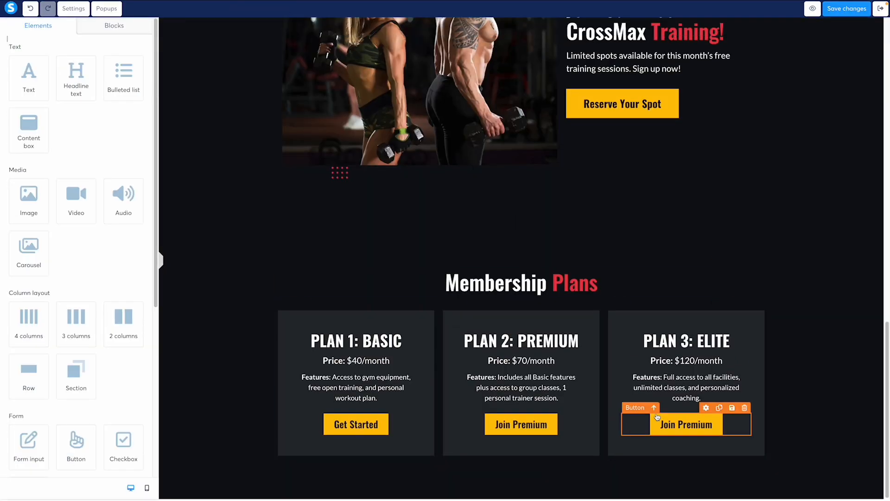
- Set the Plan 3 card's button text to "Go Elite" and deselect the button
{"action": "left_click", "coordinate": [657, 416]}
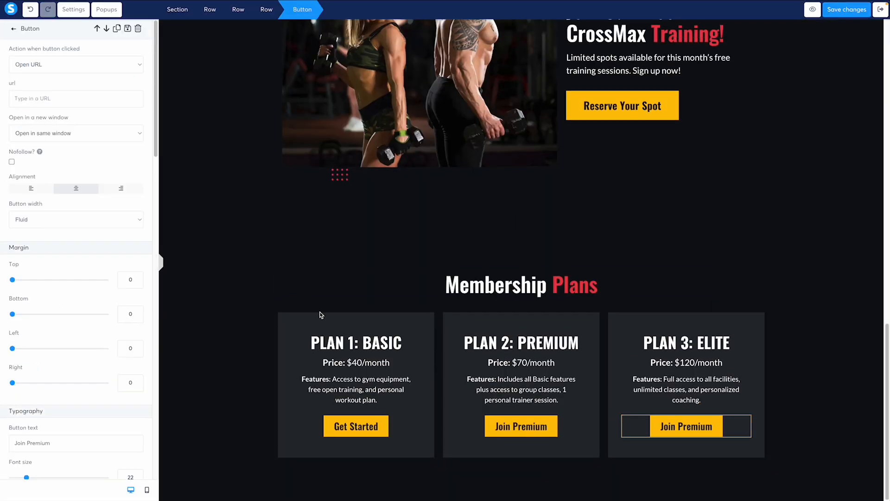
{"action": "scroll", "coordinate": [100, 236], "scroll_direction": "down", "scroll_amount": 5}
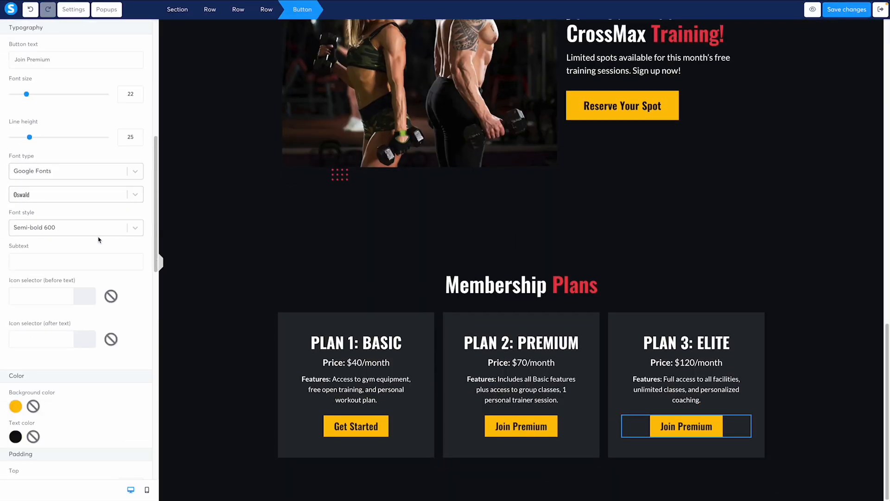
{"action": "key", "text": "ctrl+a"}
{"action": "type", "text": "Go Elite"}
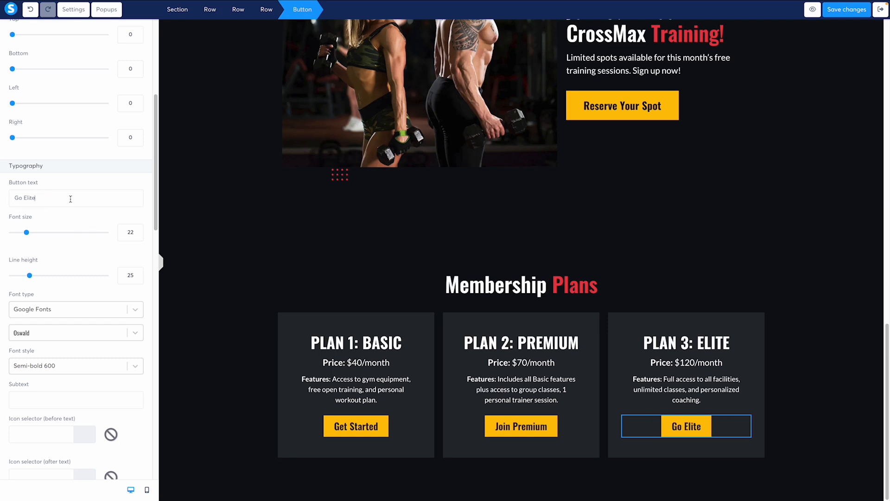
{"action": "left_click", "coordinate": [681, 237]}
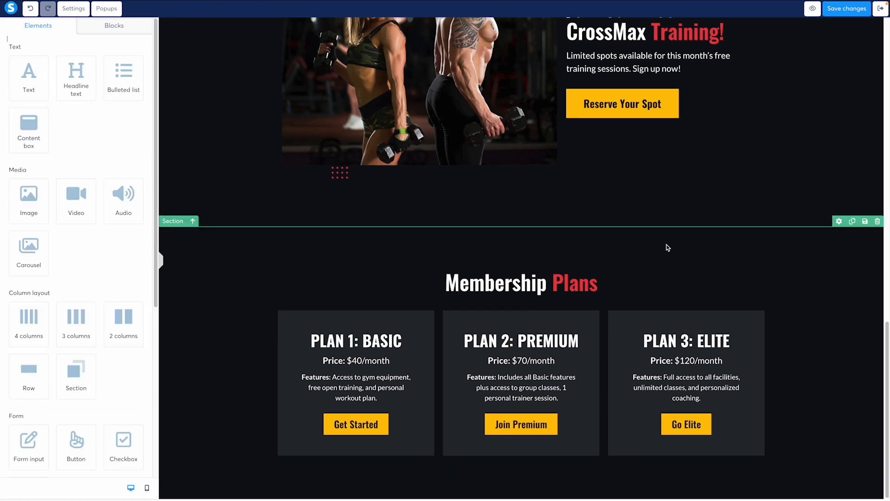
- Switch to the mobile view and set the bottom margin of the Plan 3 card's row to 0
{"action": "left_click", "coordinate": [146, 489]}
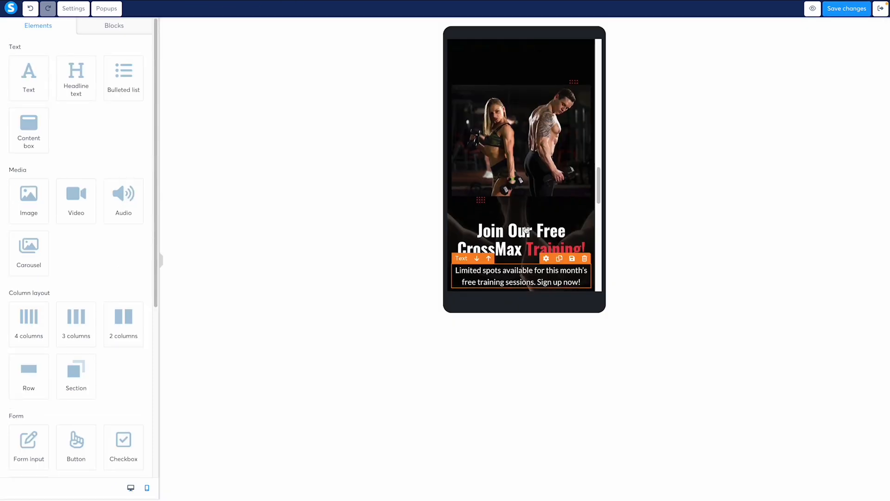
{"action": "scroll", "coordinate": [546, 212], "scroll_direction": "down", "scroll_amount": 5}
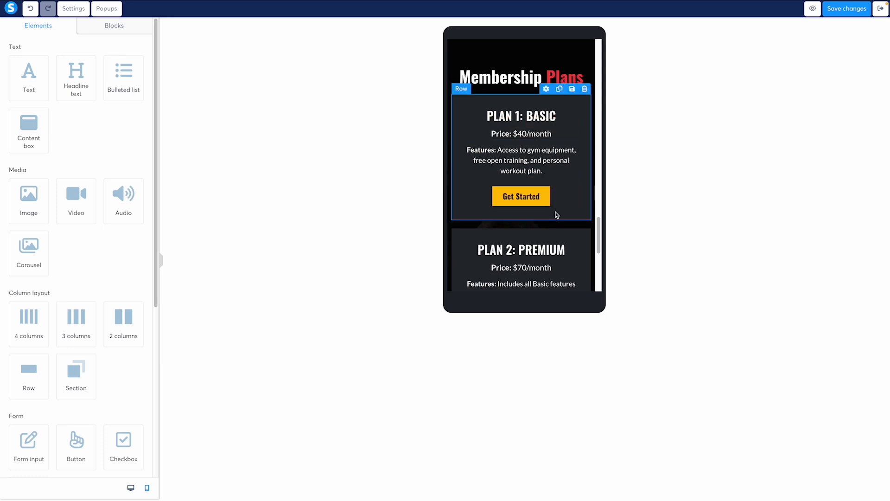
{"action": "scroll", "coordinate": [556, 215], "scroll_direction": "down", "scroll_amount": 1}
{"action": "scroll", "coordinate": [570, 208], "scroll_direction": "down", "scroll_amount": 5}
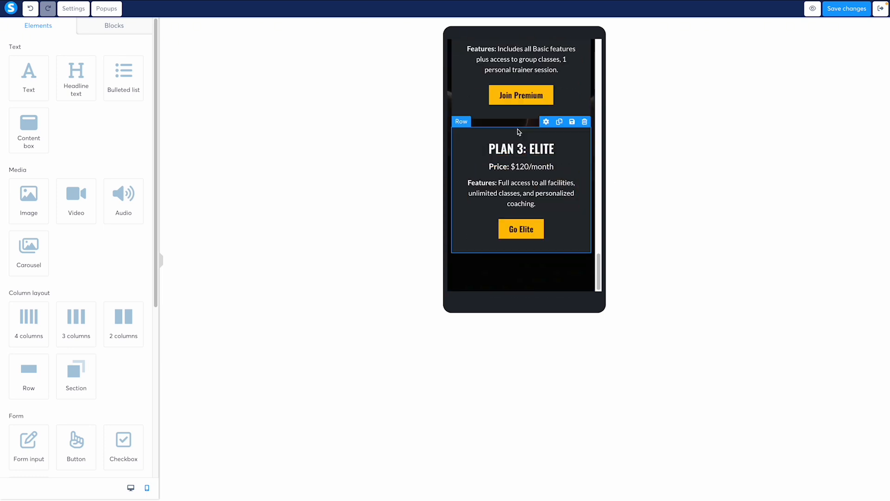
{"action": "left_click", "coordinate": [509, 151]}
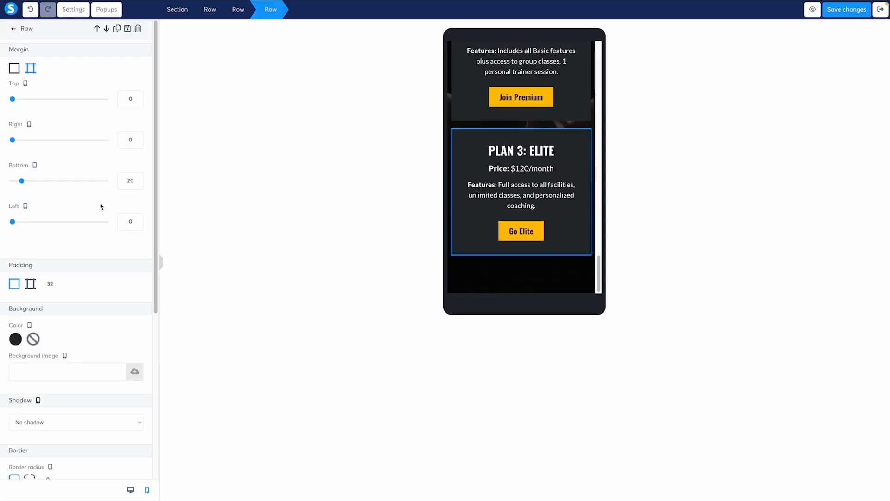
{"action": "left_click", "coordinate": [119, 178]}
{"action": "key", "text": "Delete"}
{"action": "key", "text": "Delete"}
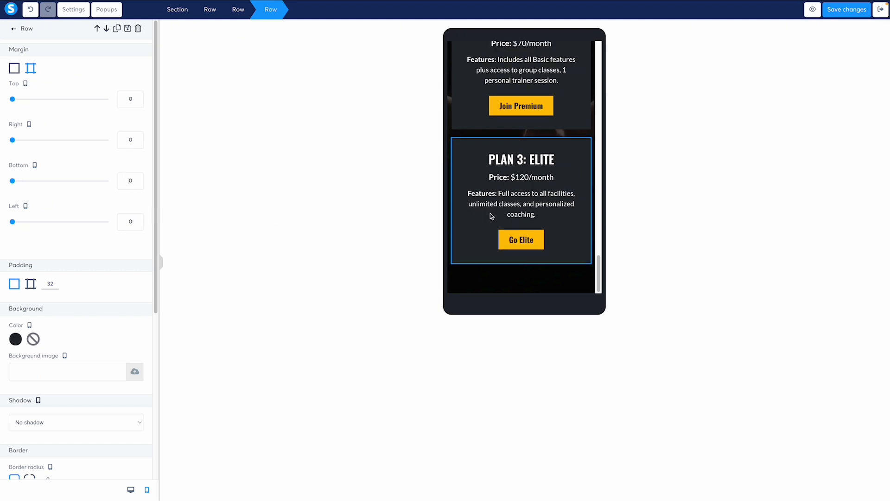
{"action": "left_click", "coordinate": [527, 275]}
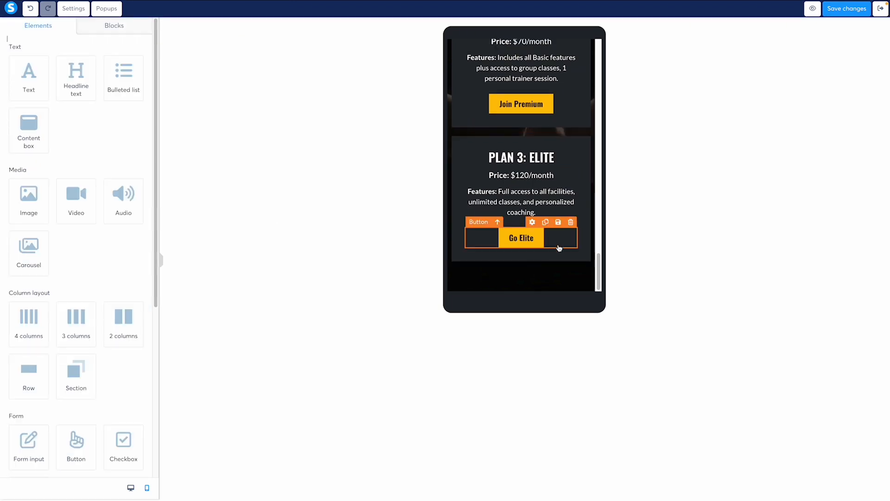
{"action": "left_click", "coordinate": [558, 277]}
{"action": "left_click", "coordinate": [560, 186]}
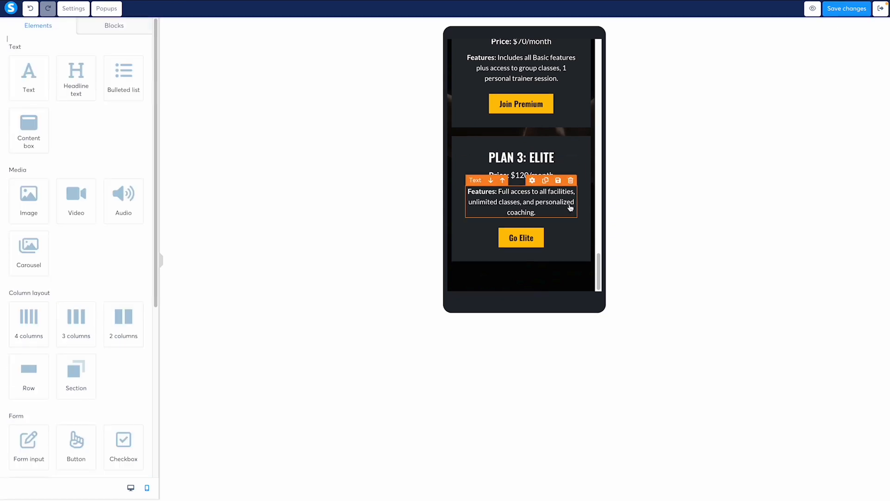
- Check the Membership Plans section's mobile layout, save the page changes, and open the page preview
{"action": "scroll", "coordinate": [570, 218], "scroll_direction": "up", "scroll_amount": 10}
{"action": "scroll", "coordinate": [540, 114], "scroll_direction": "up", "scroll_amount": 2}
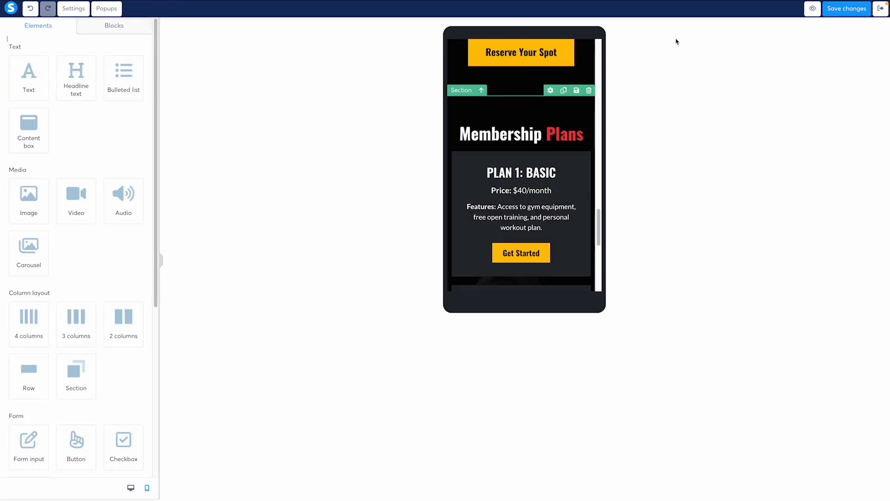
{"action": "left_click", "coordinate": [537, 114]}
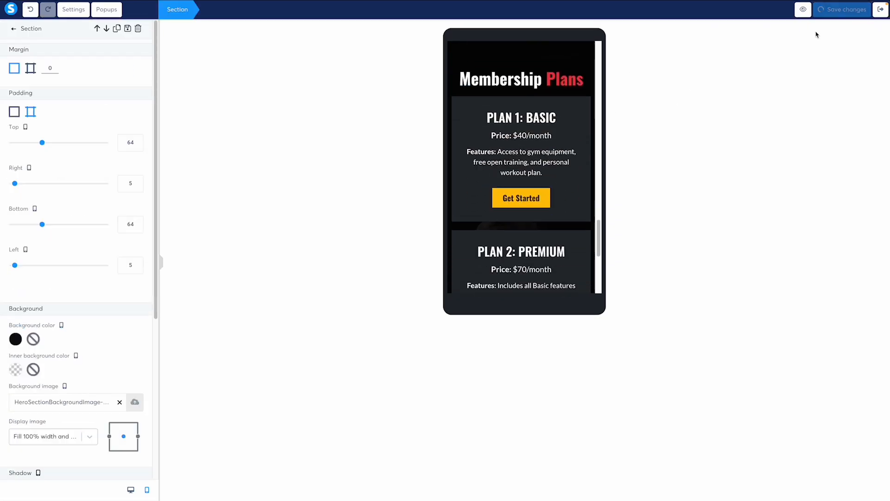
{"action": "left_click", "coordinate": [803, 8]}
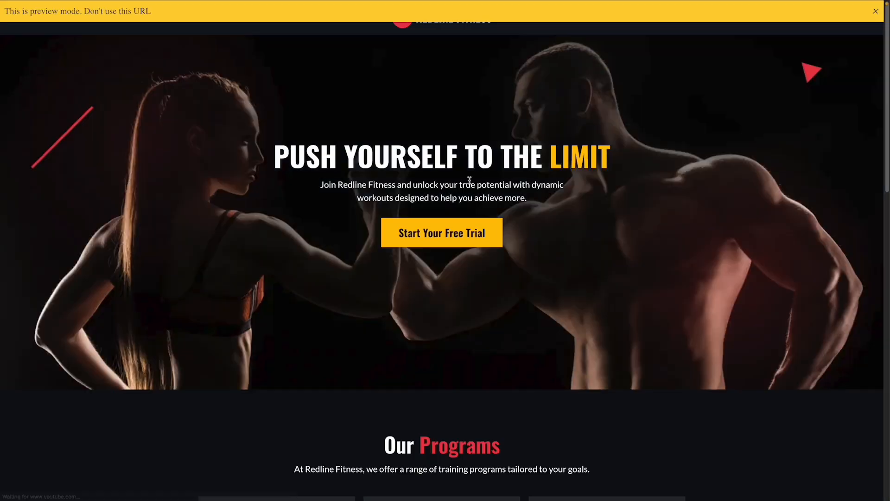
- Check the Membership Plans section in the page preview at desktop width and in the iPhone 14 Pro Max view, and close the preview
{"action": "left_click", "coordinate": [876, 14]}
{"action": "scroll", "coordinate": [620, 217], "scroll_direction": "down", "scroll_amount": 15}
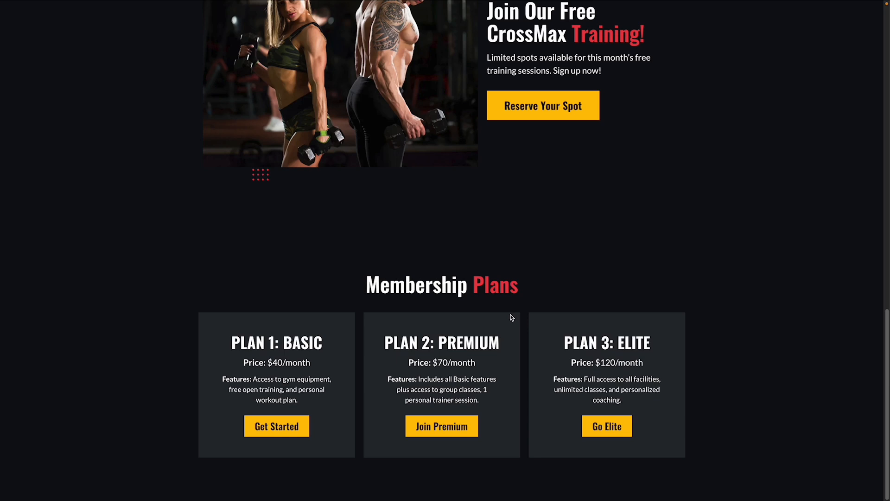
{"action": "key", "text": "super+alt+i"}
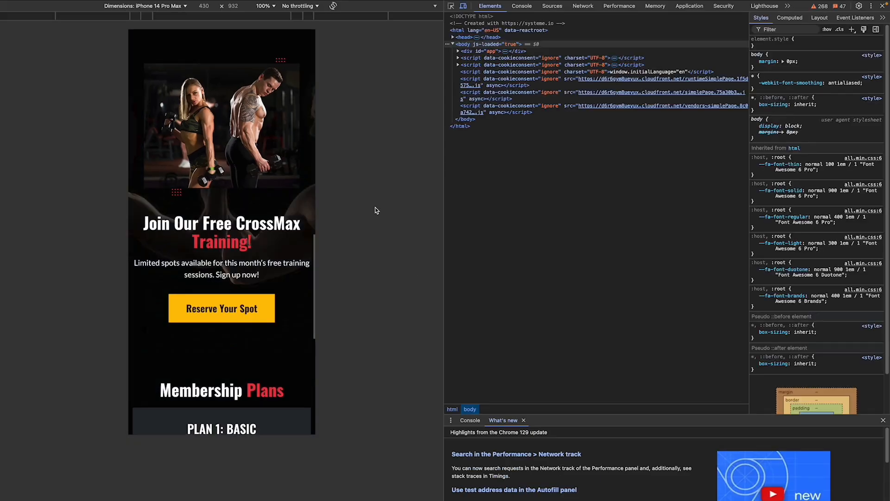
{"action": "scroll", "coordinate": [233, 237], "scroll_direction": "down", "scroll_amount": 7}
{"action": "scroll", "coordinate": [233, 236], "scroll_direction": "up", "scroll_amount": 4}
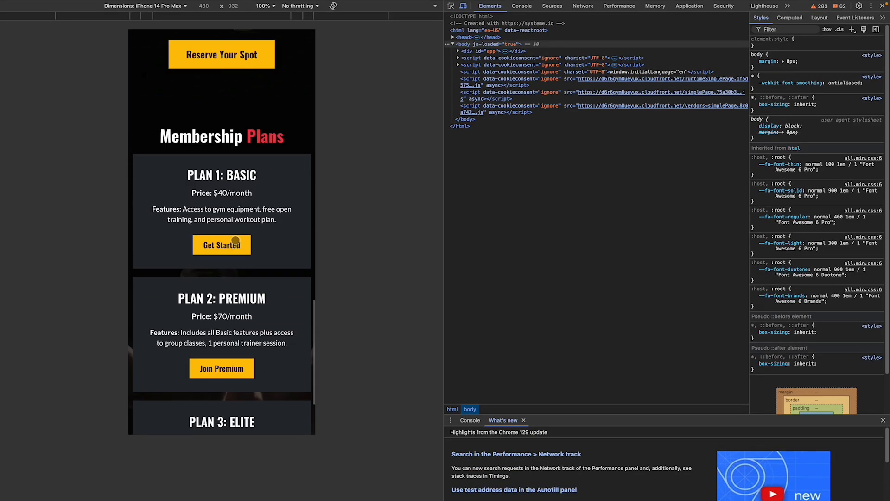
{"action": "scroll", "coordinate": [247, 199], "scroll_direction": "down", "scroll_amount": 3}
{"action": "scroll", "coordinate": [247, 199], "scroll_direction": "down", "scroll_amount": 1}
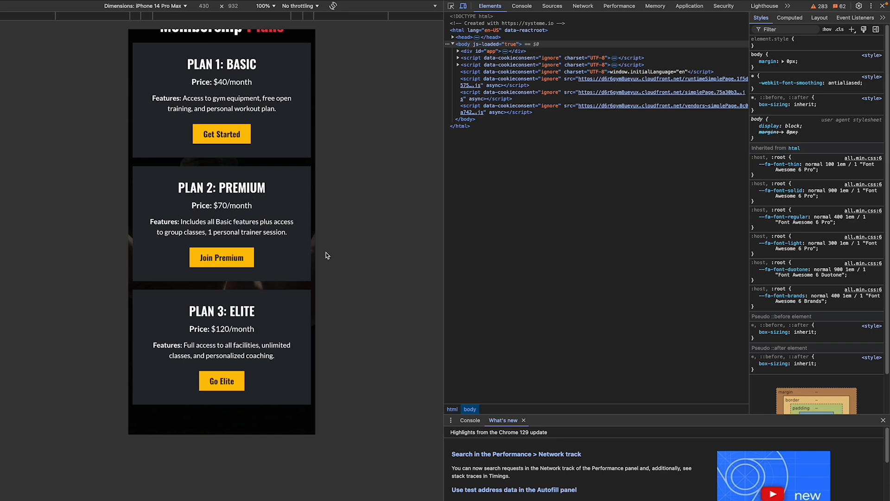
{"action": "key", "text": "super+alt+i"}
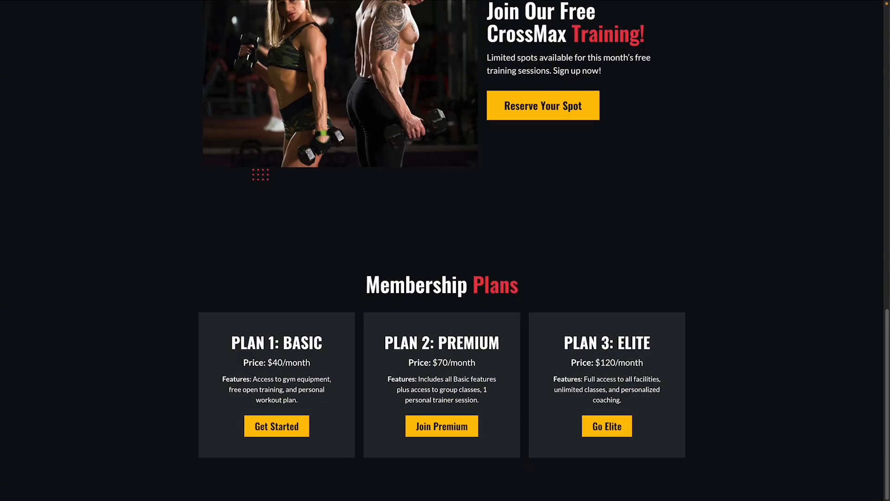
{"action": "key", "text": "super+w"}
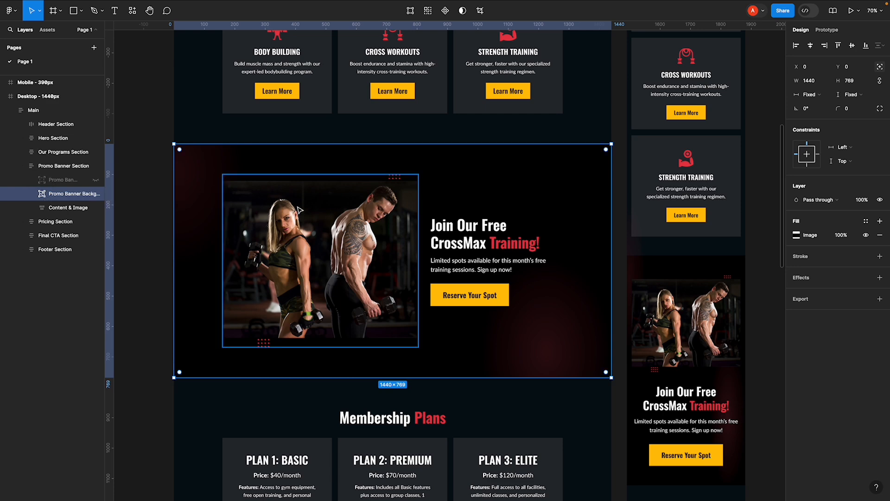
- In the systeme.io editor, set the CrossMax promo section's desktop background image to PromoBannerBackgroundImage.webp from the uploaded images
{"action": "left_click", "coordinate": [444, 106]}
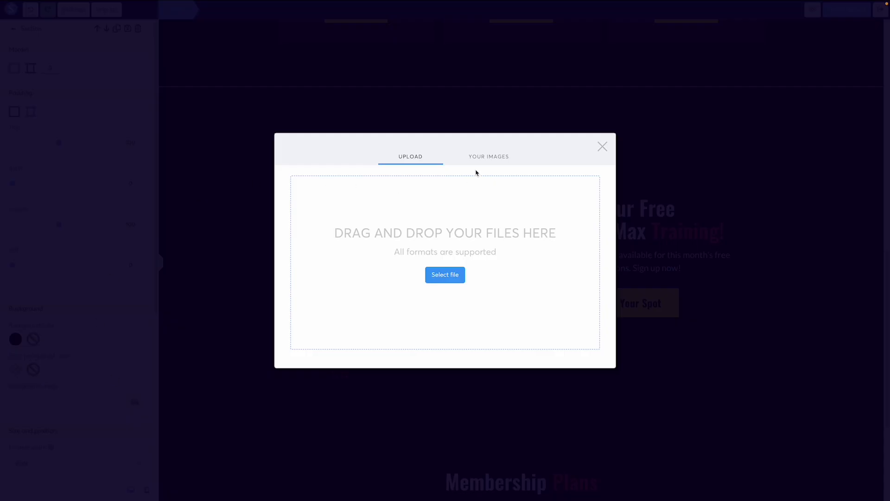
{"action": "left_click", "coordinate": [489, 156]}
{"action": "left_click", "coordinate": [327, 197]}
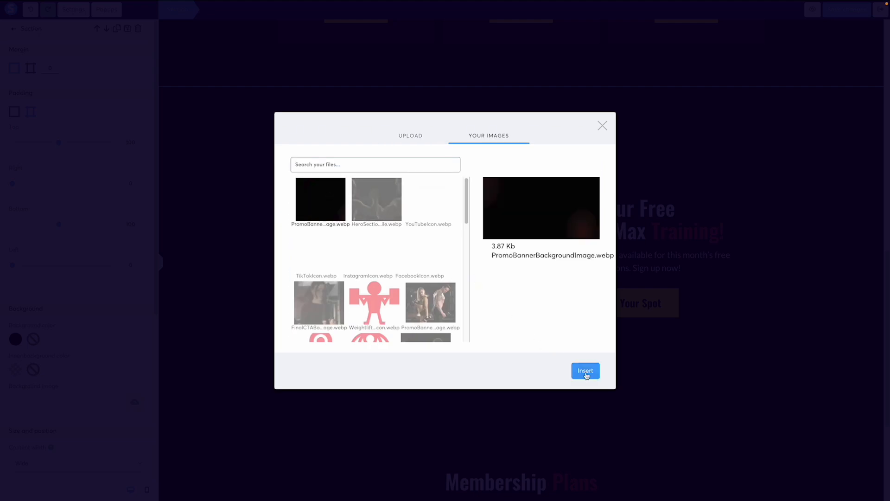
{"action": "left_click", "coordinate": [585, 371]}
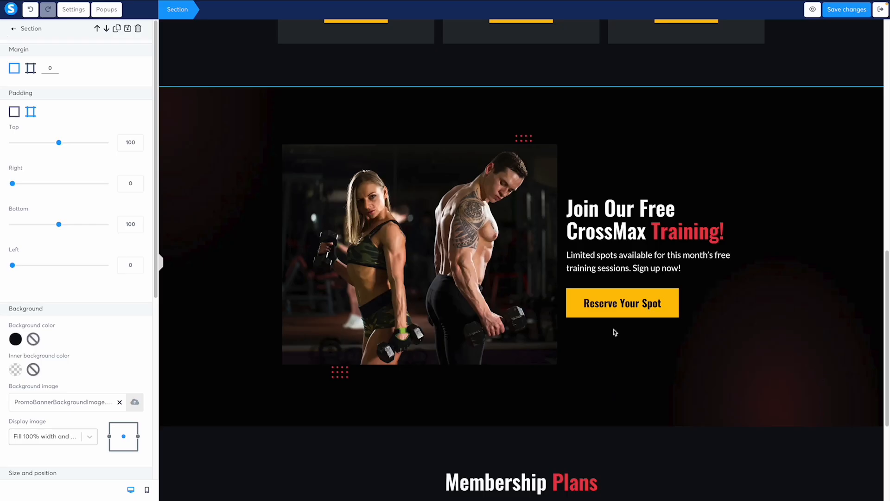
{"action": "left_click", "coordinate": [55, 435]}
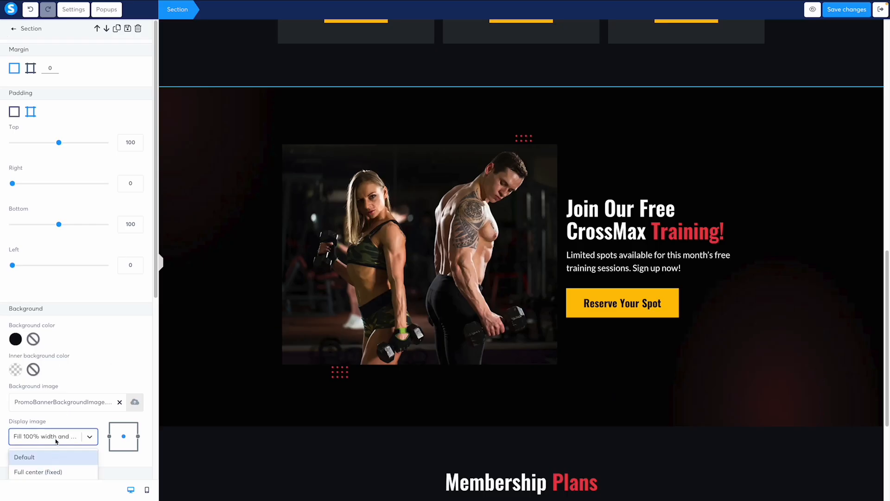
{"action": "left_click", "coordinate": [46, 450]}
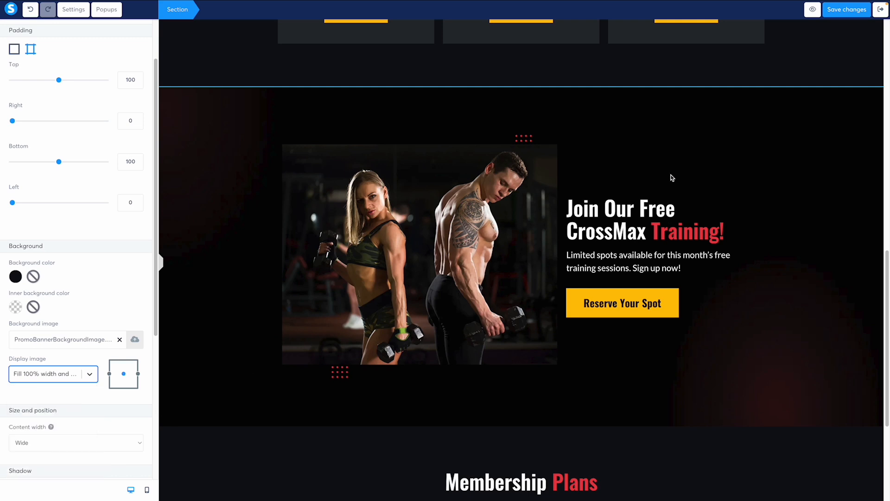
{"action": "left_click", "coordinate": [689, 138]}
- Switch to the mobile view and replace the CrossMax promo section's background image with PromoBannerBackgroundImage.webp
{"action": "left_click", "coordinate": [147, 489]}
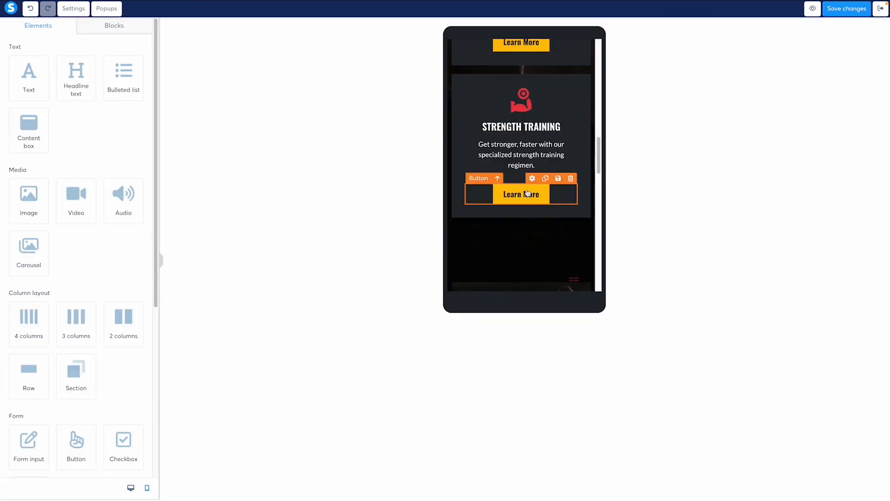
{"action": "scroll", "coordinate": [527, 192], "scroll_direction": "down", "scroll_amount": 5}
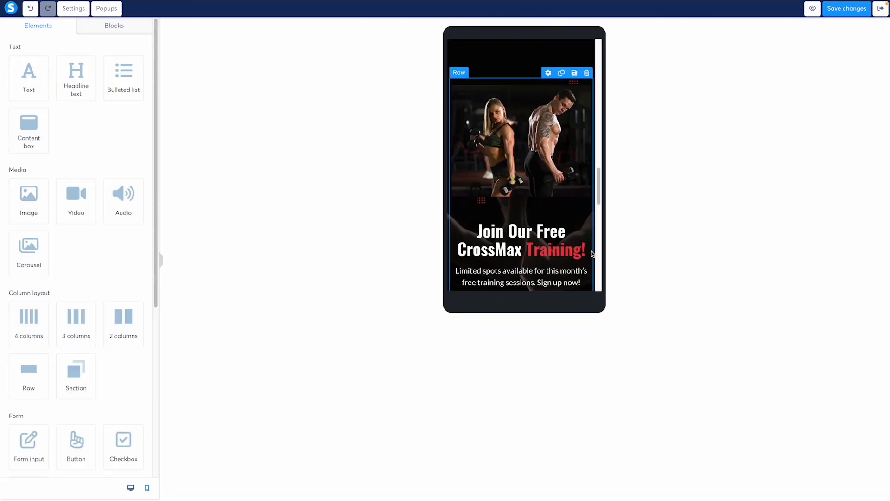
{"action": "scroll", "coordinate": [523, 201], "scroll_direction": "up", "scroll_amount": 3}
{"action": "scroll", "coordinate": [523, 200], "scroll_direction": "down", "scroll_amount": 5}
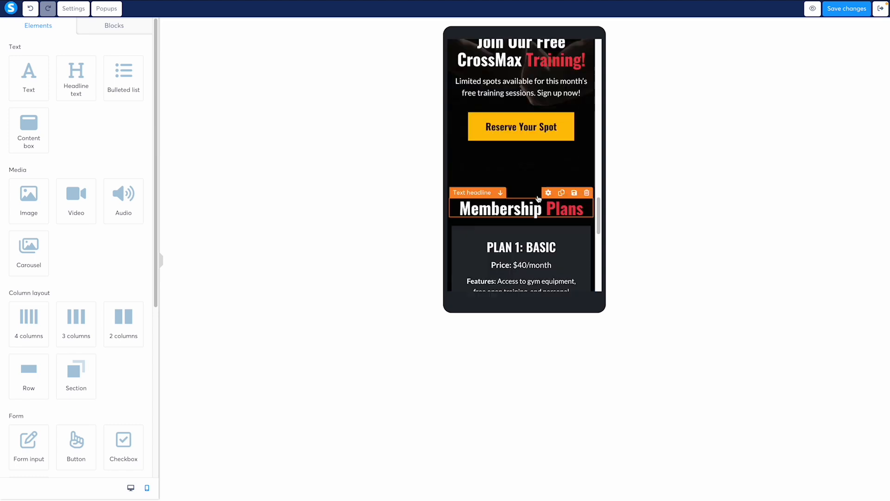
{"action": "scroll", "coordinate": [511, 165], "scroll_direction": "up", "scroll_amount": 5}
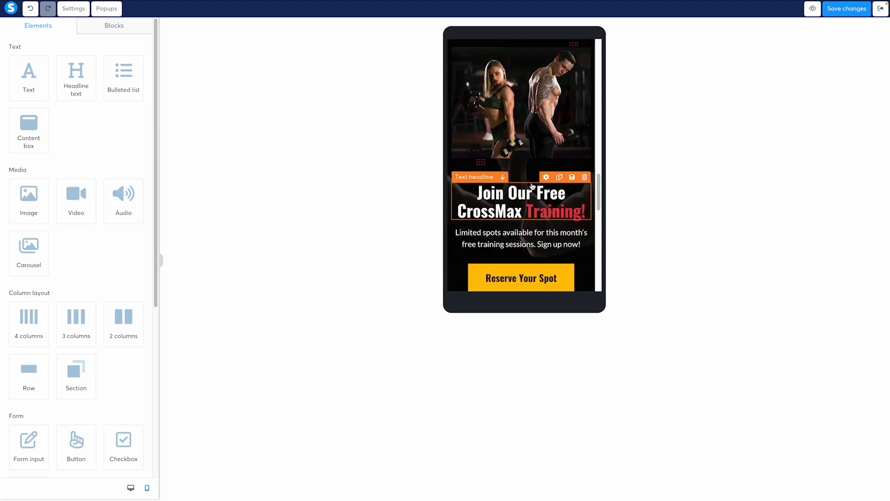
{"action": "scroll", "coordinate": [515, 166], "scroll_direction": "up", "scroll_amount": 3}
{"action": "left_click", "coordinate": [524, 166]}
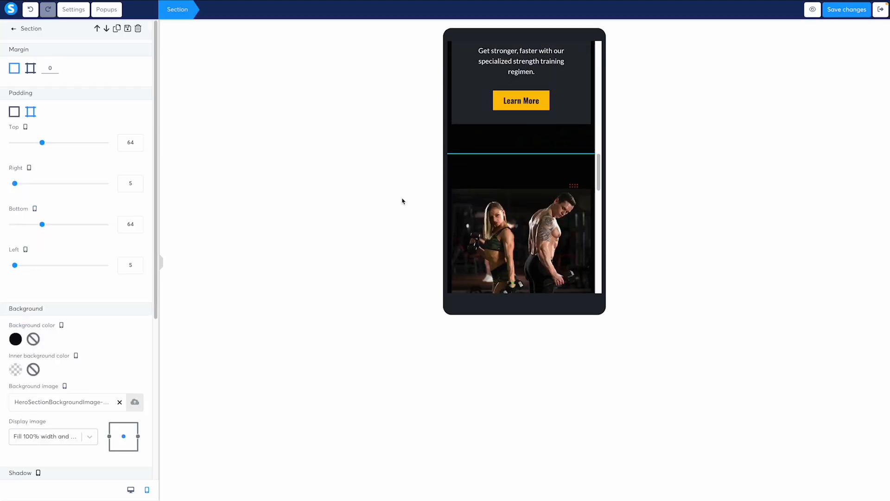
{"action": "left_click", "coordinate": [130, 405]}
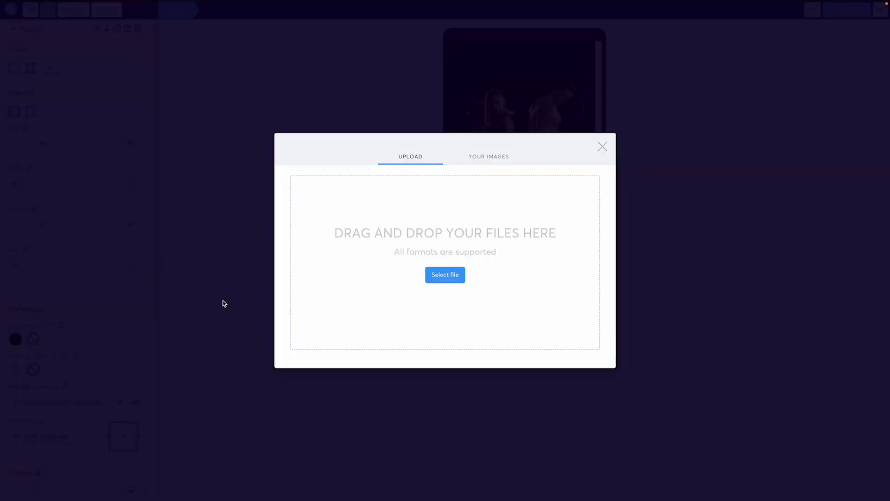
{"action": "left_click", "coordinate": [488, 158]}
{"action": "left_click", "coordinate": [297, 199]}
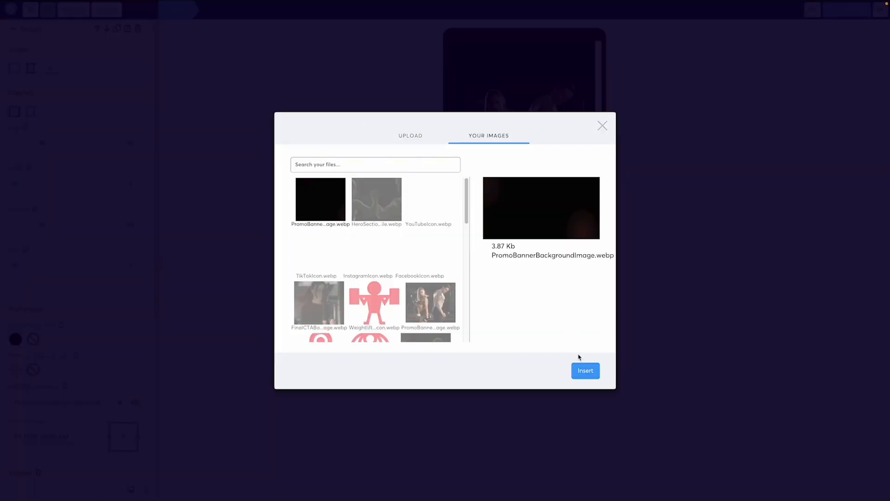
{"action": "left_click", "coordinate": [580, 371]}
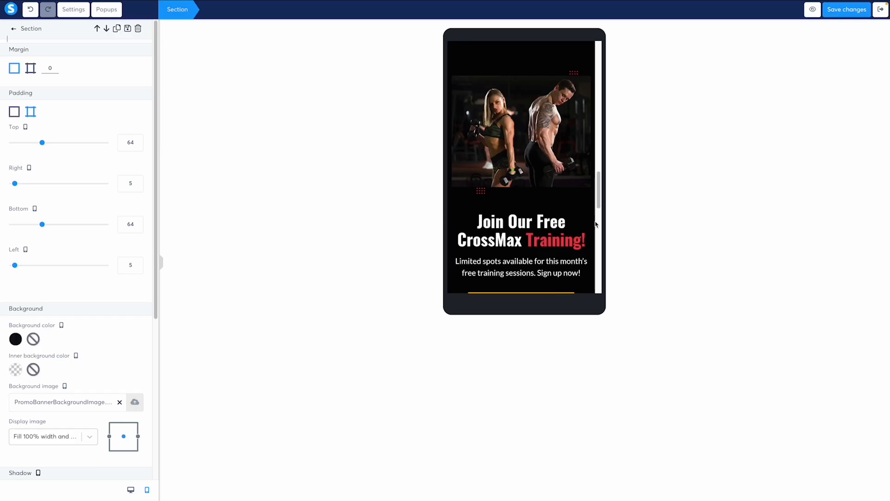
- Review the mobile page layout, save the changes, and return to the desktop view
{"action": "left_click", "coordinate": [570, 248]}
{"action": "scroll", "coordinate": [555, 245], "scroll_direction": "down", "scroll_amount": 2}
{"action": "scroll", "coordinate": [552, 219], "scroll_direction": "up", "scroll_amount": 2}
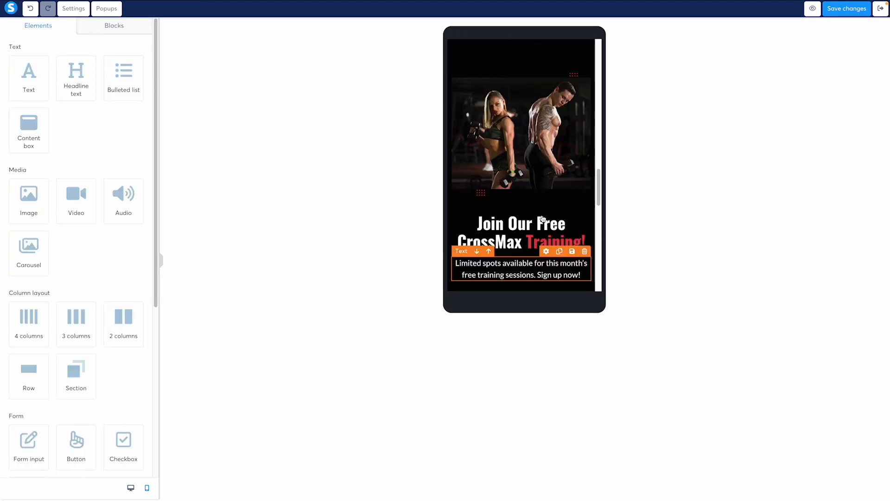
{"action": "scroll", "coordinate": [540, 219], "scroll_direction": "up", "scroll_amount": 10}
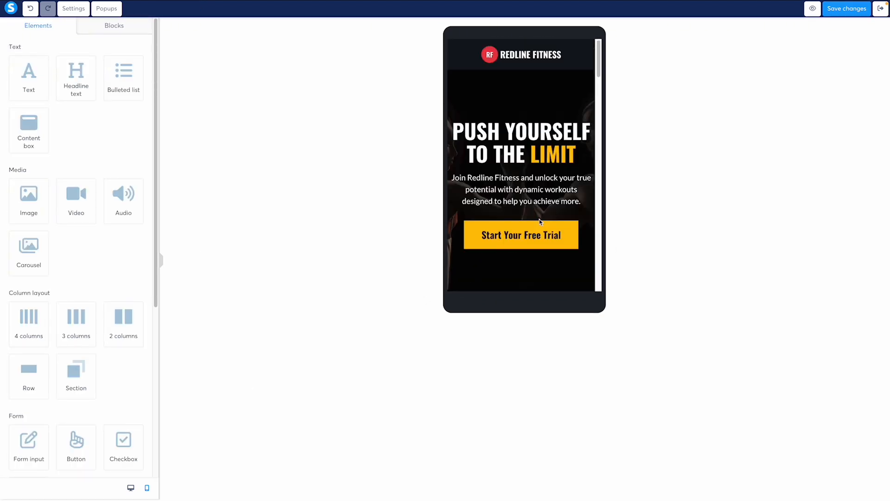
{"action": "scroll", "coordinate": [538, 222], "scroll_direction": "down", "scroll_amount": 10}
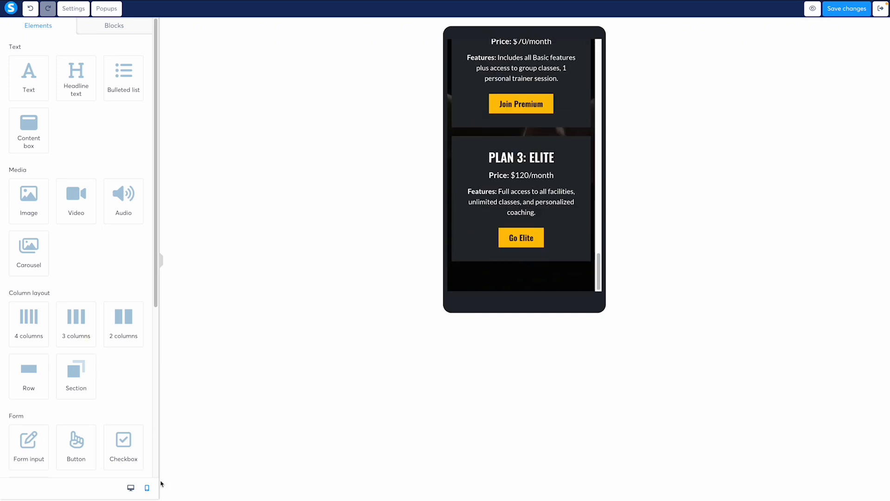
{"action": "left_click", "coordinate": [846, 9]}
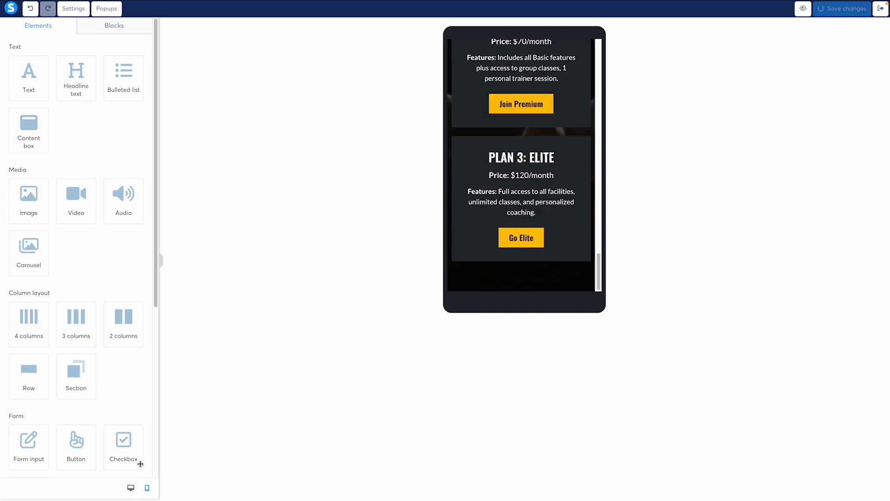
{"action": "left_click", "coordinate": [131, 488]}
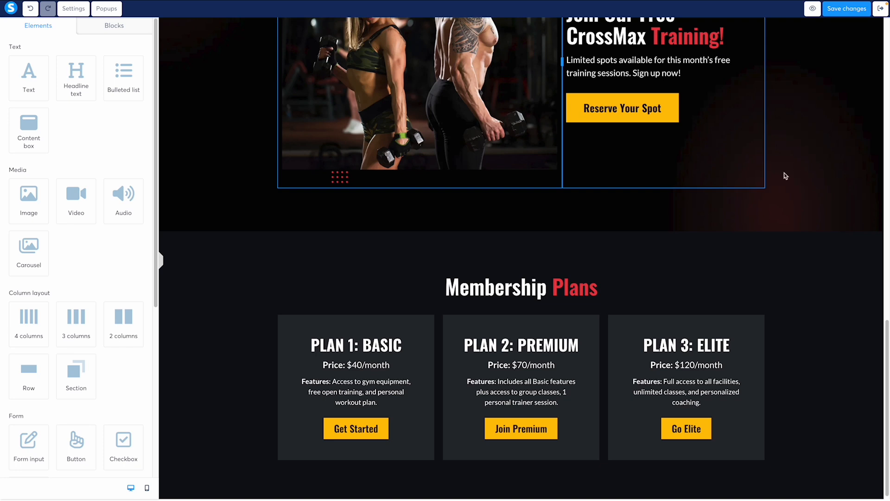
- Examine the Get In Touch section in the Figma design and return to the systeme.io editor
{"action": "scroll", "coordinate": [595, 303], "scroll_direction": "down", "scroll_amount": 1}
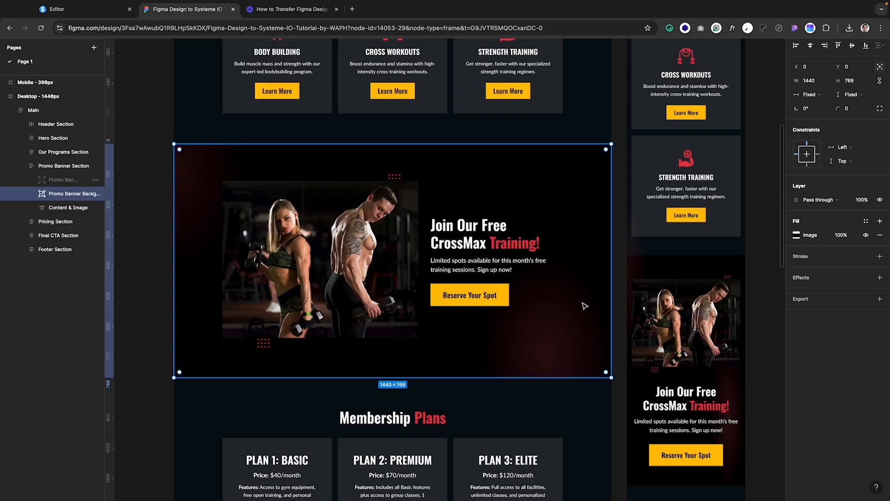
{"action": "scroll", "coordinate": [582, 308], "scroll_direction": "down", "scroll_amount": 5}
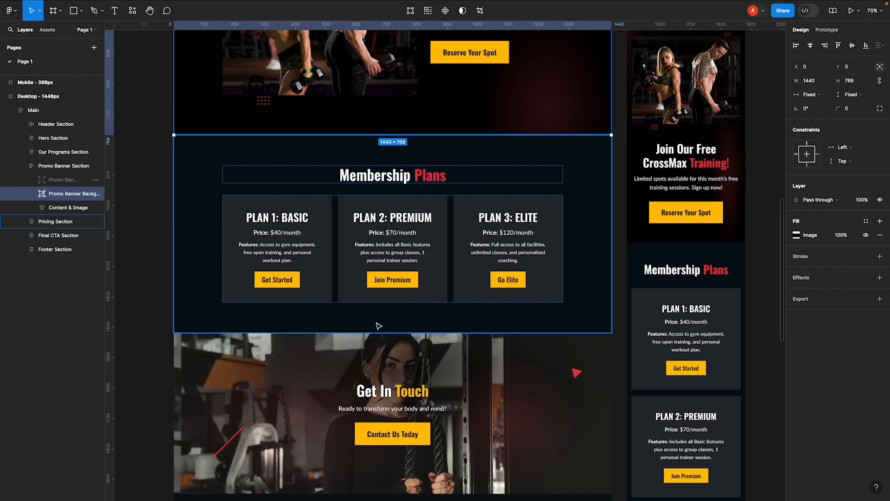
{"action": "scroll", "coordinate": [379, 323], "scroll_direction": "down", "scroll_amount": 6}
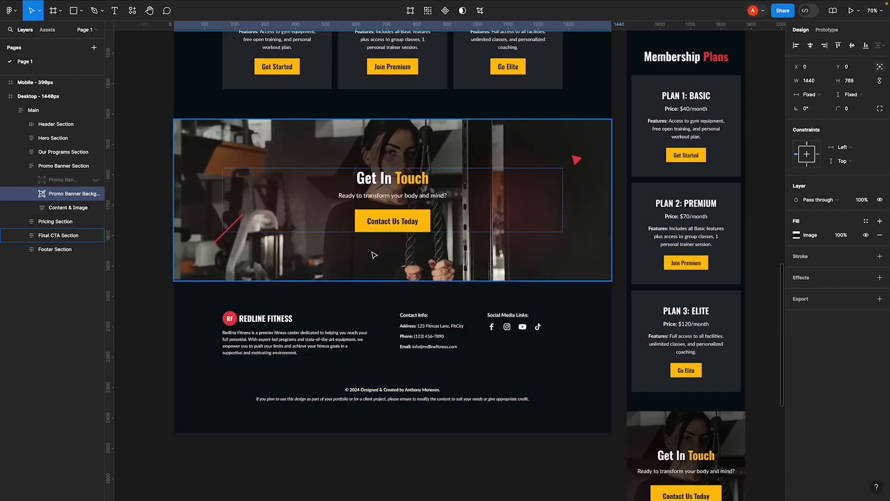
{"action": "key", "text": "h"}
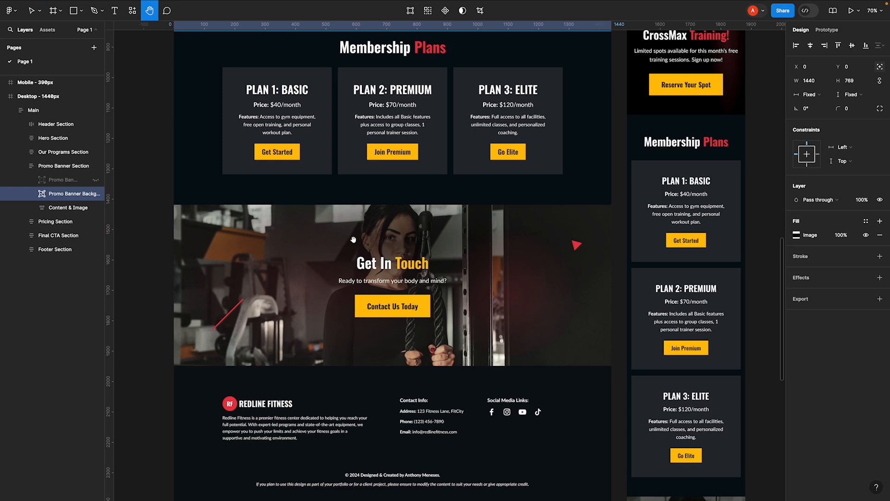
{"action": "left_click_drag", "start_coordinate": [354, 239], "coordinate": [373, 249]}
{"action": "scroll", "coordinate": [402, 254], "scroll_direction": "up", "scroll_amount": 1}
{"action": "key", "text": "super+Tab"}
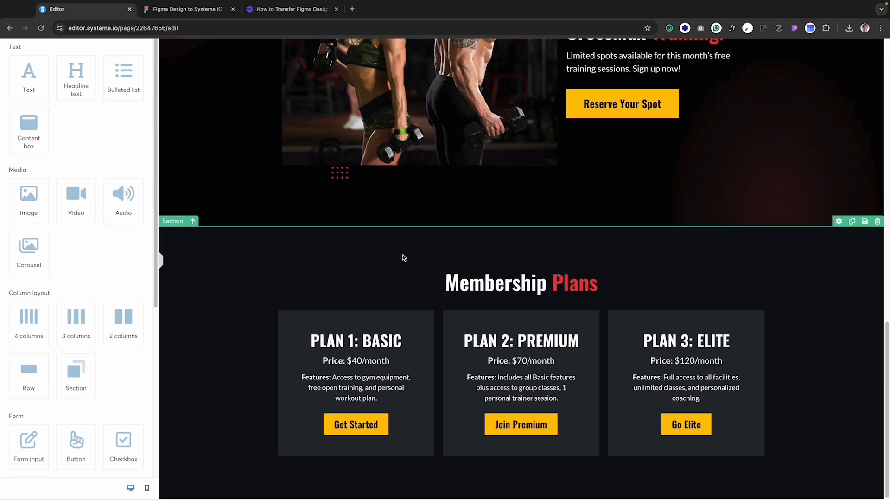
- Duplicate the hero section, move the copy to the end of the page below Membership Plans, and open the copy's section settings
{"action": "scroll", "coordinate": [417, 274], "scroll_direction": "up", "scroll_amount": 20}
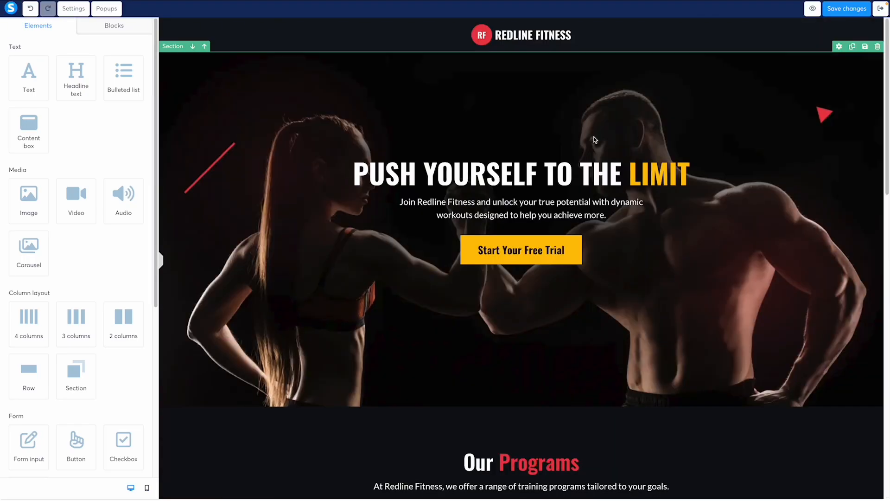
{"action": "left_click", "coordinate": [852, 47]}
{"action": "scroll", "coordinate": [461, 221], "scroll_direction": "down", "scroll_amount": 3}
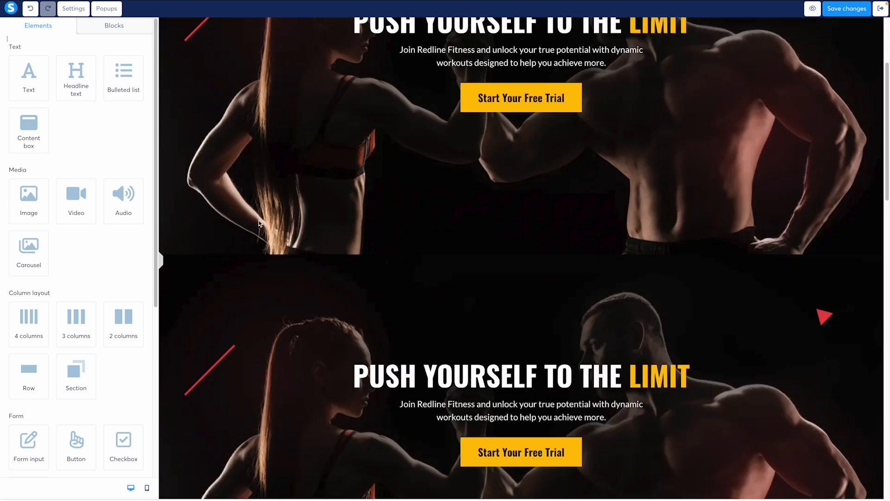
{"action": "scroll", "coordinate": [259, 223], "scroll_direction": "down", "scroll_amount": 3}
{"action": "left_click", "coordinate": [192, 96]}
{"action": "scroll", "coordinate": [200, 152], "scroll_direction": "down", "scroll_amount": 4}
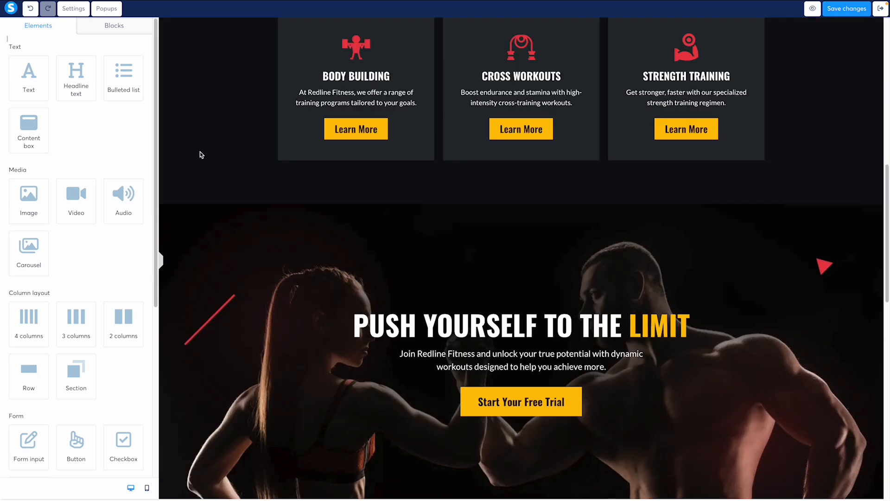
{"action": "left_click", "coordinate": [192, 199]}
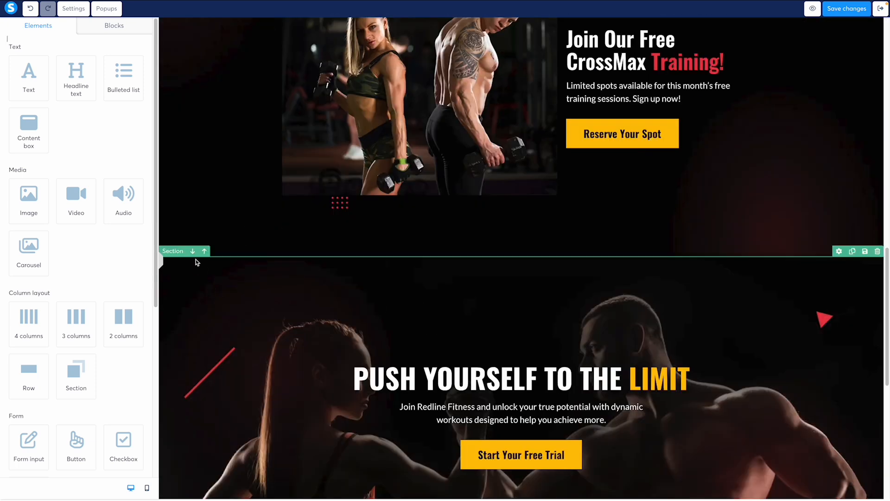
{"action": "left_click", "coordinate": [194, 251]}
{"action": "scroll", "coordinate": [207, 216], "scroll_direction": "down", "scroll_amount": 5}
{"action": "scroll", "coordinate": [260, 278], "scroll_direction": "down", "scroll_amount": 3}
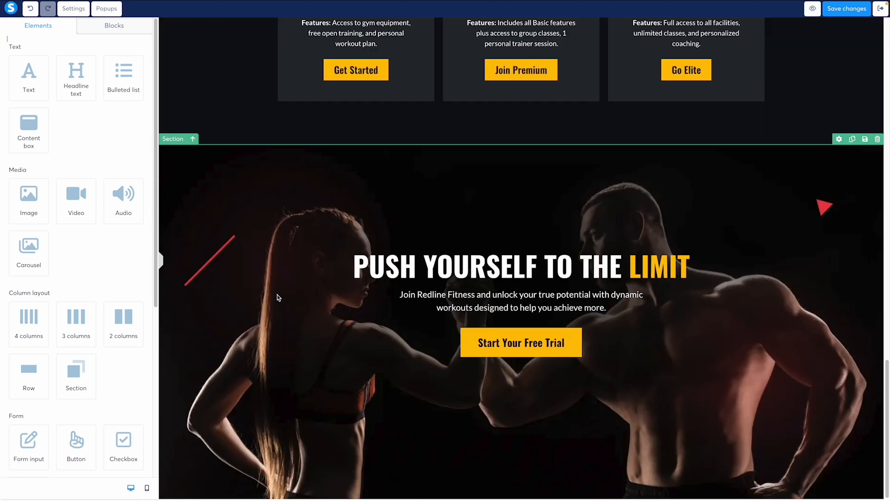
{"action": "left_click", "coordinate": [525, 200]}
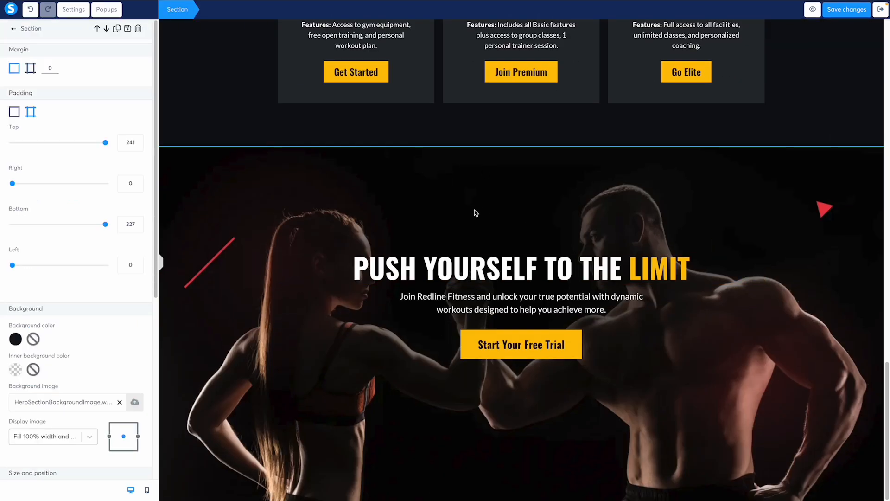
- Check the Final CTA Section's padding in Figma and set the copied section's top and bottom padding to 160 in the page editor
{"action": "key", "text": "ctrl+Tab"}
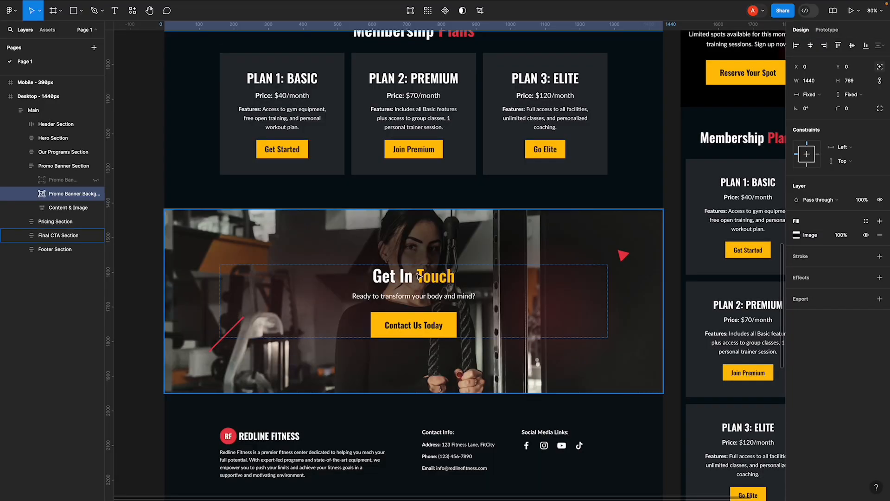
{"action": "left_click", "coordinate": [418, 276]}
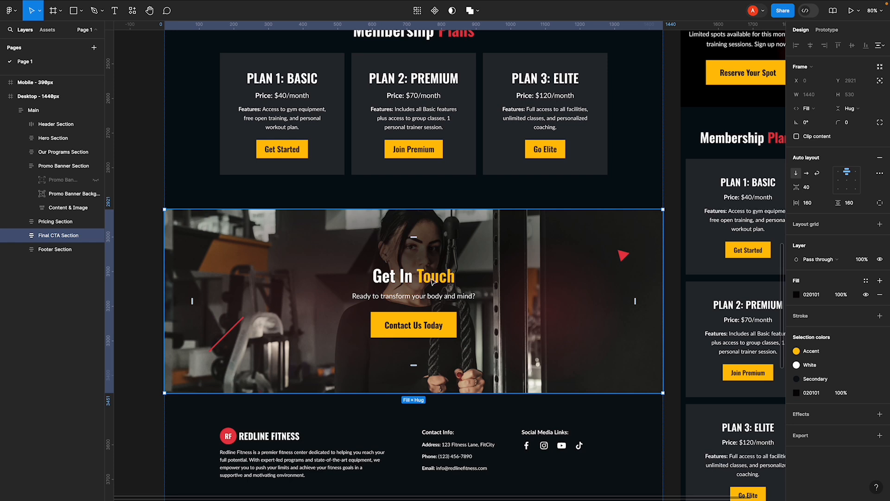
{"action": "left_click", "coordinate": [431, 280]}
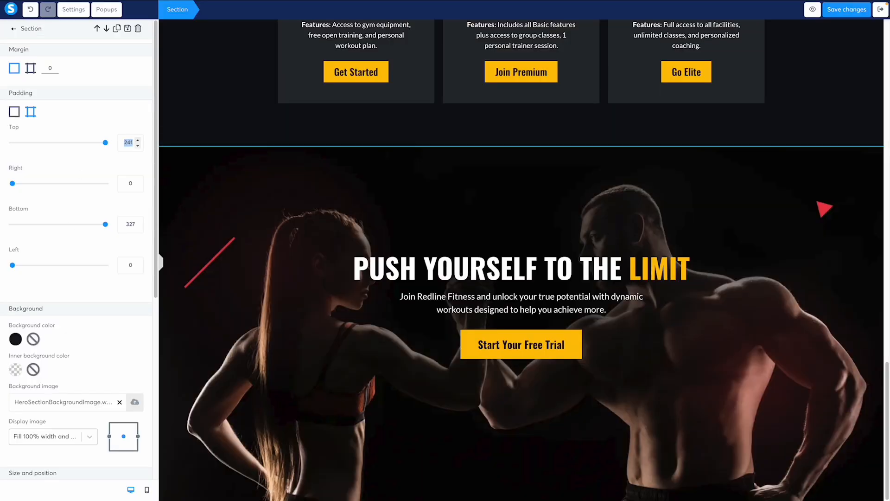
{"action": "type", "text": "160"}
{"action": "double_click", "coordinate": [128, 223]}
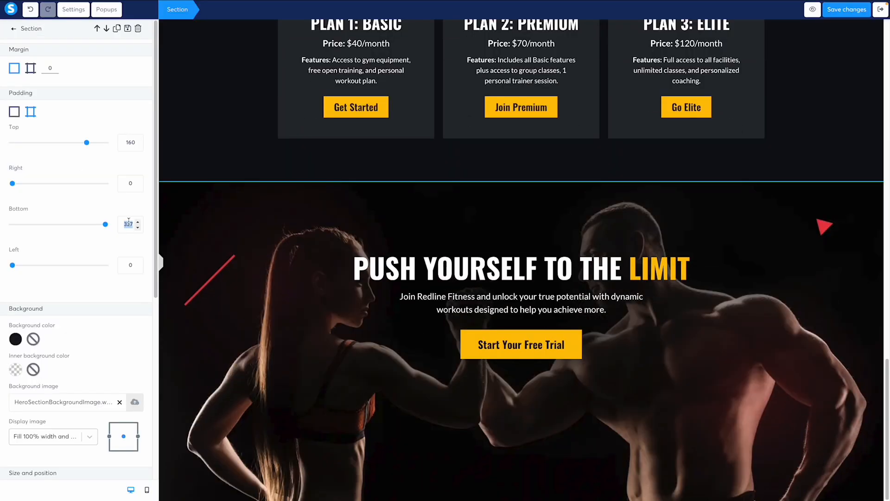
{"action": "type", "text": "160"}
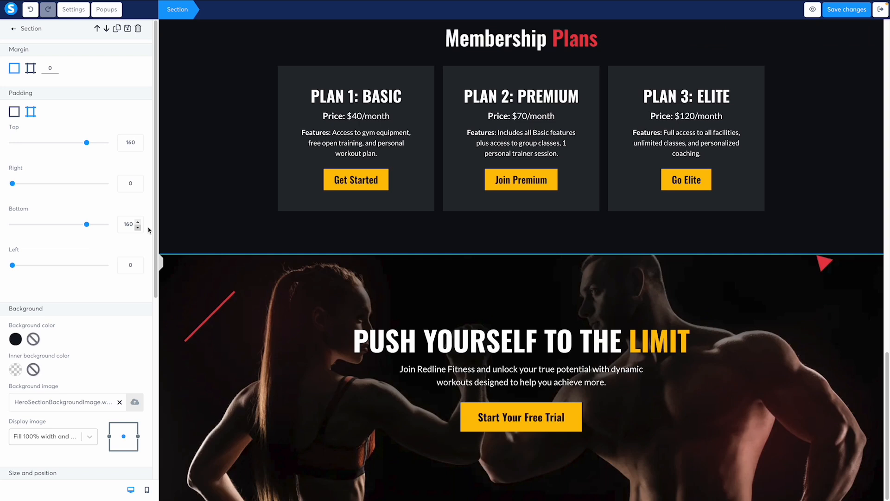
{"action": "left_click", "coordinate": [451, 288]}
{"action": "left_click", "coordinate": [450, 283]}
- Replace the copied section's background image with FinalCTABackgroundImage.webp from the uploaded images
{"action": "scroll", "coordinate": [84, 330], "scroll_direction": "down", "scroll_amount": 1}
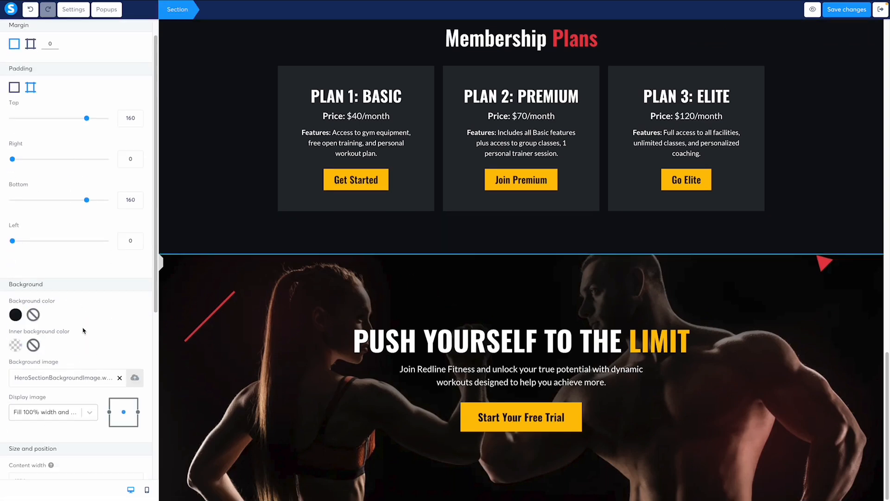
{"action": "left_click", "coordinate": [134, 378]}
{"action": "left_click", "coordinate": [480, 157]}
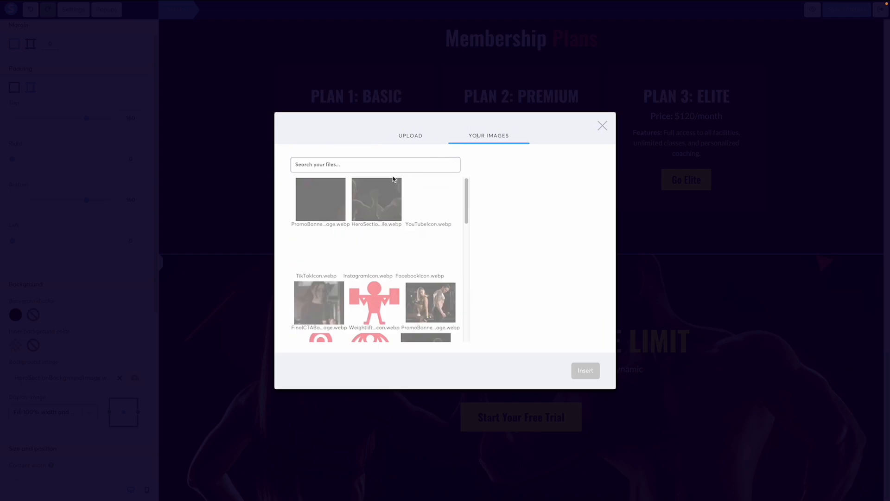
{"action": "left_click", "coordinate": [319, 303]}
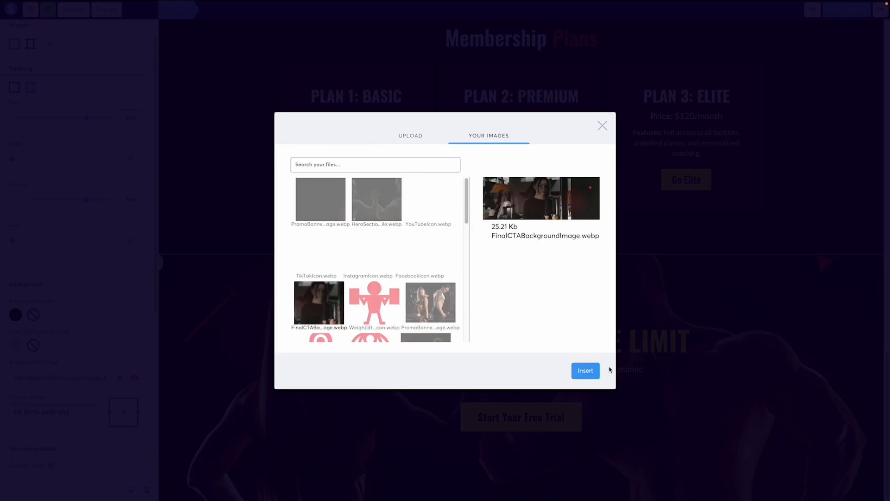
{"action": "left_click", "coordinate": [585, 371]}
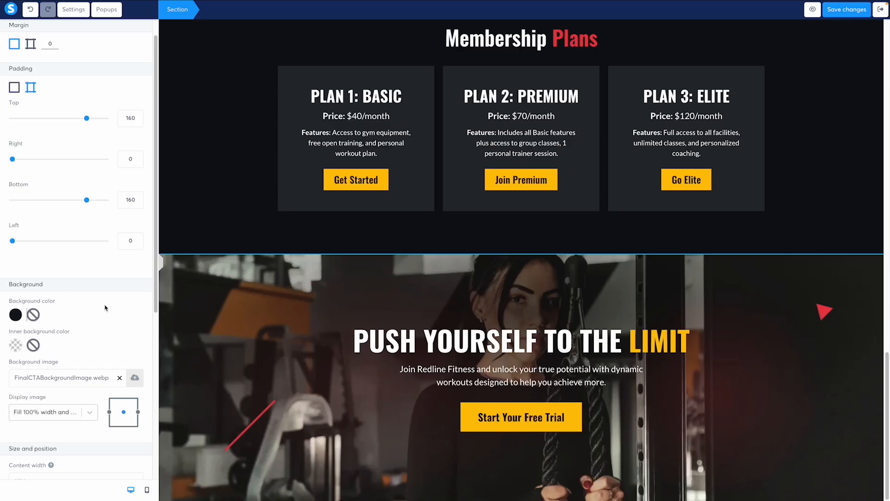
- Save the page changes, check the copied section in the mobile view, and return to the desktop view
{"action": "scroll", "coordinate": [106, 308], "scroll_direction": "down", "scroll_amount": 4}
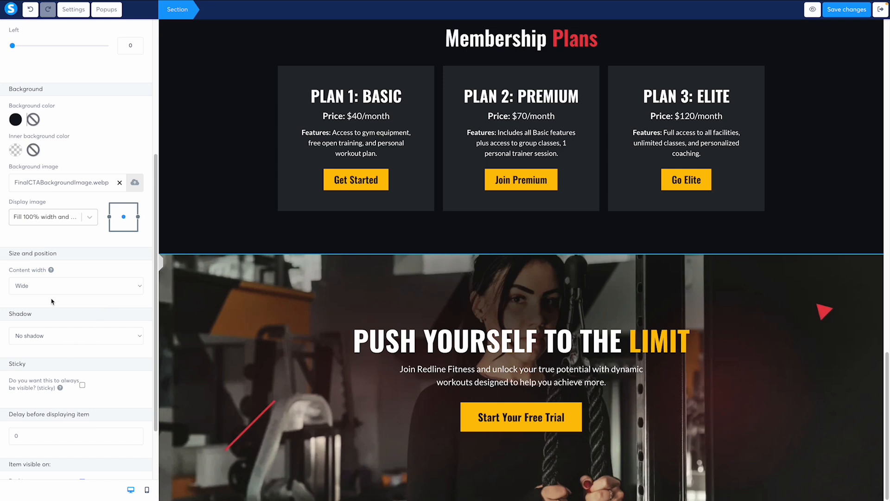
{"action": "scroll", "coordinate": [51, 301], "scroll_direction": "down", "scroll_amount": 2}
{"action": "scroll", "coordinate": [83, 302], "scroll_direction": "up", "scroll_amount": 6}
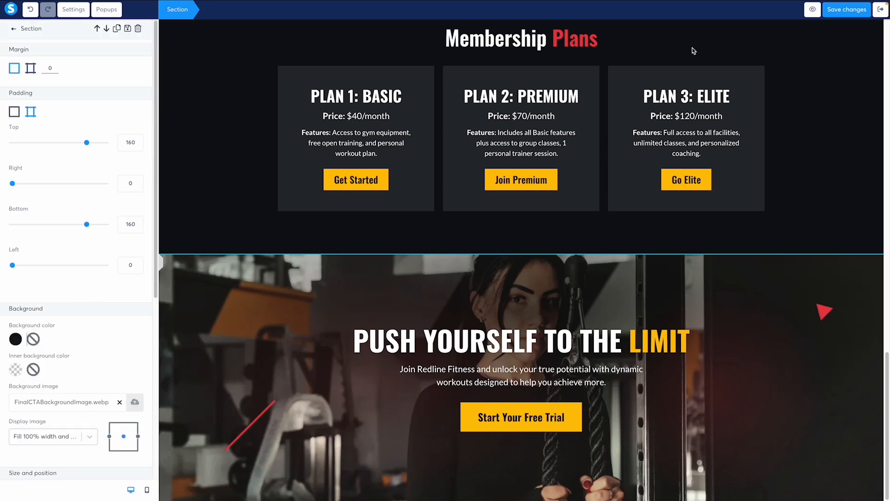
{"action": "left_click", "coordinate": [845, 10]}
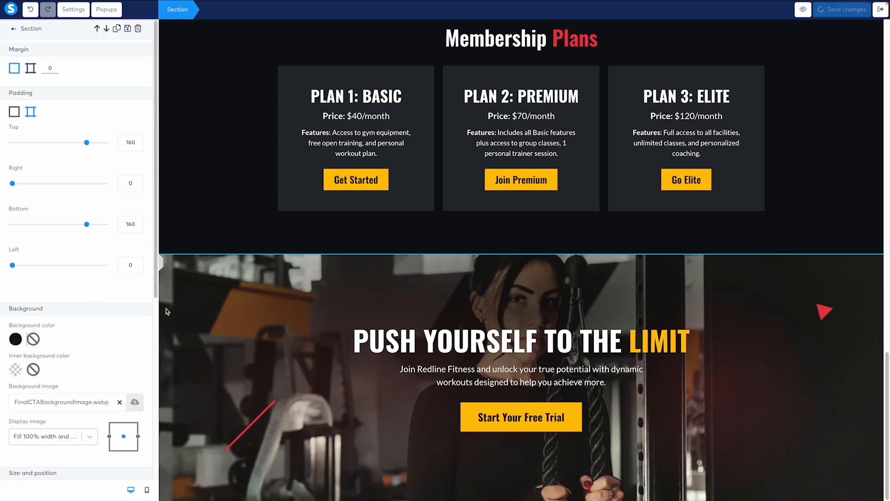
{"action": "left_click", "coordinate": [148, 494]}
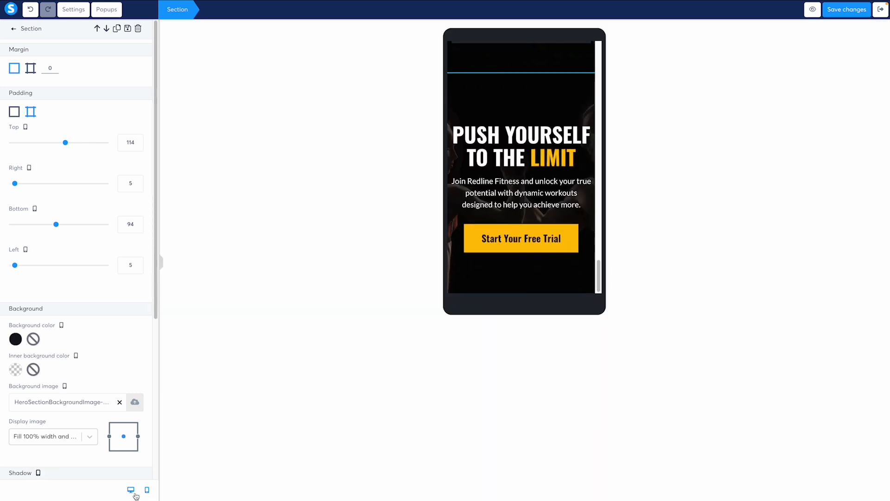
{"action": "left_click", "coordinate": [131, 489]}
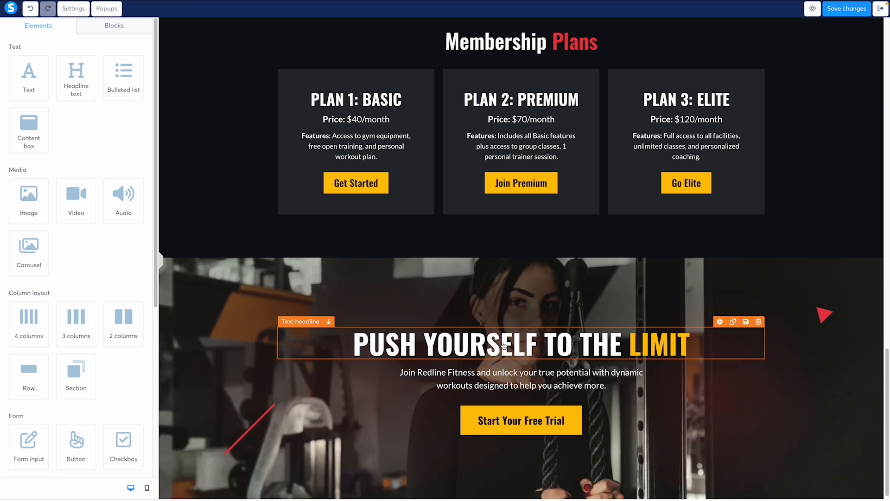
- Duplicate the Membership Plans headline and move the copy into the last section above the PUSH YOURSELF TO THE LIMIT headline
{"action": "left_click", "coordinate": [504, 345]}
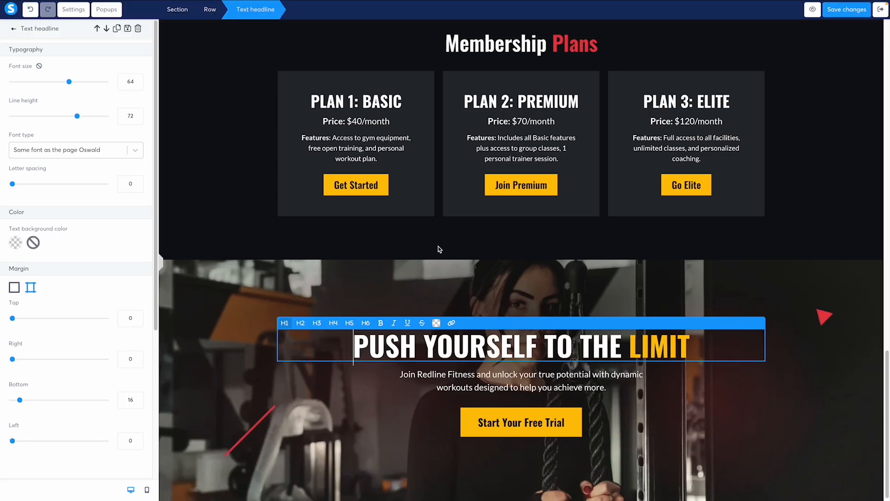
{"action": "scroll", "coordinate": [486, 330], "scroll_direction": "up", "scroll_amount": 3}
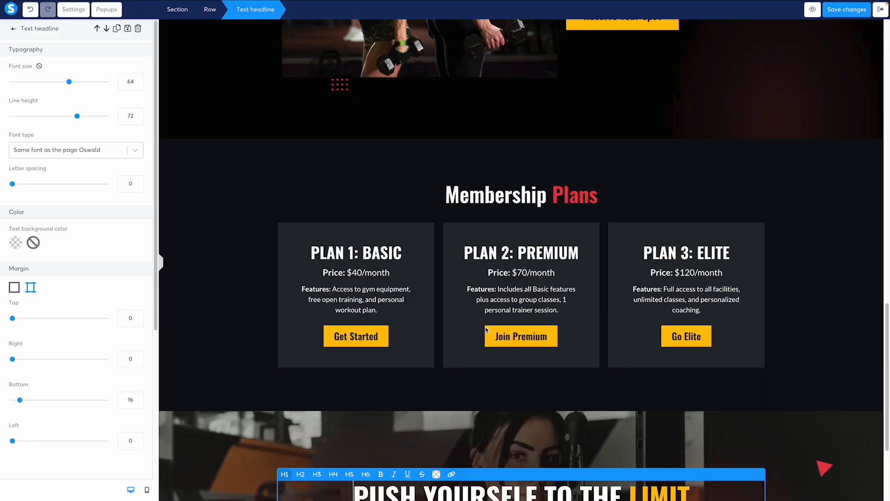
{"action": "left_click", "coordinate": [596, 201]}
{"action": "scroll", "coordinate": [608, 201], "scroll_direction": "down", "scroll_amount": 2}
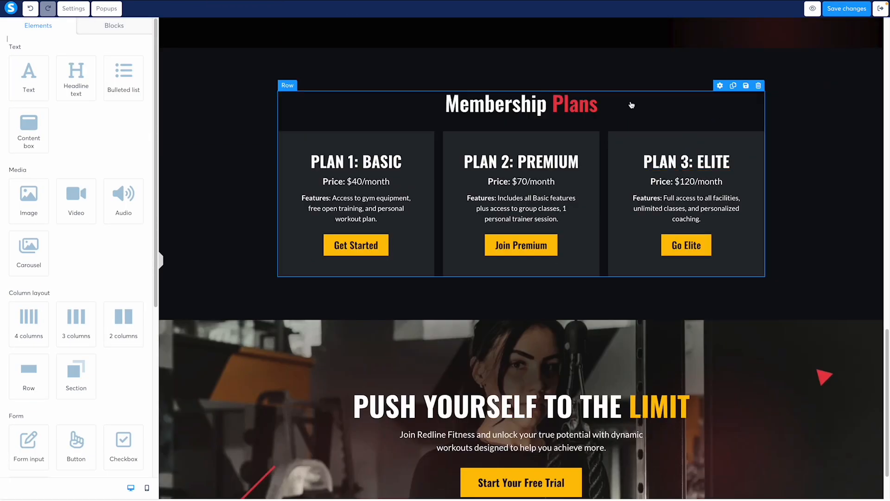
{"action": "left_click", "coordinate": [631, 105]}
{"action": "left_click", "coordinate": [733, 85]}
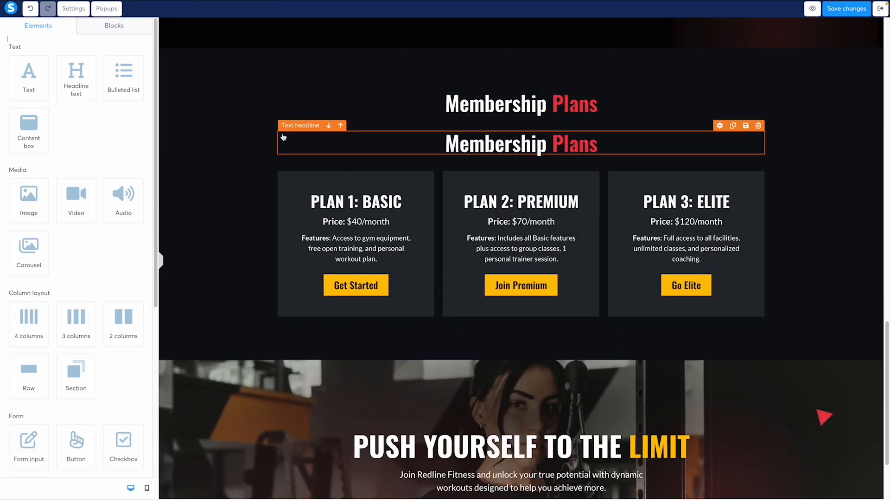
{"action": "left_click_drag", "start_coordinate": [283, 137], "coordinate": [491, 382]}
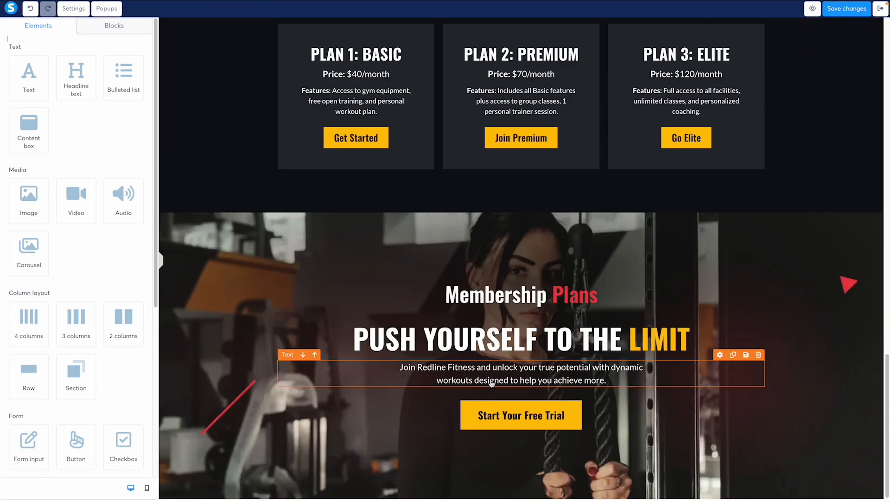
- Try to carry over the yellow text colour by pasting the word LIMIT over Plans in the copied headline
{"action": "left_click", "coordinate": [757, 317]}
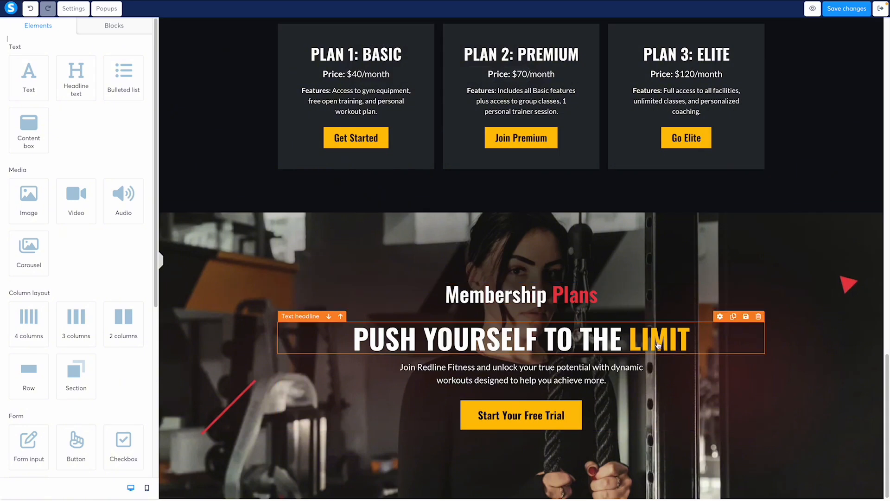
{"action": "double_click", "coordinate": [656, 342]}
{"action": "key", "text": "ctrl+c"}
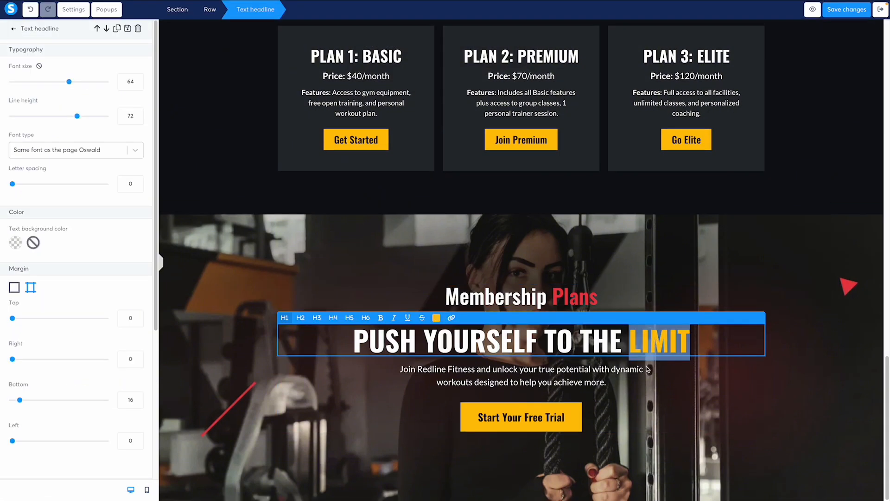
{"action": "double_click", "coordinate": [563, 296]}
{"action": "key", "text": "ctrl+v"}
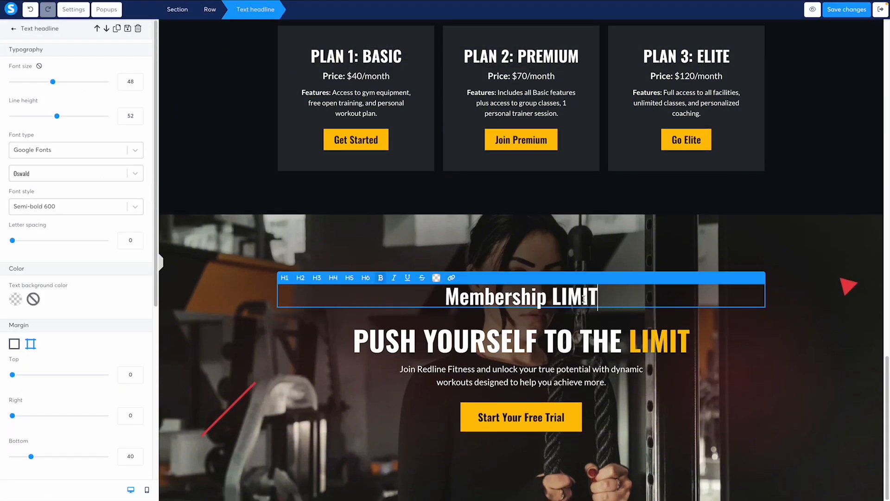
{"action": "double_click", "coordinate": [647, 341]}
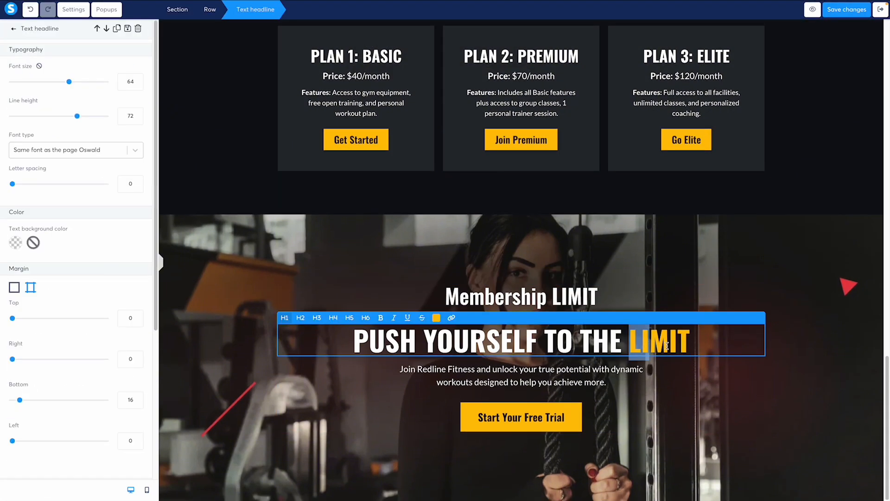
{"action": "double_click", "coordinate": [666, 345]}
{"action": "left_click", "coordinate": [600, 300]}
{"action": "double_click", "coordinate": [575, 294]}
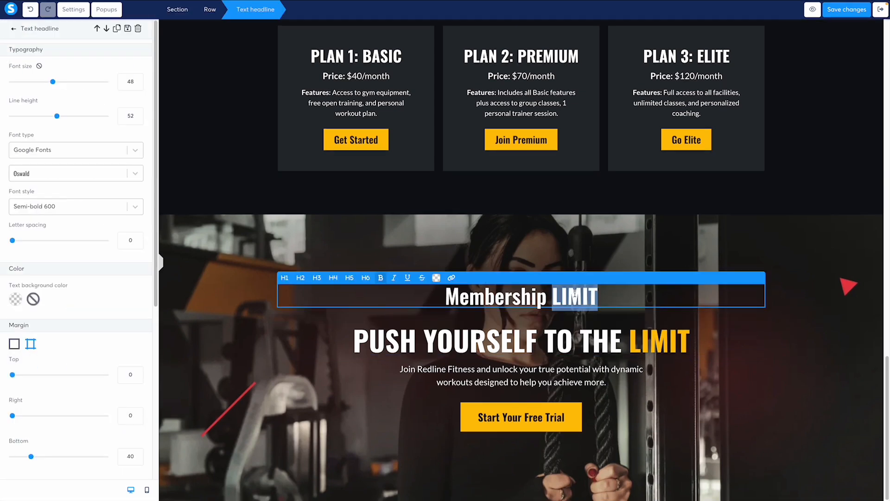
{"action": "left_click", "coordinate": [602, 361]}
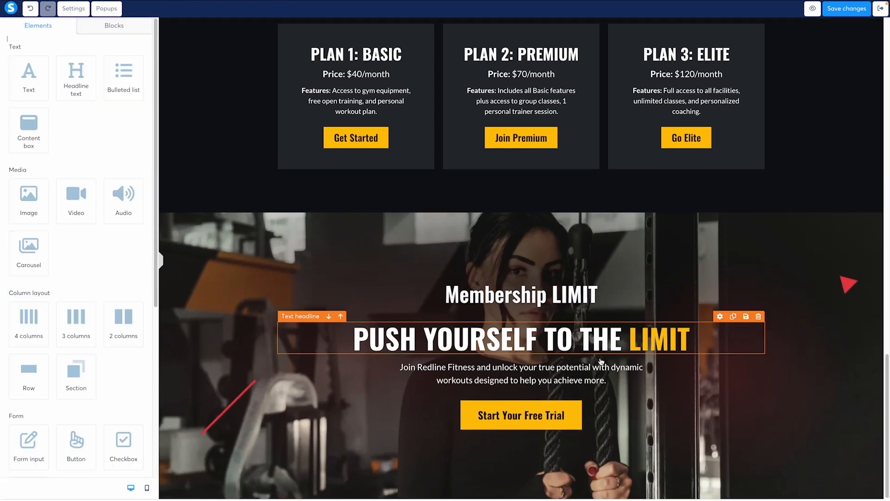
- Delete the last section's PUSH YOURSELF TO THE LIMIT headline and replace the remaining headline's text with Get In Touch from Figma
{"action": "left_click", "coordinate": [758, 316]}
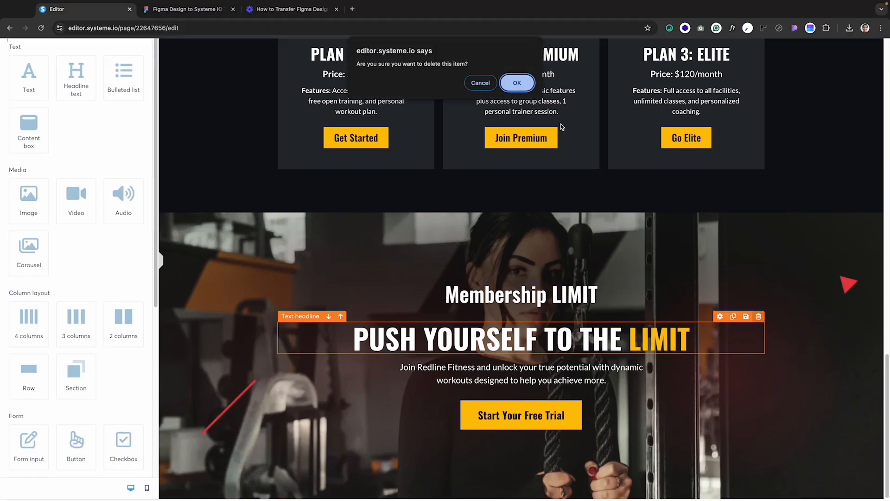
{"action": "left_click", "coordinate": [531, 86]}
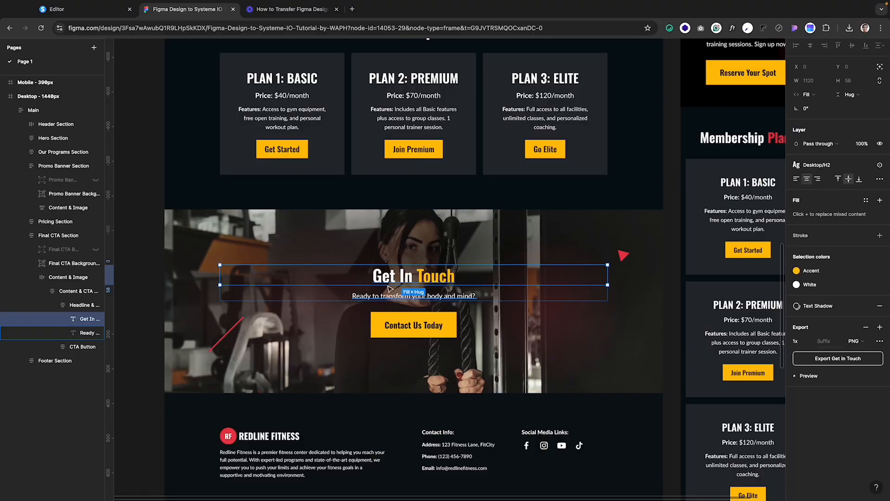
{"action": "double_click", "coordinate": [387, 277]}
{"action": "key", "text": "ctrl+c"}
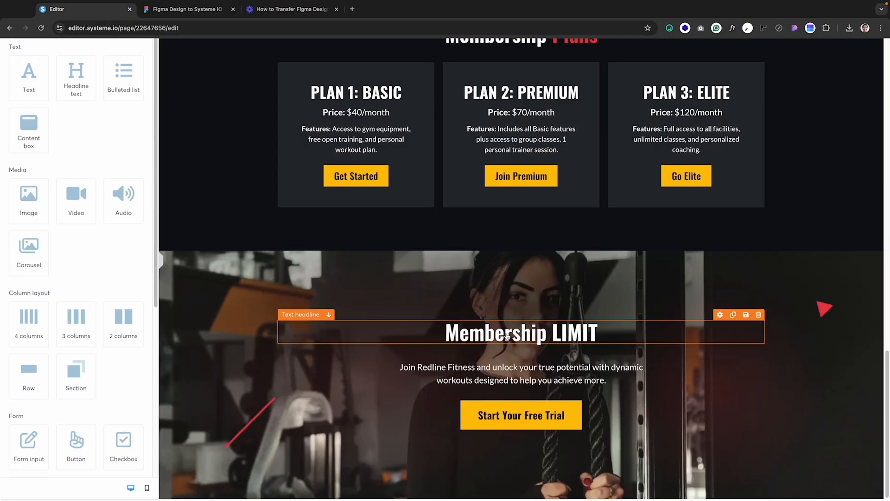
{"action": "triple_click", "coordinate": [514, 332]}
{"action": "key", "text": "ctrl+v"}
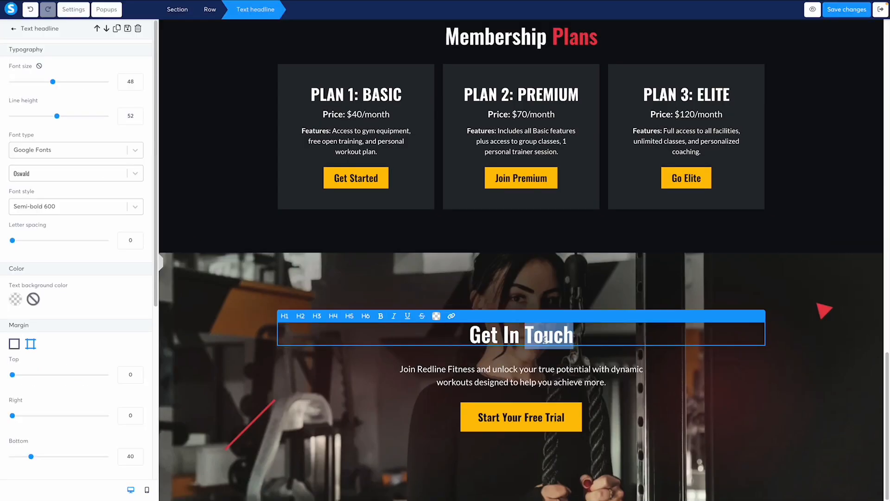
- Copy the Accent colour's hex code FFC107 from Figma and apply it to the word Touch in the Get In Touch headline
{"action": "left_click", "coordinate": [436, 315]}
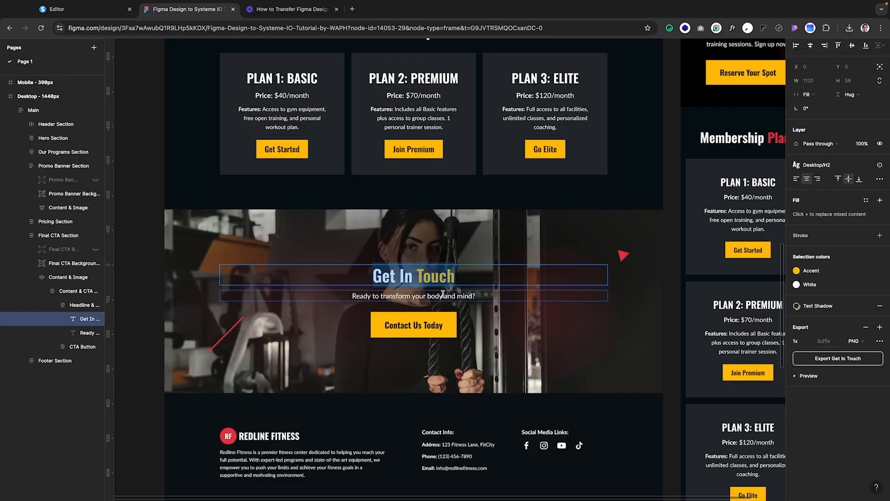
{"action": "left_click", "coordinate": [809, 200]}
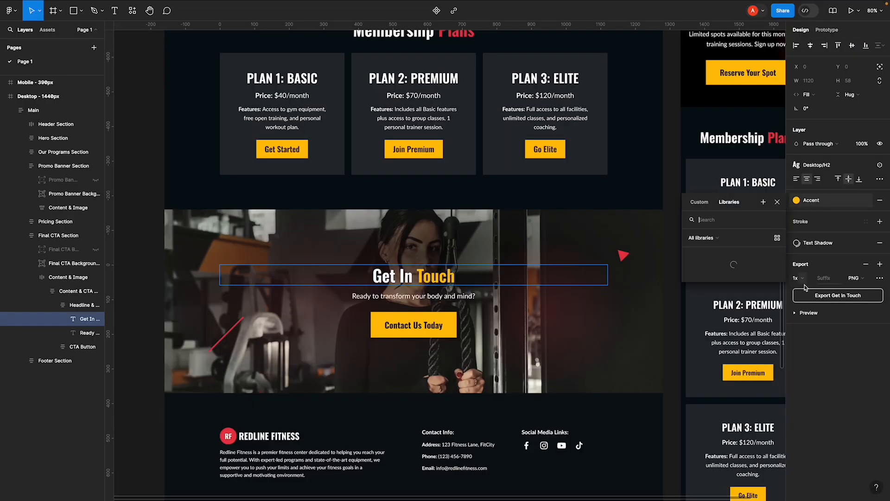
{"action": "left_click", "coordinate": [766, 288]}
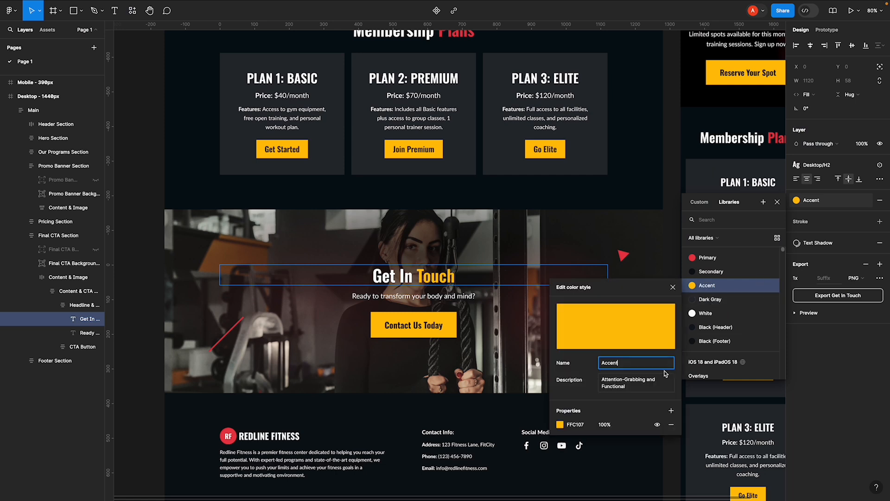
{"action": "left_click", "coordinate": [574, 428]}
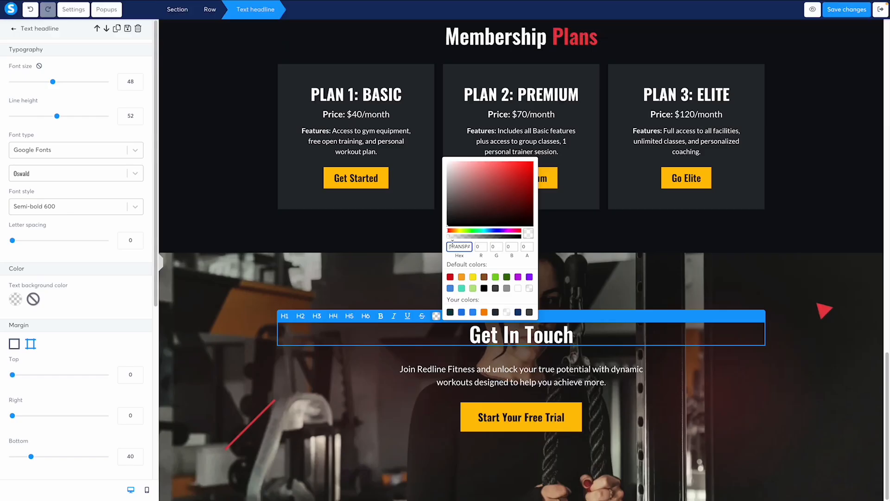
{"action": "key", "text": "ctrl+v"}
{"action": "left_click", "coordinate": [622, 330]}
{"action": "left_click", "coordinate": [549, 386]}
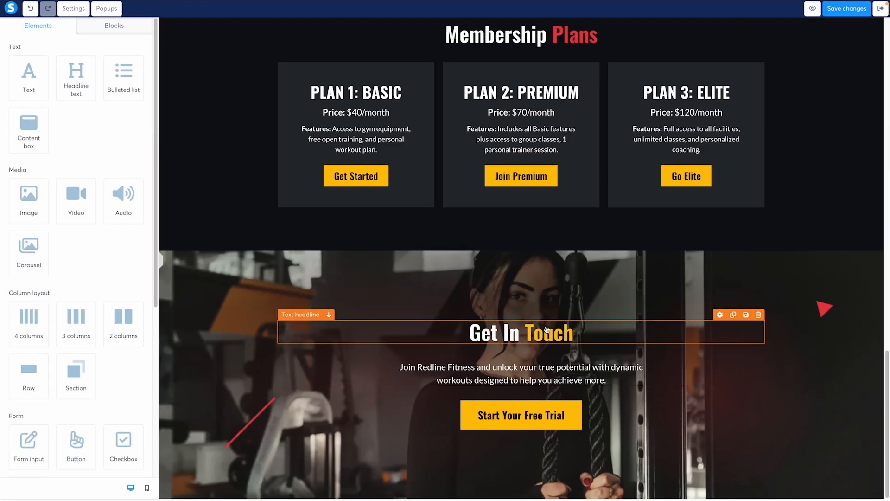
{"action": "left_click", "coordinate": [479, 344]}
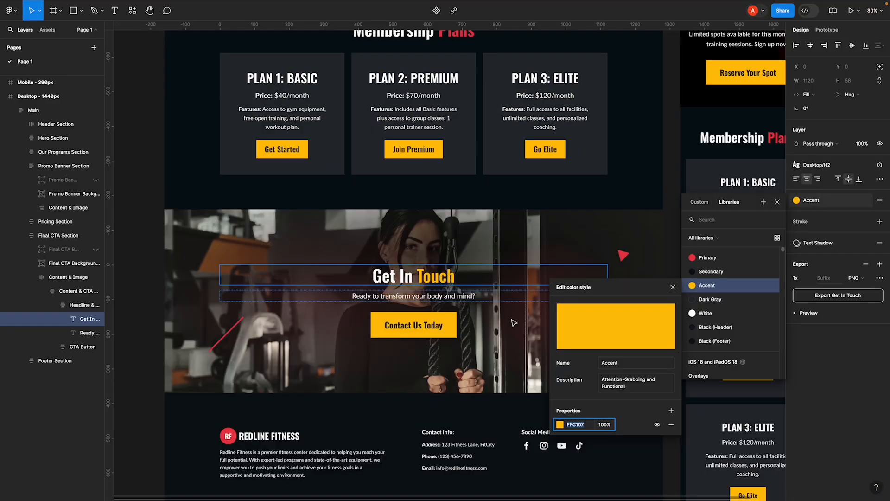
- Replace the paragraph under the Get In Touch headline with Figma's text "Ready to transform your body and mind?"
{"action": "left_click", "coordinate": [443, 298]}
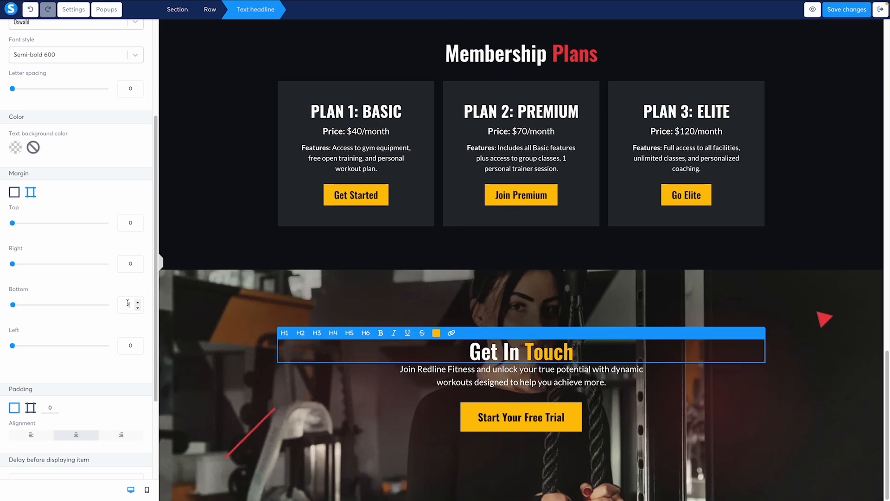
{"action": "left_click", "coordinate": [520, 392]}
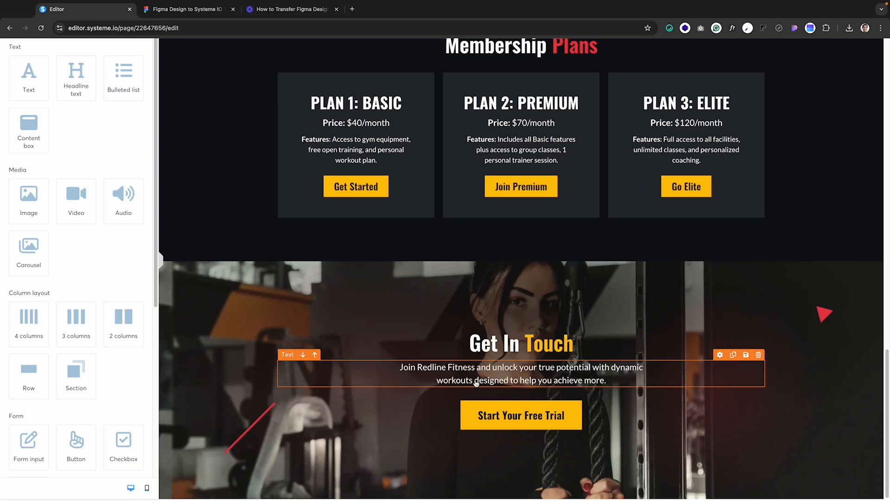
{"action": "left_click", "coordinate": [475, 382]}
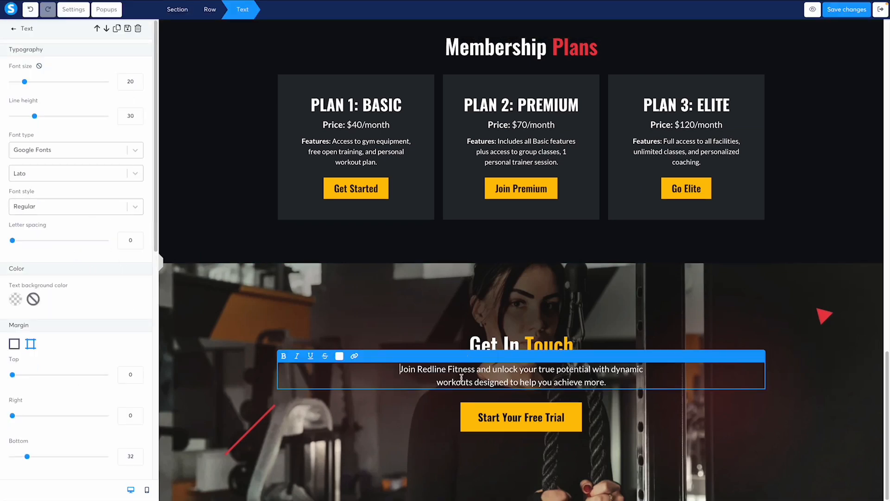
{"action": "key", "text": "ctrl+a"}
{"action": "type", "text": "Ready to transform your body and mind?"}
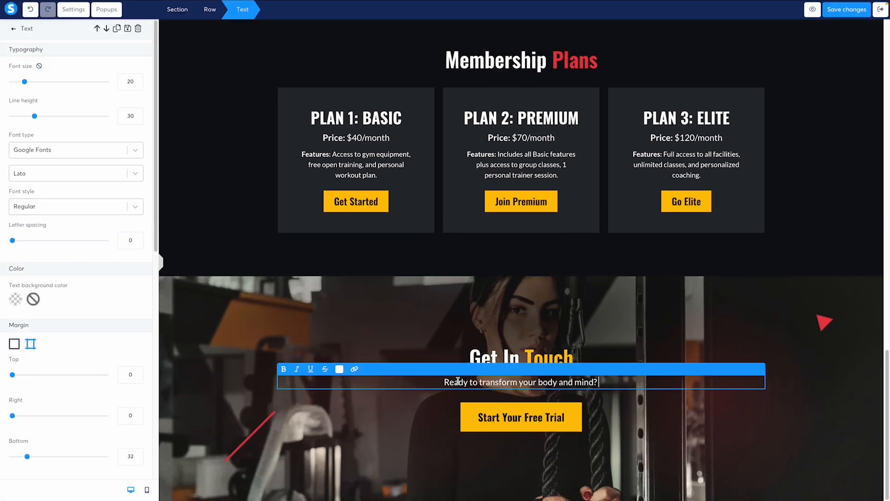
{"action": "left_click", "coordinate": [689, 300]}
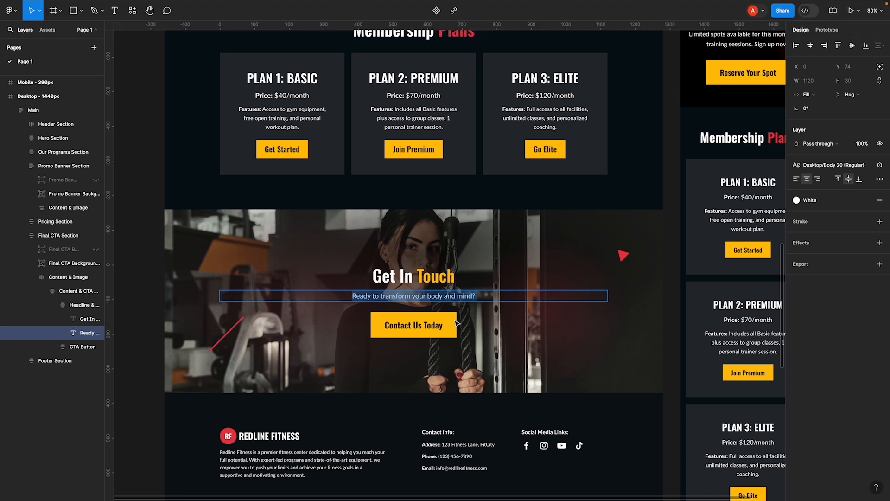
- Set the right and left padding of the paragraph under the Get In Touch headline to 0
{"action": "left_click", "coordinate": [455, 325]}
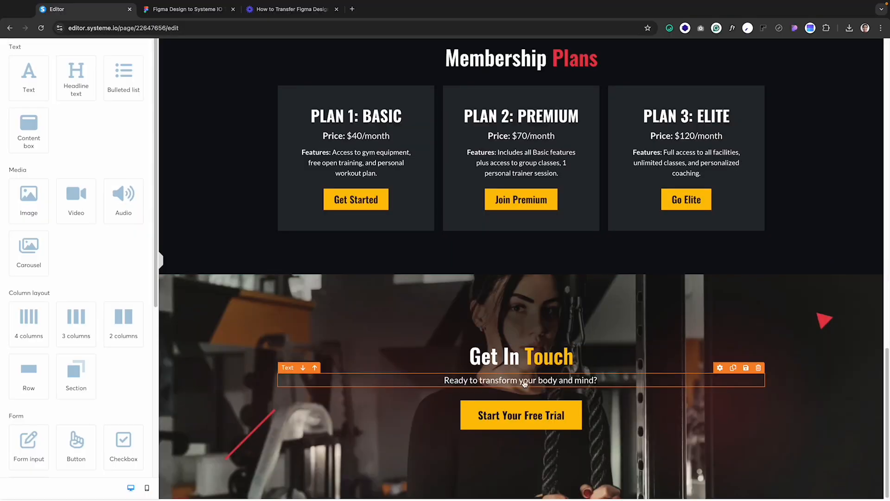
{"action": "left_click", "coordinate": [524, 383]}
{"action": "scroll", "coordinate": [126, 333], "scroll_direction": "down", "scroll_amount": 6}
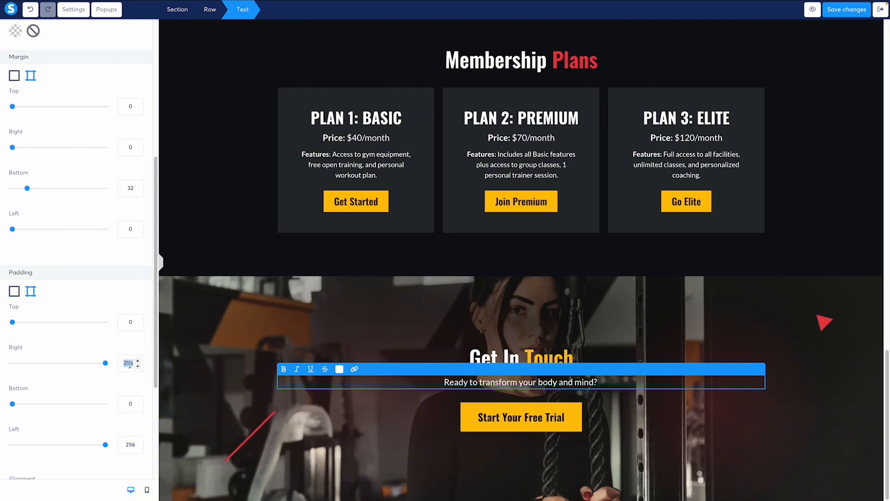
{"action": "type", "text": "00"}
{"action": "left_click", "coordinate": [518, 284]}
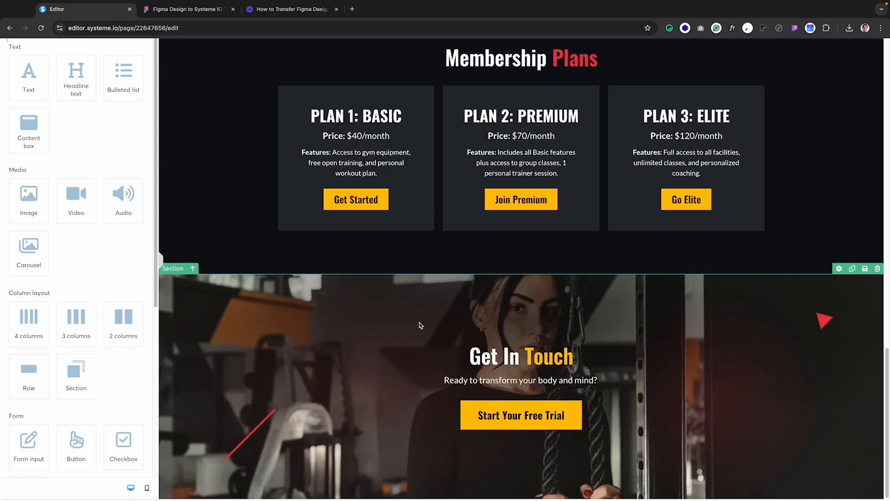
- Change the text of the last section's Start Your Free Trial button to Contact Us Today
{"action": "left_click", "coordinate": [444, 413]}
{"action": "scroll", "coordinate": [55, 322], "scroll_direction": "down", "scroll_amount": 5}
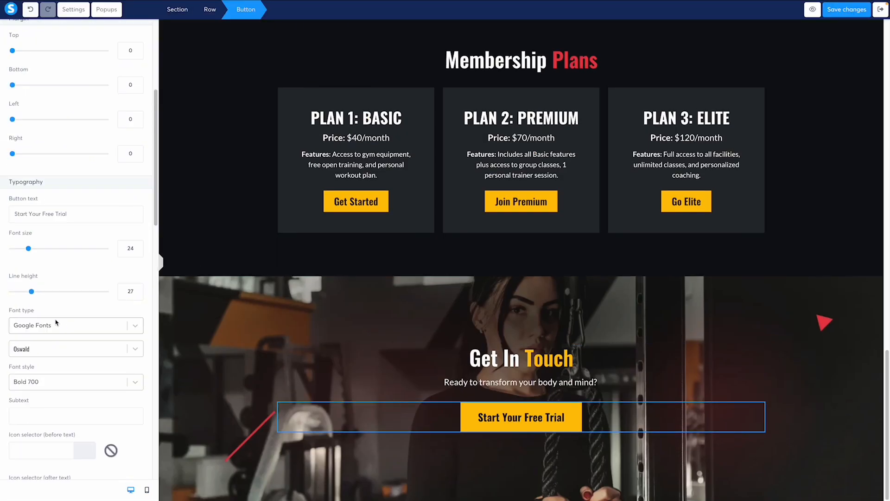
{"action": "scroll", "coordinate": [50, 343], "scroll_direction": "up", "scroll_amount": 4}
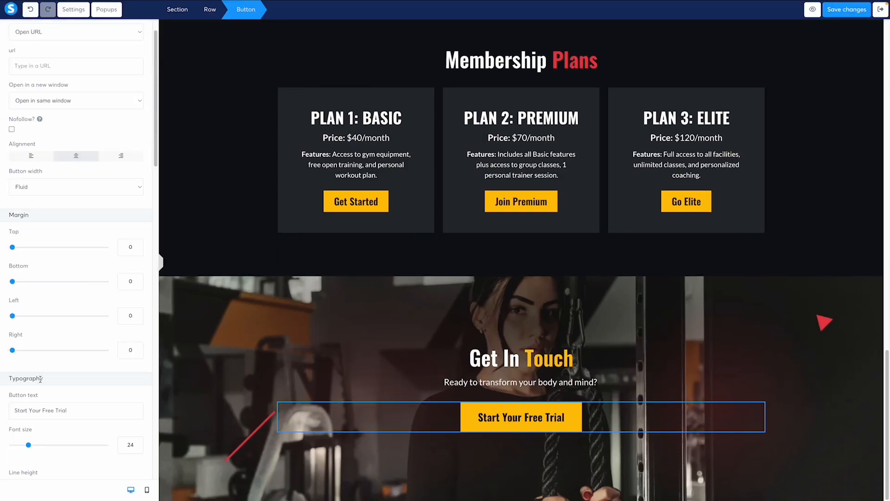
{"action": "triple_click", "coordinate": [56, 410]}
{"action": "type", "text": "Contact Us Today"}
{"action": "left_click", "coordinate": [405, 280]}
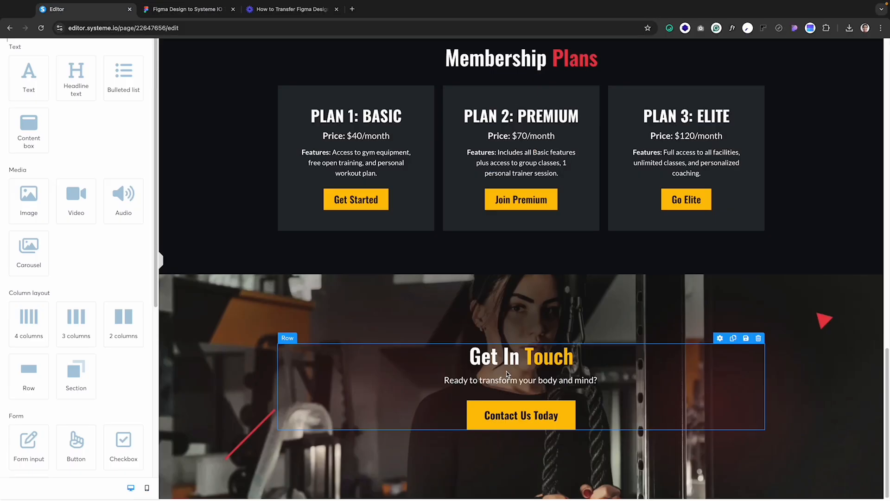
- Review the Contact Us Today button's margin and typography settings
{"action": "left_click", "coordinate": [535, 322]}
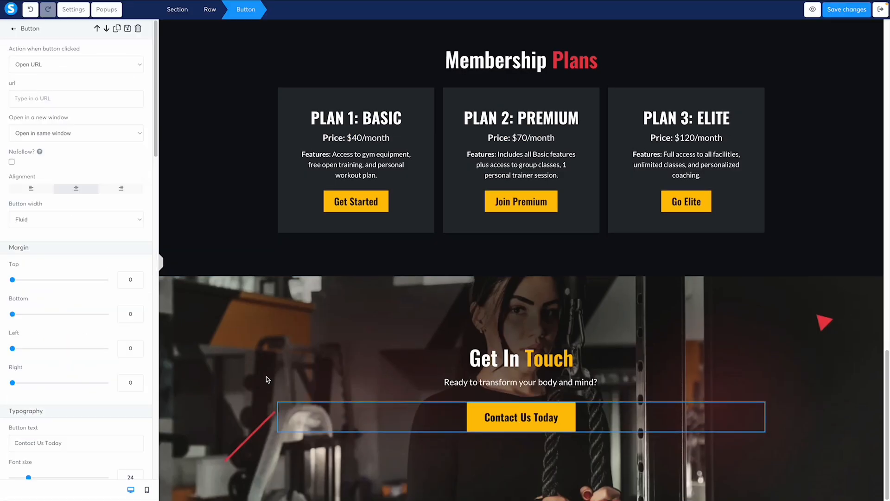
{"action": "scroll", "coordinate": [91, 302], "scroll_direction": "down", "scroll_amount": 3}
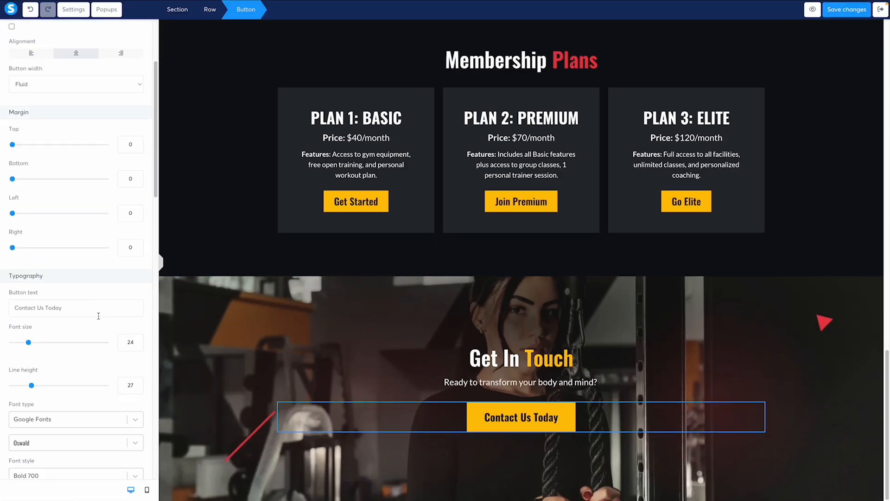
{"action": "scroll", "coordinate": [99, 315], "scroll_direction": "up", "scroll_amount": 3}
{"action": "scroll", "coordinate": [98, 318], "scroll_direction": "down", "scroll_amount": 3}
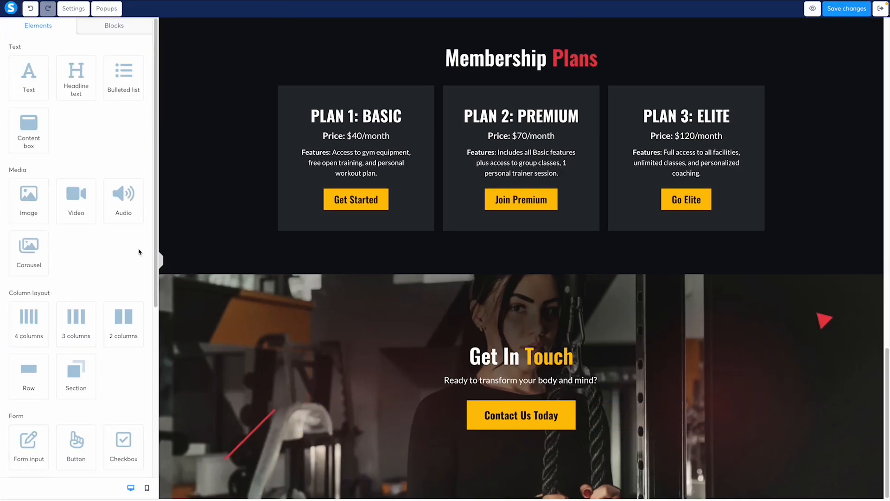
- Preview the page at full width without the side panel and open the Get In Touch section's settings
{"action": "left_click", "coordinate": [162, 263]}
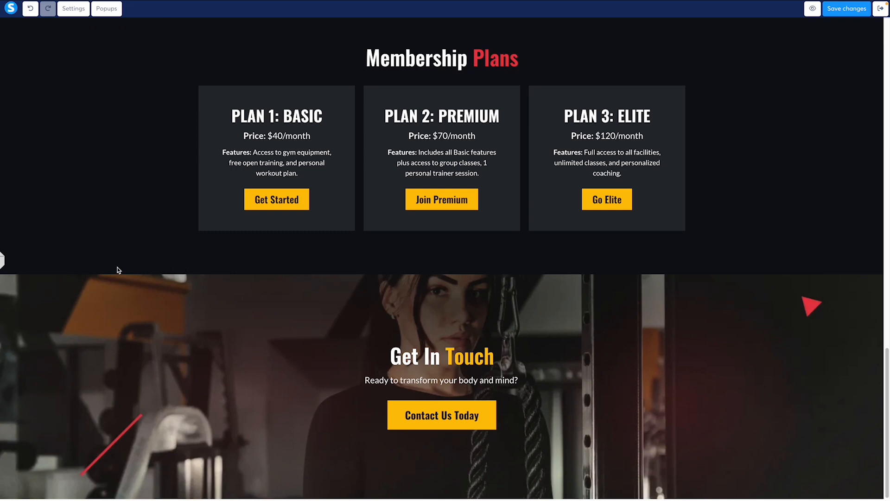
{"action": "left_click", "coordinate": [2, 261]}
{"action": "left_click", "coordinate": [462, 312]}
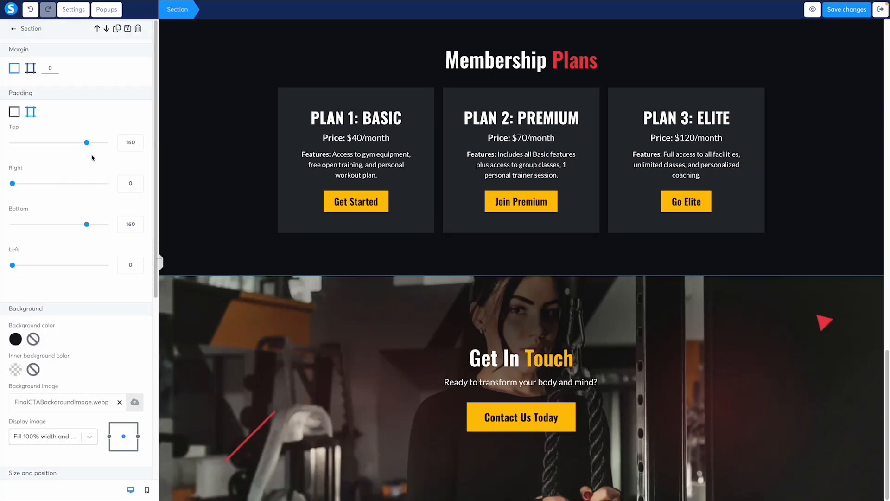
- Set the Get In Touch section's background image to FinalCTABackgroundImage.webp from the uploaded images in the mobile layout
{"action": "scroll", "coordinate": [93, 157], "scroll_direction": "down", "scroll_amount": 6}
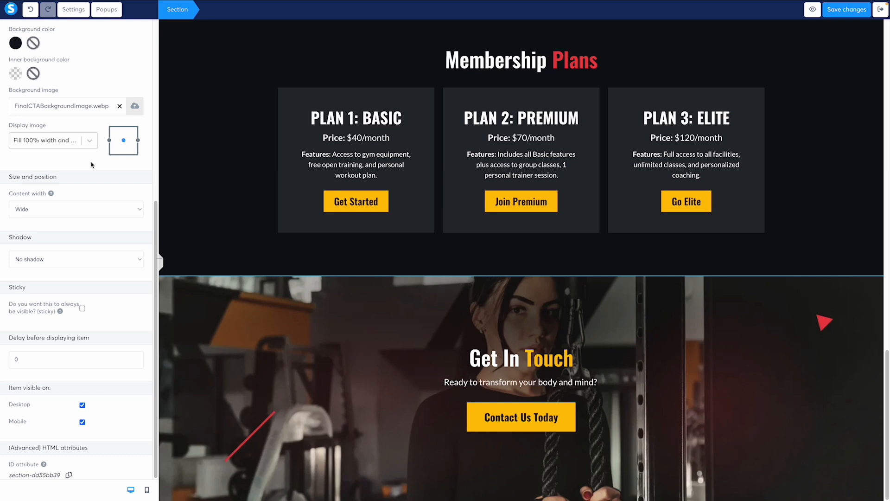
{"action": "left_click", "coordinate": [147, 491]}
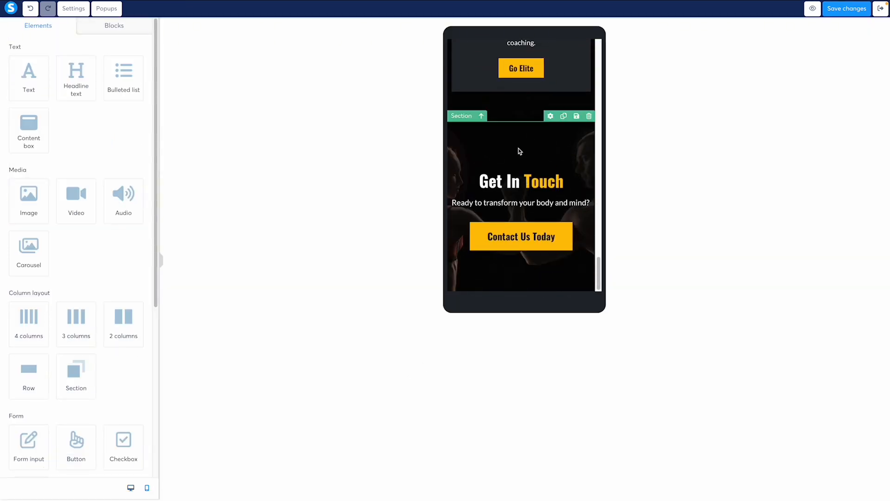
{"action": "left_click", "coordinate": [501, 167]}
{"action": "left_click", "coordinate": [136, 400]}
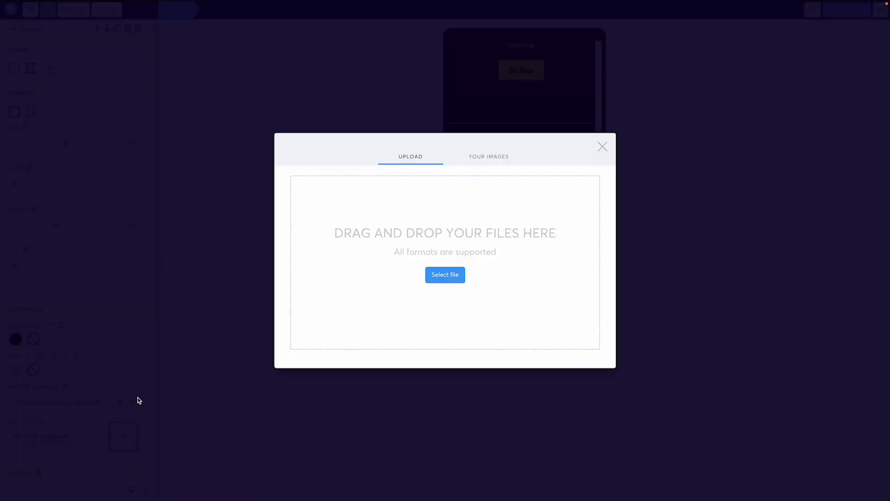
{"action": "left_click", "coordinate": [492, 159]}
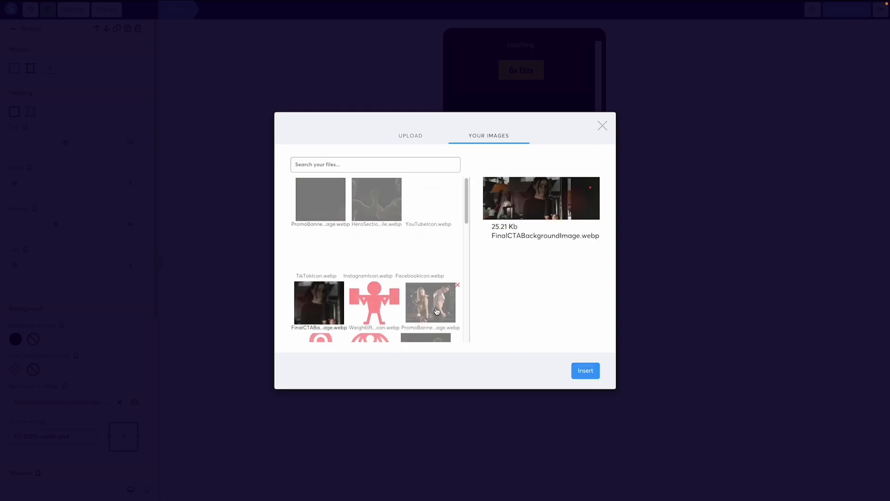
{"action": "left_click", "coordinate": [585, 372]}
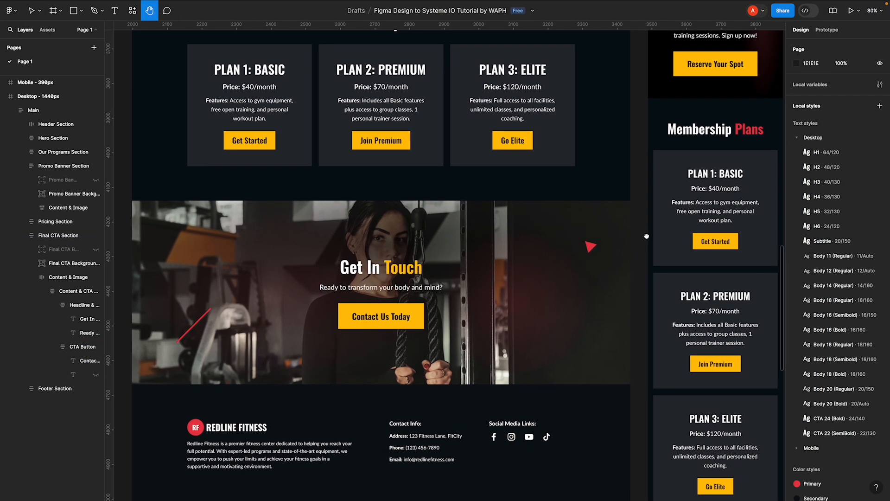
- Check the mobile Get In Touch spacing in Figma, and set the section's mobile top and bottom padding to 120 in the page editor
{"action": "left_click_drag", "start_coordinate": [646, 236], "coordinate": [450, 145]}
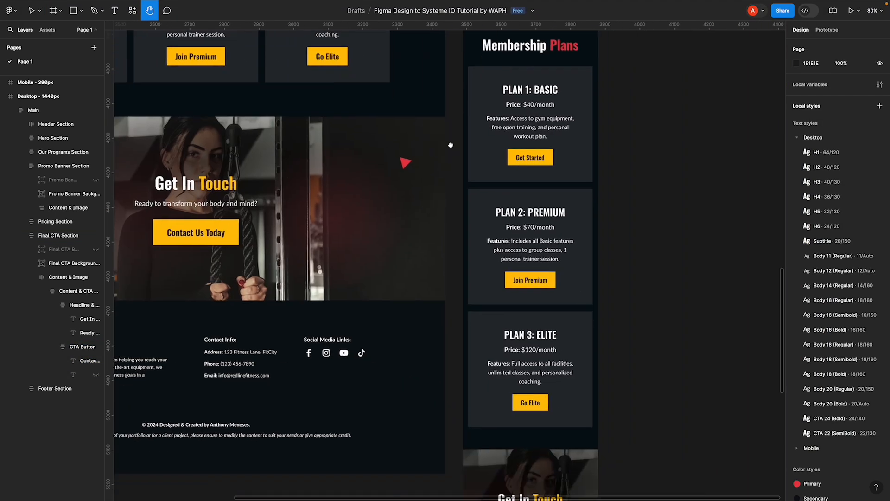
{"action": "left_click_drag", "start_coordinate": [540, 194], "coordinate": [482, 99]}
{"action": "left_click_drag", "start_coordinate": [555, 219], "coordinate": [583, 86]}
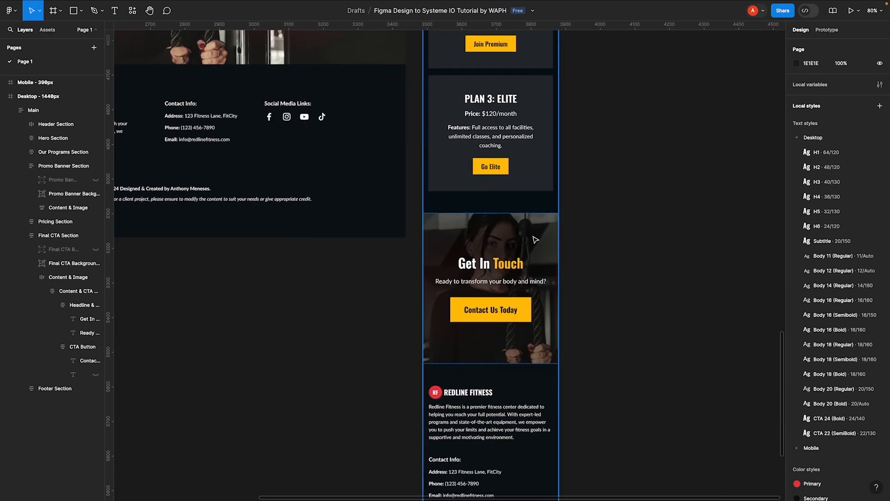
{"action": "left_click", "coordinate": [511, 263], "text": "super"}
{"action": "left_click", "coordinate": [519, 317], "text": "super"}
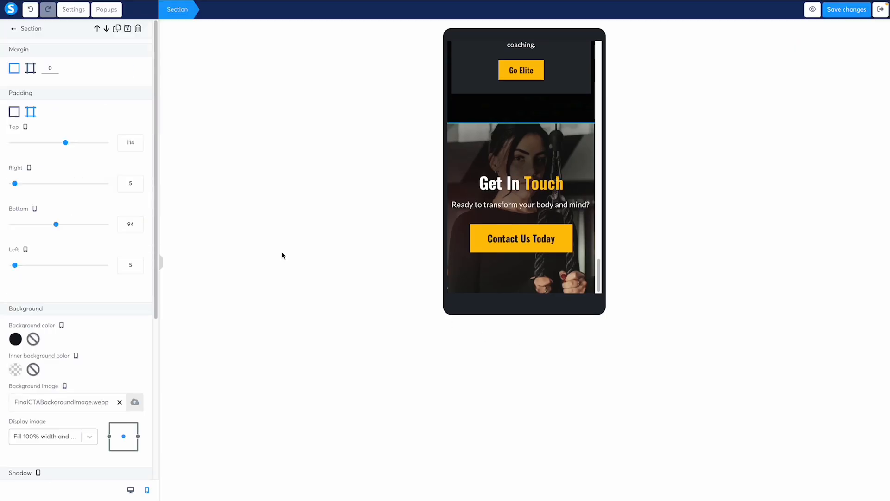
{"action": "type", "text": "120"}
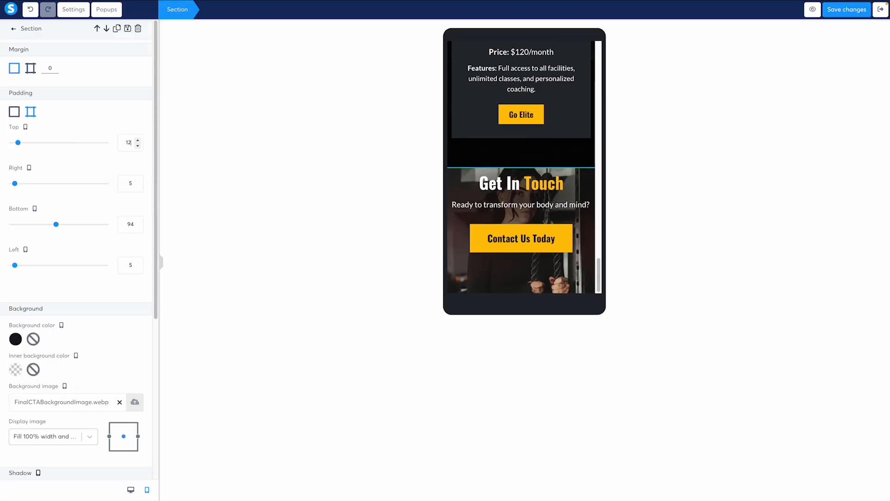
{"action": "double_click", "coordinate": [128, 225]}
{"action": "type", "text": "120"}
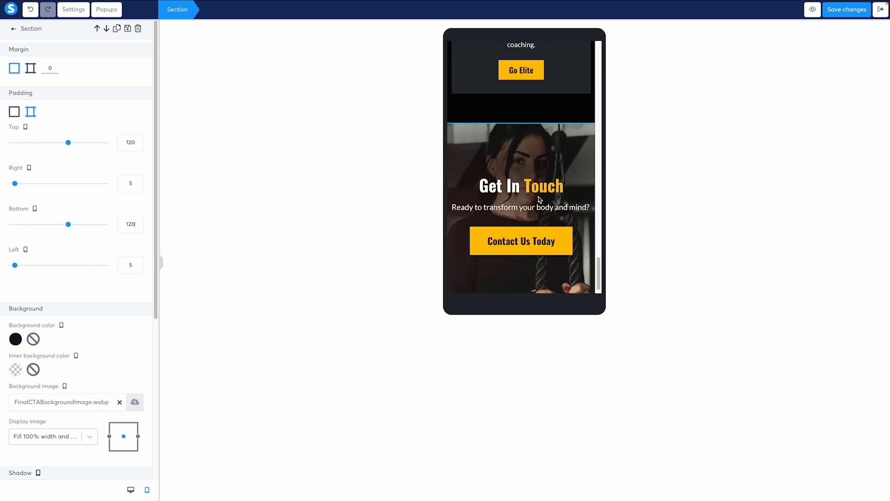
{"action": "left_click", "coordinate": [552, 150]}
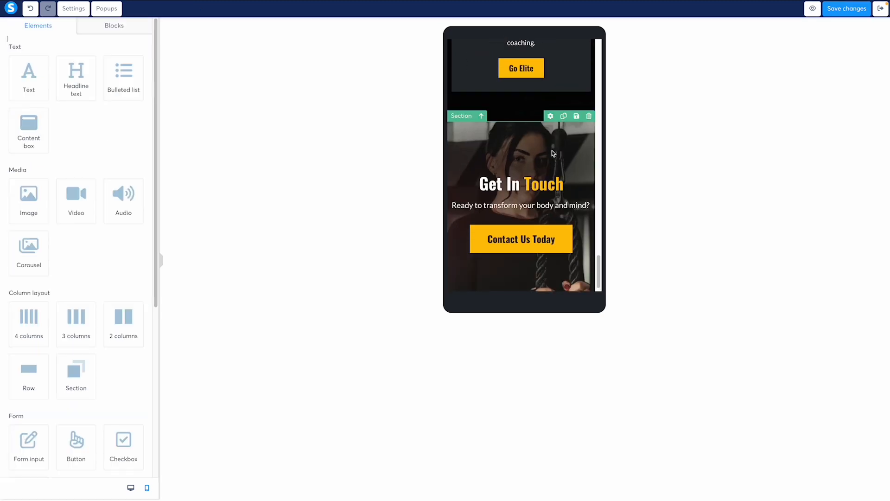
- Save the page and check the Get In Touch section in a preview at iPhone 14 Pro Max size
{"action": "scroll", "coordinate": [552, 151], "scroll_direction": "down", "scroll_amount": 1}
{"action": "left_click", "coordinate": [848, 9]}
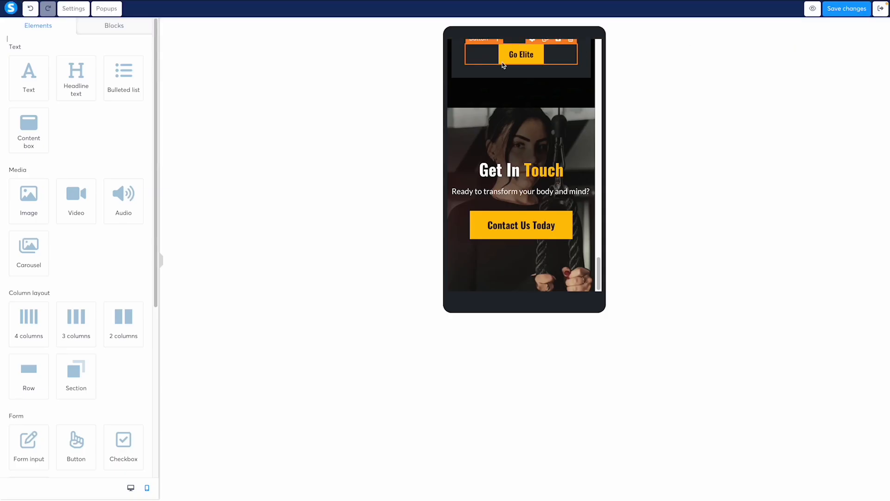
{"action": "left_click", "coordinate": [814, 9]}
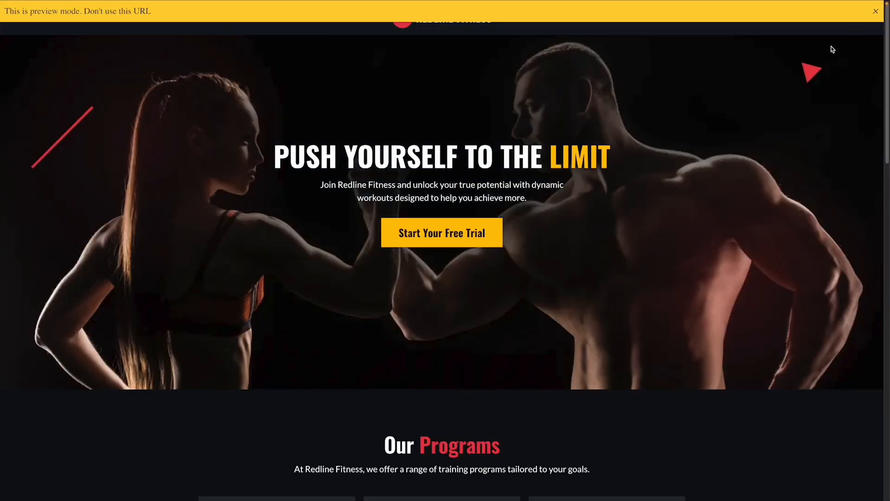
{"action": "key", "text": "super+alt+i"}
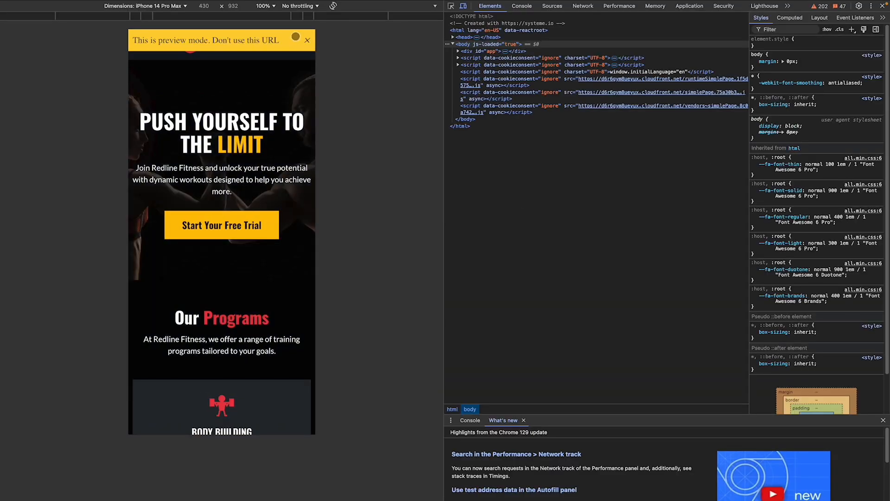
{"action": "scroll", "coordinate": [286, 67], "scroll_direction": "down", "scroll_amount": 20}
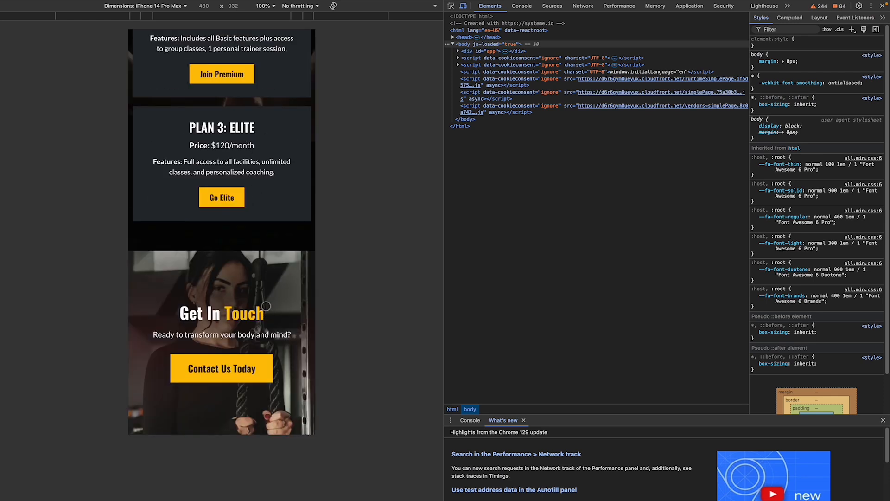
{"action": "key", "text": "ctrl+shift+Tab"}
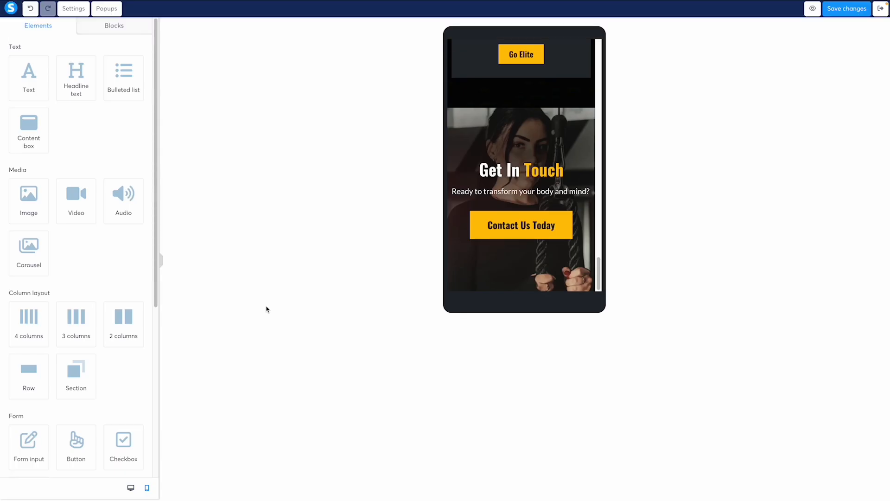
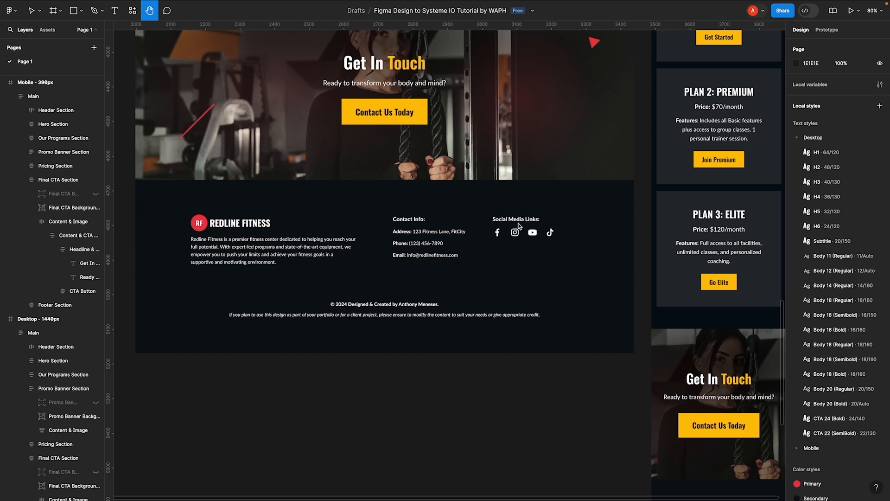
- Examine the structure of the desktop Footer Section in Figma, including its column container and copyright text, and compare it with the page editor
{"action": "key", "text": "v"}
{"action": "left_click", "coordinate": [326, 244]}
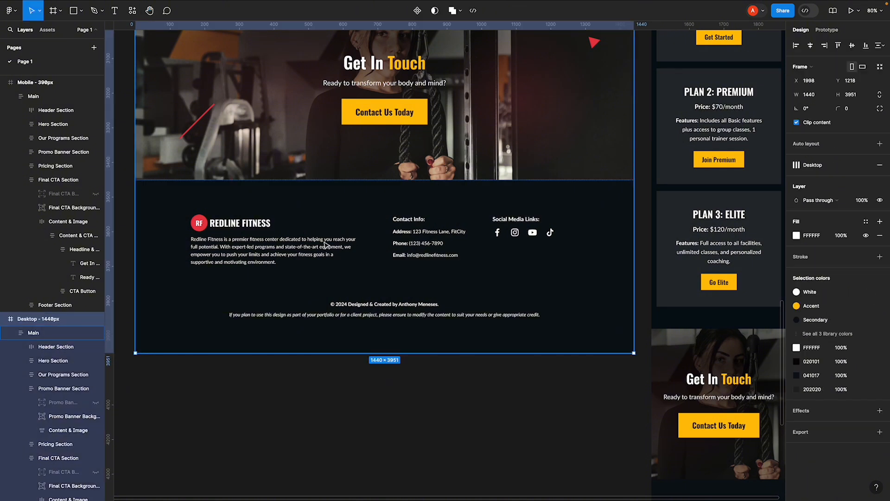
{"action": "double_click", "coordinate": [326, 244]}
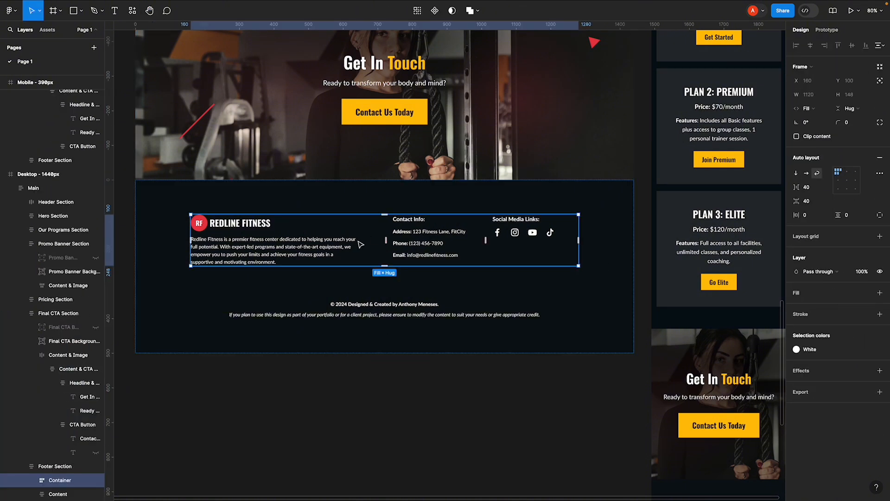
{"action": "double_click", "coordinate": [310, 247]}
{"action": "key", "text": "Escape"}
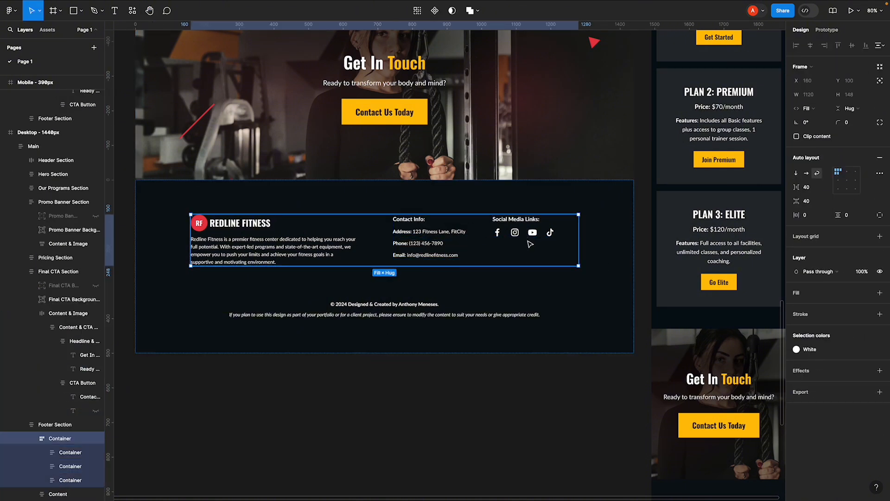
{"action": "left_click", "coordinate": [369, 310]}
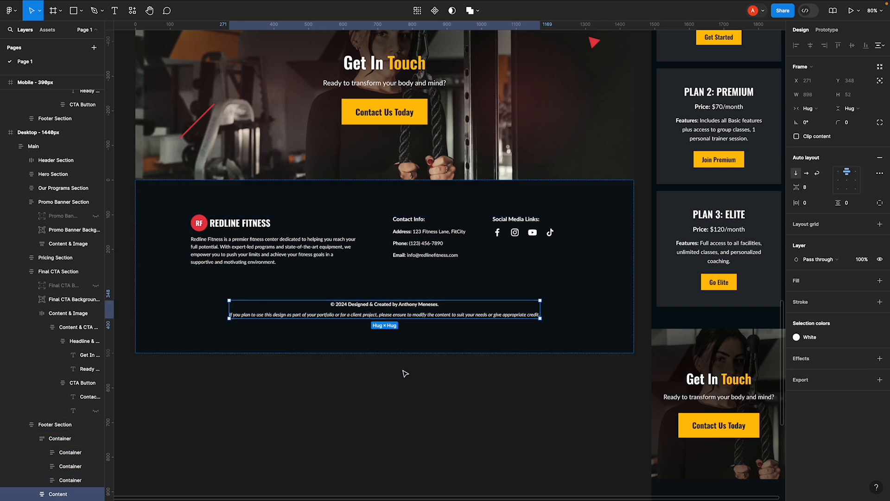
{"action": "key", "text": "ctrl+shift+Tab"}
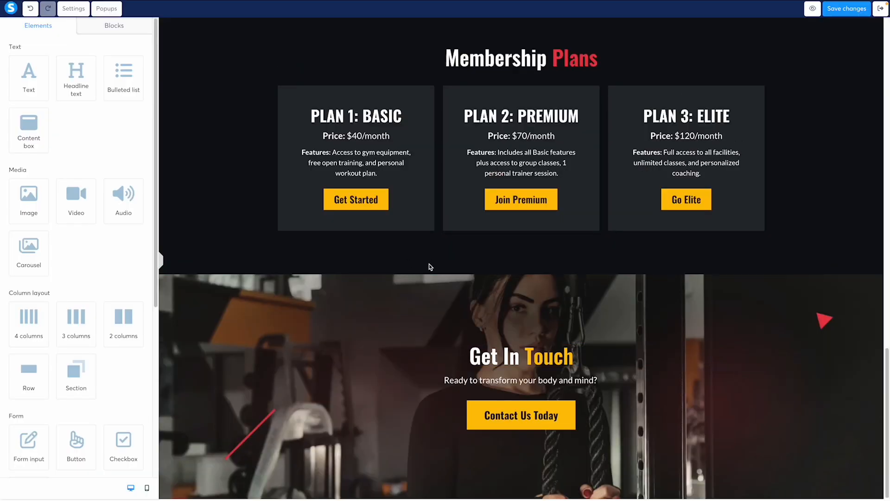
{"action": "key", "text": "ctrl+Tab"}
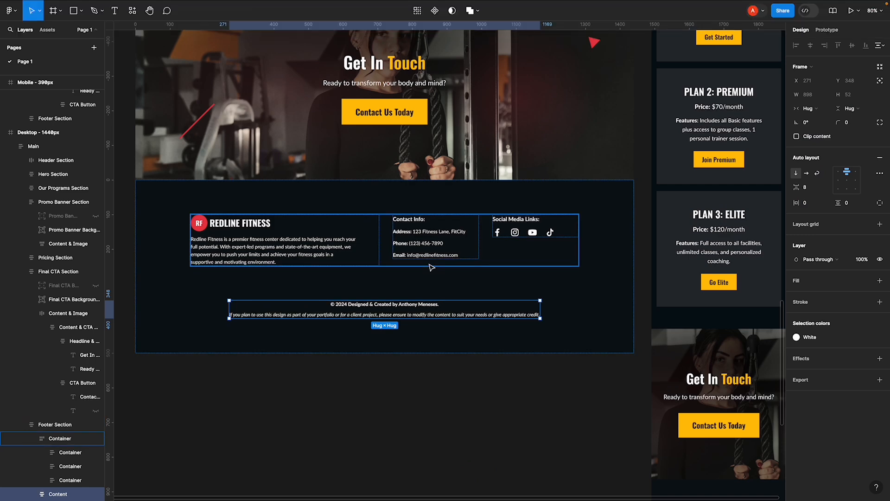
{"action": "key", "text": "ctrl+shift+Tab"}
{"action": "key", "text": "ctrl+Tab"}
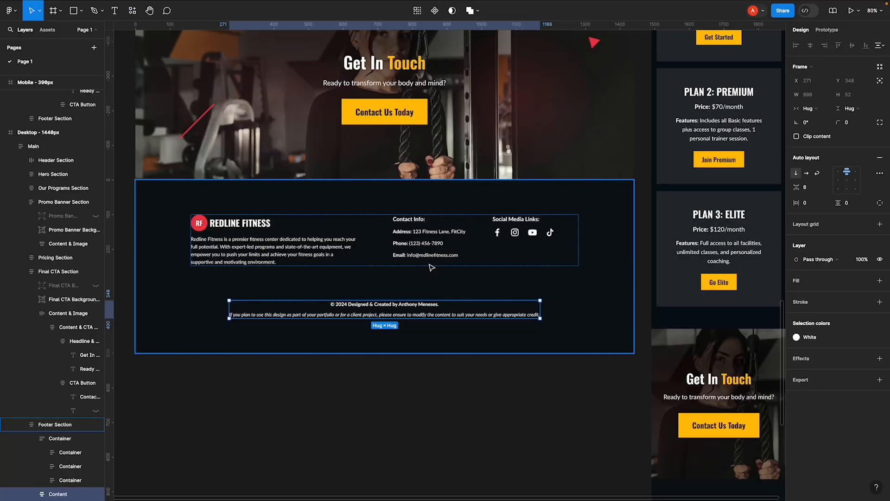
{"action": "key", "text": "ctrl+shift+Tab"}
{"action": "scroll", "coordinate": [437, 270], "scroll_direction": "down", "scroll_amount": 1}
{"action": "key", "text": "ctrl+Tab"}
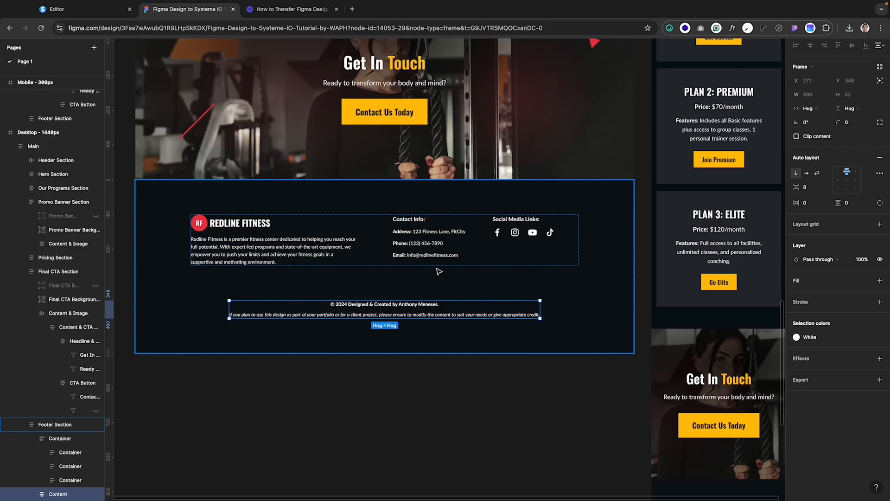
- Duplicate the Membership Plans section in the page editor and place the copy below the Get In Touch section
{"action": "key", "text": "ctrl+shift+Tab"}
{"action": "scroll", "coordinate": [437, 268], "scroll_direction": "up", "scroll_amount": 5}
{"action": "scroll", "coordinate": [585, 268], "scroll_direction": "down", "scroll_amount": 1}
{"action": "scroll", "coordinate": [587, 271], "scroll_direction": "down", "scroll_amount": 2}
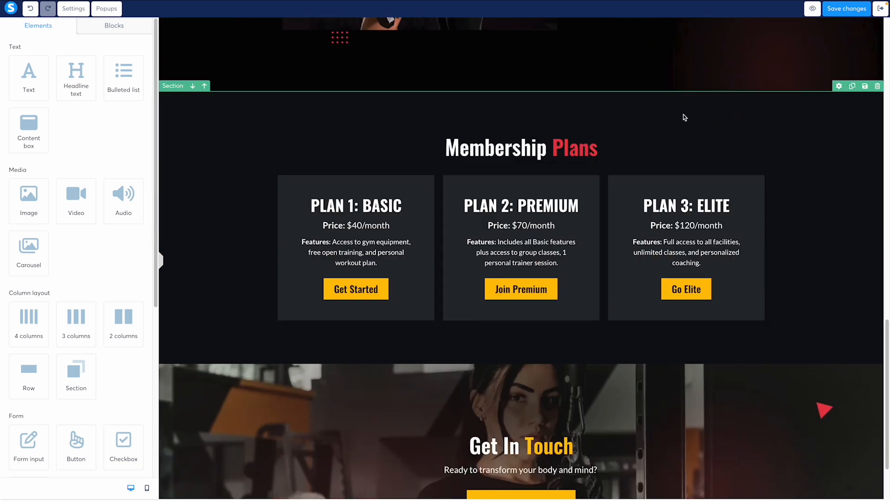
{"action": "scroll", "coordinate": [807, 149], "scroll_direction": "down", "scroll_amount": 1}
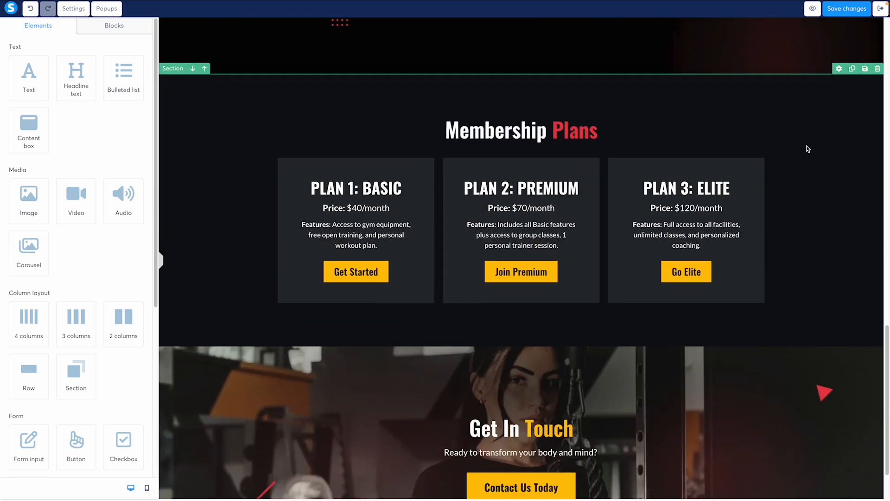
{"action": "left_click", "coordinate": [852, 69]}
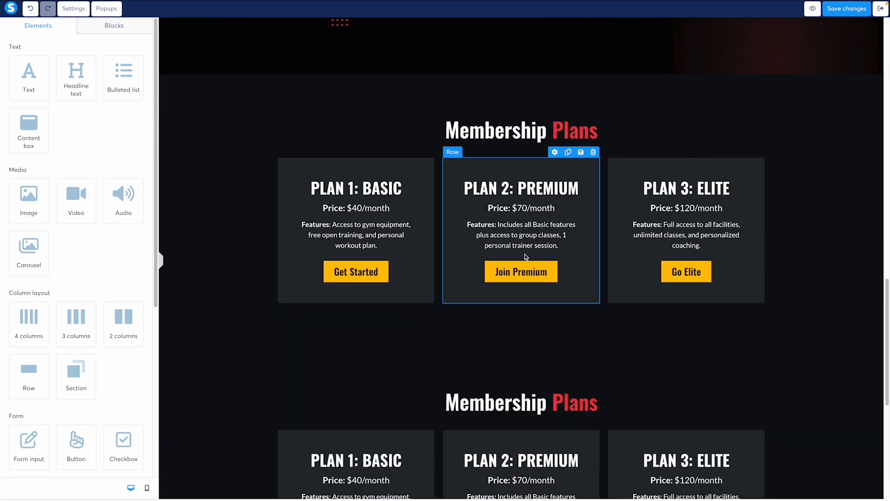
{"action": "scroll", "coordinate": [379, 231], "scroll_direction": "down", "scroll_amount": 5}
{"action": "left_click", "coordinate": [204, 100]}
{"action": "scroll", "coordinate": [241, 208], "scroll_direction": "down", "scroll_amount": 2}
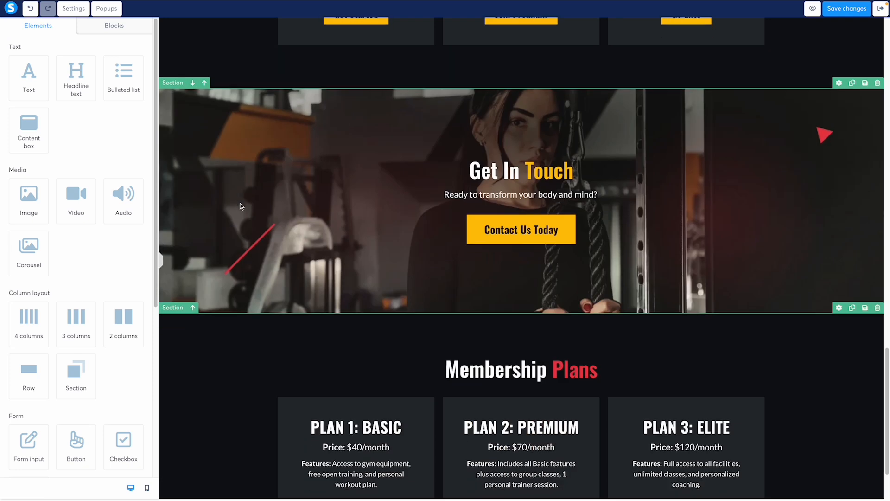
- Delete the Membership Plans headline, the Plan 3 card and the row of plan columns from the duplicated section below Get In Touch
{"action": "mouse_move", "coordinate": [574, 285]}
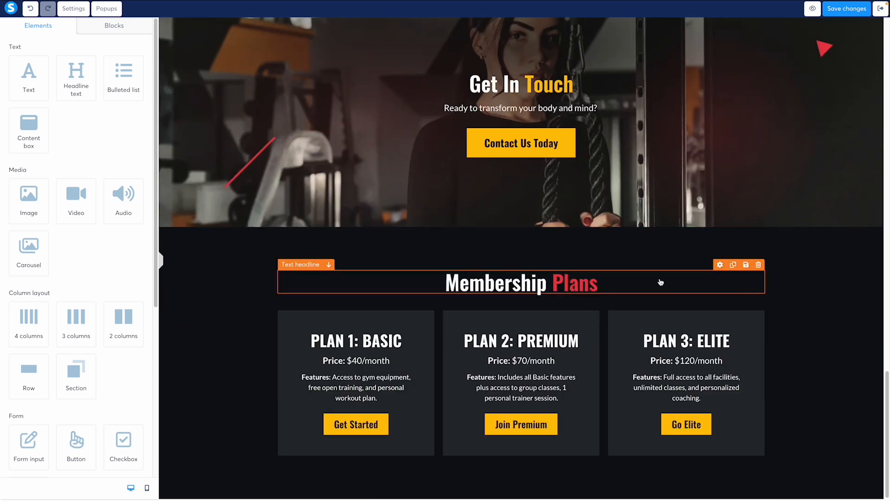
{"action": "left_click", "coordinate": [758, 265]}
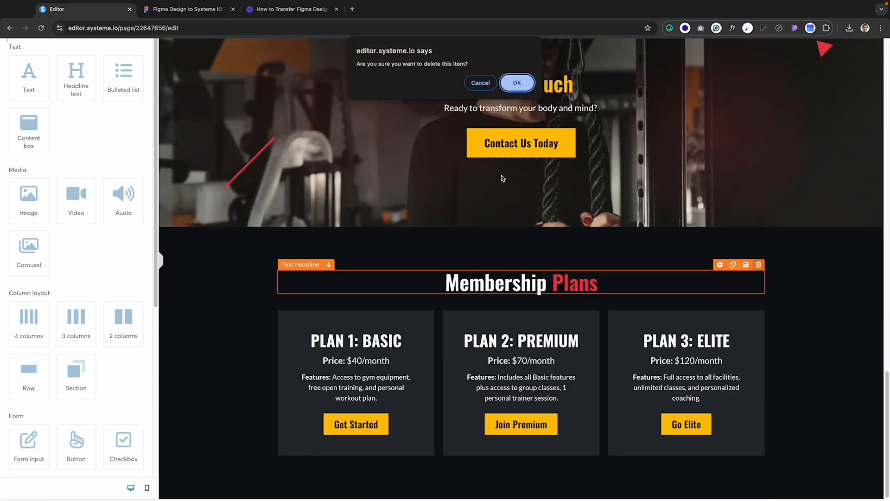
{"action": "left_click", "coordinate": [514, 82]}
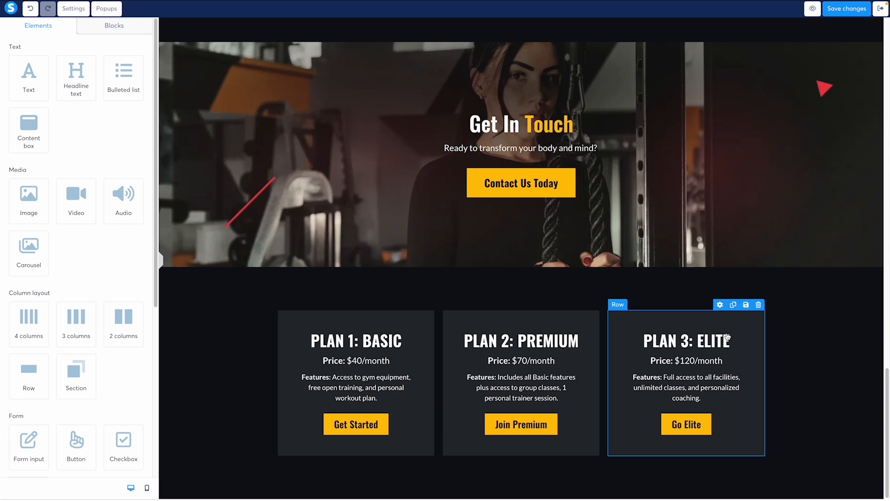
{"action": "left_click", "coordinate": [758, 305]}
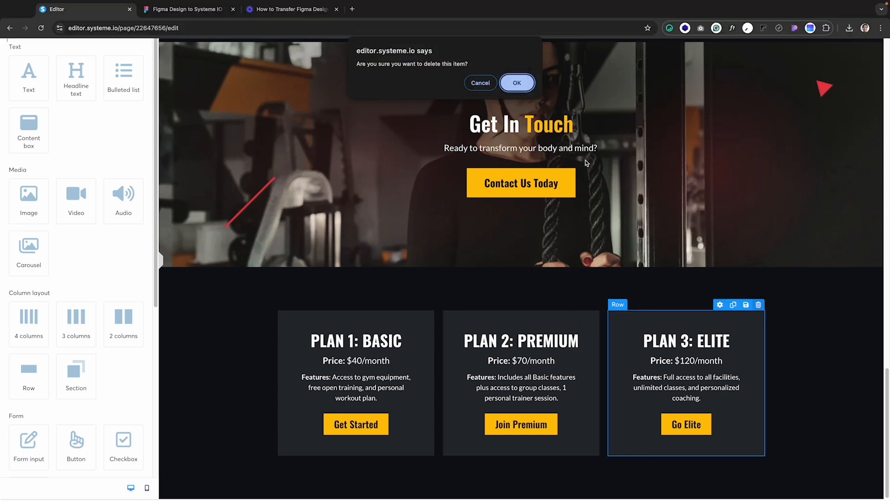
{"action": "left_click", "coordinate": [514, 82]}
{"action": "left_click", "coordinate": [758, 304]}
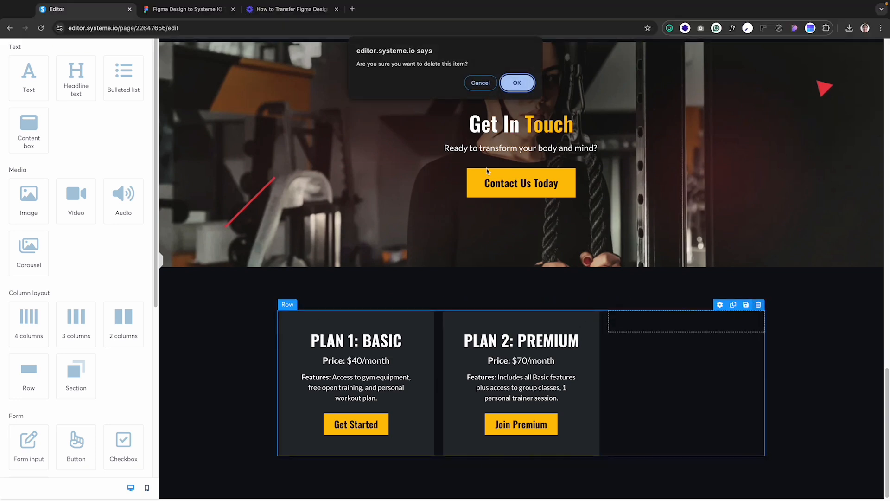
{"action": "left_click", "coordinate": [514, 82]}
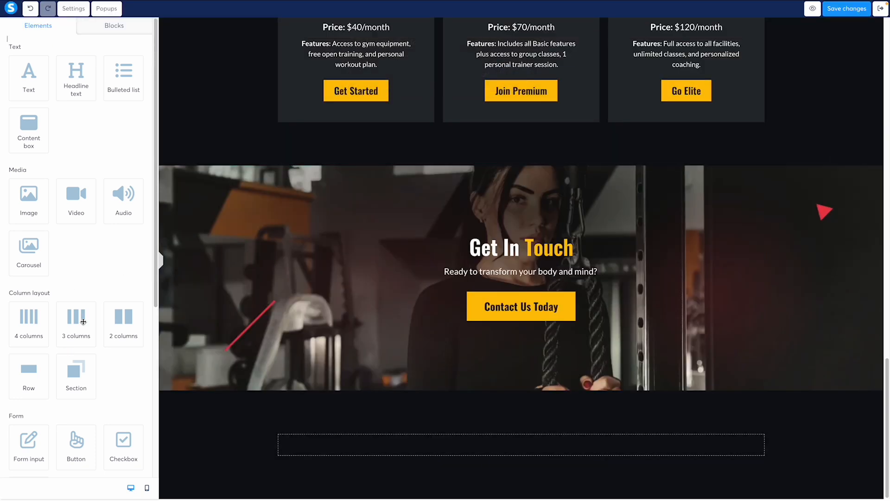
- Add a three-column row to the empty footer section and place a single image element in its first column
{"action": "left_click_drag", "start_coordinate": [83, 321], "coordinate": [435, 446]}
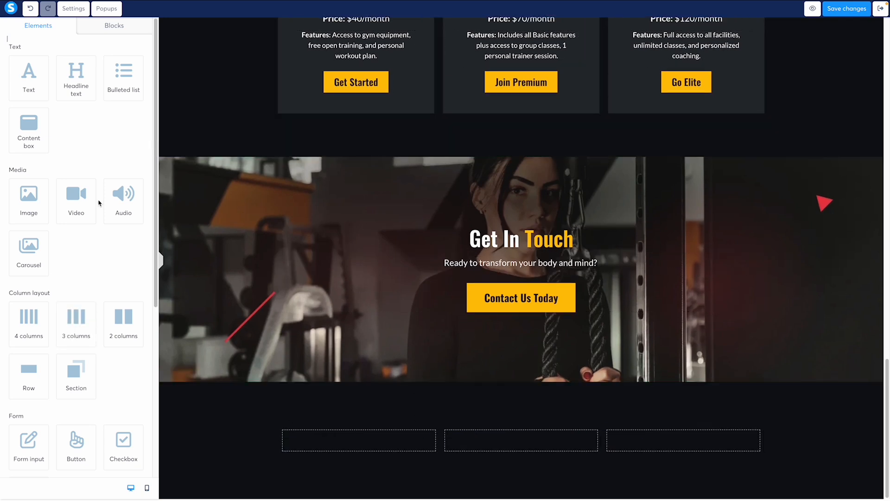
{"action": "left_click_drag", "start_coordinate": [29, 199], "coordinate": [392, 457]}
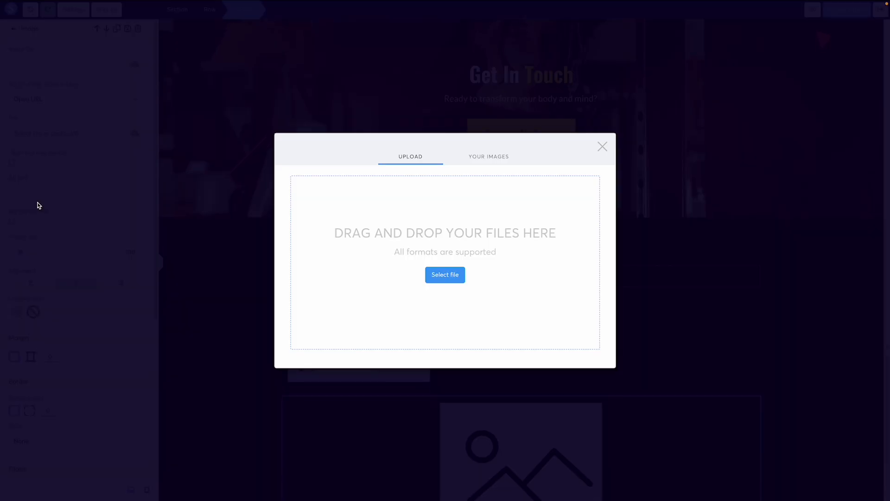
{"action": "left_click", "coordinate": [487, 157]}
{"action": "left_click", "coordinate": [602, 146]}
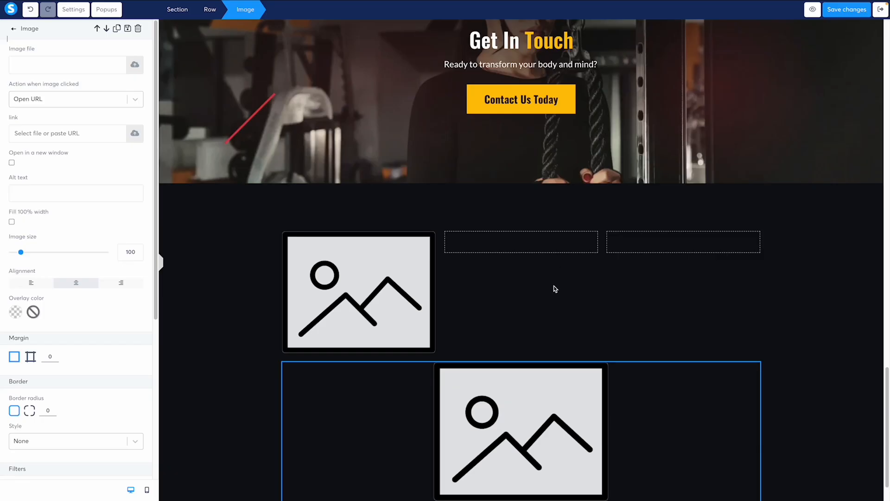
{"action": "left_click", "coordinate": [30, 9]}
- Set the image in the first footer column to Logo.webp from the previously uploaded images
{"action": "left_click", "coordinate": [355, 348]}
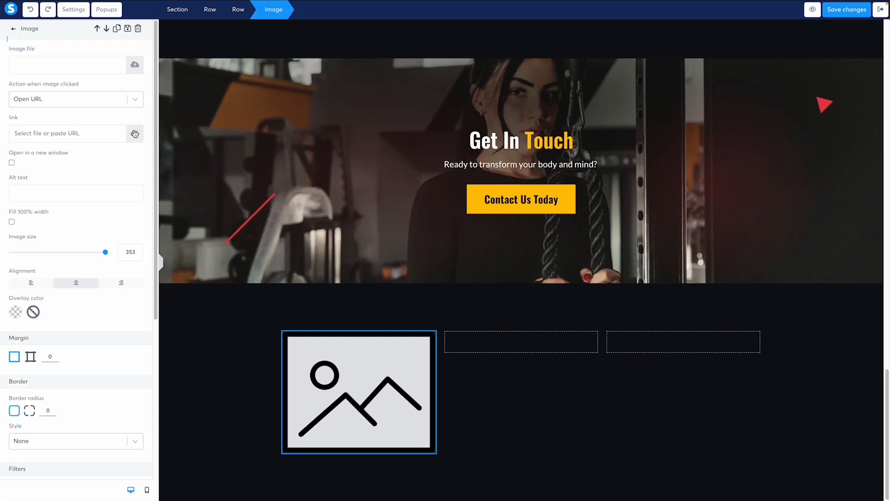
{"action": "left_click", "coordinate": [135, 65]}
{"action": "left_click", "coordinate": [488, 155]}
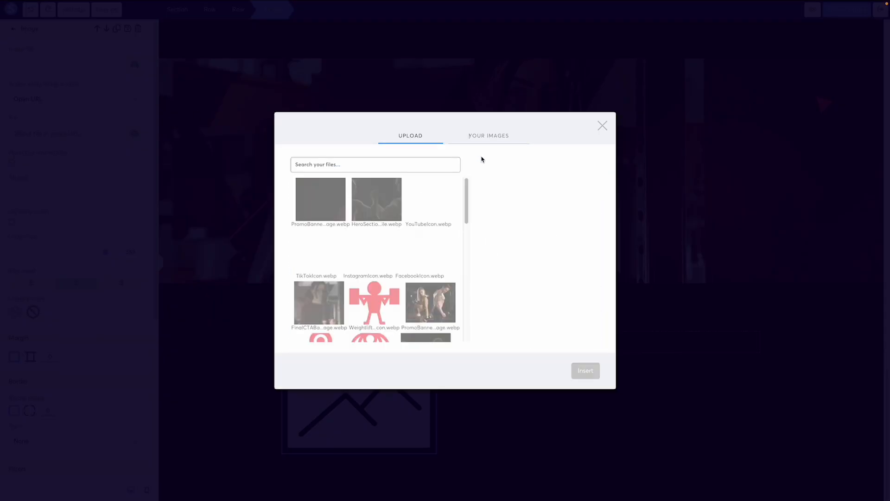
{"action": "scroll", "coordinate": [371, 251], "scroll_direction": "down", "scroll_amount": 3}
{"action": "scroll", "coordinate": [371, 250], "scroll_direction": "up", "scroll_amount": 5}
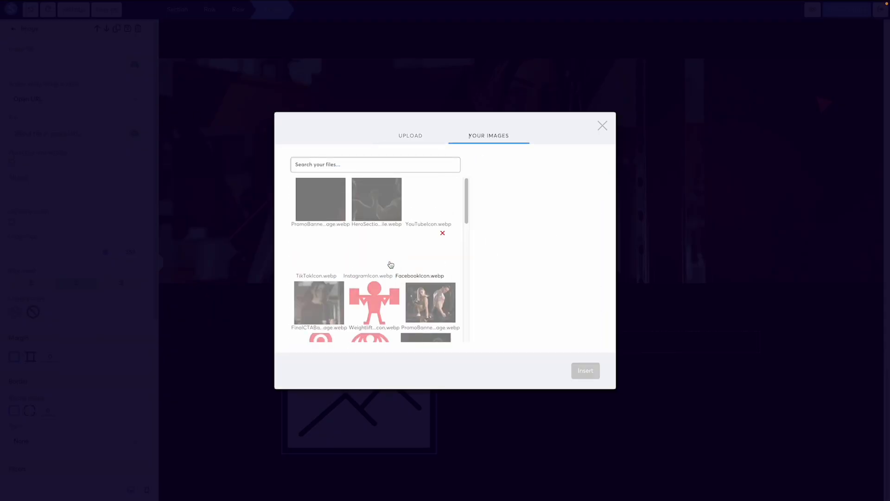
{"action": "scroll", "coordinate": [402, 238], "scroll_direction": "down", "scroll_amount": 3}
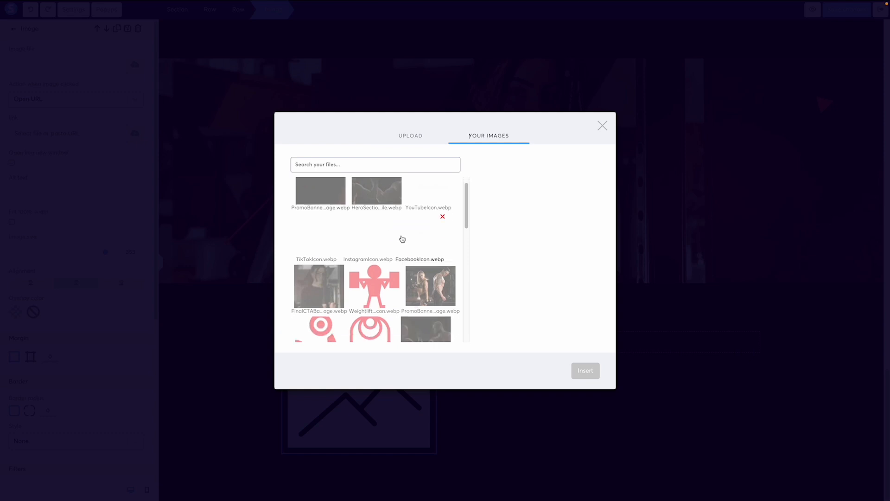
{"action": "left_click", "coordinate": [314, 292]}
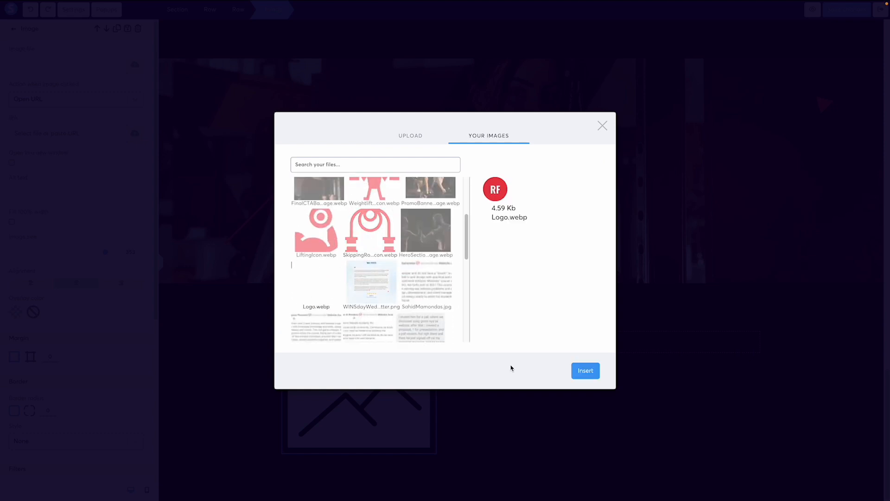
{"action": "left_click", "coordinate": [585, 371]}
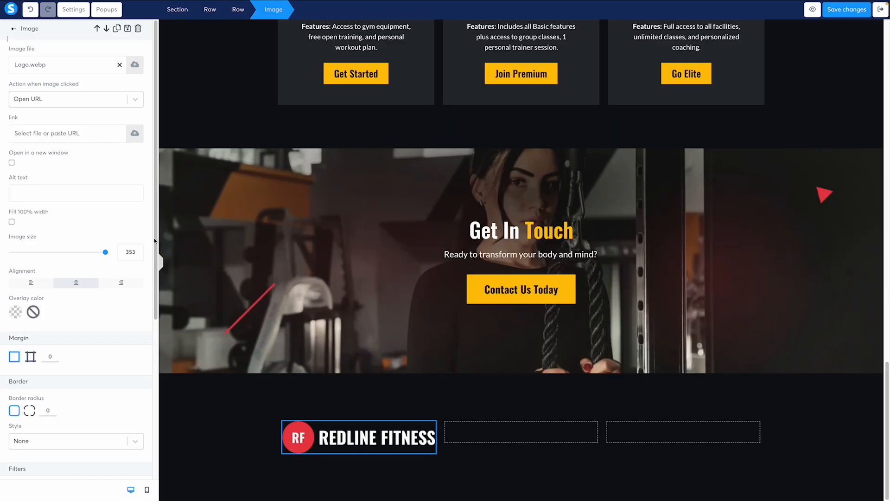
{"action": "left_click", "coordinate": [393, 373]}
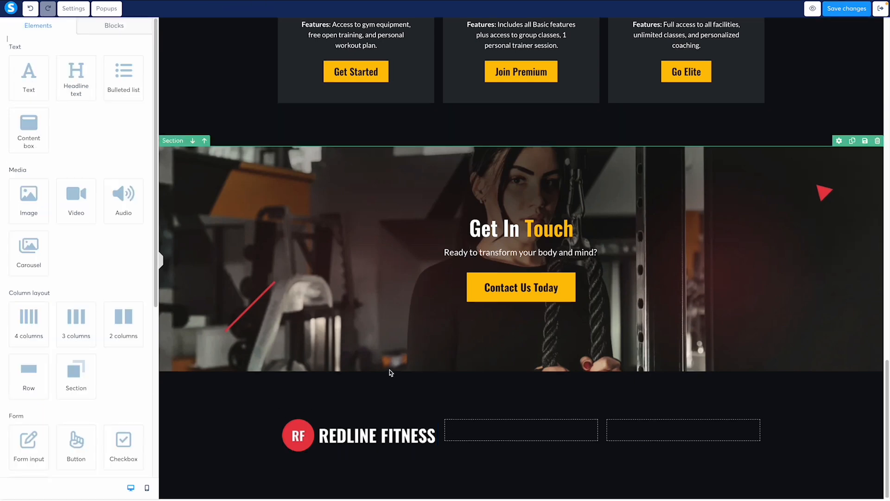
- Check the footer logo's dimensions in Figma, then set the editor logo's image size to 230 and align it left
{"action": "scroll", "coordinate": [392, 373], "scroll_direction": "up", "scroll_amount": 20}
{"action": "scroll", "coordinate": [393, 373], "scroll_direction": "down", "scroll_amount": 10}
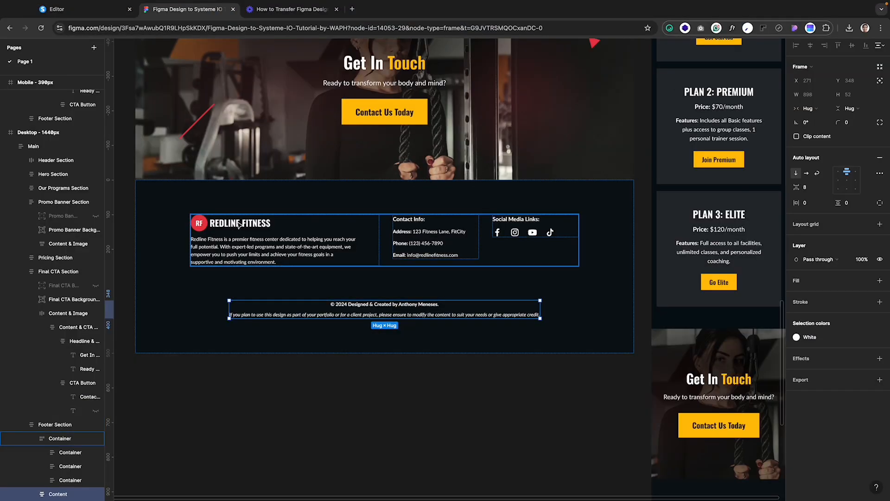
{"action": "left_click", "coordinate": [238, 224]}
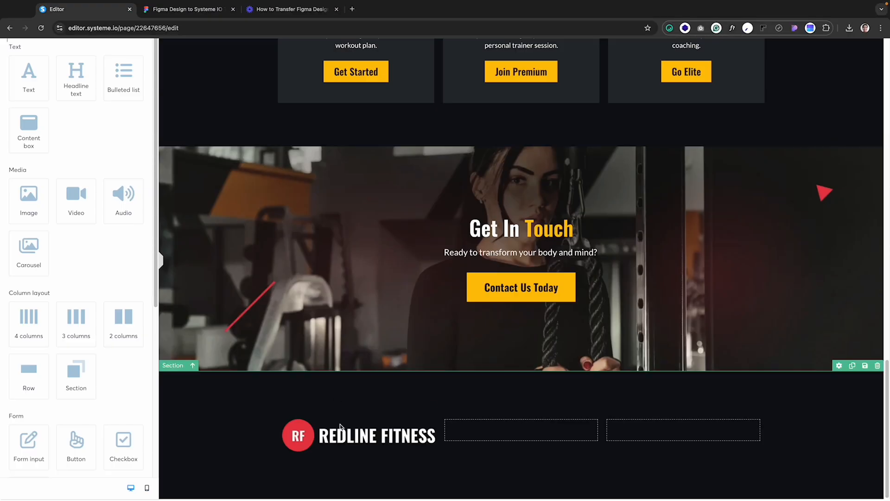
{"action": "left_click", "coordinate": [285, 426]}
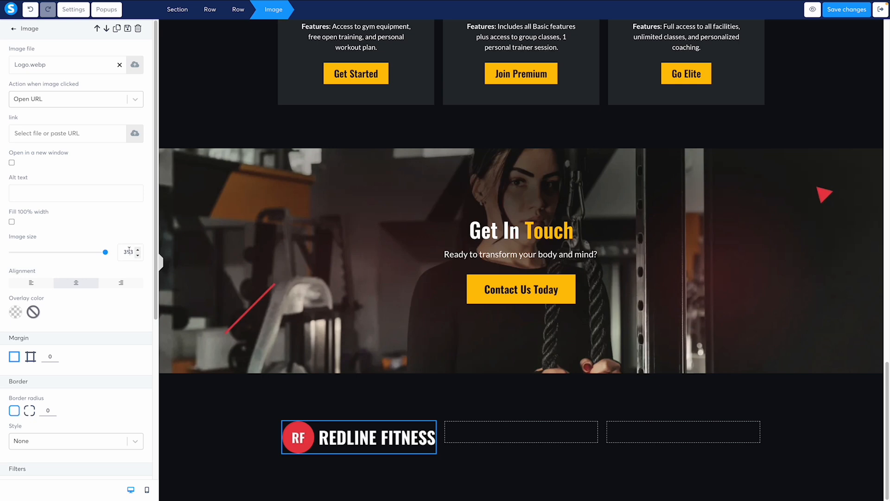
{"action": "type", "text": "230"}
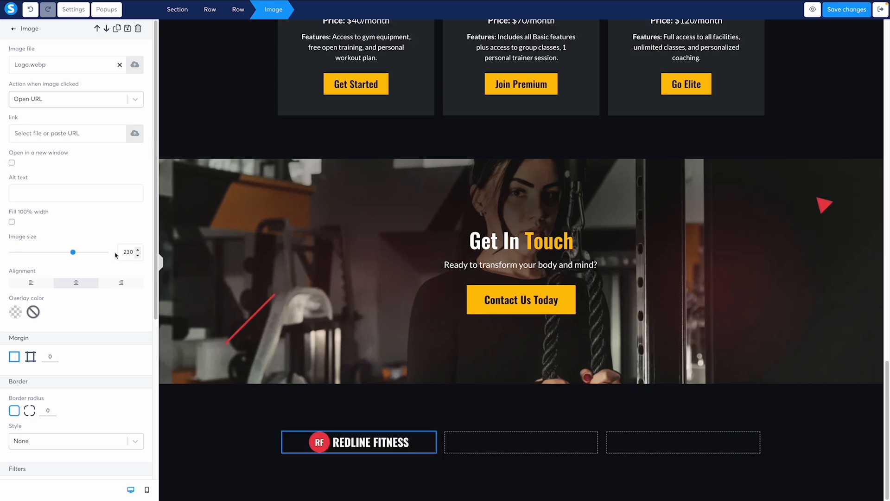
{"action": "key", "text": "Escape"}
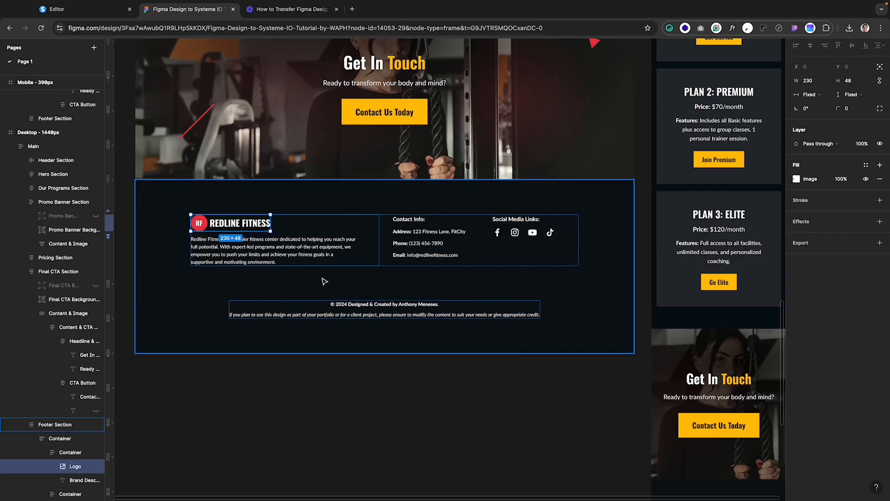
- Inspect the footer brand description in Figma, then duplicate the free training paragraph in the editor and place the copy below the footer logo
{"action": "double_click", "coordinate": [253, 250]}
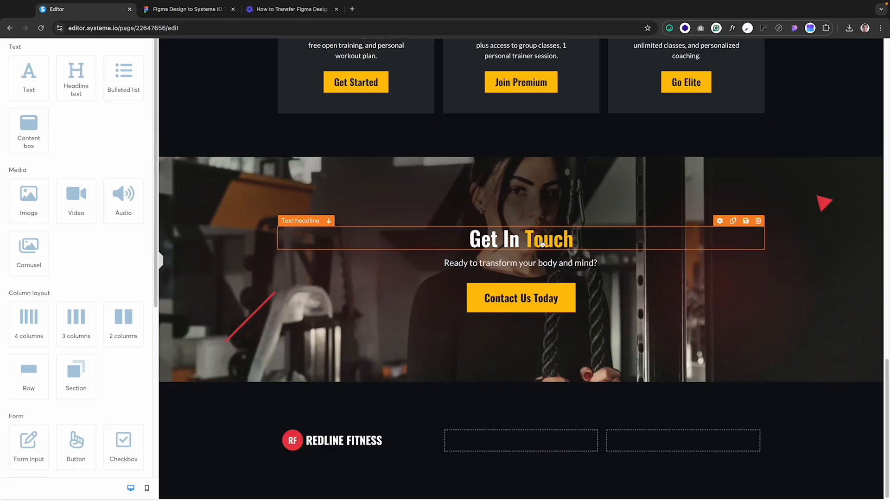
{"action": "scroll", "coordinate": [370, 167], "scroll_direction": "up", "scroll_amount": 3}
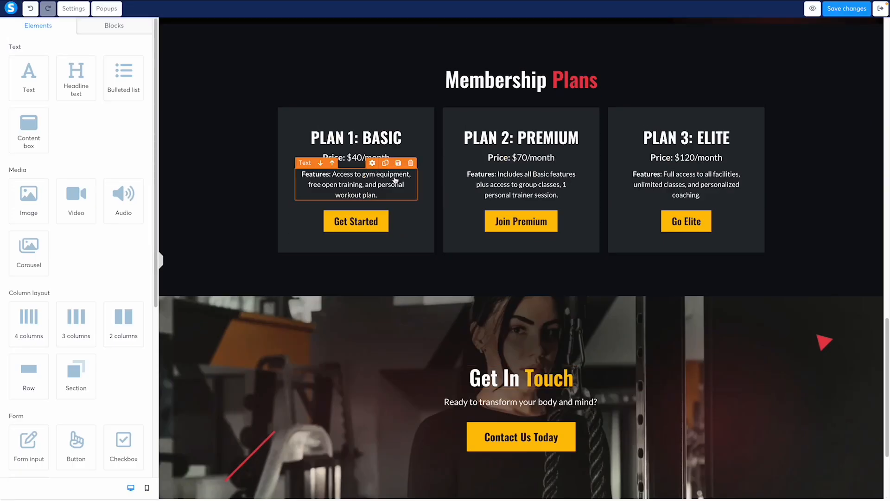
{"action": "scroll", "coordinate": [395, 180], "scroll_direction": "up", "scroll_amount": 5}
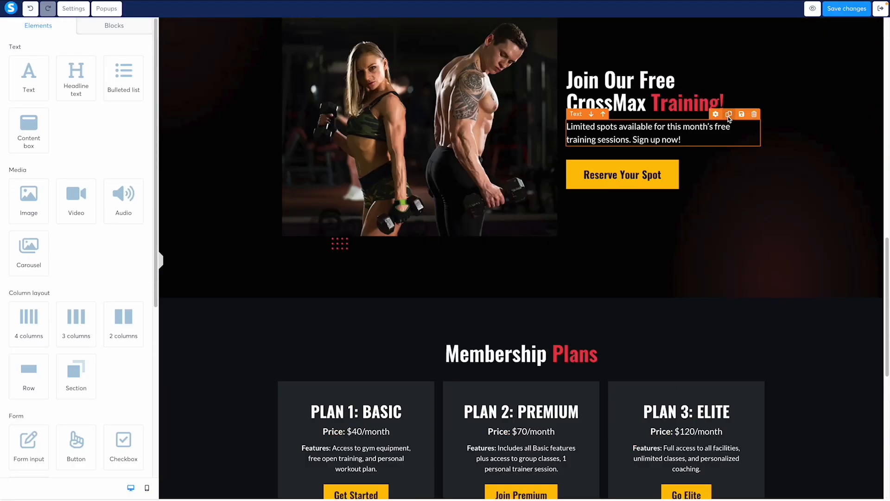
{"action": "left_click", "coordinate": [729, 115]}
{"action": "left_click_drag", "start_coordinate": [574, 135], "coordinate": [474, 357]}
{"action": "mouse_move", "coordinate": [463, 267]}
{"action": "left_mouse_down"}
{"action": "mouse_move", "coordinate": [466, 431]}
{"action": "mouse_move", "coordinate": [453, 274]}
{"action": "left_mouse_up"}
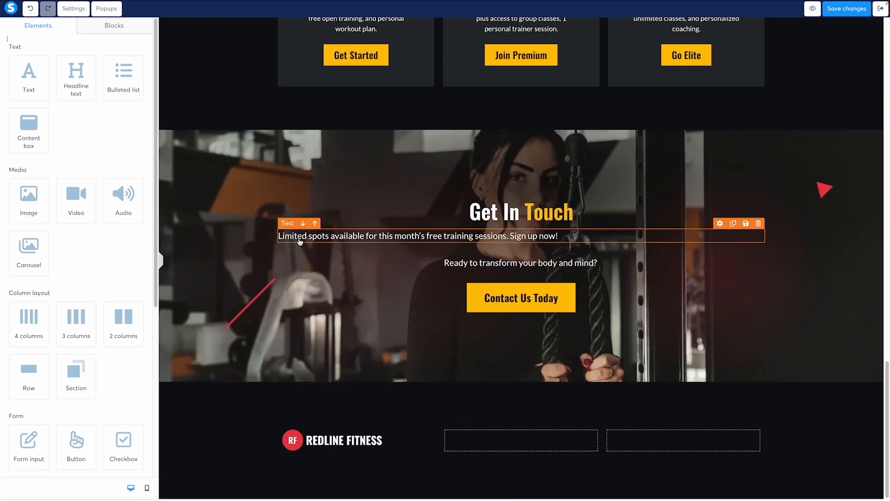
{"action": "left_click_drag", "start_coordinate": [290, 223], "coordinate": [353, 451]}
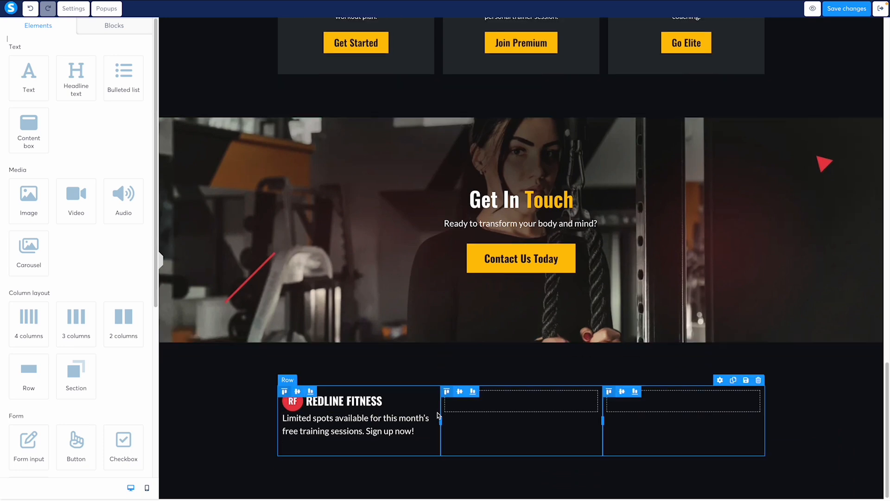
- Set the padding of the three-column footer row to 0
{"action": "left_click", "coordinate": [468, 437]}
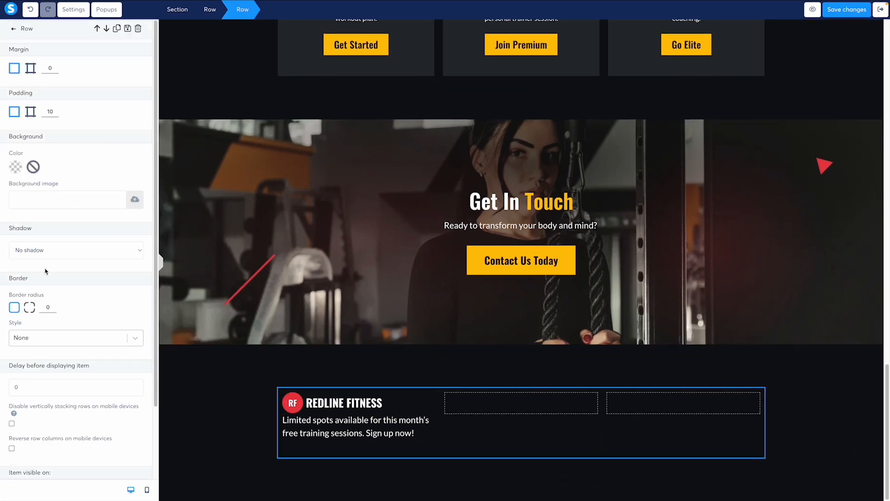
{"action": "double_click", "coordinate": [49, 115]}
{"action": "type", "text": "0"}
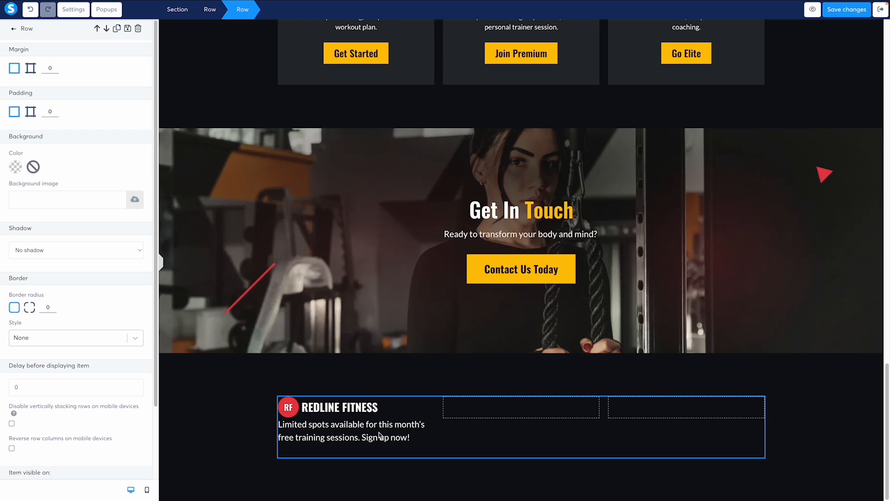
- Check the gap between logo and description in Figma, then set the footer logo's bottom margin to 12
{"action": "left_click", "coordinate": [337, 406]}
{"action": "key", "text": "ctrl+Tab"}
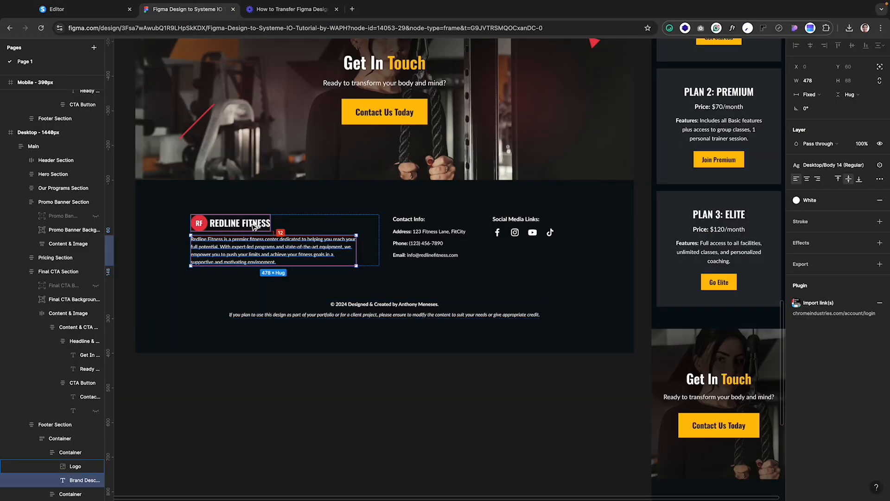
{"action": "key", "text": "ctrl+shift+Tab"}
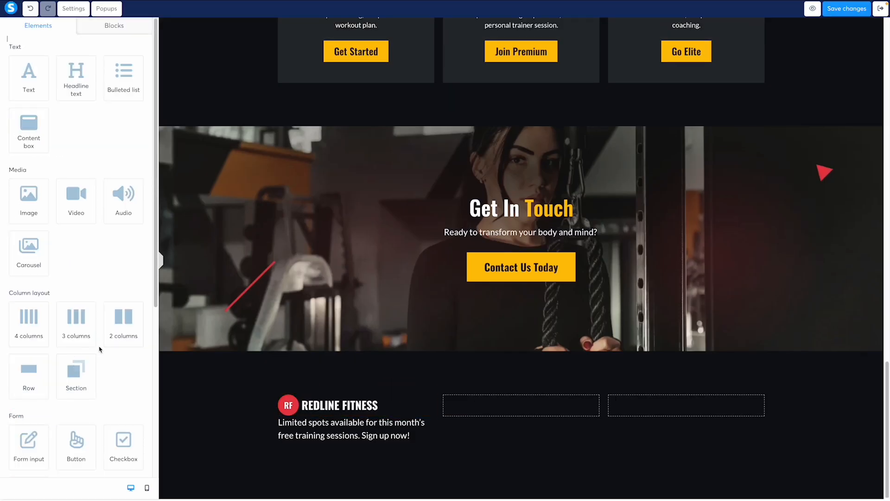
{"action": "scroll", "coordinate": [80, 337], "scroll_direction": "down", "scroll_amount": 5}
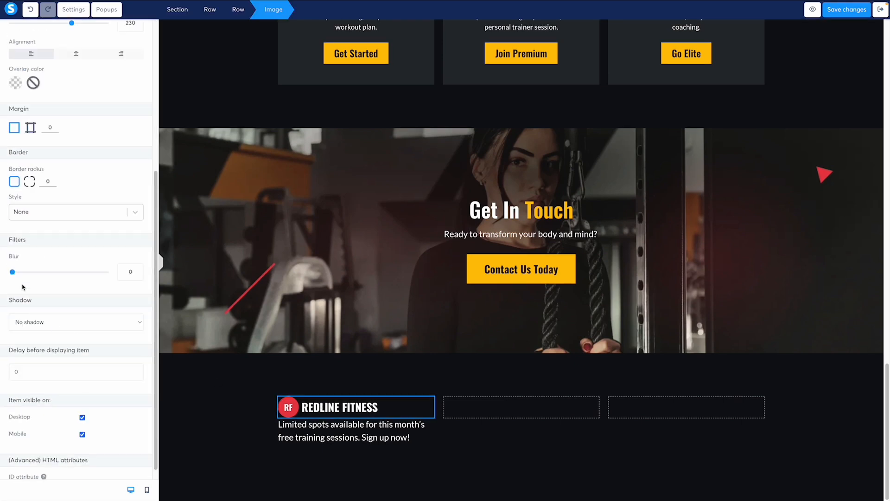
{"action": "left_click", "coordinate": [31, 127]}
{"action": "double_click", "coordinate": [130, 240]}
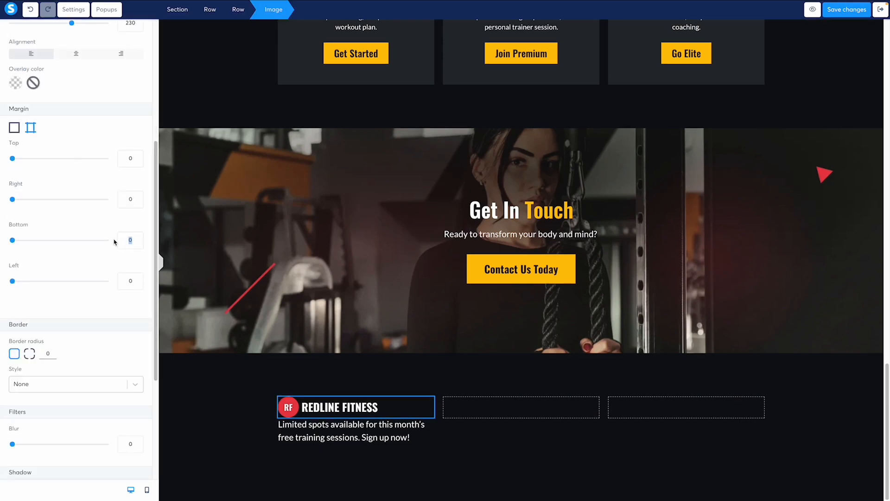
{"action": "type", "text": "12"}
- Set the footer paragraph's font size to 14 and its line height to 24
{"action": "left_click", "coordinate": [334, 430]}
{"action": "left_click", "coordinate": [334, 432]}
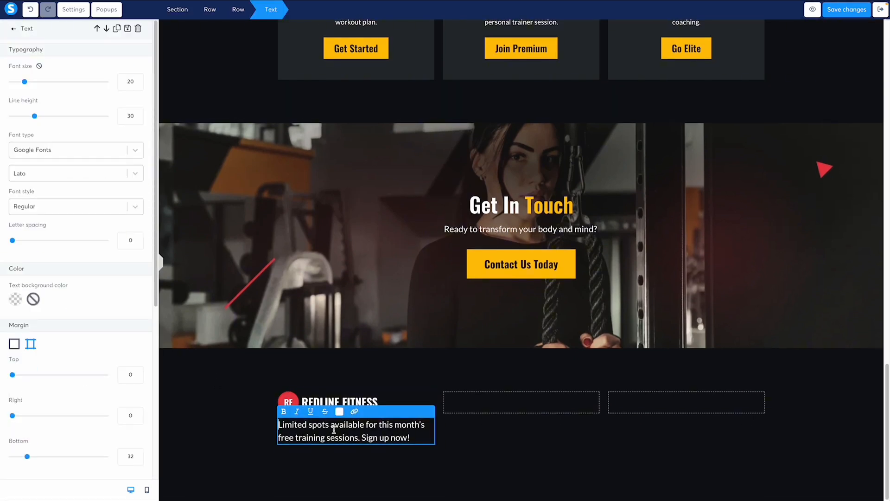
{"action": "left_click", "coordinate": [138, 85]}
{"action": "left_click", "coordinate": [138, 85]}
{"action": "left_click", "coordinate": [138, 85]}
{"action": "left_click", "coordinate": [137, 84]}
{"action": "left_click", "coordinate": [137, 84]}
{"action": "left_click", "coordinate": [137, 85]}
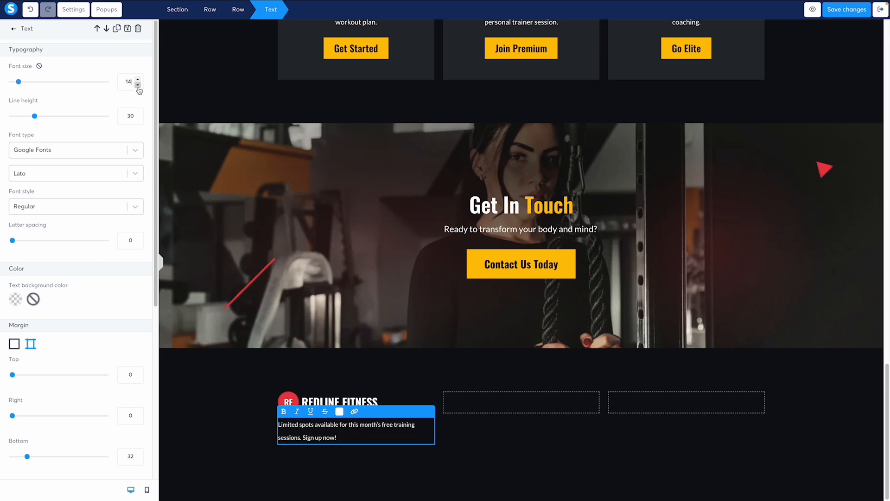
{"action": "left_click", "coordinate": [138, 119]}
{"action": "left_click", "coordinate": [138, 119]}
{"action": "left_click", "coordinate": [137, 119]}
{"action": "left_click", "coordinate": [137, 119]}
{"action": "left_click", "coordinate": [137, 119]}
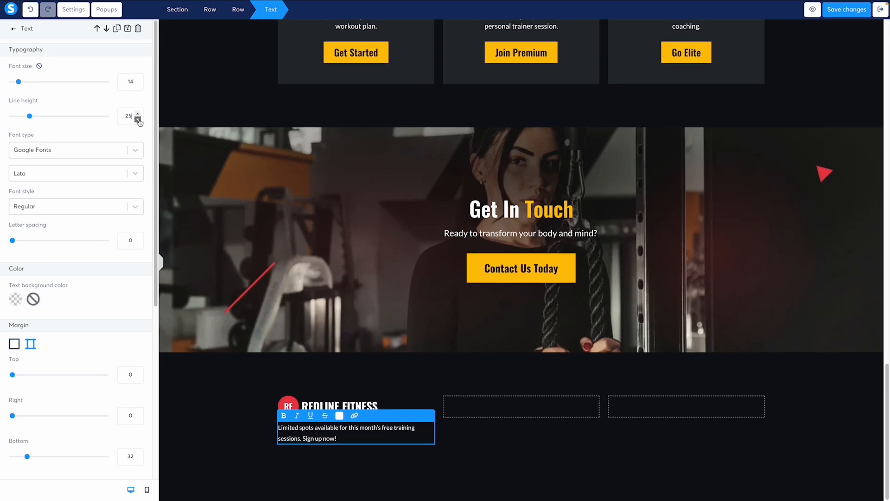
{"action": "left_click", "coordinate": [138, 119]}
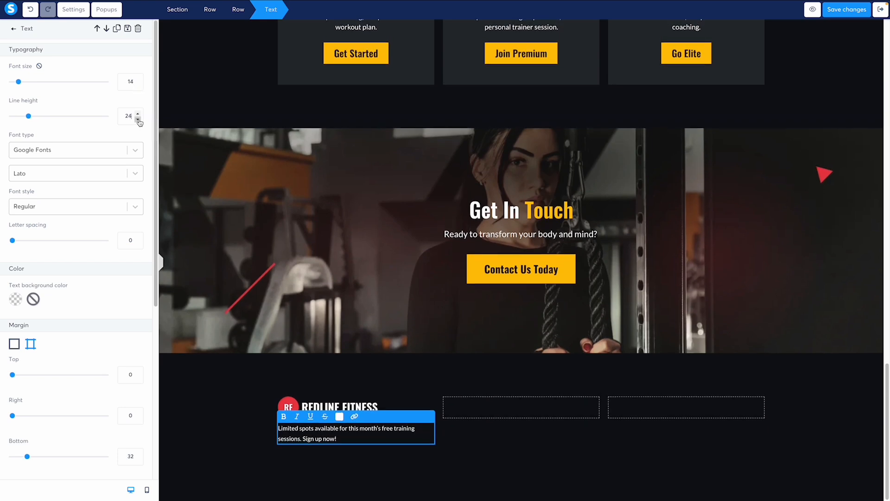
- Replace the footer paragraph with Figma's brand description beginning "Redline Fitness is a premier fitness center dedicated to helping you reach your full potential."
{"action": "left_click", "coordinate": [380, 282]}
{"action": "key", "text": "Return"}
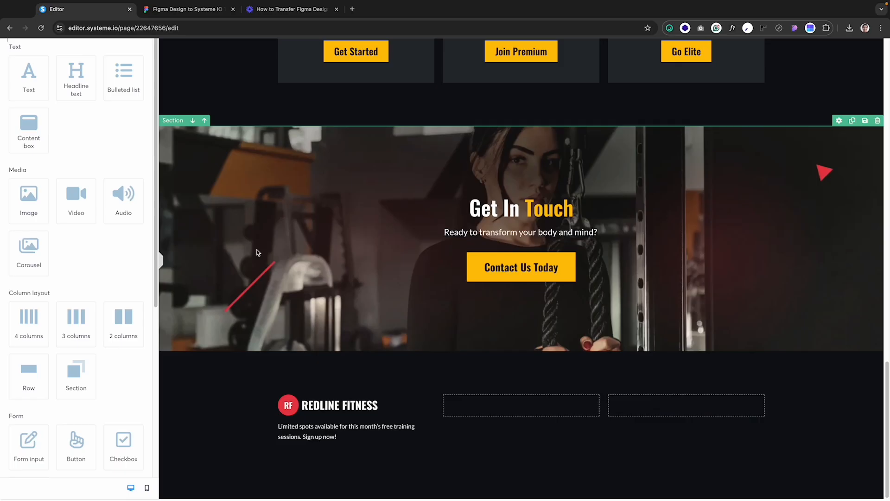
{"action": "left_click", "coordinate": [335, 428]}
{"action": "double_click", "coordinate": [335, 428]}
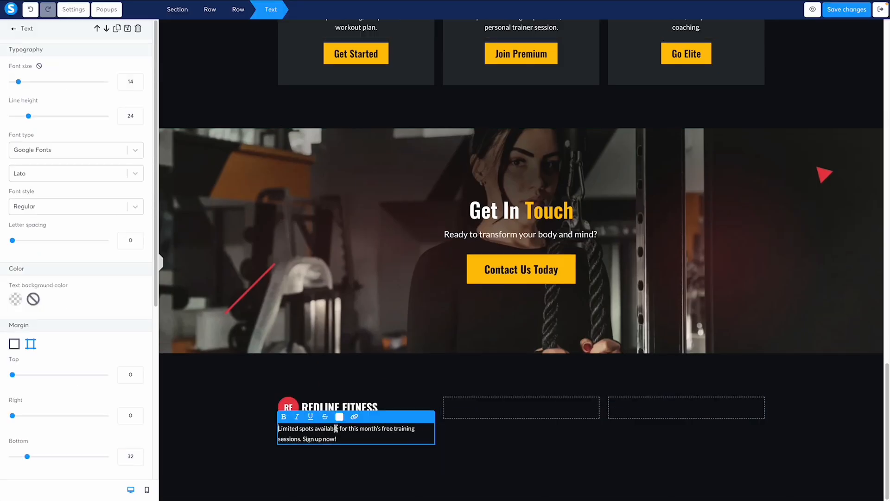
{"action": "triple_click", "coordinate": [335, 428]}
{"action": "type", "text": "Redline Fitness is a premier fitness center dedicated to helping you reach your full potential. With expert-led programs and state-of-the-art equipment, we empower you to push your limits and achieve your fitness goals in a supportive and motivating environment."}
{"action": "left_click", "coordinate": [456, 371]}
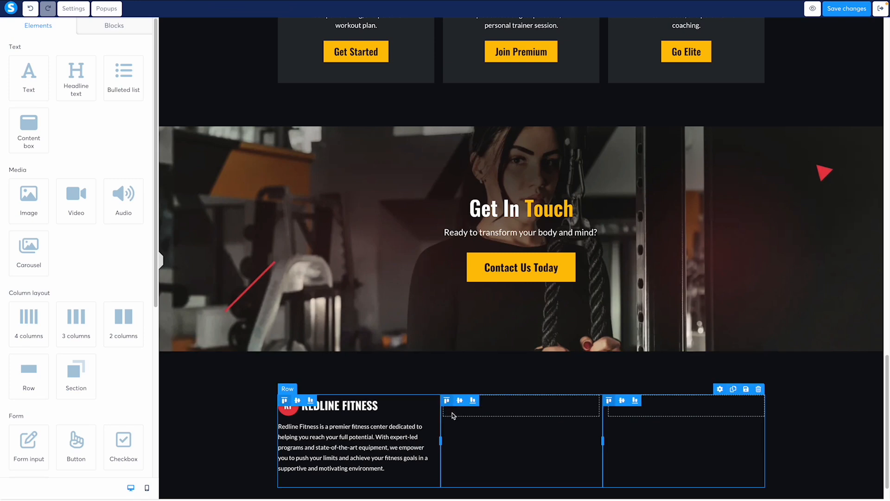
- Resize the footer row's columns so the first is widest and the other two are narrower and about equal
{"action": "scroll", "coordinate": [595, 442], "scroll_direction": "down", "scroll_amount": 1}
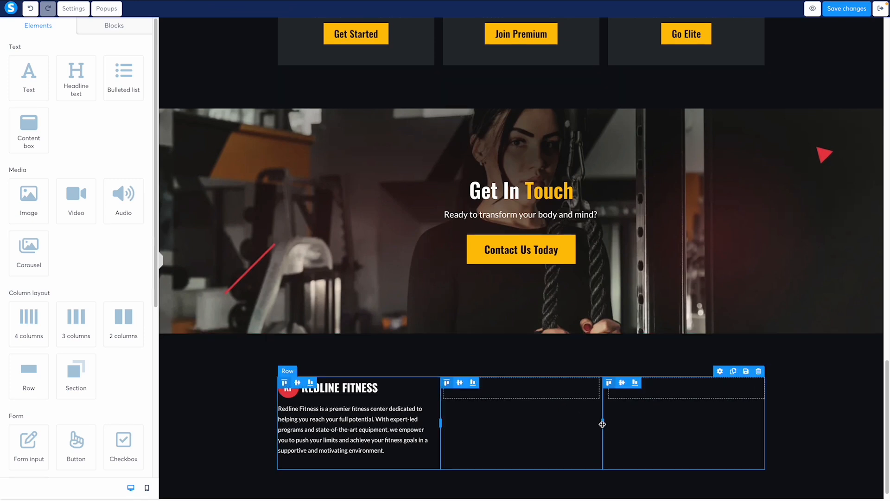
{"action": "left_click_drag", "start_coordinate": [629, 424], "coordinate": [633, 425]}
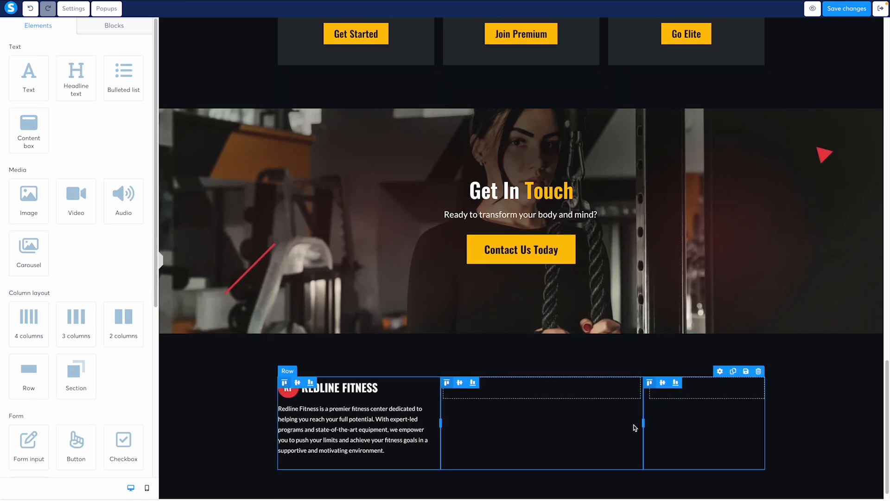
{"action": "left_click_drag", "start_coordinate": [441, 423], "coordinate": [519, 420]}
{"action": "left_click", "coordinate": [425, 330]}
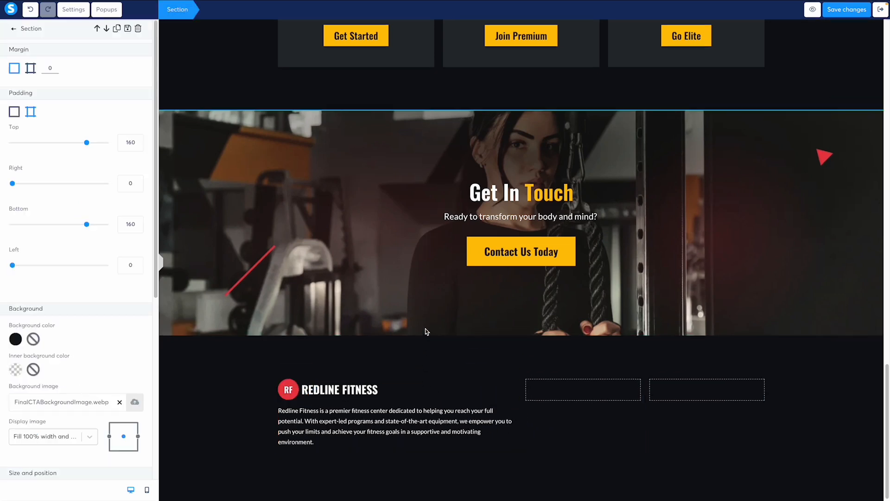
- Set the footer description paragraph's right margin to 48
{"action": "left_click", "coordinate": [424, 423]}
{"action": "left_click", "coordinate": [423, 428]}
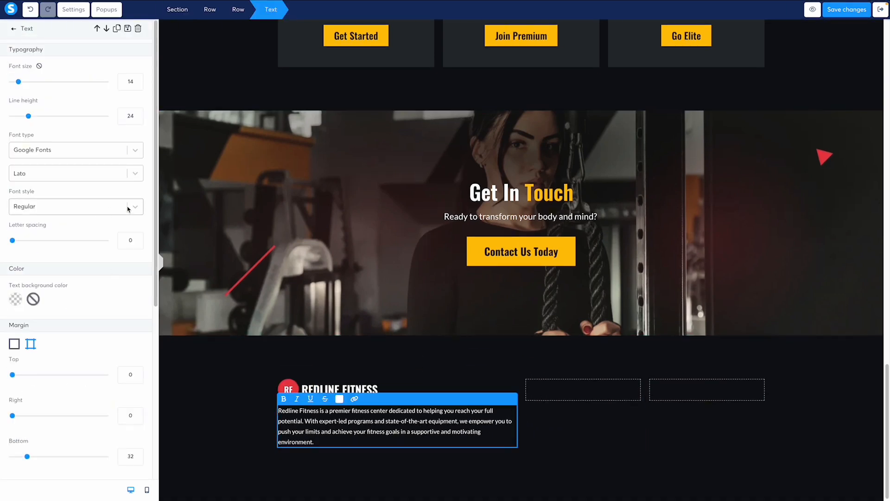
{"action": "scroll", "coordinate": [95, 287], "scroll_direction": "down", "scroll_amount": 3}
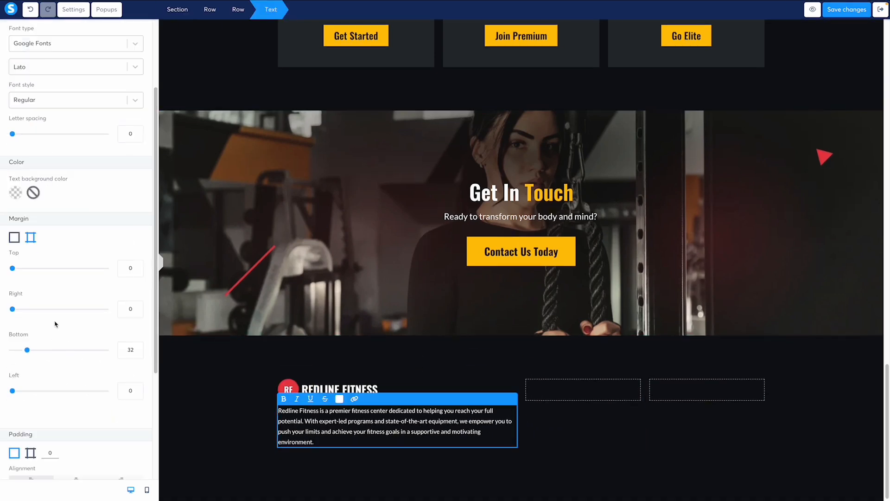
{"action": "left_click_drag", "start_coordinate": [13, 310], "coordinate": [36, 312]}
{"action": "left_click", "coordinate": [395, 280]}
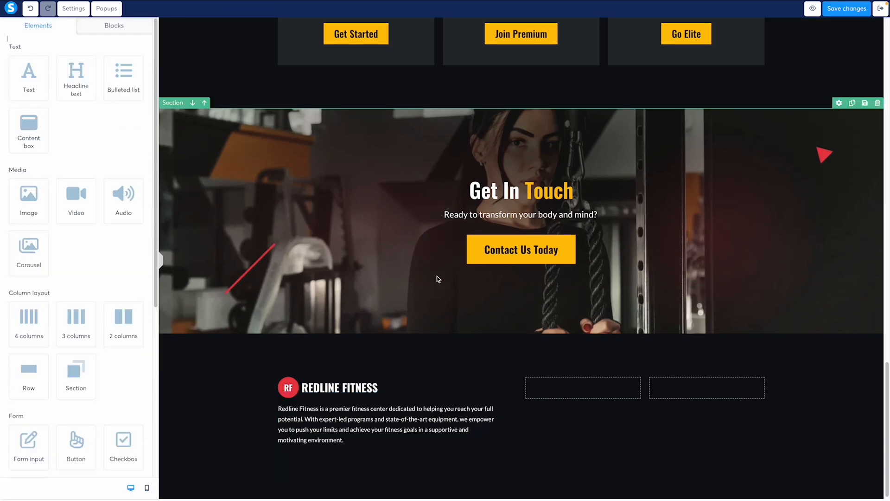
- Compare the footer description's line breaks with the Figma design, then set the paragraph's right margin to 76
{"action": "key", "text": "ctrl+Tab"}
{"action": "key", "text": "ctrl+shift+Tab"}
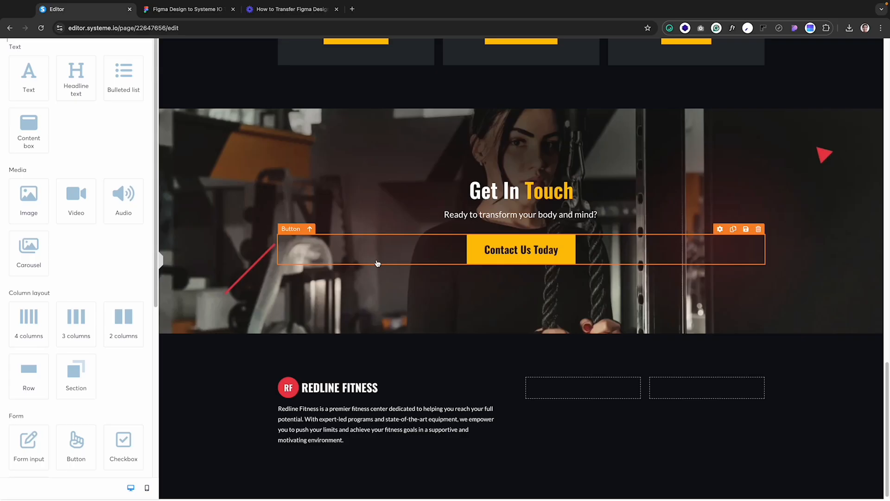
{"action": "key", "text": "ctrl+Tab"}
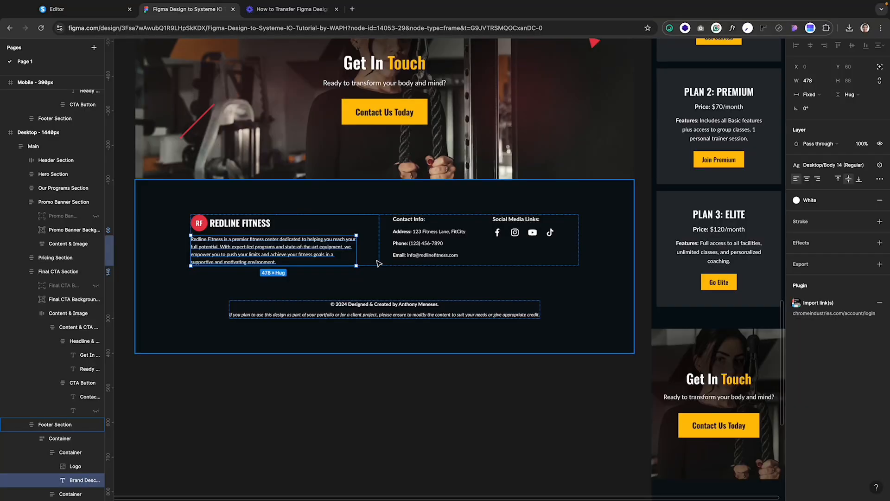
{"action": "key", "text": "ctrl+shift+Tab"}
{"action": "left_click", "coordinate": [343, 441]}
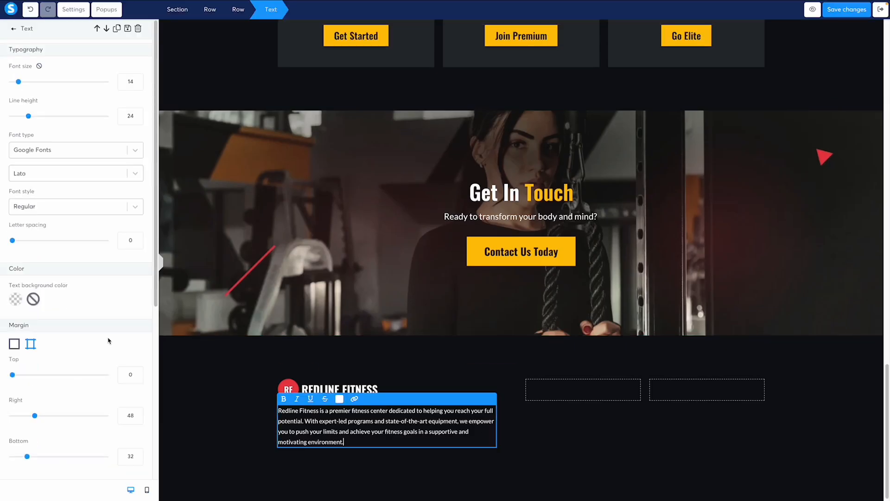
{"action": "scroll", "coordinate": [36, 333], "scroll_direction": "down", "scroll_amount": 2}
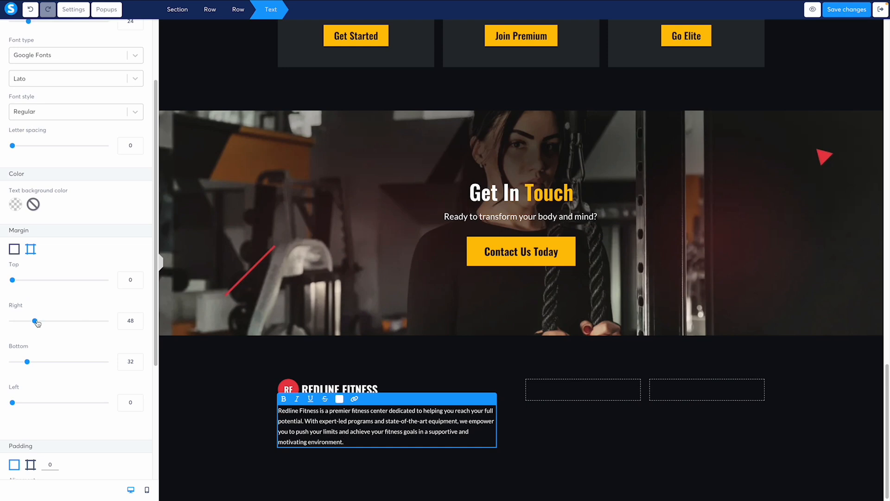
{"action": "mouse_move", "coordinate": [37, 323]}
{"action": "left_mouse_down"}
{"action": "mouse_move", "coordinate": [65, 330]}
{"action": "mouse_move", "coordinate": [48, 324]}
{"action": "left_mouse_up"}
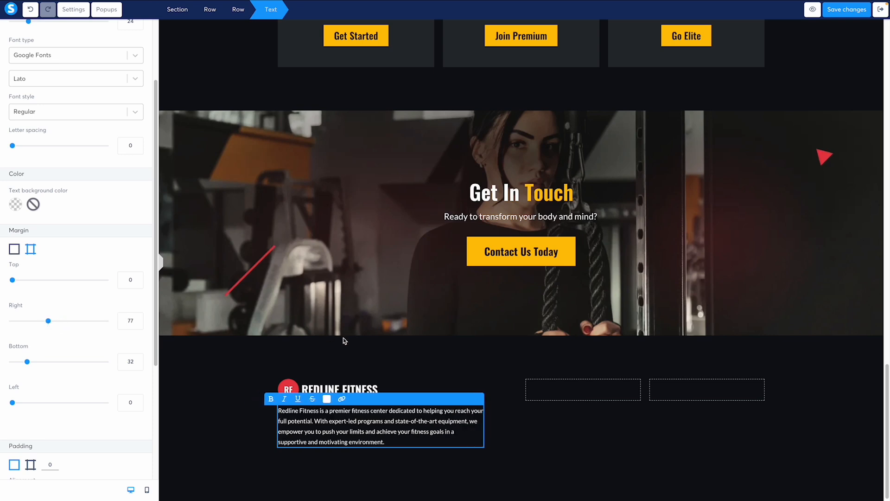
{"action": "left_click", "coordinate": [137, 319]}
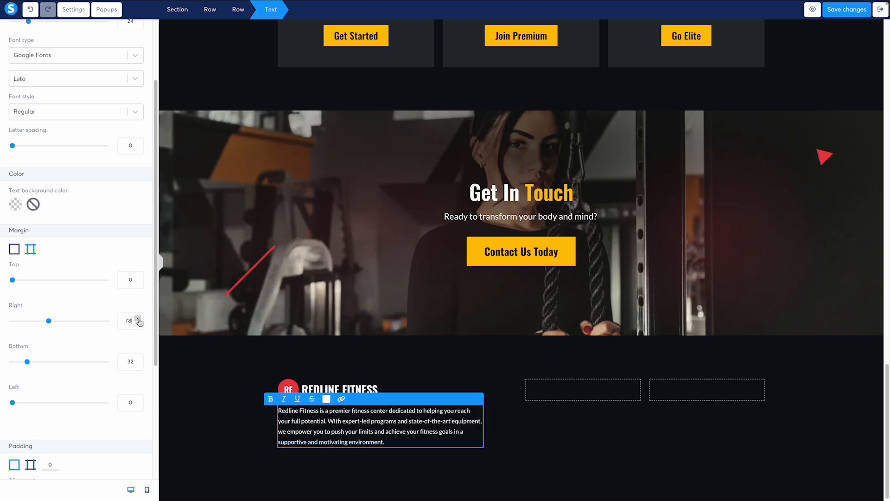
{"action": "left_click", "coordinate": [138, 325]}
{"action": "left_click", "coordinate": [138, 324]}
{"action": "left_click", "coordinate": [138, 324]}
{"action": "left_click", "coordinate": [137, 325]}
{"action": "left_click", "coordinate": [137, 324]}
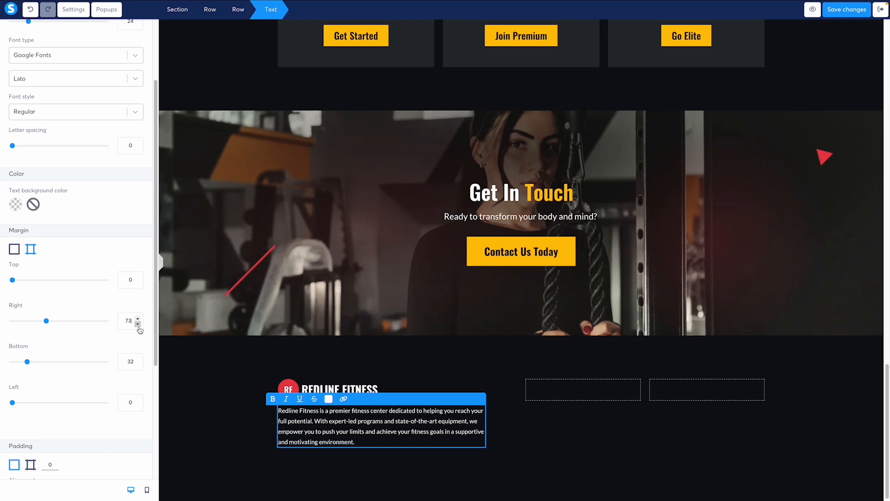
{"action": "left_click", "coordinate": [138, 324]}
{"action": "left_click", "coordinate": [138, 319]}
{"action": "left_click", "coordinate": [137, 318]}
{"action": "left_click", "coordinate": [137, 319]}
{"action": "left_click", "coordinate": [137, 319]}
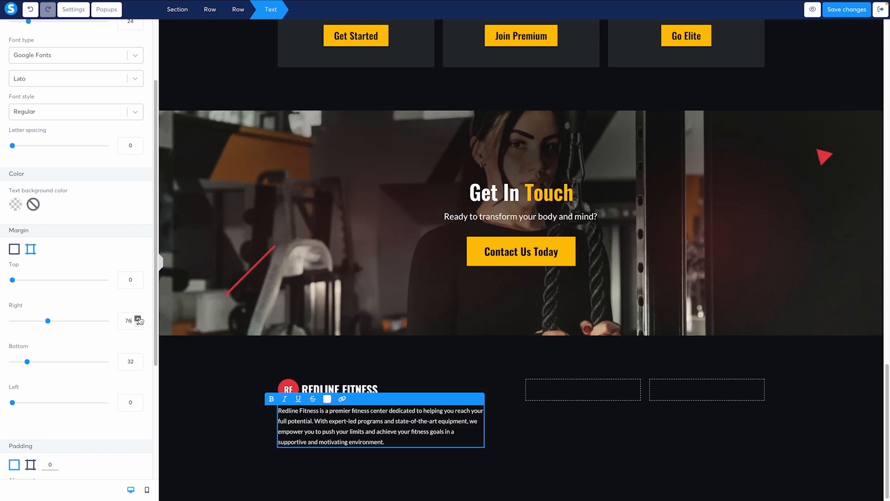
{"action": "left_click", "coordinate": [562, 435]}
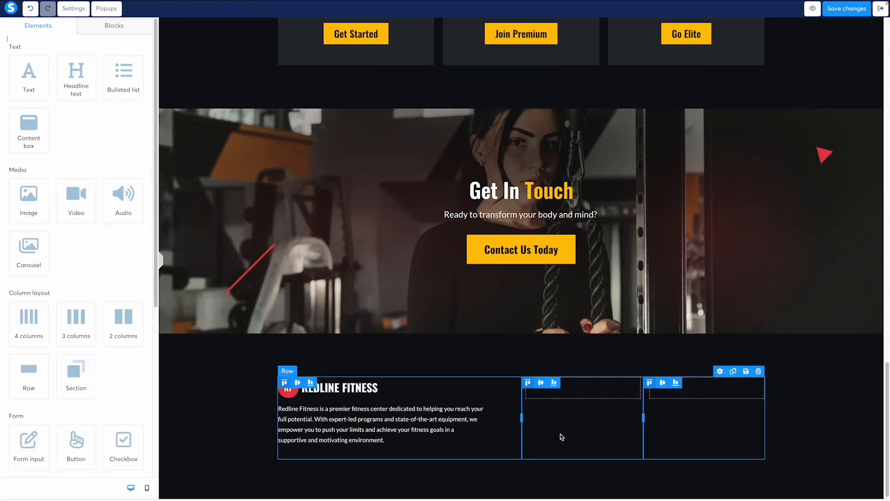
- Set the footer paragraph's bottom margin to 0, then inspect the Contact Info heading's text style in Figma
{"action": "left_click", "coordinate": [368, 425]}
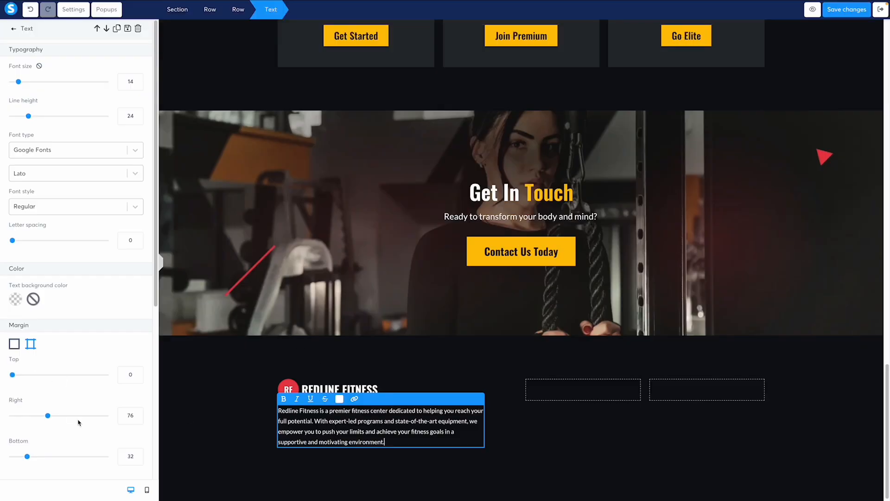
{"action": "scroll", "coordinate": [78, 422], "scroll_direction": "down", "scroll_amount": 2}
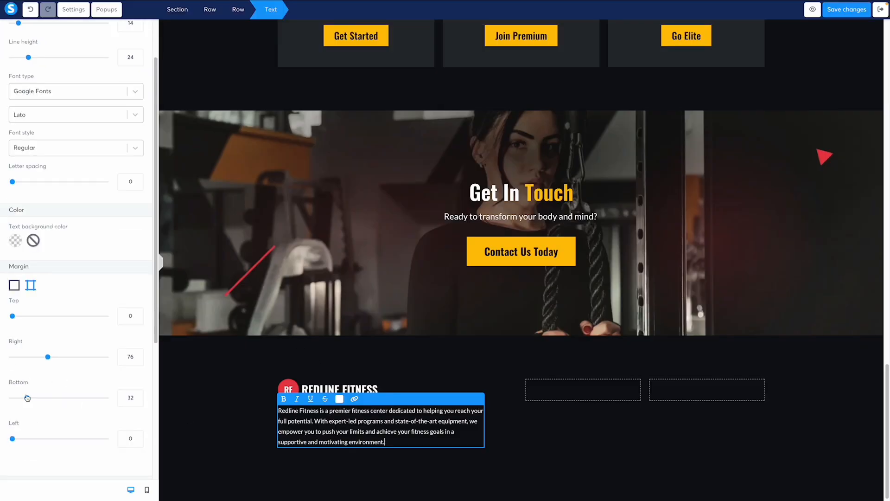
{"action": "left_click", "coordinate": [465, 349]}
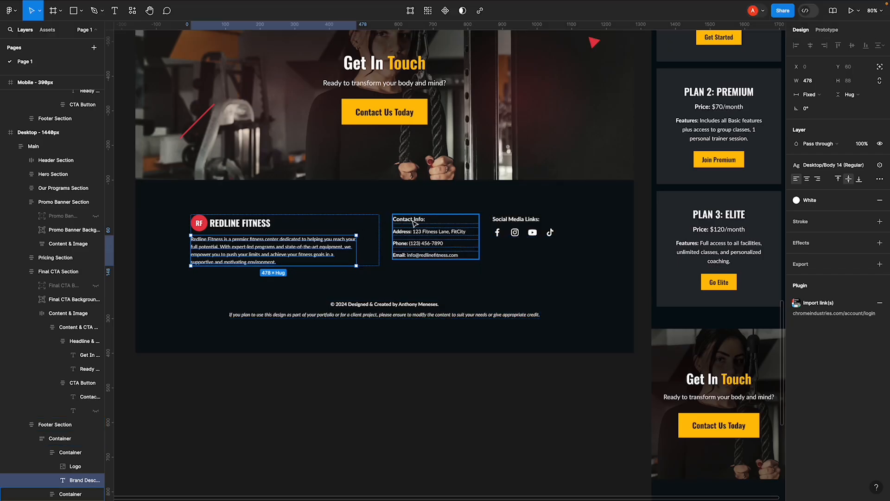
{"action": "left_click", "coordinate": [414, 223]}
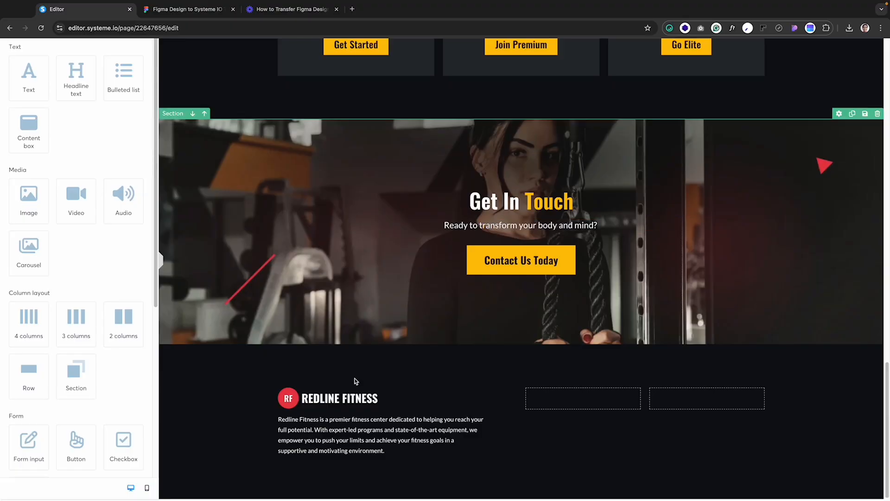
- Duplicate the footer description paragraph in systeme.io and move the copy into the footer row's second column
{"action": "left_click", "coordinate": [456, 420]}
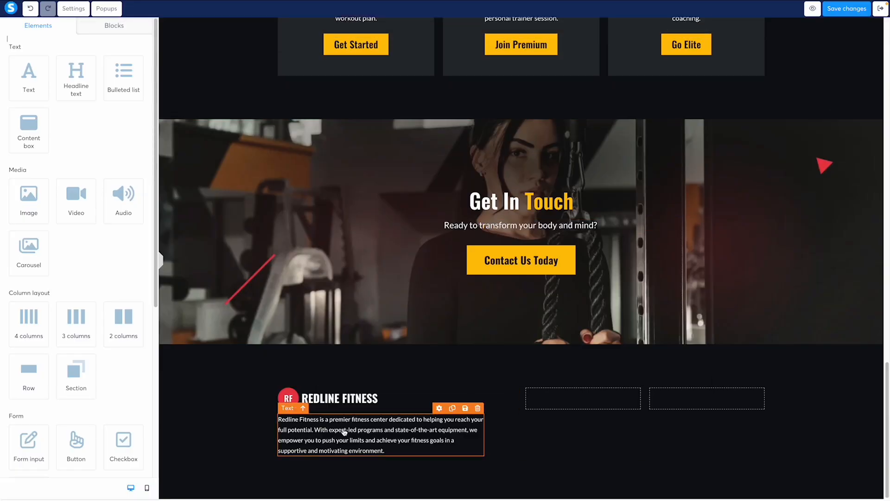
{"action": "left_click", "coordinate": [524, 226]}
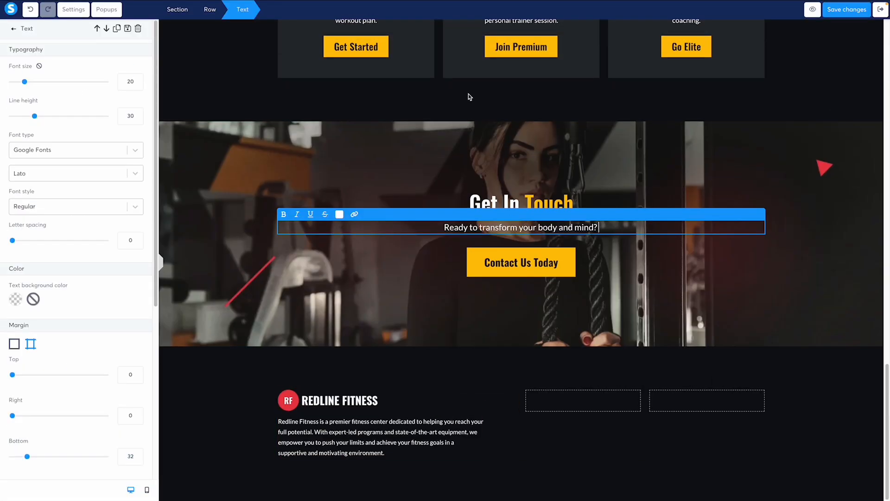
{"action": "left_click", "coordinate": [387, 421]}
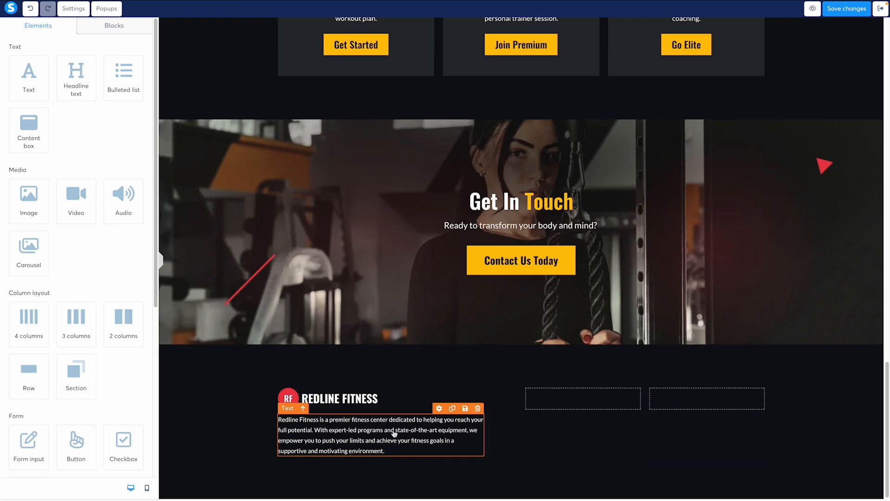
{"action": "left_click", "coordinate": [449, 409]}
{"action": "scroll", "coordinate": [447, 412], "scroll_direction": "down", "scroll_amount": 1}
{"action": "left_click", "coordinate": [292, 438]}
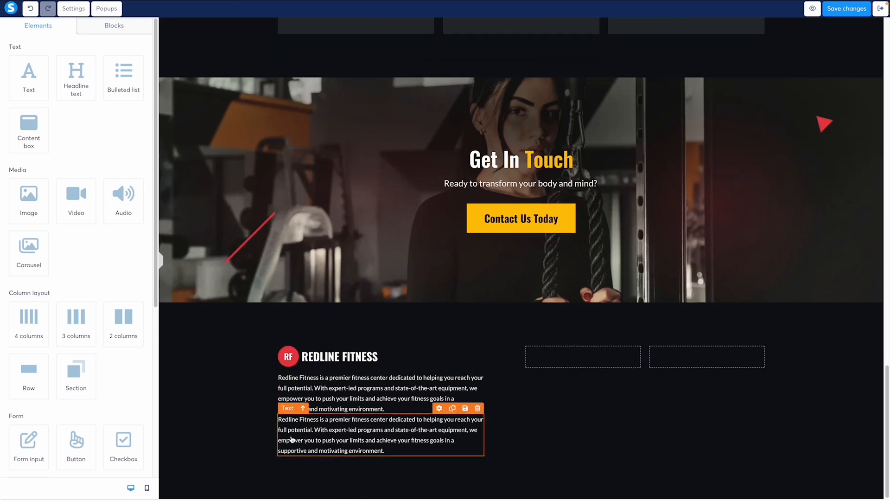
{"action": "left_click_drag", "start_coordinate": [286, 411], "coordinate": [560, 363]}
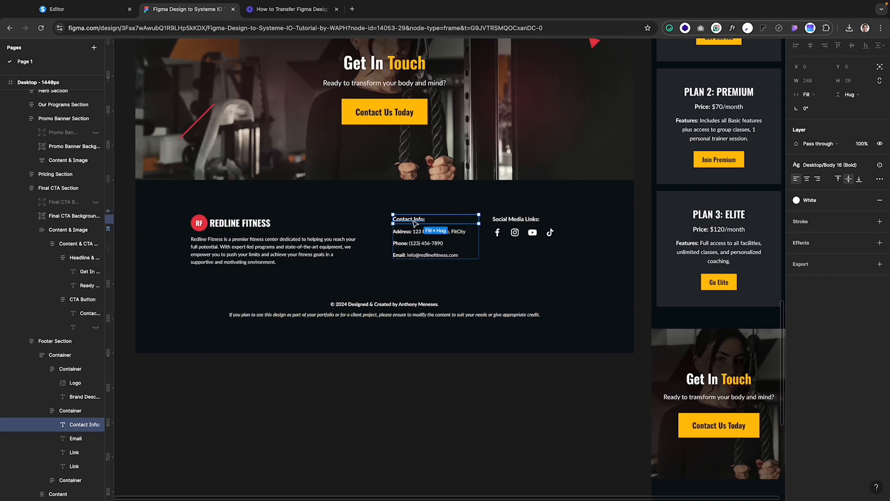
- Replace the copied paragraph with Figma's "Contact Info:" text and align the second column's content to the top
{"action": "double_click", "coordinate": [412, 218]}
{"action": "key", "text": "ctrl+c"}
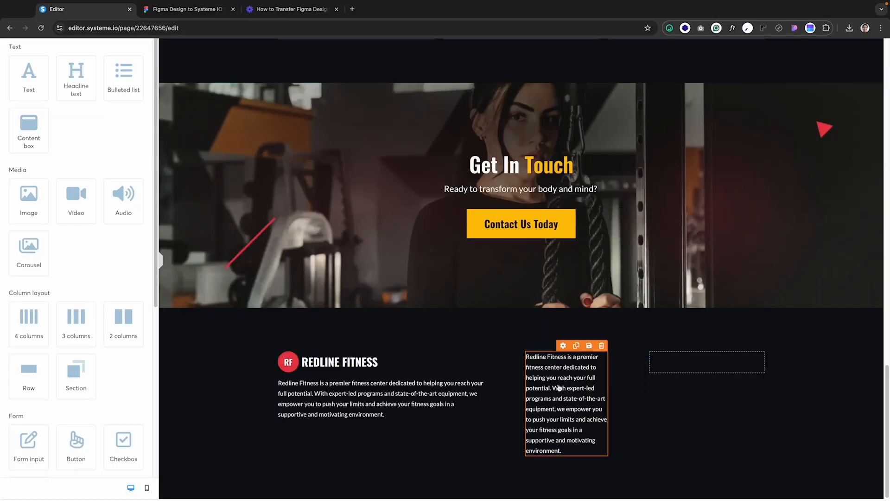
{"action": "double_click", "coordinate": [559, 334]}
{"action": "key", "text": "ctrl+a"}
{"action": "key", "text": "ctrl+v"}
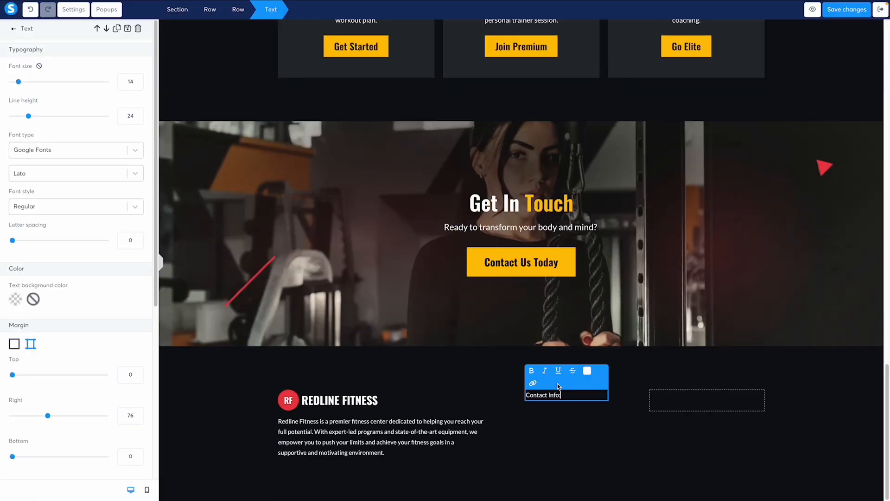
{"action": "left_click", "coordinate": [562, 436]}
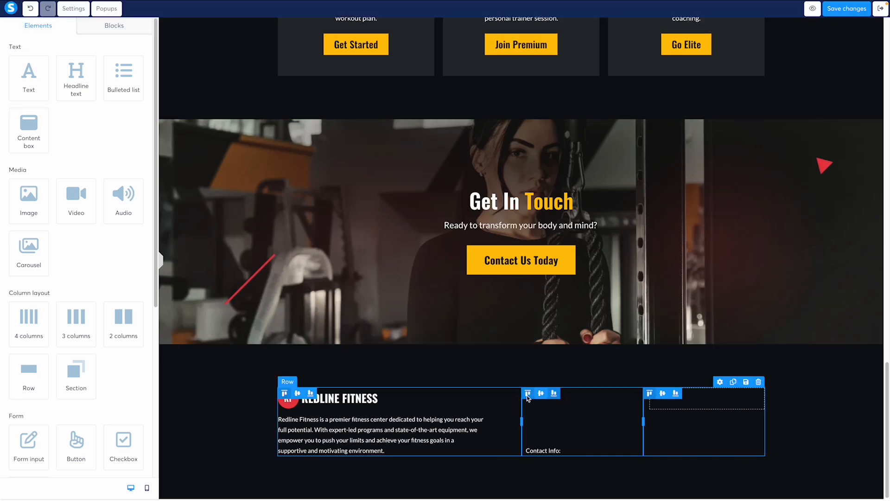
{"action": "left_click", "coordinate": [528, 393]}
- Style the "Contact Info:" text with font size 16, line height 26 and the Bold 700 font style
{"action": "left_click", "coordinate": [557, 397]}
{"action": "key", "text": "ctrl+a"}
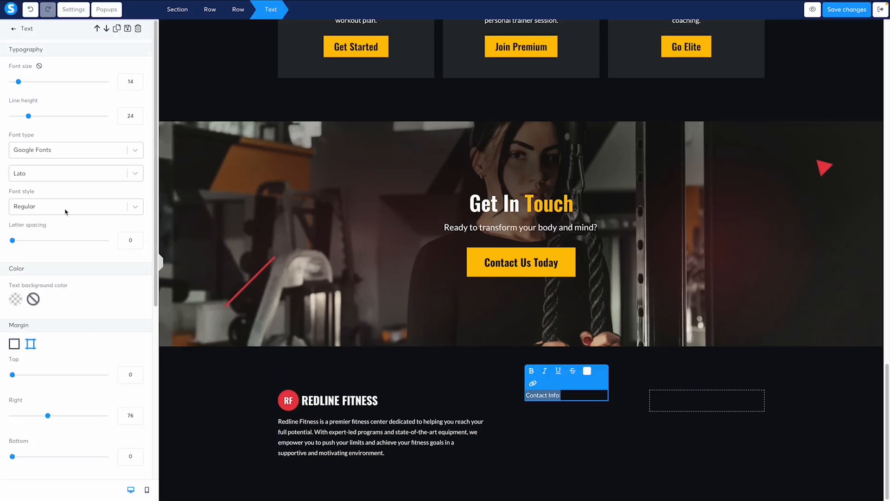
{"action": "left_click", "coordinate": [138, 79]}
{"action": "left_click", "coordinate": [137, 79]}
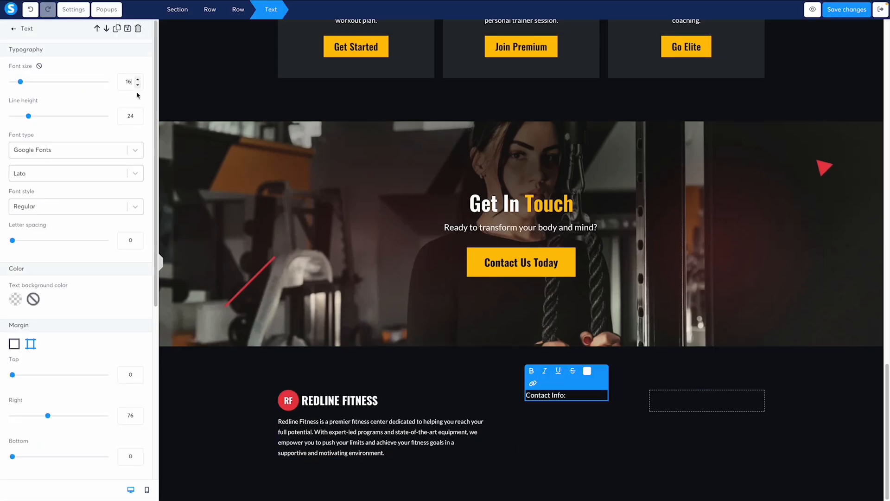
{"action": "left_click", "coordinate": [138, 114]}
{"action": "left_click", "coordinate": [137, 114]}
{"action": "left_click", "coordinate": [31, 206]}
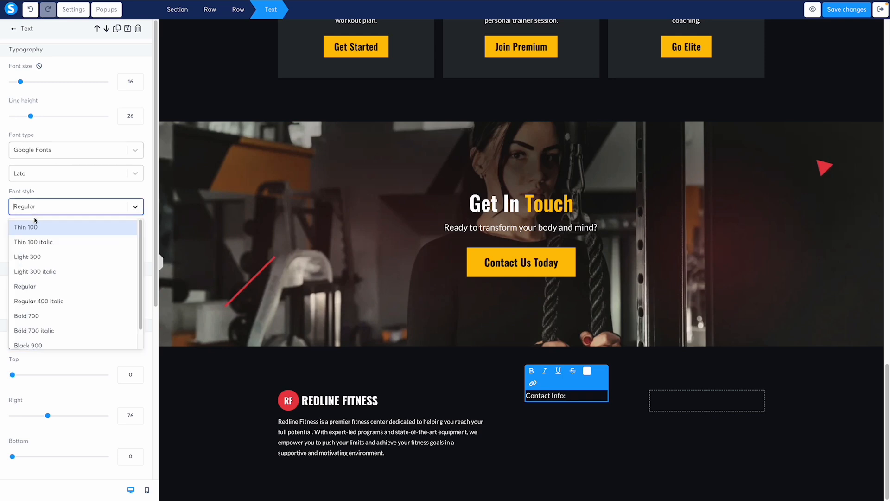
{"action": "left_click", "coordinate": [40, 316]}
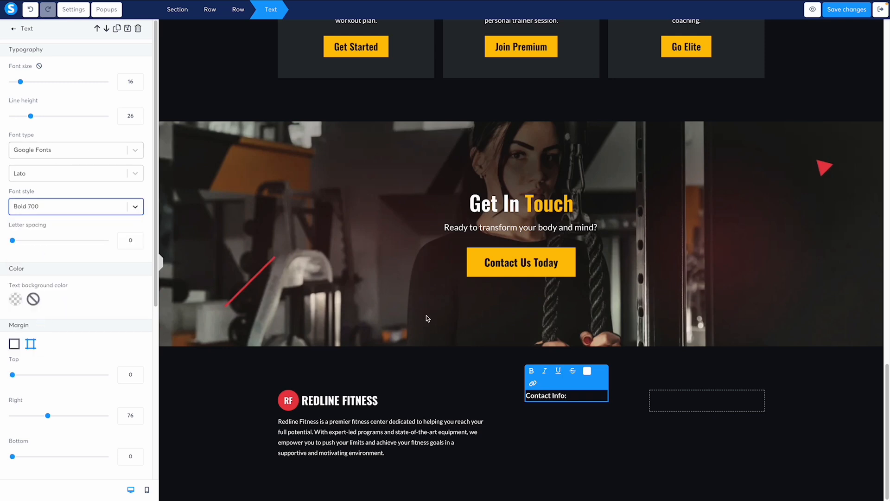
{"action": "left_click", "coordinate": [552, 417]}
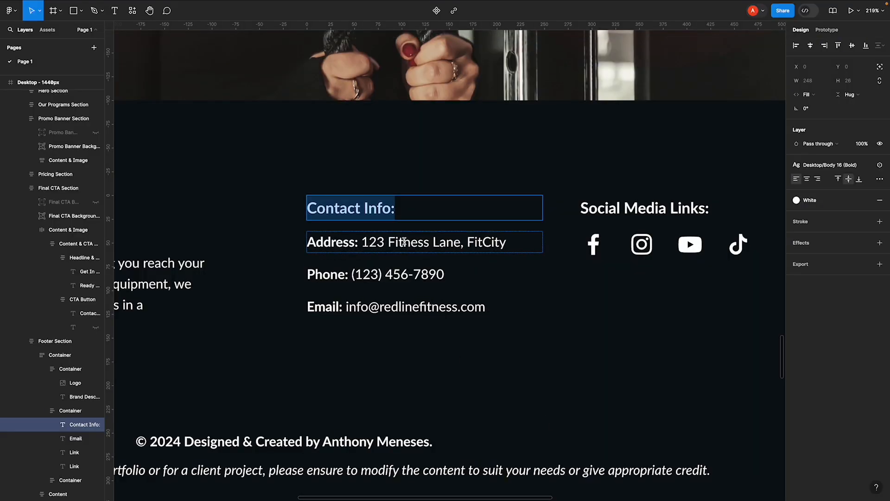
- Check the spacing between the contact heading and address in Figma, then set the "Contact Info:" text's right margin to 0 in systeme.io
{"action": "left_click", "coordinate": [435, 232]}
{"action": "left_click", "coordinate": [436, 213]}
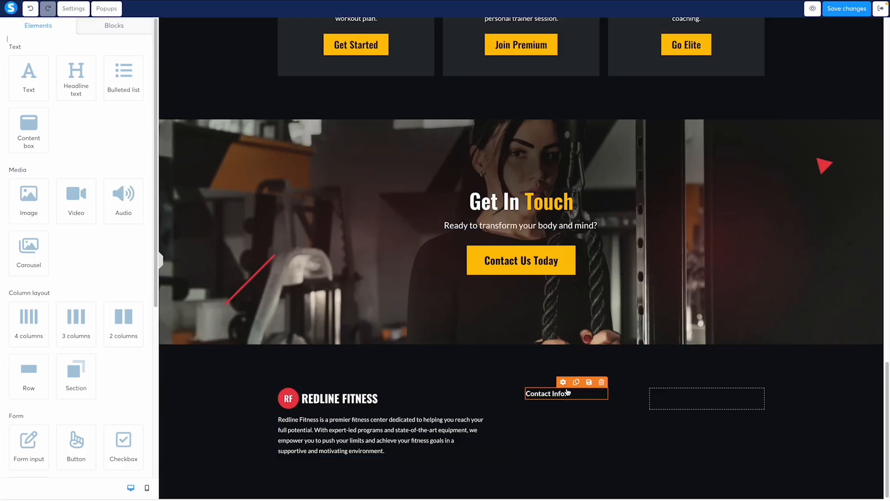
{"action": "left_click", "coordinate": [568, 394]}
{"action": "scroll", "coordinate": [34, 312], "scroll_direction": "down", "scroll_amount": 3}
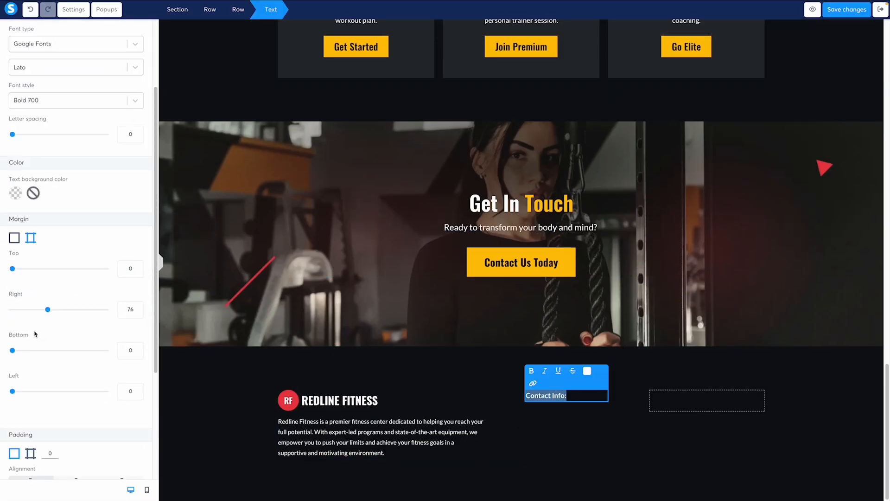
{"action": "left_click_drag", "start_coordinate": [49, 310], "coordinate": [6, 312]}
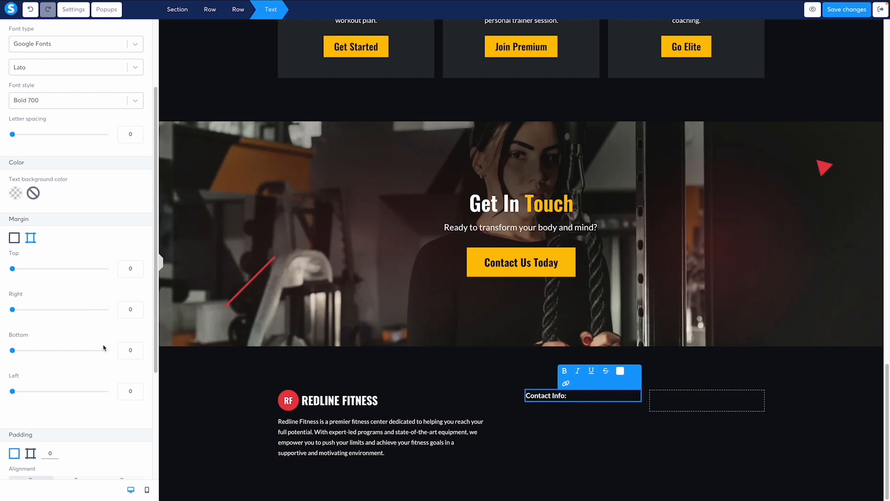
- Set the "Contact Info:" text's bottom margin to 12
{"action": "double_click", "coordinate": [131, 348]}
{"action": "type", "text": "12"}
{"action": "left_click", "coordinate": [424, 436]}
- Set the footer description paragraph's right margin to 0 and give it a right padding of 76 instead
{"action": "left_click", "coordinate": [422, 436]}
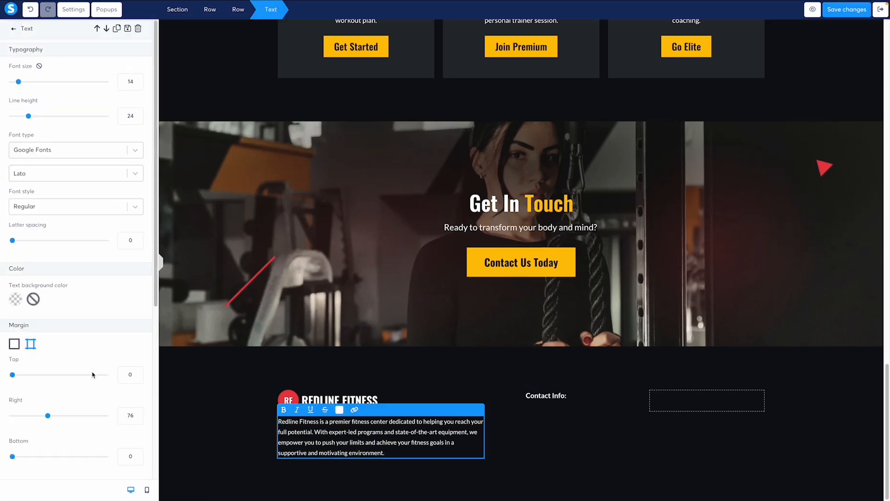
{"action": "scroll", "coordinate": [92, 374], "scroll_direction": "down", "scroll_amount": 1}
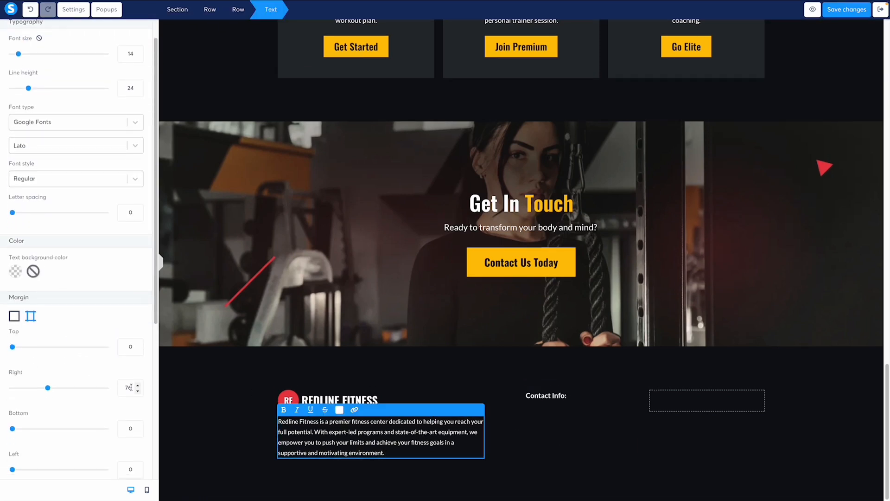
{"action": "left_click_drag", "start_coordinate": [133, 387], "coordinate": [101, 390]}
{"action": "type", "text": "0"}
{"action": "scroll", "coordinate": [78, 382], "scroll_direction": "down", "scroll_amount": 4}
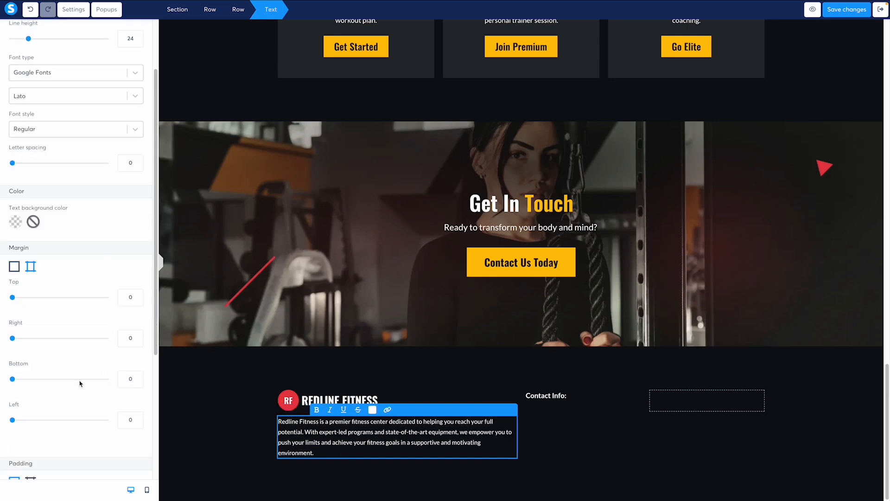
{"action": "left_click", "coordinate": [32, 346]}
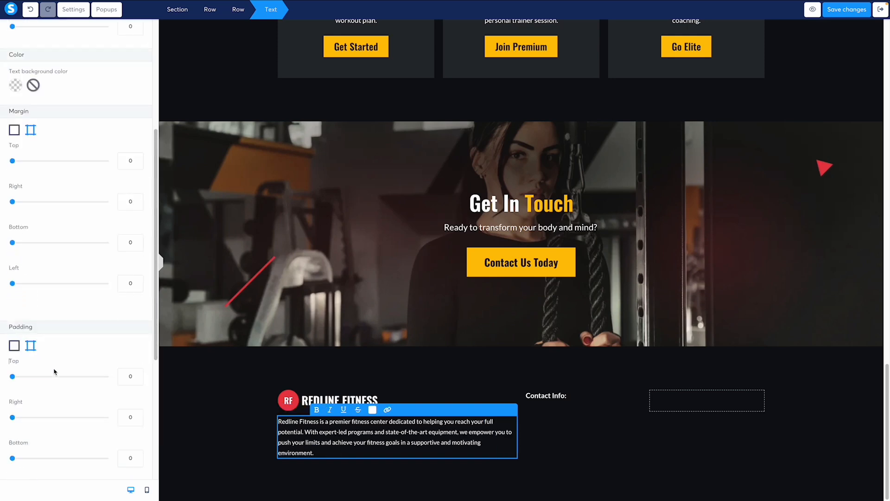
{"action": "type", "text": "76"}
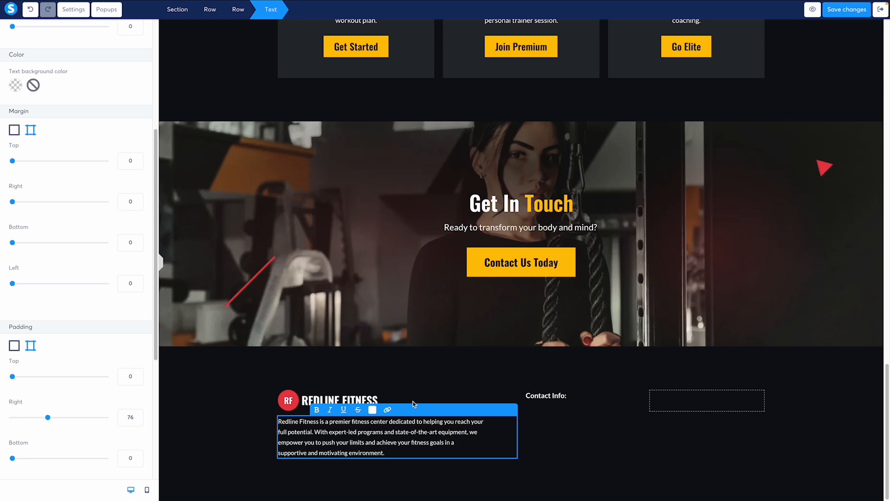
{"action": "left_click", "coordinate": [573, 433]}
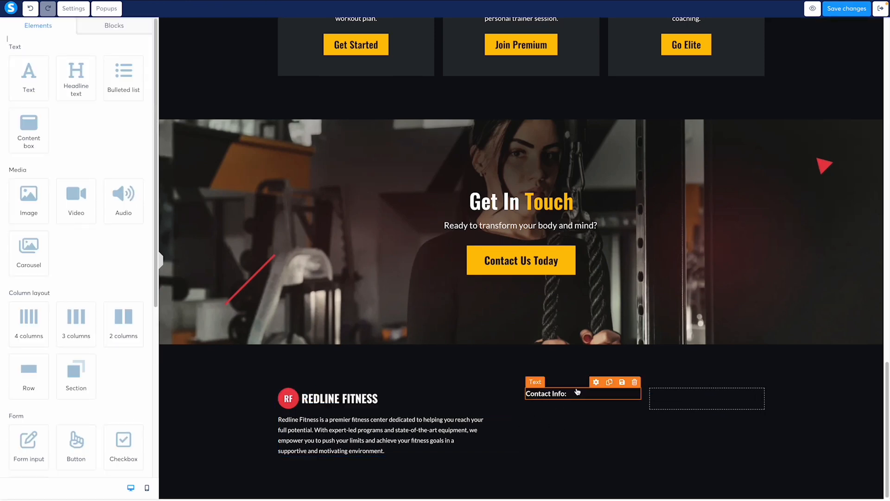
- Duplicate the "Contact Info:" text and replace the lower copy with the address line from the Figma footer
{"action": "left_click", "coordinate": [609, 382]}
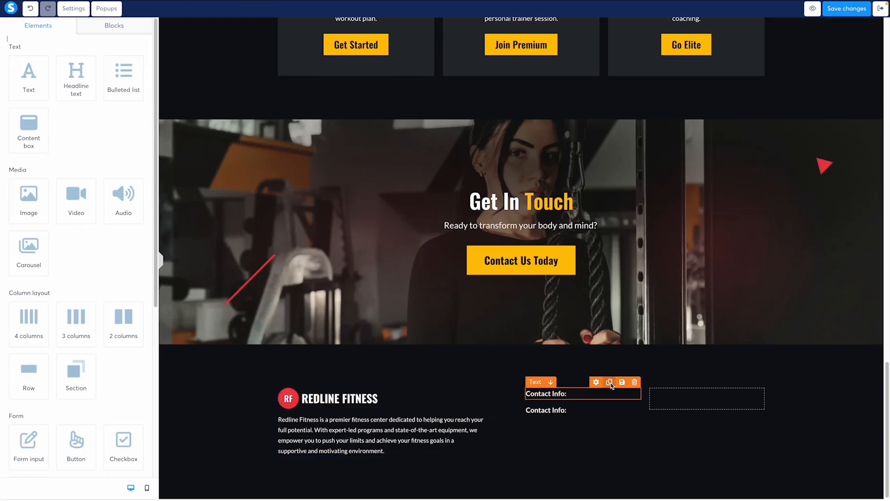
{"action": "left_click", "coordinate": [556, 412]}
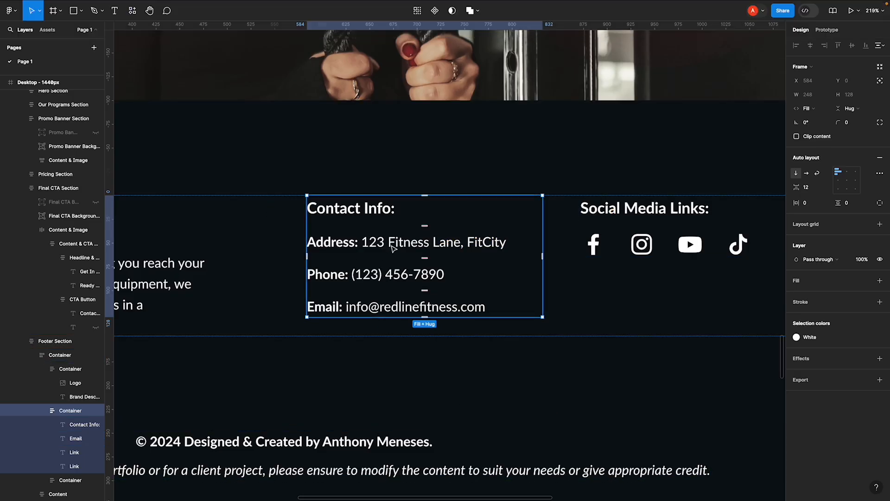
{"action": "left_click", "coordinate": [394, 246]}
{"action": "double_click", "coordinate": [395, 246]}
{"action": "key", "text": "ctrl+c"}
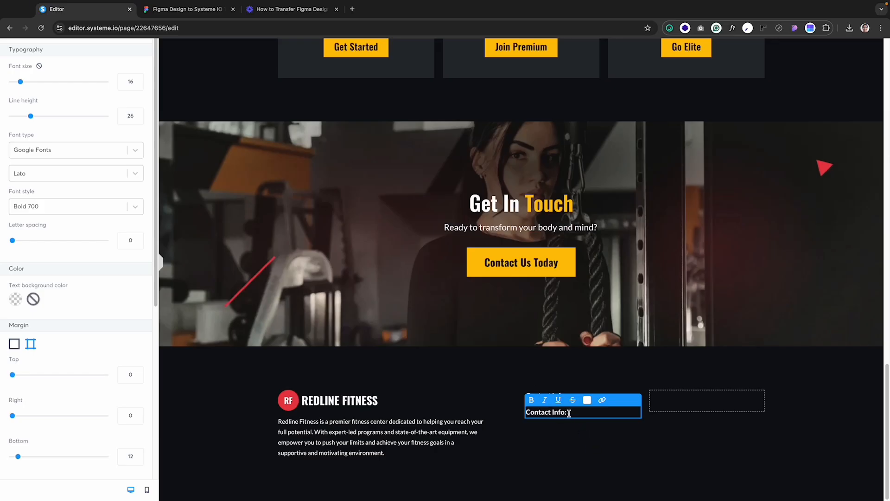
{"action": "key", "text": "ctrl+a"}
{"action": "key", "text": "ctrl+v"}
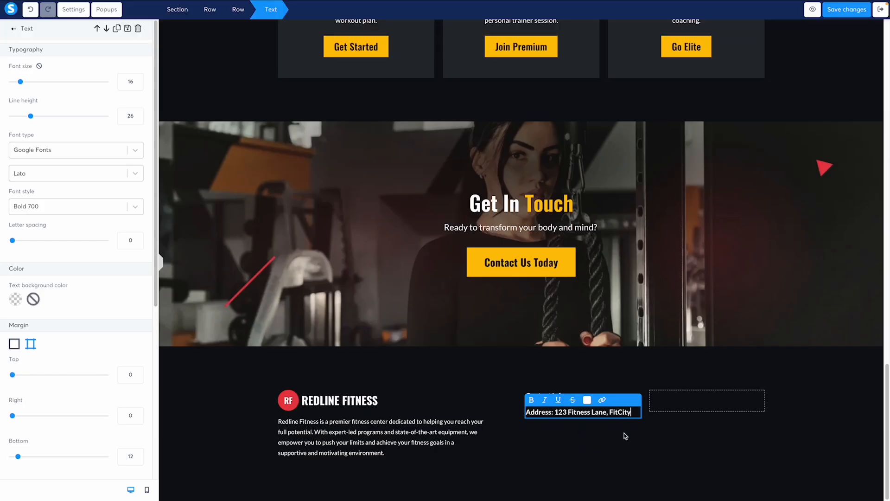
- Set the address line's font style to Regular and make only the "Address:" label bold
{"action": "left_click_drag", "start_coordinate": [557, 413], "coordinate": [660, 416]}
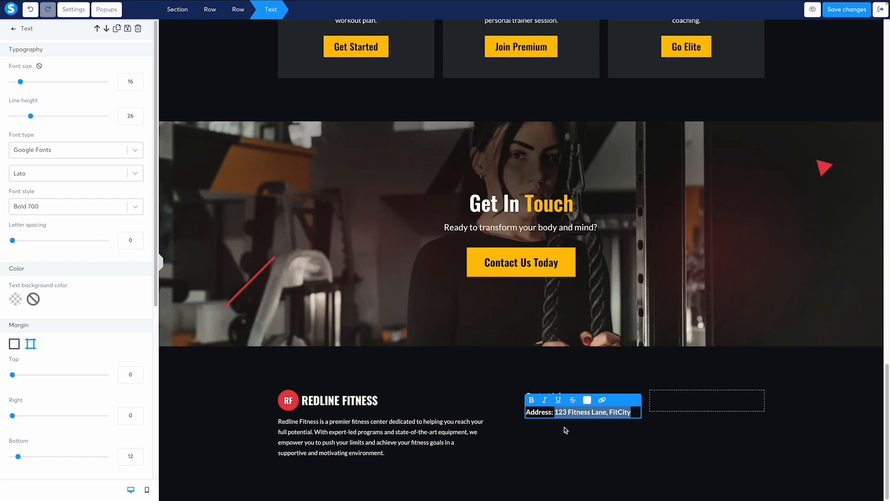
{"action": "left_click", "coordinate": [562, 443]}
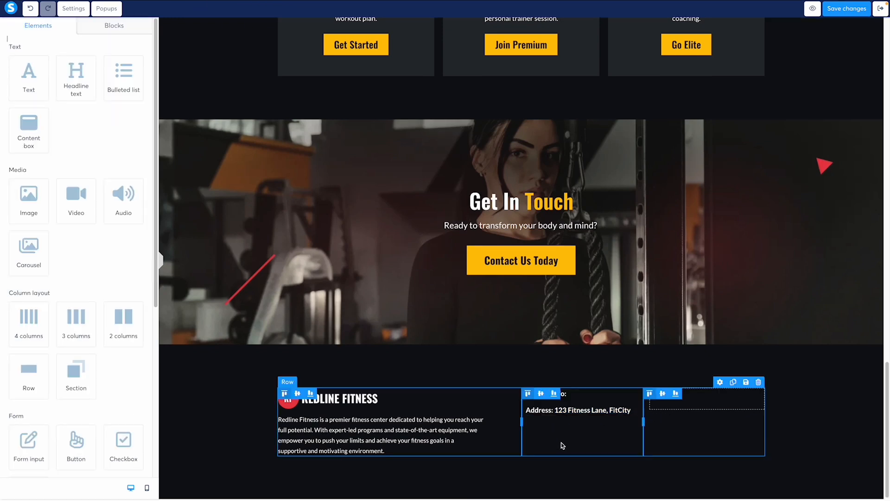
{"action": "left_click", "coordinate": [552, 412]}
{"action": "left_click", "coordinate": [25, 209]}
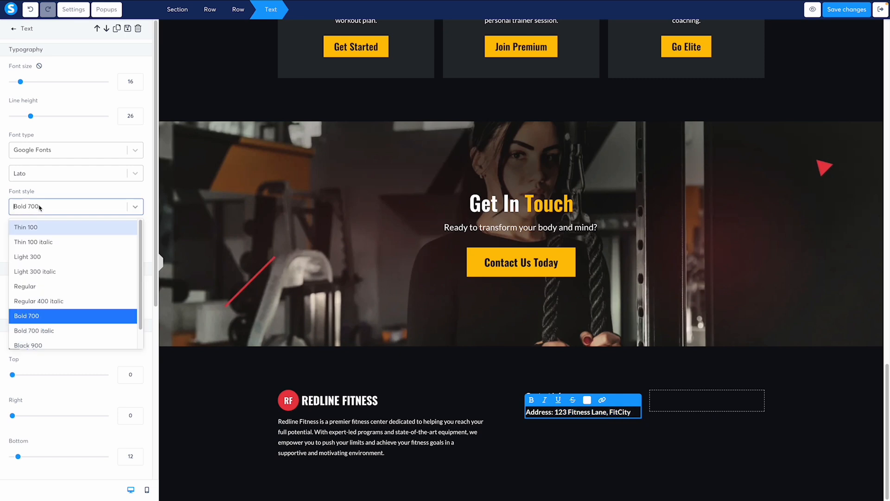
{"action": "left_click", "coordinate": [51, 284]}
{"action": "left_click", "coordinate": [539, 411]}
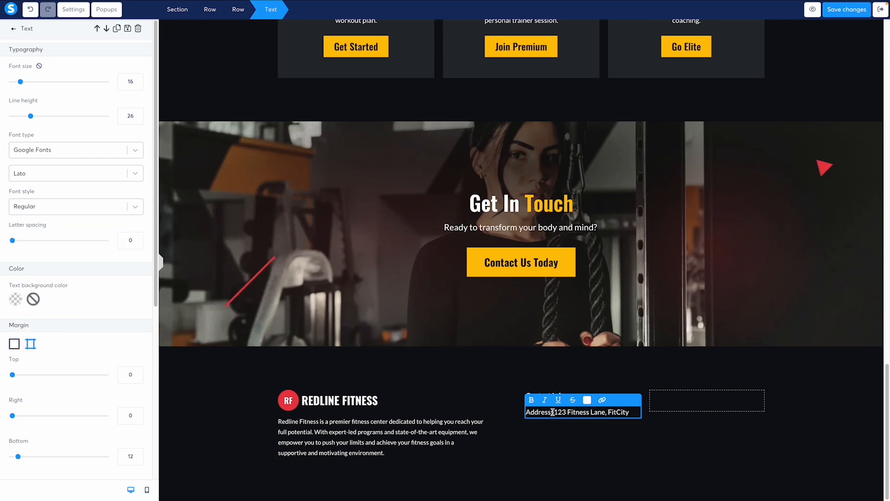
{"action": "left_click_drag", "start_coordinate": [553, 412], "coordinate": [518, 412]}
{"action": "key", "text": "ctrl+b"}
{"action": "left_click", "coordinate": [623, 444]}
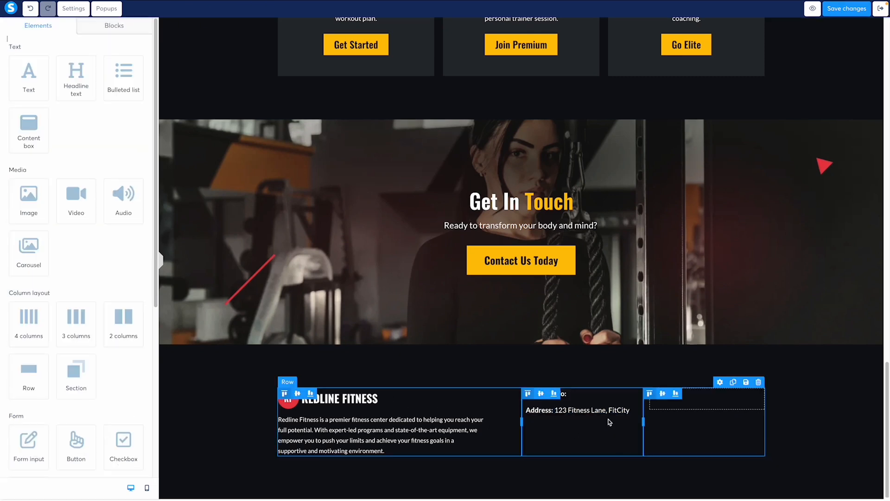
{"action": "left_click", "coordinate": [611, 399]}
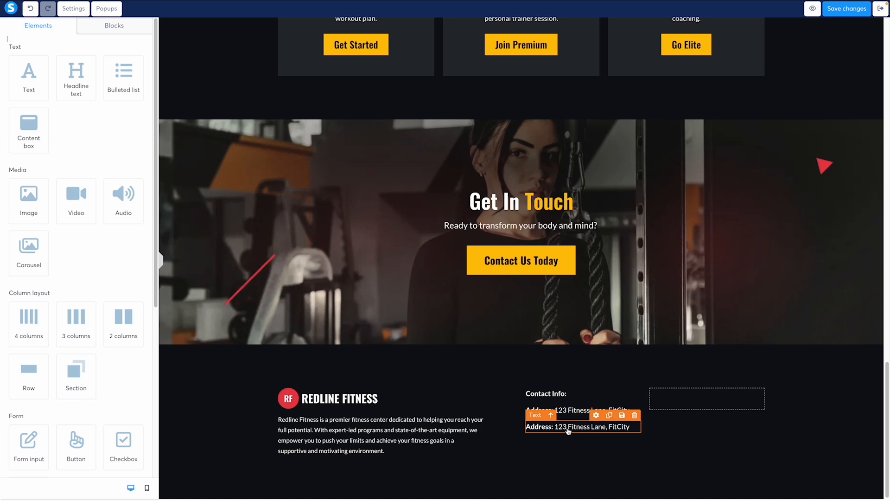
{"action": "key", "text": "ctrl+Tab"}
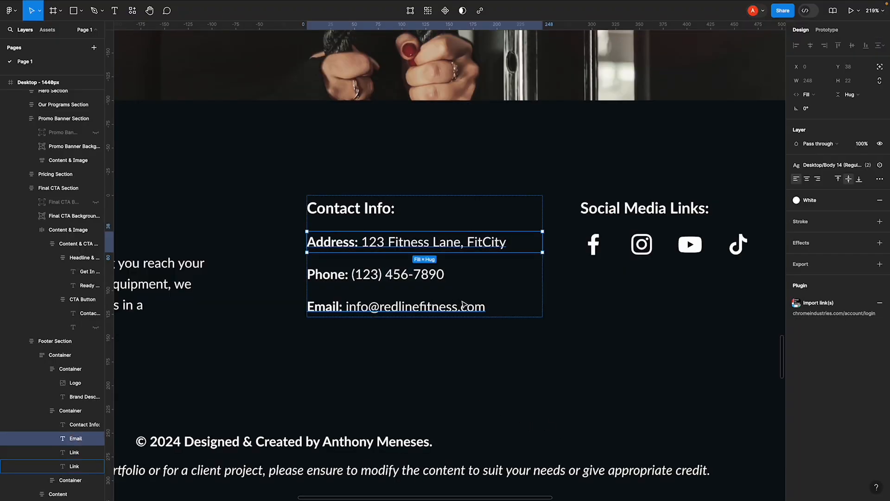
{"action": "key", "text": "alt+Tab"}
{"action": "triple_click", "coordinate": [584, 427]}
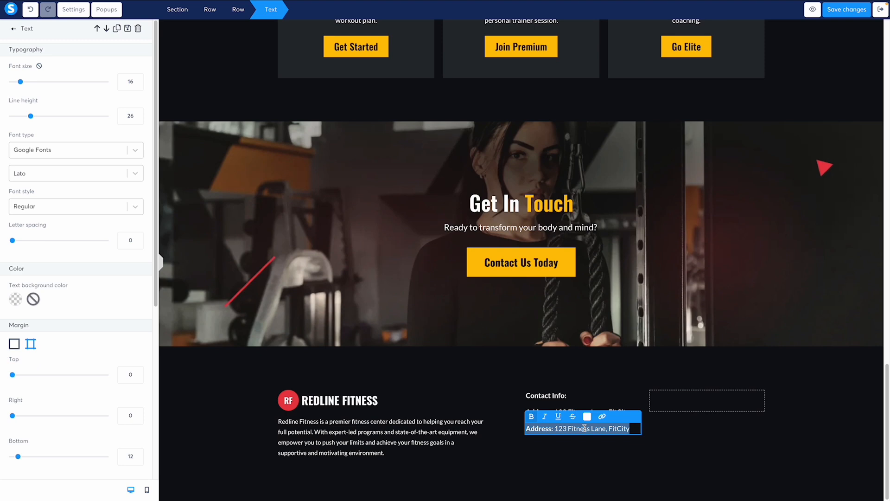
{"action": "type", "text": "Phone: (123) 456-7890"}
{"action": "left_click_drag", "start_coordinate": [548, 429], "coordinate": [609, 429]}
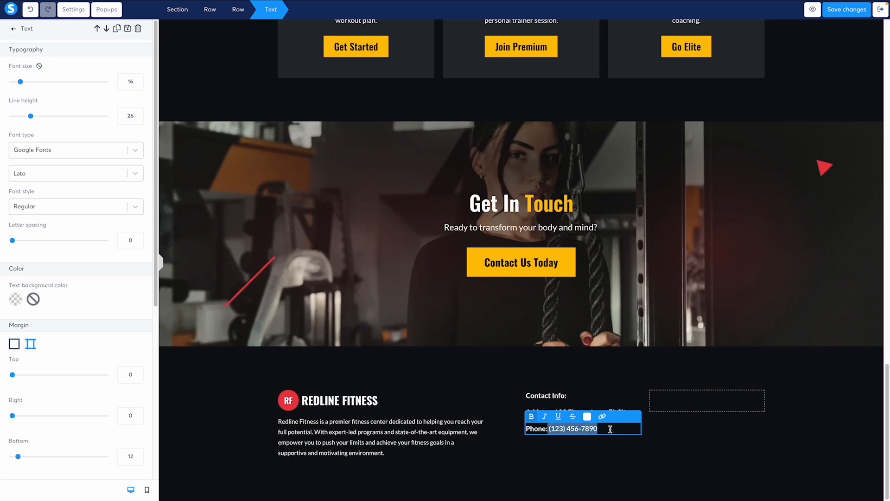
{"action": "left_click", "coordinate": [608, 440]}
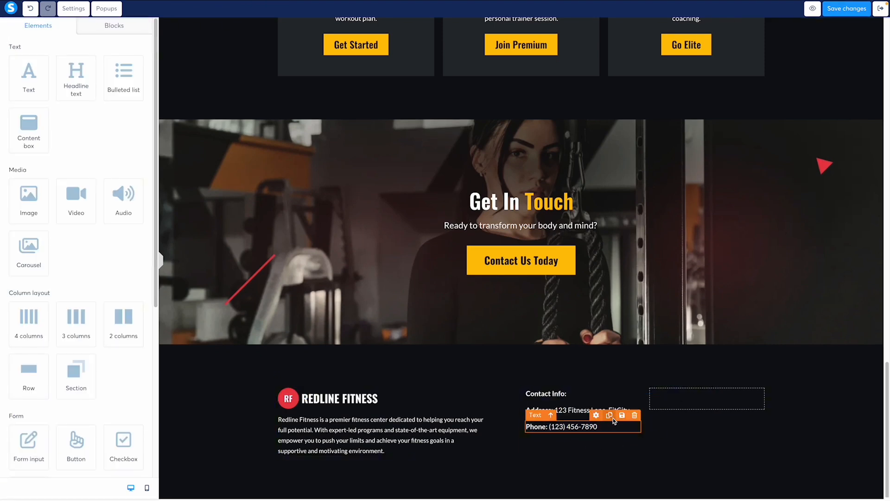
- Duplicate the phone line and replace the copy with Figma's e-mail line, keeping only the "Email:" label bold
{"action": "left_click", "coordinate": [609, 415]}
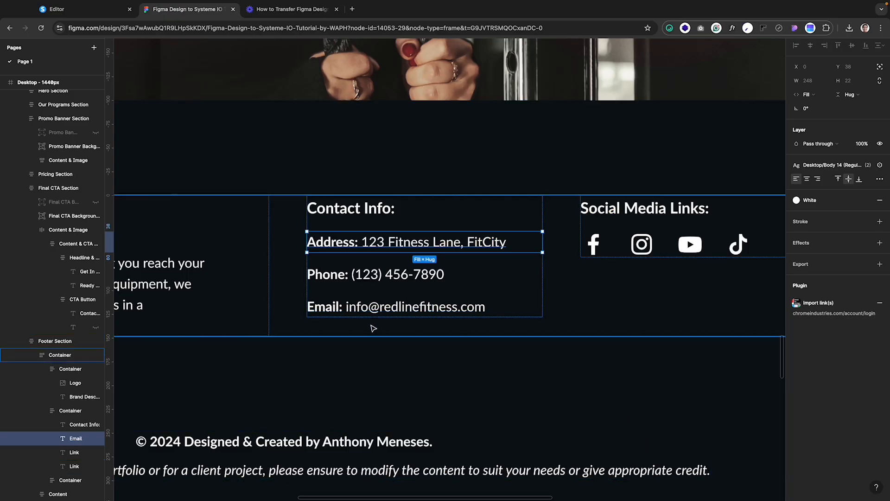
{"action": "double_click", "coordinate": [369, 308]}
{"action": "key", "text": "ctrl+c"}
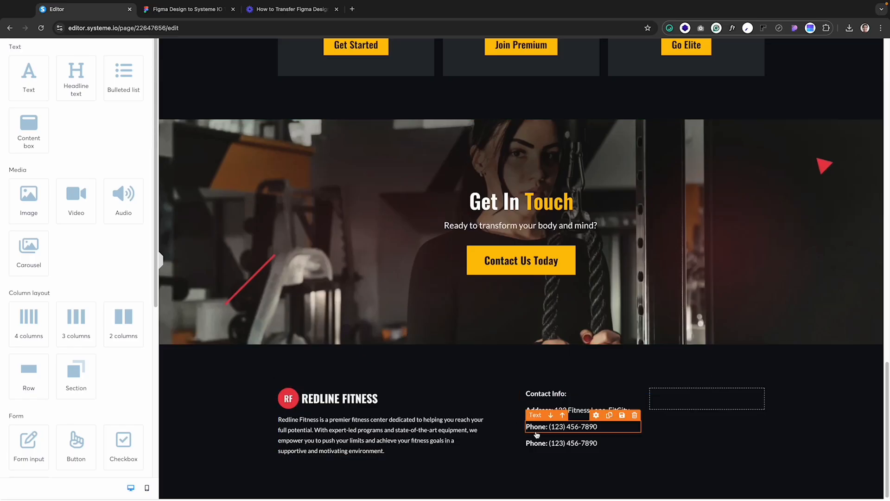
{"action": "left_click", "coordinate": [561, 446]}
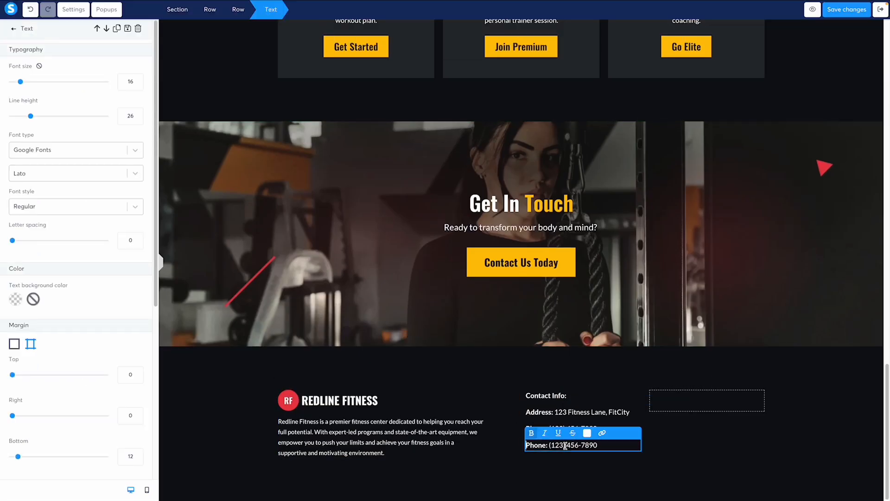
{"action": "triple_click", "coordinate": [561, 446]}
{"action": "key", "text": "ctrl+v"}
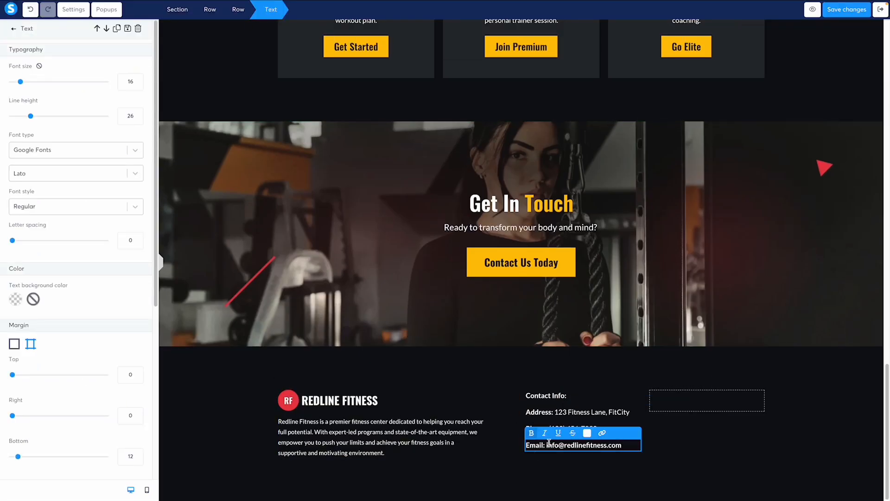
{"action": "left_click_drag", "start_coordinate": [553, 442], "coordinate": [660, 444]}
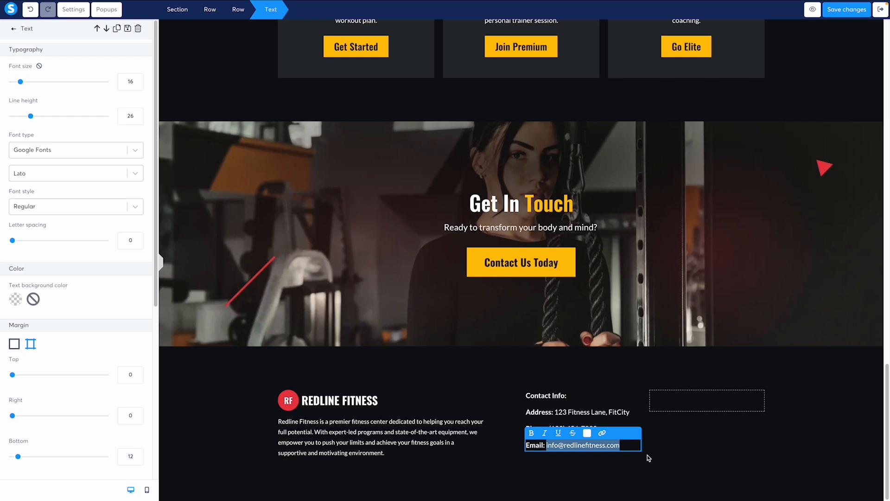
{"action": "left_click", "coordinate": [649, 460]}
- Set the e-mail line's bottom margin to 0
{"action": "left_click", "coordinate": [579, 449]}
{"action": "scroll", "coordinate": [60, 409], "scroll_direction": "down", "scroll_amount": 2}
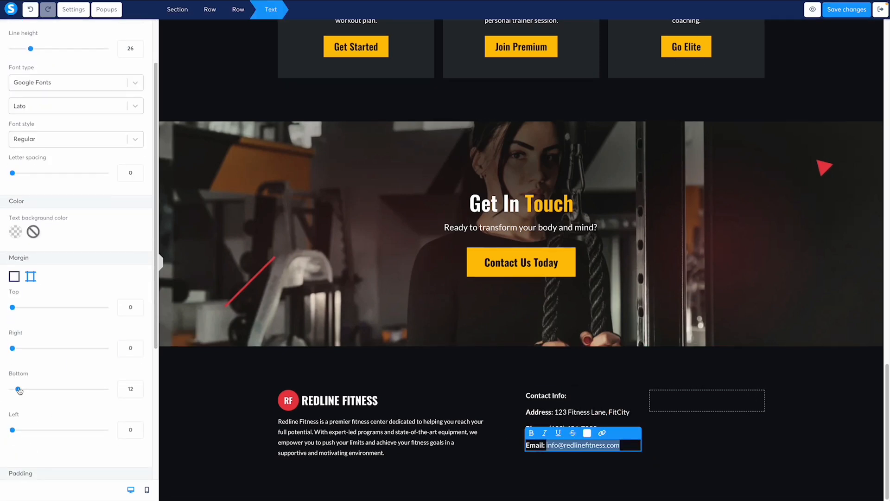
{"action": "left_click_drag", "start_coordinate": [19, 391], "coordinate": [2, 393]}
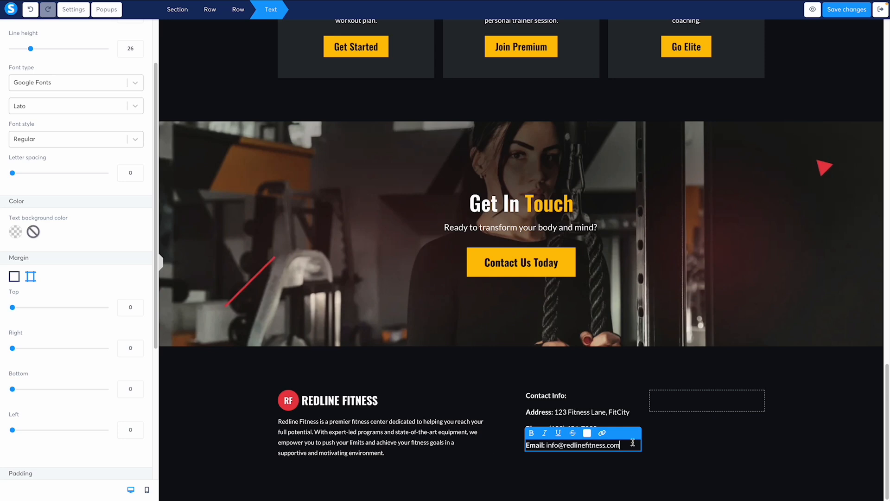
{"action": "left_click", "coordinate": [708, 445]}
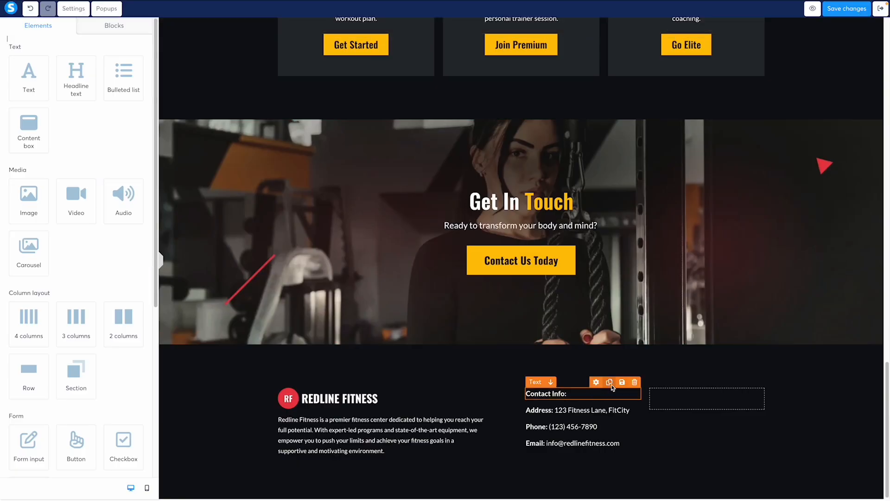
- Duplicate the "Contact Info:" heading into the footer's third column and add a 4-column row beneath it
{"action": "left_click", "coordinate": [609, 382]}
{"action": "left_click_drag", "start_coordinate": [547, 403], "coordinate": [660, 401]}
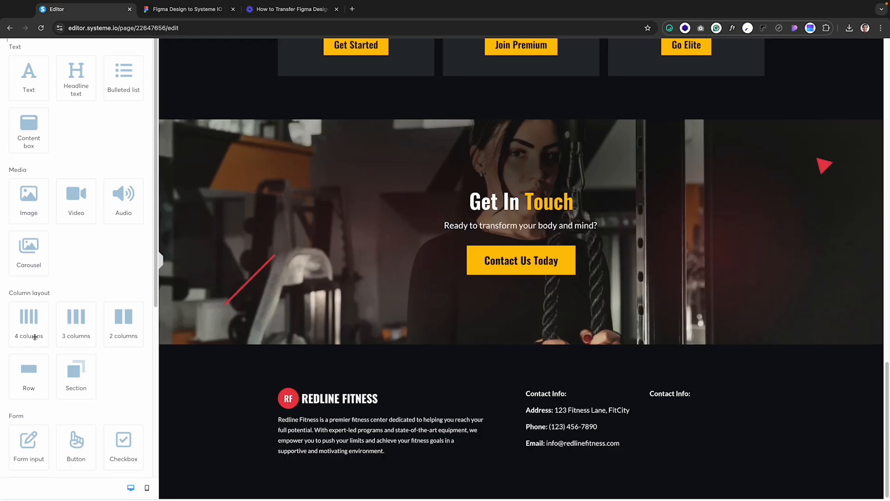
{"action": "left_click_drag", "start_coordinate": [35, 337], "coordinate": [708, 411]}
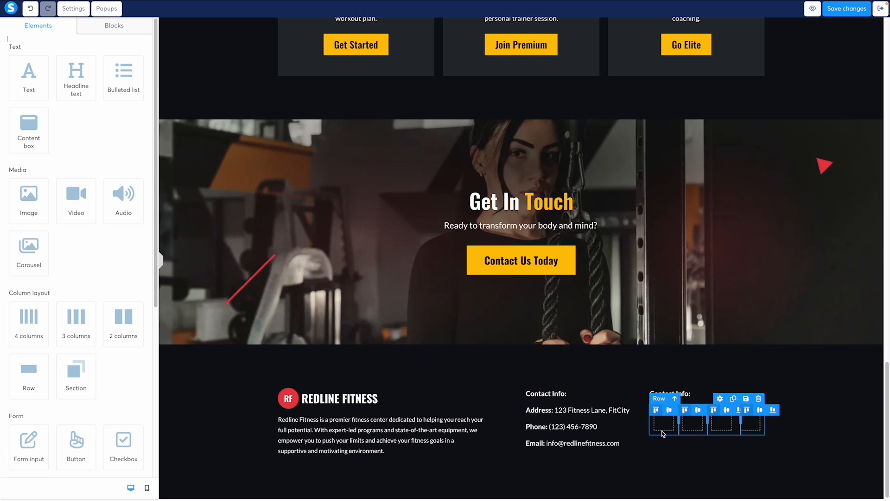
- Set the padding of the new four-column row in the footer's third column to 0
{"action": "left_click", "coordinate": [662, 433]}
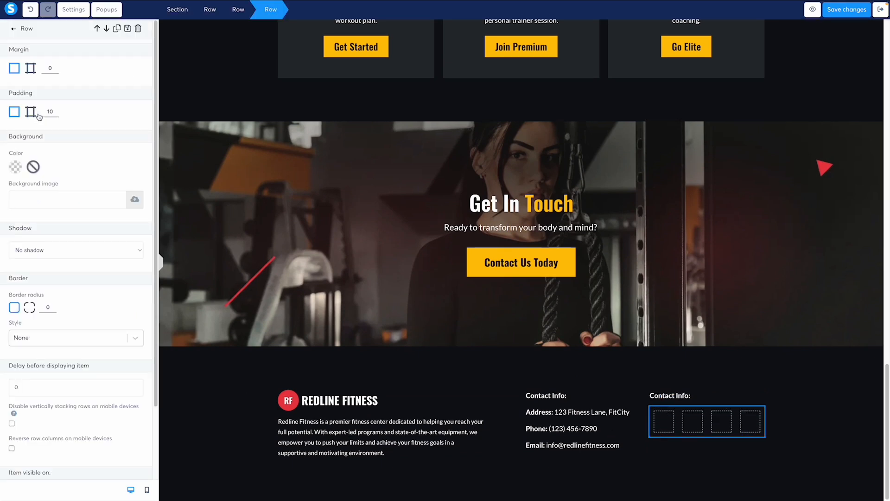
{"action": "key", "text": "BackSpace"}
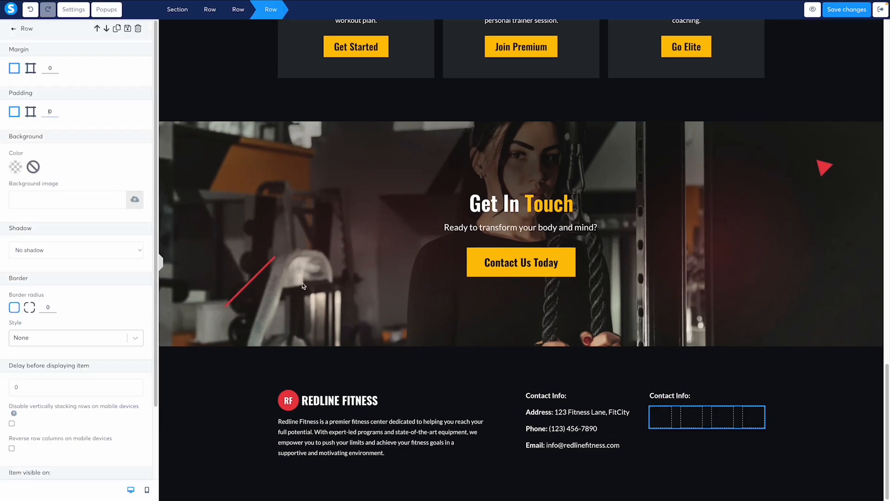
{"action": "left_click", "coordinate": [726, 382]}
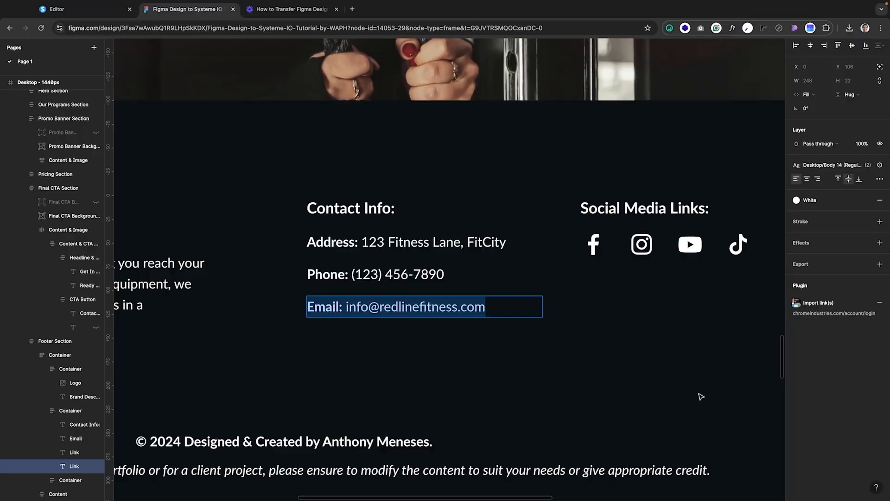
- Check the spacing between the "Social Media Links:" heading and the social icons in Figma, and return to the systeme.io editor
{"action": "double_click", "coordinate": [658, 208]}
{"action": "key", "text": "alt"}
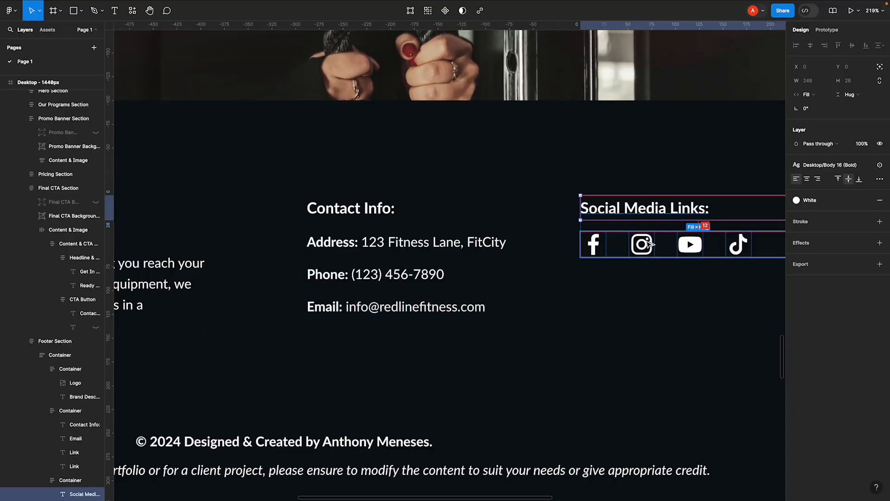
{"action": "key", "text": "super+Tab"}
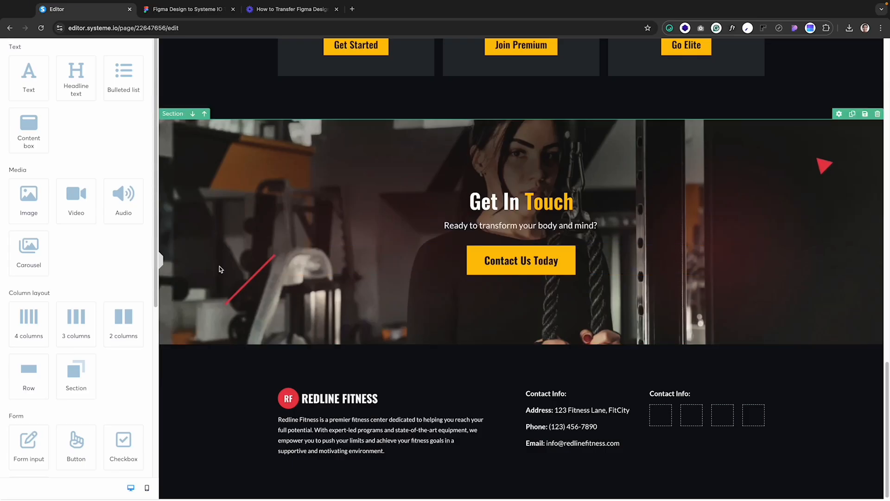
- Add an image element to the first column of the four-column row under the footer's third heading and open its settings
{"action": "key", "text": "F11"}
{"action": "left_click_drag", "start_coordinate": [35, 198], "coordinate": [669, 420]}
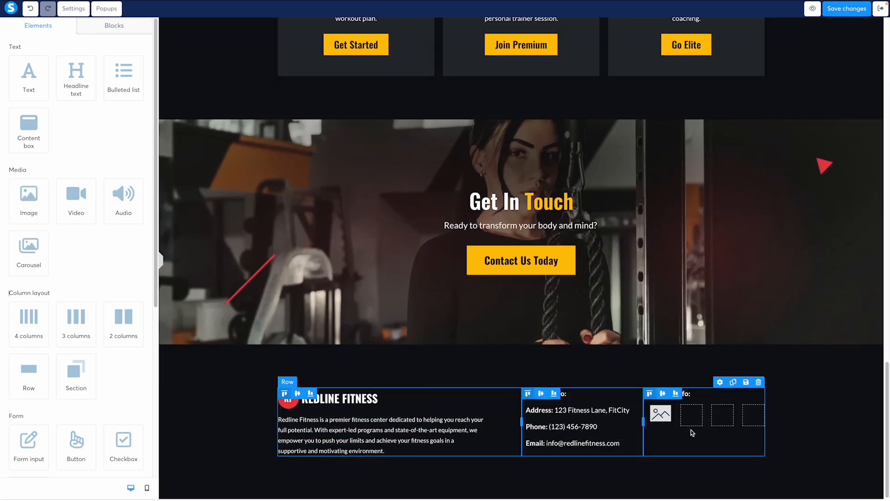
{"action": "left_click", "coordinate": [663, 416]}
{"action": "left_click", "coordinate": [134, 134]}
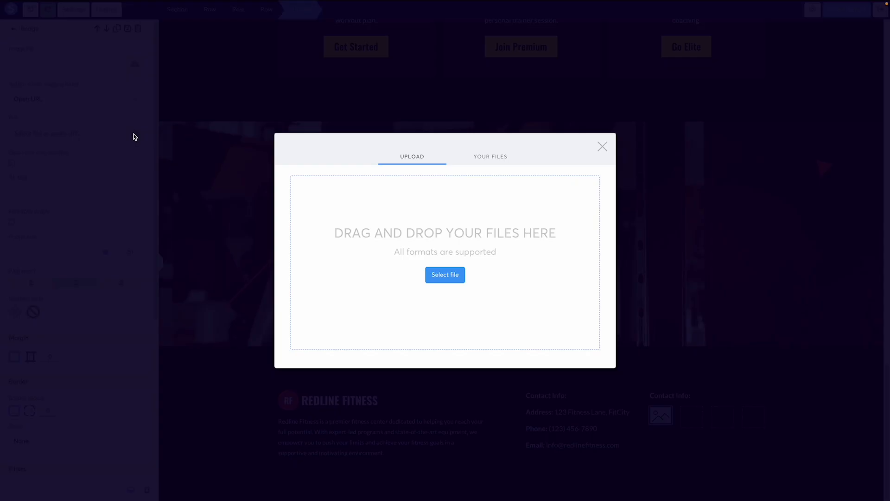
{"action": "left_click", "coordinate": [490, 156]}
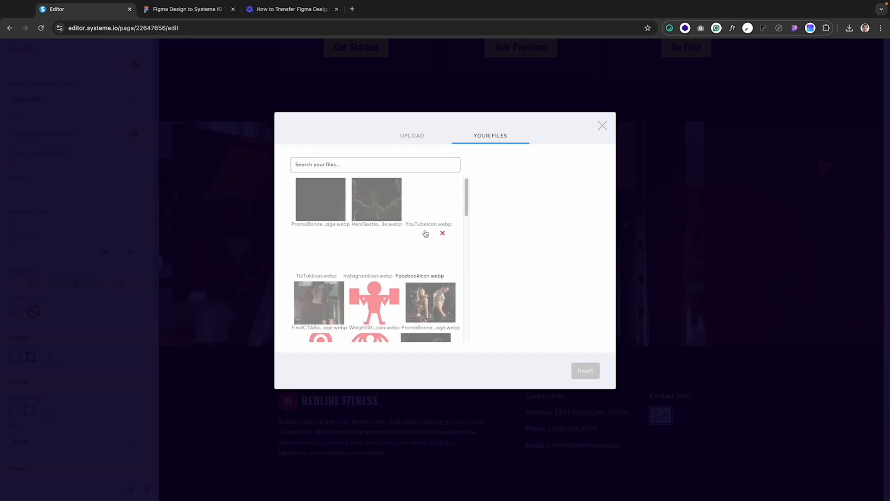
{"action": "left_click", "coordinate": [423, 254]}
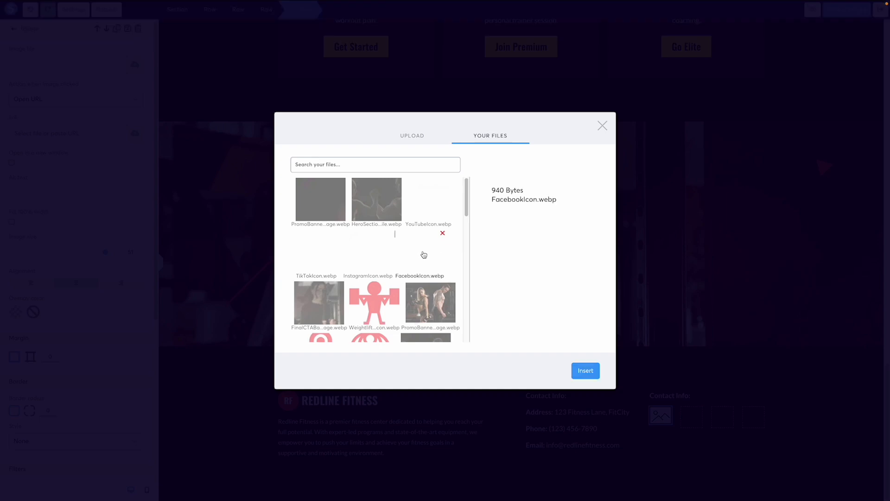
{"action": "left_click", "coordinate": [585, 370]}
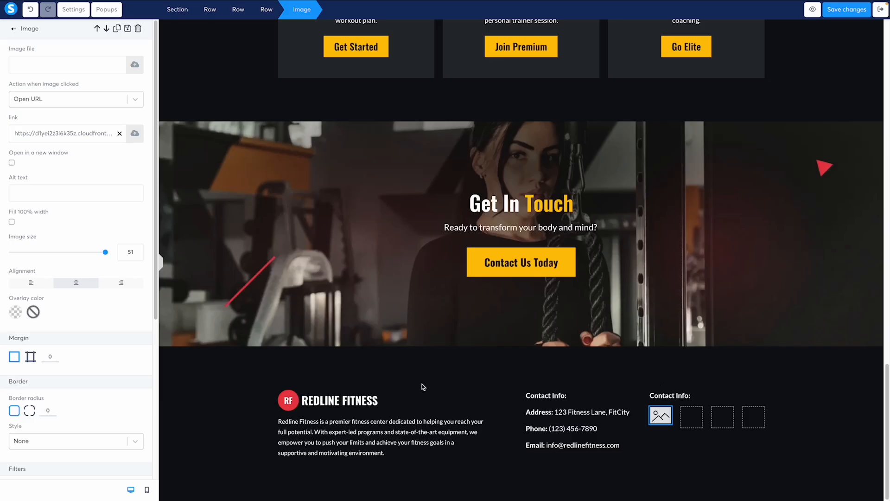
{"action": "left_click", "coordinate": [120, 134]}
- Set the first column's image file to the previously uploaded FacebookIcon.webp
{"action": "left_click", "coordinate": [136, 64]}
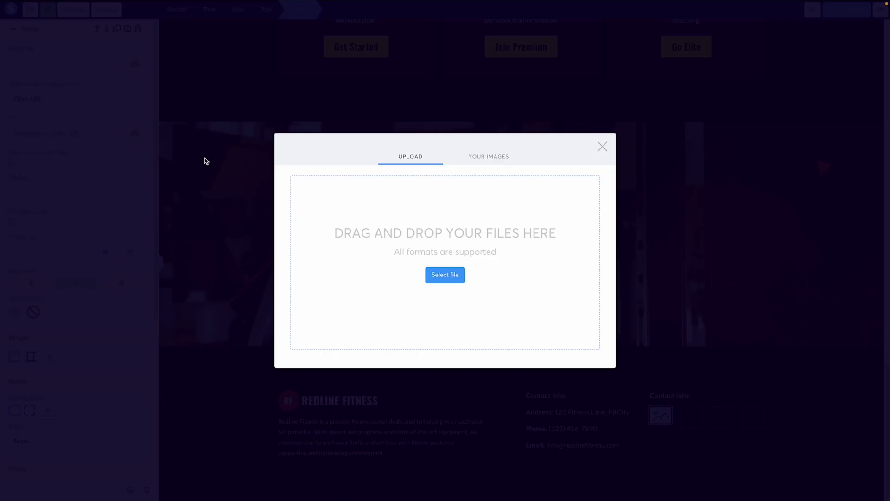
{"action": "left_click", "coordinate": [486, 159]}
{"action": "left_click", "coordinate": [411, 256]}
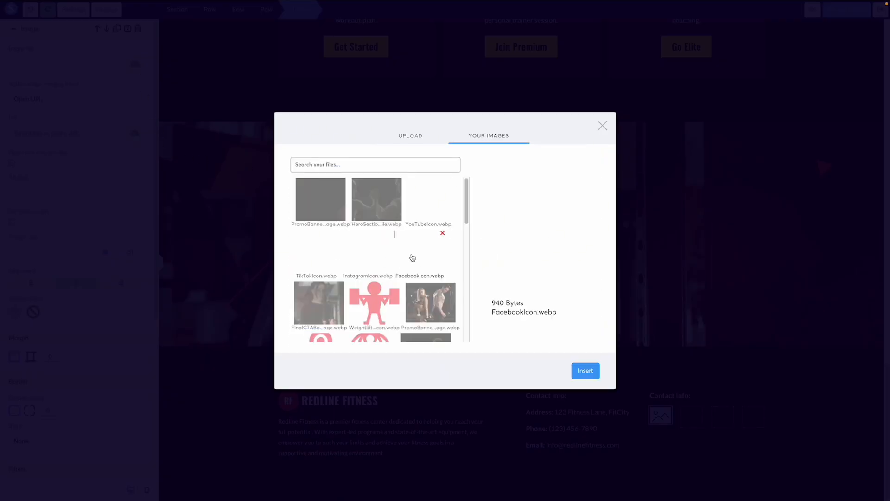
{"action": "left_click", "coordinate": [586, 370]}
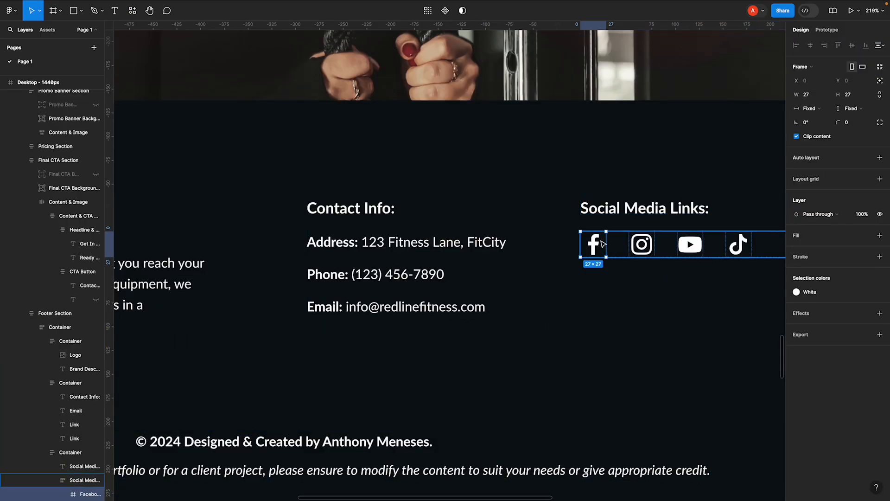
- Check the Facebook icon's dimensions in Figma and set the image size in the systeme.io editor to 27
{"action": "left_click", "coordinate": [595, 242]}
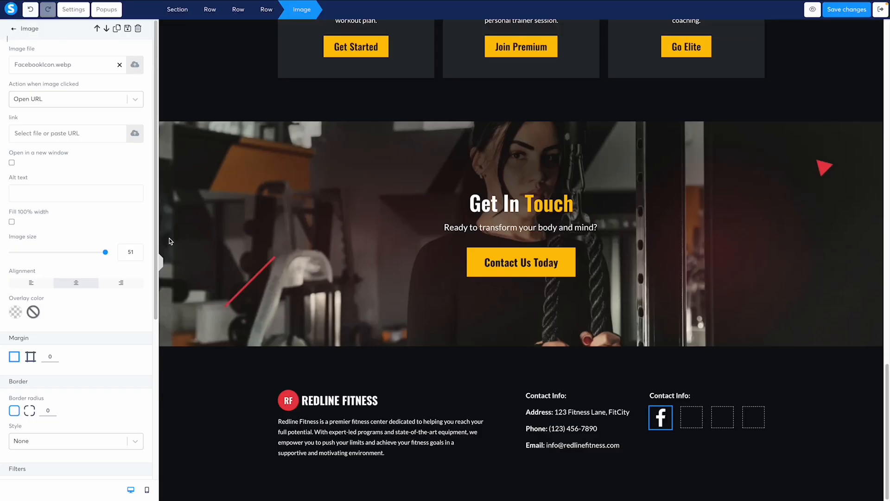
{"action": "double_click", "coordinate": [130, 252]}
{"action": "key", "text": "BackSpace"}
{"action": "type", "text": "27"}
{"action": "left_click", "coordinate": [687, 455]}
- Duplicate the Facebook icon into the row's second column and replace the copy's image file with InstagramIcon.webp
{"action": "mouse_move", "coordinate": [660, 410]}
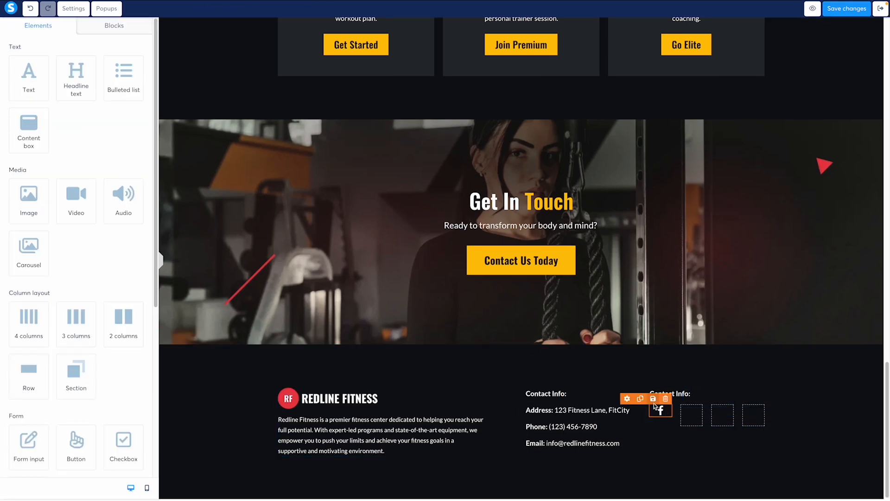
{"action": "left_click_drag", "start_coordinate": [655, 404], "coordinate": [691, 412]}
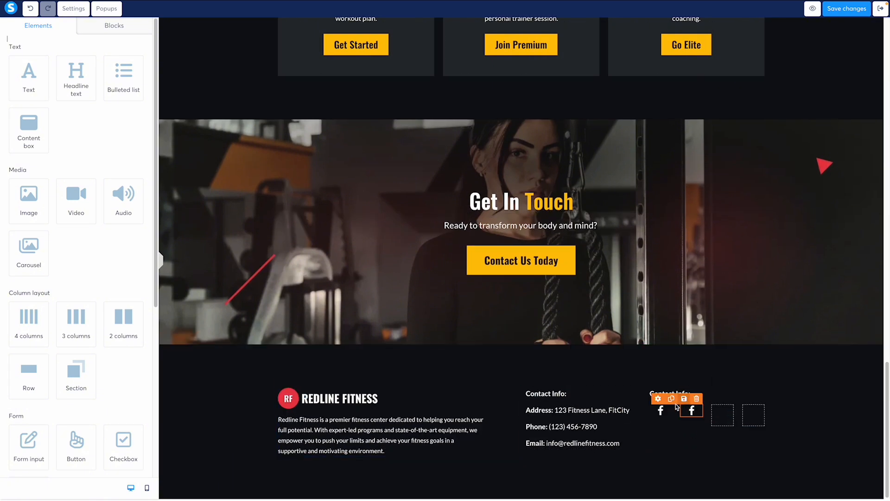
{"action": "left_click", "coordinate": [691, 411]}
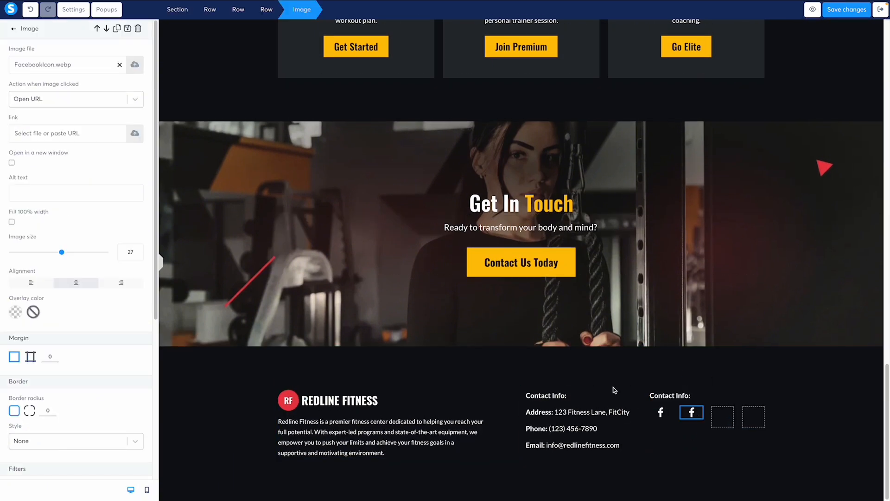
{"action": "left_click", "coordinate": [134, 66]}
{"action": "left_click", "coordinate": [489, 158]}
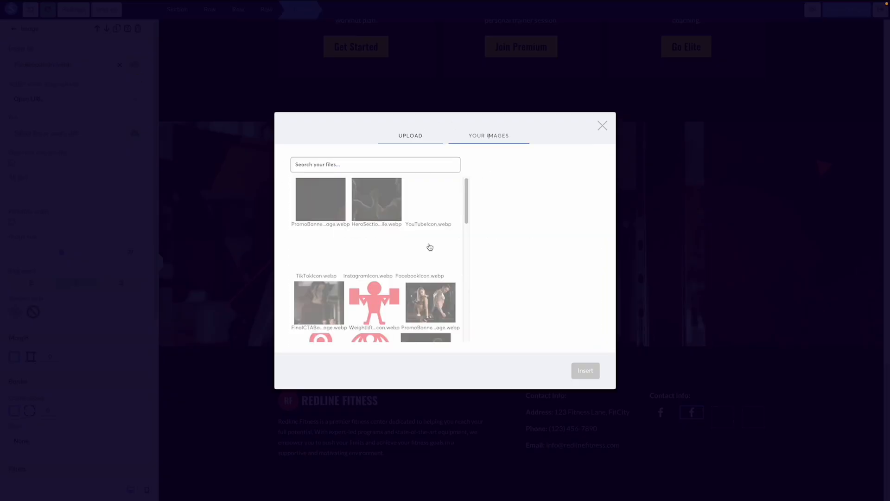
{"action": "left_click", "coordinate": [352, 262]}
{"action": "left_click", "coordinate": [598, 372]}
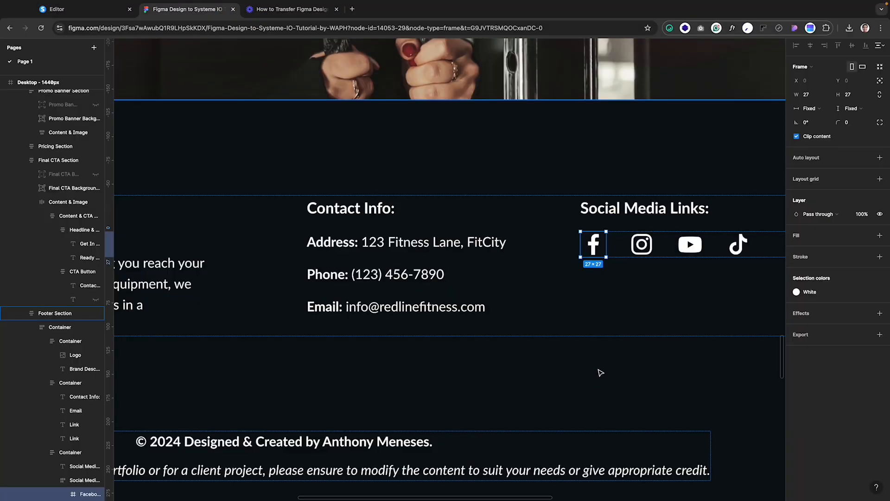
- Set the Instagram icon's image size to 27
{"action": "double_click", "coordinate": [130, 252]}
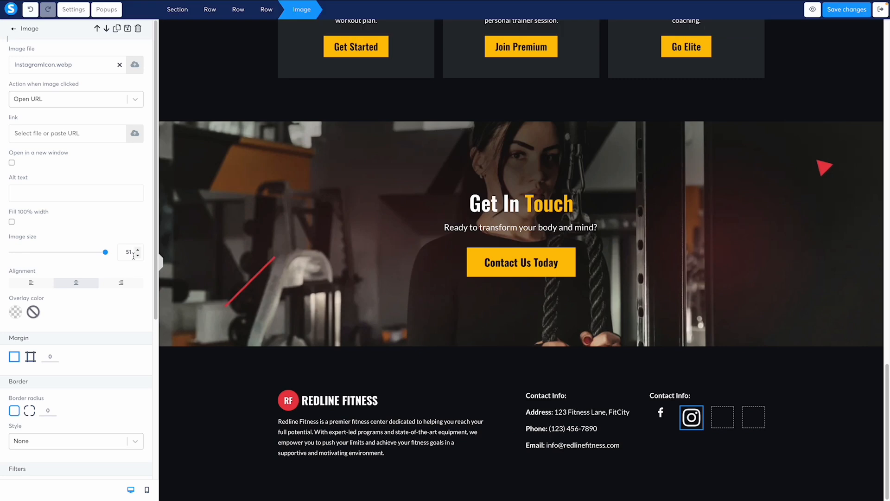
{"action": "type", "text": "25"}
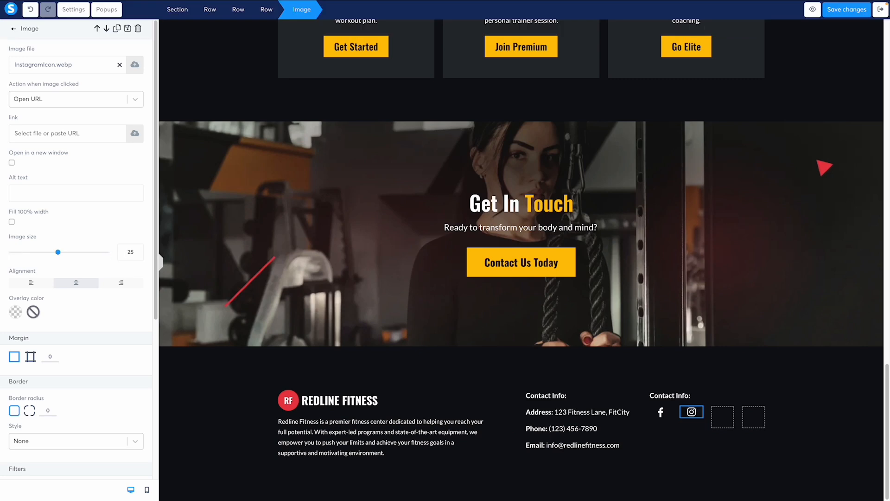
{"action": "key", "text": "BackSpace"}
{"action": "type", "text": "7"}
- Duplicate the Instagram icon into the row's third column and open the copy's settings
{"action": "left_click", "coordinate": [706, 437]}
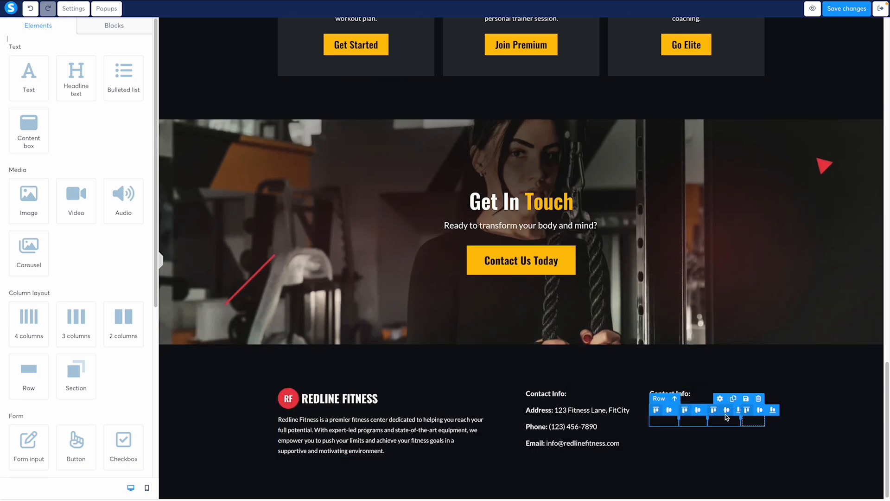
{"action": "left_click", "coordinate": [722, 412]}
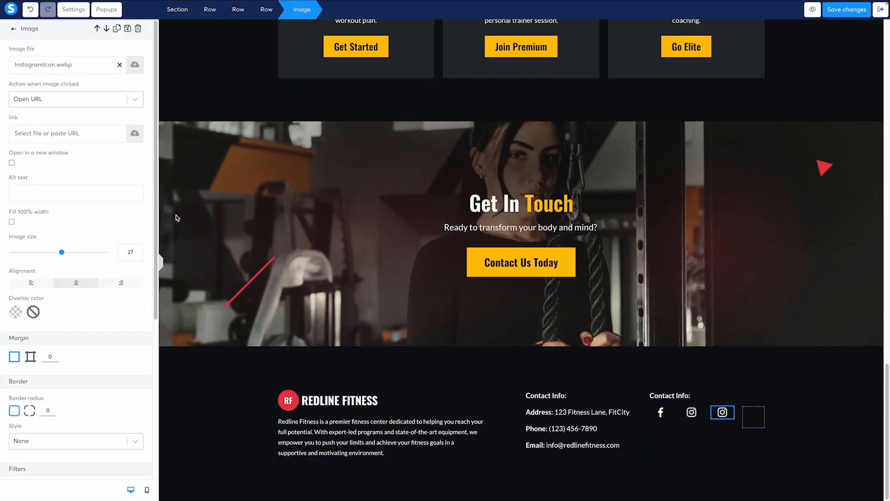
{"action": "left_click", "coordinate": [135, 134]}
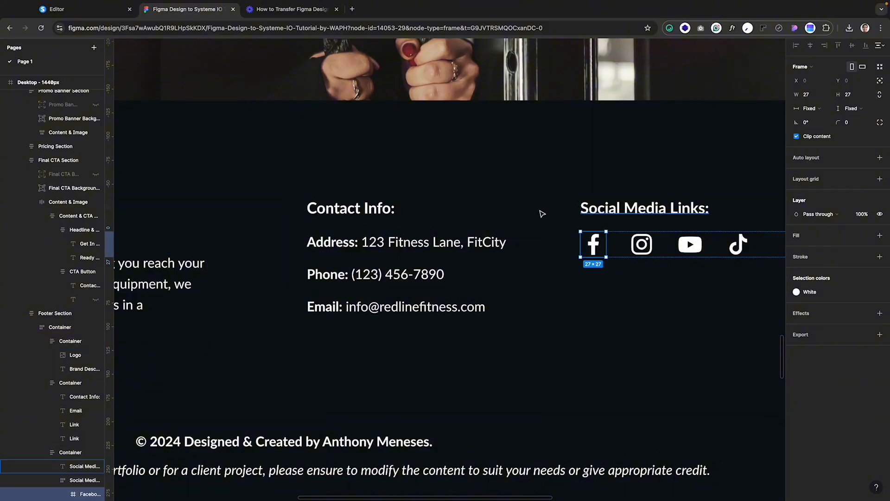
{"action": "left_click", "coordinate": [490, 155]}
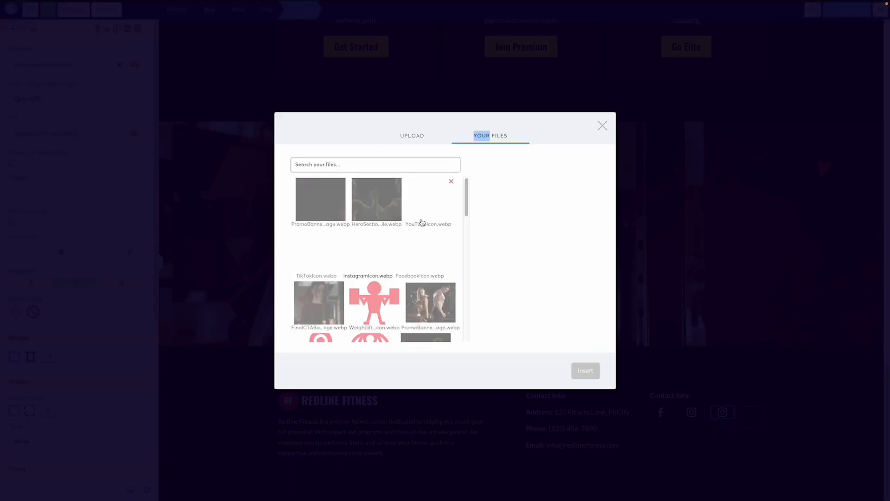
{"action": "left_click", "coordinate": [431, 203]}
{"action": "left_click", "coordinate": [596, 377]}
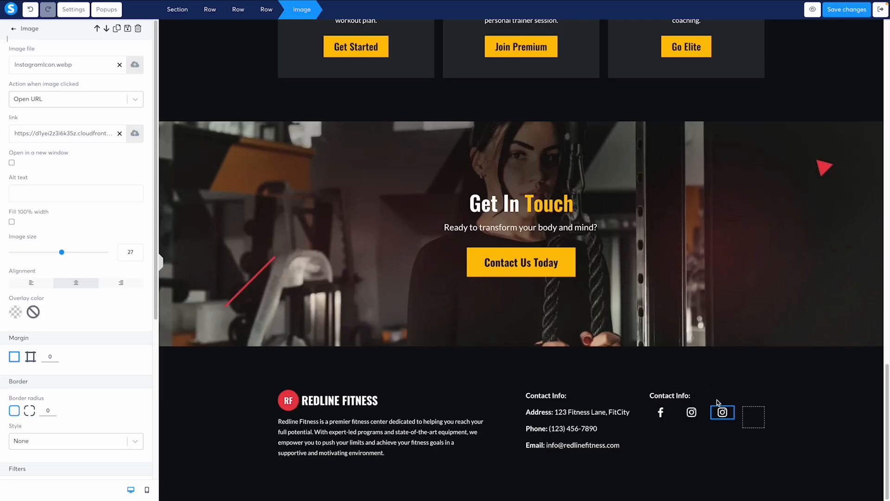
{"action": "left_click", "coordinate": [722, 439]}
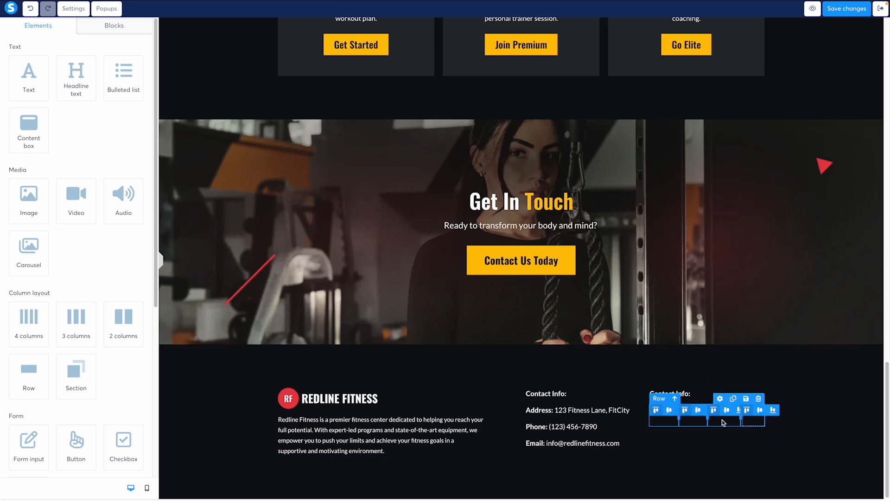
{"action": "left_click", "coordinate": [722, 414]}
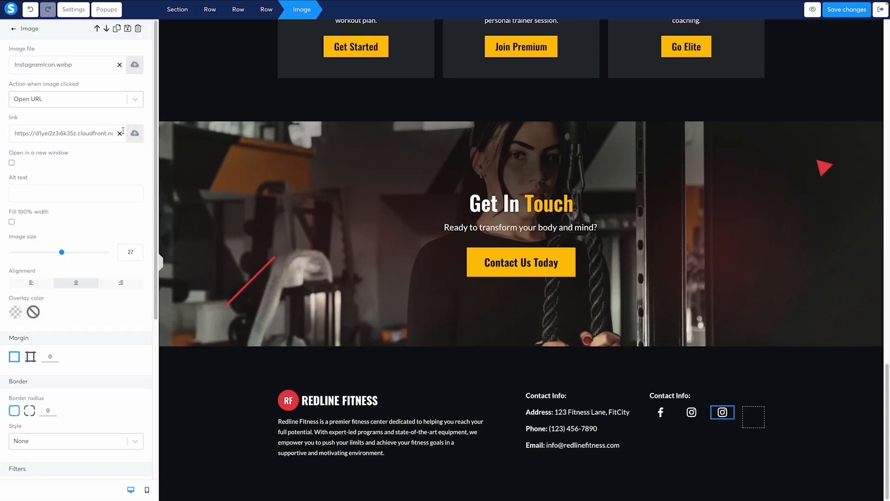
- Replace the third column's image file with YouTubeIcon.webp and set its image size to 27
{"action": "left_click", "coordinate": [135, 65]}
{"action": "left_click", "coordinate": [510, 157]}
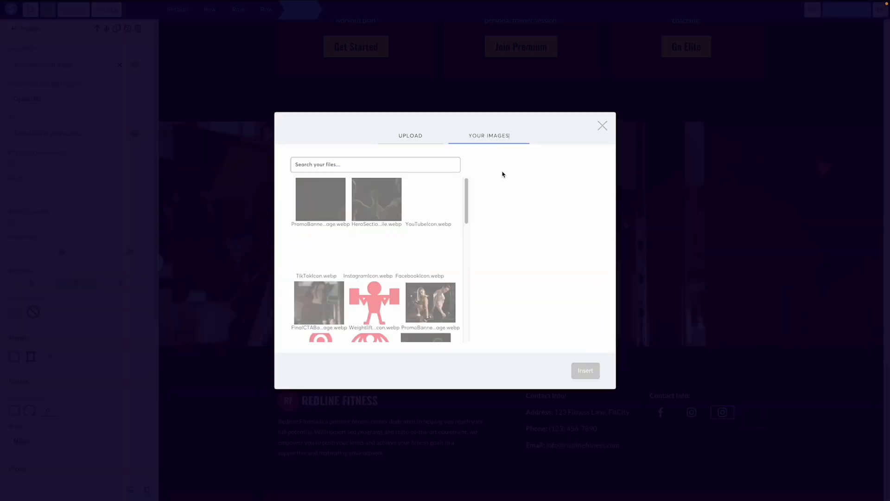
{"action": "left_click", "coordinate": [412, 208]}
{"action": "left_click", "coordinate": [585, 371]}
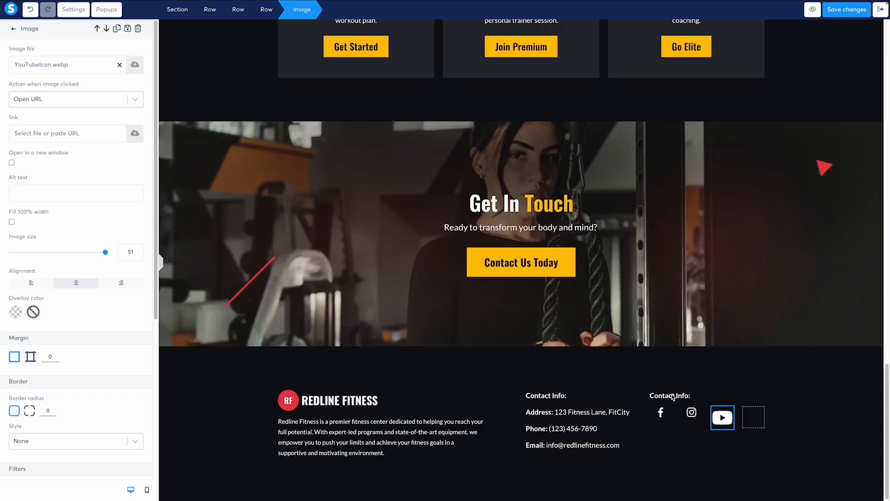
{"action": "left_click", "coordinate": [62, 252]}
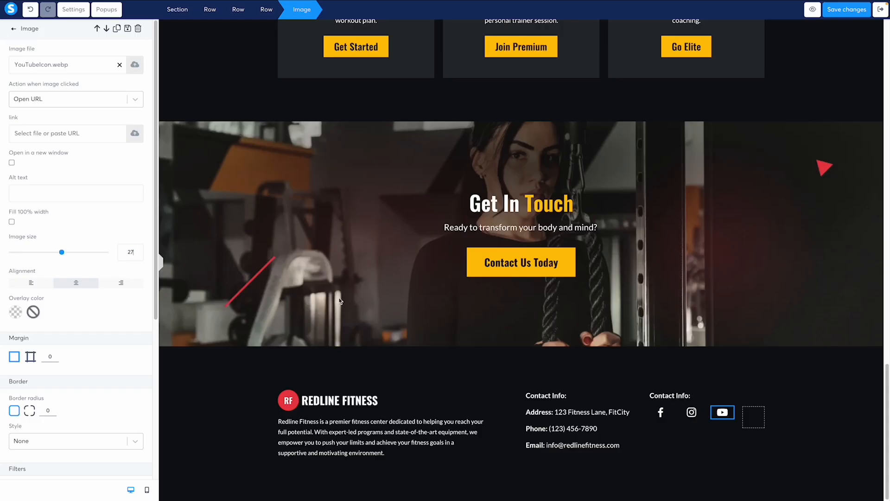
{"action": "left_click", "coordinate": [700, 440]}
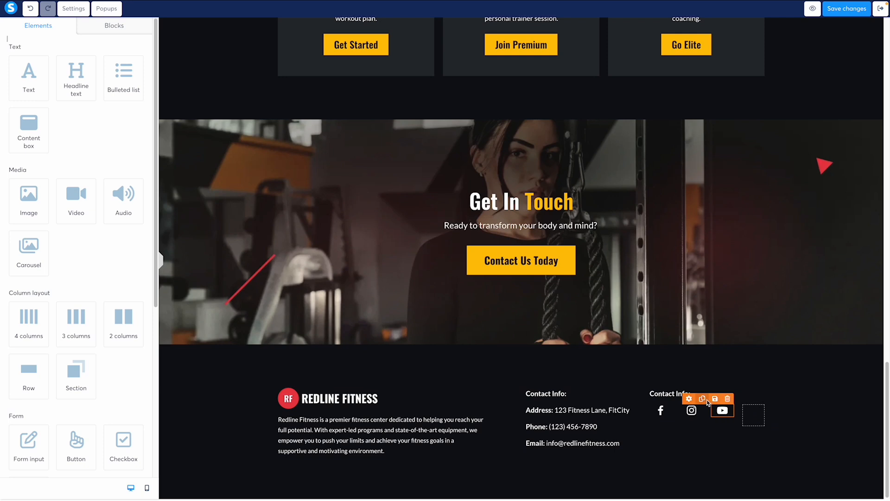
- Duplicate the YouTube icon into the row's fourth column and replace the copy's image file with TikTokIcon.webp
{"action": "left_click_drag", "start_coordinate": [722, 426], "coordinate": [755, 420]}
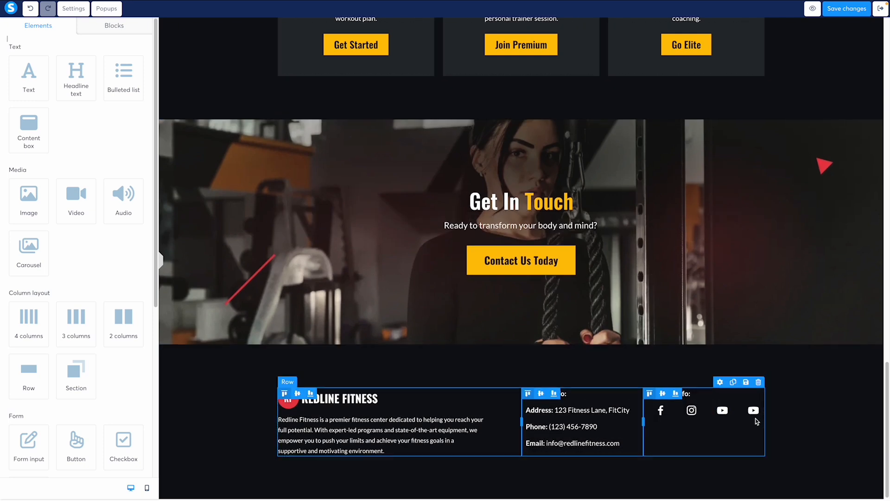
{"action": "left_click", "coordinate": [756, 414]}
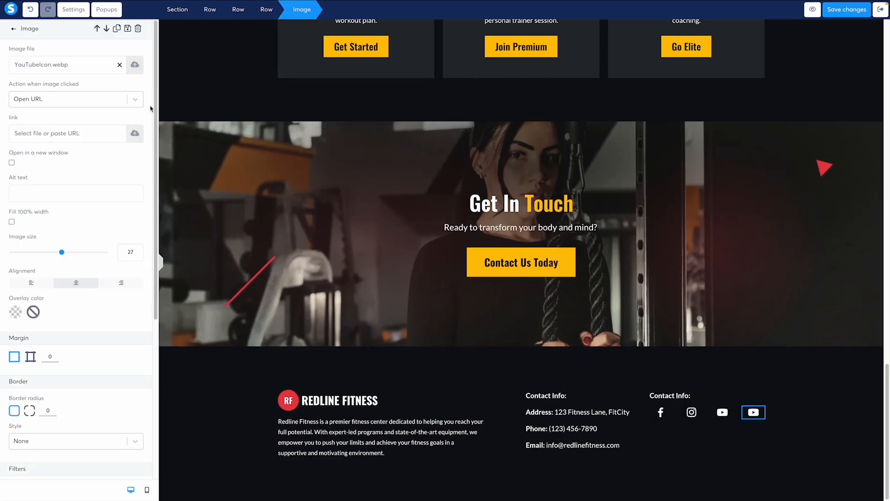
{"action": "left_click", "coordinate": [135, 65]}
{"action": "left_click", "coordinate": [476, 159]}
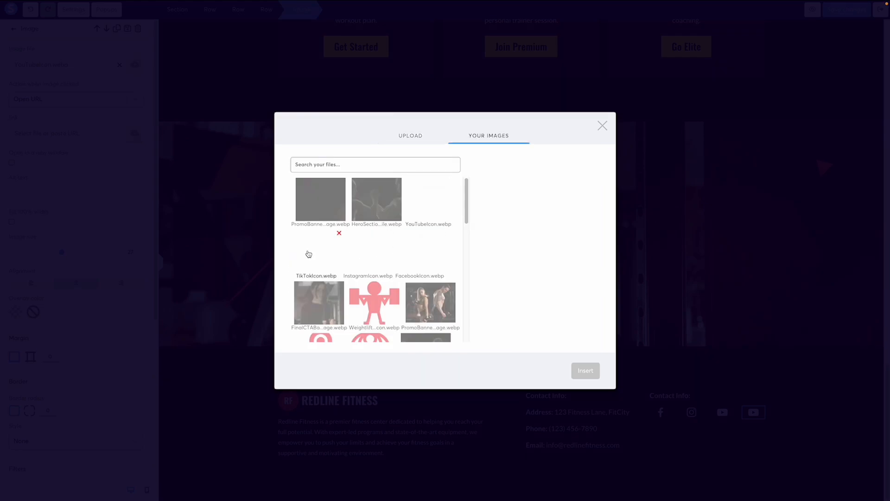
{"action": "left_click", "coordinate": [307, 254]}
{"action": "left_click", "coordinate": [592, 370]}
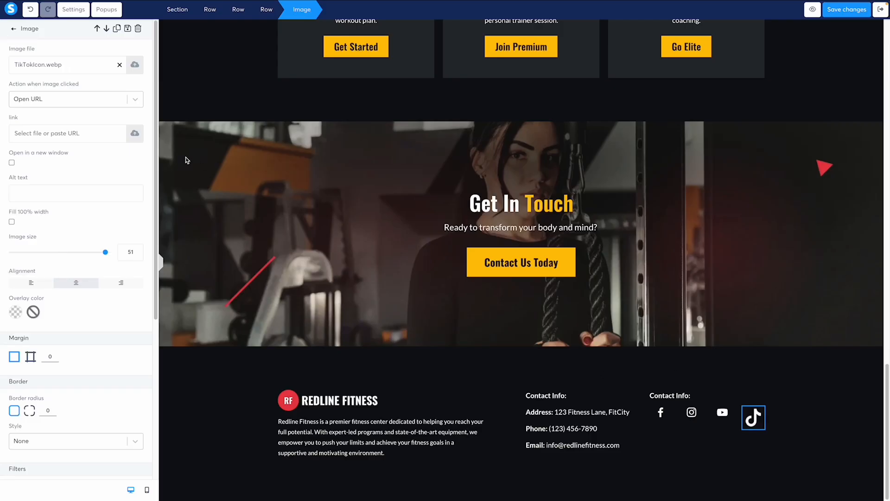
- Set the TikTok icon's image size to 27
{"action": "left_click_drag", "start_coordinate": [134, 253], "coordinate": [114, 252]}
{"action": "type", "text": "27"}
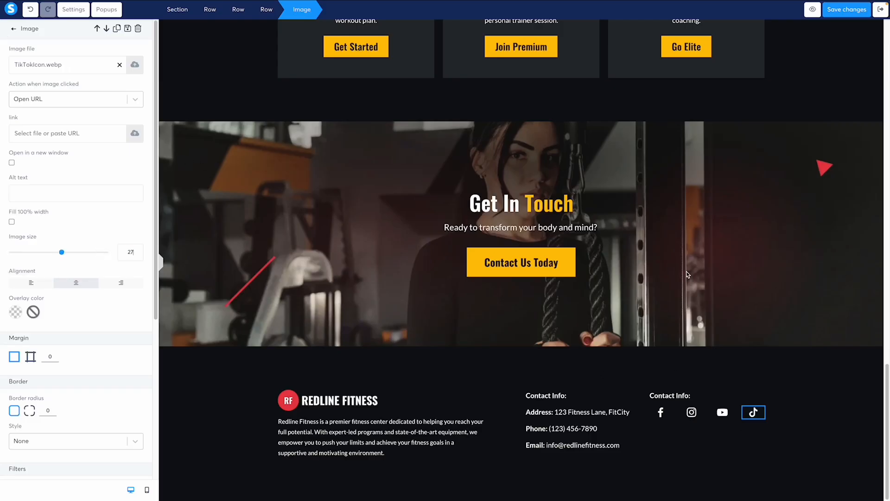
{"action": "left_click", "coordinate": [706, 369]}
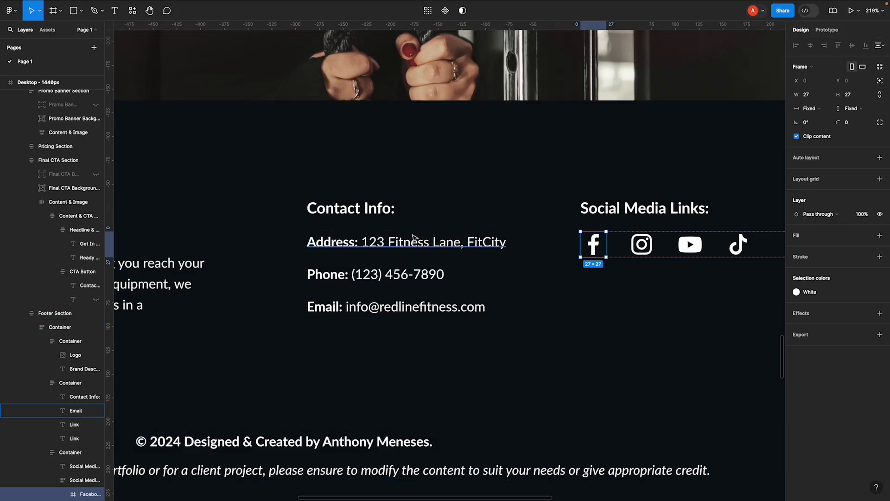
- Check the contact text style in the Figma footer and set the page's Address line to font size 14 and line height 24
{"action": "left_click", "coordinate": [416, 245]}
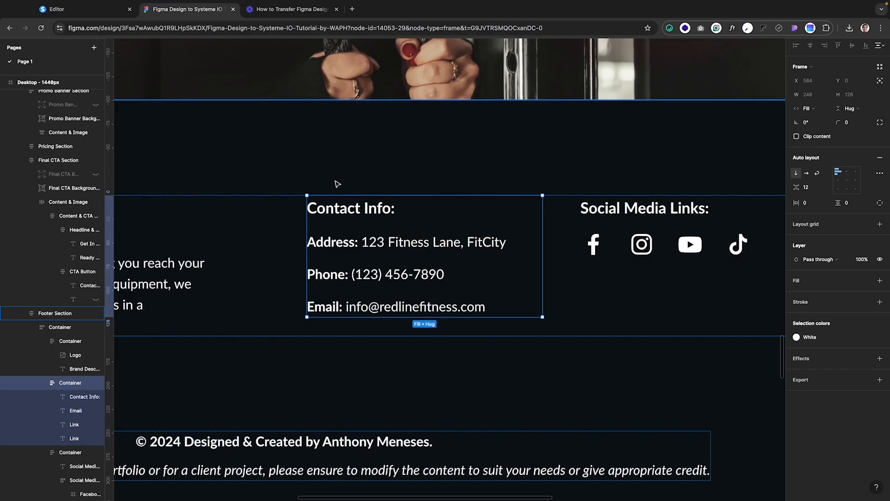
{"action": "left_click", "coordinate": [364, 211]}
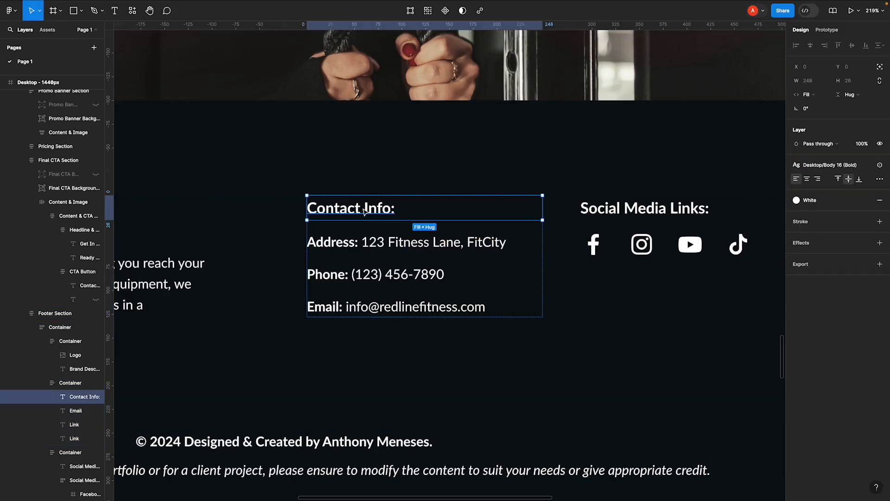
{"action": "left_click", "coordinate": [406, 244]}
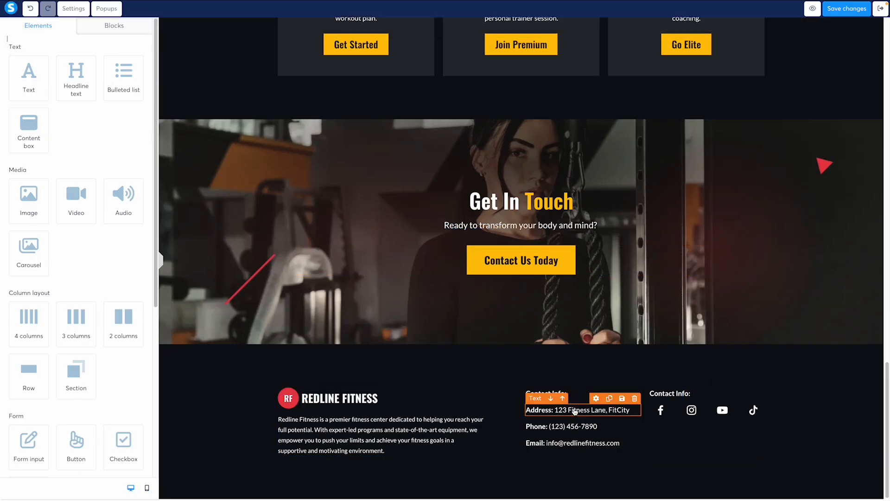
{"action": "left_click", "coordinate": [575, 411]}
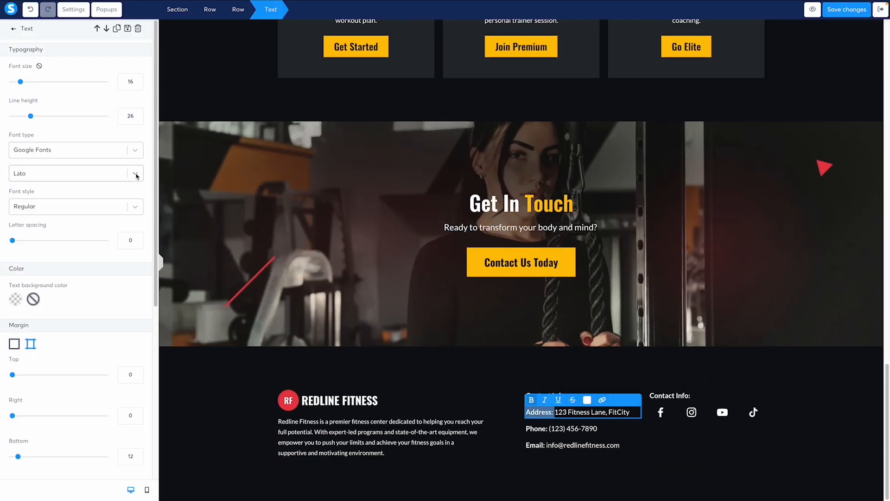
{"action": "double_click", "coordinate": [138, 86]}
{"action": "double_click", "coordinate": [138, 119]}
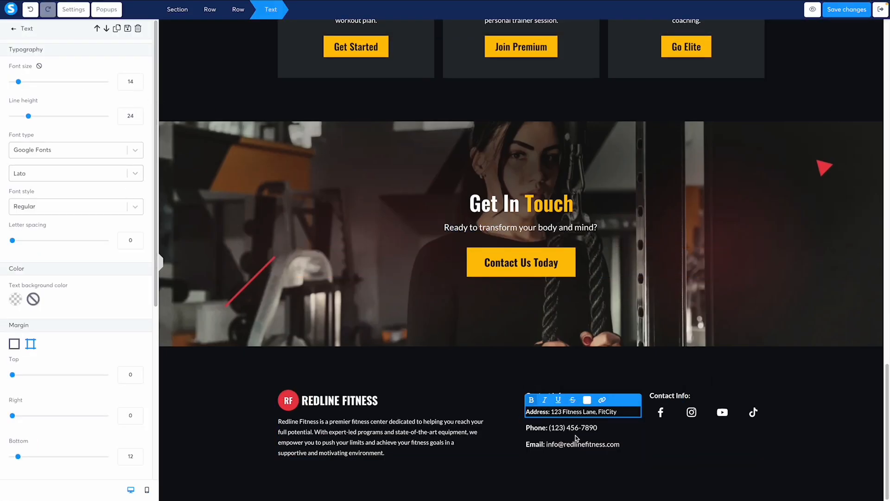
- Set the desktop footer's Phone and Email lines to font size 14 and line height 24
{"action": "left_click", "coordinate": [574, 429]}
{"action": "left_click", "coordinate": [573, 429]}
{"action": "double_click", "coordinate": [138, 85]}
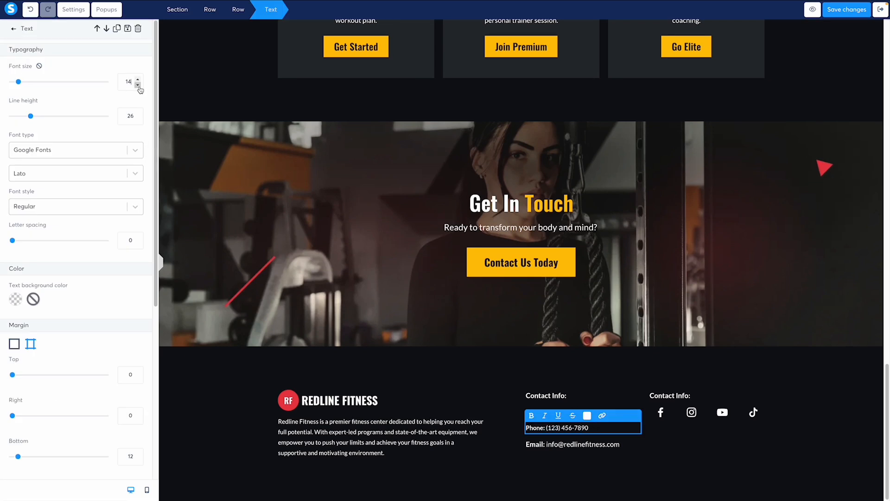
{"action": "double_click", "coordinate": [138, 120]}
{"action": "left_click", "coordinate": [576, 442]}
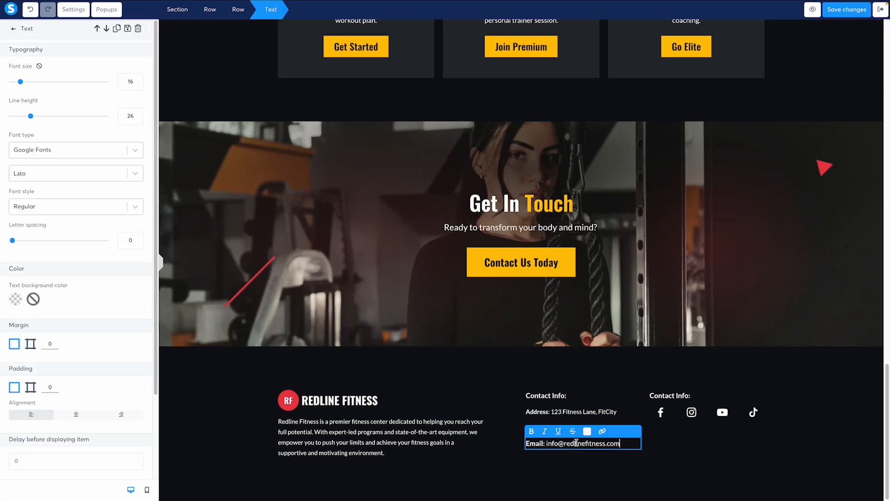
{"action": "double_click", "coordinate": [137, 86]}
{"action": "double_click", "coordinate": [138, 120]}
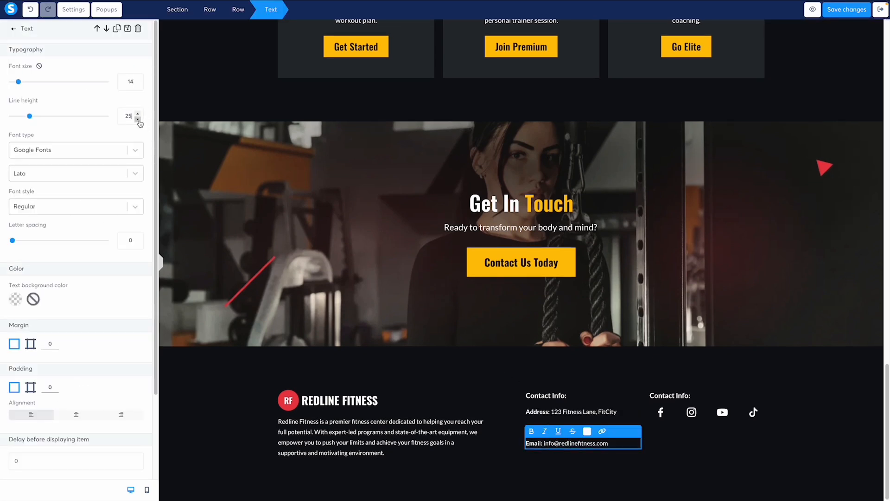
{"action": "left_click", "coordinate": [693, 444]}
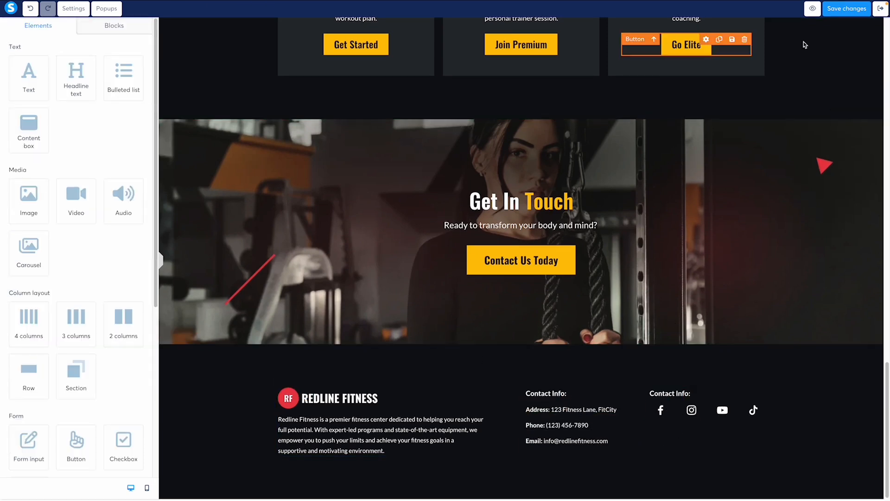
- Save the page and switch the editor to the mobile view at the footer section
{"action": "left_click", "coordinate": [847, 8]}
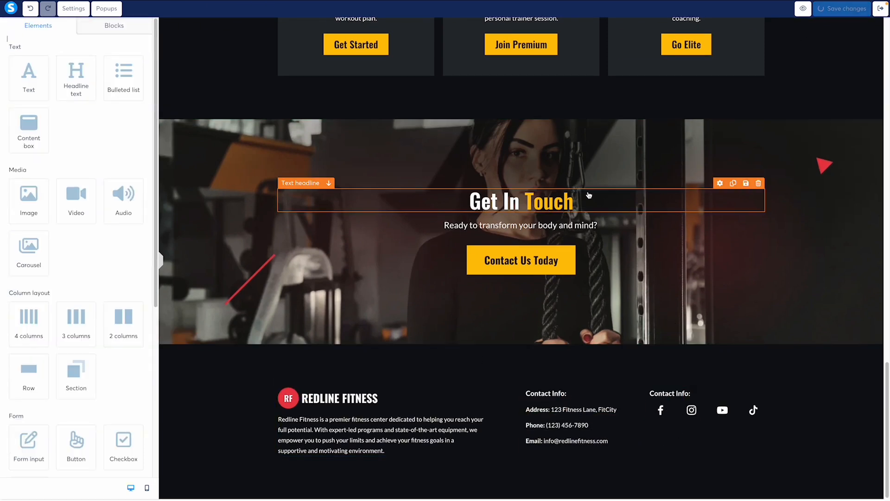
{"action": "left_click", "coordinate": [148, 487]}
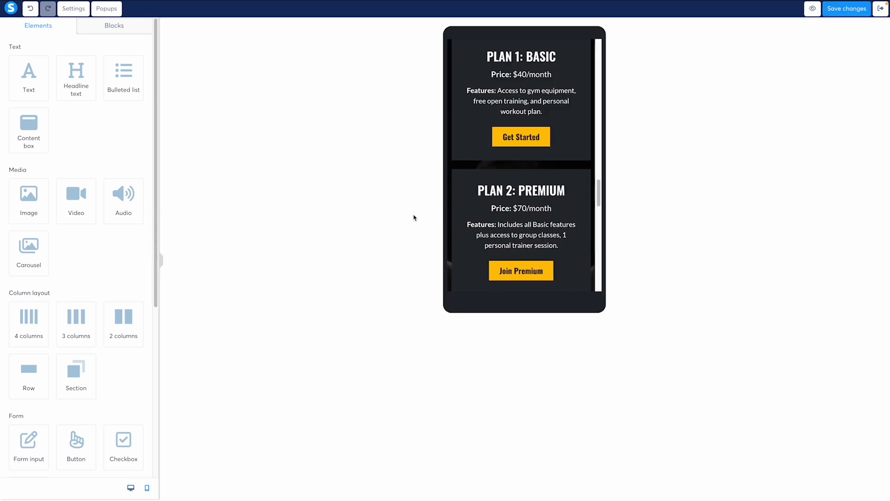
{"action": "scroll", "coordinate": [553, 159], "scroll_direction": "down", "scroll_amount": 6}
{"action": "scroll", "coordinate": [553, 159], "scroll_direction": "down", "scroll_amount": 6}
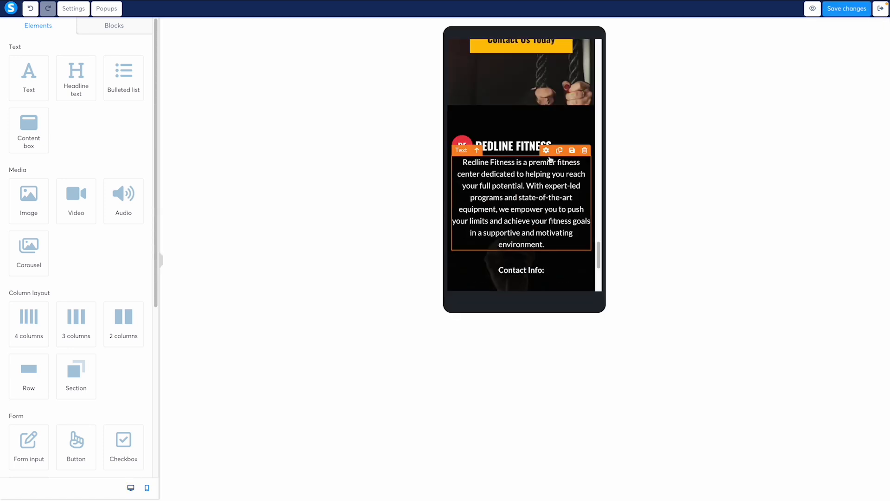
- Set the mobile footer logo's image size to 184, matching the logo in the Figma mobile frame
{"action": "left_click", "coordinate": [548, 139]}
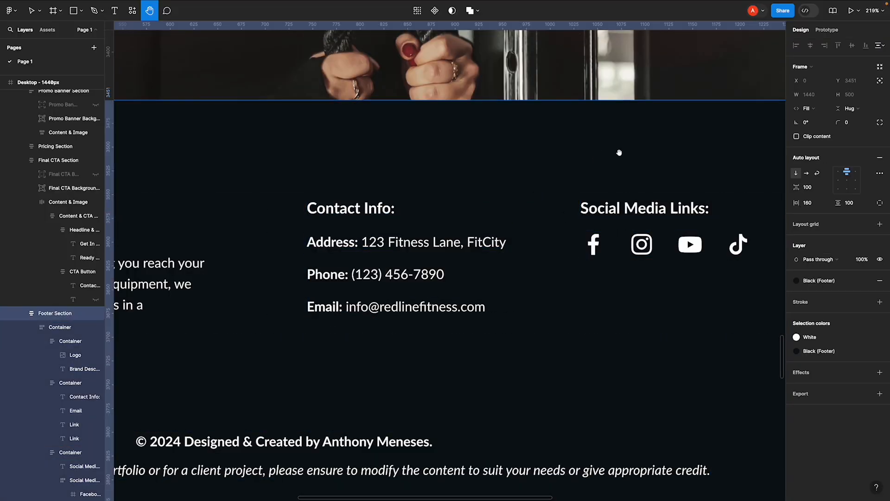
{"action": "scroll", "coordinate": [389, 206], "scroll_direction": "up", "scroll_amount": 5}
{"action": "scroll", "coordinate": [389, 206], "scroll_direction": "down", "scroll_amount": 5}
{"action": "left_click_drag", "start_coordinate": [376, 225], "coordinate": [119, 193]}
{"action": "left_click_drag", "start_coordinate": [365, 320], "coordinate": [592, 63]}
{"action": "left_click_drag", "start_coordinate": [529, 238], "coordinate": [477, 166]}
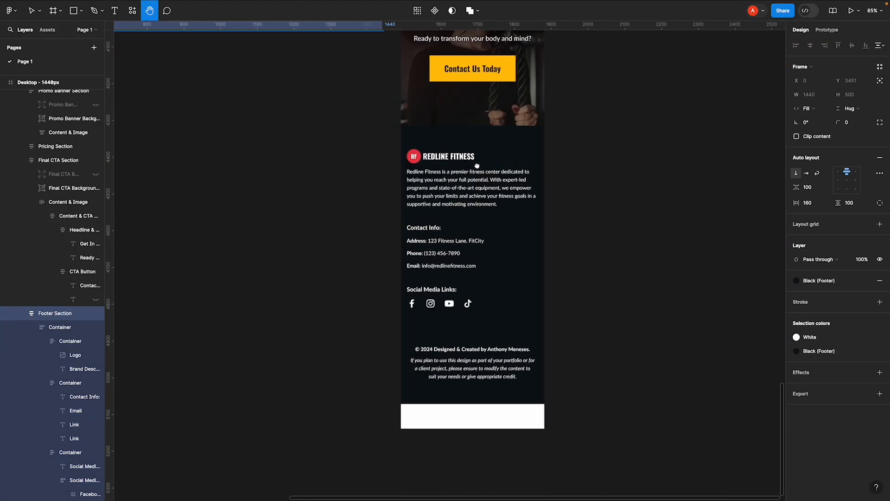
{"action": "scroll", "coordinate": [474, 162], "scroll_direction": "up", "scroll_amount": 2}
{"action": "left_click", "coordinate": [448, 159]}
{"action": "double_click", "coordinate": [449, 159]}
{"action": "double_click", "coordinate": [449, 159]}
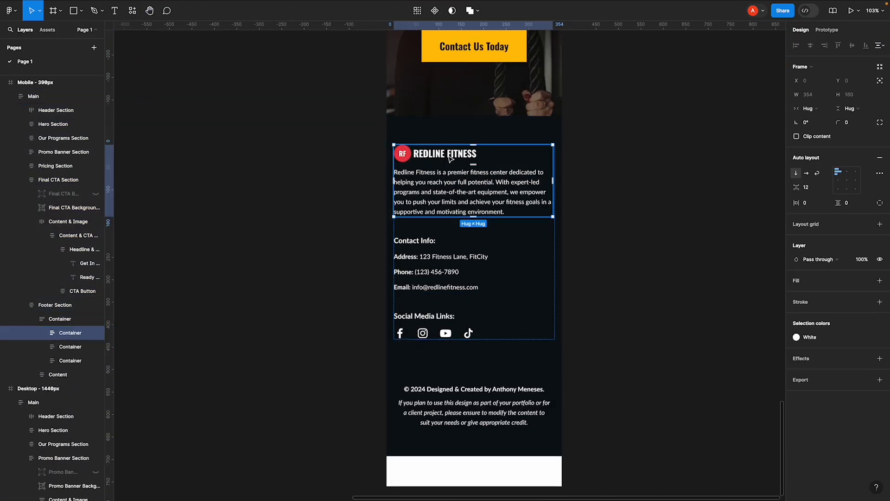
{"action": "double_click", "coordinate": [449, 159]}
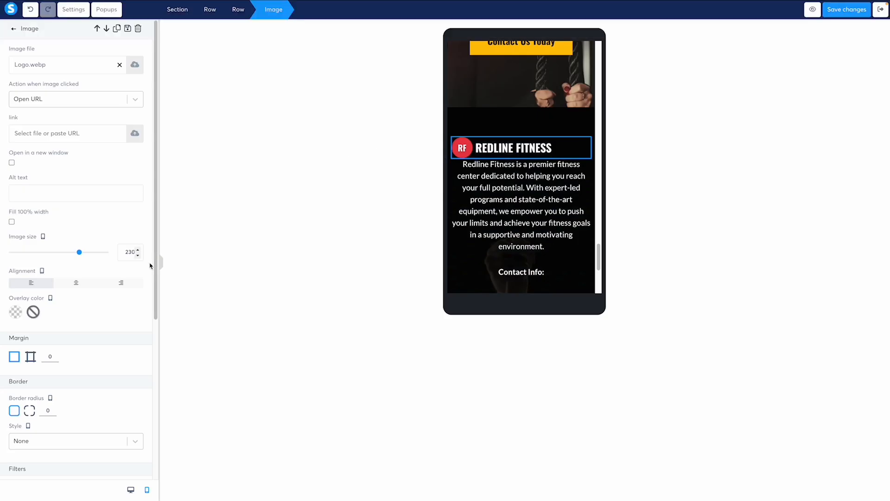
{"action": "double_click", "coordinate": [130, 251]}
{"action": "key", "text": "BackSpace"}
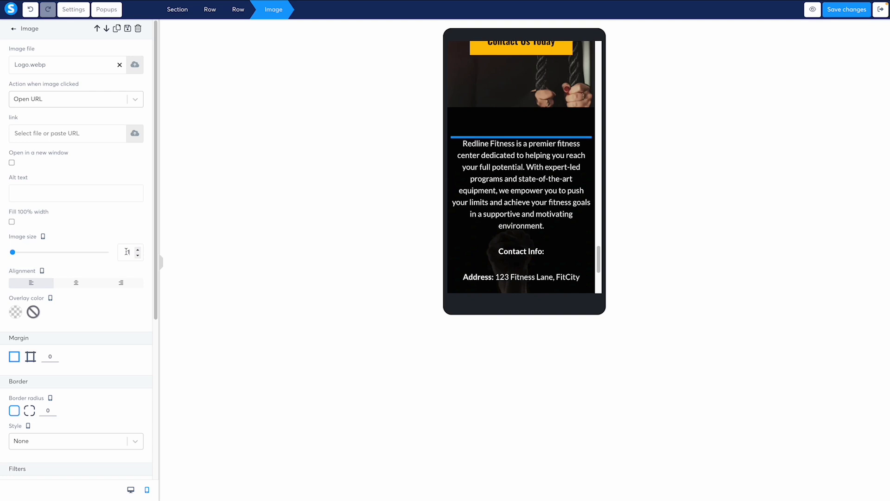
{"action": "type", "text": "184"}
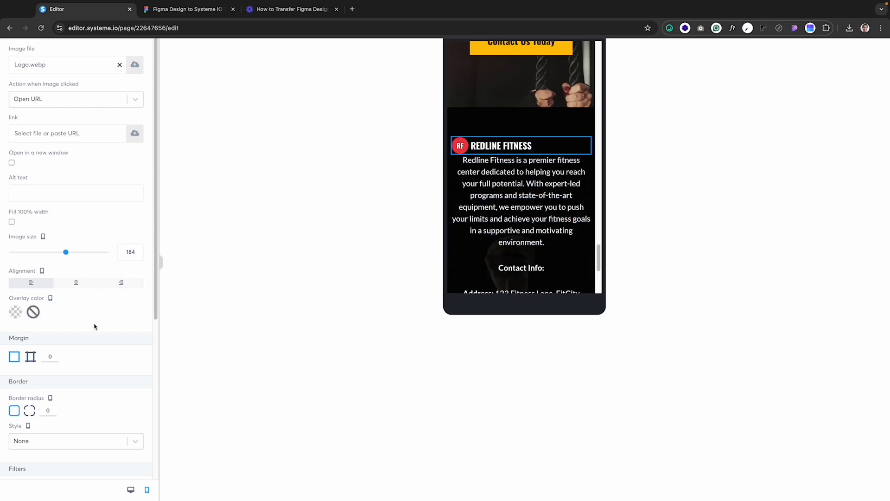
- Give the mobile footer logo an individual bottom margin matching the 12 px gap in the Figma container
{"action": "left_click", "coordinate": [30, 356]}
{"action": "scroll", "coordinate": [106, 364], "scroll_direction": "down", "scroll_amount": 2}
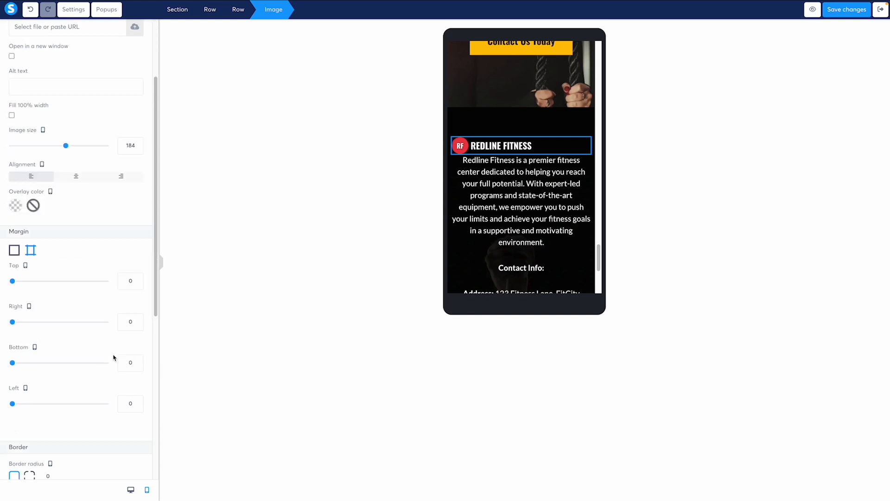
{"action": "left_click", "coordinate": [131, 362]}
{"action": "type", "text": "10"}
- Left-align the brand description text in the mobile footer
{"action": "left_click", "coordinate": [501, 195]}
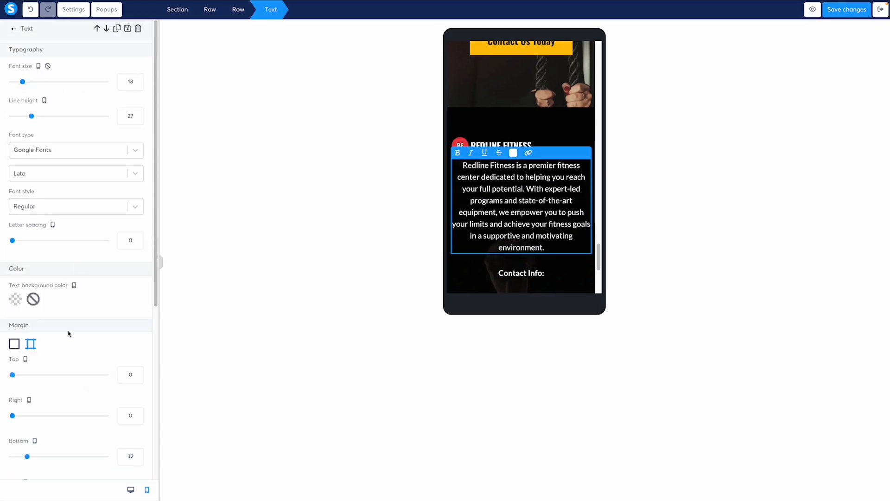
{"action": "scroll", "coordinate": [69, 333], "scroll_direction": "down", "scroll_amount": 3}
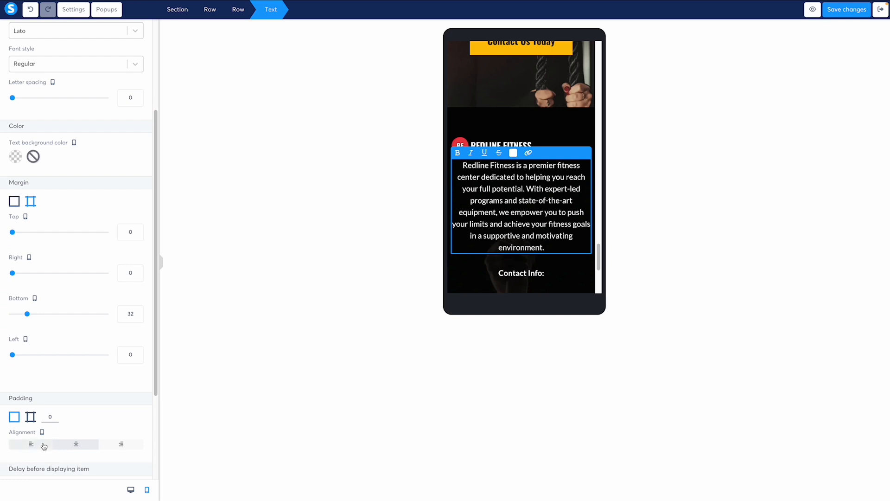
{"action": "left_click", "coordinate": [31, 444]}
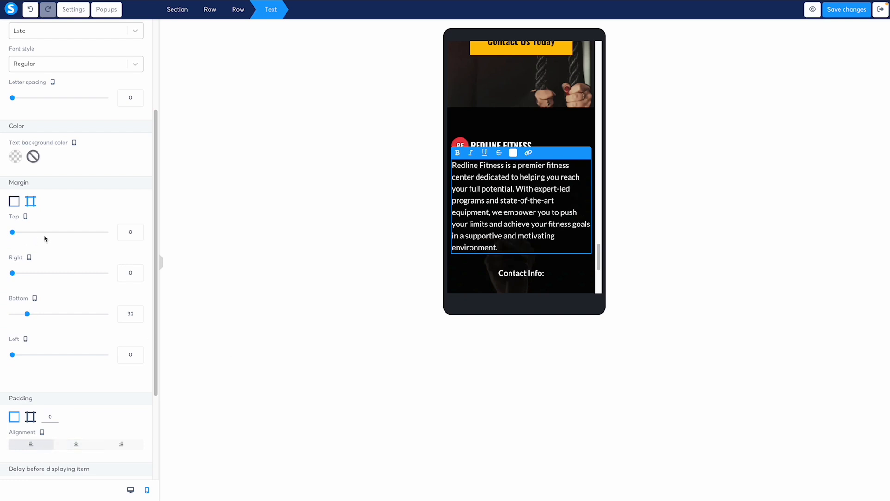
- Compare the gap above the contact block in Figma and set the mobile brand description's bottom margin to 40
{"action": "scroll", "coordinate": [86, 296], "scroll_direction": "down", "scroll_amount": 2}
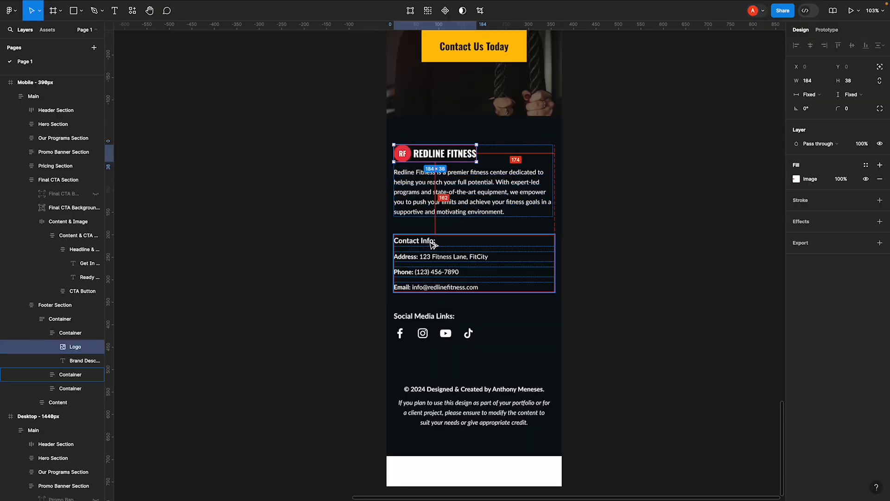
{"action": "left_click", "coordinate": [433, 241]}
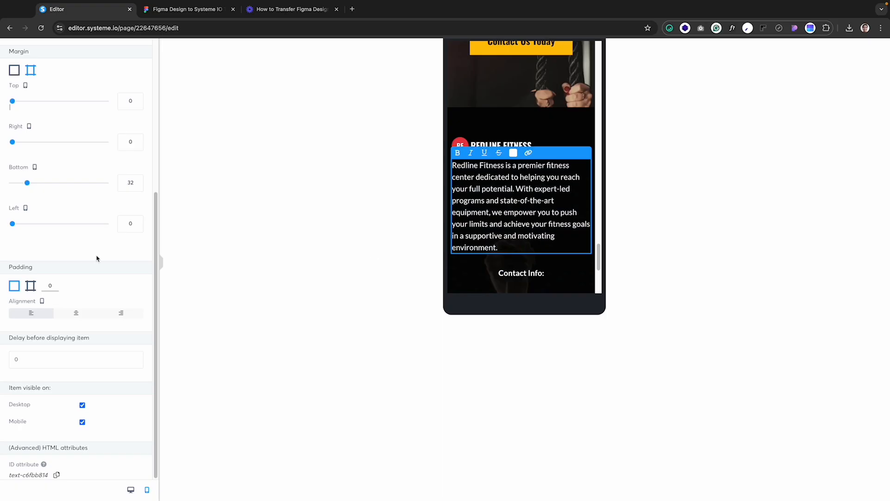
{"action": "left_click", "coordinate": [137, 180]}
{"action": "left_click", "coordinate": [137, 181]}
{"action": "left_click", "coordinate": [137, 180]}
{"action": "left_click", "coordinate": [137, 181]}
{"action": "left_click", "coordinate": [137, 181]}
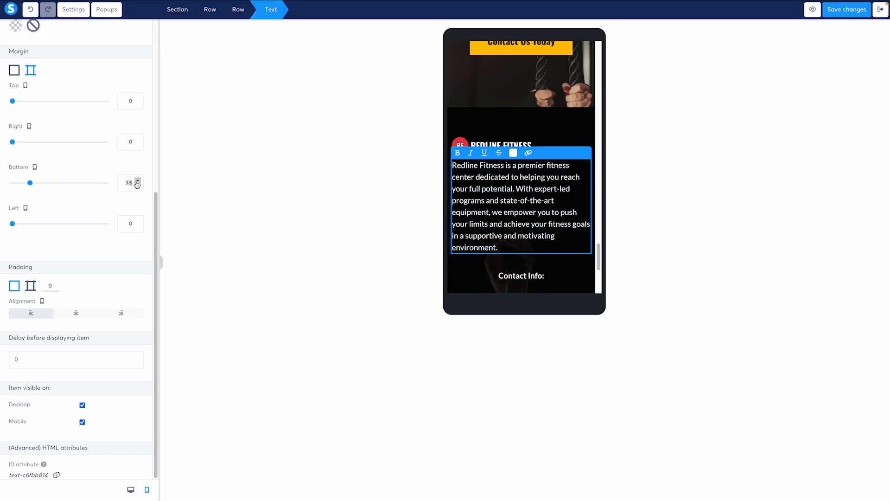
{"action": "left_click", "coordinate": [138, 181]}
{"action": "left_click", "coordinate": [137, 181]}
{"action": "left_click", "coordinate": [572, 265]}
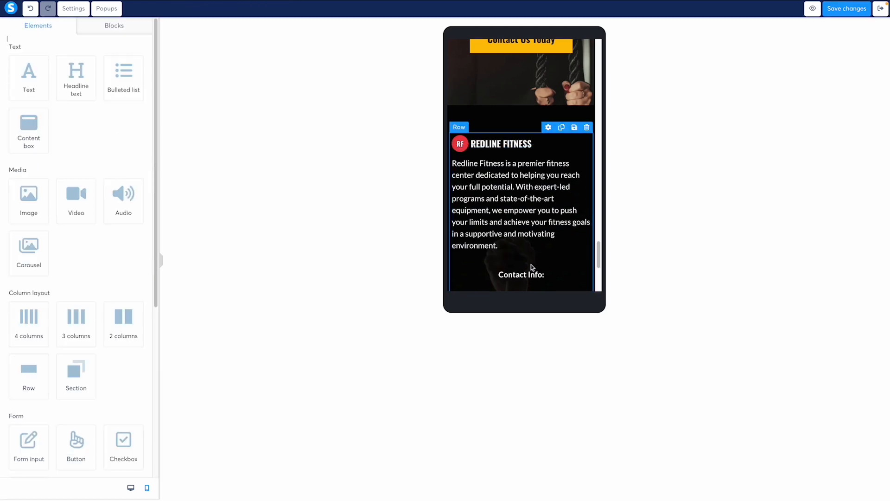
- Set the mobile footer's first Contact Info heading to font size 16 and line height 25, following the Figma mobile text style
{"action": "scroll", "coordinate": [530, 264], "scroll_direction": "down", "scroll_amount": 3}
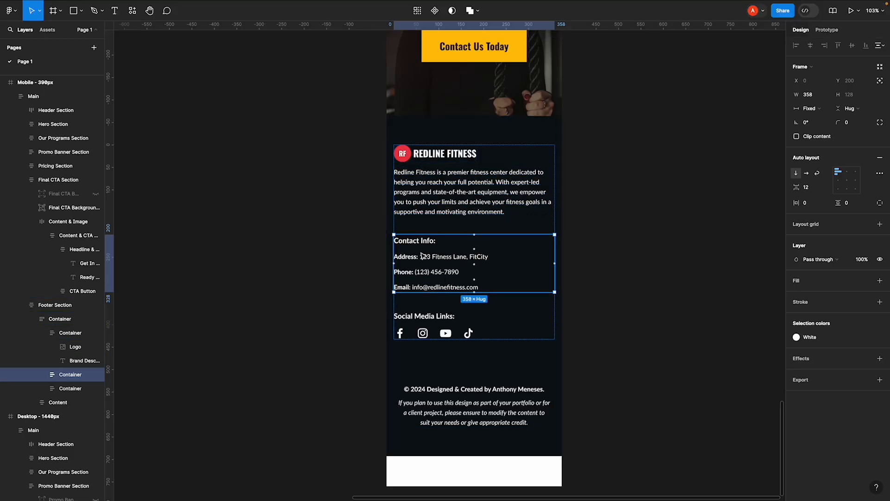
{"action": "left_click", "coordinate": [422, 244]}
{"action": "left_click", "coordinate": [424, 258]}
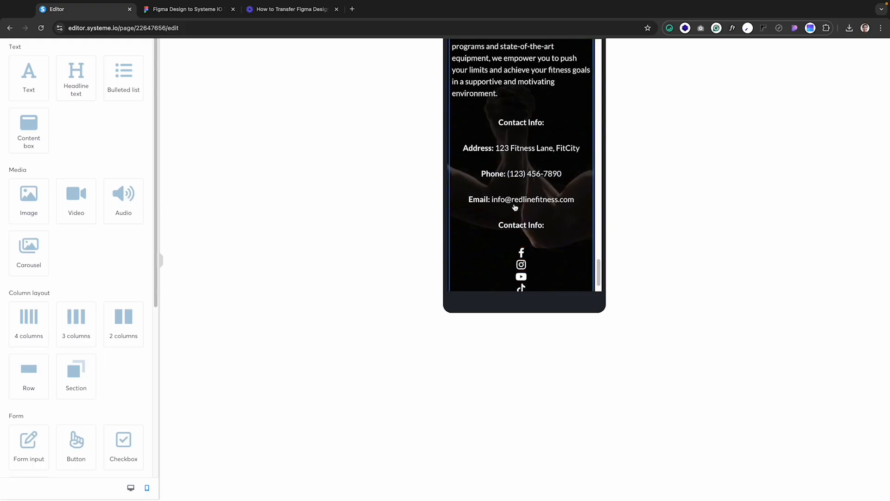
{"action": "left_click", "coordinate": [533, 124]}
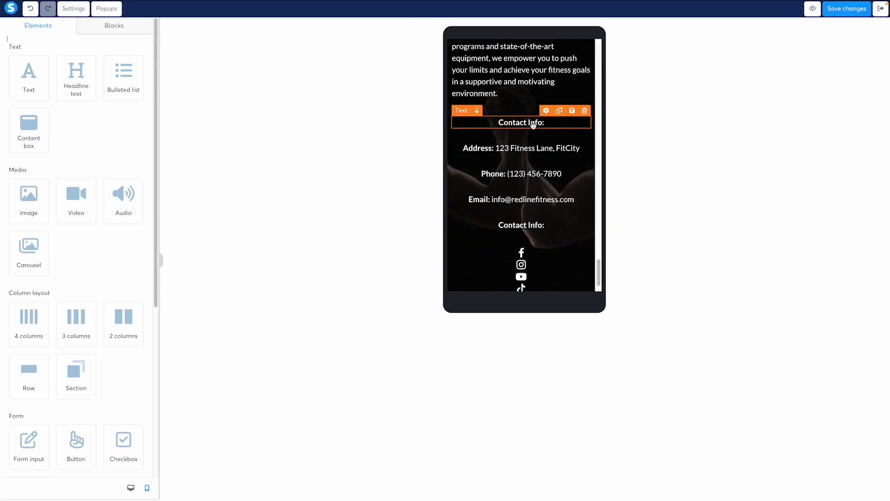
{"action": "double_click", "coordinate": [534, 124]}
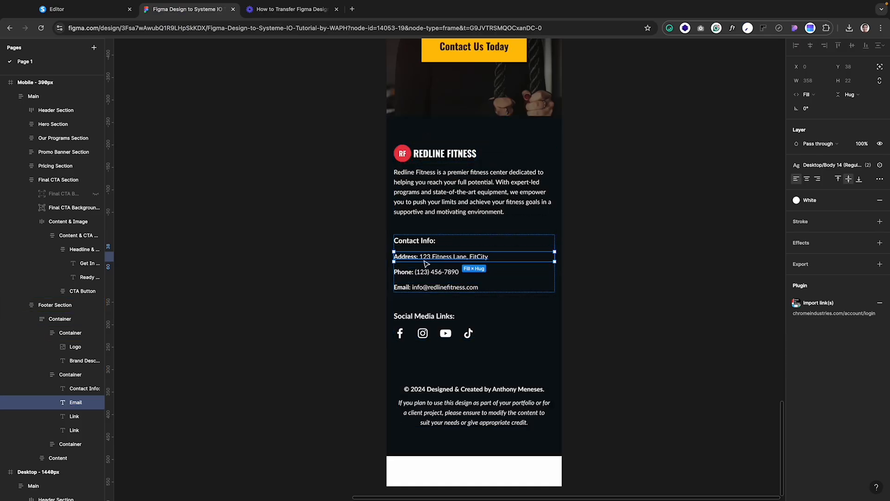
{"action": "left_click", "coordinate": [425, 240]}
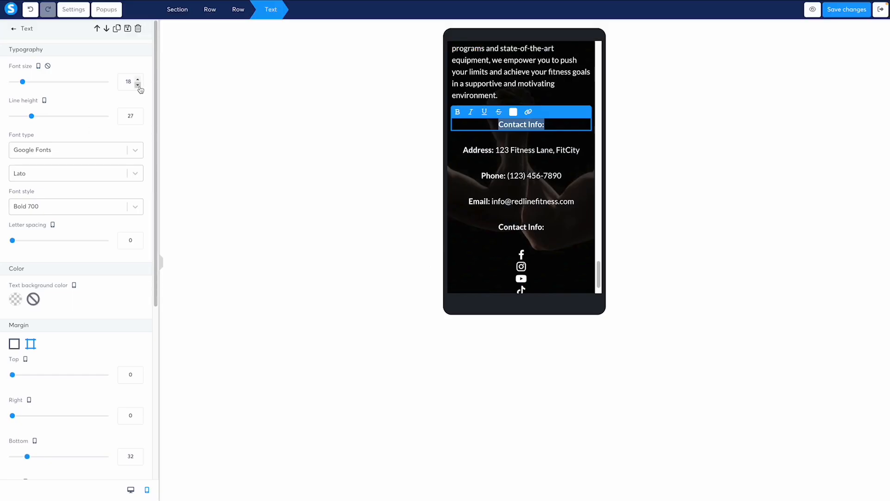
{"action": "left_click", "coordinate": [137, 84]}
{"action": "left_click", "coordinate": [137, 84]}
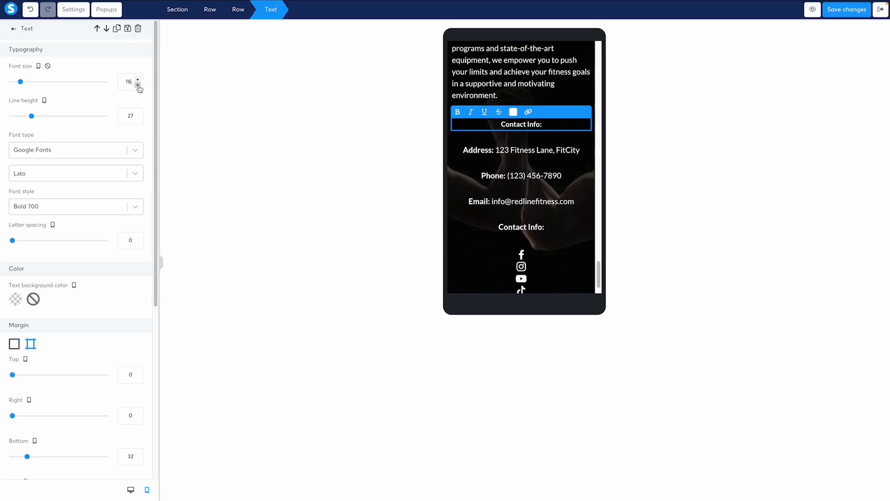
{"action": "left_click", "coordinate": [138, 117]}
{"action": "left_click", "coordinate": [138, 117]}
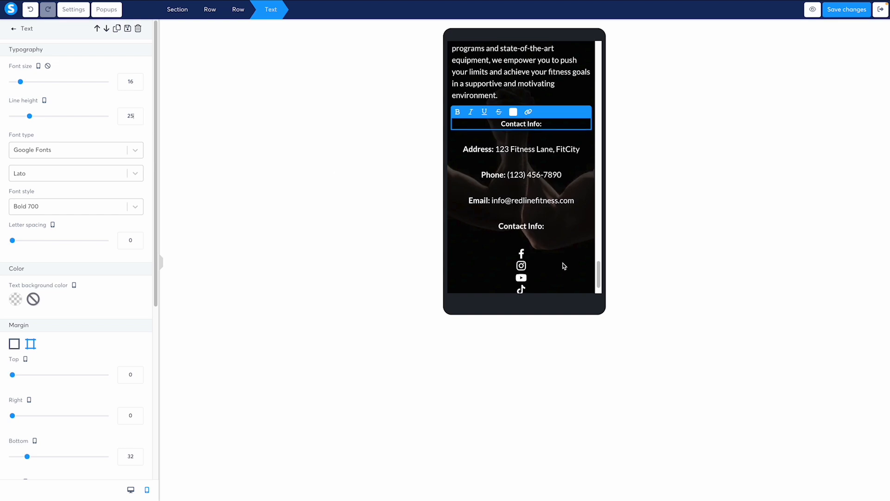
- Left-align the first Contact Info heading in the mobile footer
{"action": "scroll", "coordinate": [117, 369], "scroll_direction": "down", "scroll_amount": 5}
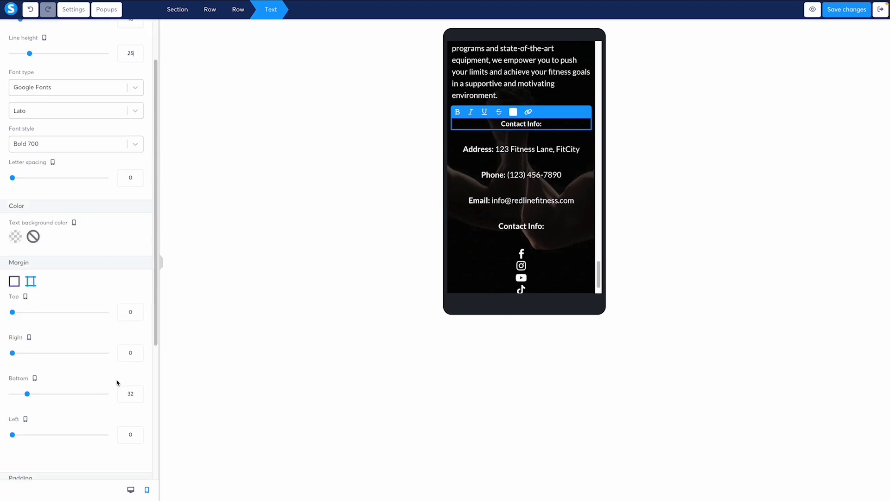
{"action": "left_click", "coordinate": [31, 328]}
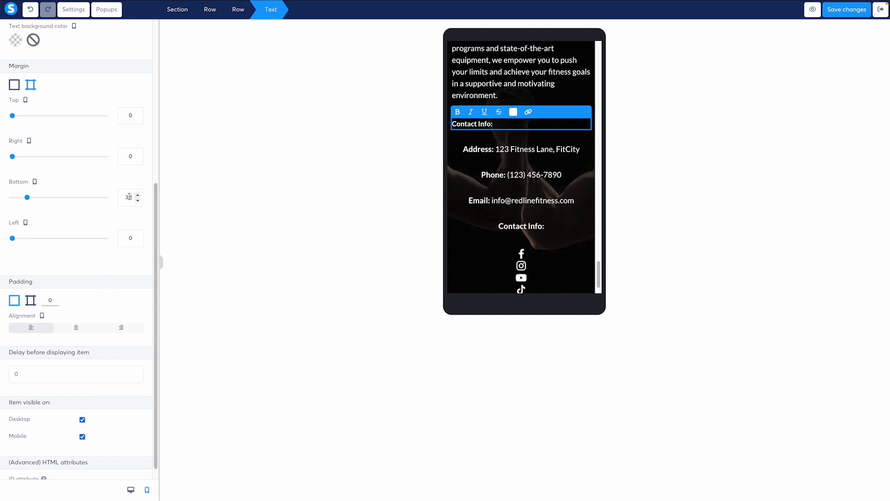
- Check the spacing below the Contact Info heading in Figma and set the mobile heading's bottom margin to 12
{"action": "left_click_drag", "start_coordinate": [128, 197], "coordinate": [126, 196]}
{"action": "type", "text": "1"}
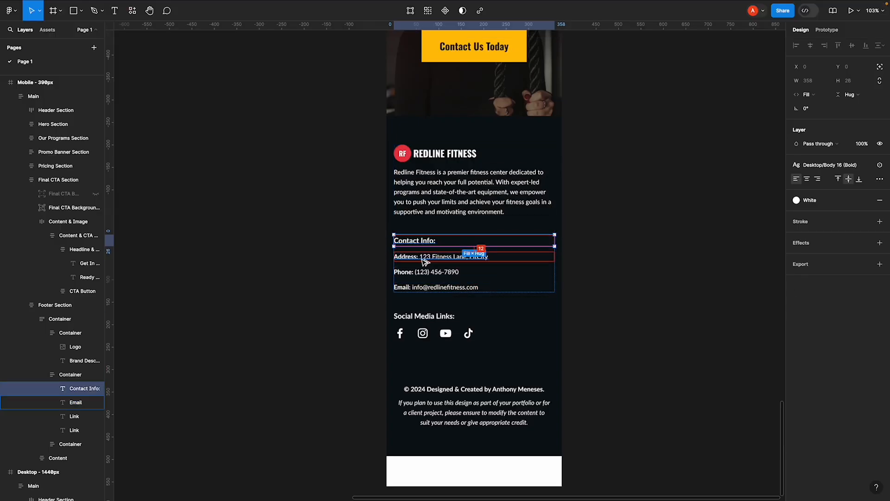
{"action": "key", "text": "super+Tab"}
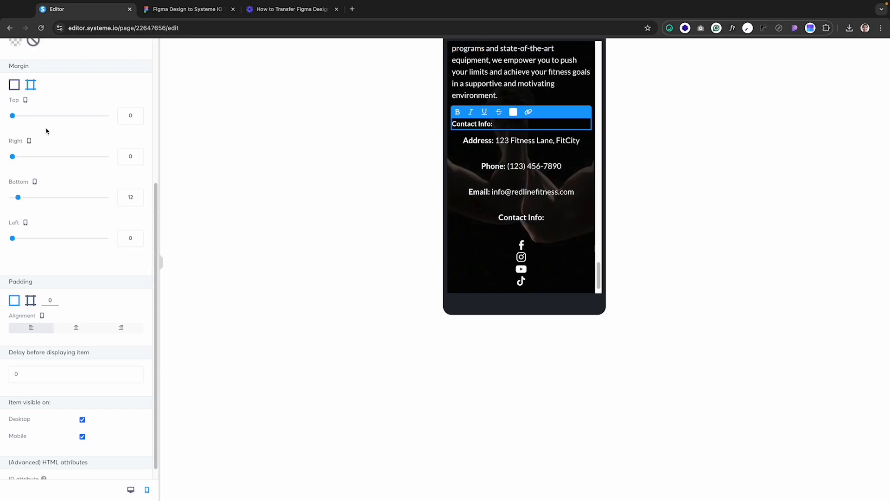
- Set the mobile footer Address line's bottom margin to 12 and left-align its text
{"action": "left_click", "coordinate": [495, 144]}
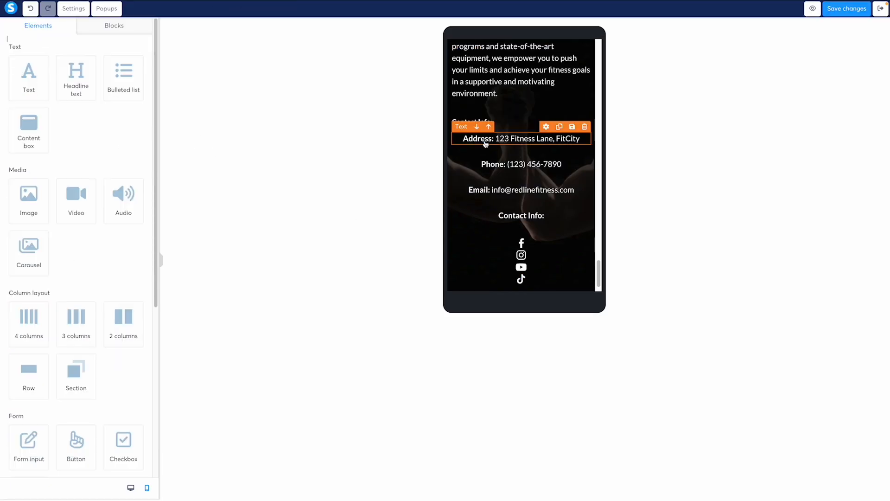
{"action": "double_click", "coordinate": [484, 140]}
{"action": "scroll", "coordinate": [56, 334], "scroll_direction": "down", "scroll_amount": 2}
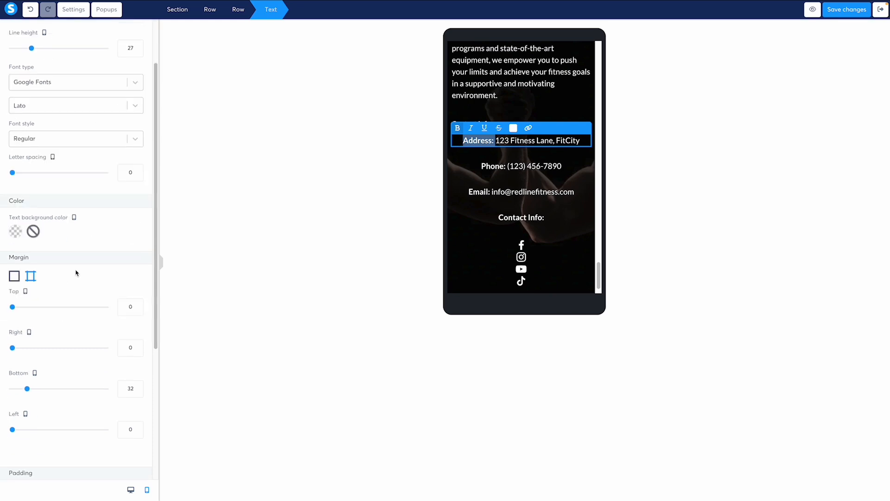
{"action": "left_click", "coordinate": [130, 387]}
{"action": "type", "text": "1"}
{"action": "scroll", "coordinate": [73, 344], "scroll_direction": "down", "scroll_amount": 5}
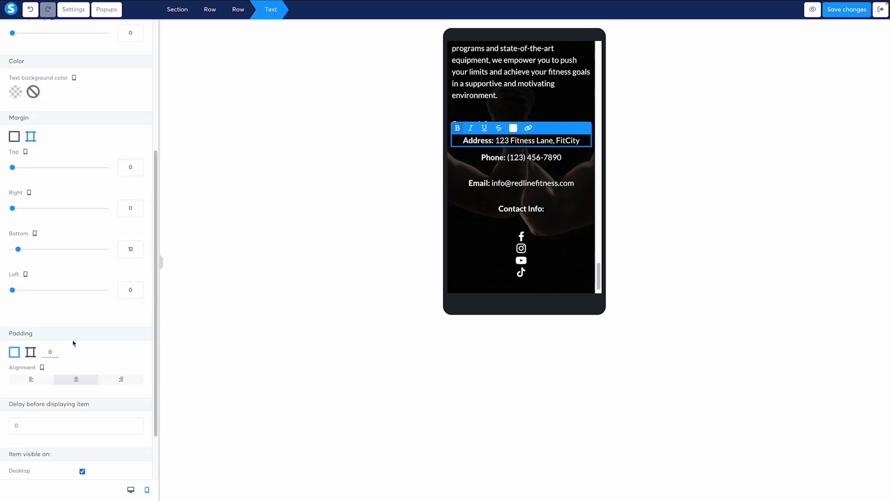
{"action": "left_click", "coordinate": [31, 334]}
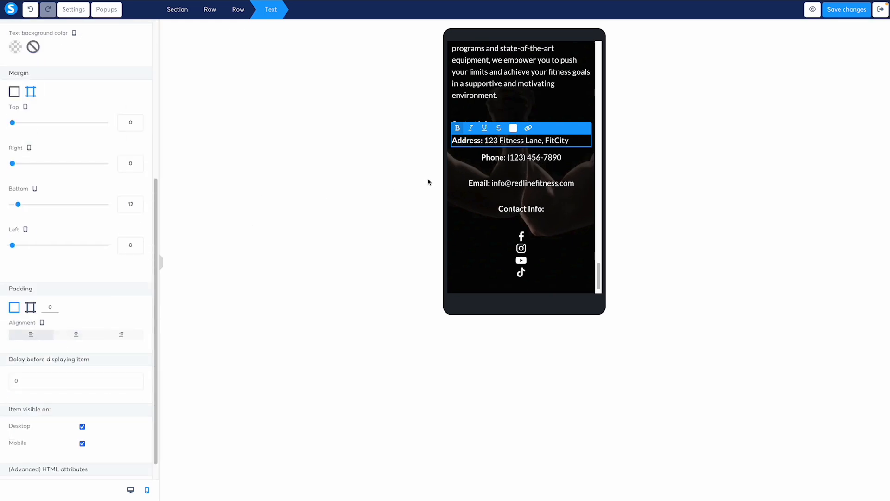
- Set the mobile footer Phone line's bottom margin to 12 and left-align it
{"action": "double_click", "coordinate": [521, 155]}
{"action": "scroll", "coordinate": [65, 347], "scroll_direction": "down", "scroll_amount": 2}
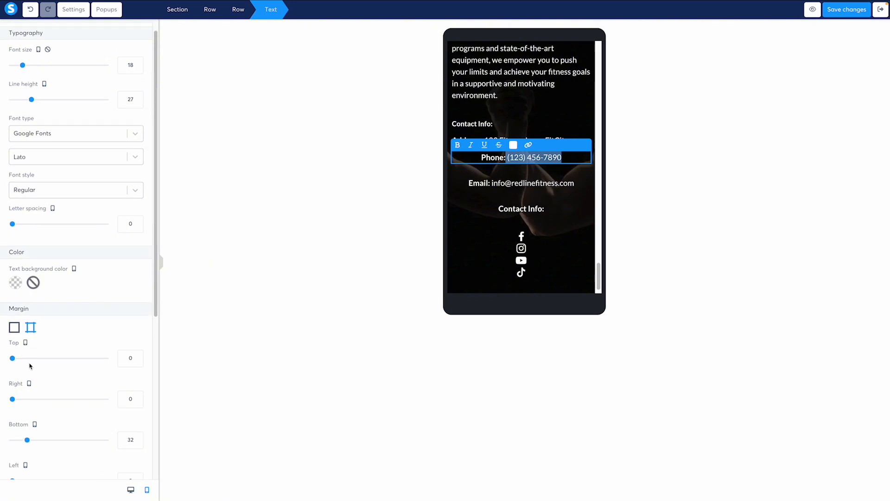
{"action": "double_click", "coordinate": [119, 359]}
{"action": "type", "text": "12"}
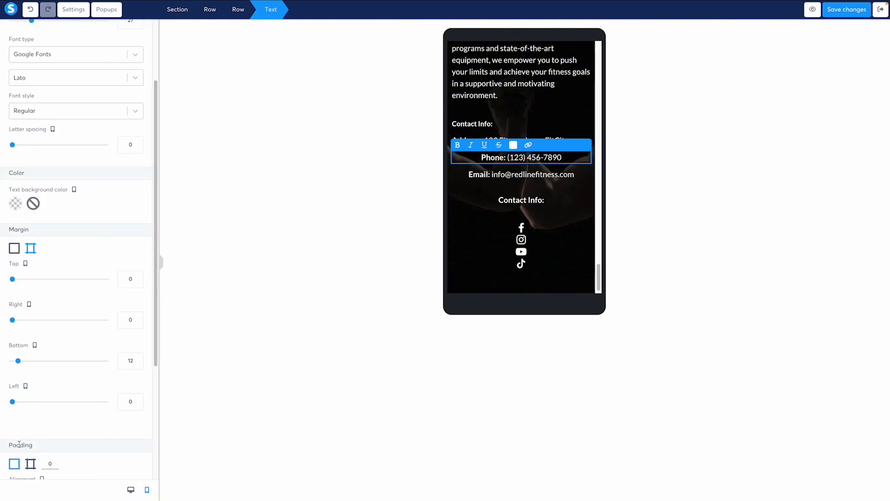
{"action": "scroll", "coordinate": [81, 241], "scroll_direction": "down", "scroll_amount": 3}
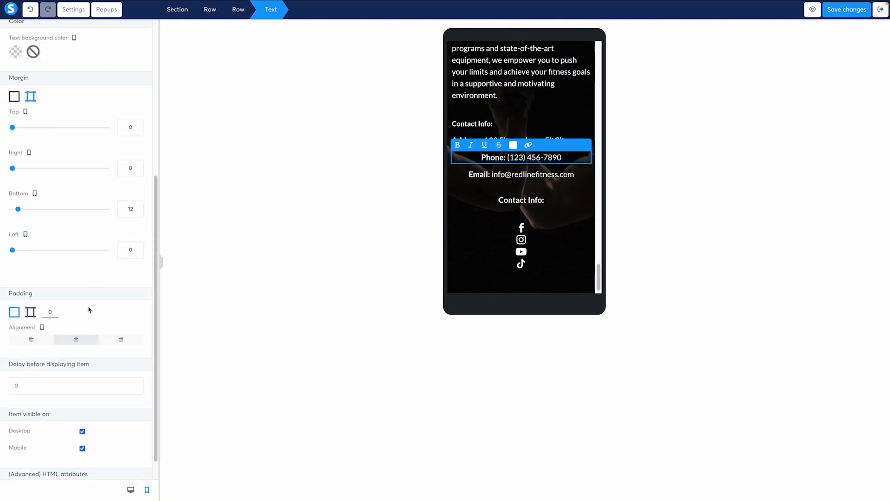
{"action": "left_click", "coordinate": [30, 339]}
- Give the mobile footer's Email line a bottom margin of 12 and left alignment
{"action": "left_click", "coordinate": [490, 173]}
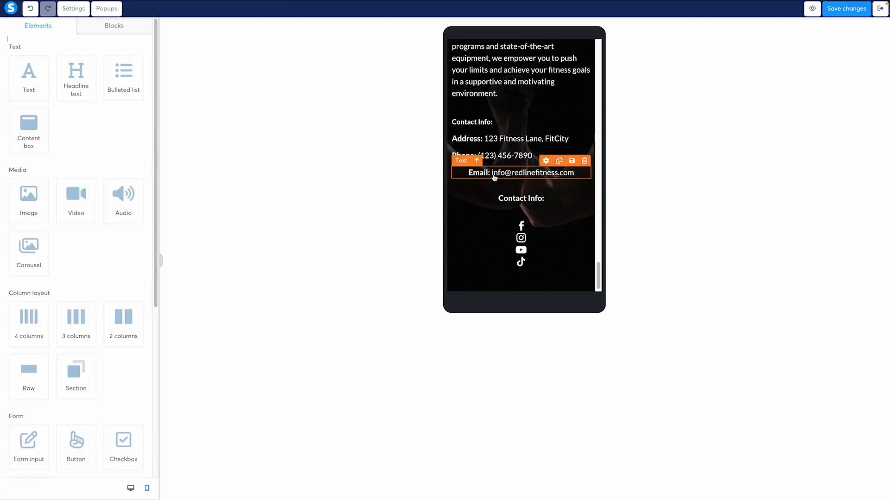
{"action": "scroll", "coordinate": [120, 324], "scroll_direction": "down", "scroll_amount": 2}
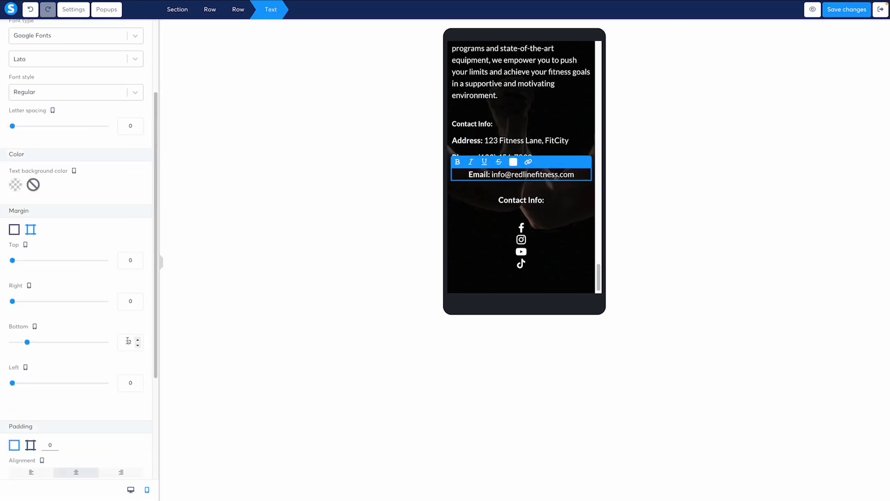
{"action": "double_click", "coordinate": [127, 341]}
{"action": "type", "text": "12"}
{"action": "left_click", "coordinate": [31, 471]}
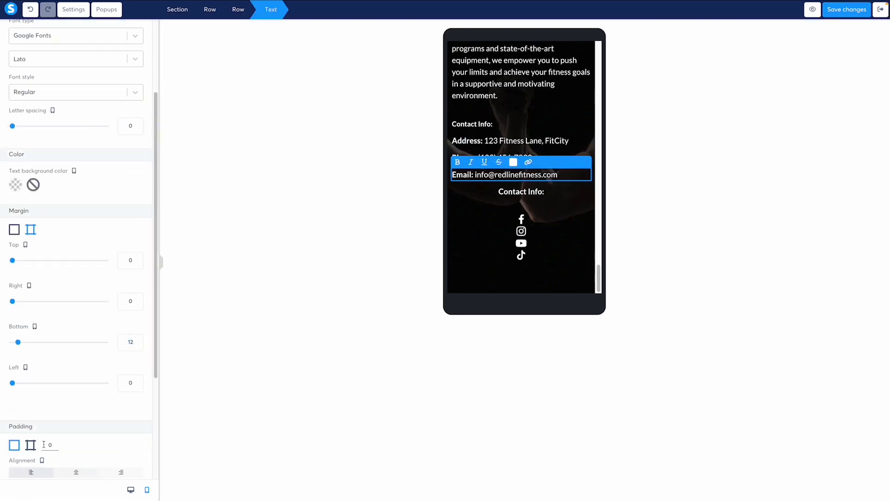
- Set the bottom margin of the Contact Info heading above the social icons to 12 and left-align the heading
{"action": "left_click", "coordinate": [521, 197]}
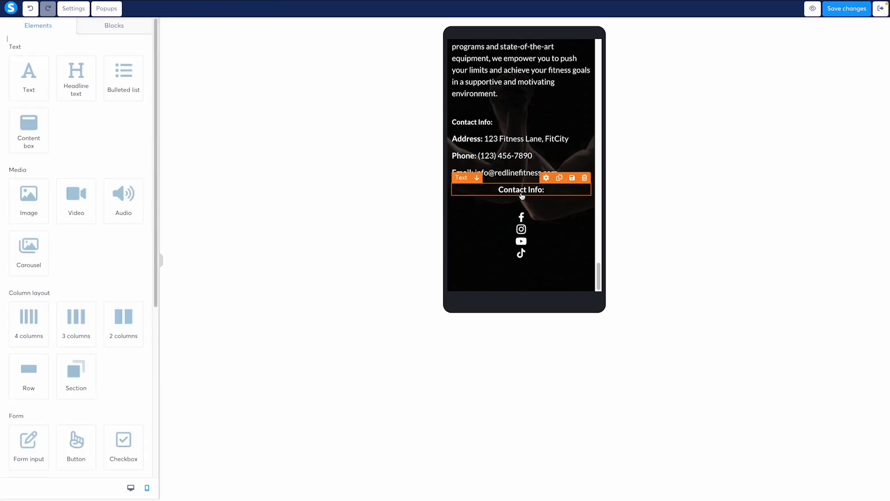
{"action": "left_click", "coordinate": [516, 194]}
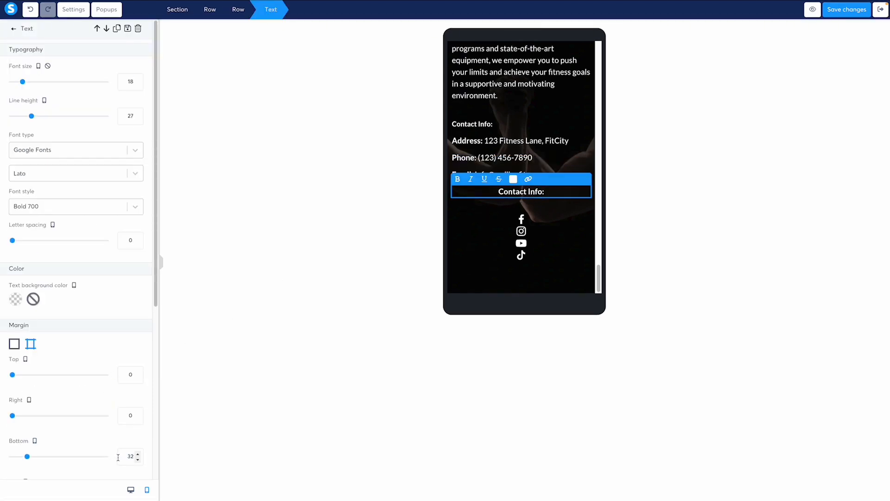
{"action": "type", "text": "12"}
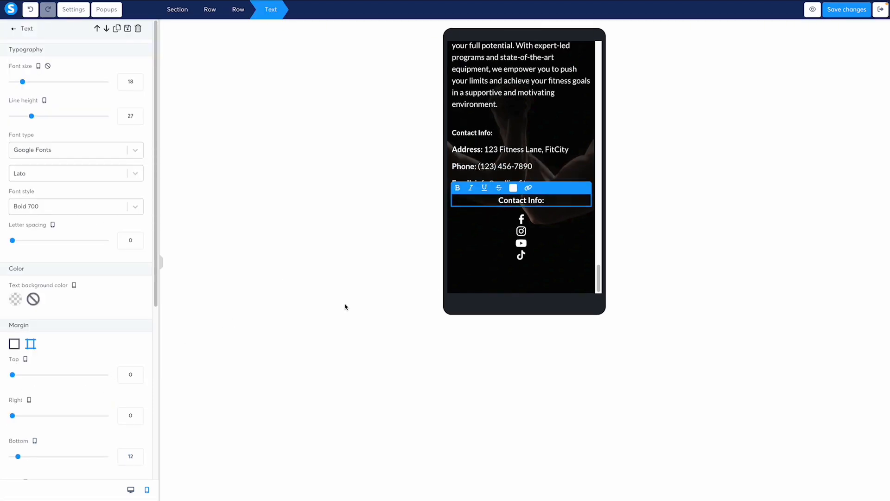
{"action": "scroll", "coordinate": [79, 411], "scroll_direction": "down", "scroll_amount": 3}
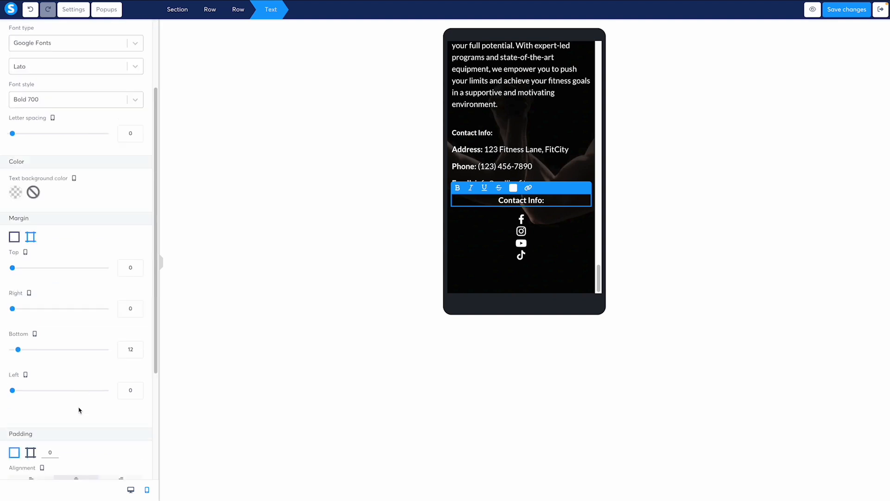
{"action": "left_click", "coordinate": [45, 432]}
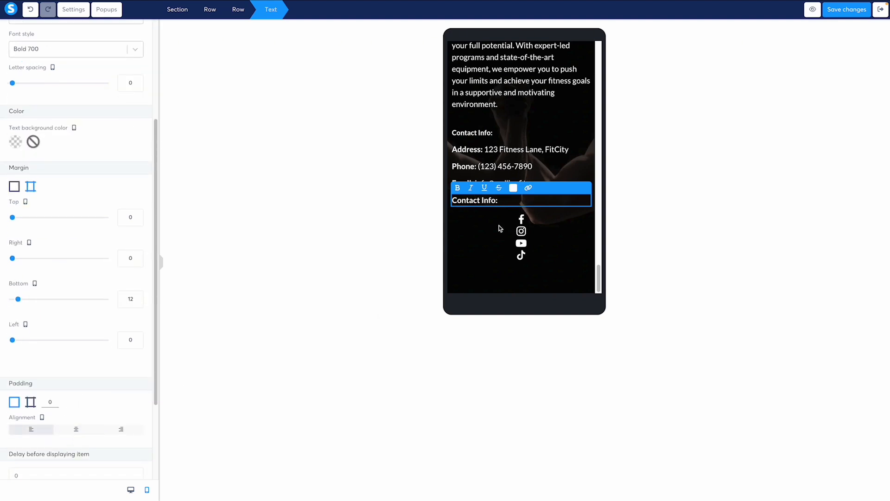
{"action": "left_click", "coordinate": [487, 223]}
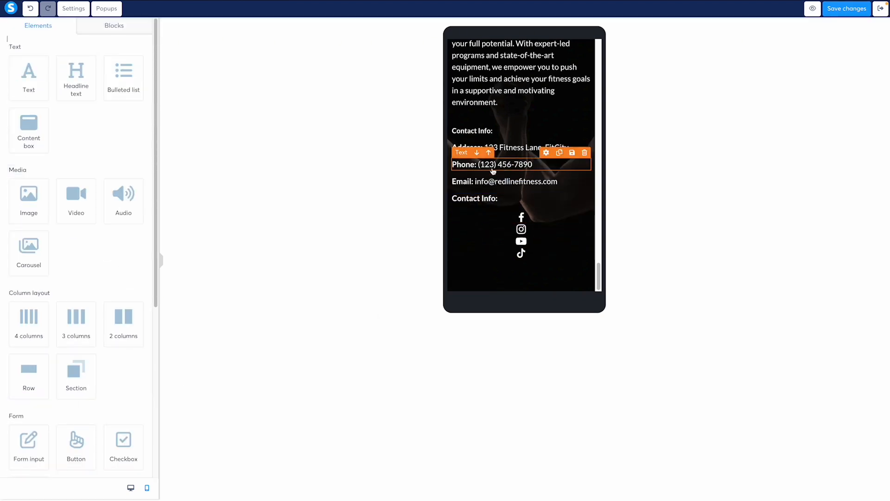
- In the desktop view, replace the heading above the social icons with "Social Media Links:" as in Figma, and return to the mobile view
{"action": "left_click", "coordinate": [130, 487]}
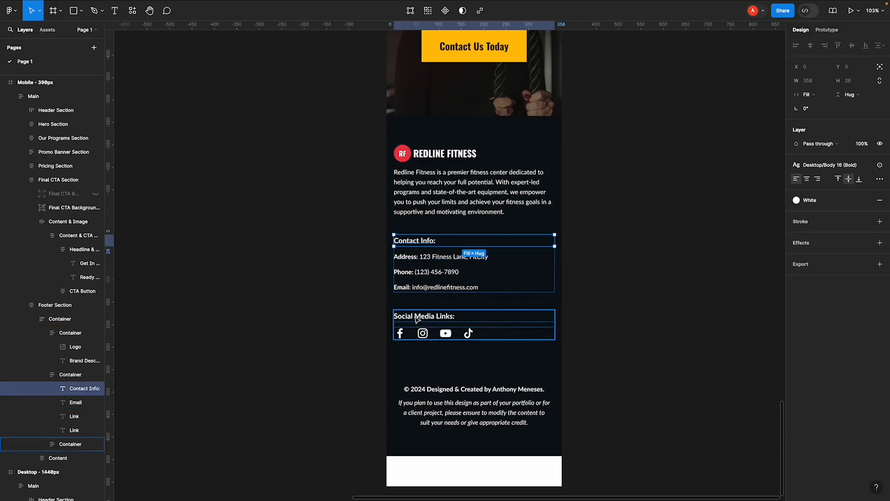
{"action": "left_click", "coordinate": [416, 318]}
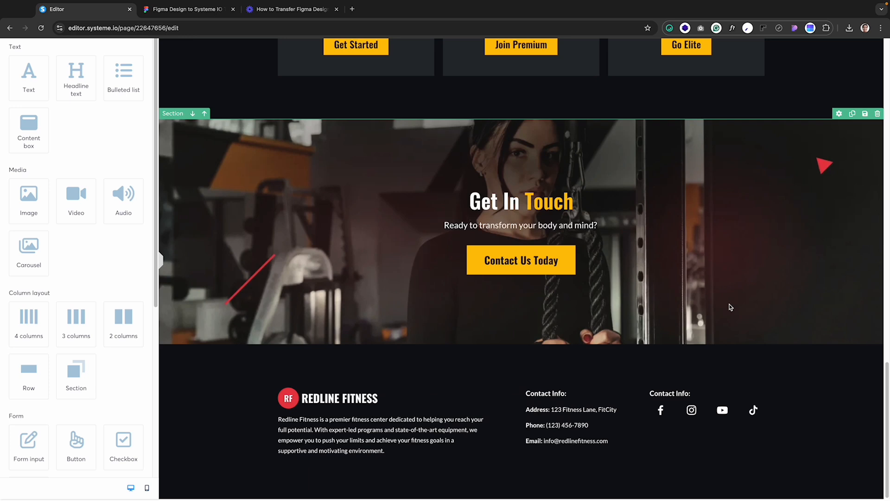
{"action": "left_click", "coordinate": [671, 394]}
{"action": "key", "text": "ctrl+a"}
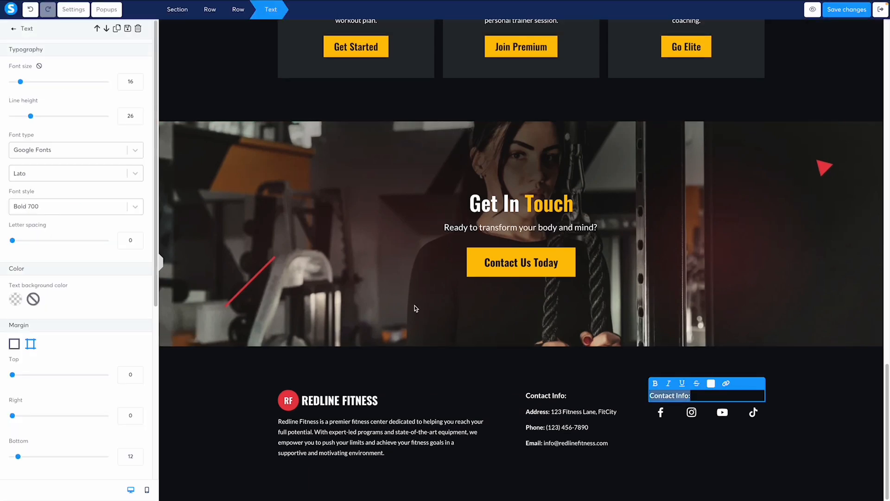
{"action": "type", "text": "Social Media Links:"}
{"action": "left_click", "coordinate": [147, 489]}
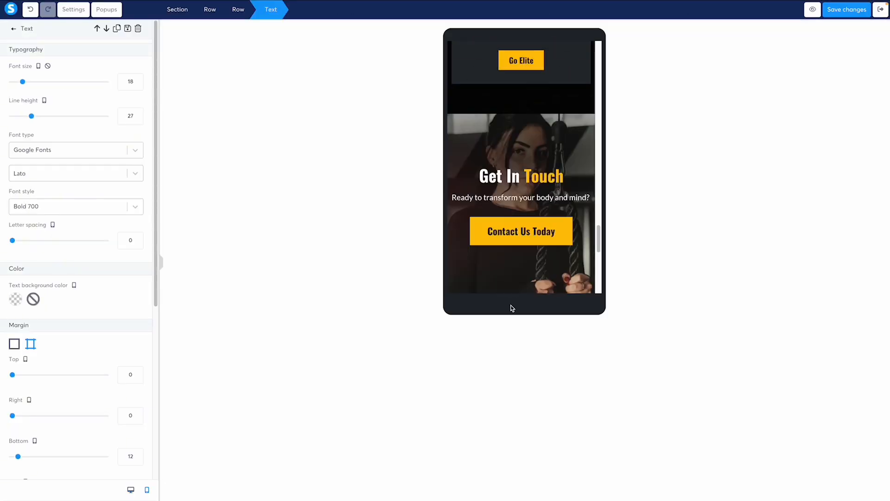
{"action": "left_click", "coordinate": [536, 146]}
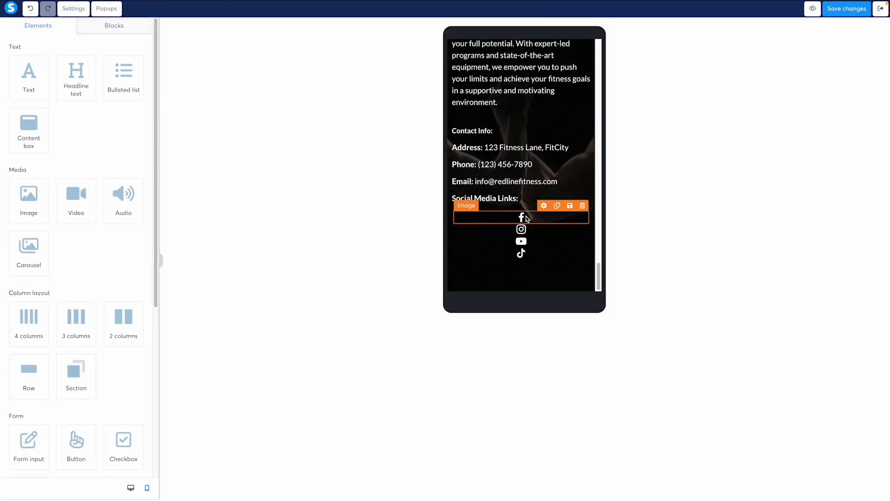
- Disable vertical stacking on mobile devices for the footer's social icons row
{"action": "left_click", "coordinate": [513, 211]}
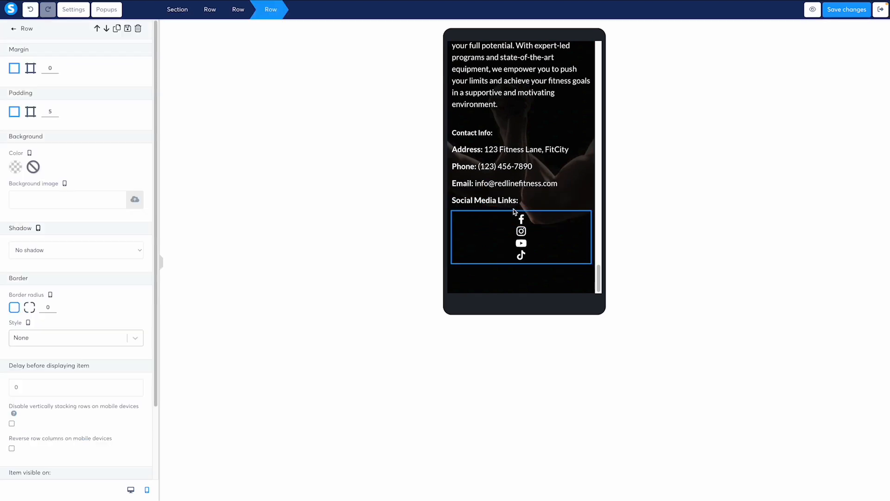
{"action": "scroll", "coordinate": [84, 306], "scroll_direction": "down", "scroll_amount": 1}
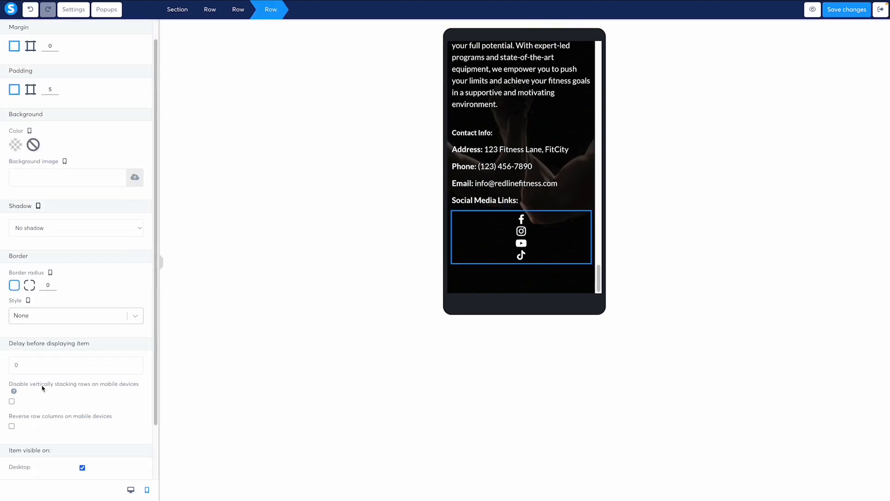
{"action": "left_click", "coordinate": [12, 402]}
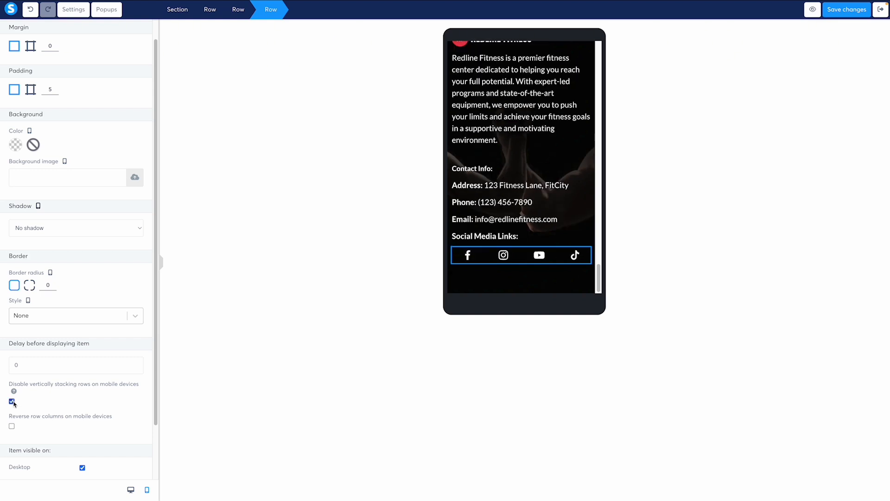
{"action": "left_click", "coordinate": [525, 168]}
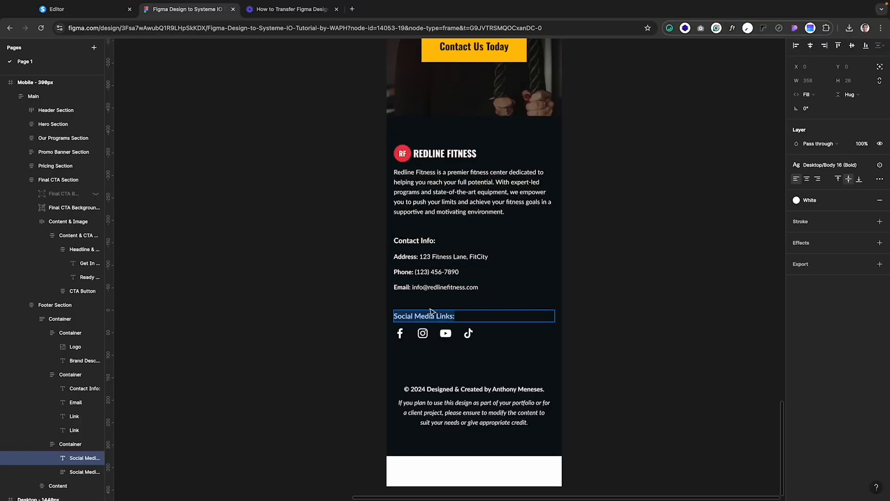
- Compare the gap above Social Media Links in Figma and set the mobile Email line's bottom margin to 40
{"action": "left_click", "coordinate": [463, 288]}
{"action": "key", "text": "Escape"}
{"action": "key", "text": "Escape"}
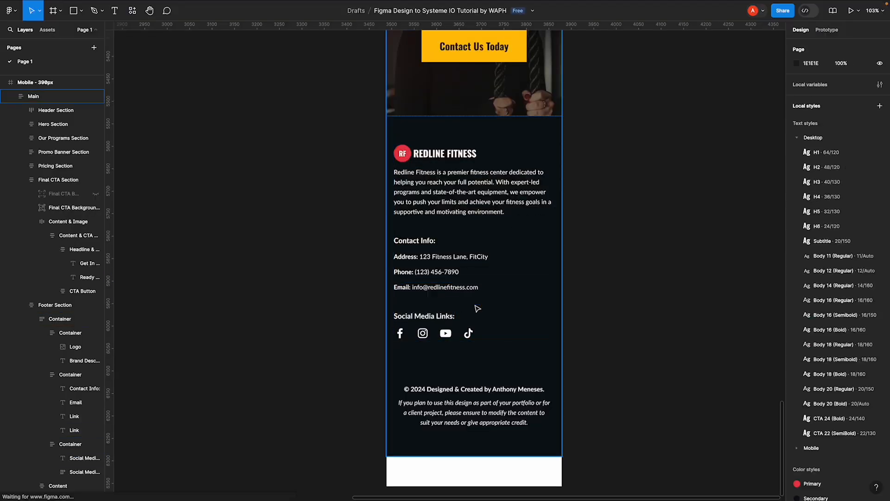
{"action": "left_click", "coordinate": [437, 319]}
{"action": "left_click", "coordinate": [436, 319], "text": "super"}
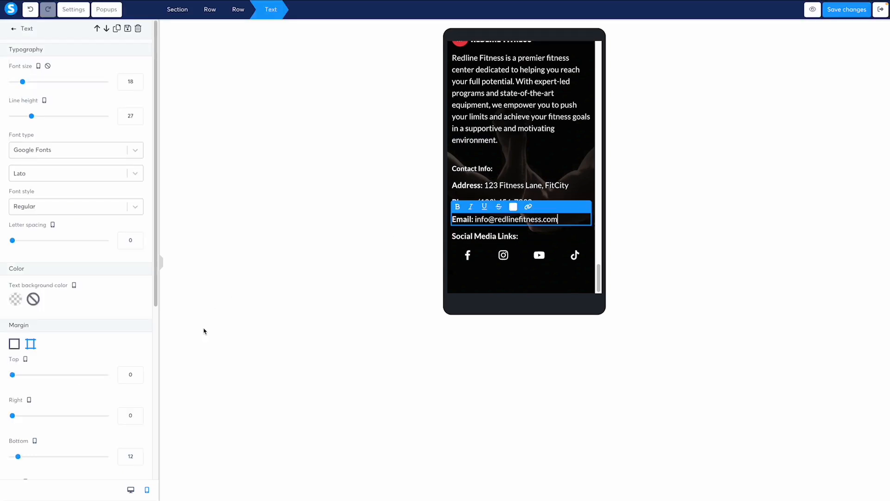
{"action": "type", "text": "4"}
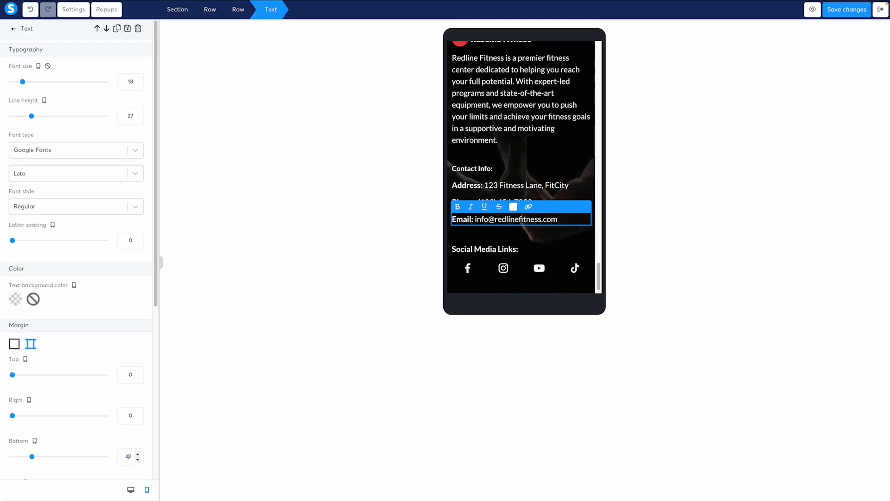
{"action": "left_click", "coordinate": [137, 459]}
{"action": "left_click", "coordinate": [138, 460]}
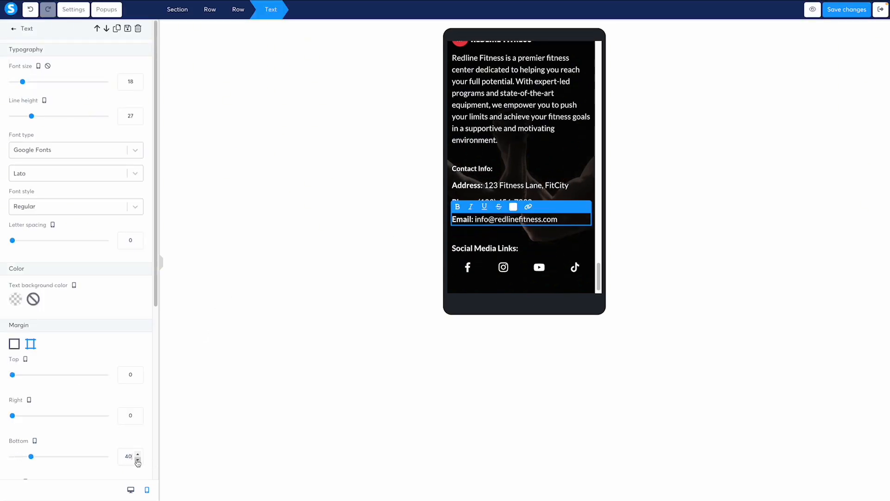
{"action": "left_click", "coordinate": [516, 166]}
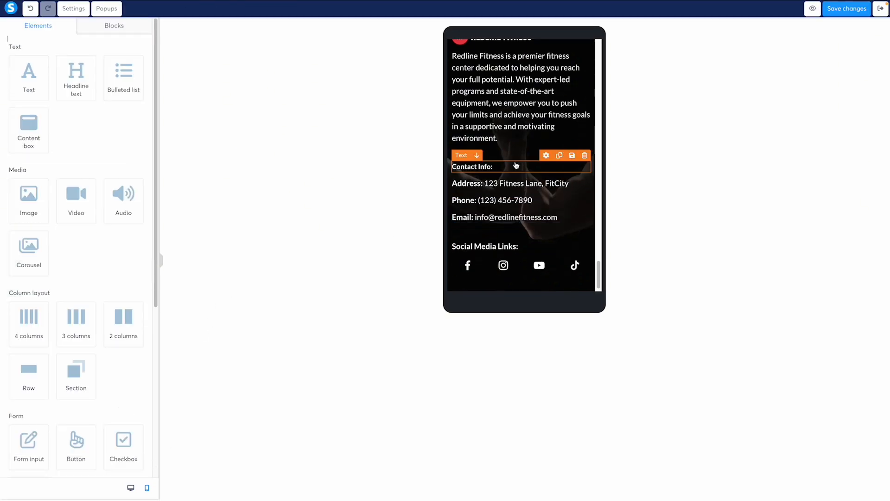
- Set the mobile Social Media Links heading to font size 16 and line height 25, matching the Contact Info heading
{"action": "triple_click", "coordinate": [473, 168]}
{"action": "left_click", "coordinate": [492, 248]}
{"action": "left_click", "coordinate": [493, 248]}
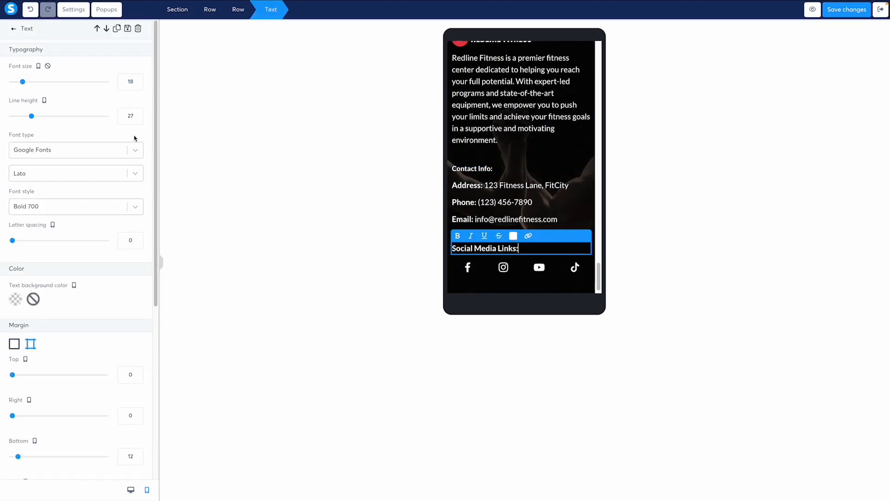
{"action": "left_click", "coordinate": [138, 120]}
{"action": "left_click", "coordinate": [137, 120]}
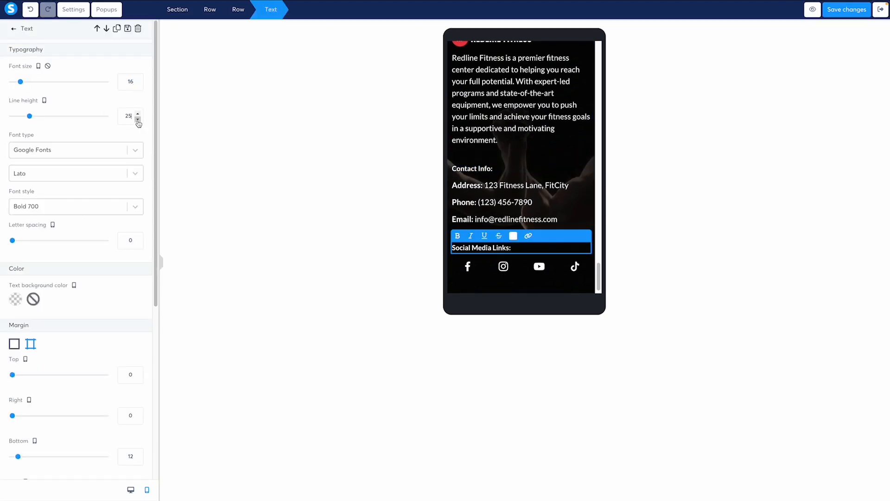
{"action": "left_click", "coordinate": [535, 115]}
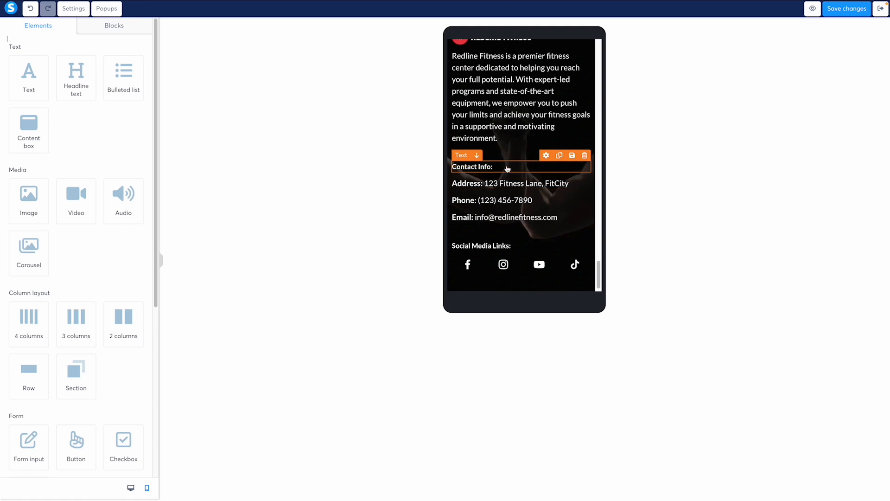
- Leave the mobile contact block and switch the page to the desktop view
{"action": "triple_click", "coordinate": [475, 167]}
{"action": "left_click", "coordinate": [537, 204]}
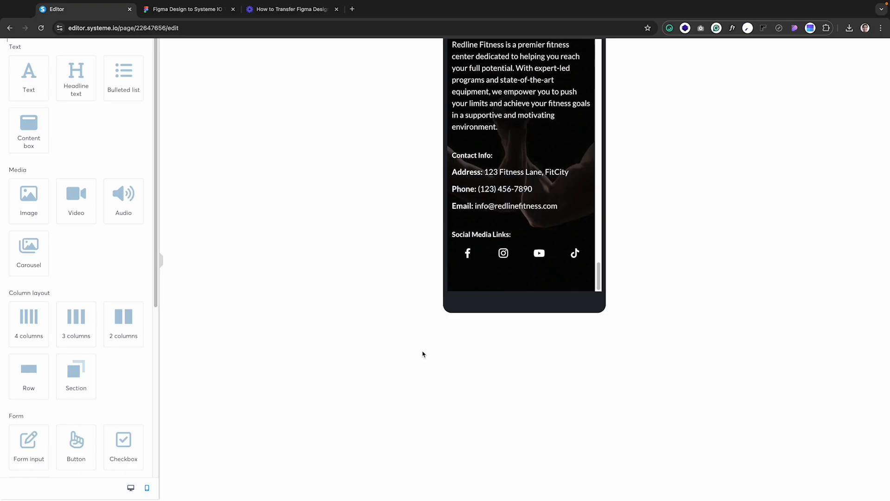
{"action": "left_click", "coordinate": [130, 487]}
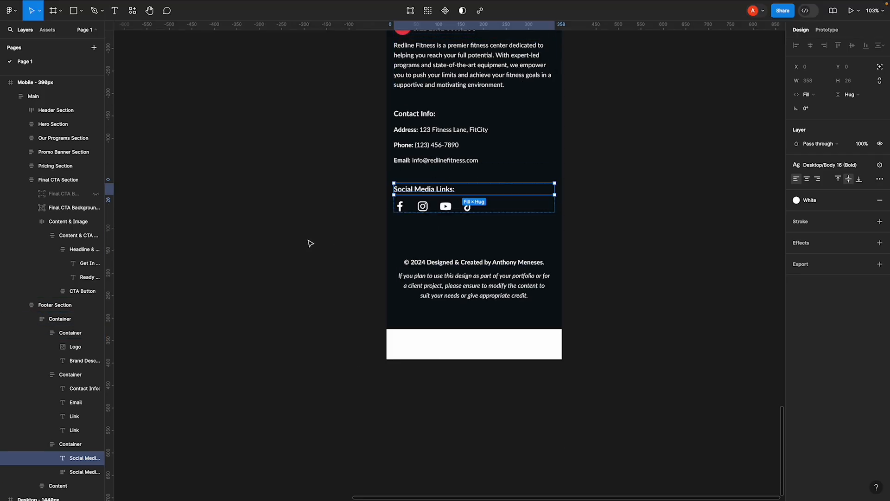
- In Figma, examine the copyright and disclaimer lines below the footer columns of the desktop design
{"action": "key", "text": "Escape"}
{"action": "key", "text": "h"}
{"action": "left_click_drag", "start_coordinate": [309, 243], "coordinate": [599, 259]}
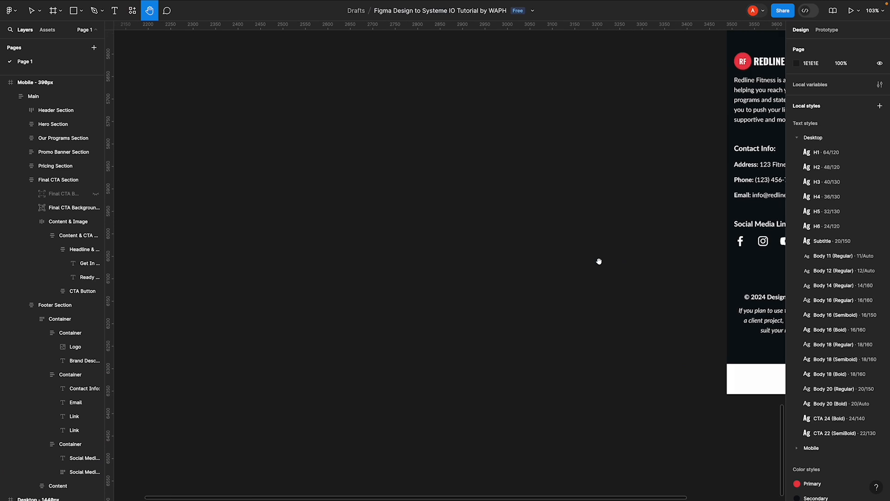
{"action": "left_click_drag", "start_coordinate": [324, 109], "coordinate": [469, 273]}
{"action": "scroll", "coordinate": [468, 262], "scroll_direction": "down", "scroll_amount": 5}
{"action": "left_click_drag", "start_coordinate": [575, 176], "coordinate": [449, 242]}
{"action": "scroll", "coordinate": [459, 236], "scroll_direction": "up", "scroll_amount": 4}
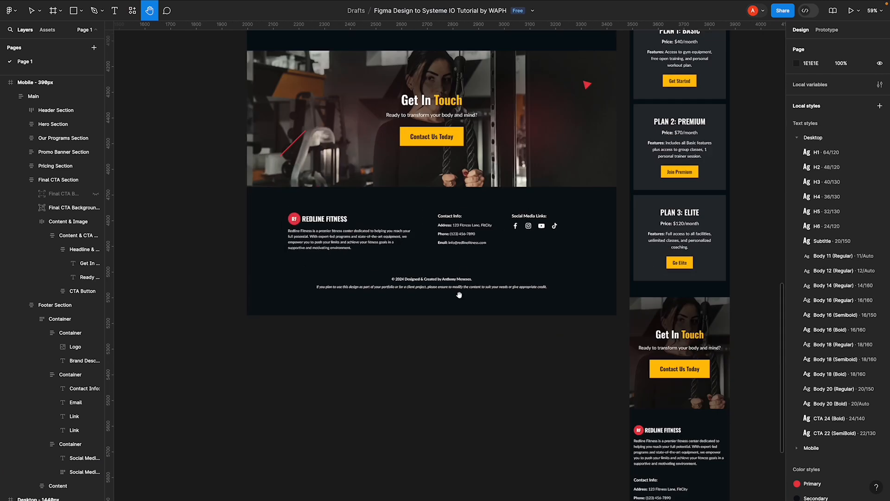
{"action": "scroll", "coordinate": [417, 292], "scroll_direction": "up", "scroll_amount": 2}
{"action": "key", "text": "v"}
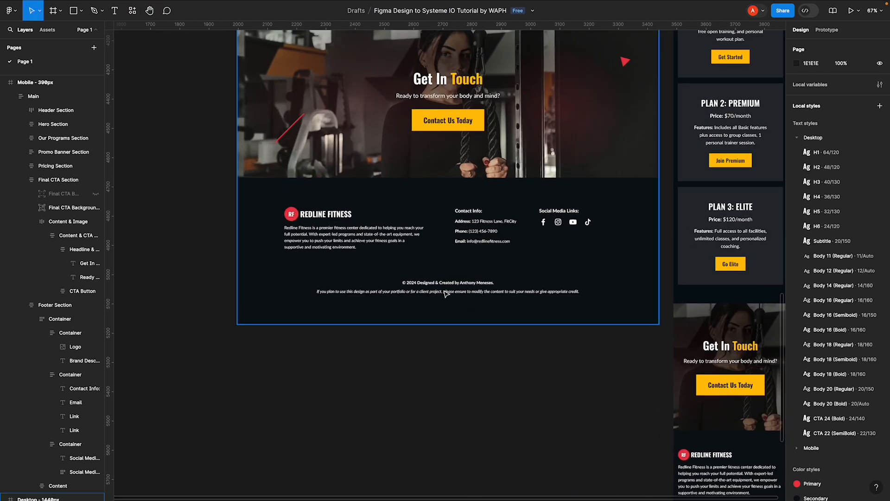
{"action": "left_click", "coordinate": [444, 286]}
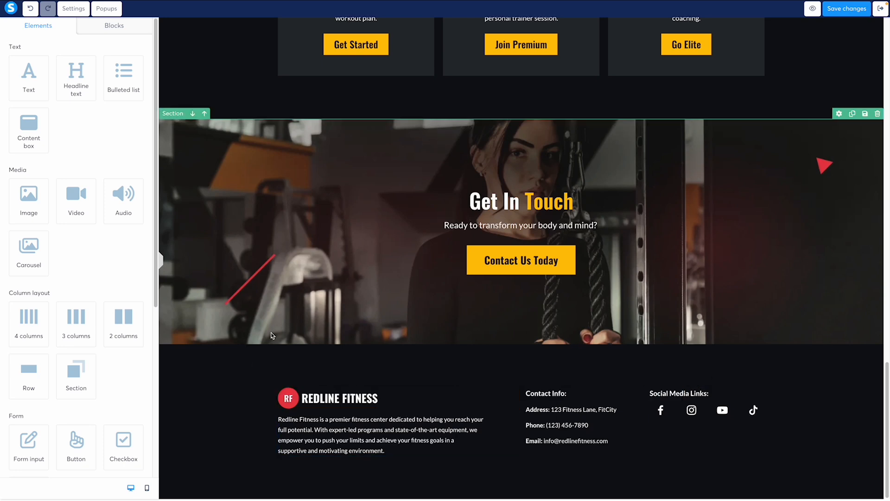
- In the systeme.io editor, add an empty row below the footer columns and set the columns row's bottom margin to 100, checking the gap in Figma
{"action": "left_click_drag", "start_coordinate": [28, 378], "coordinate": [533, 458]}
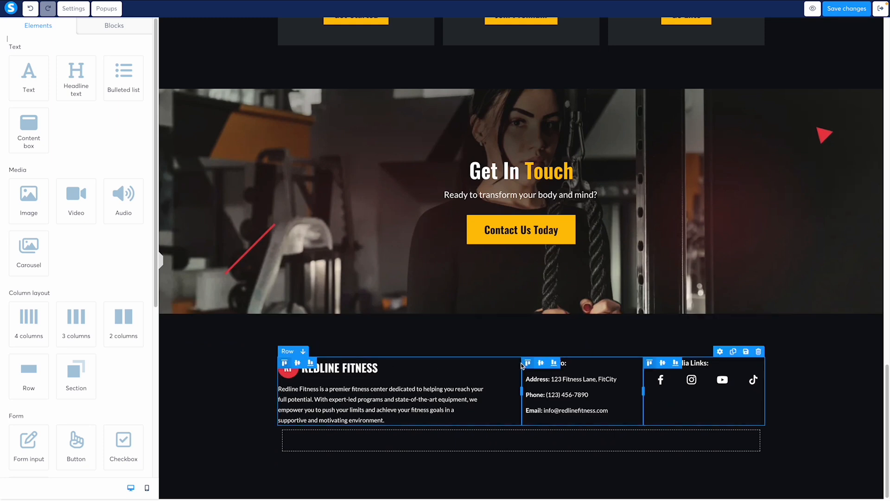
{"action": "left_click", "coordinate": [541, 364]}
{"action": "scroll", "coordinate": [67, 333], "scroll_direction": "down", "scroll_amount": 2}
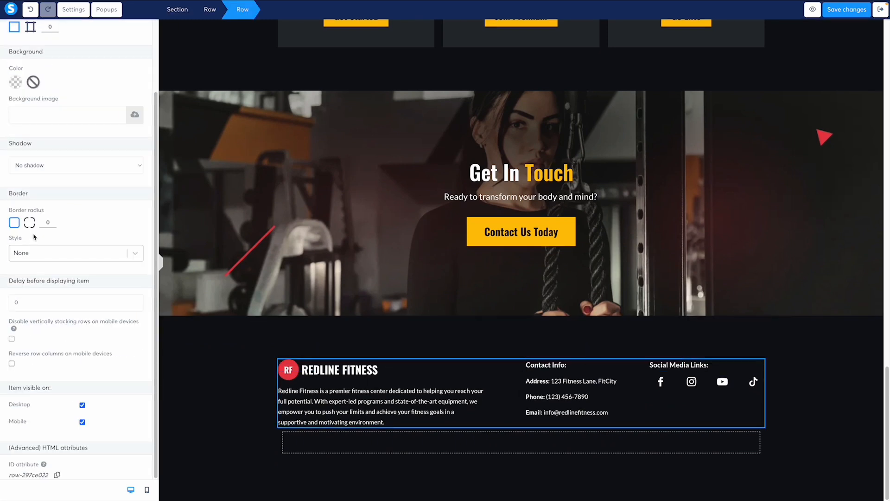
{"action": "scroll", "coordinate": [46, 246], "scroll_direction": "up", "scroll_amount": 2}
{"action": "left_click", "coordinate": [30, 69]}
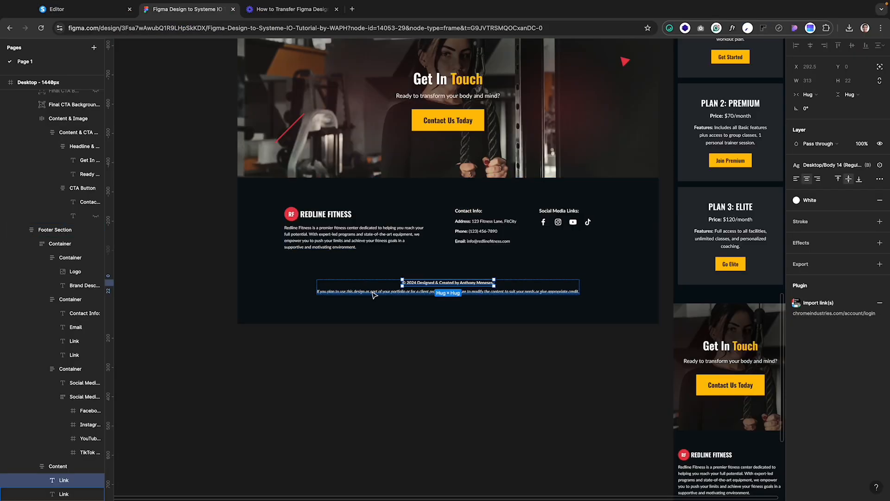
{"action": "left_click", "coordinate": [347, 241]}
{"action": "key", "text": "alt"}
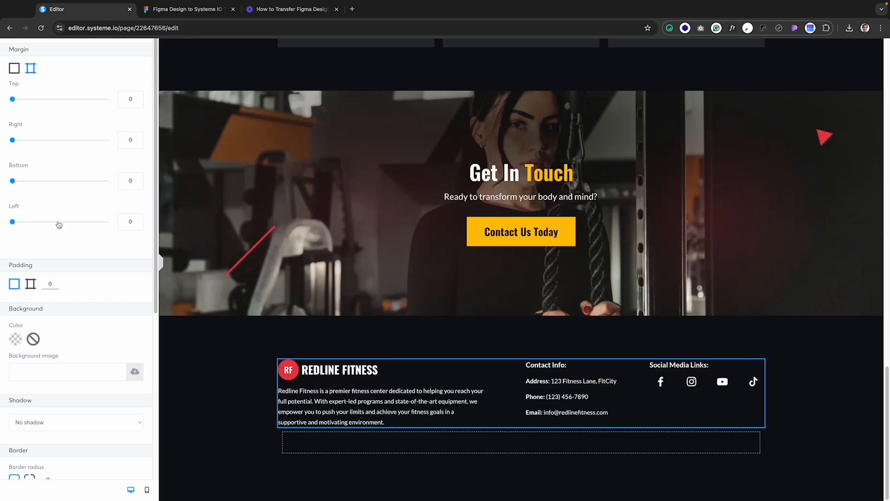
{"action": "left_click", "coordinate": [126, 190]}
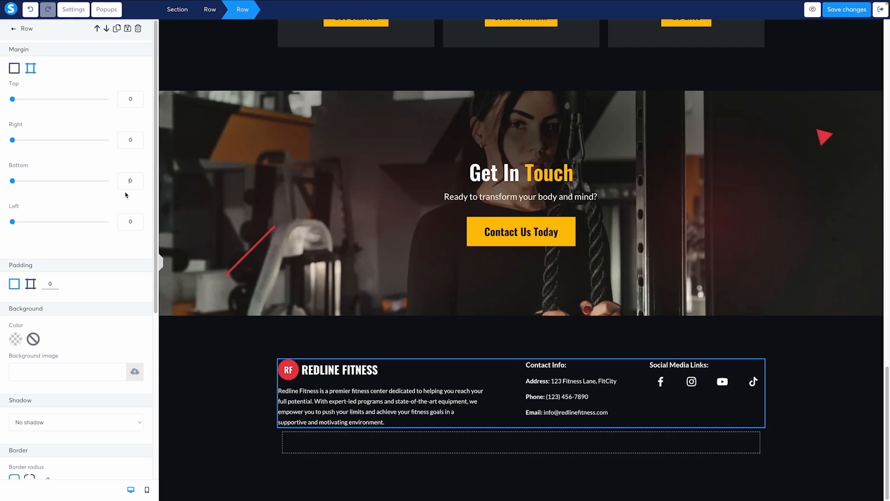
{"action": "type", "text": "100"}
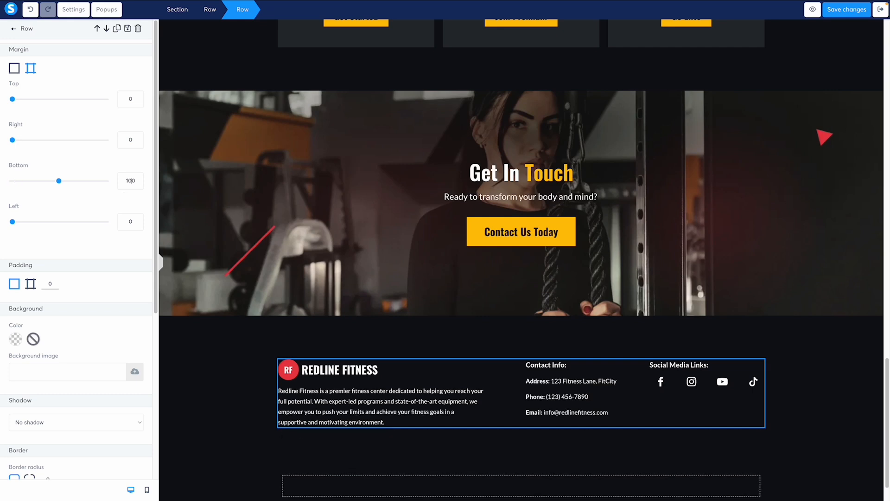
{"action": "left_click", "coordinate": [328, 181]}
- Set the padding of the empty row below the footer columns to 0
{"action": "scroll", "coordinate": [324, 209], "scroll_direction": "down", "scroll_amount": 1}
{"action": "left_click", "coordinate": [280, 449]}
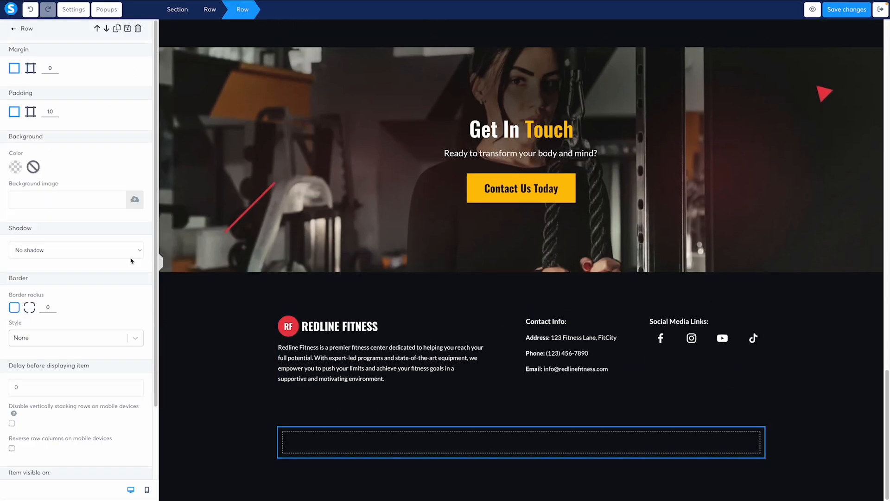
{"action": "left_click", "coordinate": [48, 112]}
{"action": "key", "text": "BackSpace"}
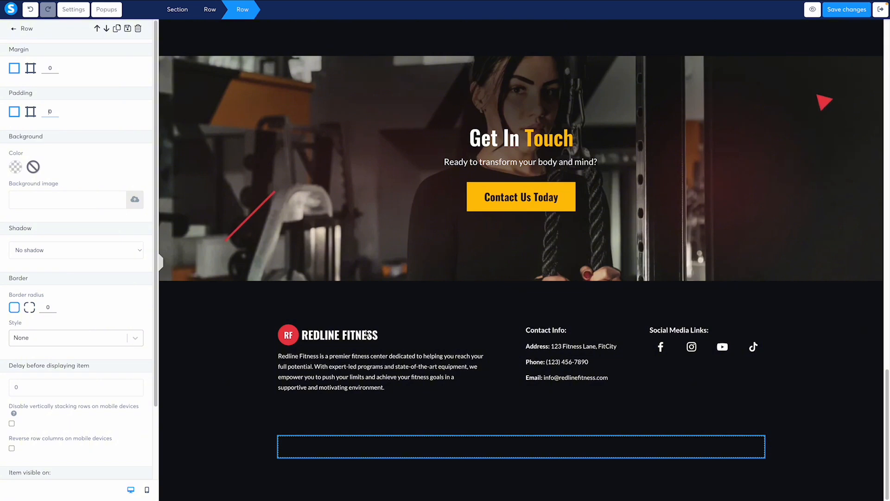
{"action": "left_click", "coordinate": [493, 369]}
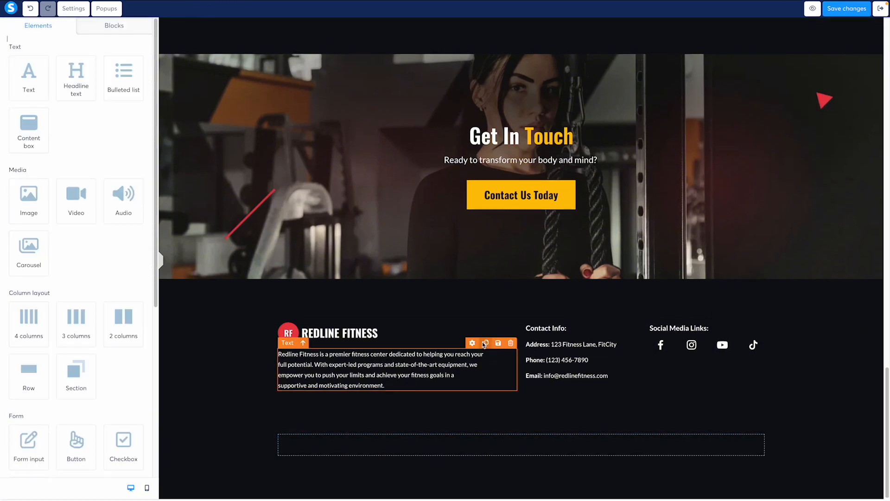
- Duplicate the footer description text into the empty row and set the copy's right padding to 0
{"action": "left_click", "coordinate": [485, 346]}
{"action": "left_click_drag", "start_coordinate": [375, 395], "coordinate": [478, 482]}
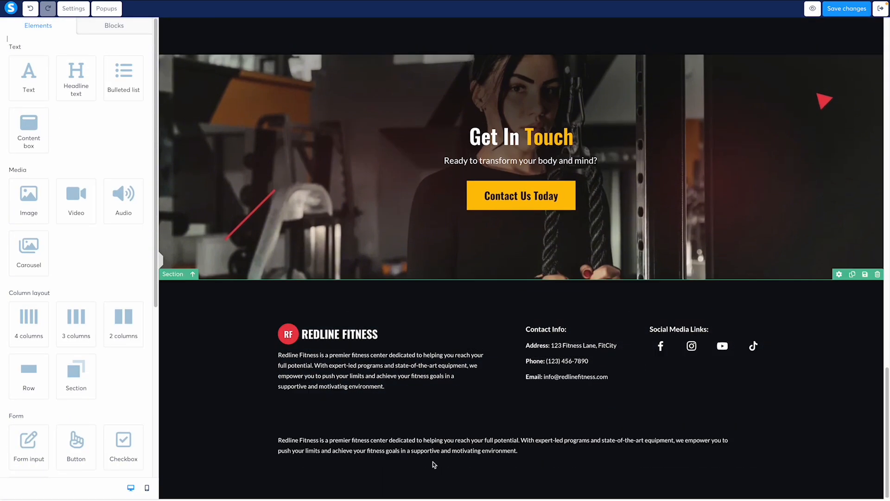
{"action": "left_click", "coordinate": [417, 449]}
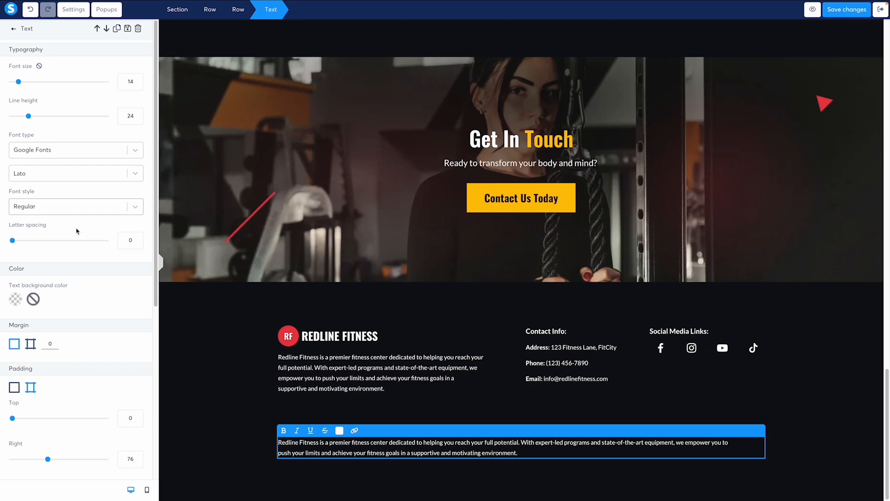
{"action": "scroll", "coordinate": [137, 432], "scroll_direction": "down", "scroll_amount": 4}
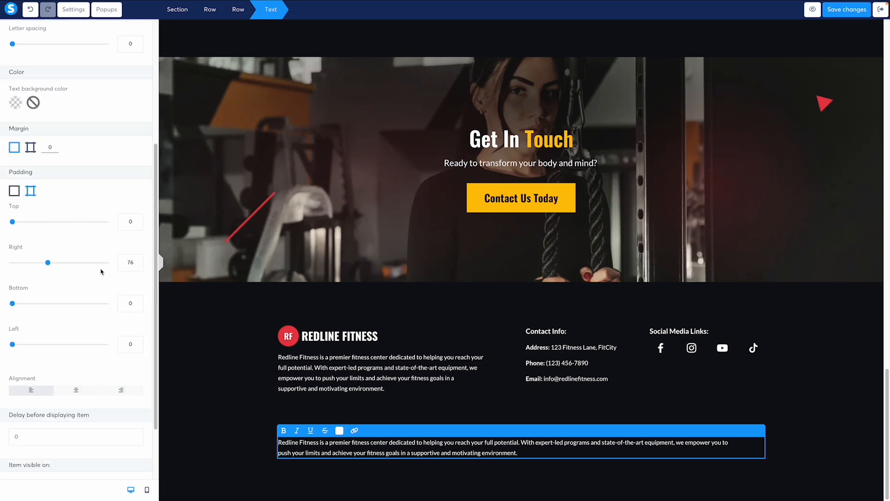
{"action": "double_click", "coordinate": [130, 265]}
{"action": "type", "text": "0"}
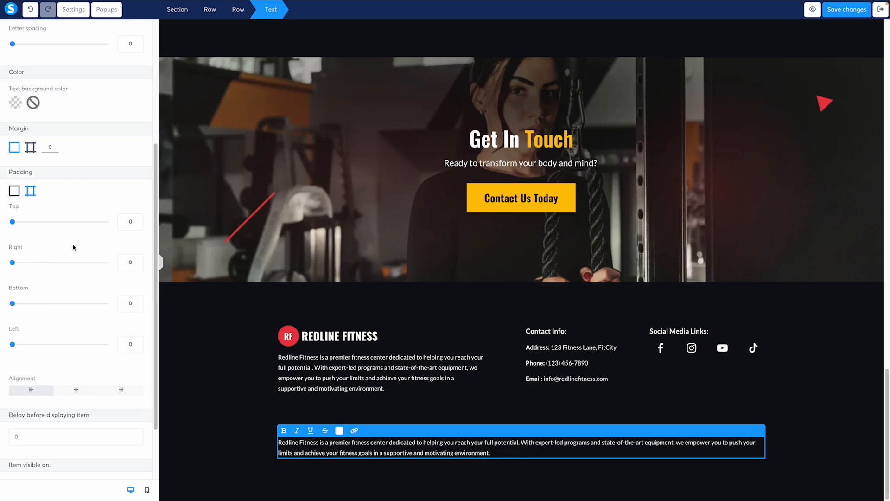
{"action": "scroll", "coordinate": [73, 248], "scroll_direction": "up", "scroll_amount": 4}
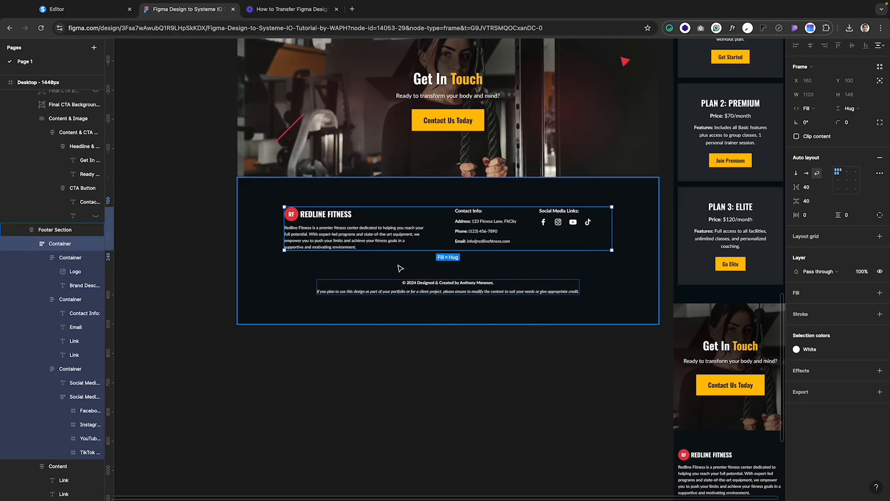
- Copy the "© 2024 Designed & Created by" line from the Figma desktop footer and paste it over the duplicated description text
{"action": "left_click", "coordinate": [429, 292]}
{"action": "scroll", "coordinate": [426, 289], "scroll_direction": "up", "scroll_amount": 5}
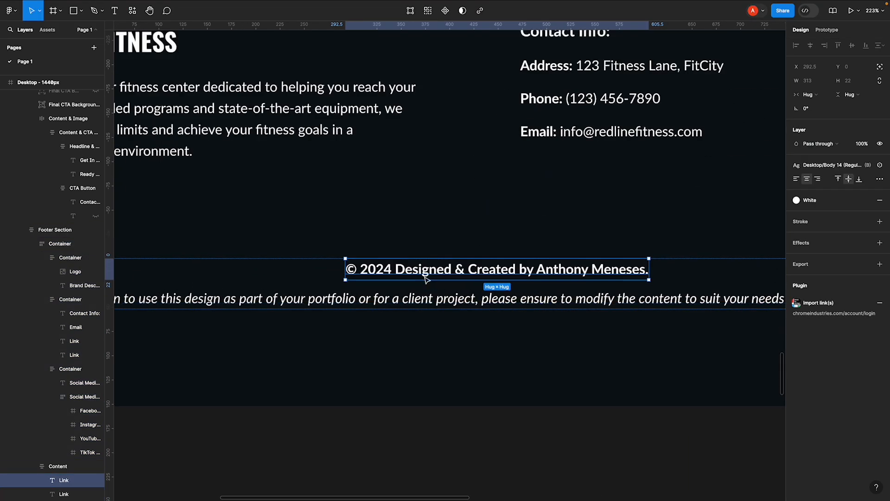
{"action": "double_click", "coordinate": [425, 272]}
{"action": "key", "text": "ctrl+c"}
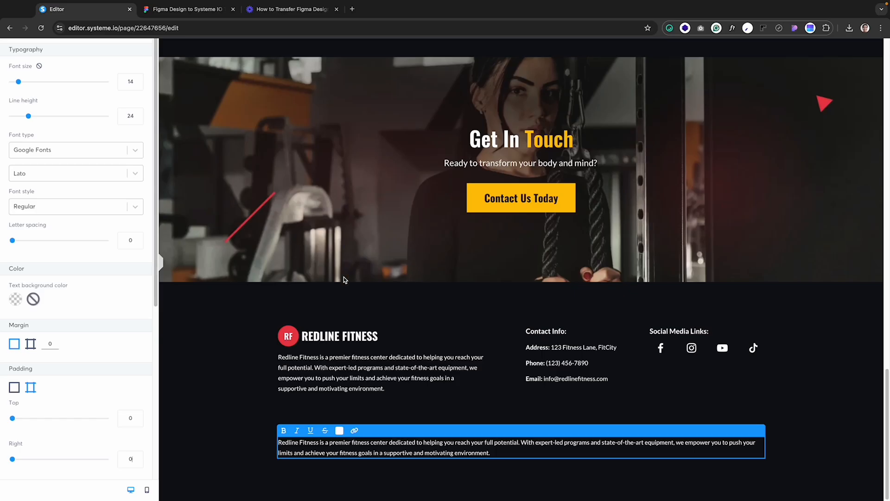
{"action": "triple_click", "coordinate": [322, 445]}
{"action": "key", "text": "ctrl+v"}
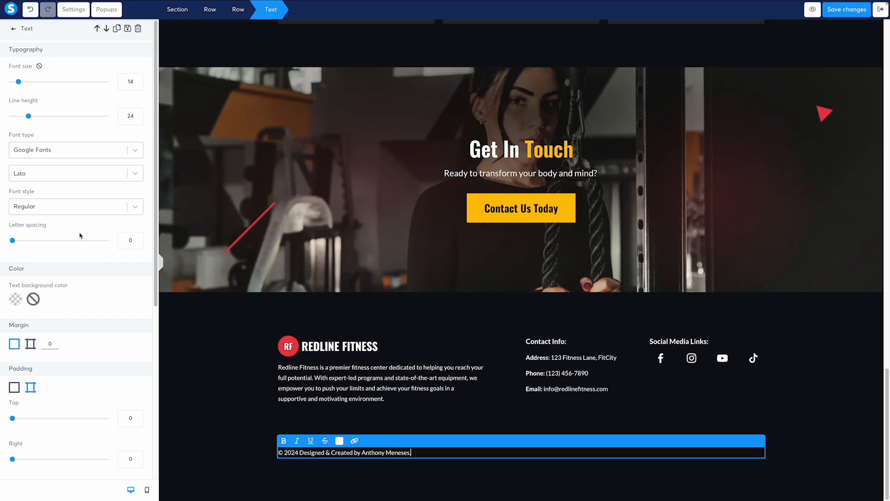
- Center the copyright line and make it bold, and duplicate it directly below
{"action": "scroll", "coordinate": [79, 235], "scroll_direction": "down", "scroll_amount": 6}
{"action": "left_click", "coordinate": [76, 312]}
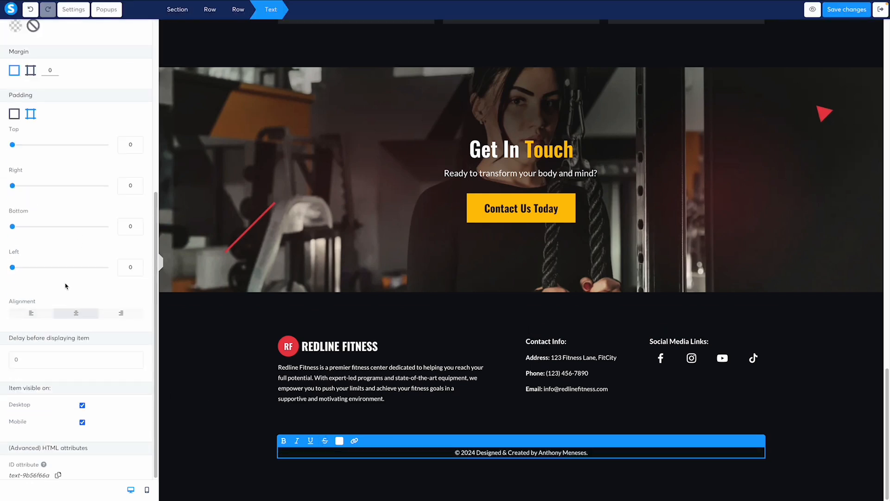
{"action": "scroll", "coordinate": [66, 286], "scroll_direction": "up", "scroll_amount": 5}
{"action": "left_click", "coordinate": [48, 209]}
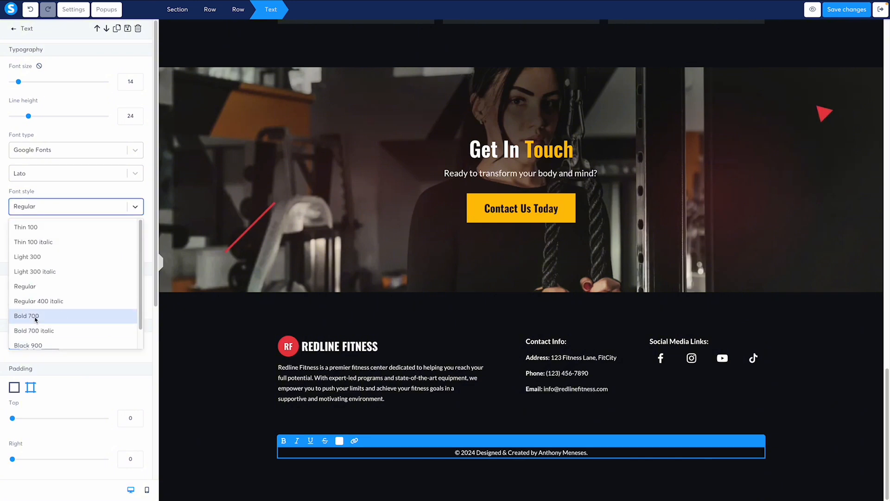
{"action": "left_click", "coordinate": [522, 453]}
{"action": "key", "text": "ctrl+a"}
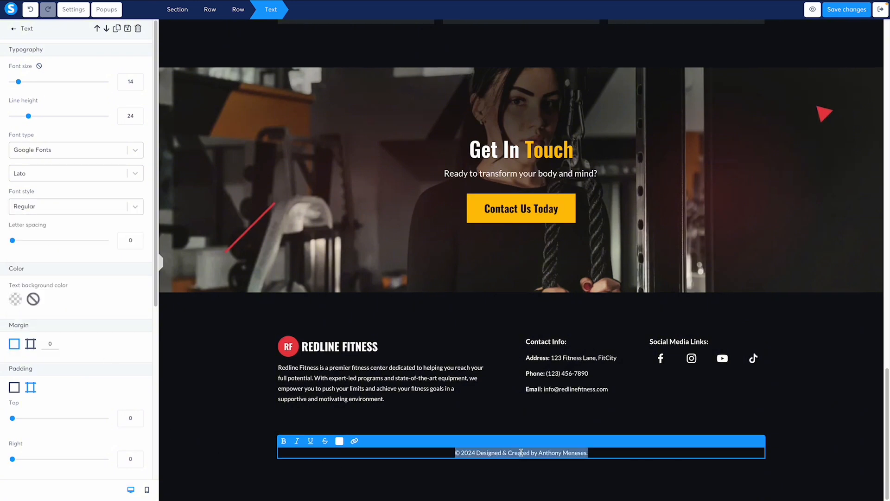
{"action": "key", "text": "ctrl+b"}
{"action": "left_click", "coordinate": [551, 403]}
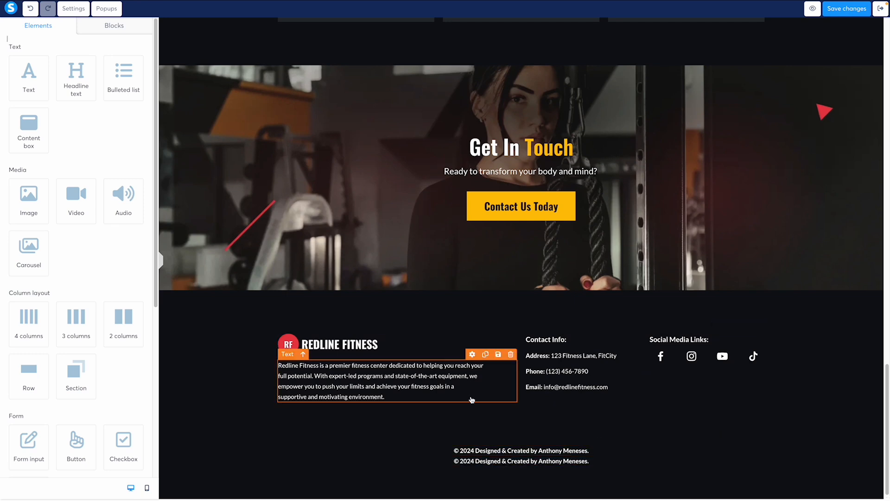
- Compare the gap between the copyright and disclaimer lines in Figma and set the upper copyright line's bottom margin to 8
{"action": "key", "text": "ctrl+Tab"}
{"action": "left_click", "coordinate": [406, 293]}
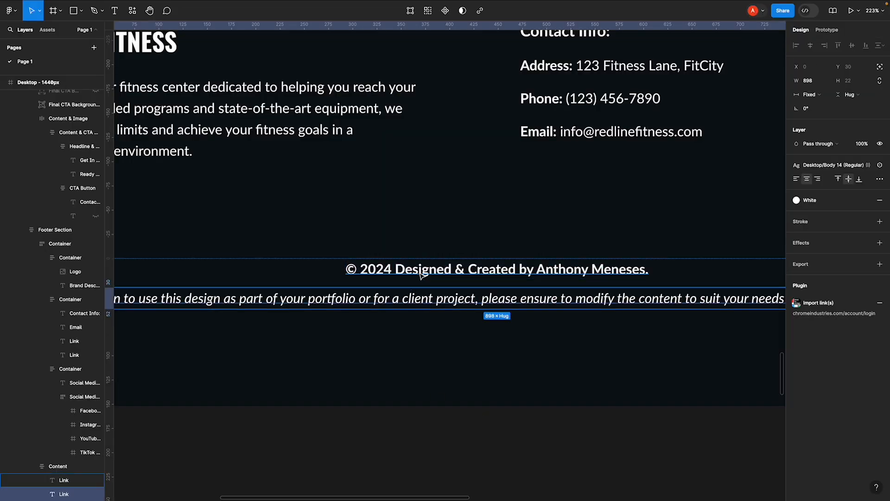
{"action": "left_click", "coordinate": [430, 276]}
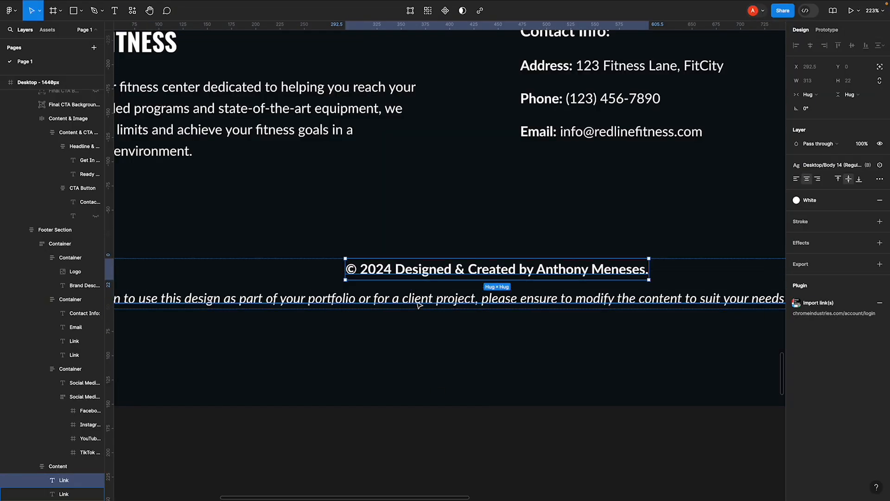
{"action": "left_click", "coordinate": [419, 304]}
{"action": "key", "text": "alt+Tab"}
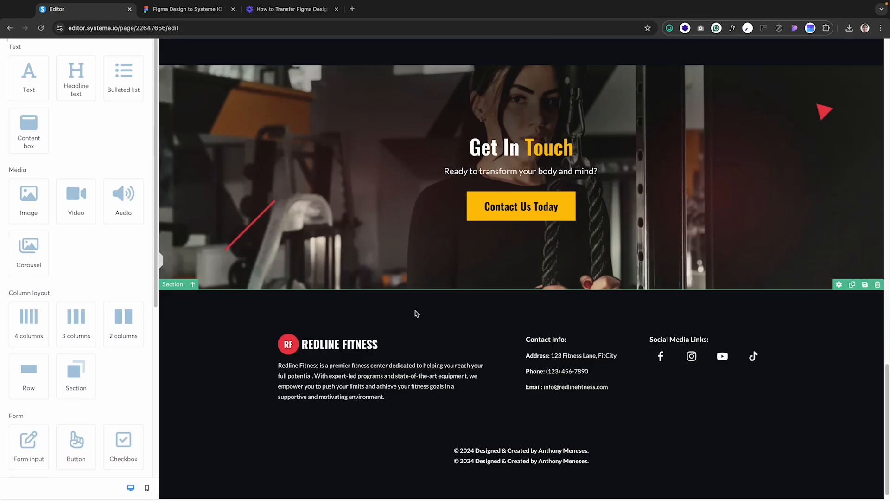
{"action": "left_click", "coordinate": [417, 371]}
{"action": "left_click", "coordinate": [500, 450]}
{"action": "left_click", "coordinate": [501, 450]}
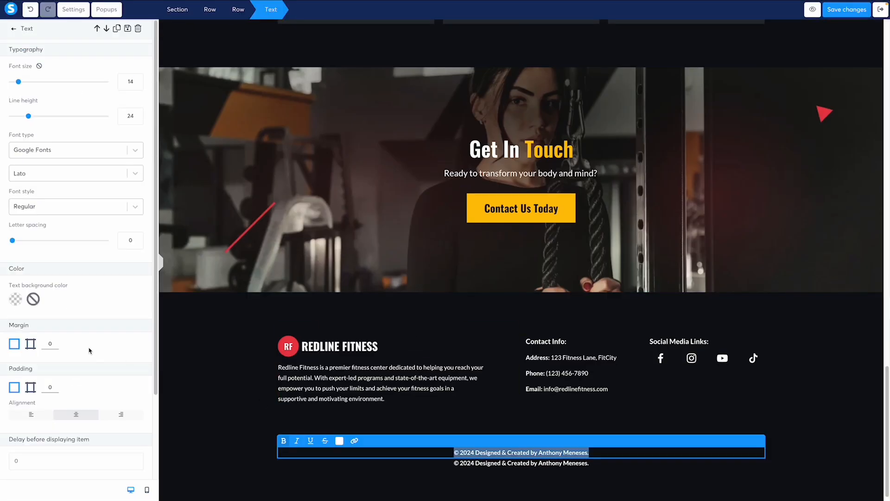
{"action": "left_click", "coordinate": [31, 344]}
{"action": "left_click", "coordinate": [132, 456]}
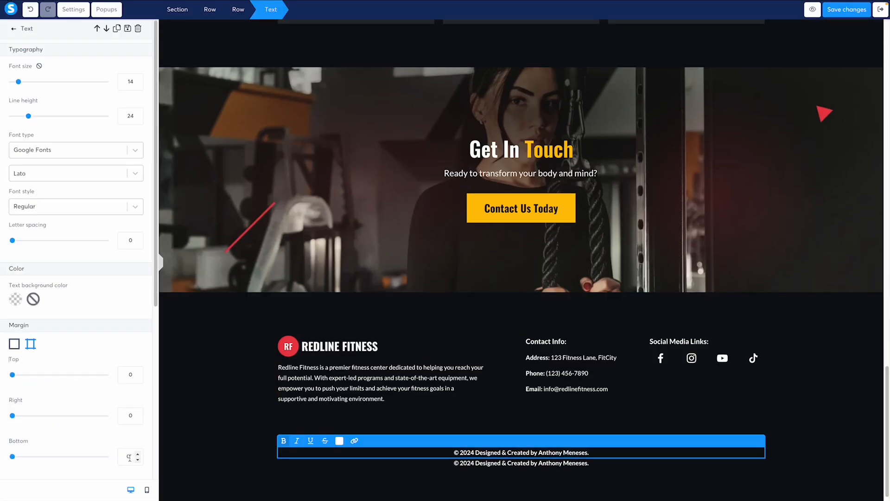
{"action": "type", "text": "8"}
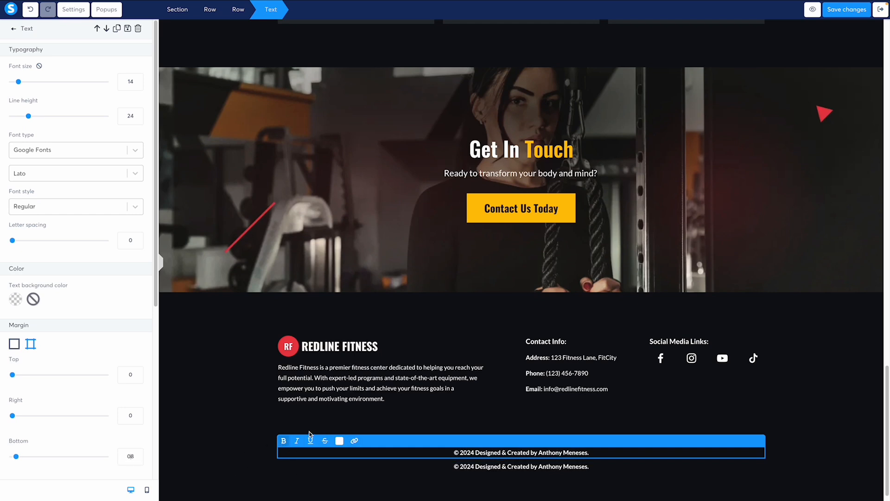
{"action": "left_click", "coordinate": [483, 419]}
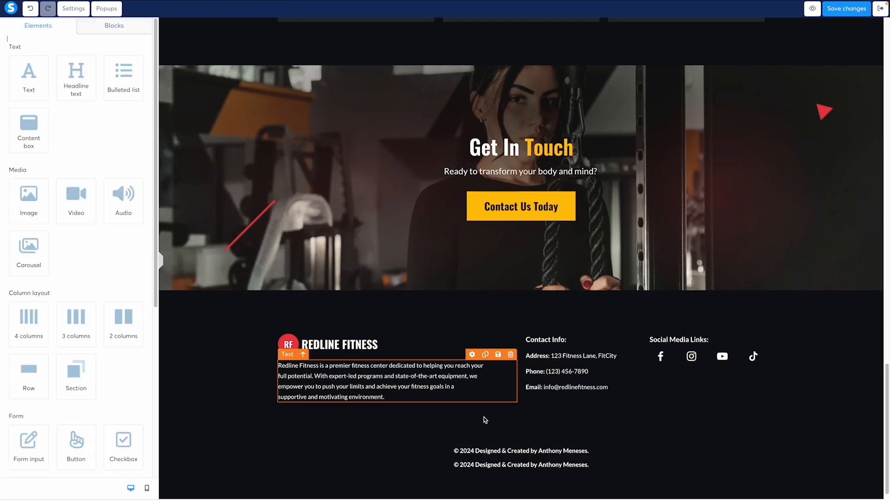
- Replace the lower copyright line with the "If you plan to use this design..." disclaimer text, remove its bold and make it italic
{"action": "triple_click", "coordinate": [504, 468]}
{"action": "type", "text": "If you plan to use this design as part of your portfolio or for a client project, please ensure to modify the content to suit your needs or give appropriate credit."}
{"action": "triple_click", "coordinate": [468, 466]}
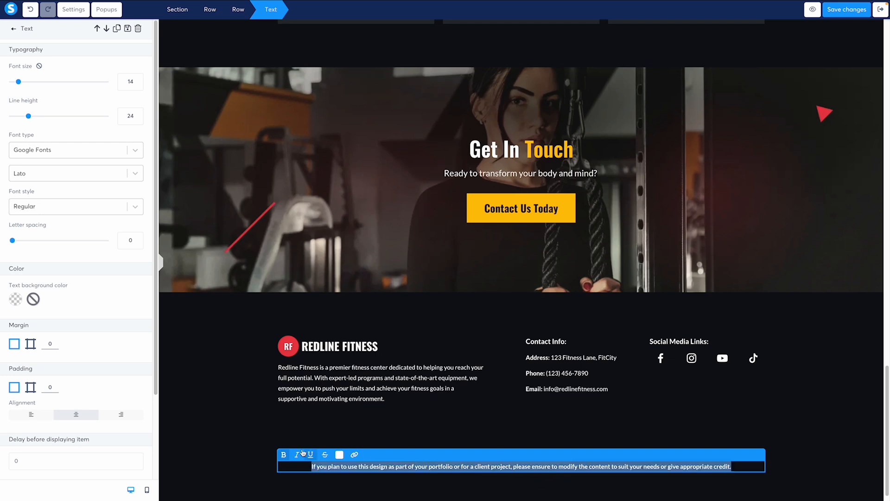
{"action": "left_click", "coordinate": [283, 456]}
{"action": "left_click", "coordinate": [297, 456]}
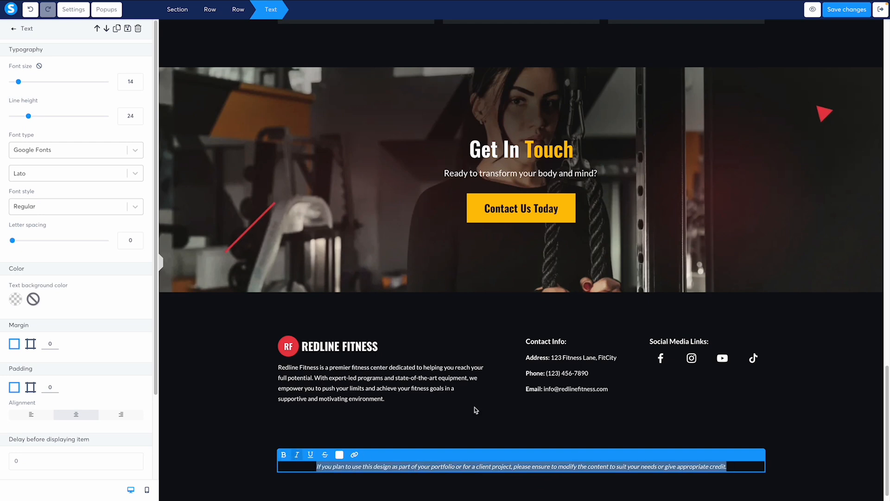
{"action": "left_click", "coordinate": [510, 407]}
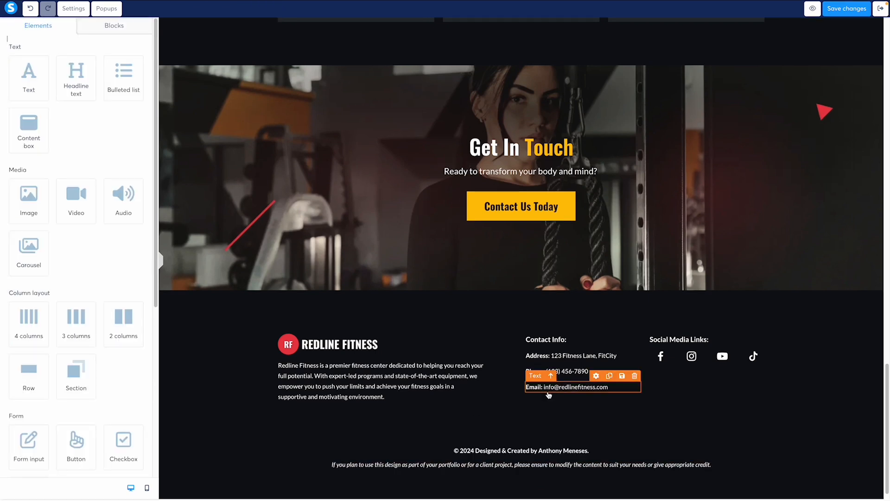
- Switch the editor to the mobile view and select the footer row holding the description, contact info and social links
{"action": "left_click", "coordinate": [147, 488]}
{"action": "scroll", "coordinate": [552, 202], "scroll_direction": "down", "scroll_amount": 10}
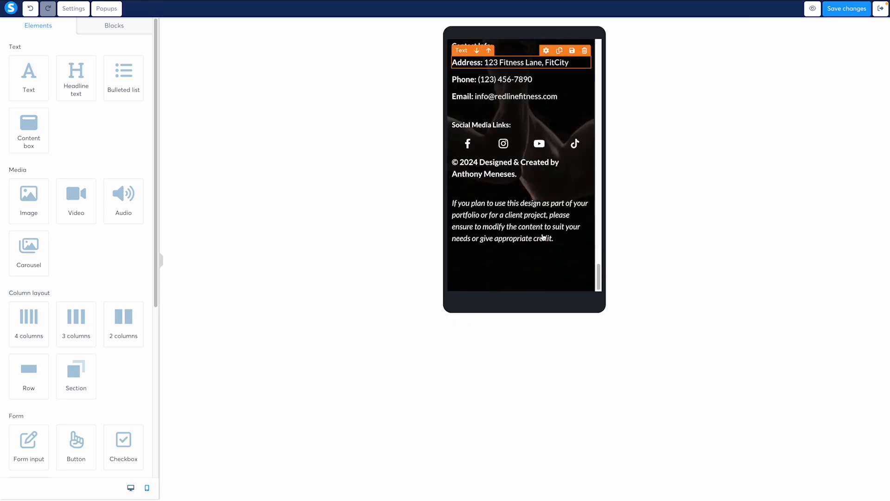
{"action": "left_click", "coordinate": [515, 153]}
- Measure the gap between the social media links container and the copyright block in the Figma mobile footer
{"action": "key", "text": "ctrl+Tab"}
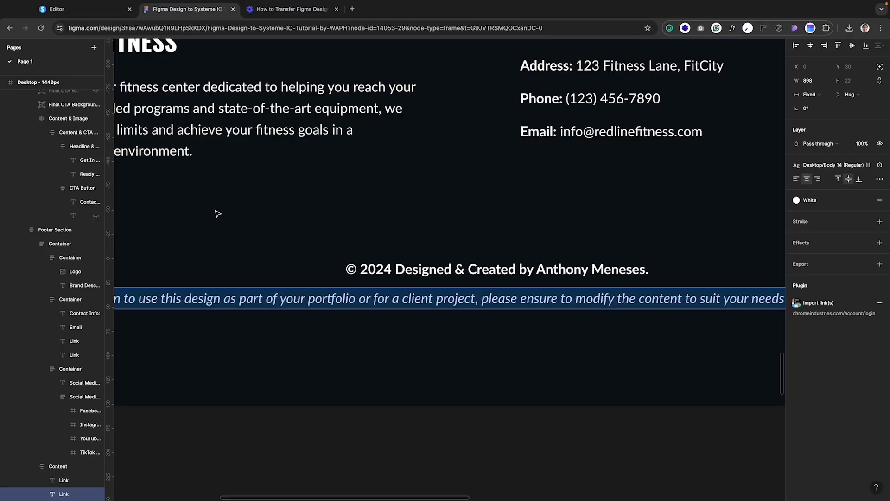
{"action": "key", "text": "Escape"}
{"action": "key", "text": "h"}
{"action": "left_click_drag", "start_coordinate": [578, 222], "coordinate": [365, 254]}
{"action": "scroll", "coordinate": [365, 255], "scroll_direction": "down", "scroll_amount": 5}
{"action": "left_click_drag", "start_coordinate": [668, 310], "coordinate": [565, 91]}
{"action": "left_click_drag", "start_coordinate": [546, 297], "coordinate": [509, 223]}
{"action": "scroll", "coordinate": [504, 291], "scroll_direction": "up", "scroll_amount": 5}
{"action": "left_click", "coordinate": [461, 316], "text": "super"}
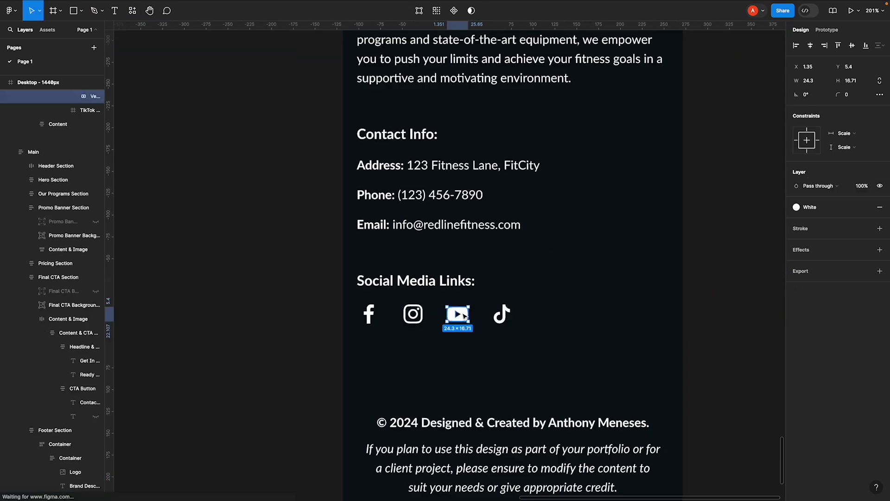
{"action": "left_click", "coordinate": [480, 354], "text": "super"}
{"action": "left_click", "coordinate": [467, 316]}
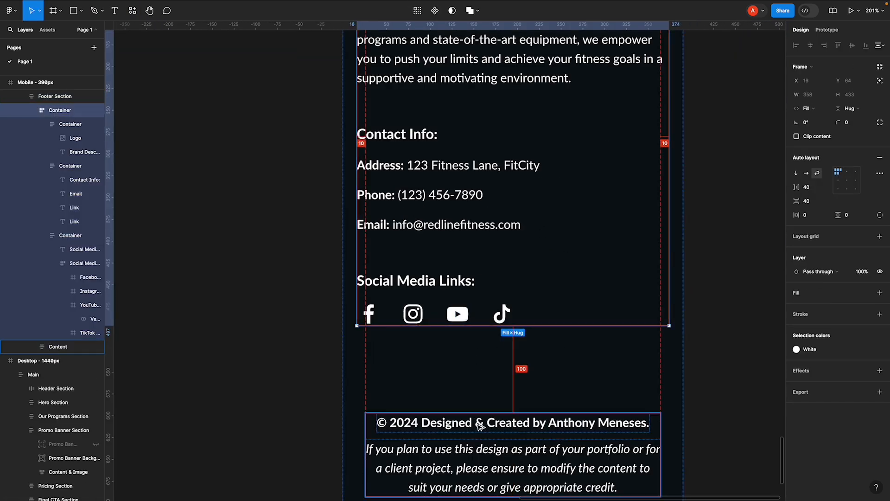
- Set the mobile bottom margin of the footer's contact and social links row to 100 in the systeme.io editor
{"action": "key", "text": "ctrl+shift+Tab"}
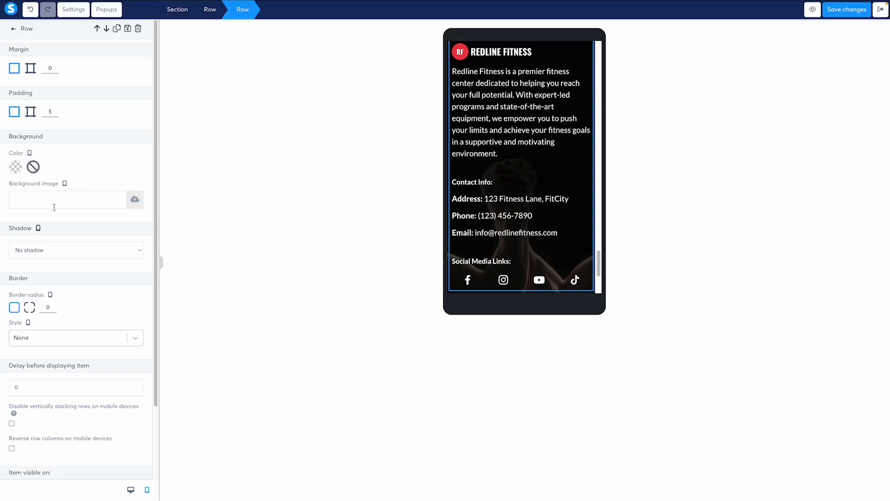
{"action": "left_click", "coordinate": [31, 68]}
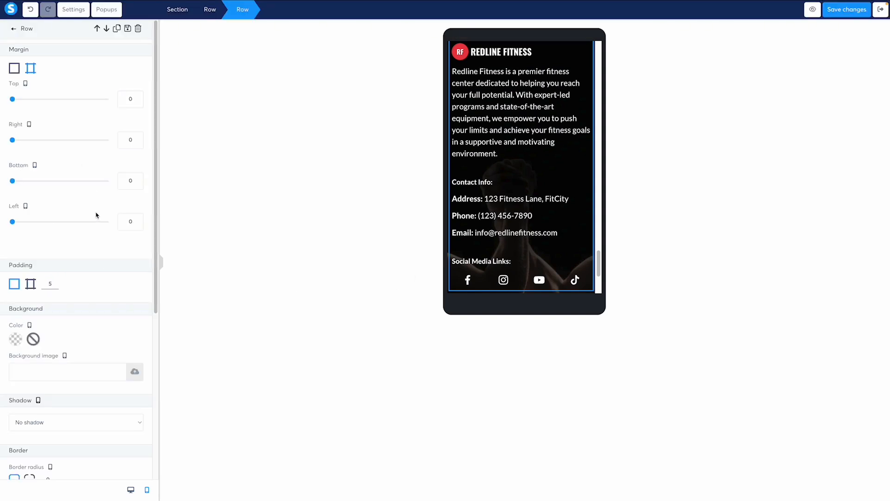
{"action": "left_click", "coordinate": [124, 185]}
{"action": "type", "text": "100"}
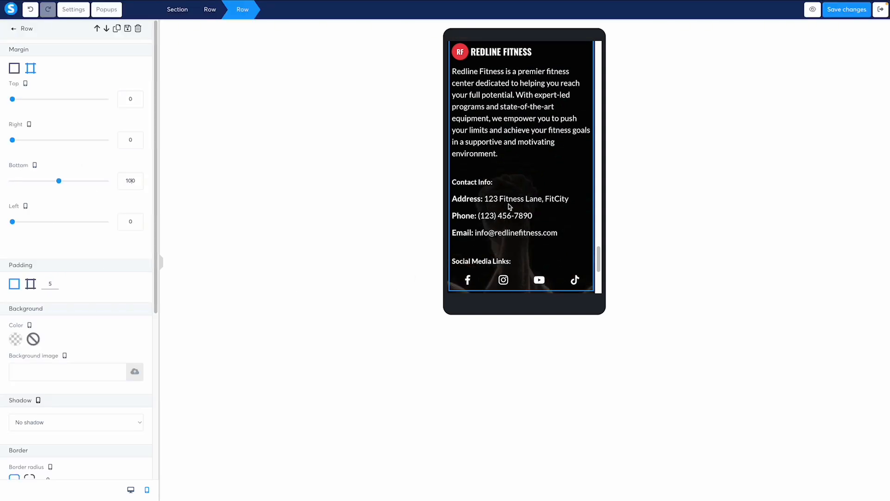
{"action": "left_click", "coordinate": [509, 207]}
- Center-align the copyright line and the disclaimer text in the mobile footer
{"action": "scroll", "coordinate": [510, 222], "scroll_direction": "down", "scroll_amount": 1}
{"action": "scroll", "coordinate": [510, 224], "scroll_direction": "down", "scroll_amount": 2}
{"action": "left_click", "coordinate": [517, 208]}
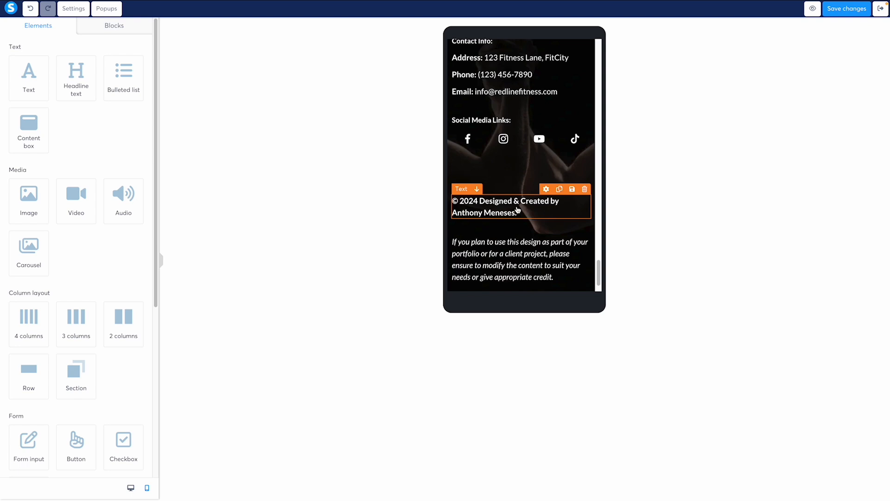
{"action": "left_click", "coordinate": [515, 208]}
{"action": "scroll", "coordinate": [59, 362], "scroll_direction": "down", "scroll_amount": 6}
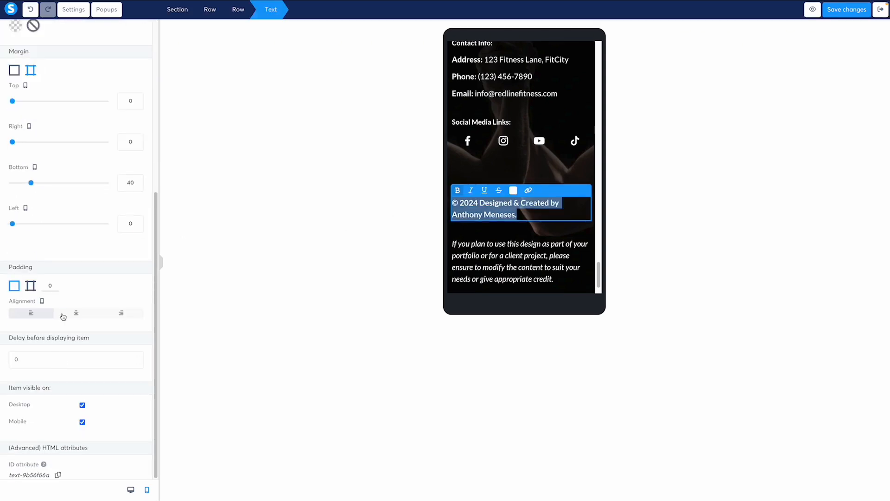
{"action": "left_click", "coordinate": [76, 313]}
{"action": "left_click", "coordinate": [503, 269]}
{"action": "left_click", "coordinate": [502, 264]}
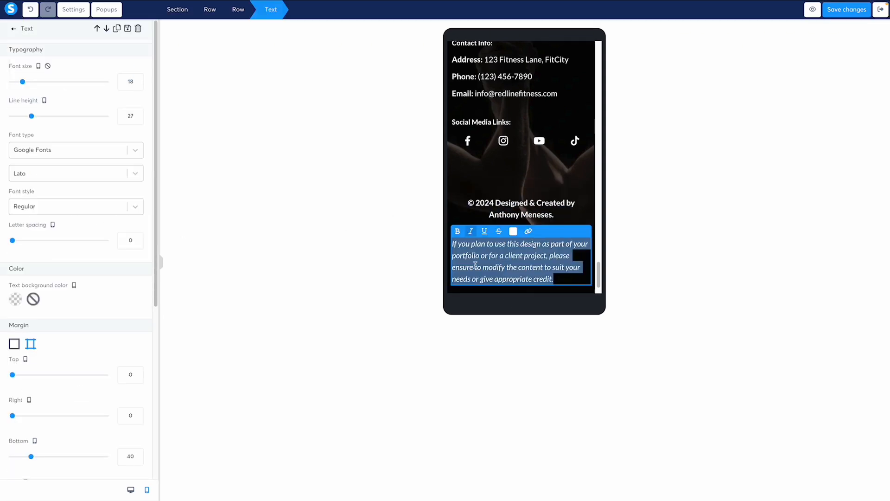
{"action": "scroll", "coordinate": [82, 255], "scroll_direction": "down", "scroll_amount": 5}
{"action": "left_click", "coordinate": [76, 390]}
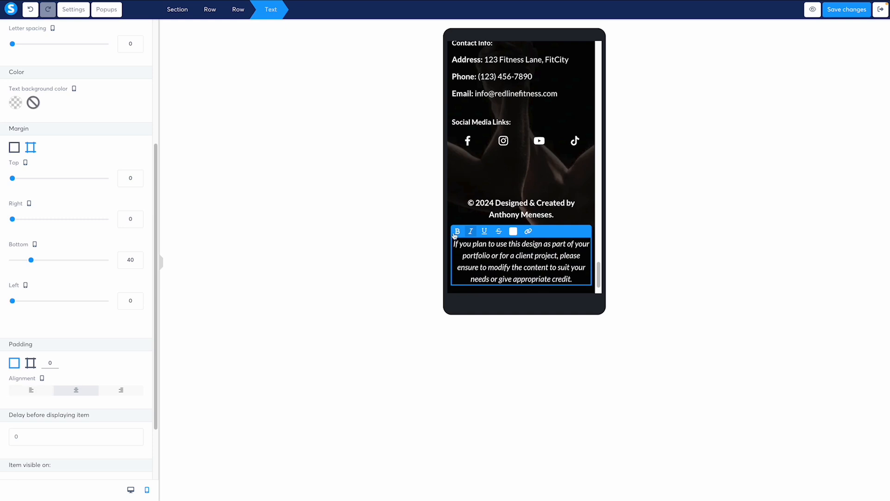
- Save the page changes, switch the editor back to the desktop view and save again
{"action": "left_click", "coordinate": [830, 10]}
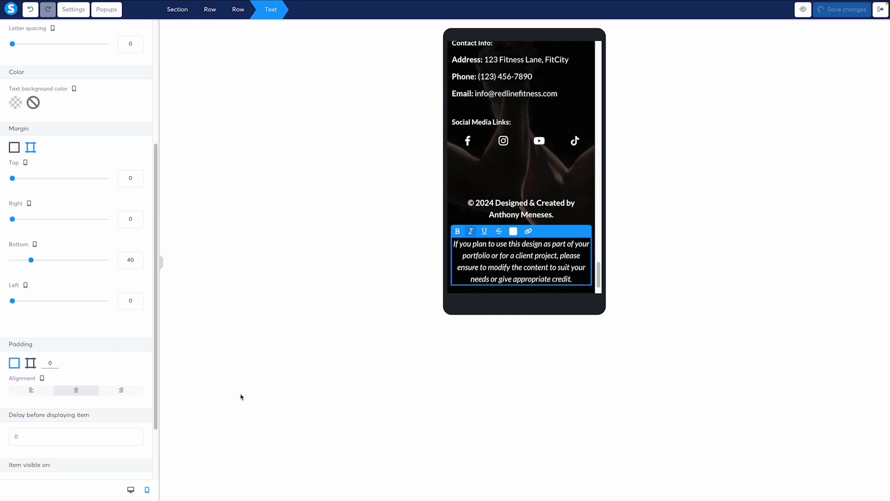
{"action": "left_click", "coordinate": [132, 492]}
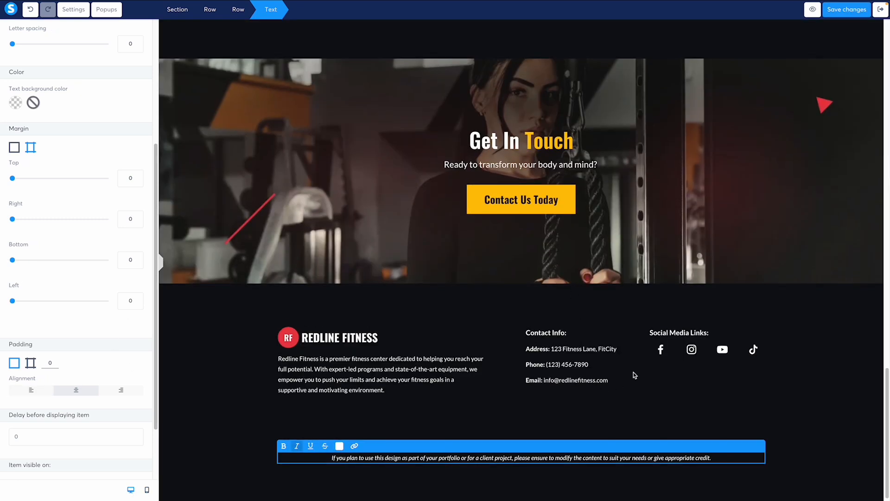
{"action": "scroll", "coordinate": [737, 265], "scroll_direction": "down", "scroll_amount": 1}
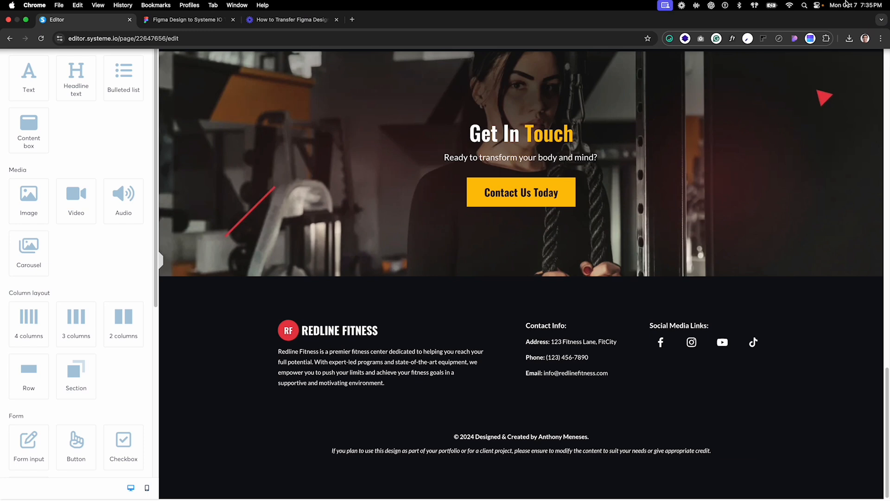
{"action": "left_click", "coordinate": [816, 132]}
{"action": "left_click", "coordinate": [845, 10]}
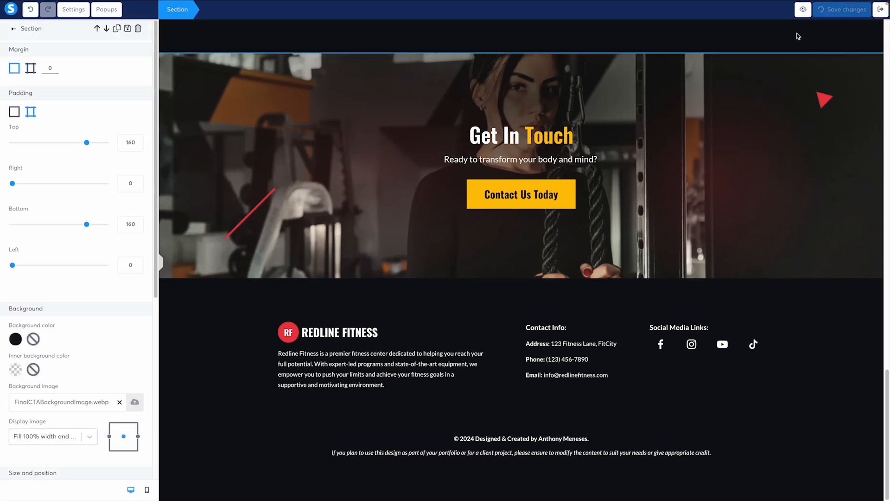
- Preview the page, dismiss the preview notice and review the desktop layout down to the footer
{"action": "left_click", "coordinate": [812, 9]}
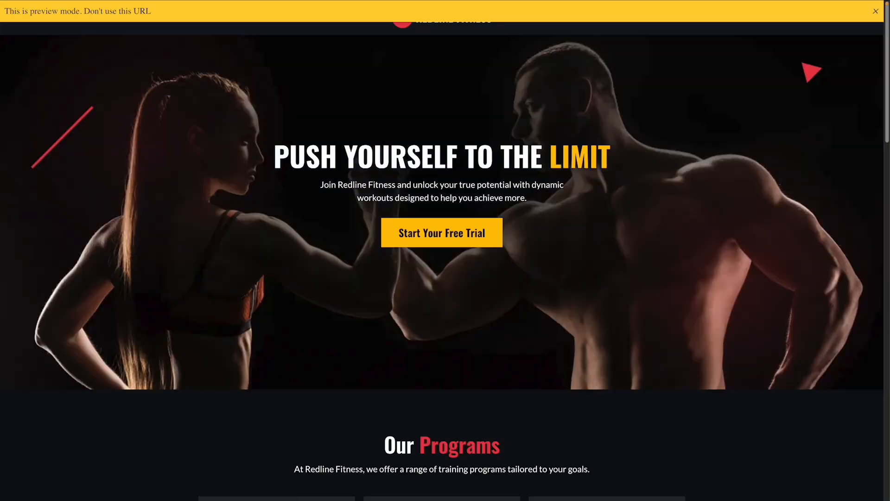
{"action": "left_click", "coordinate": [876, 11]}
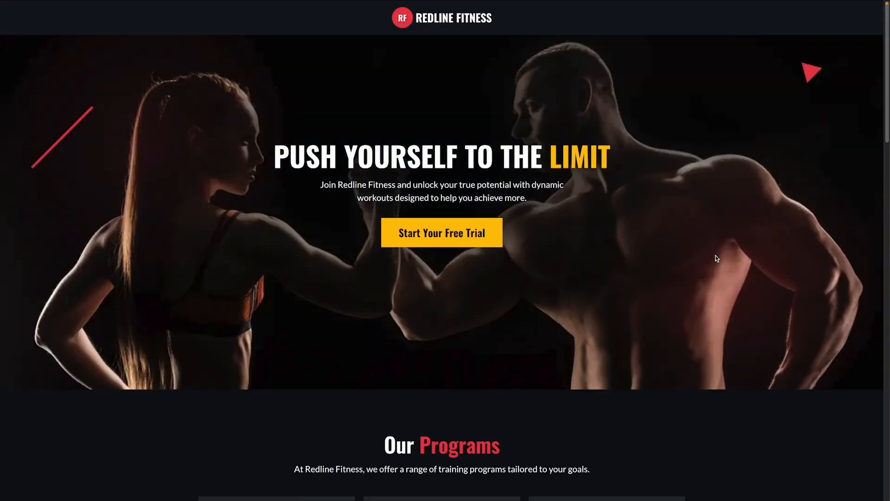
{"action": "scroll", "coordinate": [682, 263], "scroll_direction": "down", "scroll_amount": 8}
{"action": "scroll", "coordinate": [682, 262], "scroll_direction": "down", "scroll_amount": 15}
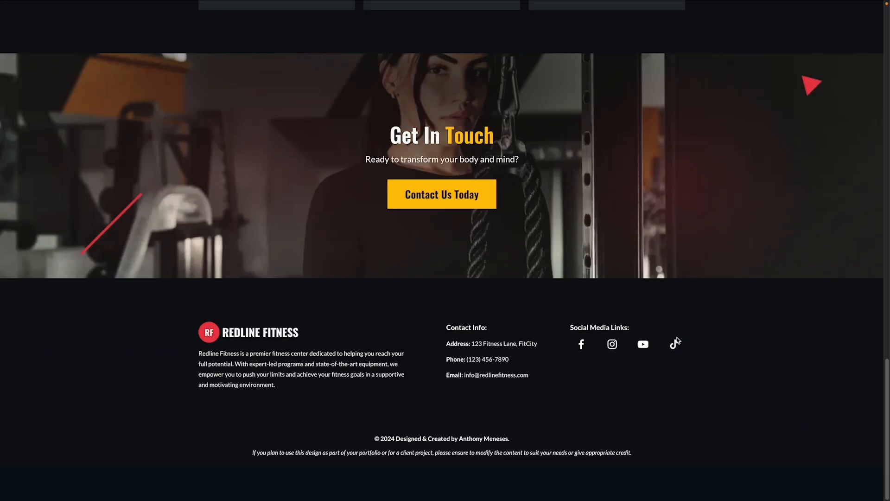
- Open the developer tools' iPhone 14 Pro Max emulation and check the mobile layout from the pricing plans to the footer
{"action": "key", "text": "super+alt+i"}
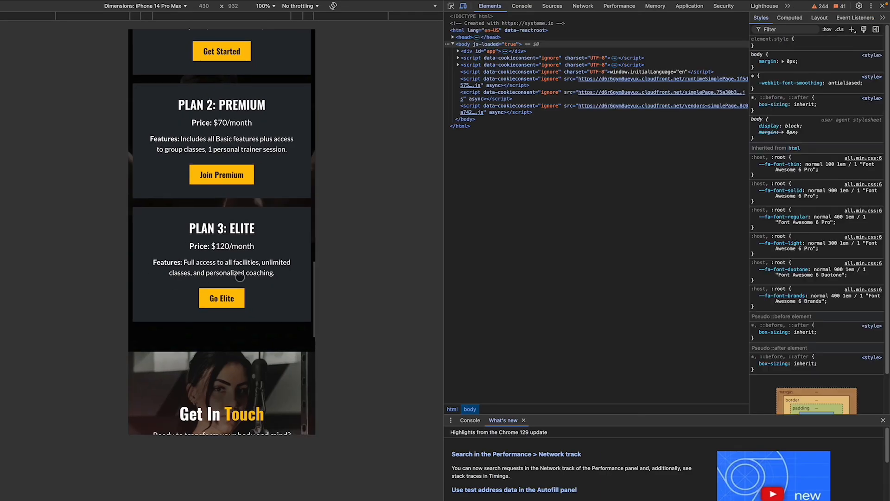
{"action": "scroll", "coordinate": [239, 278], "scroll_direction": "down", "scroll_amount": 10}
{"action": "scroll", "coordinate": [240, 281], "scroll_direction": "up", "scroll_amount": 3}
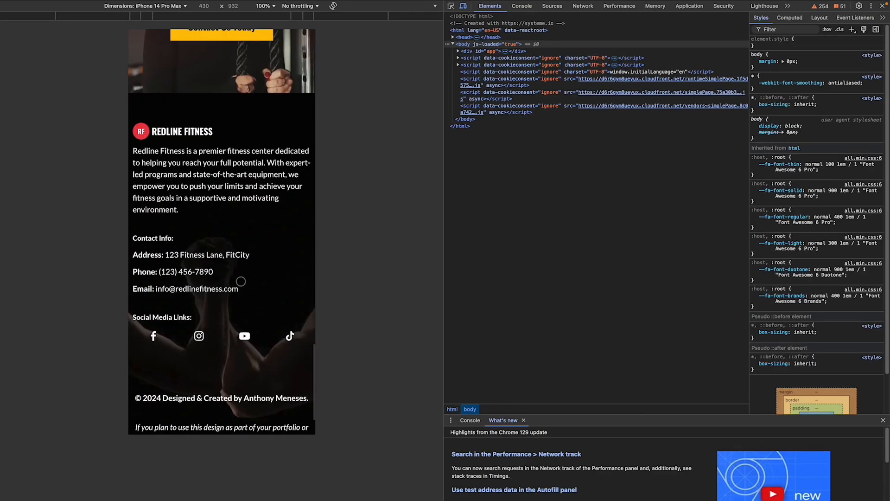
{"action": "scroll", "coordinate": [237, 282], "scroll_direction": "down", "scroll_amount": 3}
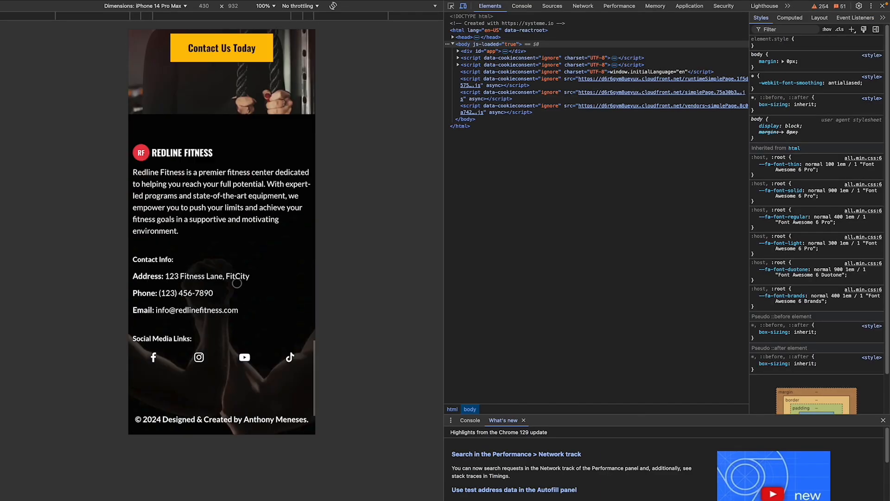
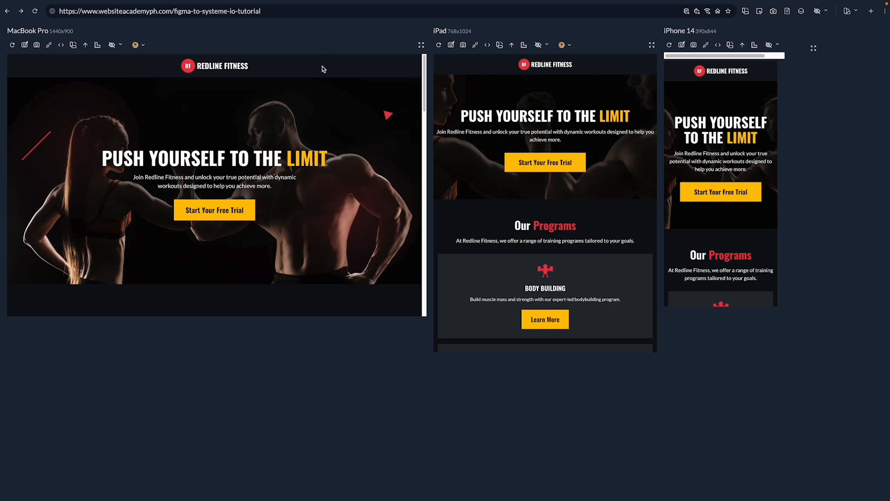
- Look through the device suites and available devices in the multi-device preview browser's Device Manager, and return to the page previews
{"action": "left_click", "coordinate": [232, 13]}
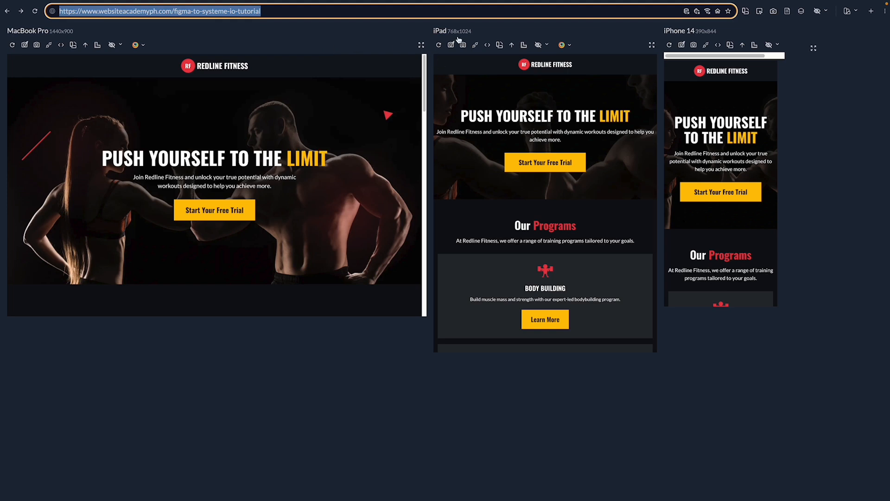
{"action": "left_click", "coordinate": [849, 12]}
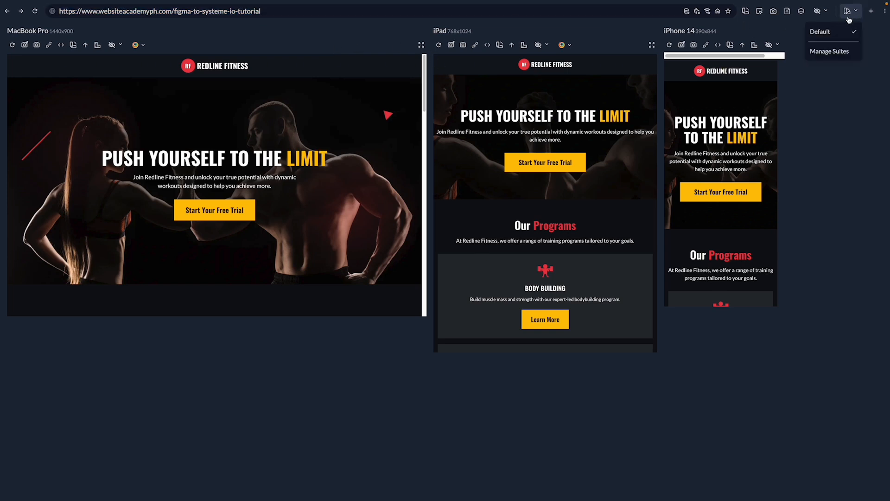
{"action": "left_click", "coordinate": [828, 51]}
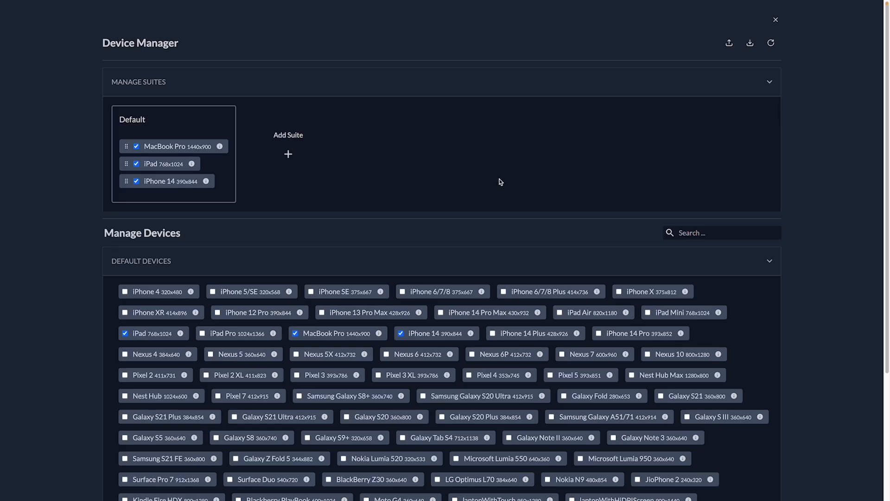
{"action": "scroll", "coordinate": [338, 255], "scroll_direction": "down", "scroll_amount": 3}
{"action": "scroll", "coordinate": [353, 237], "scroll_direction": "up", "scroll_amount": 3}
{"action": "left_click", "coordinate": [777, 20]}
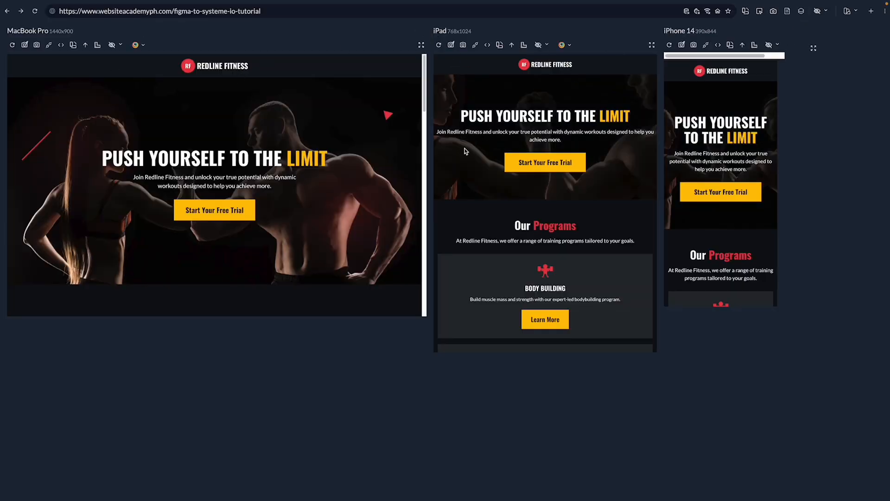
- Review the published page from hero to footer side by side on MacBook Pro, iPad and iPhone 14
{"action": "scroll", "coordinate": [284, 160], "scroll_direction": "down", "scroll_amount": 3}
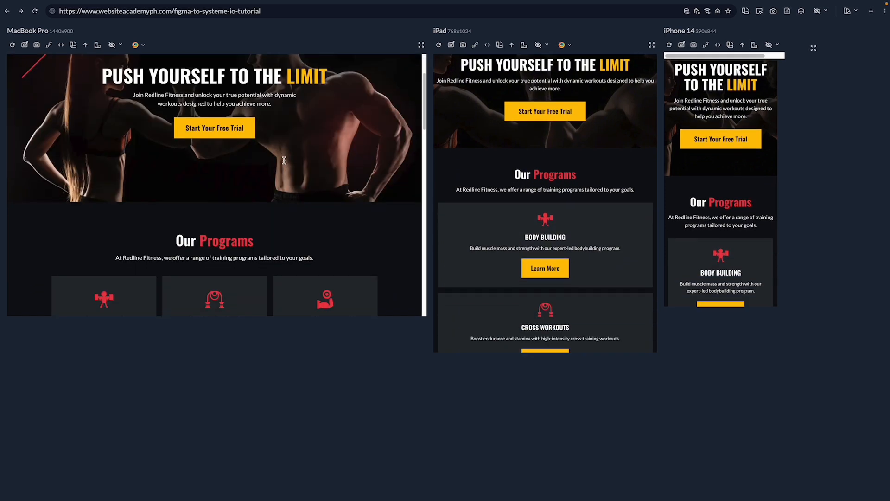
{"action": "scroll", "coordinate": [284, 159], "scroll_direction": "down", "scroll_amount": 3}
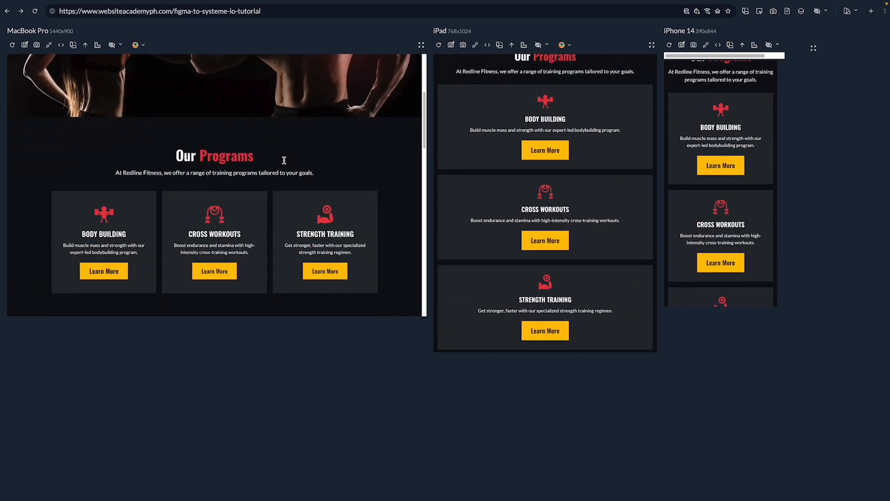
{"action": "scroll", "coordinate": [284, 159], "scroll_direction": "down", "scroll_amount": 3}
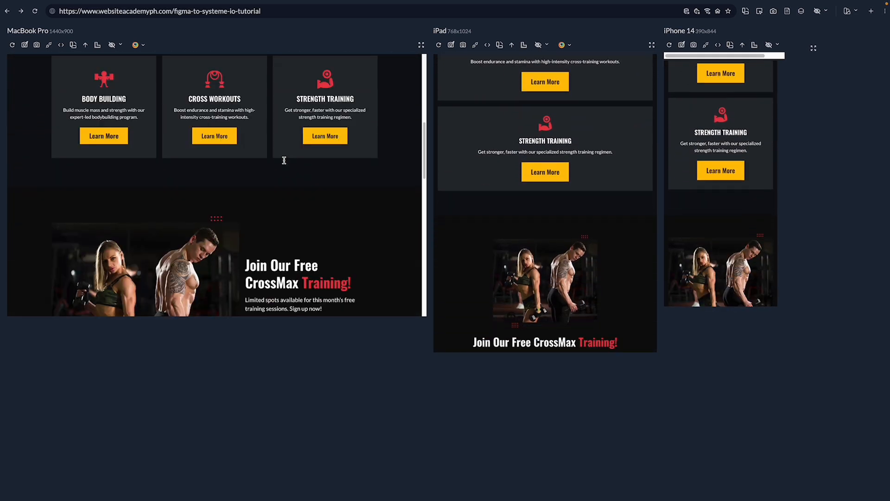
{"action": "scroll", "coordinate": [284, 159], "scroll_direction": "down", "scroll_amount": 5}
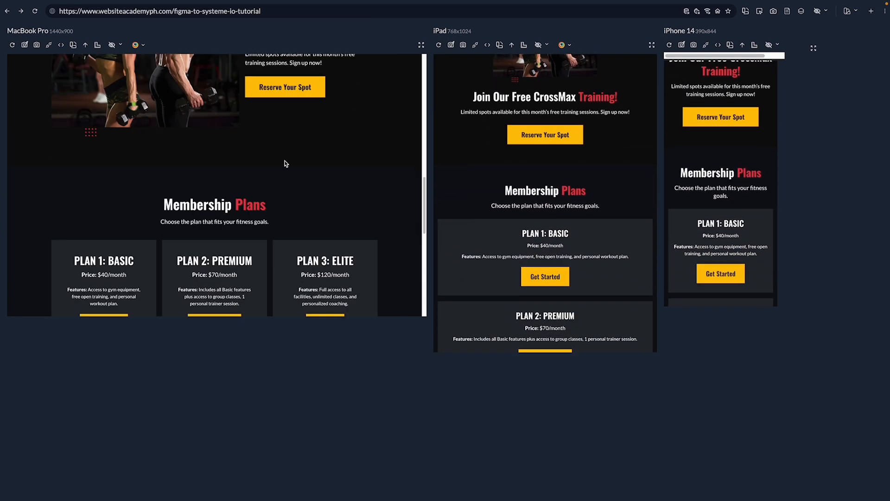
{"action": "scroll", "coordinate": [284, 160], "scroll_direction": "down", "scroll_amount": 5}
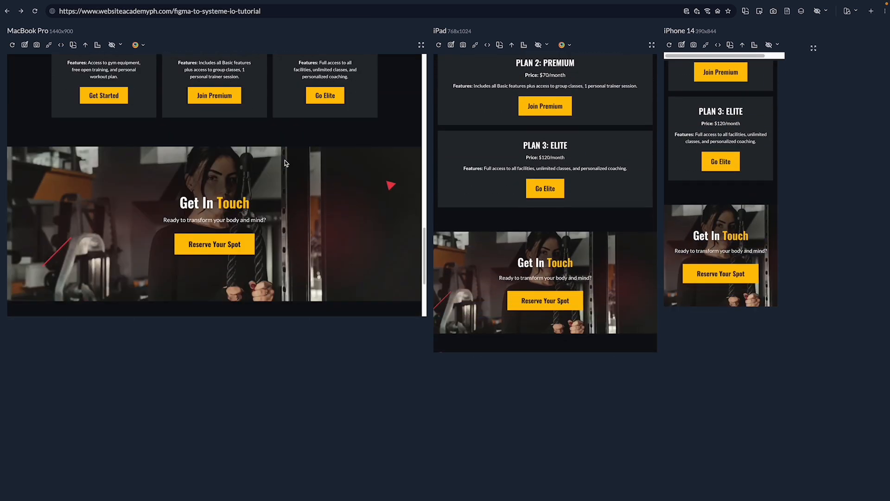
{"action": "scroll", "coordinate": [285, 160], "scroll_direction": "down", "scroll_amount": 3}
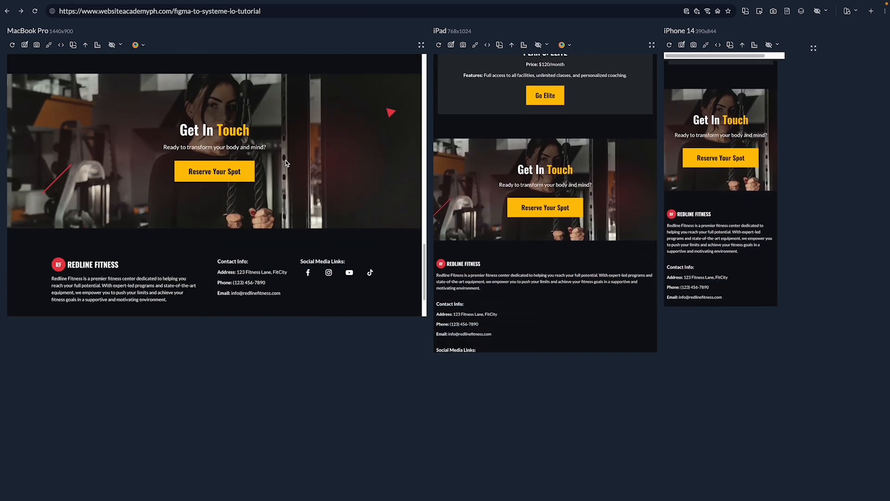
- Check the footer's contact info, social links and copyright on all three device previews, and return to the hero section
{"action": "scroll", "coordinate": [285, 160], "scroll_direction": "down", "scroll_amount": 3}
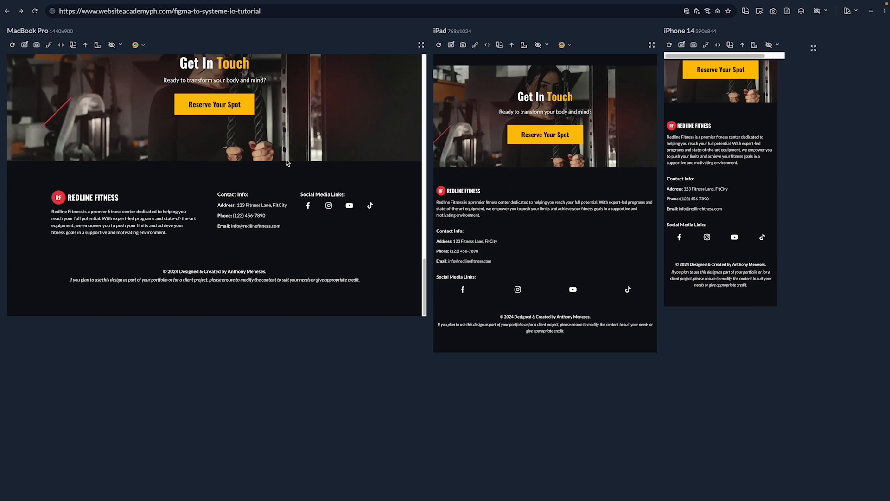
{"action": "scroll", "coordinate": [286, 162], "scroll_direction": "up", "scroll_amount": 10}
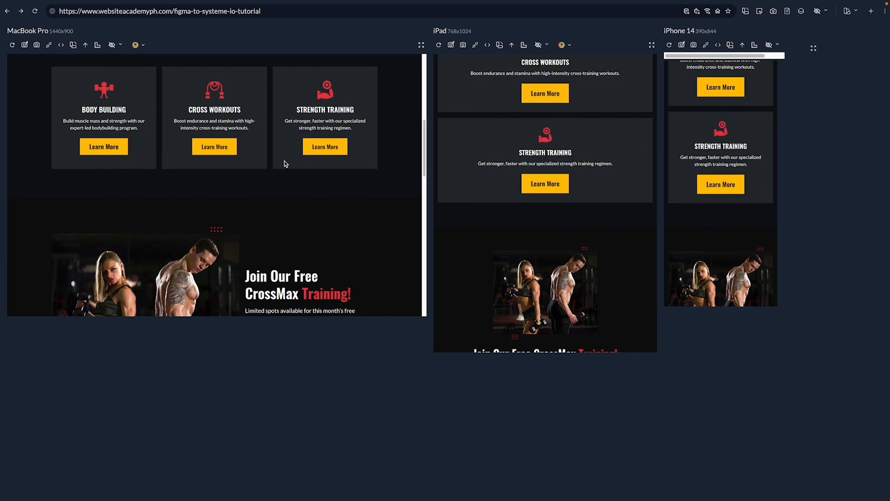
{"action": "scroll", "coordinate": [585, 169], "scroll_direction": "up", "scroll_amount": 5}
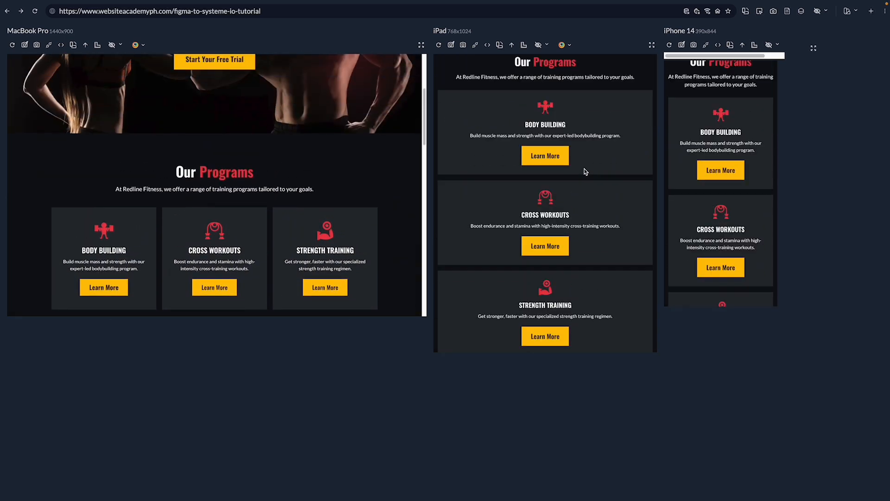
{"action": "scroll", "coordinate": [577, 166], "scroll_direction": "up", "scroll_amount": 4}
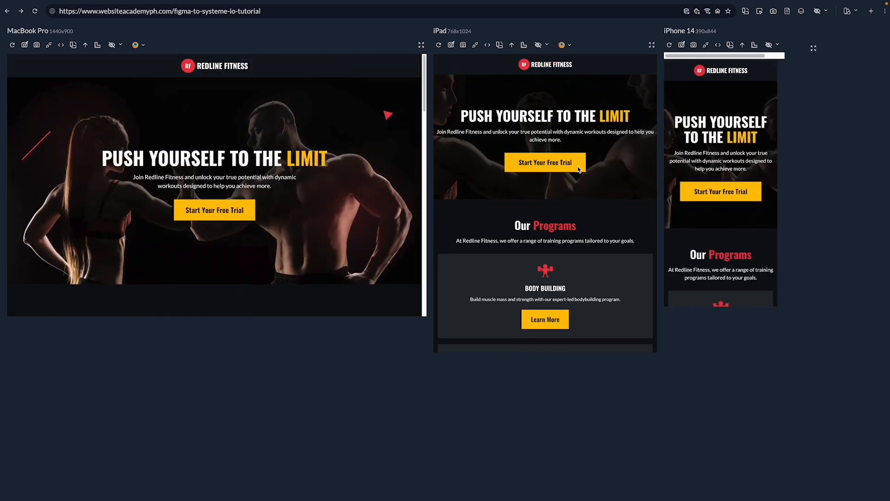
- Compare the programs, CrossMax training, membership plans, Get In Touch and footer layouts across the MacBook Pro, iPad and iPhone 14 previews
{"action": "scroll", "coordinate": [578, 169], "scroll_direction": "down", "scroll_amount": 5}
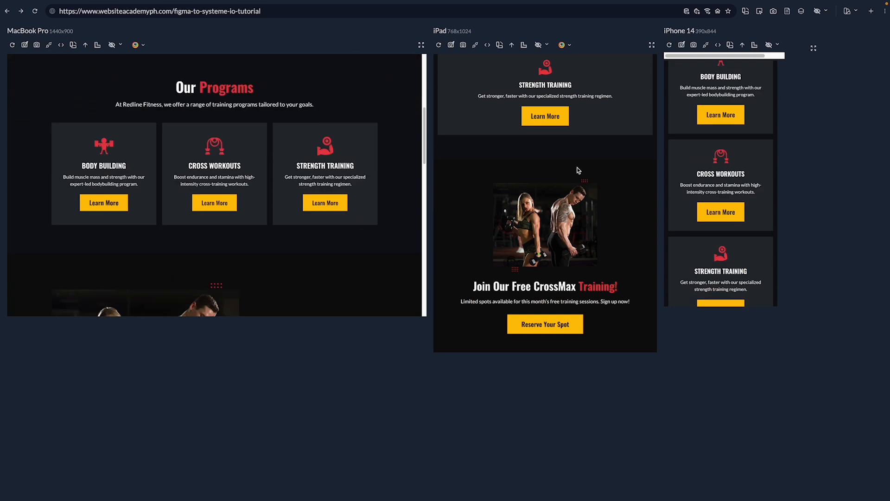
{"action": "scroll", "coordinate": [578, 170], "scroll_direction": "down", "scroll_amount": 4}
{"action": "scroll", "coordinate": [578, 171], "scroll_direction": "up", "scroll_amount": 3}
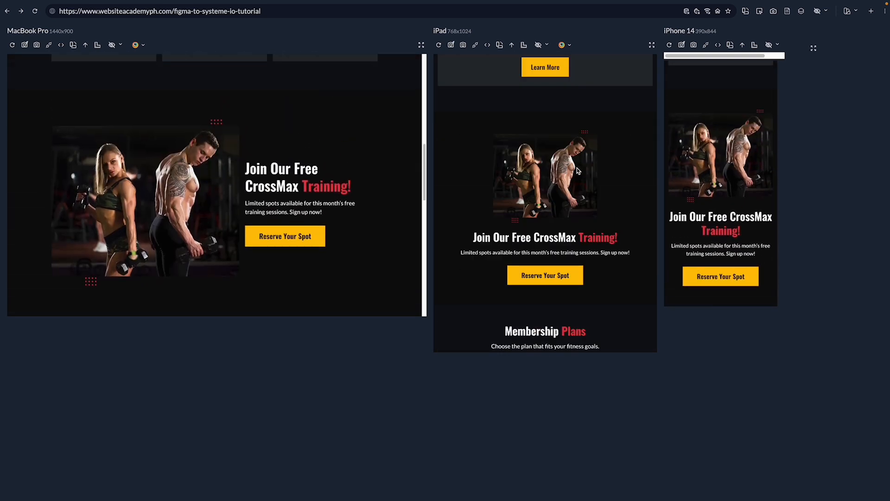
{"action": "scroll", "coordinate": [578, 170], "scroll_direction": "down", "scroll_amount": 5}
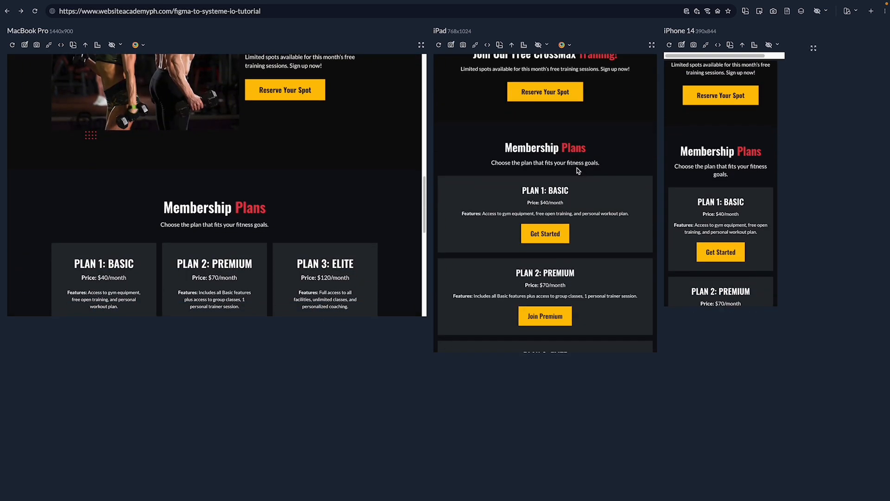
{"action": "scroll", "coordinate": [578, 170], "scroll_direction": "down", "scroll_amount": 5}
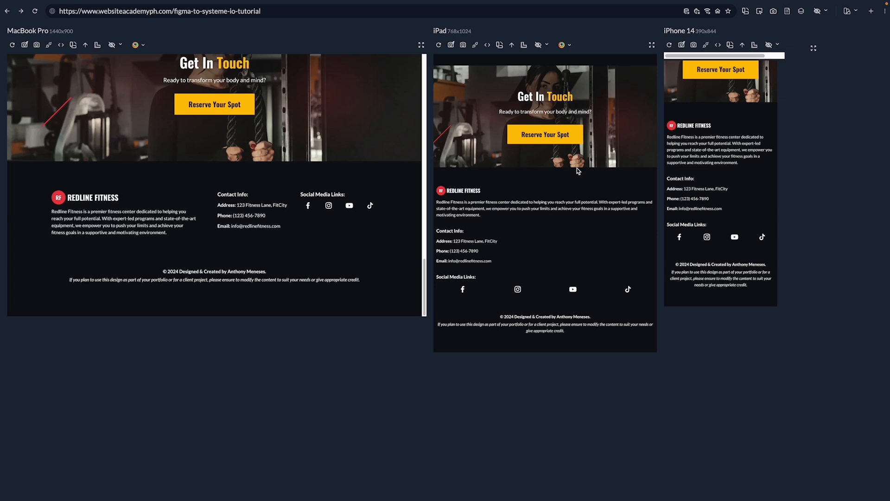
{"action": "scroll", "coordinate": [538, 212], "scroll_direction": "up", "scroll_amount": 5}
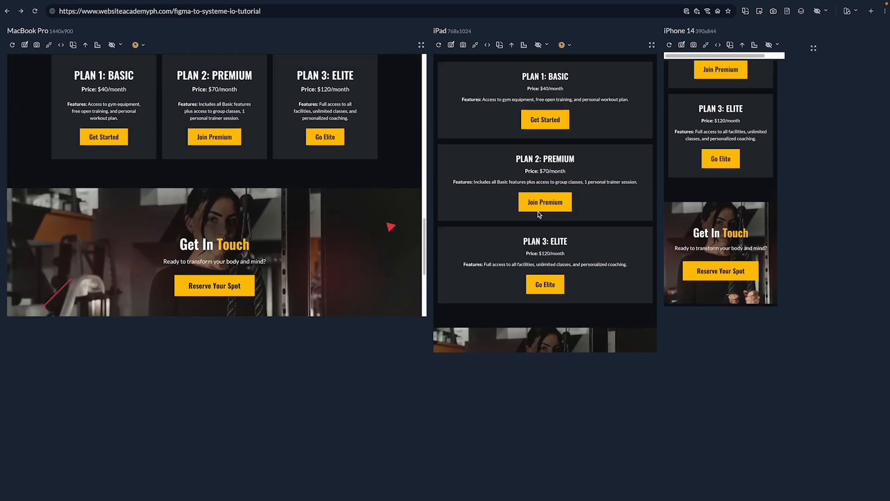
{"action": "scroll", "coordinate": [537, 211], "scroll_direction": "up", "scroll_amount": 3}
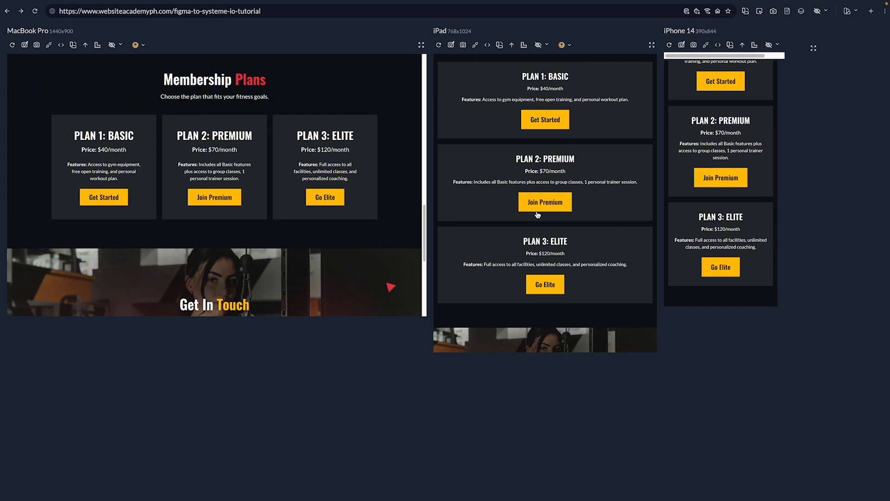
{"action": "scroll", "coordinate": [538, 214], "scroll_direction": "up", "scroll_amount": 10}
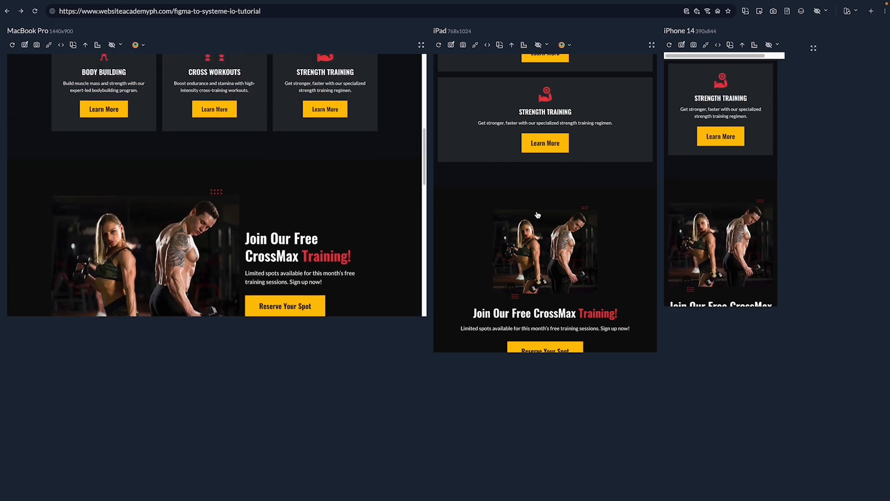
{"action": "scroll", "coordinate": [538, 215], "scroll_direction": "up", "scroll_amount": 3}
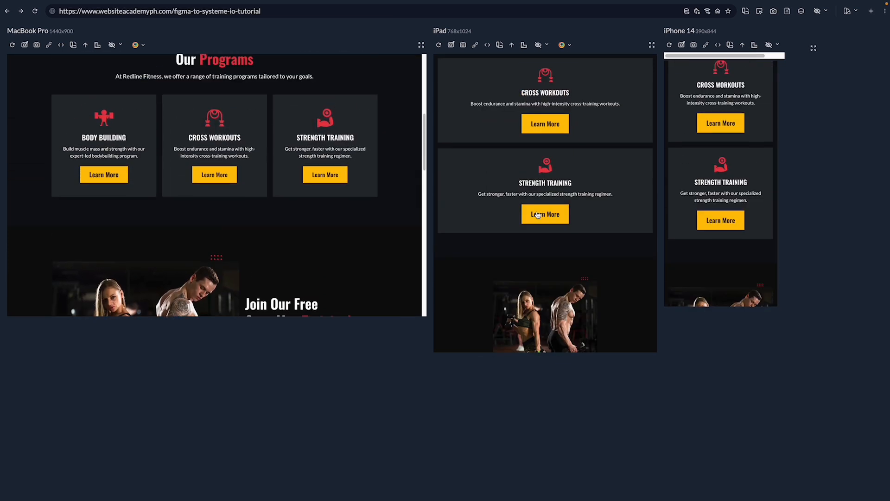